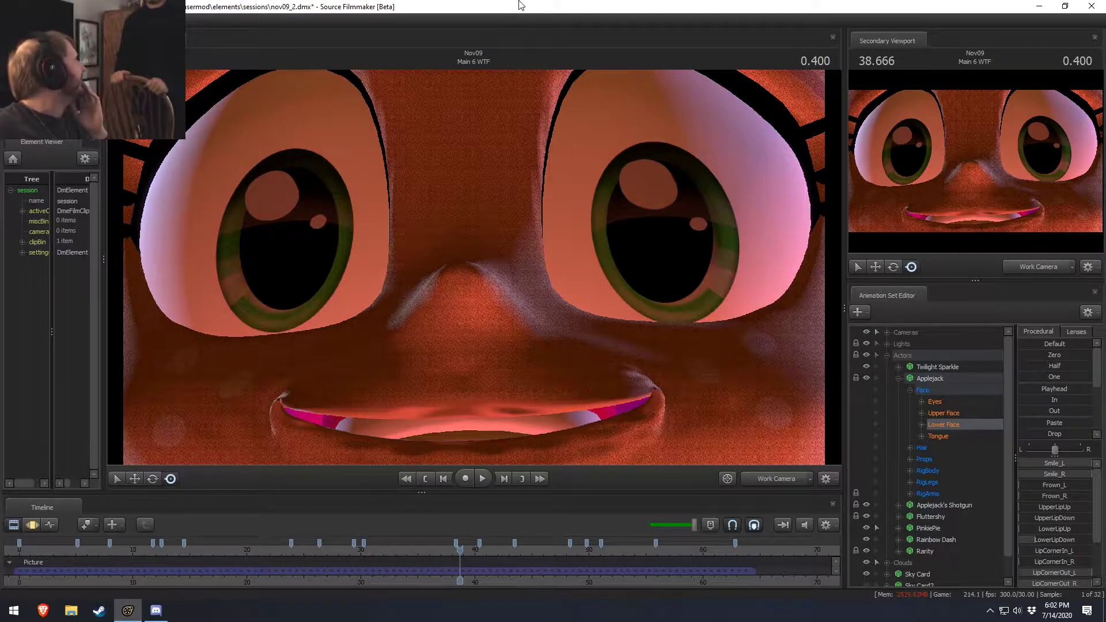
Examine Applejack's face up close through the Work Camera and compare it with the Main Camera framing.
key("s")
left_click_drag(654, 297, 654, 296)
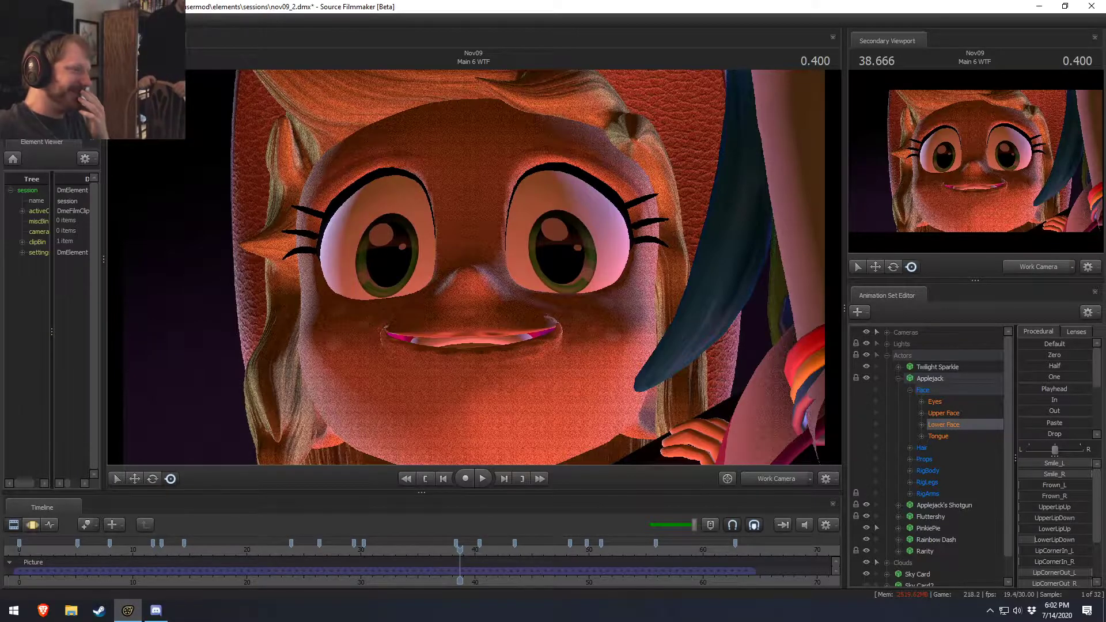
key("w")
key("s")
key("w")
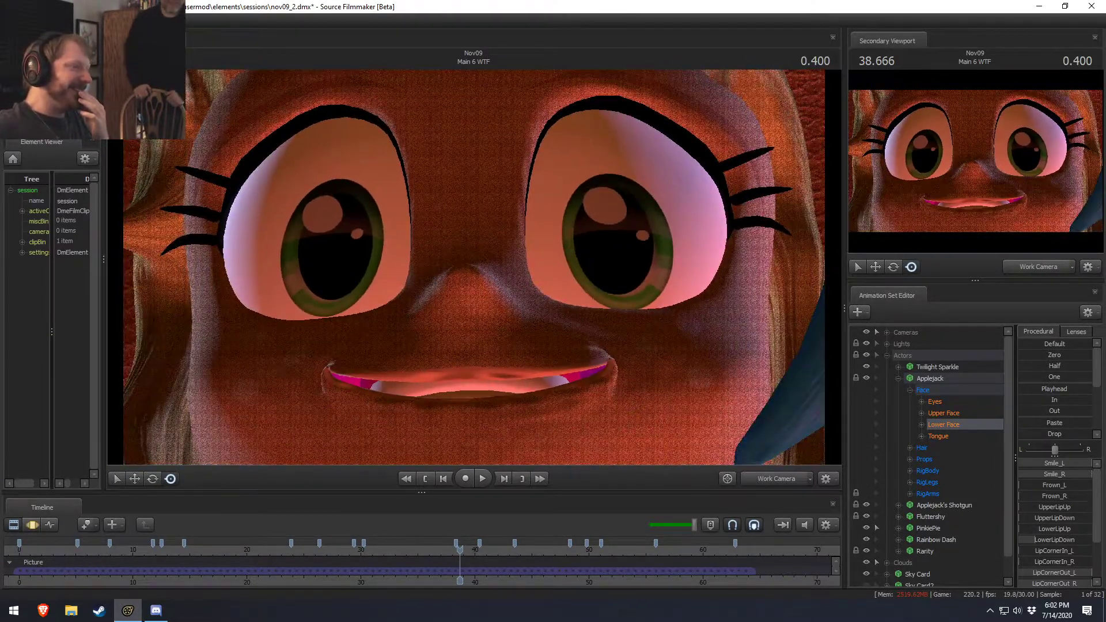
key("s")
key("s")
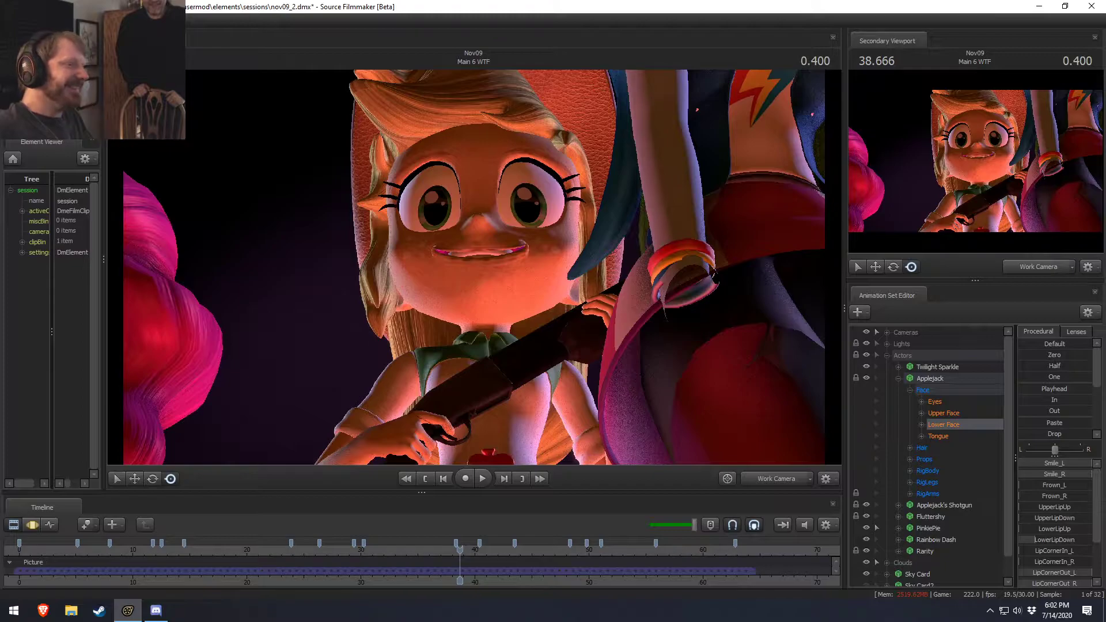
left_click(755, 480)
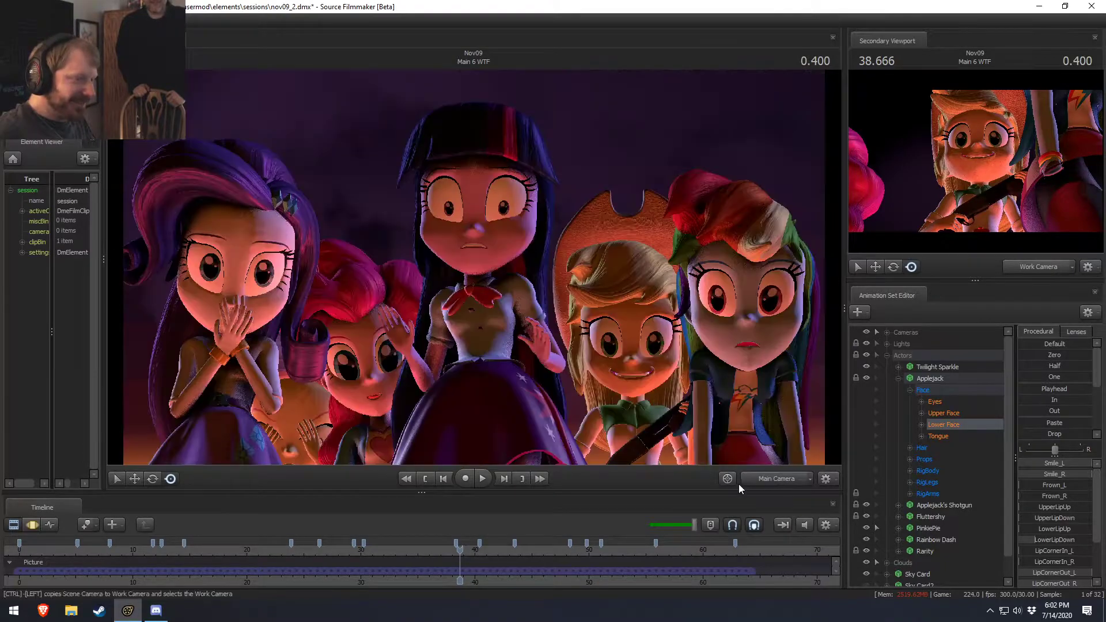
left_click(783, 478)
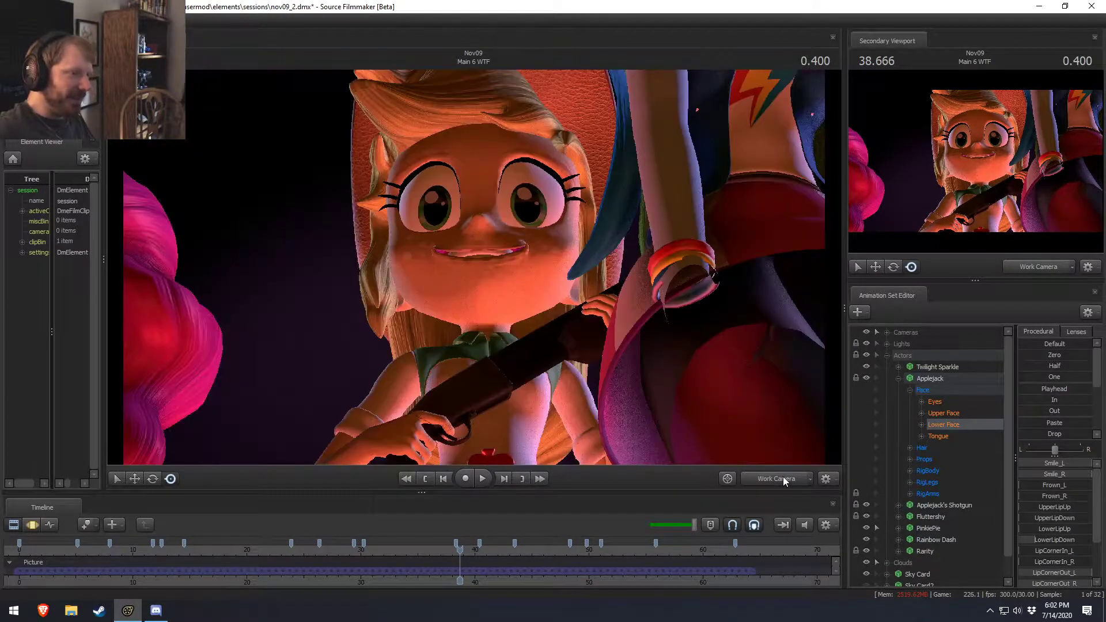
Adjust Applejack's eye direction in the Motion Editor so that her gaze drops slightly.
mouse_move(581, 410)
left_mouse_down()
mouse_move(582, 437)
mouse_move(576, 404)
left_mouse_up()
key("w")
key("w")
left_click(973, 402)
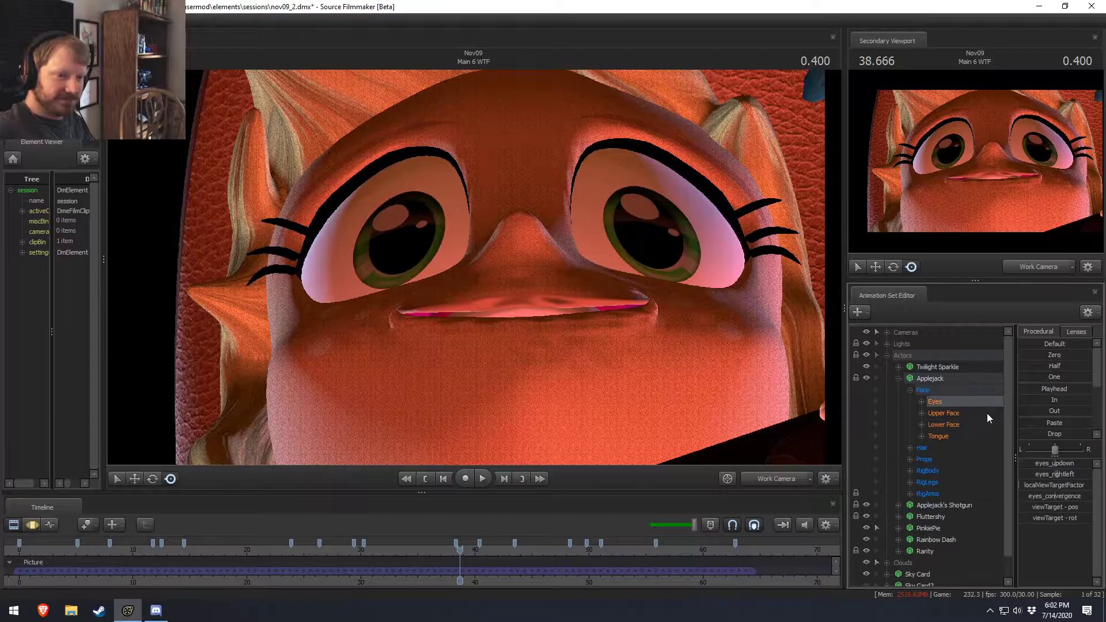
key("F3")
left_click_drag(1062, 477, 1065, 476)
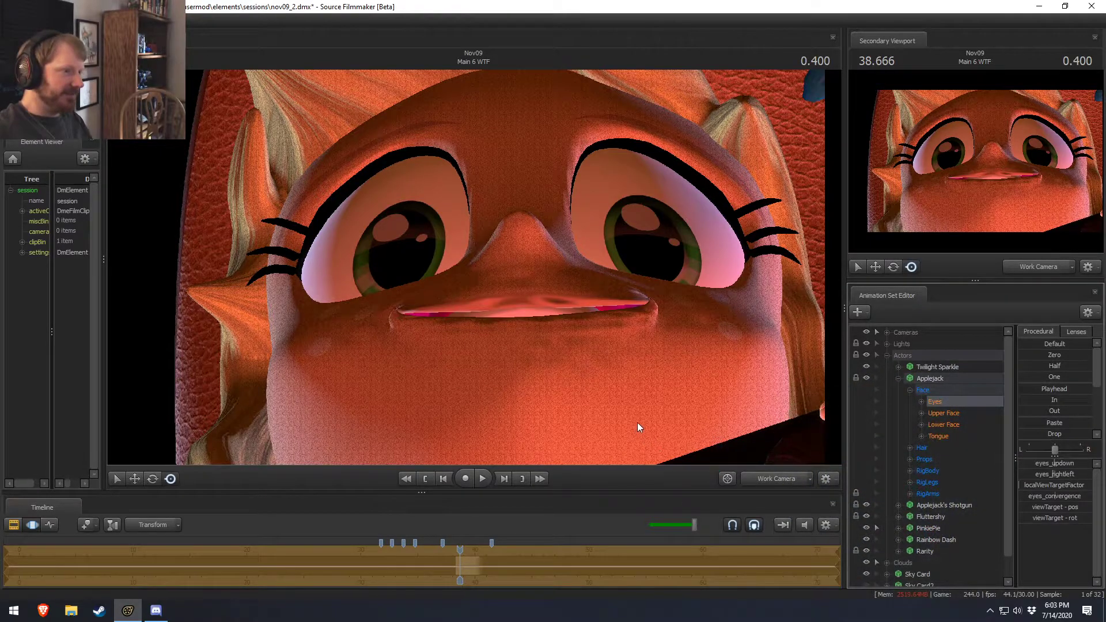
Try a wide-open mouth on Applejack's Lower Face with LowerLipDown, and reduce that control again to close her lips.
left_click(941, 425)
left_click_drag(1066, 540, 1082, 540)
left_click_drag(528, 246, 474, 268, "alt")
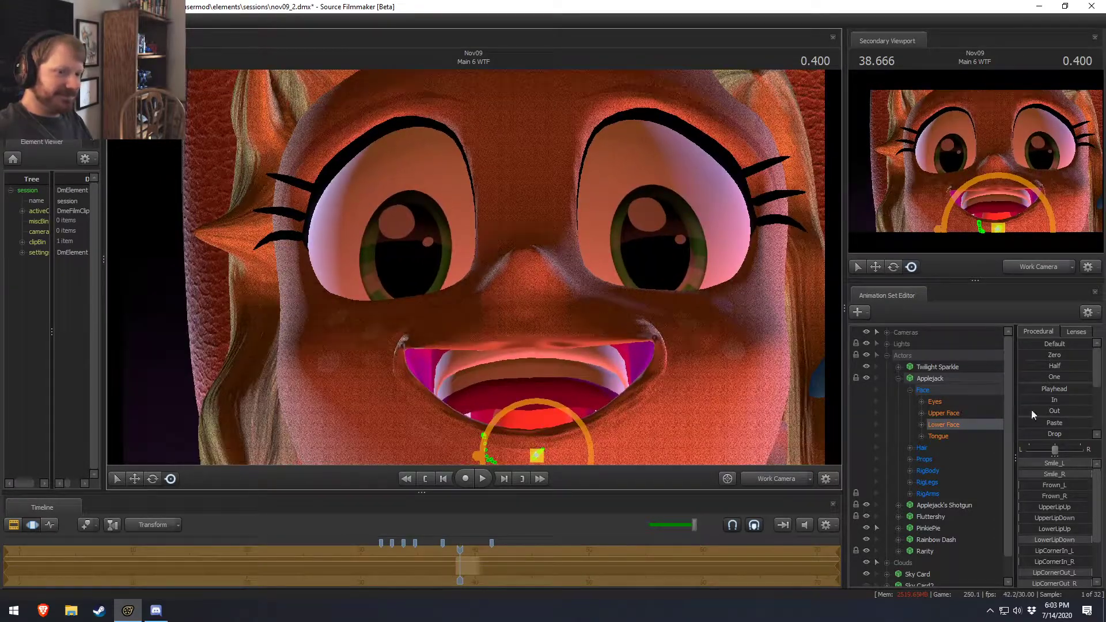
left_click_drag(1066, 542, 1020, 543)
Add a slight frown to Applejack's lower face using Frown_L and Frown_R, and check the expression from the Main Camera.
key("s")
left_click_drag(719, 380, 617, 172)
key("s")
key("z")
left_click(775, 478)
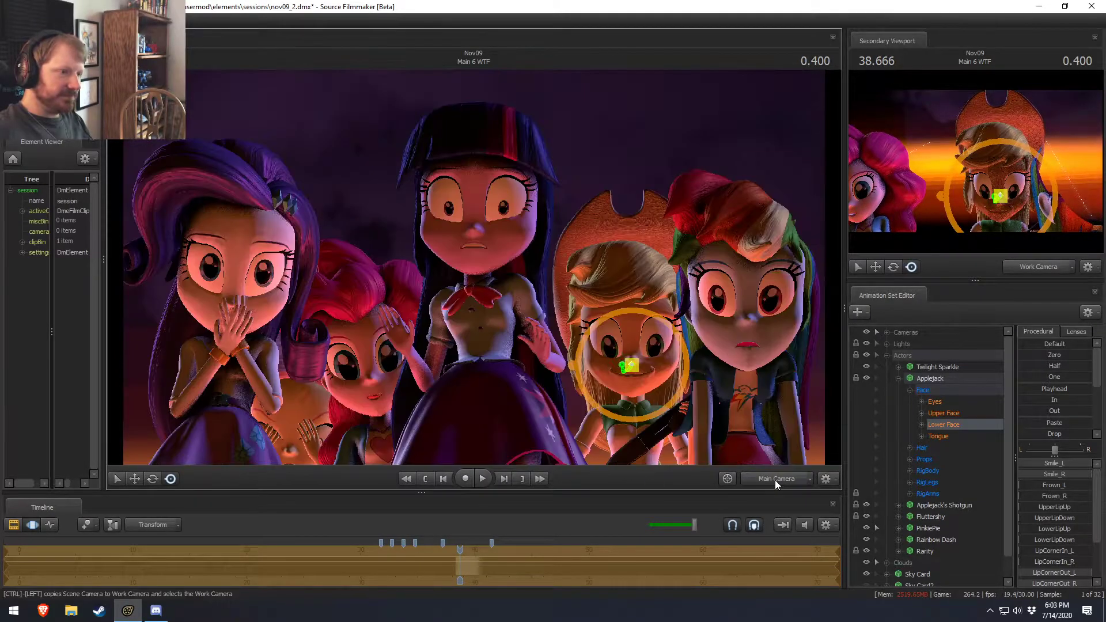
key("F3")
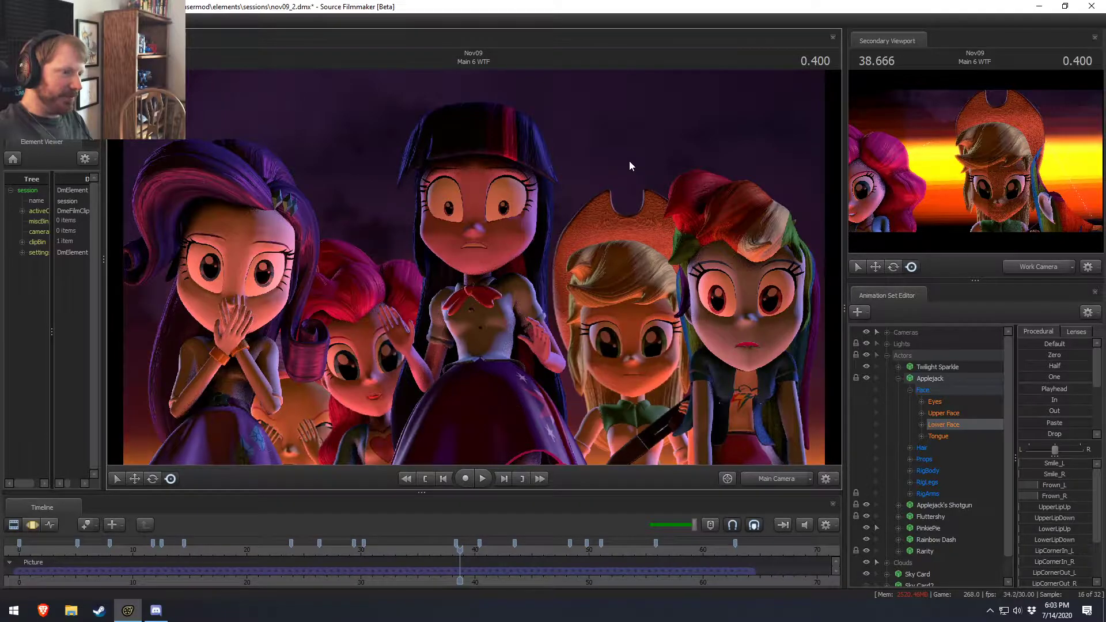
key("F3")
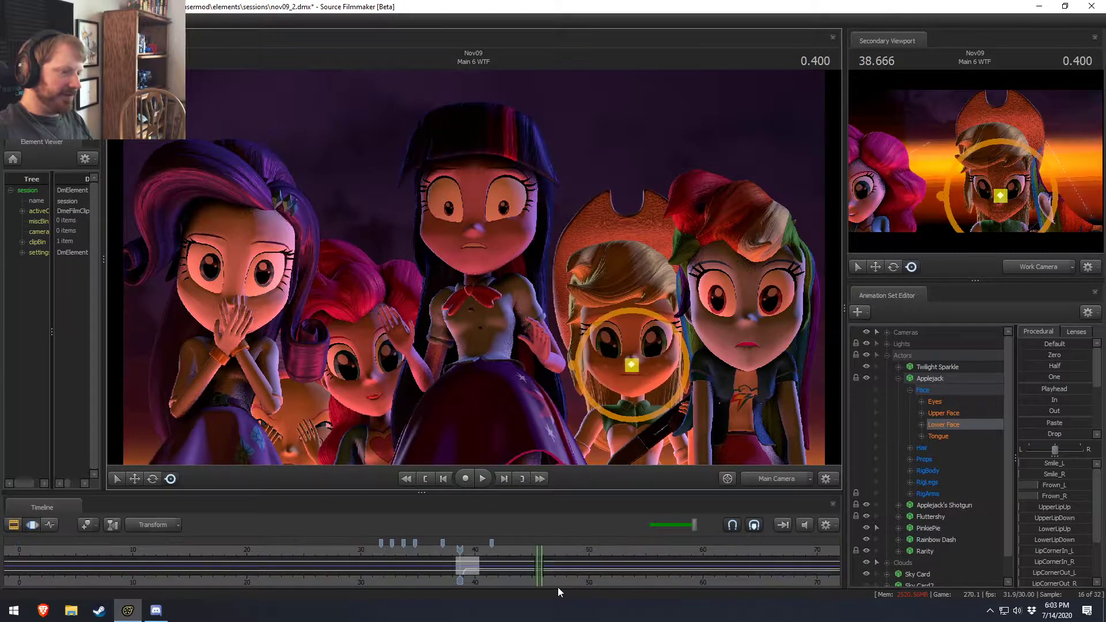
left_click(525, 561)
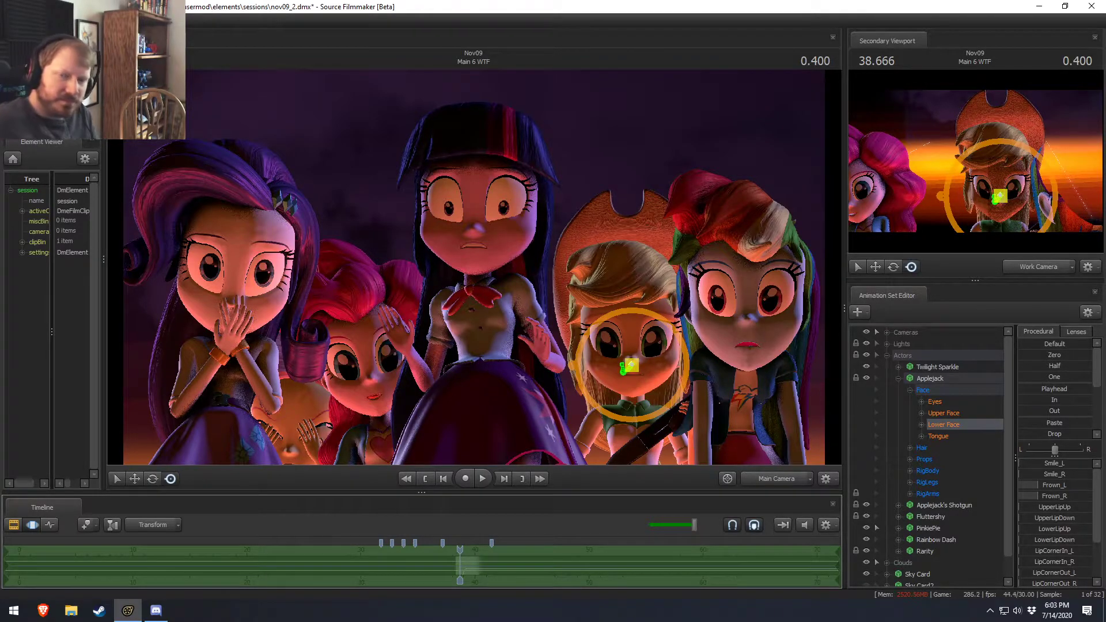
scroll(502, 571, "up", 8)
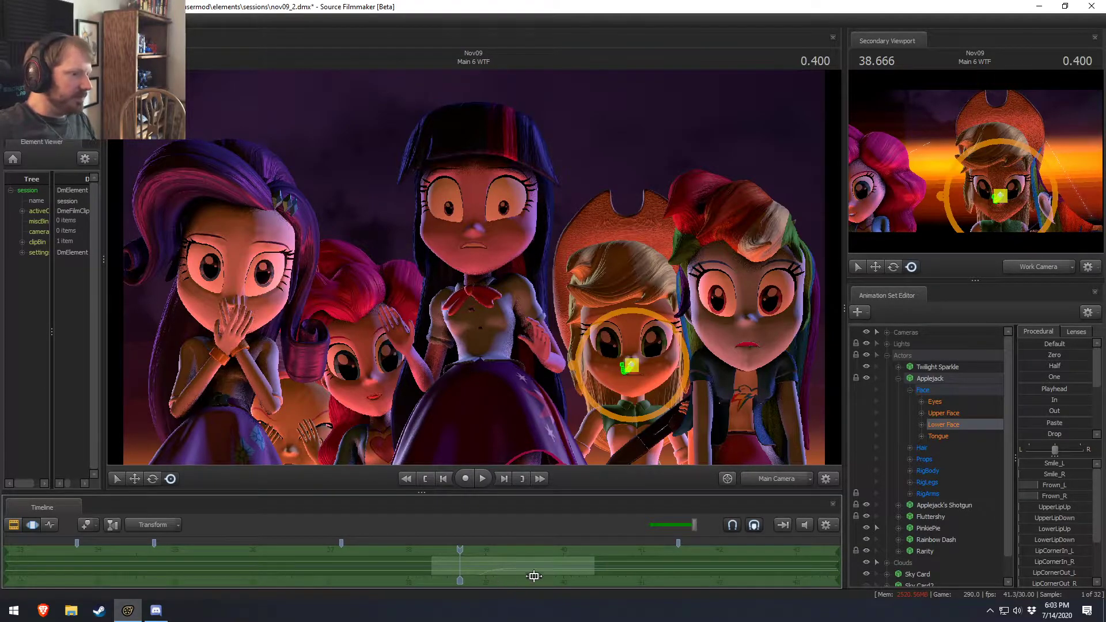
Enlarge the timeline in the Clip Editor, look through the colored shot clips, and place the playhead on the Black clip.
key("F2")
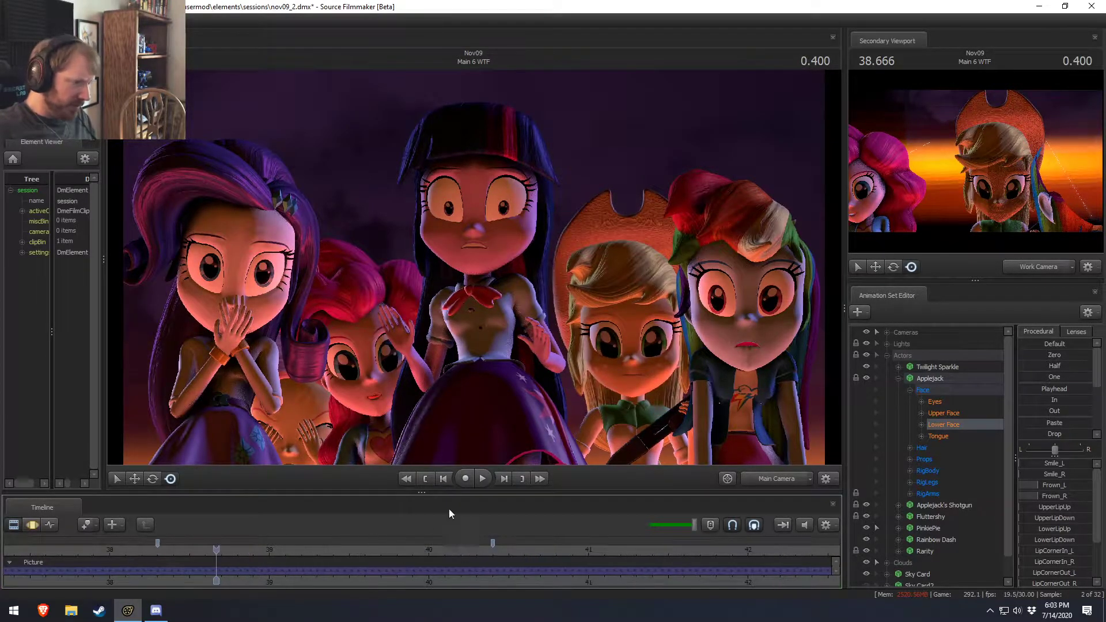
left_click_drag(513, 490, 528, 460)
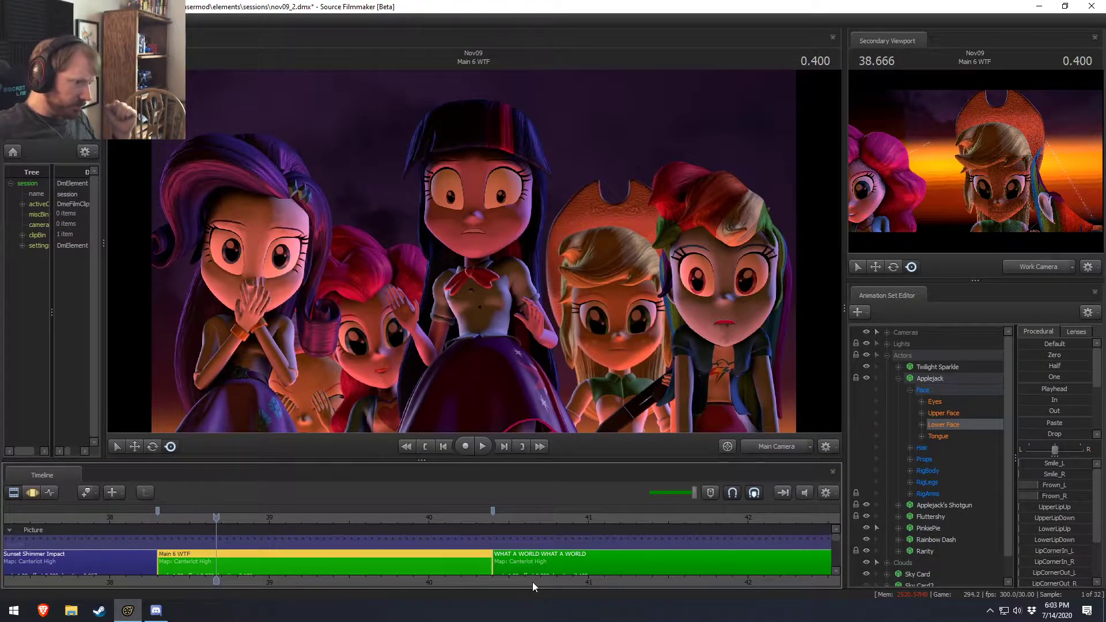
scroll(644, 568, "down", 5)
scroll(642, 565, "down", 8)
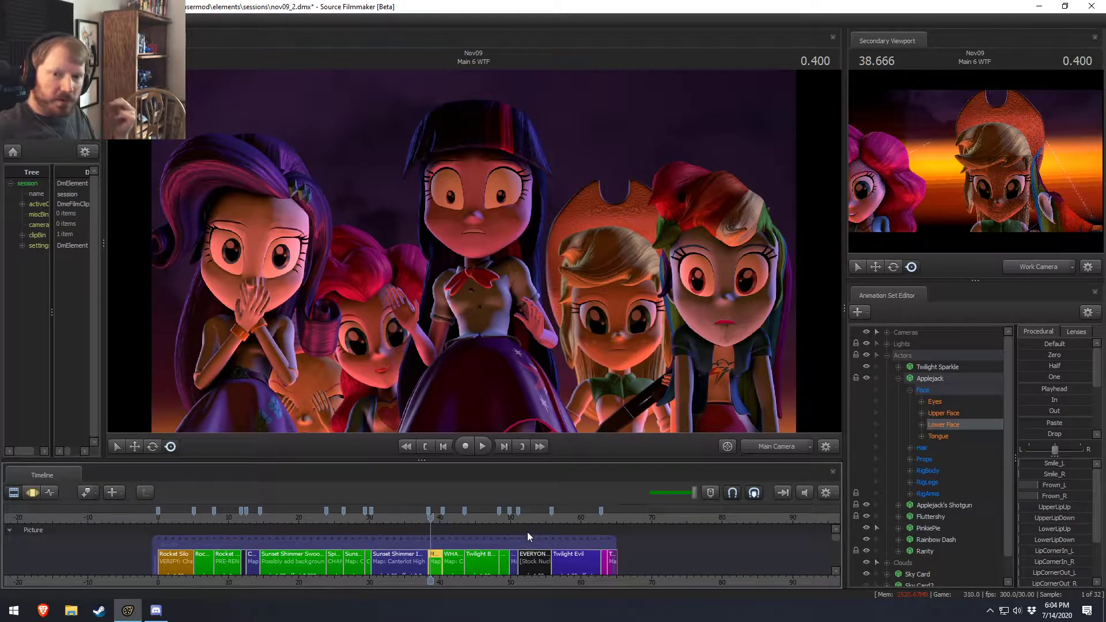
scroll(545, 561, "up", 3)
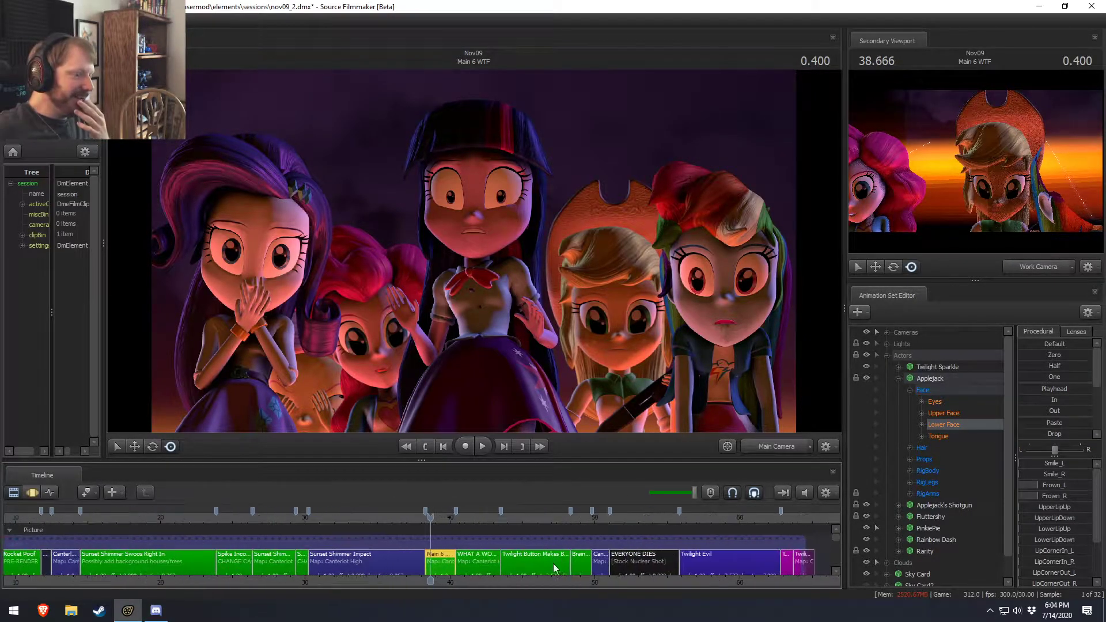
mouse_move(606, 579)
middle_mouse_down()
mouse_move(488, 582)
mouse_move(619, 578)
middle_mouse_up()
scroll(490, 580, "down", 7)
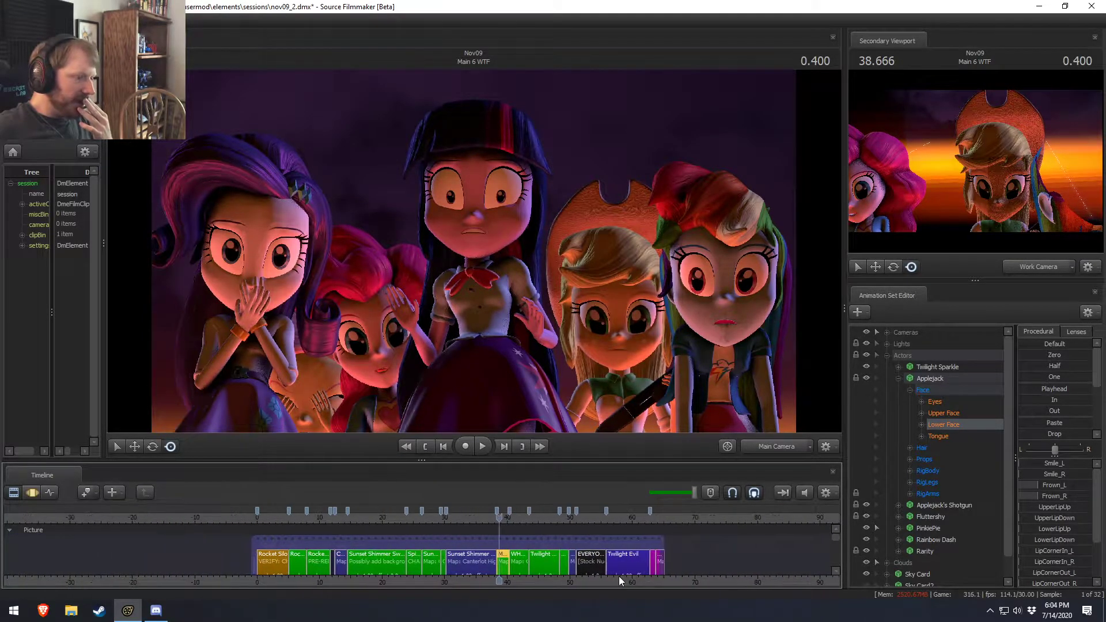
scroll(628, 567, "up", 4)
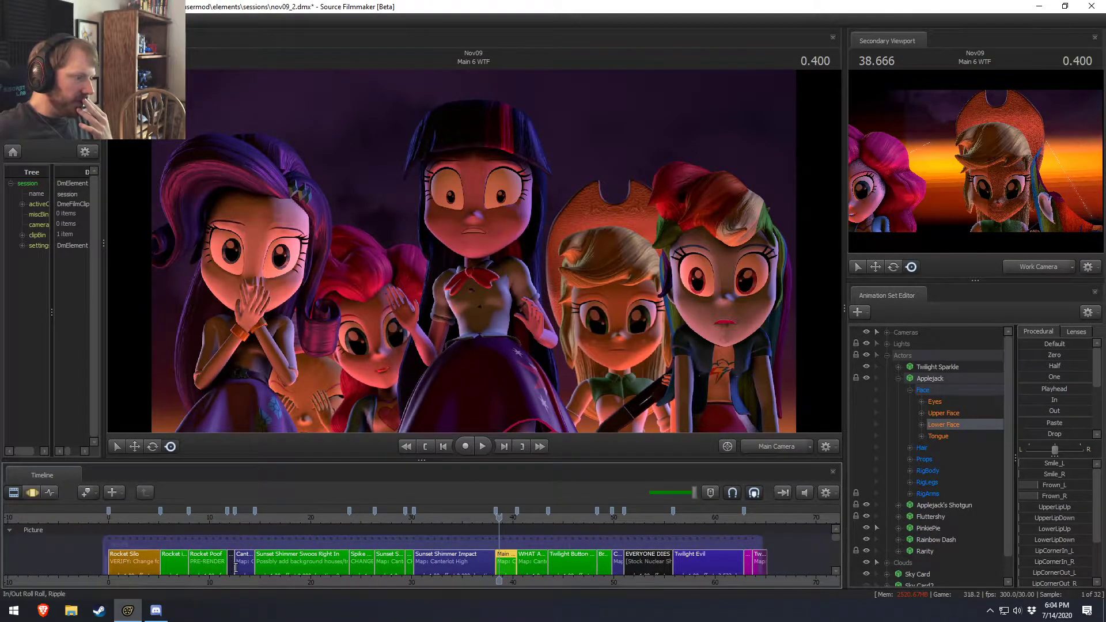
scroll(242, 569, "up", 2)
left_click_drag(111, 521, 116, 527)
scroll(119, 568, "up", 4)
scroll(129, 566, "down", 5)
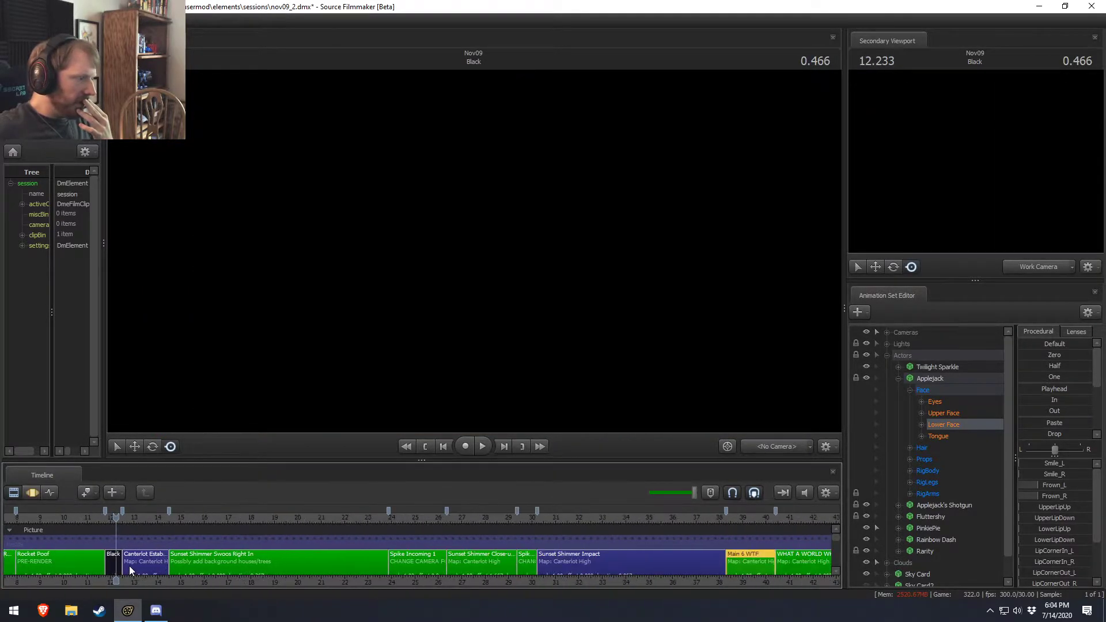
Look up the clip color used for the EVERYONE DIES clip without changing it.
right_click(592, 559)
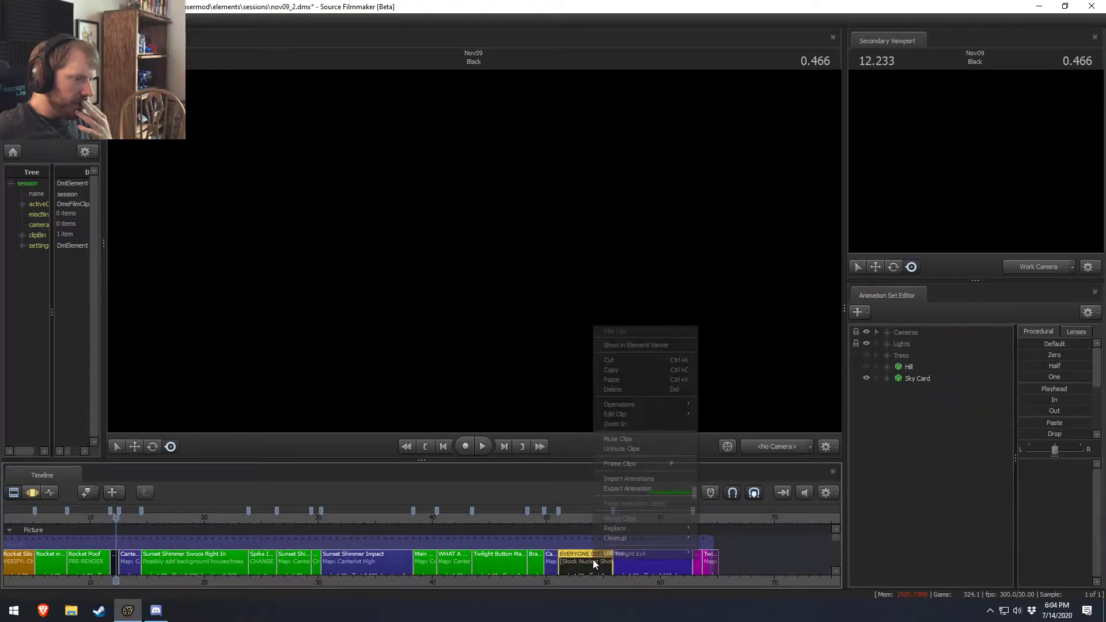
mouse_move(624, 414)
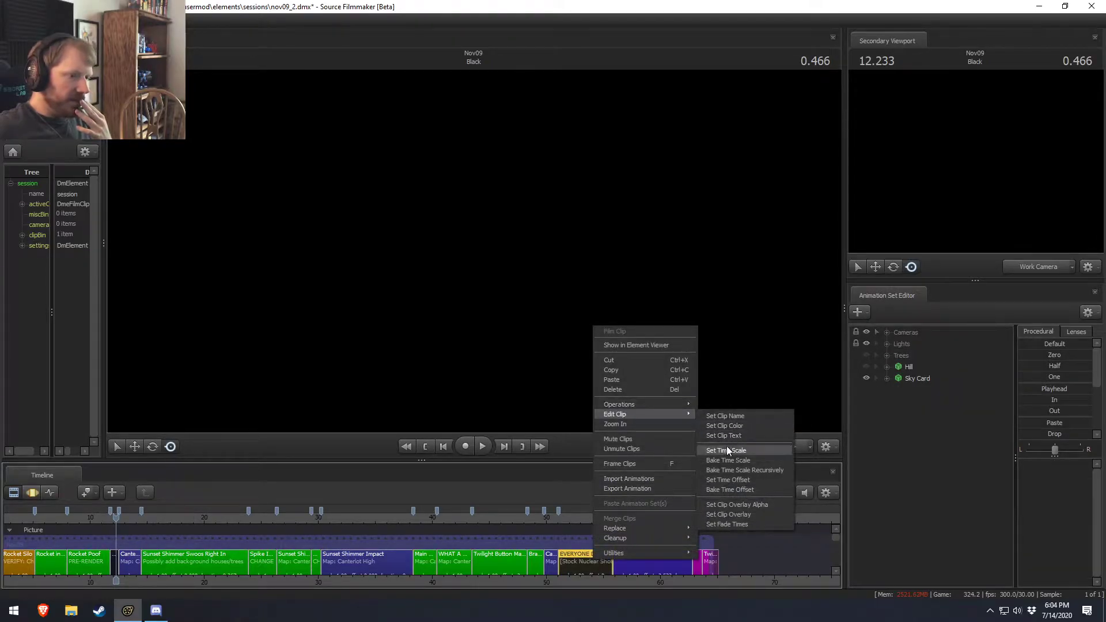
left_click(724, 425)
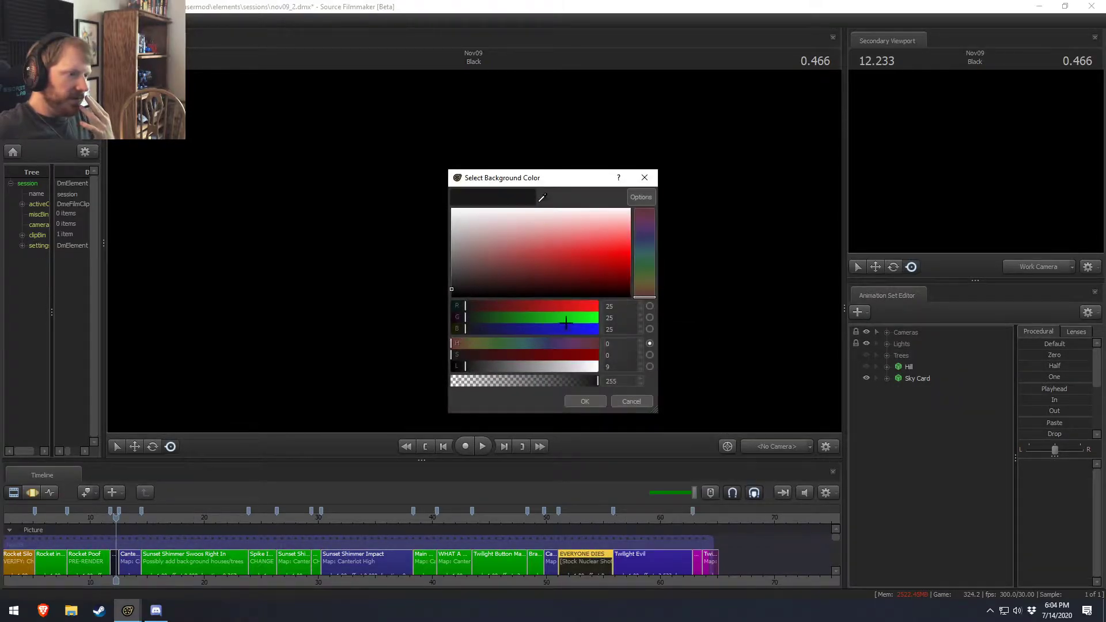
left_click(649, 401)
Set the Black clip's color to red 25, green 25, blue 25.
right_click(116, 560)
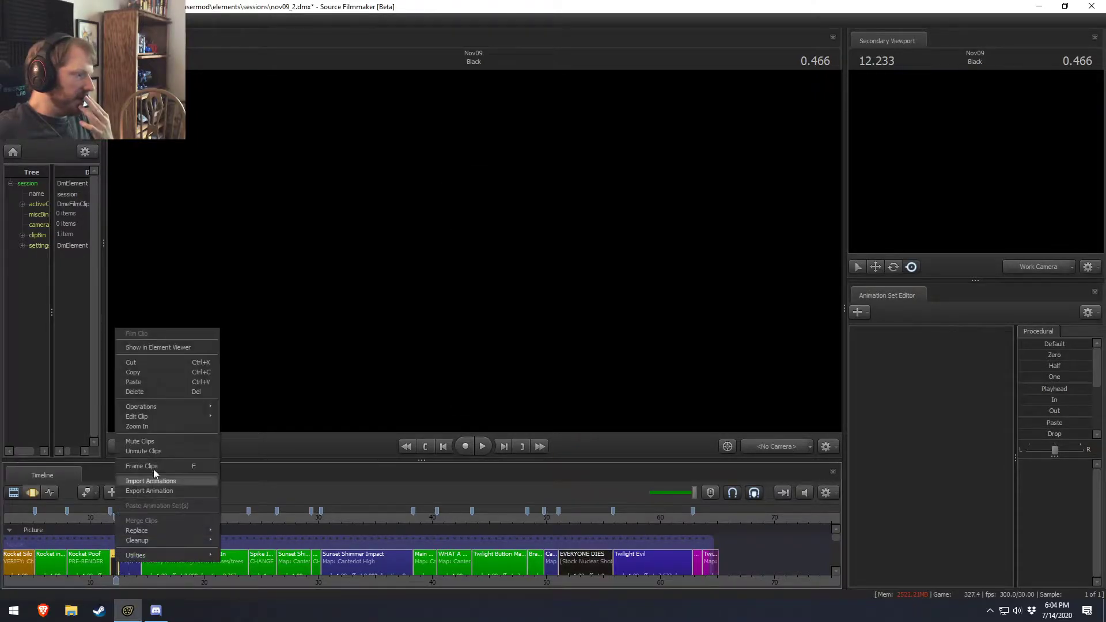
mouse_move(172, 416)
left_click(276, 426)
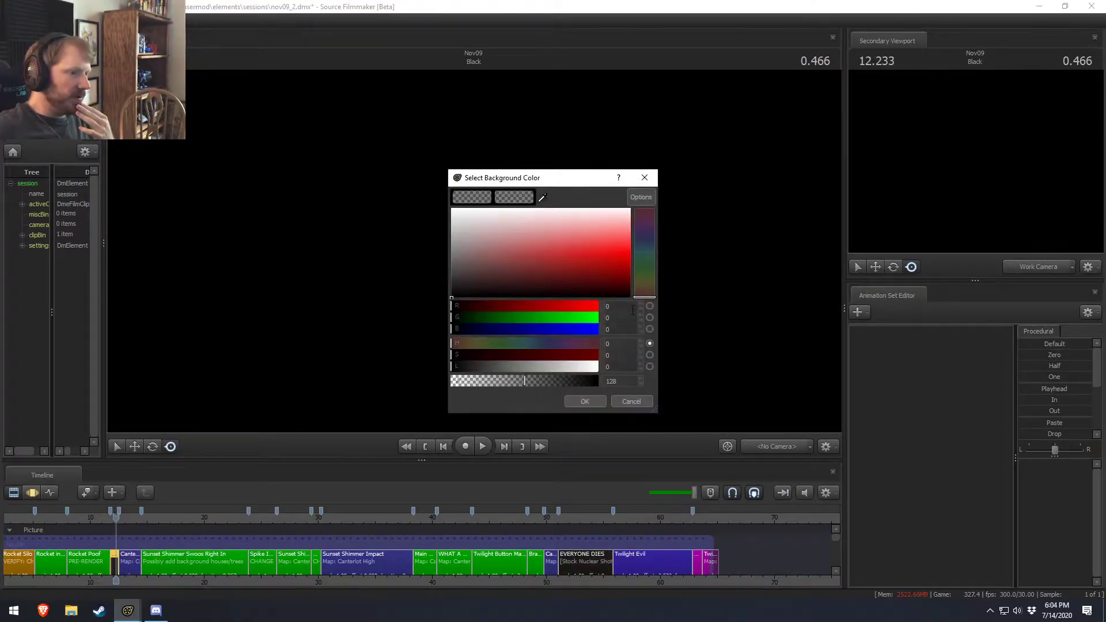
type("25")
key("Tab")
type("25")
key("Tab")
type("25")
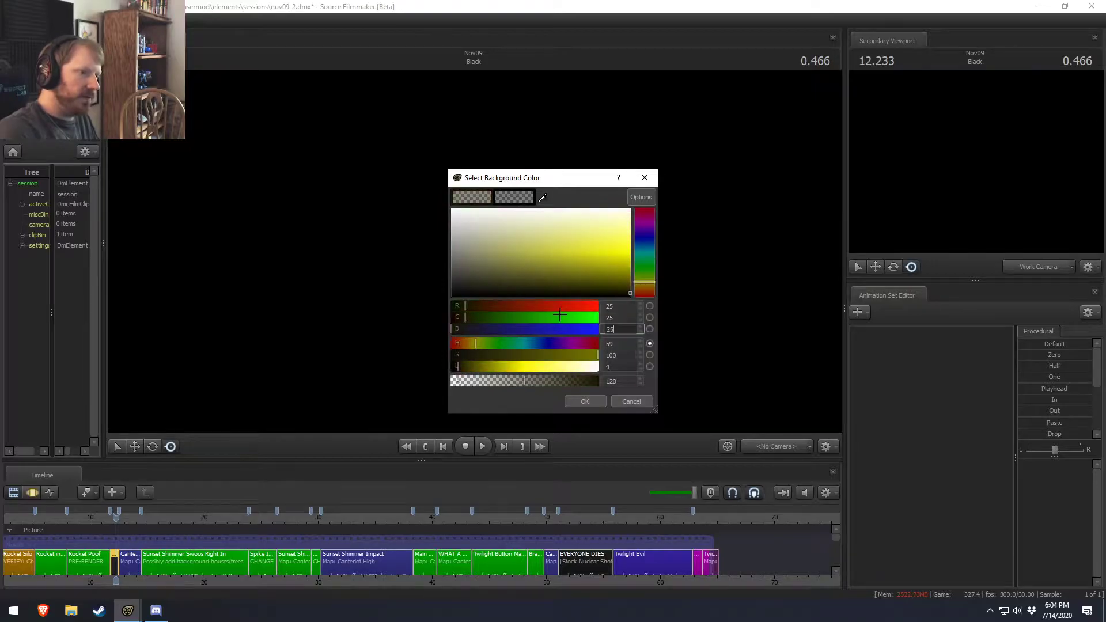
key("Return")
Review the Sunset Shimmer Impact and Main 6 WTF shots by moving the playhead between them.
scroll(514, 492, "up", 2)
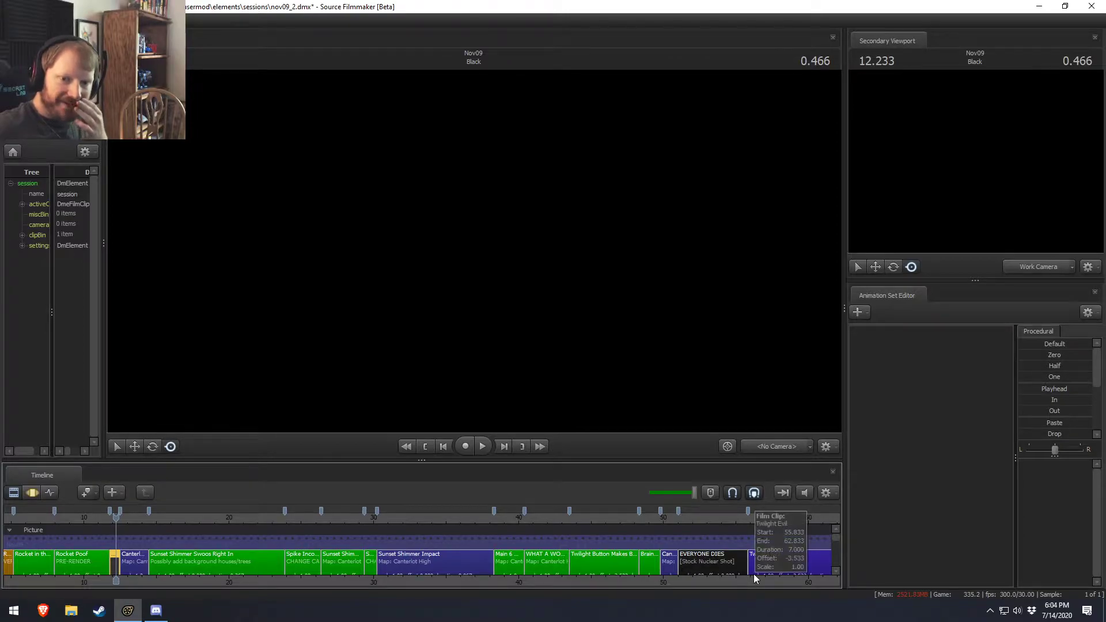
scroll(601, 543, "down", 2)
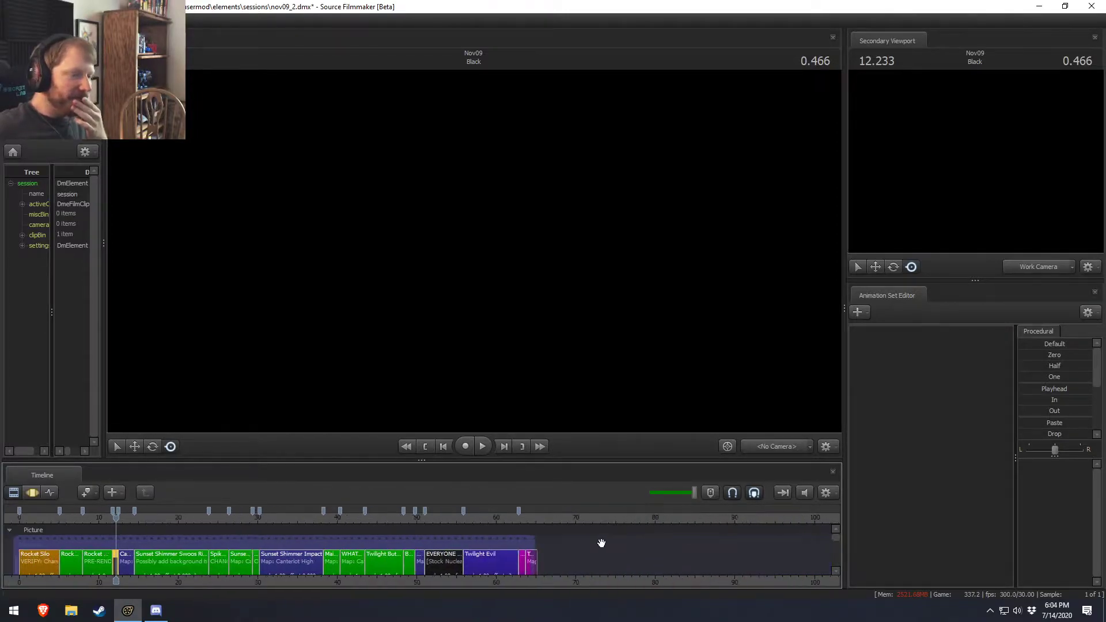
left_click_drag(418, 521, 325, 522)
middle_click_drag(243, 584, 351, 575)
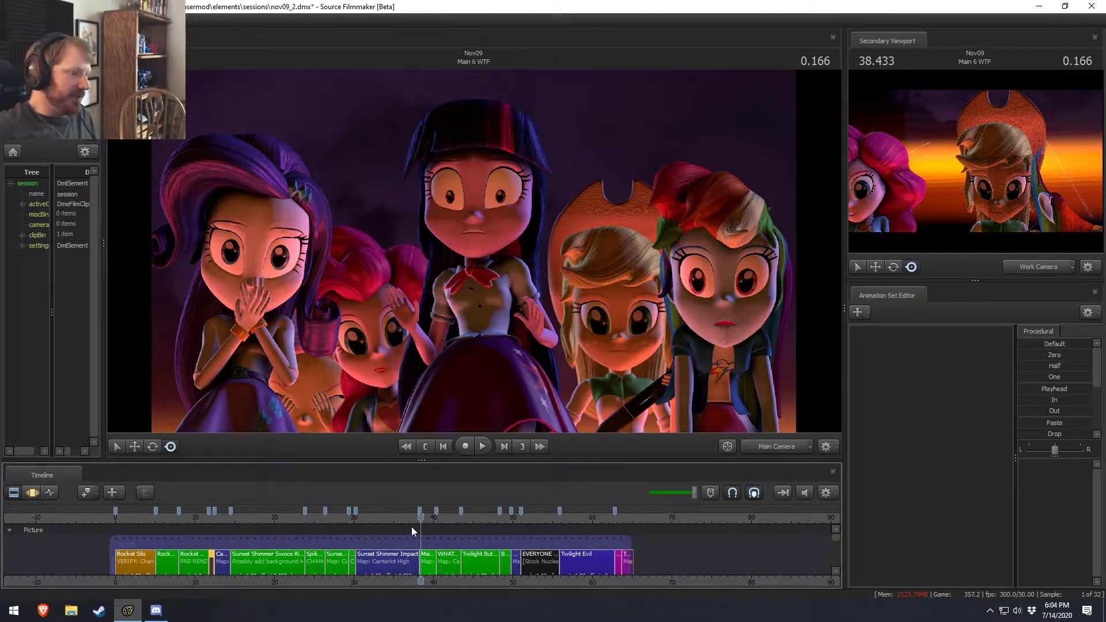
left_click(397, 519)
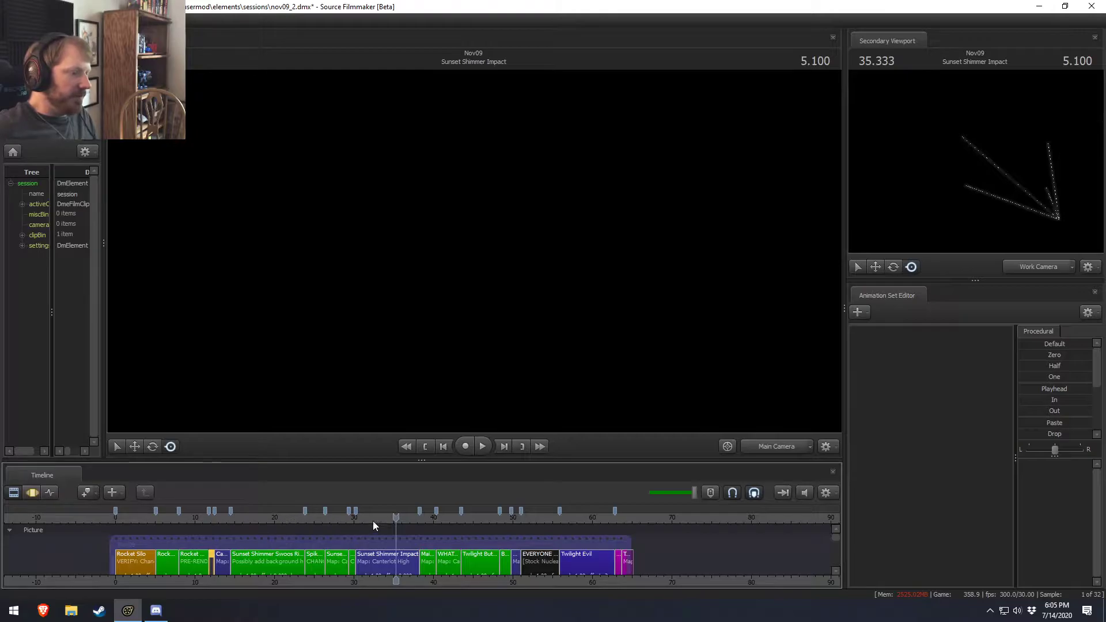
left_click(427, 515)
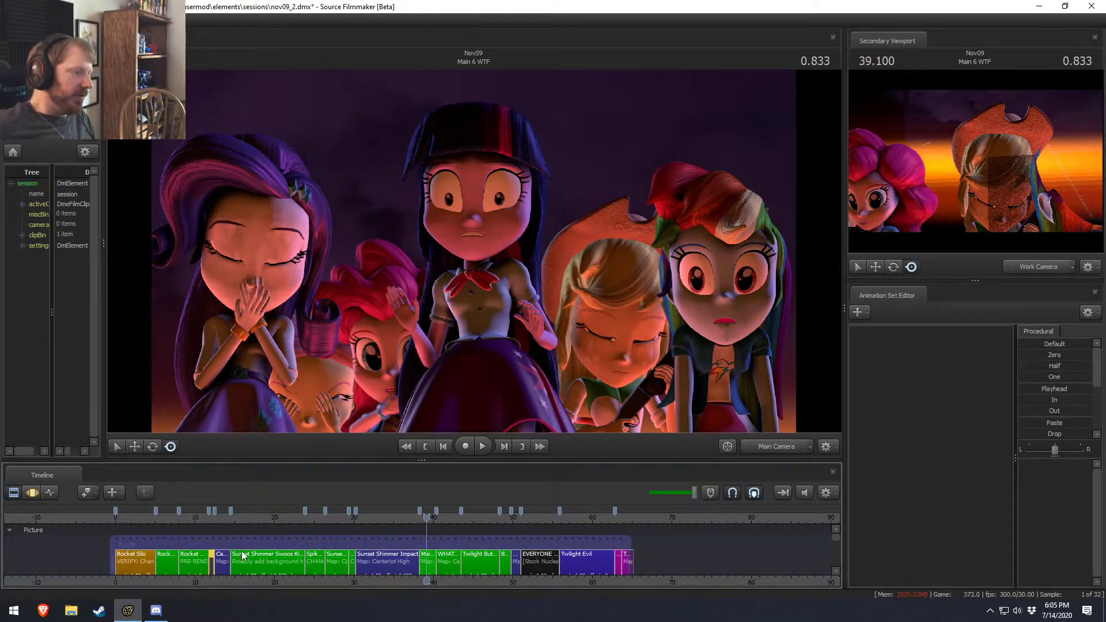
Play back part of the Sunset Shimmer Swoos Right In shot.
left_click(241, 523)
key("space")
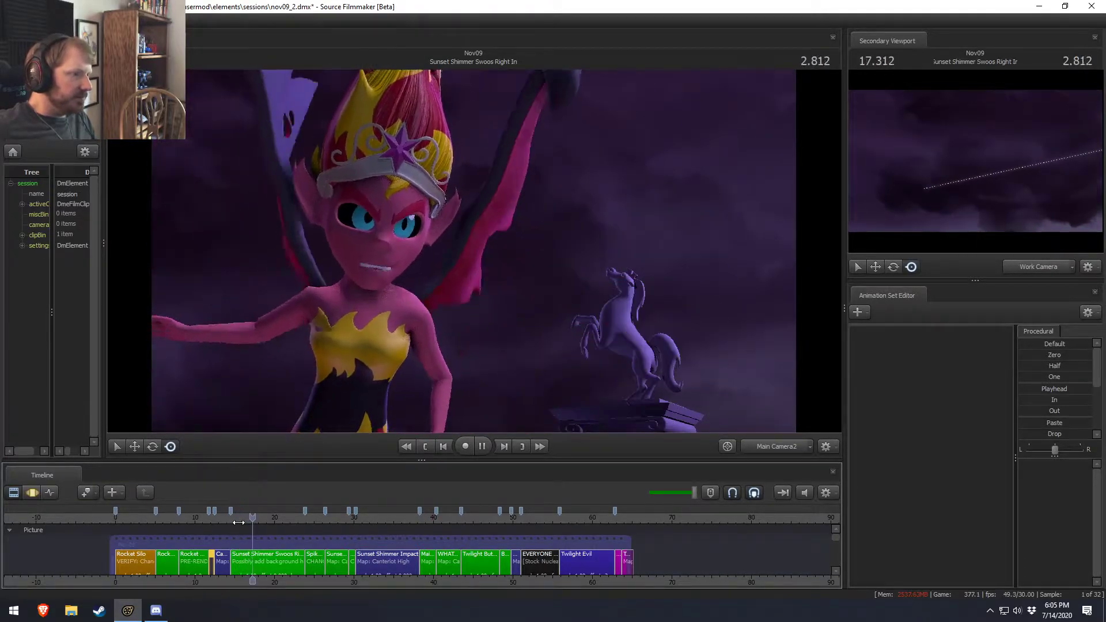
key("space")
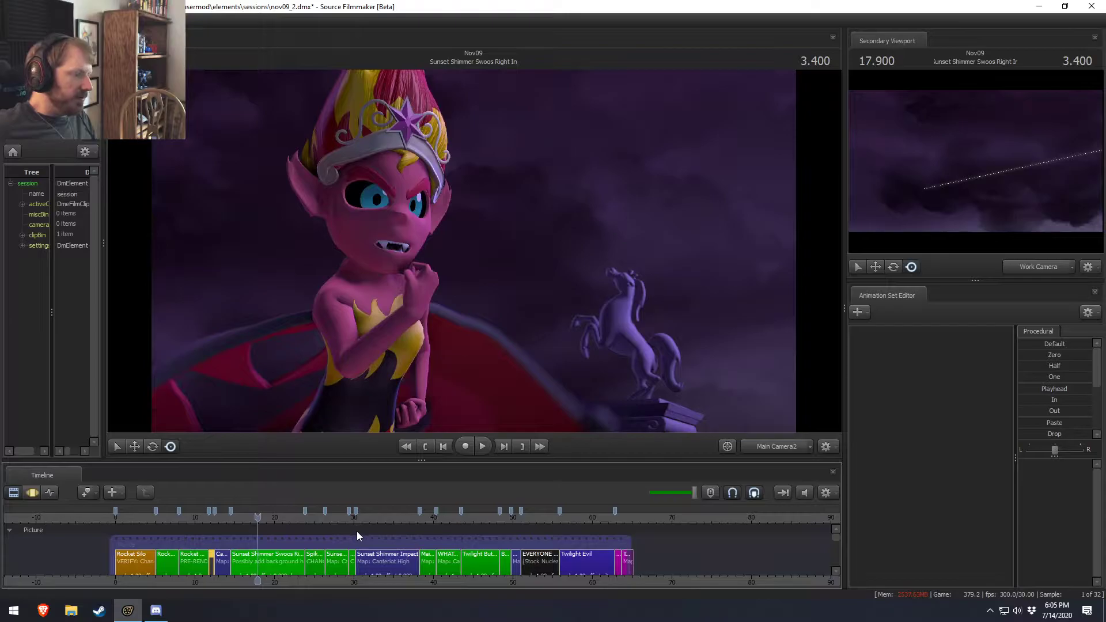
Disable lighting in the primary viewport and play the session from the beginning of Sunset Shimmer Impact into Main 6 WTF.
left_click(326, 518)
left_click(358, 518)
right_click(418, 300)
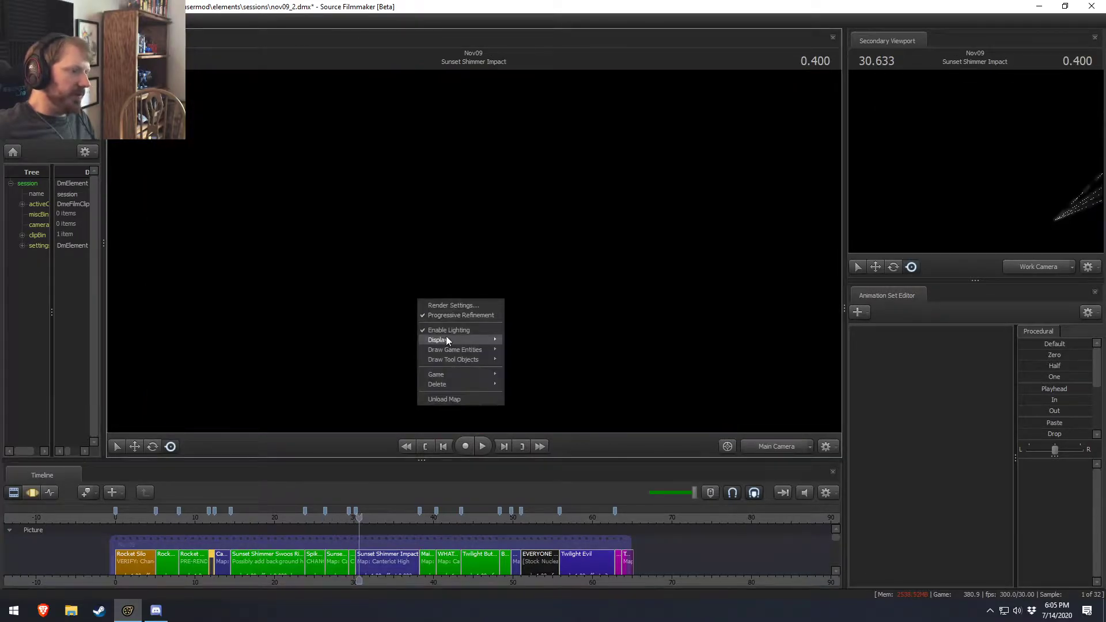
left_click(446, 331)
key("space")
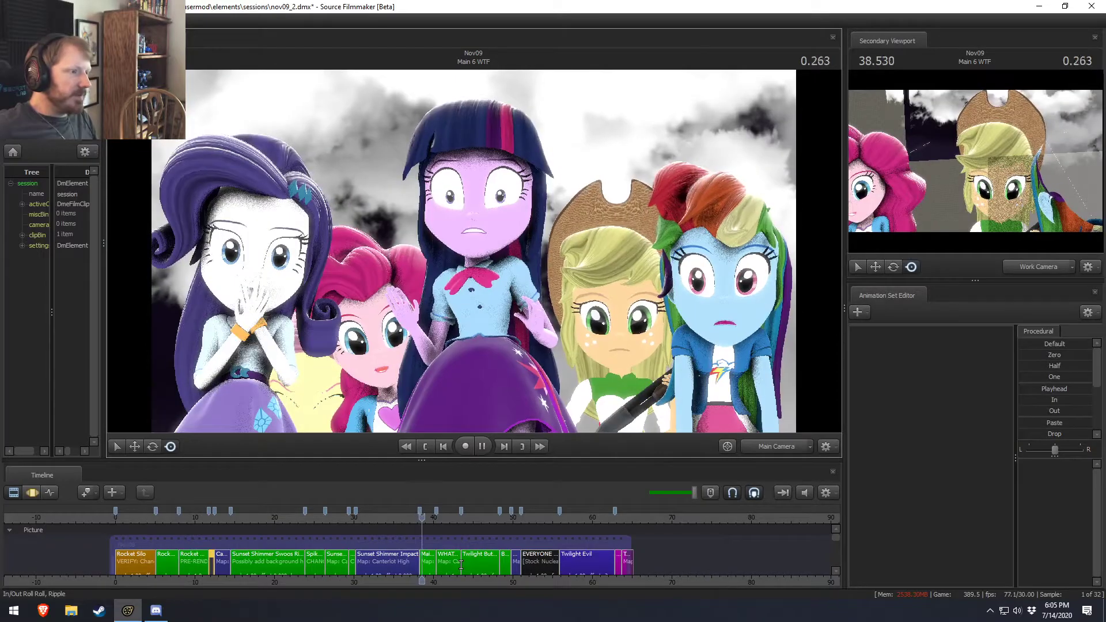
Enable lighting in the primary viewport and play the Main 6 WTF shot into WHAT A WORLD WHAT A WORLD.
key("space")
right_click(546, 283)
left_click(578, 317)
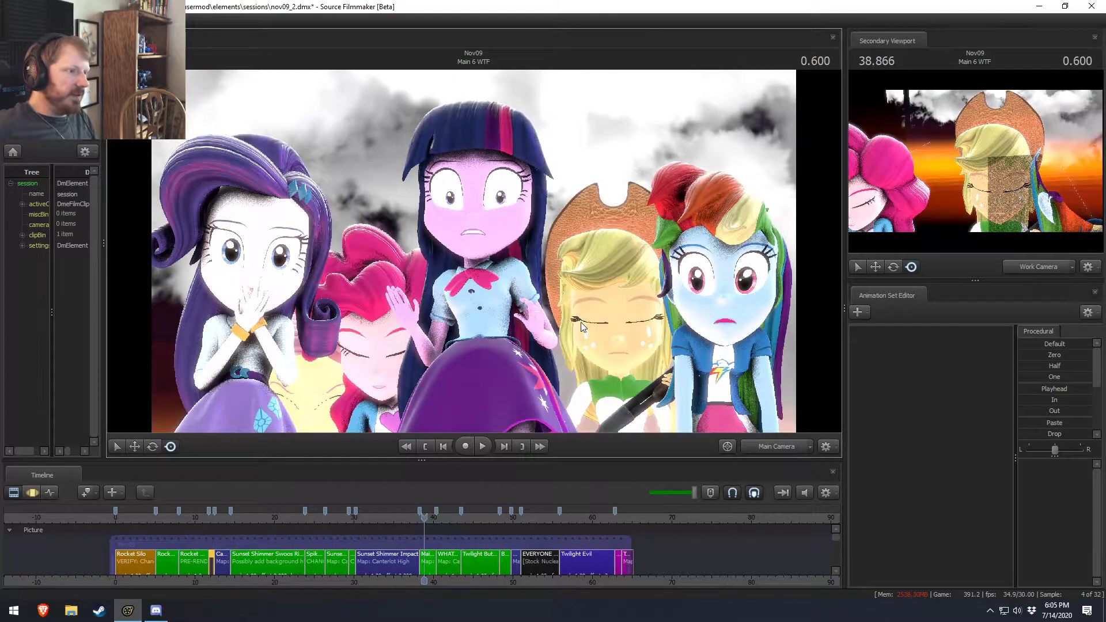
key("space")
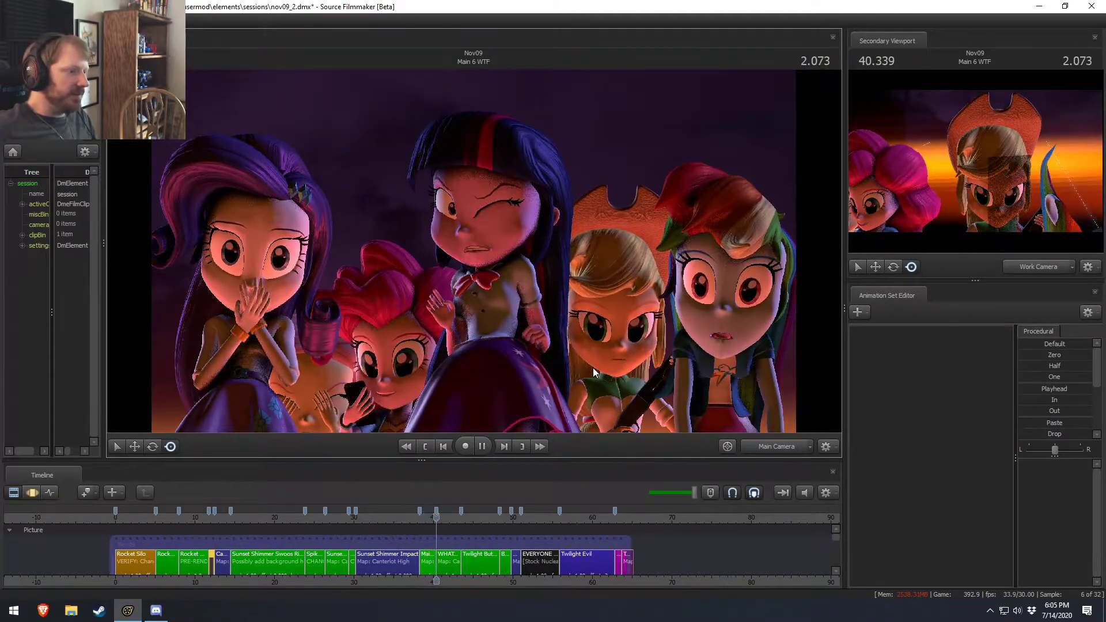
key("space")
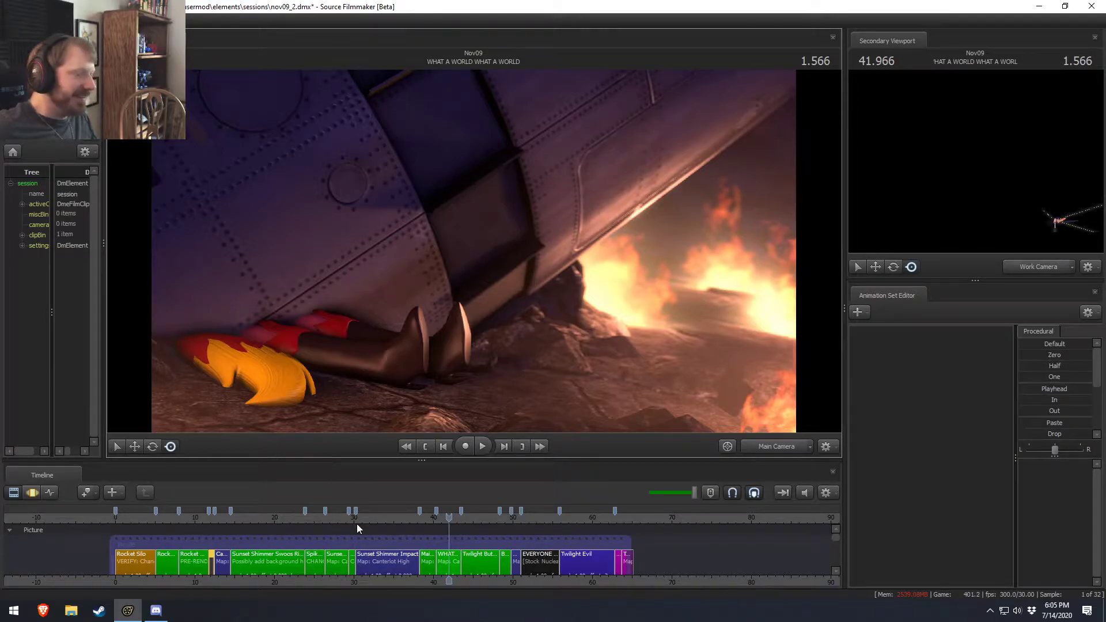
Play the WHAT A WORLD WHAT A WORLD shot into Twilight Button Makes BLAMO and move the playhead back to it.
left_click(440, 524)
key("space")
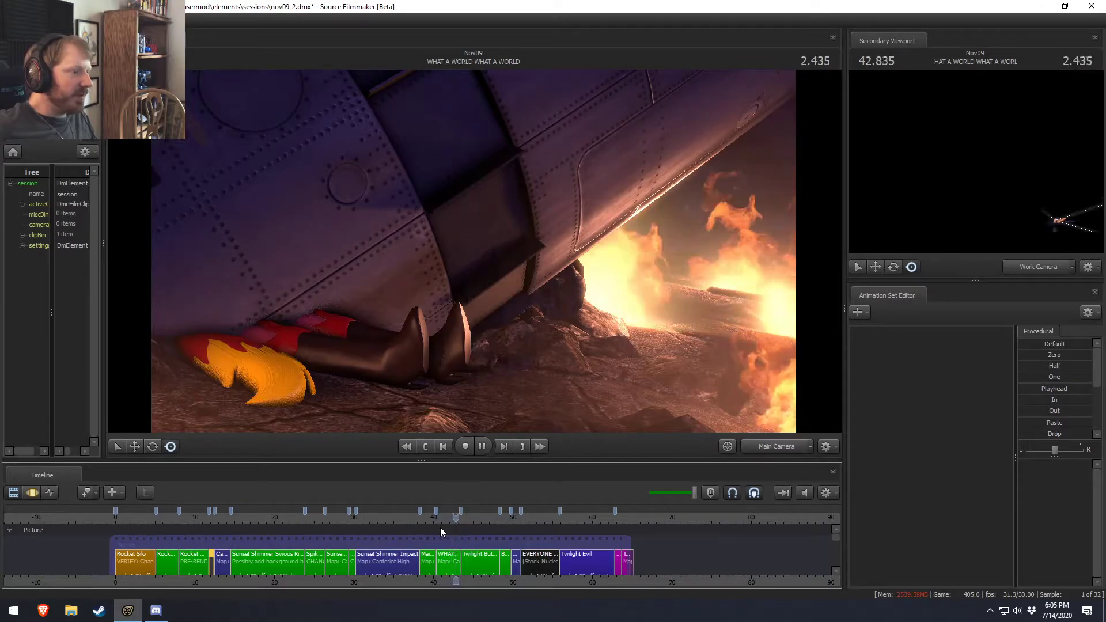
left_click(440, 513)
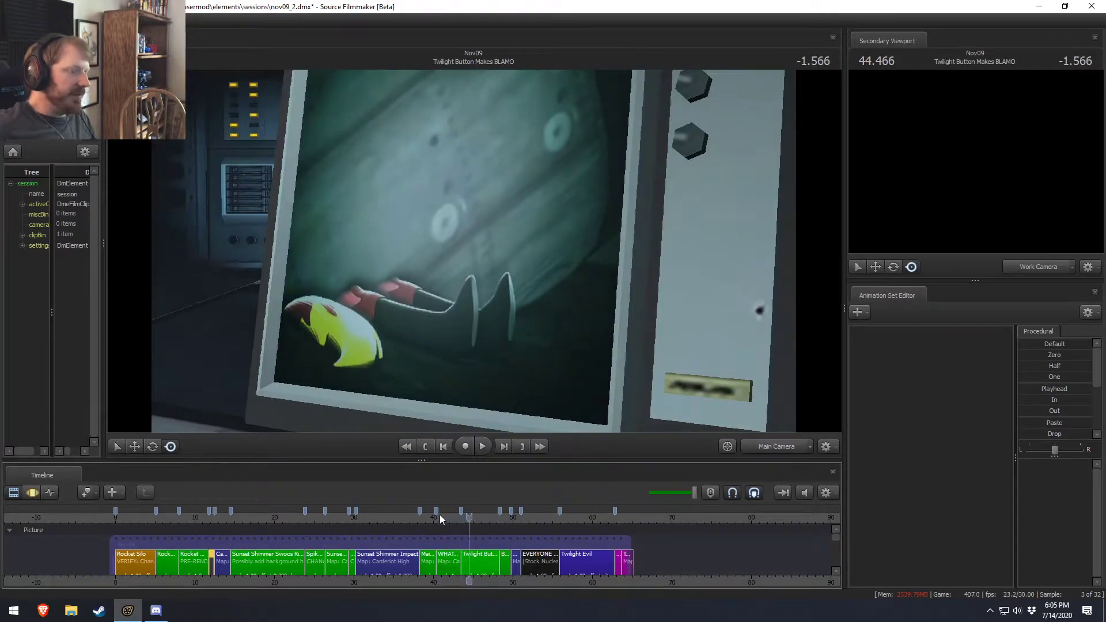
left_click_drag(440, 518, 450, 518)
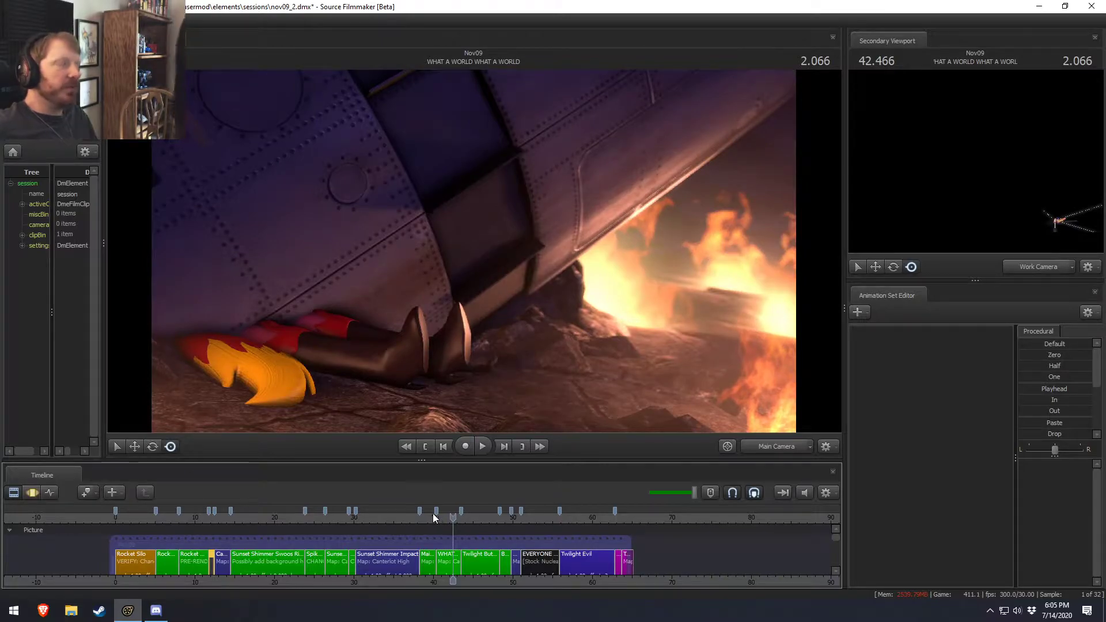
Move the playhead to 59.6 seconds in the Twilight Evil shot and play part of it.
left_click_drag(440, 514, 589, 554)
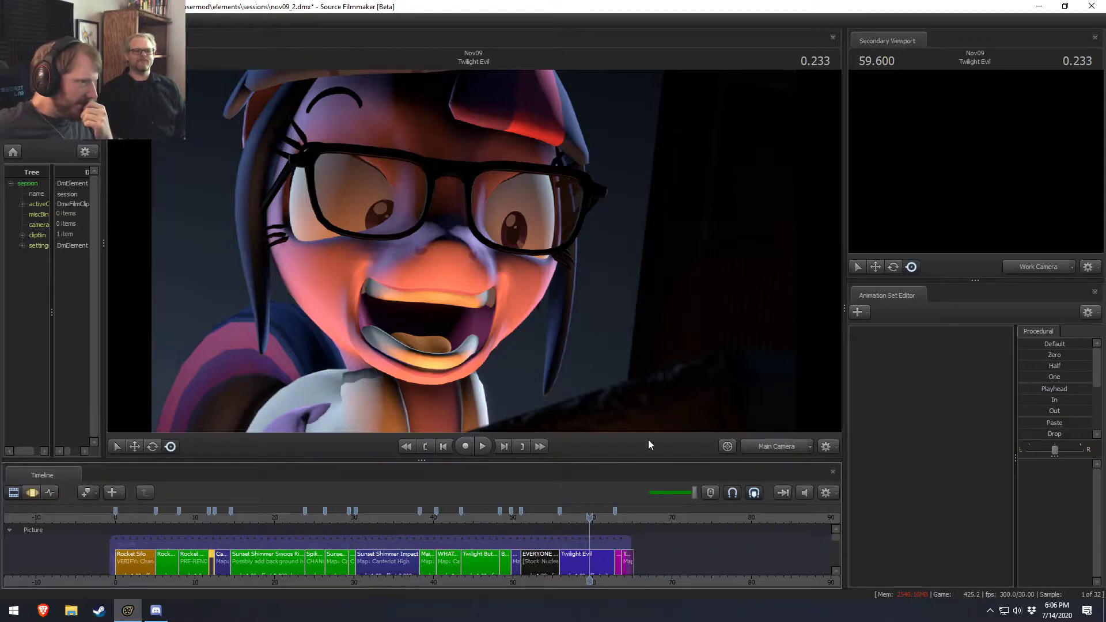
key("space")
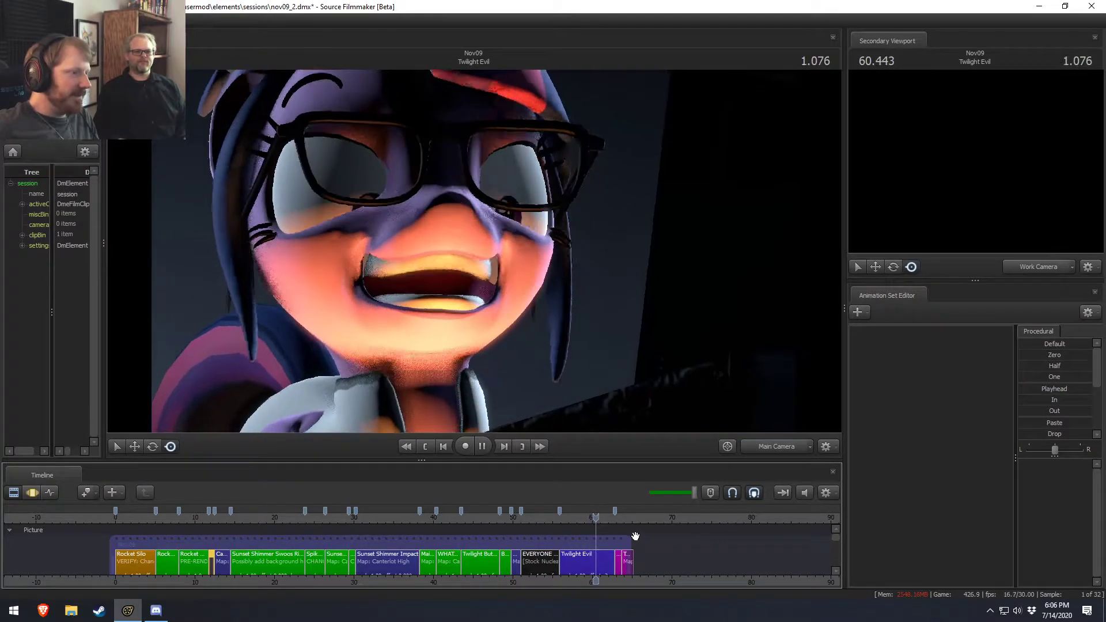
key("space")
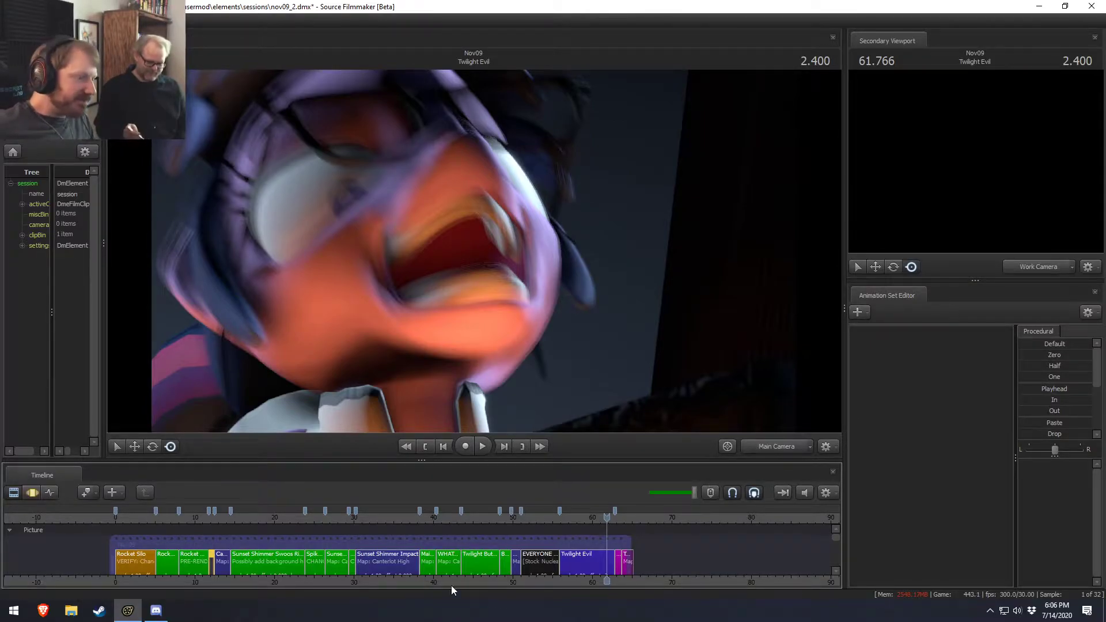
Play the Main 6 WTF shot through to the start of WHAT A WORLD WHAT A WORLD.
left_click_drag(437, 516, 414, 517)
key("space")
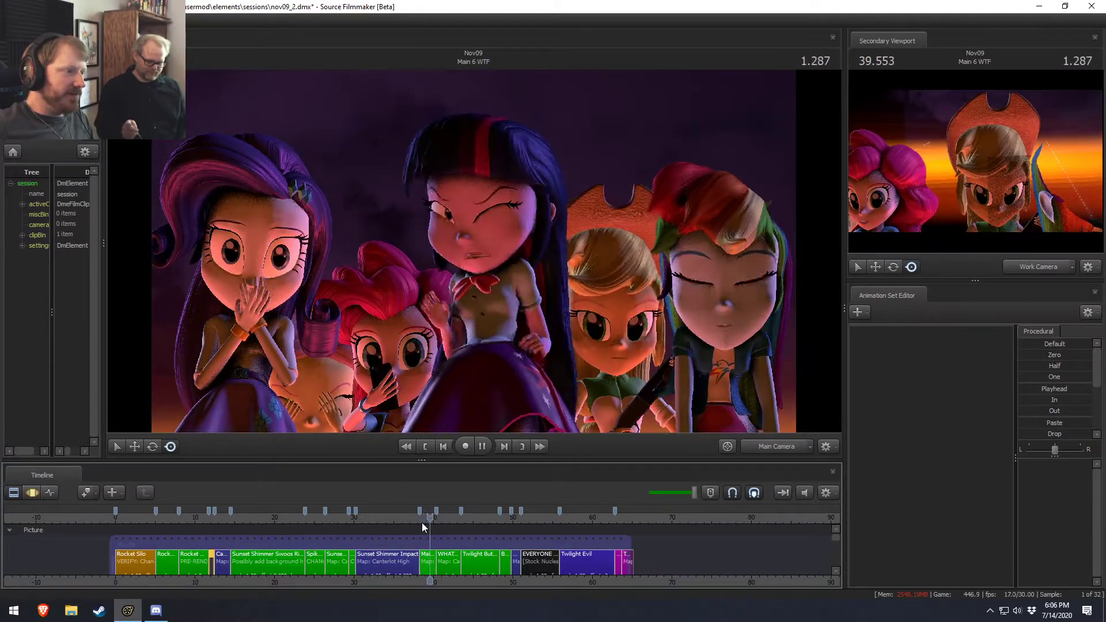
key("space")
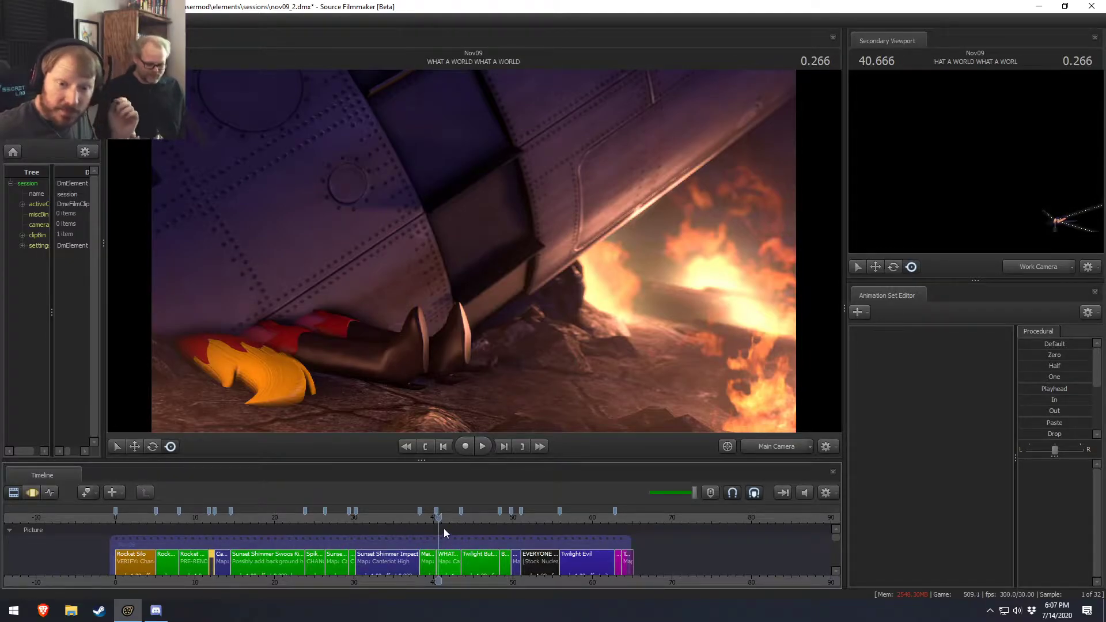
Play the opening of the Main 6 WTF shot twice and return the playhead to its start.
left_click(423, 517)
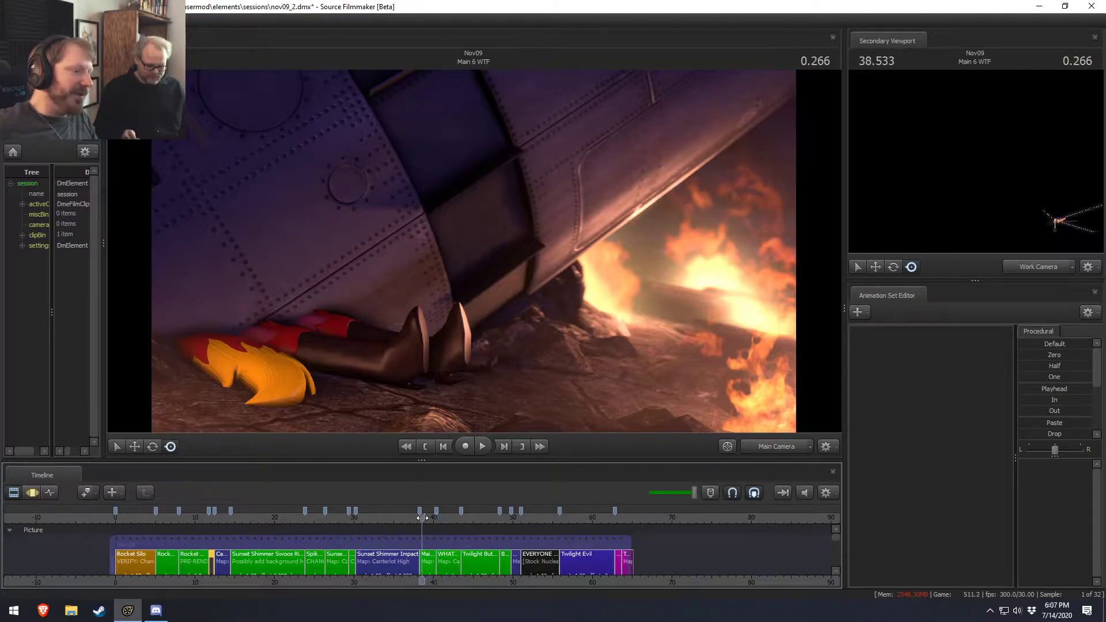
key("space")
key("space")
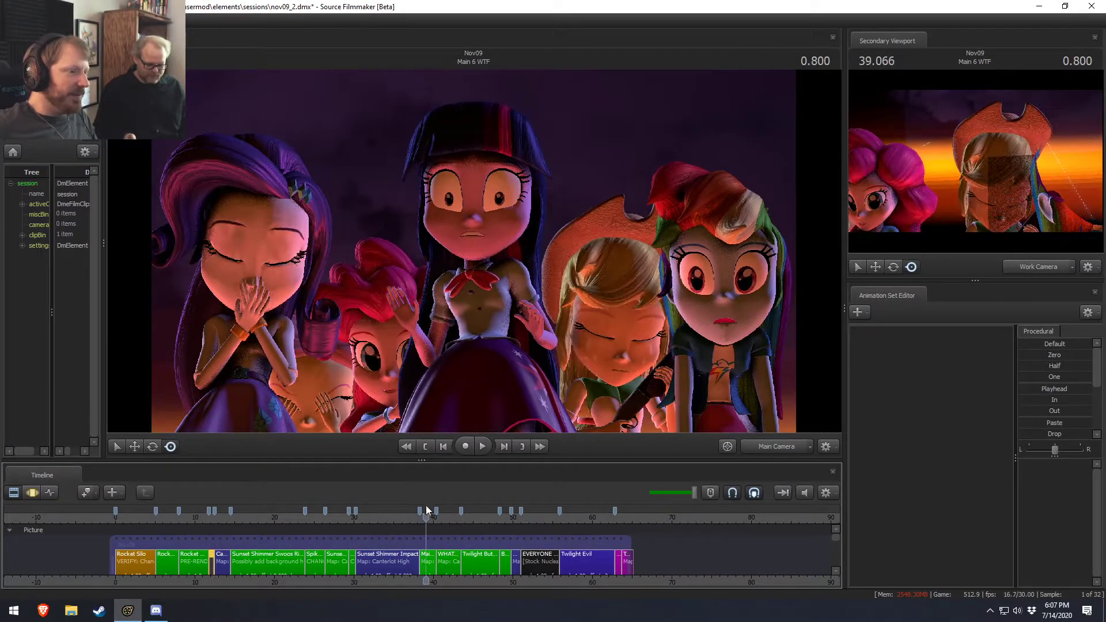
left_click_drag(425, 517, 421, 517)
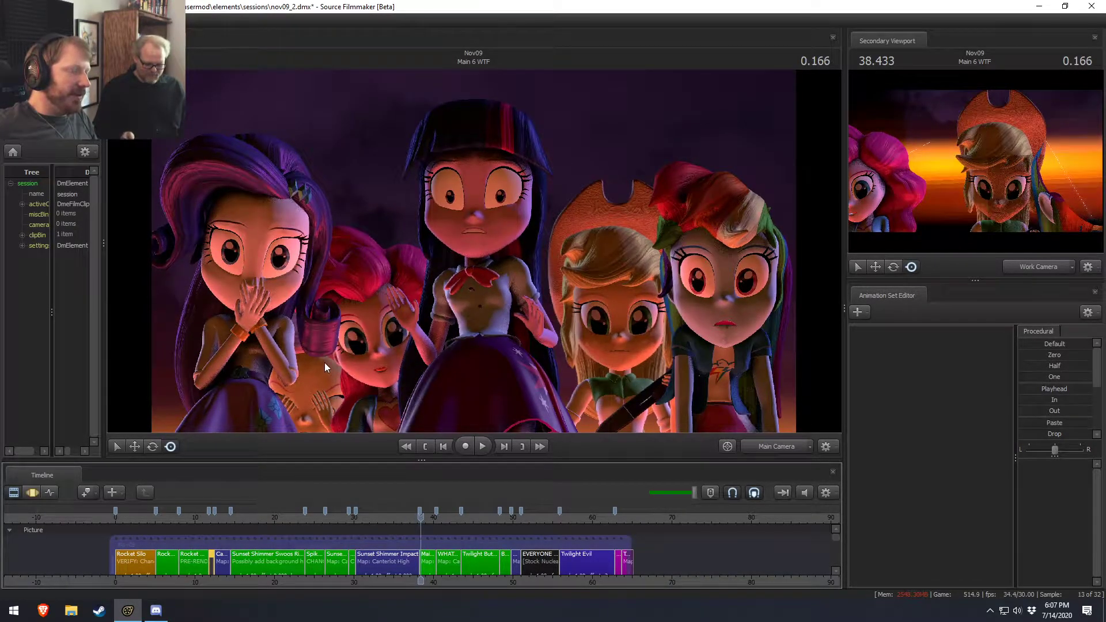
key("space")
key("space")
left_click_drag(426, 518, 420, 517)
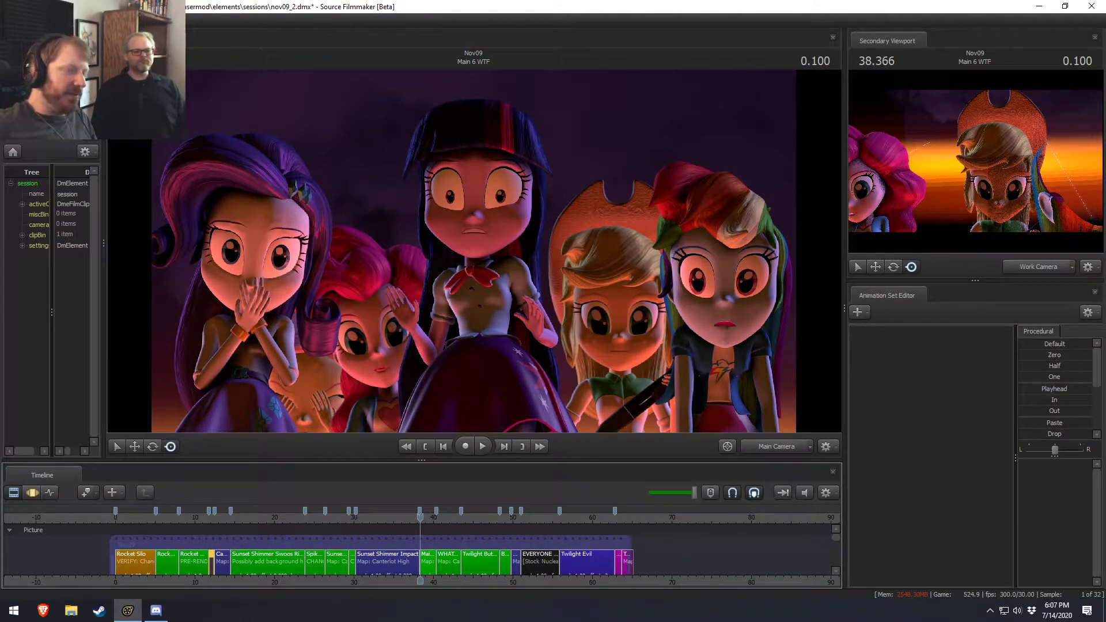
Repeatedly play Main 6 WTF from near its start to review its timing and the cut to WHAT A WORLD WHAT A WORLD.
scroll(406, 542, "up", 5)
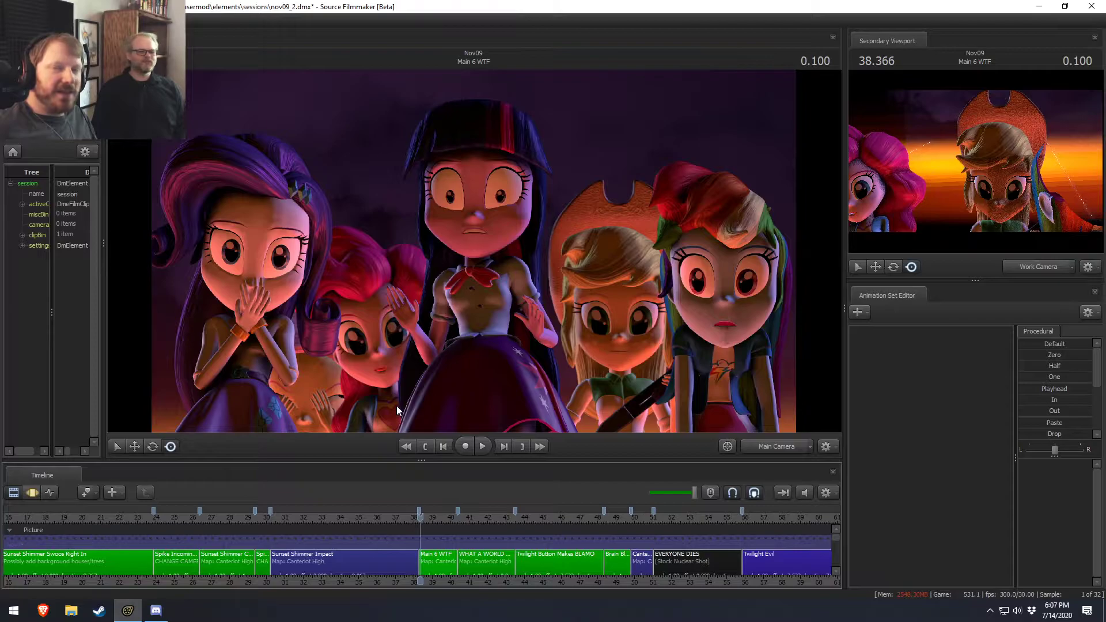
key("space")
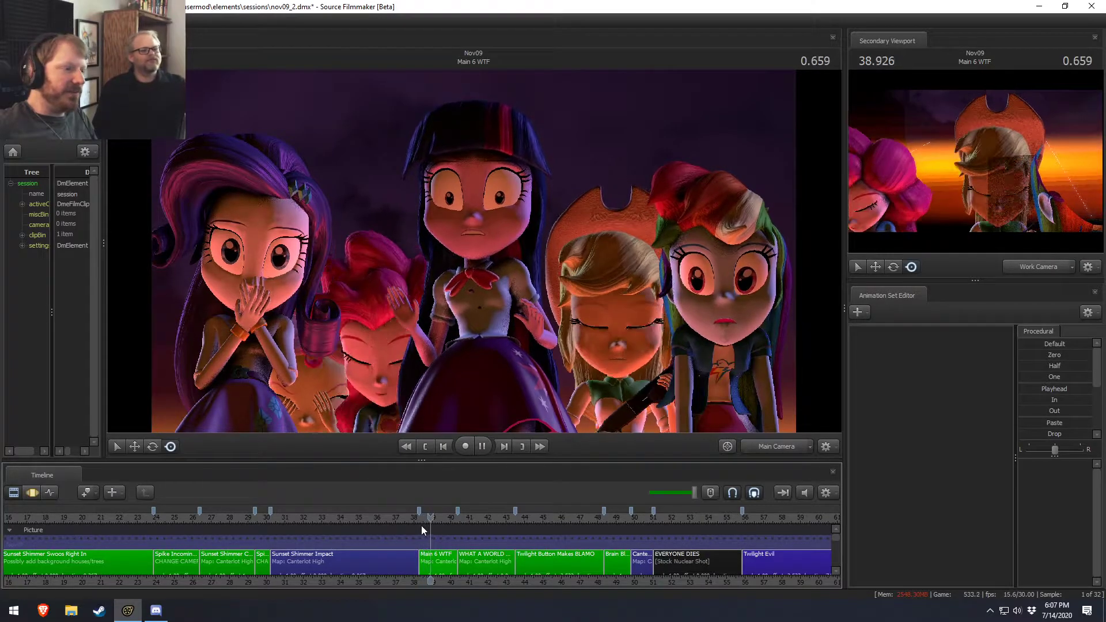
key("space")
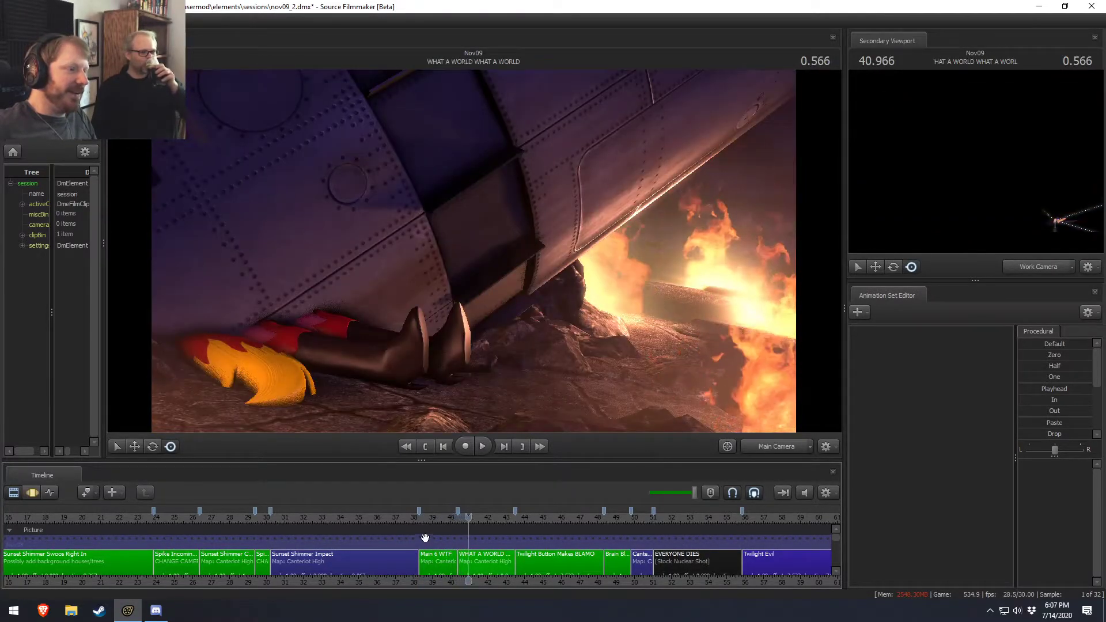
left_click(420, 521)
key("space")
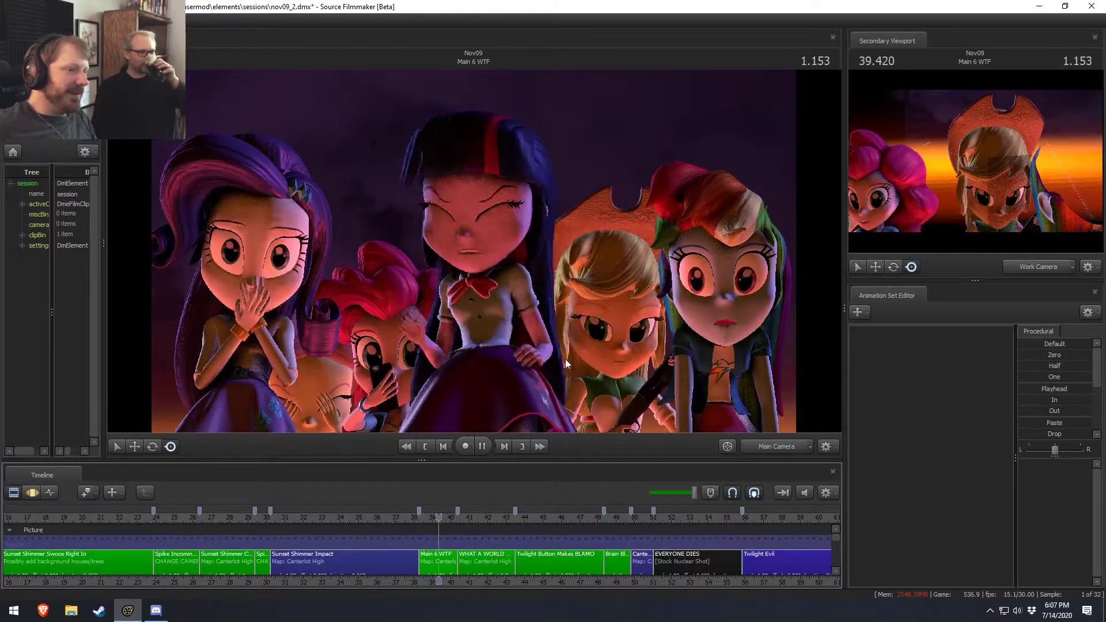
key("space")
left_click(423, 519)
key("space")
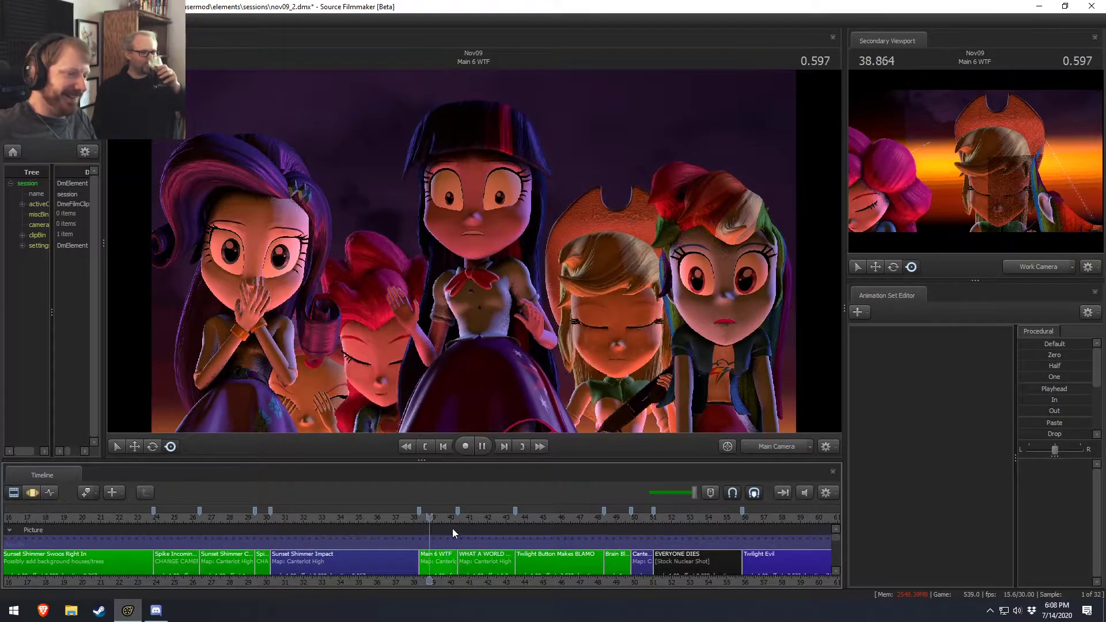
key("space")
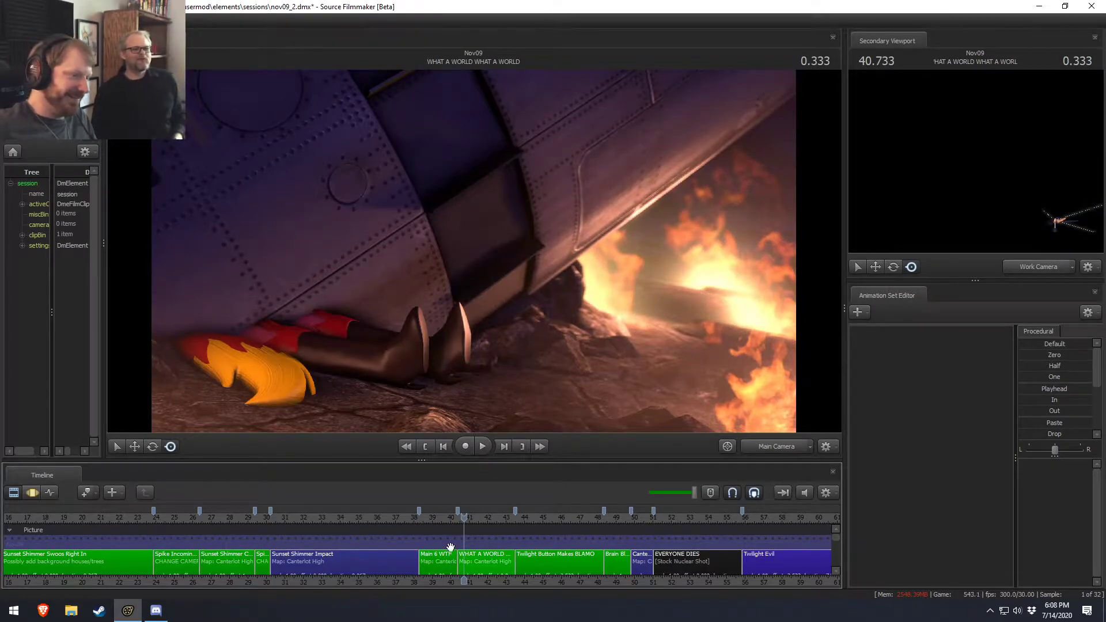
Return the playhead to 38.333 seconds at the start of Main 6 WTF and replay the shot.
scroll(458, 562, "down", 3)
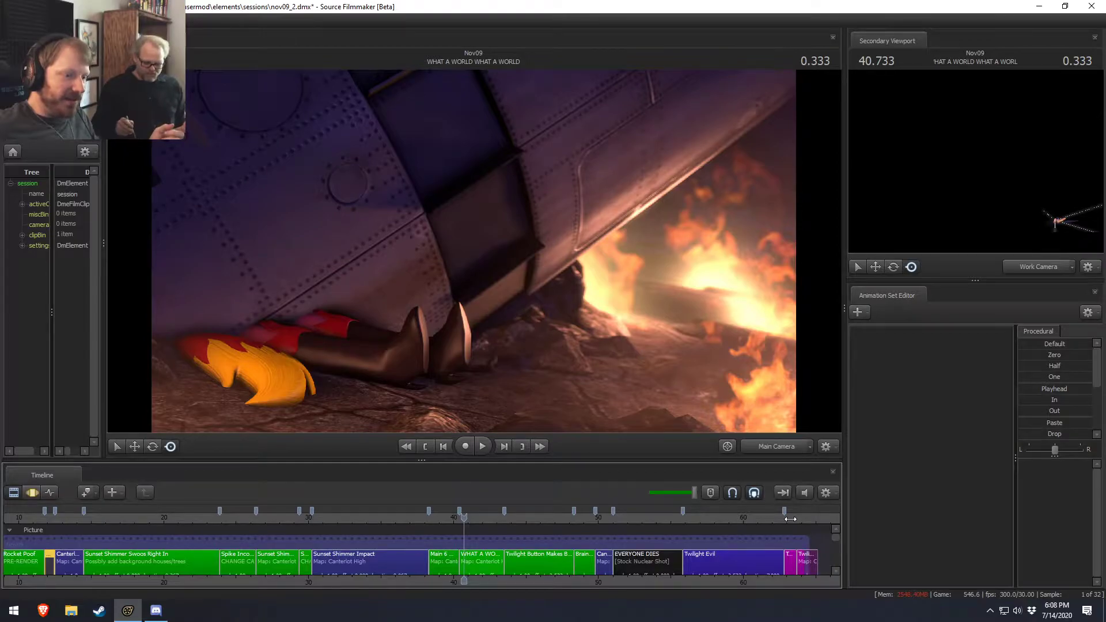
left_click(790, 519)
left_click(438, 520)
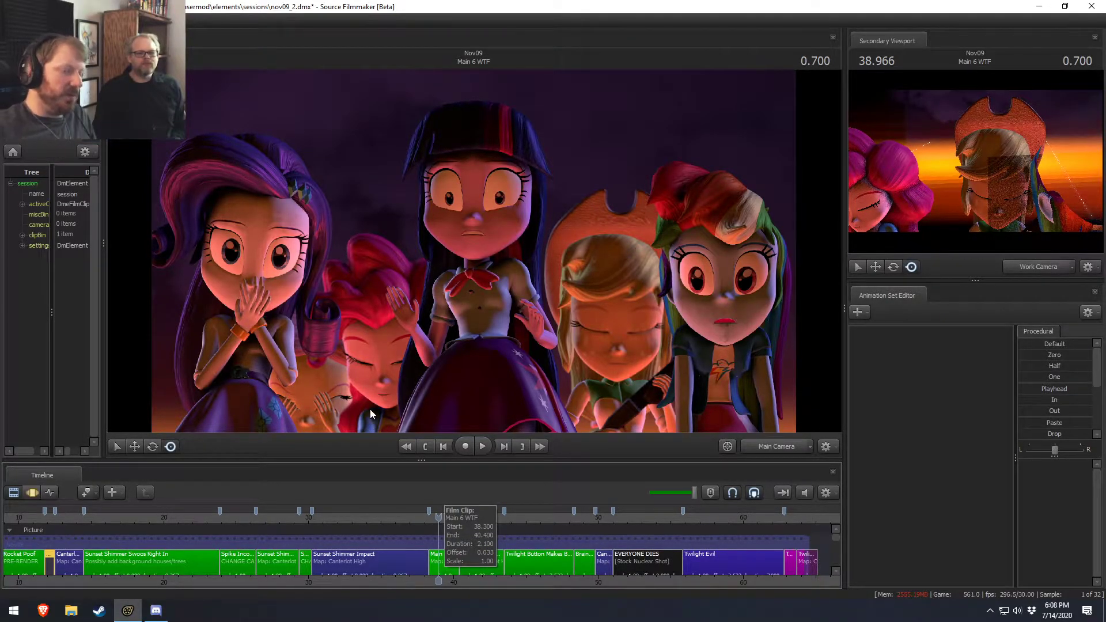
scroll(448, 535, "up", 3)
left_click(431, 523)
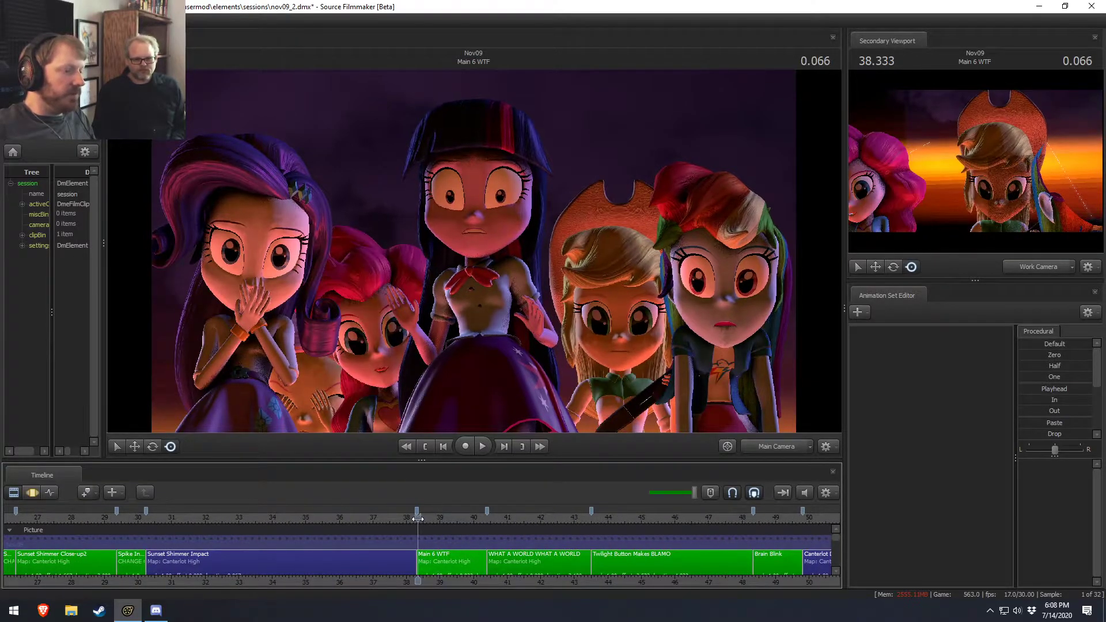
key("space")
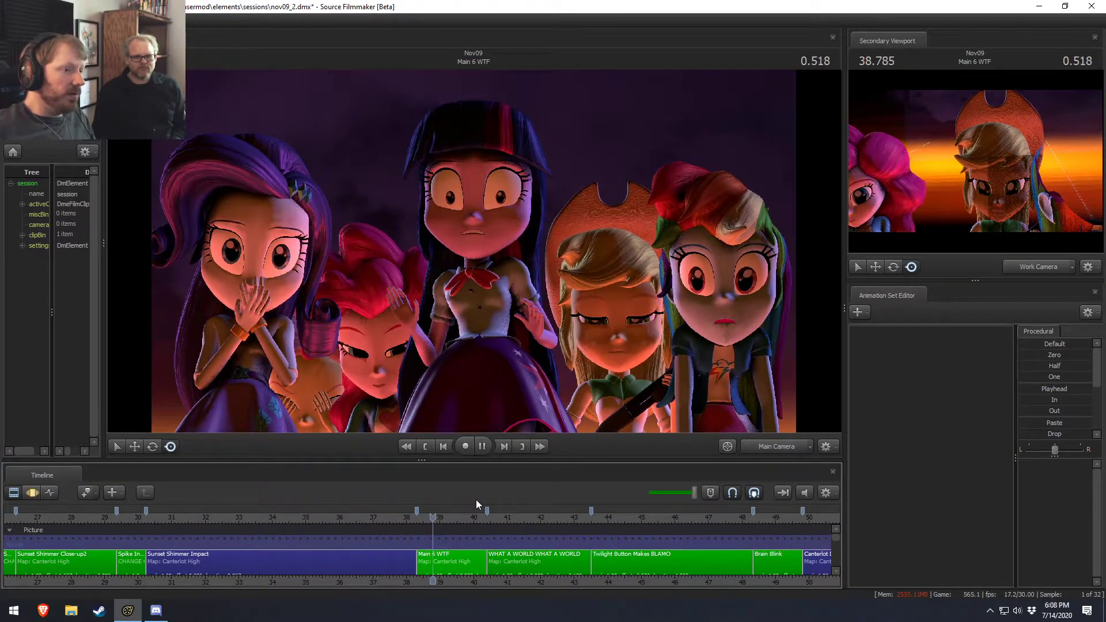
Disable lighting in the primary viewport and play the first part of the Sunset Shimmer Impact shot.
scroll(485, 526, "down", 6)
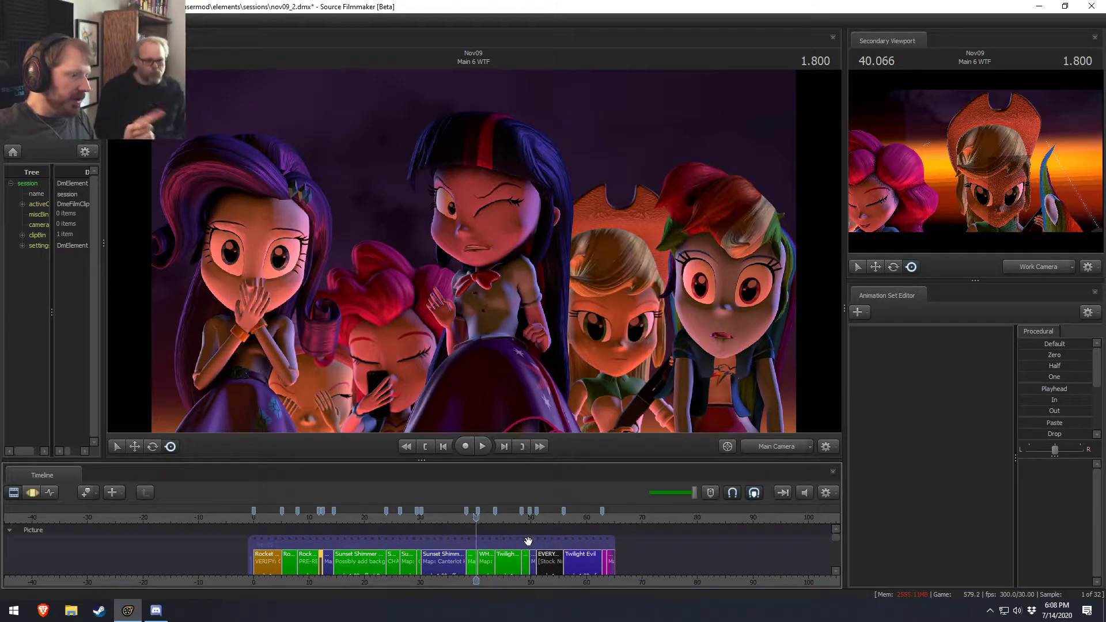
left_click(571, 518)
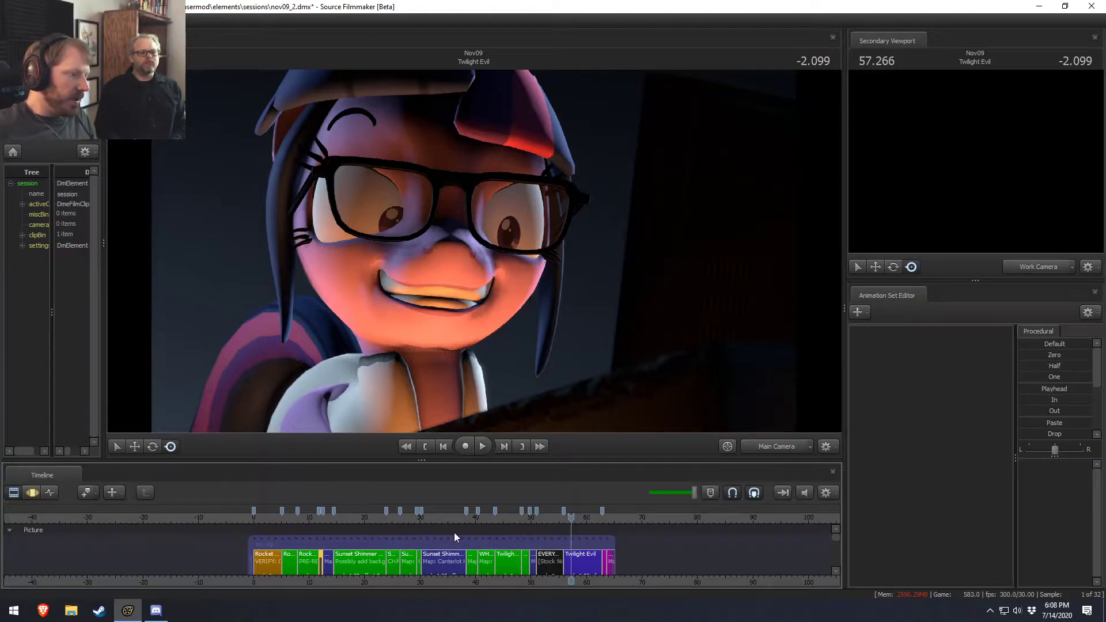
mouse_move(426, 521)
left_mouse_down()
mouse_move(436, 520)
mouse_move(423, 515)
left_mouse_up()
right_click(497, 378)
left_click(514, 404)
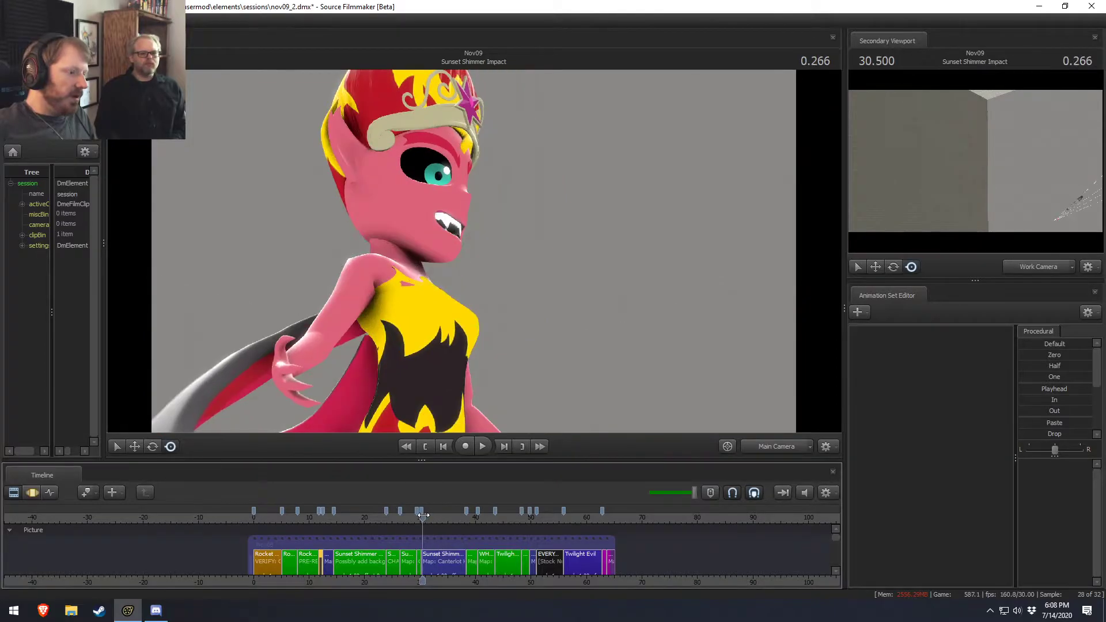
key("space")
scroll(448, 536, "up", 4)
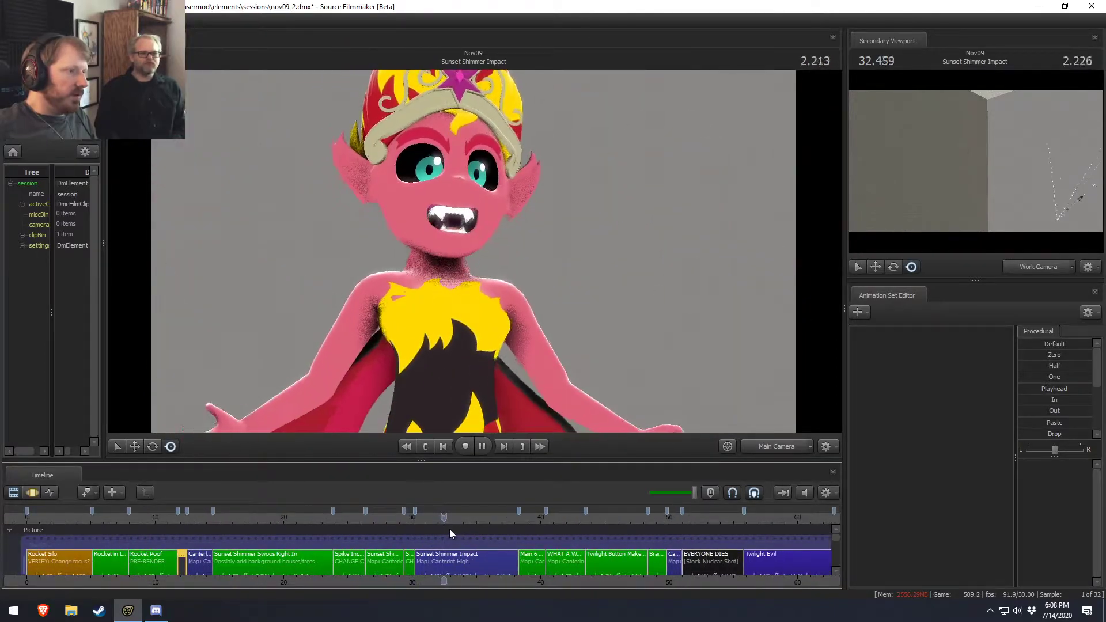
key("space")
Select the Sunset Shimmer Impact clip and move the playhead back to 30.533 seconds near its start.
left_click(449, 570)
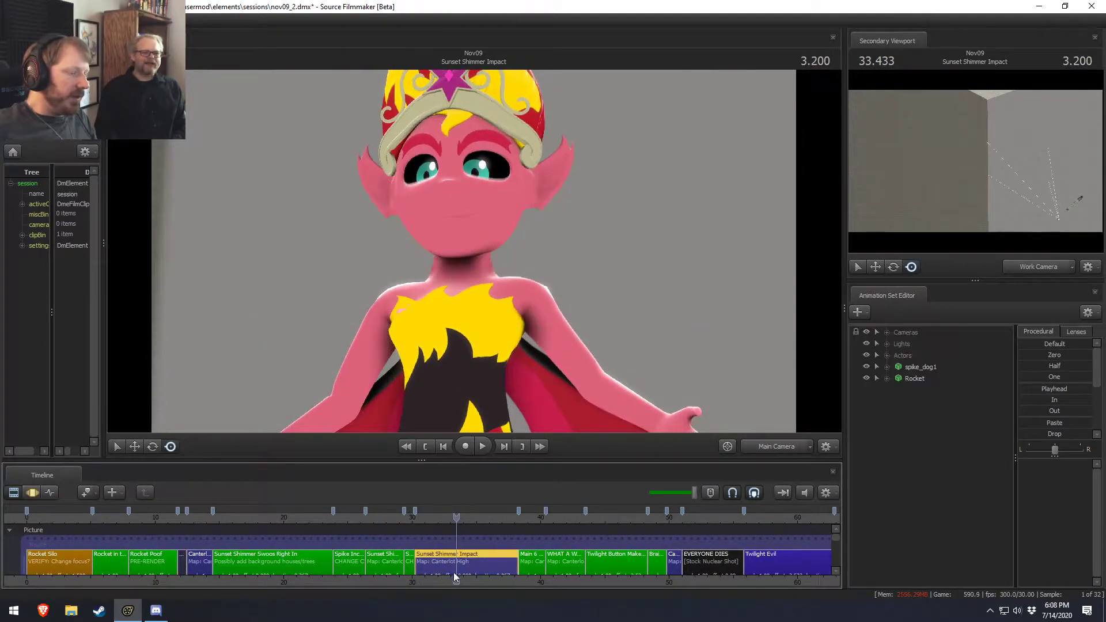
middle_click_drag(498, 579, 547, 575)
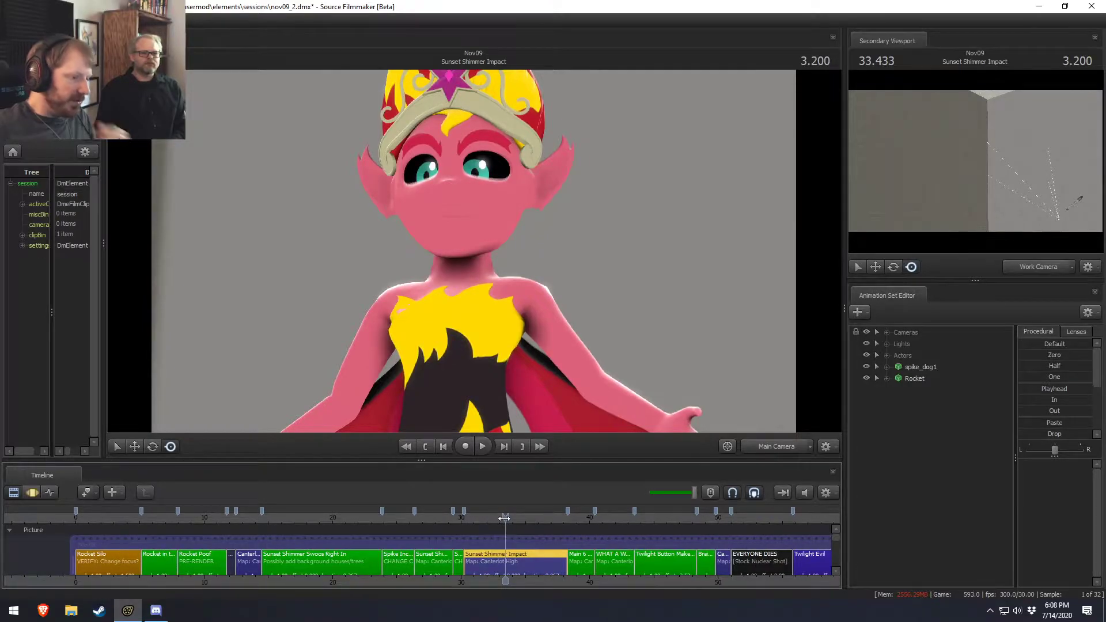
left_click_drag(509, 519, 474, 523)
left_click(468, 523)
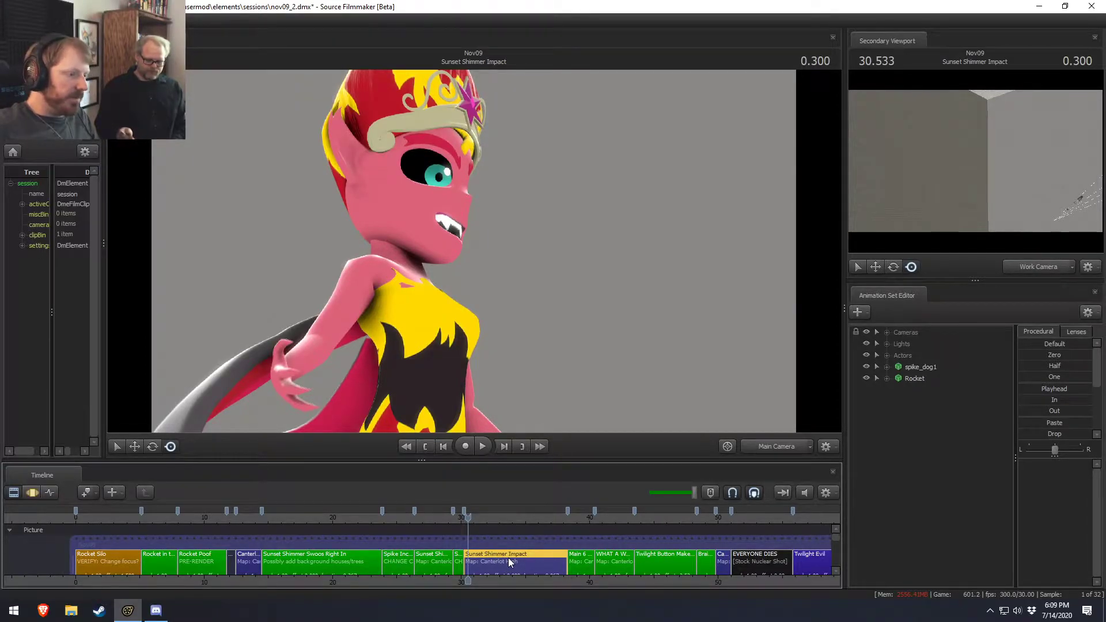
Play the start of Sunset Shimmer Impact and scrub to about 34 seconds, at Spike's collision with Sunset Shimmer.
scroll(508, 557, "down", 3)
key("space")
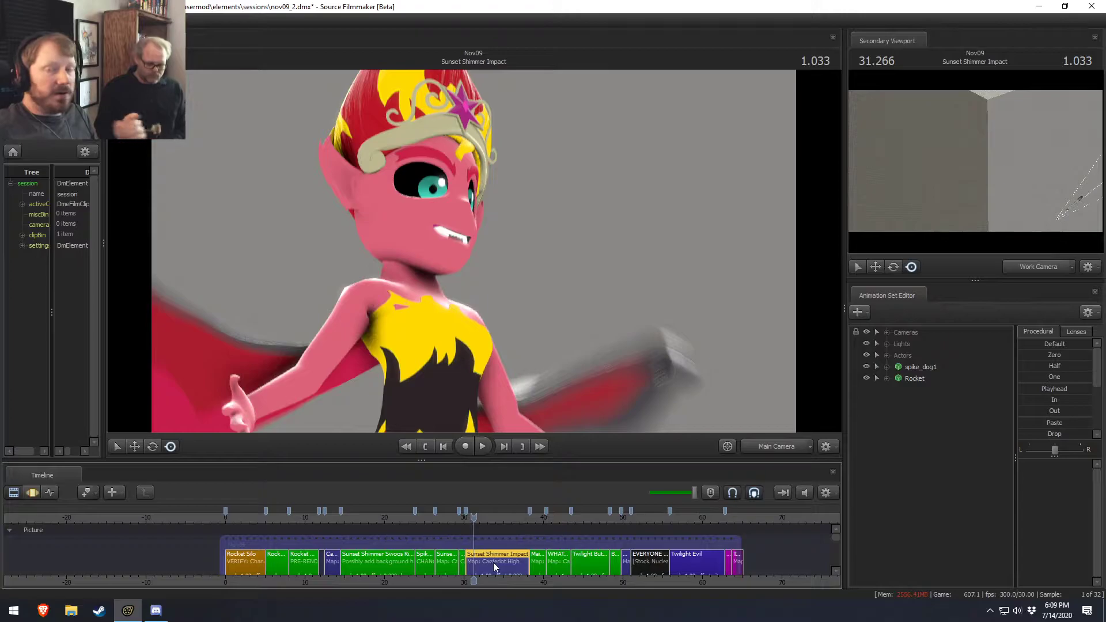
left_click(488, 517)
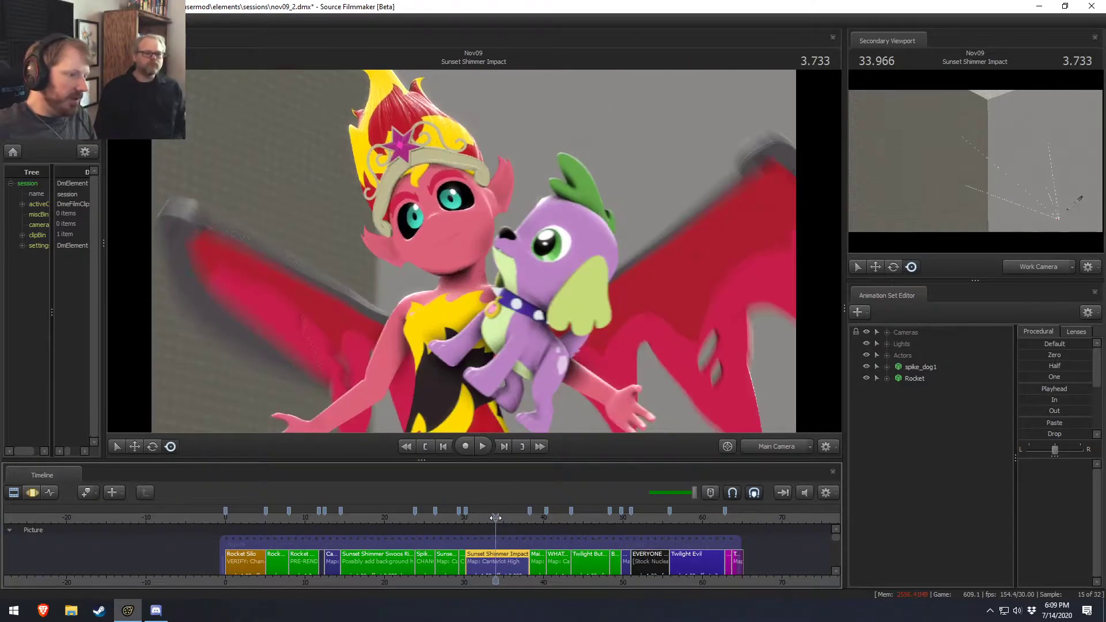
left_click_drag(487, 518, 496, 517)
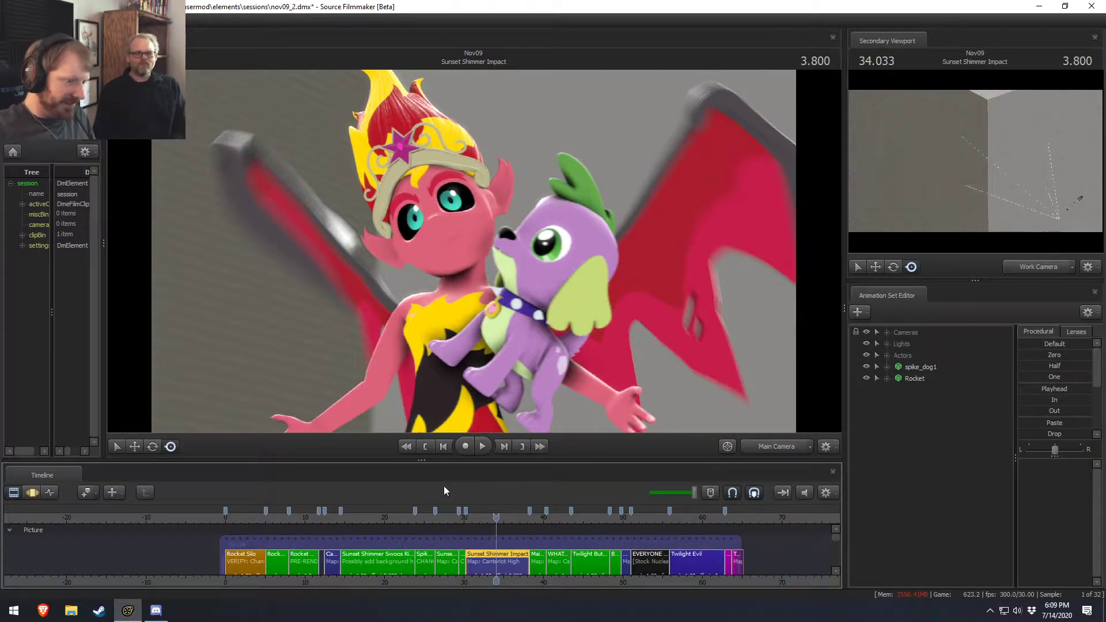
Scrub the Sunset Shimmer Impact shot to 34.133 seconds.
middle_click_drag(517, 577, 439, 578)
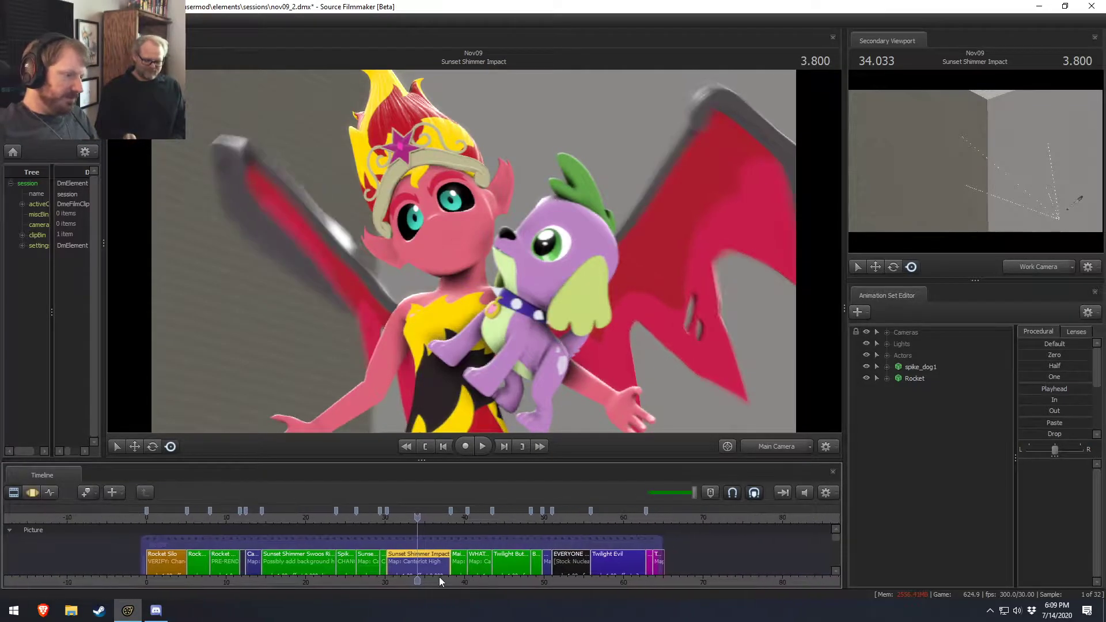
scroll(439, 578, "up", 2)
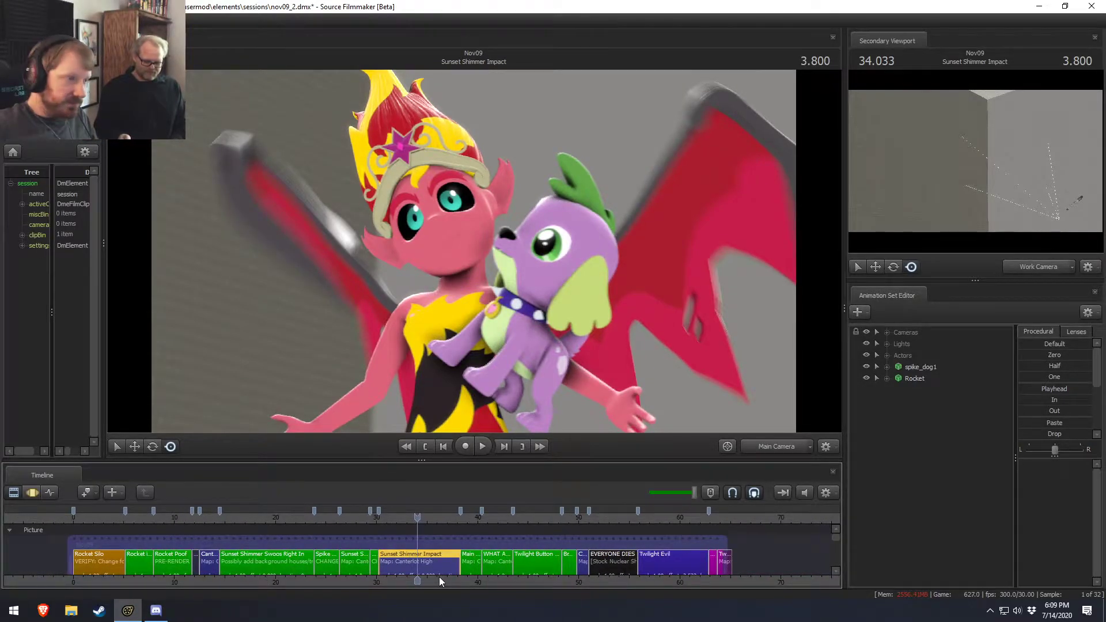
left_click_drag(418, 516, 418, 521)
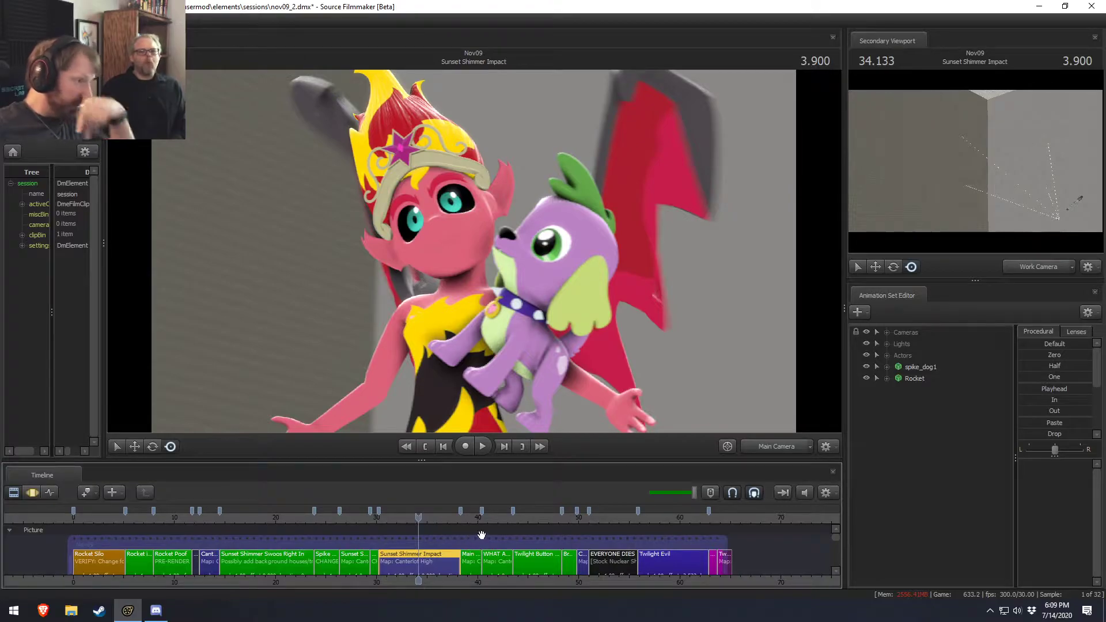
Go to 58.9 seconds in Twilight Evil and fly the work camera from the shot's framing in past Twilight toward the control consoles.
left_click(669, 520)
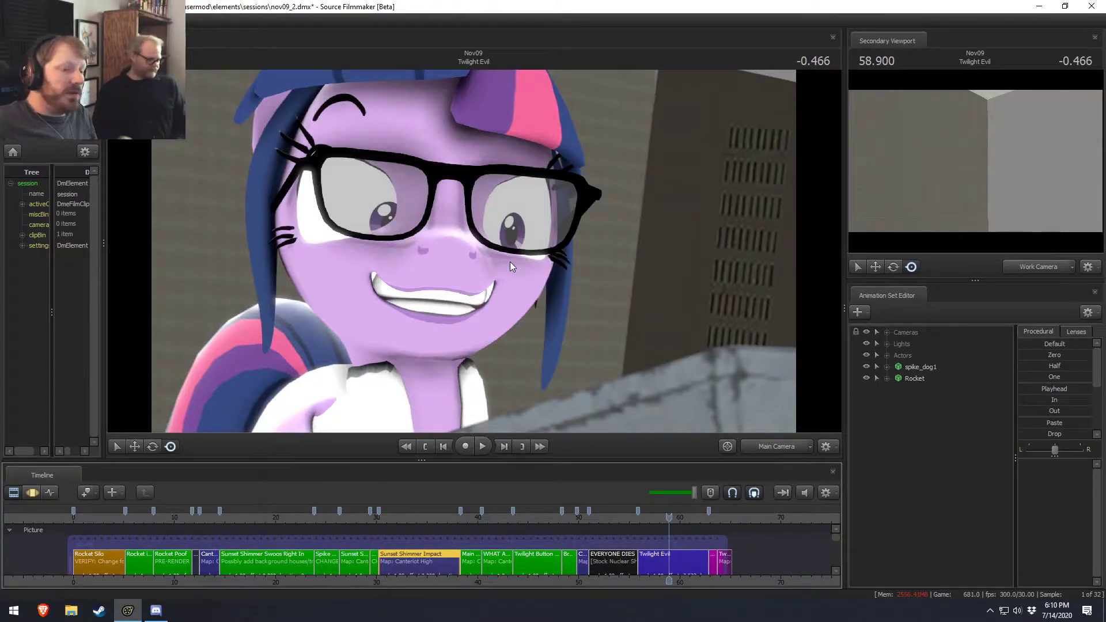
left_click(792, 447, "ctrl")
left_click_drag(544, 192, 473, 251)
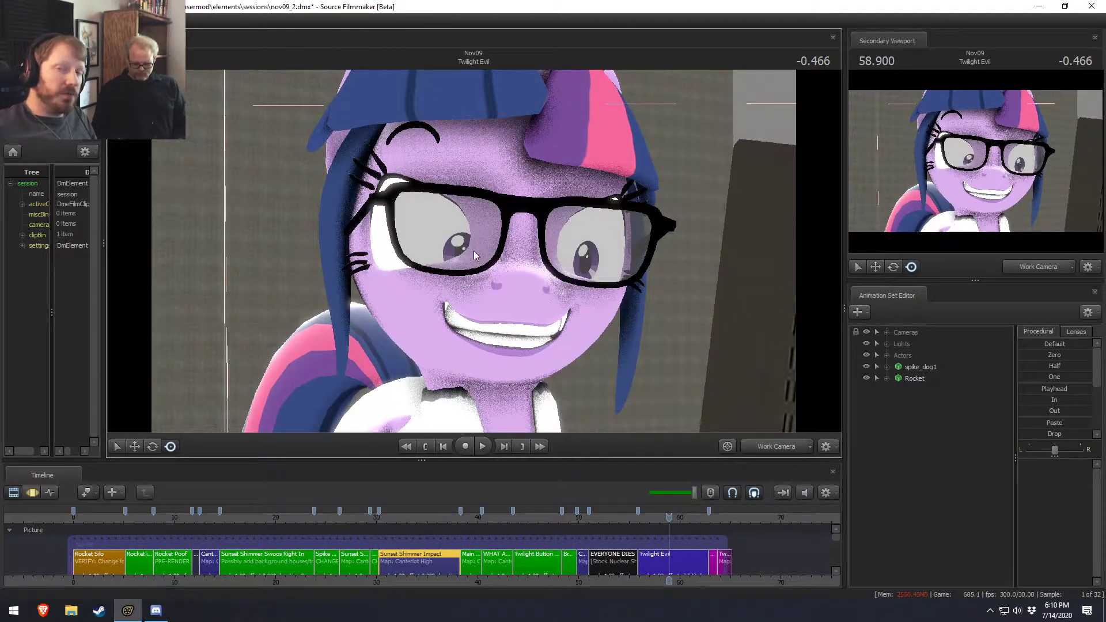
left_click_drag(328, 254, 616, 268)
key("w")
key("a")
key("w")
mouse_move(473, 251)
left_mouse_down()
mouse_move(490, 256)
mouse_move(479, 260)
left_mouse_up()
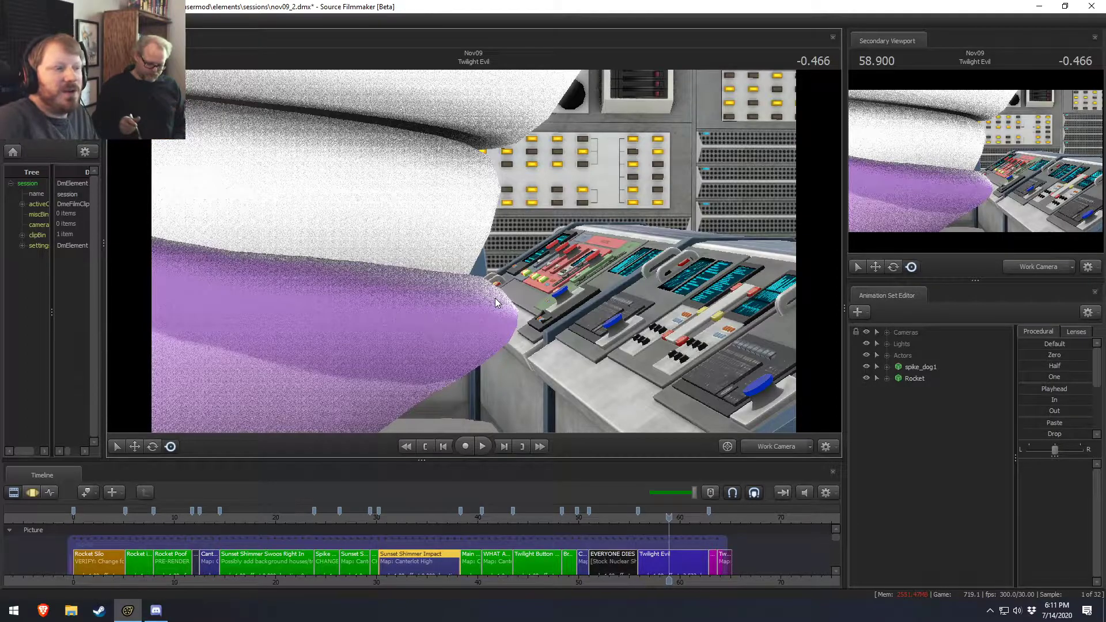
Pull the work camera back and aim it to frame Twilight's face against the console behind her.
left_click_drag(528, 249, 473, 250)
key("s")
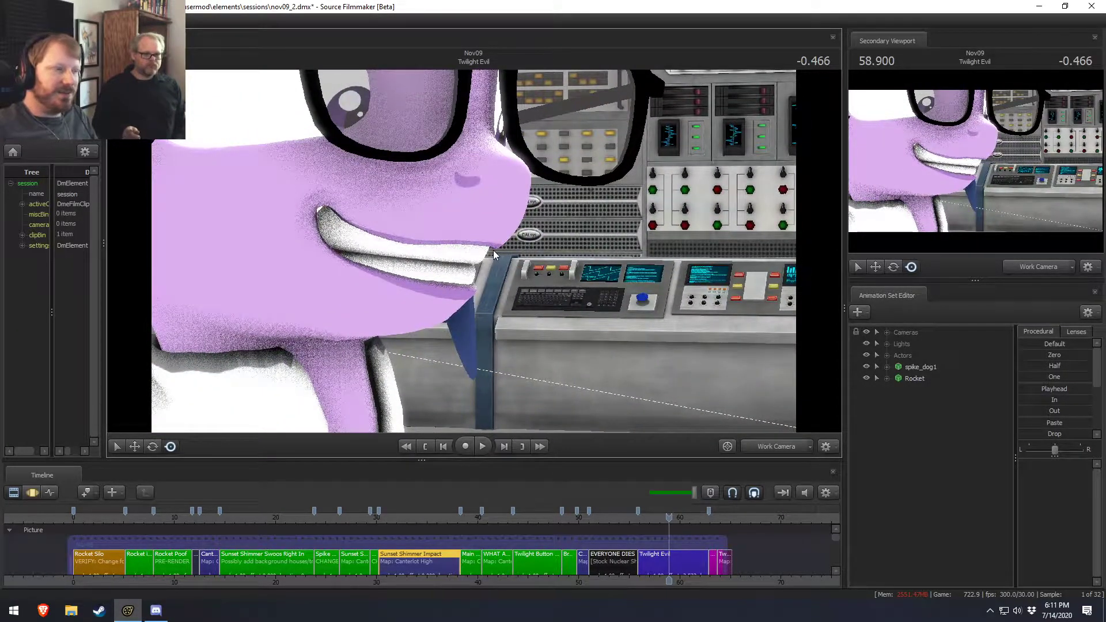
left_click_drag(493, 250, 473, 251)
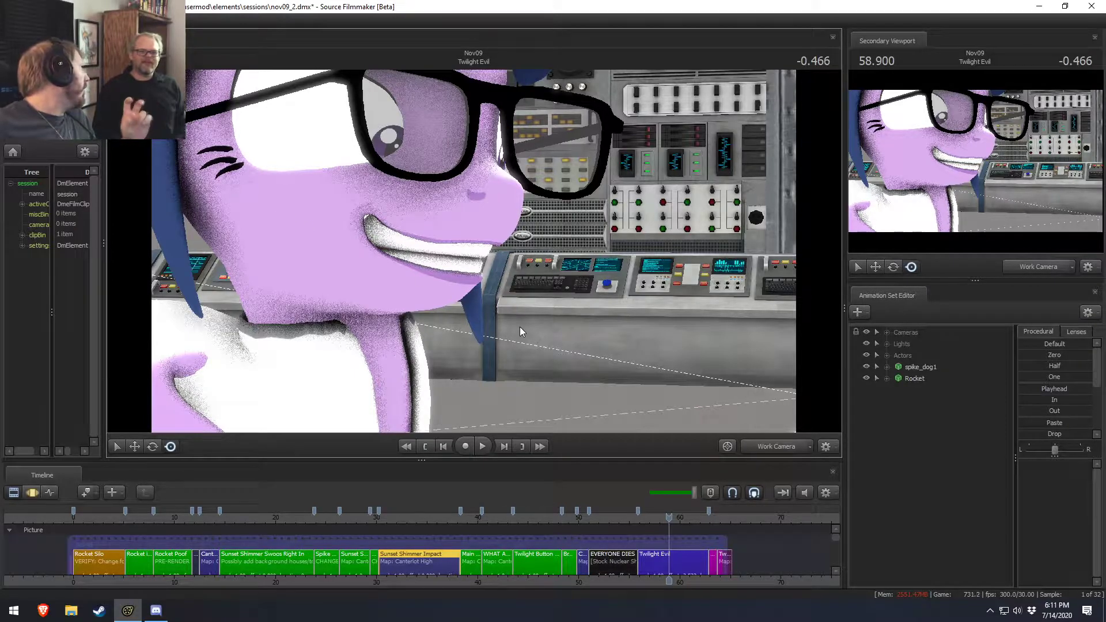
key("s")
key("d")
left_click_drag(587, 318, 464, 242)
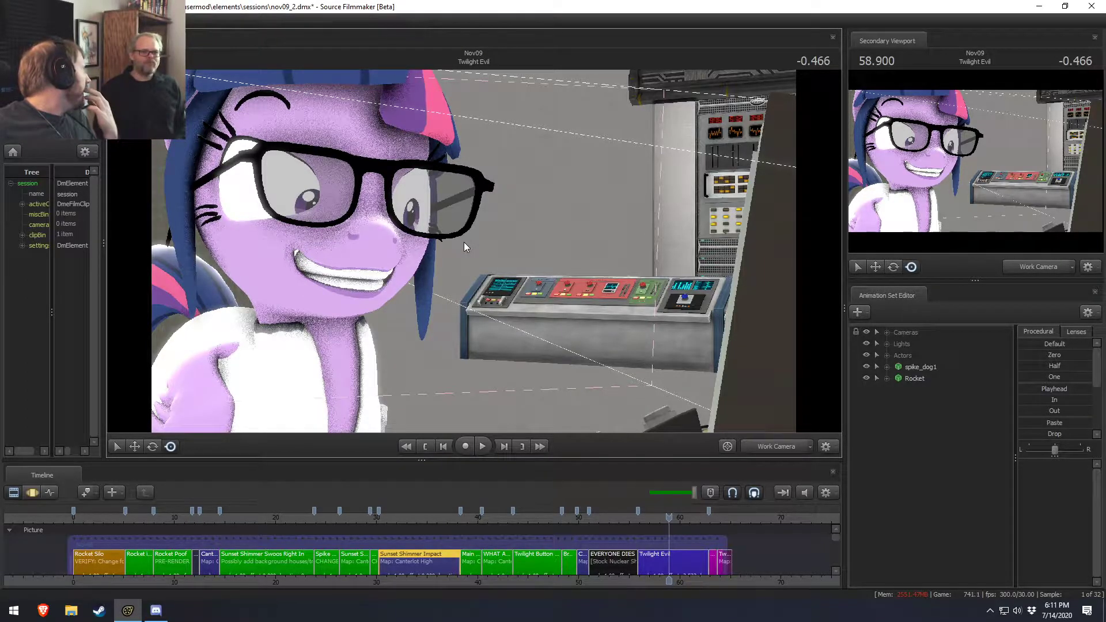
mouse_move(467, 247)
left_mouse_down()
mouse_move(453, 257)
mouse_move(467, 247)
left_mouse_up()
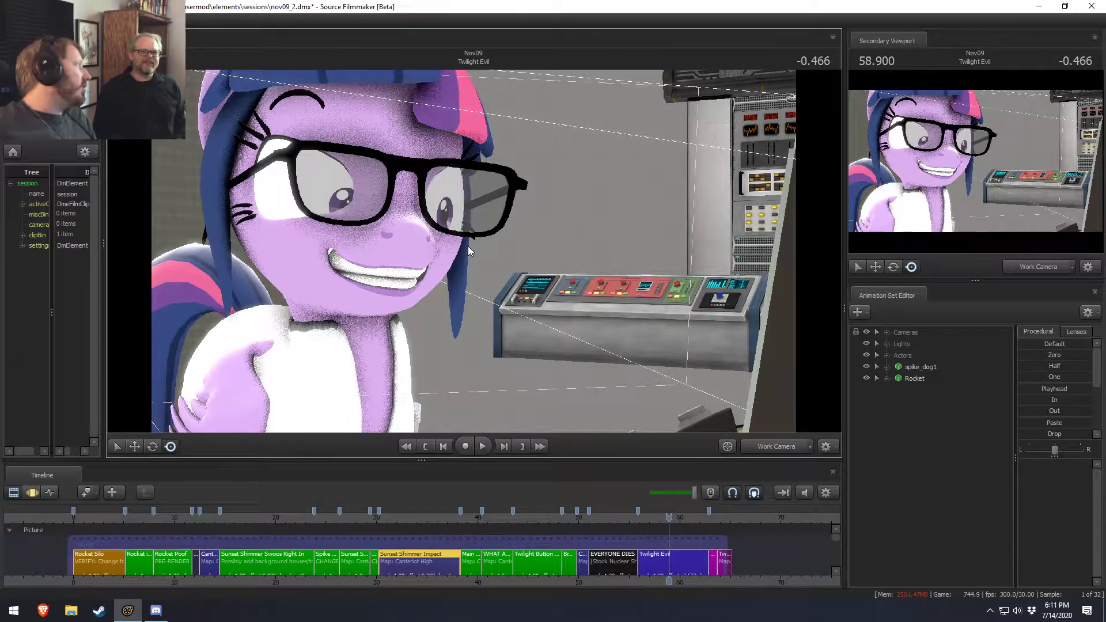
Move the work camera farther back to view Twilight's upper body together with the red button and the control desk.
key("F3")
key("F2")
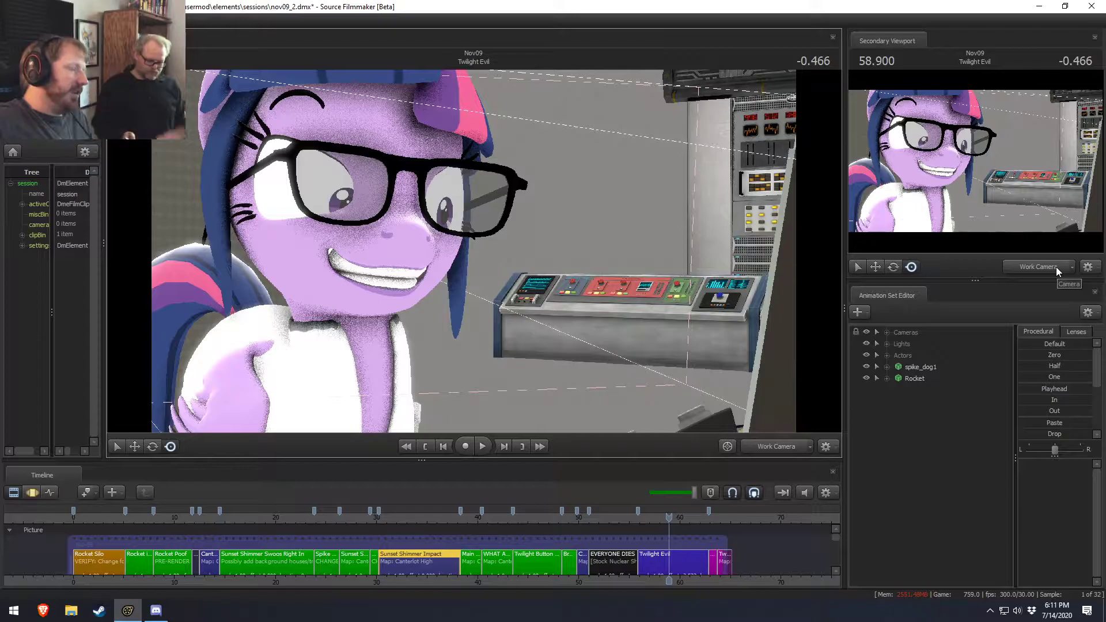
key("s")
mouse_move(529, 371)
left_mouse_down()
mouse_move(502, 403)
mouse_move(529, 371)
left_mouse_up()
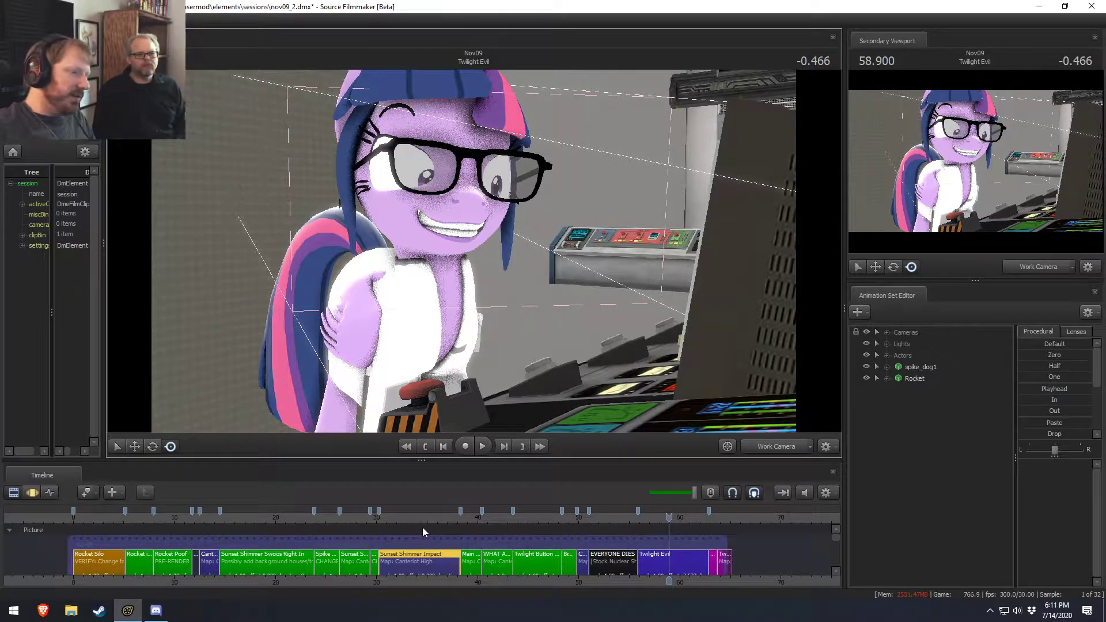
Play Sunset Shimmer Impact through the main camera from before Spike's collision and pause at 33.9 seconds.
left_click(408, 518)
left_click(763, 447)
key("space")
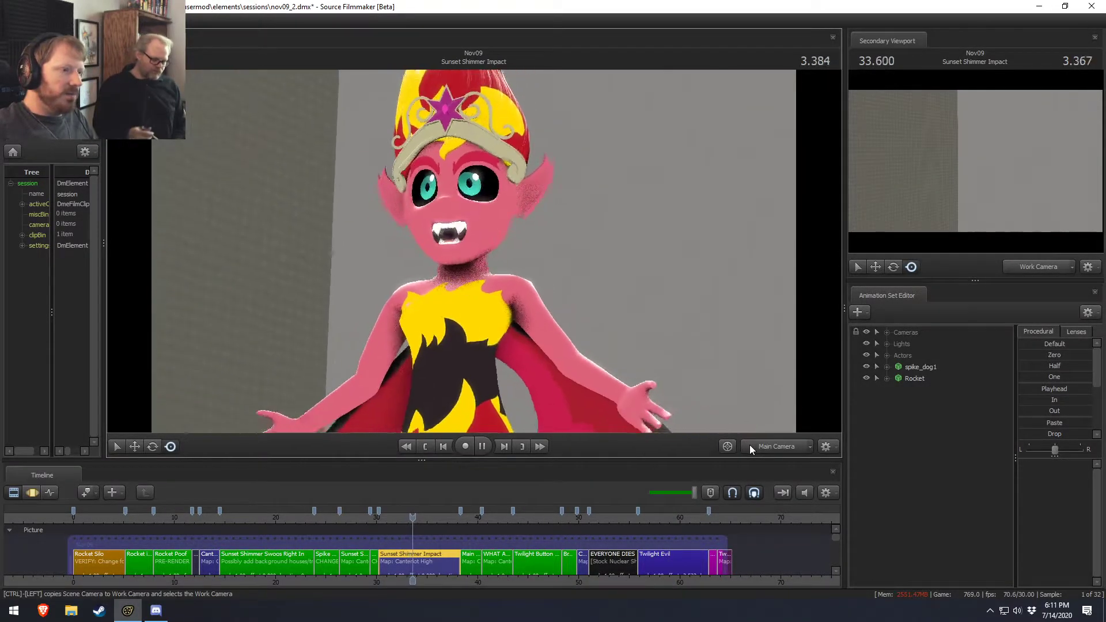
key("space")
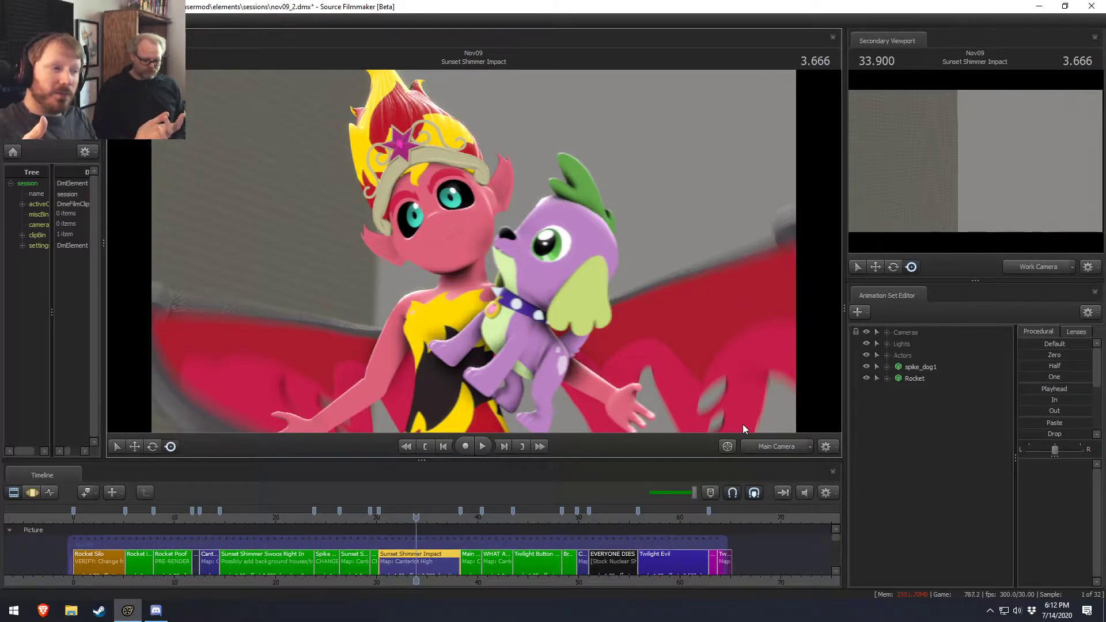
Replay Sunset Shimmer's scream before the impact, stop, and scrub ahead to 35.433 seconds.
left_click_drag(404, 522, 392, 522)
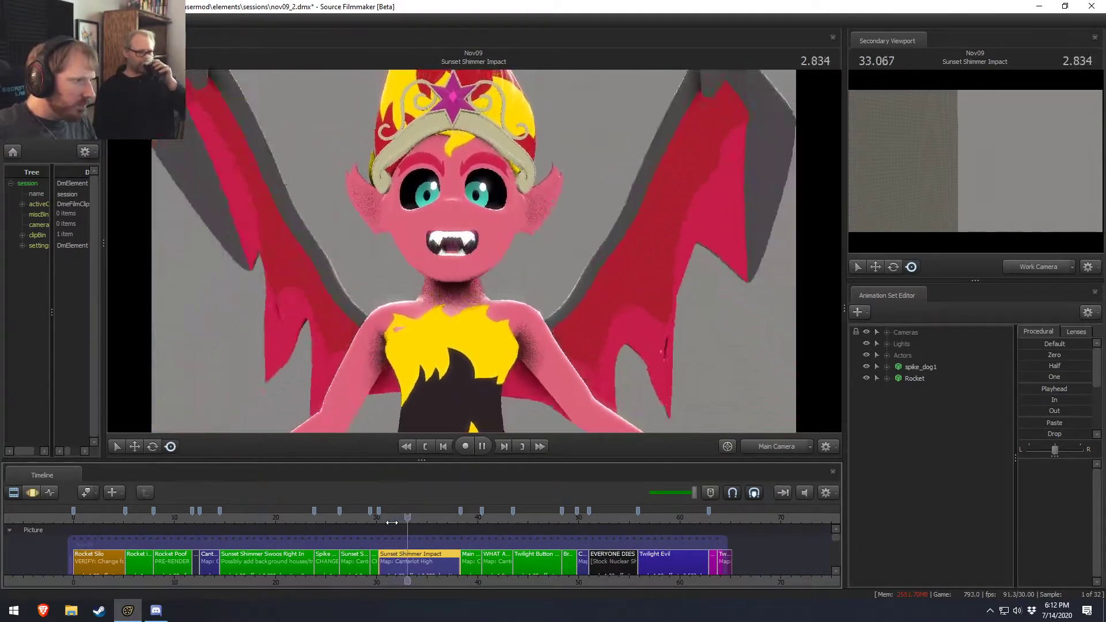
key("space")
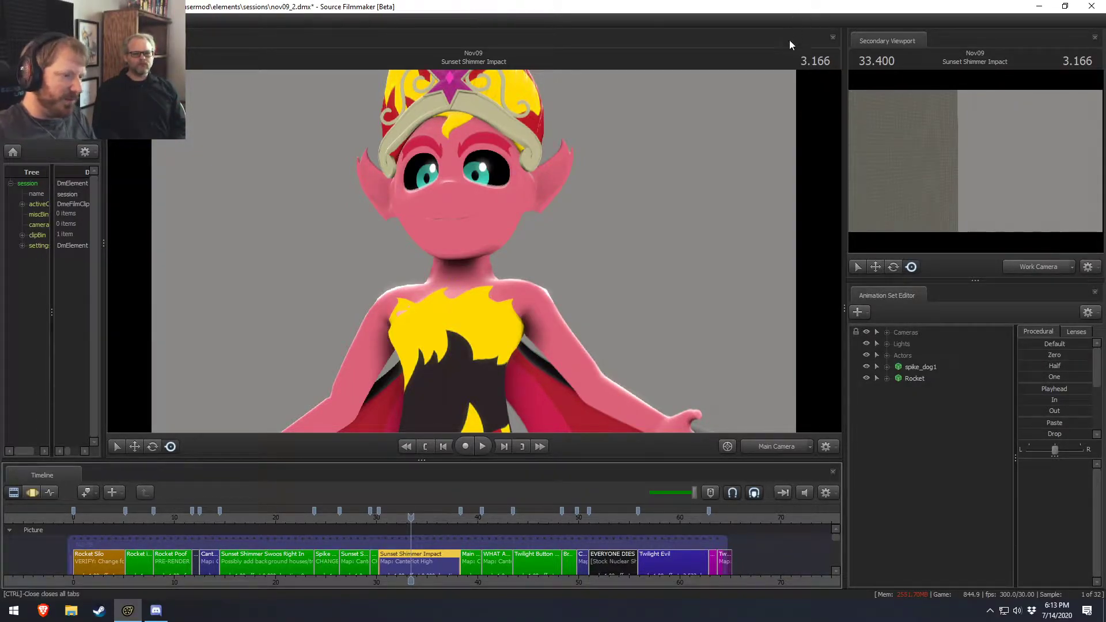
left_click_drag(427, 528, 431, 529)
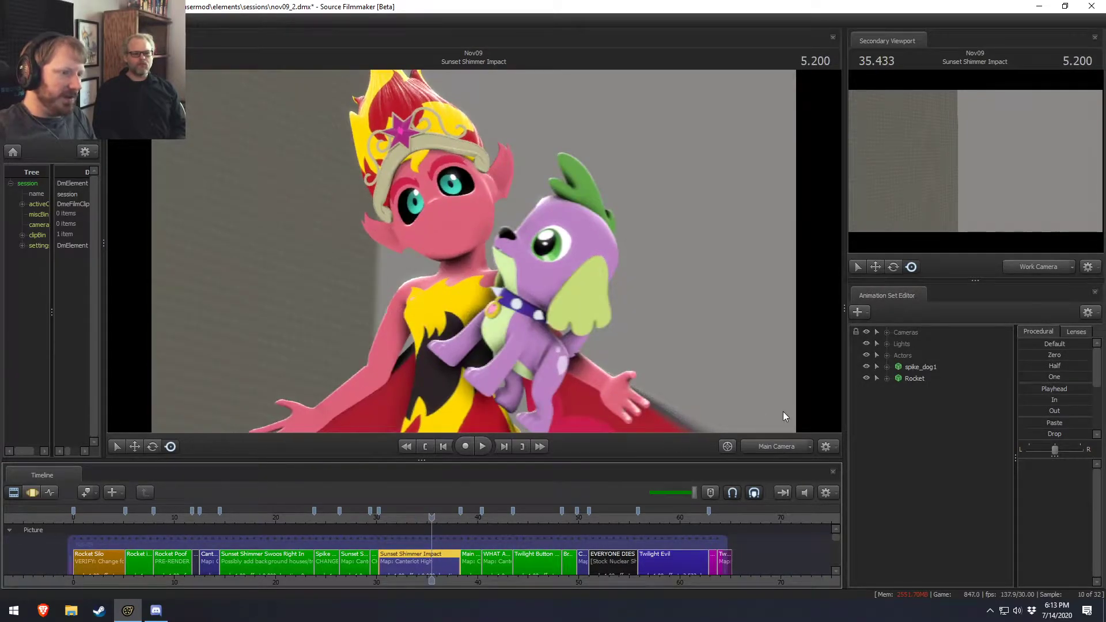
Copy the scene camera to the work camera and move in close on Sunset Shimmer's chest and Spike's collar.
left_click(771, 446, "ctrl")
key("w")
left_click_drag(750, 430, 750, 430)
scroll(376, 519, "down", 3)
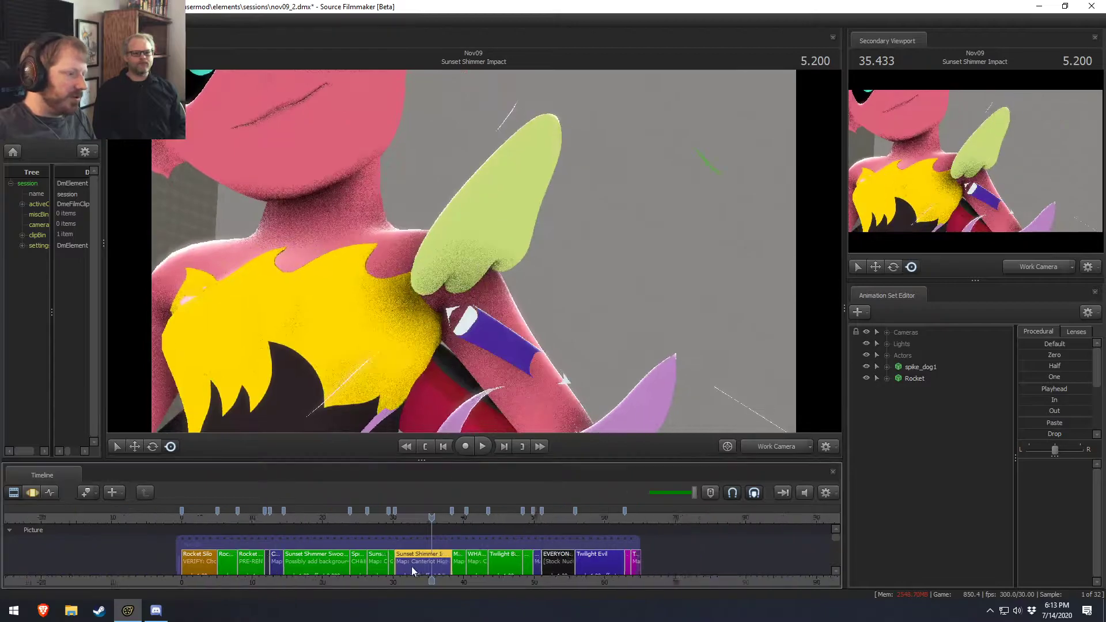
Go to 25.46 seconds in Spike Incoming 1 and fly the work camera in close to Spike on the rocket.
left_click(376, 518)
left_click(766, 447, "ctrl")
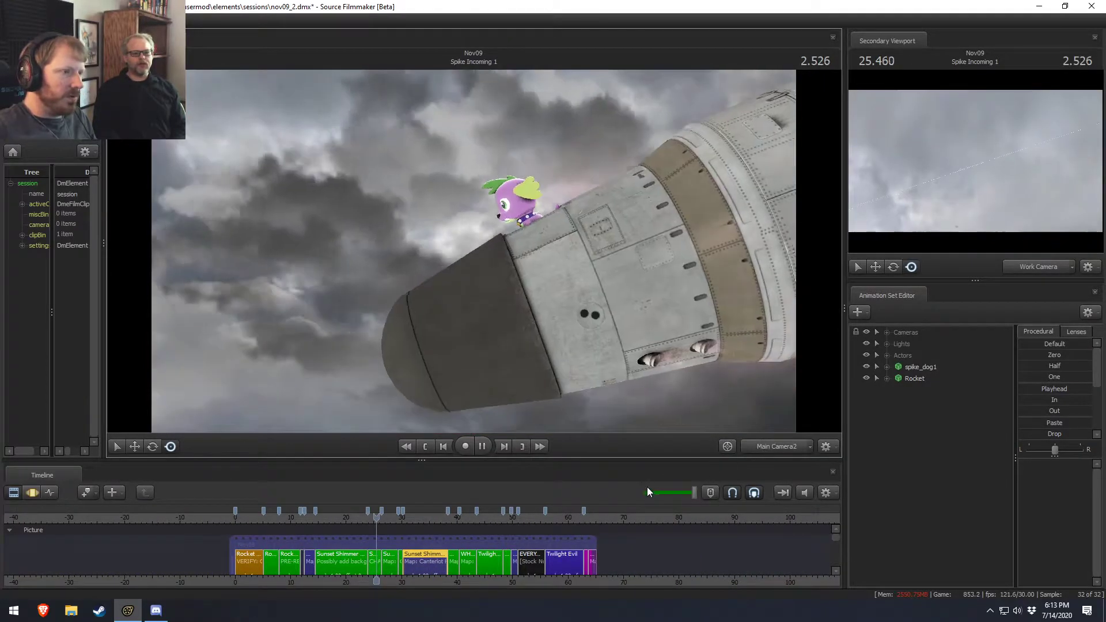
left_click(780, 448, "ctrl")
left_click_drag(760, 421, 760, 420)
key("w")
key("s")
key("w")
key("s")
left_click_drag(463, 351, 463, 350)
key("w")
Play Spike Incoming 1 twice through the work camera to check Spike's facial animation up close.
left_click(371, 517)
key("space")
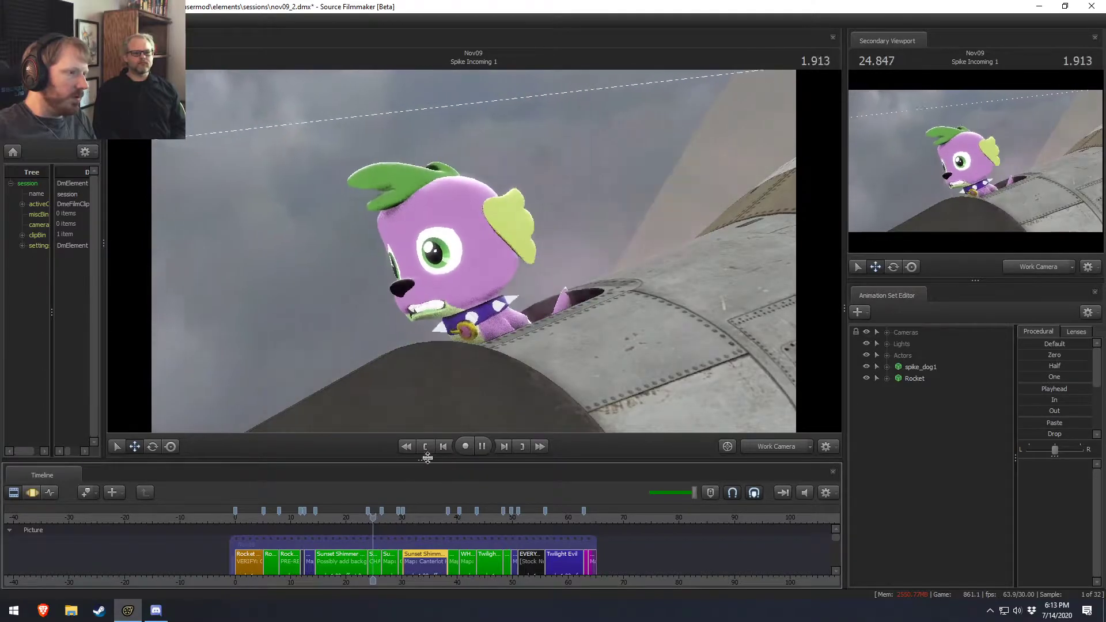
key("space")
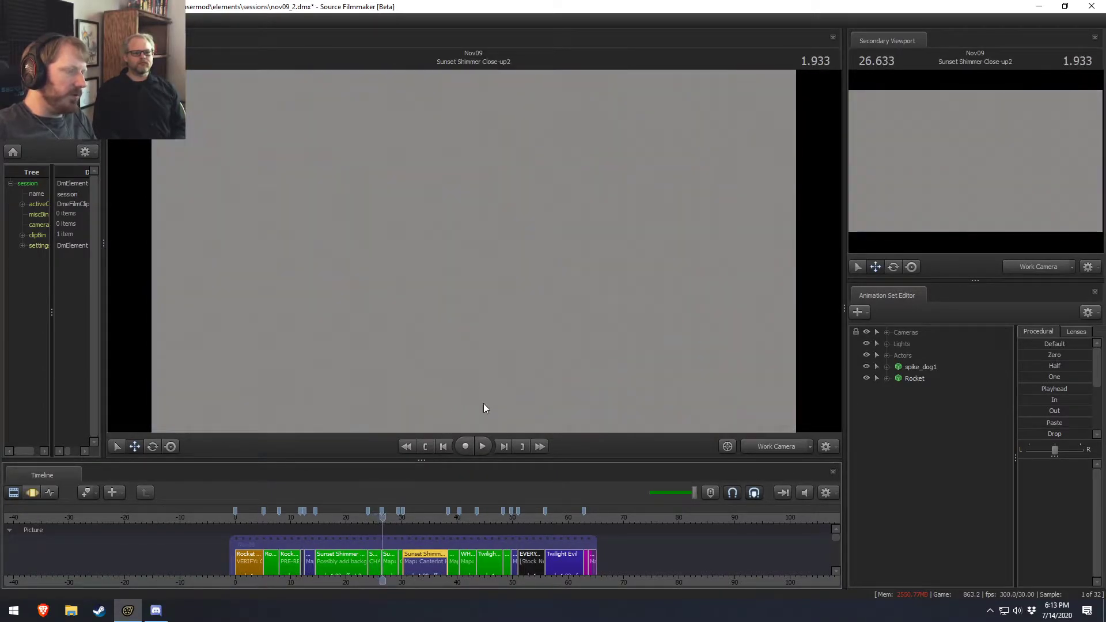
mouse_move(368, 515)
left_mouse_down()
mouse_move(380, 519)
mouse_move(369, 524)
left_mouse_up()
key("space")
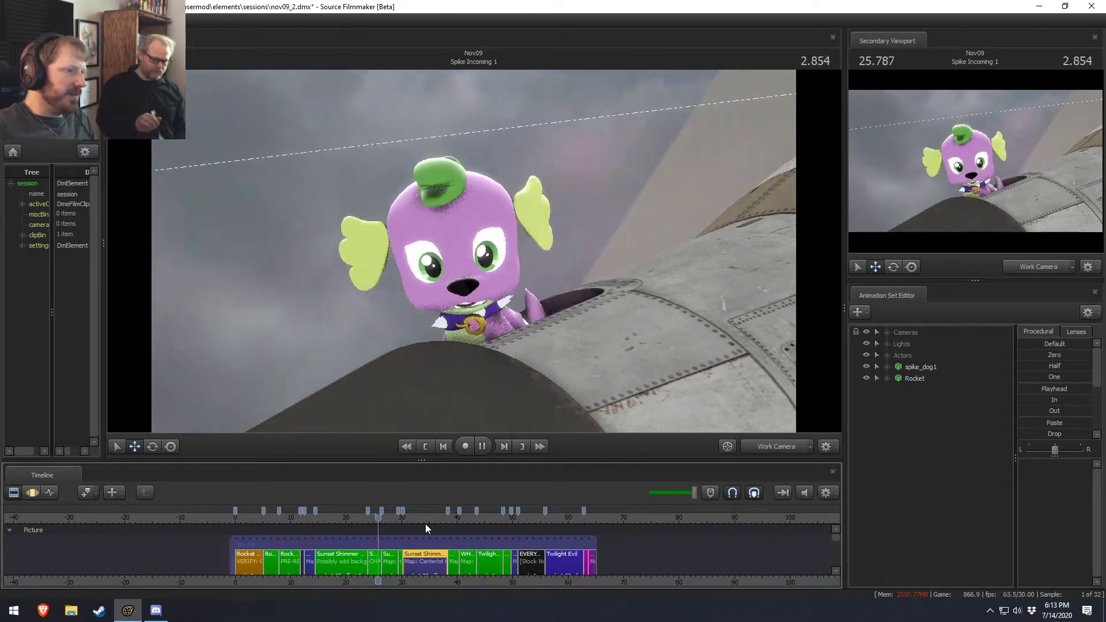
key("space")
Play Spike Incoming 2 through its scene camera and pause at 29.666 seconds.
left_click_drag(399, 521, 399, 520)
left_click(785, 447)
key("space")
key("space")
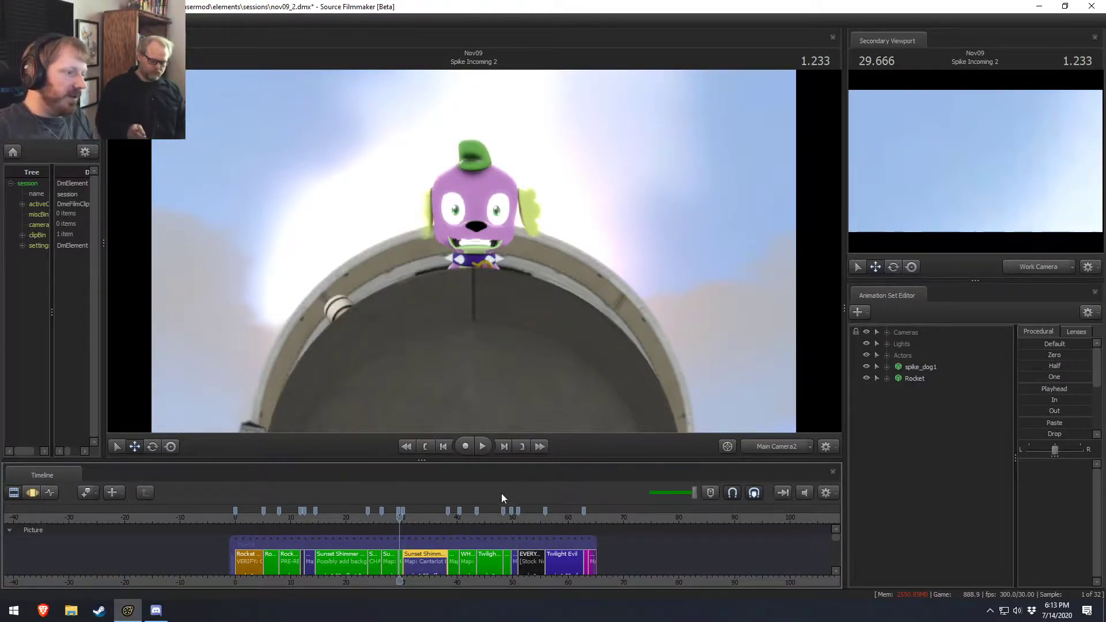
Scrub from Spike Incoming 2 to 34.3 seconds in Sunset Shimmer Impact.
scroll(461, 533, "up", 4)
middle_click_drag(454, 583, 407, 583)
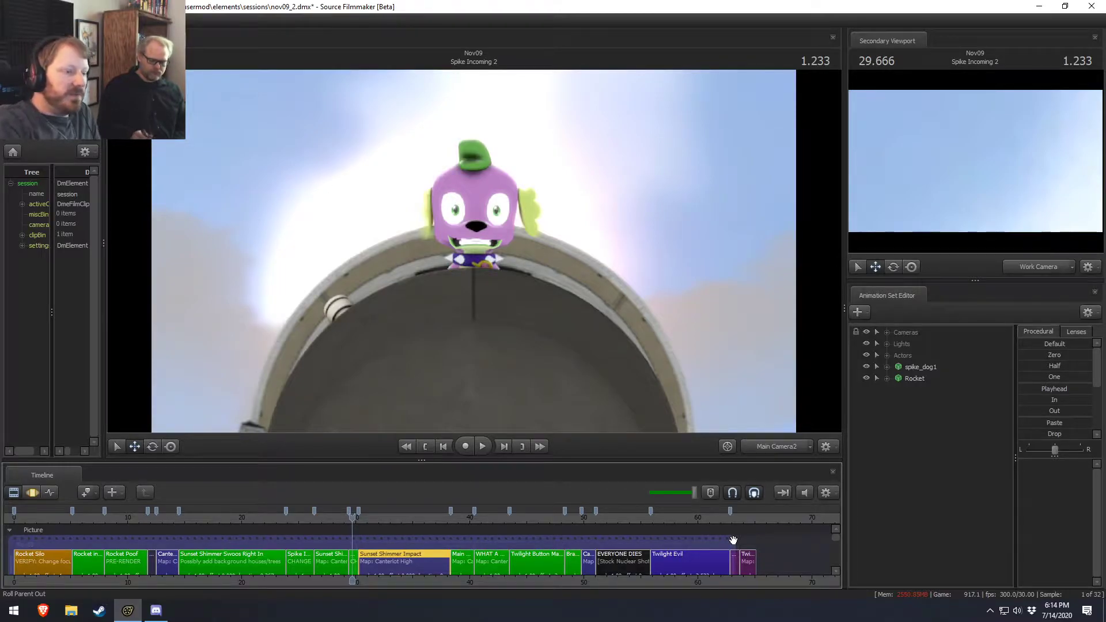
left_click_drag(348, 515, 404, 521)
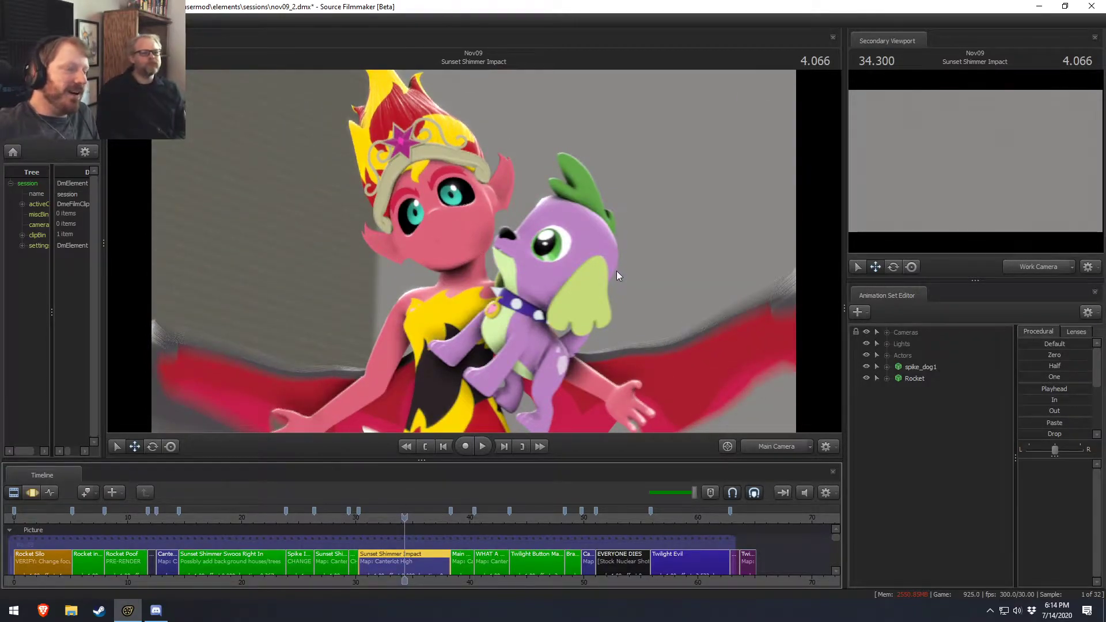
Play the cut from Spike Incoming 2 into Sunset Shimmer Impact, then scrub through the collision to 35.433 seconds.
left_click(347, 518)
key("space")
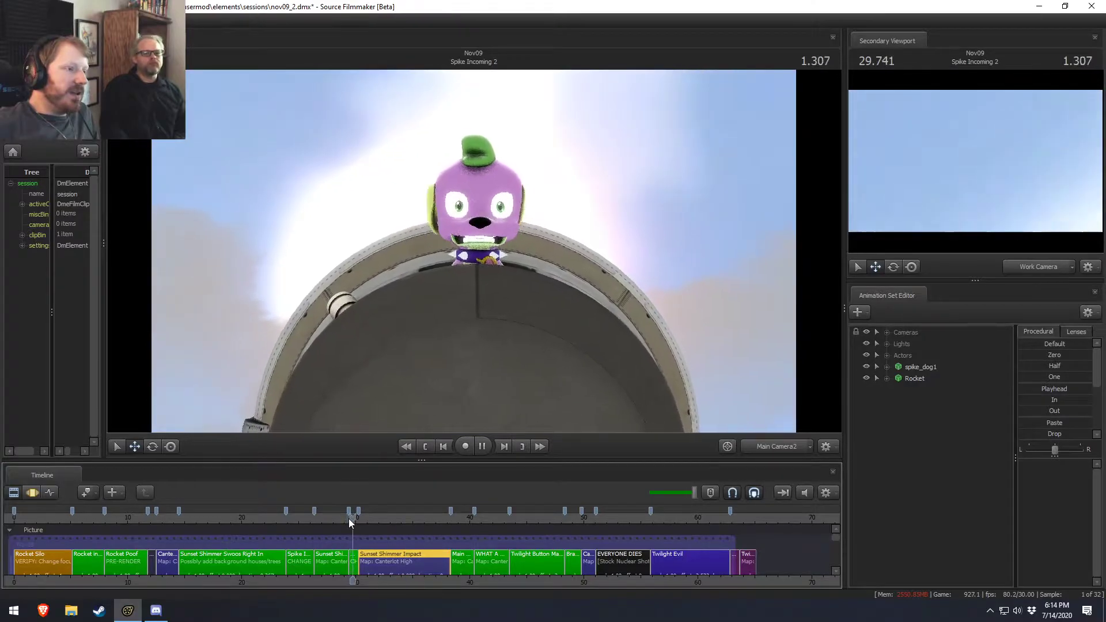
key("space")
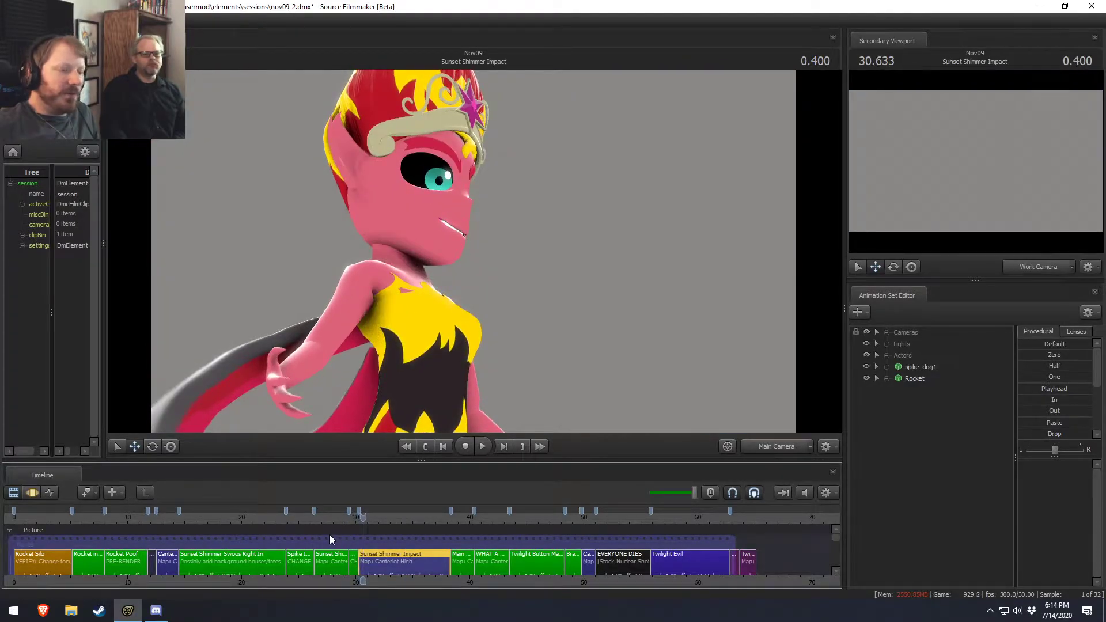
left_click(399, 518)
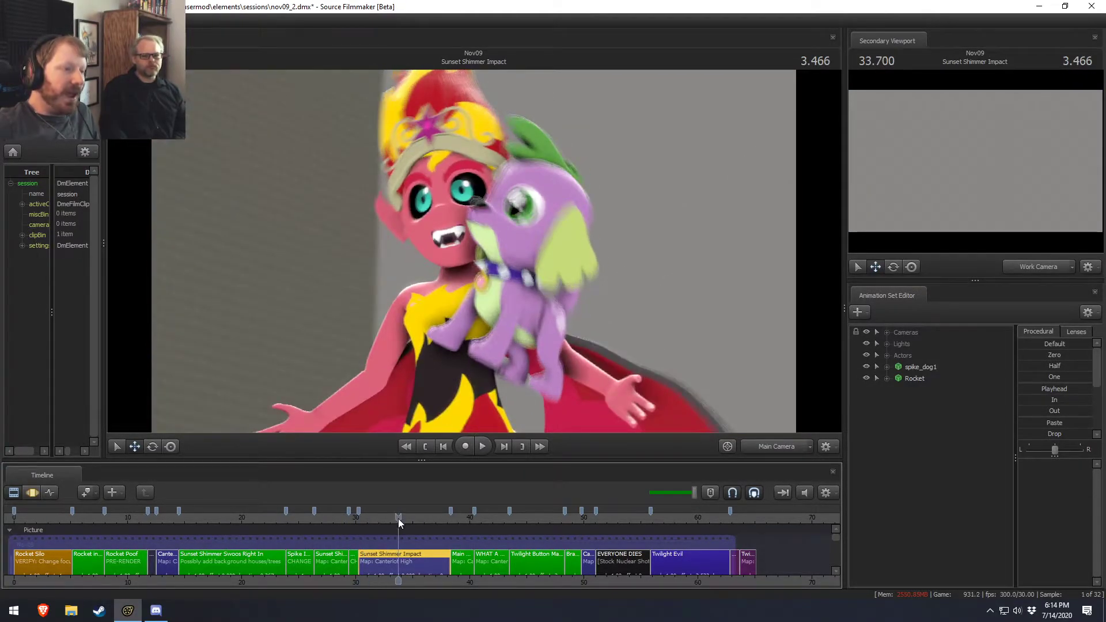
mouse_move(399, 519)
left_mouse_down()
mouse_move(566, 518)
mouse_move(398, 525)
mouse_move(431, 520)
mouse_move(417, 514)
left_mouse_up()
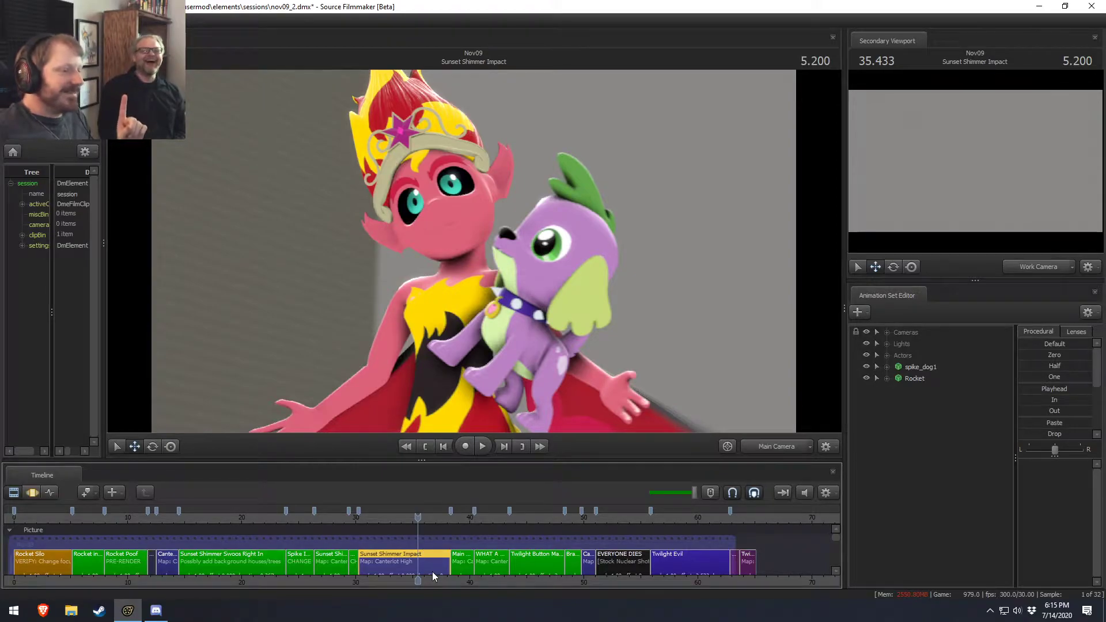
Scrub Sunset Shimmer Impact back to 34.033 seconds, where Sunset Shimmer's wings are raised.
middle_click_drag(437, 577, 464, 571)
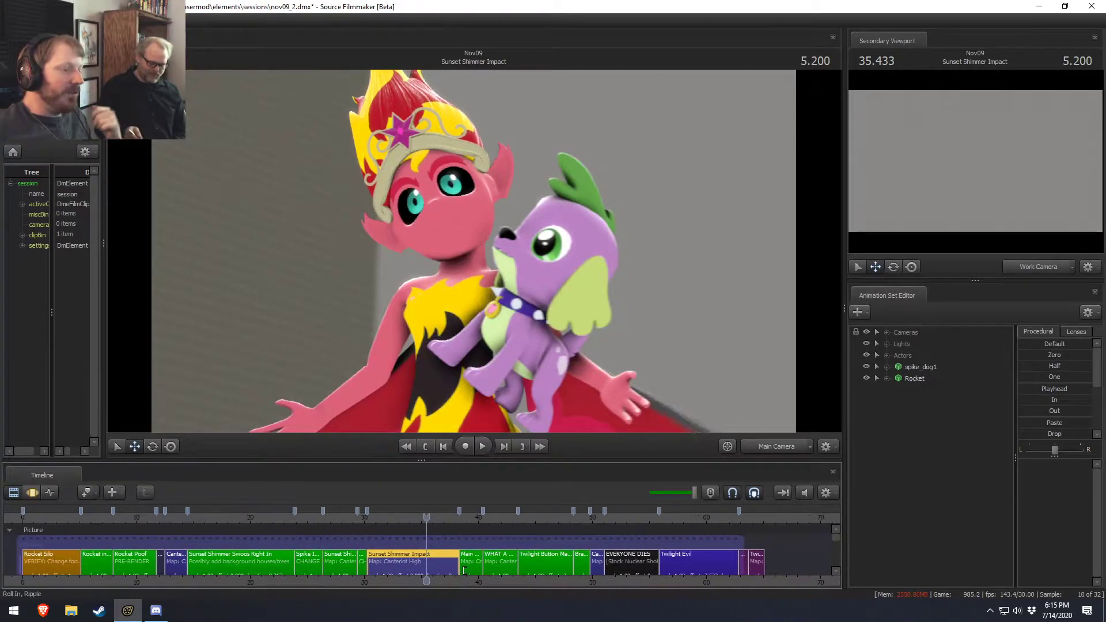
scroll(452, 514, "up", 1)
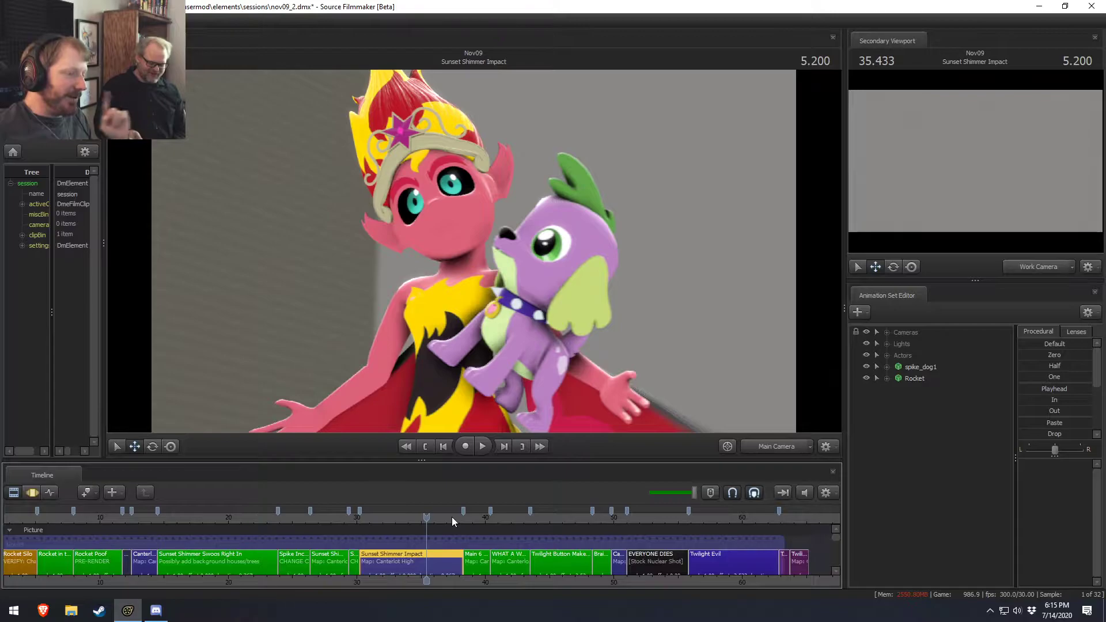
mouse_move(538, 585)
middle_mouse_down()
mouse_move(614, 568)
mouse_move(534, 575)
middle_mouse_up()
scroll(614, 568, "up", 3)
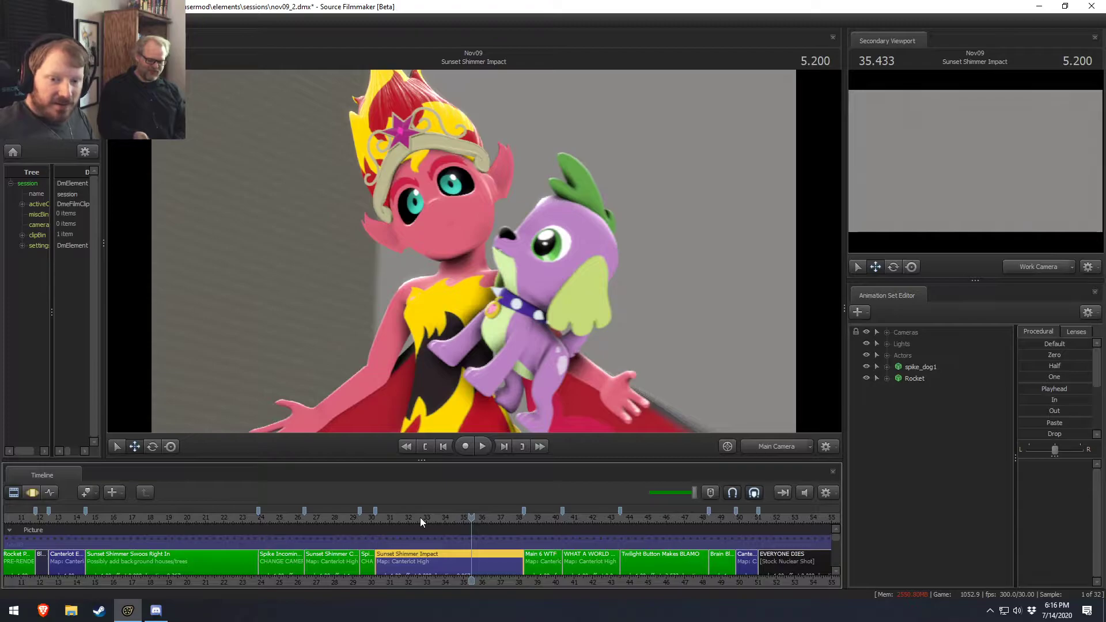
left_click_drag(459, 517, 447, 518)
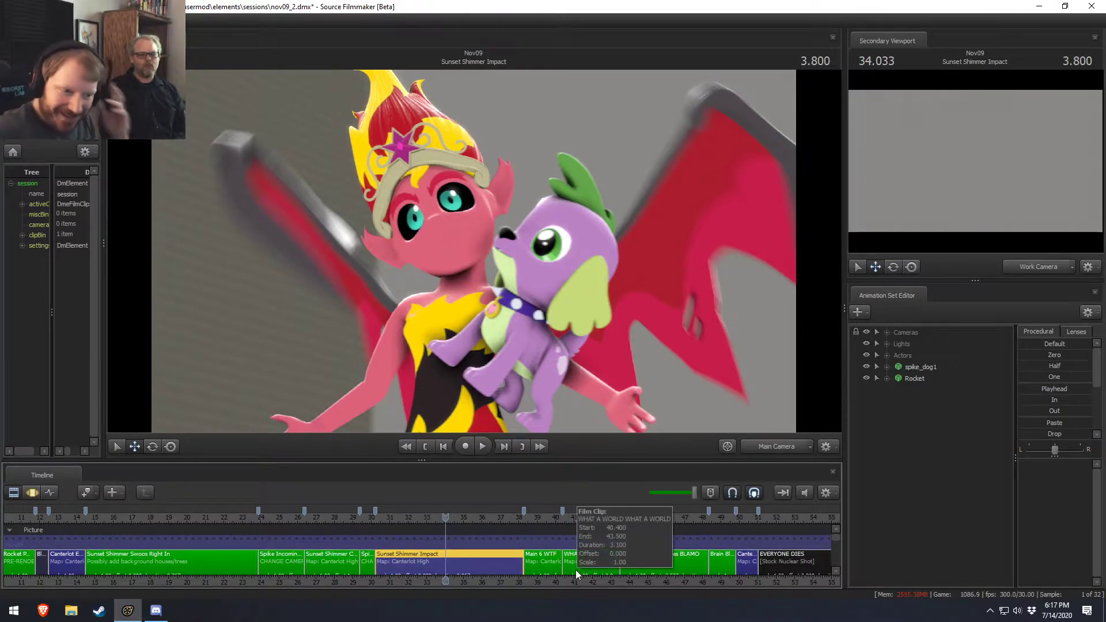
scroll(428, 559, "up", 4)
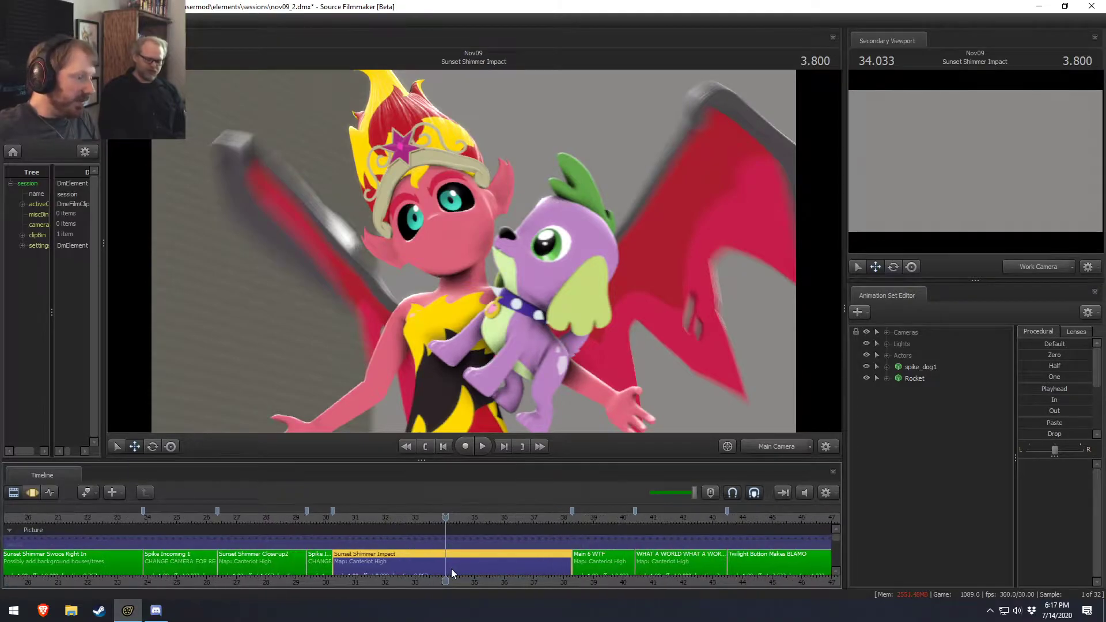
scroll(451, 569, "down", 3)
left_click_drag(475, 582, 479, 581)
scroll(479, 579, "up", 4)
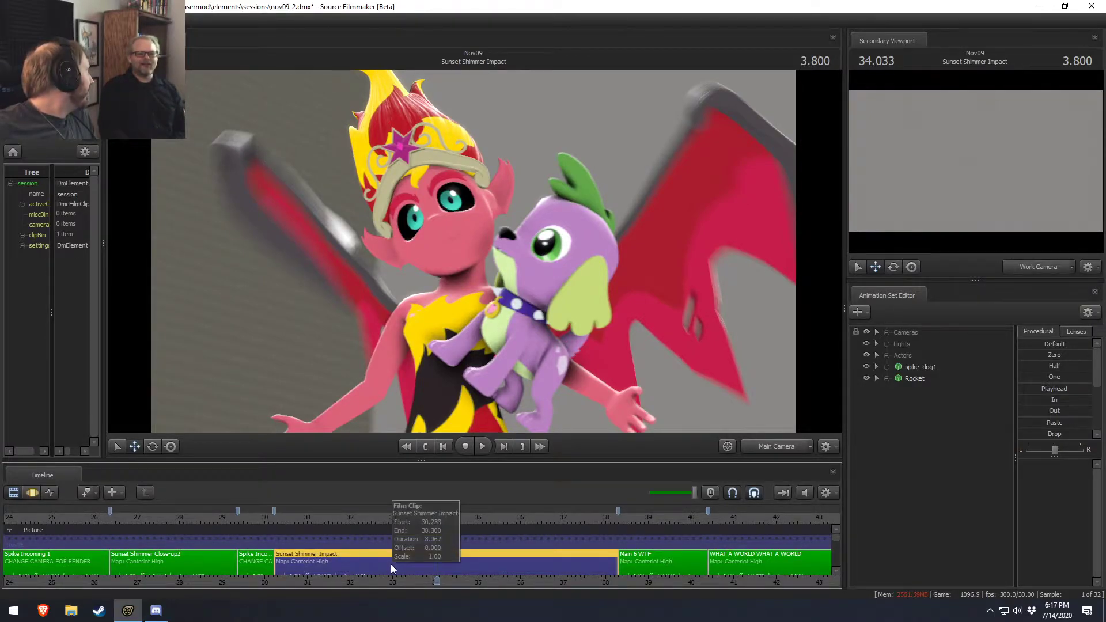
Scrub back to 30.433 seconds and close Sunset Shimmer's bared mouth across the whole shot with her Lower Face controls.
left_click_drag(436, 522, 279, 529)
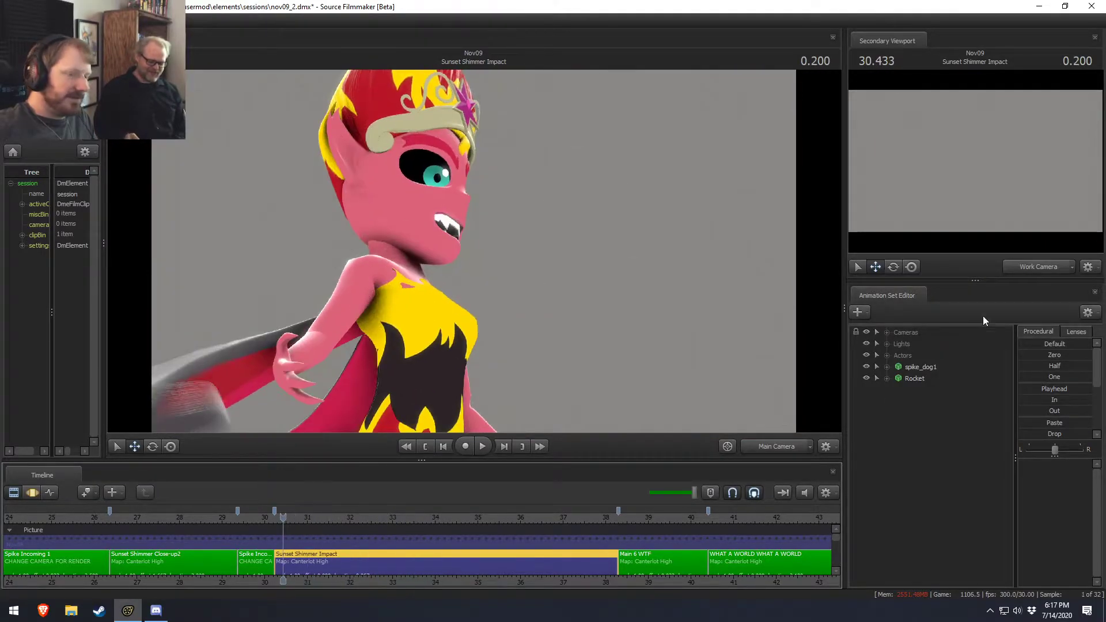
left_click(887, 355)
left_click(907, 367)
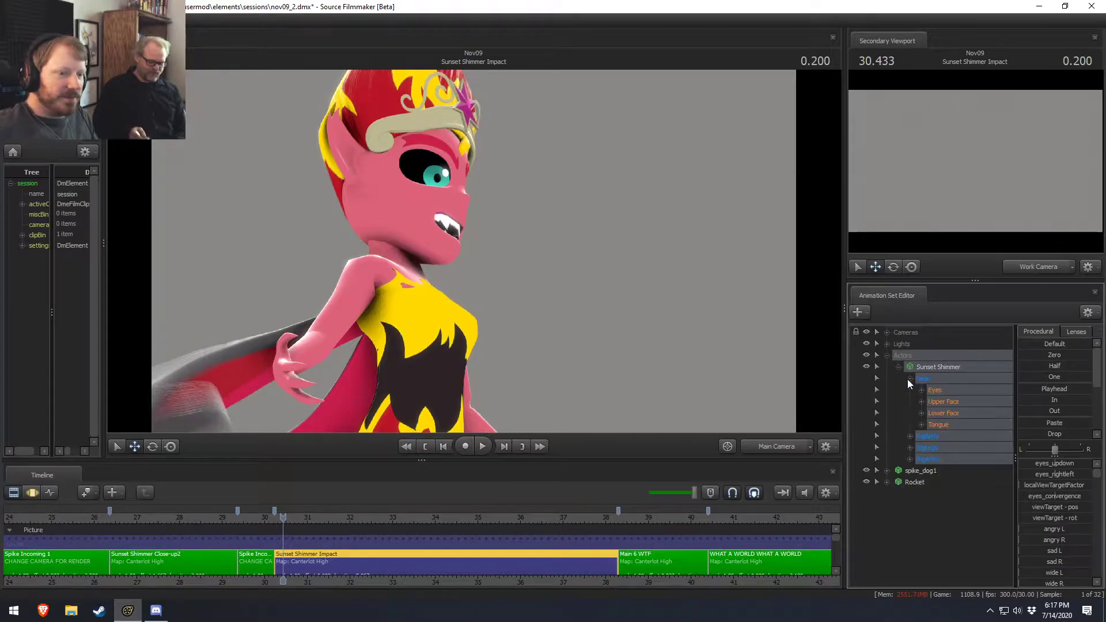
left_click(941, 412)
key("ctrl+2")
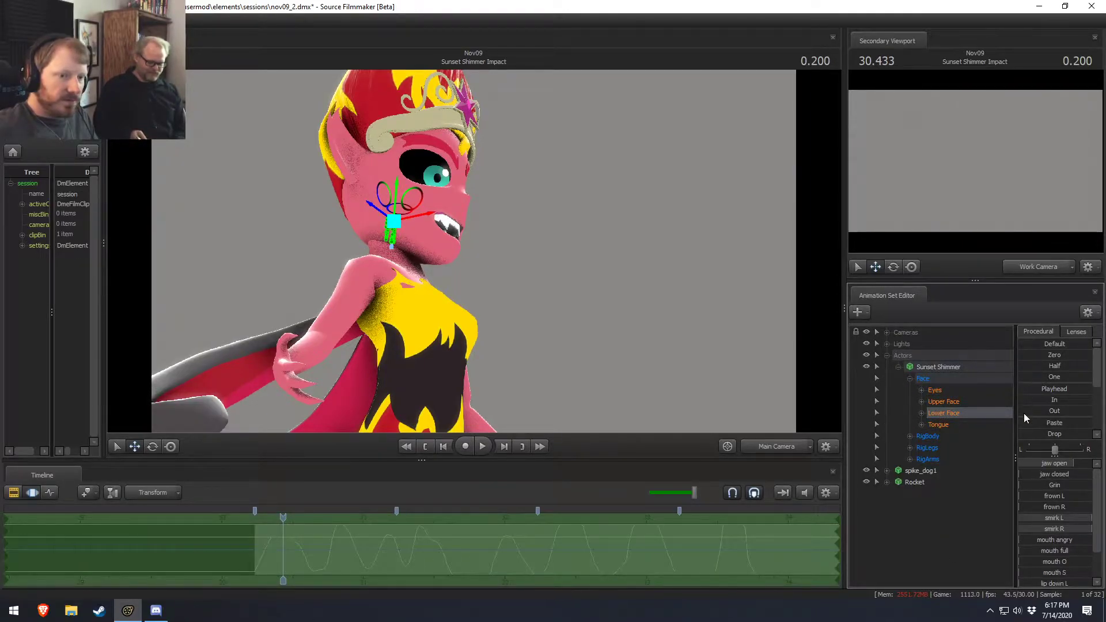
key("ctrl+1")
key("ctrl+2")
left_click_drag(1016, 401, 1005, 402)
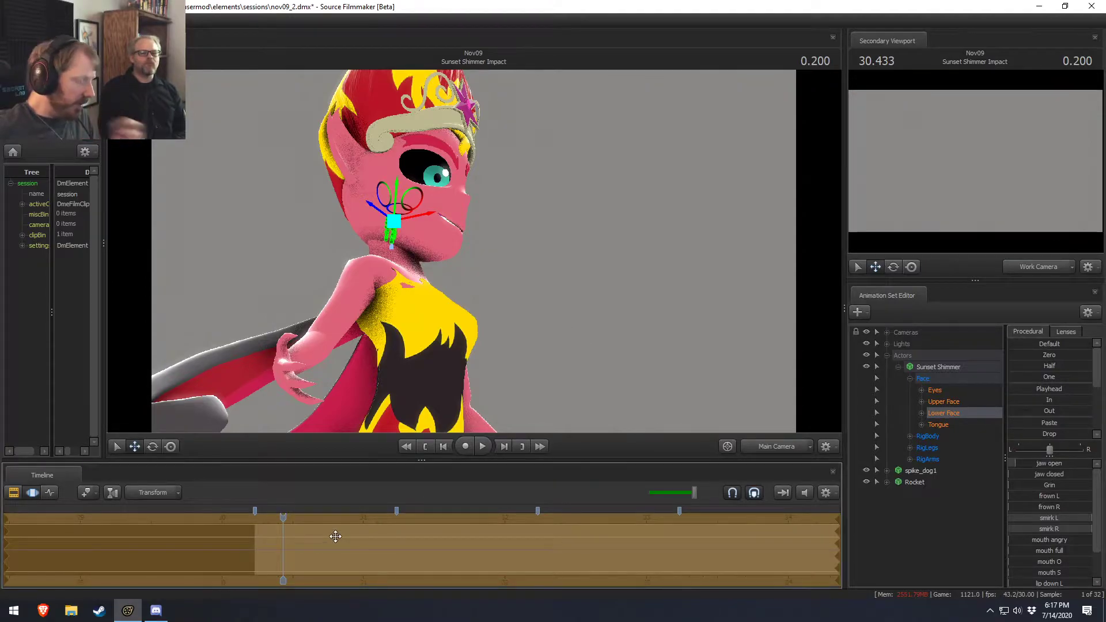
Scrub the opening of Sunset Shimmer Impact from 30.233 to 30.453 seconds to check the closed mouth, and clear the time selection.
key("F2")
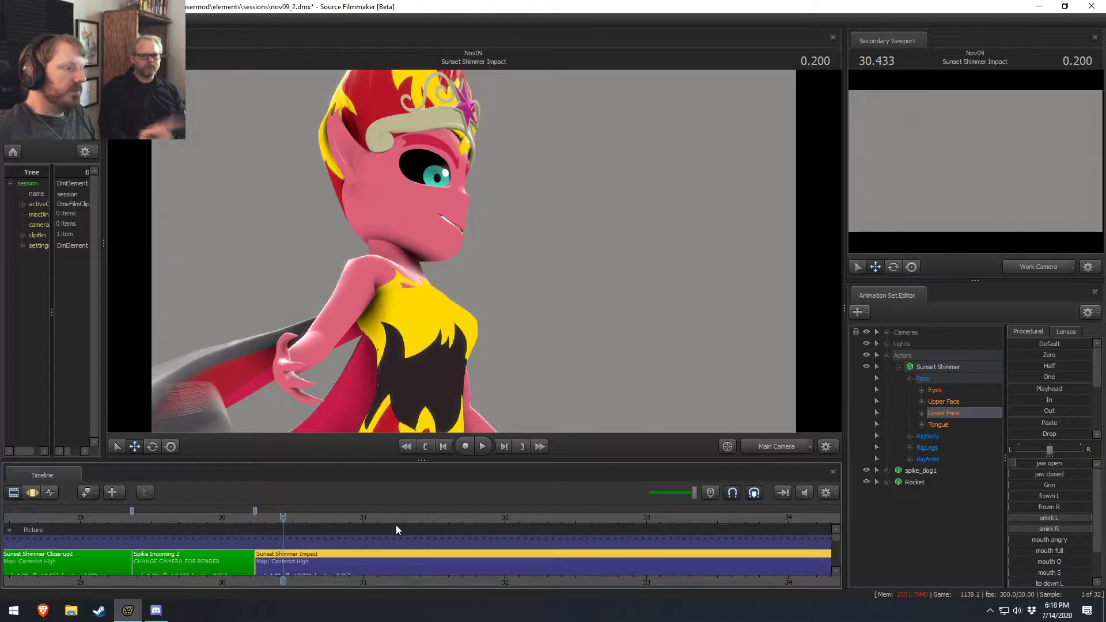
middle_click_drag(347, 586, 362, 581)
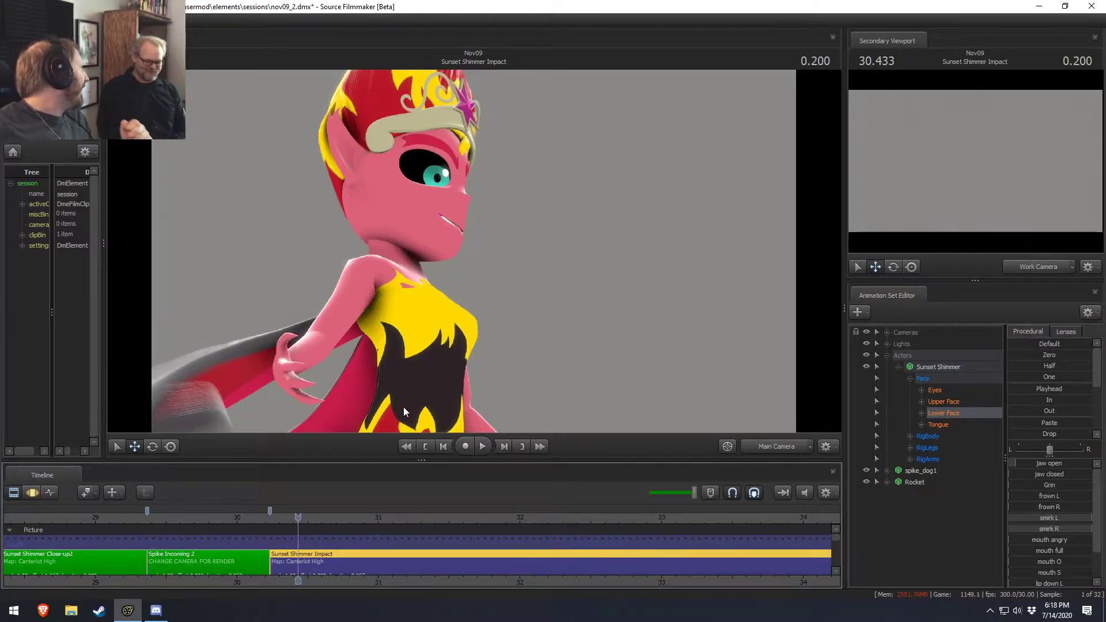
scroll(328, 530, "up", 5)
left_click_drag(261, 517, 225, 517)
key("F3")
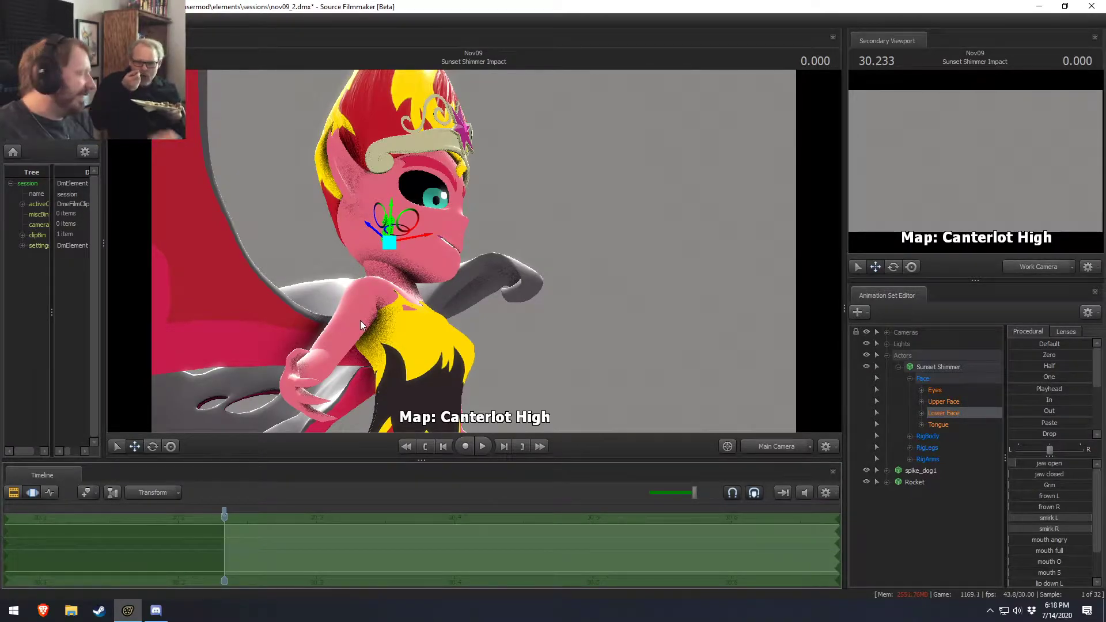
left_click(248, 554)
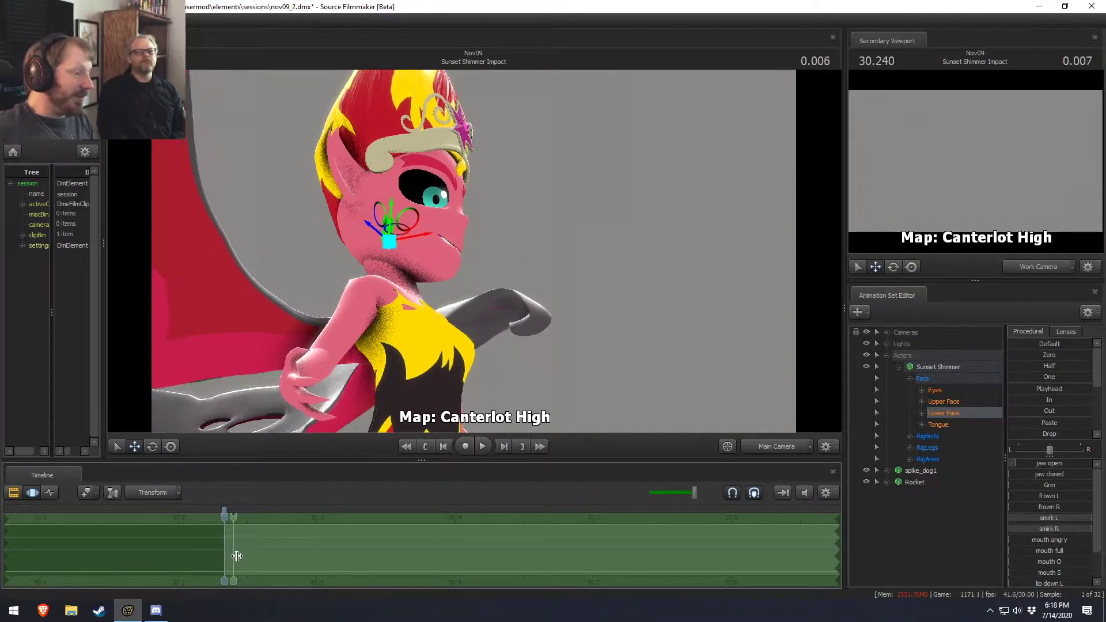
mouse_move(248, 554)
left_mouse_down()
mouse_move(224, 558)
mouse_move(376, 570)
mouse_move(529, 559)
left_mouse_up()
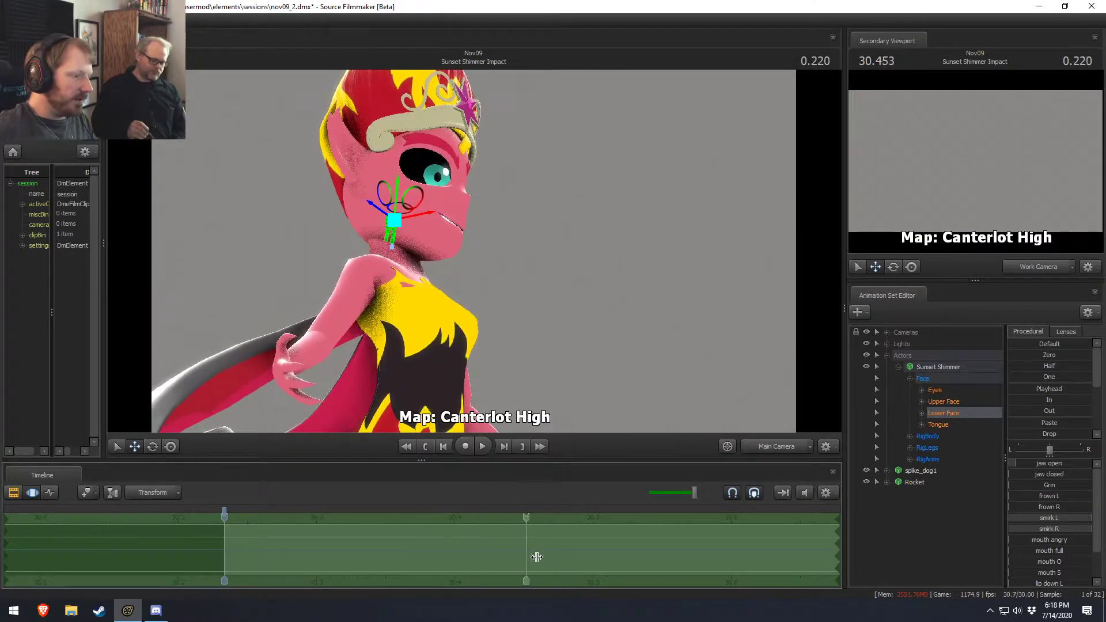
scroll(548, 552, "down", 3)
mouse_move(266, 543)
left_mouse_down()
mouse_move(390, 562)
mouse_move(133, 551)
mouse_move(267, 554)
left_mouse_up()
key("Escape")
scroll(272, 554, "down", 8)
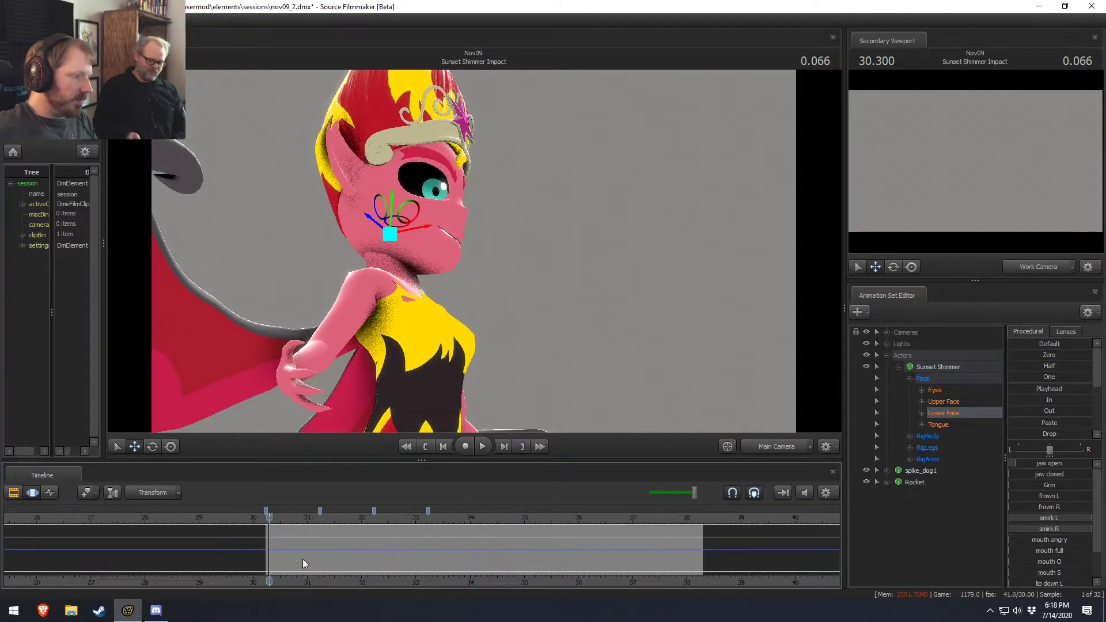
Scrub from about 16 seconds in Sunset Shimmer Swoos Right In forward to 31.566 seconds in Sunset Shimmer Impact.
key("F2")
scroll(305, 576, "down", 5)
left_click(98, 518)
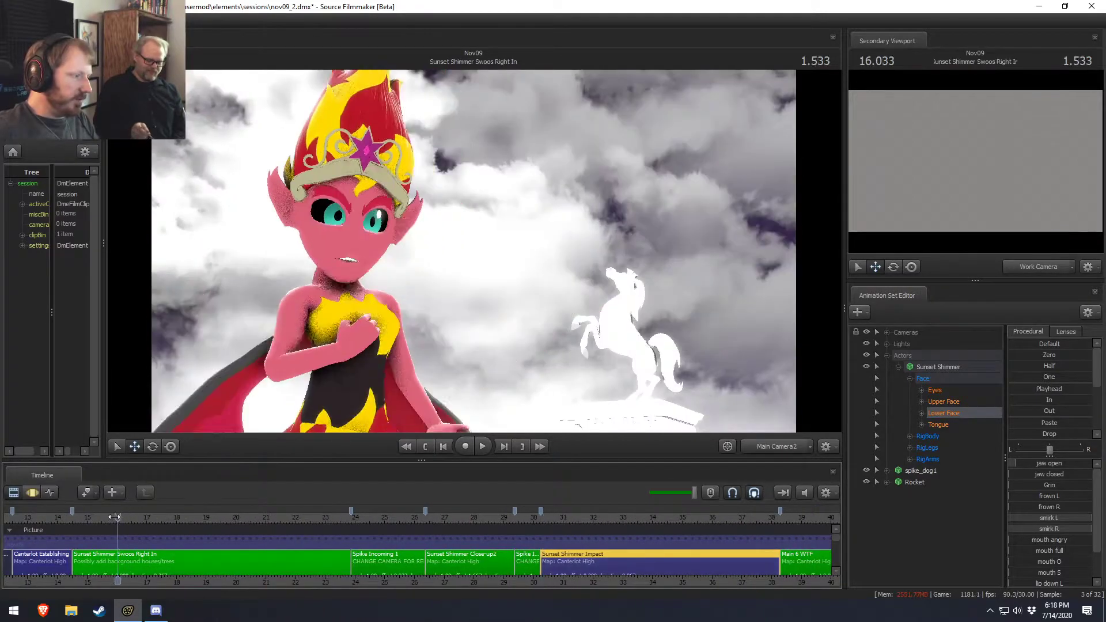
left_click_drag(100, 525, 580, 554)
double_click(607, 562)
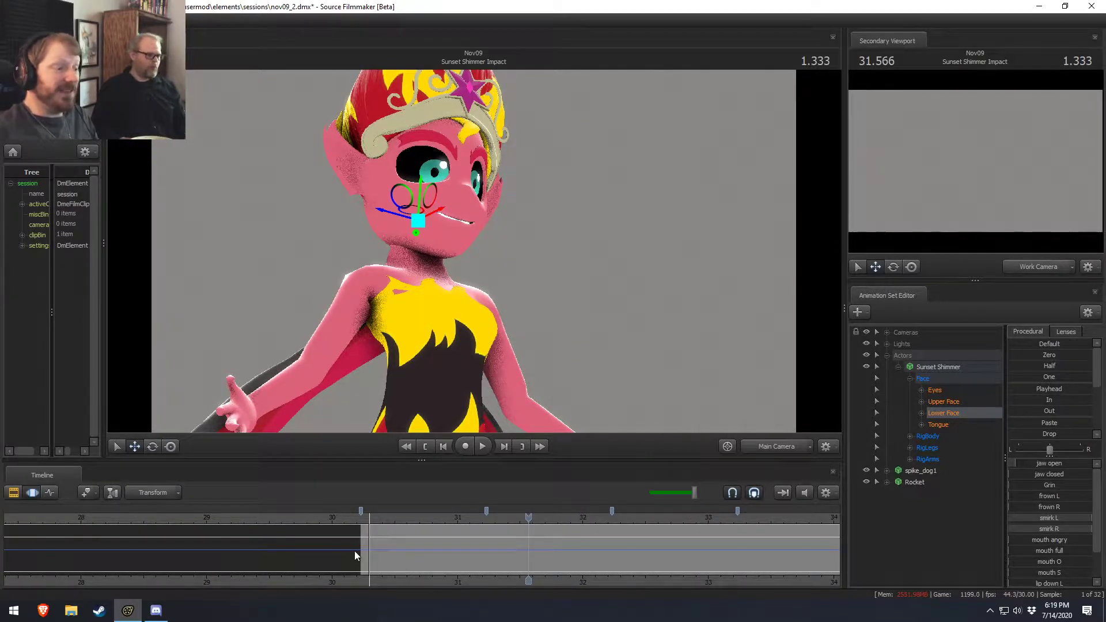
scroll(385, 541, "down", 2)
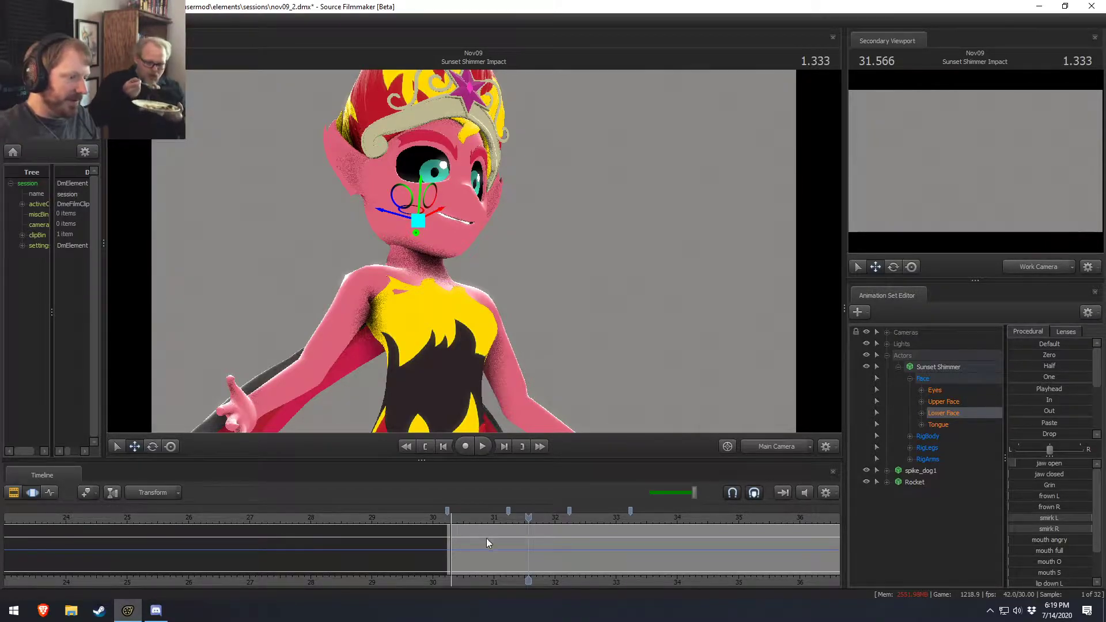
scroll(485, 537, "up", 3)
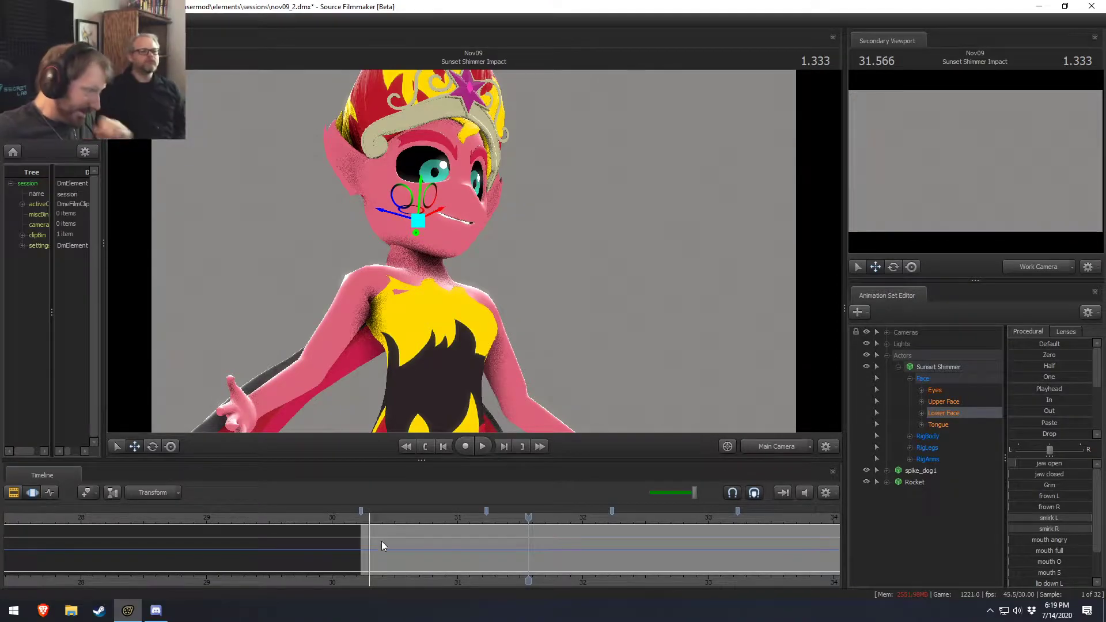
Make a short time selection around 30.400 seconds and frame Sunset Shimmer's face head-on through the Work Camera.
middle_click_drag(396, 576, 288, 562)
key("shift")
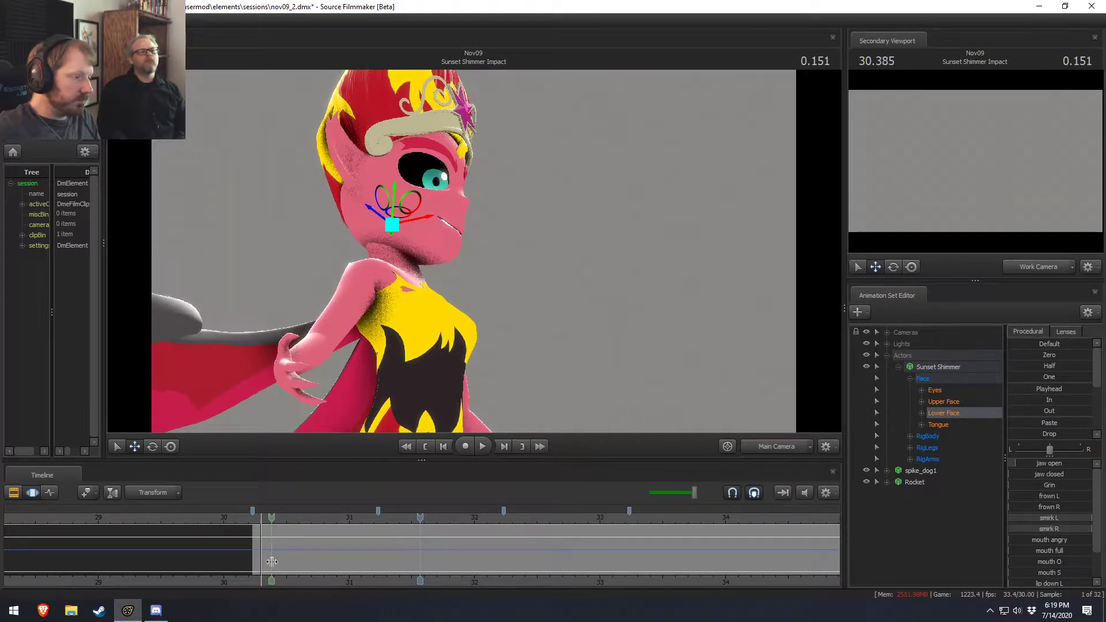
left_click(273, 561, "shift")
scroll(273, 561, "up", 5, "shift")
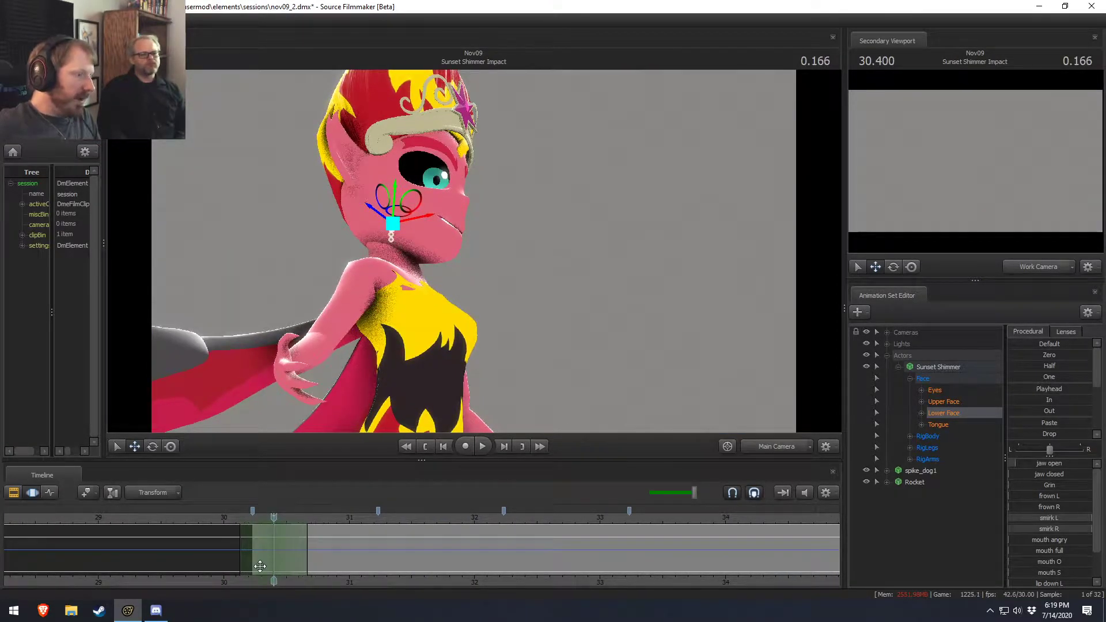
left_click(753, 446, "ctrl")
left_click_drag(598, 256, 517, 252, "alt")
middle_click_drag(516, 252, 566, 205, "alt")
right_click_drag(566, 206, 481, 254, "alt")
left_click_drag(481, 253, 461, 254, "alt")
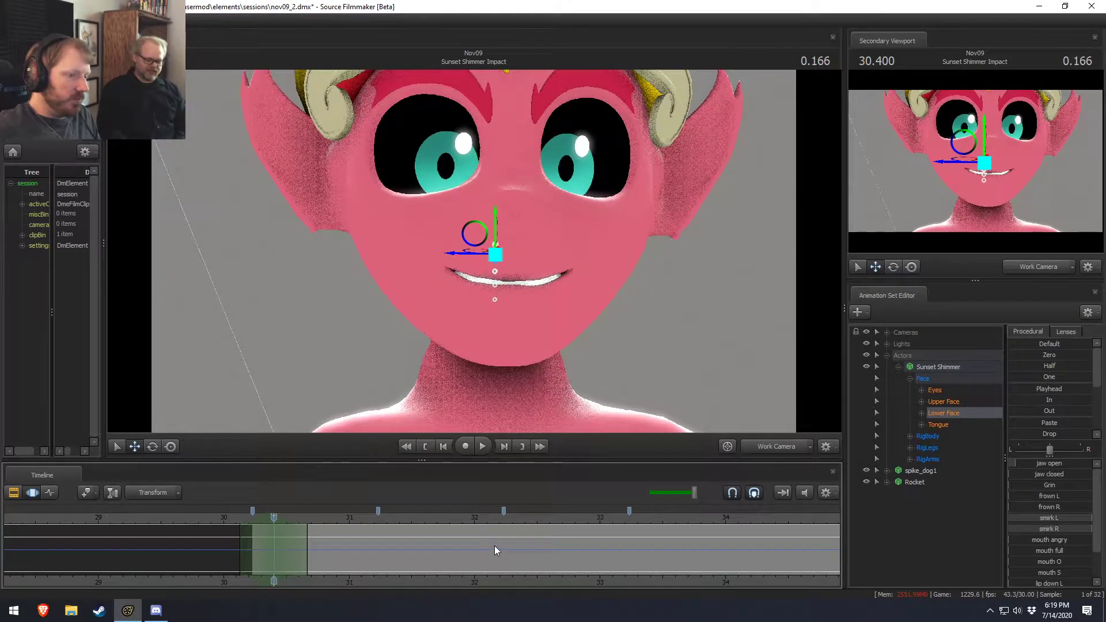
Lower smirk L, smirk R and jaw open to zero across the whole shot to flatten Sunset Shimmer's mouth.
key("ctrl+a")
left_click_drag(1030, 519, 967, 522)
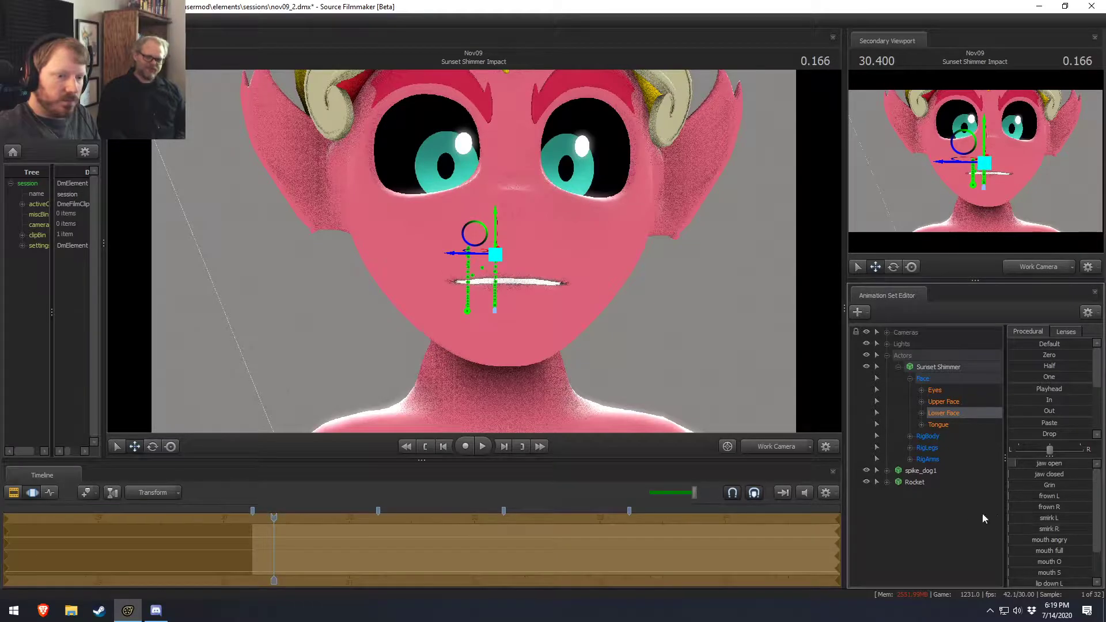
left_click_drag(1036, 464, 1014, 464)
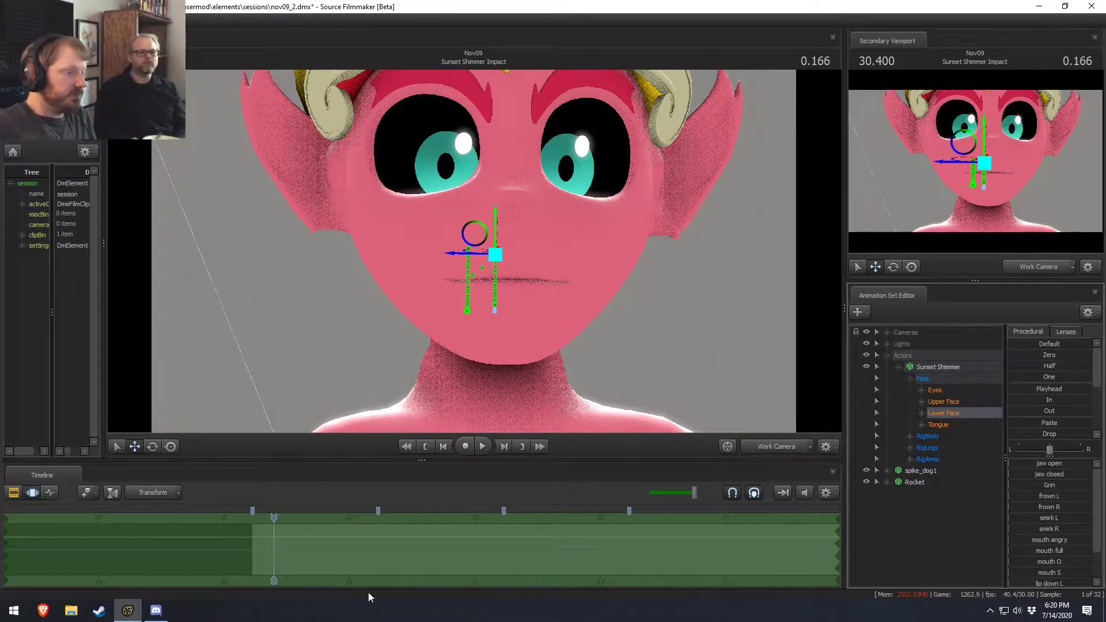
Replace the whole-shot time selection with a short one around 30.366 seconds, near the start of Sunset Shimmer Impact.
left_click(256, 540)
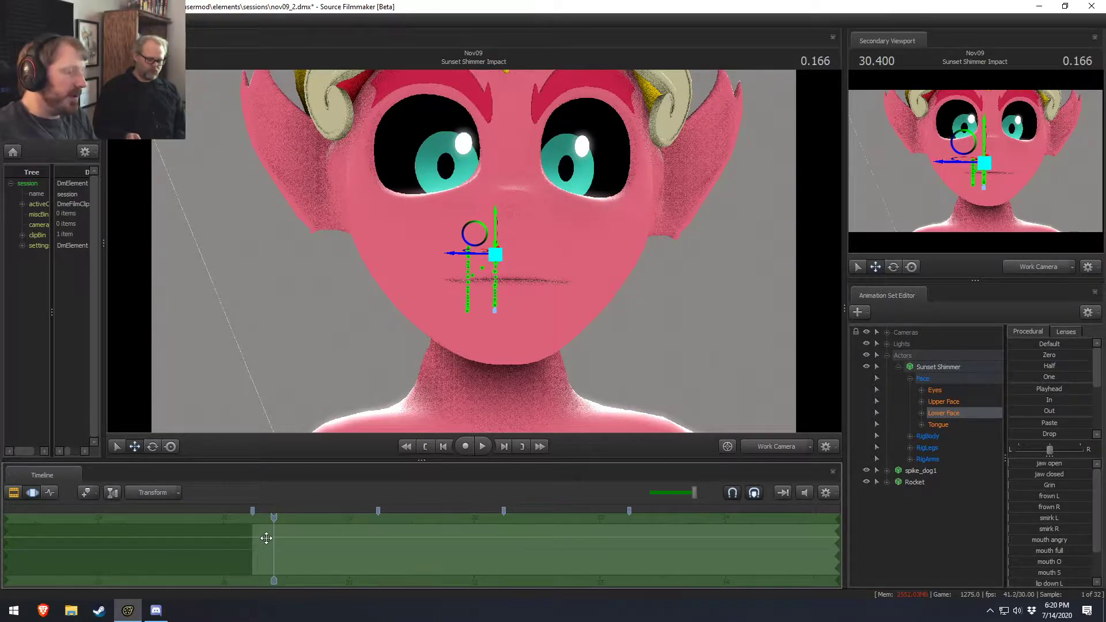
left_click_drag(265, 549, 267, 548, "shift")
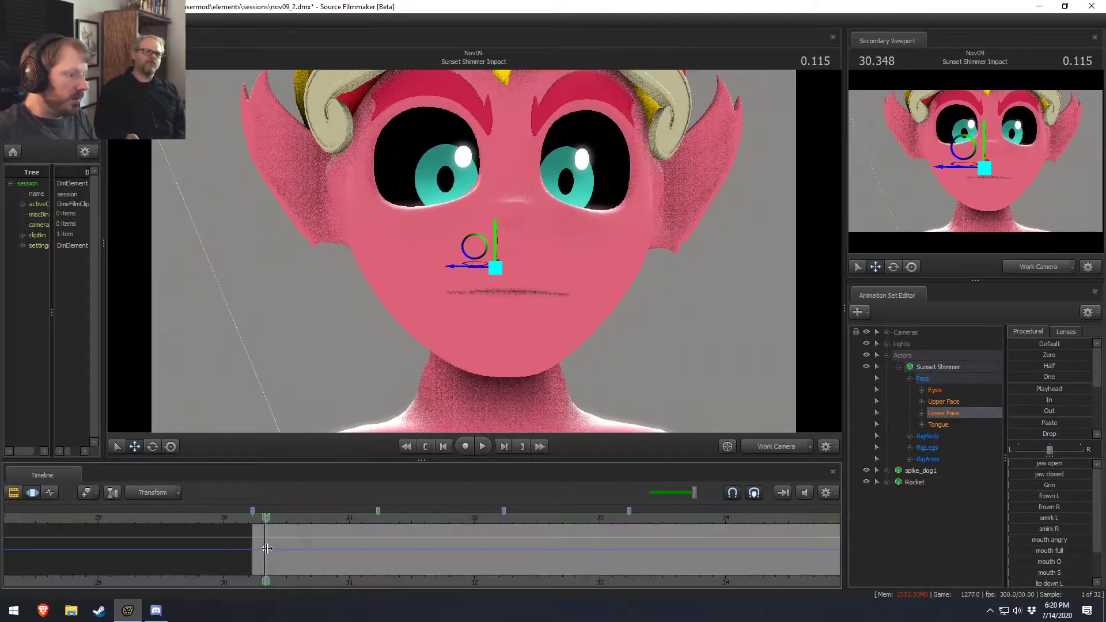
left_click(271, 551)
scroll(271, 551, "up", 4)
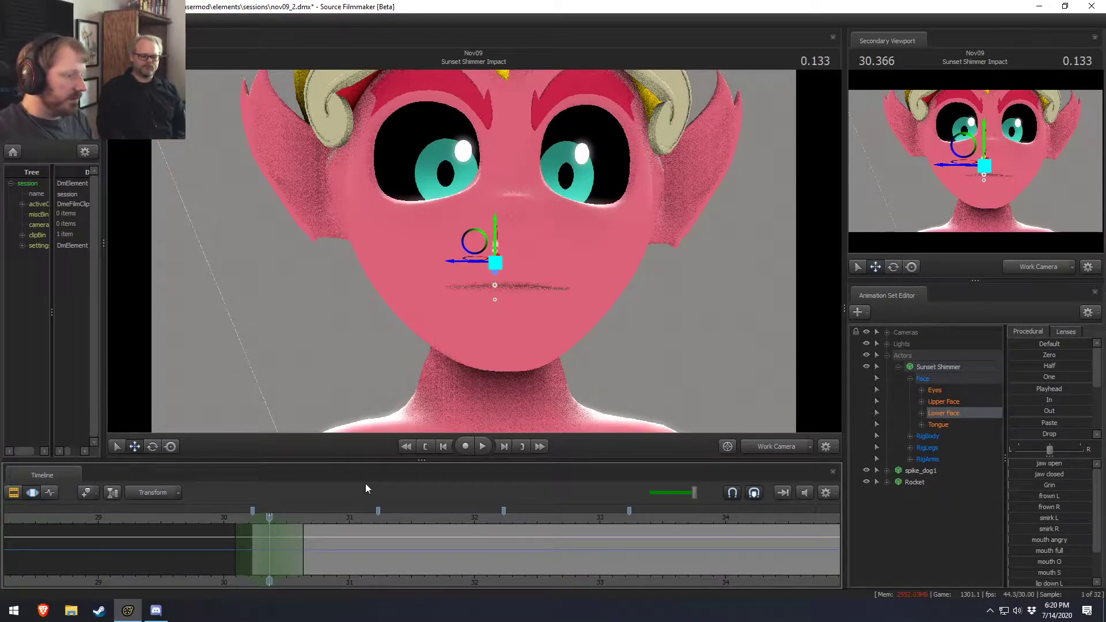
left_click(237, 526)
left_click_drag(236, 526, 269, 525)
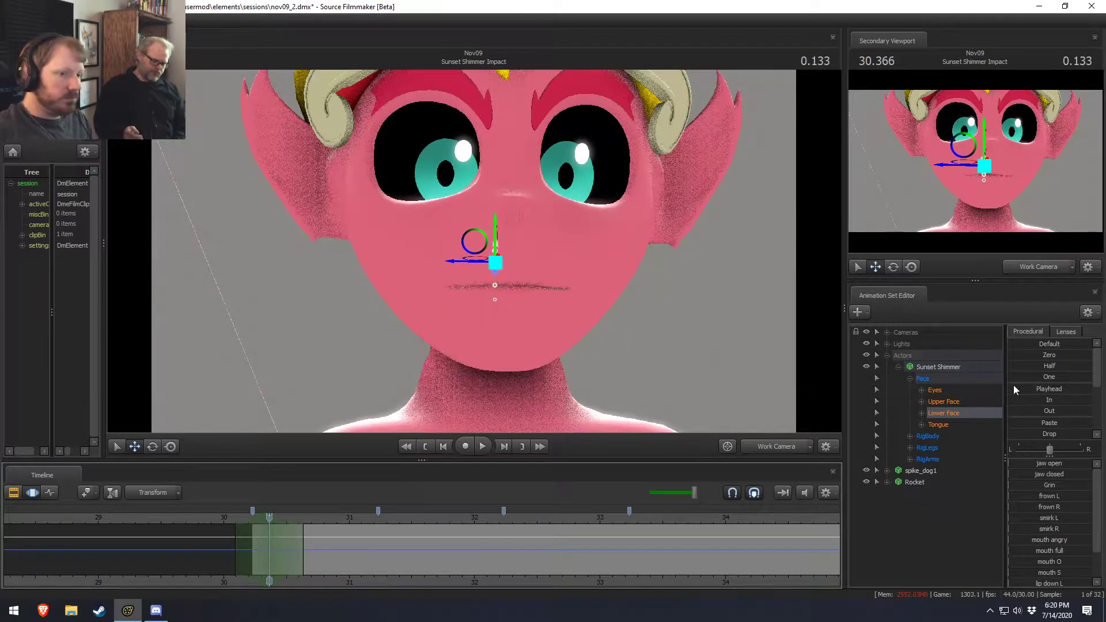
Expand the Lower Face controls, try mouth O, and raise jaw open within the short time selection to bare her teeth.
scroll(1062, 523, "down", 1)
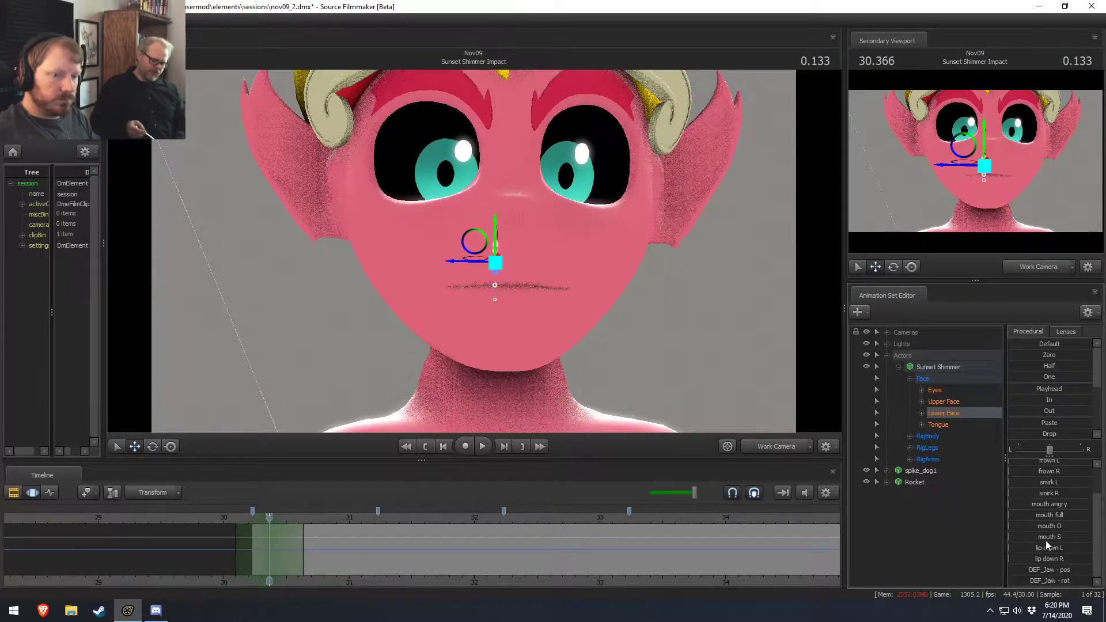
left_click(921, 413)
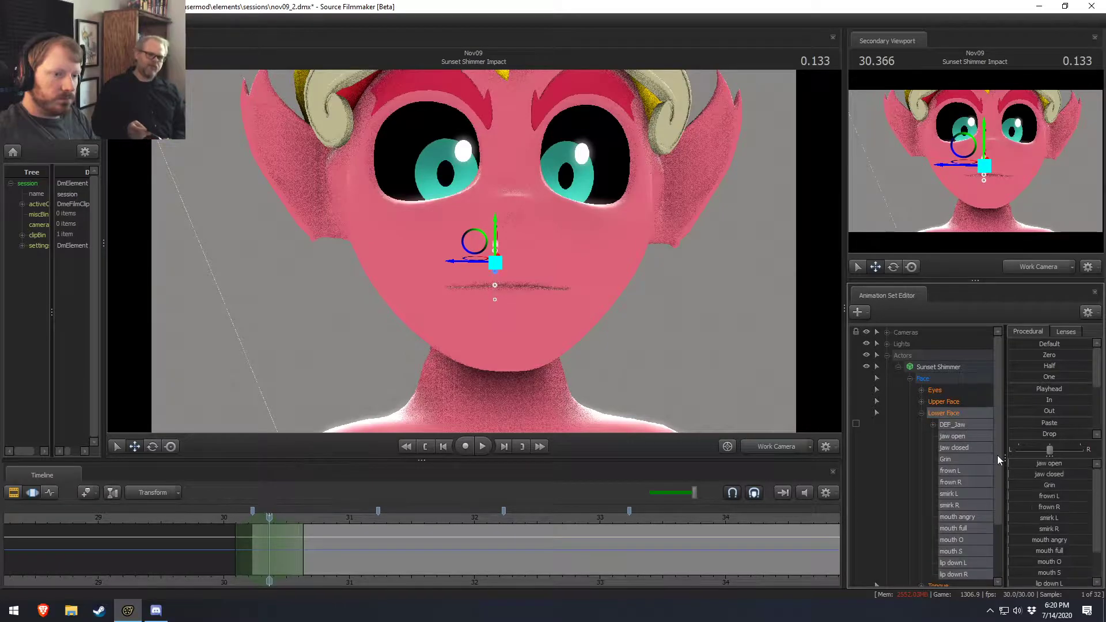
scroll(996, 454, "down", 1)
left_click_drag(1048, 562, 1010, 561)
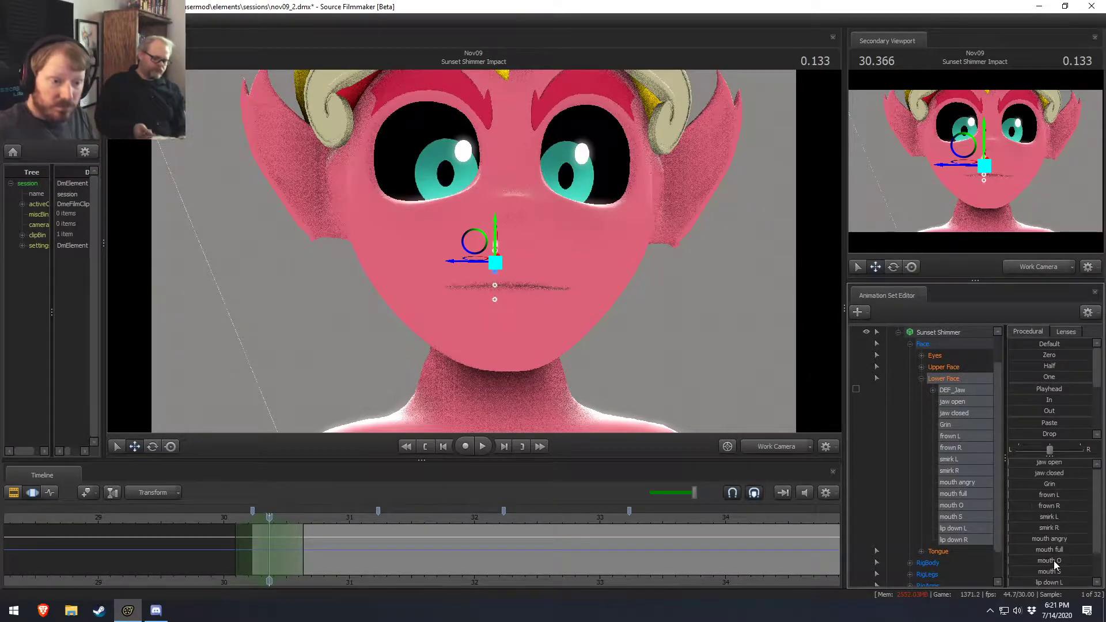
left_click_drag(1048, 463, 1088, 464)
Move the time selection to 30.333 seconds and rotate the DEF_Jaw bone slightly down to open Sunset Shimmer's mouth wider.
mouse_move(249, 545)
left_mouse_down()
mouse_move(269, 541)
mouse_move(209, 541)
mouse_move(305, 561)
mouse_move(227, 552)
mouse_move(300, 560)
mouse_move(263, 559)
left_mouse_up()
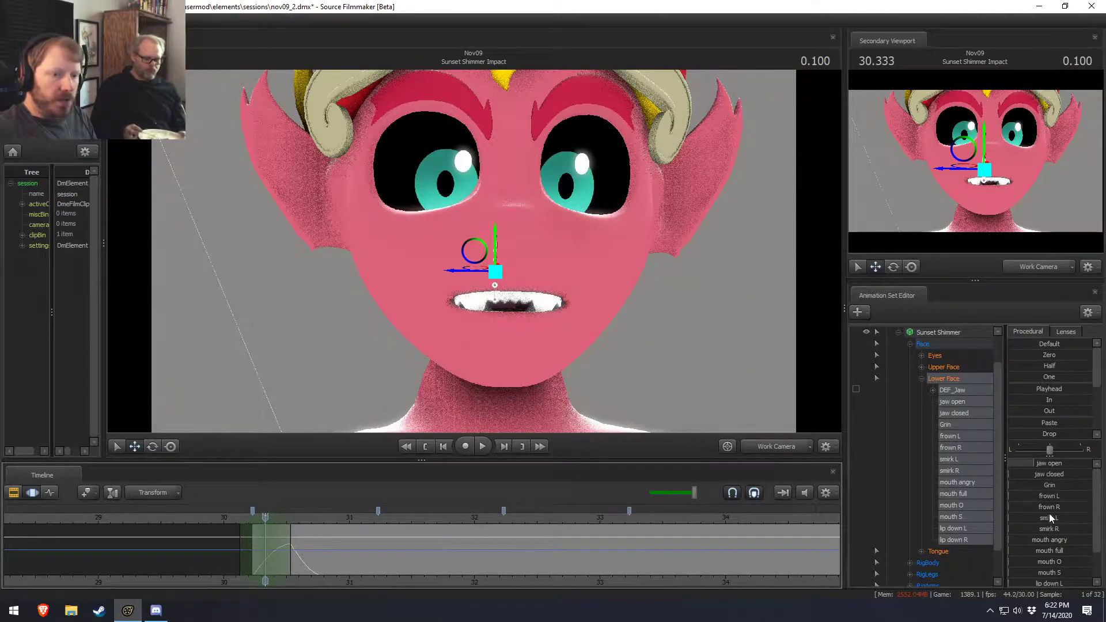
scroll(1066, 557, "down", 1)
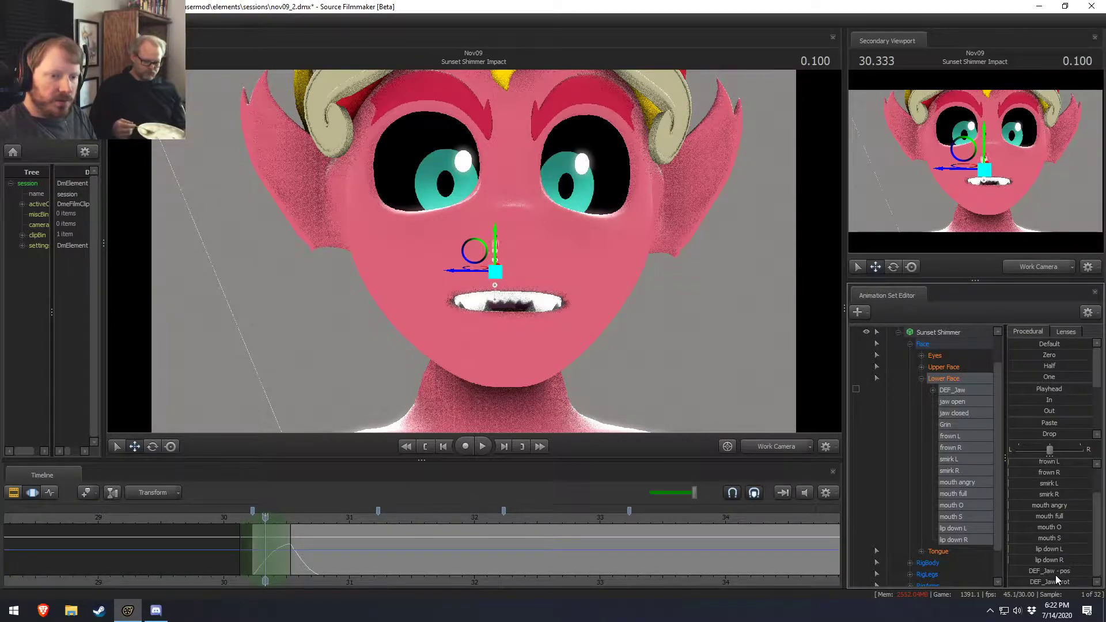
scroll(1057, 569, "up", 1)
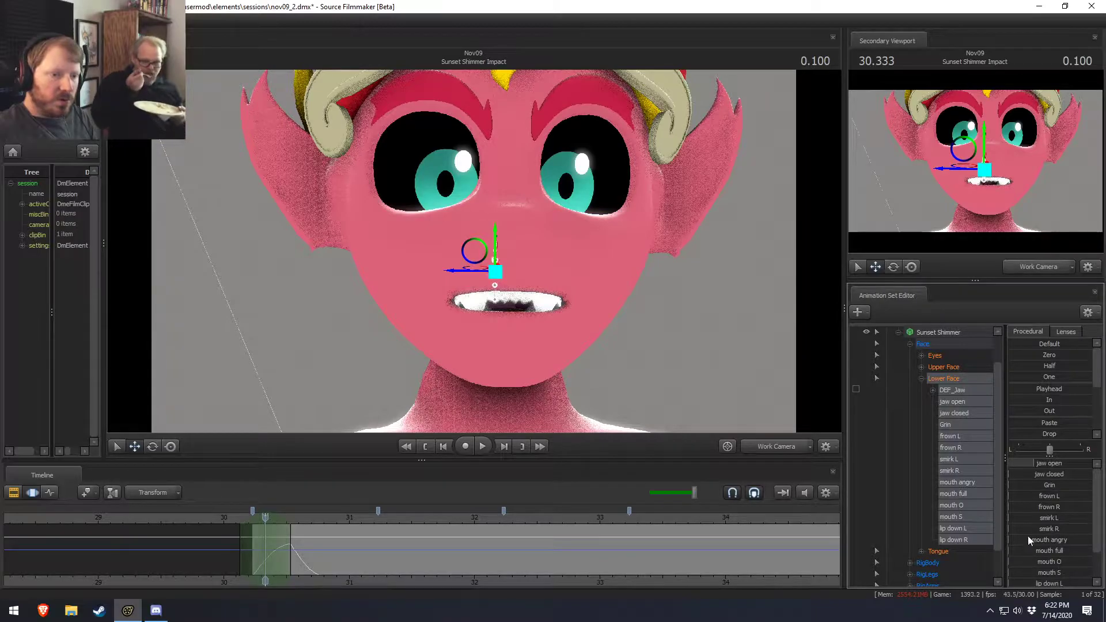
left_click(499, 274, "ctrl")
left_click_drag(516, 276, 619, 266, "alt")
key("e")
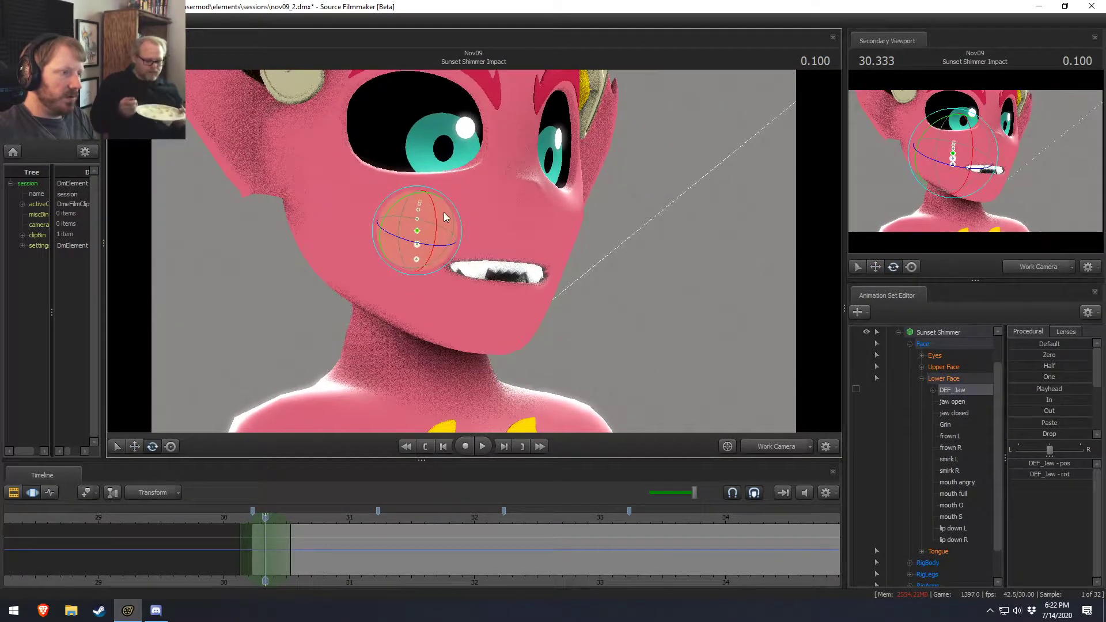
left_click_drag(441, 213, 437, 218)
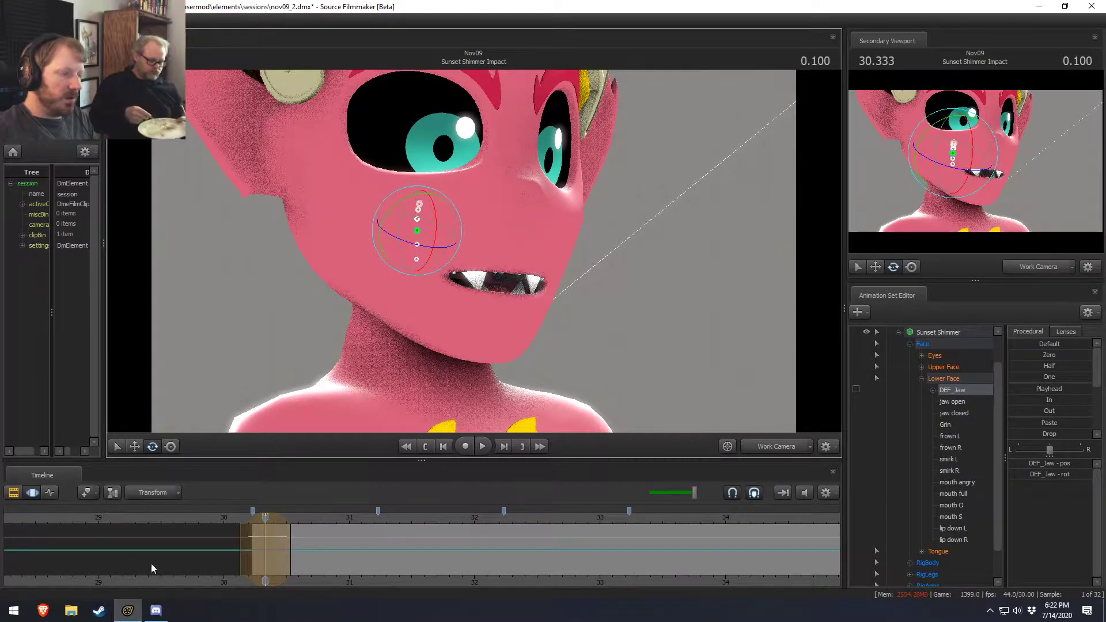
Move the time selection to 30.400 seconds, select the Lower Face controls, and slightly raise mouth O and jaw closed.
key("shift")
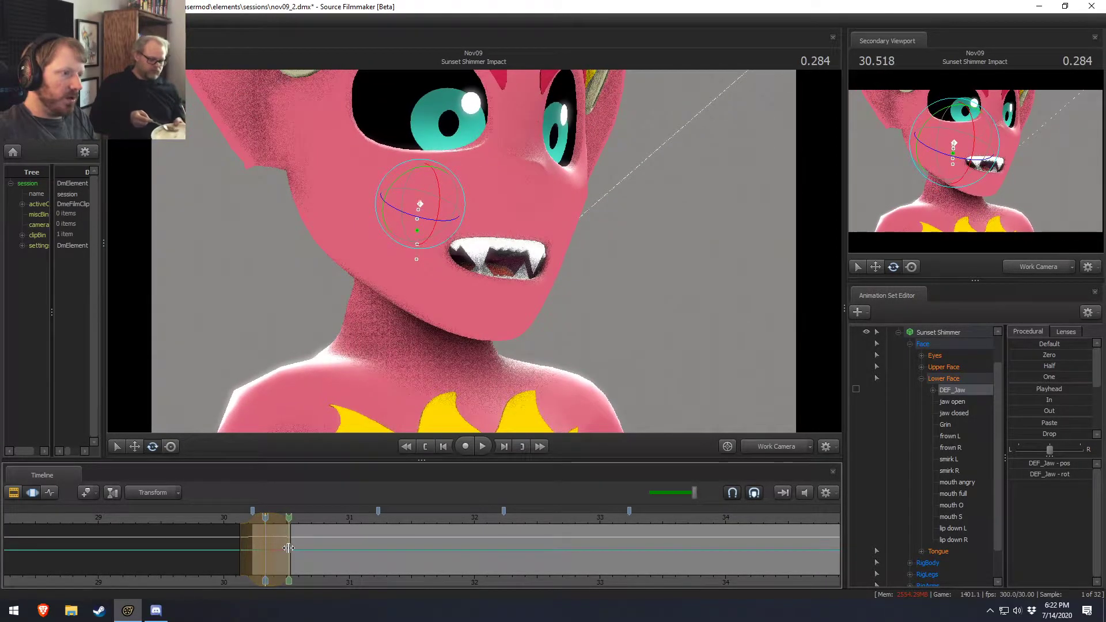
left_click(276, 545)
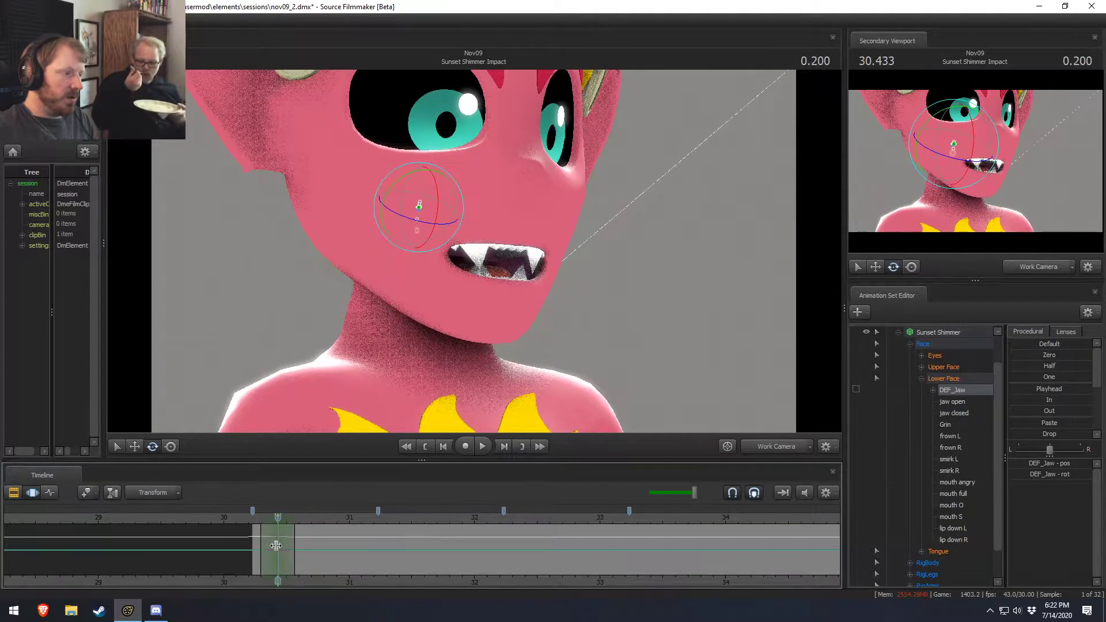
left_click_drag(272, 547, 268, 547)
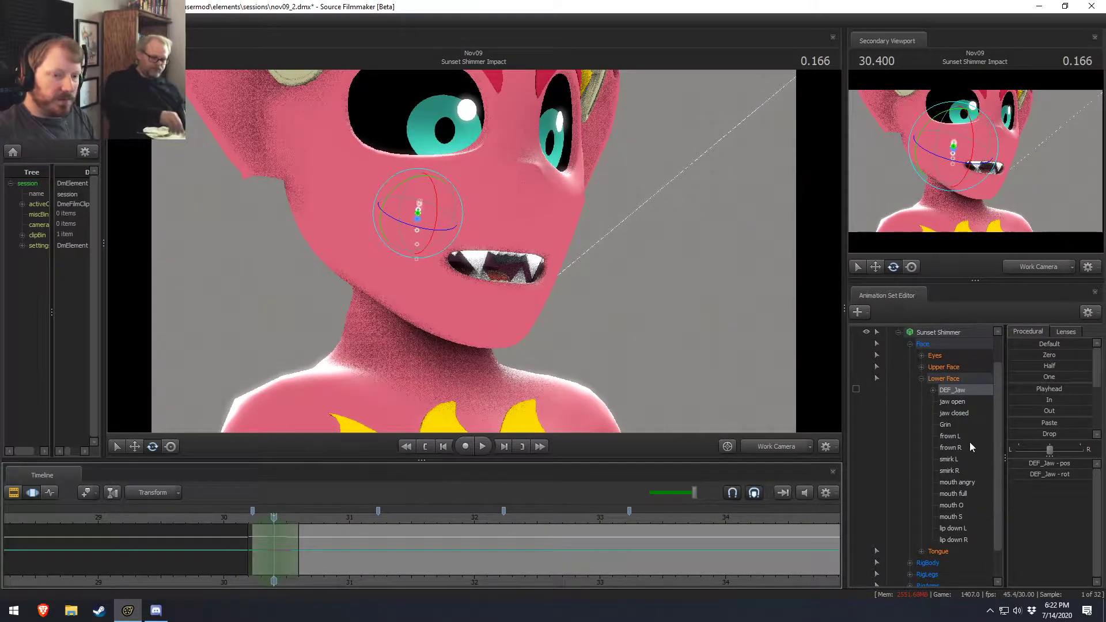
left_click(945, 379)
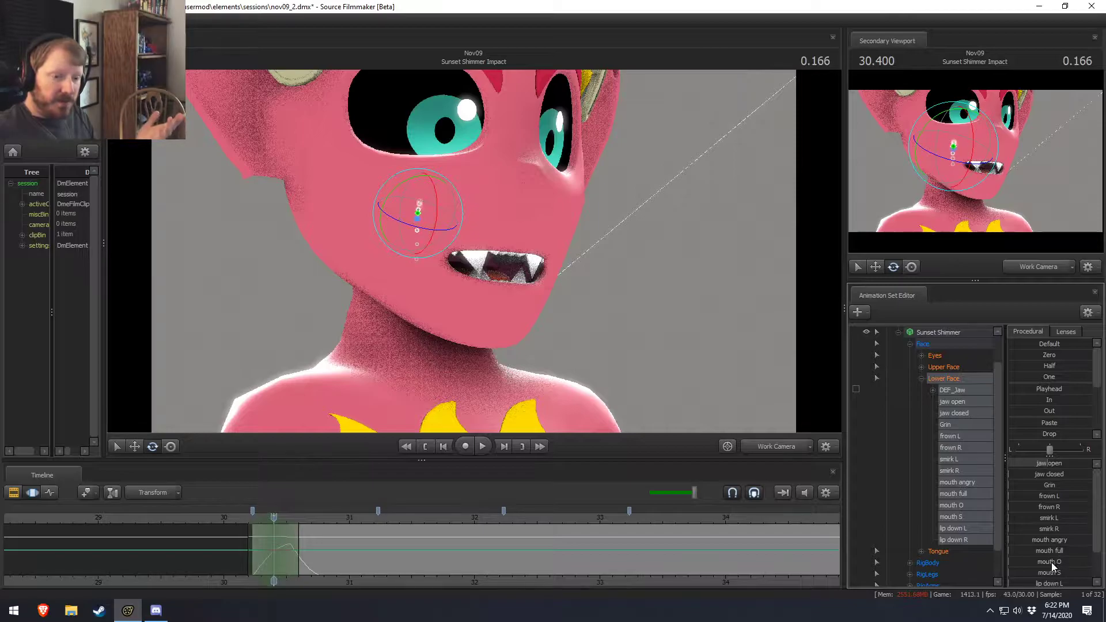
left_click_drag(1052, 562, 1038, 562)
left_click_drag(1061, 478, 1037, 480)
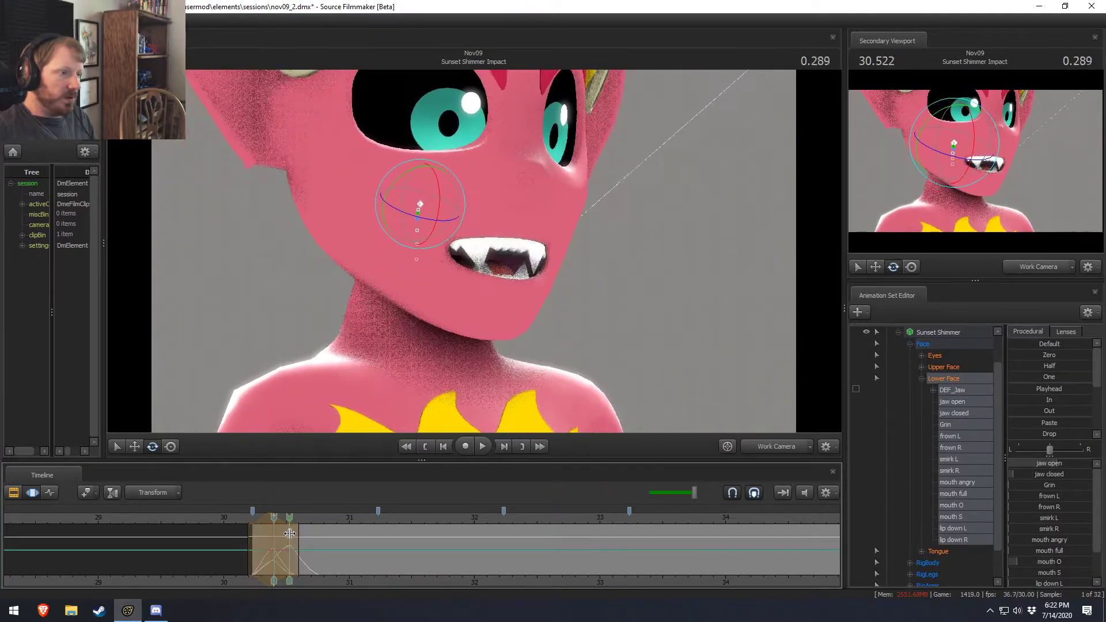
Move the time selection to 30.566 seconds and raise jaw open to open Sunset Shimmer's mouth wide.
left_click_drag(294, 535, 294, 535, "shift")
scroll(294, 535, "up", 4, "shift")
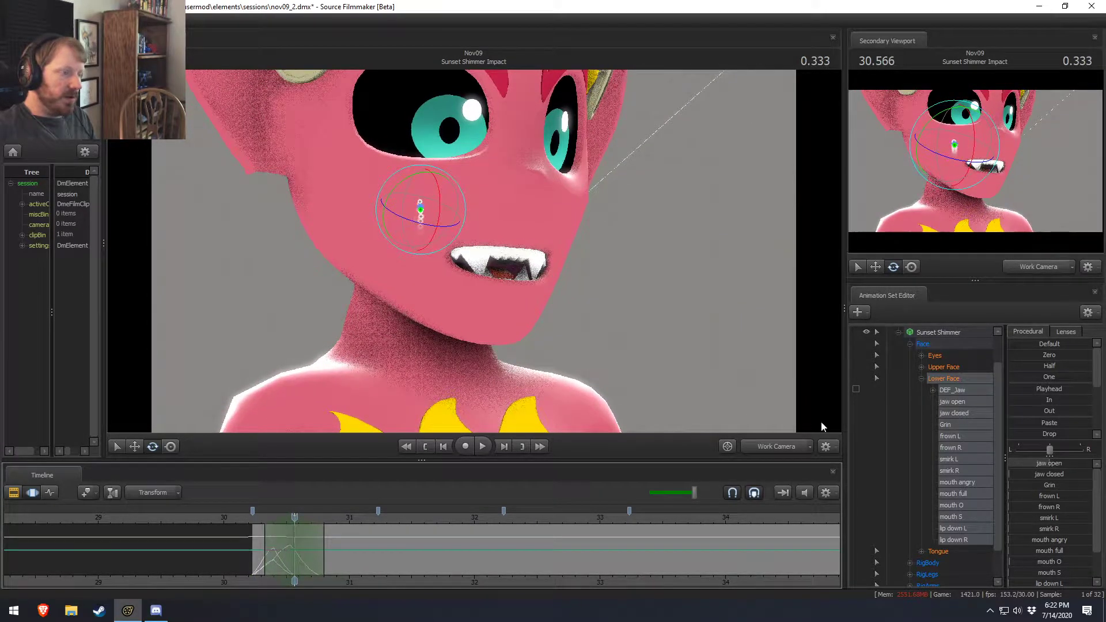
left_click_drag(1063, 463, 1078, 464)
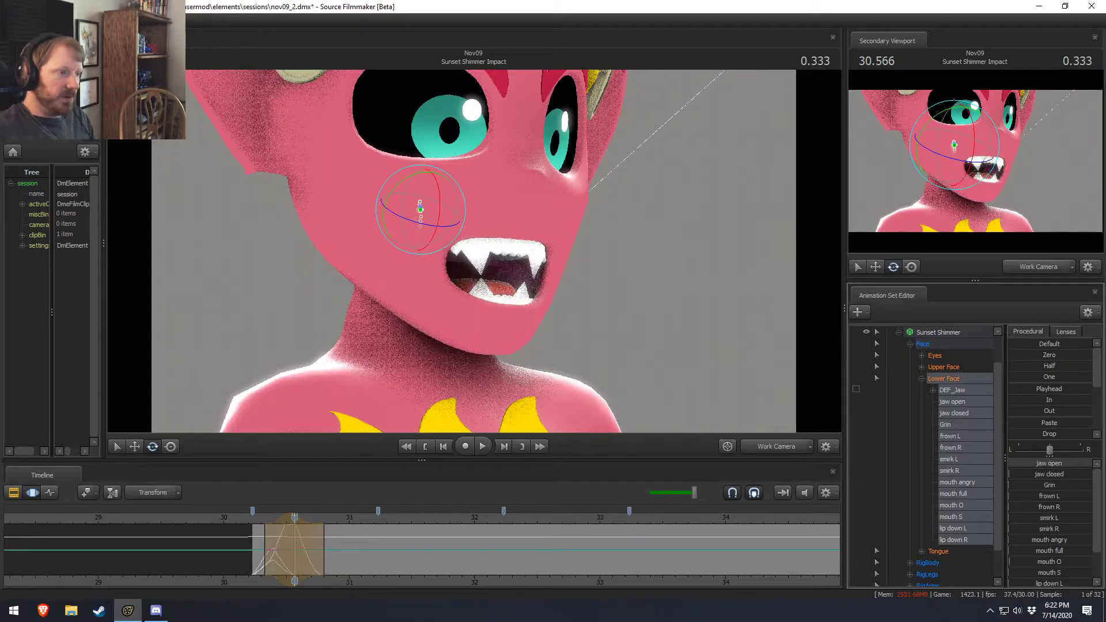
Move the time selection to 30.633 seconds and try a strong mouth angry value to bare both rows of teeth.
key("shift")
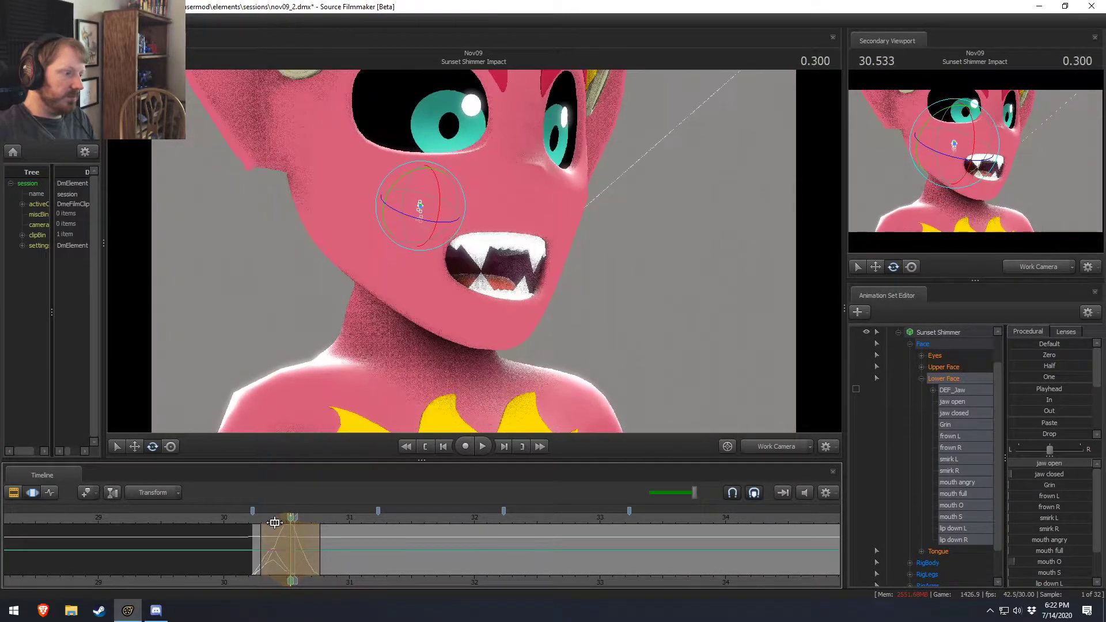
left_click(303, 543, "shift")
scroll(303, 544, "up", 3, "shift")
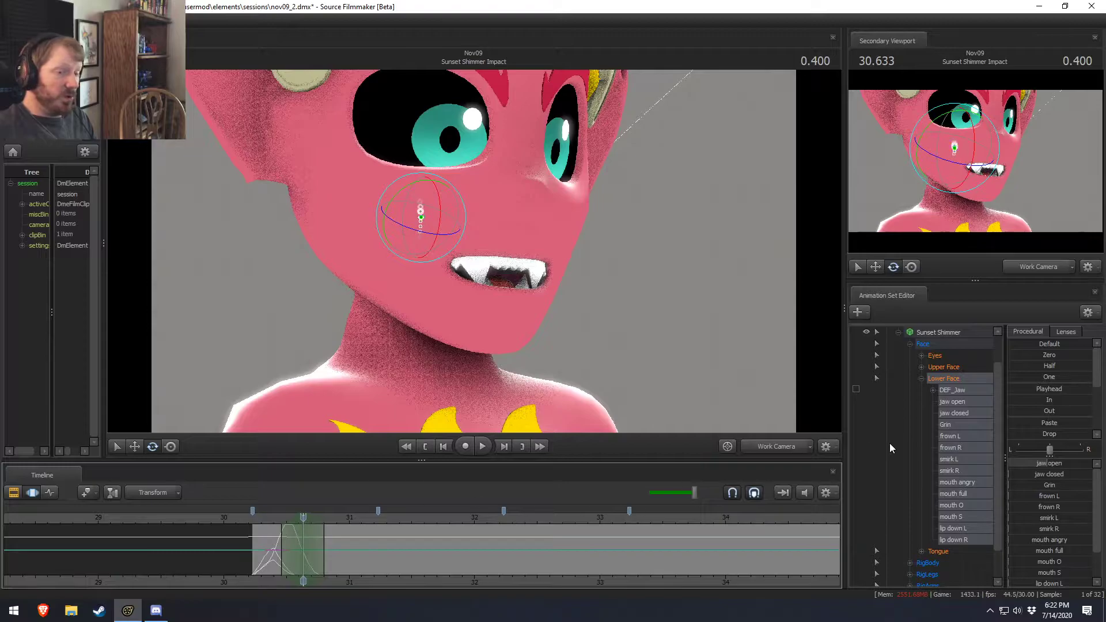
scroll(1045, 507, "down", 1)
left_click_drag(1049, 506, 1077, 506)
scroll(1048, 475, "up", 1)
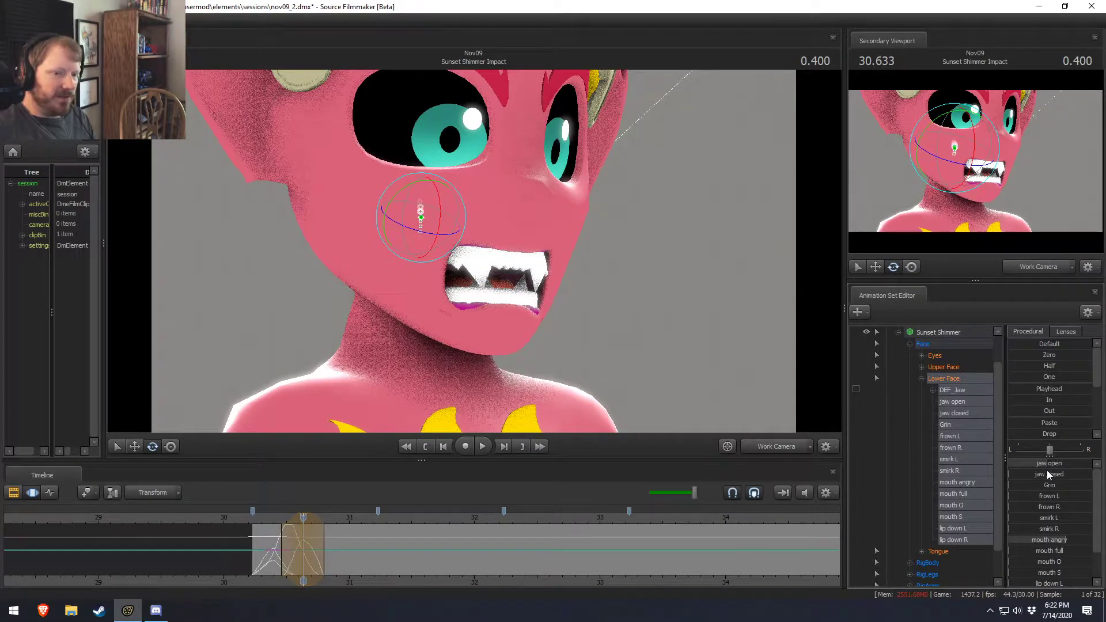
Extend the start of the time selection back to 30.400 seconds and apply a milder mouth angry centred at 30.633.
key("shift")
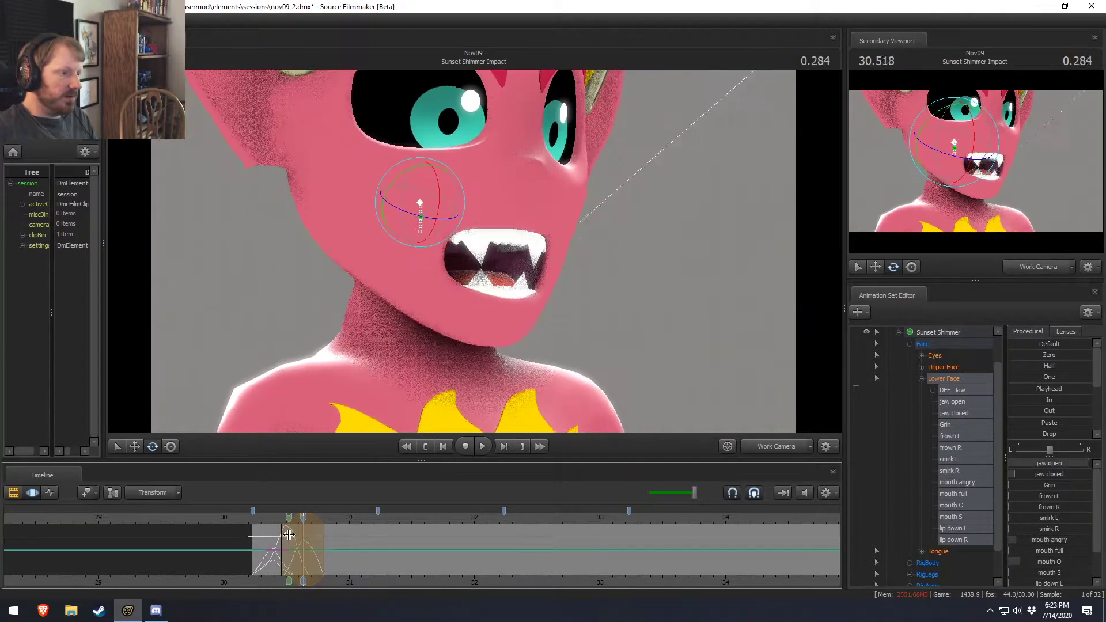
left_click_drag(283, 536, 275, 537)
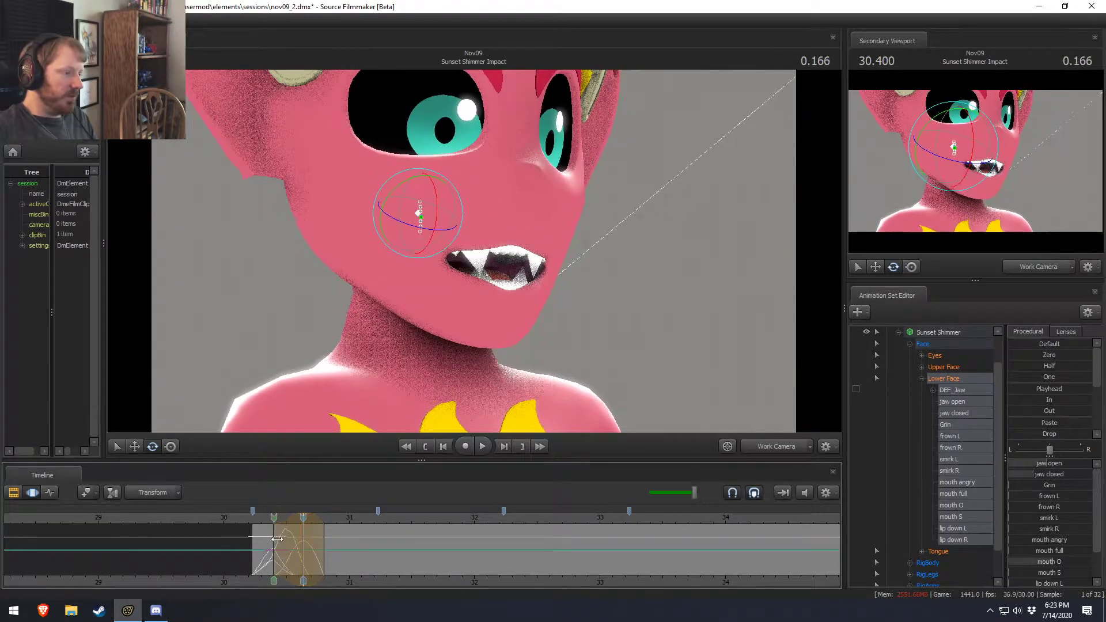
key("shift")
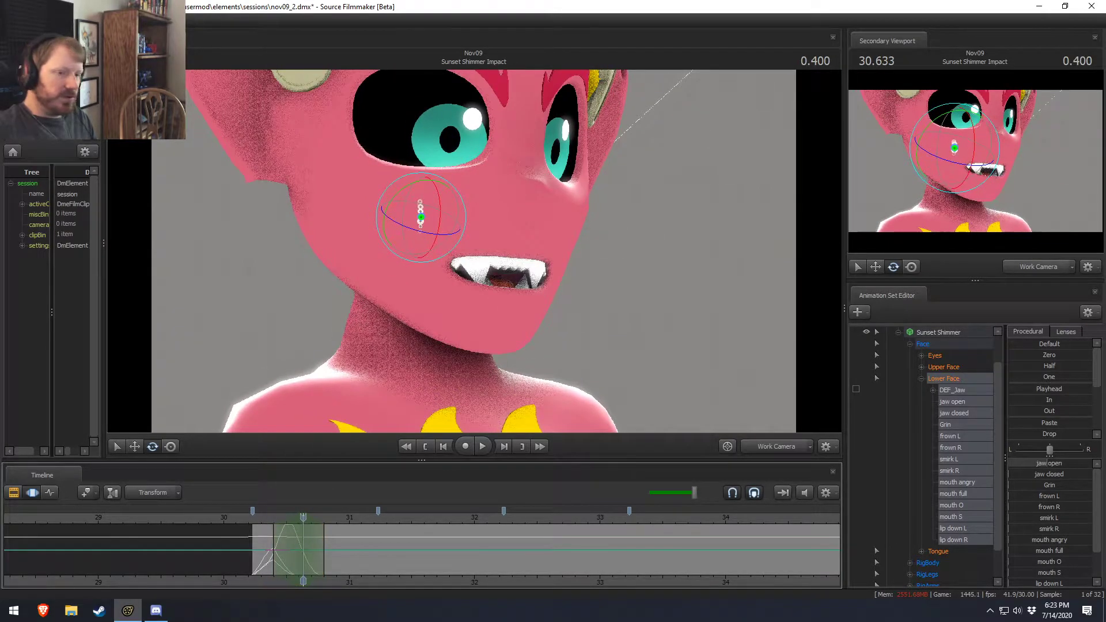
left_click_drag(1030, 541, 1058, 542)
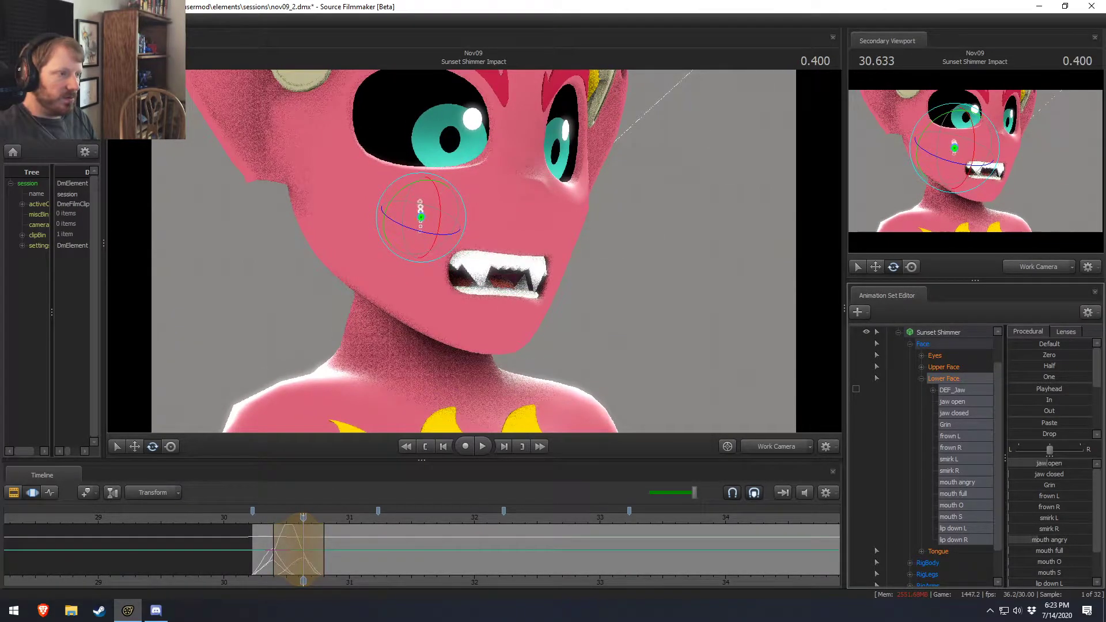
Lengthen the time selection's falloff, centre it at 30.733 seconds, and try rotating and moving the jaw bone down.
key("shift")
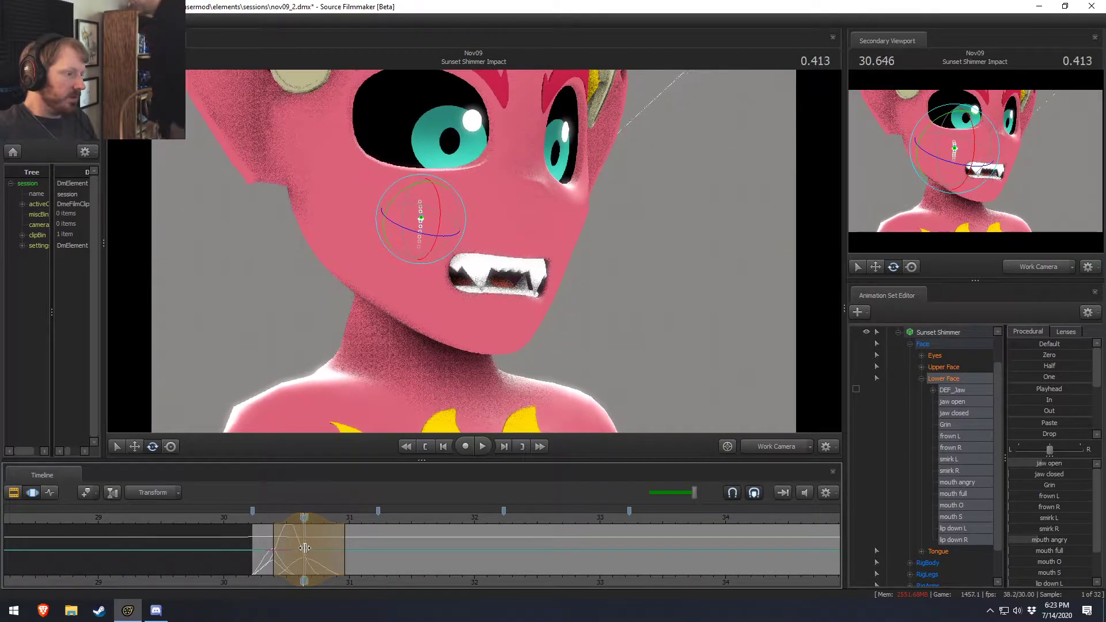
left_click(315, 550)
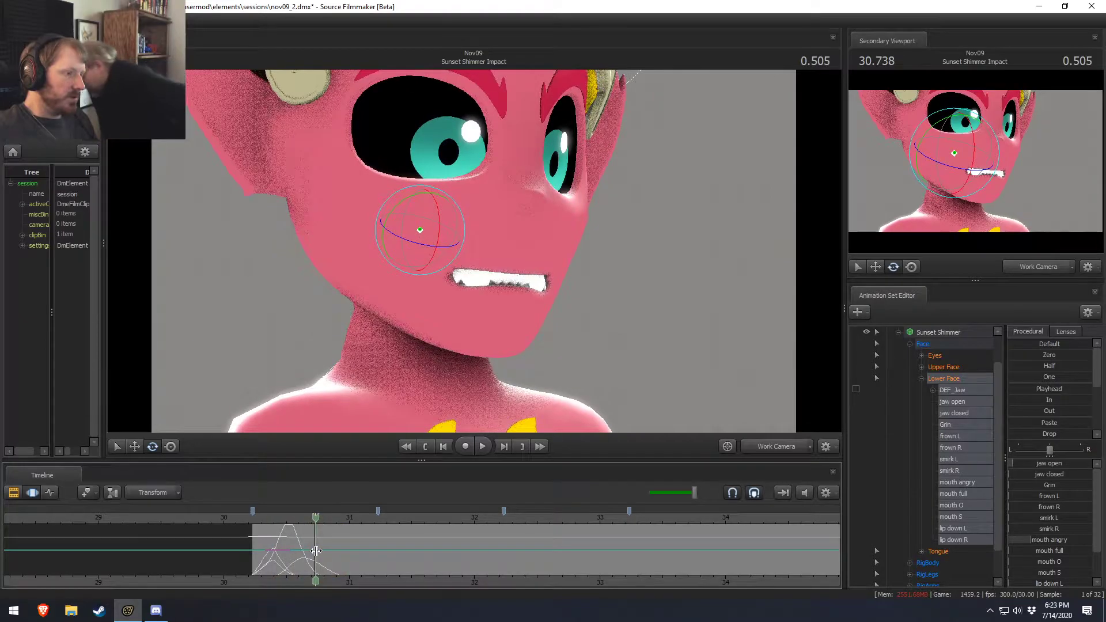
scroll(316, 551, "up", 4)
scroll(316, 550, "up", 1)
left_click_drag(439, 228, 447, 269)
left_click_drag(554, 317, 531, 373, "alt")
key("w")
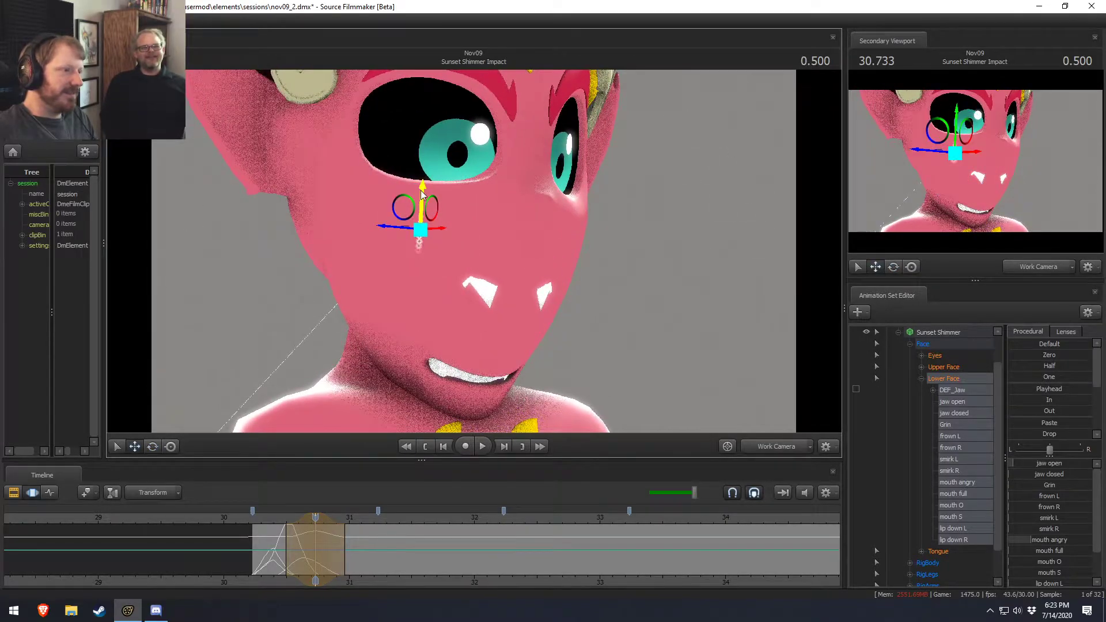
Try rotating and pulling the jaw bone much farther down into an exaggerated stretched face.
key("e")
left_click_drag(448, 229, 418, 320)
key("w")
key("e")
key("w")
left_click_drag(490, 251, 423, 250, "alt")
key("s")
left_click_drag(730, 387, 721, 388, "alt")
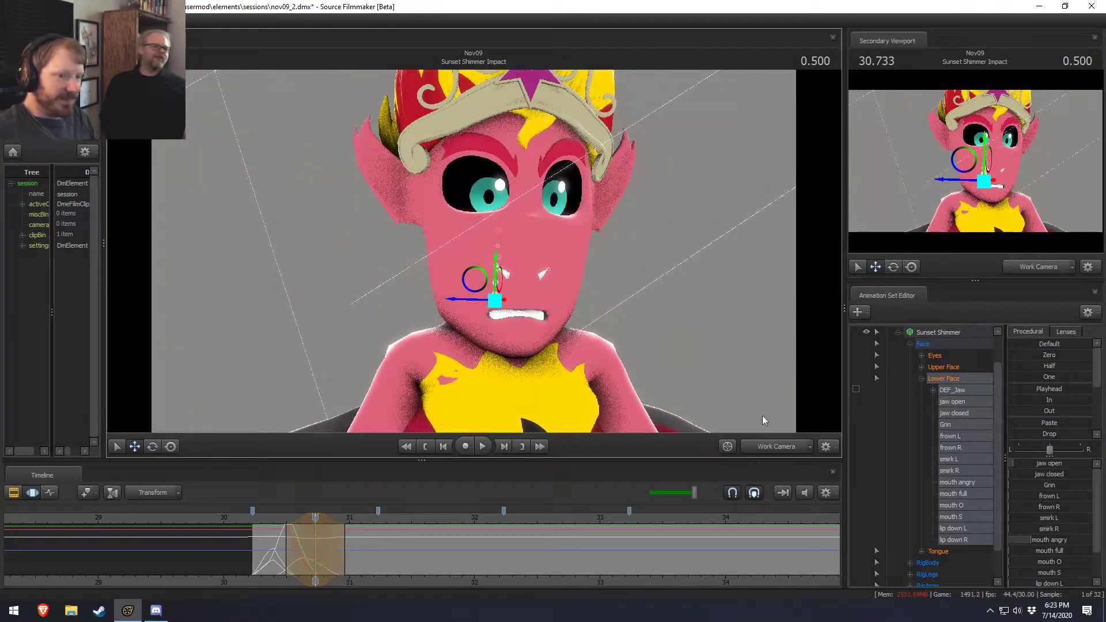
Try lowering jaw open to zero on the stretched jaw pose at 30.733 seconds.
left_click_drag(1018, 464, 1009, 464)
left_click_drag(651, 357, 628, 344)
key("w")
key("s")
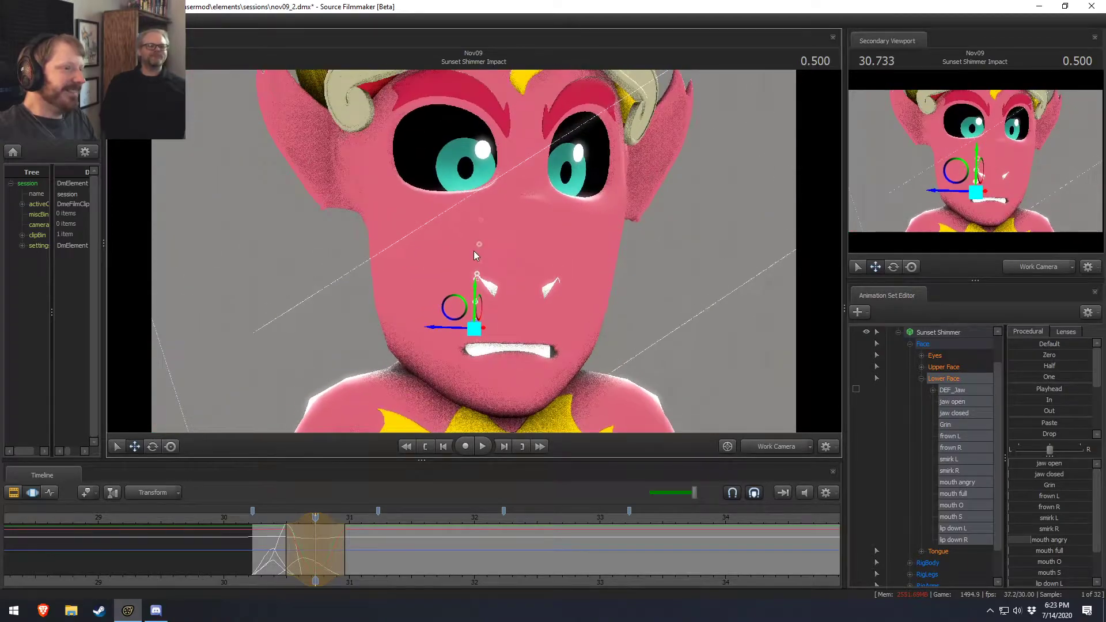
left_click_drag(1053, 466, 853, 454)
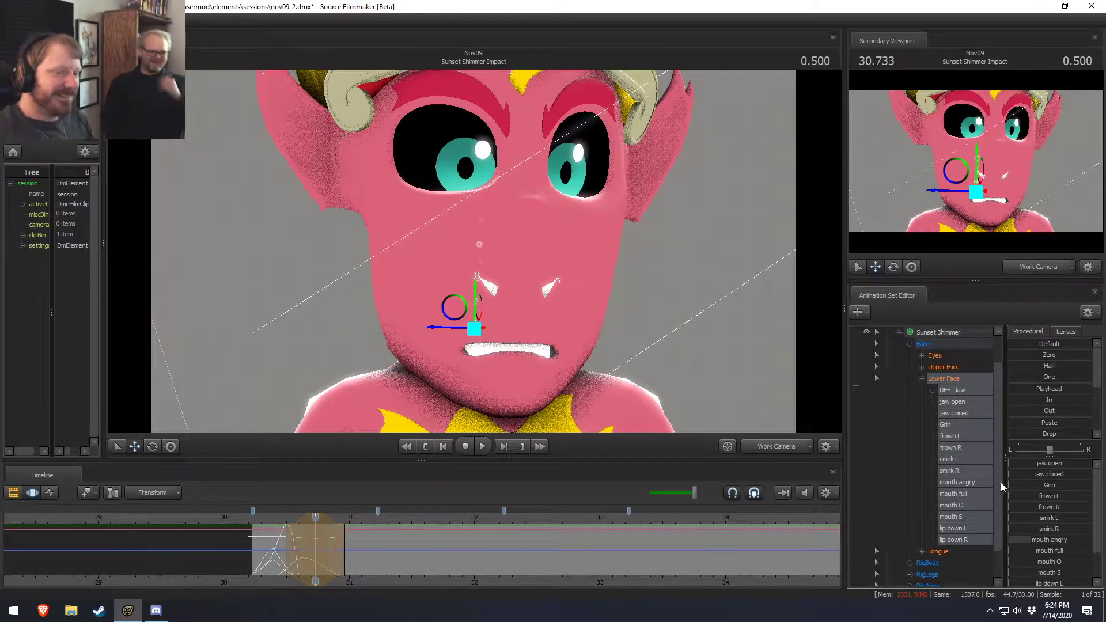
Try pulling the jaw bone even lower, and undo the exaggerated jaw pose.
left_click_drag(1017, 465, 1037, 476)
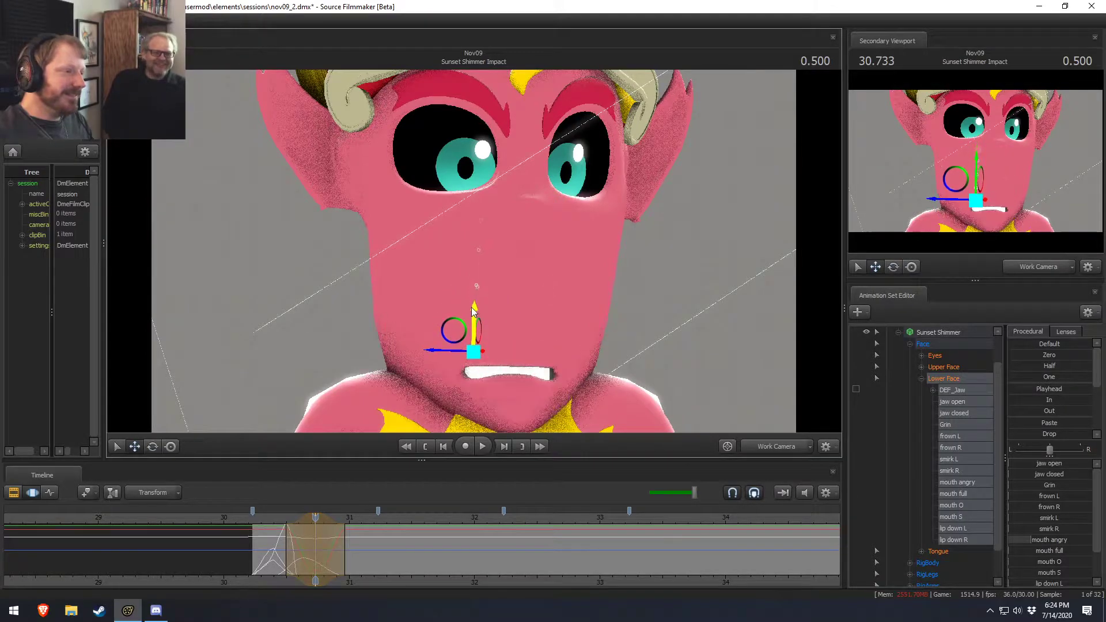
left_click_drag(478, 283, 658, 315)
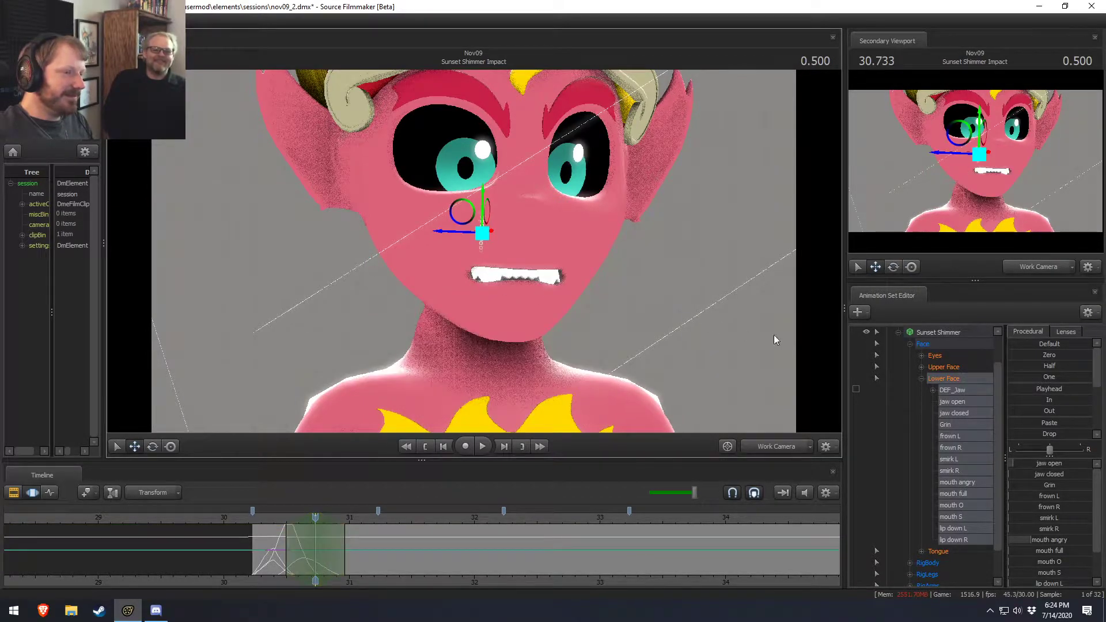
key("ctrl+z")
key("ctrl+y")
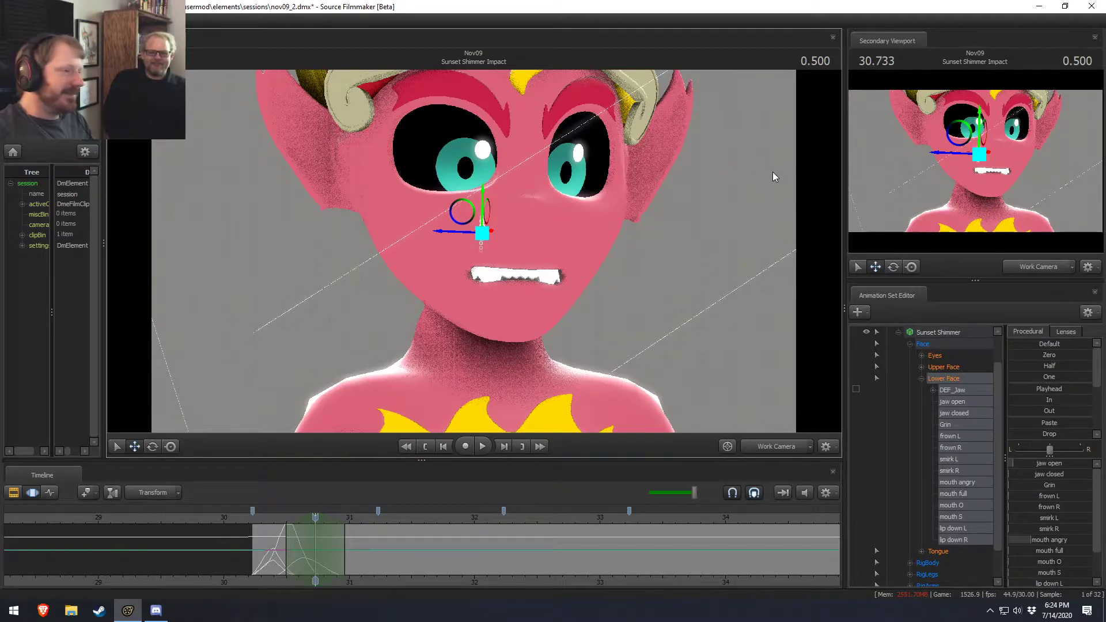
Set a short time selection around 30.833 seconds, raise jaw open, and slightly rotate the DEF_Jaw bone.
left_click_drag(489, 273, 544, 288, "alt")
middle_click_drag(544, 288, 480, 292, "alt")
middle_click_drag(265, 550, 326, 553)
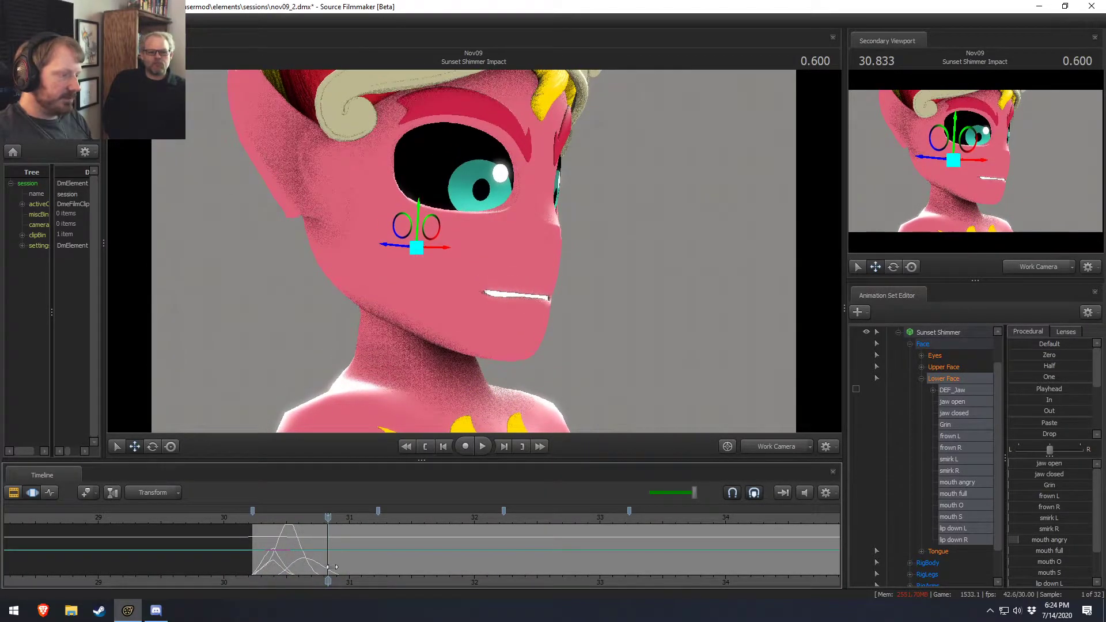
scroll(426, 566, "up", 4)
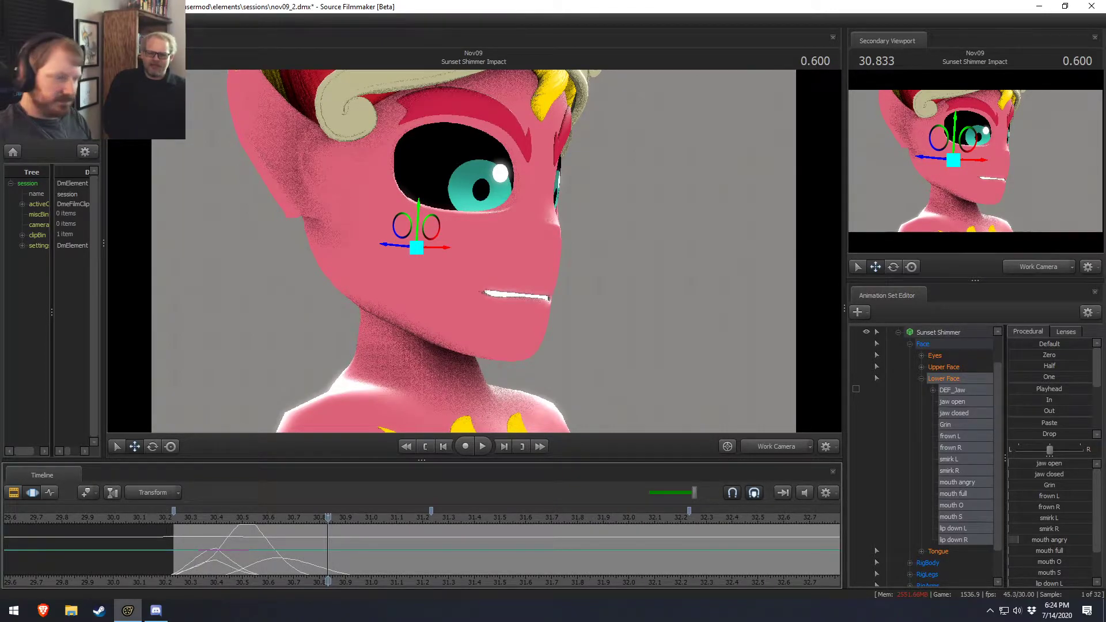
middle_click_drag(412, 576, 450, 582)
left_click_drag(321, 565, 365, 572)
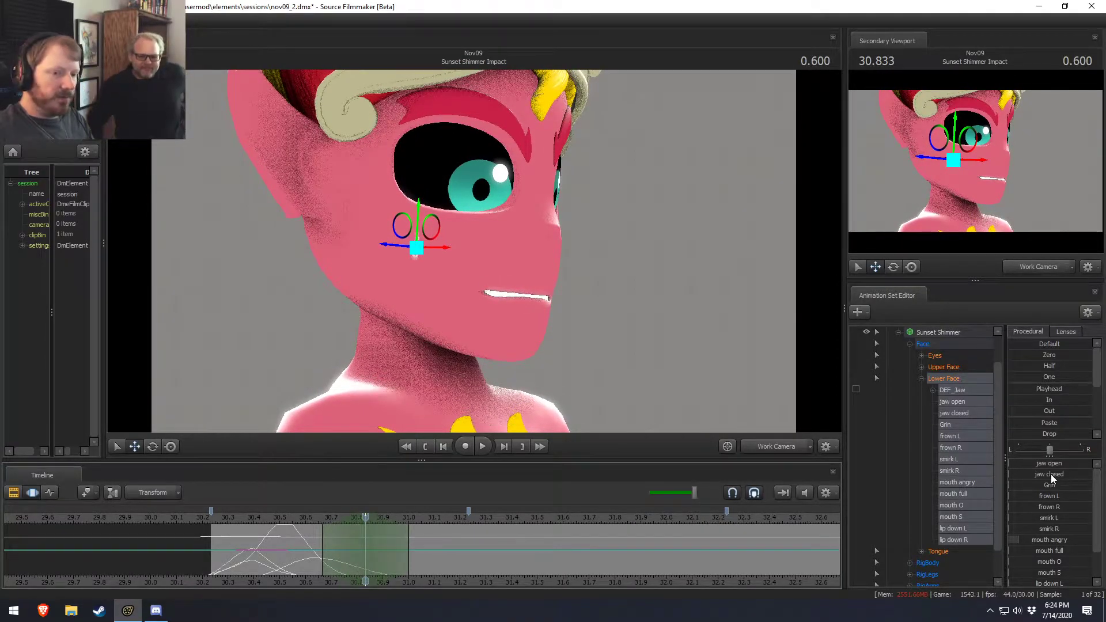
left_click_drag(1047, 464, 1086, 465)
key("e")
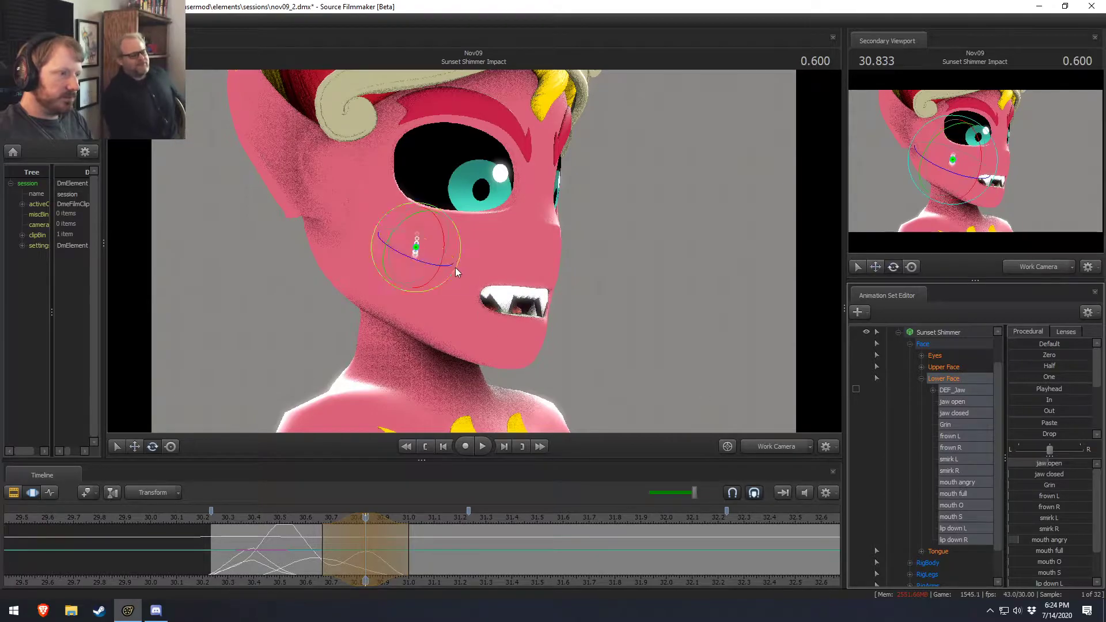
left_click_drag(441, 219, 444, 231)
Move the time selection to 30.966 seconds for the next mouth pose.
left_click_drag(291, 558, 398, 571)
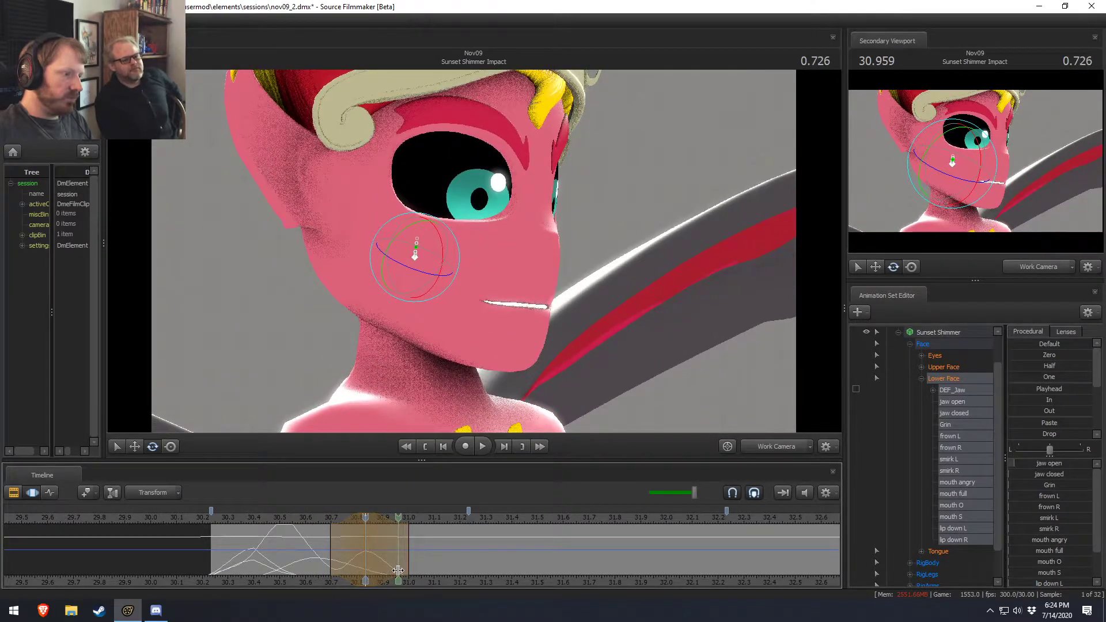
left_click(398, 570)
scroll(398, 570, "up", 5)
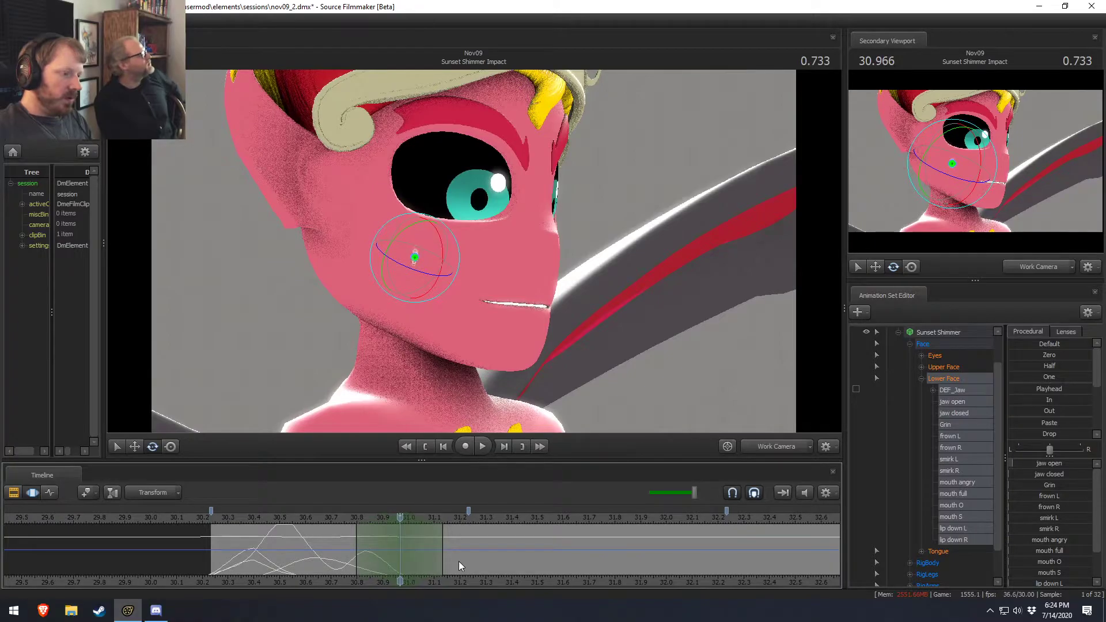
mouse_move(681, 374)
left_mouse_down("alt")
mouse_move(610, 374)
mouse_move(680, 375)
left_mouse_up("alt")
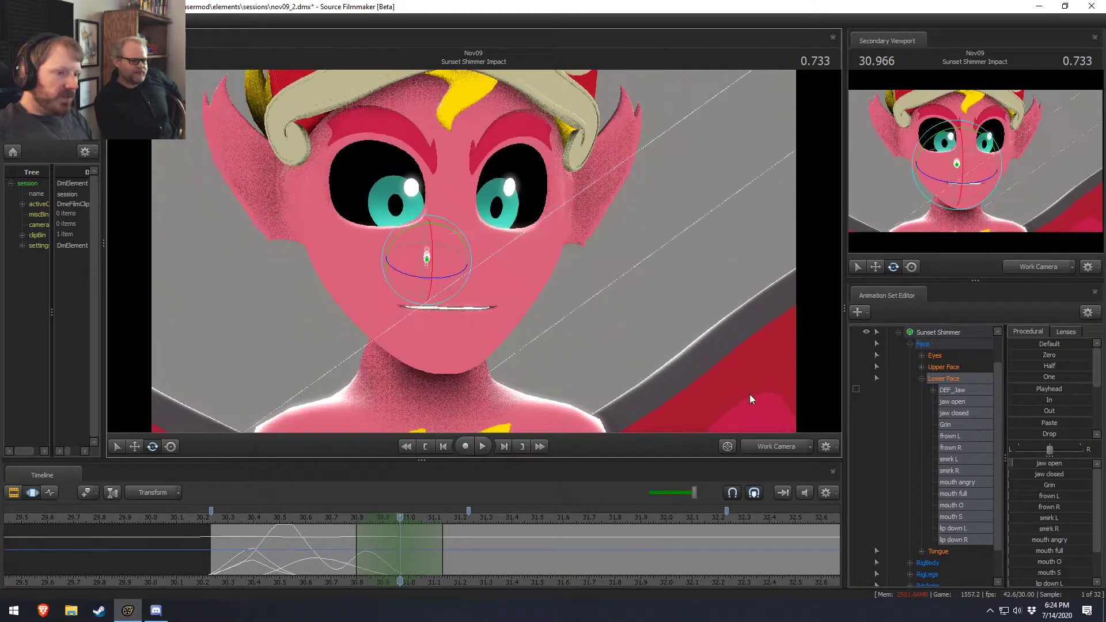
scroll(1059, 562, "down", 3)
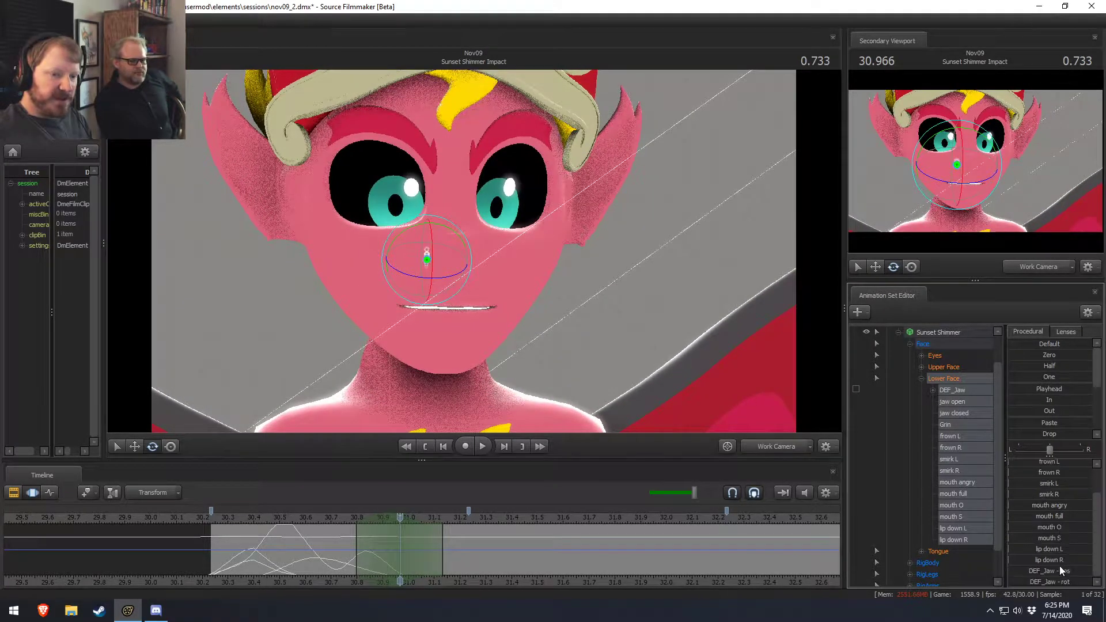
Try raising mouth angry at 30.966 seconds, and undo the attempts.
left_click_drag(1058, 541, 1042, 507)
key("ctrl+z")
key("ctrl+z")
key("ctrl+z")
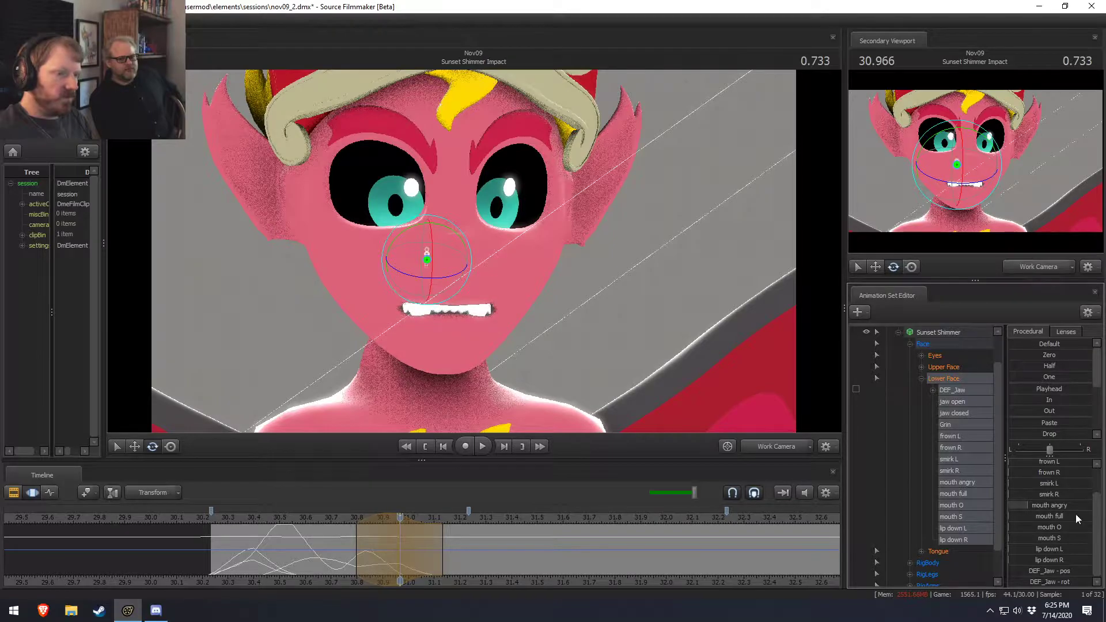
key("ctrl+z")
Raise lip down L, lip down R and jaw closed slightly, and lower jaw open to zero at 30.966 seconds.
left_click_drag(1058, 550, 1028, 572)
key("ctrl+z")
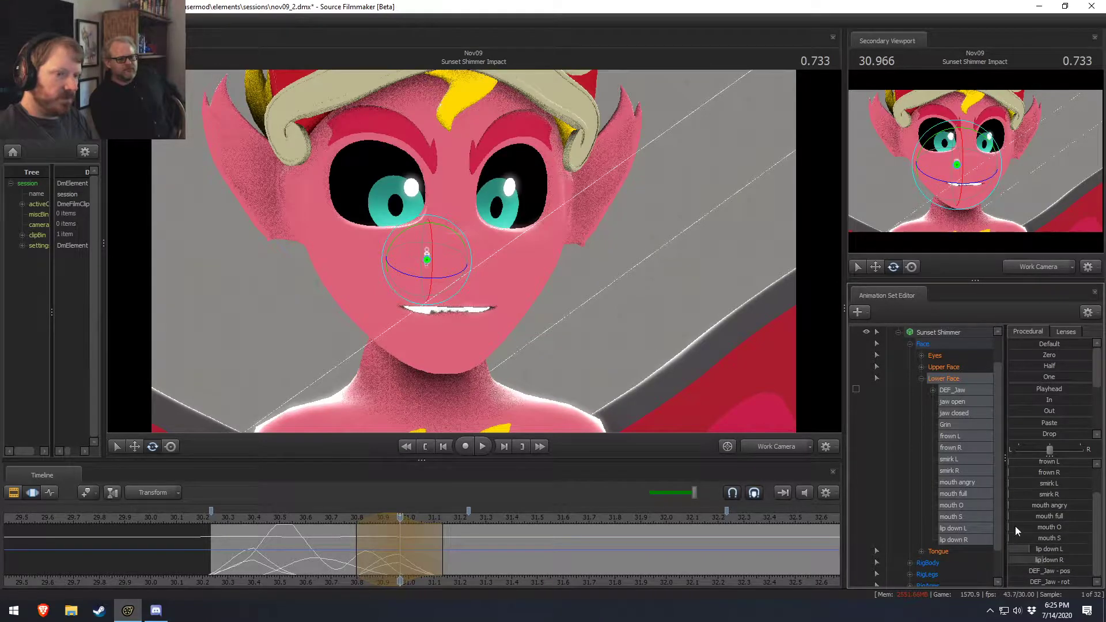
scroll(1049, 488, "up", 1)
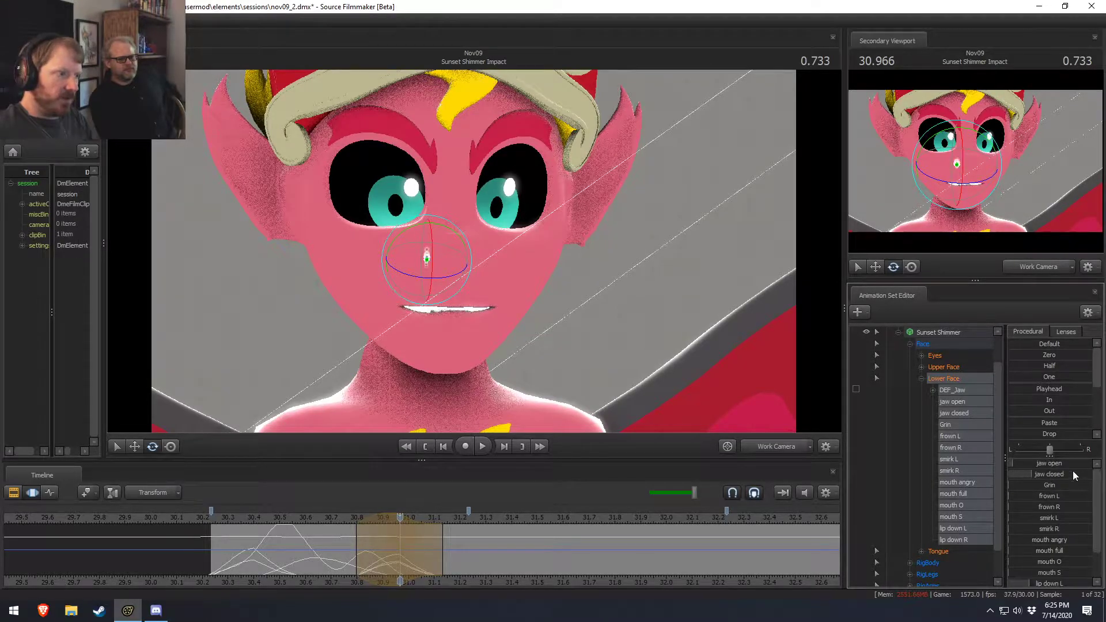
left_click_drag(1061, 463, 1058, 463)
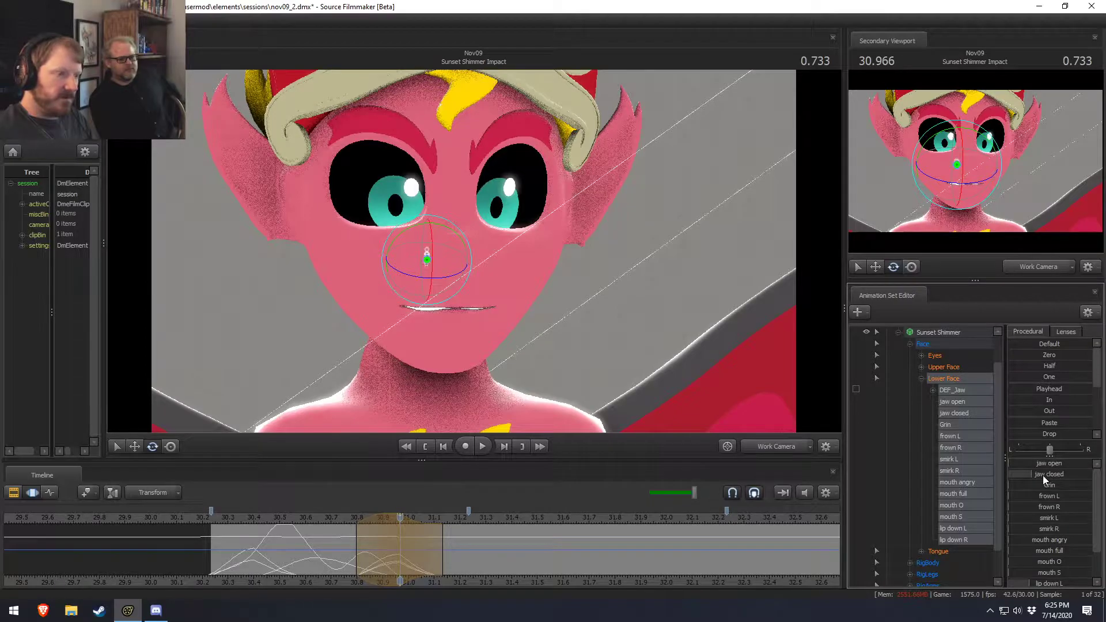
At 30.966 seconds, raise mouth S, frown L and frown R, and return mouth angry to zero after trying it.
scroll(1056, 570, "down", 1)
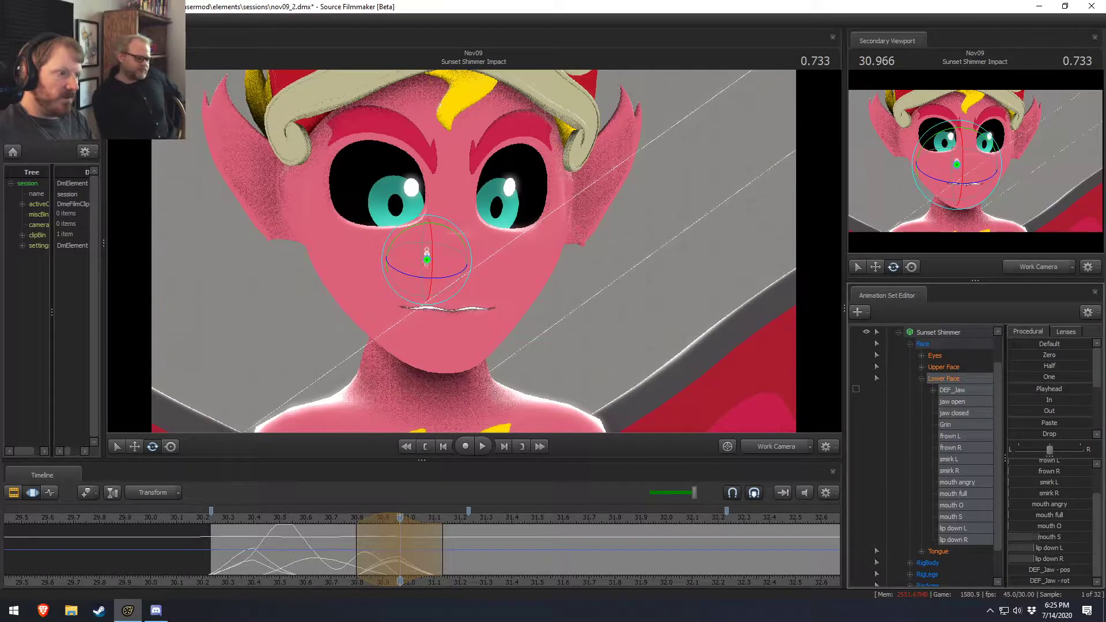
left_click_drag(1049, 504, 1054, 504)
mouse_move(455, 259)
left_mouse_down("alt")
mouse_move(545, 268)
mouse_move(450, 251)
mouse_move(453, 261)
left_mouse_up("alt")
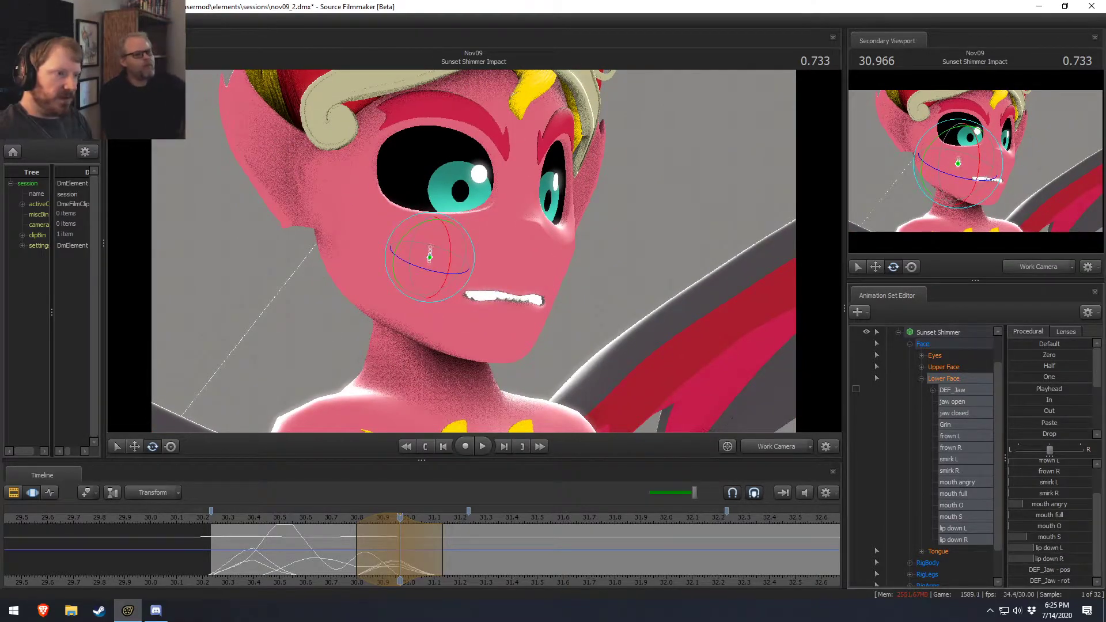
left_click_drag(1018, 504, 1011, 504)
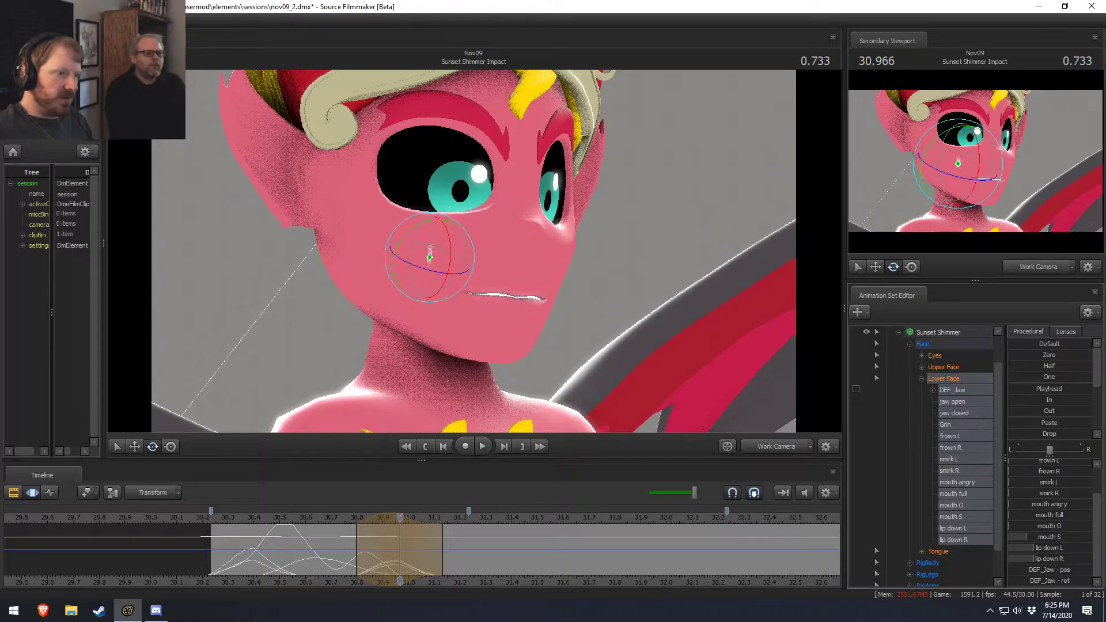
scroll(1035, 546, "up", 1)
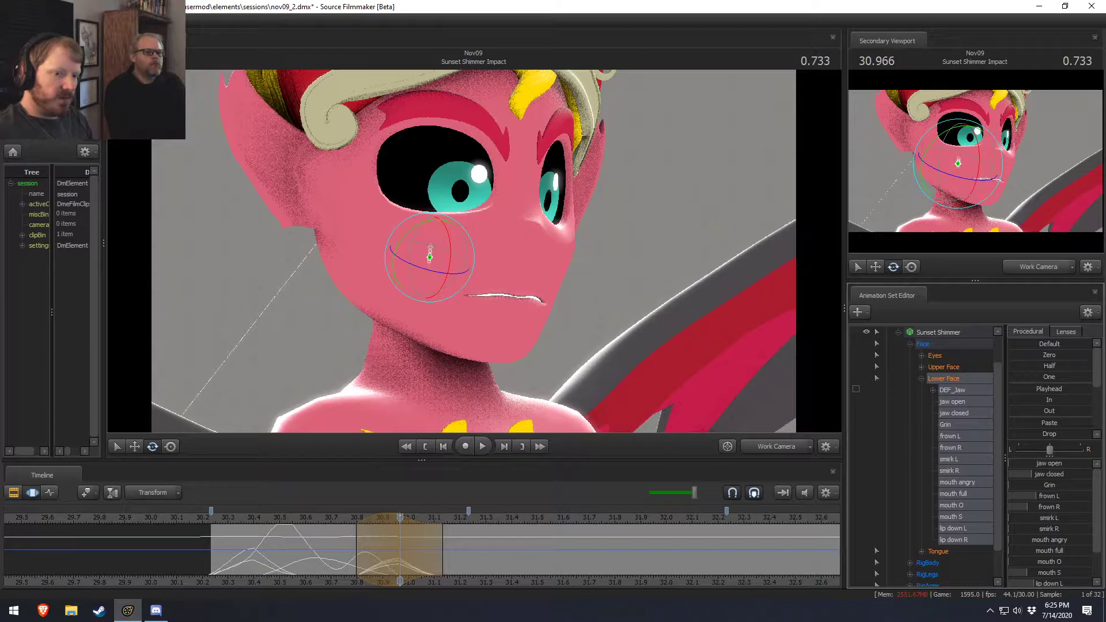
left_click_drag(355, 545, 400, 533)
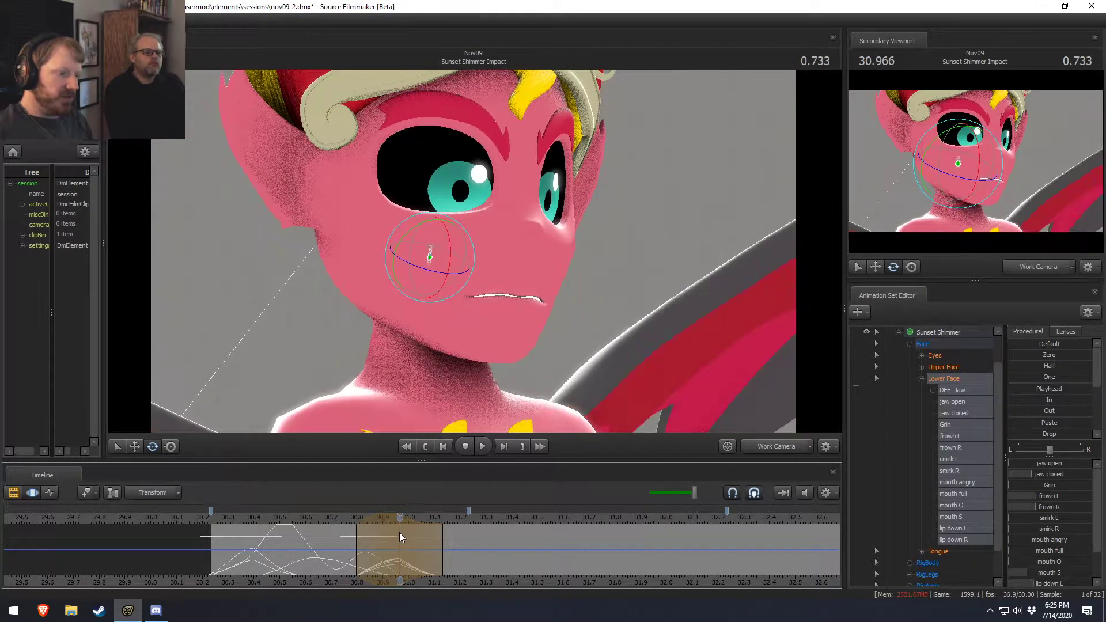
Try raising Grin together with mouth angry at 30.966 seconds, and undo both changes.
left_click_drag(1053, 486, 1070, 541)
left_click_drag(1050, 463, 1062, 487)
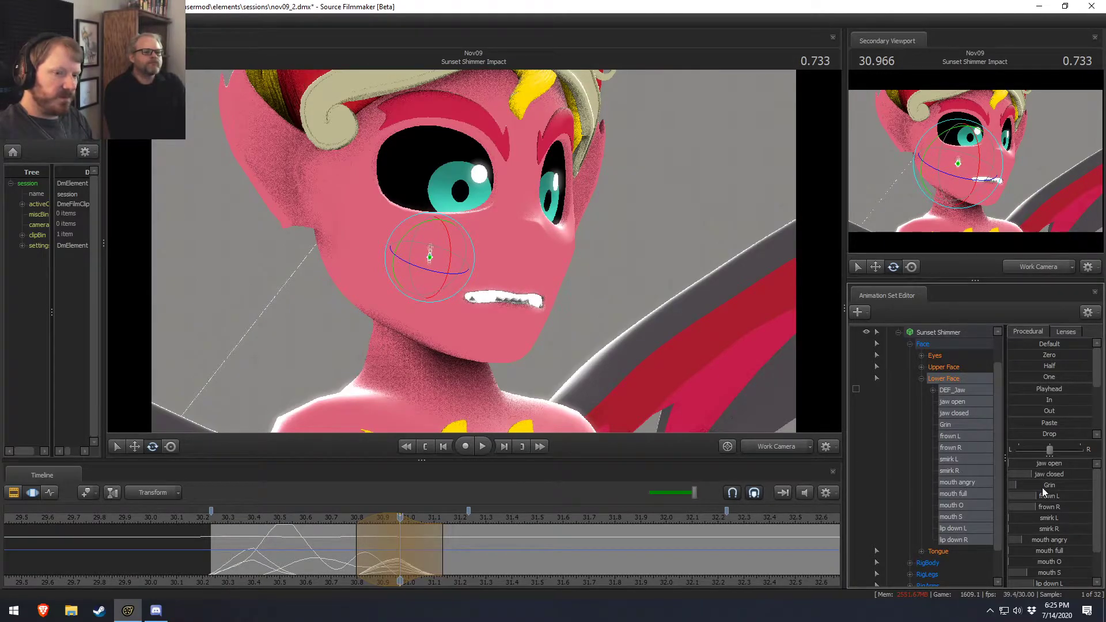
key("ctrl+z")
key("ctrl+z")
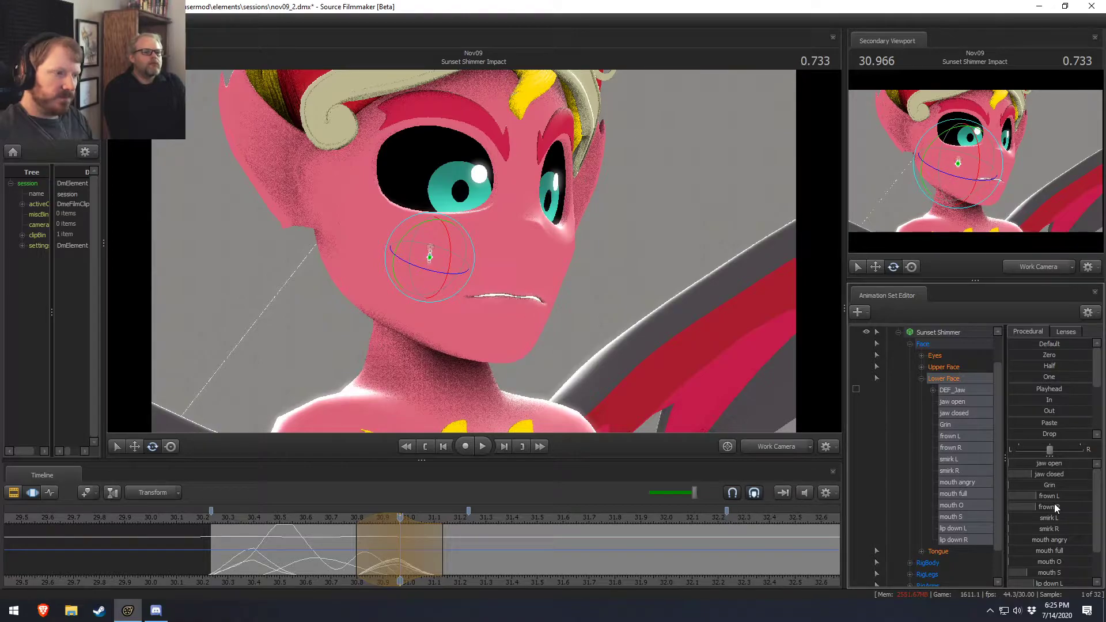
Raise Grin slightly at 30.966 seconds and rotate the DEF_Jaw bone a little.
left_click_drag(1031, 497, 1040, 497)
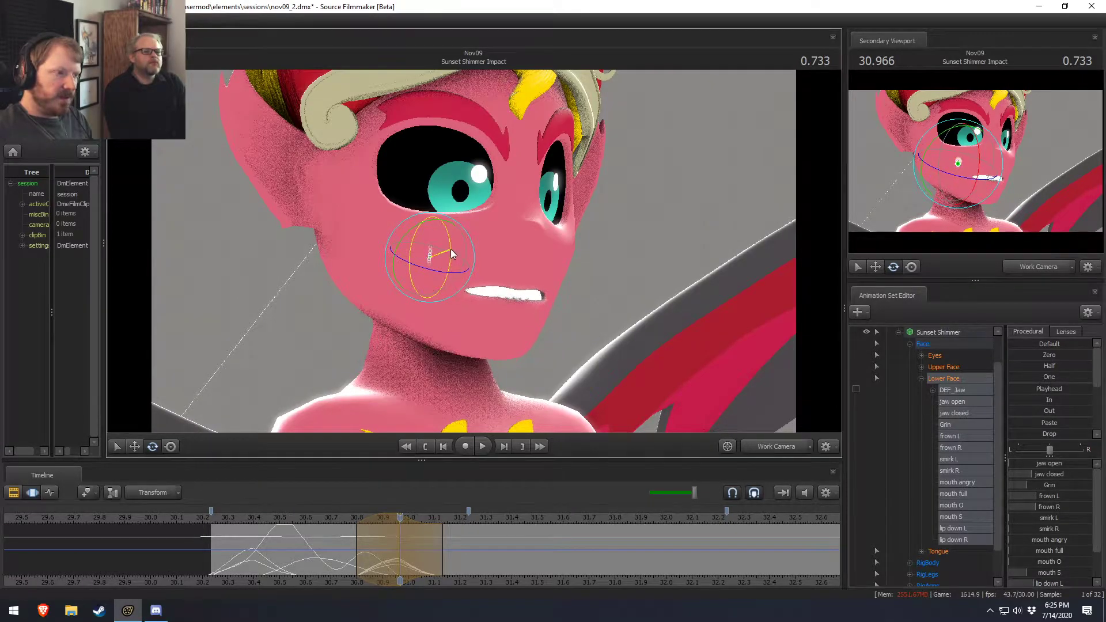
mouse_move(451, 254)
left_mouse_down()
mouse_move(474, 255)
mouse_move(450, 258)
left_mouse_up()
key("w")
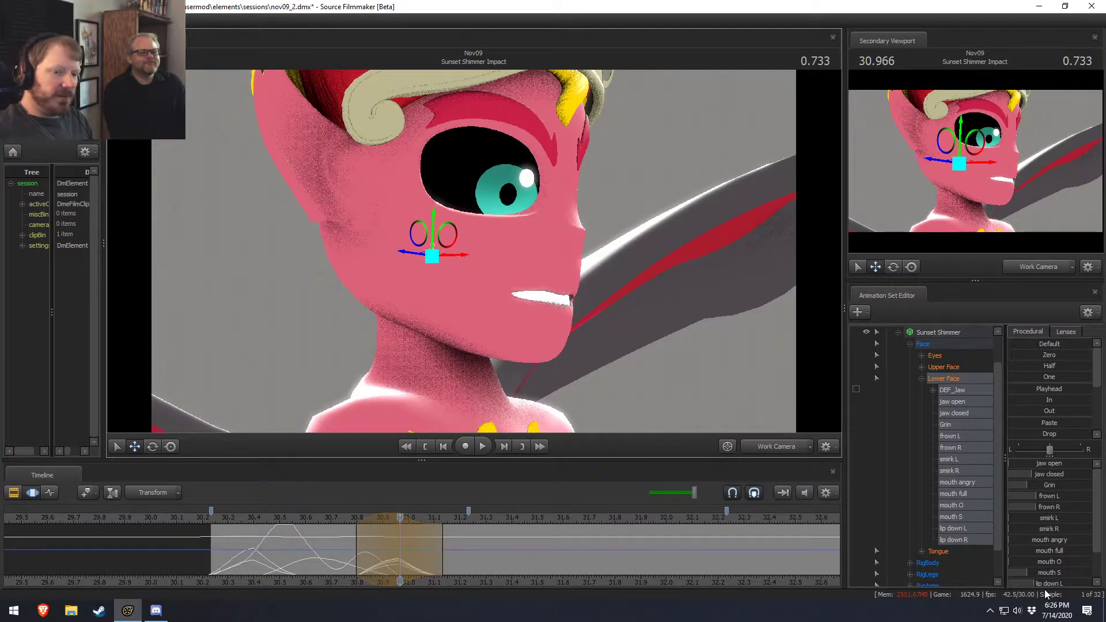
scroll(1066, 546, "down", 2)
Set a time selection around 30.733 seconds and lower jaw open to bring the teeth closer together.
left_click_drag(402, 563, 340, 565)
scroll(341, 565, "up", 4, "shift")
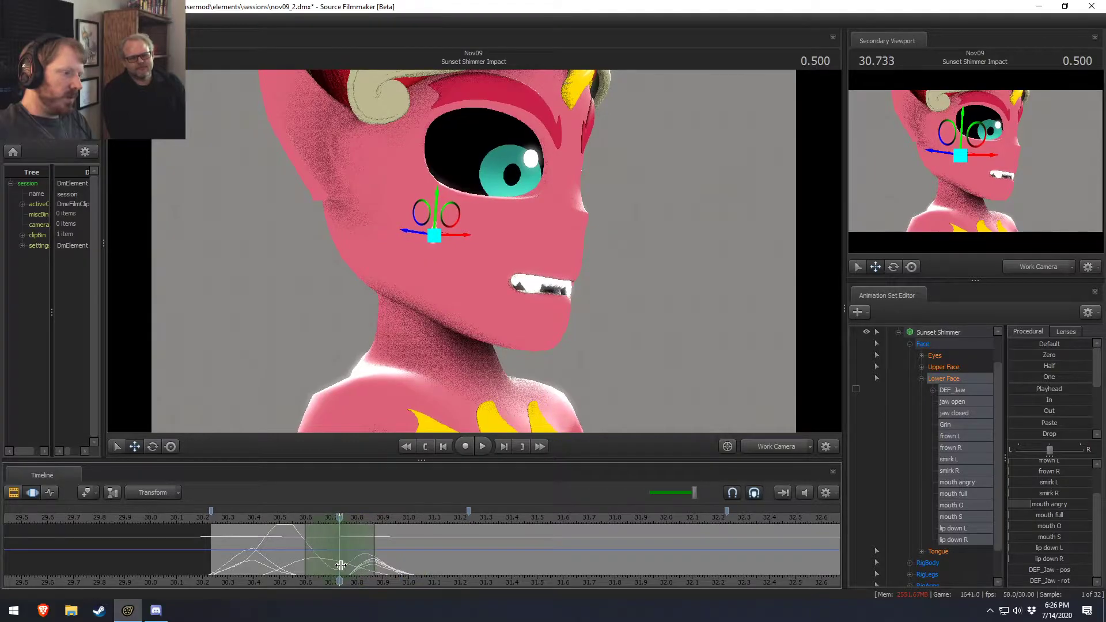
key("e")
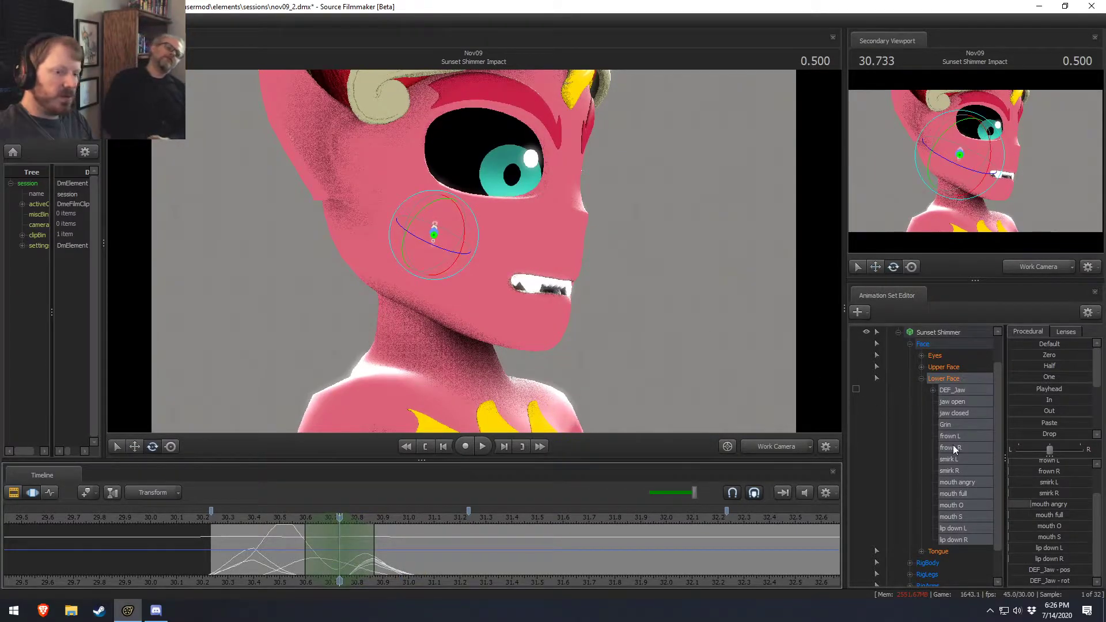
scroll(1057, 476, "up", 3)
left_click_drag(1061, 463, 1054, 463)
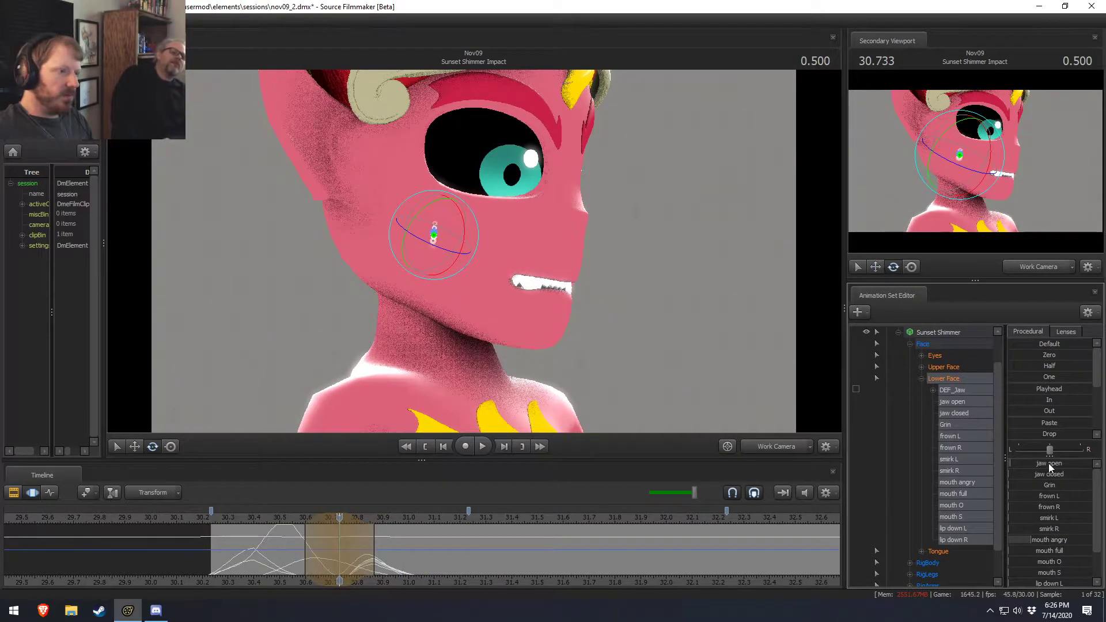
Set the time selection around 31.000 seconds, raise mouth S, and slightly move the DEF_Jaw bone.
left_click_drag(288, 536, 455, 549)
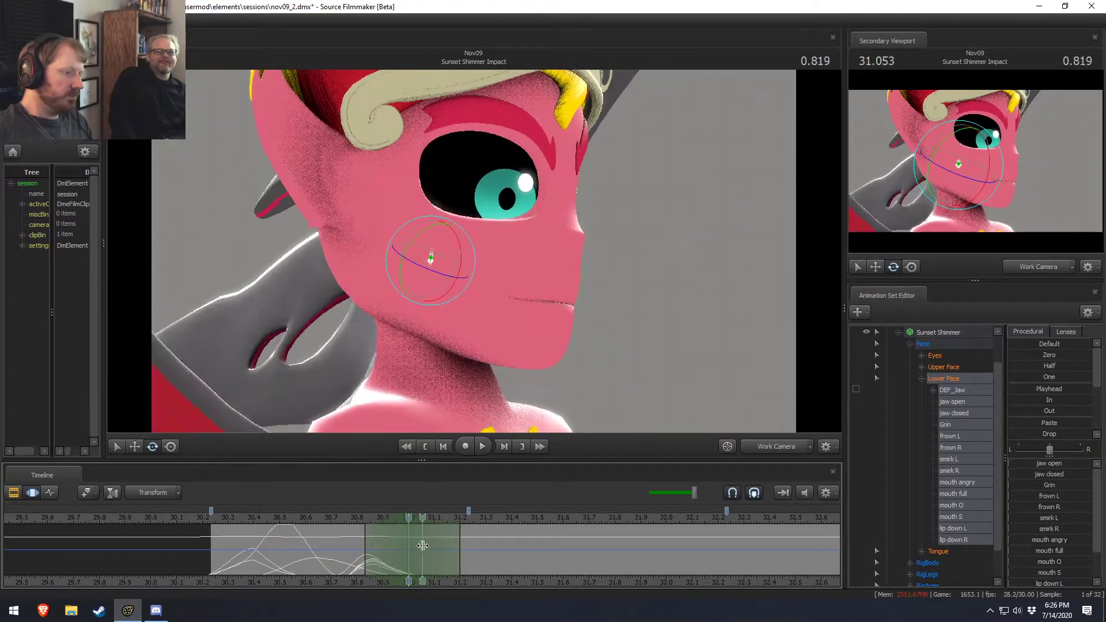
left_click_drag(645, 296, 538, 211, "alt")
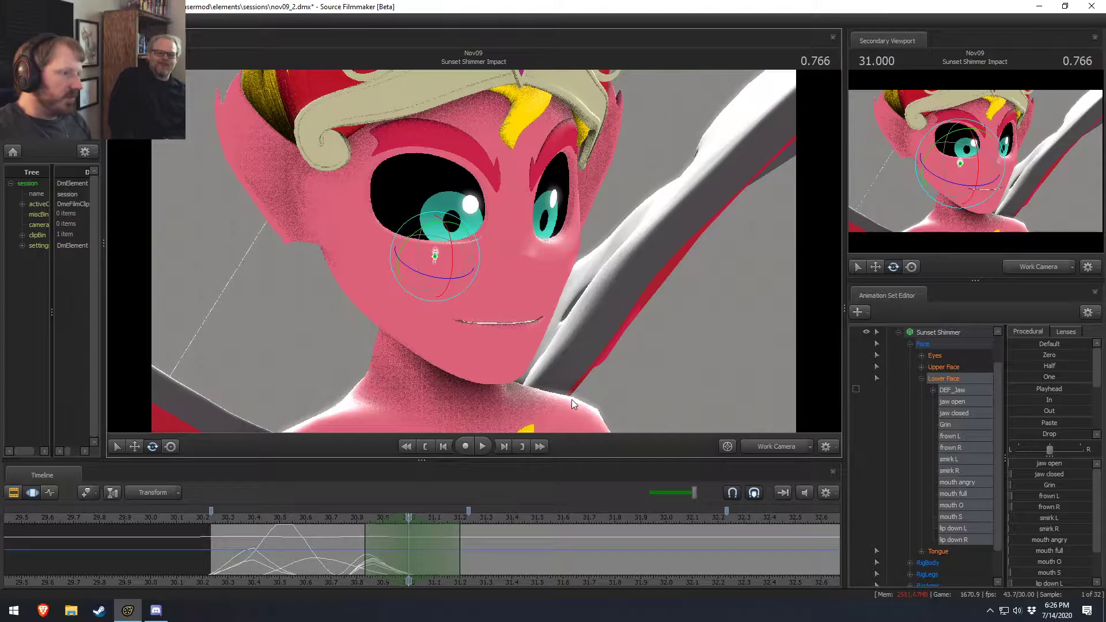
scroll(1059, 560, "down", 3)
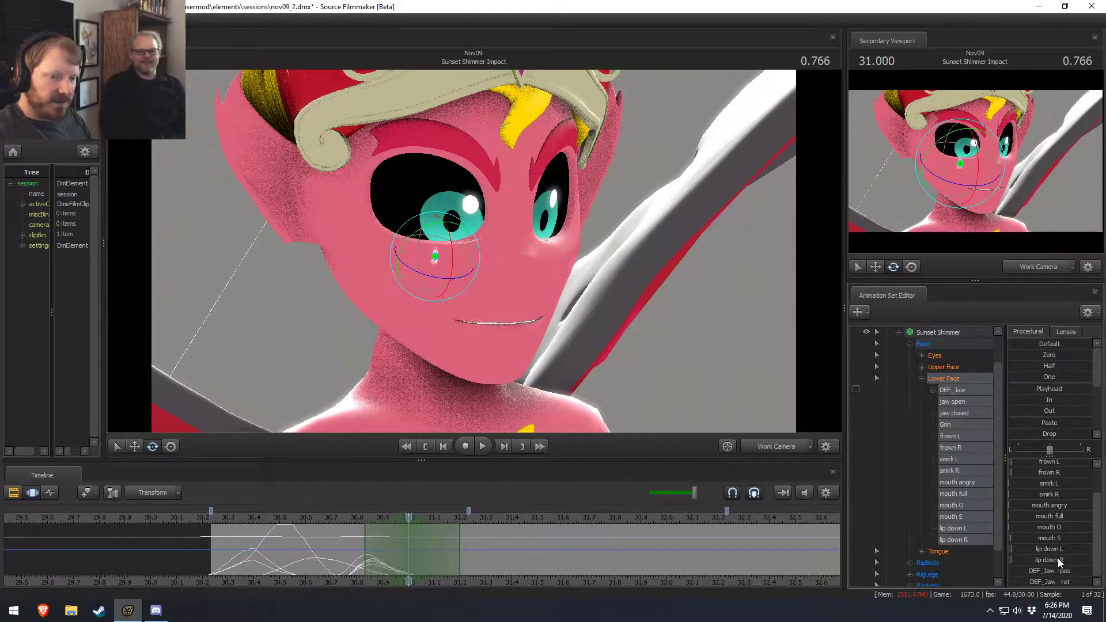
mouse_move(1049, 538)
left_mouse_down()
mouse_move(1092, 537)
mouse_move(1041, 538)
left_mouse_up()
left_click_drag(452, 269, 474, 252, "alt")
key("w")
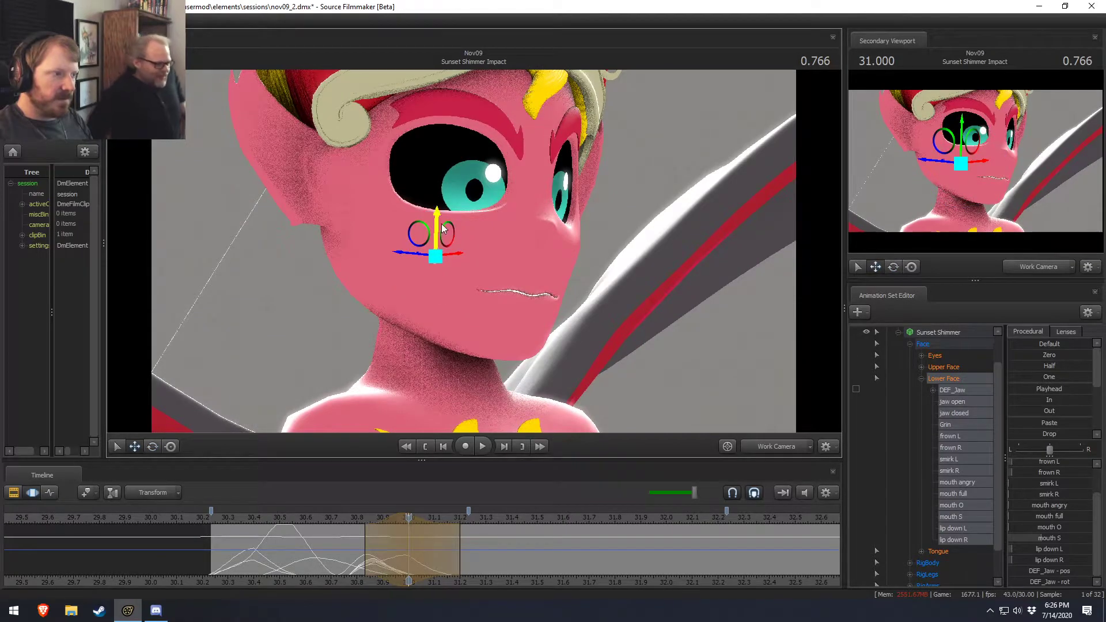
key("shift")
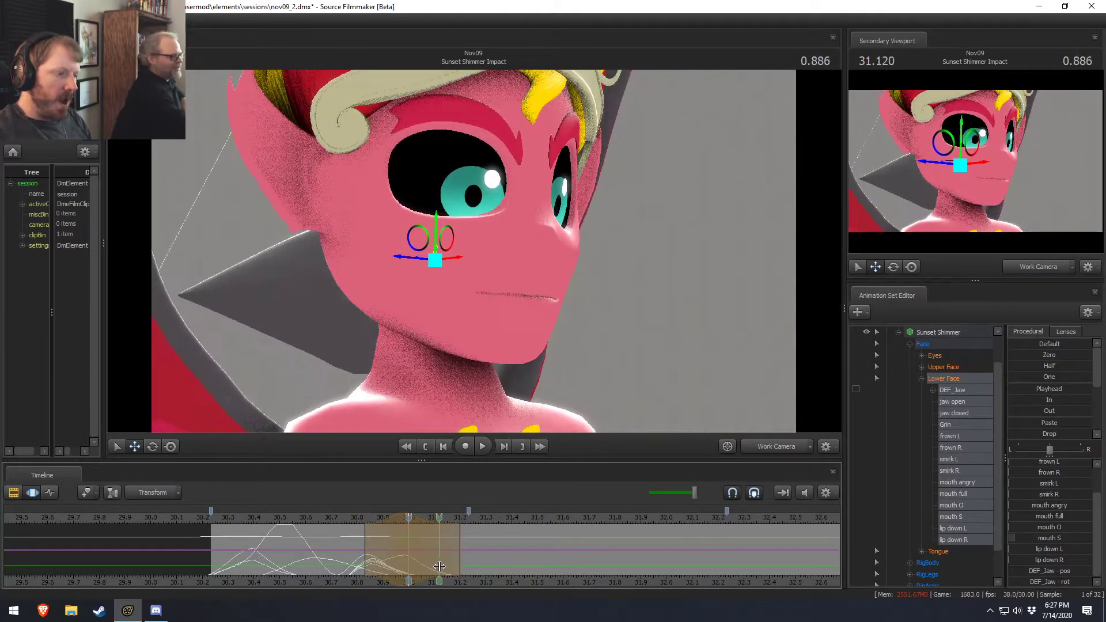
Move the time selection to 31.133 seconds, raise jaw open, and rotate the DEF_Jaw bone to open the mouth wide.
left_click(442, 568)
scroll(1083, 462, "up", 1)
left_click_drag(1056, 464, 1077, 465)
key("e")
left_click_drag(451, 234, 468, 212)
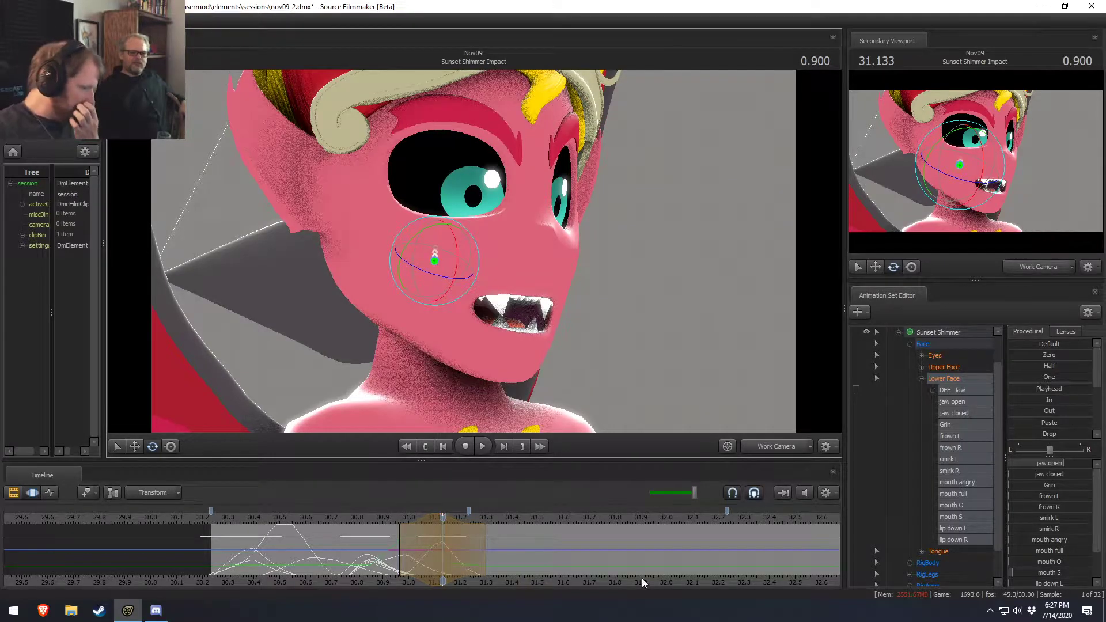
Trim the start of the time selection around 31.133 seconds to about 31.0 seconds.
middle_click_drag(641, 578, 597, 572)
key("shift")
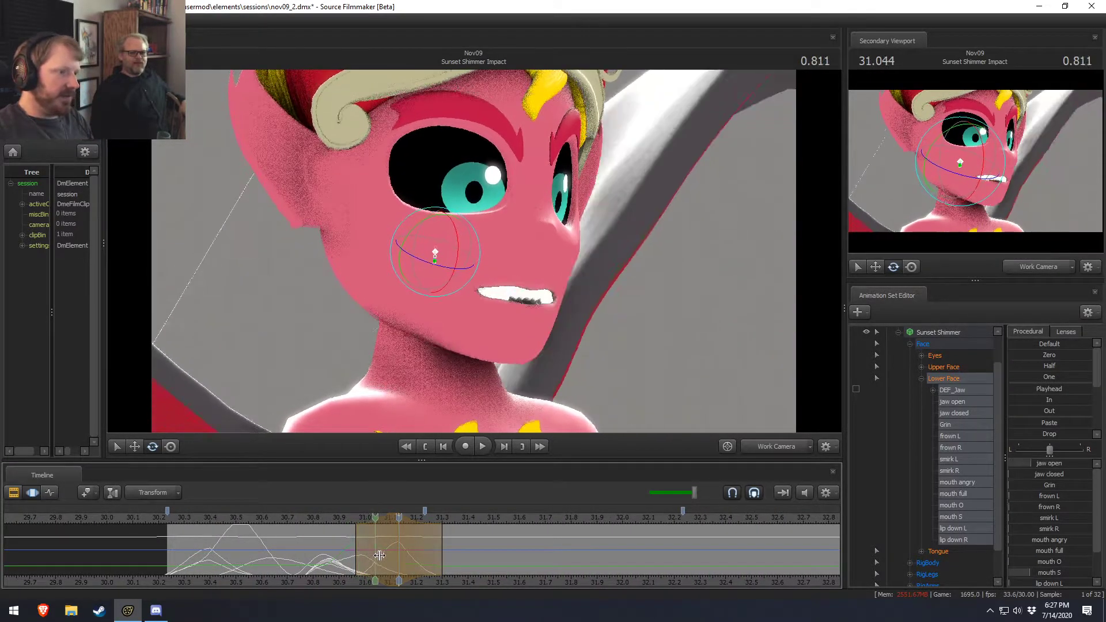
left_click_drag(356, 557, 364, 556)
key("shift")
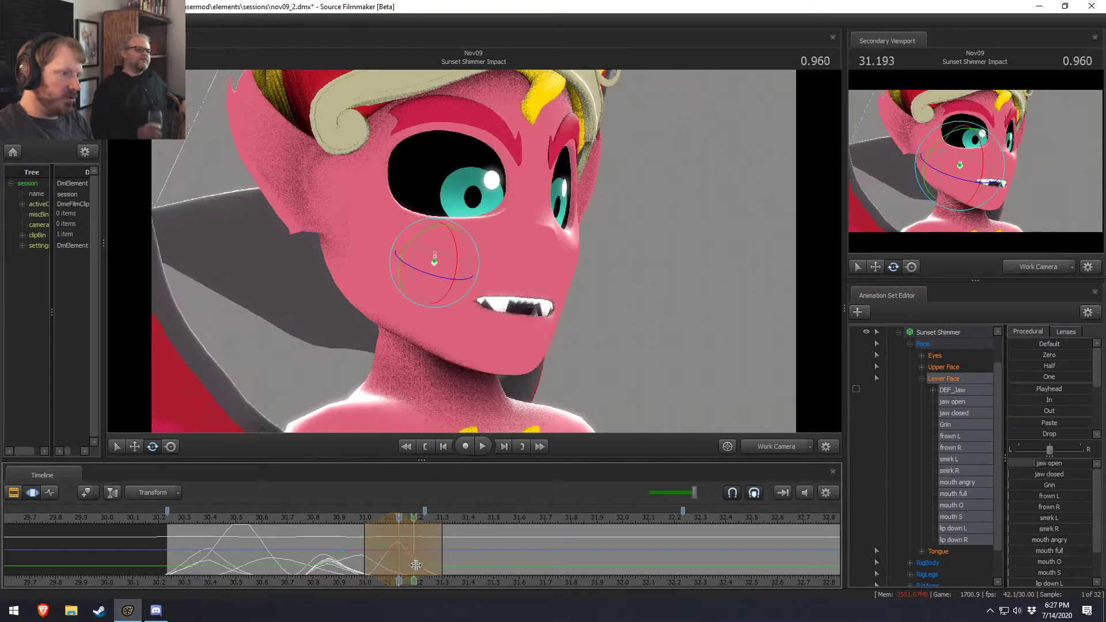
At 31.233 seconds, raise jaw closed, mouth O and Grin slightly, reduce jaw open, and adjust the DEF_Jaw bone's rotation.
left_click(427, 565, "shift")
scroll(427, 565, "up", 4)
scroll(427, 565, "down", 1)
left_click_drag(1046, 475, 1076, 475)
left_click_drag(1053, 560, 1099, 560)
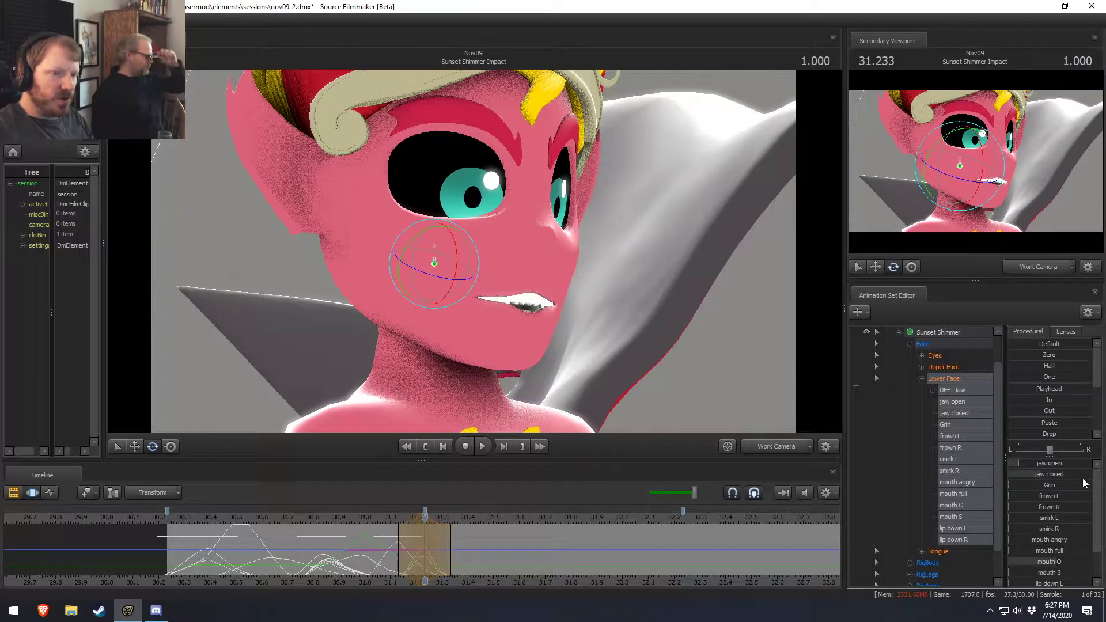
left_click_drag(1067, 464, 1060, 486)
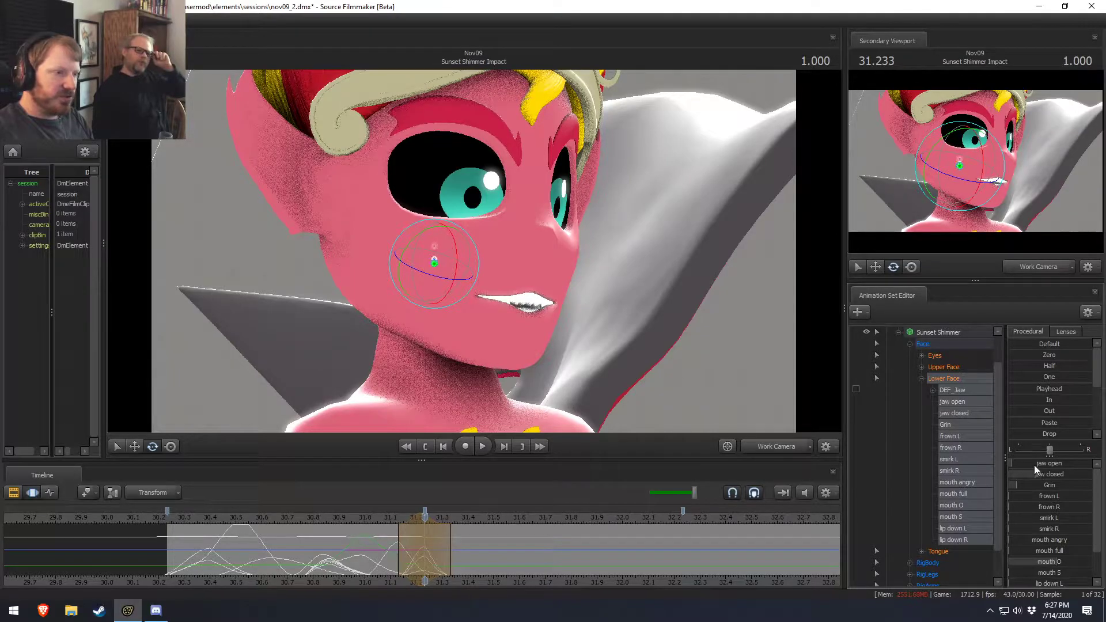
left_click_drag(459, 257, 481, 248)
Return the time selection to 31.133 seconds, rotate the DEF_Jaw bone further, and increase jaw open.
left_click_drag(433, 543, 388, 558, "shift")
left_click(398, 558, "shift")
scroll(398, 558, "up", 4)
left_click_drag(456, 244, 465, 245)
key("w")
left_click_drag(1064, 465, 1081, 464)
key("shift")
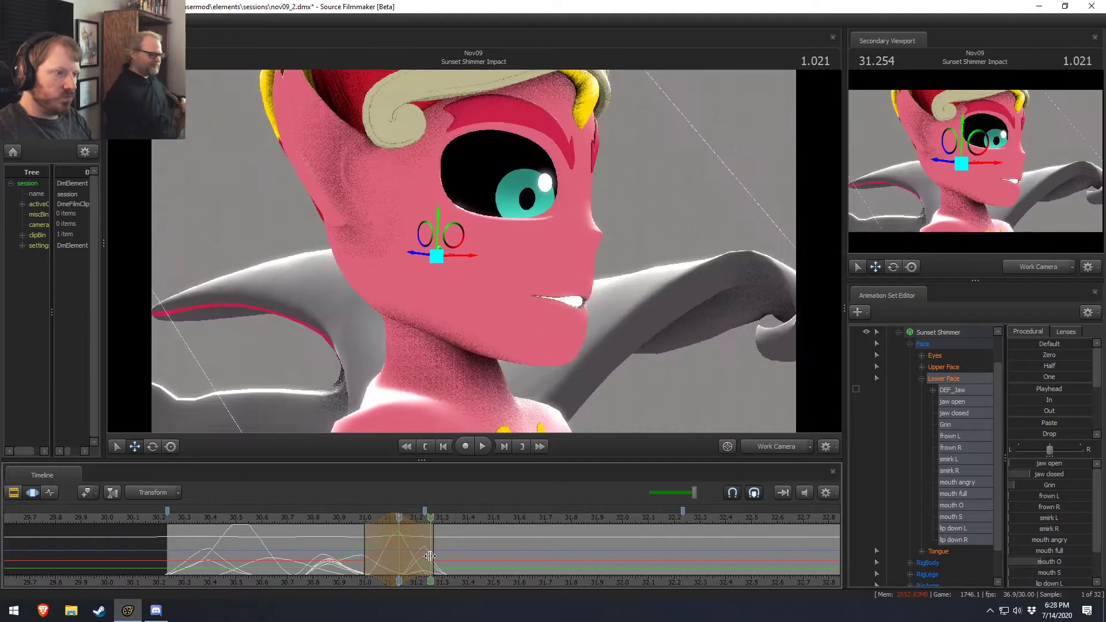
Set the time selection around 31.366 seconds, raise jaw open, and rotate the DEF_Jaw bone downward.
left_click(463, 557, "shift")
scroll(462, 557, "up", 4)
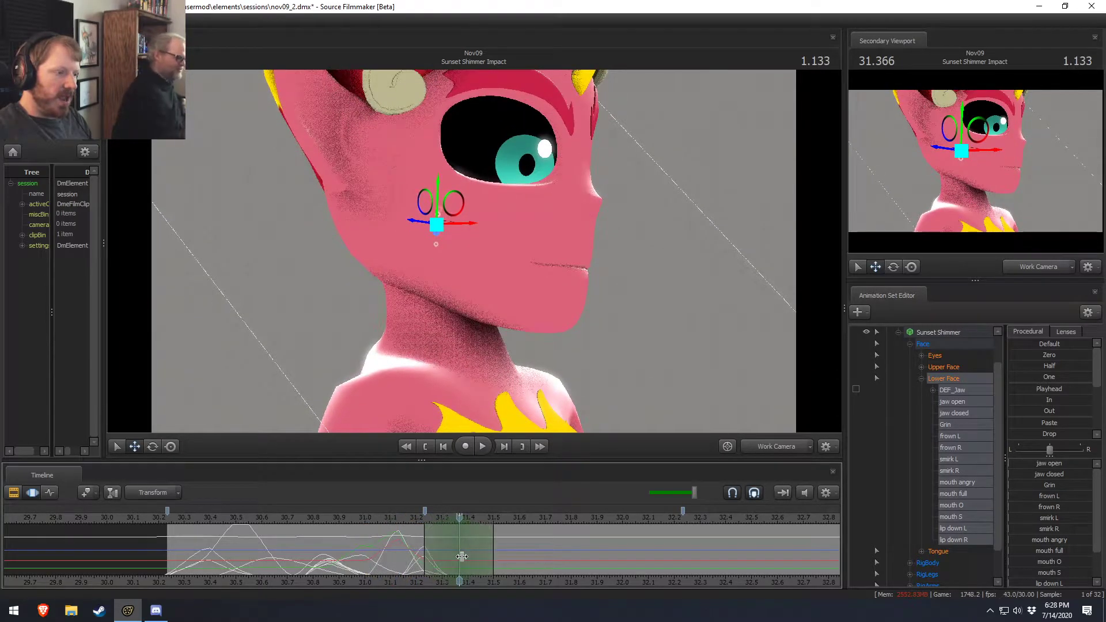
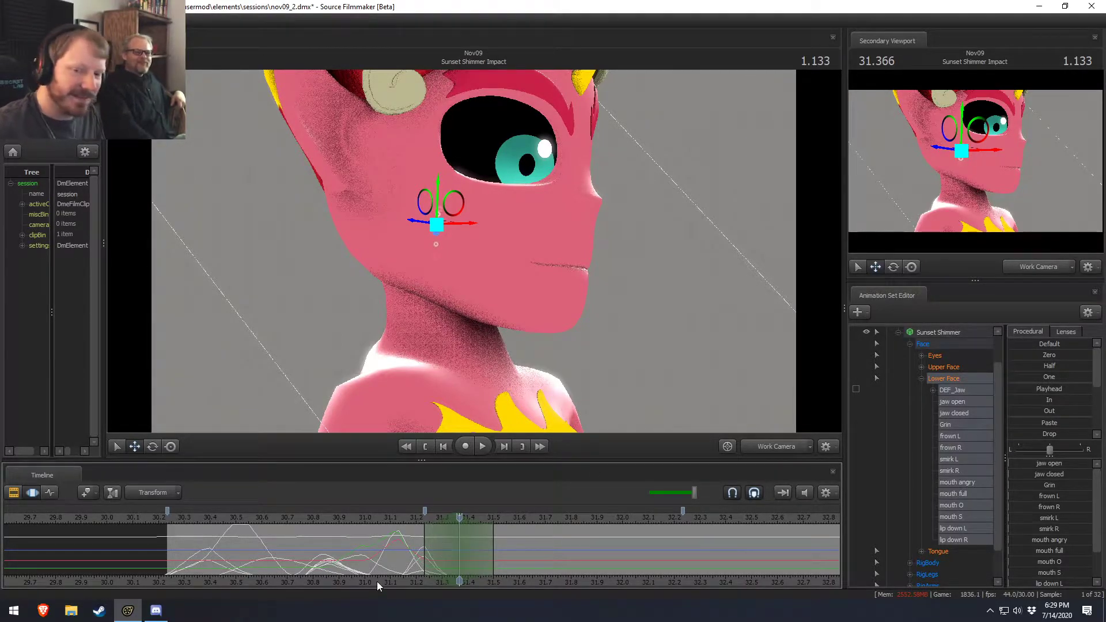
left_click(424, 552)
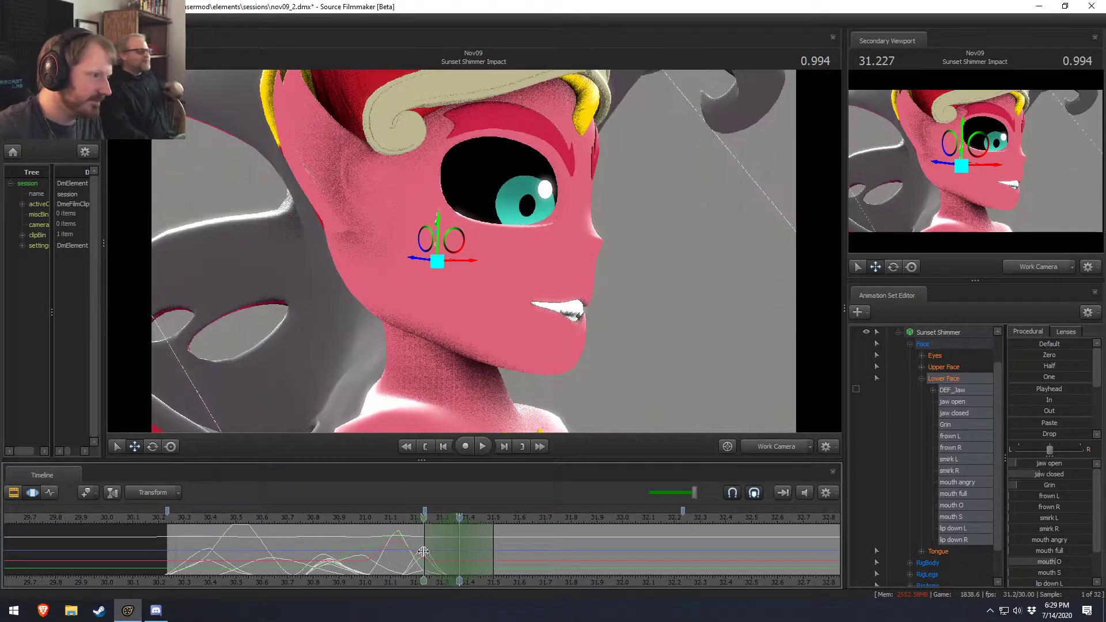
left_click_drag(423, 551, 459, 552)
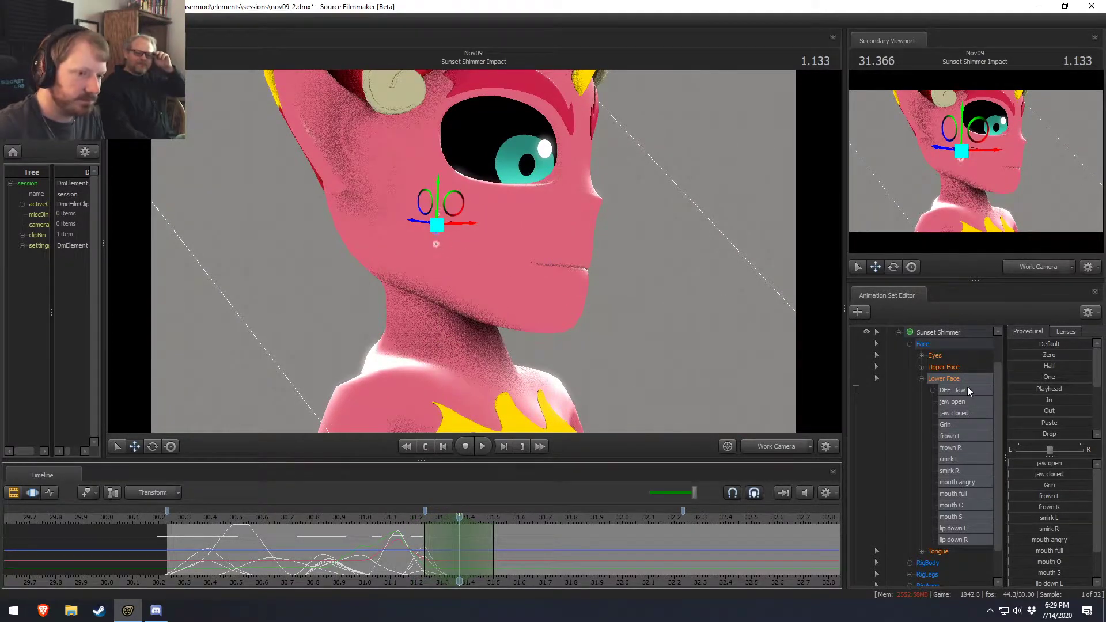
left_click_drag(1044, 464, 1093, 463)
key("e")
left_click_drag(468, 227, 471, 217)
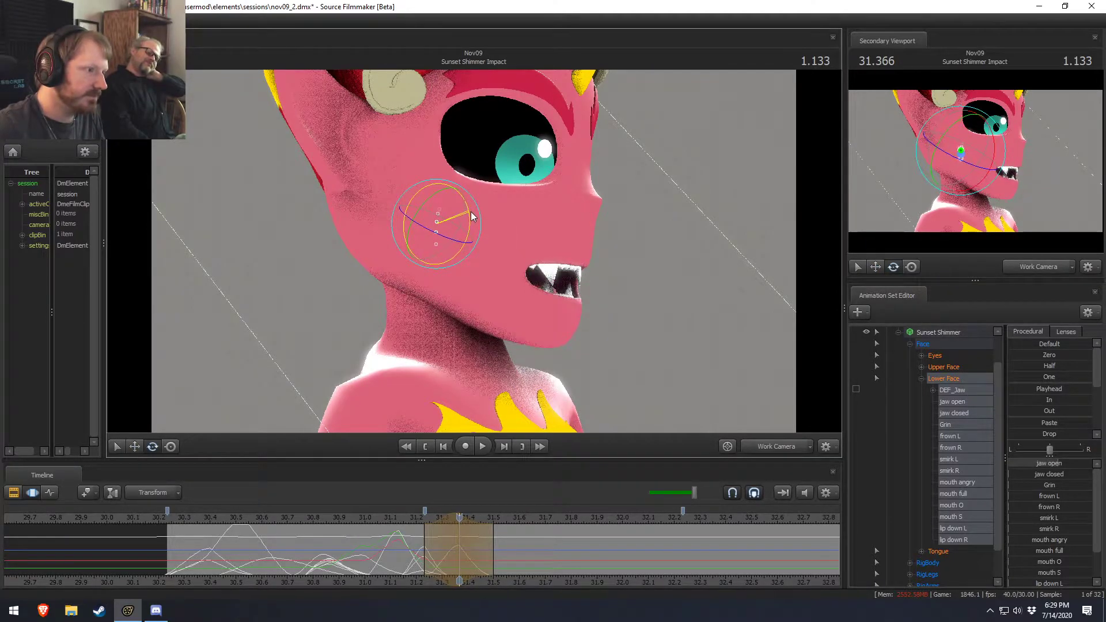
Set the time selection around 31.466 seconds, raise Grin and mouth angry, and rotate the DEF_Jaw bone slightly closed.
left_click_drag(371, 540, 484, 545)
key("Escape")
left_click(485, 543)
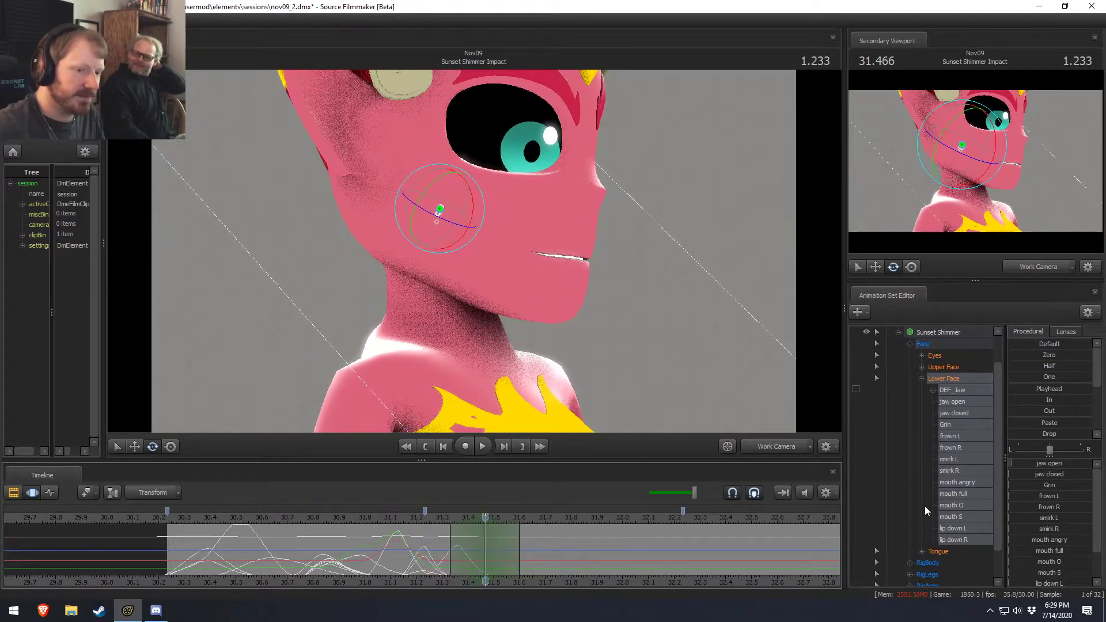
left_click_drag(1045, 486, 1054, 485)
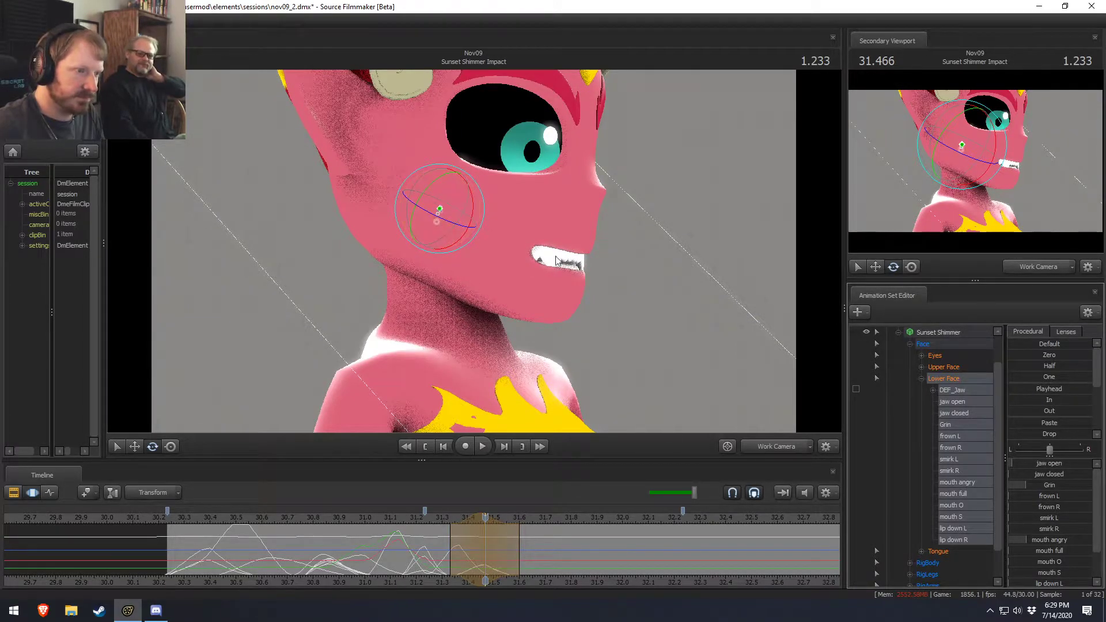
left_click_drag(472, 212, 478, 212)
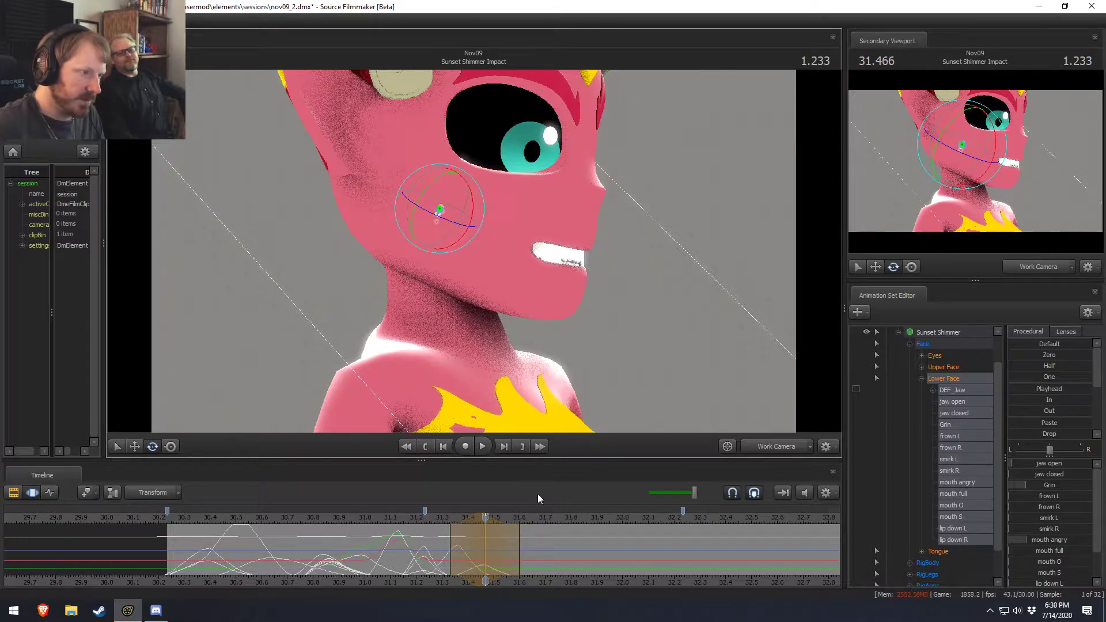
Extend the end of the time selection around 31.466 seconds to about 31.97 seconds.
key("shift")
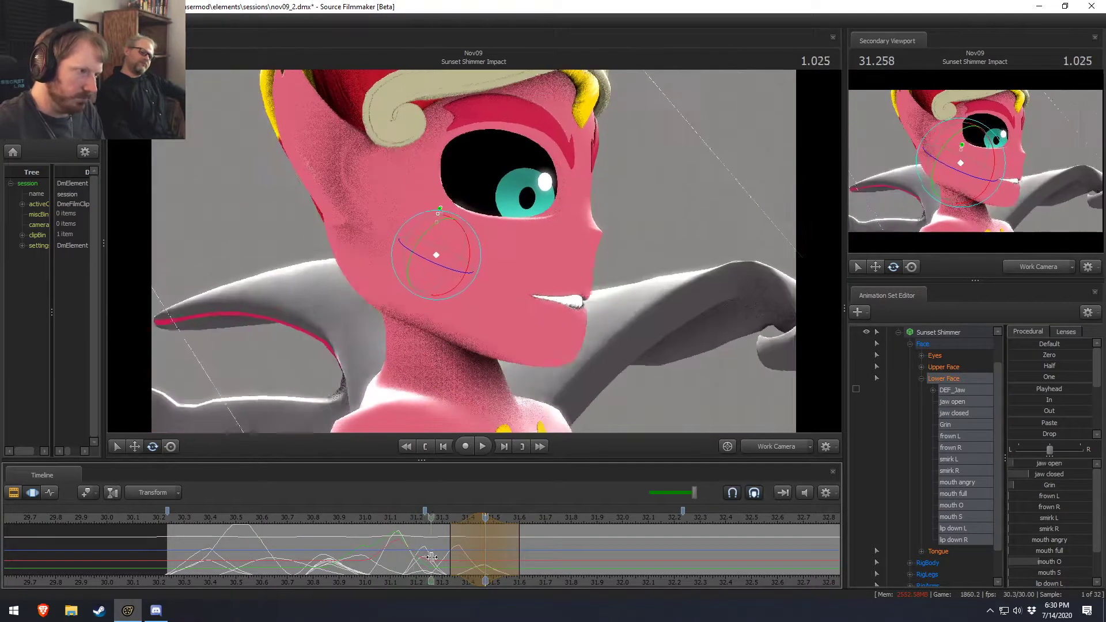
left_click_drag(519, 561, 613, 547)
key("shift")
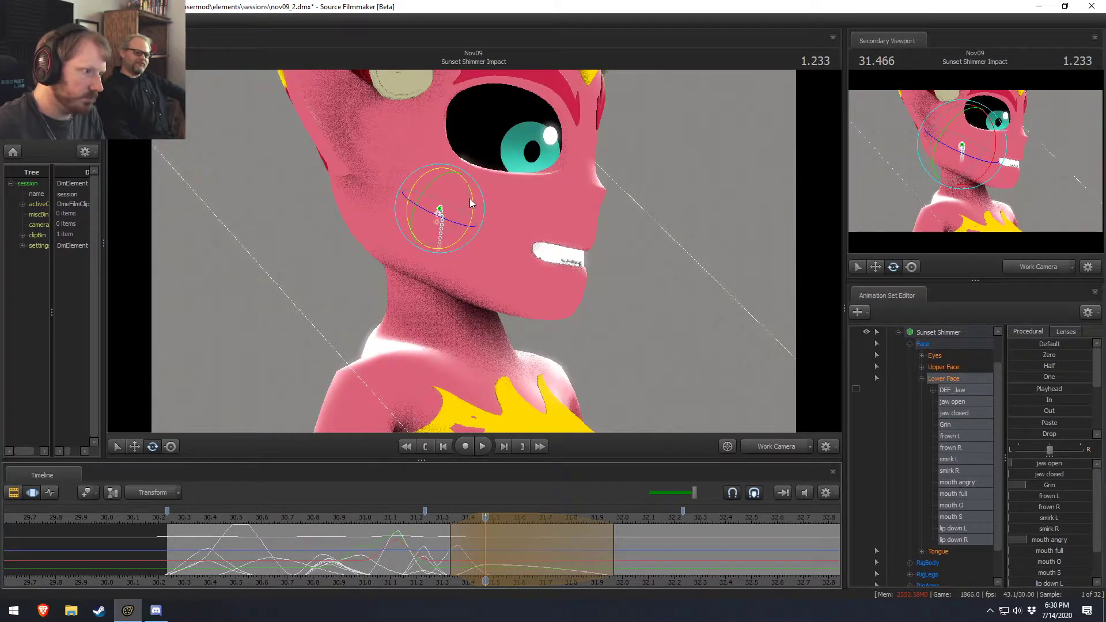
Select both collar controls, rig_collar_R and rig_collar_L, on Sunset Shimmer's shoulders at 31.466 seconds.
middle_click_drag(511, 308, 513, 268, "alt")
left_click_drag(513, 268, 472, 306, "alt")
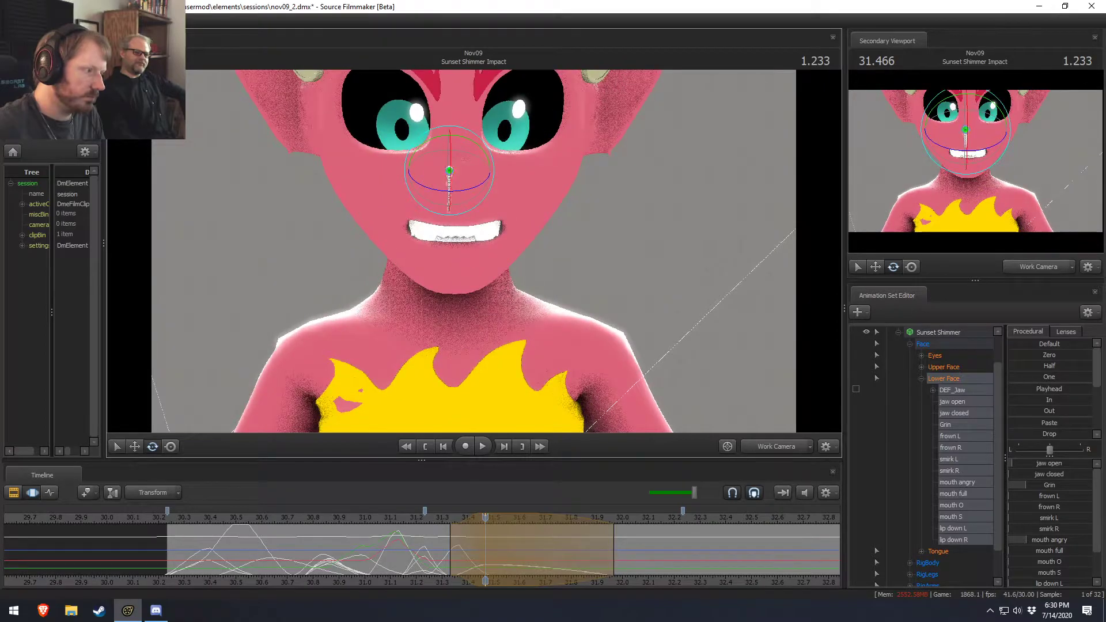
middle_click_drag(472, 307, 485, 247, "alt")
left_click_drag(485, 246, 547, 242, "alt")
left_click(535, 263)
left_click_drag(655, 238, 622, 238, "alt")
left_click_drag(475, 259, 554, 281, "alt")
left_click(573, 265)
left_click_drag(607, 234, 514, 294)
right_click(585, 251)
left_click(694, 290)
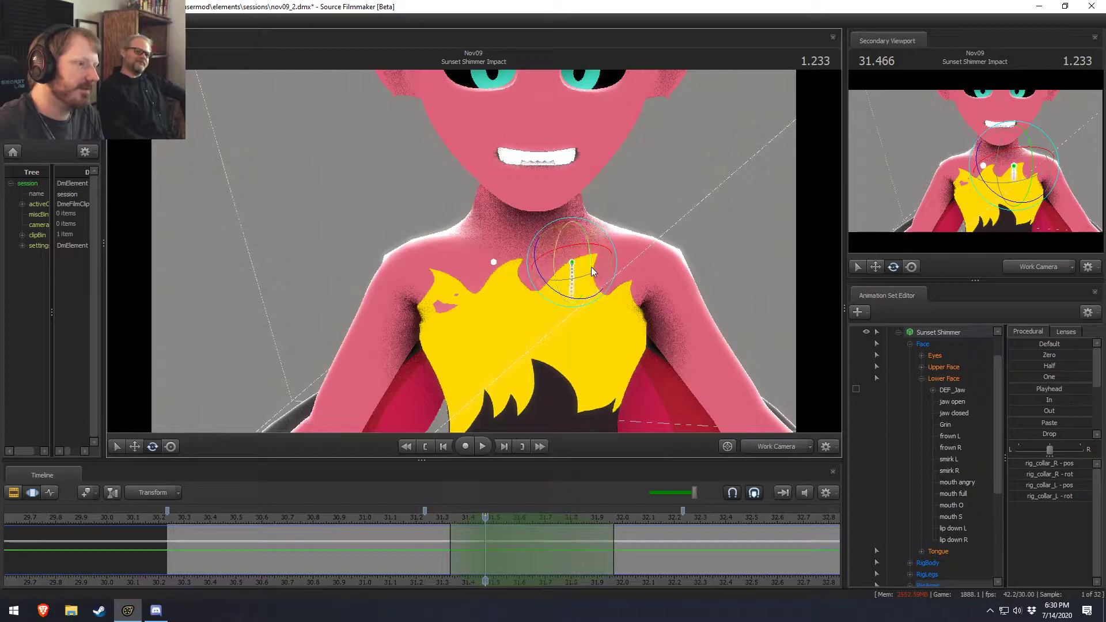
Try to rotate Sunset Shimmer's shoulder collar controls at 31.466 seconds, undoing each attempt.
left_click_drag(573, 246, 324, 64)
key("ctrl+z")
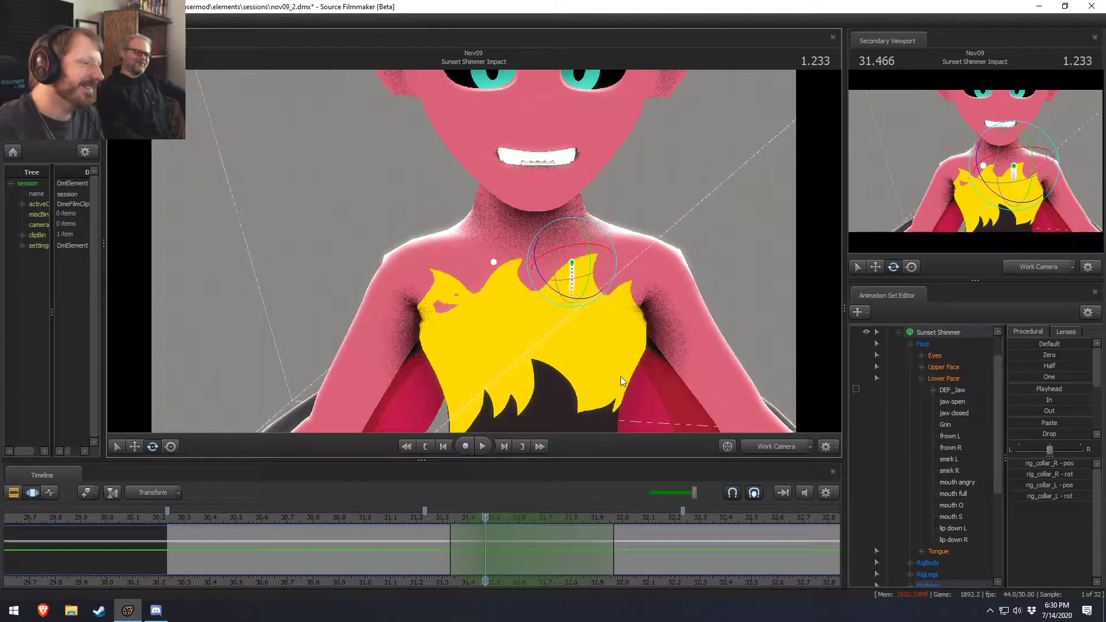
left_click(443, 309)
left_click_drag(402, 340, 289, 261)
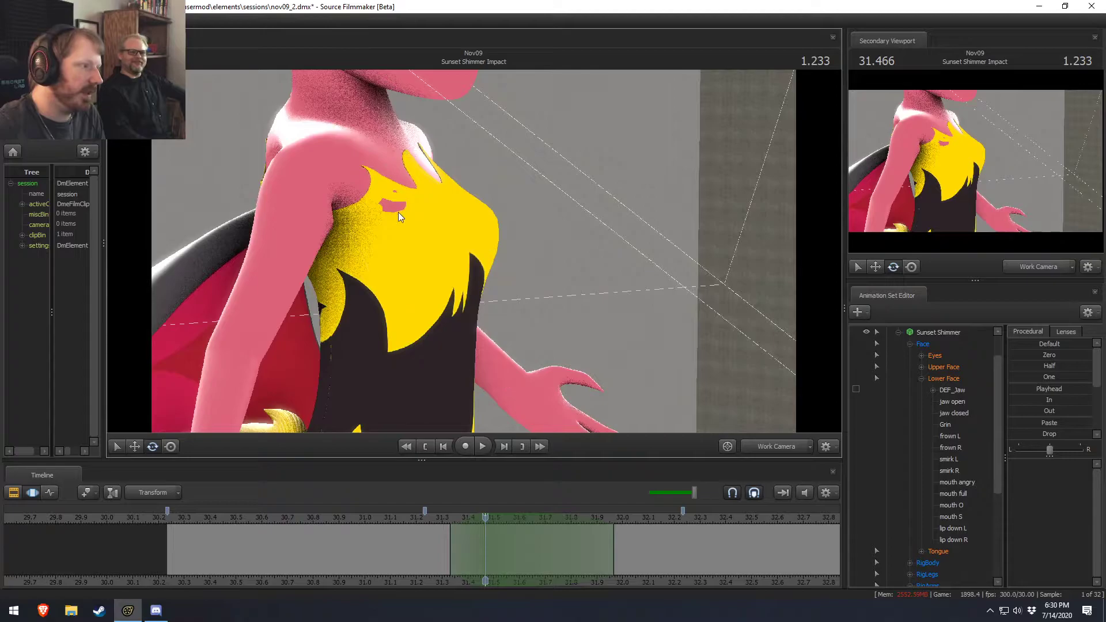
left_click(380, 288)
left_click_drag(407, 298, 366, 152)
key("ctrl+z")
left_click_drag(377, 273, 284, 196)
key("ctrl+z")
Select rig_collar_R and try moving Sunset Shimmer's shoulder, undoing the last move.
left_click(348, 205)
left_click(375, 157)
mouse_move(375, 153)
left_mouse_down()
mouse_move(404, 154)
mouse_move(355, 126)
mouse_move(384, 141)
left_mouse_up()
key("d")
left_click_drag(427, 209, 306, 202)
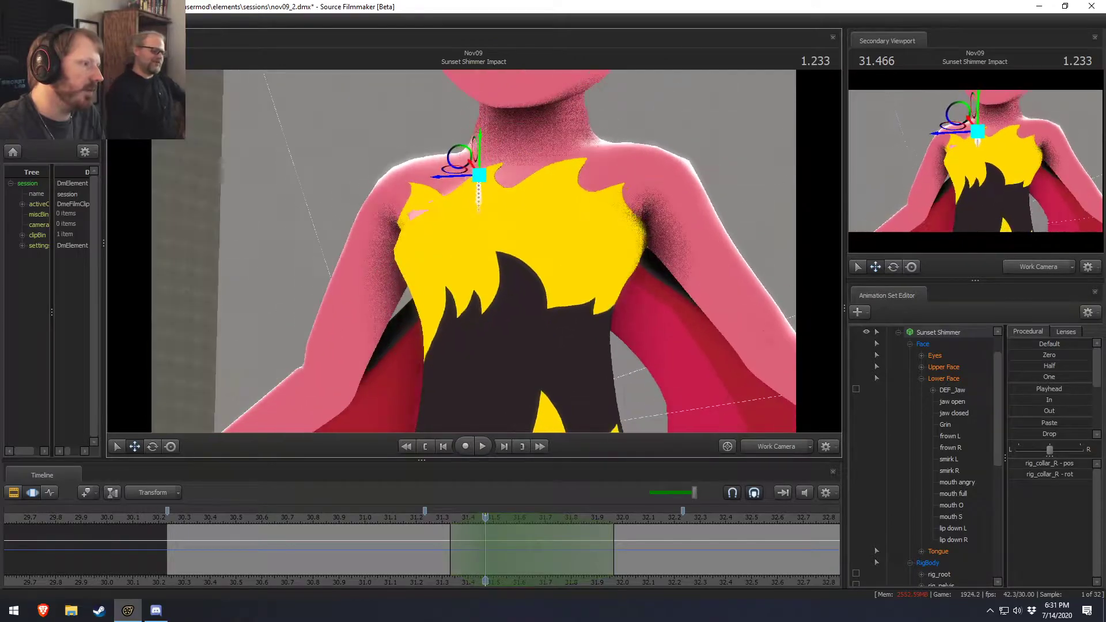
left_click_drag(475, 251, 479, 251)
left_click_drag(452, 180, 426, 181)
left_click_drag(426, 181, 473, 253, "alt")
left_click_drag(513, 188, 523, 212)
key("ctrl+z")
left_click_drag(610, 261, 458, 257, "alt")
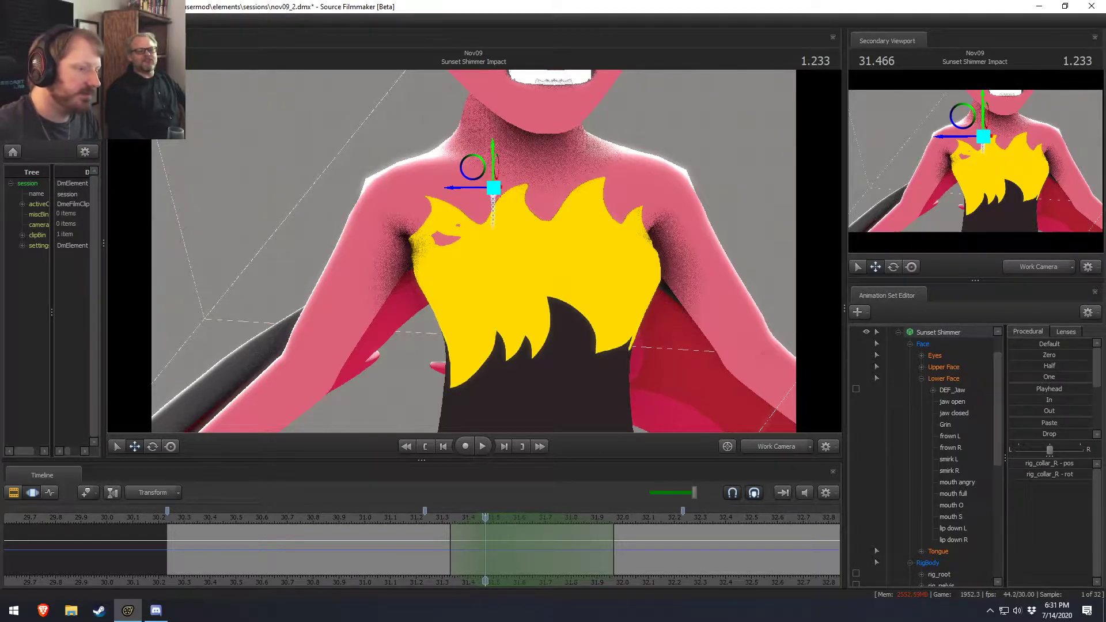
Show Sunset Shimmer's game model in the Element Viewer.
left_click(776, 447)
left_click(766, 445)
left_click_drag(579, 258, 599, 308)
key("s")
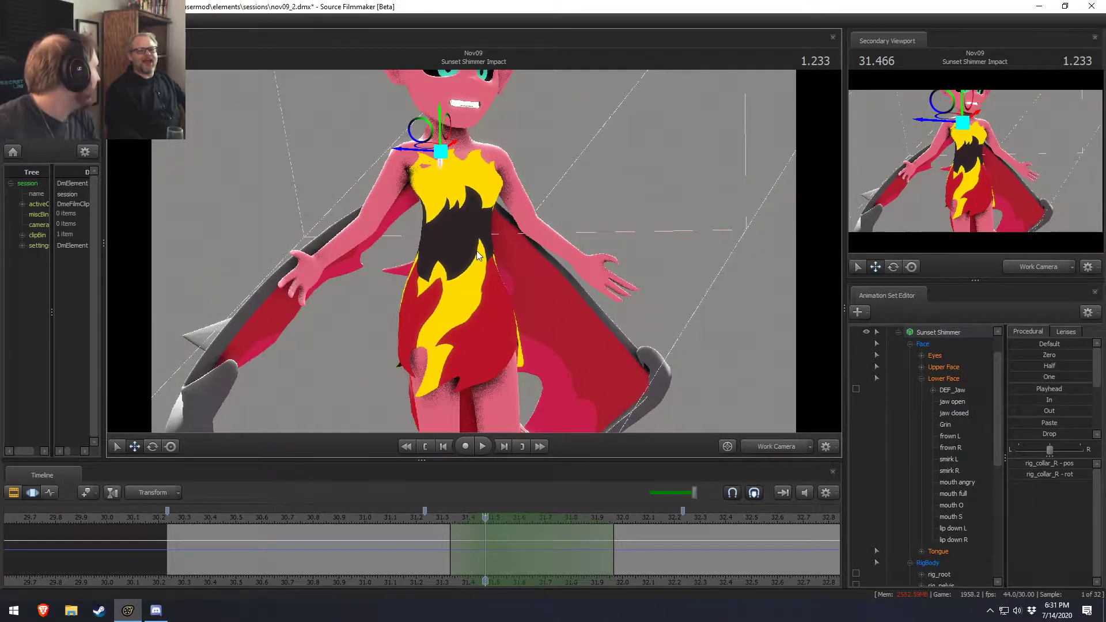
key("s")
left_click_drag(510, 393, 472, 249)
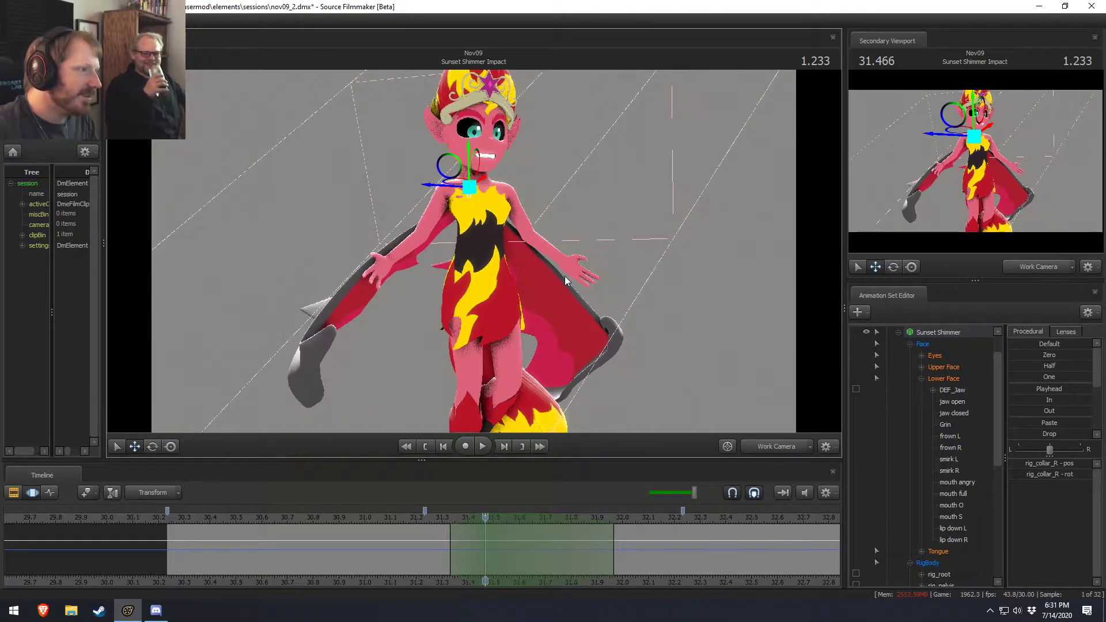
left_click_drag(565, 277, 565, 248)
right_click(928, 334)
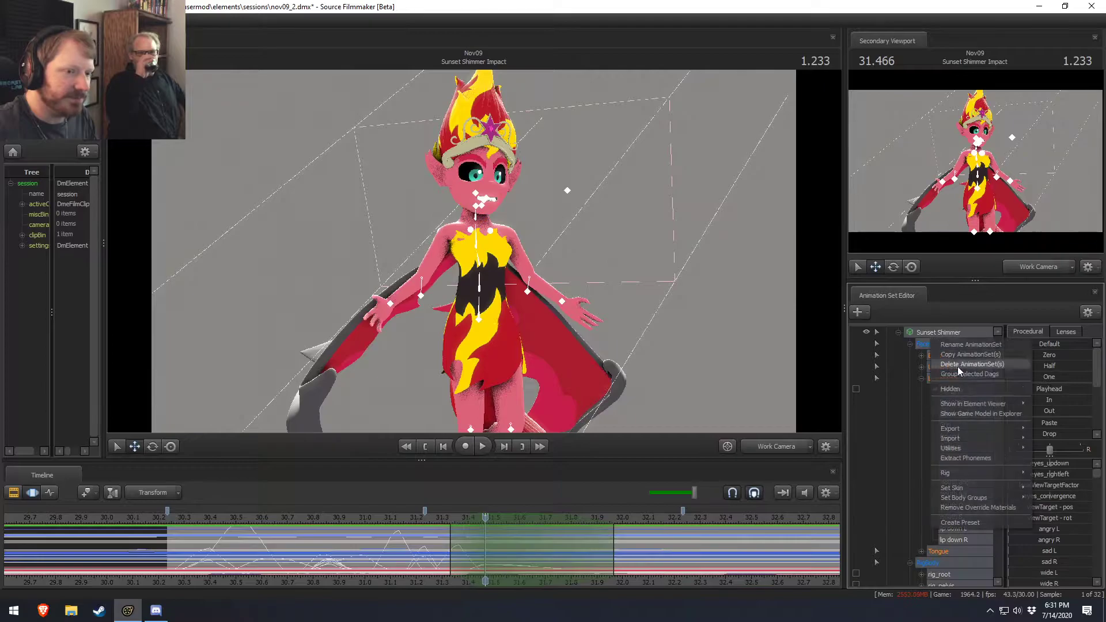
mouse_move(982, 406)
left_click(1049, 416)
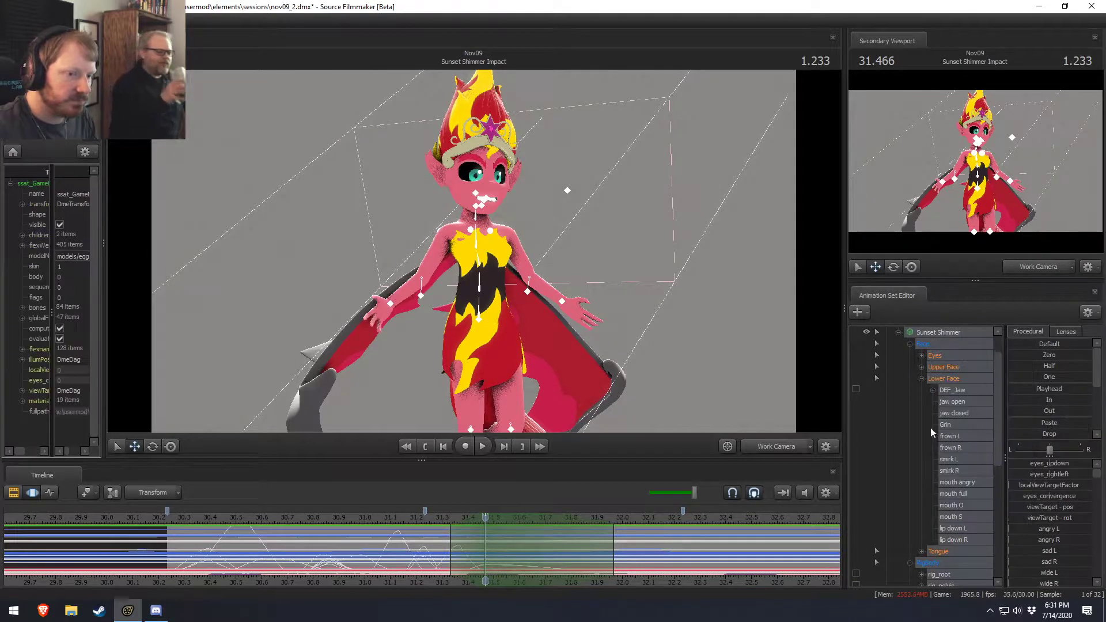
Widen the Element Viewer, expand the model's materials, and add a float attribute to the ssat_hair material to hide the hair.
left_click_drag(106, 386, 166, 385)
left_click(22, 401)
scroll(48, 433, "down", 5)
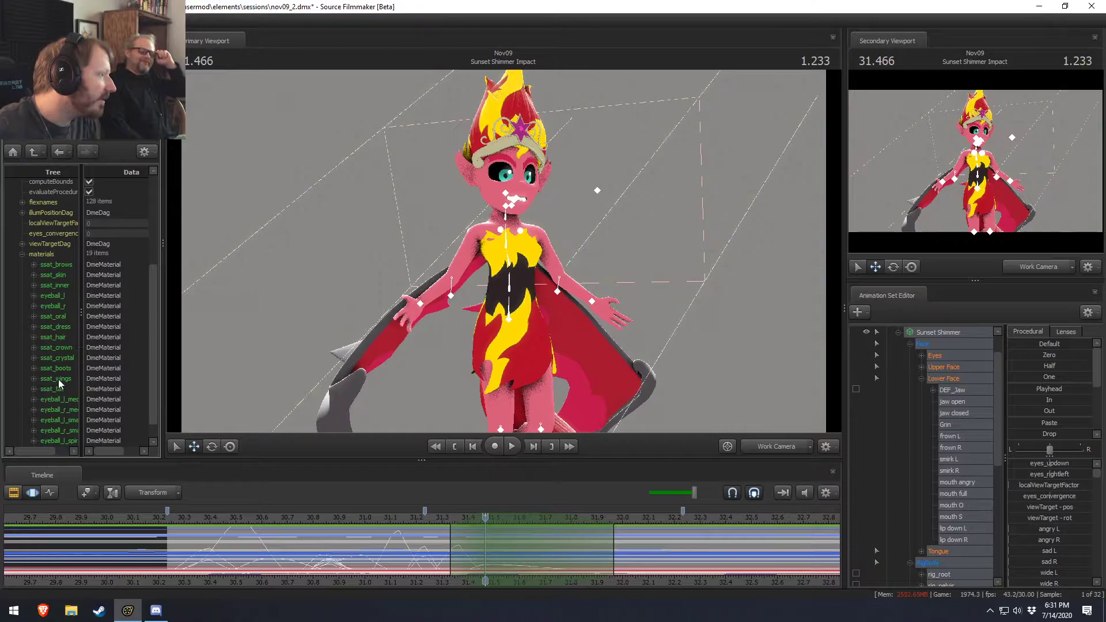
right_click(50, 338)
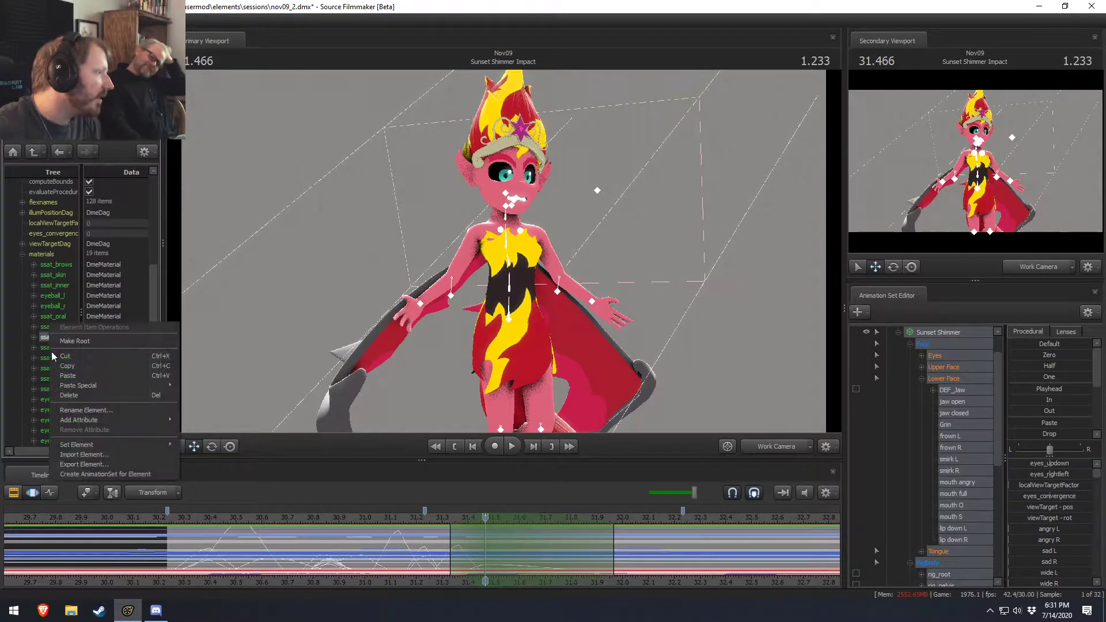
mouse_move(178, 419)
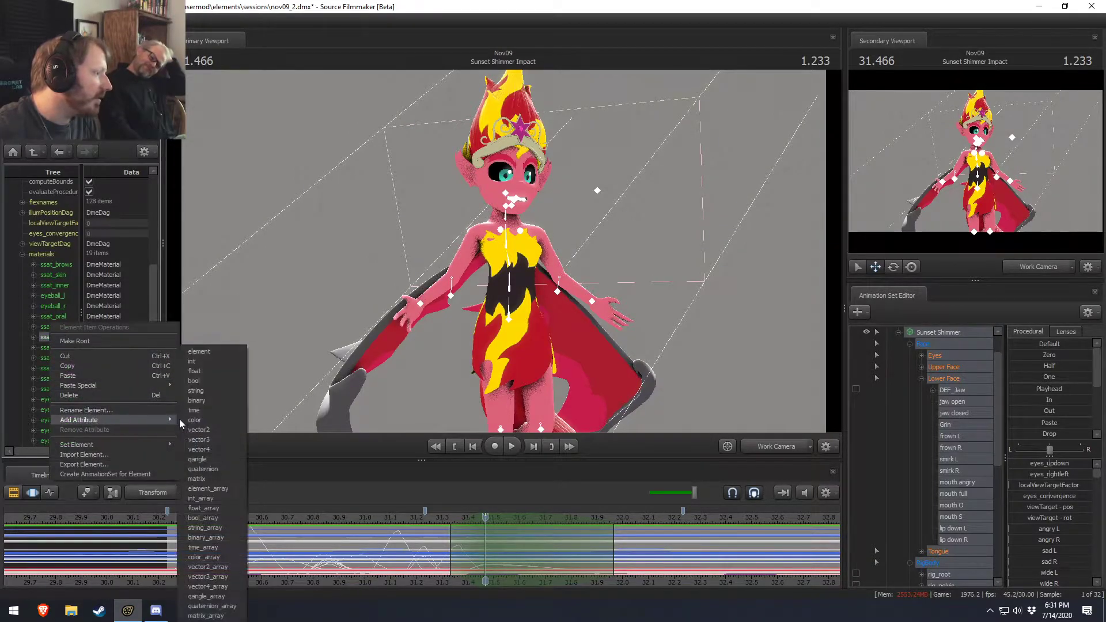
left_click(202, 372)
key("Home")
type("$")
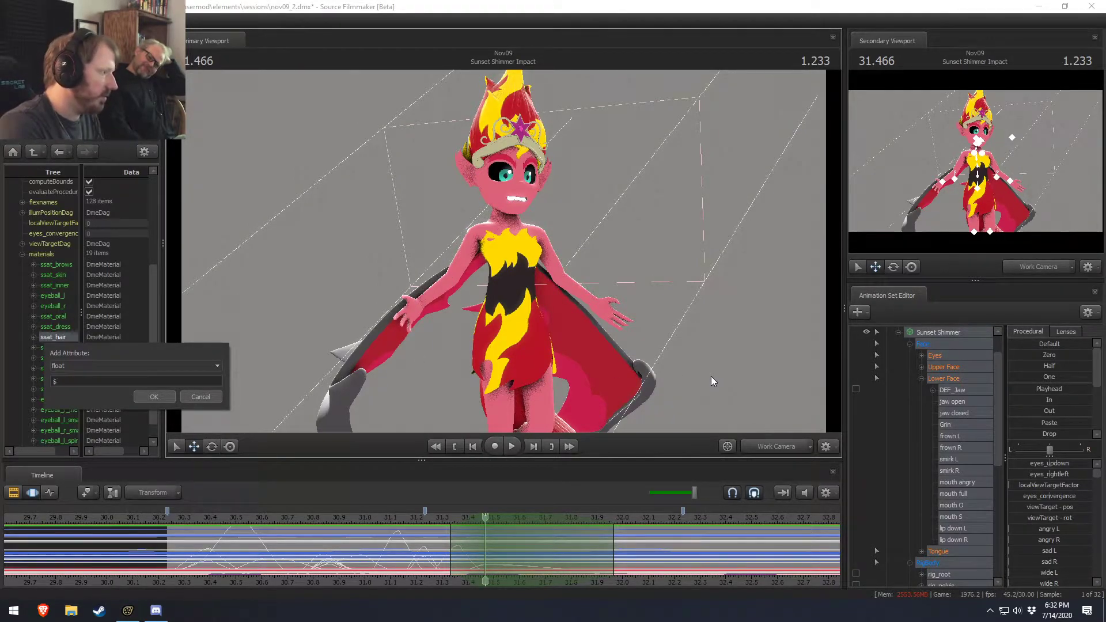
key("Return")
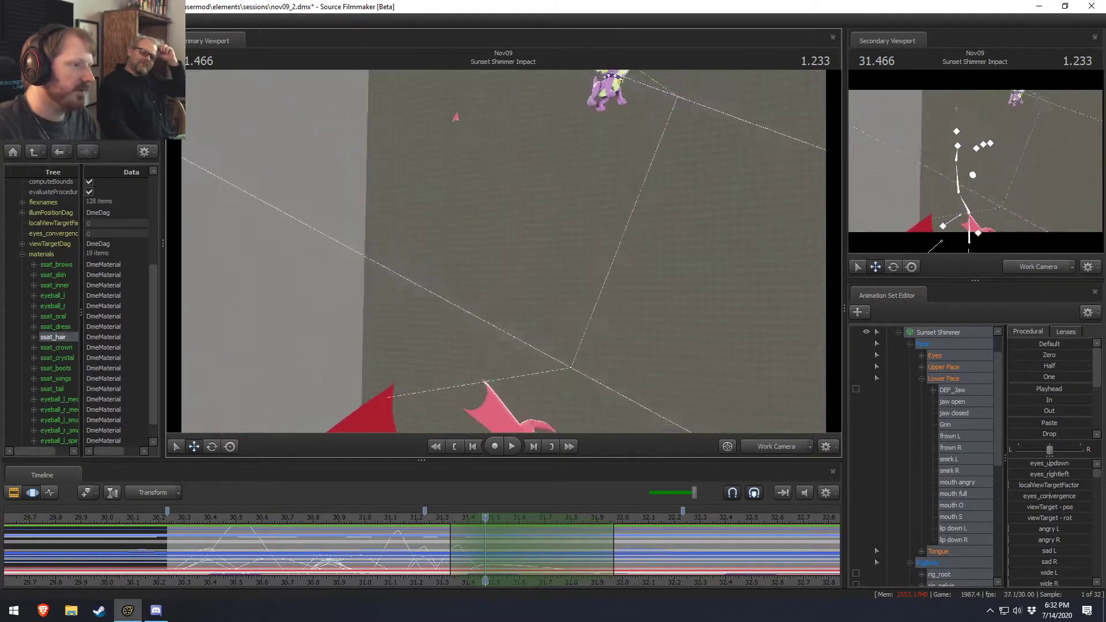
Set Sunset Shimmer's Crown body group to <none>.
left_click_drag(504, 252, 472, 201)
key("w")
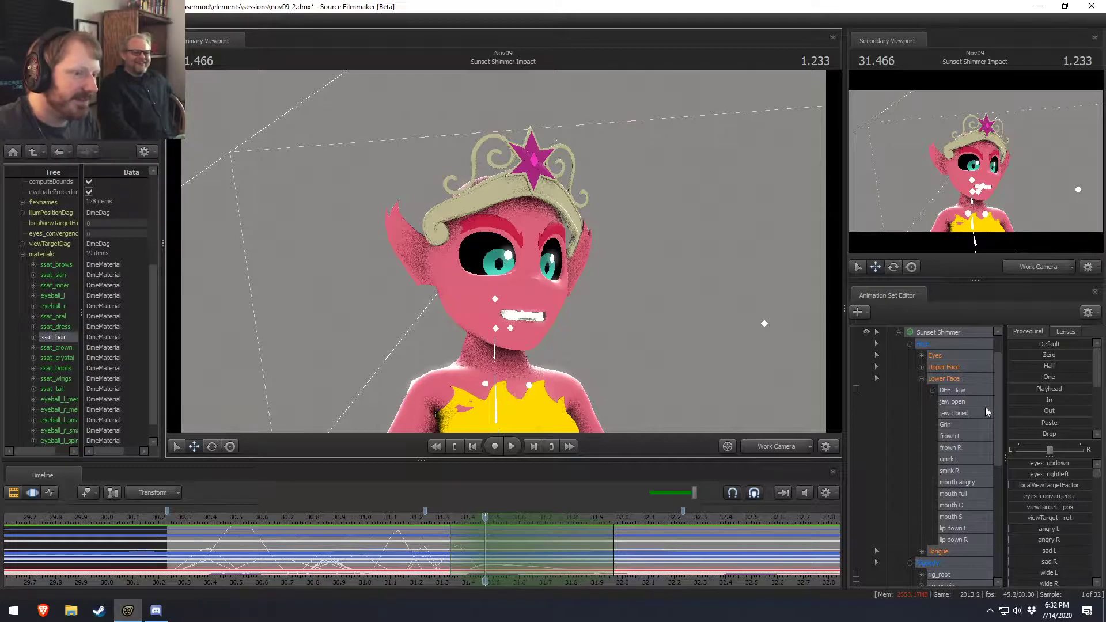
right_click(934, 339)
left_click(932, 335)
right_click(931, 334)
mouse_move(1002, 496)
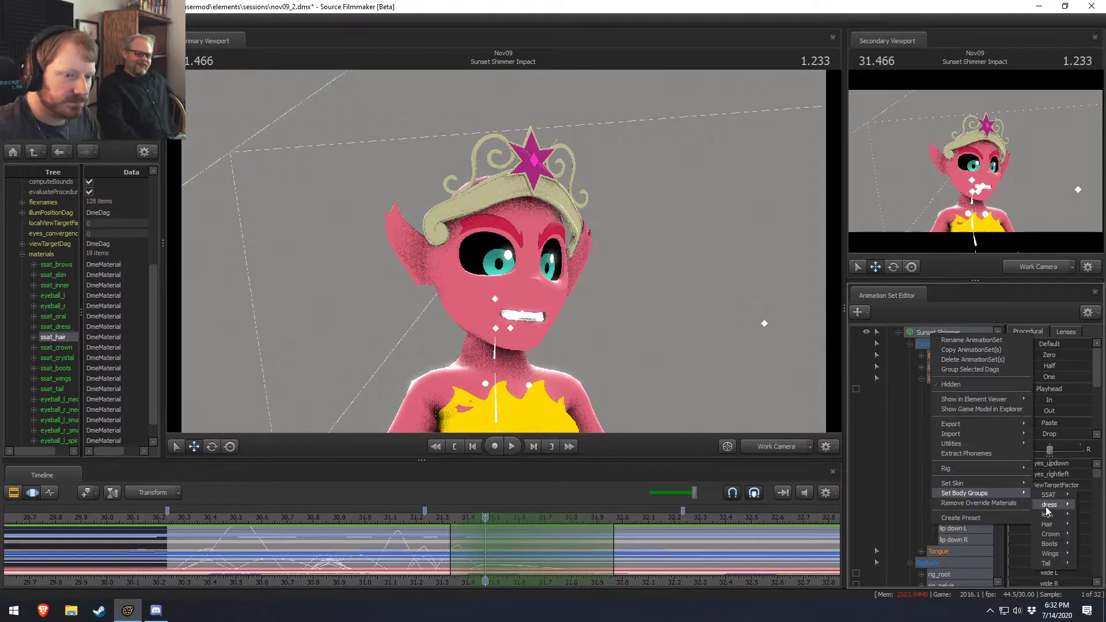
mouse_move(1049, 534)
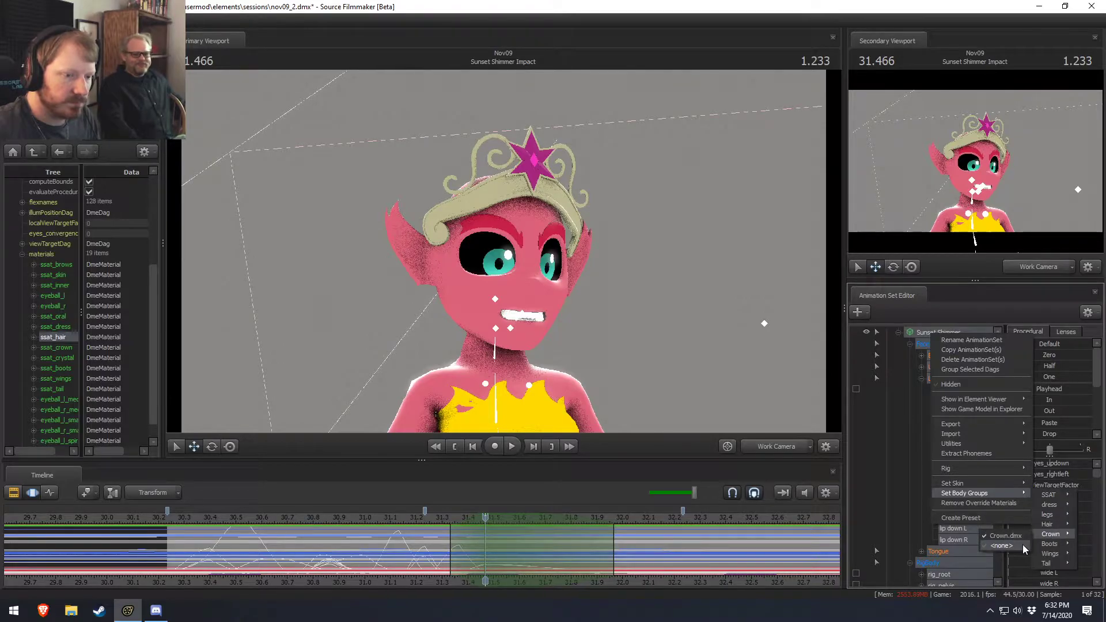
left_click(1024, 547)
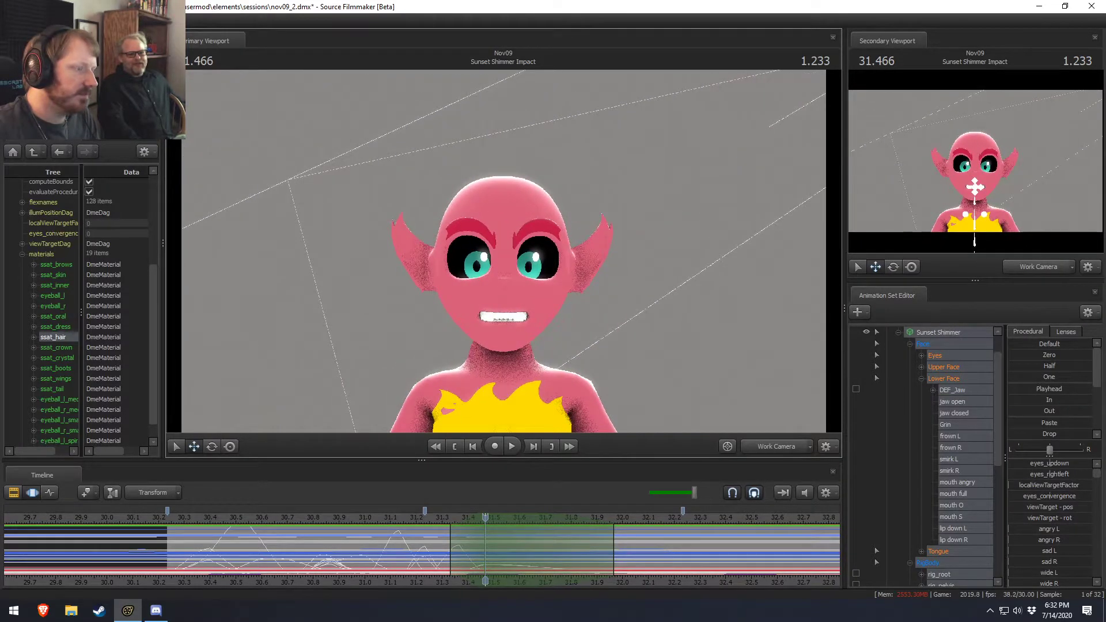
Switch to the Clip Editor, collapse the Lower Face group, and look through Sunset Shimmer's RigLegs and RigArms control groups.
key("w")
key("F2")
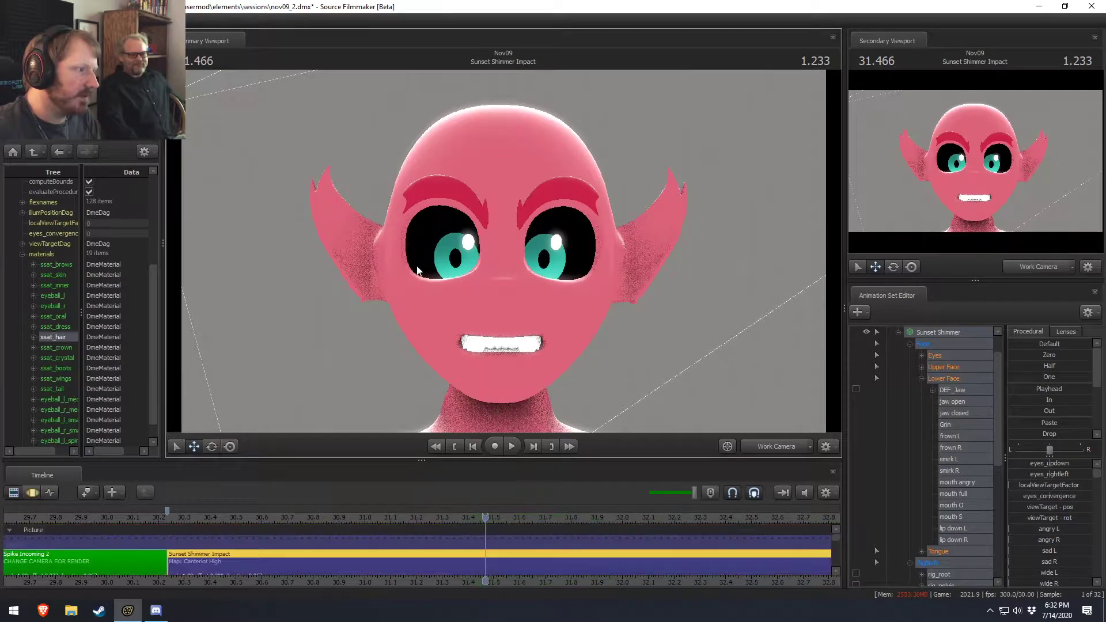
scroll(951, 550, "down", 7)
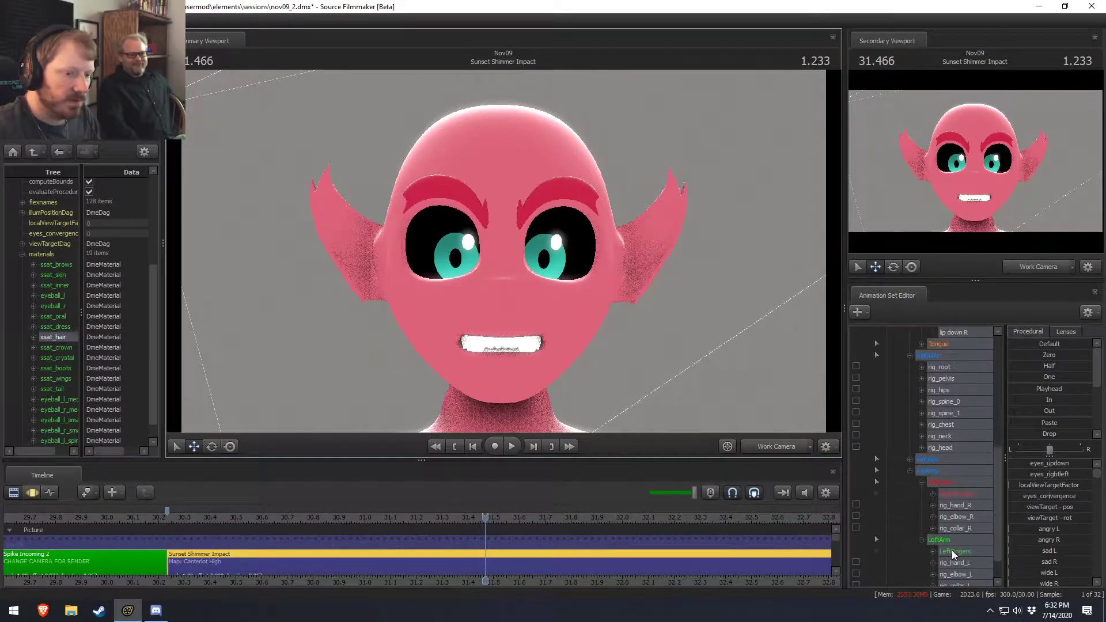
scroll(908, 442, "up", 7)
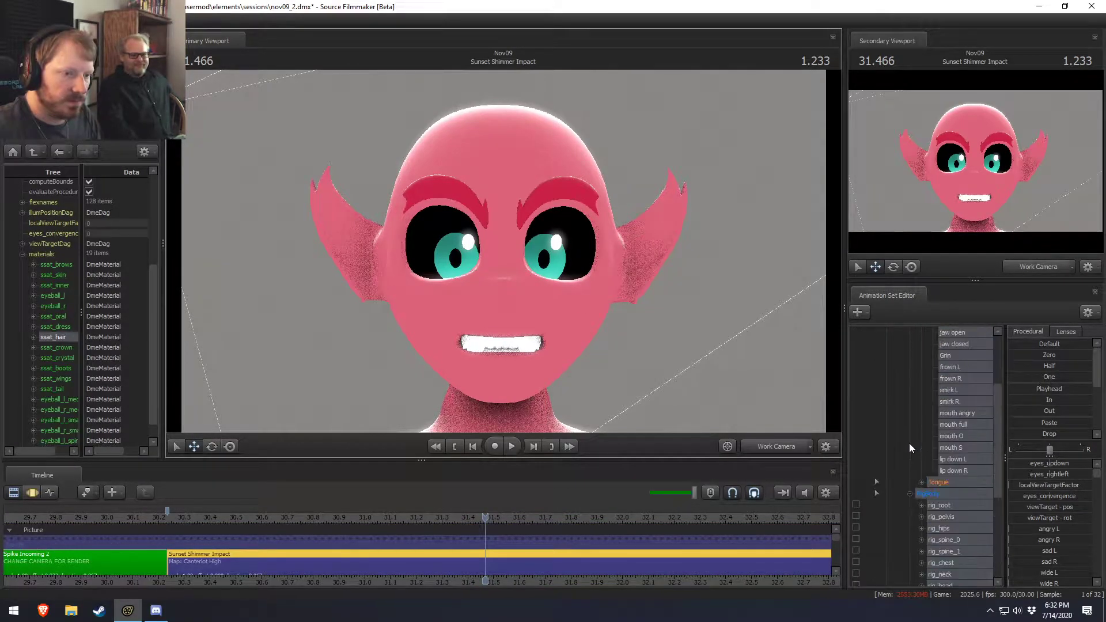
left_click(921, 416)
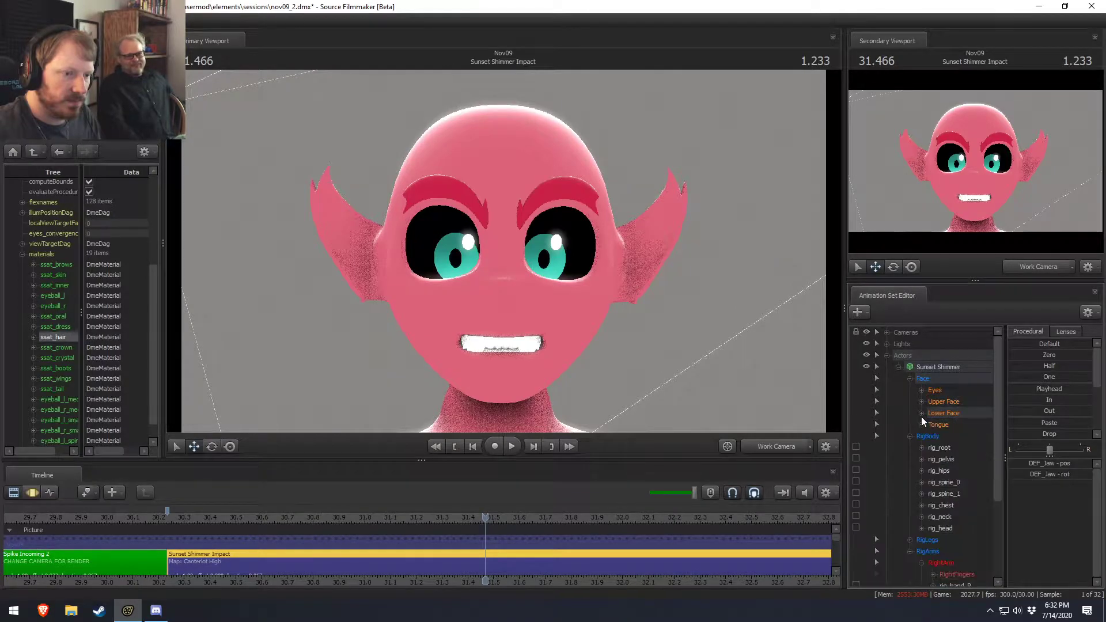
scroll(910, 448, "down", 3)
scroll(910, 447, "up", 1)
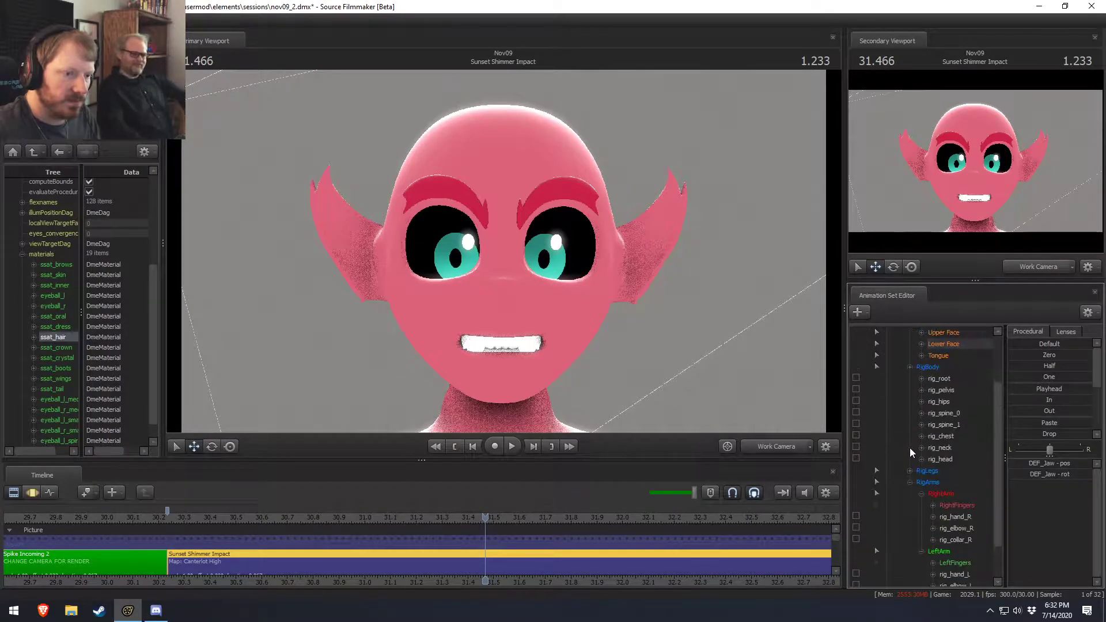
left_click(910, 482)
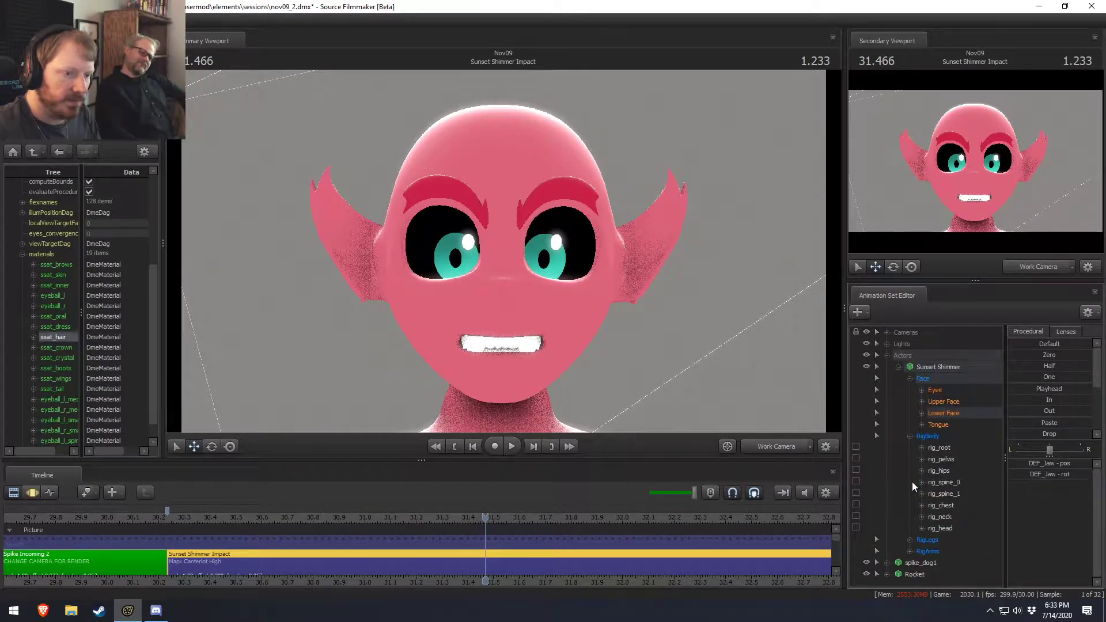
left_click(910, 540)
left_click(910, 575)
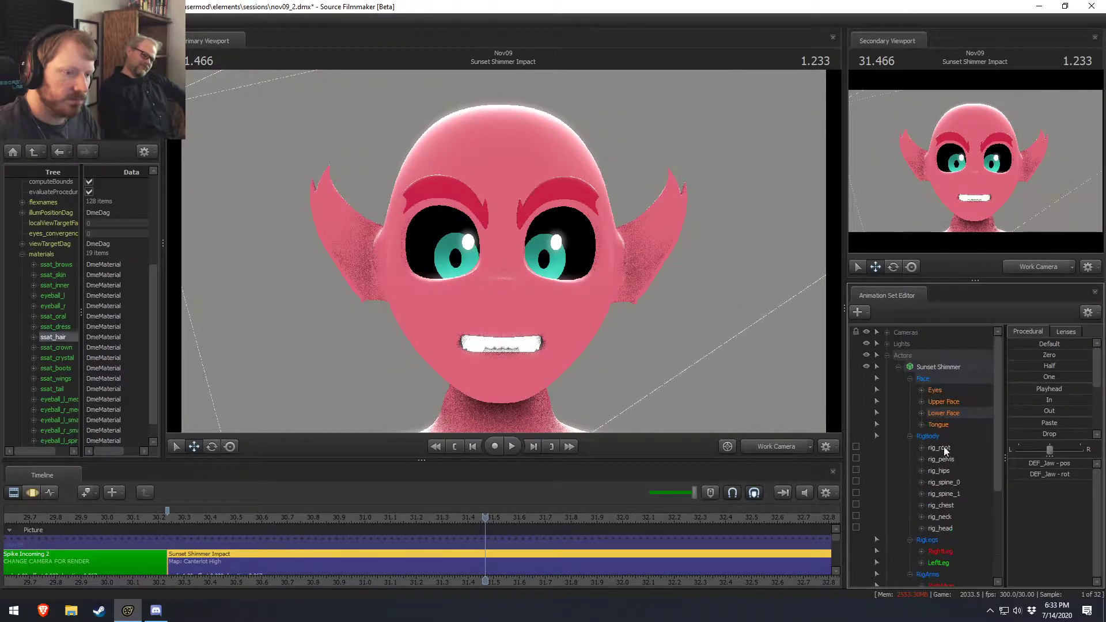
Show hidden controls in the Animation Set Editor and expand Sunset Shimmer's Unknown group to inspect its facial controls.
left_click(1087, 313)
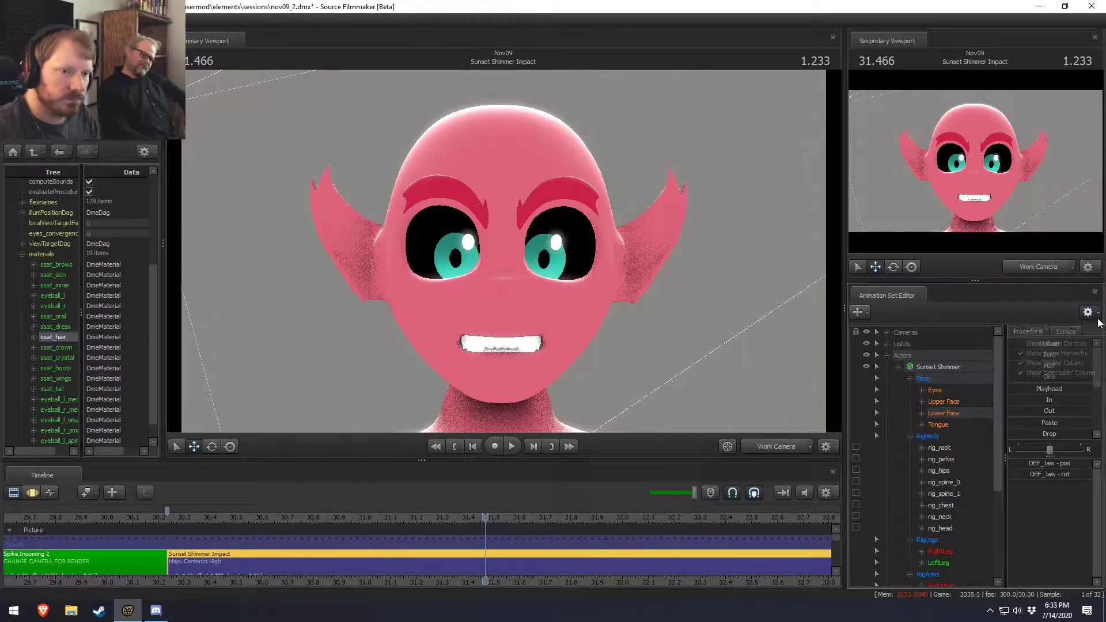
left_click(1055, 352)
scroll(925, 465, "down", 2)
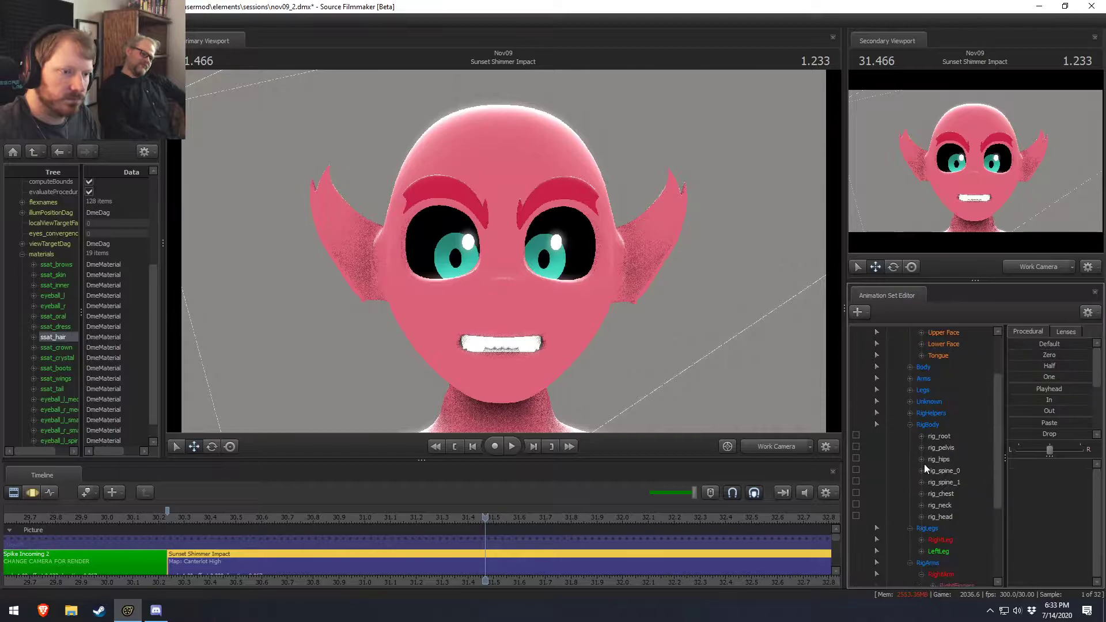
left_click(910, 401)
scroll(929, 428, "down", 5)
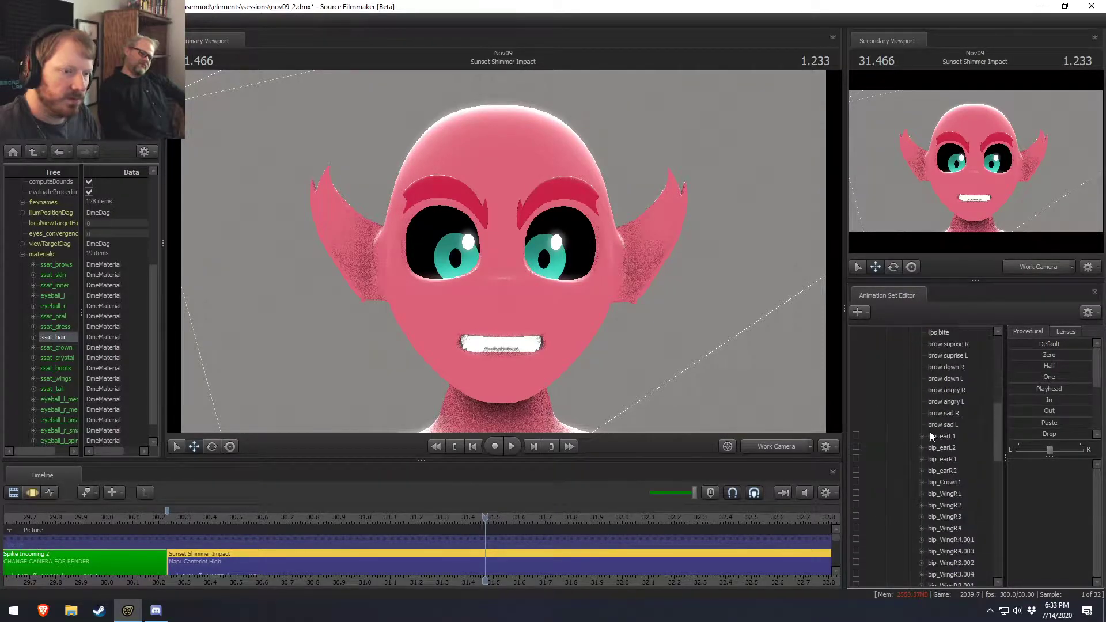
scroll(930, 433, "up", 4)
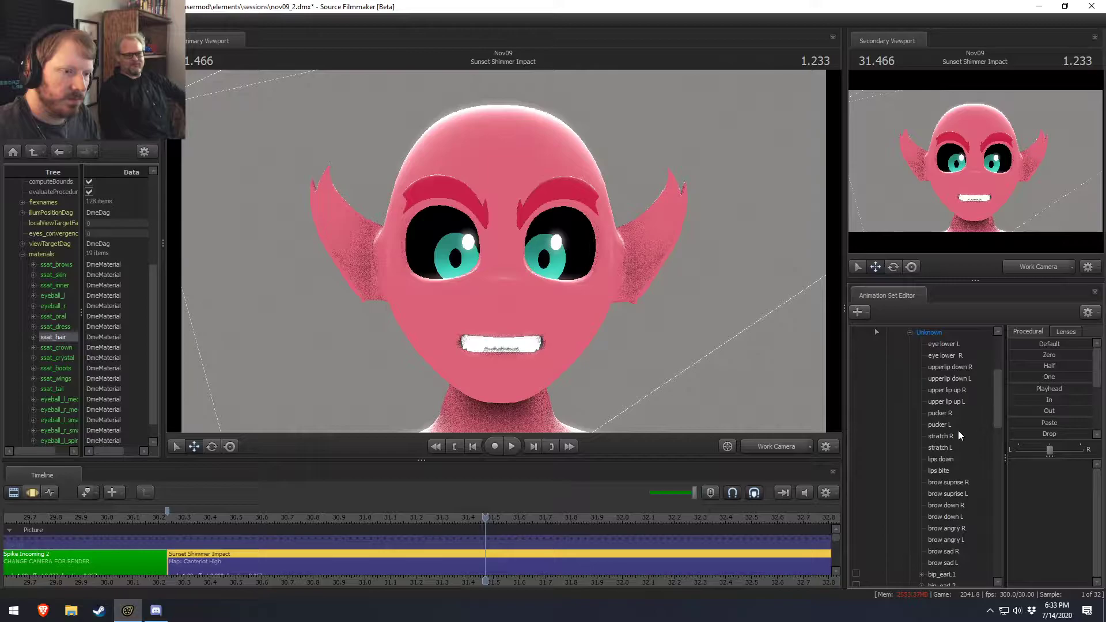
Return to the Motion Editor and inspect the pucker L, stratch L and pucker R controls in turn.
left_click(954, 424)
key("F3")
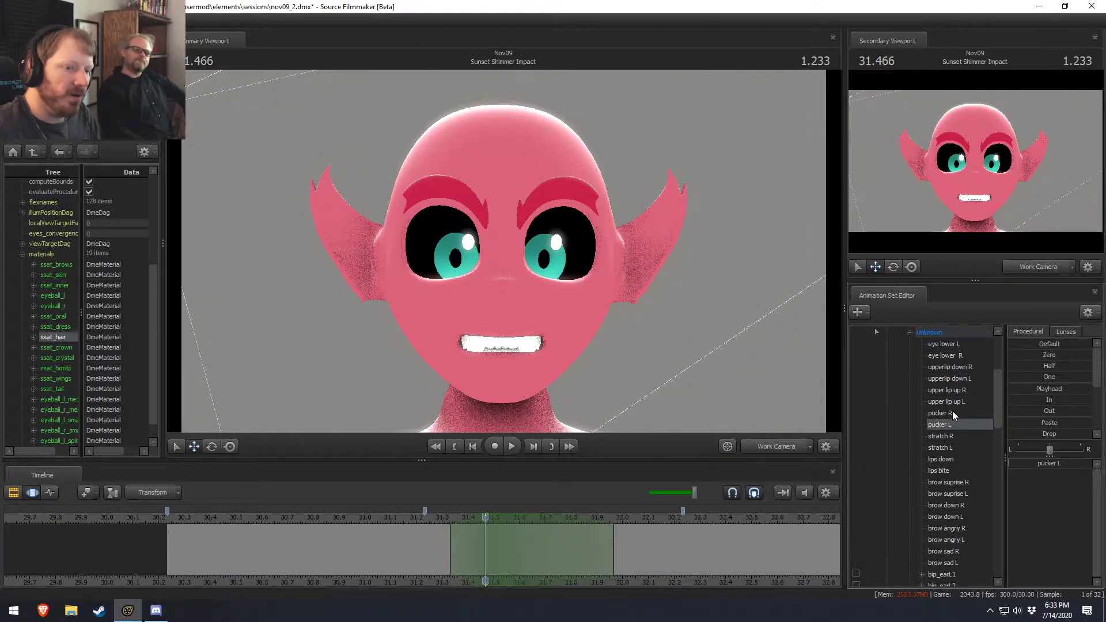
left_click(943, 448)
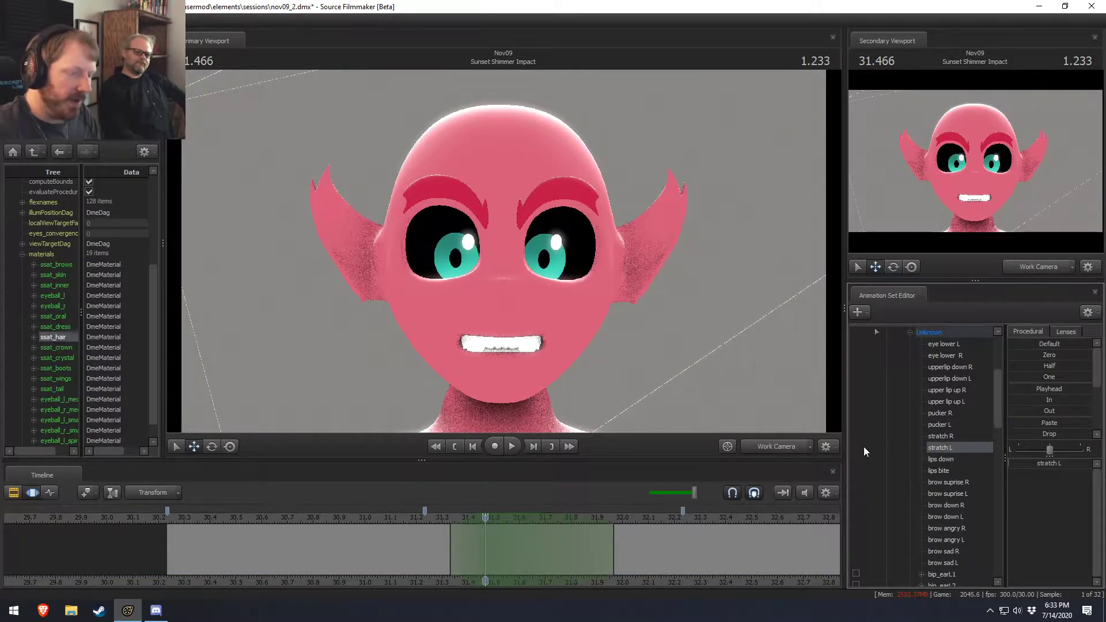
left_click(938, 413)
Collapse the Unknown group and rebuild Sunset Shimmer's control groups.
scroll(972, 465, "up", 2)
scroll(914, 413, "up", 2)
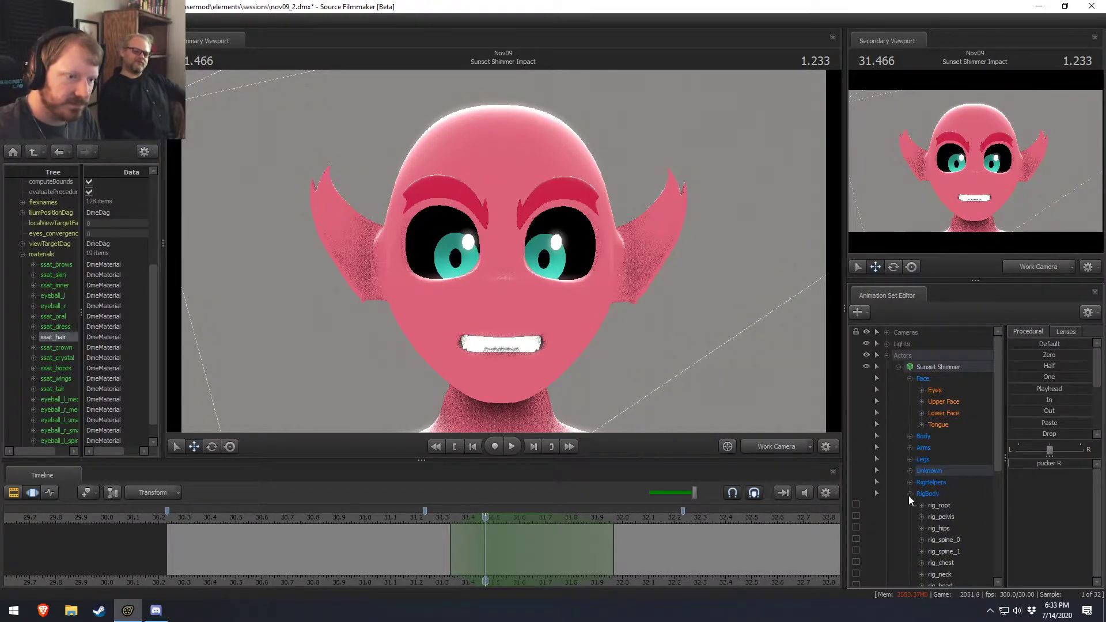
right_click(931, 365)
mouse_move(961, 476)
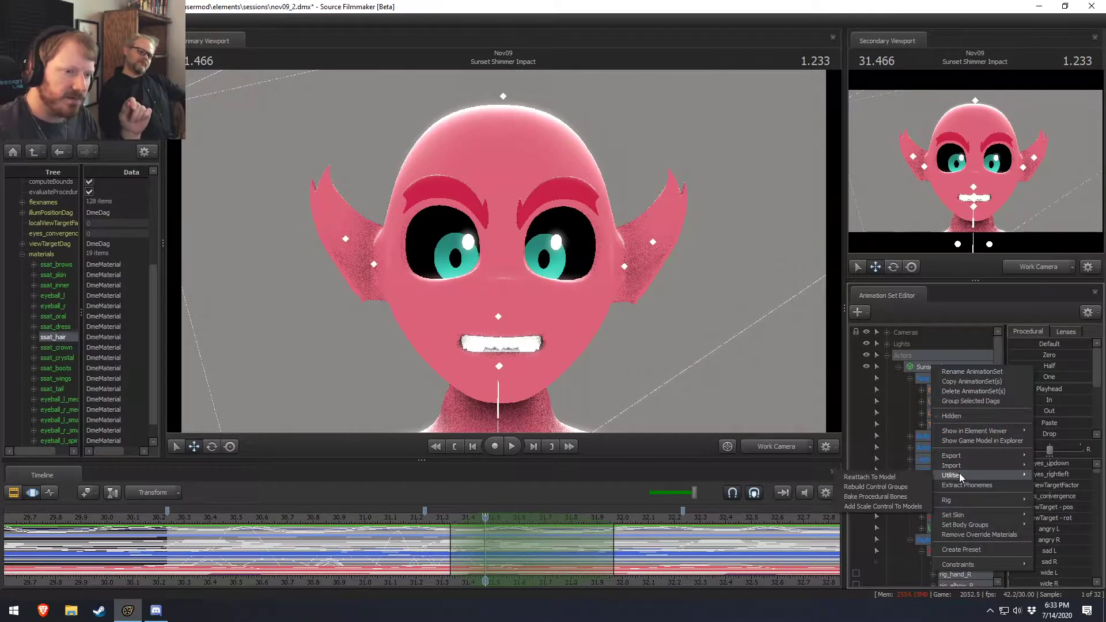
left_click(876, 487)
Expand the Lower Face group and check its regrouped pucker, stratch and lip controls.
left_click(920, 413)
scroll(959, 430, "down", 5)
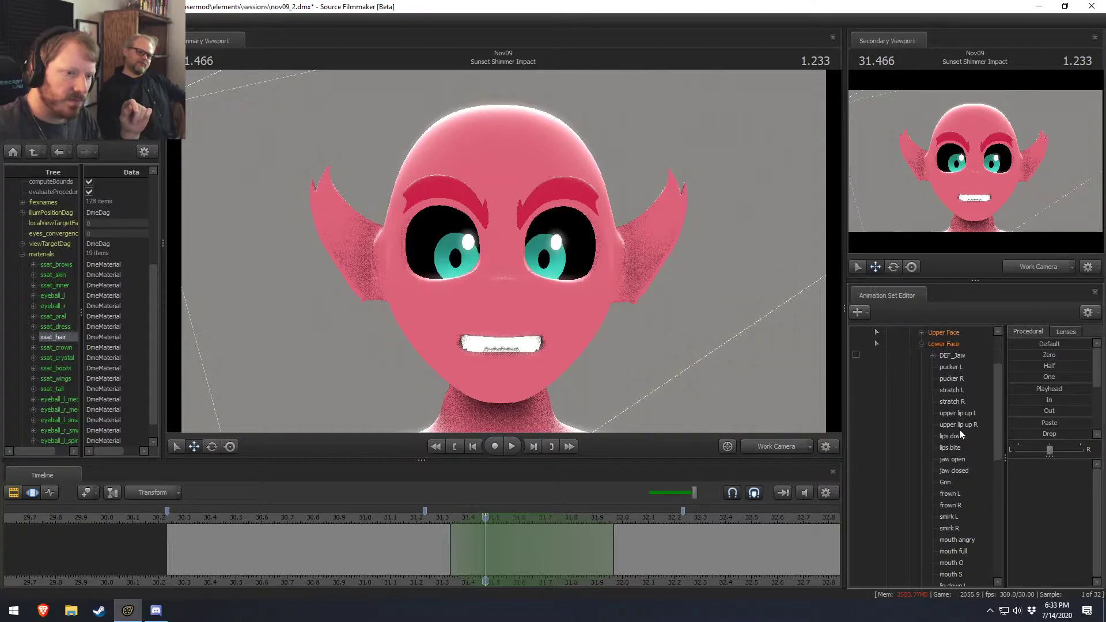
scroll(959, 430, "up", 1)
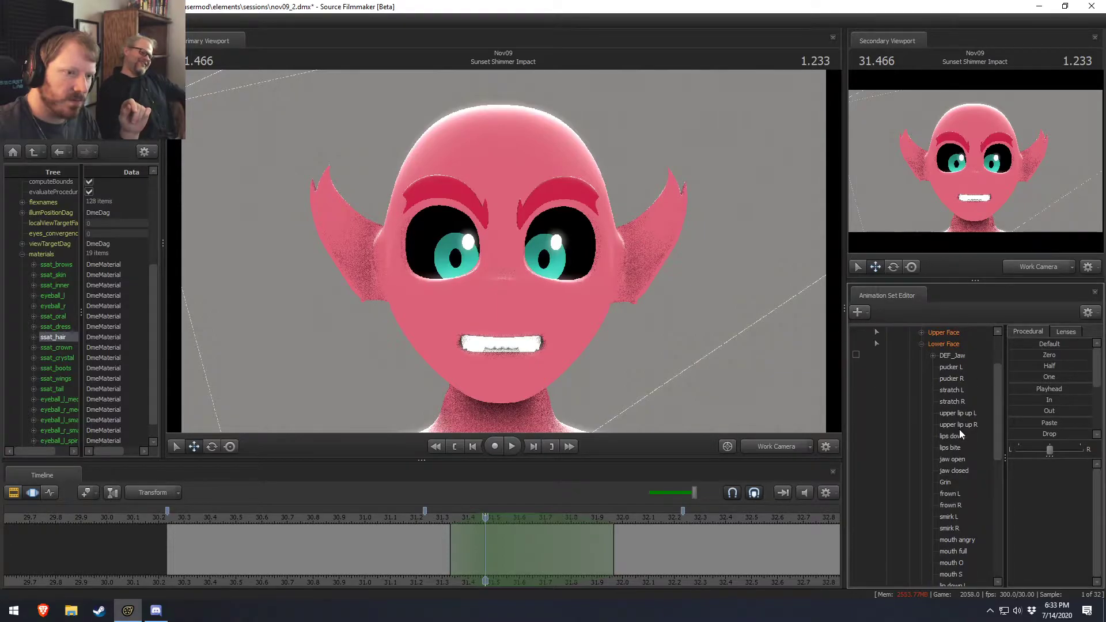
left_click(546, 265)
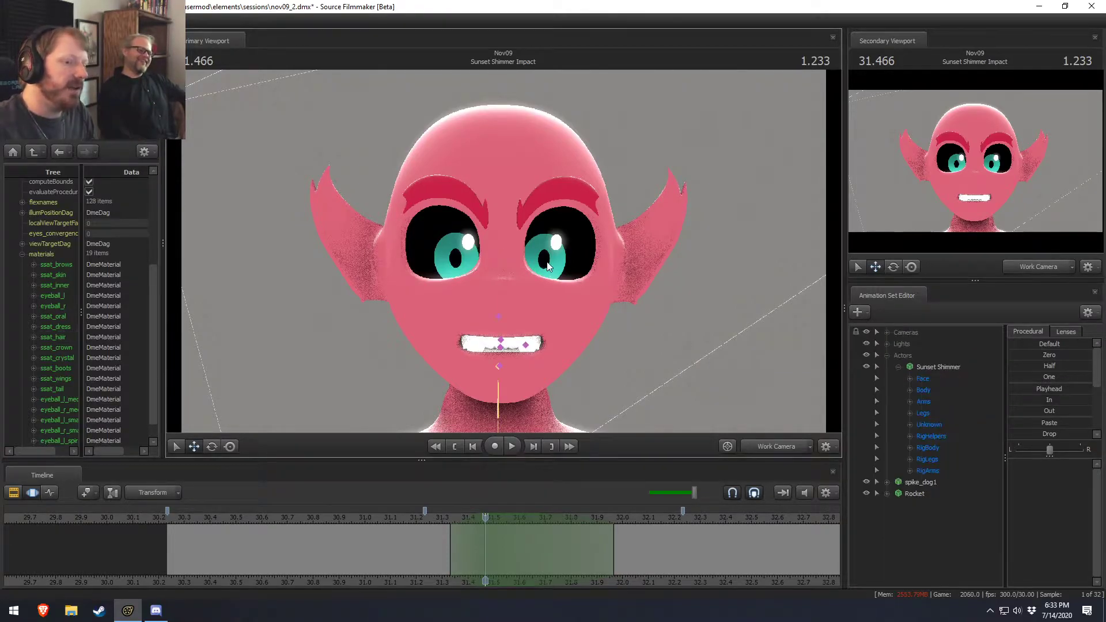
Undo hiding Sunset Shimmer's hair and crown, and rebuild her control groups.
key("ctrl+z")
key("ctrl+z")
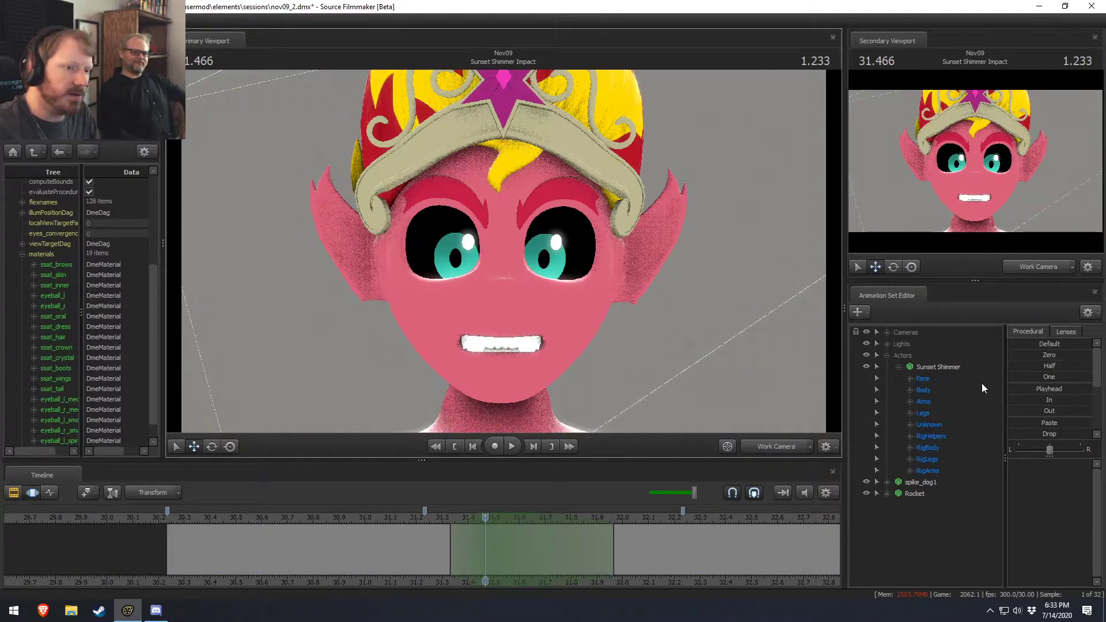
right_click(943, 366)
mouse_move(973, 477)
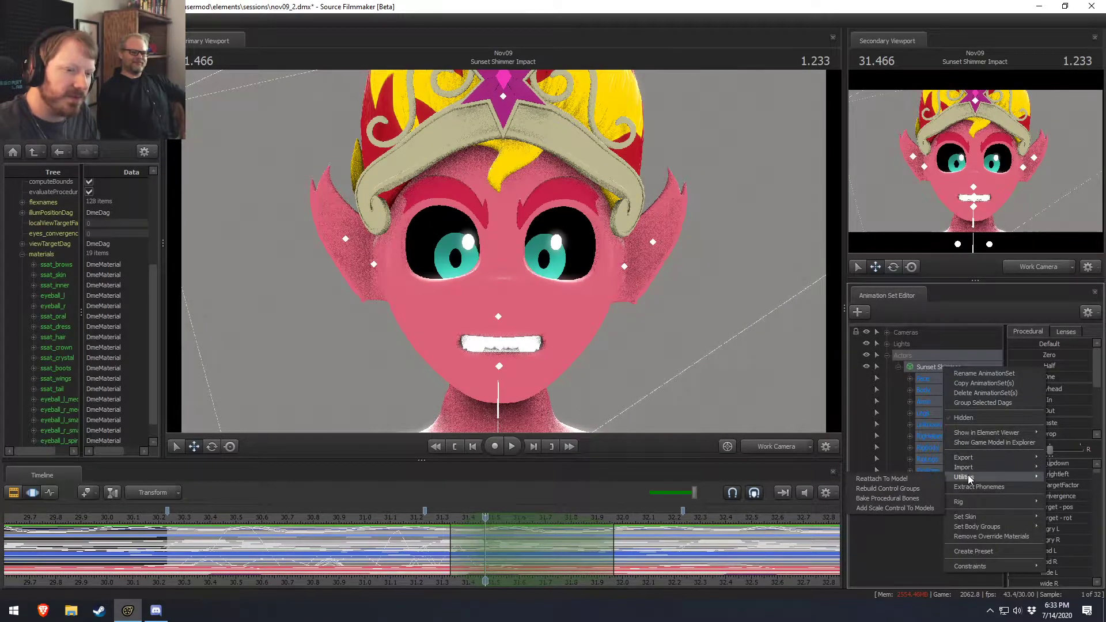
left_click(908, 488)
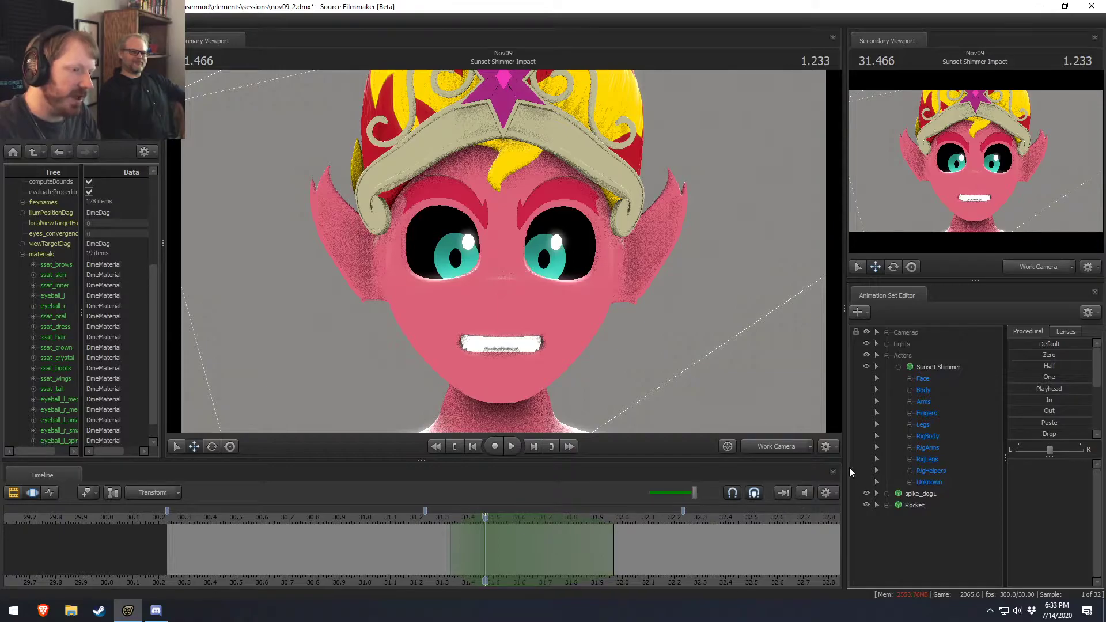
View Sunset Shimmer's face from the side and select the Lower Face group within her Face controls.
key("a")
left_click_drag(603, 338, 603, 338)
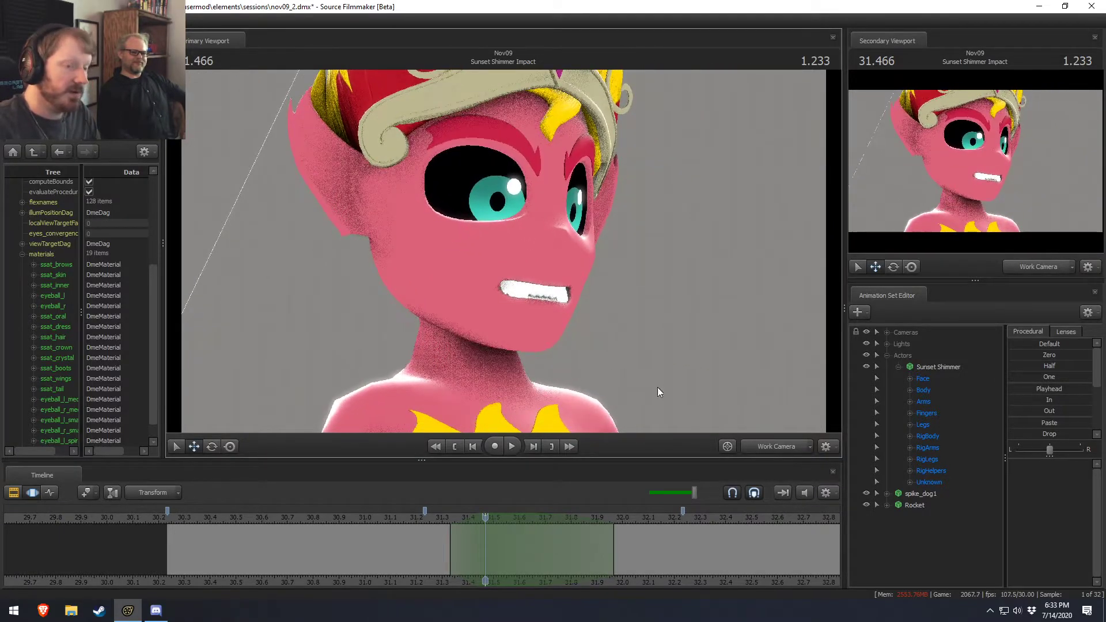
left_click(910, 378)
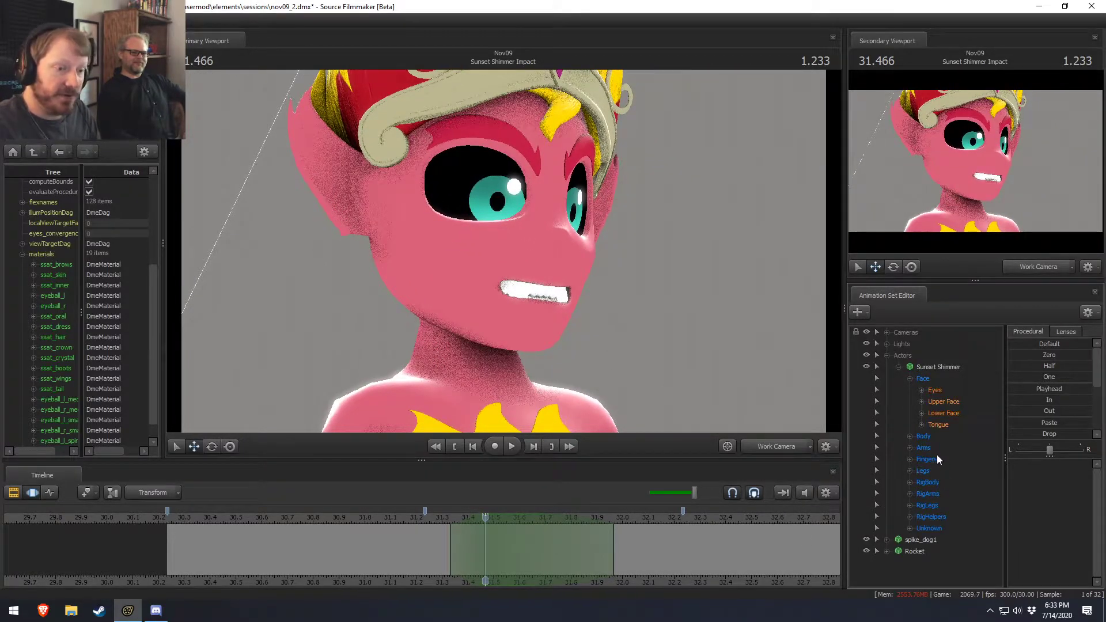
left_click(920, 412)
left_click(965, 410)
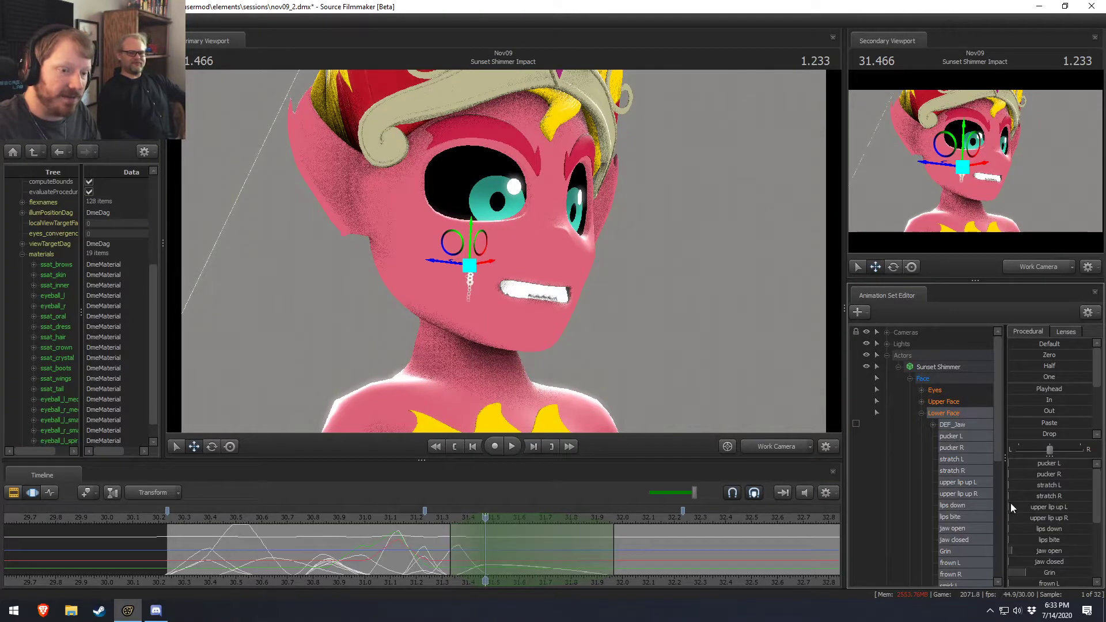
Raise pucker L and pucker R around 30.366, and raise stratch L and stratch R around 30.666.
mouse_move(249, 556)
left_mouse_down()
mouse_move(197, 552)
mouse_move(253, 561)
left_mouse_up()
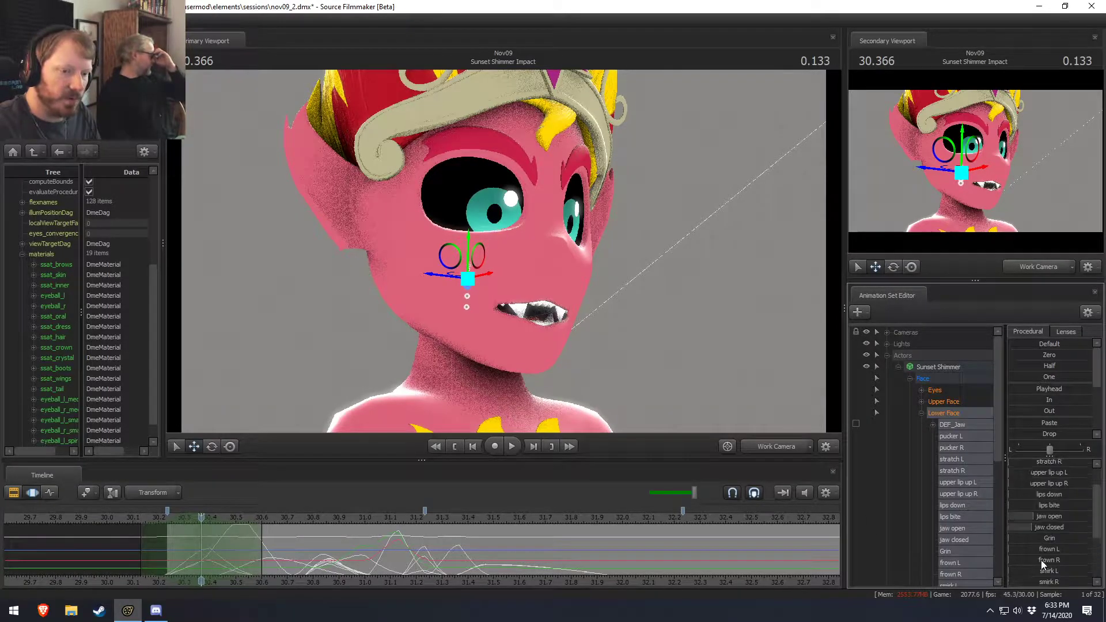
left_click_drag(1024, 464, 1057, 474)
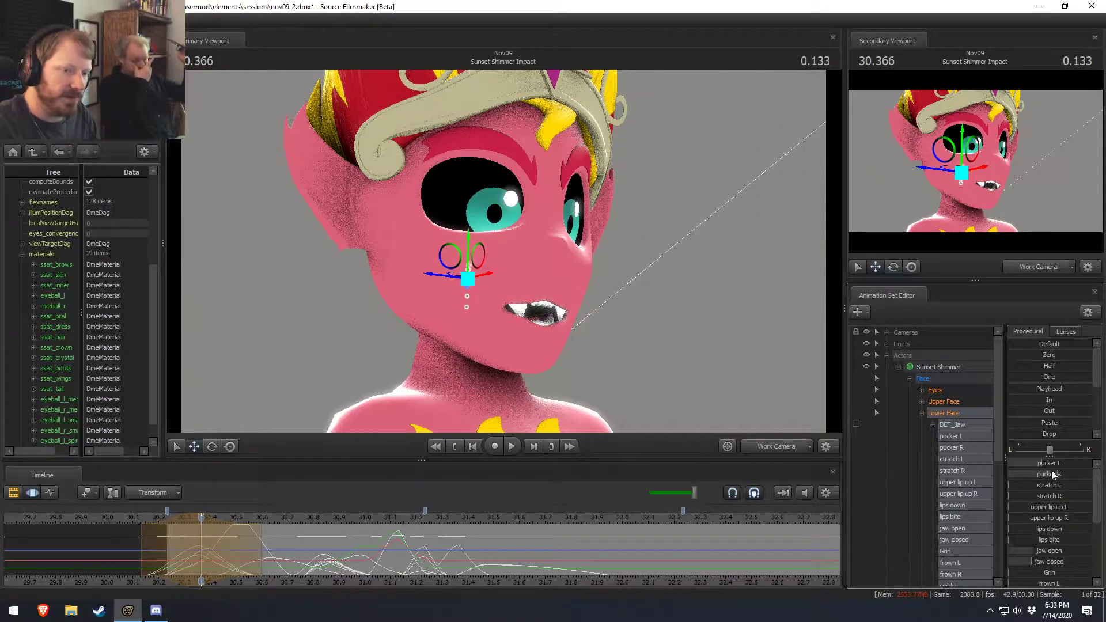
left_click(191, 557)
left_click_drag(191, 558, 289, 568)
scroll(289, 569, "up", 5, "shift")
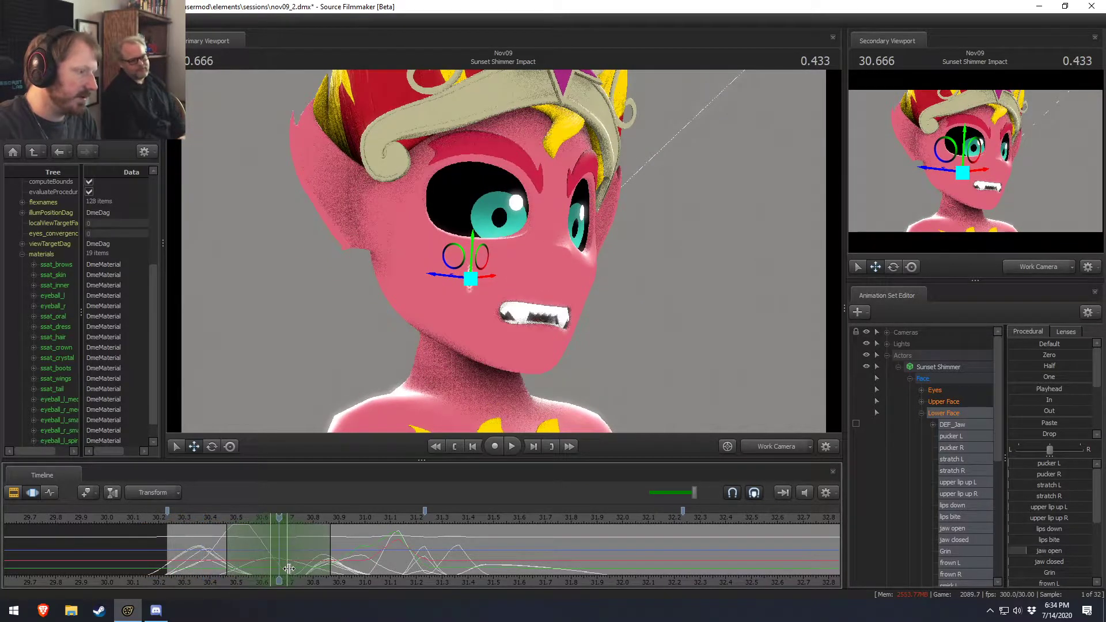
left_click_drag(1019, 486, 1072, 497)
Try raising lips down around 30.800 and preview the mouth across the neighbouring frames.
left_click_drag(249, 539, 307, 564)
left_click_drag(304, 524, 353, 555)
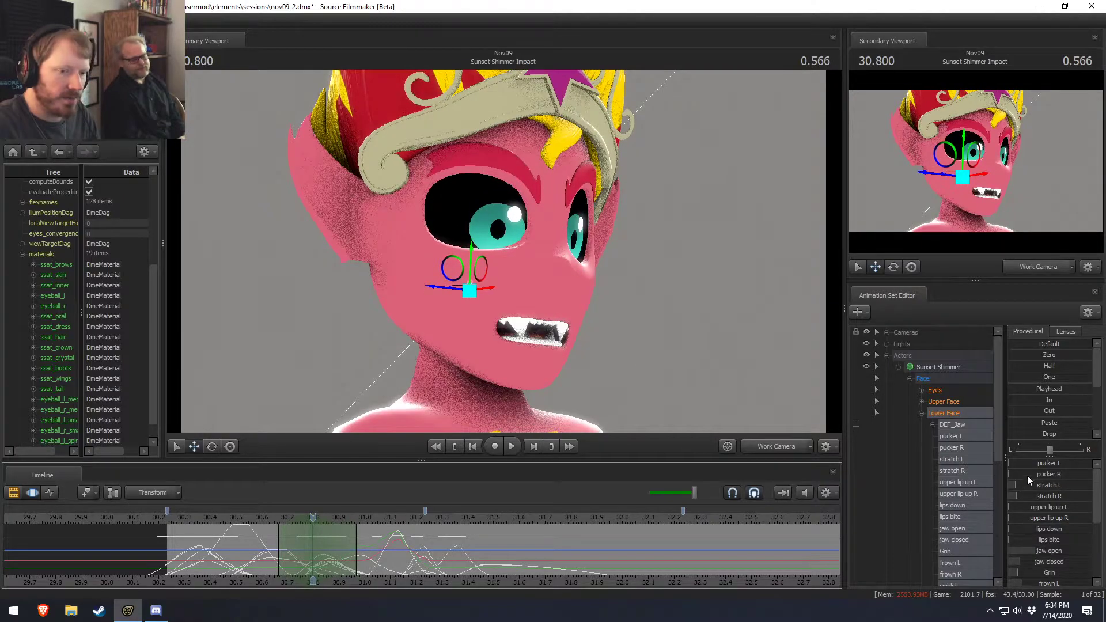
left_click_drag(1052, 507, 1009, 507)
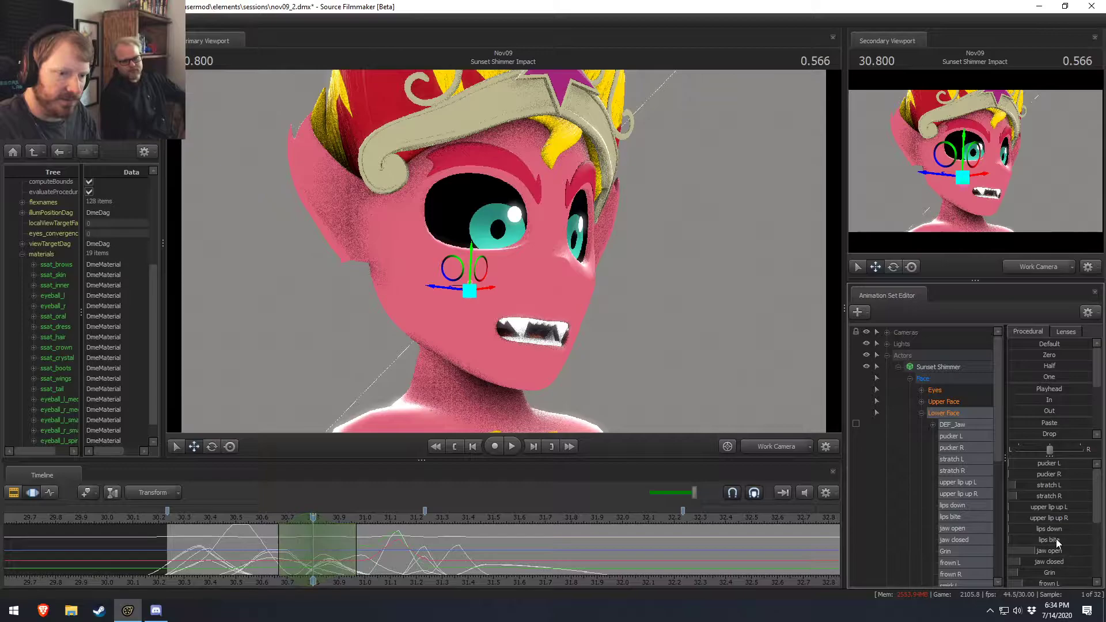
left_click_drag(1063, 537, 1092, 529)
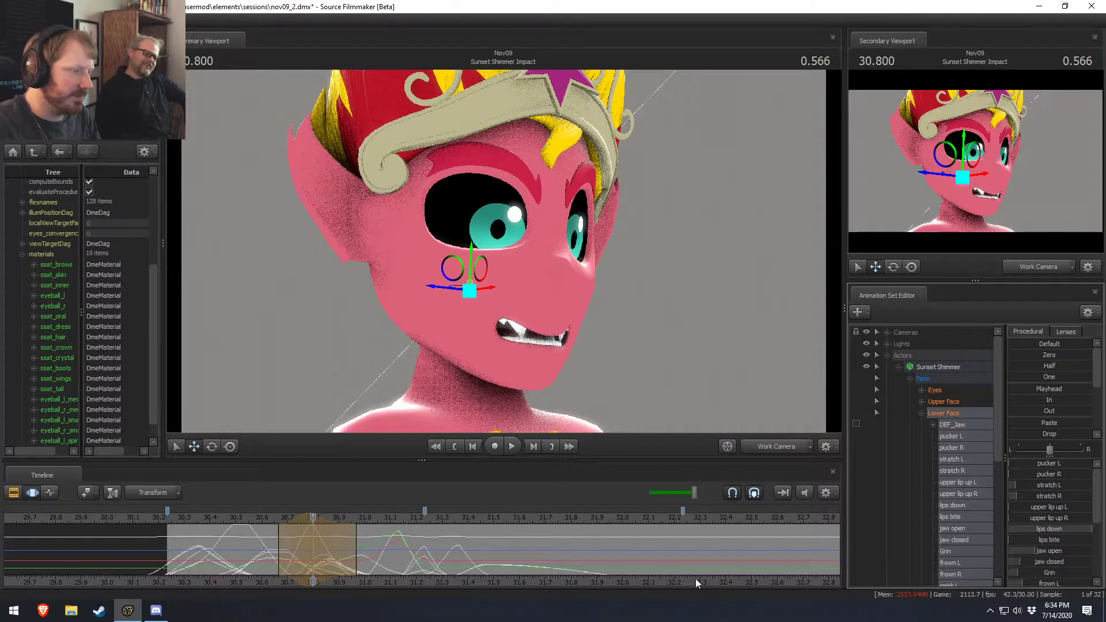
left_click(175, 517)
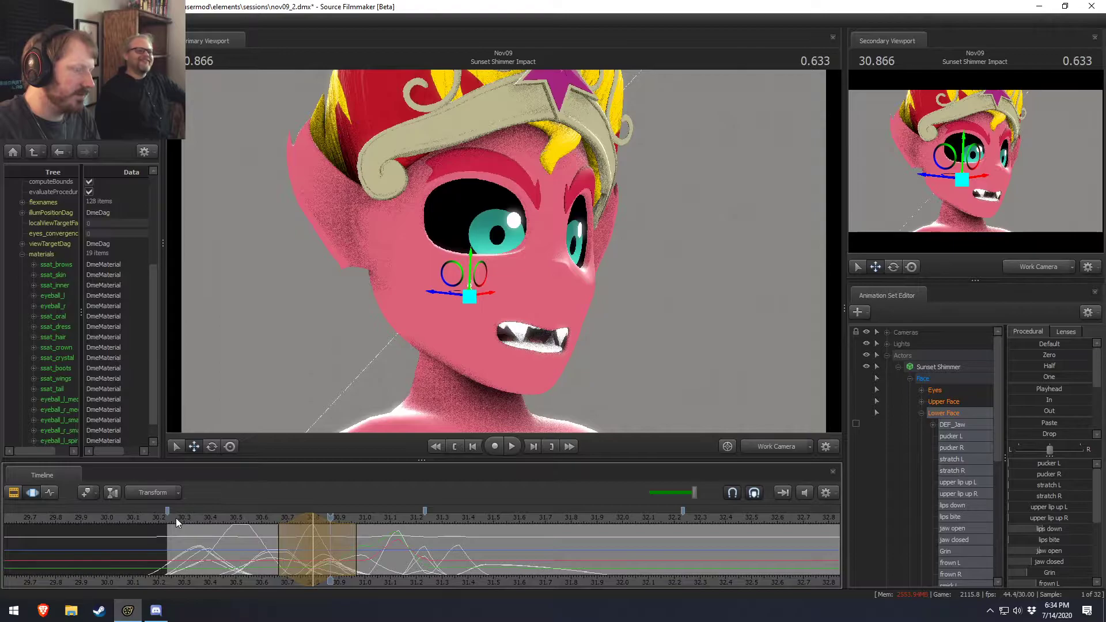
left_click(314, 552)
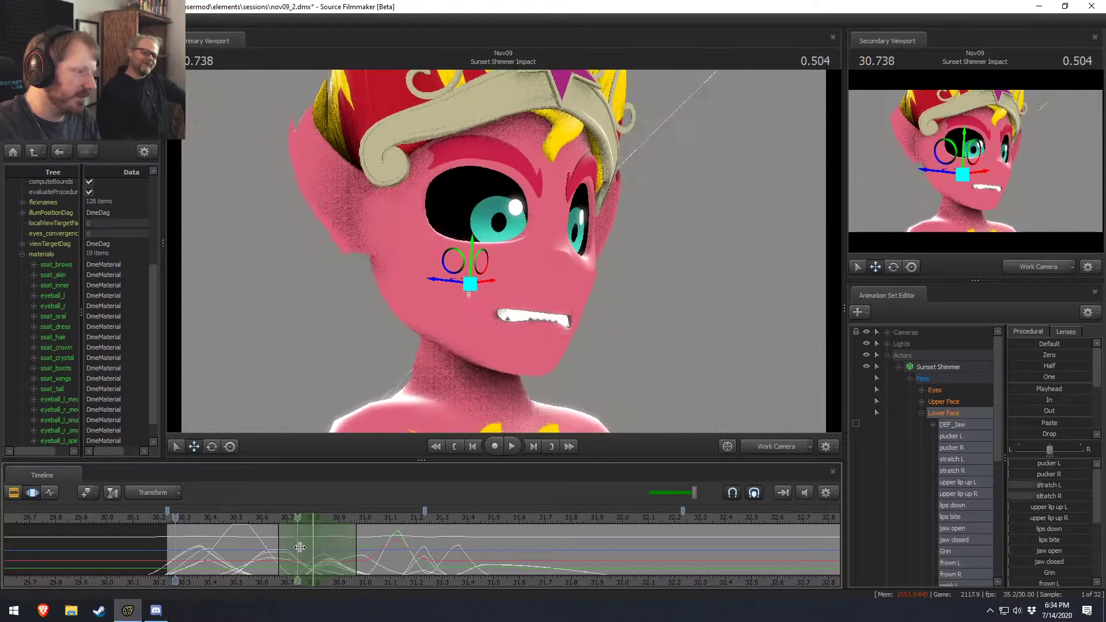
Extend the time selection around 30.800 to about 31.0 and raise pucker L and pucker R slightly.
left_click_drag(314, 551, 366, 558)
left_click(313, 561, "shift")
scroll(314, 561, "up", 4, "shift")
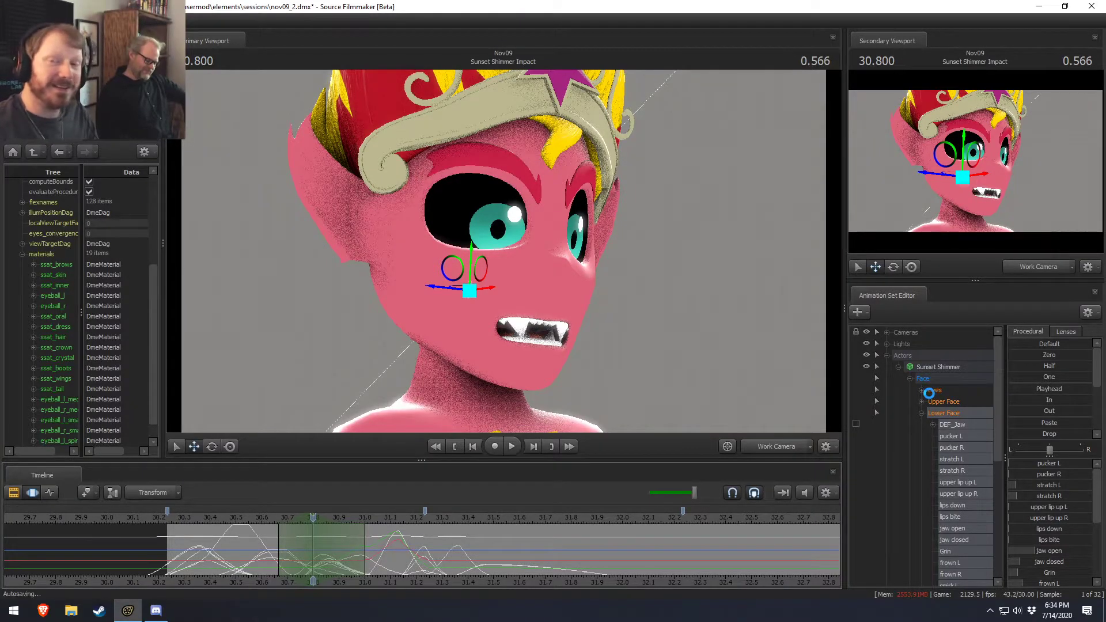
left_click_drag(1045, 466, 1052, 475)
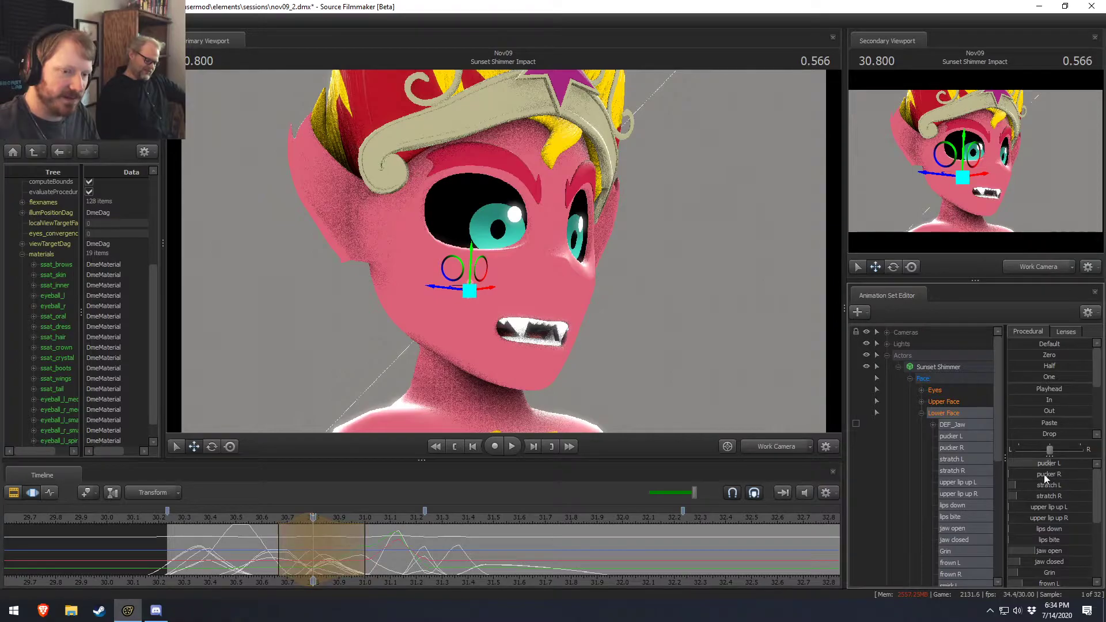
key("shift")
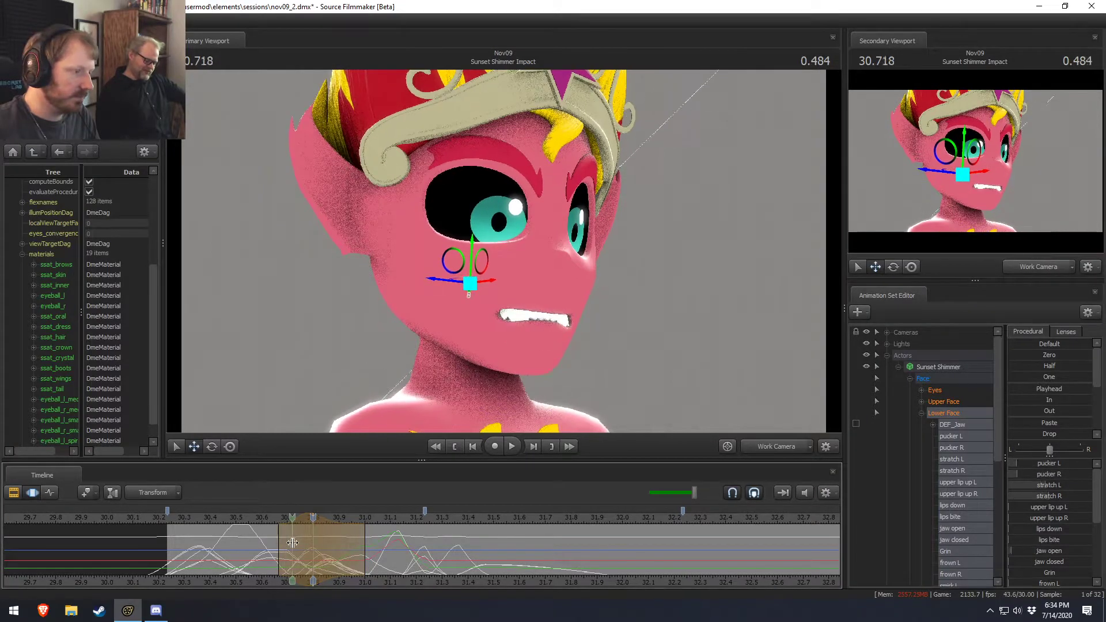
Center a time selection on 30.933 and raise stratch L and stratch R.
left_click(346, 560, "shift")
left_click(349, 561)
scroll(349, 561, "up", 2)
scroll(375, 561, "down", 1)
left_click_drag(378, 562, 416, 563)
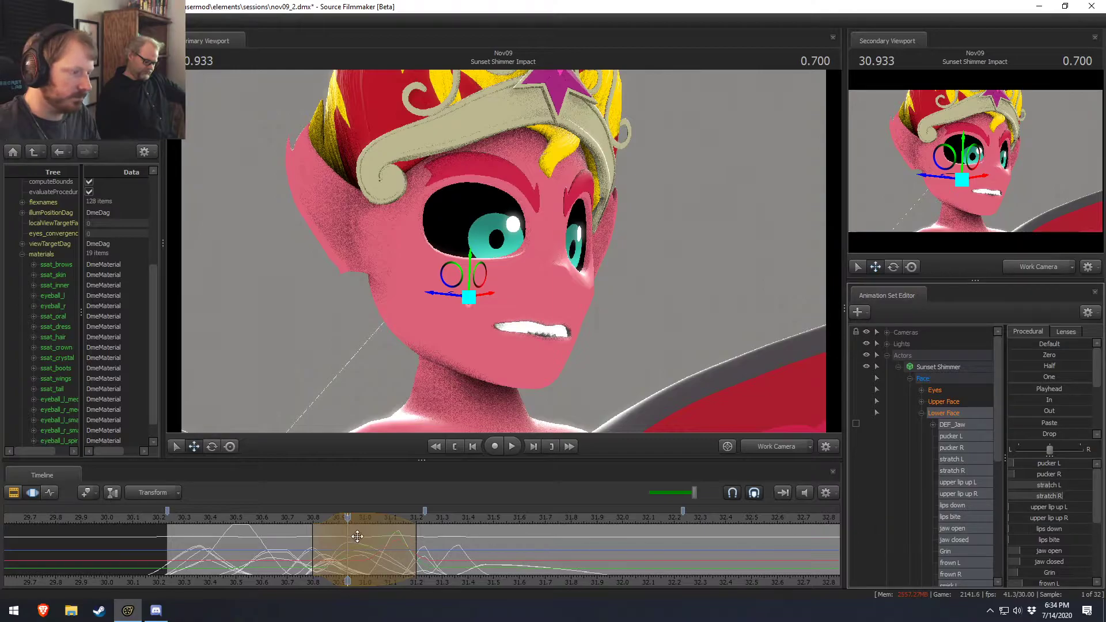
Center the time selection on 31.100, extend its end to about 31.33, and raise pucker L and pucker R.
key("shift")
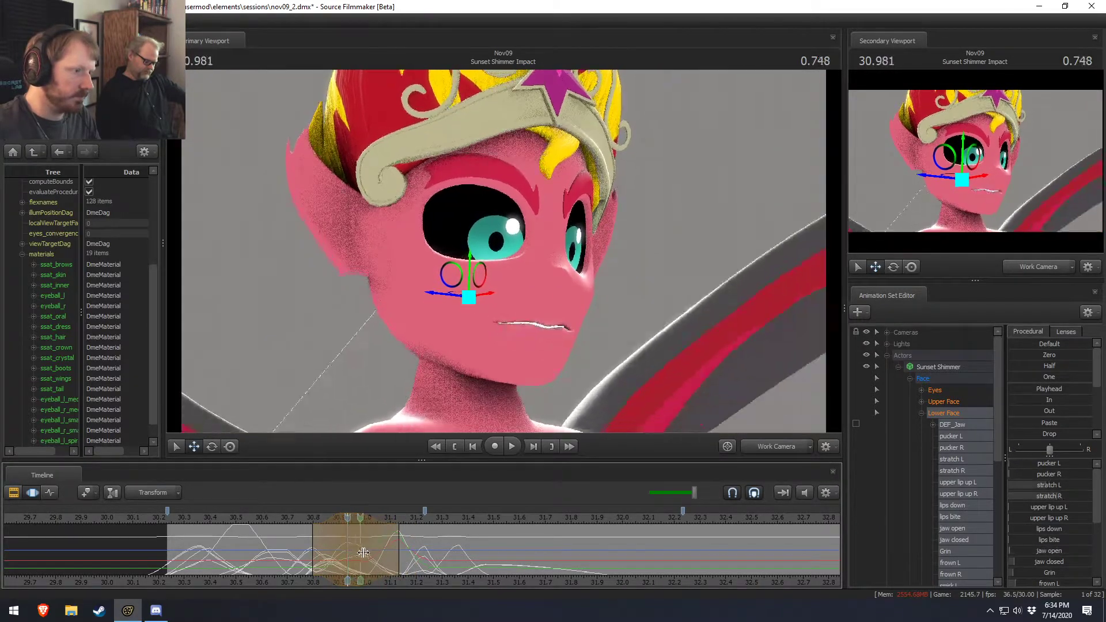
left_click(389, 557, "shift")
scroll(389, 557, "up", 4)
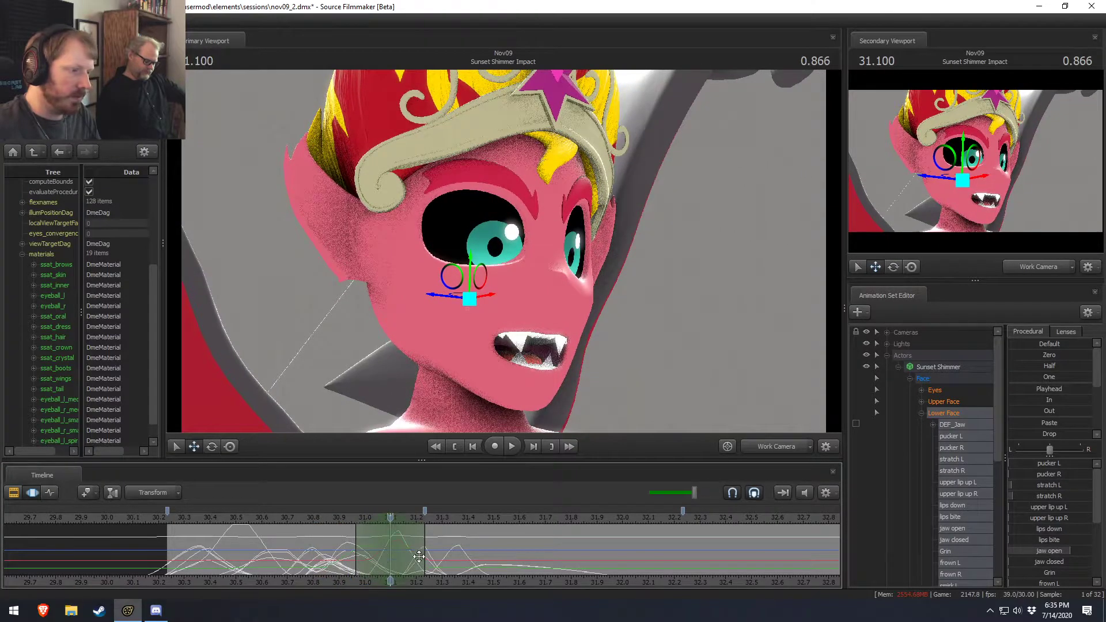
left_click_drag(418, 557, 446, 557)
left_click_drag(1045, 475, 1072, 474)
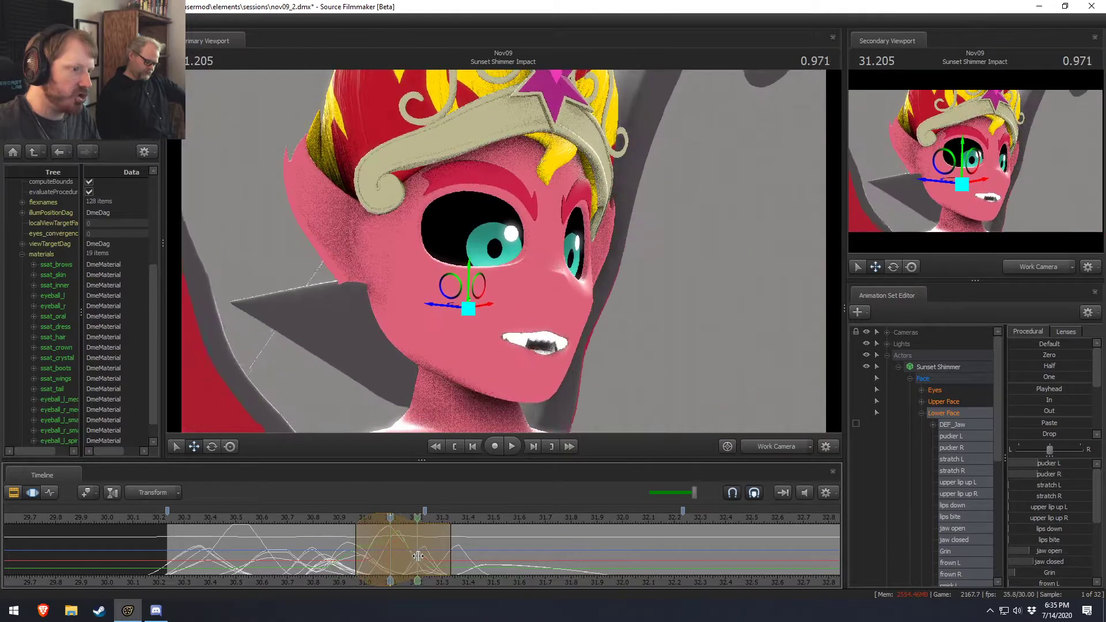
Center the time selection on about 31.23, extend its end to about 31.43, and raise pucker L and pucker R.
left_click(425, 558, "shift")
scroll(425, 558, "up", 4, "shift")
left_click_drag(448, 559, 465, 558)
left_click_drag(1036, 476, 1066, 463)
Lower pucker R and pucker L around 31.100 so the open mouth is less puckered.
left_click_drag(336, 558, 360, 554)
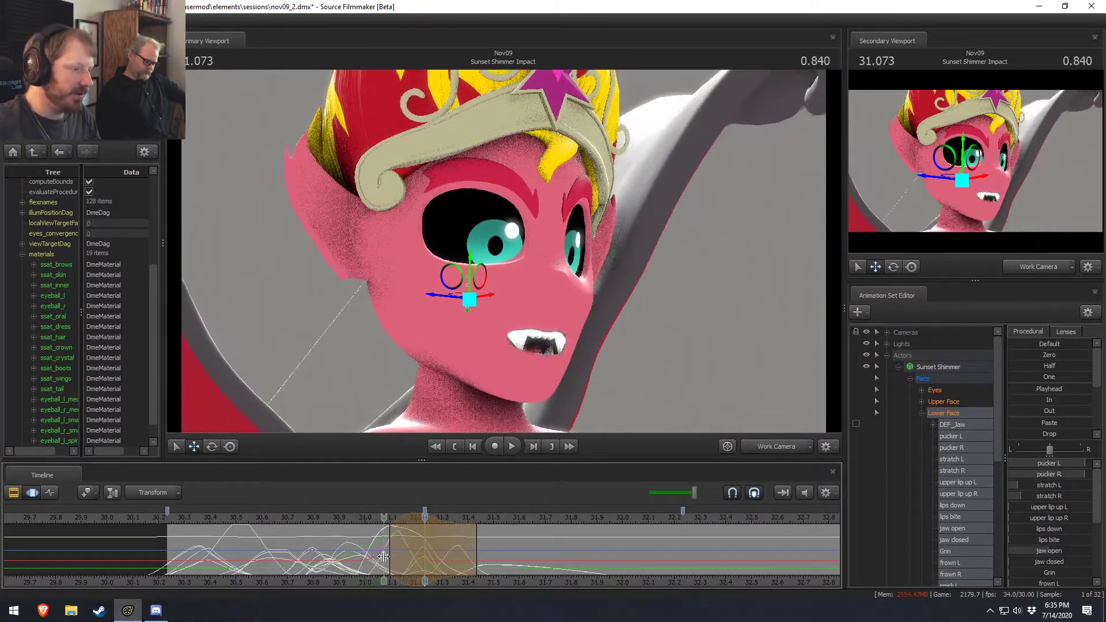
left_click(390, 556, "shift")
left_click_drag(1050, 475, 999, 474)
left_click_drag(1084, 464, 1031, 464)
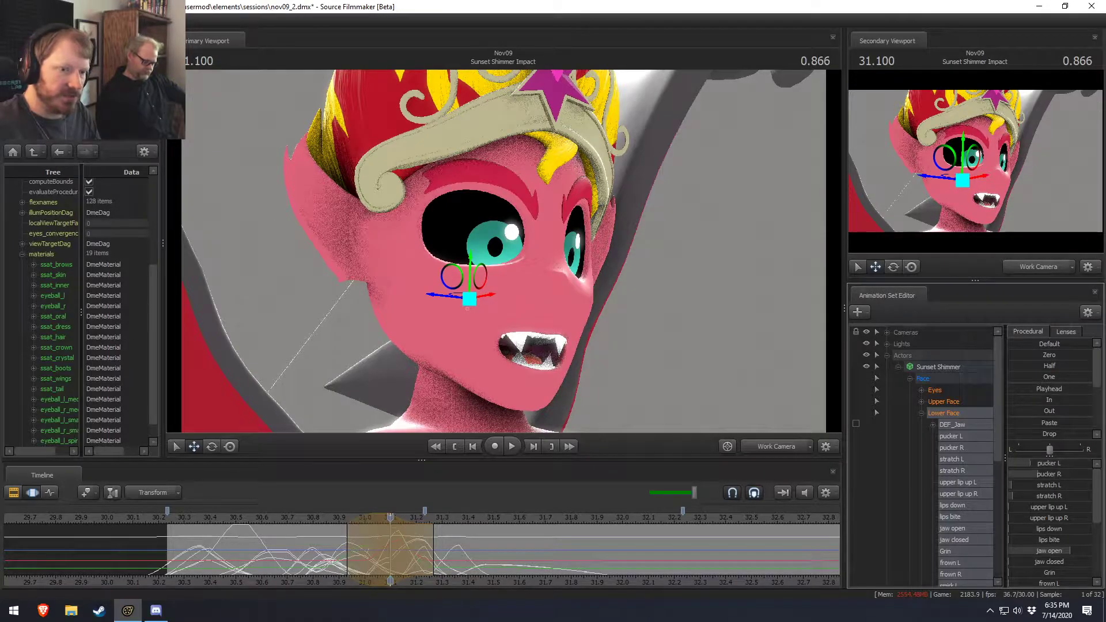
scroll(1055, 560, "down", 1)
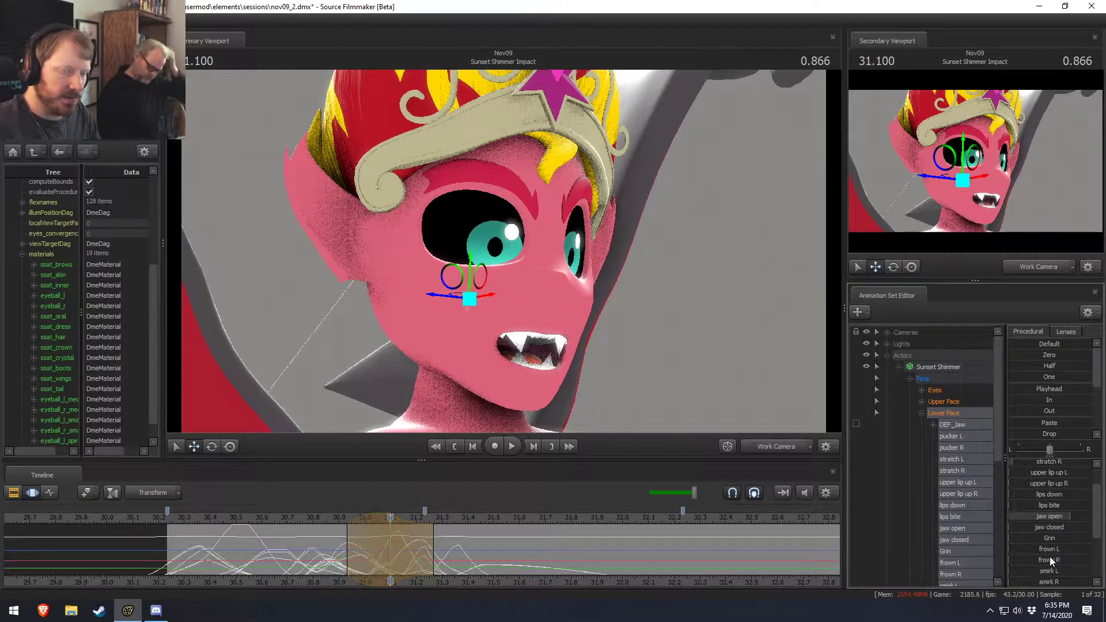
Select the time range around 31.066 and raise stratch L and stratch R.
mouse_move(393, 555)
left_mouse_down()
mouse_move(359, 555)
mouse_move(420, 559)
mouse_move(380, 561)
left_mouse_up()
left_click(381, 561, "shift")
scroll(380, 562, "up", 5, "shift")
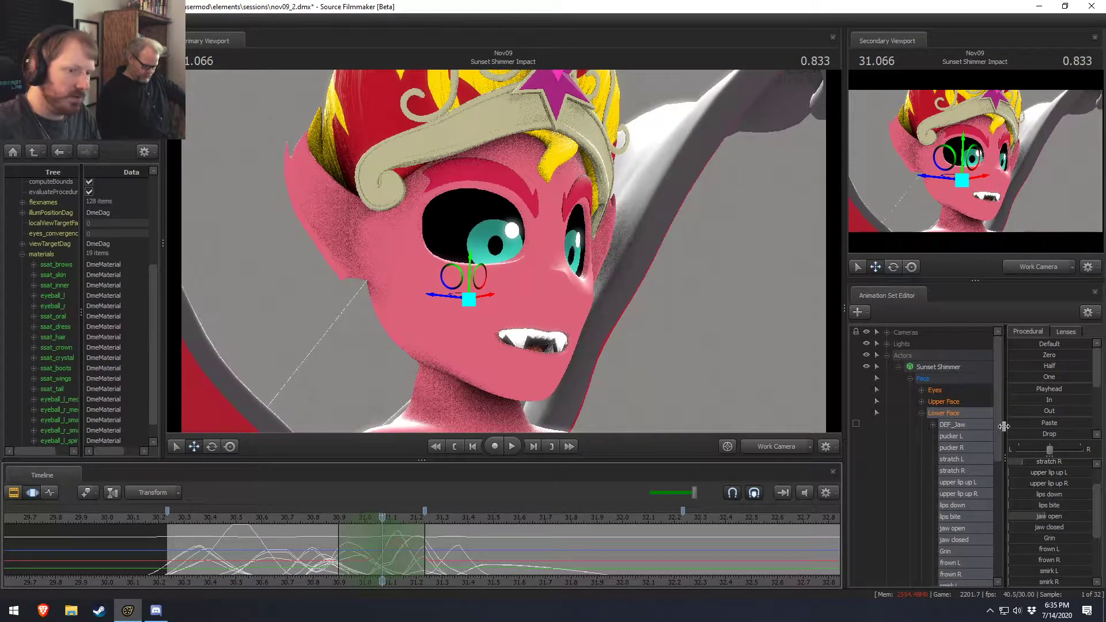
scroll(1031, 483, "up", 1)
left_click_drag(1034, 489, 1088, 501)
Raise pucker L and pucker R around 30.933, and play back the lip movement from the shot's start.
left_click_drag(380, 550, 351, 559)
left_click_drag(1053, 478, 1064, 479)
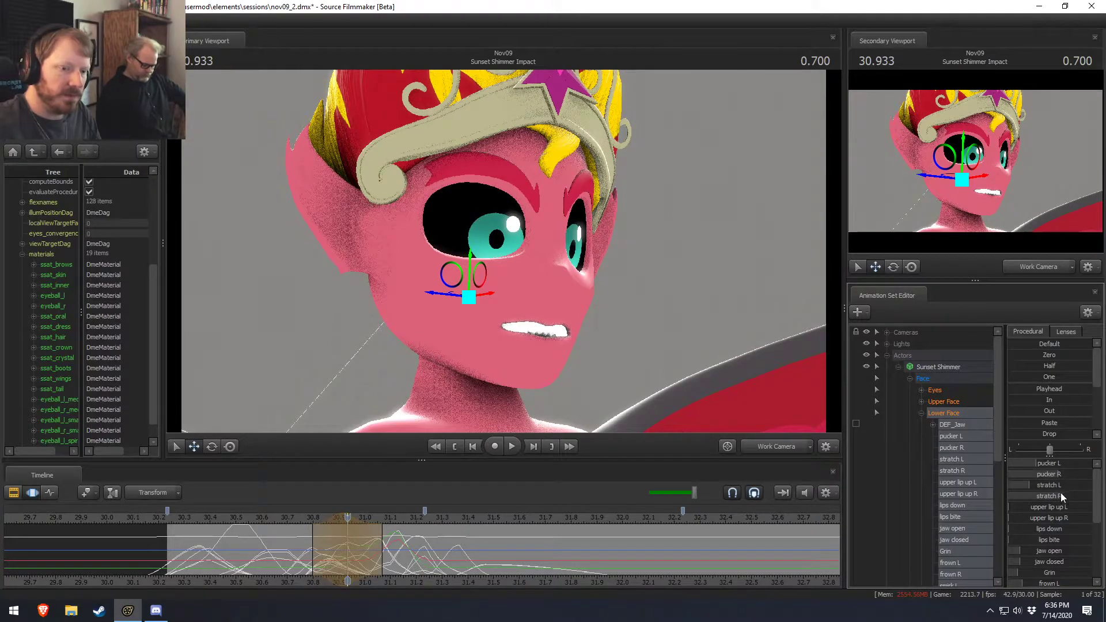
left_click_drag(293, 561, 449, 542)
left_click_drag(171, 520, 177, 519)
key("space")
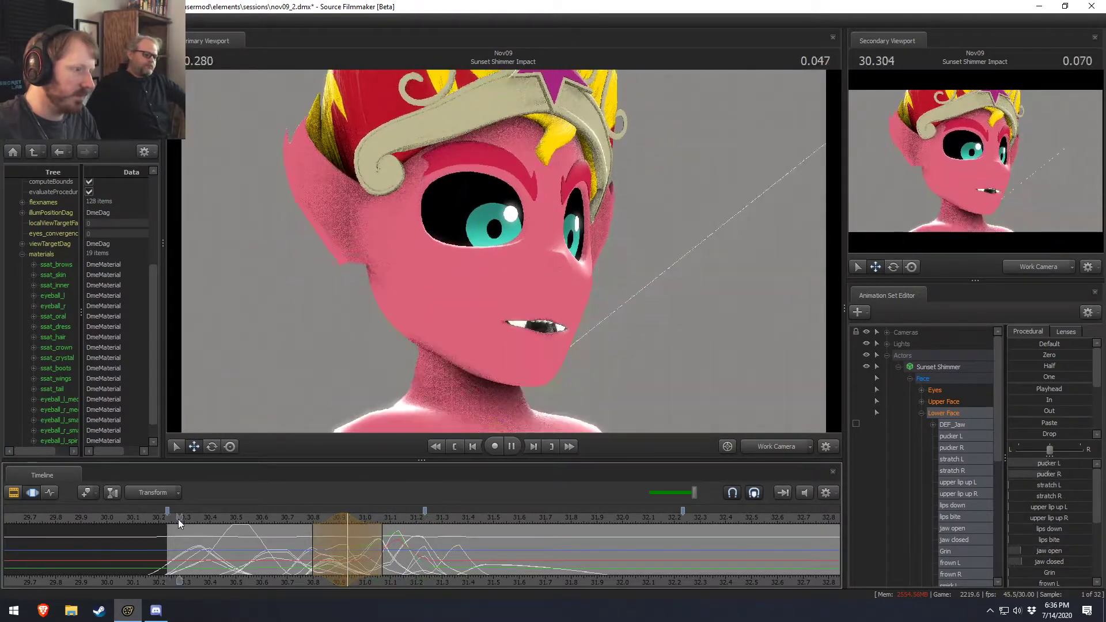
key("space")
Close the mouth around 31.033 by raising jaw closed to its maximum and increasing lips bite.
left_click_drag(348, 548, 374, 554)
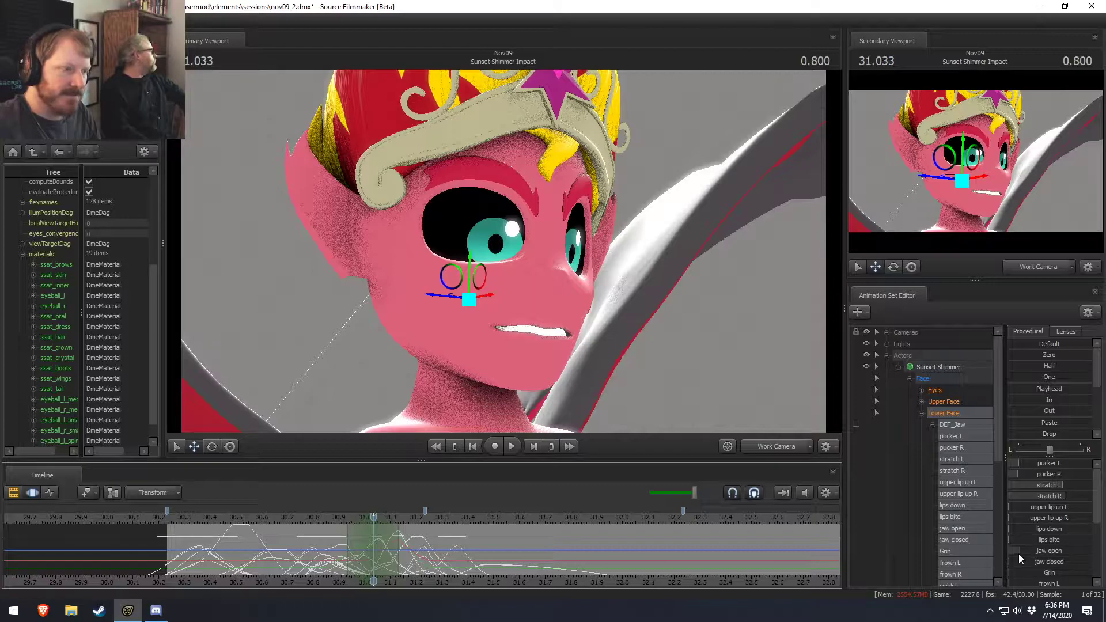
left_click(1052, 566)
key("e")
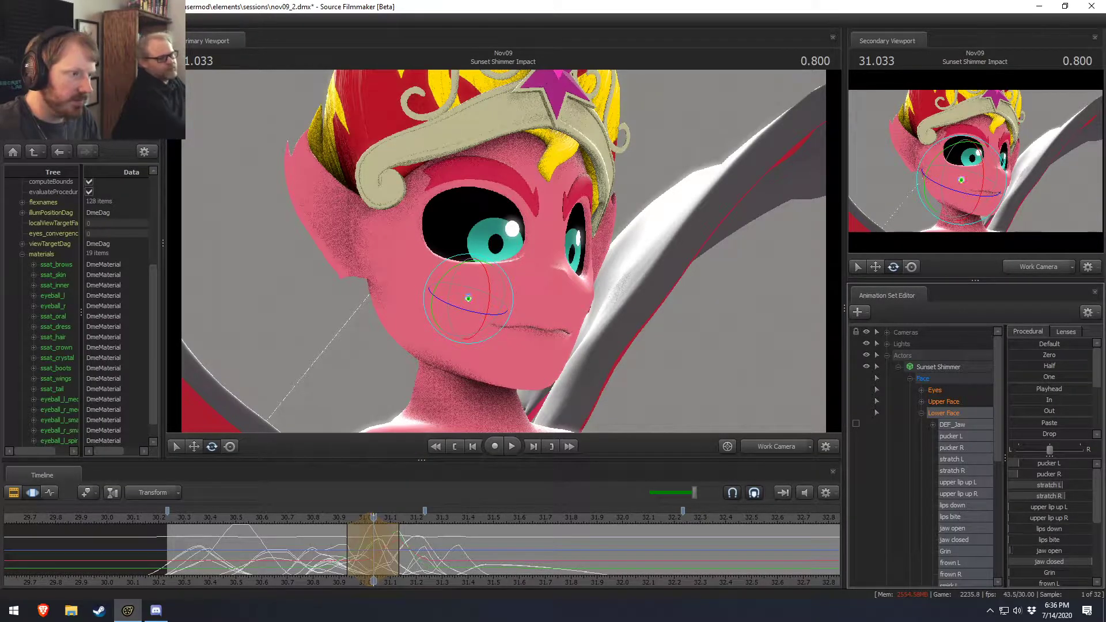
scroll(1059, 575, "down", 1)
left_click_drag(1045, 505, 1092, 505)
View the face more from the front and lower mouth S slightly at 31.033.
left_click_drag(407, 296, 499, 326, "alt")
key("w")
left_click_drag(482, 284, 368, 288)
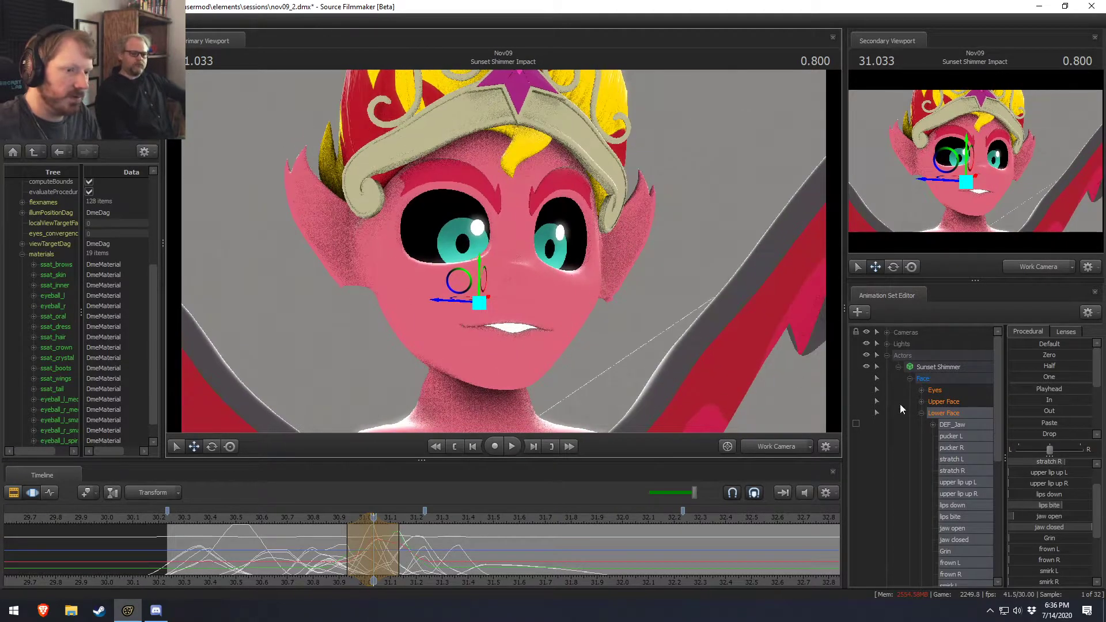
scroll(1057, 520, "down", 3)
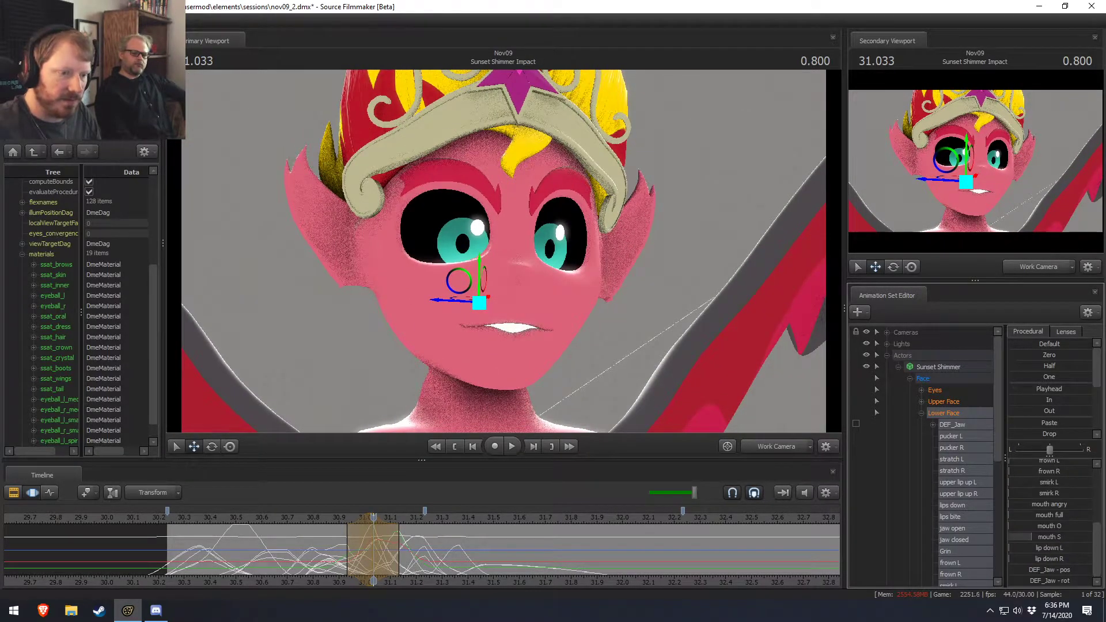
left_click_drag(1057, 540, 1039, 539)
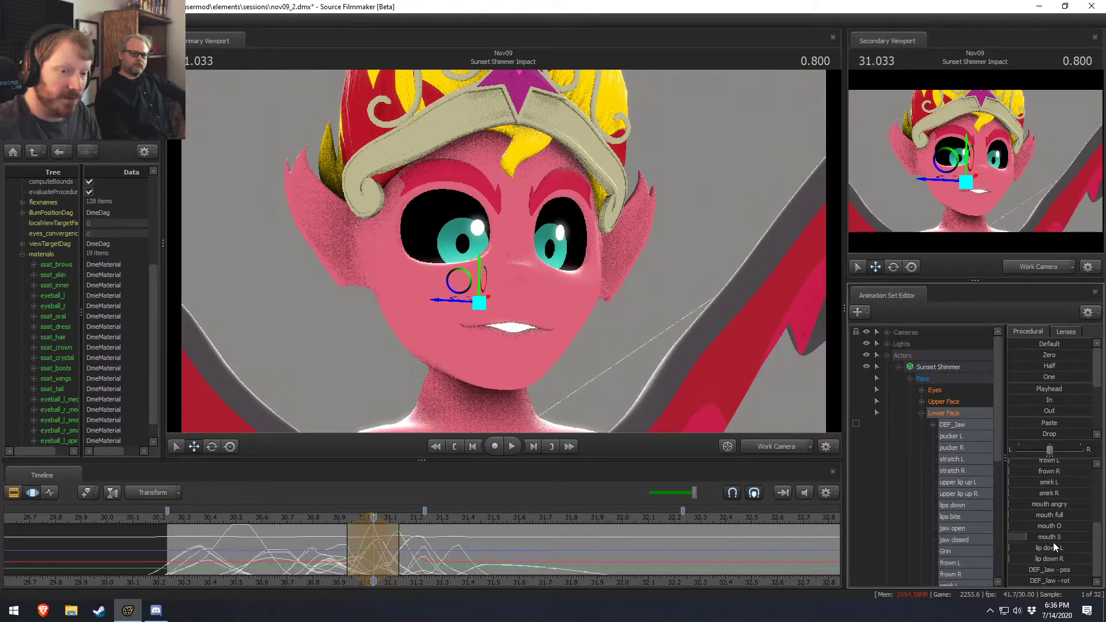
Raise lips down at 31.033 until the lips meet.
scroll(1058, 531, "up", 1)
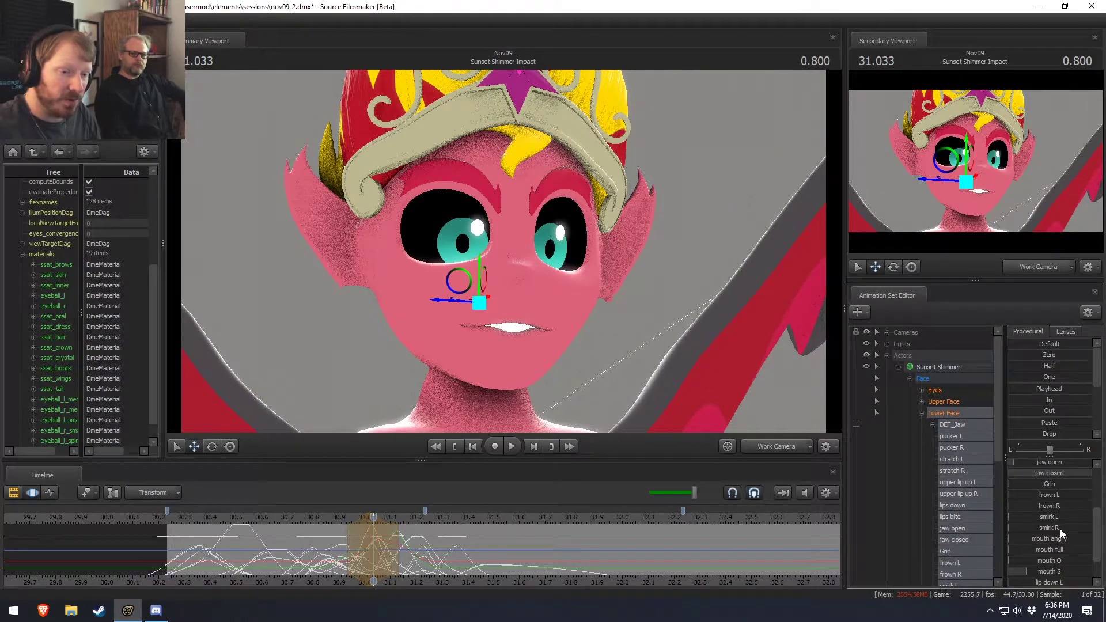
scroll(1060, 529, "up", 2)
left_click_drag(1060, 513, 1094, 513)
key("shift")
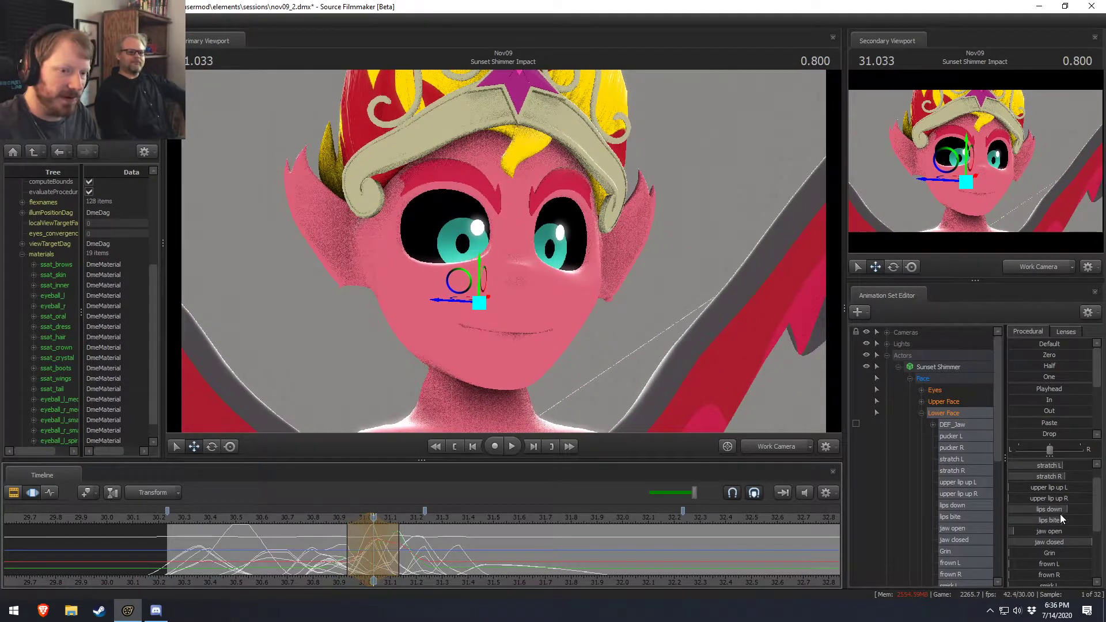
scroll(1052, 504, "up", 2)
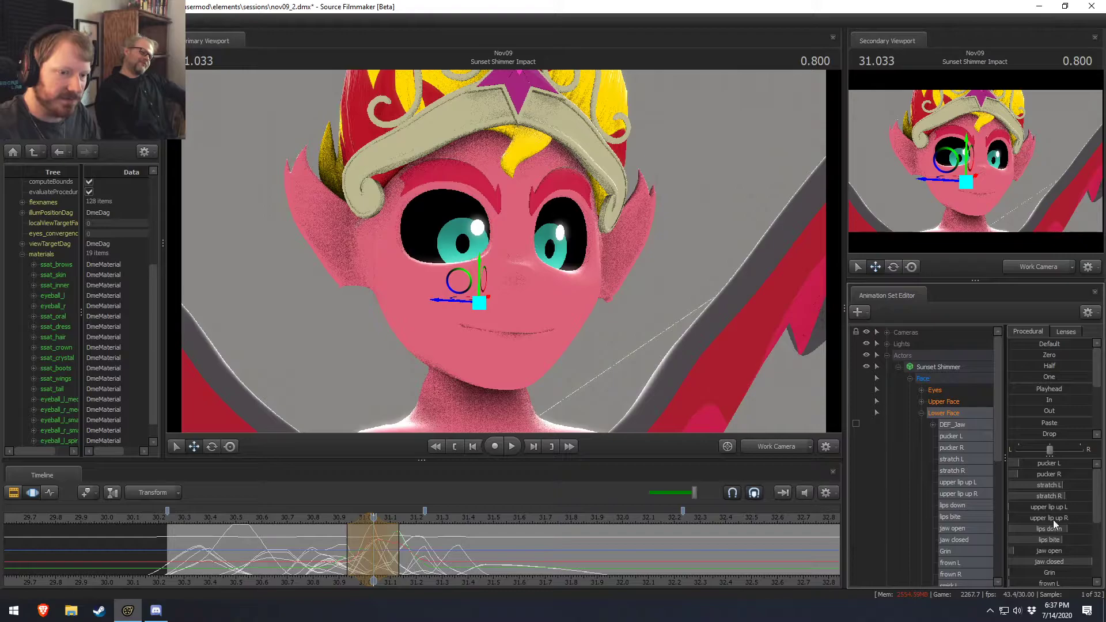
Raise frown L and frown R to about half at 31.033.
scroll(1054, 524, "down", 6)
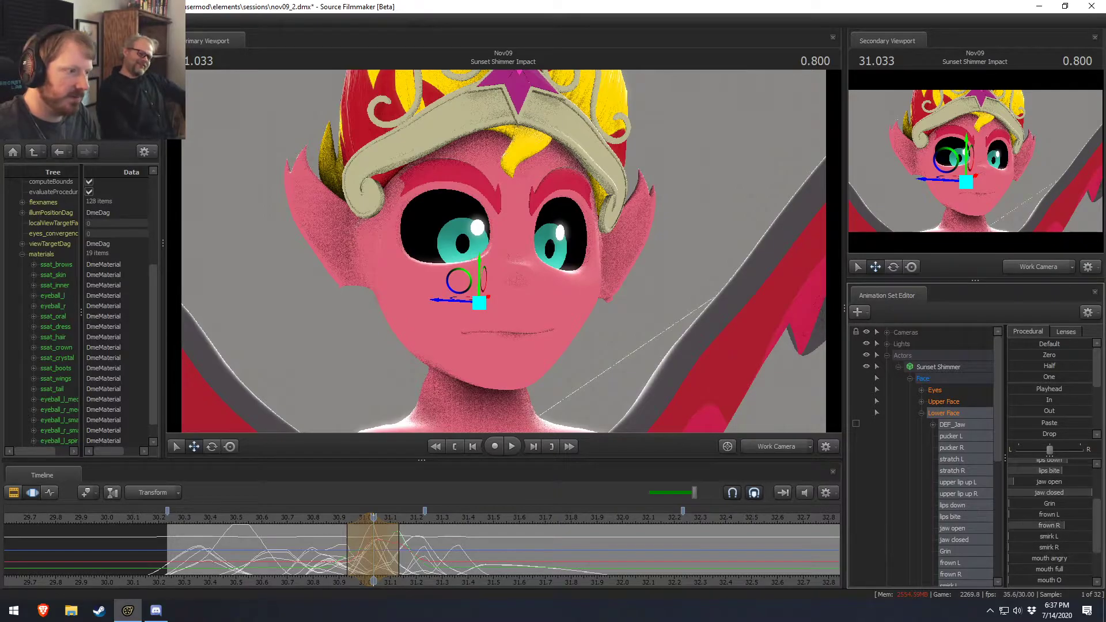
left_click_drag(1045, 514, 1077, 514)
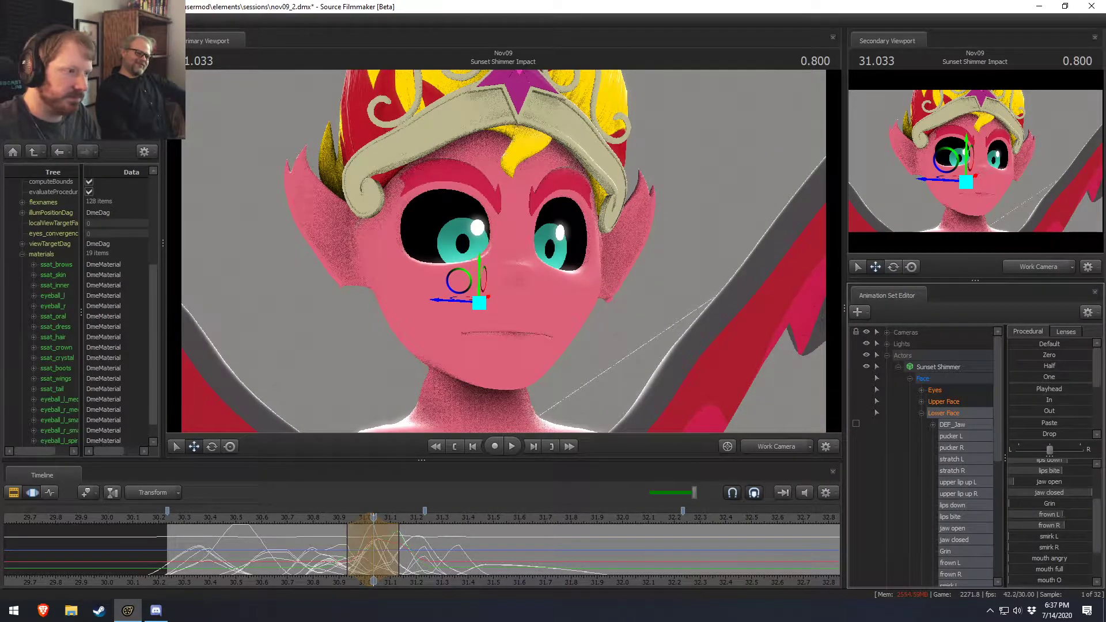
scroll(1067, 512, "up", 6)
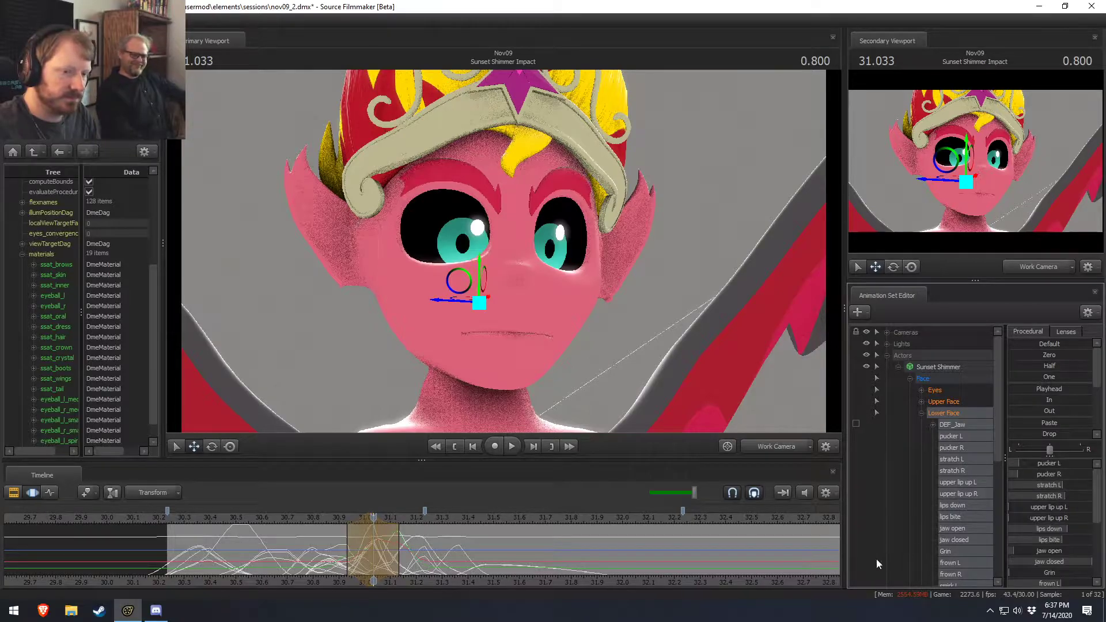
Make a time selection around 31.100 with a wider falloff and raise mouth angry there.
left_click_drag(465, 562, 390, 560)
scroll(390, 561, "up", 2, "shift")
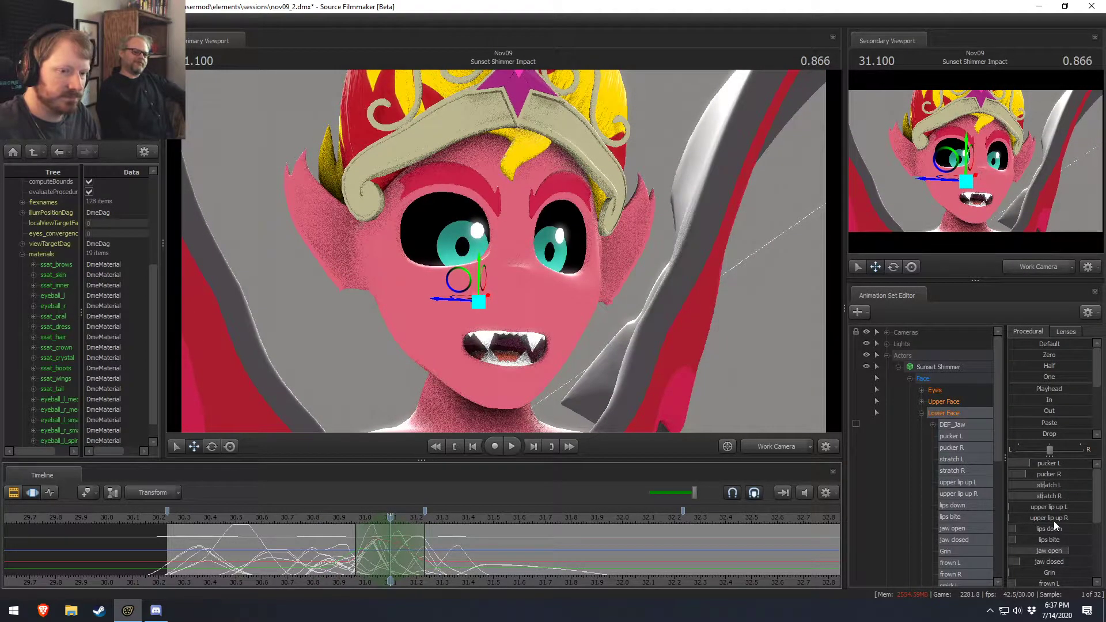
scroll(1055, 525, "down", 3)
left_click_drag(1046, 525, 1069, 525)
Scrub through the mouth movement after 31.100 and make a time selection around 31.366 with a wider falloff.
left_click_drag(340, 521, 433, 559)
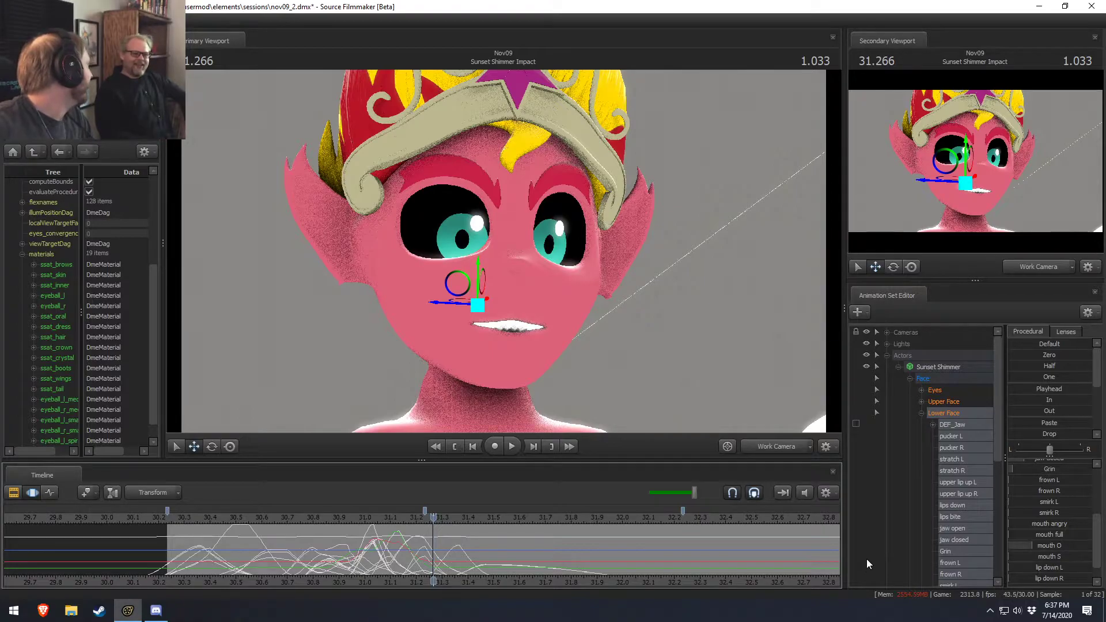
key("shift")
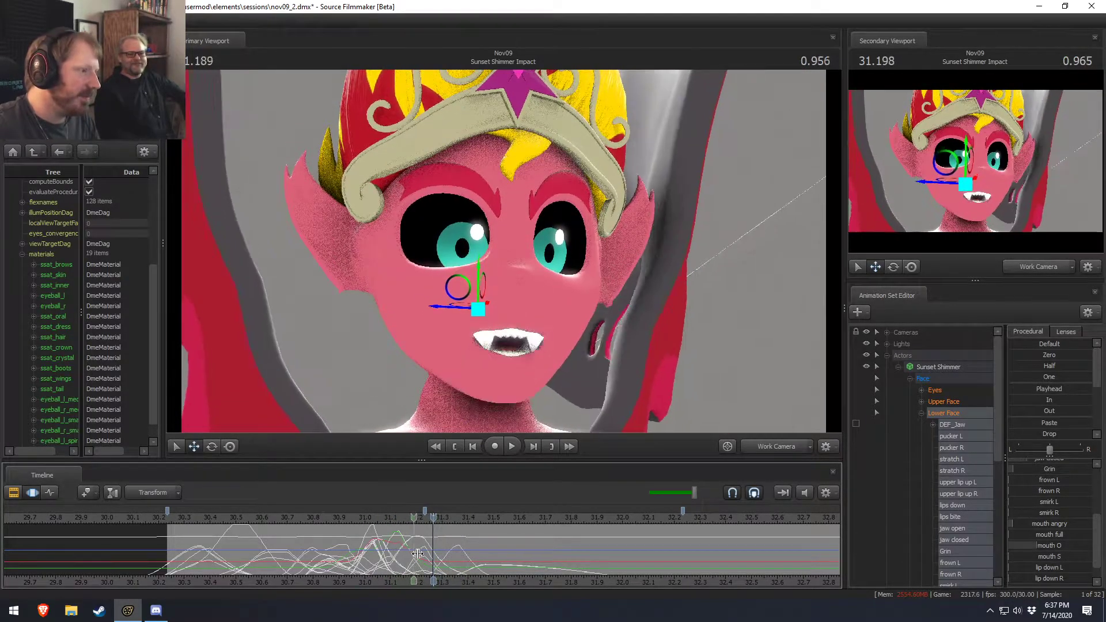
left_click(439, 554)
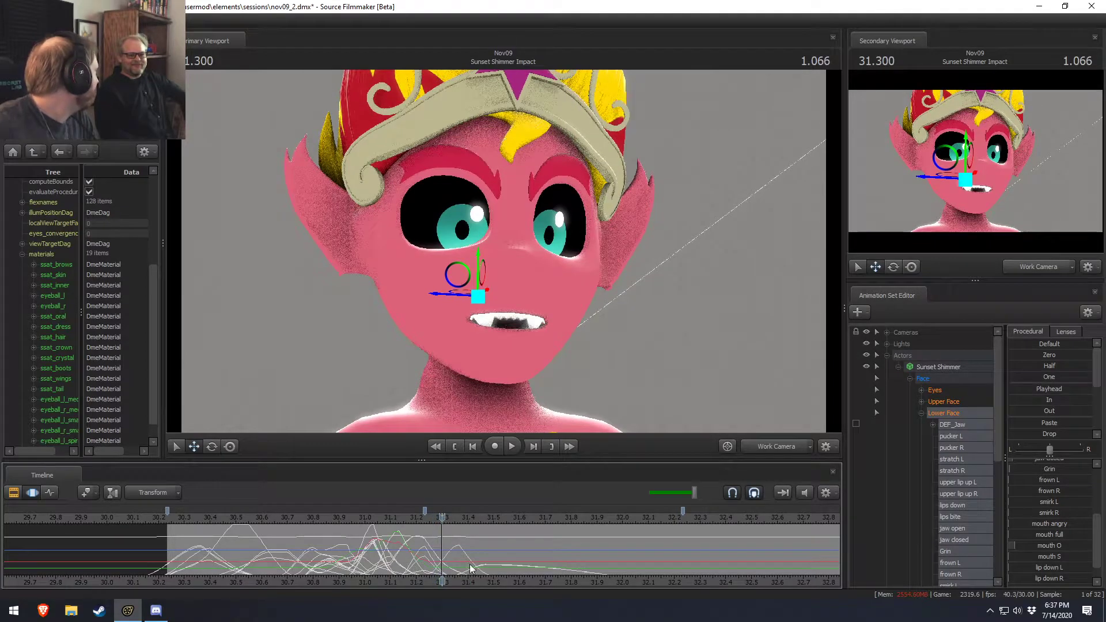
middle_click_drag(567, 582, 474, 581)
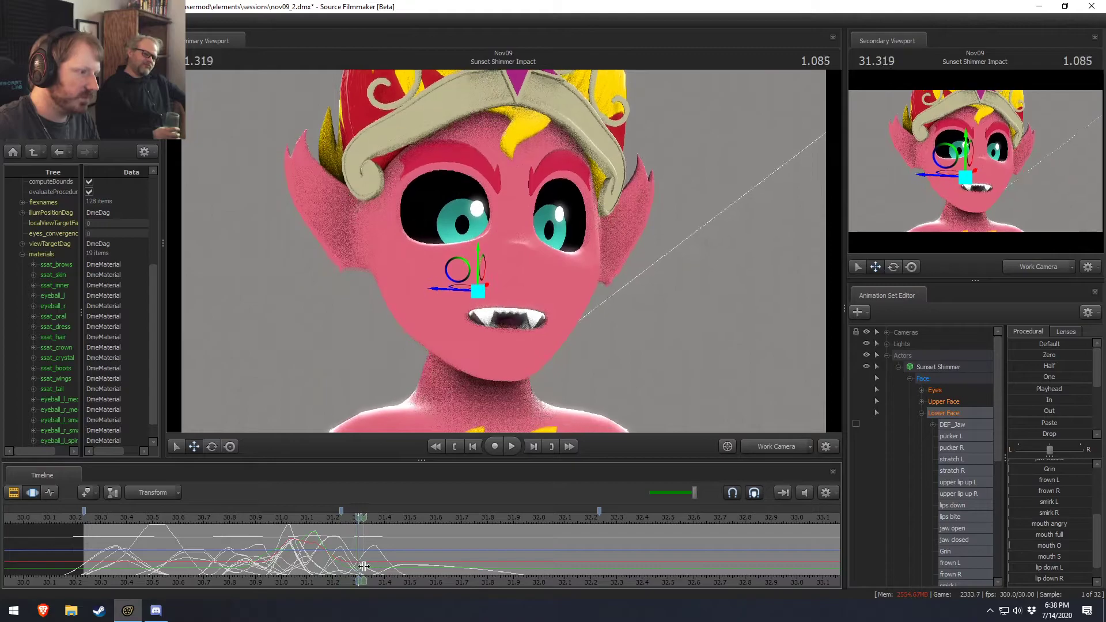
left_click(373, 567, "shift")
scroll(373, 566, "up", 1, "shift")
Try adjusting mouth angry at 31.366, view the face from the side, and undo the last change.
left_click_drag(1061, 524, 1076, 525)
mouse_move(494, 264)
left_mouse_down("alt")
mouse_move(555, 264)
mouse_move(501, 254)
left_mouse_up("alt")
key("e")
key("ctrl+z")
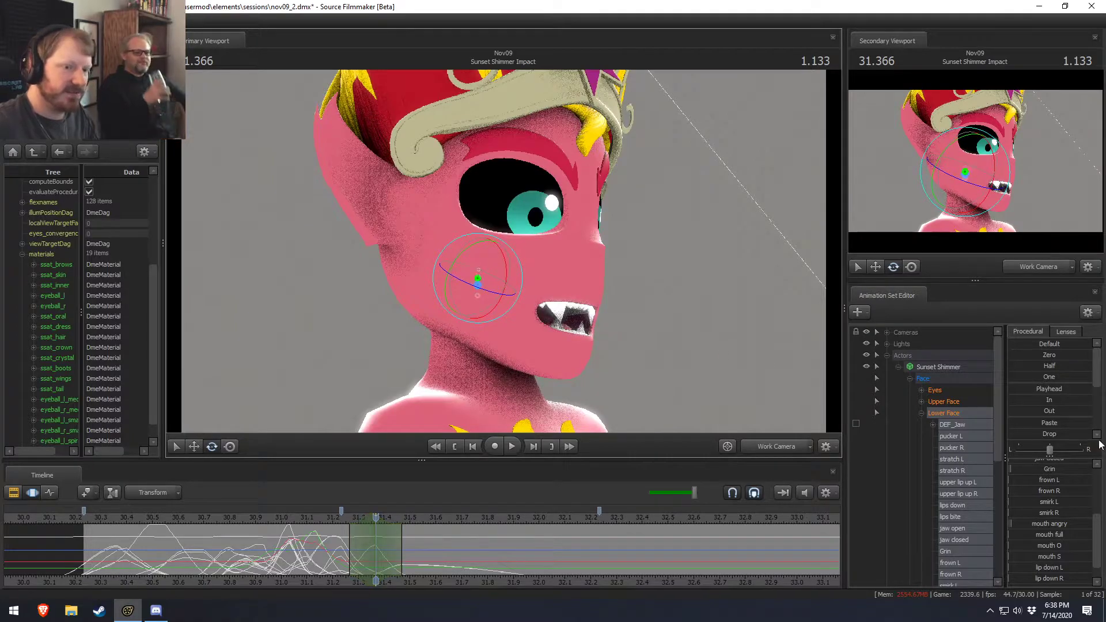
Raise Grin at 31.366 and rotate the jaw upward to bring the teeth together.
scroll(1062, 478, "up", 2)
left_click_drag(1057, 517, 1066, 538)
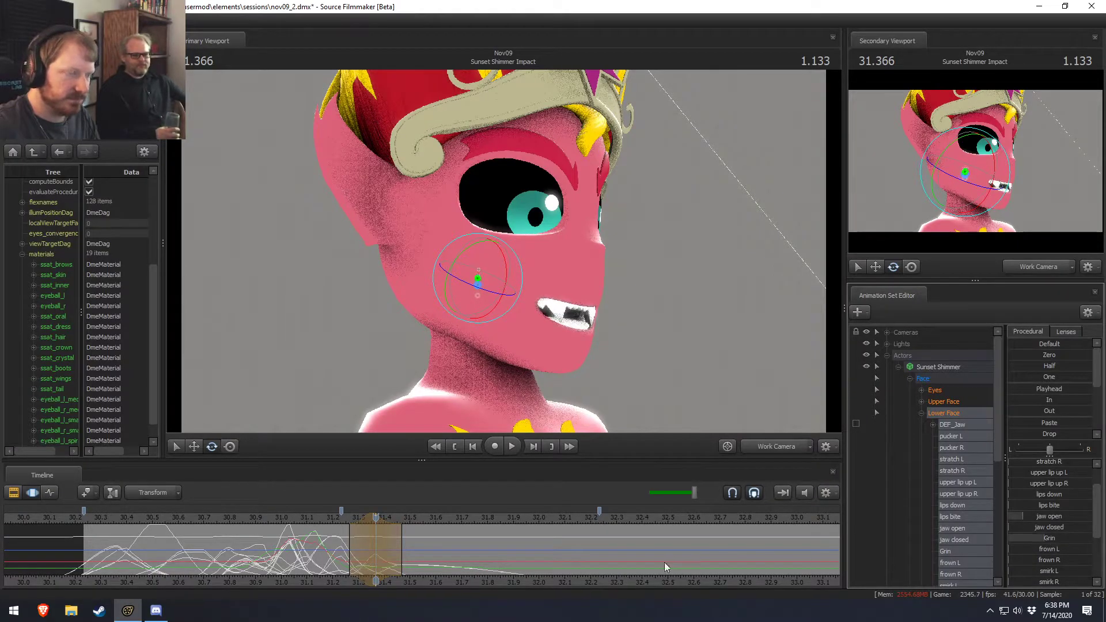
key("shift")
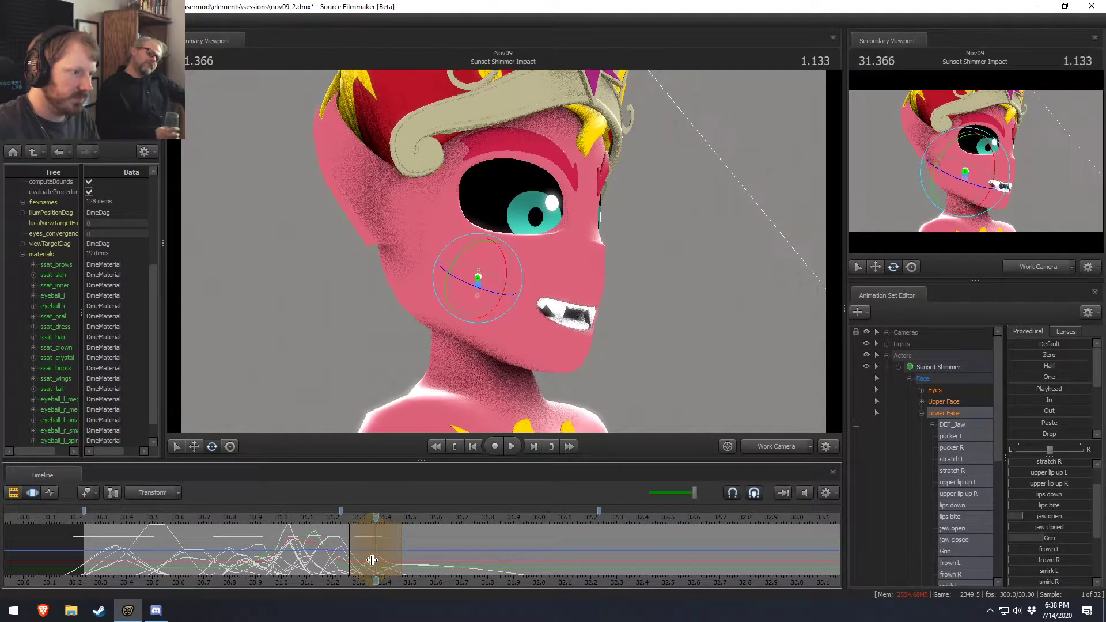
left_click_drag(507, 276, 504, 274)
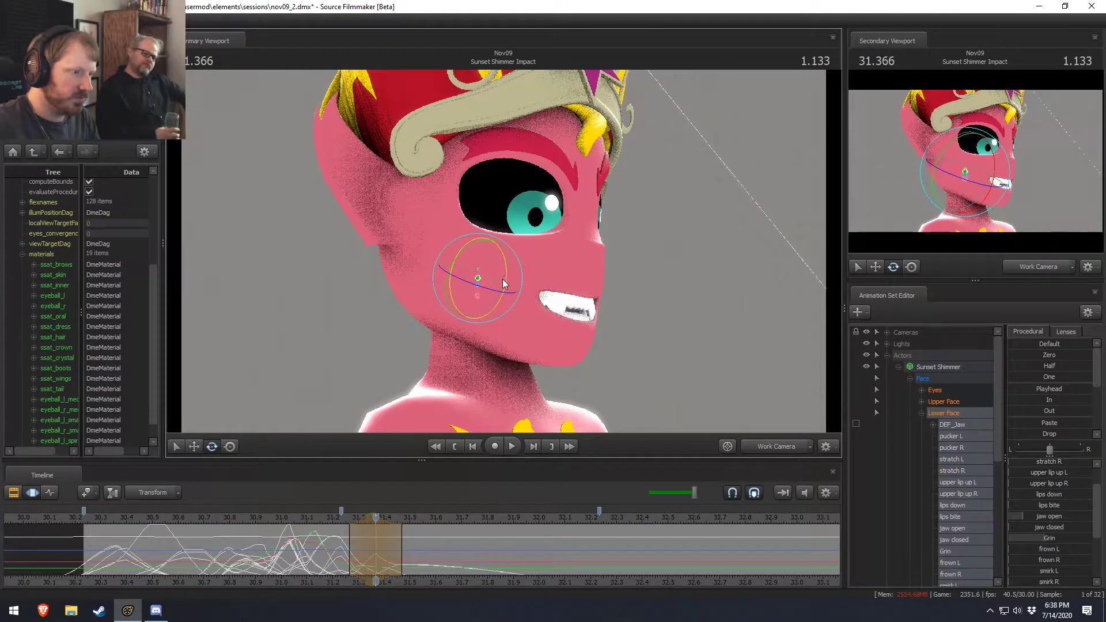
Raise frown L and frown R at 31.366, and make the time selection begin at the marker near 31.233.
scroll(1049, 516, "up", 1)
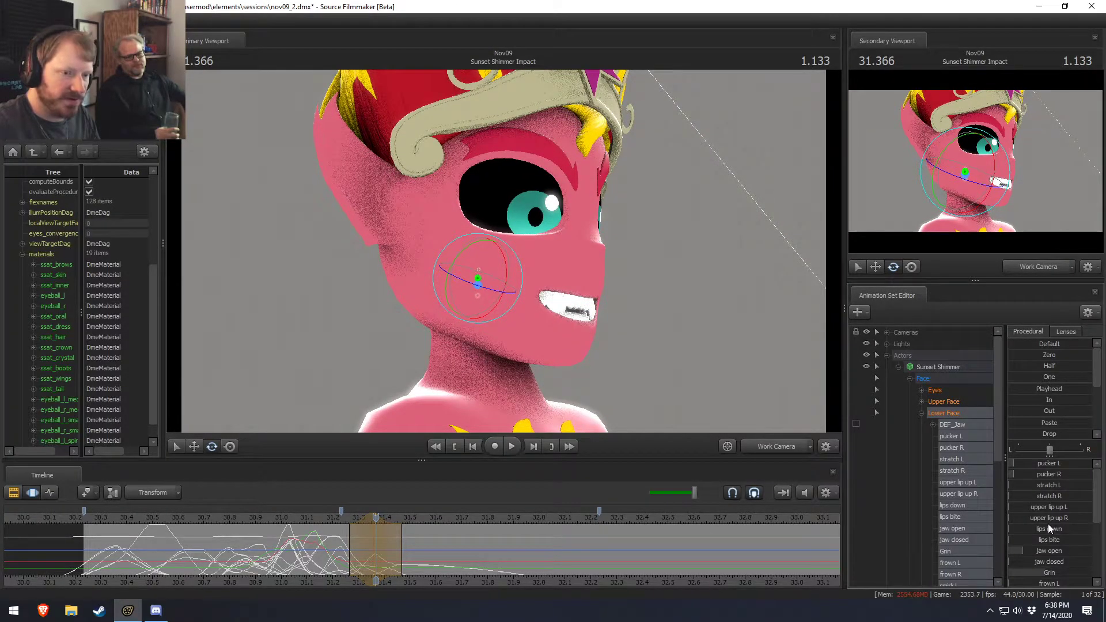
scroll(1049, 507, "down", 2)
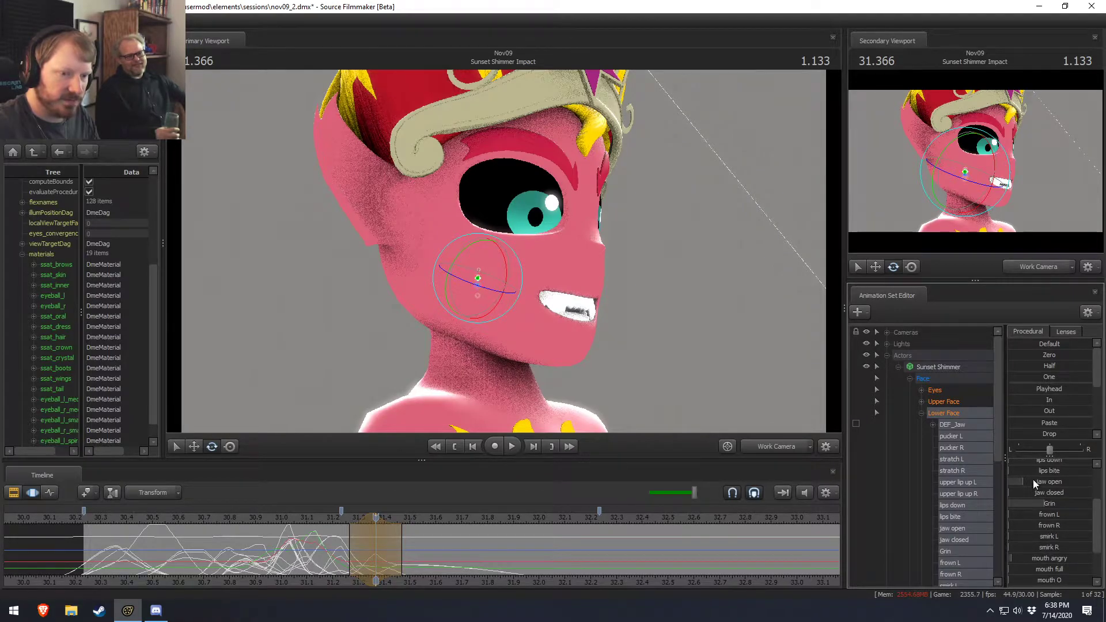
scroll(1039, 507, "down", 1)
scroll(1040, 512, "up", 1)
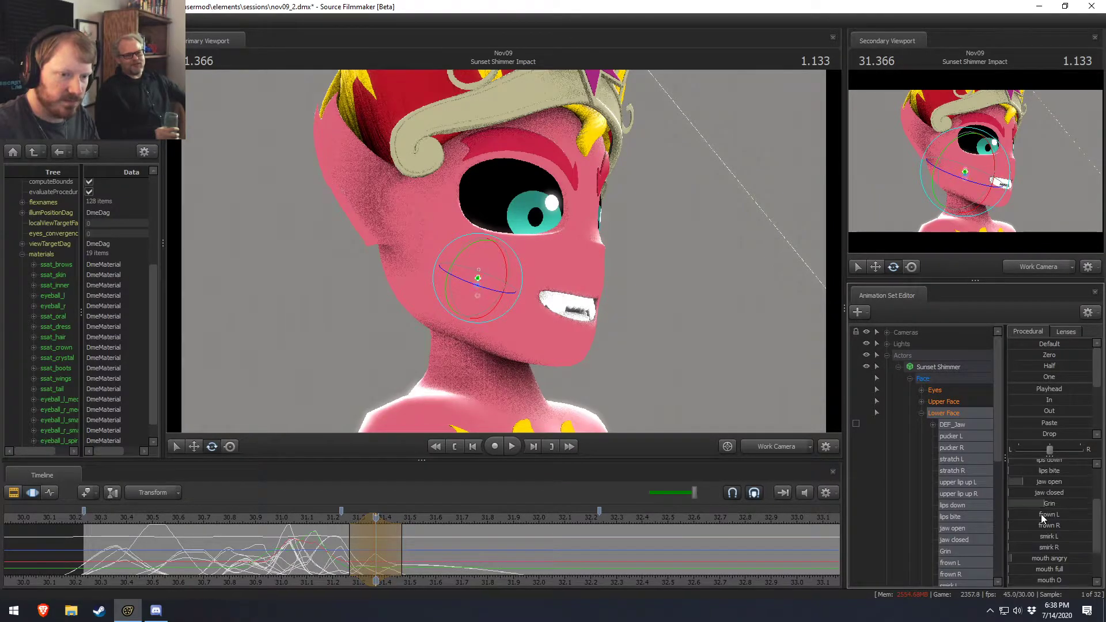
left_click_drag(1033, 527, 1062, 525)
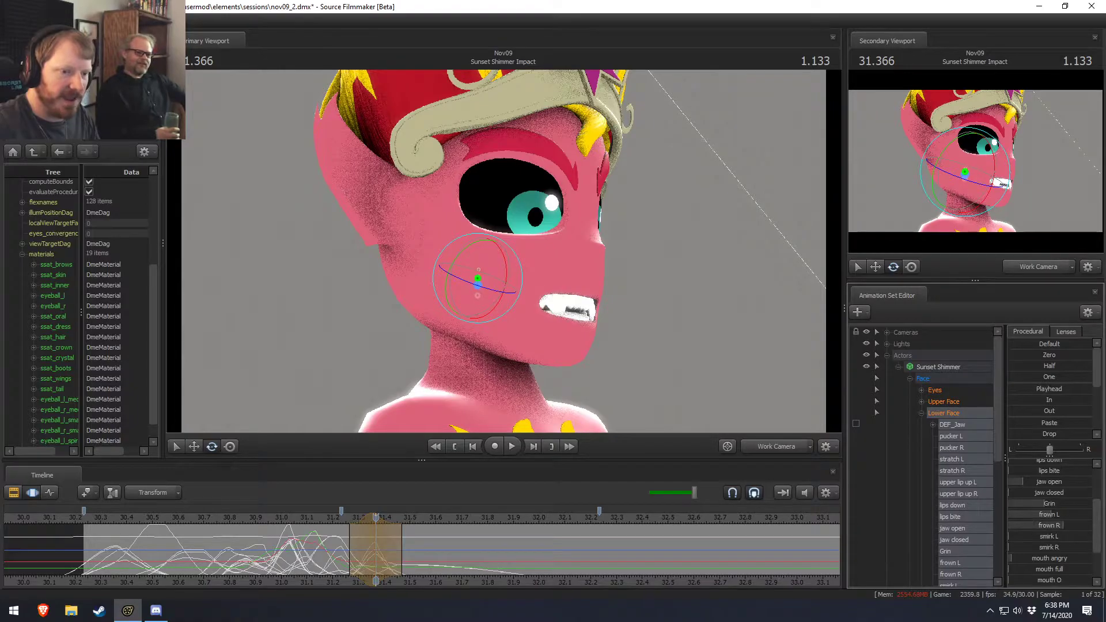
left_click_drag(286, 541, 338, 558)
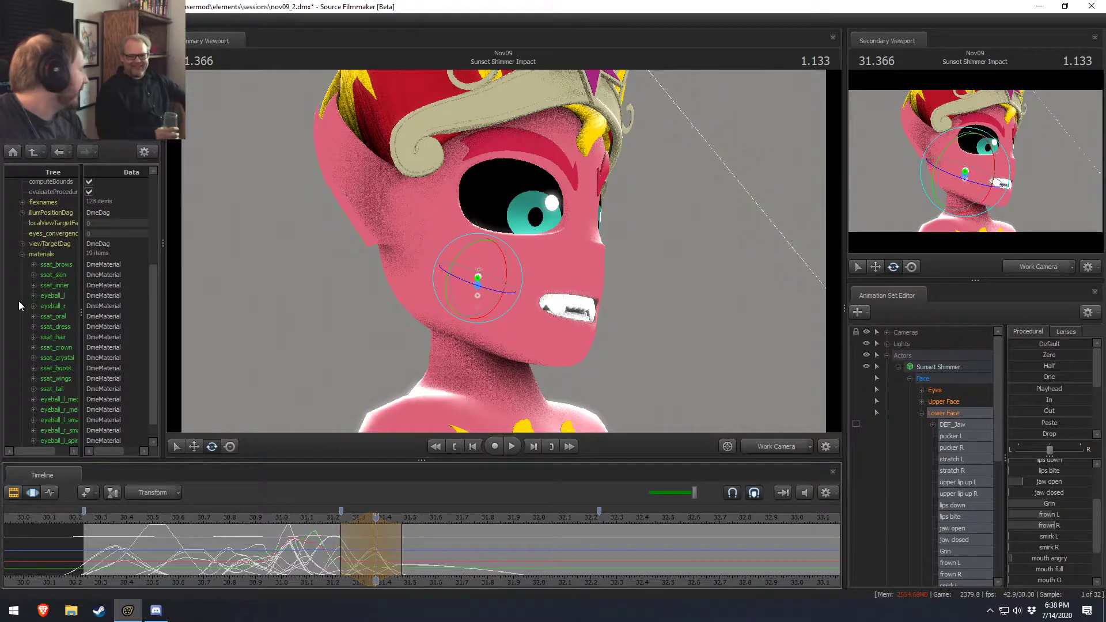
Move the time selection to 31.300 and raise pucker L and pucker R there.
left_click_drag(337, 551, 355, 563)
left_click(358, 563)
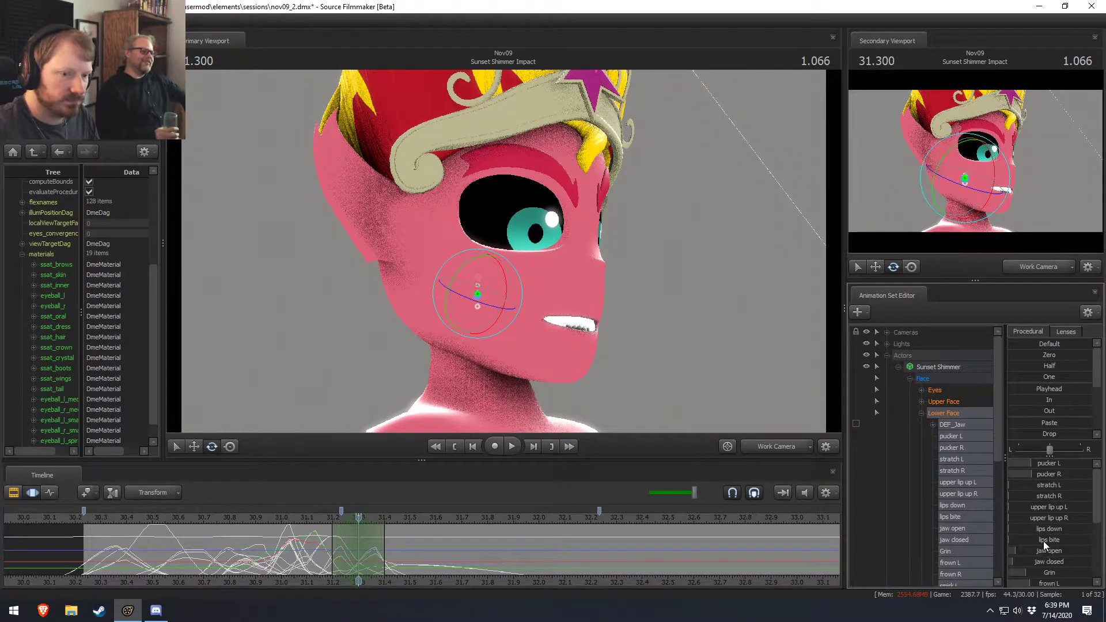
scroll(1041, 540, "down", 2)
scroll(1049, 513, "up", 4)
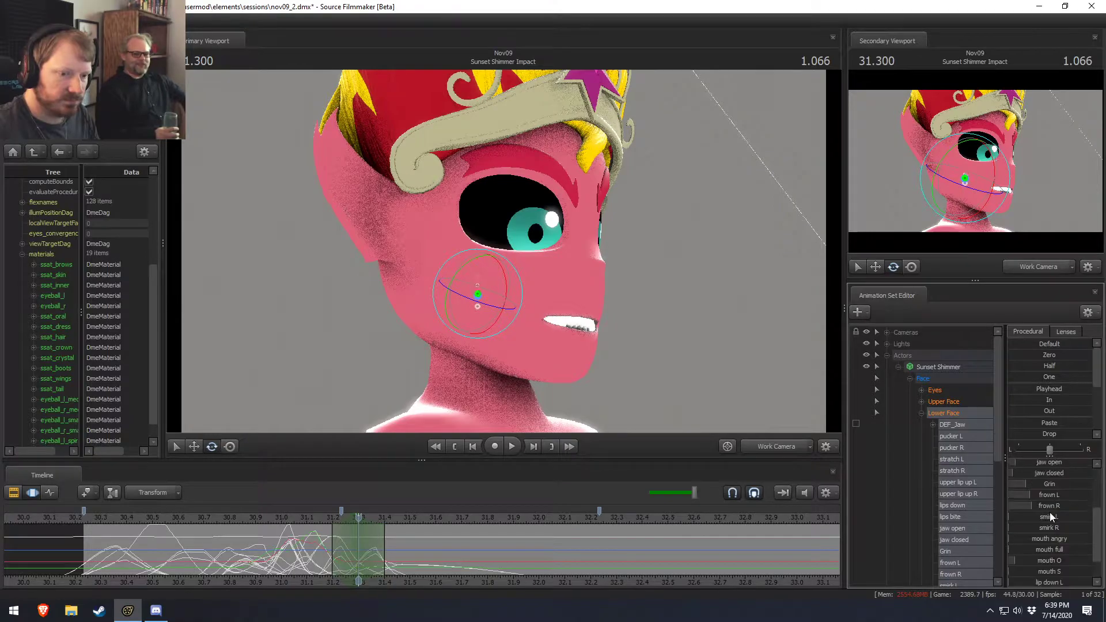
scroll(1041, 515, "down", 2)
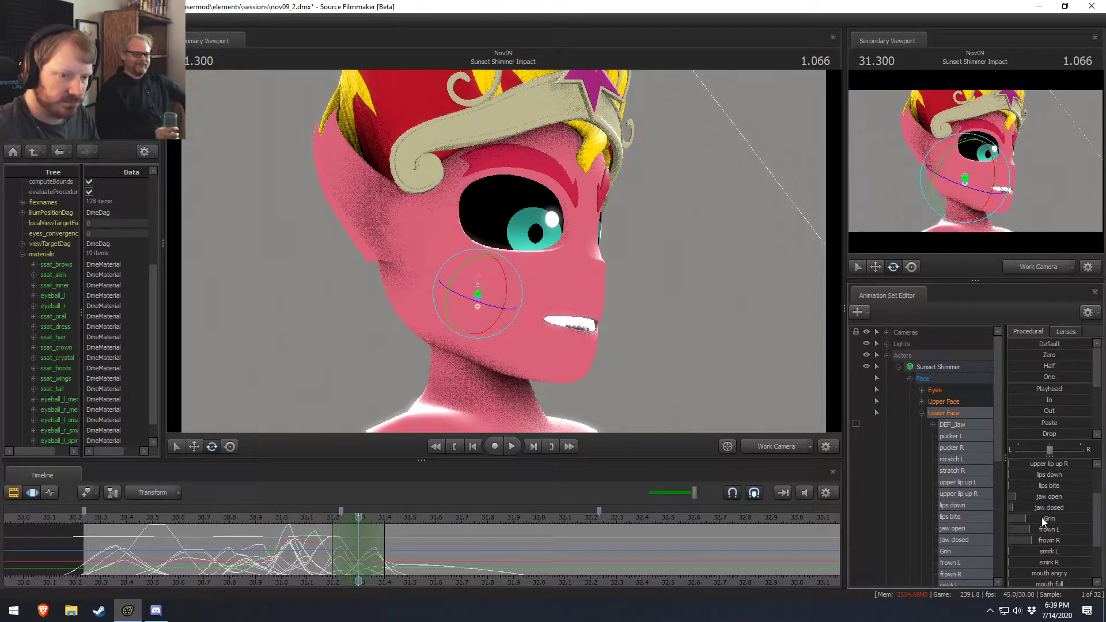
scroll(1042, 518, "up", 2)
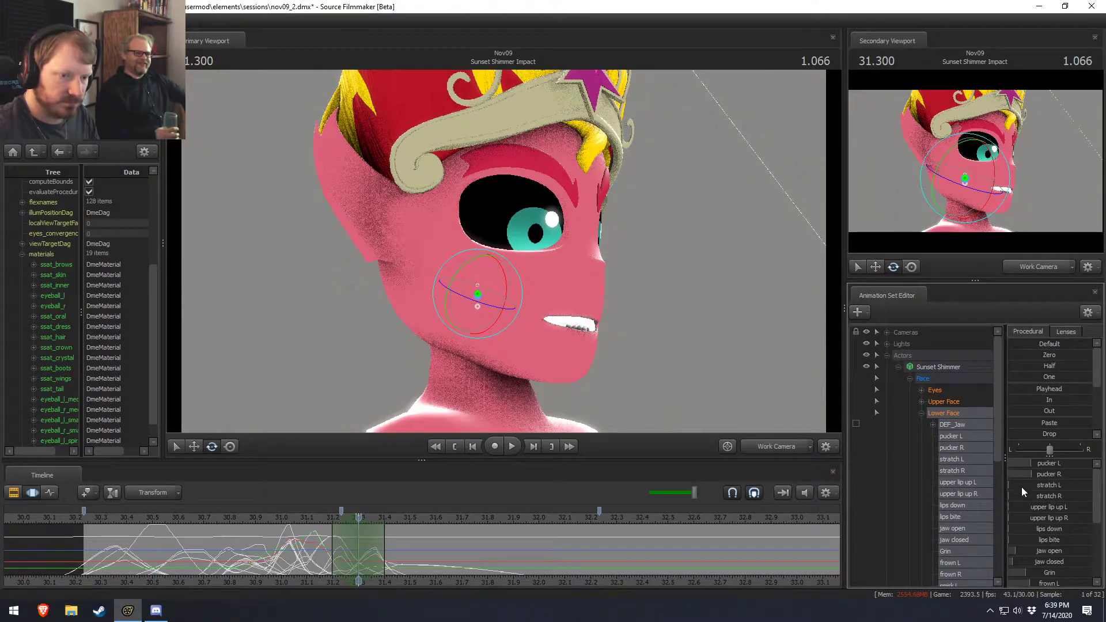
left_click_drag(1033, 473, 1071, 480)
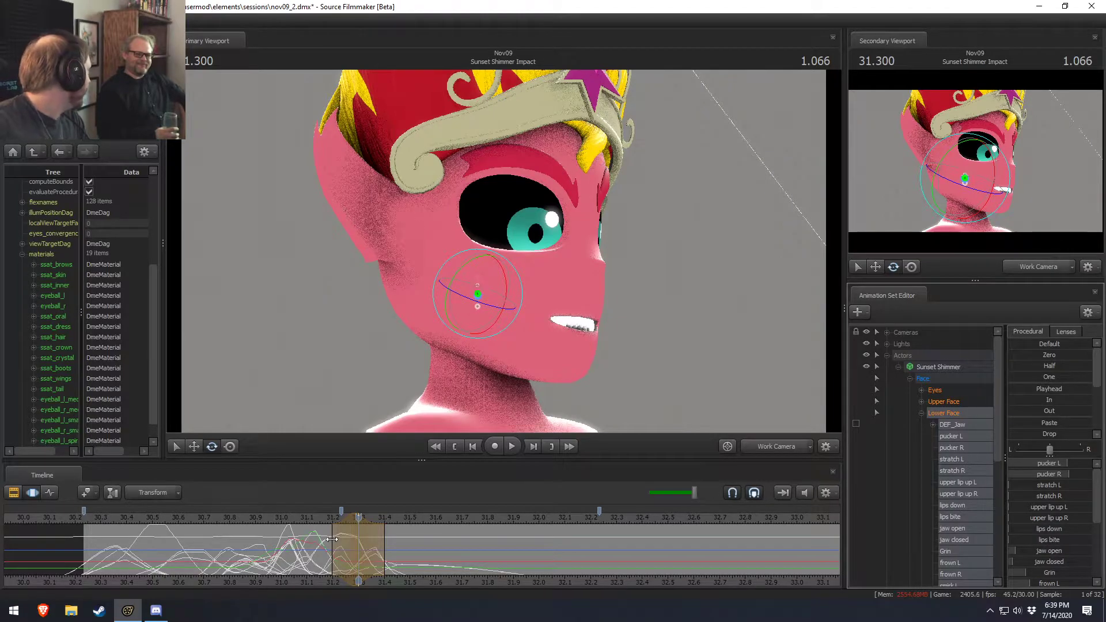
At 31.366, open the mouth by raising jaw open, lowering Grin and rotating the jaw downward.
left_click_drag(296, 566, 379, 570)
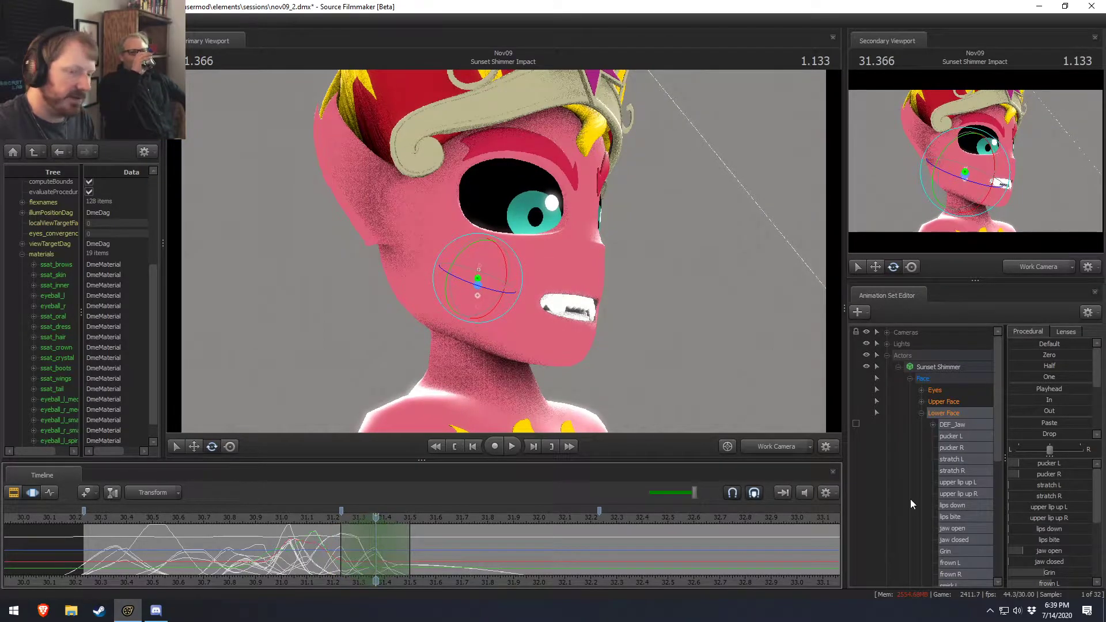
scroll(1044, 547, "down", 2)
left_click_drag(1046, 481, 1076, 482)
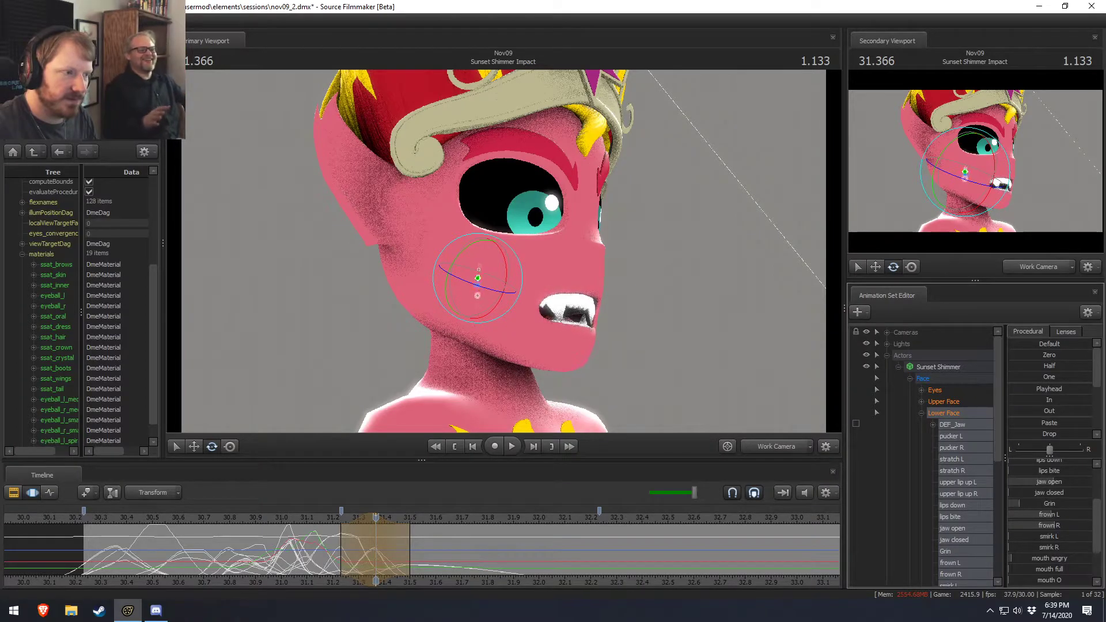
scroll(1034, 504, "up", 2)
left_click_drag(505, 257, 514, 260)
left_click_drag(335, 552, 376, 561)
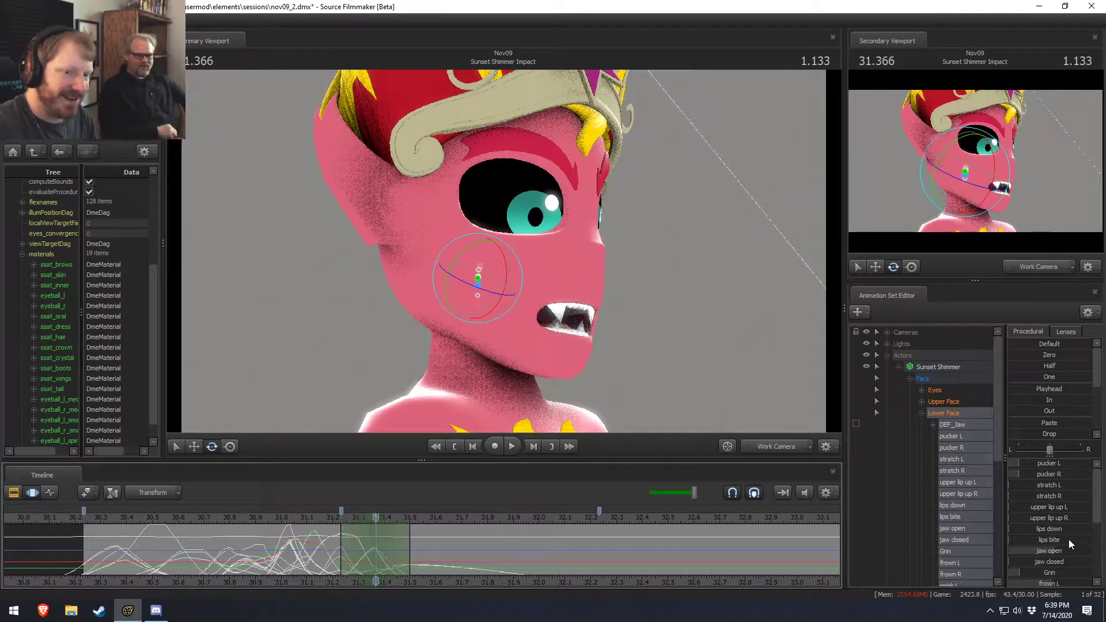
Widen the mouth at 31.366 with stretch L and stretch R, checking the face from the front.
scroll(1052, 565, "down", 3)
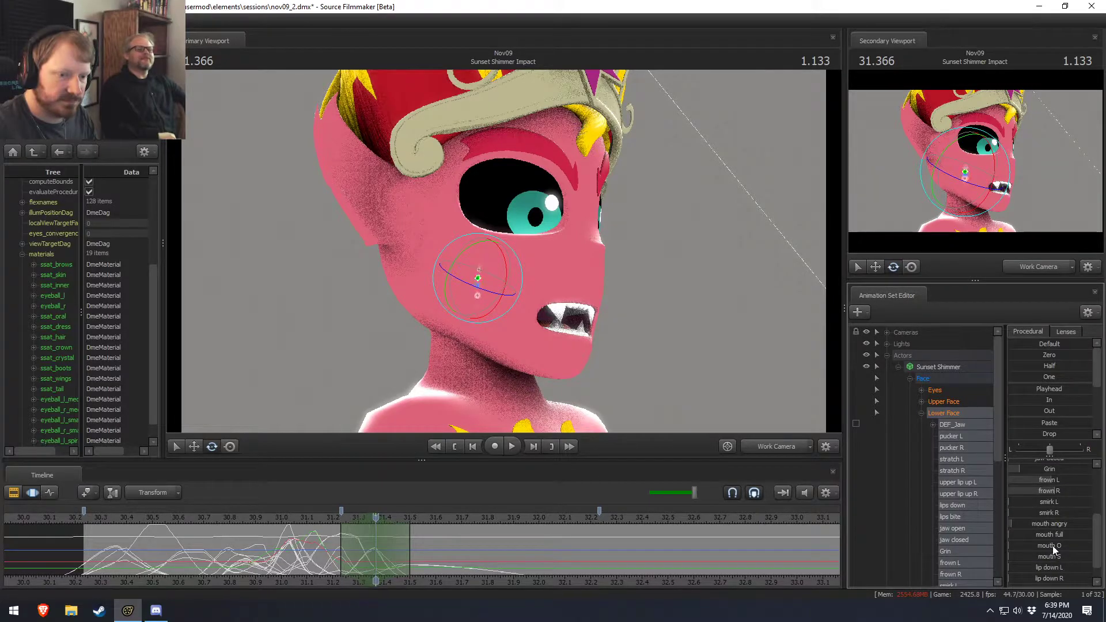
scroll(1055, 556, "up", 3)
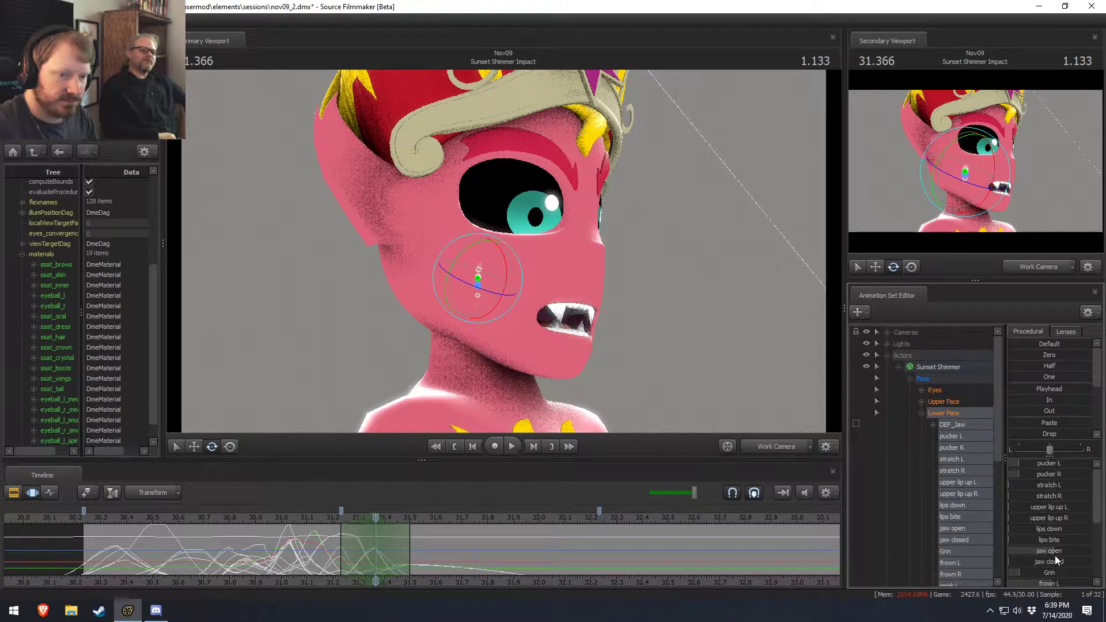
left_click_drag(1050, 499, 1073, 499)
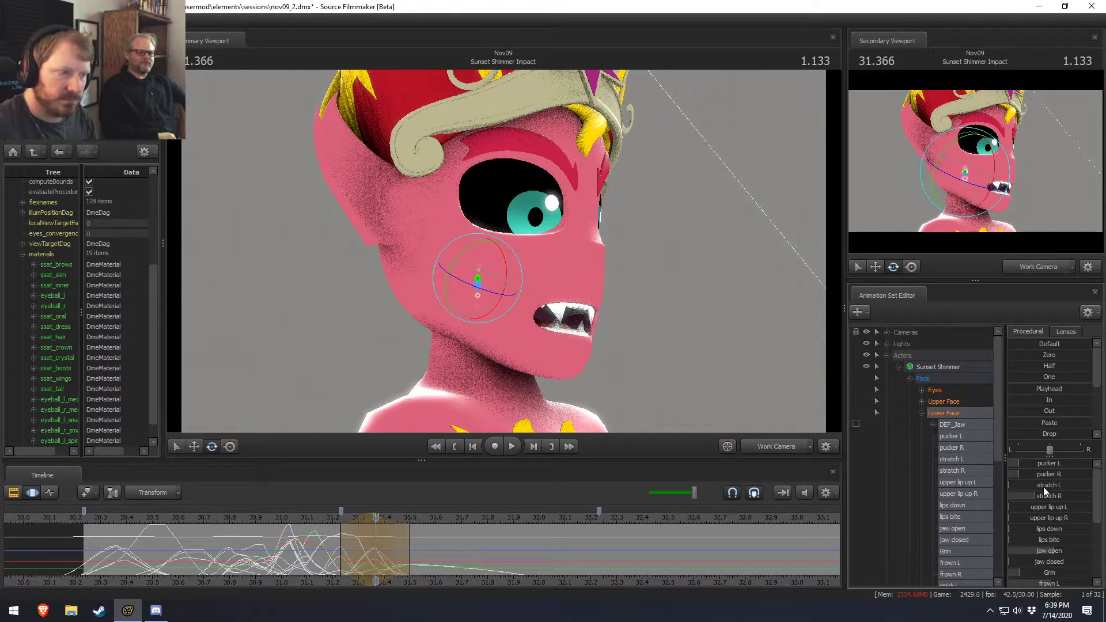
left_click_drag(565, 259, 504, 251, "alt")
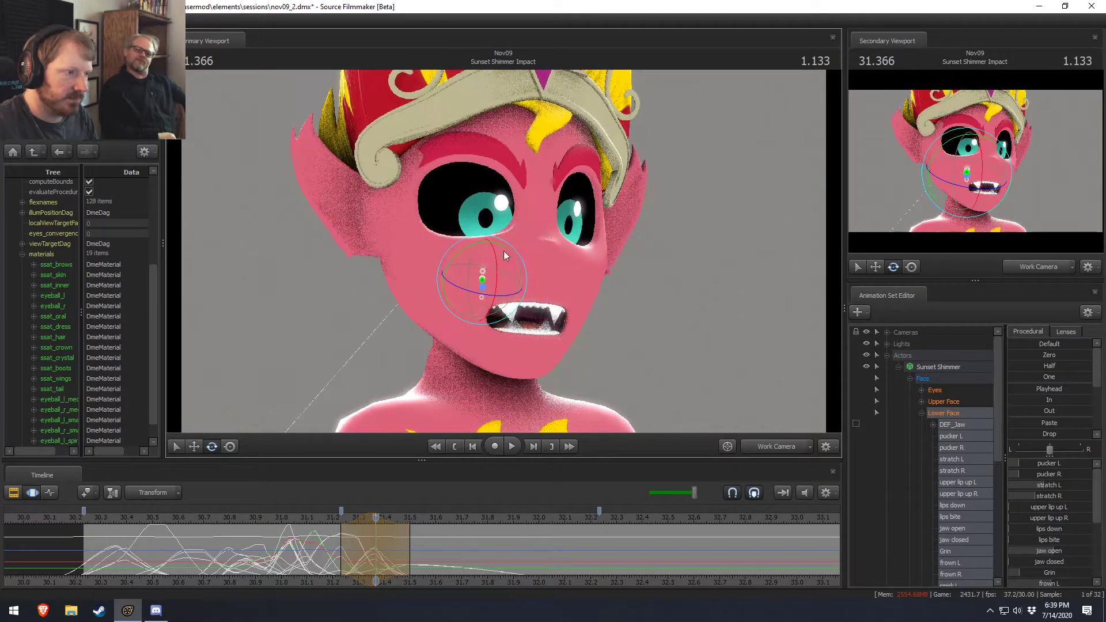
left_click_drag(1036, 499, 1013, 498)
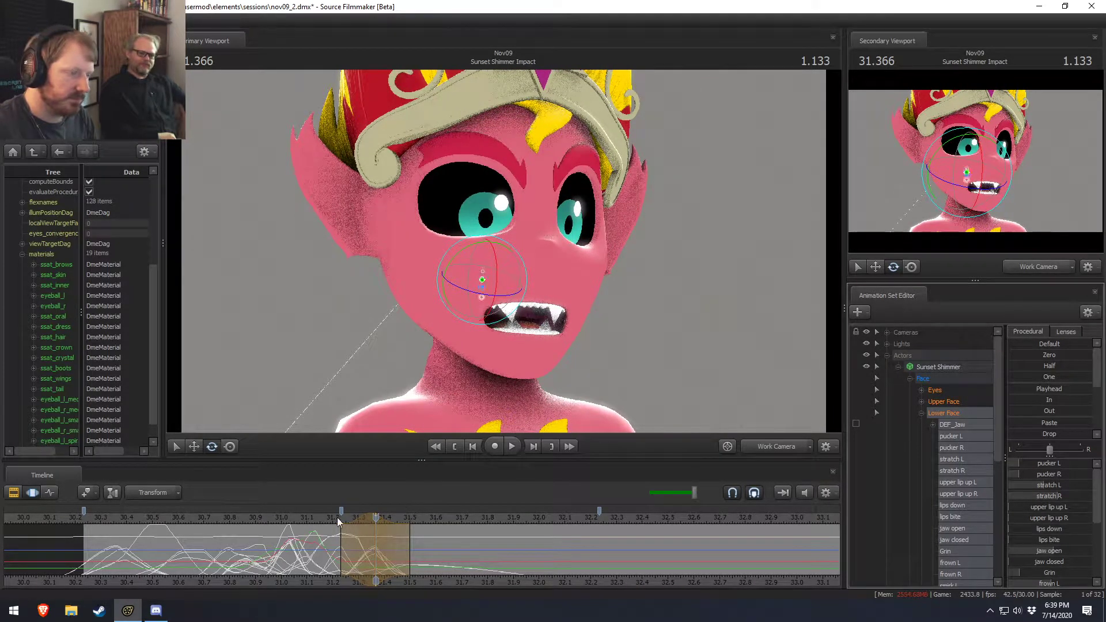
Extend the time selection to about 32.03 so the mouth pose fades slowly, and play back from the shot's start.
key("shift")
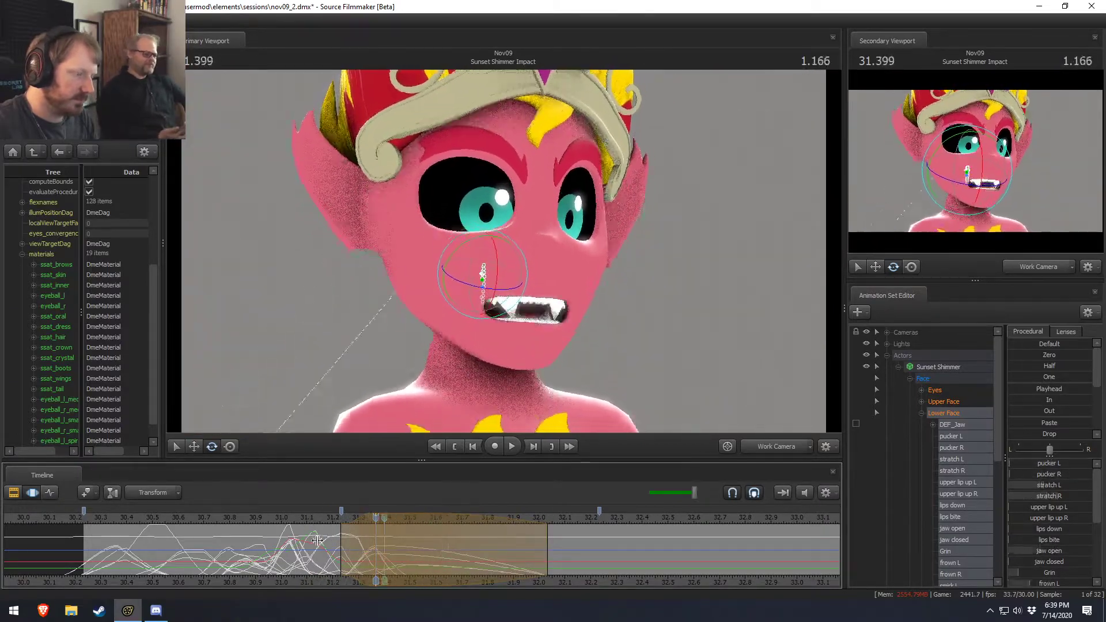
left_click(93, 521)
key("space")
key("space")
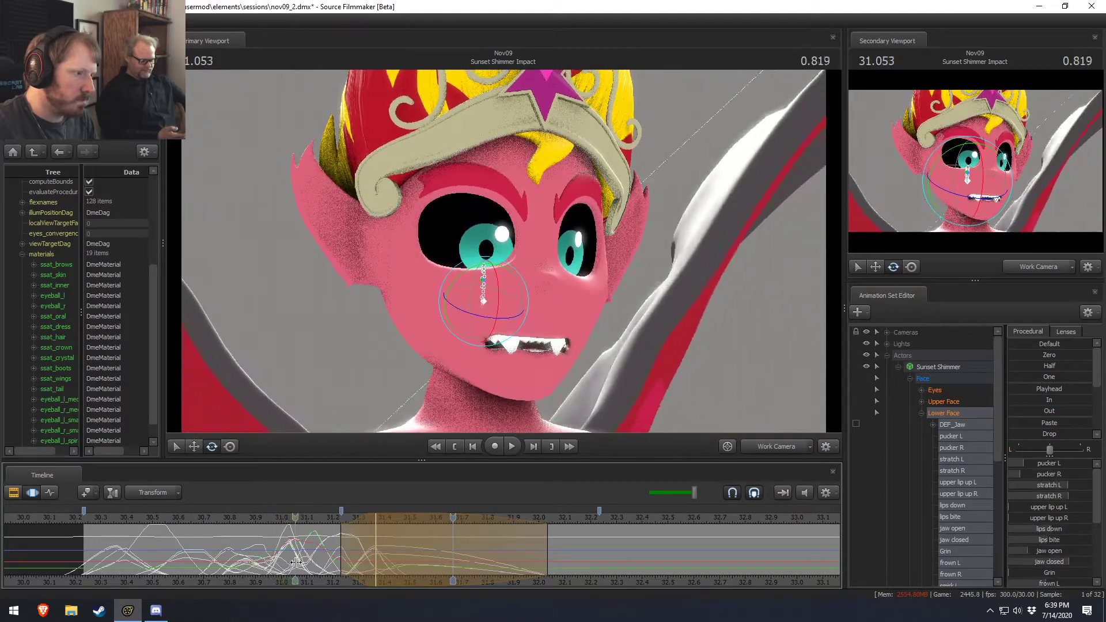
Adjust the stretch and pucker controls around 31.066 and scrub forward to 31.233.
left_click(299, 563)
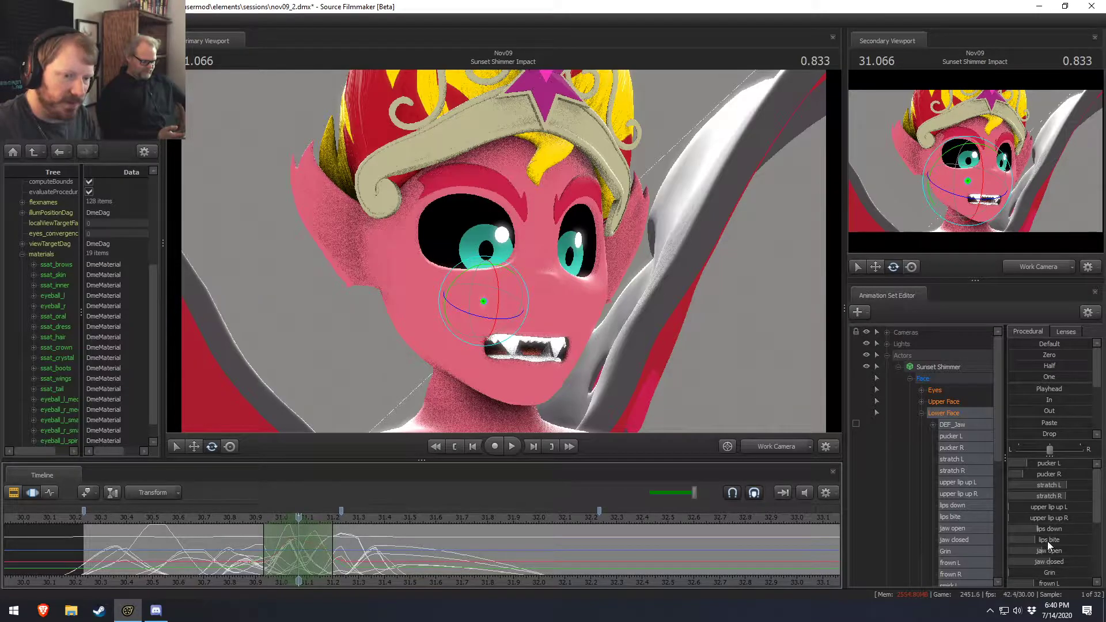
left_click_drag(1062, 488, 1065, 463)
mouse_move(299, 552)
left_mouse_down()
mouse_move(266, 556)
mouse_move(327, 574)
mouse_move(312, 571)
mouse_move(339, 563)
left_mouse_up()
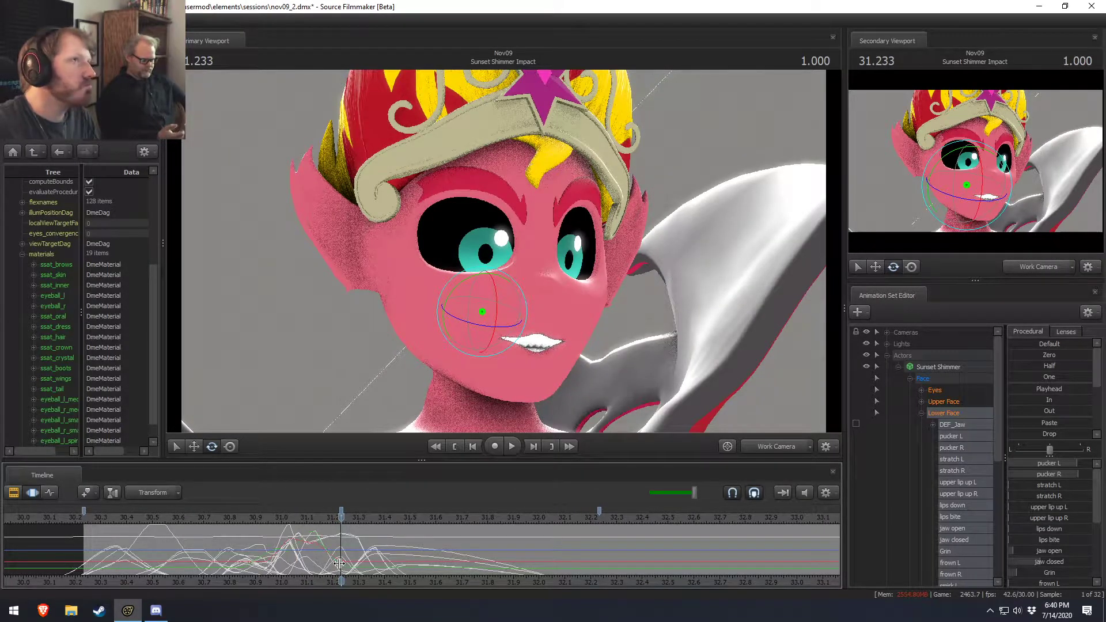
In a short time selection around 31.233, lower pucker R and jaw closed, raise jaw open and adjust mouth O.
left_click_drag(339, 563, 343, 561)
scroll(343, 562, "up", 3, "shift")
scroll(343, 562, "up", 2, "shift")
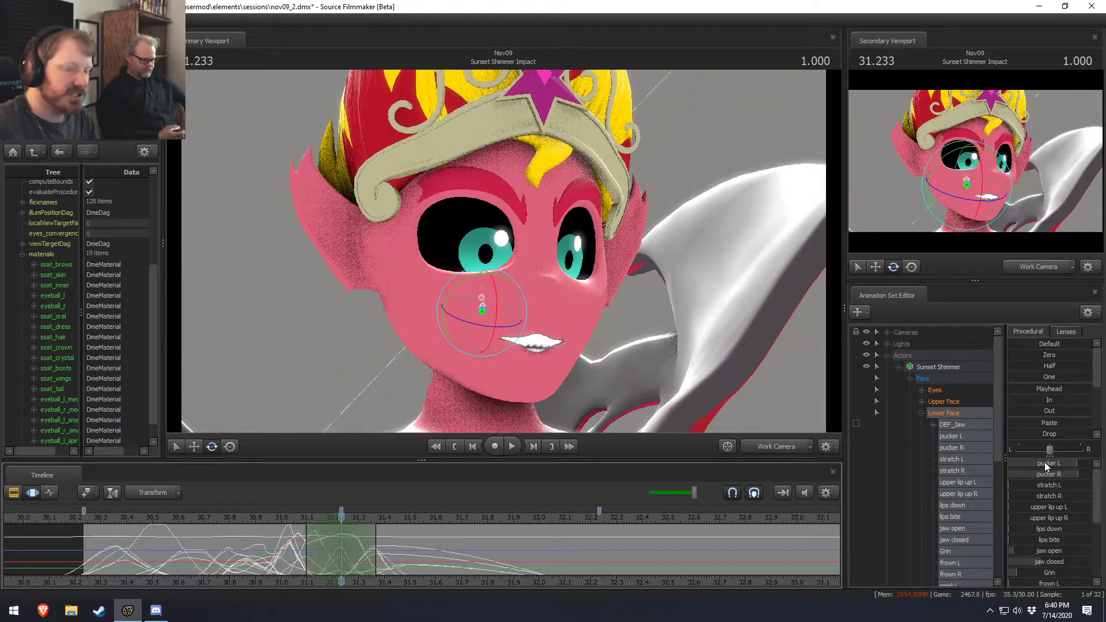
left_click_drag(1076, 474, 1068, 474)
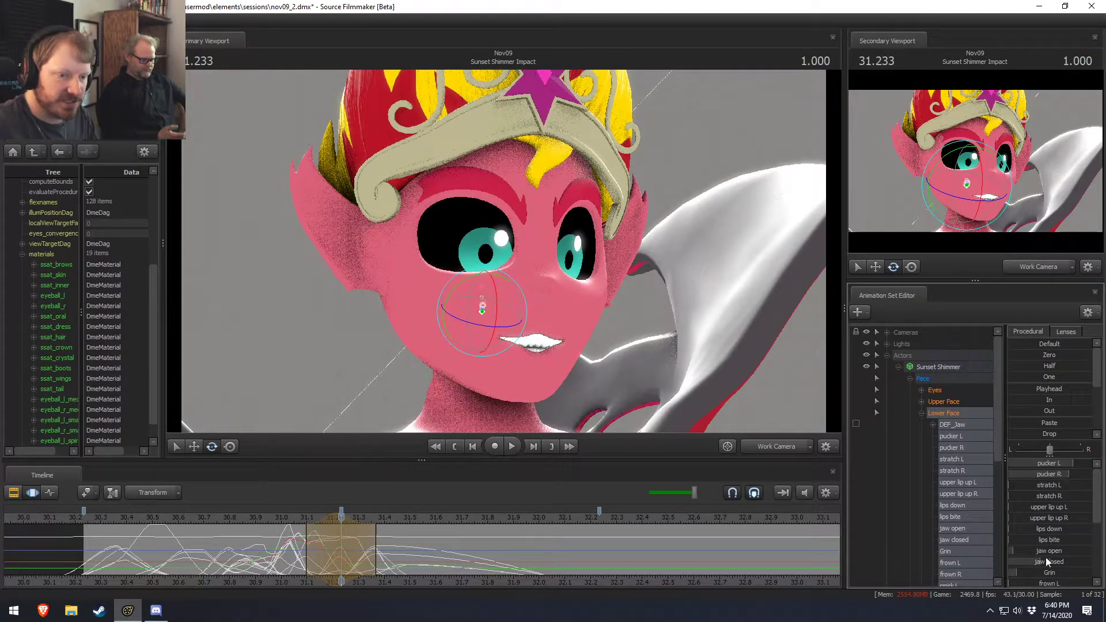
left_click_drag(1045, 558, 1035, 561)
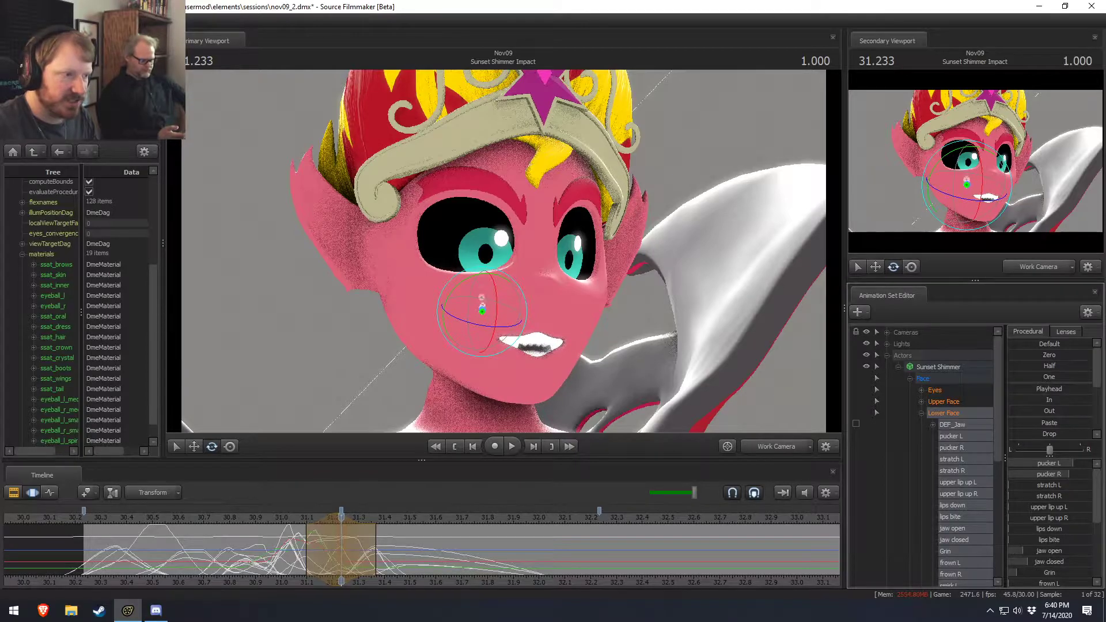
scroll(1049, 555, "down", 3)
left_click_drag(1057, 549, 1041, 545)
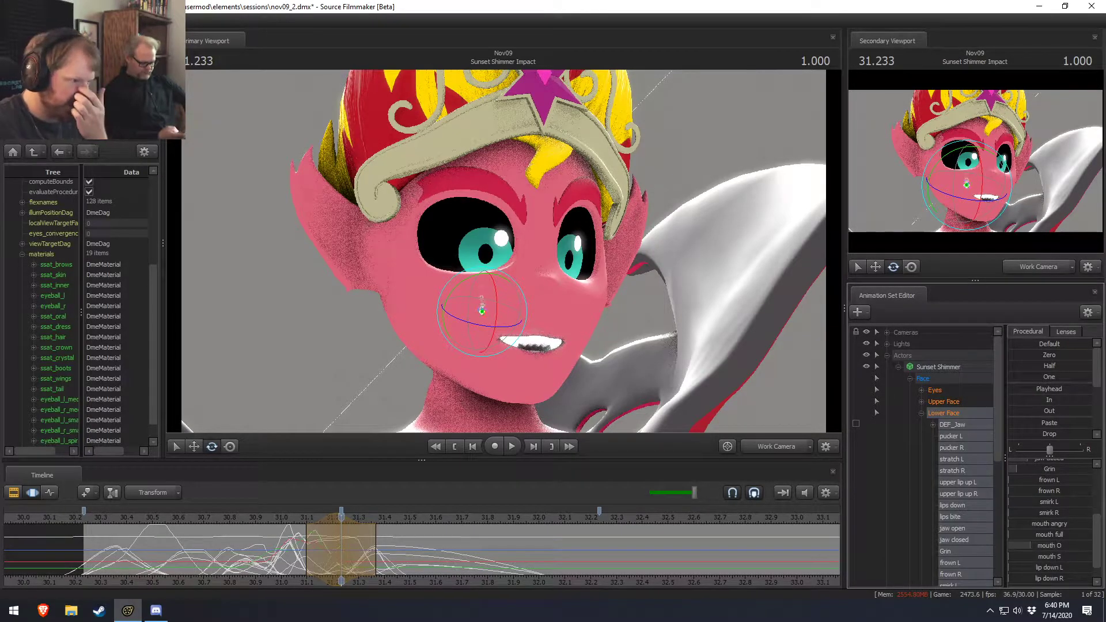
Move the jaw down at 31.233, raise Grin to about half and rotate the jaw slightly.
key("w")
left_click_drag(485, 270, 485, 278)
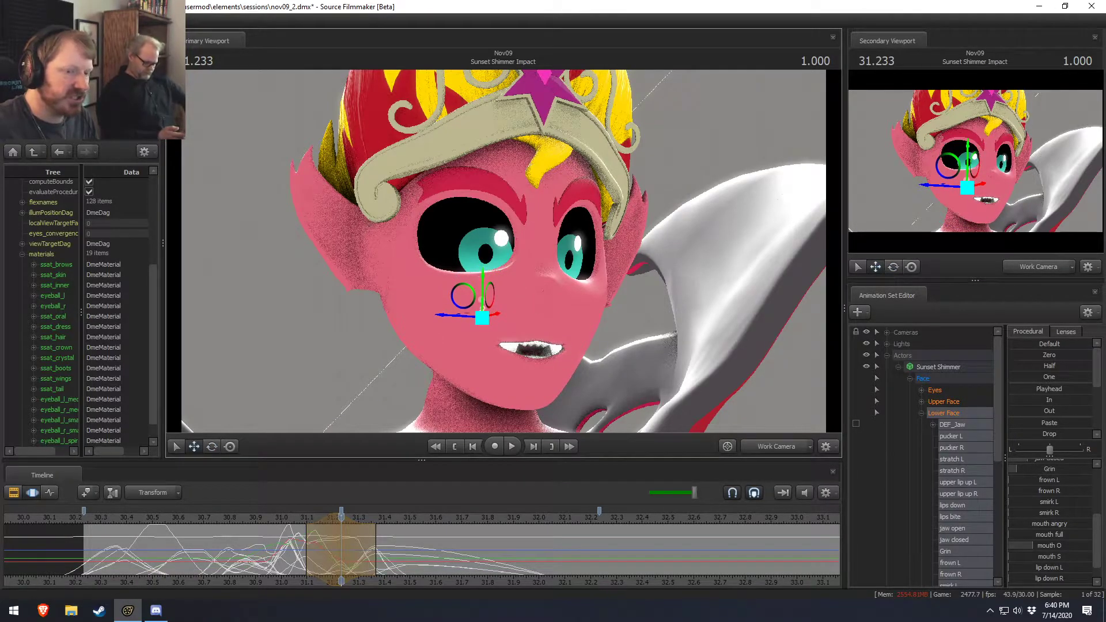
scroll(1070, 502, "up", 3)
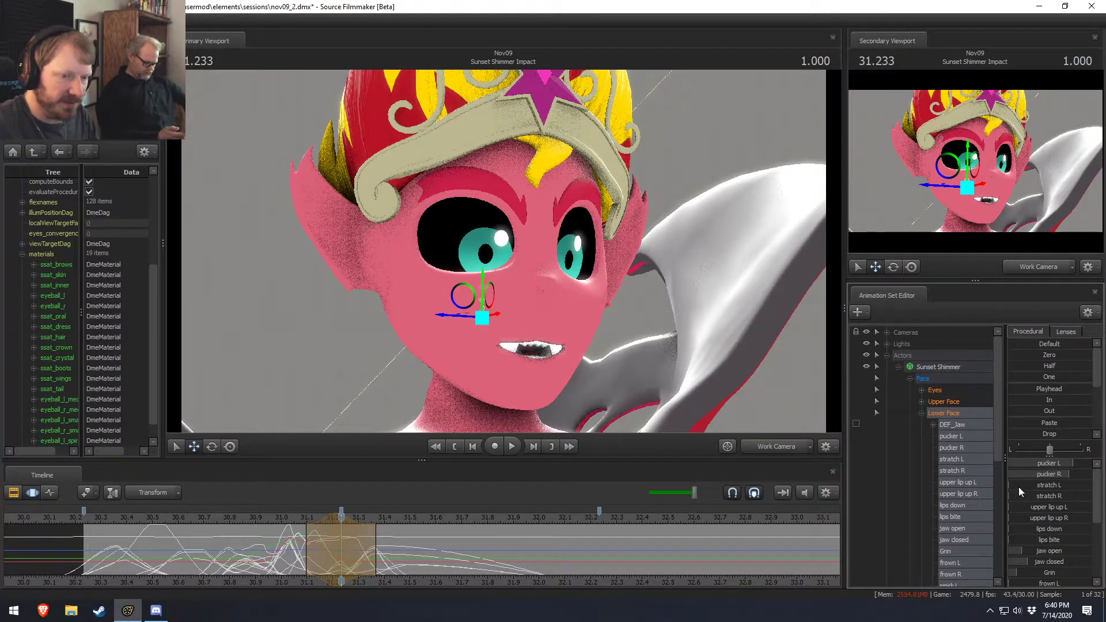
scroll(1049, 516, "down", 3)
left_click_drag(1049, 507, 1068, 506)
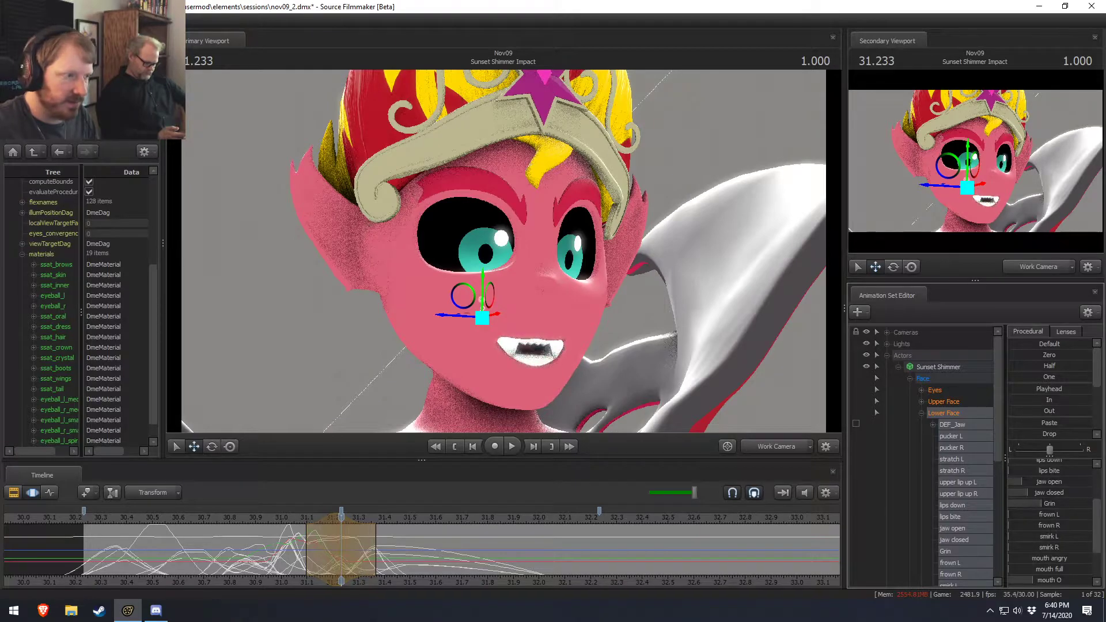
key("e")
mouse_move(496, 309)
left_mouse_down()
mouse_move(485, 296)
mouse_move(494, 311)
left_mouse_up()
key("w")
Raise frown L and frown R at 31.233, checking the mouth from the side and three-quarter views.
scroll(1030, 538, "down", 2)
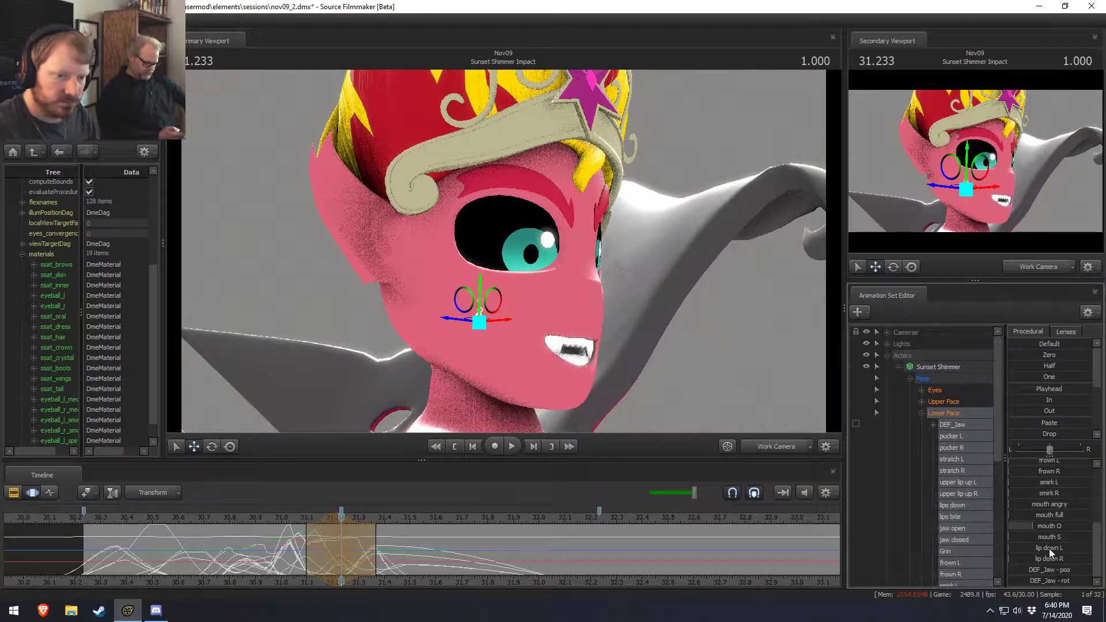
scroll(1043, 538, "up", 2)
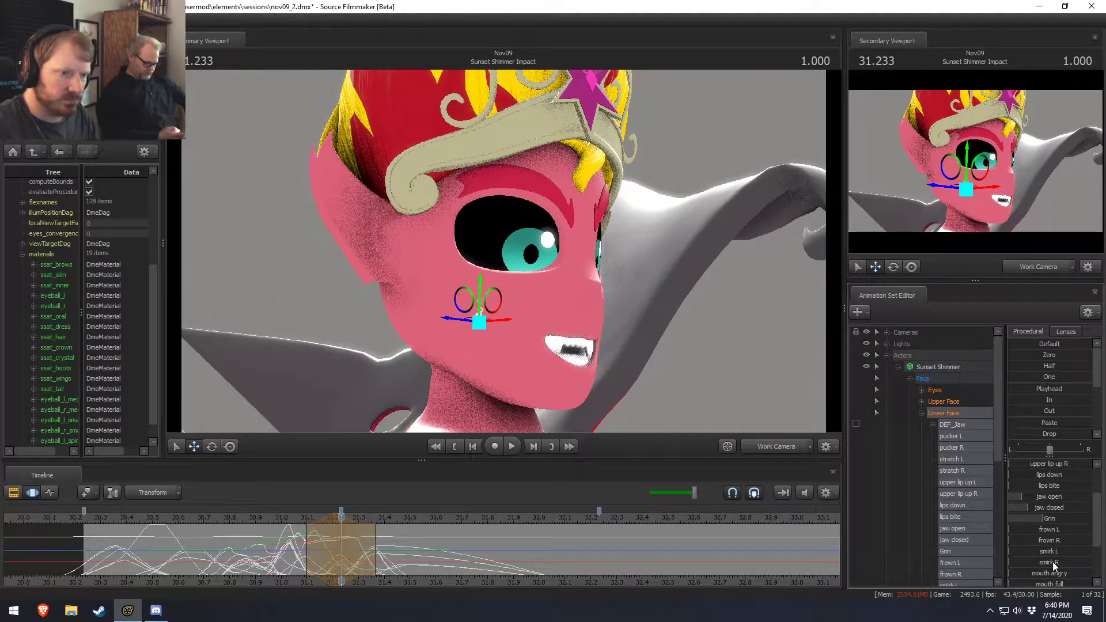
scroll(1055, 503, "up", 2)
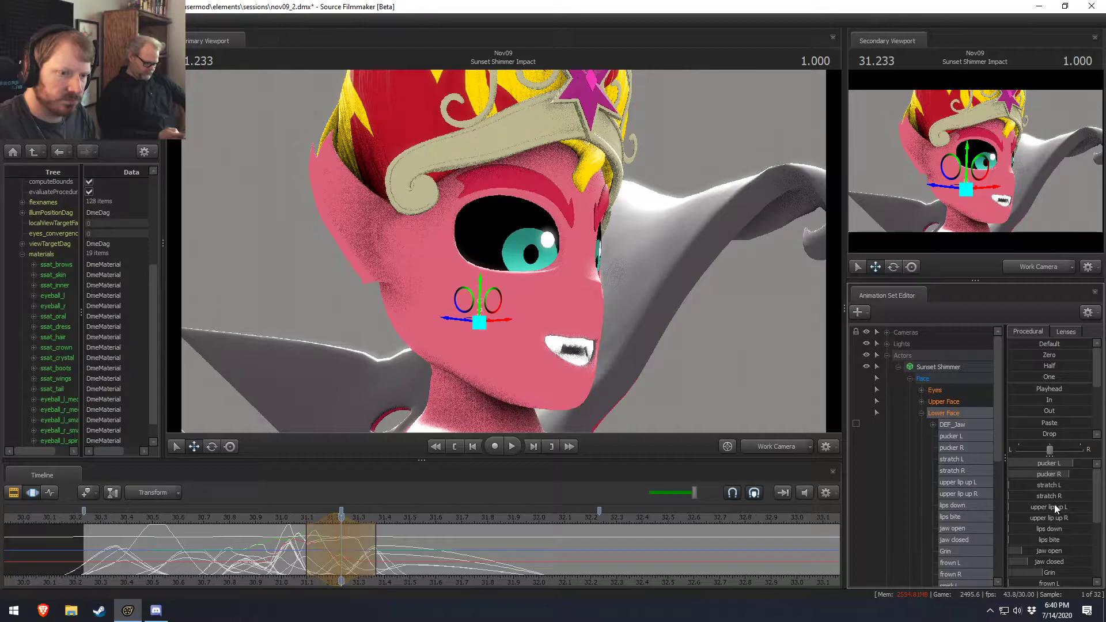
scroll(1047, 536, "down", 2)
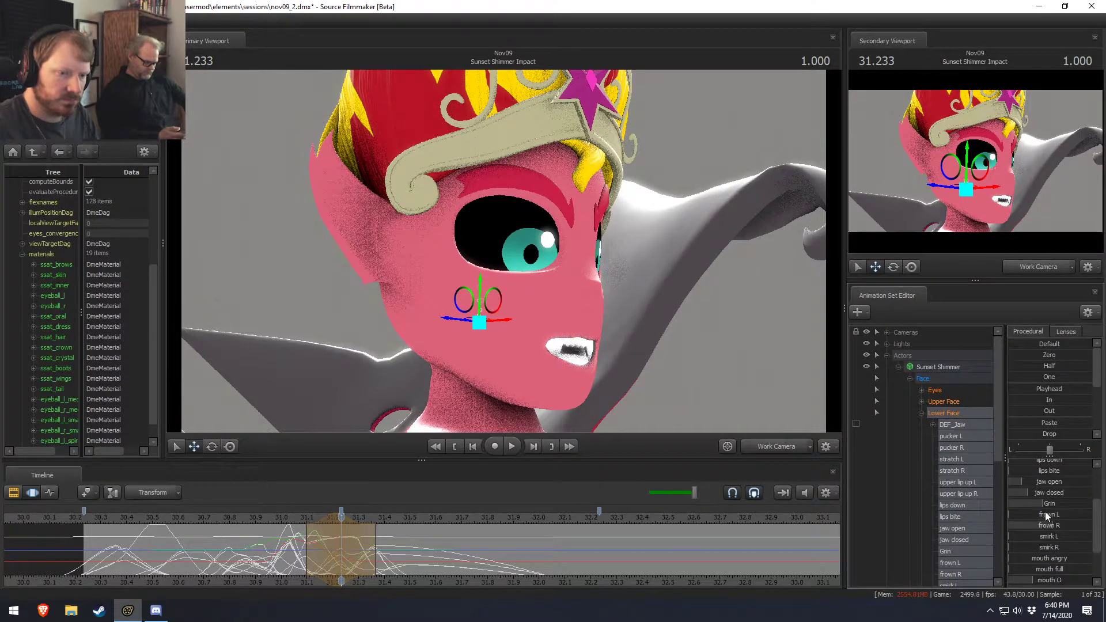
left_click_drag(536, 334, 443, 335, "alt")
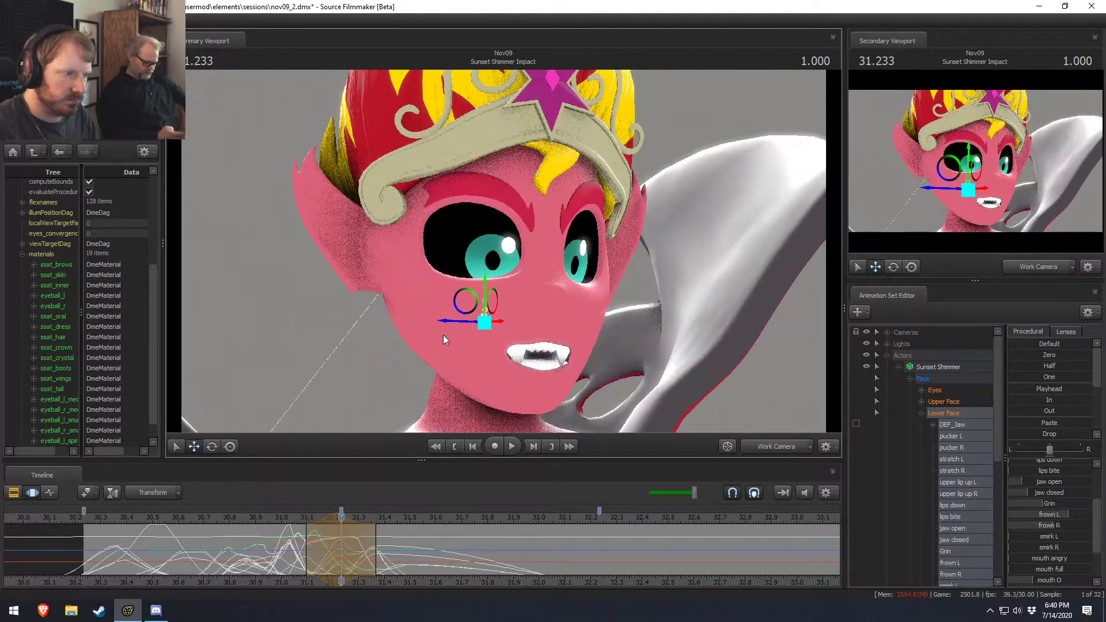
key("shift")
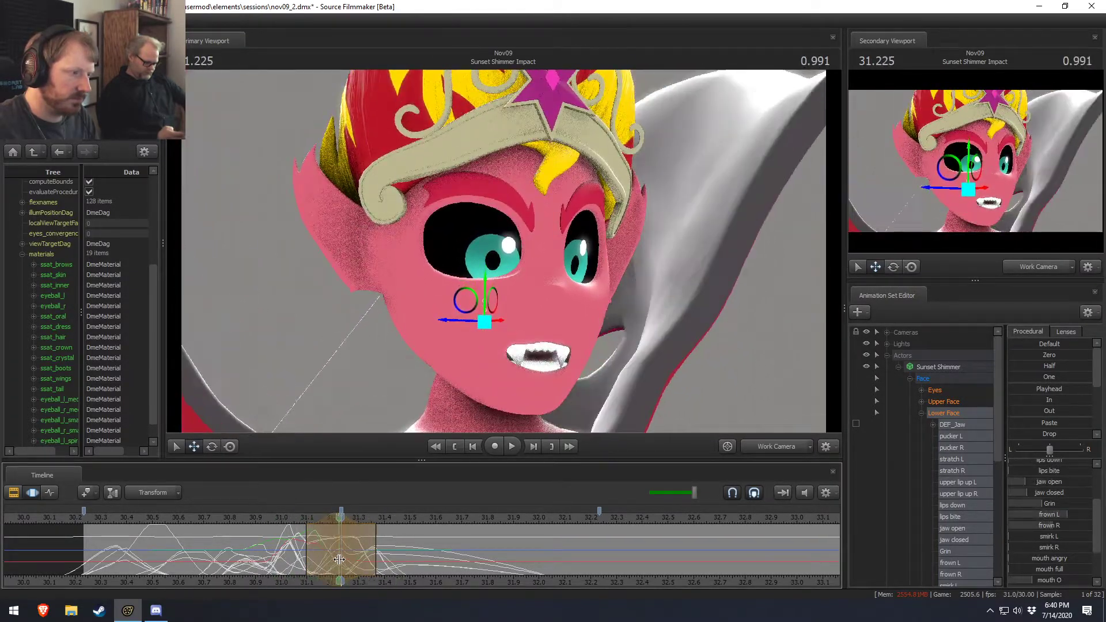
Lift the jaw slightly at 31.233, raise lips down and bring frown L and frown R close to full.
left_click_drag(489, 293, 488, 285)
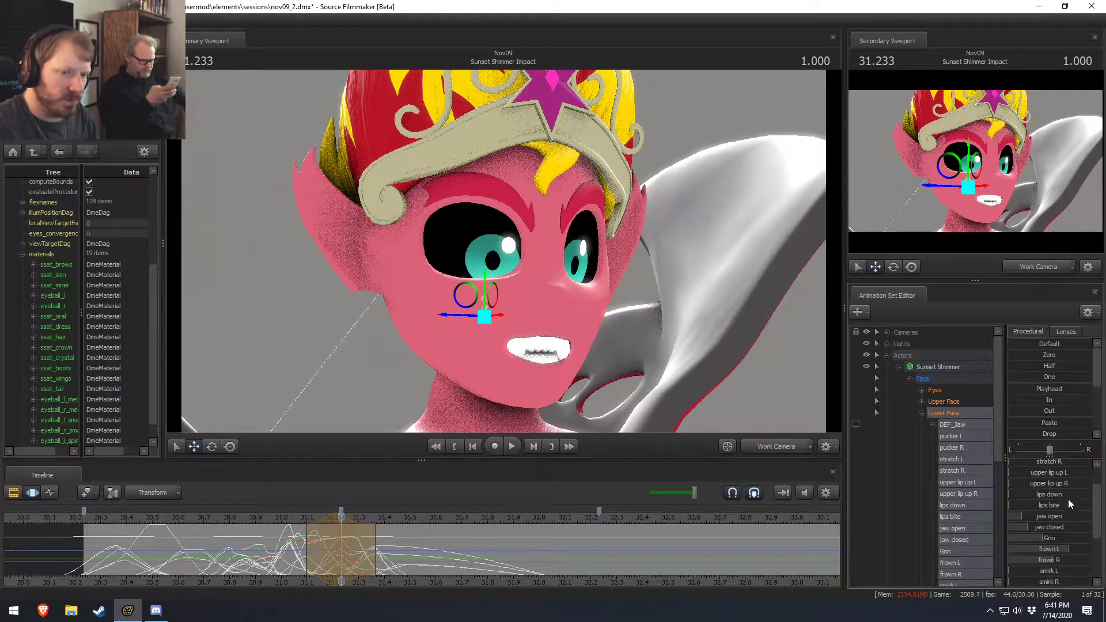
scroll(1052, 495, "up", 3)
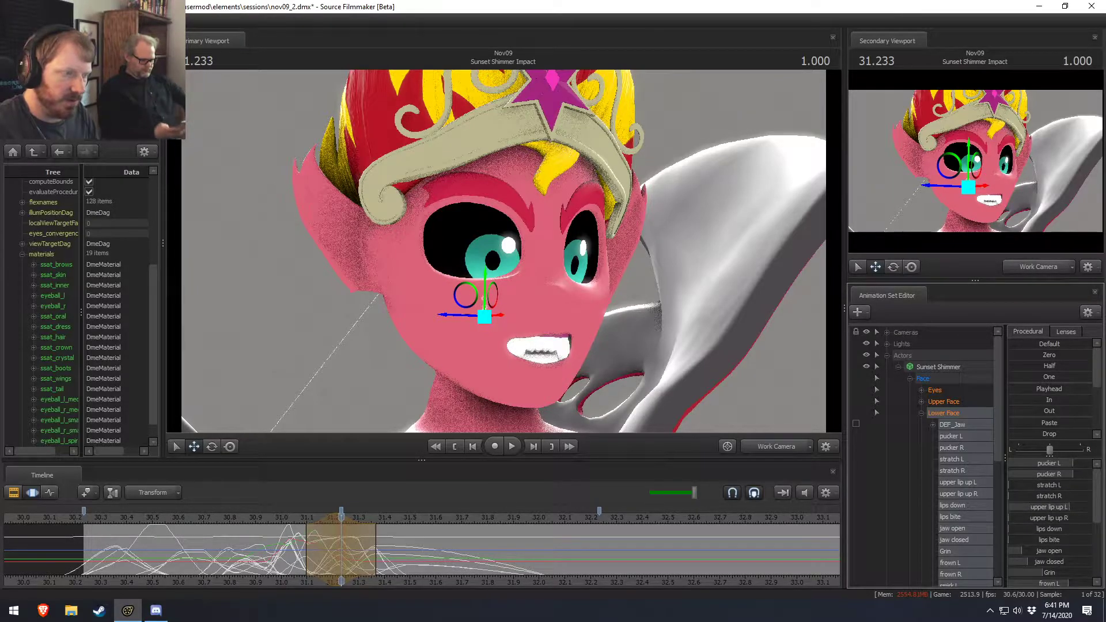
mouse_move(1041, 530)
left_mouse_down()
mouse_move(1083, 530)
mouse_move(1061, 529)
left_mouse_up()
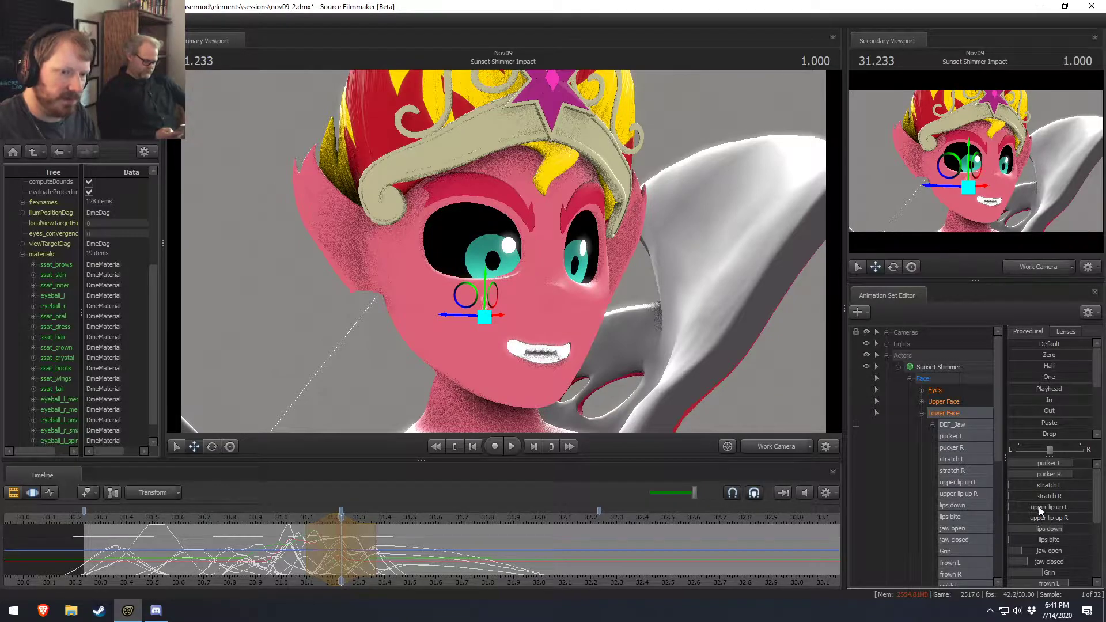
scroll(1043, 519, "down", 3)
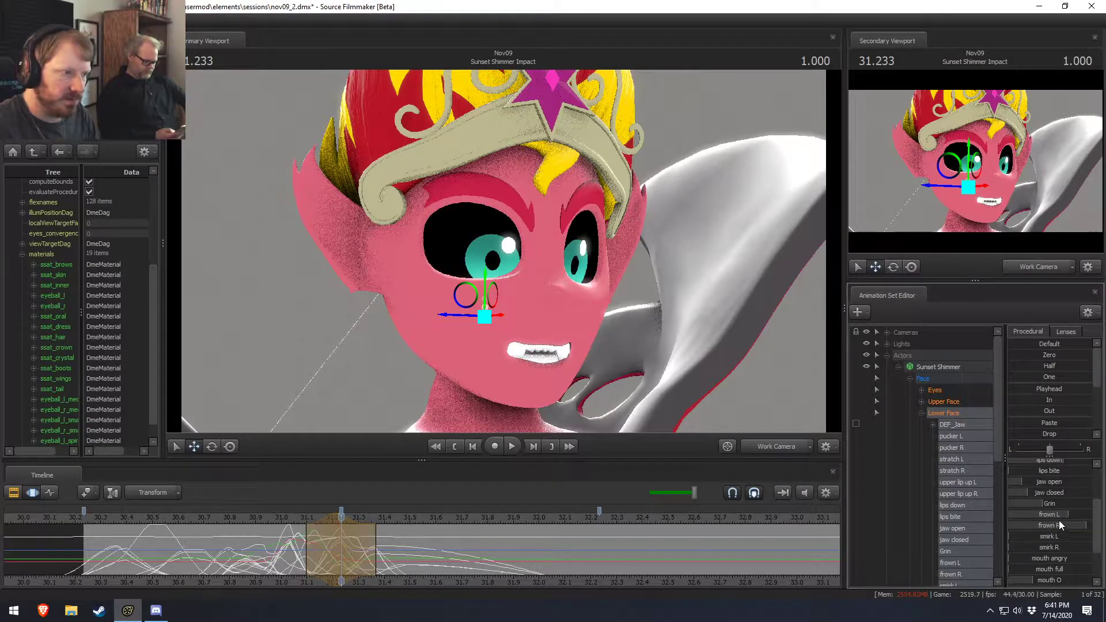
left_click_drag(1053, 514, 1084, 514)
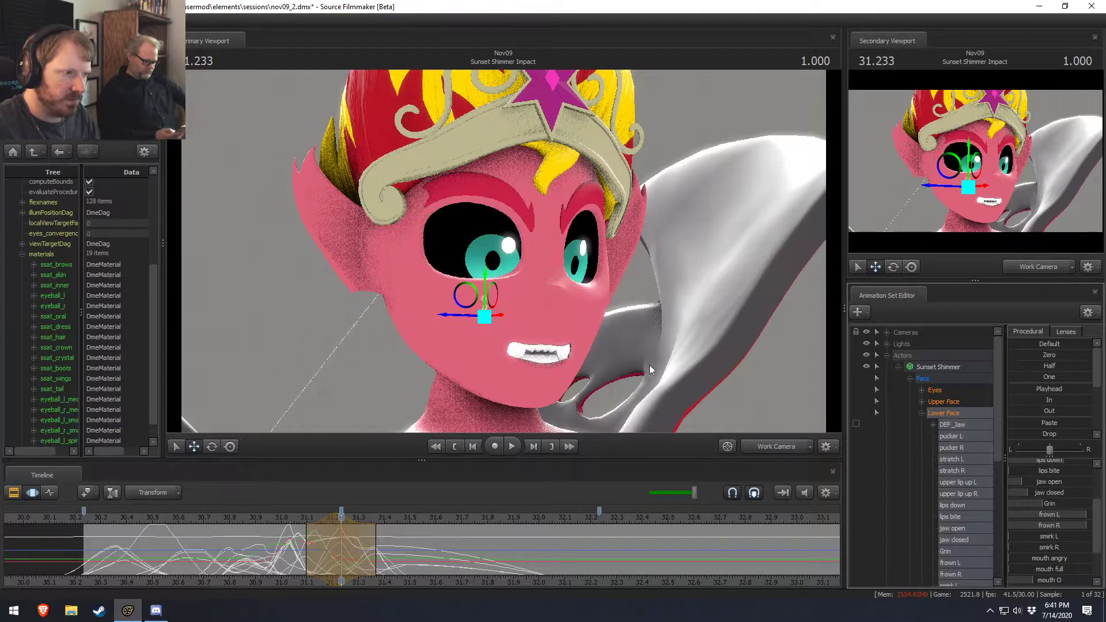
View the face from the front and play back the lip sync from the shot's start.
left_click_drag(654, 376, 552, 372, "alt")
key("shift")
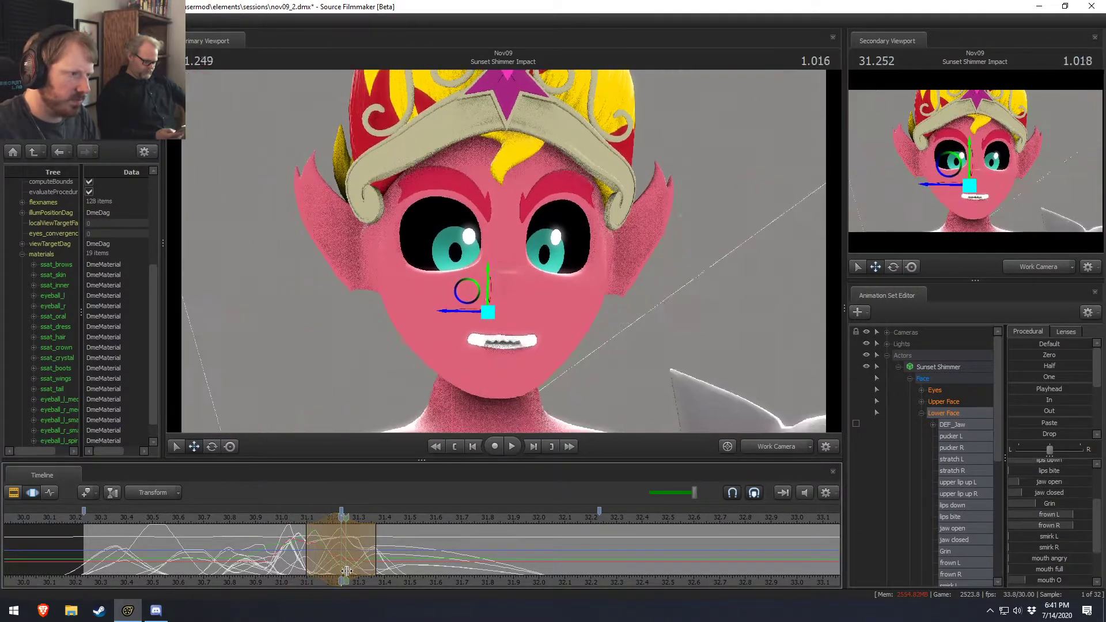
key("space")
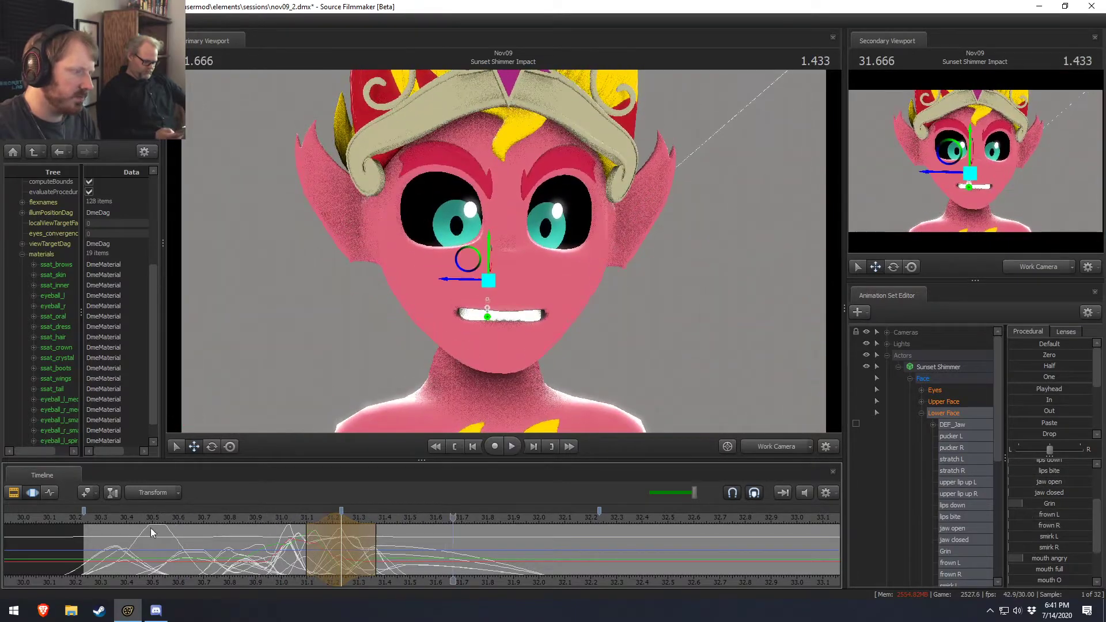
key("shift+space")
key("space")
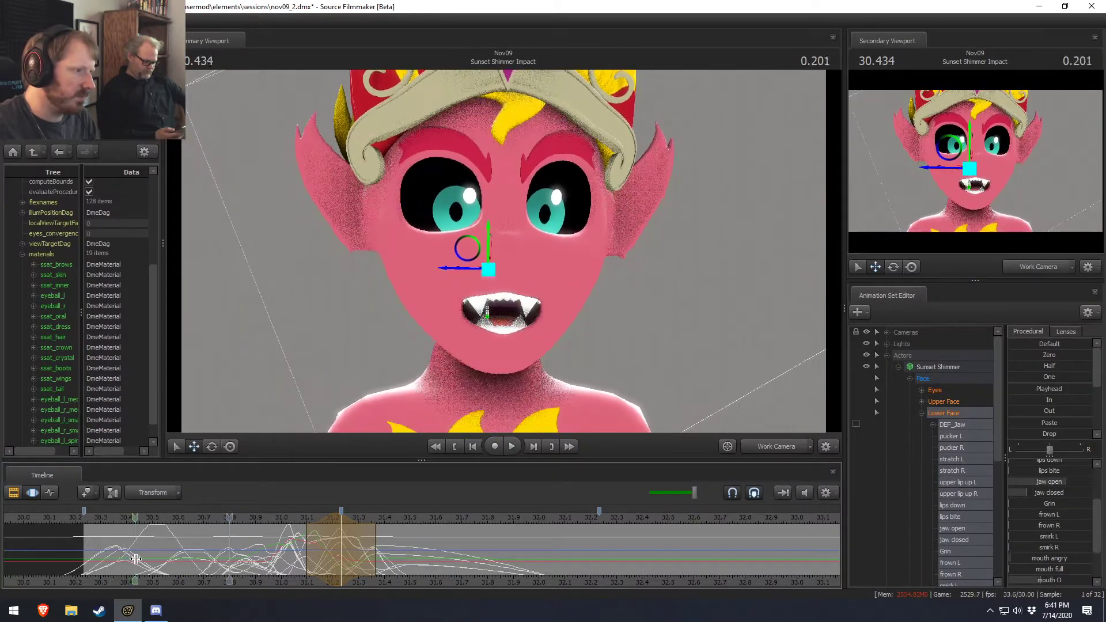
left_click(135, 558, "shift")
scroll(136, 560, "up", 3, "shift")
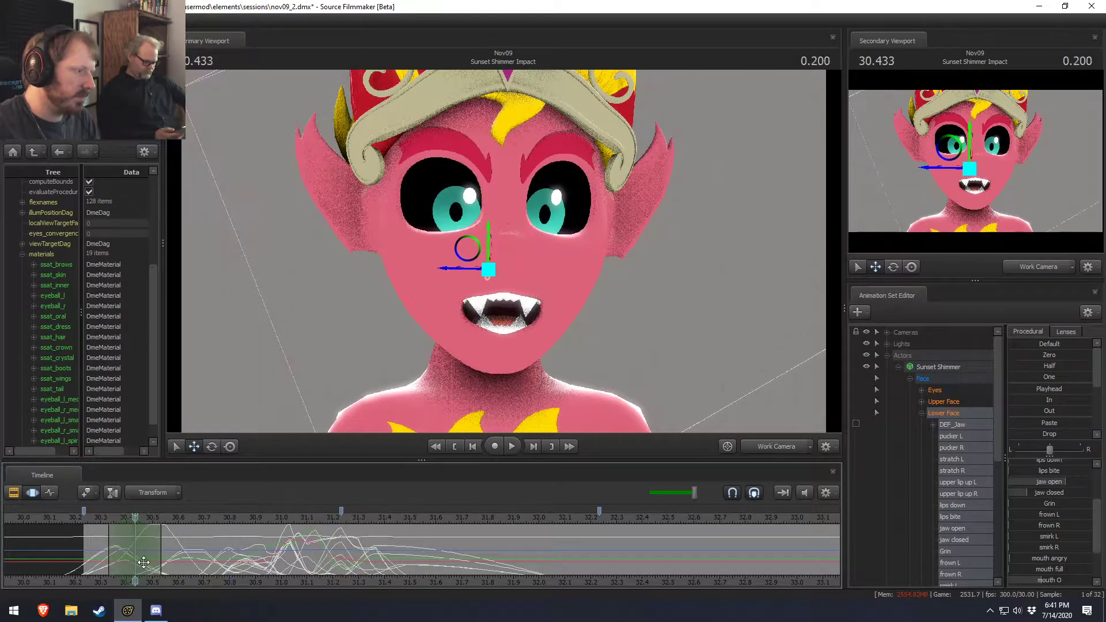
key("Escape")
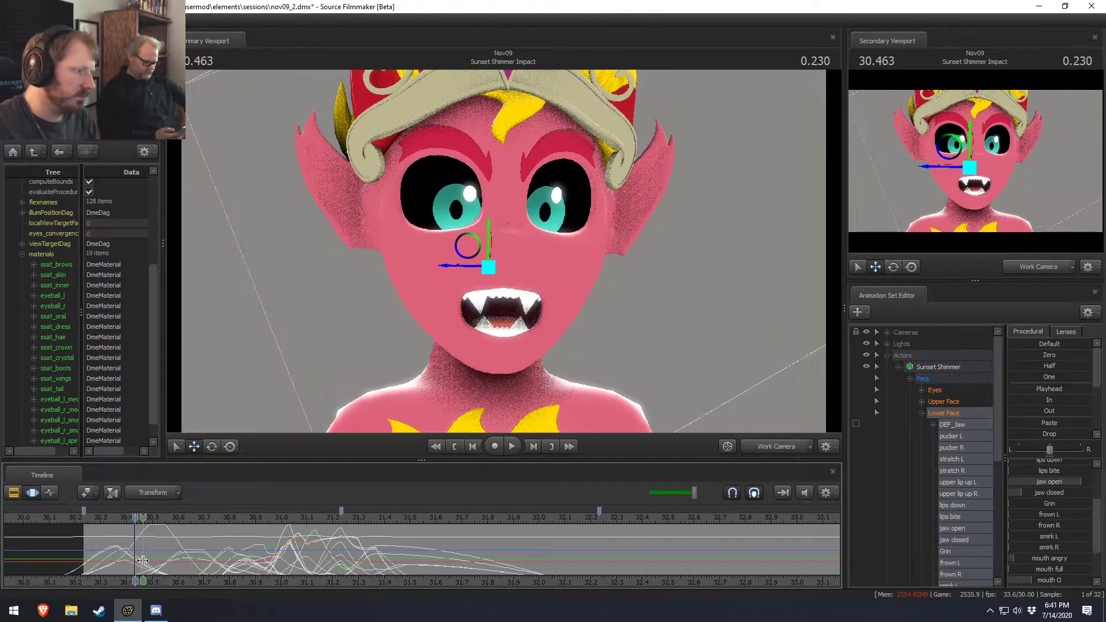
left_click(143, 560, "shift")
scroll(143, 560, "up", 3, "shift")
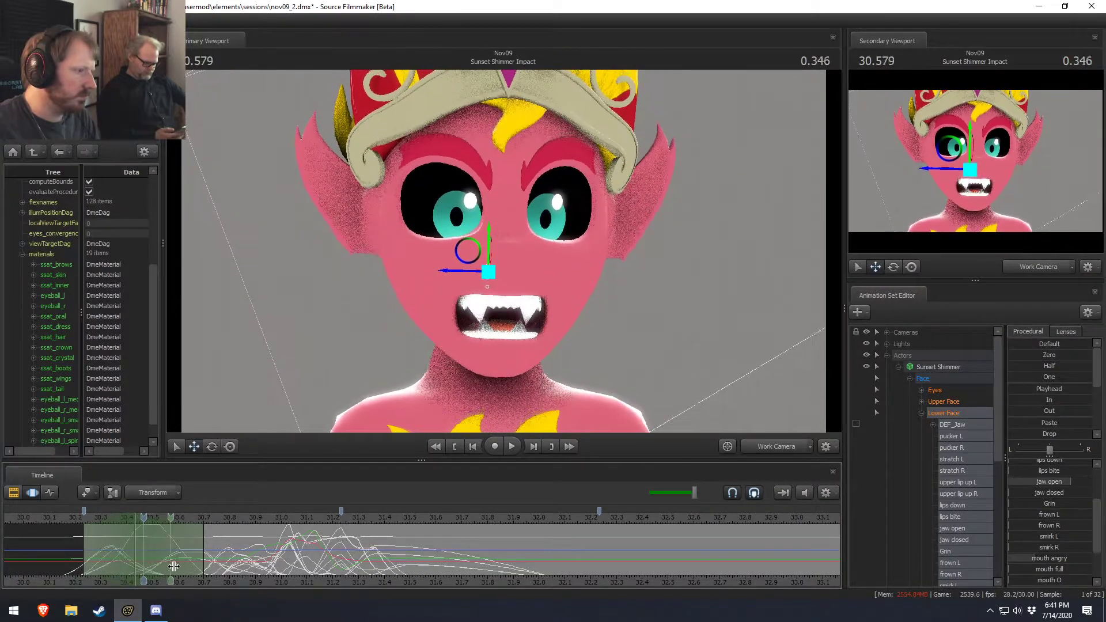
Play back the lip sync from the shot's start and scrub the mouth motion around 30.65.
left_click(81, 523)
key("space")
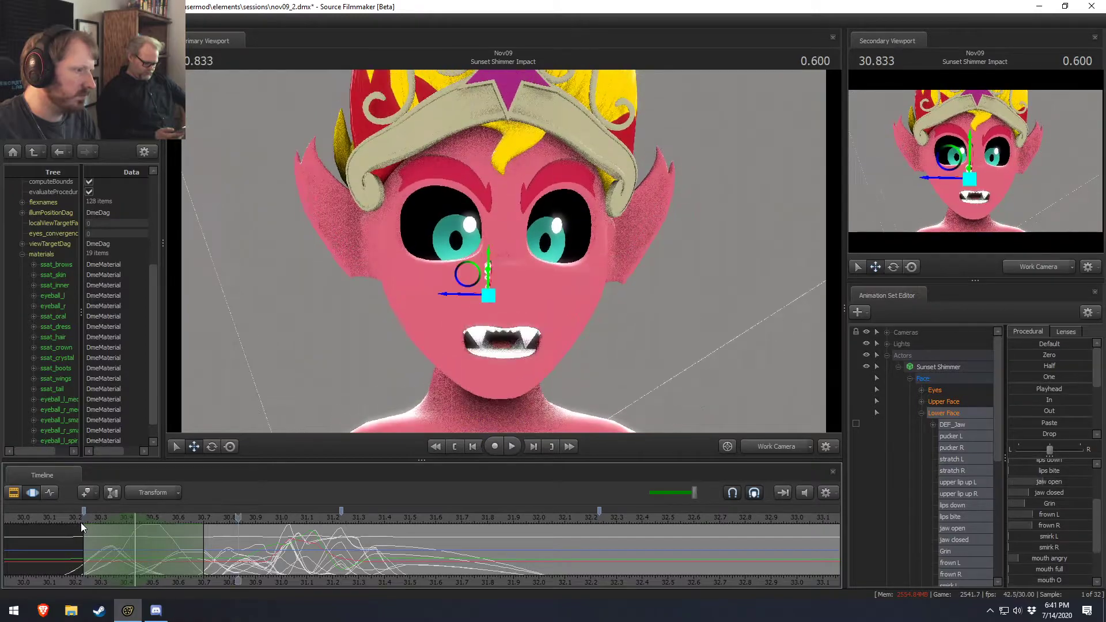
key("space")
key("space")
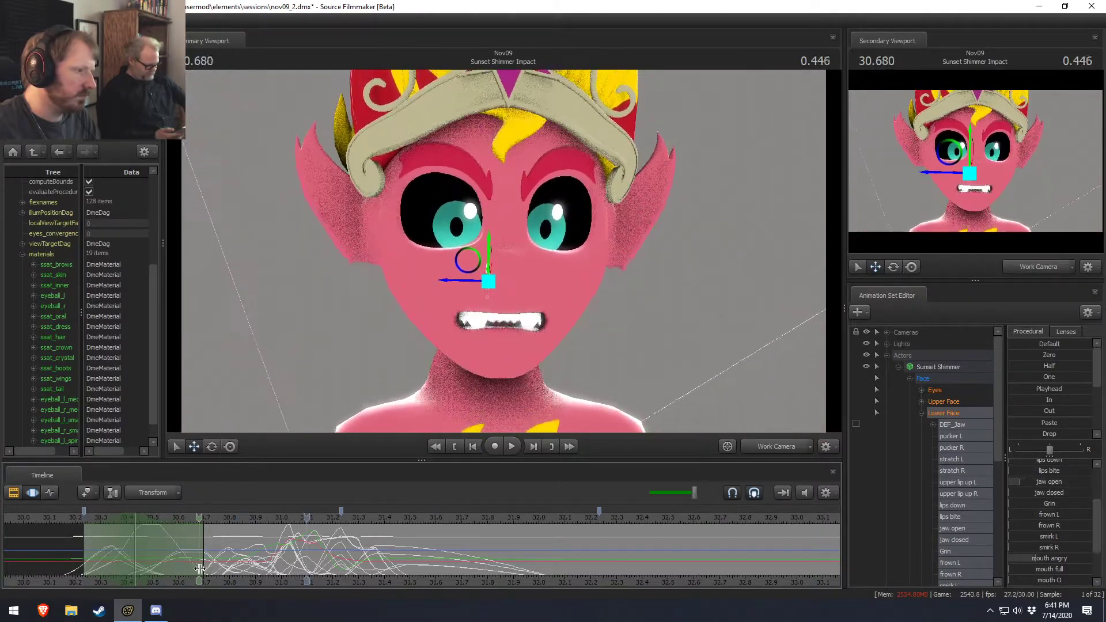
left_click_drag(203, 563, 195, 563)
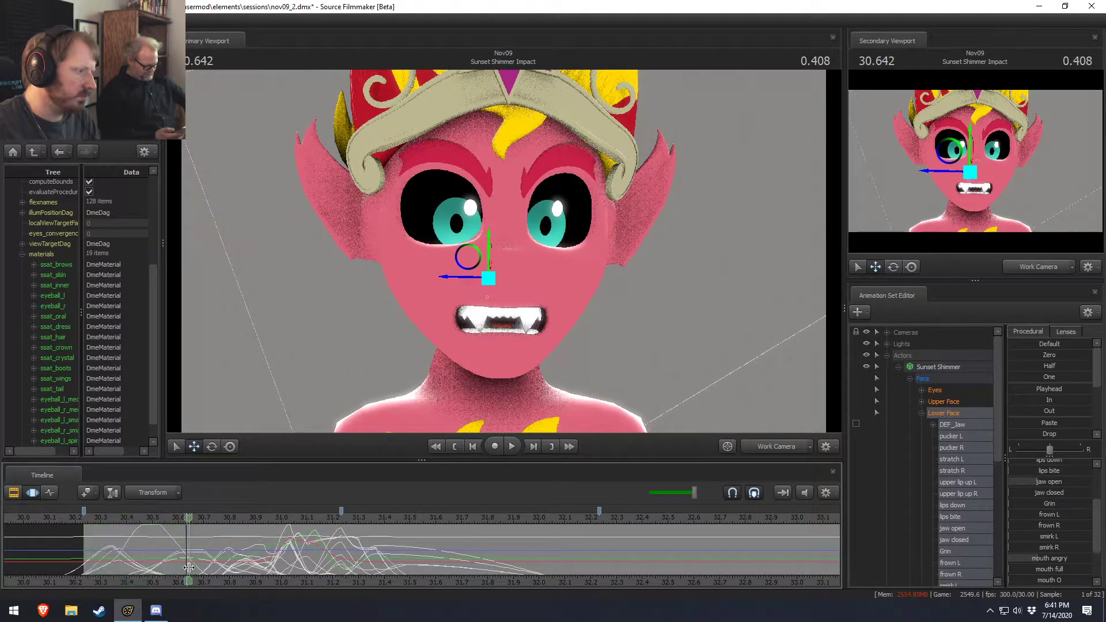
In a time selection around 30.633, lower jaw open nearly to zero and raise mouth angry slightly.
left_click(187, 568)
left_click_drag(1049, 484, 1020, 483)
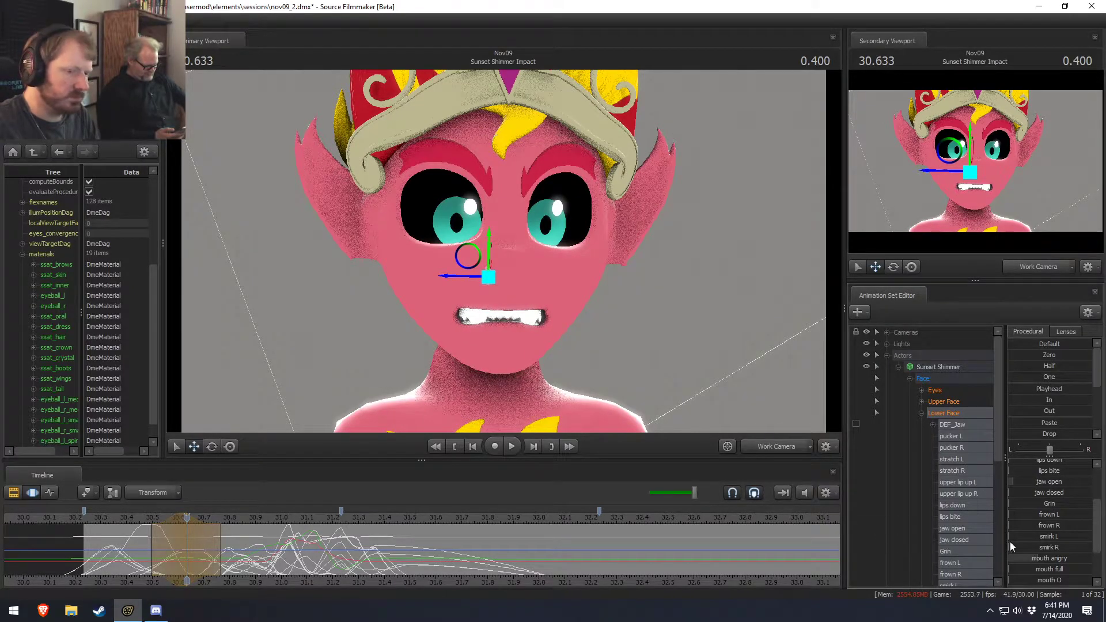
mouse_move(1047, 557)
left_mouse_down()
mouse_move(1069, 557)
mouse_move(1056, 558)
left_mouse_up()
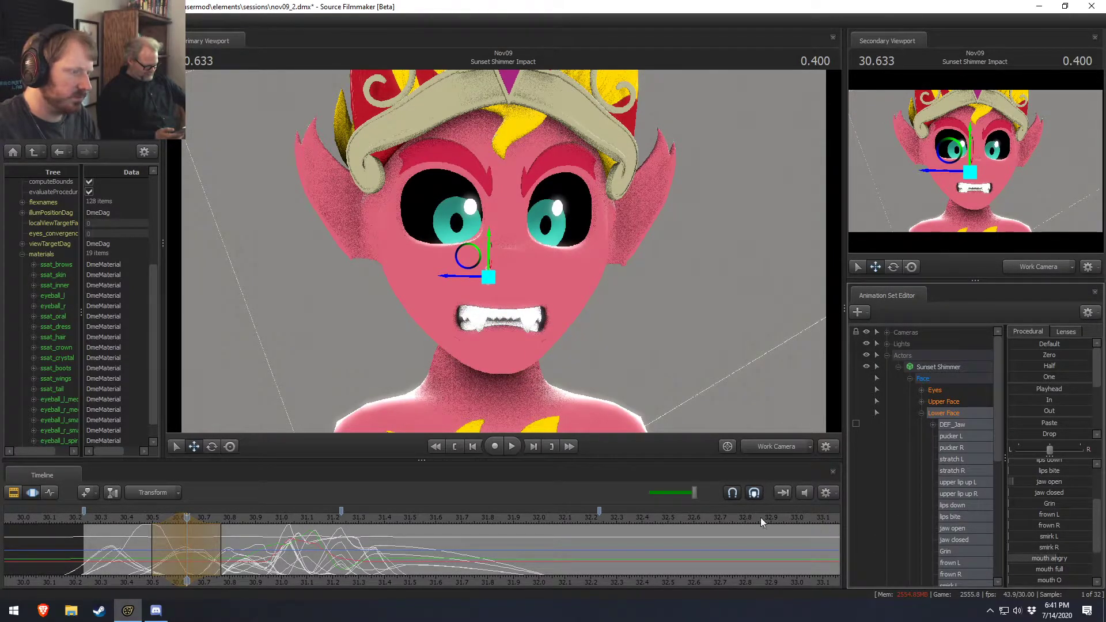
Rotate the jaw at 30.633 from a three-quarter view and test the frown L control.
left_click_drag(539, 361, 587, 361, "alt")
key("e")
left_click_drag(503, 247, 565, 130)
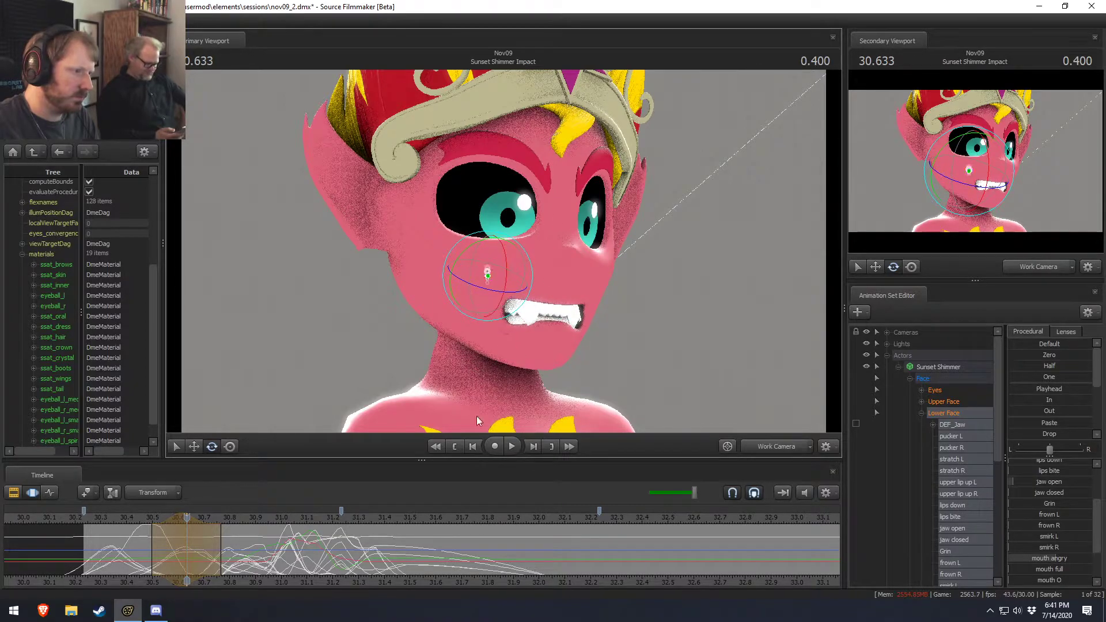
scroll(1049, 530, "down", 3)
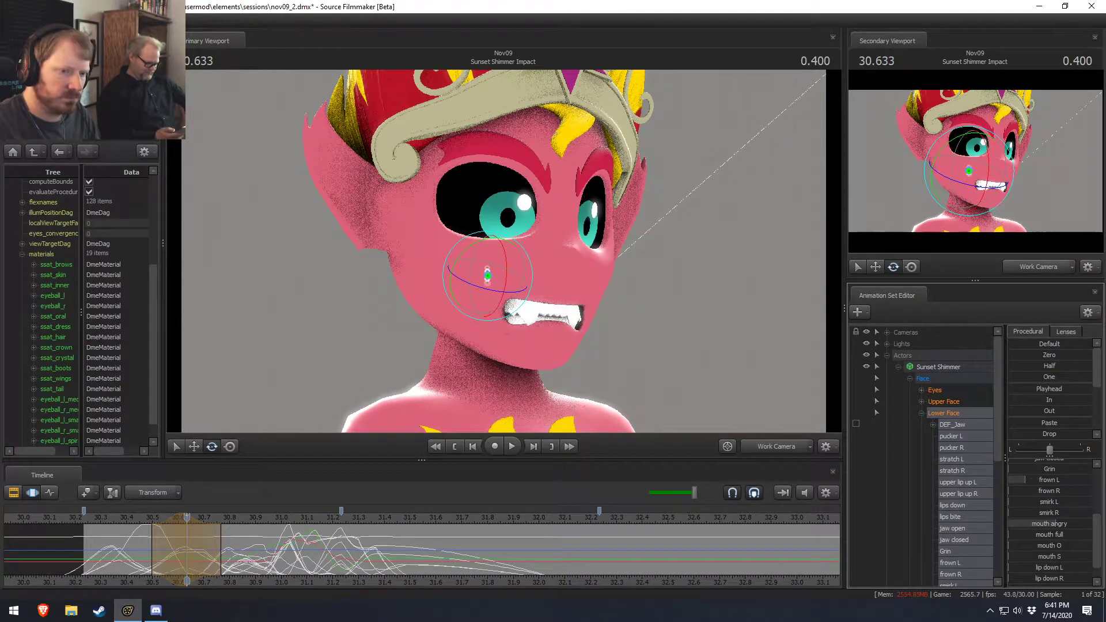
Play back the revised lip sync from the shot's start with the face in three-quarter view.
key("shift")
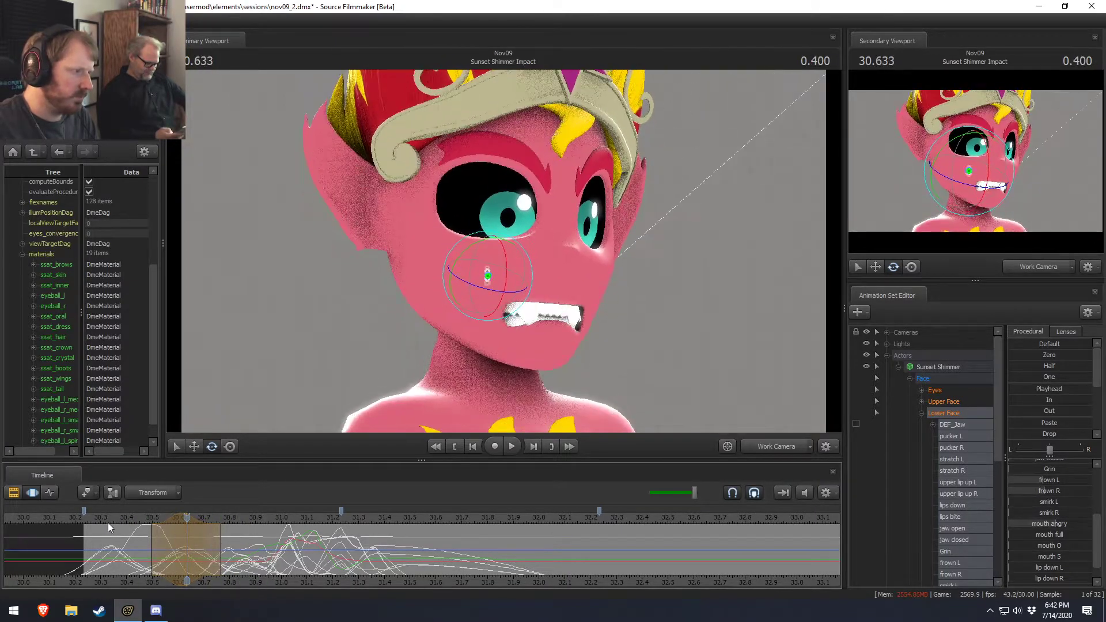
key("space")
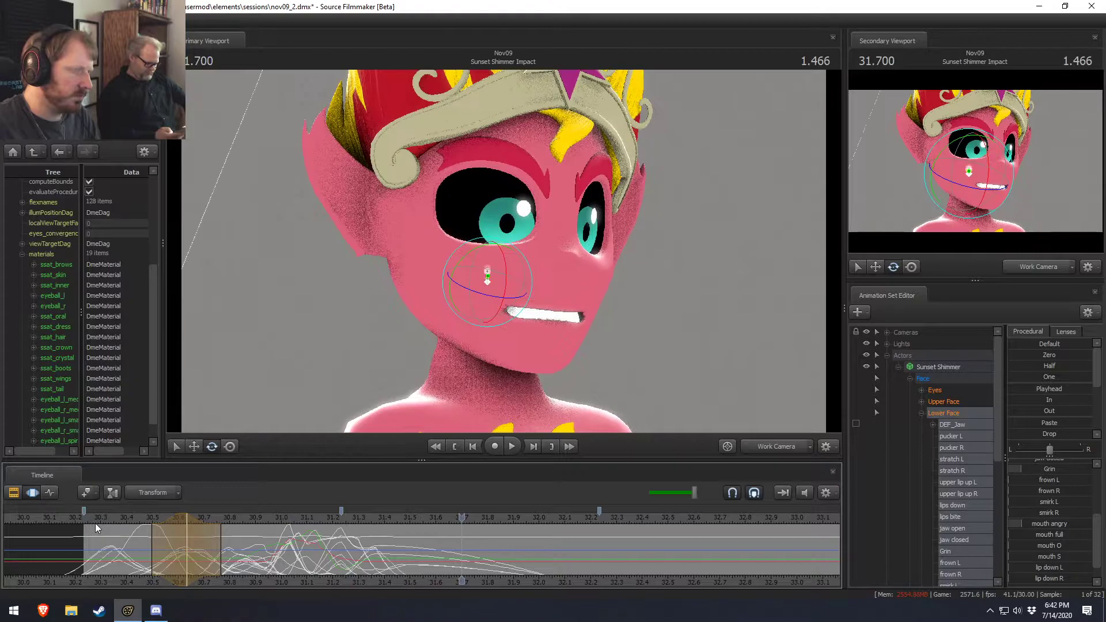
key("space")
Switch the timeline to the Clip Editor and show the neighbouring shots around Sunset Shimmer Impact.
key("F2")
key("F3")
scroll(439, 576, "down", 4)
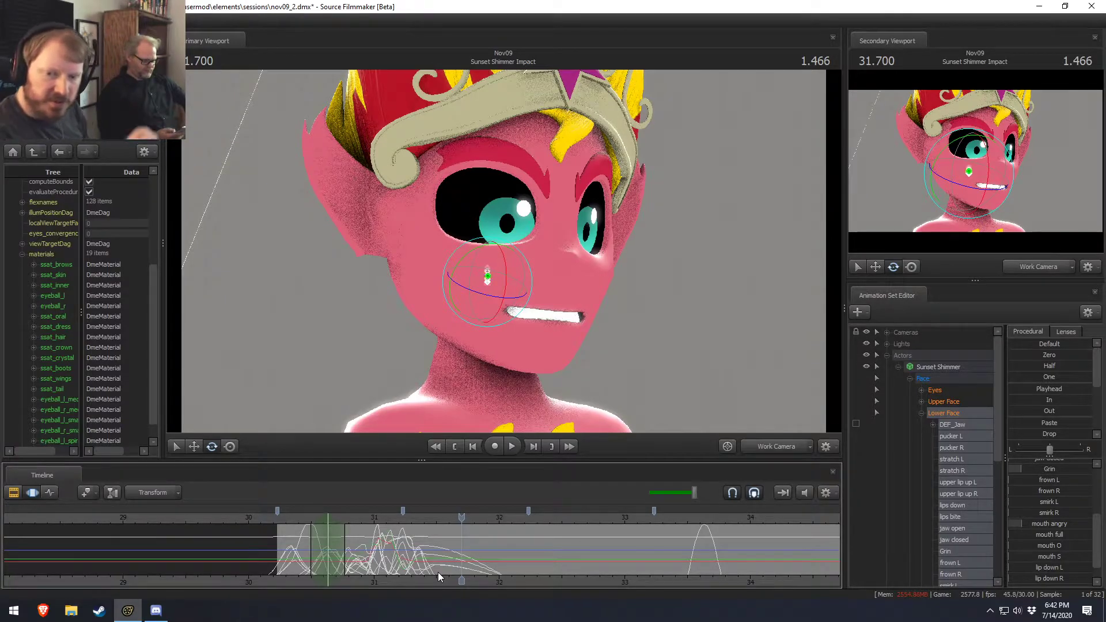
key("F1")
scroll(642, 575, "down", 5)
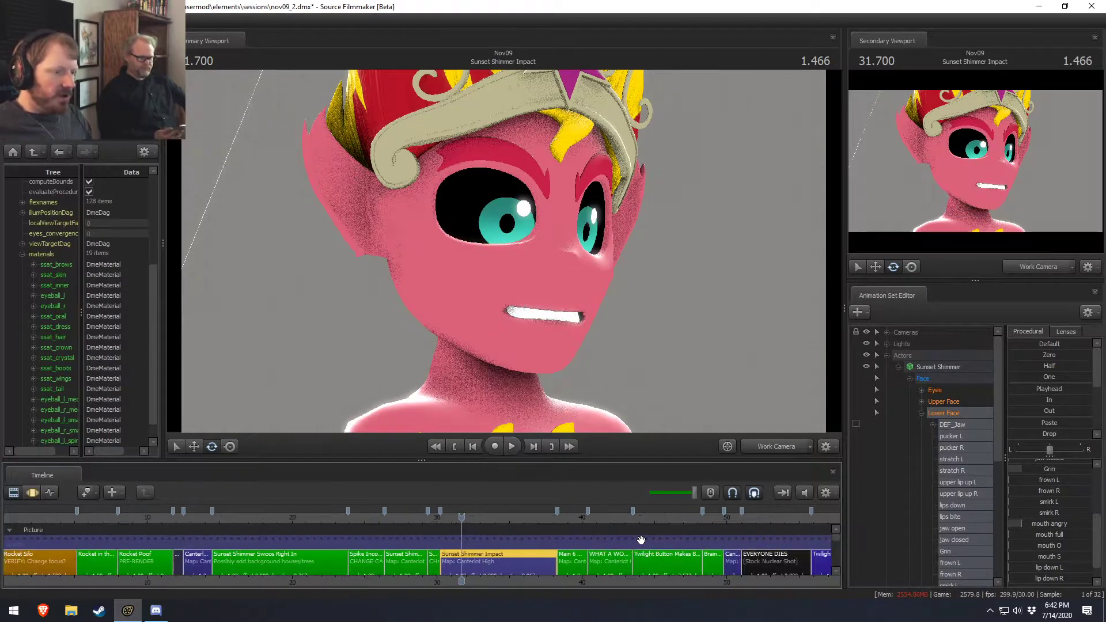
Review the Twilight Evil shot by playing it to about 62.366, and return the playhead to 59.866.
scroll(594, 570, "up", 3)
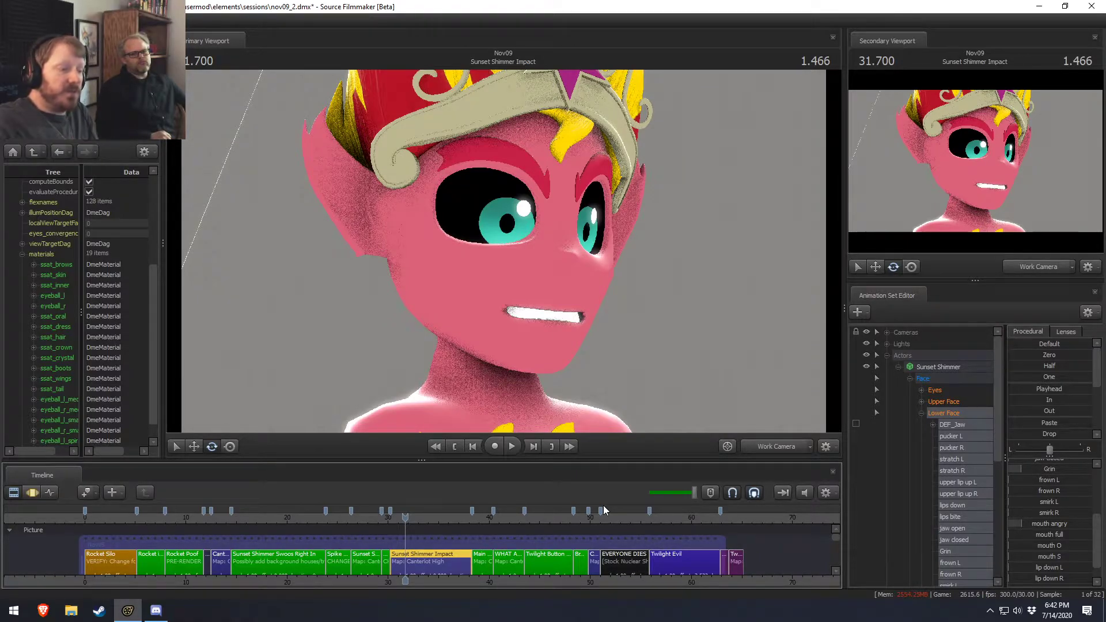
left_click(654, 513)
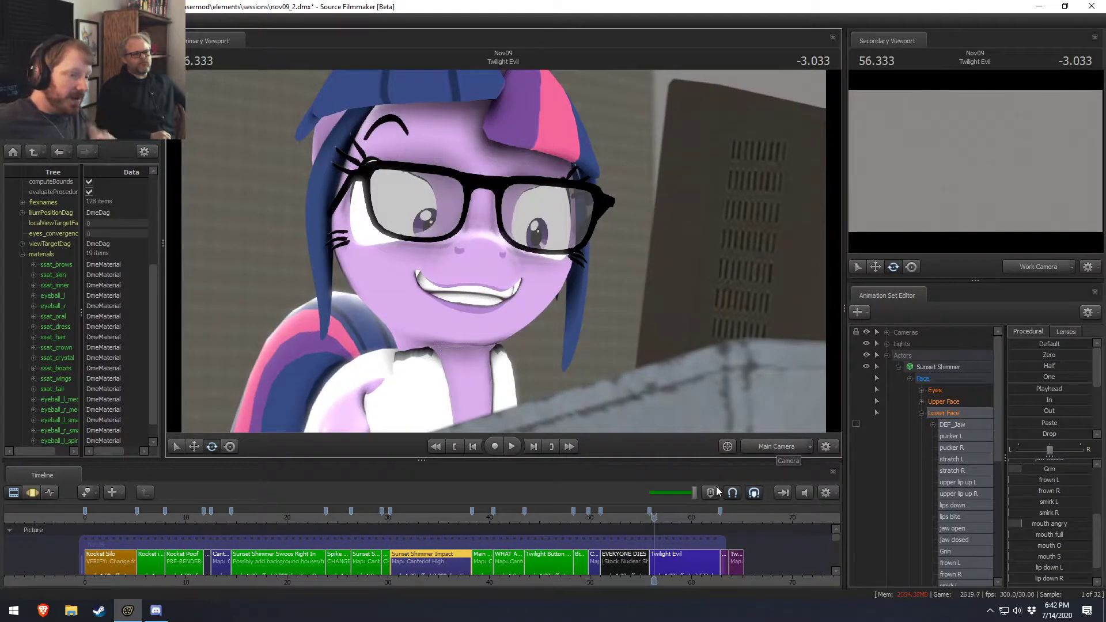
left_click(671, 514)
key("space")
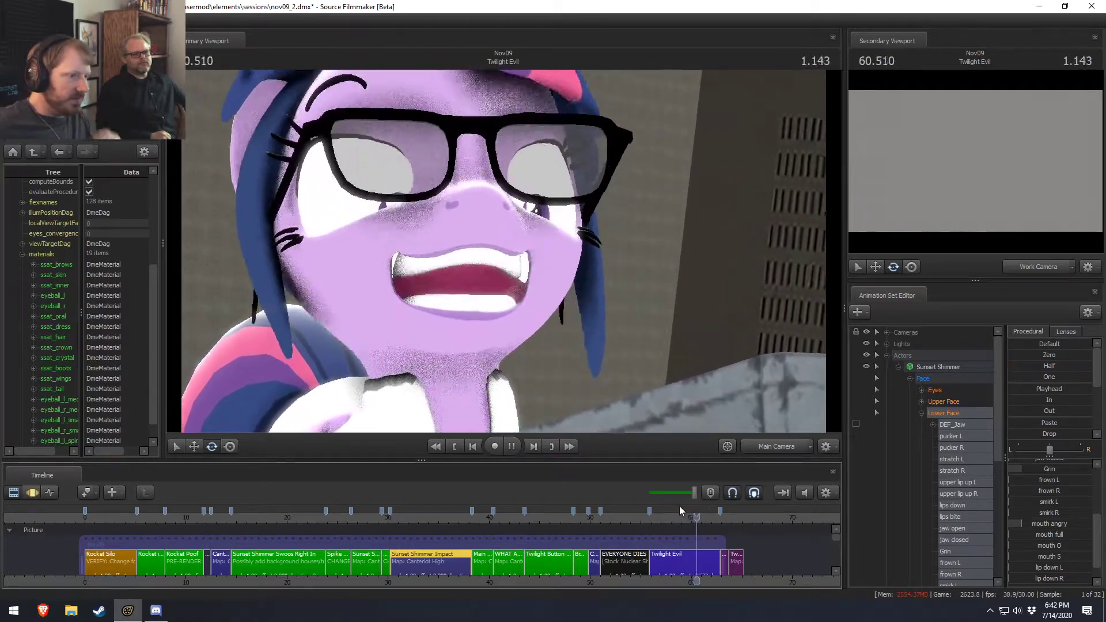
key("space")
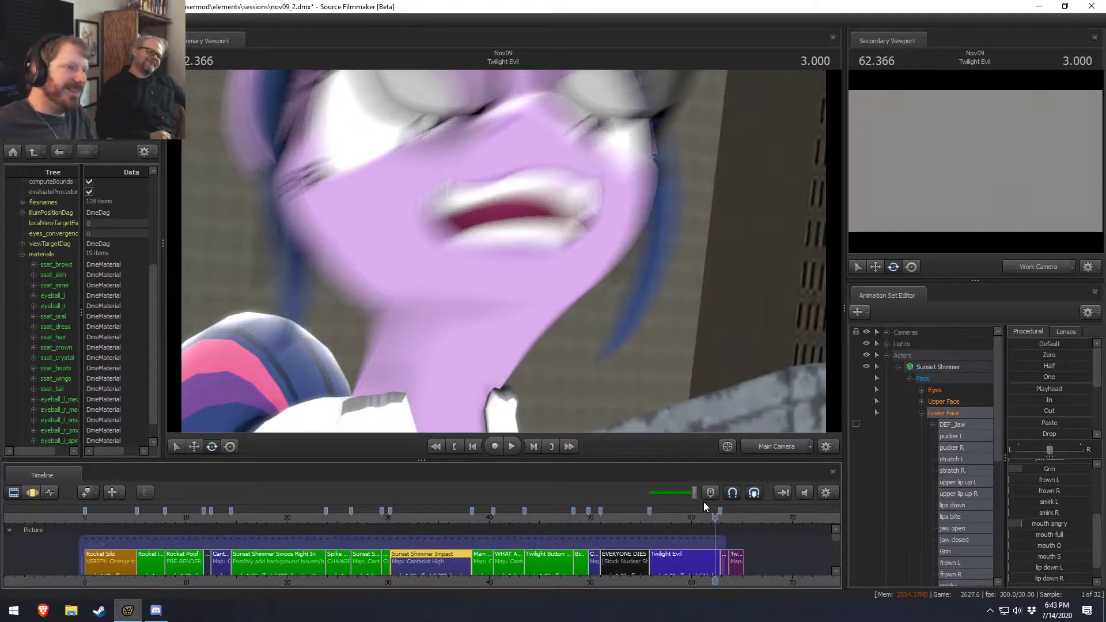
left_click(690, 518)
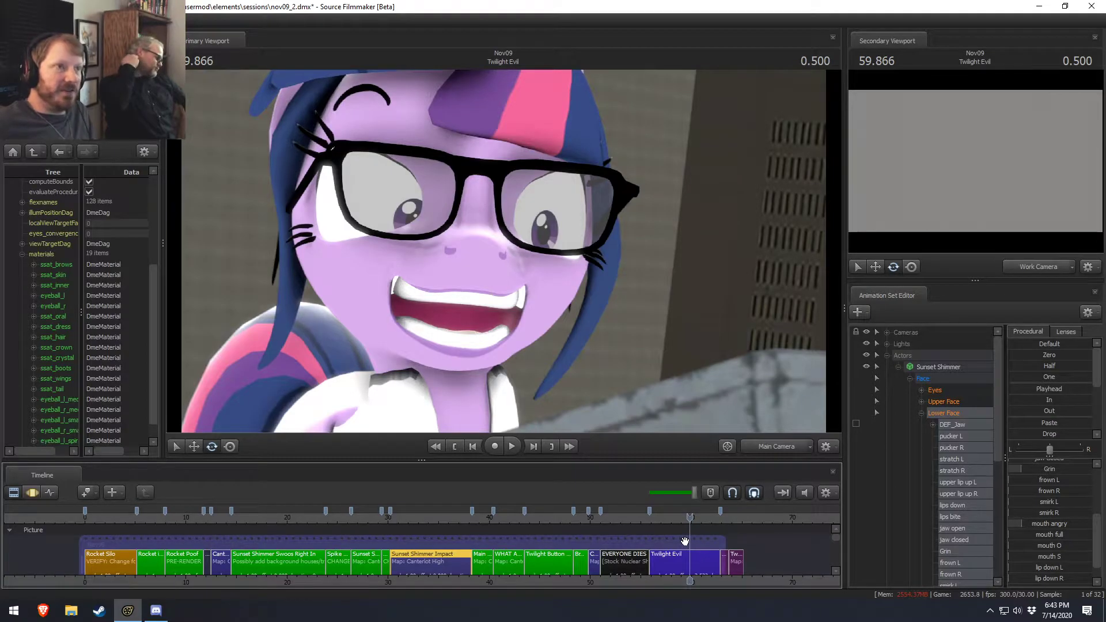
Play part of the EVERYONE DIES shot to review the stock nuclear explosion footage.
left_click(607, 516)
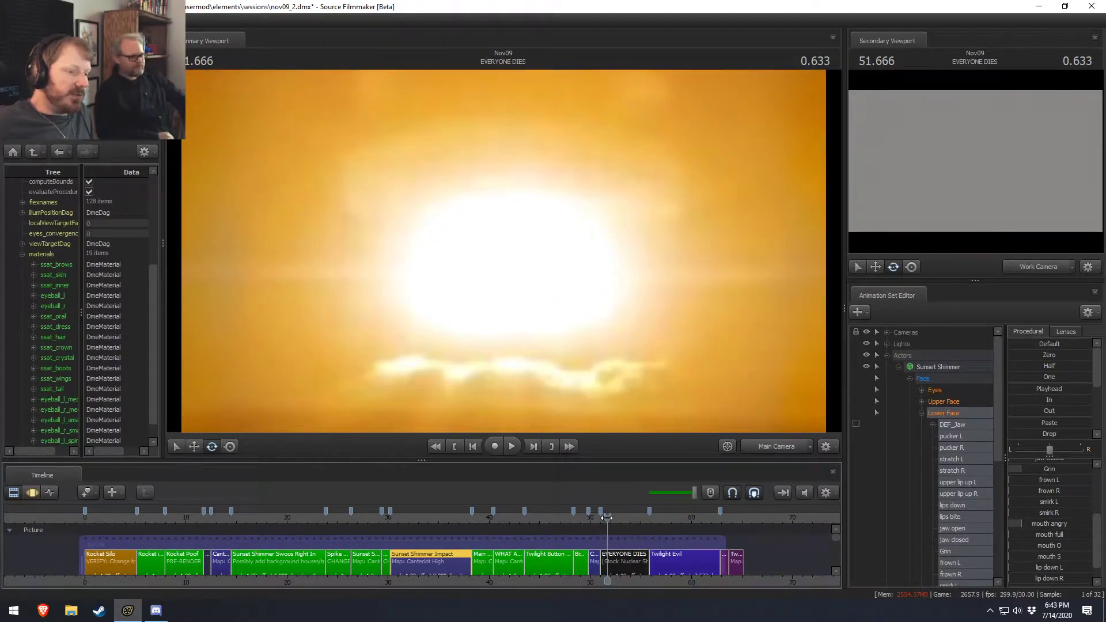
left_click(620, 520)
key("space")
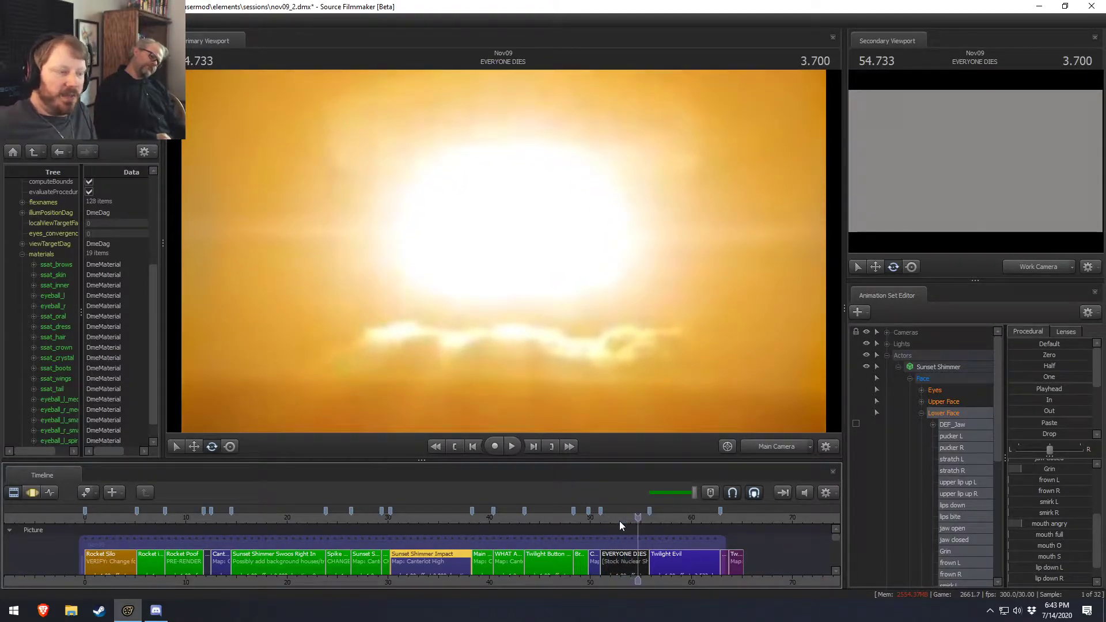
Select the Rocket Silo shot and play it from 0.366 into Rocket in the Sky.
left_click(206, 517)
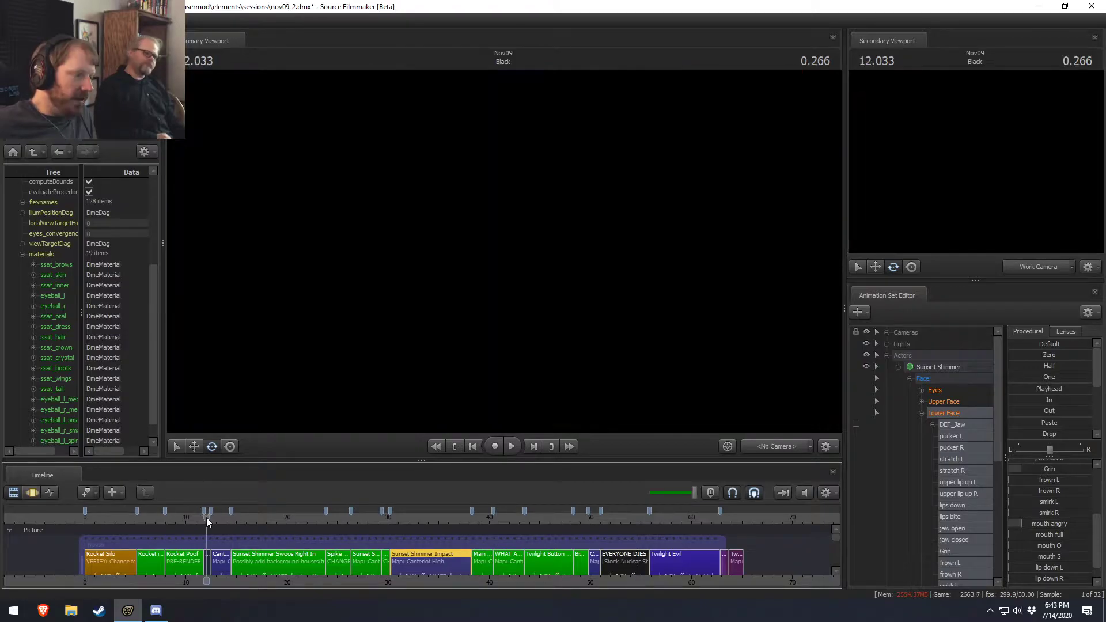
scroll(206, 517, "up", 3)
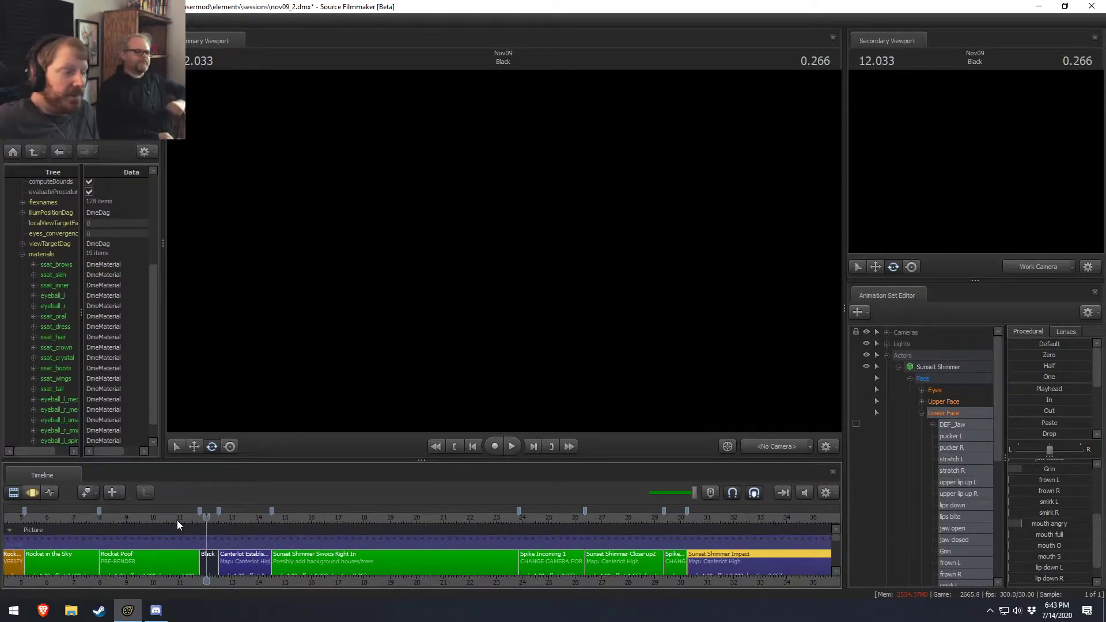
scroll(164, 524, "down", 3)
left_click(37, 517)
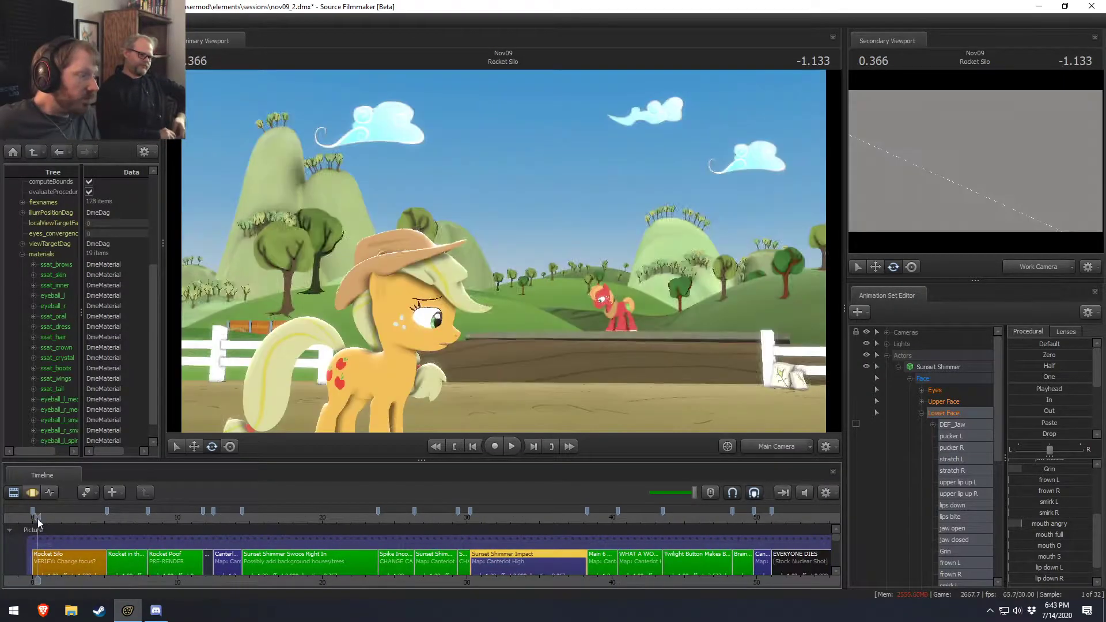
left_click(53, 557)
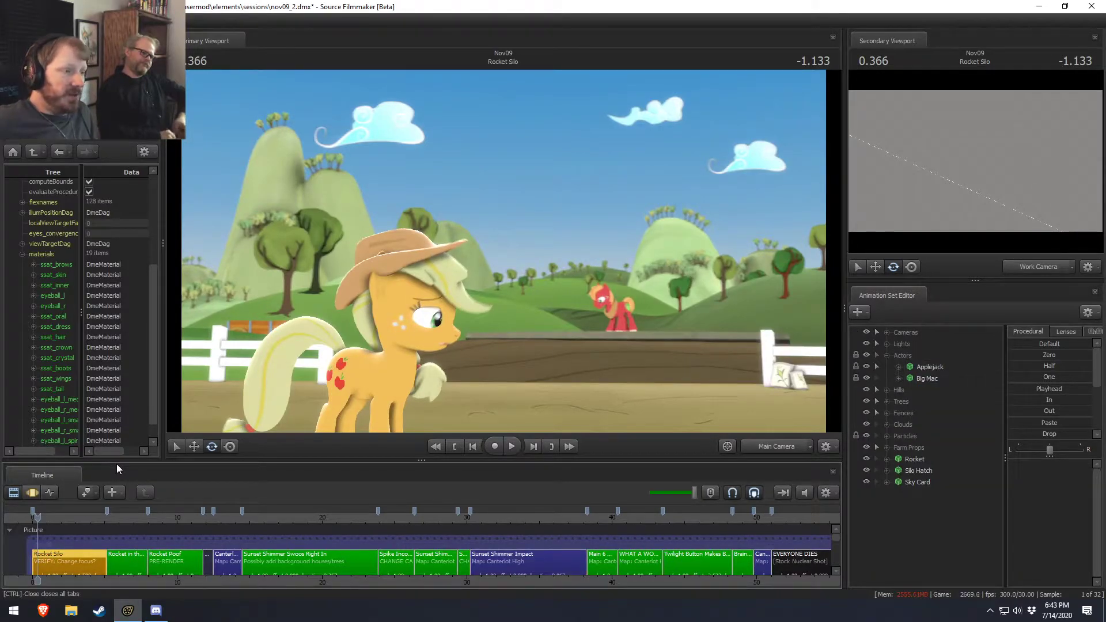
key("space")
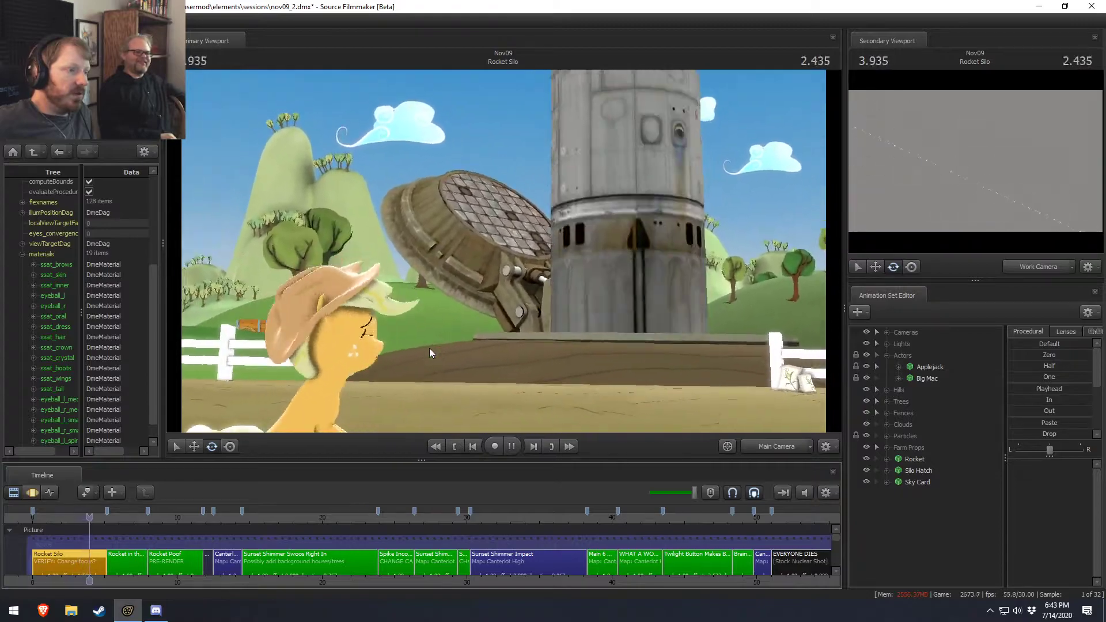
key("space")
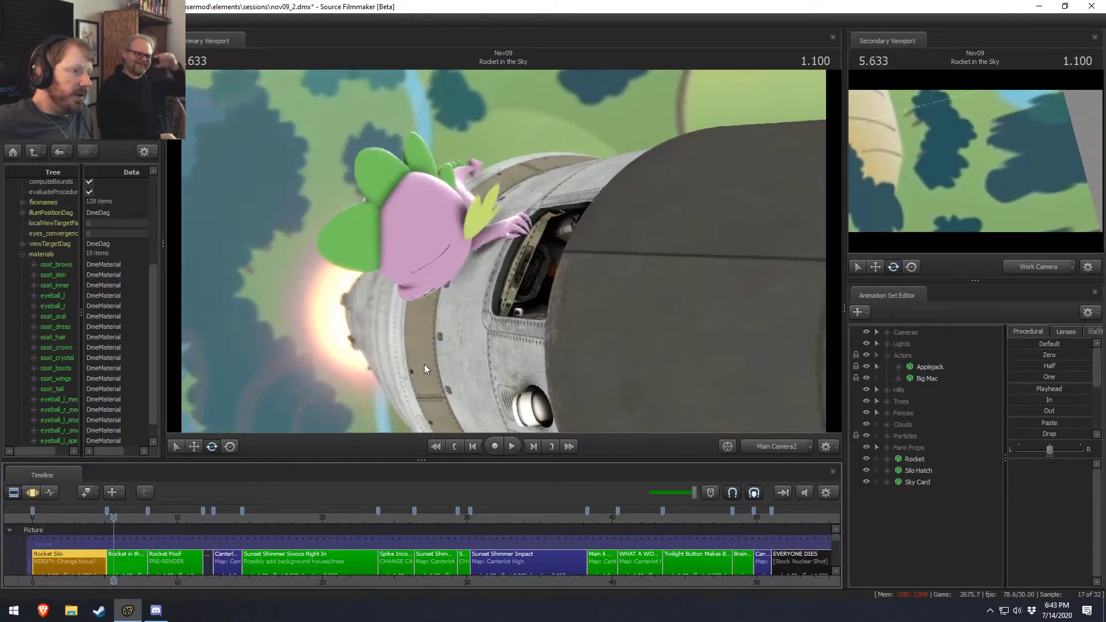
Examine Applejack's opening motion in Rocket Silo frame by frame from 0.366 to 0.900.
left_click(36, 517)
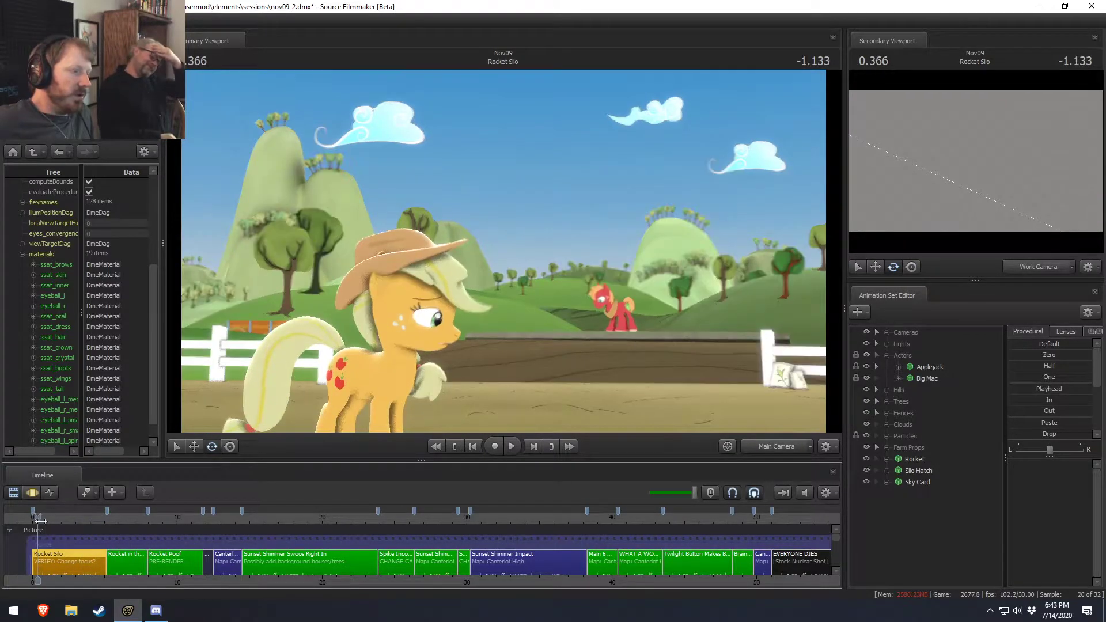
key("Right")
key("Right")
key("Right")
key("Right")
key("Right")
key("Right")
key("Right")
key("Right")
key("Right")
key("Right")
key("Right")
key("Right")
key("Right")
key("Right")
key("Right")
key("Right")
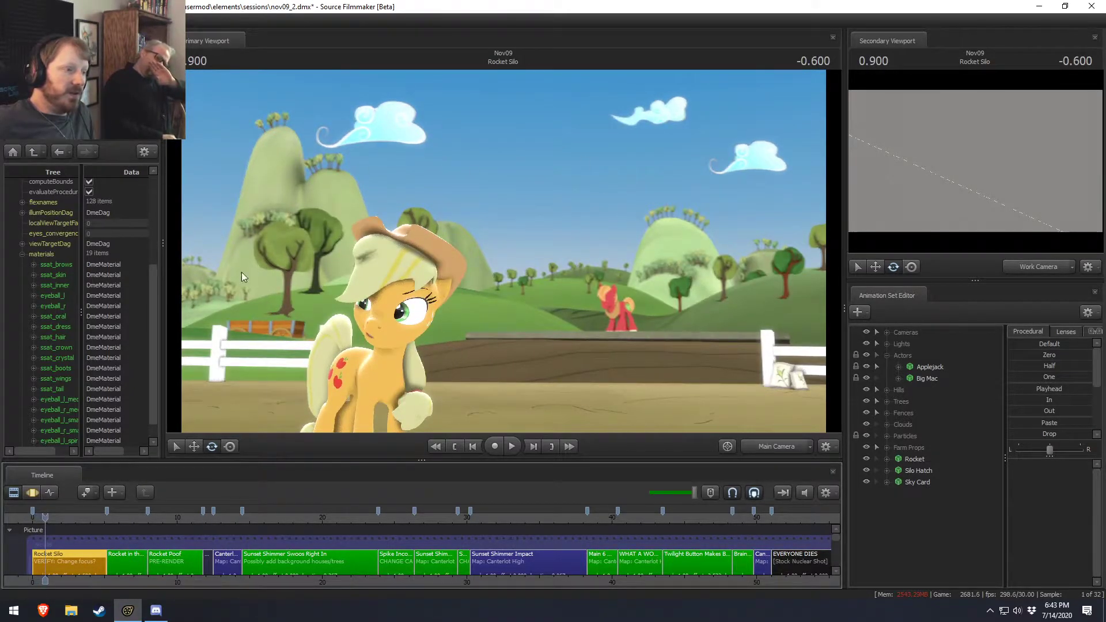
Play the rest of Rocket Silo, pausing at 4.700, and continue through Rocket in the Sky.
key("space")
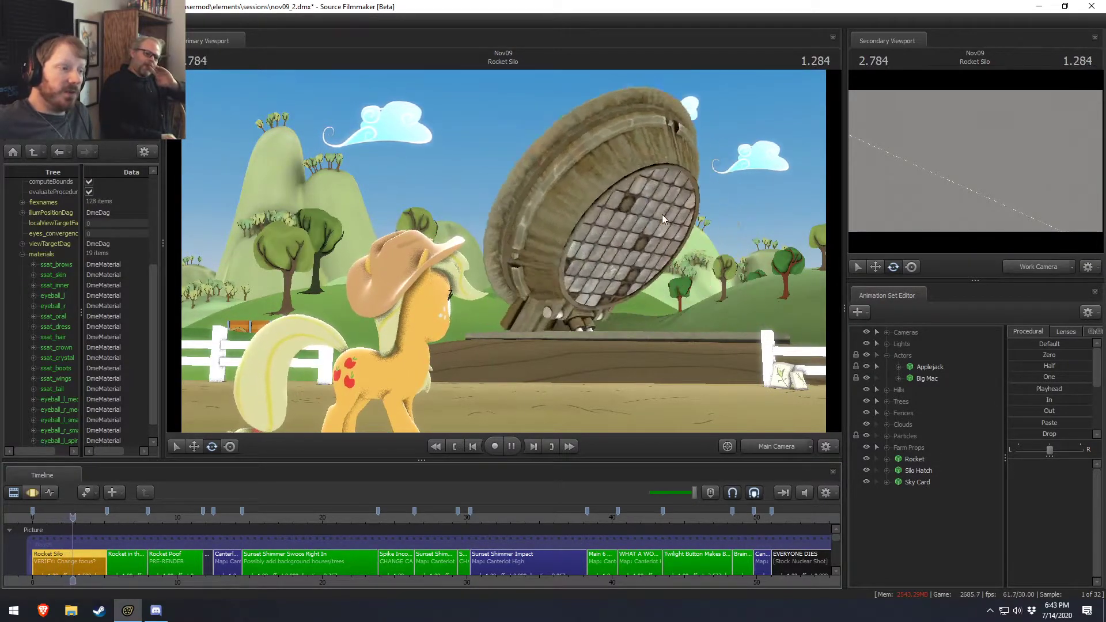
key("space")
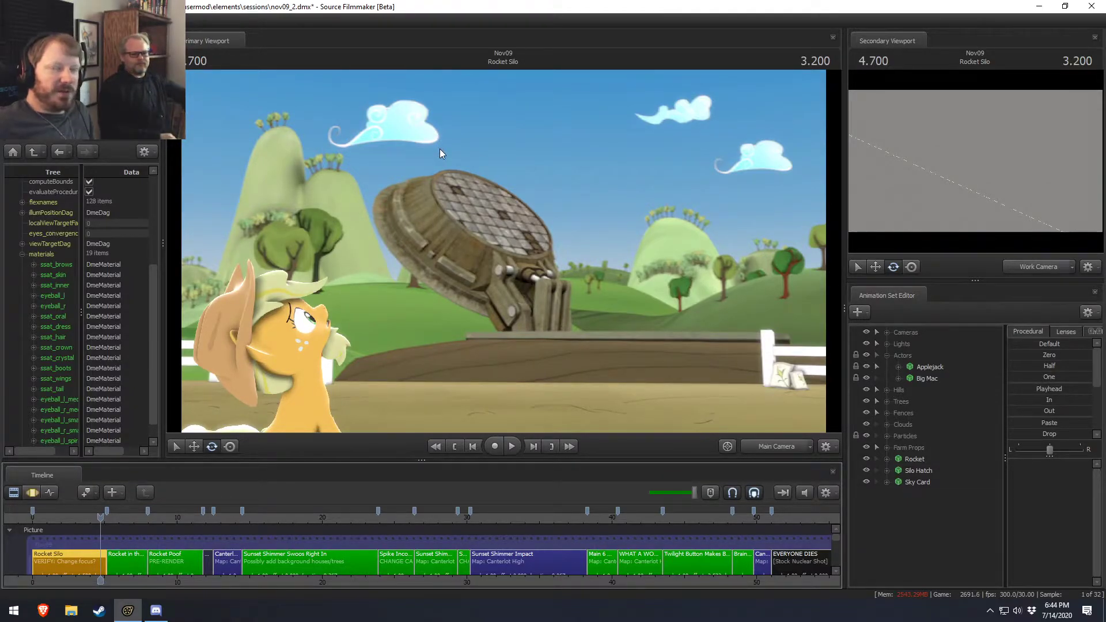
key("space")
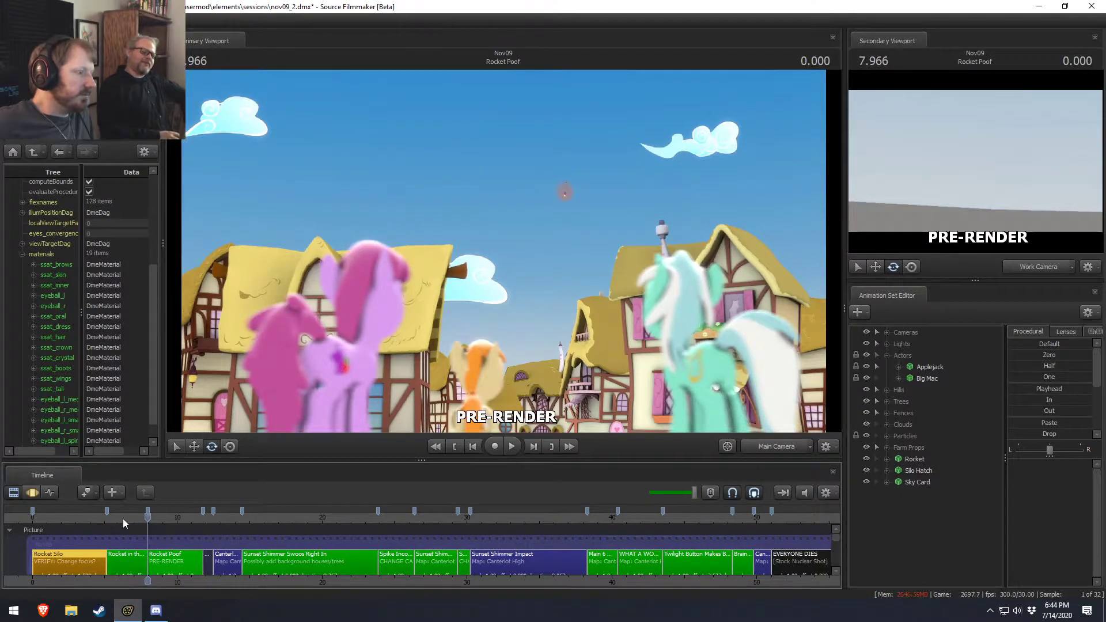
Replay the opening of the Rocket Silo shot and stop at 1.266.
left_click(108, 519)
left_click_drag(107, 519, 29, 518)
key("space")
key("space")
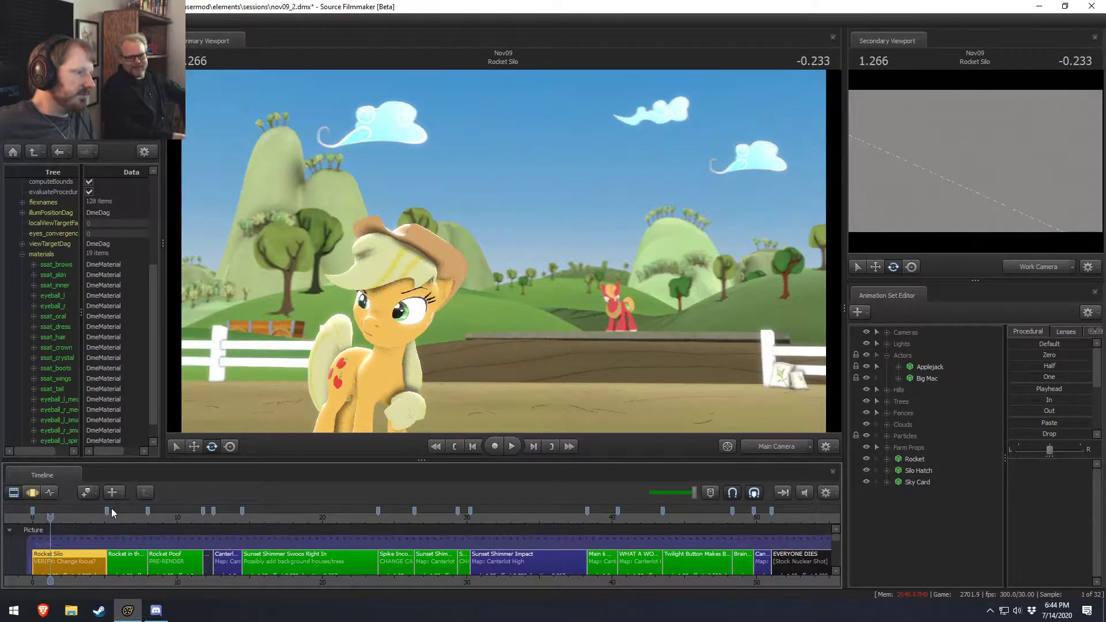
Switch to the work camera and fly in to a close-up of Applejack's face.
left_click(782, 447, "ctrl")
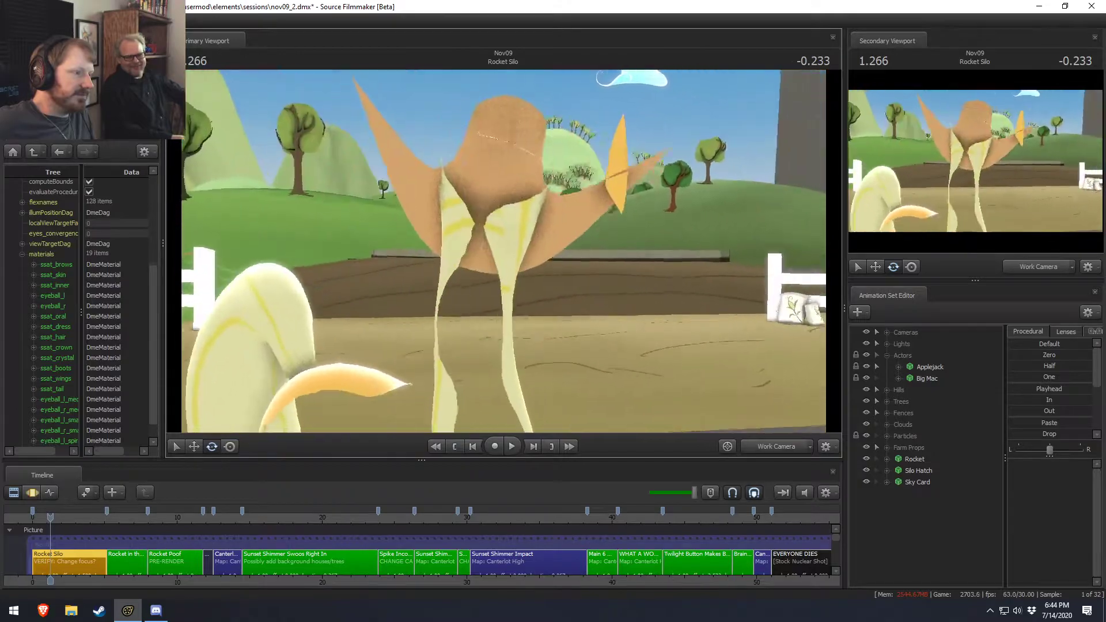
key("s")
key("w")
key("w")
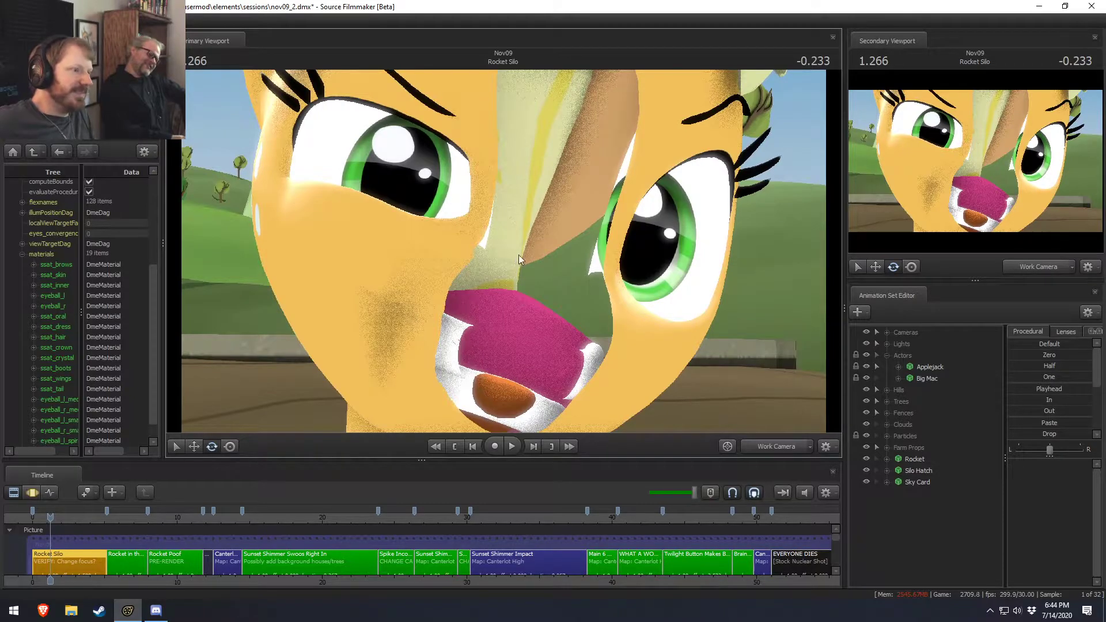
key("s")
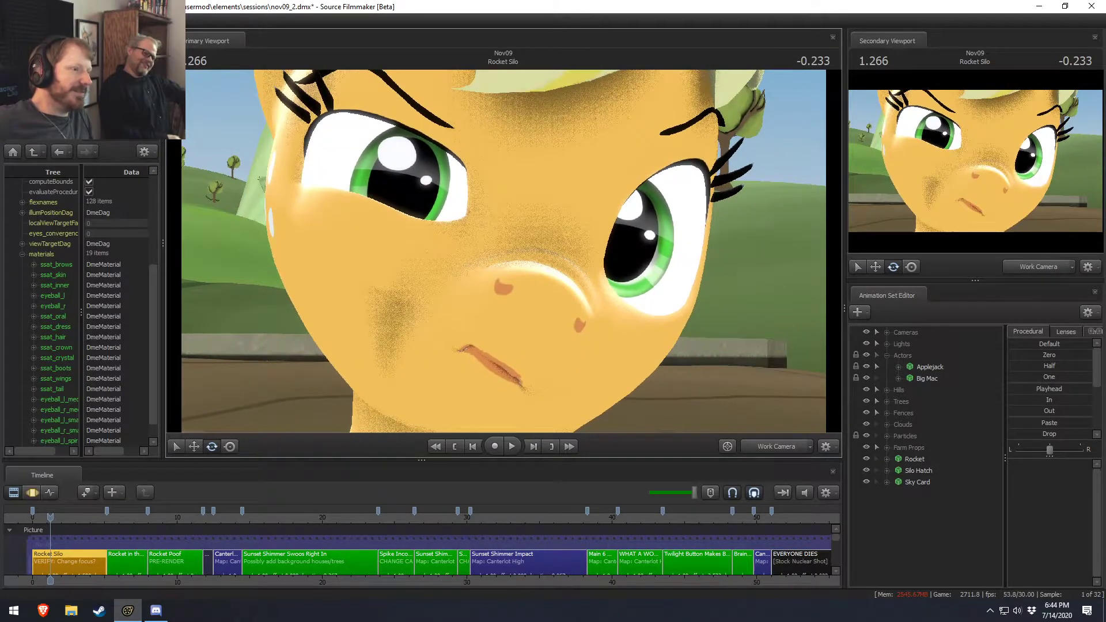
left_click_drag(504, 251, 494, 248)
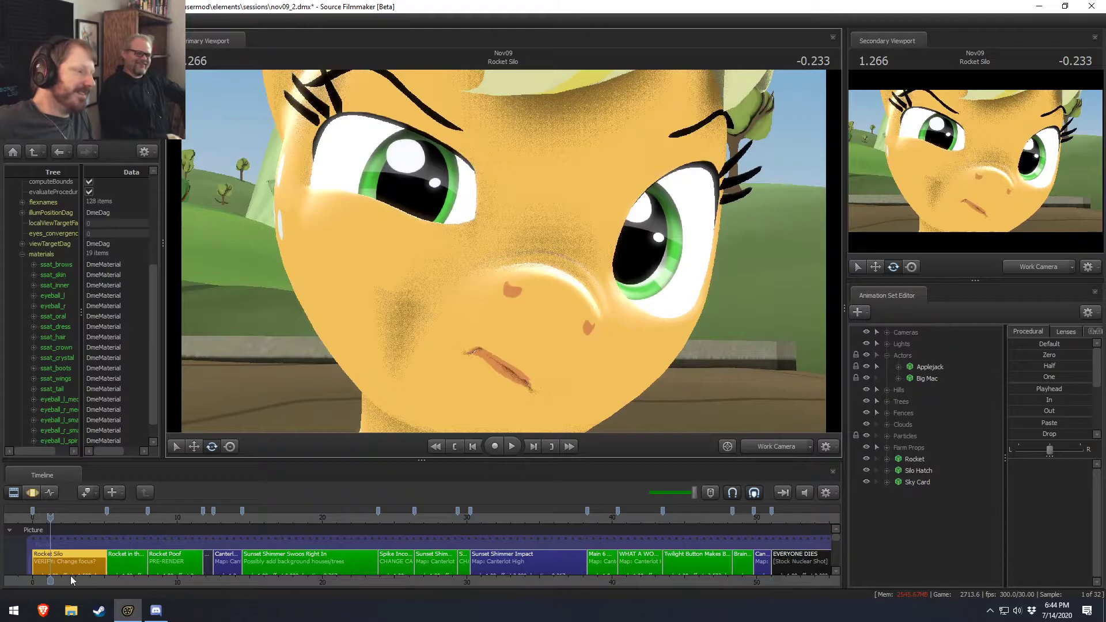
Try adjusting Applejack's Jaw_open control in the Motion Editor with Lower Face selected, and undo each change.
left_click(897, 369)
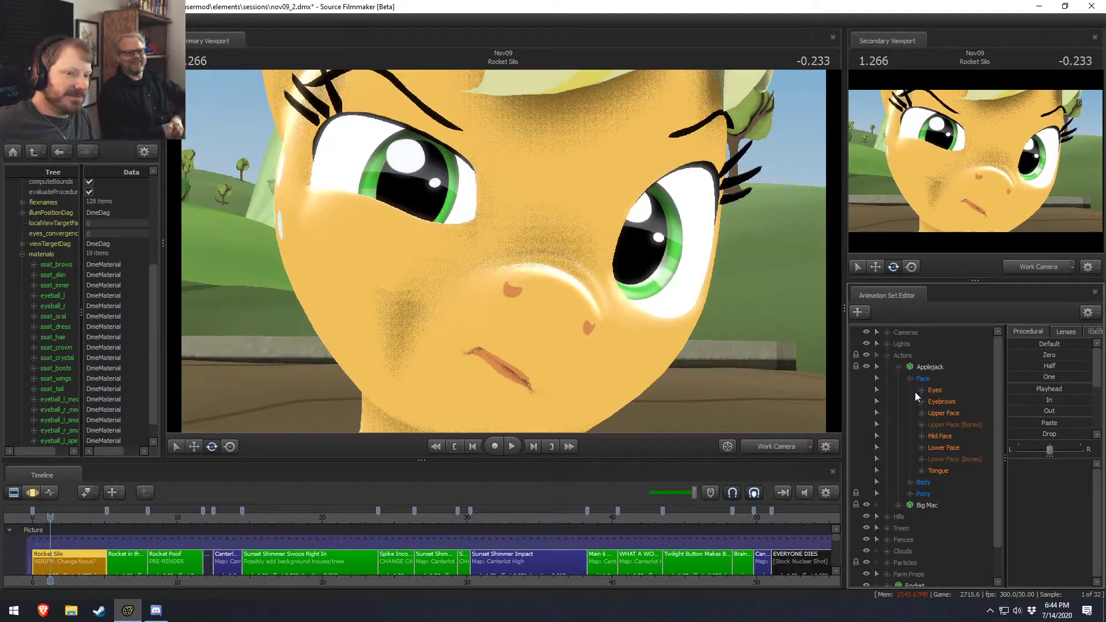
left_click(945, 448)
key("F3")
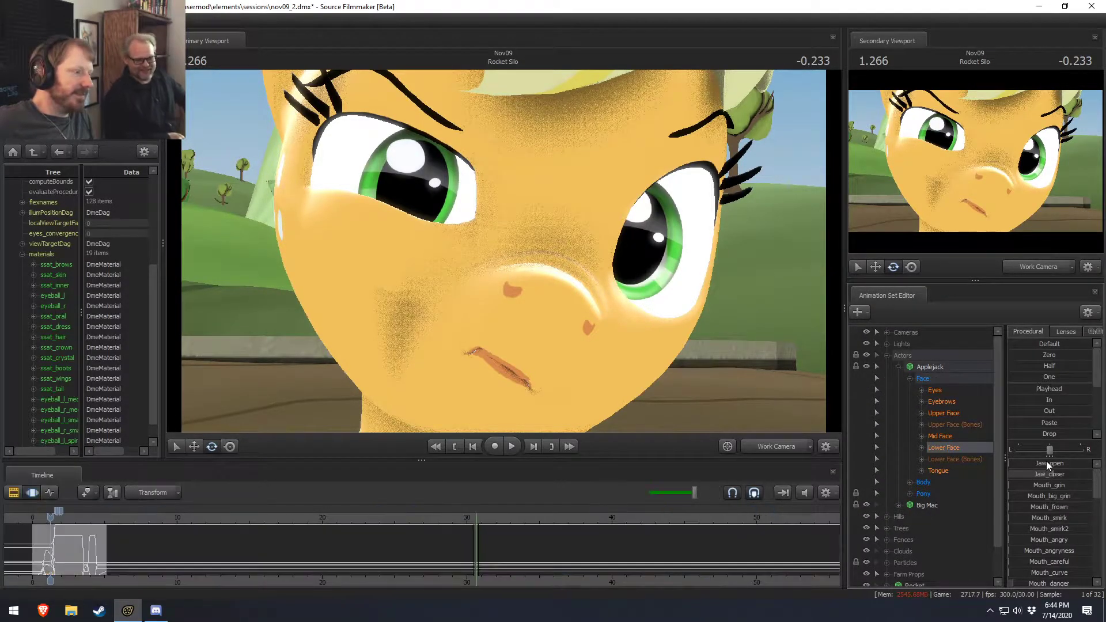
left_click_drag(1026, 463, 1031, 461)
key("ctrl+z")
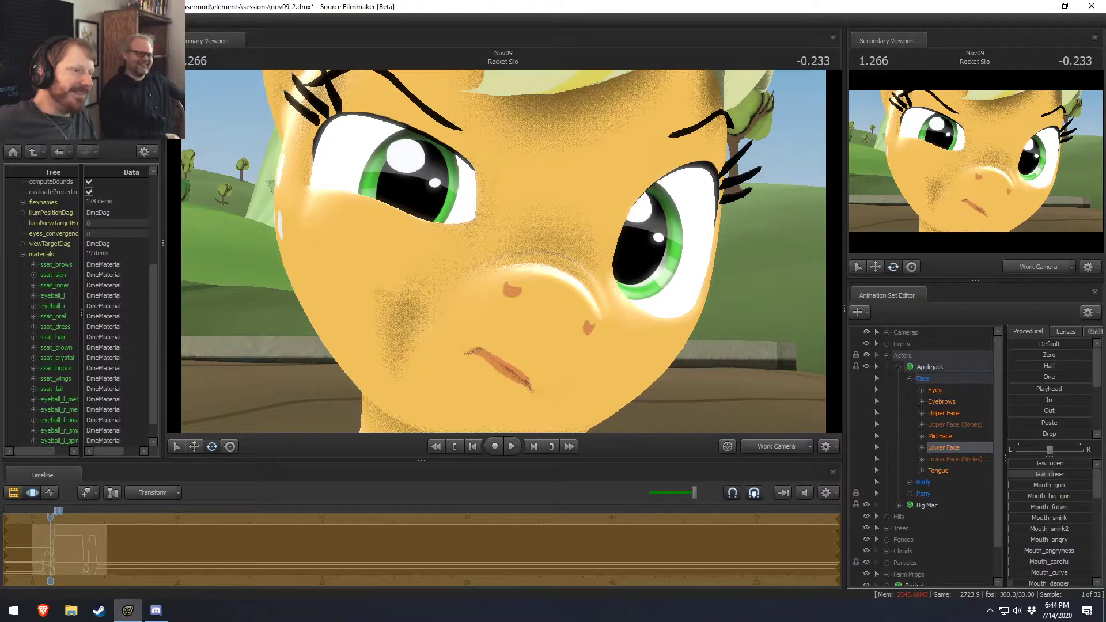
key("ctrl+z")
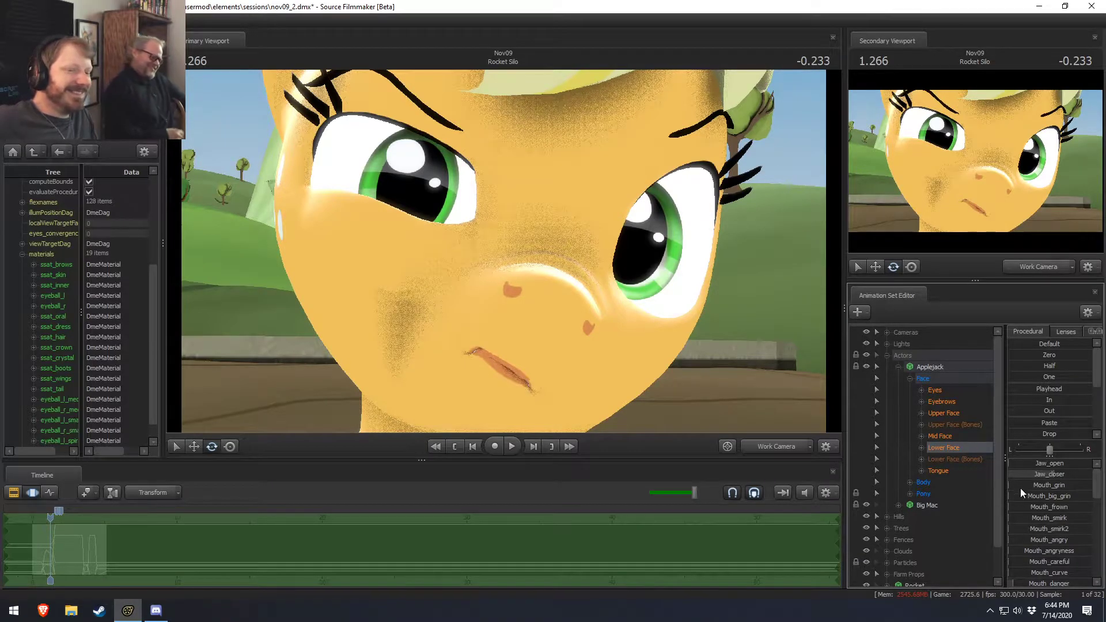
left_click_drag(1038, 464, 1016, 482)
key("ctrl+z")
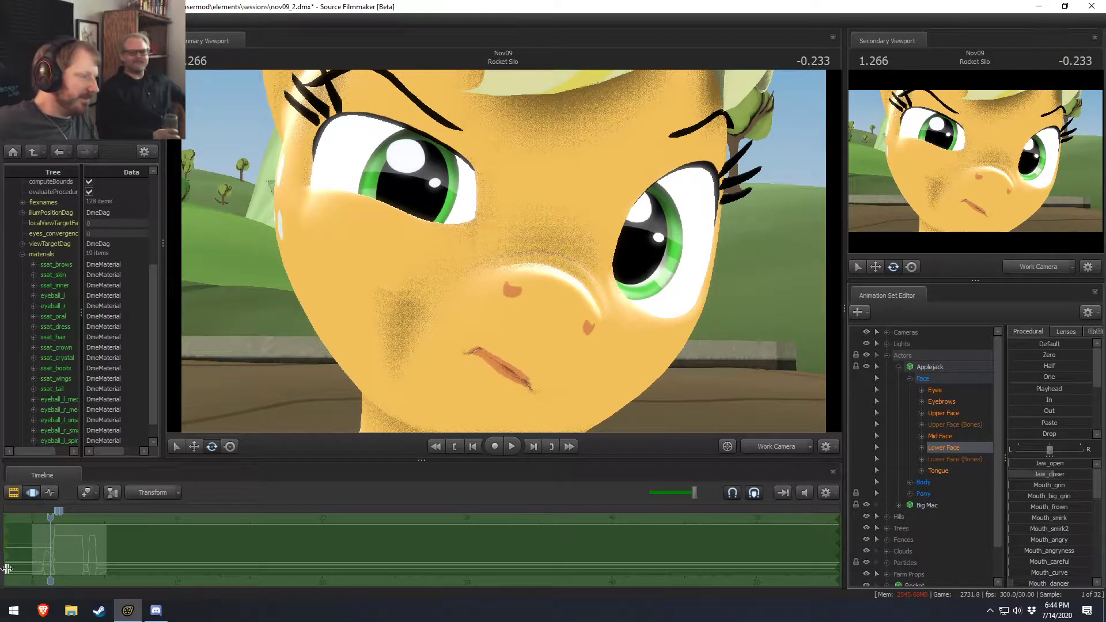
Inspect Applejack's face from the side, return to the main camera and play Rocket Silo to 2.466.
left_click_drag(495, 344, 408, 209)
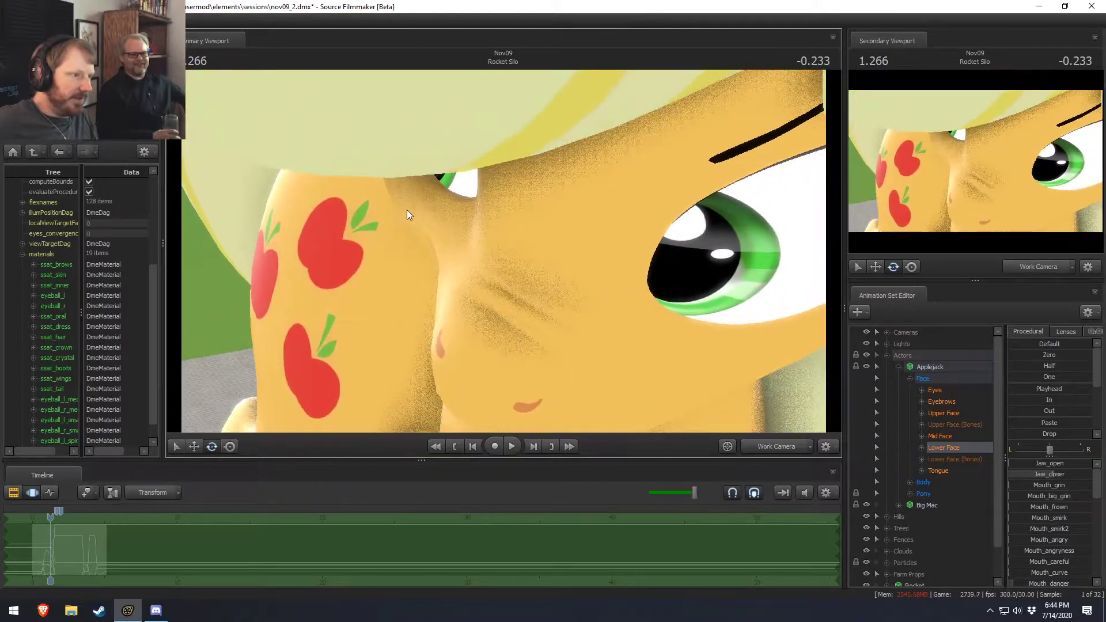
left_click(767, 449)
key("space")
key("space")
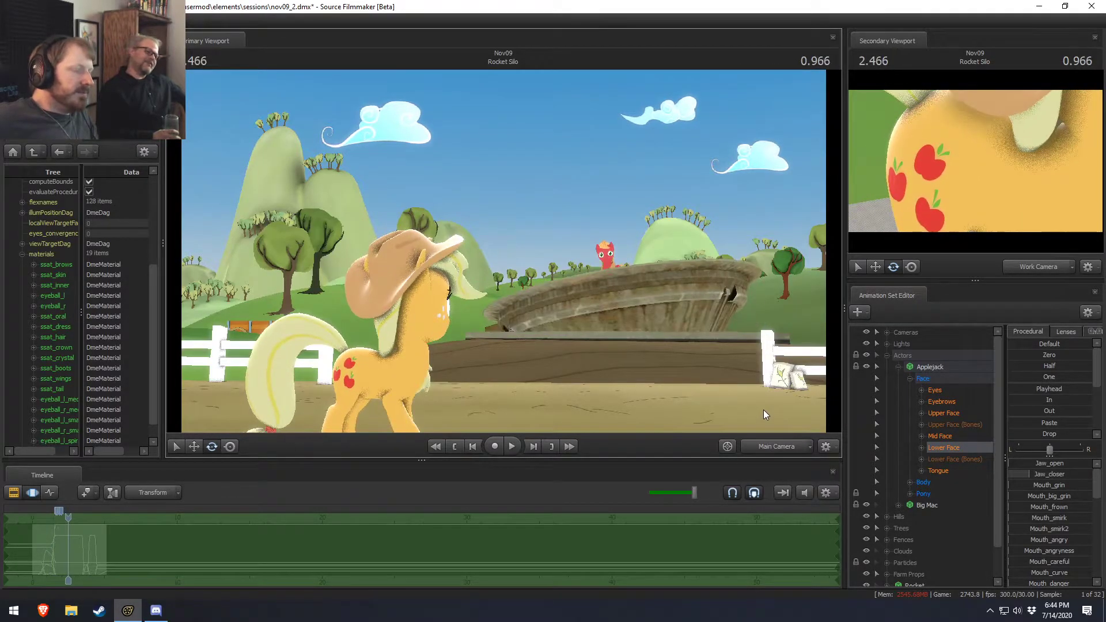
Return the timeline to the Clip Editor and replay Rocket Silo across the cut into Rocket in the Sky.
key("F2")
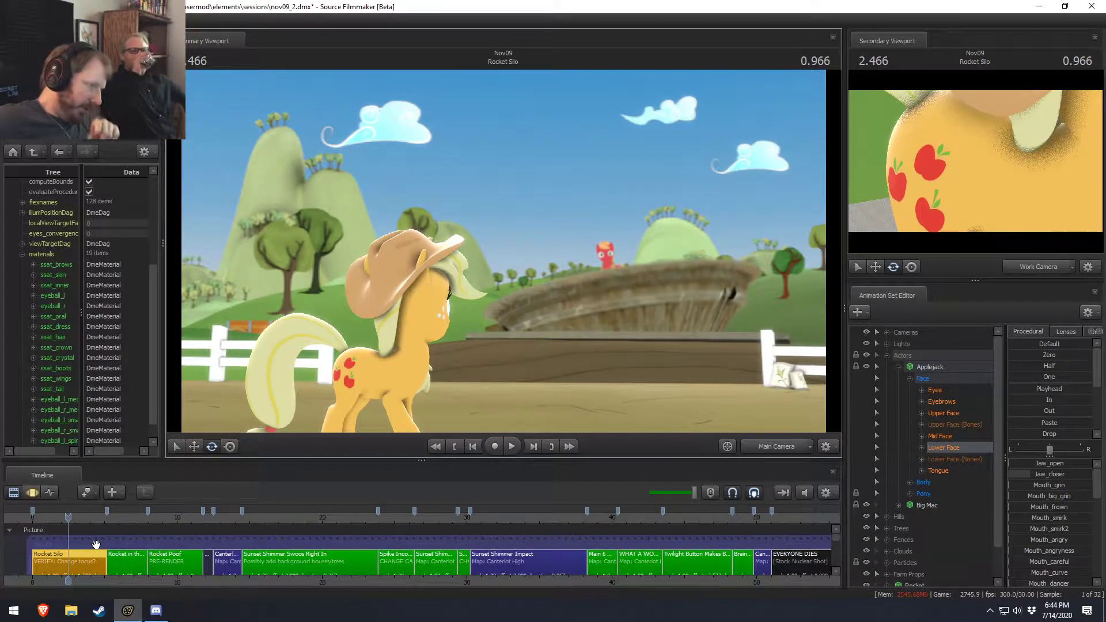
left_click(38, 519)
key("space")
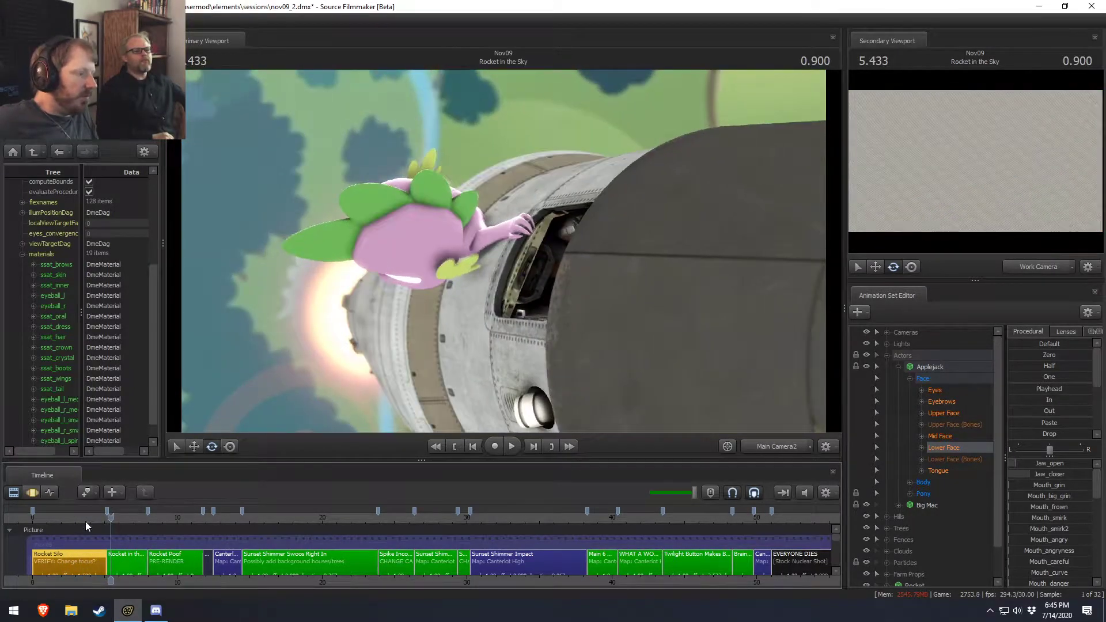
left_click(80, 515)
key("space")
key("space")
key("space")
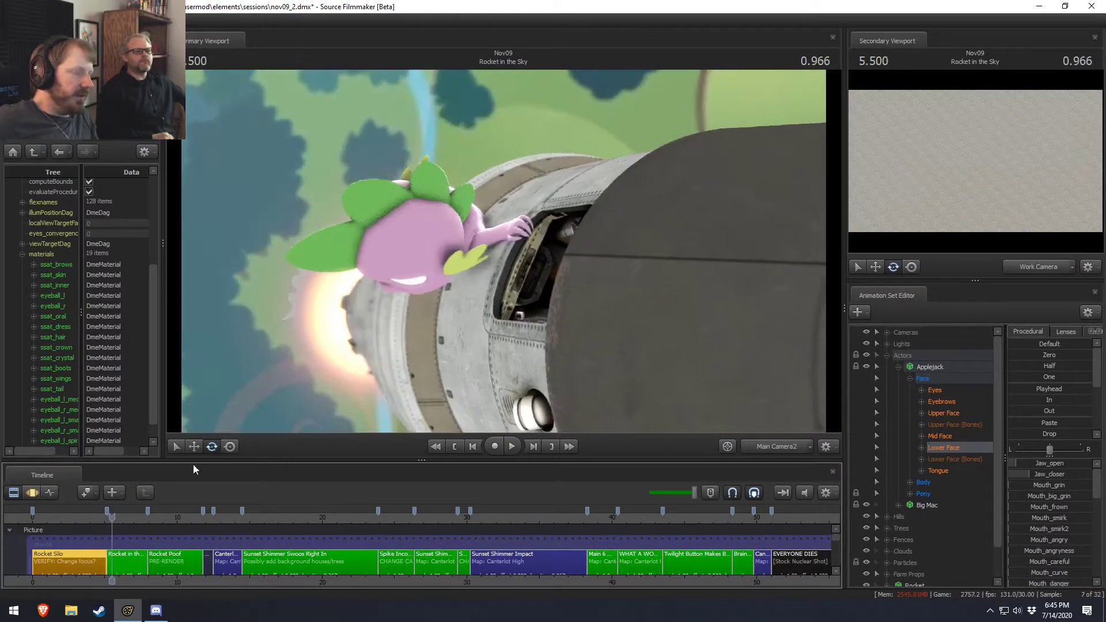
Check Applejack's animation set utilities at 4.366, close them unused and move the playhead to 2.666.
left_click(94, 518)
right_click(936, 368)
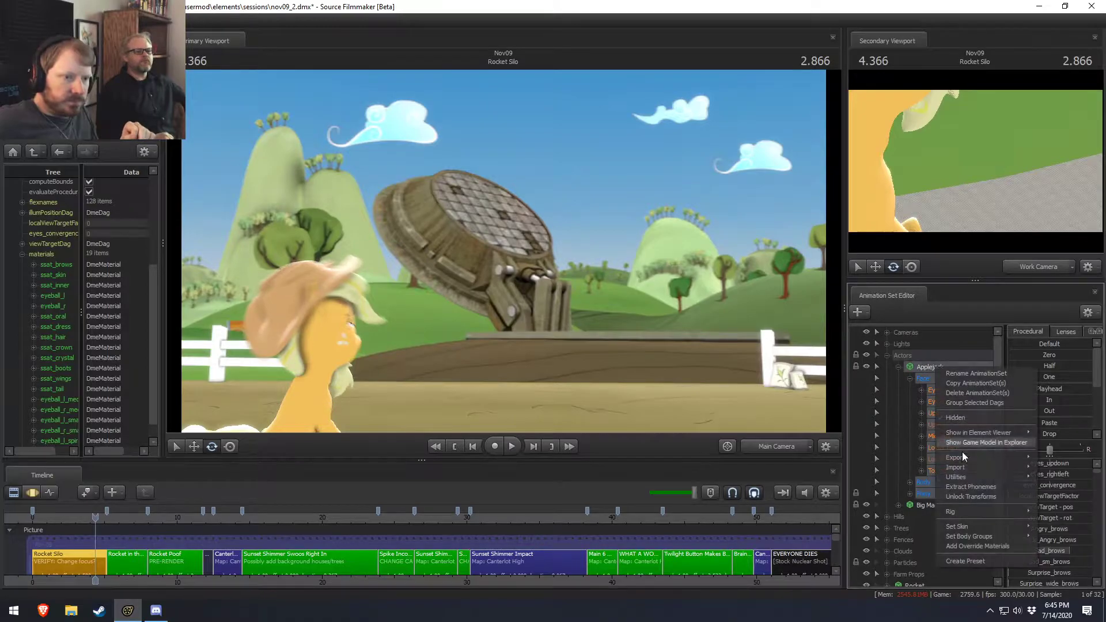
mouse_move(965, 475)
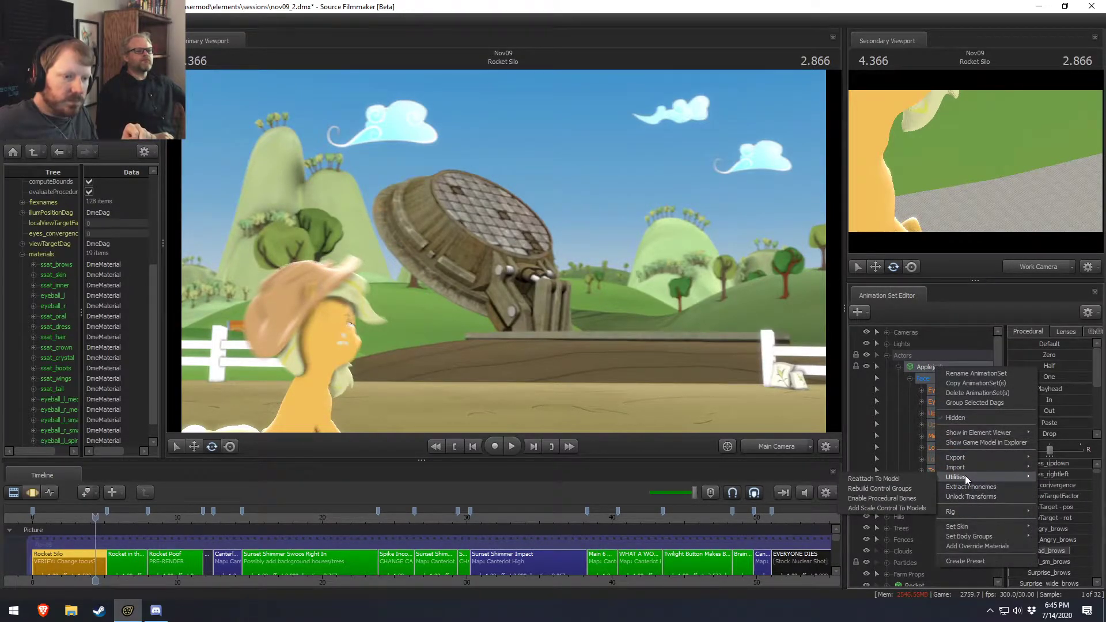
left_click(71, 513)
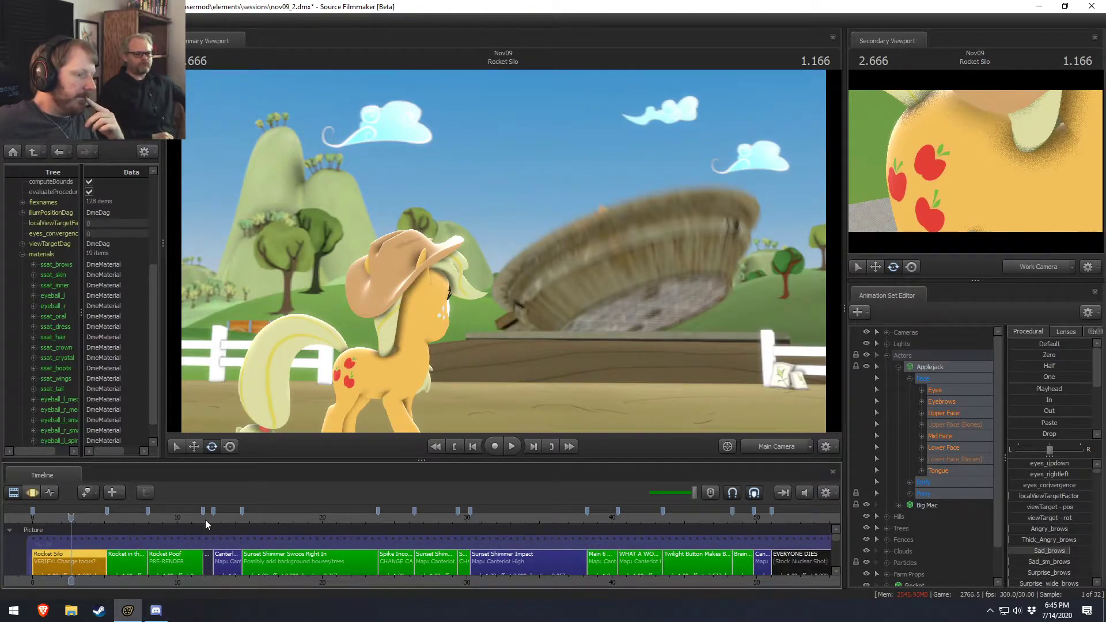
Show the full shot sequence on the timeline and switch to File Explorer.
scroll(712, 537, "down", 2)
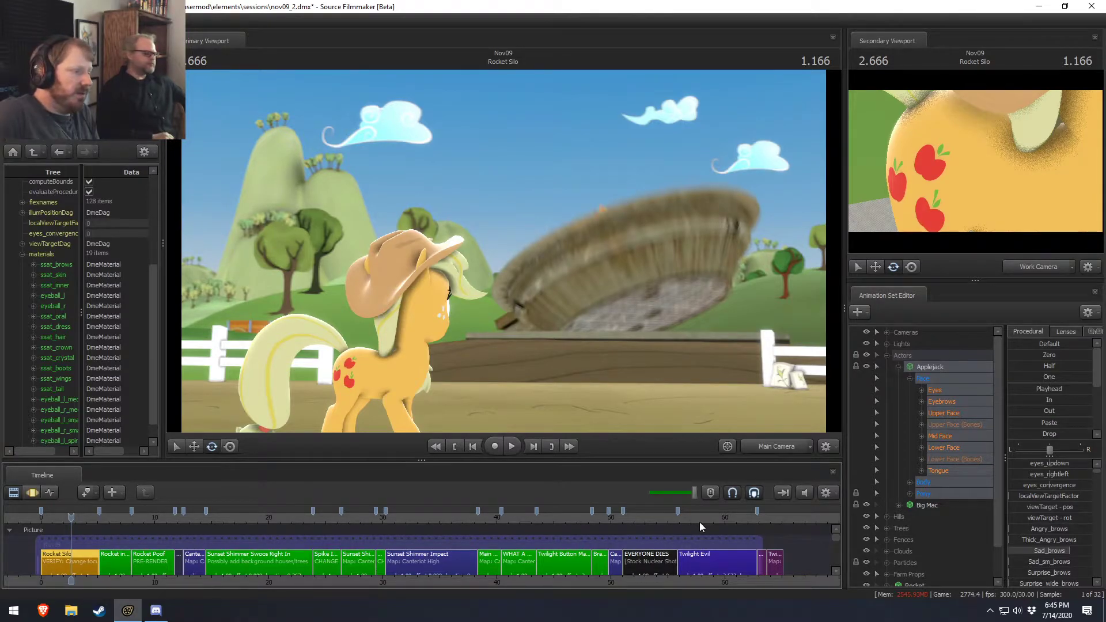
left_click(71, 610)
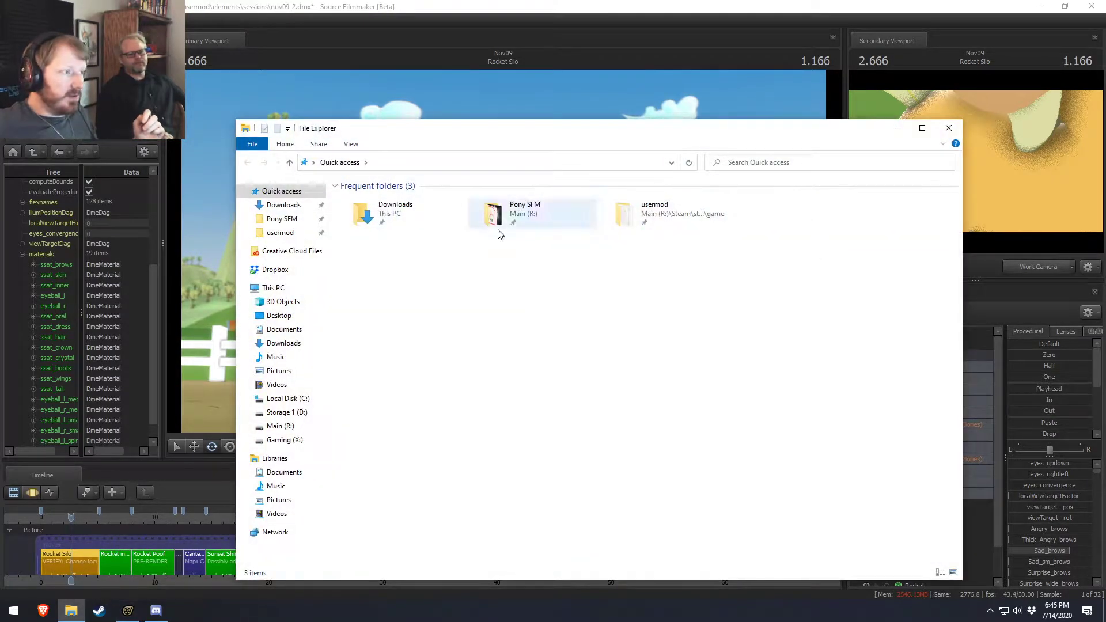
Open the video SciTwi - Rocket Surgery WIP 03.mp4 from the Pony SFM Videos\Work-in-Progress folder.
left_click(282, 219)
left_click(374, 369)
double_click(382, 295)
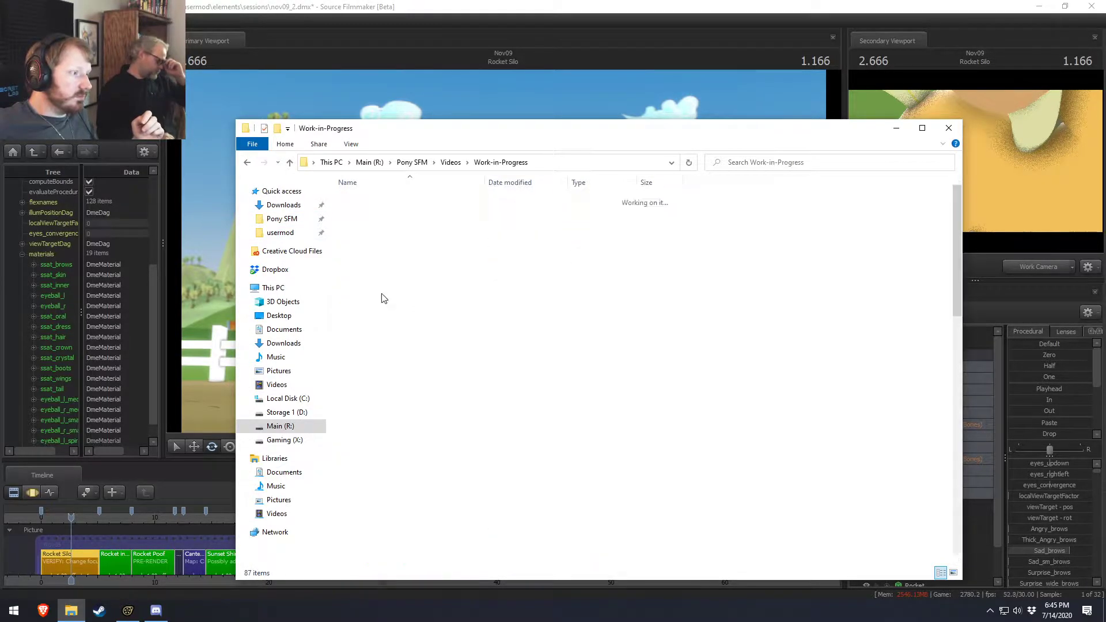
scroll(452, 359, "down", 10)
scroll(452, 359, "down", 6)
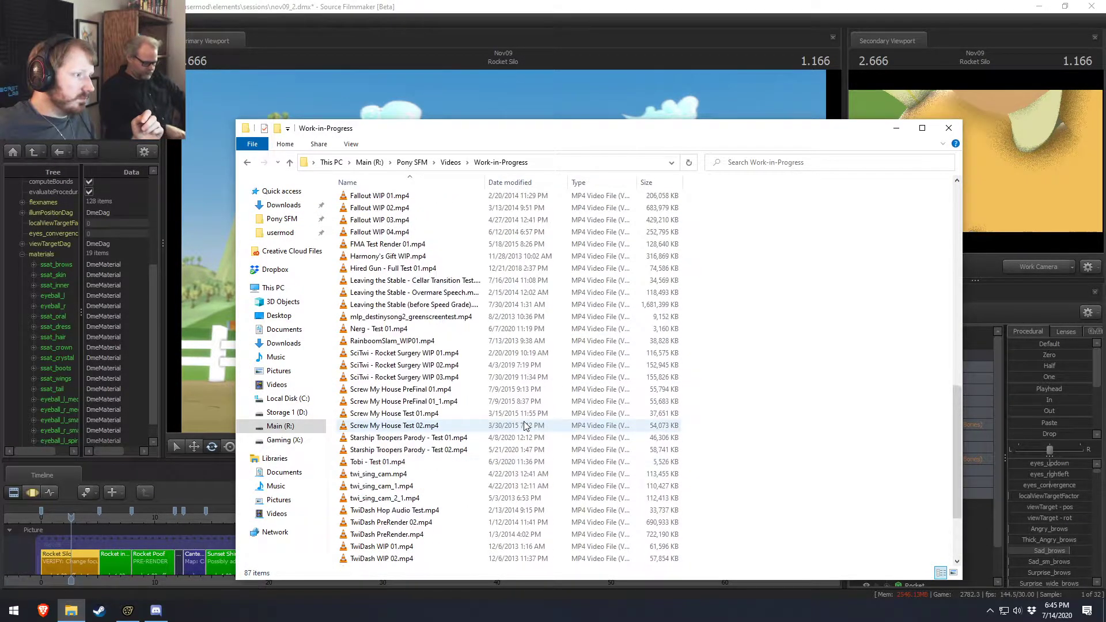
double_click(433, 377)
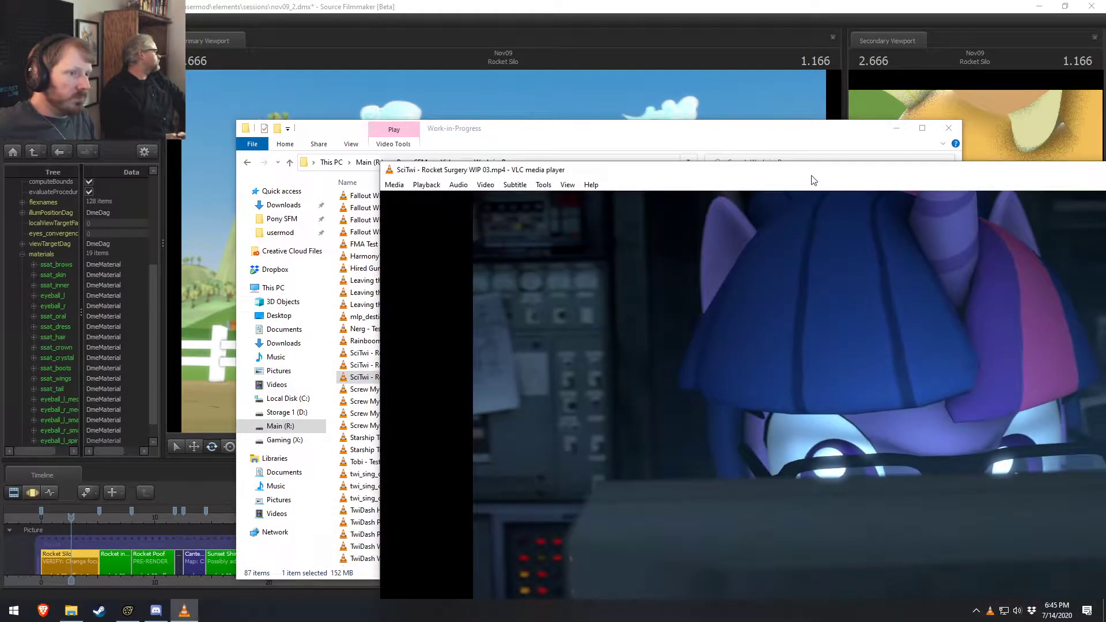
View the video's silo shot near 1:21 at full window size, and close the player and the folder window.
double_click(812, 175)
left_click(1060, 557)
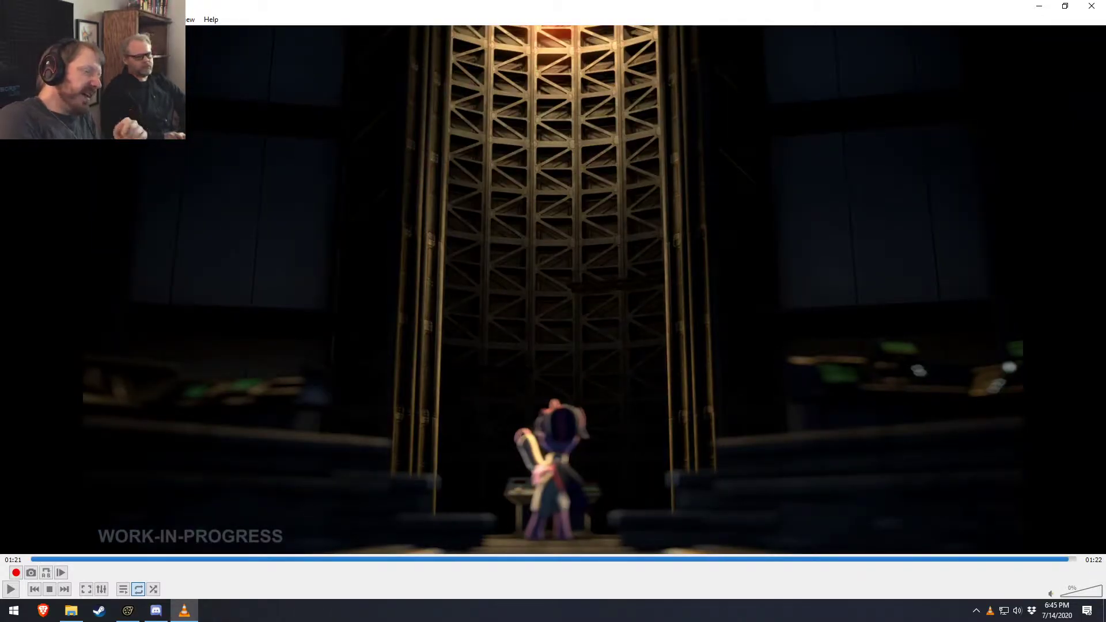
scroll(1011, 395, "up", 1)
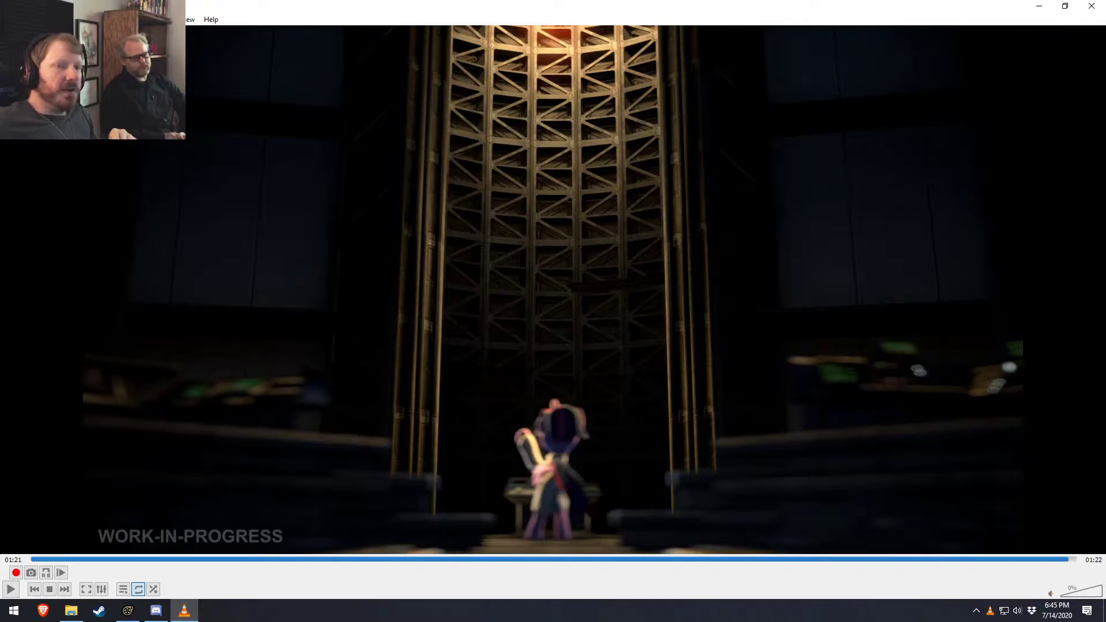
left_click(1092, 6)
left_click(735, 6)
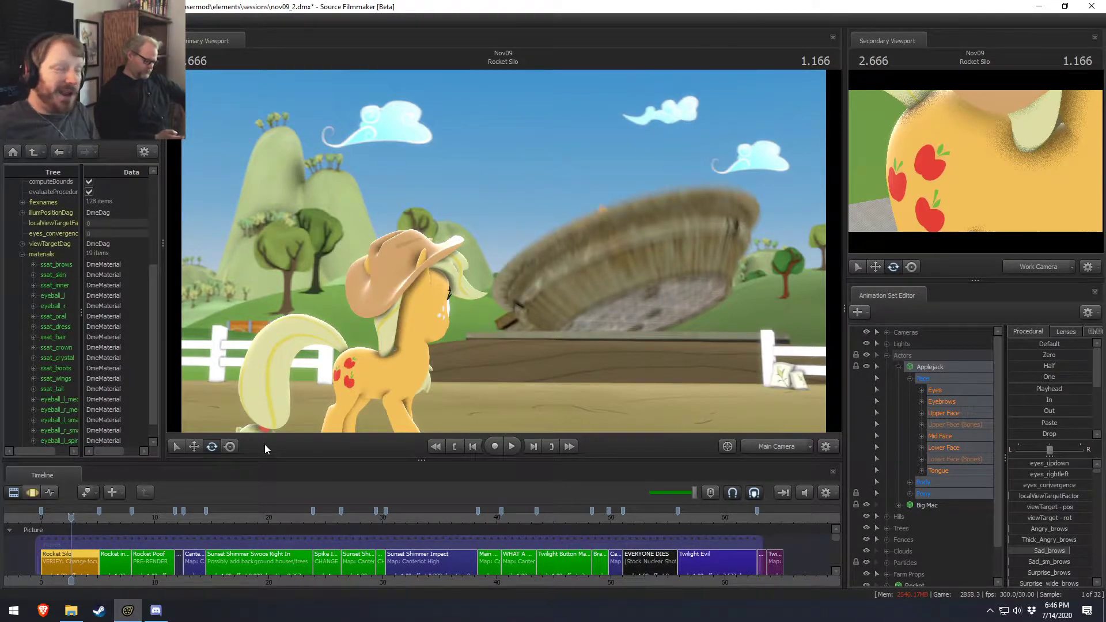
Play through the timeline around the Spike Incoming 2 and Sunset Shimmer Impact shots to review the animation.
left_click(398, 516)
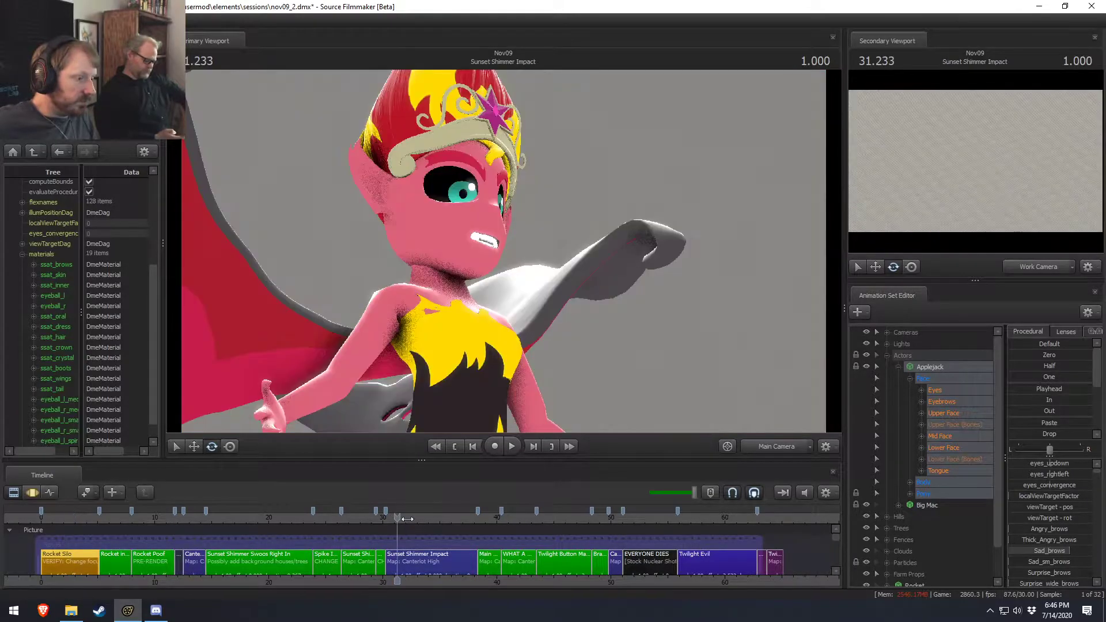
left_click_drag(394, 519, 385, 519)
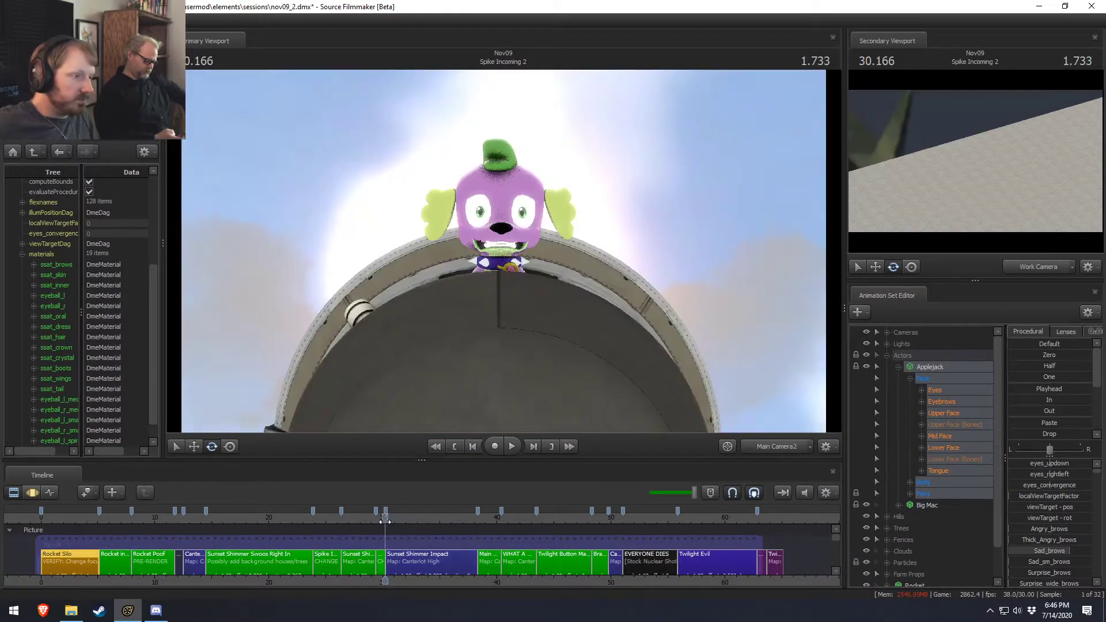
key("space")
key("space")
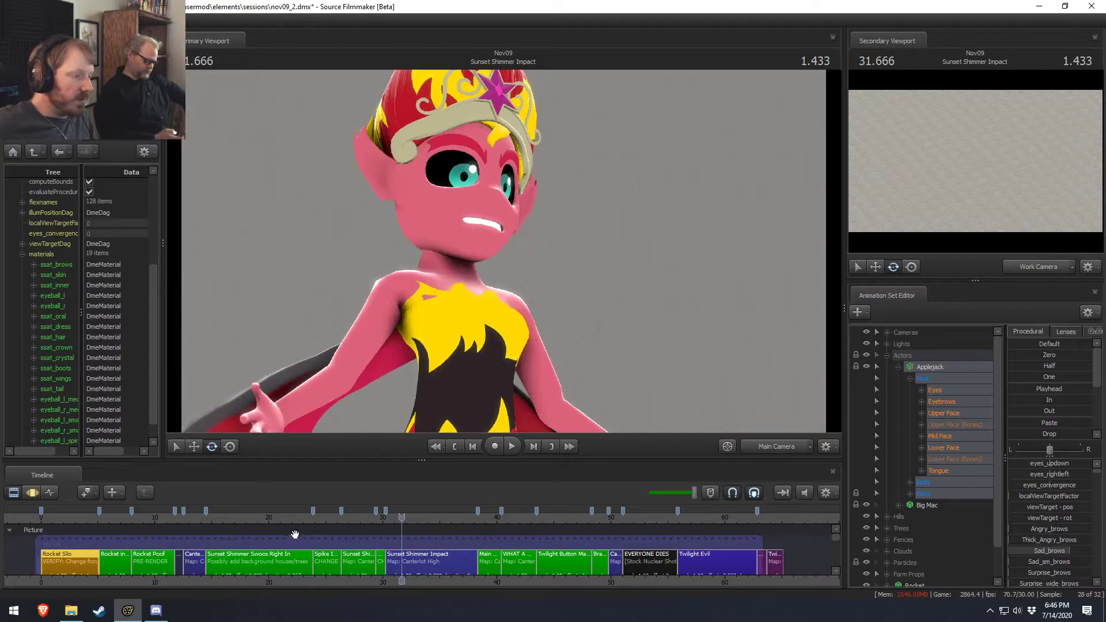
left_click(348, 519)
key("space")
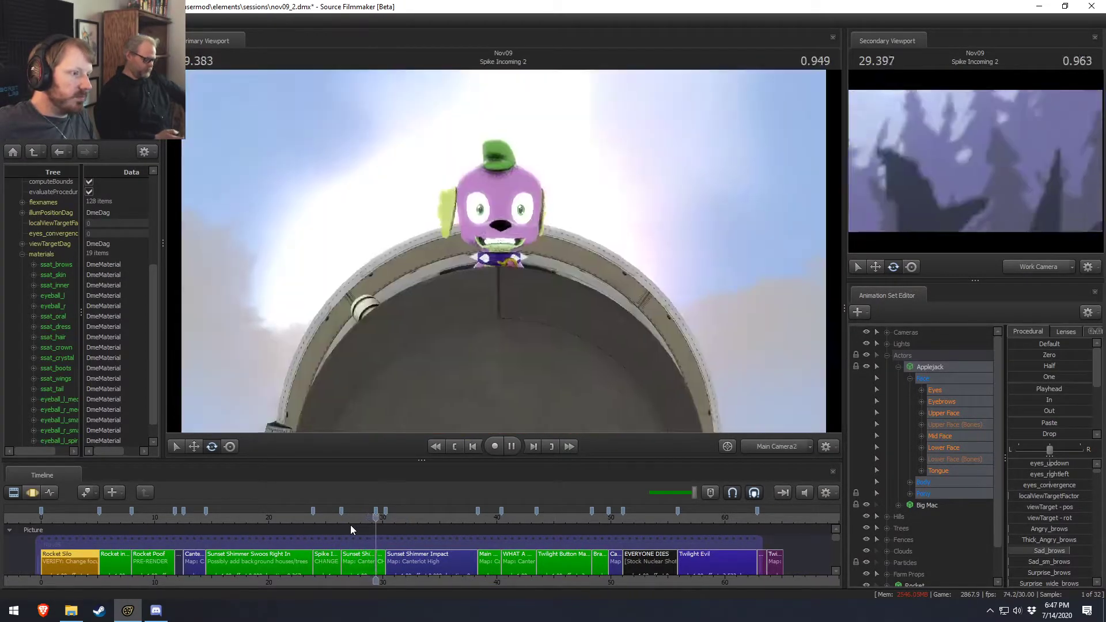
left_click(349, 539)
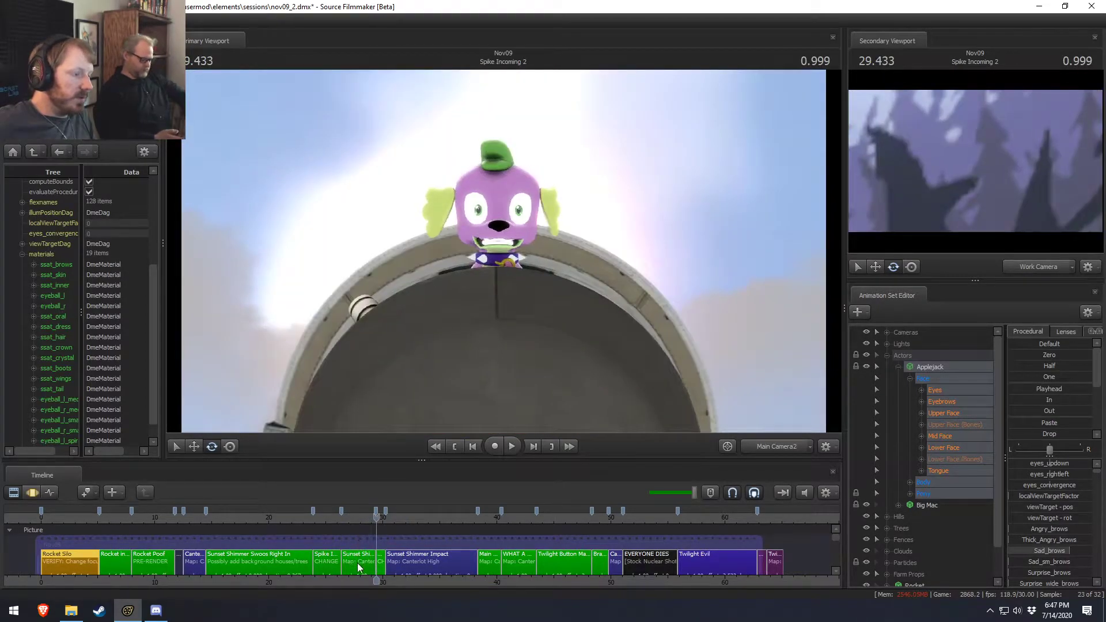
Go to about 26.97 s in the Sunset Shimmer Close-up2 shot and frame her face with the Work Camera.
left_click(348, 519)
left_click(772, 445, "ctrl")
left_click_drag(553, 322, 571, 300)
key("w")
key("w")
mouse_move(537, 262)
left_mouse_down()
mouse_move(542, 253)
mouse_move(539, 265)
left_mouse_up()
key("s")
key("w")
Expand Sunset Shimmer's Face and Upper Face controls and rebuild the model's control groups.
left_click(899, 366)
left_click(909, 379)
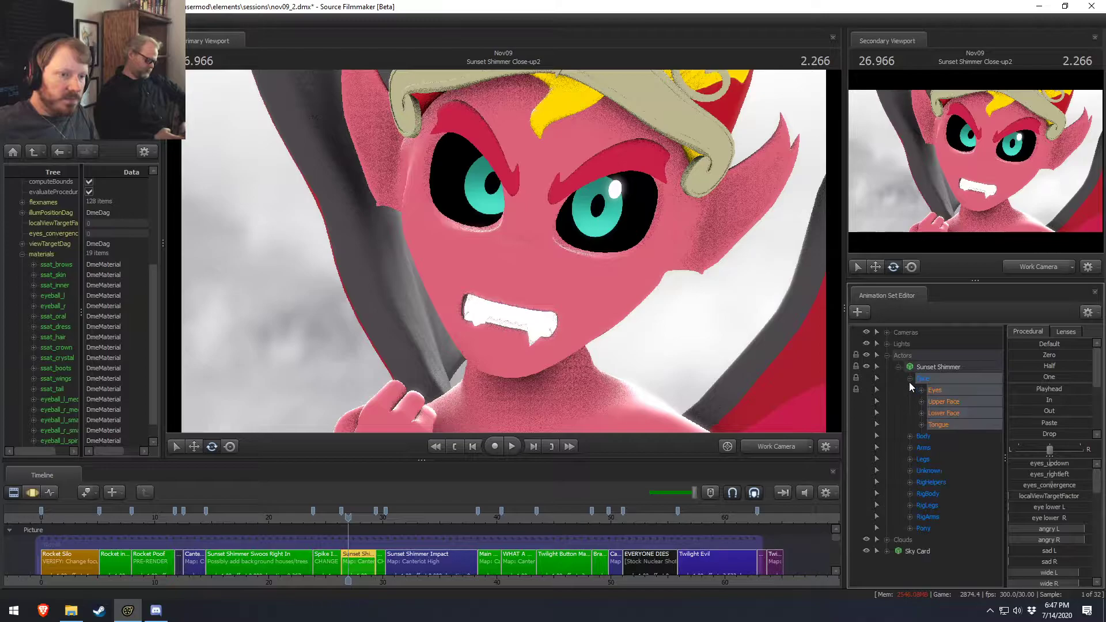
left_click(935, 402)
left_click(922, 401)
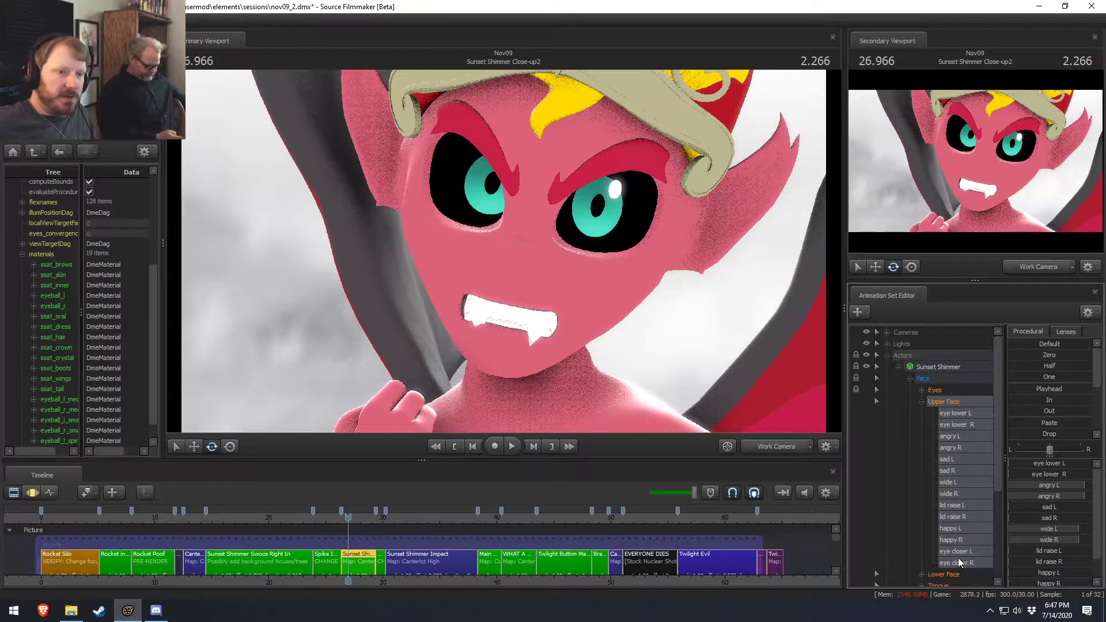
right_click(936, 368)
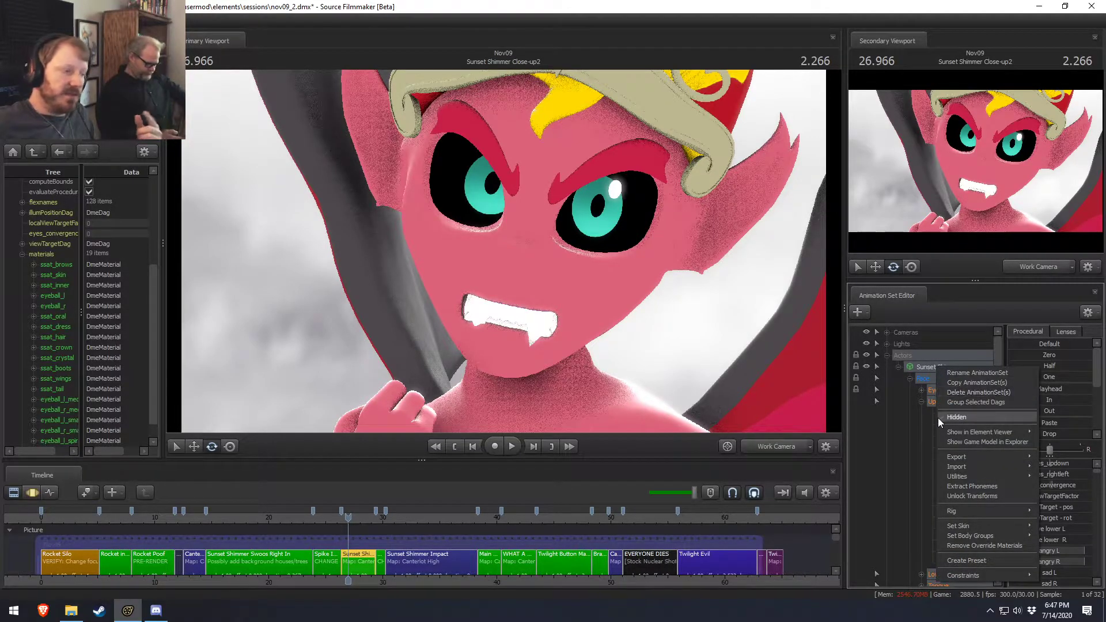
mouse_move(952, 475)
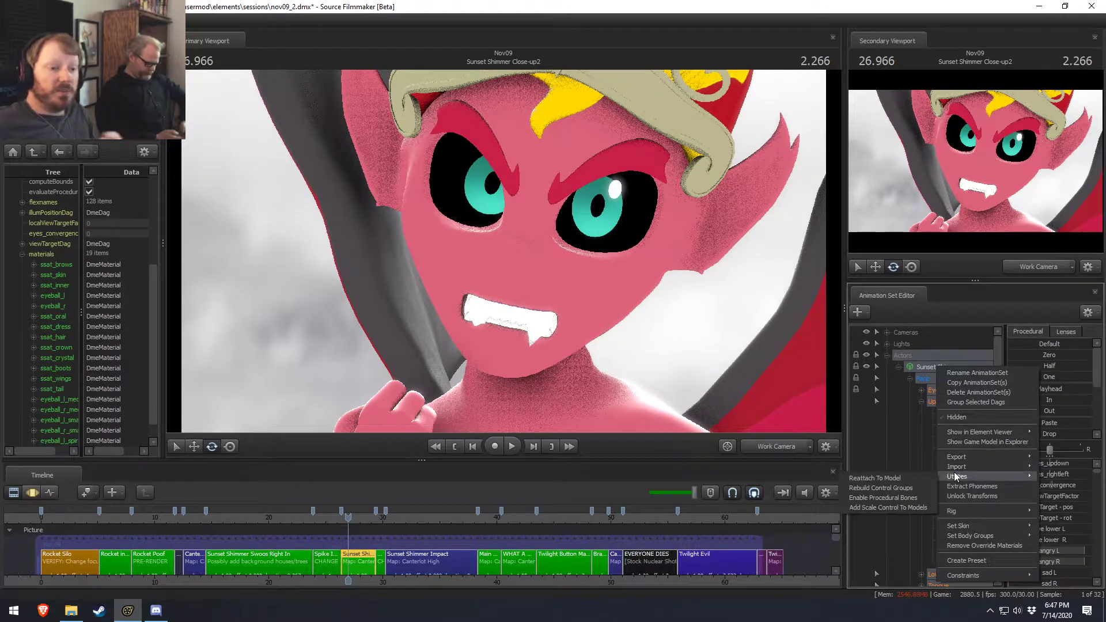
left_click(876, 488)
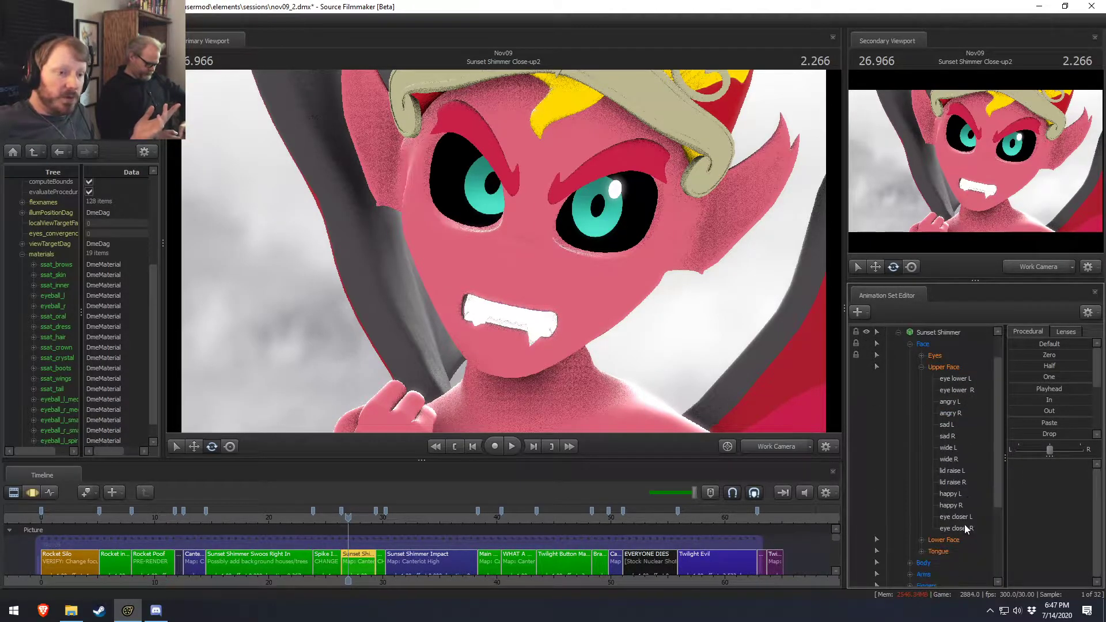
Expand and select Sunset Shimmer's Lower Face controls and show their curves in the Motion Editor.
left_click(922, 401)
left_click(921, 413)
scroll(947, 424, "down", 5)
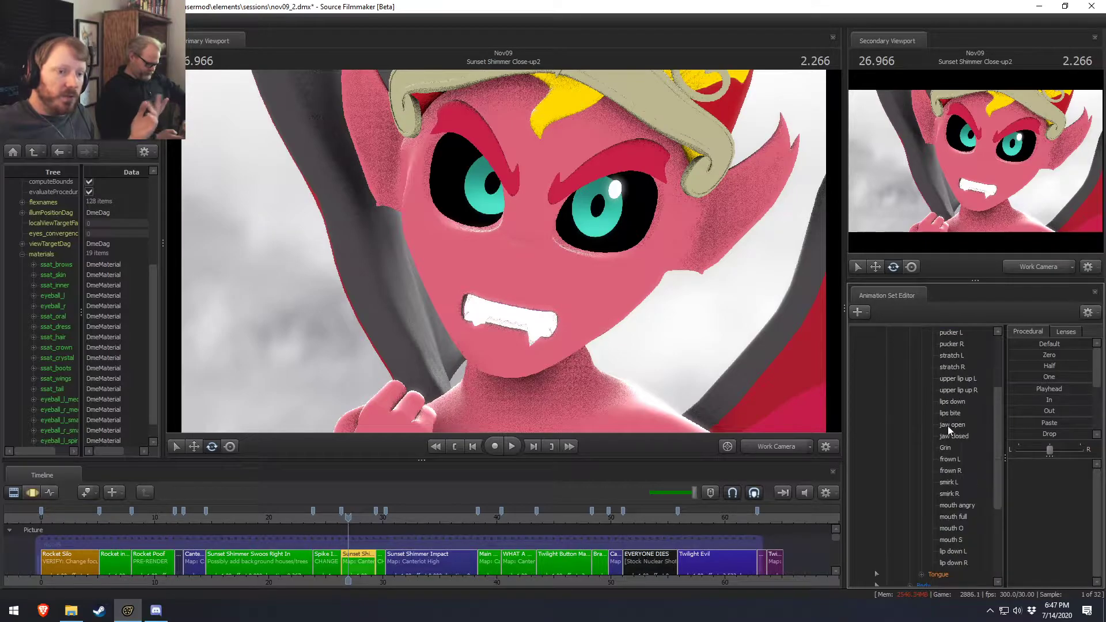
scroll(973, 397, "up", 2)
left_click(954, 379)
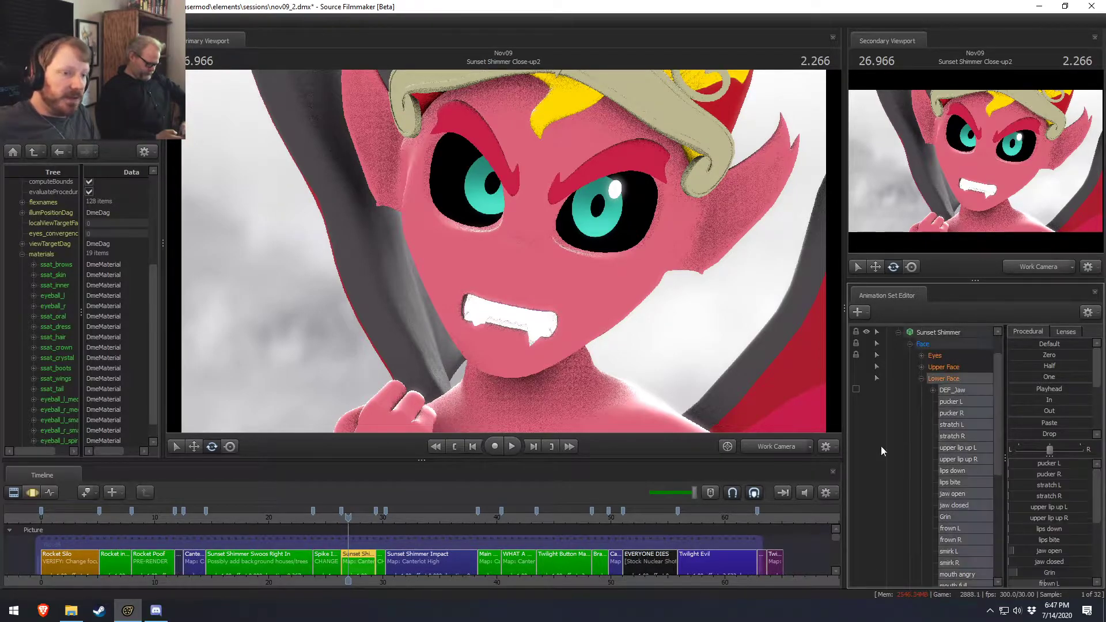
key("F3")
scroll(338, 562, "up", 10)
left_click(418, 553, "shift")
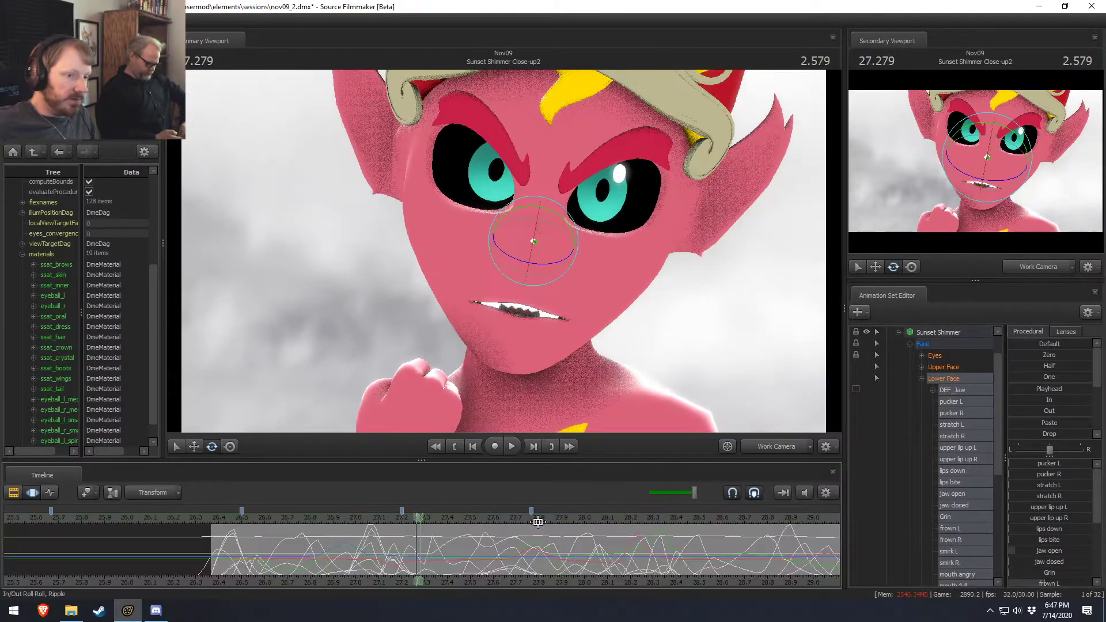
left_click(951, 404)
left_click(952, 381)
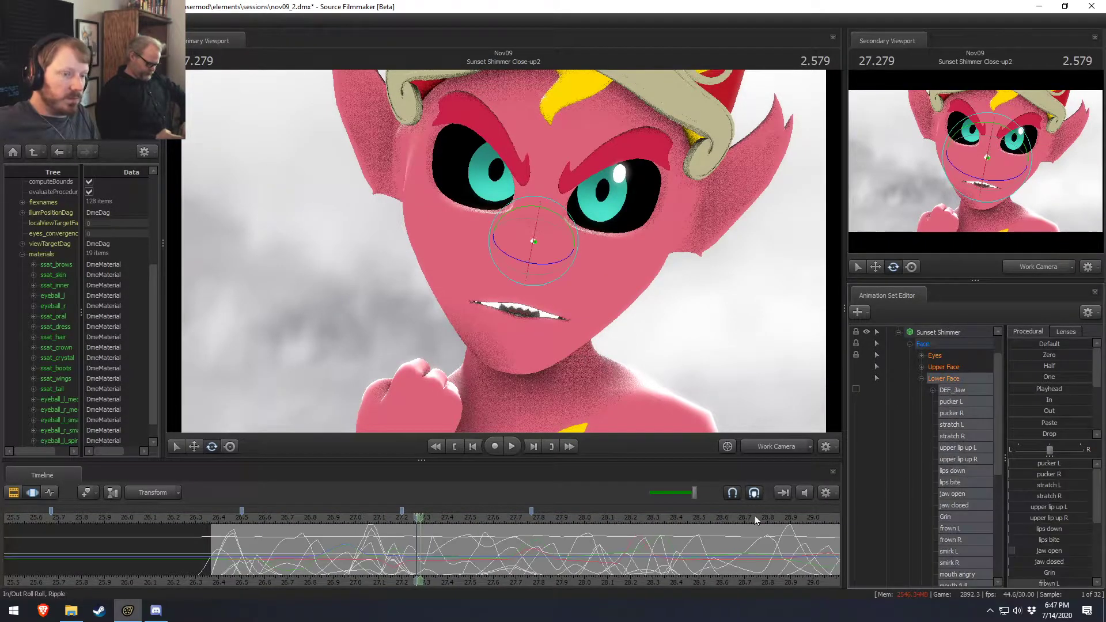
Blend pucker L and pucker R towards One over a time selection centred at 26.8 s.
left_click_drag(320, 554, 287, 553)
left_click(310, 554, "shift")
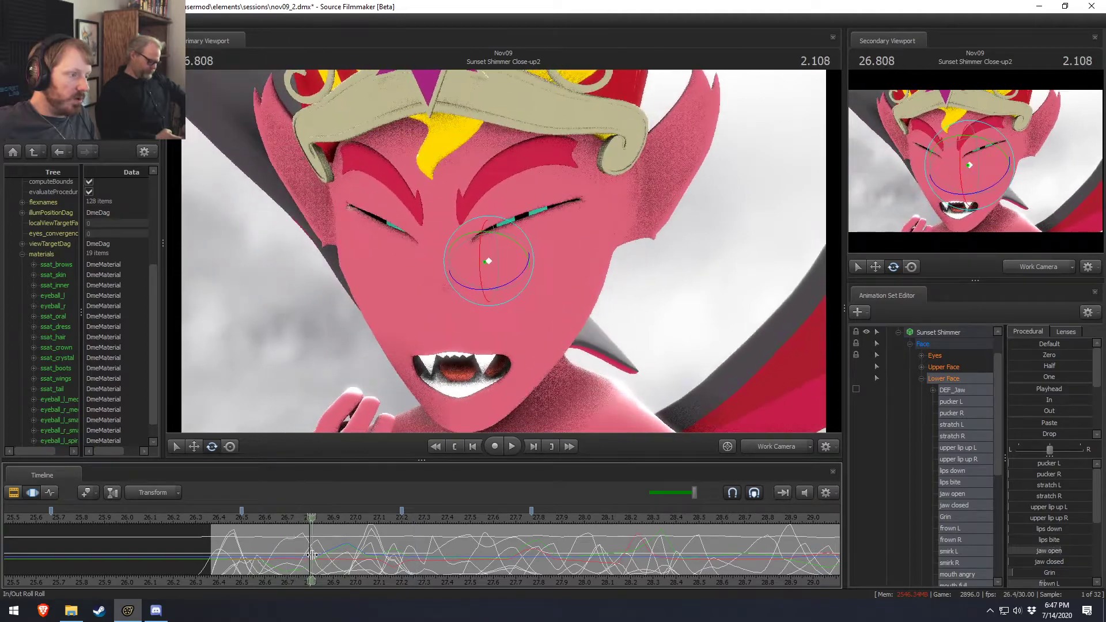
scroll(311, 556, "up", 5, "shift")
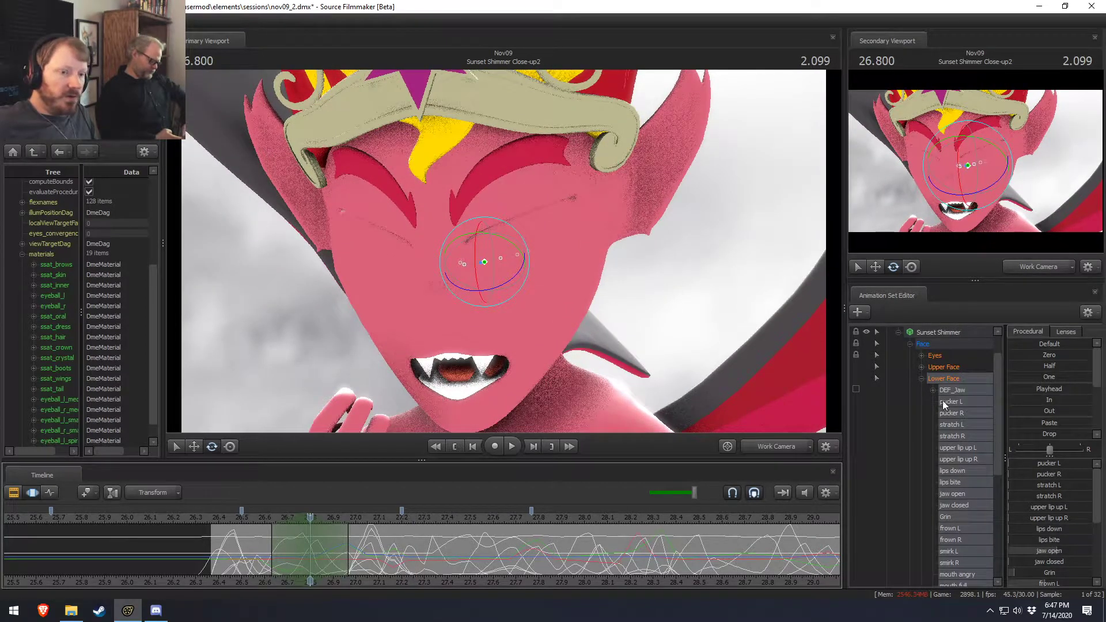
left_click_drag(942, 402, 950, 413)
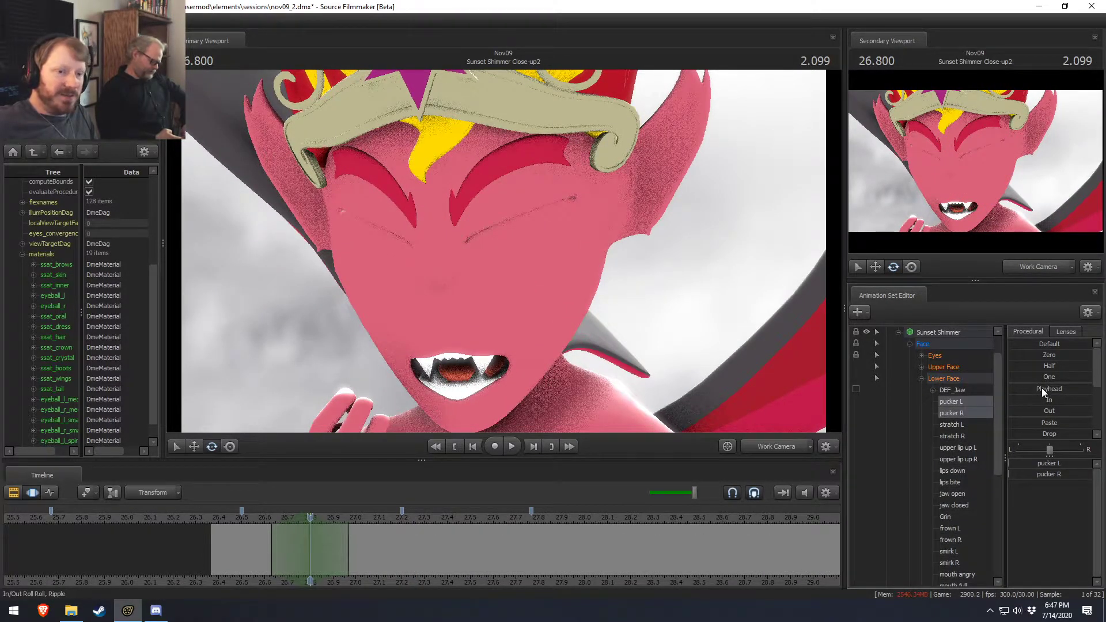
left_click_drag(1041, 375, 1075, 376)
Blend stratch L and stratch R towards One around 26.97 s, with falloff from about 26.8 to 27.2 s.
left_click_drag(275, 511, 409, 564)
scroll(345, 570, "up", 5, "shift")
left_click(956, 432)
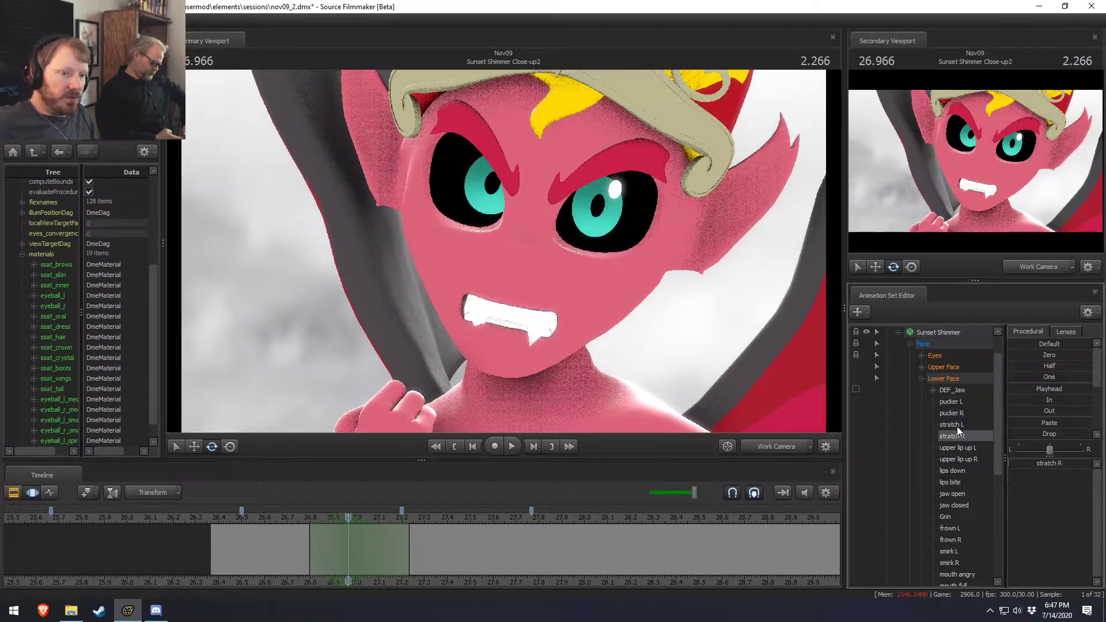
left_click(956, 423, "ctrl")
left_click(1037, 378)
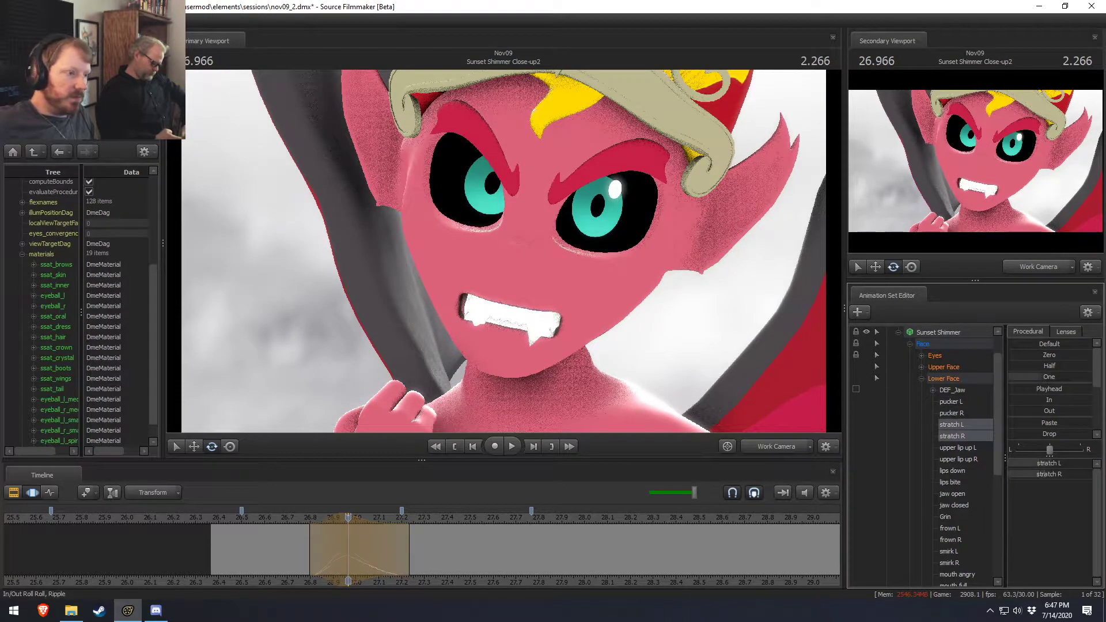
Blend pucker L and pucker R towards One around 27.27 s, holding the pucker until about 27.5 s.
mouse_move(348, 565)
left_mouse_down()
mouse_move(311, 569)
mouse_move(394, 565)
left_mouse_up()
left_click_drag(394, 565, 452, 565, "shift")
scroll(456, 565, "up", 3, "shift")
left_click(961, 412)
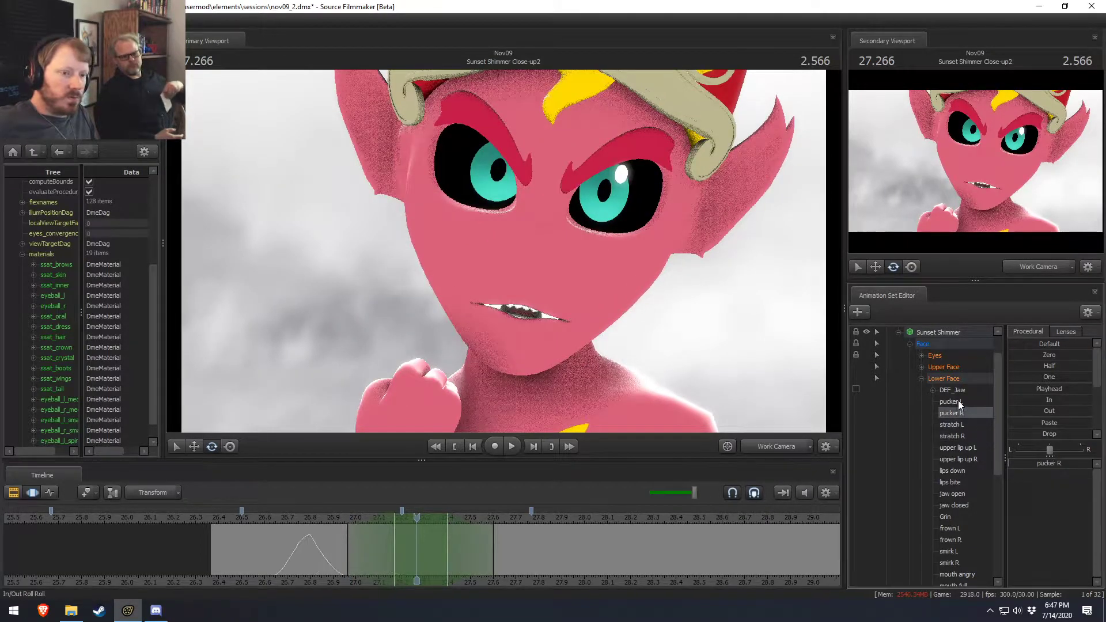
left_click(958, 401, "ctrl")
left_click_drag(1042, 376, 1046, 377)
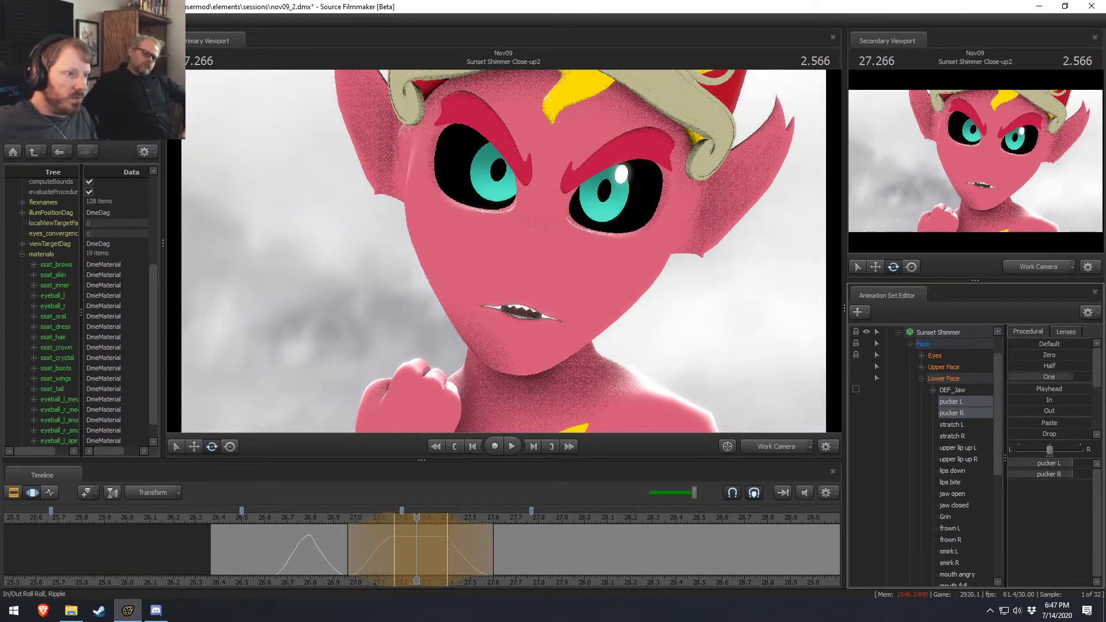
left_click_drag(374, 561, 528, 561)
Blend stratch L and stratch R towards One over a short time selection centred at 27.7 s.
left_click_drag(477, 561, 522, 575)
key("Escape")
scroll(523, 574, "up", 5, "shift")
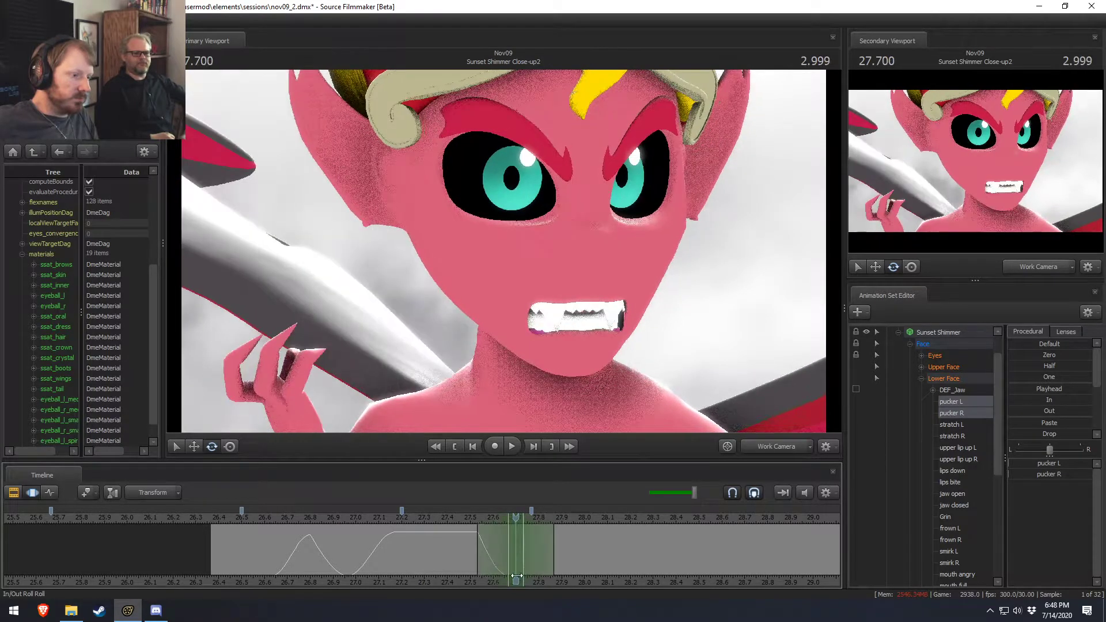
left_click_drag(970, 427, 972, 435)
left_click_drag(1011, 376, 1075, 376)
Blend pucker L and pucker R partly towards One around 27.83 s, within a selection from about 27.7 to 28.0 s.
left_click_drag(465, 545, 551, 572)
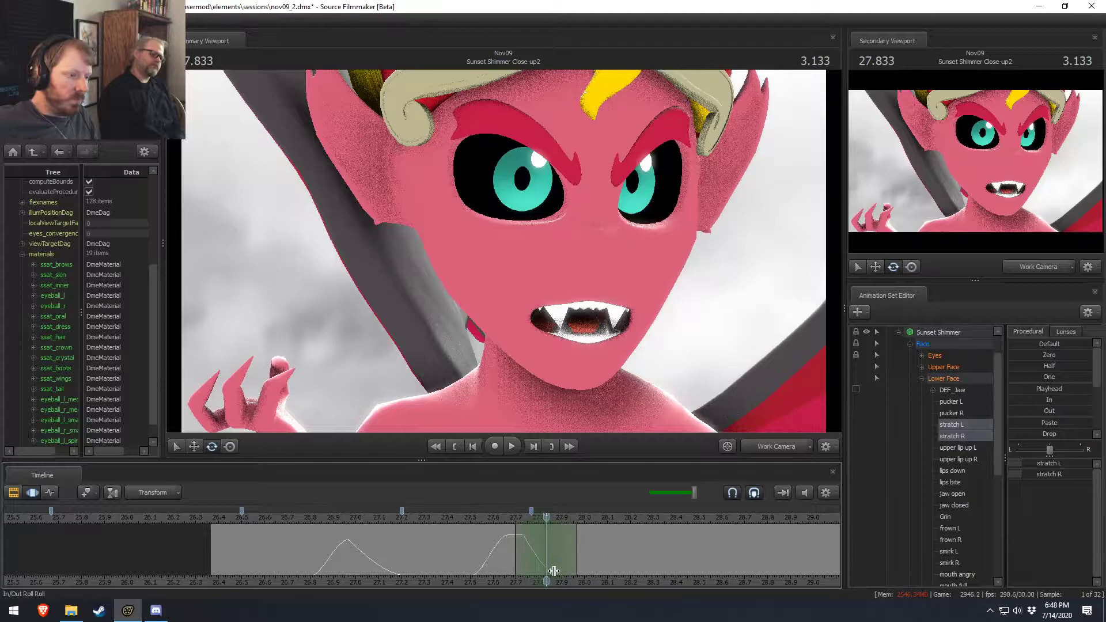
left_click_drag(949, 401, 950, 413)
left_click_drag(1030, 379, 1074, 378)
key("shift")
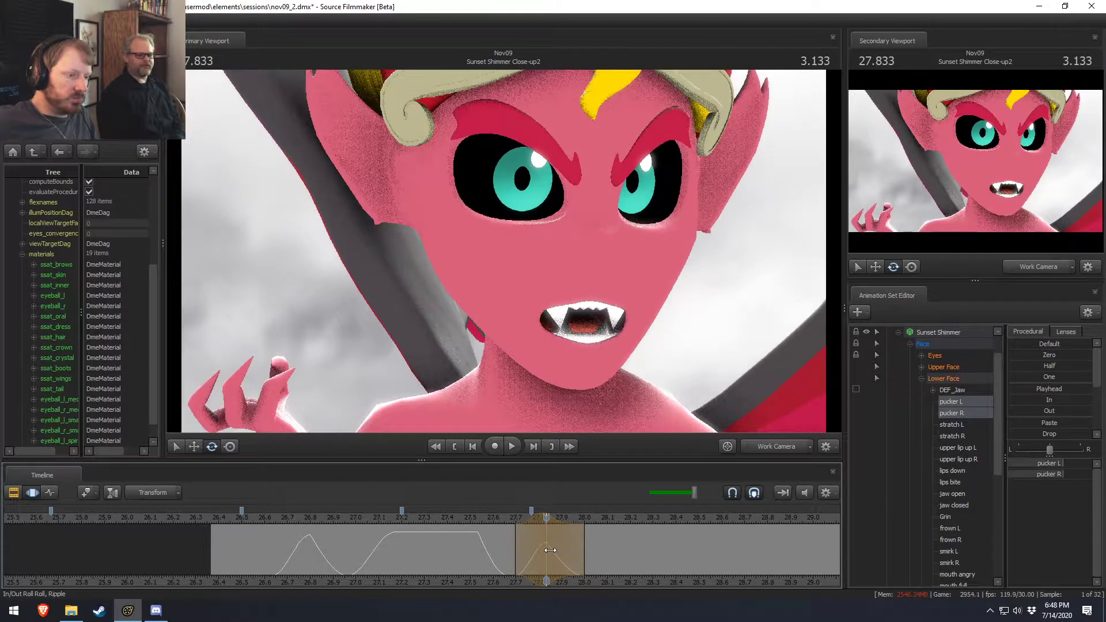
Blend stratch L and stratch R towards One around 28.2 s, with falloff from about 28.0 to 28.4 s.
left_click_drag(551, 550, 638, 568)
scroll(639, 568, "up", 5)
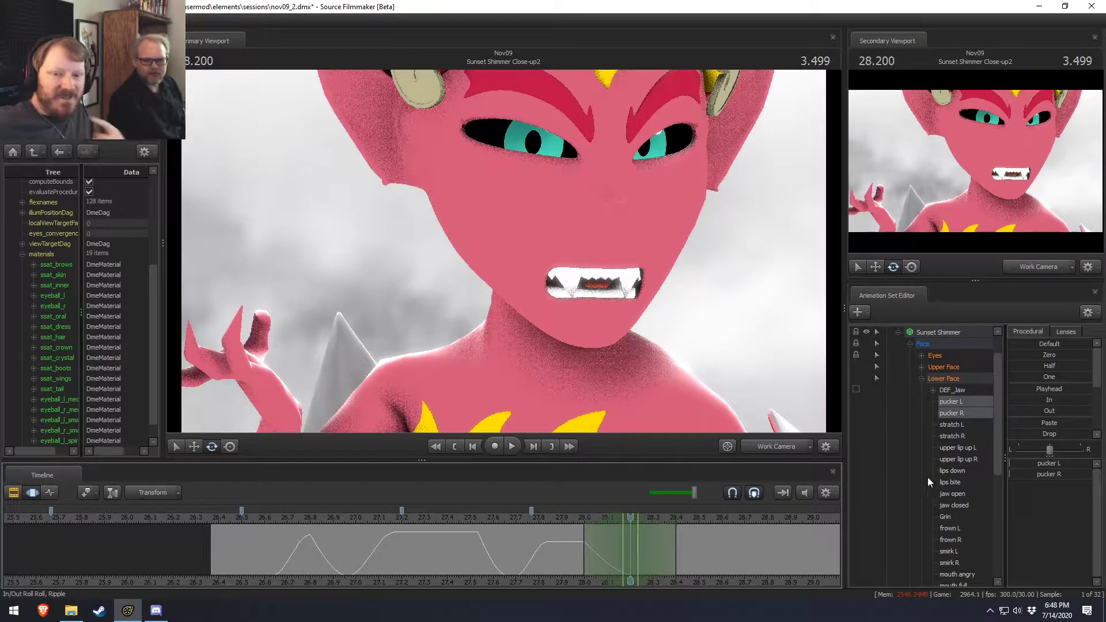
left_click_drag(950, 424, 951, 436)
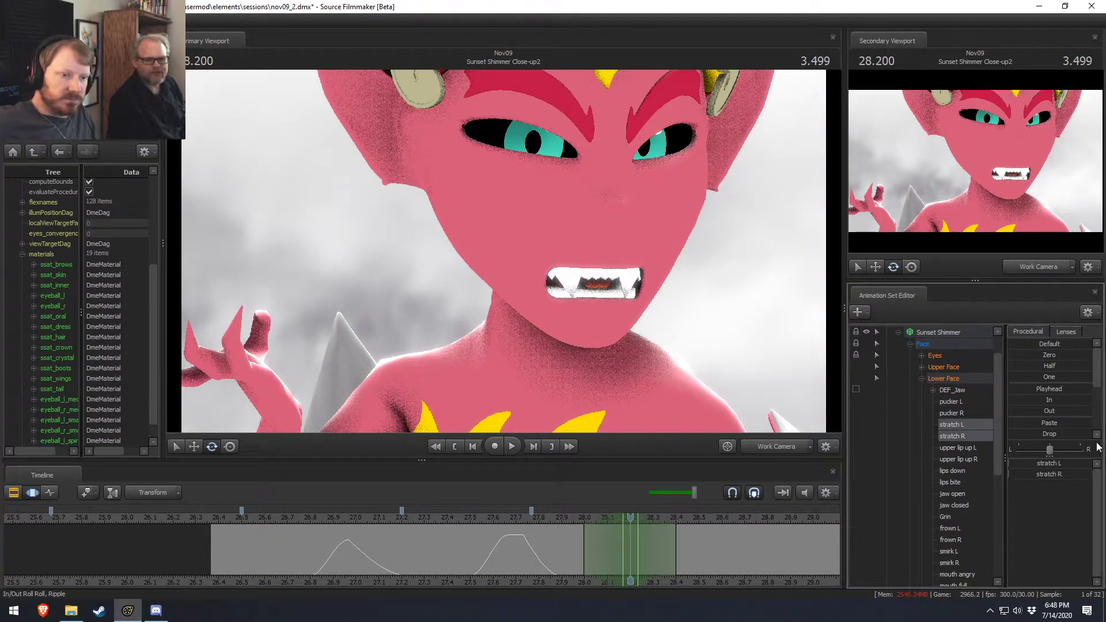
left_click(1042, 367)
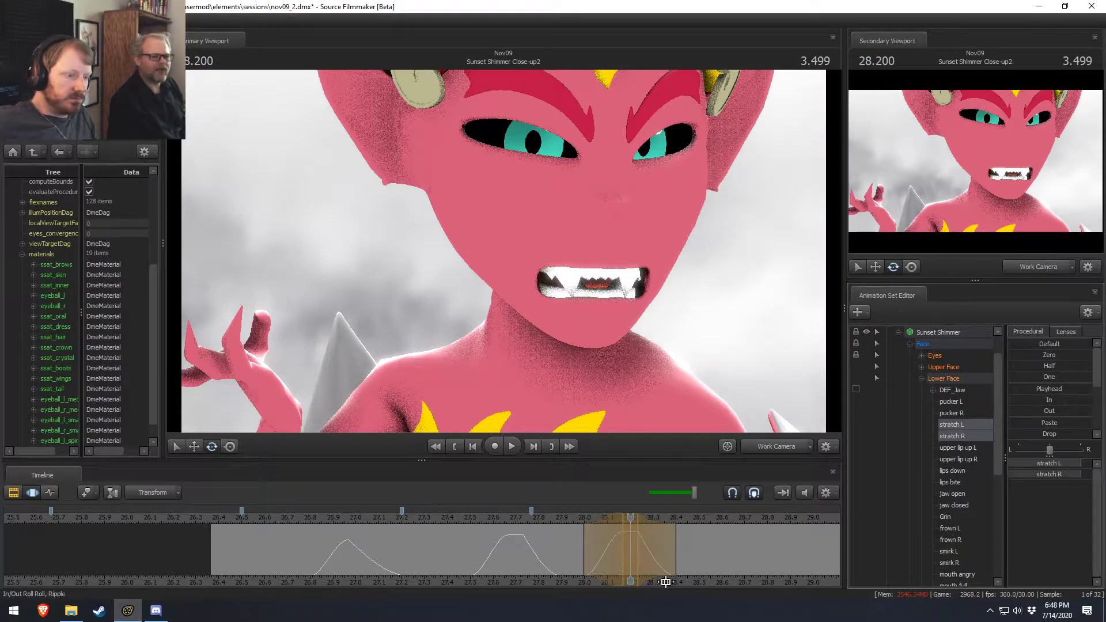
Blend pucker L and pucker R partly towards One around 28.4 s, holding until about 28.5 s with falloff to about 28.7 s.
left_click_drag(733, 581, 557, 582)
left_click_drag(395, 566, 415, 563)
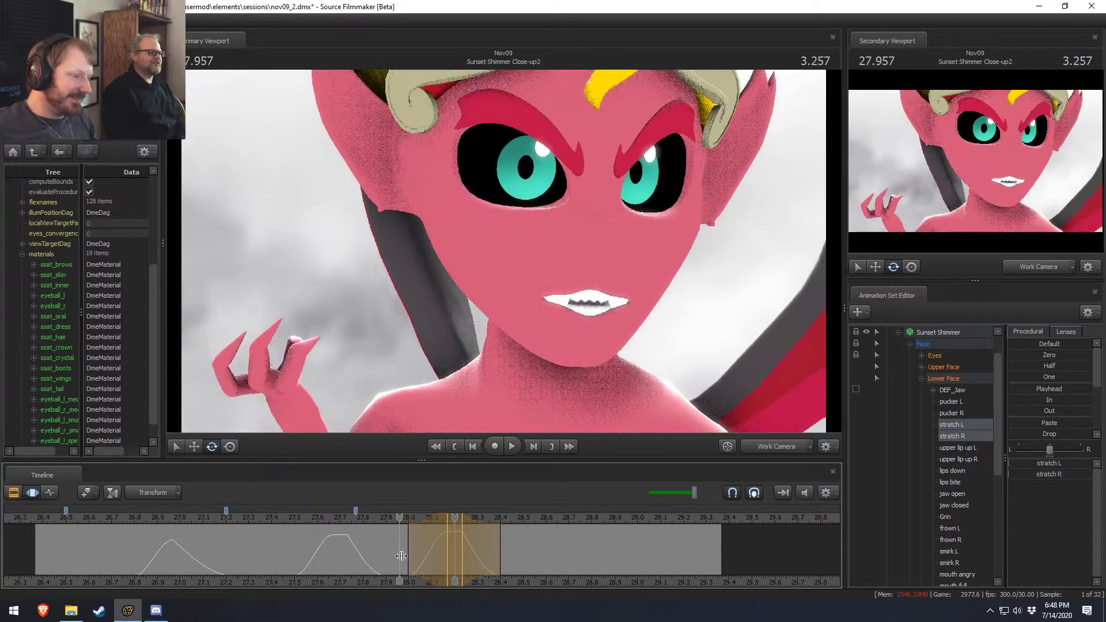
left_click_drag(444, 570, 505, 565)
left_click_drag(951, 401, 969, 410)
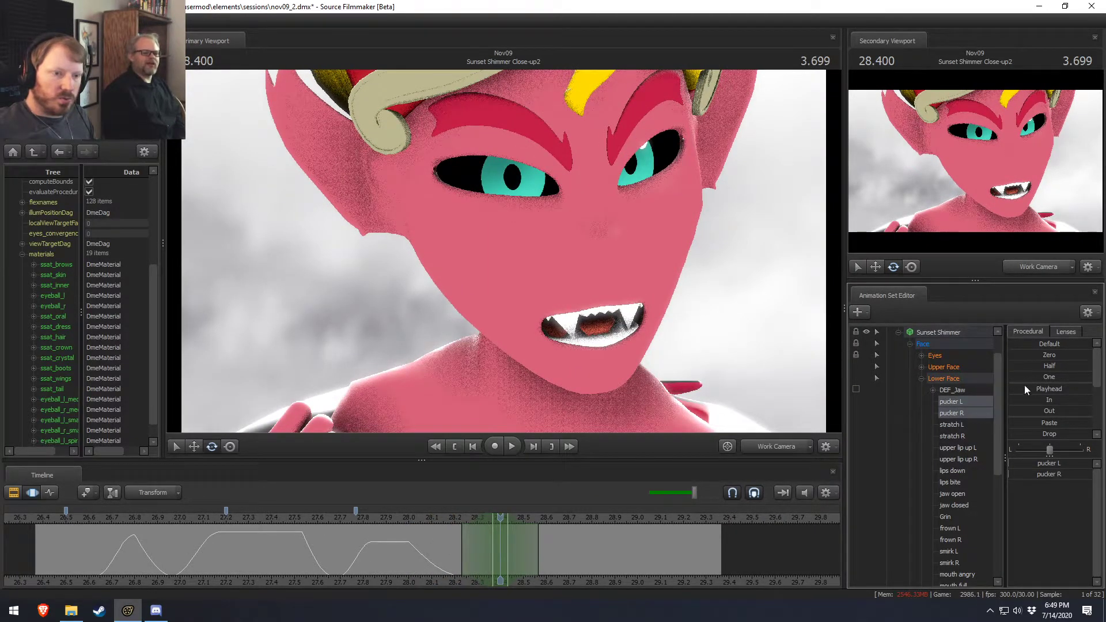
left_click_drag(465, 535, 471, 522)
key("shift")
key("shift")
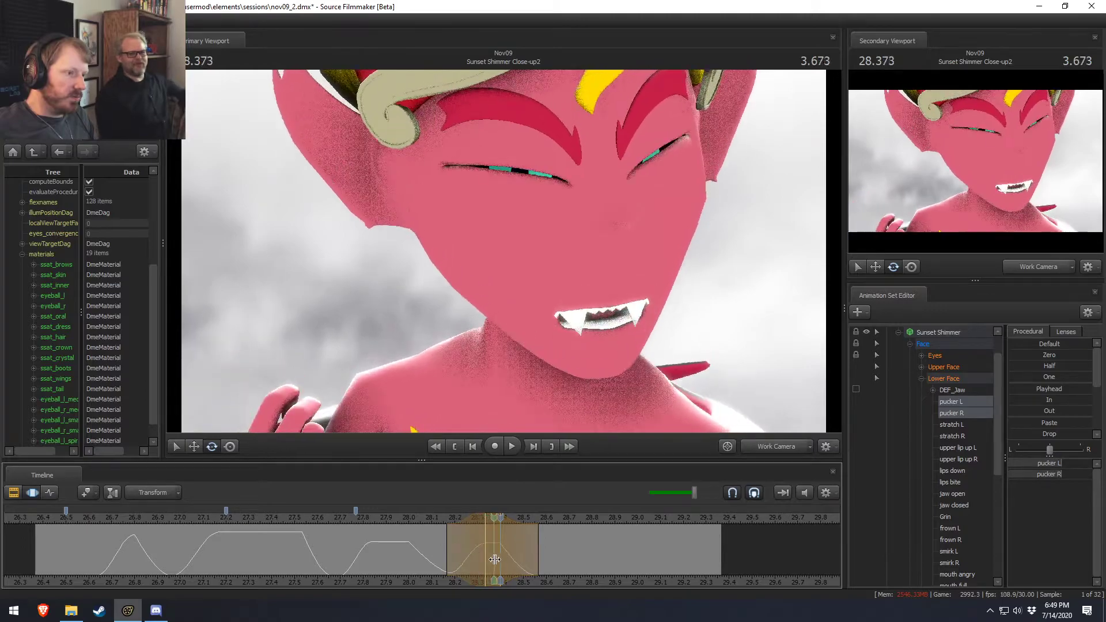
left_click_drag(517, 563, 548, 561)
key("shift")
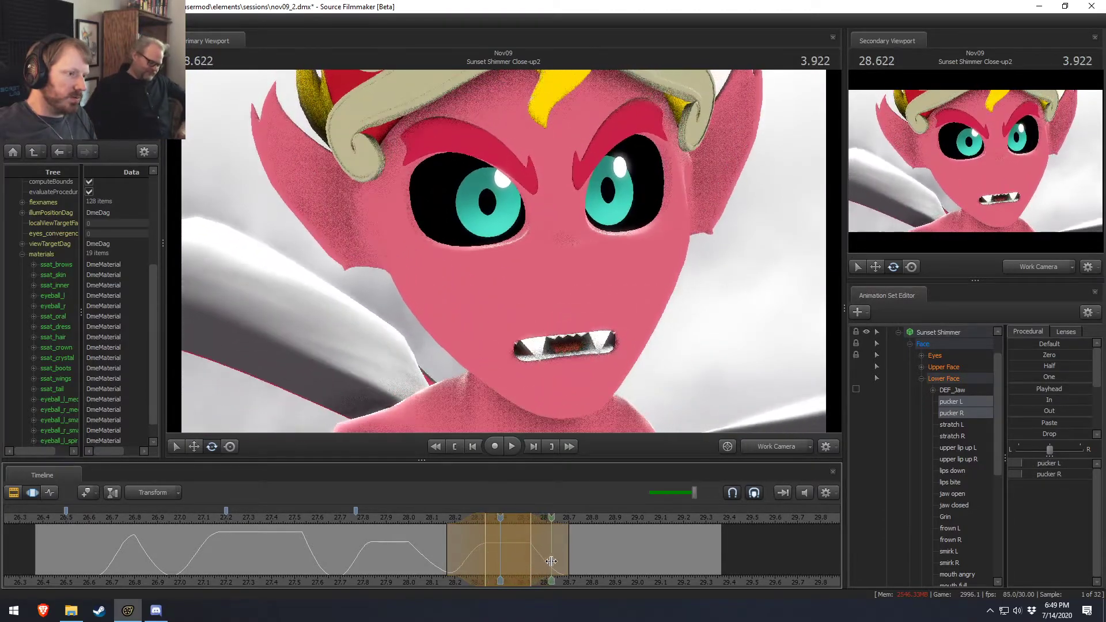
Blend stratch L and stratch R towards One within about 28.5 to 29.0 s, and extend the stretch around 28.93 s.
left_click_drag(561, 563, 597, 563)
key("shift")
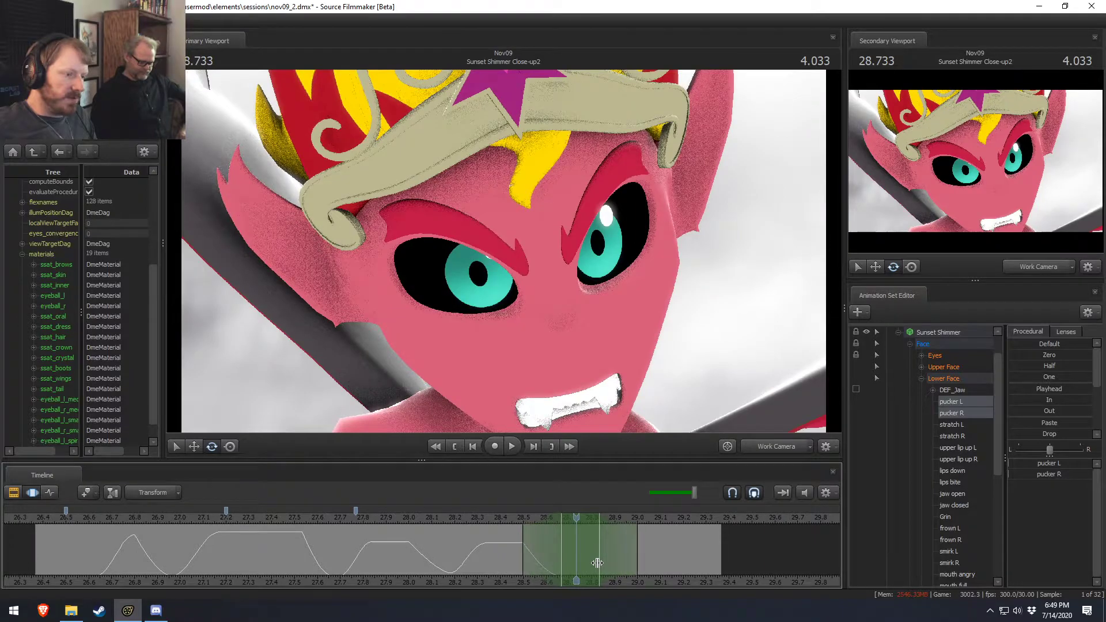
left_click_drag(952, 435, 958, 424)
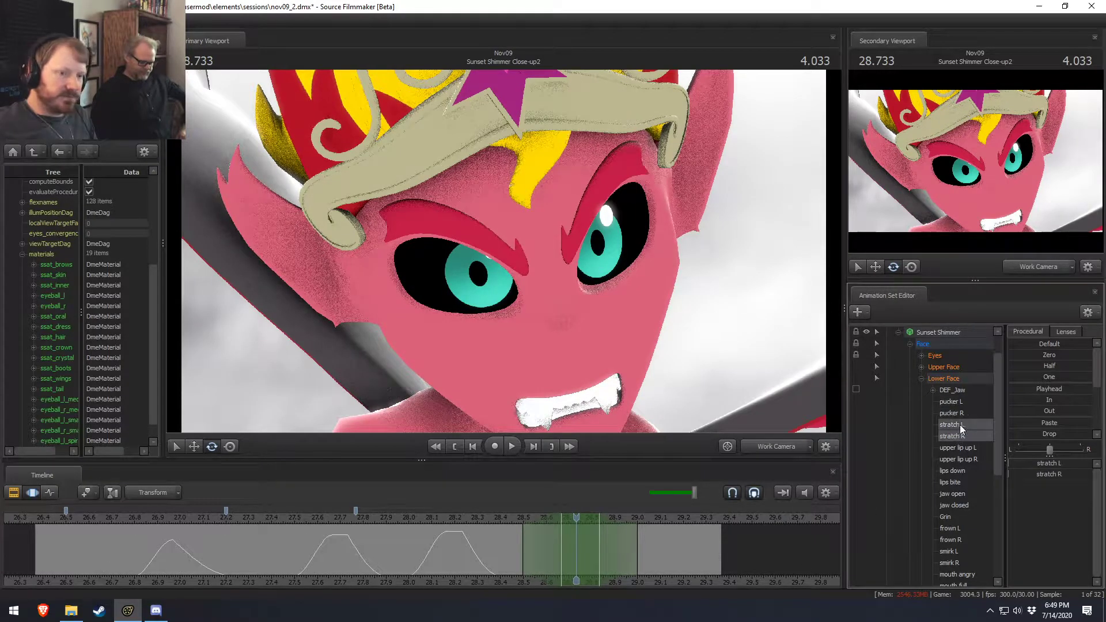
key("shift")
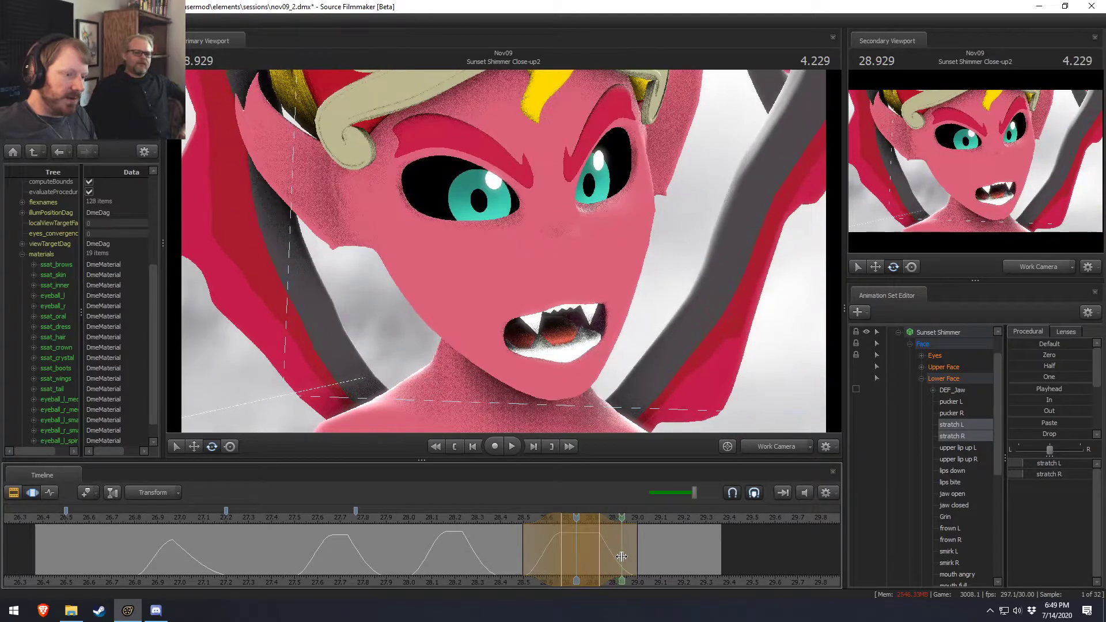
left_click(621, 557)
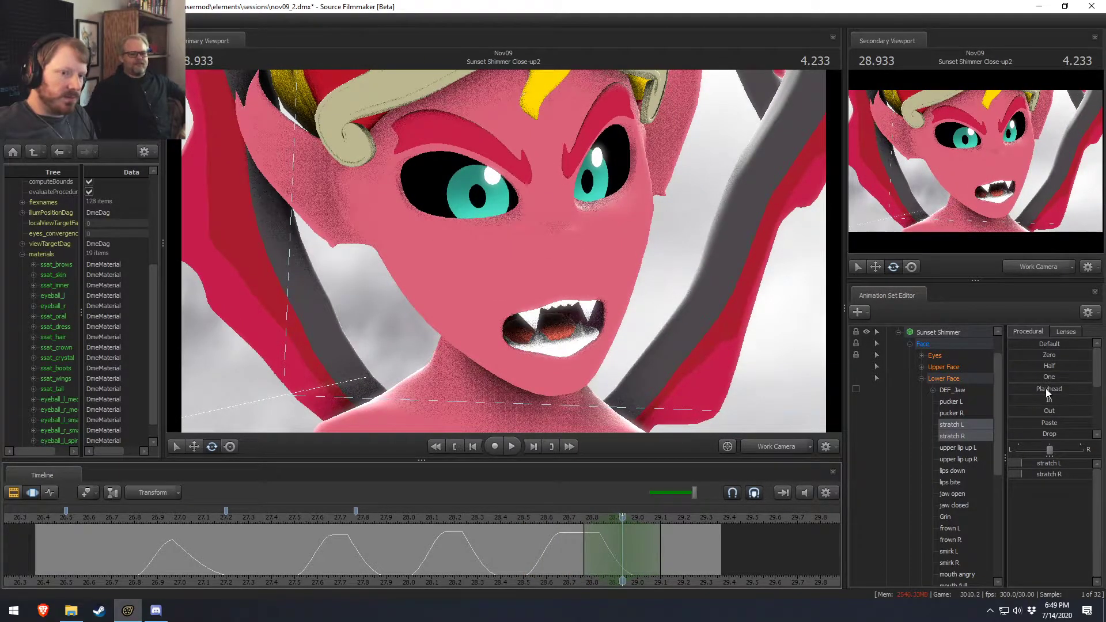
left_click_drag(1042, 377, 1071, 377)
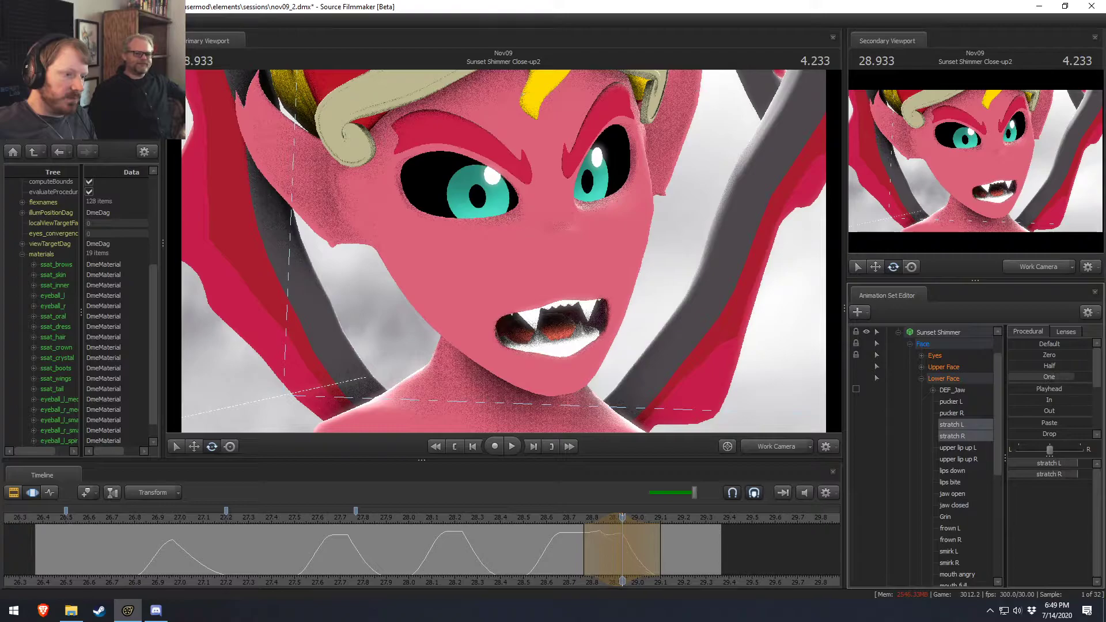
Blend pucker L and pucker R towards One around 29.07 s, within a selection from about 28.9 to 29.2 s.
left_click_drag(584, 549, 650, 569)
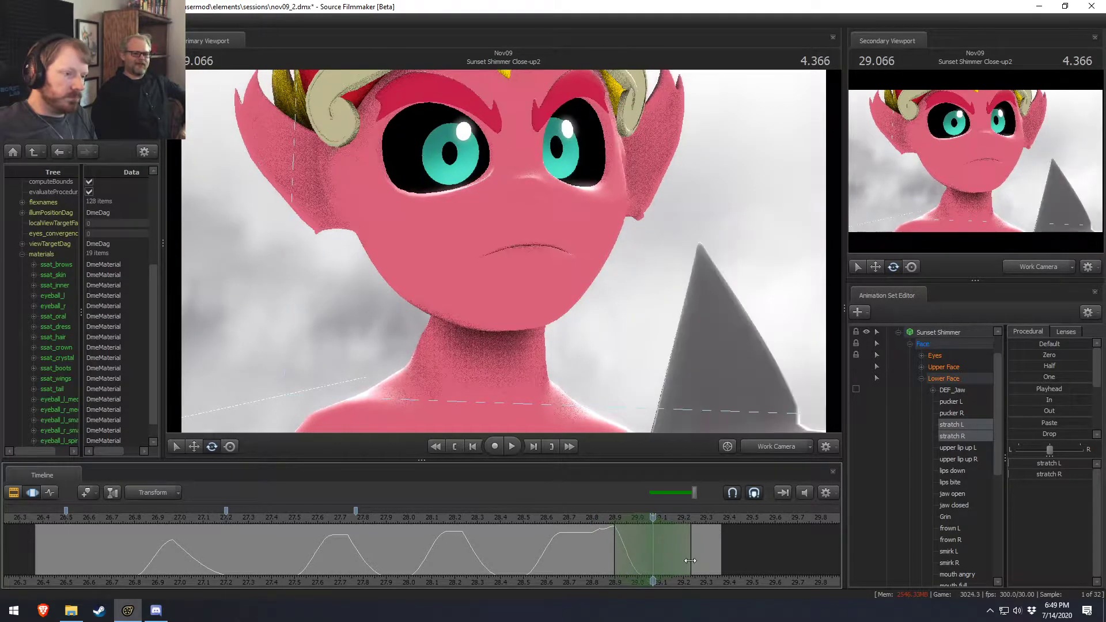
left_click_drag(969, 411, 953, 401)
left_click(1033, 378)
Blend stratch L and stratch R partly towards One from 29.3 s to the end of the shot, easing in from about 29.1 s.
left_click_drag(598, 567, 747, 565)
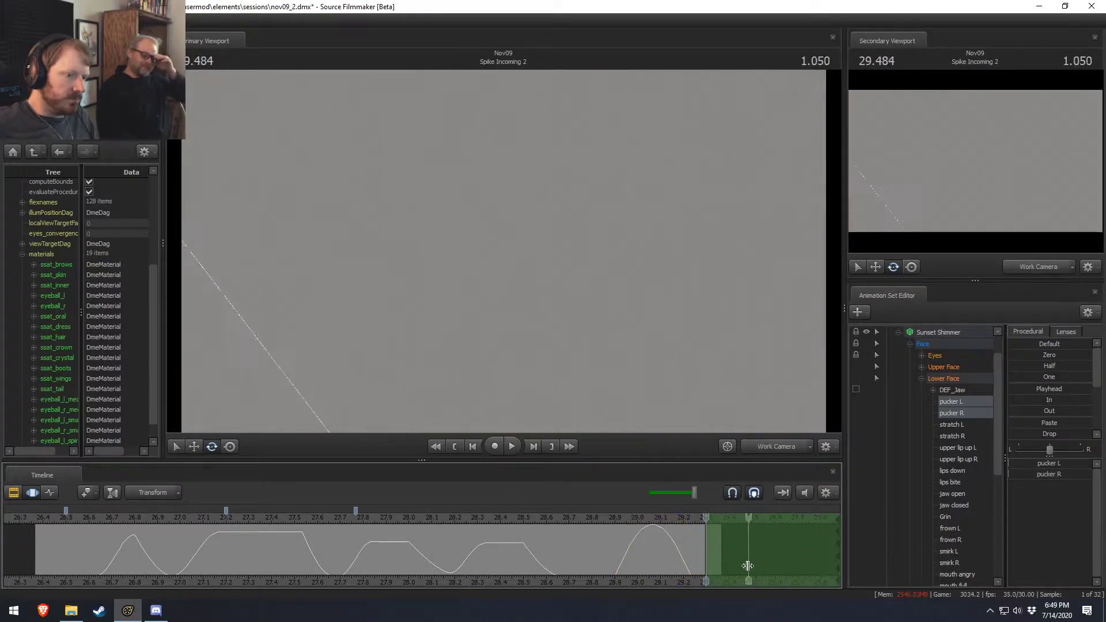
scroll(746, 565, "up", 2)
left_click_drag(957, 427, 952, 436)
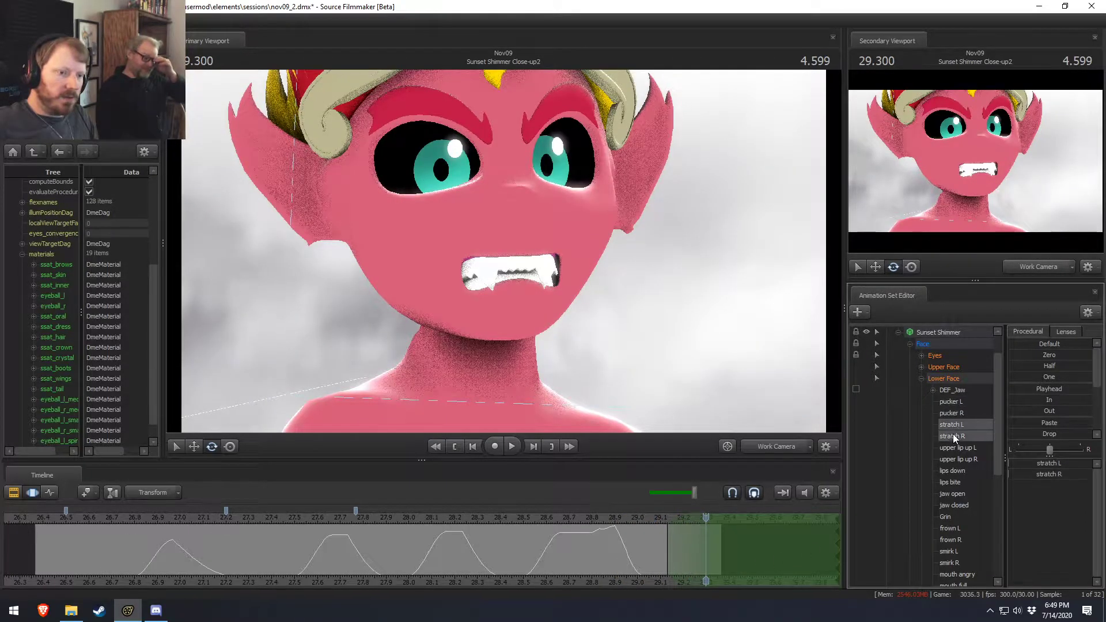
left_click(1045, 376)
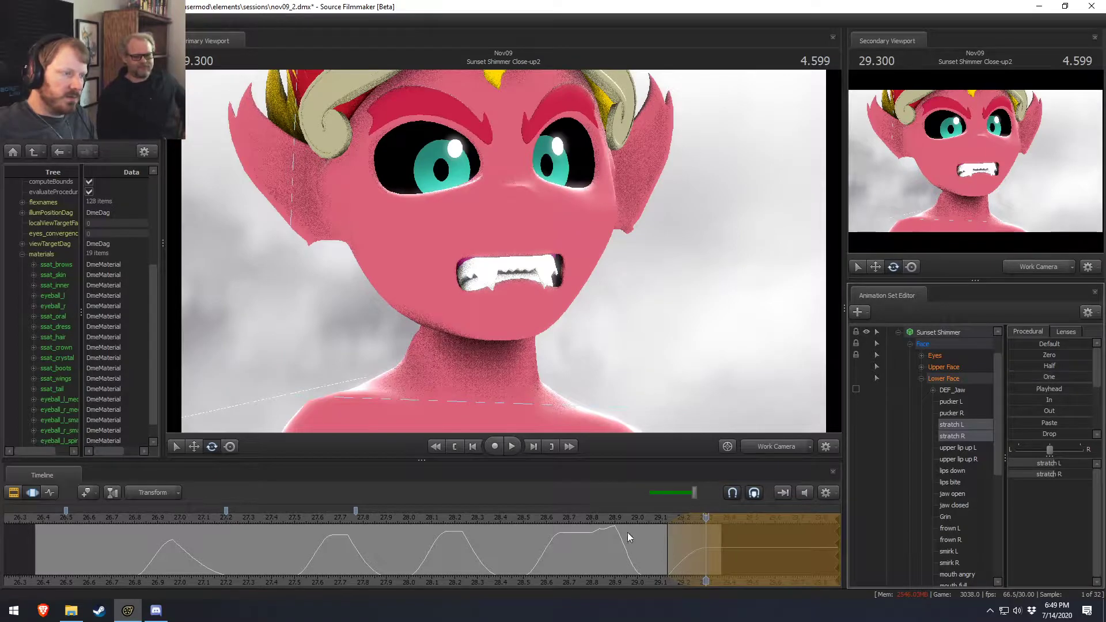
Play back the lip sync and raise pucker L and pucker R around 28.37 s among the Lower Face controls.
key("space")
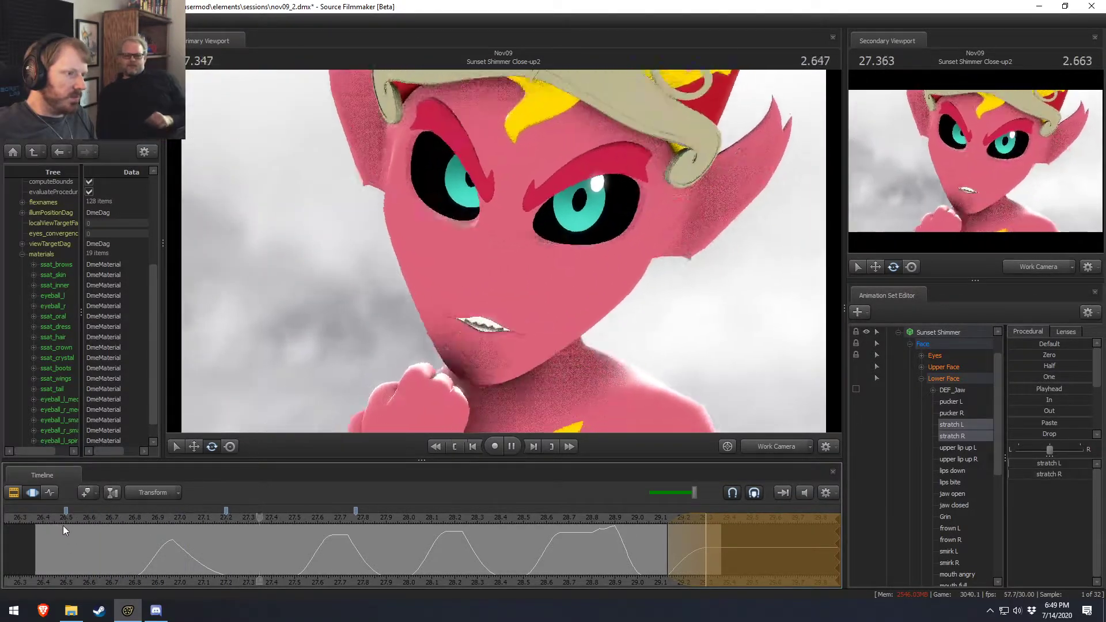
key("space")
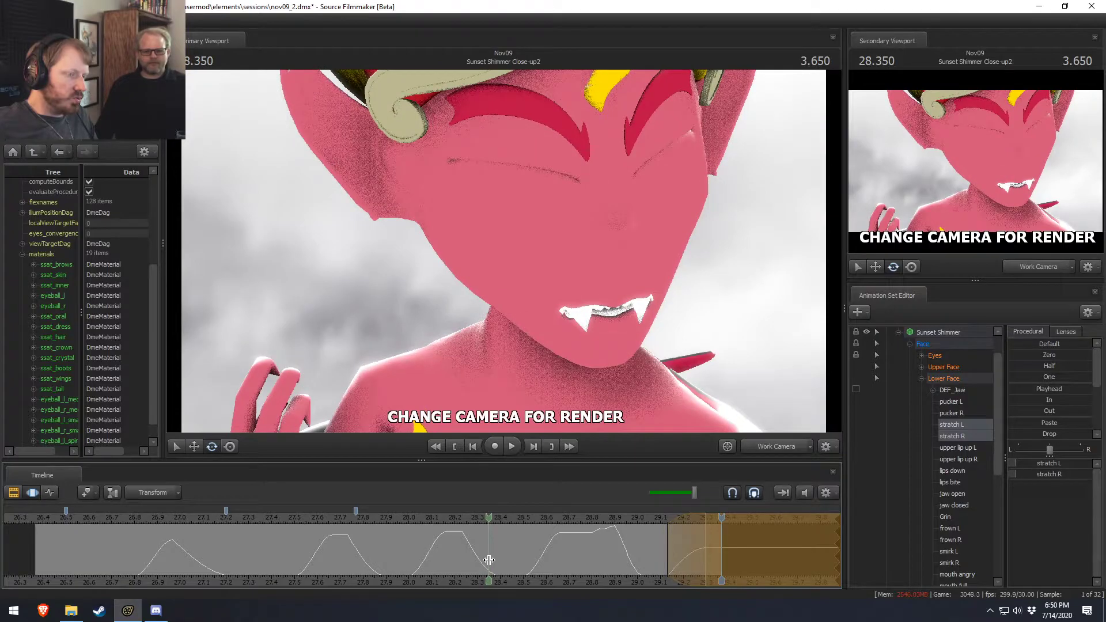
left_click(488, 560)
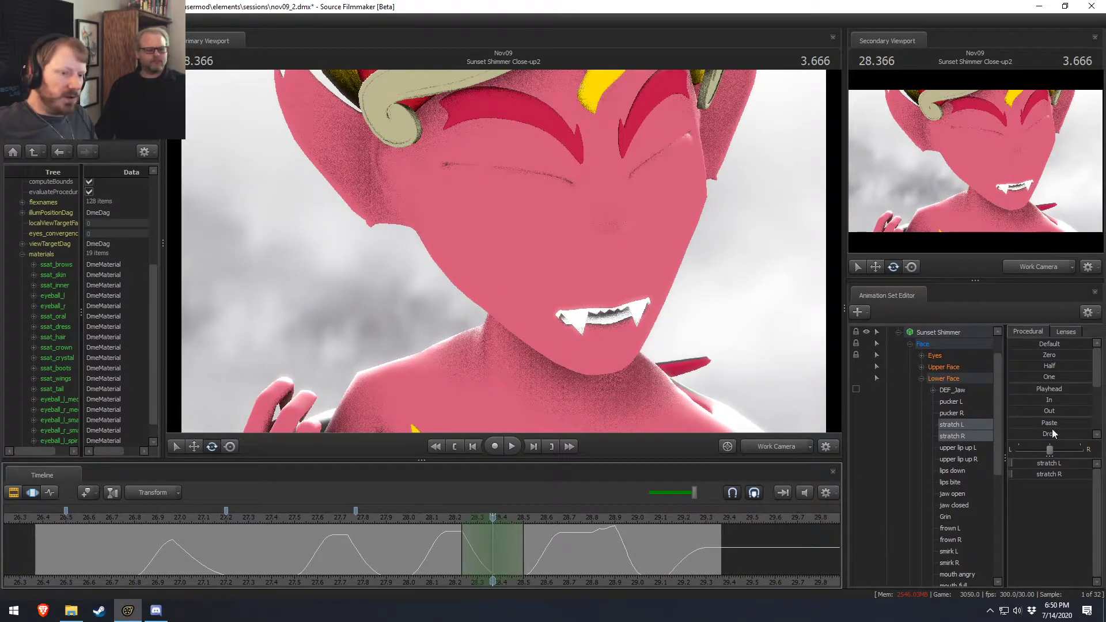
left_click(956, 379)
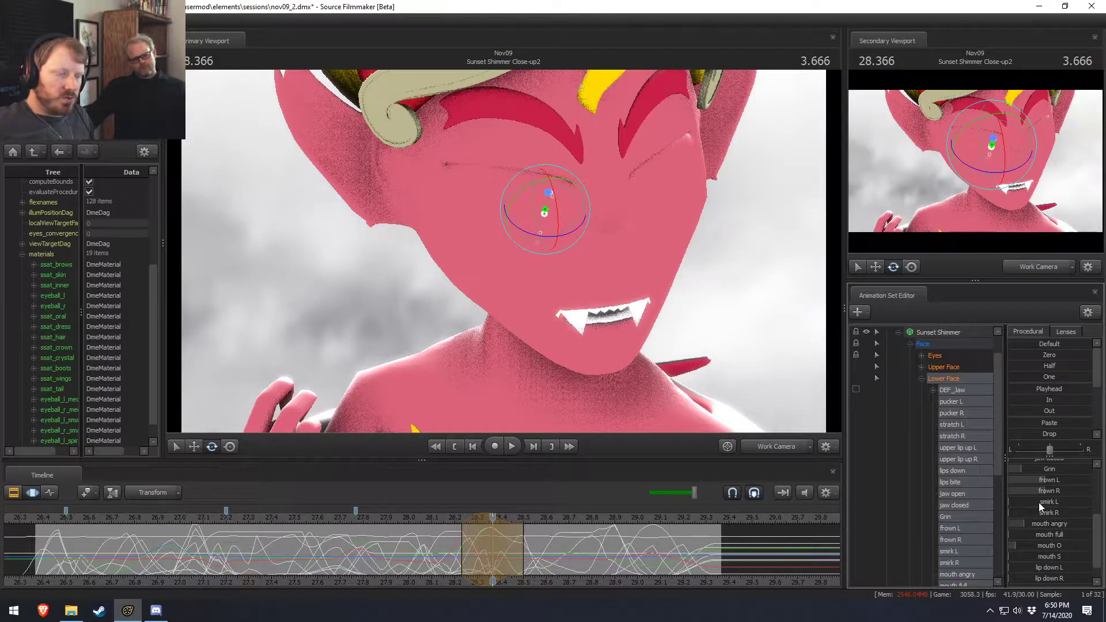
scroll(1051, 522, "up", 3)
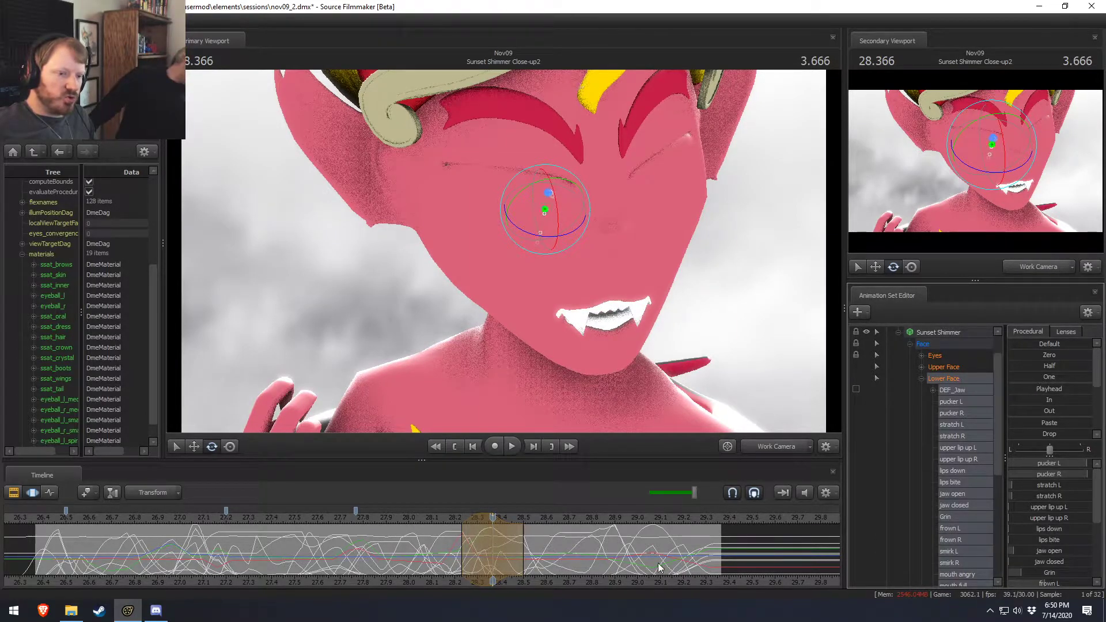
key("shift")
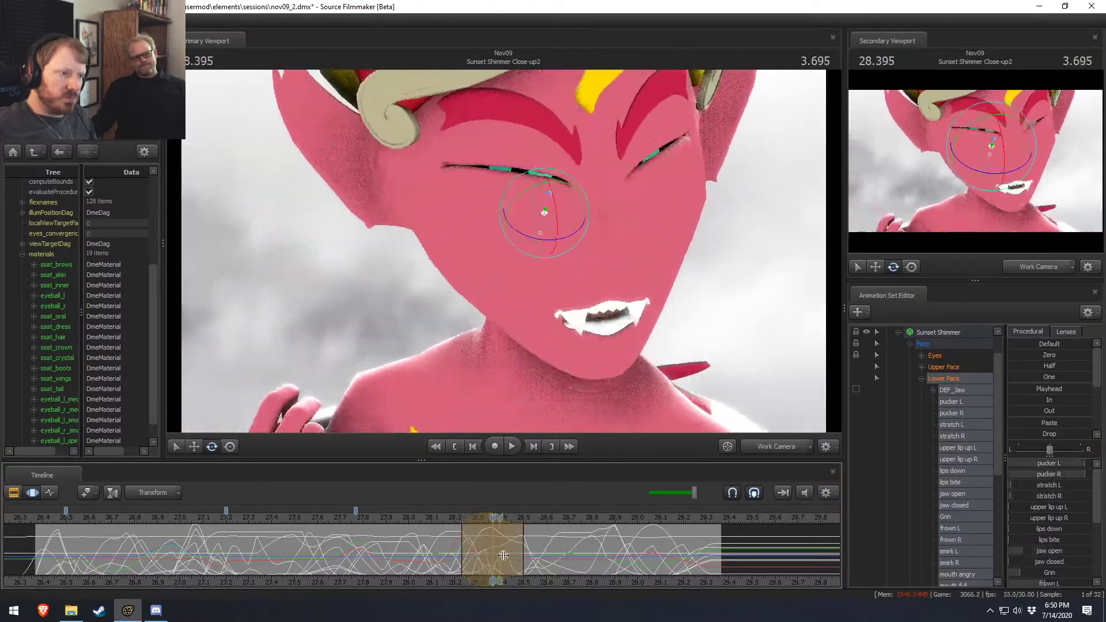
Raise upper lip up L around 28.57 s, refining it over time selections between about 28.4 and 28.8 s.
left_click(539, 559)
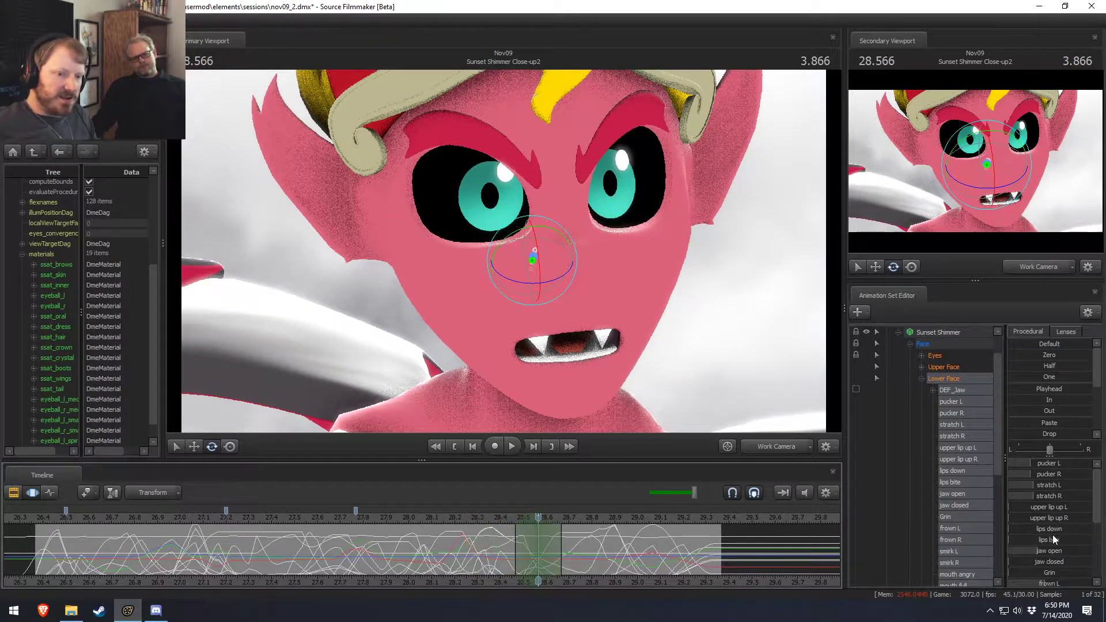
left_click_drag(1011, 507, 1063, 507)
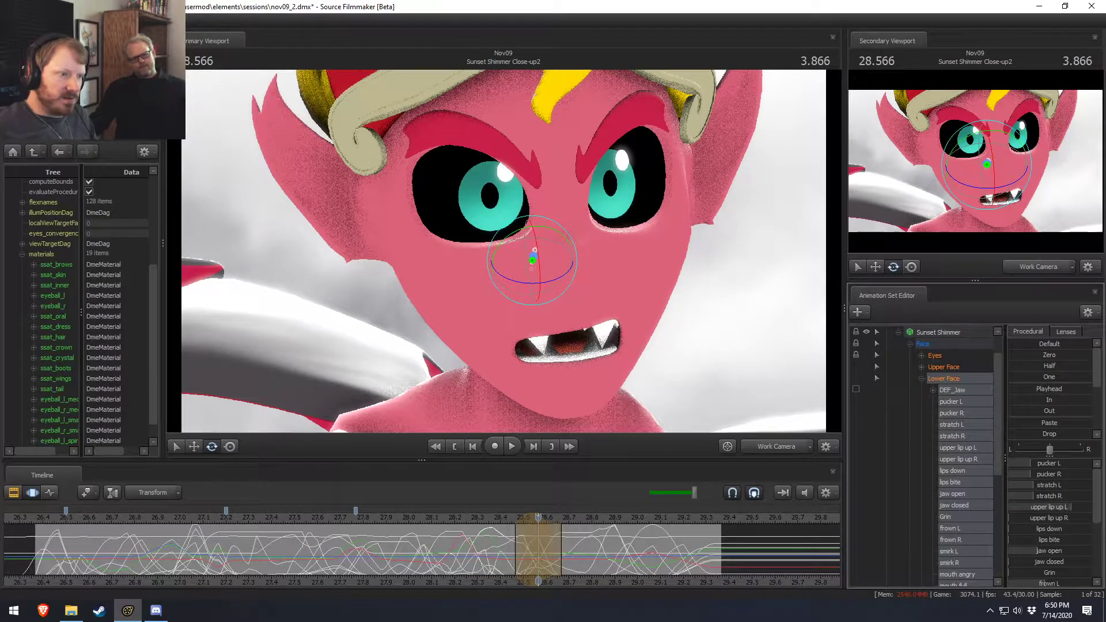
key("shift")
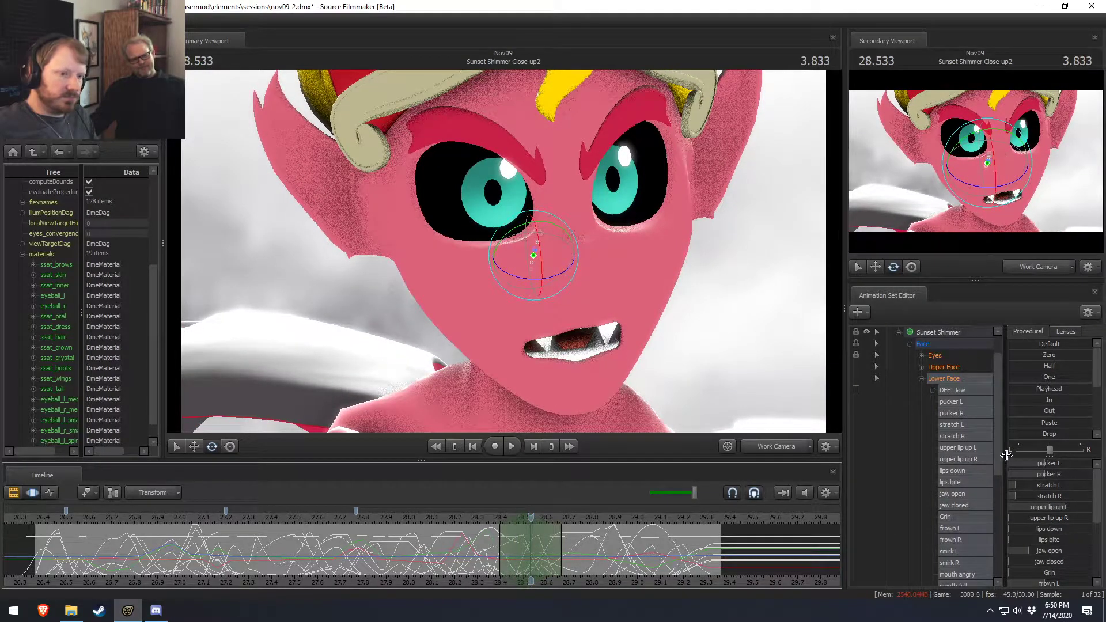
left_click_drag(1059, 520, 1047, 519)
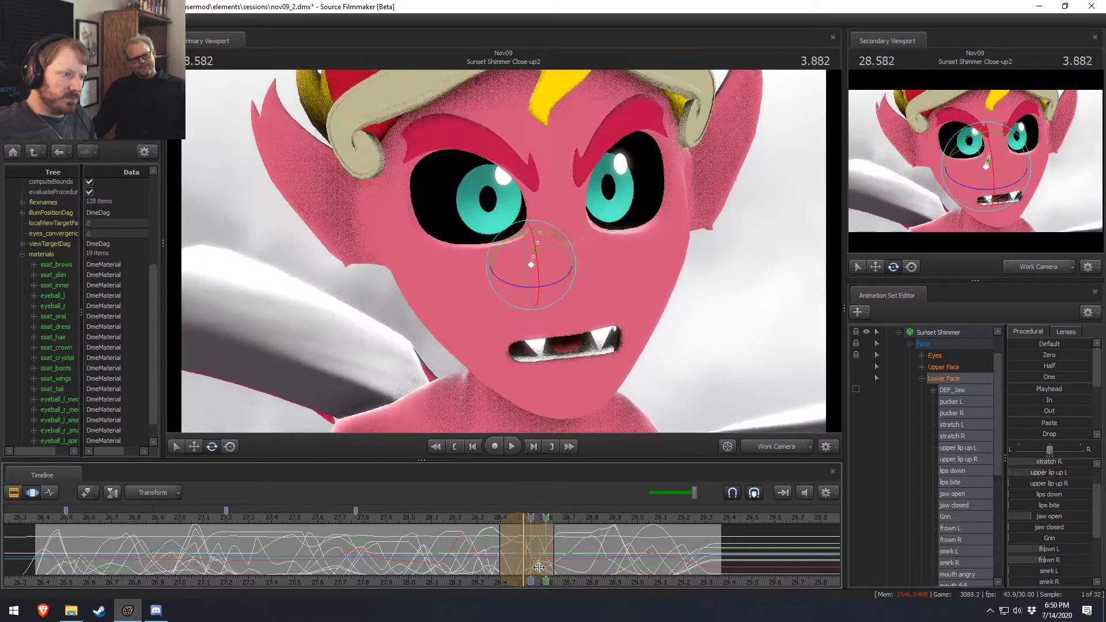
left_click(537, 566)
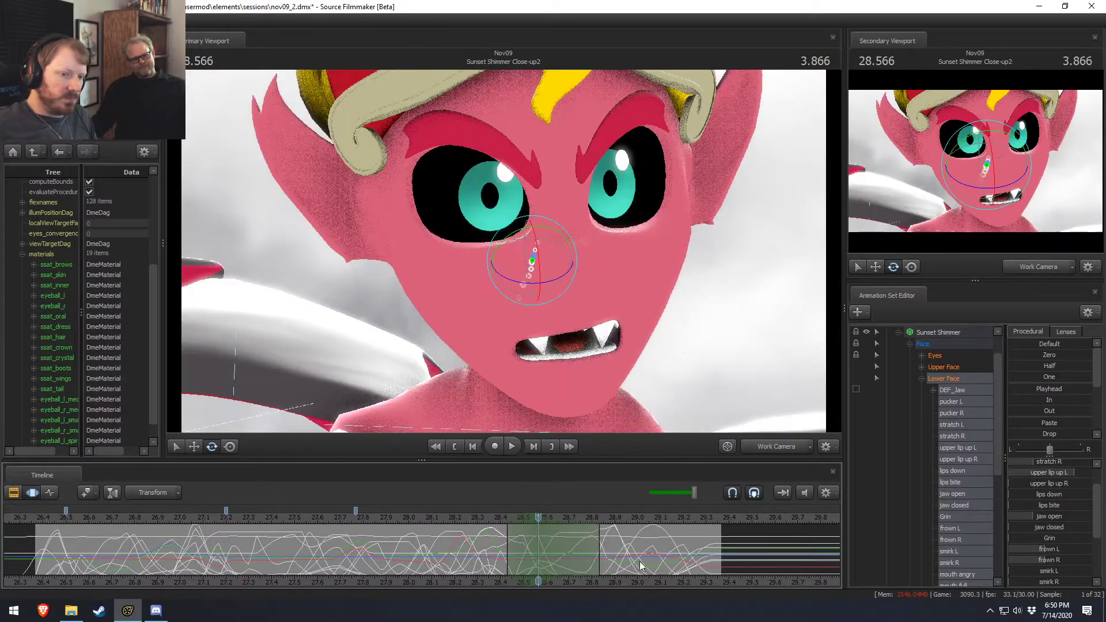
left_click_drag(1042, 473, 1044, 472)
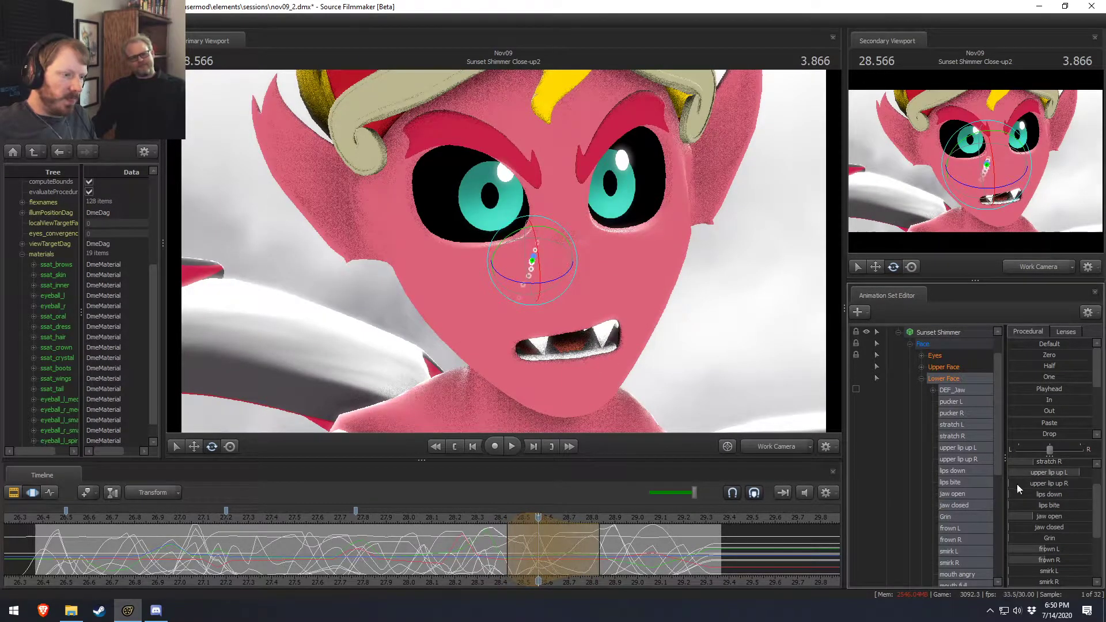
Adjust the timing of the upper lip up L curve around 28.6 s and play back the dialogue.
left_click(955, 449)
left_click_drag(561, 562, 599, 553, "shift")
mouse_move(530, 546)
left_mouse_down()
mouse_move(580, 555)
mouse_move(489, 539)
mouse_move(580, 566)
mouse_move(479, 561)
mouse_move(539, 554)
mouse_move(484, 554)
mouse_move(604, 566)
mouse_move(460, 561)
mouse_move(535, 562)
left_mouse_up()
left_click(353, 520)
key("space")
key("space")
Adjust mouth O around 28.57 s within a time selection from about 28.4 to 28.7 s.
left_click(534, 564, "shift")
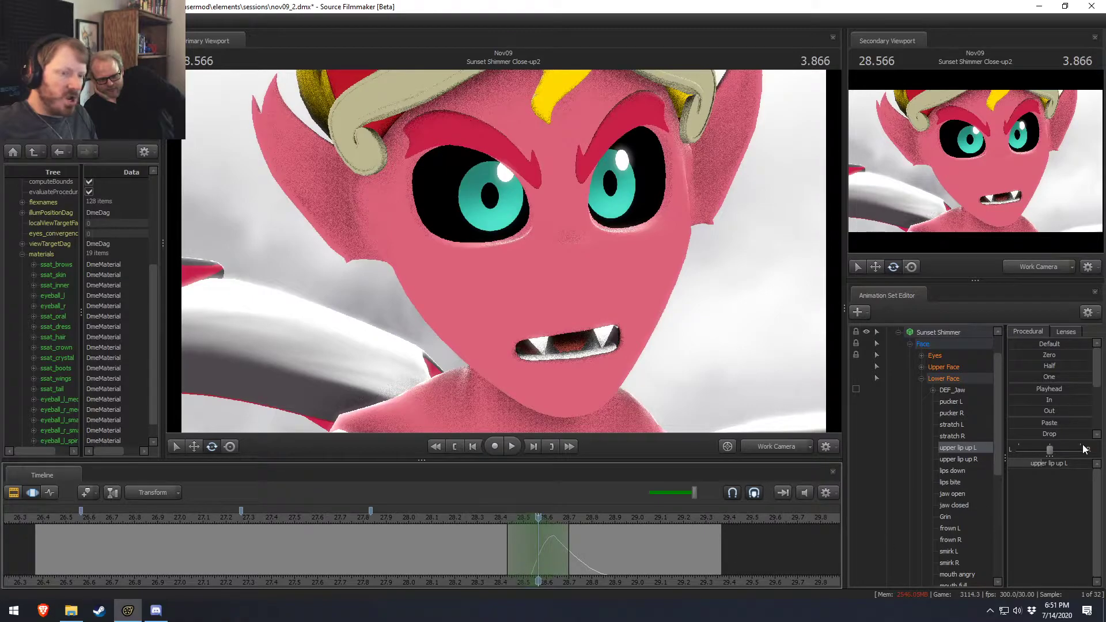
scroll(965, 528, "down", 2)
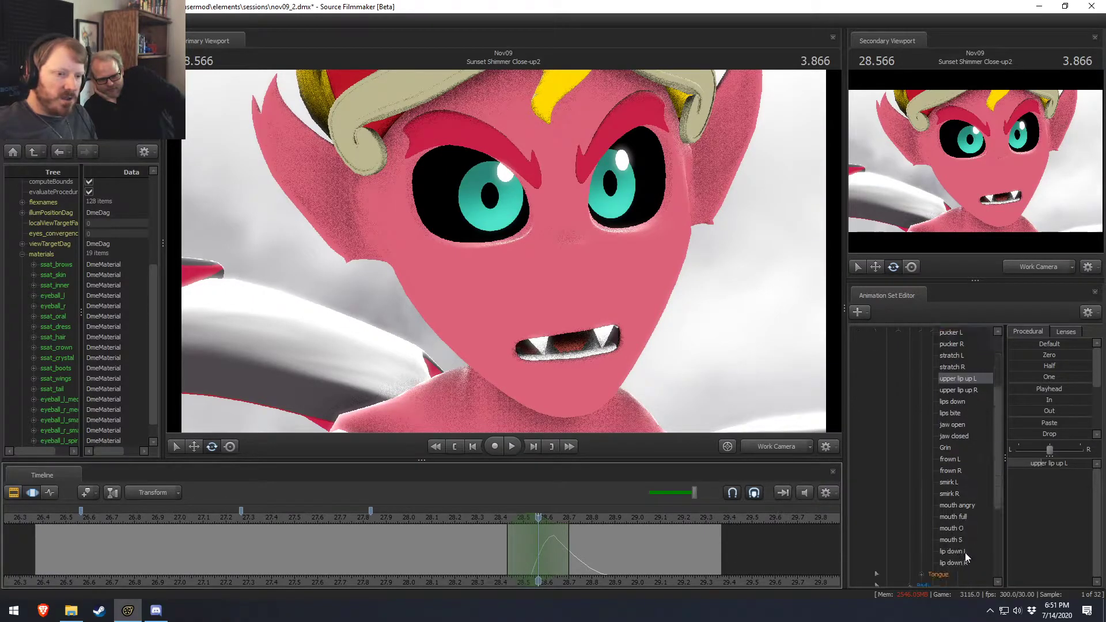
left_click(963, 529)
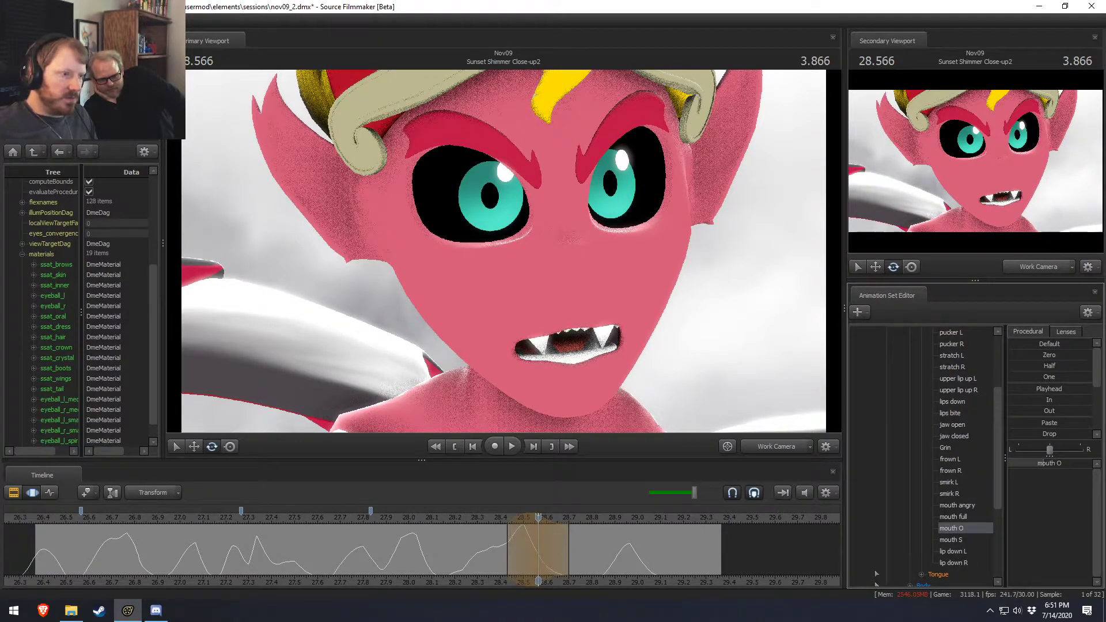
Lower jaw open to zero around 28.7 s within a selection from about 28.6 to 28.8 s.
left_click_drag(502, 559, 571, 568)
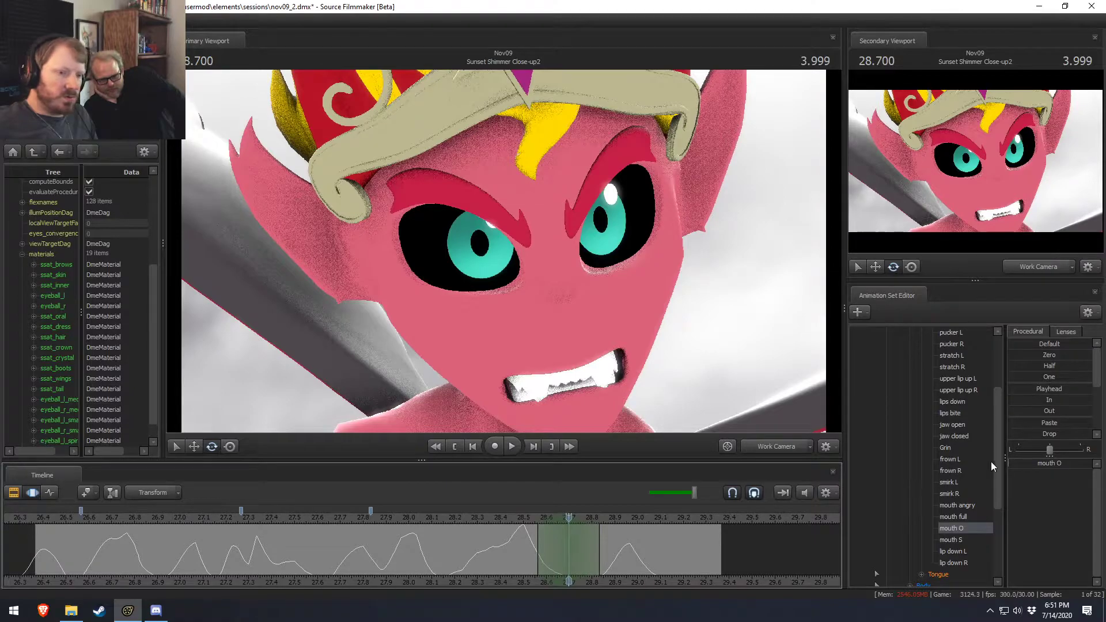
scroll(990, 462, "up", 3)
left_click(944, 413)
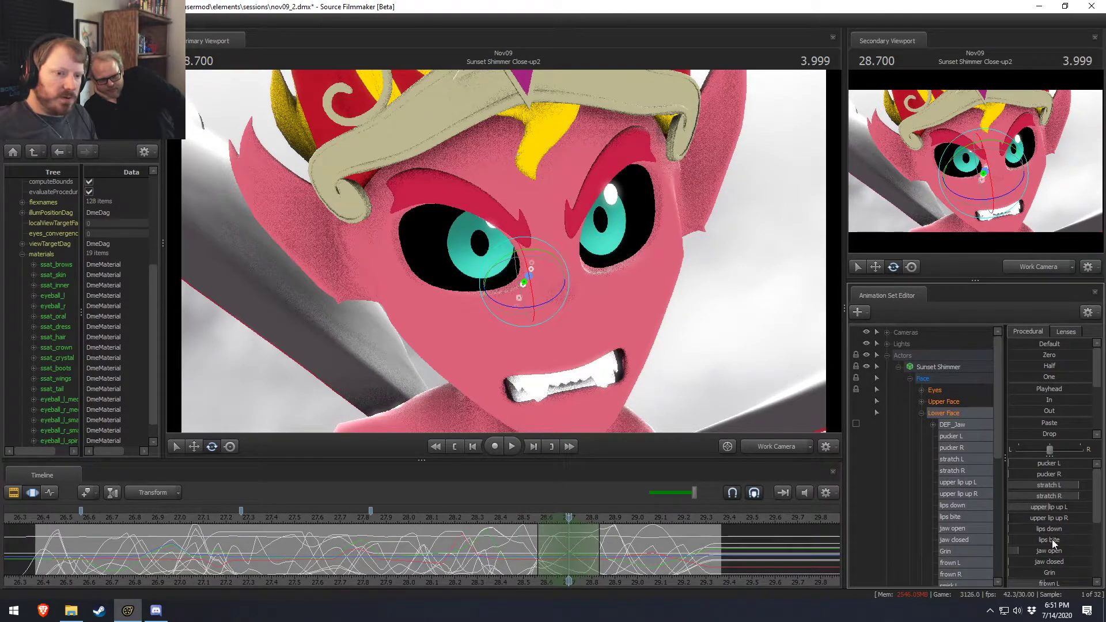
left_click_drag(1018, 550, 1009, 550)
Rotate DEF_Jaw around 28.97 s within a selection from about 28.8 to 29.1 s, and play back the dialogue.
left_click_drag(529, 529, 630, 557)
left_click(498, 237)
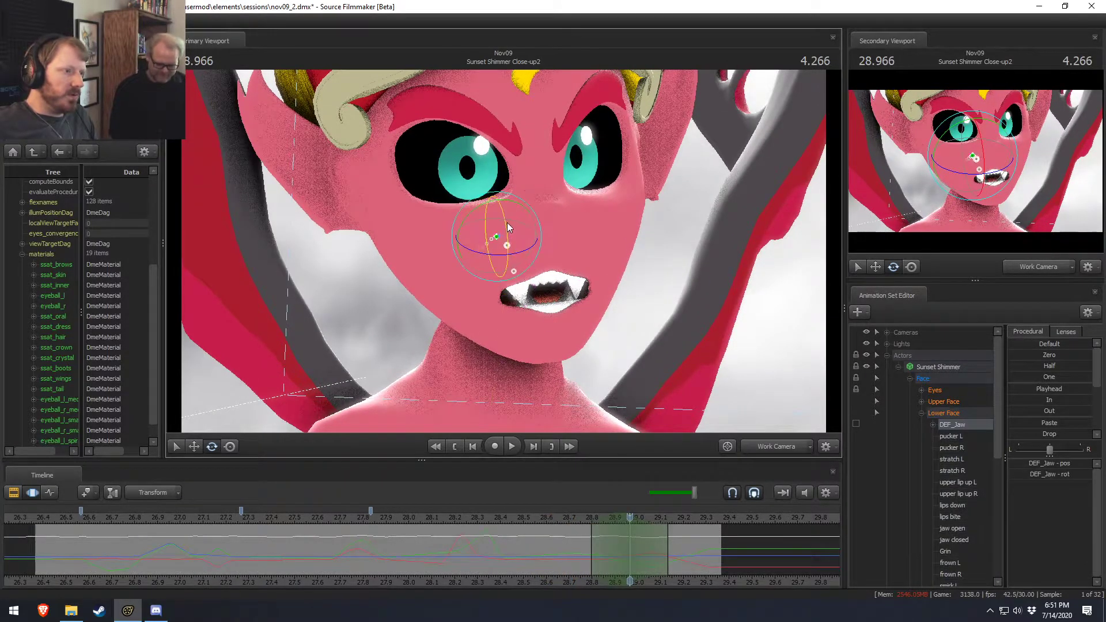
left_click_drag(599, 558, 715, 565)
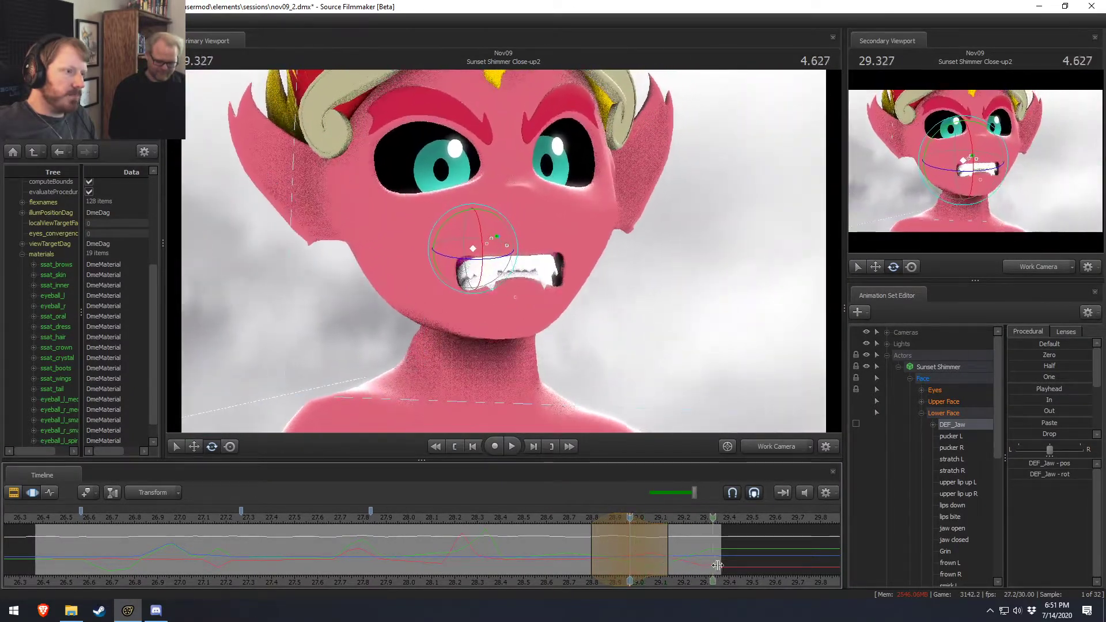
key("space")
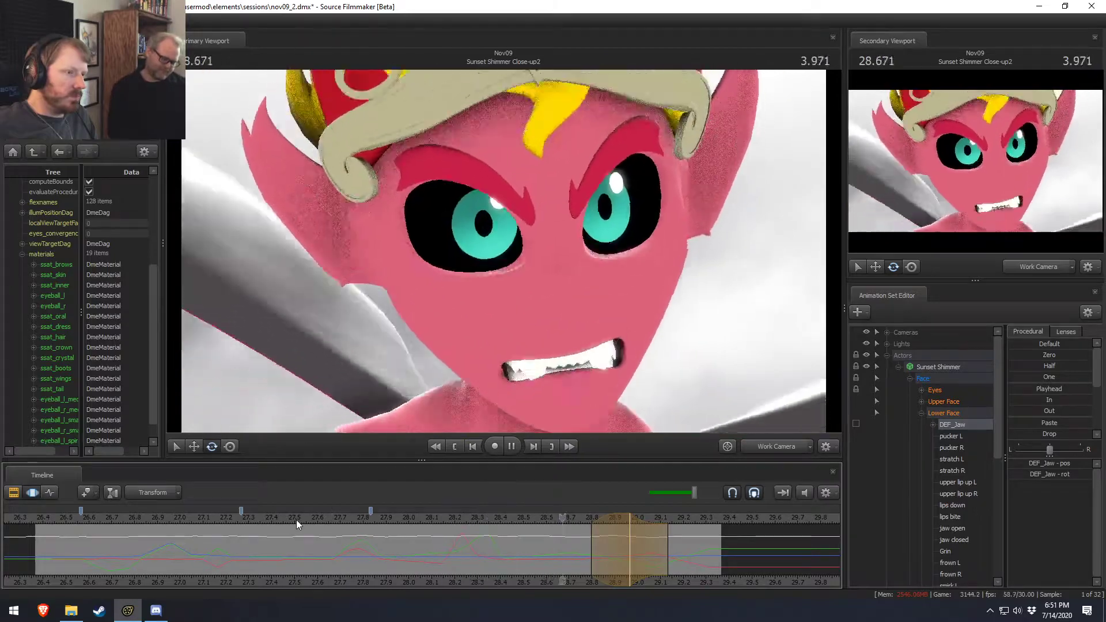
key("space")
Raise pucker L and pucker R around 27.97 s and slightly rotate DEF_Jaw over the same selection from about 27.8 to 28.1 s.
left_click_drag(340, 564, 400, 558)
left_click(982, 445)
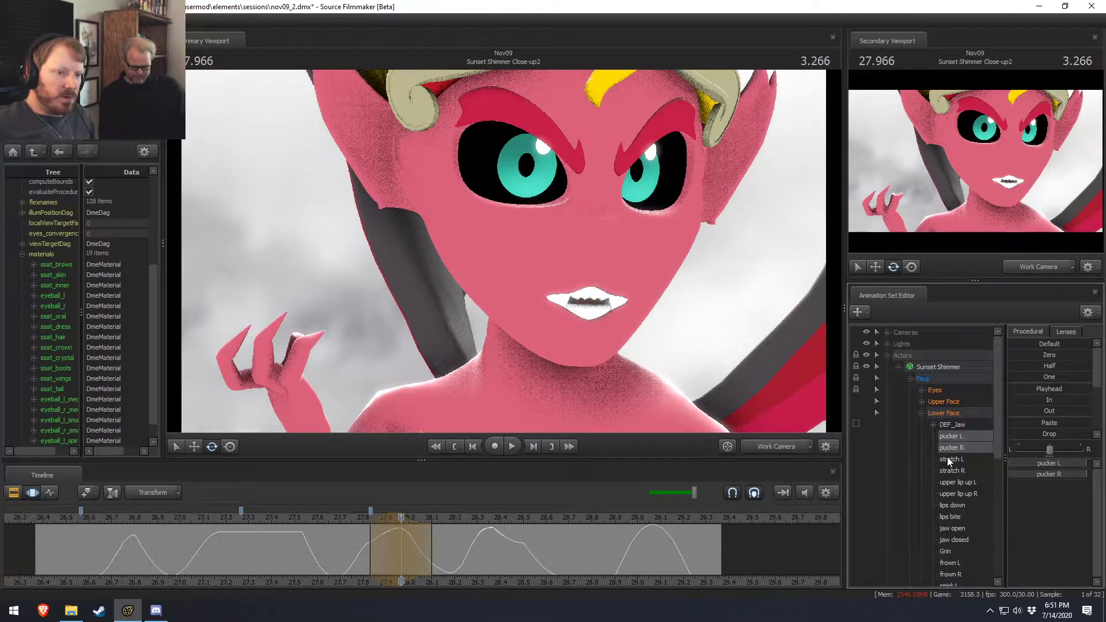
left_click(951, 424)
left_click_drag(554, 238, 561, 229)
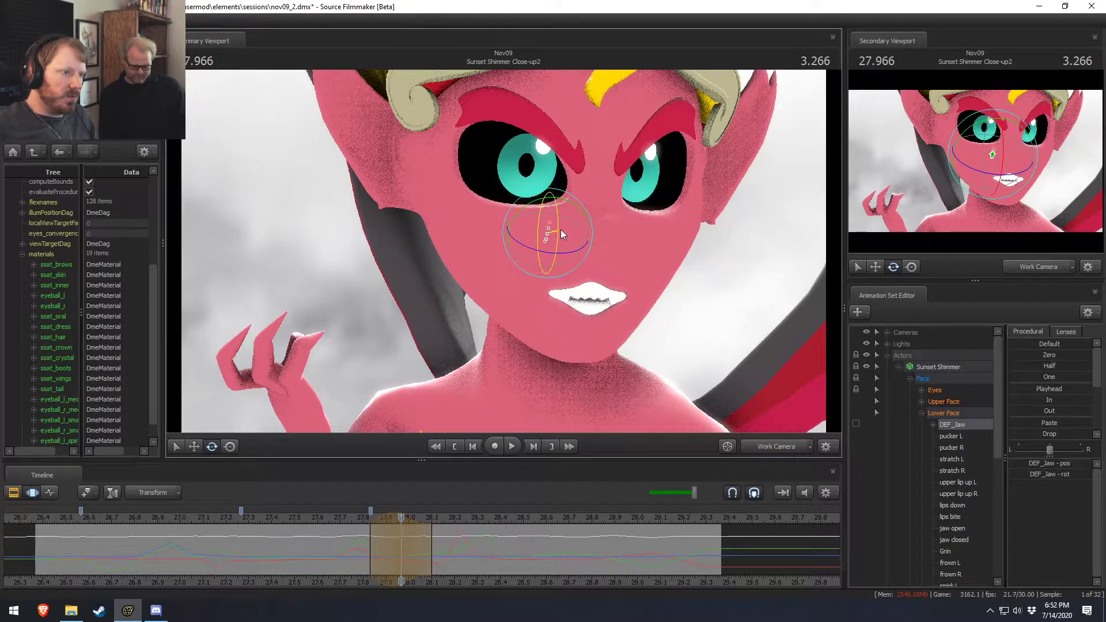
Select the Lower Face control group and play back the Close-up2 dialogue from about 27.97 s.
left_click(957, 413)
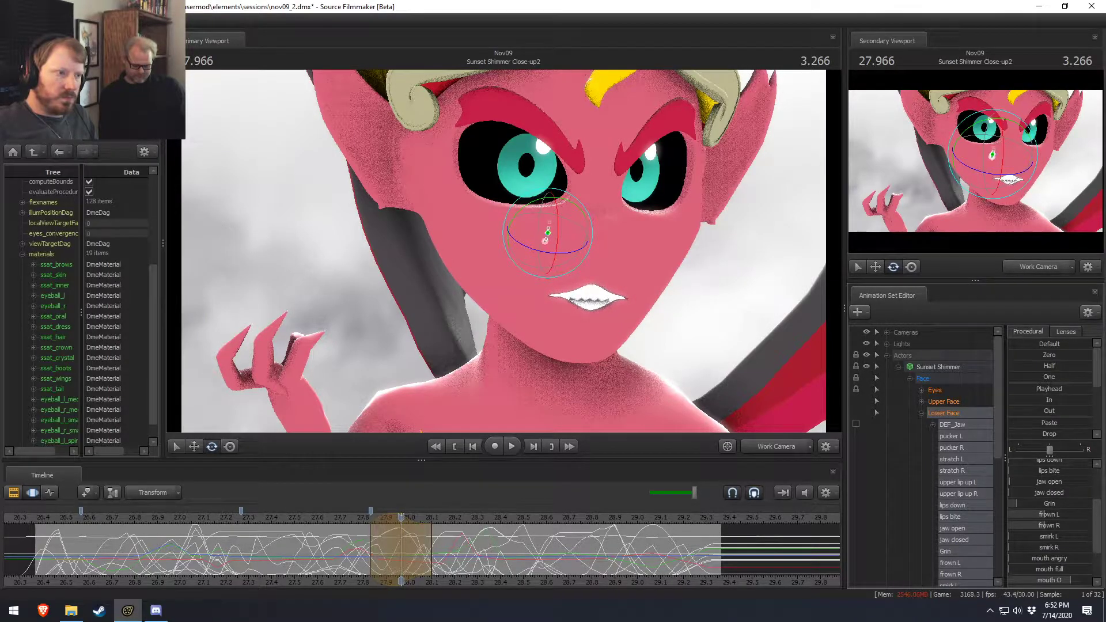
key("space")
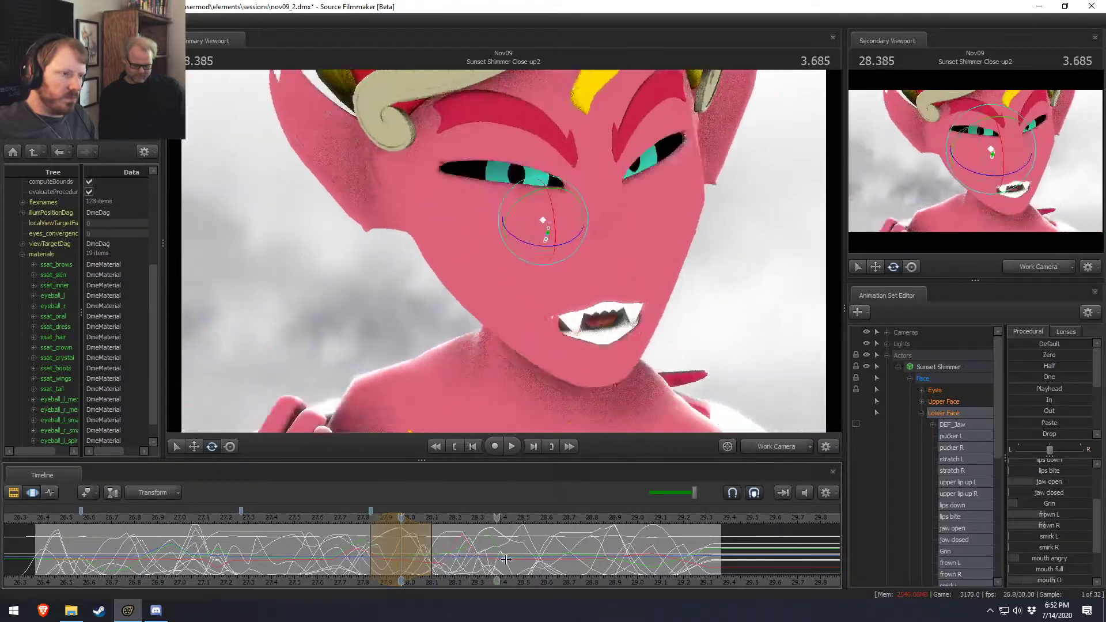
key("space")
key("space")
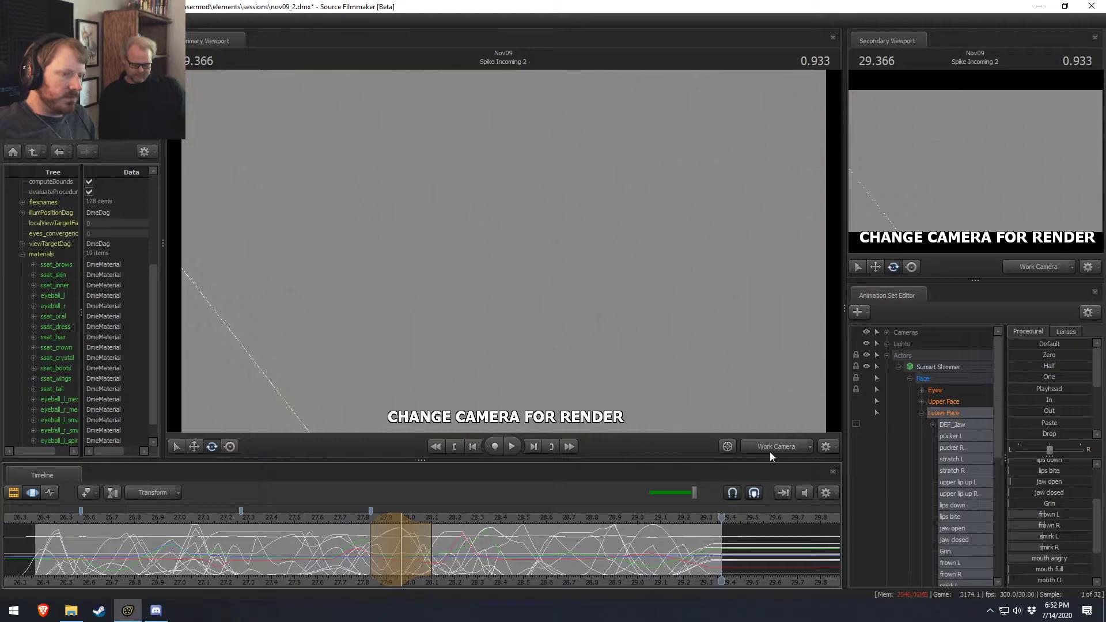
Review the Close-up2 lip sync through the shot's main camera, playing from 26.5 s.
left_click(67, 517)
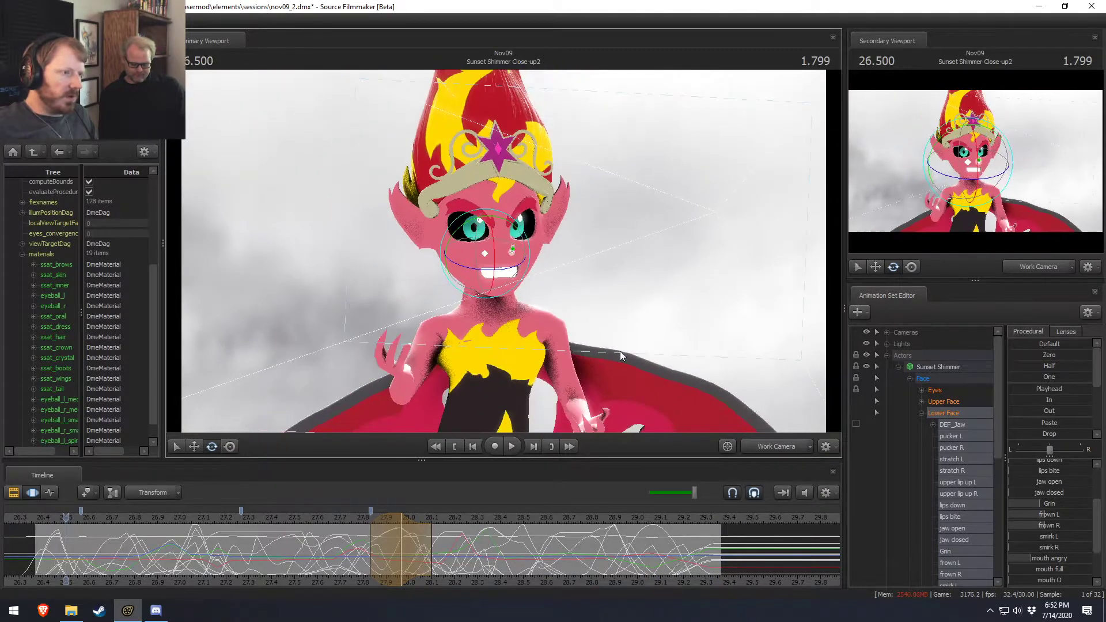
left_click(765, 447)
key("space")
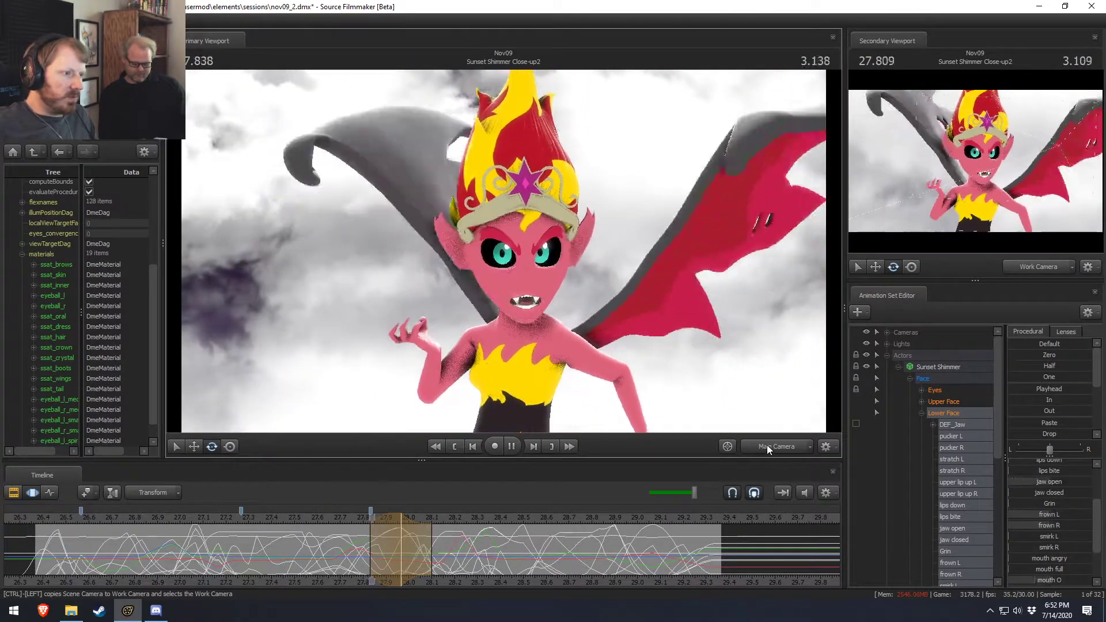
key("space")
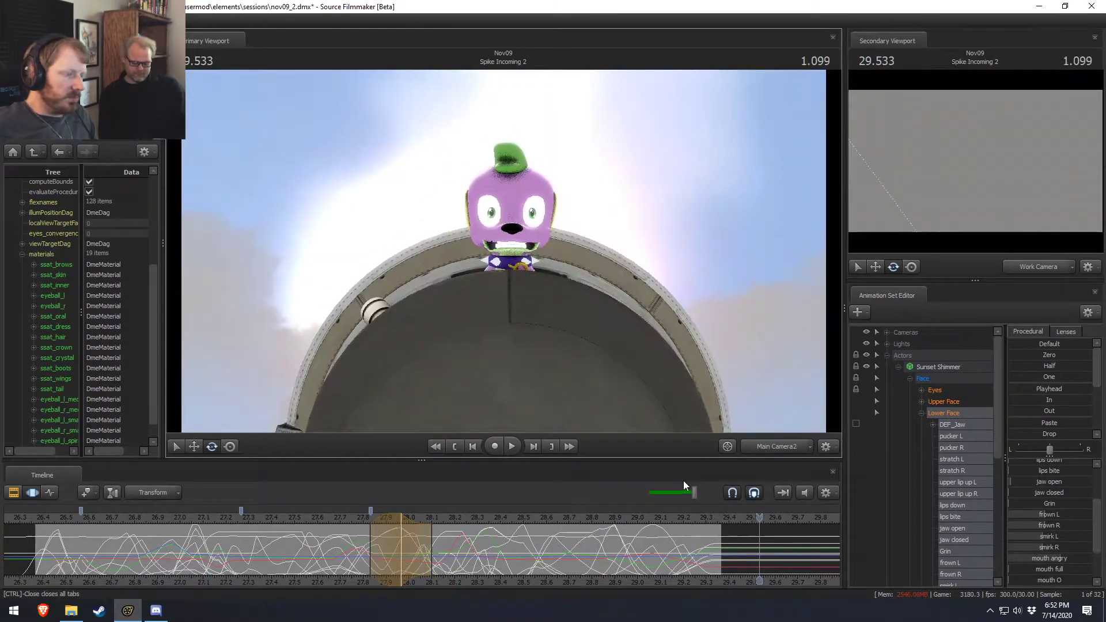
Switch to the Clip Editor and play back the dialogue in the Sunset Shimmer Swoops Right In shot.
scroll(346, 537, "down", 2)
left_click_drag(283, 525, 214, 539)
key("space")
key("F2")
key("space")
scroll(222, 556, "down", 6)
scroll(72, 522, "down", 3)
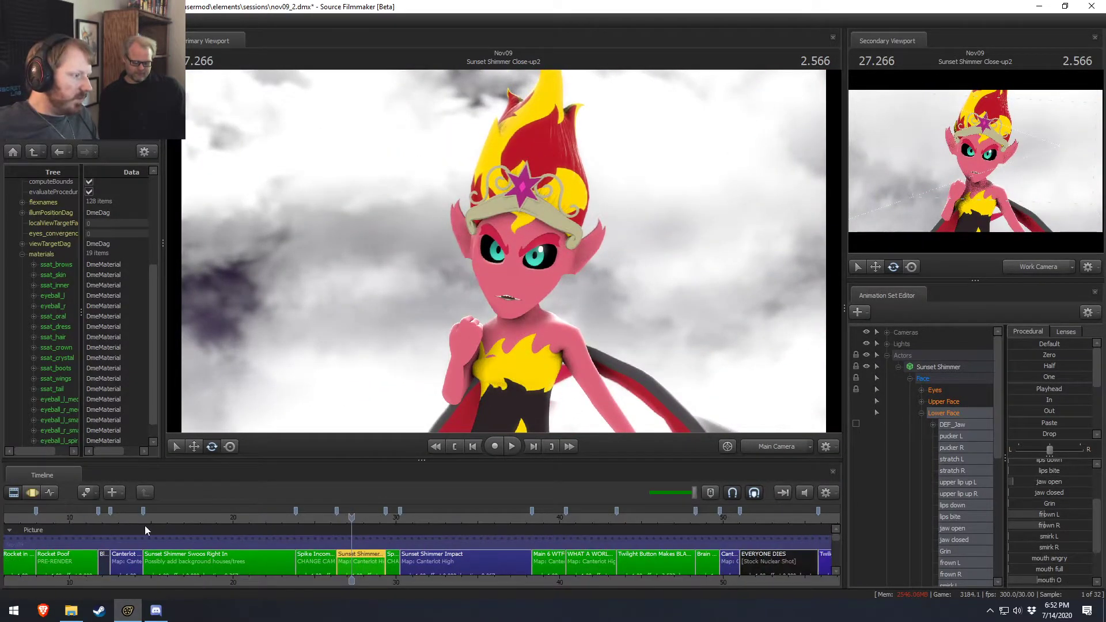
left_click_drag(151, 523, 165, 521)
key("space")
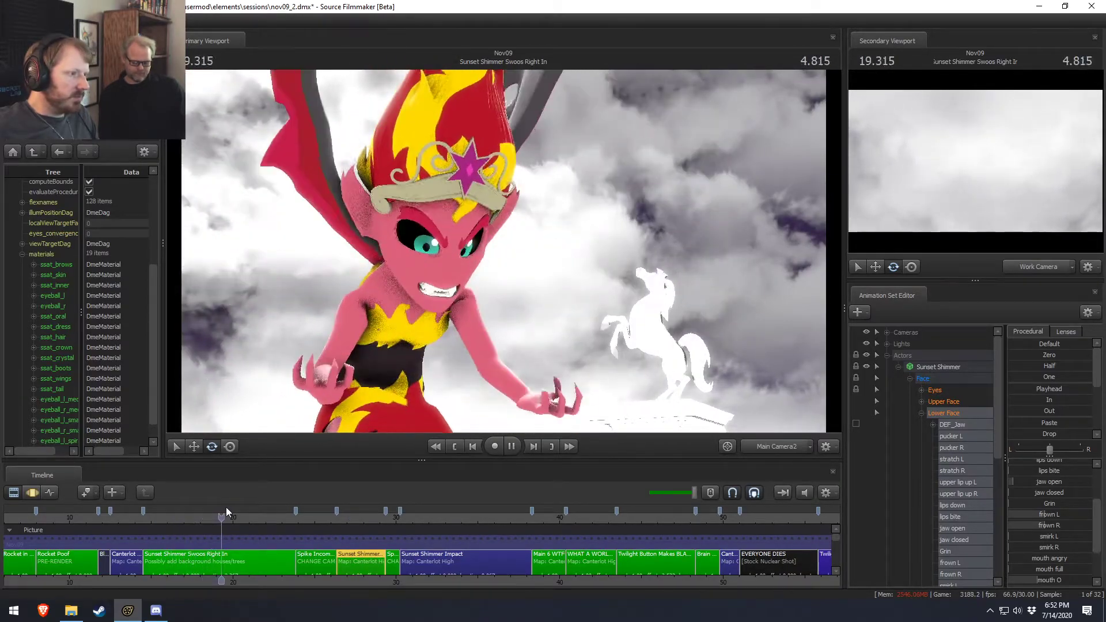
key("space")
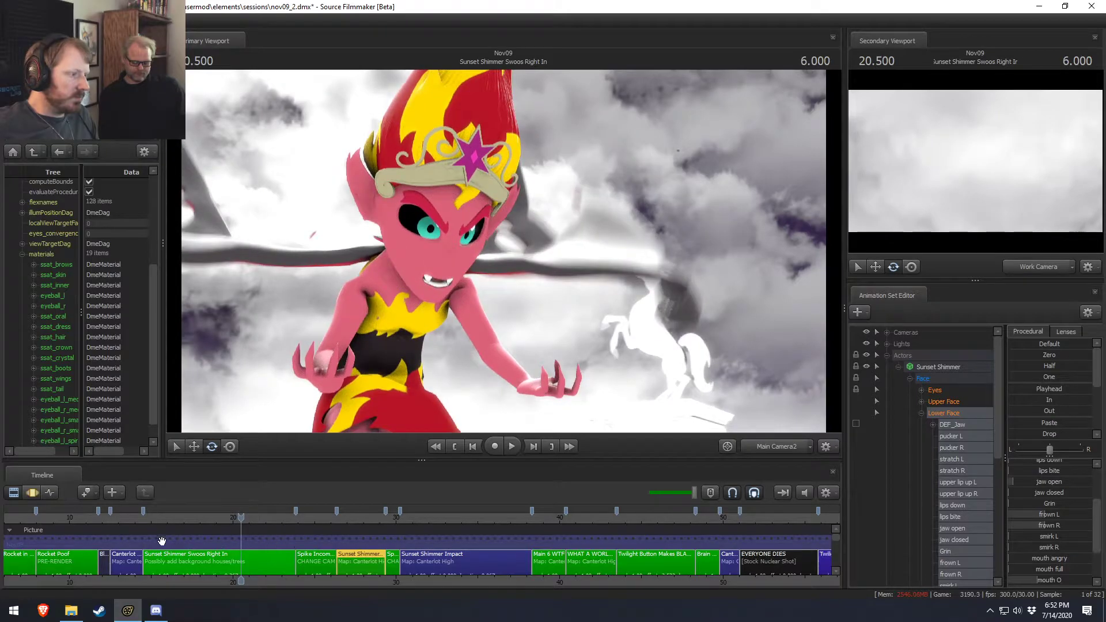
Select Lower Face in the Swoops Right In shot and compare the mouth poses between about 20.0 and 20.2 s.
mouse_move(230, 517)
left_mouse_down()
mouse_move(219, 521)
mouse_move(236, 523)
left_mouse_up()
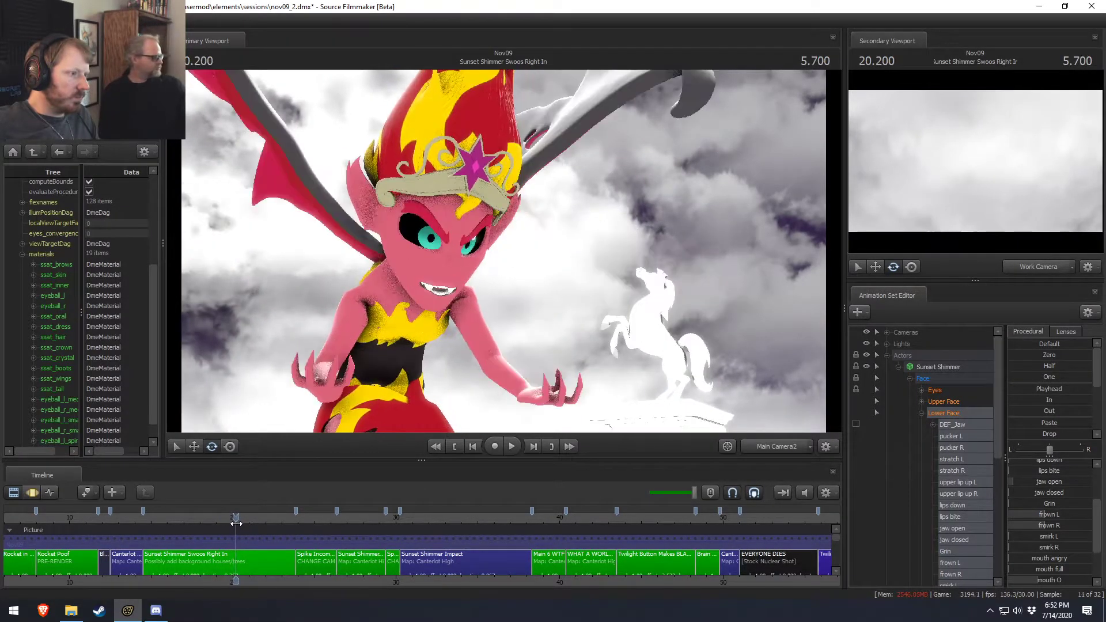
left_click(944, 413)
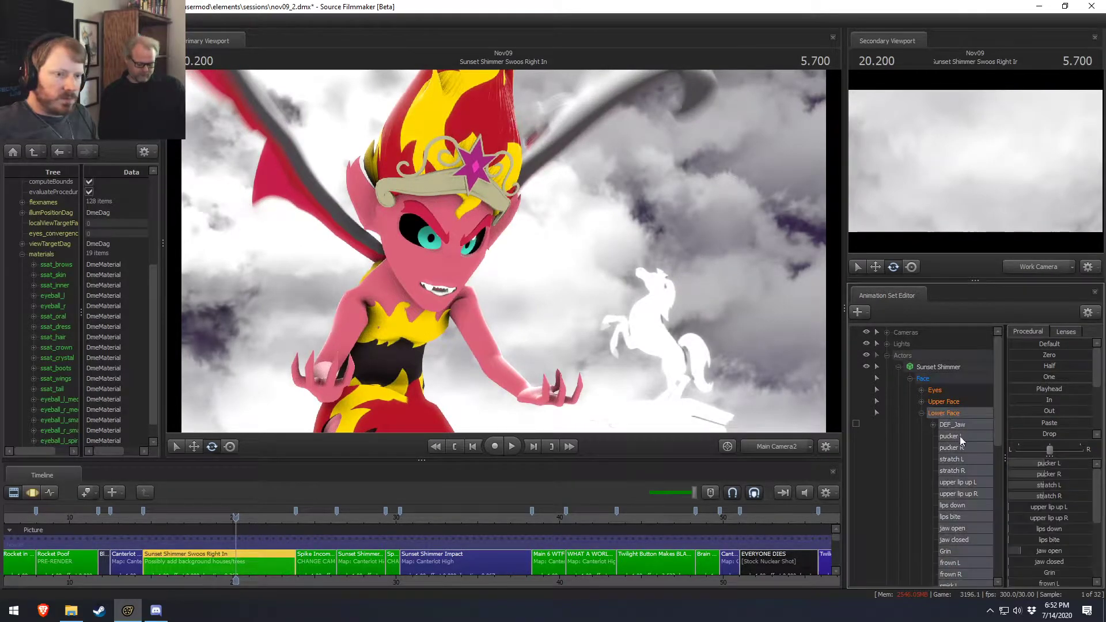
scroll(967, 450, "down", 2)
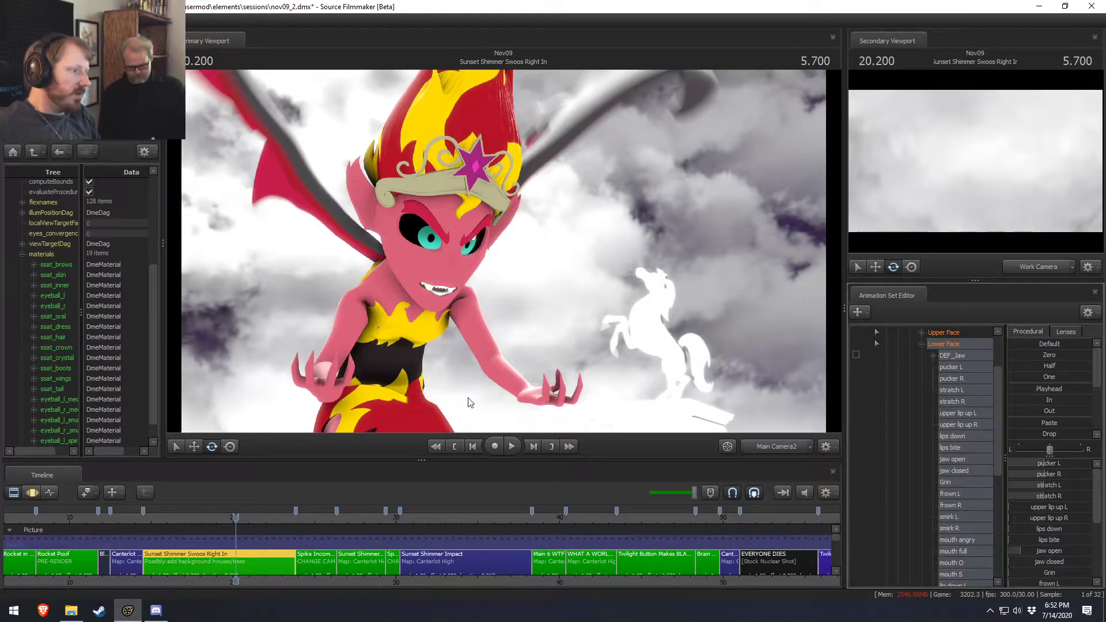
left_click_drag(235, 518, 233, 520)
scroll(235, 528, "up", 2)
scroll(235, 528, "up", 4)
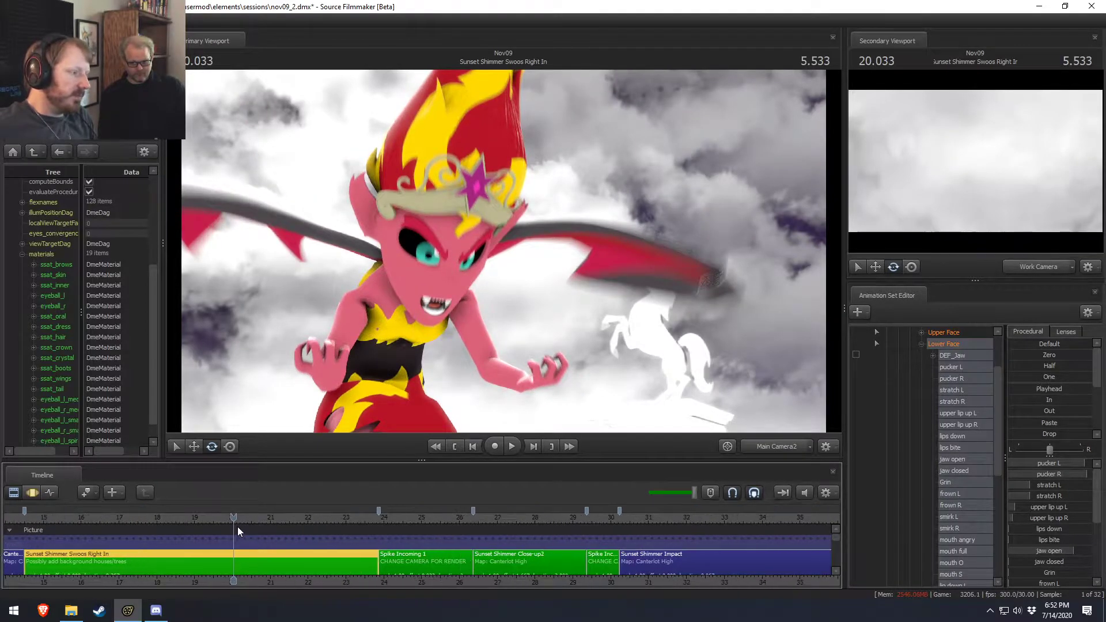
left_click_drag(233, 516, 231, 518)
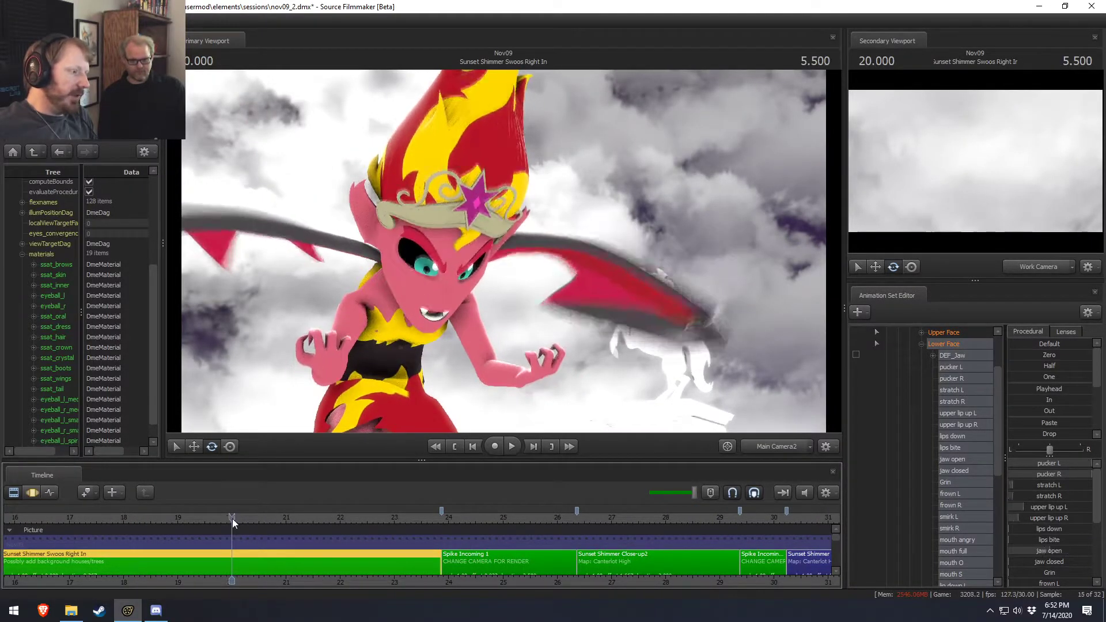
Play back the Swoops Right In shot from about 14.97 s to review its lip sync.
scroll(229, 541, "down", 3)
left_click(106, 512)
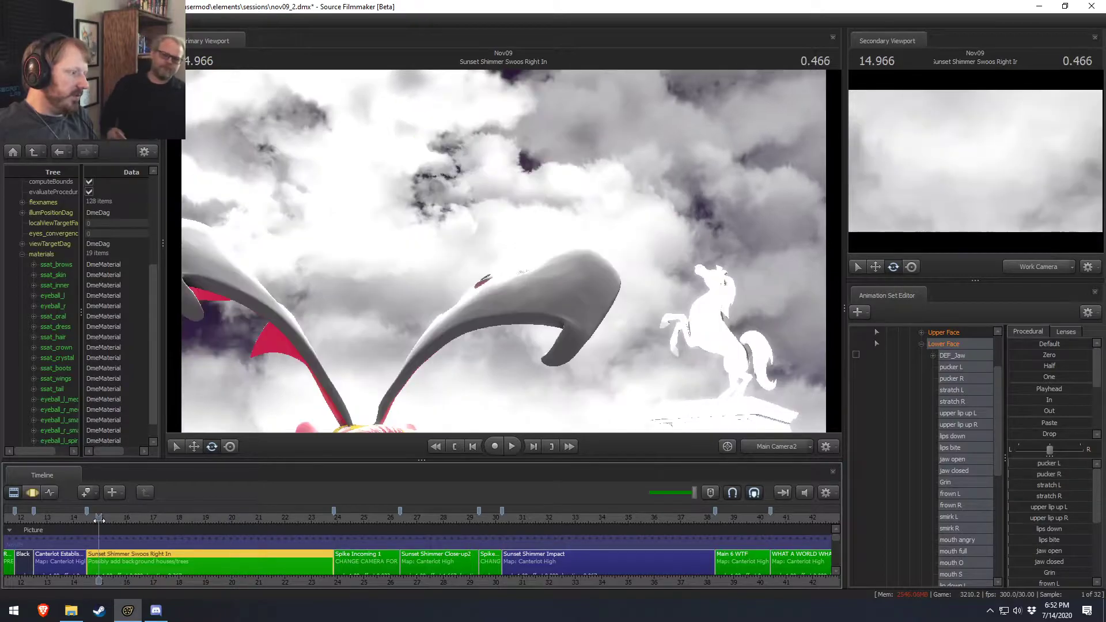
key("space")
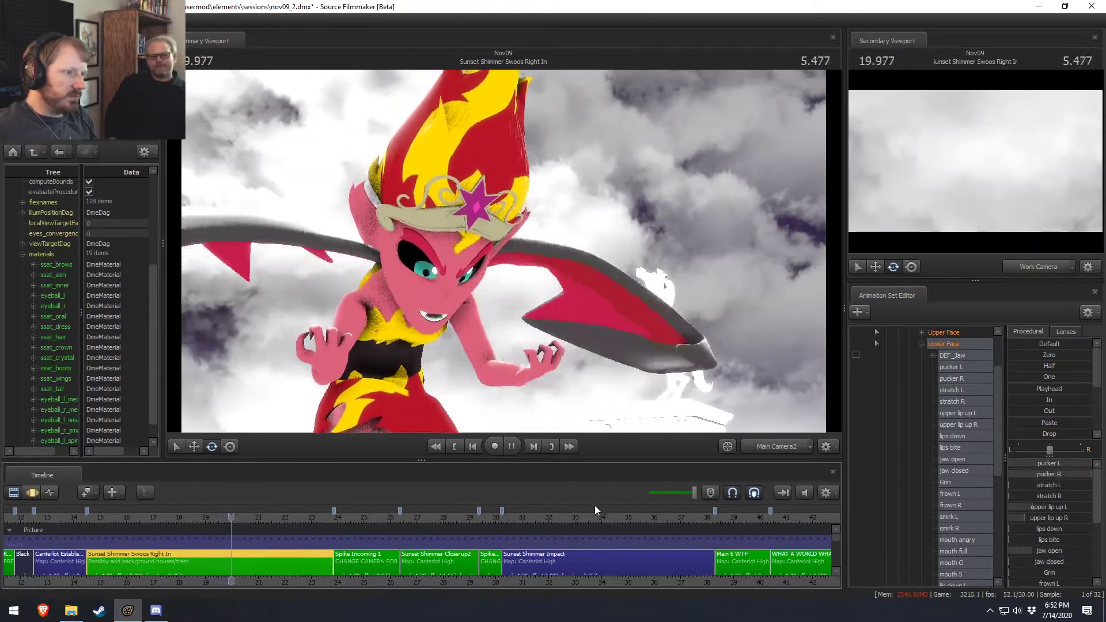
key("space")
scroll(611, 530, "down", 3)
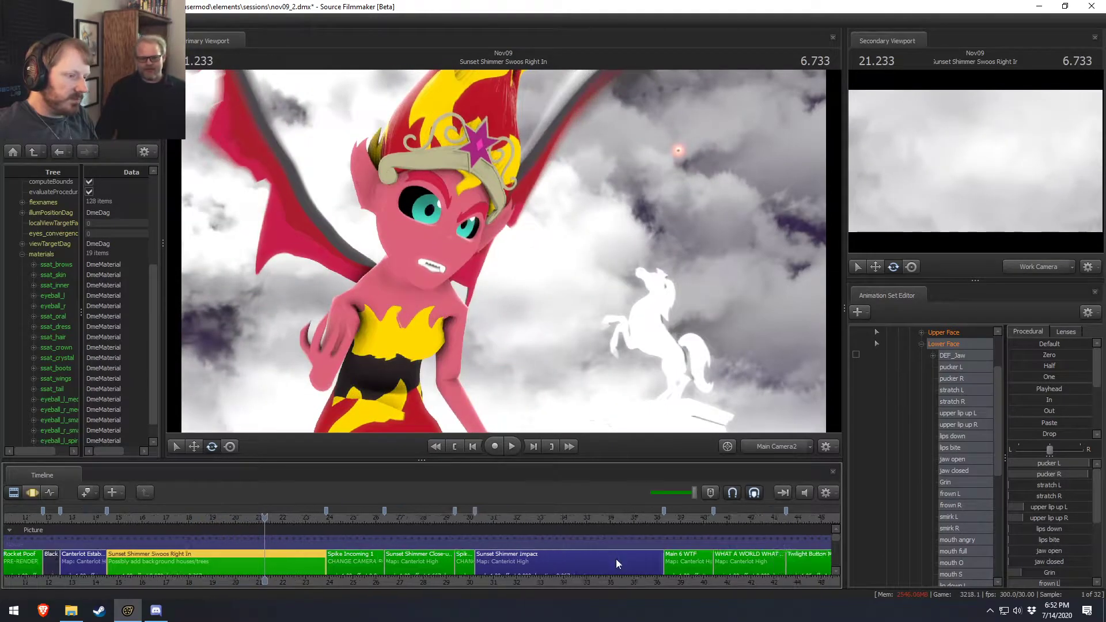
Play back the start of the Sunset Shimmer Impact shot from about 30.3 s.
left_click(435, 517)
key("space")
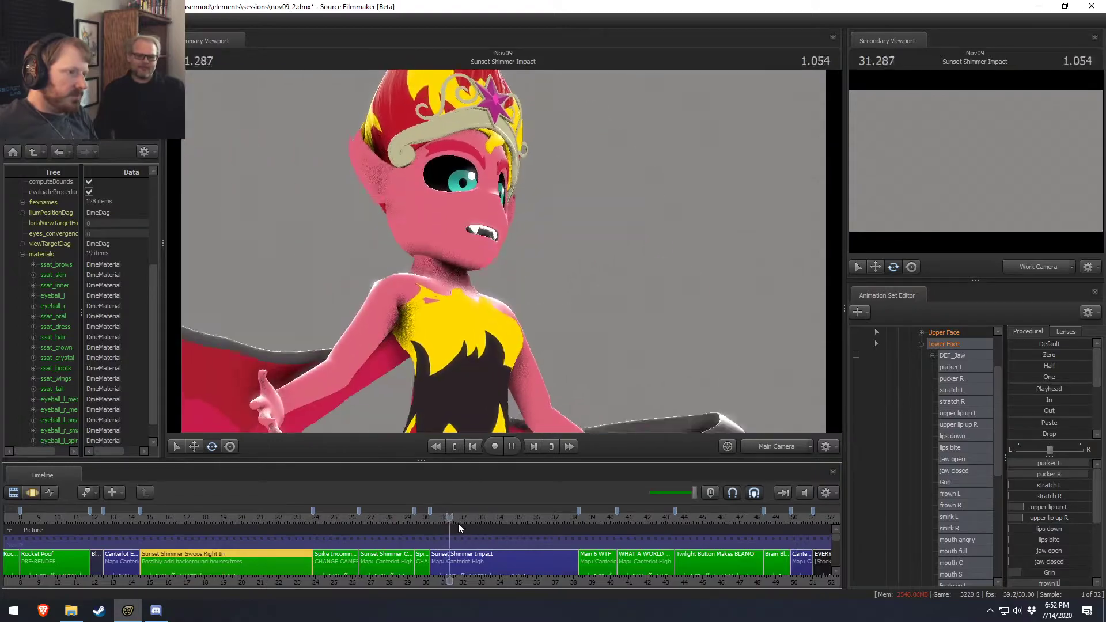
scroll(460, 525, "up", 2)
left_click(421, 520)
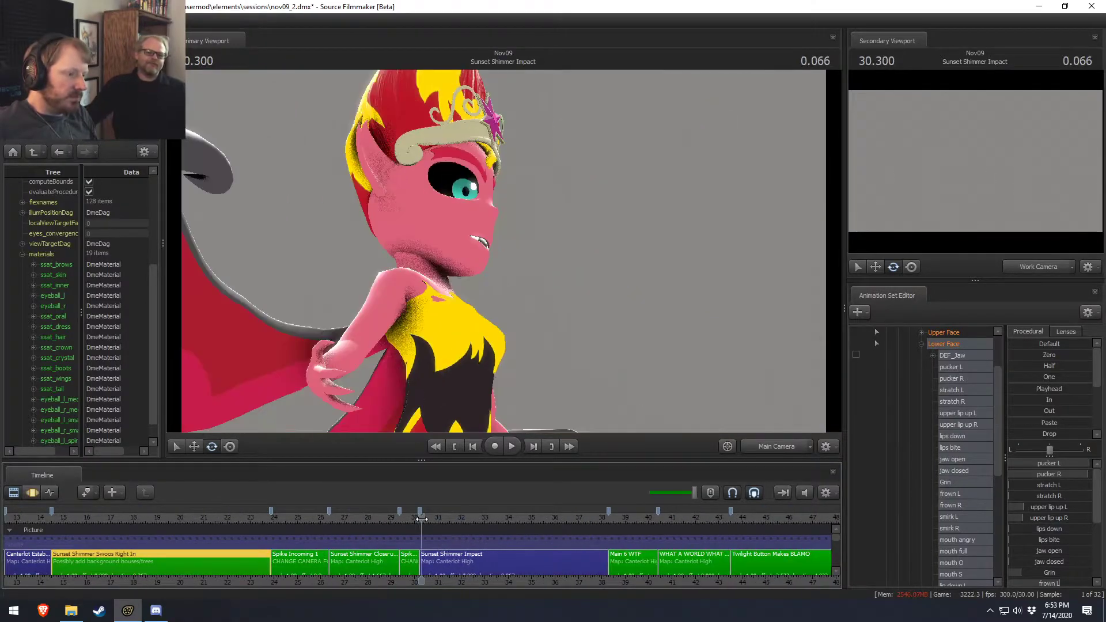
key("space")
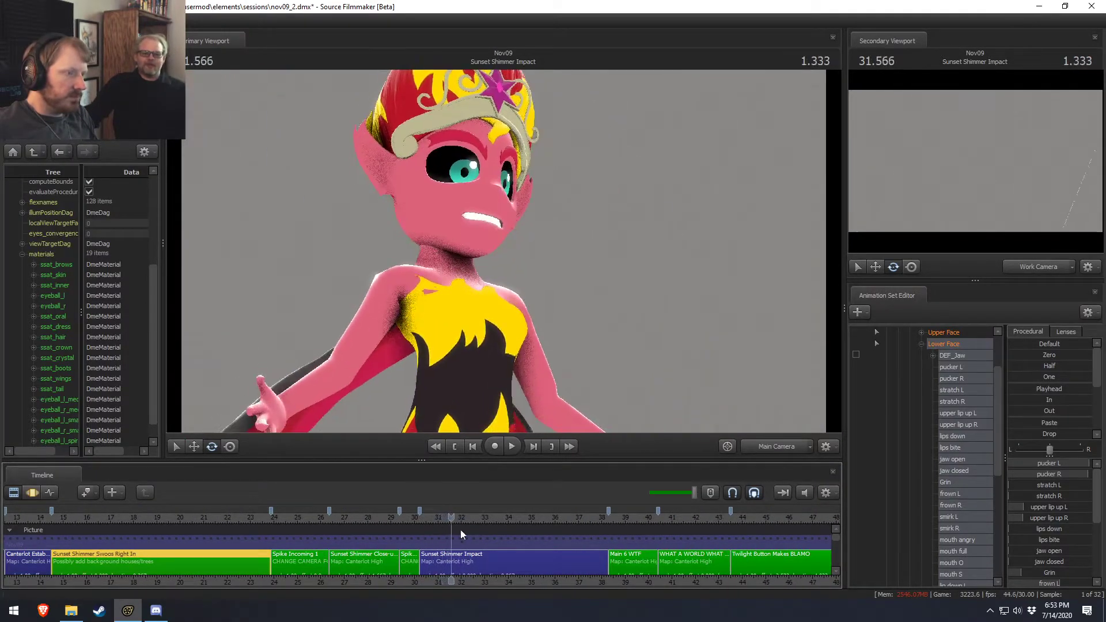
Switch to the work camera and frame a close-up of Sunset Shimmer's face in the Impact shot.
left_click(765, 447)
key("s")
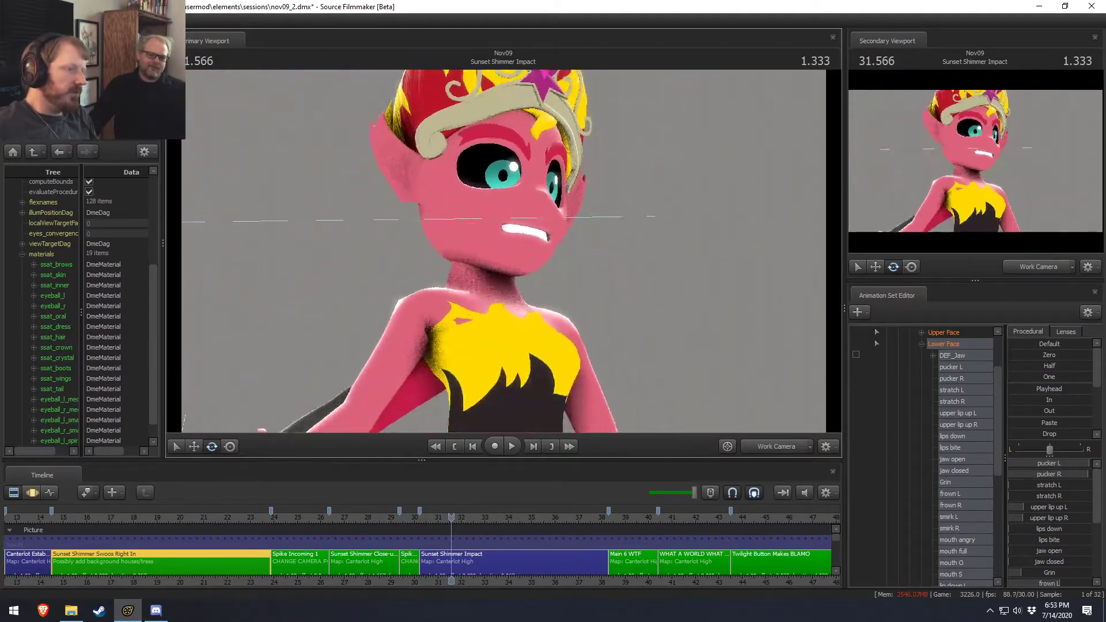
mouse_move(504, 255)
left_mouse_down()
mouse_move(504, 231)
mouse_move(504, 255)
left_mouse_up()
key("s")
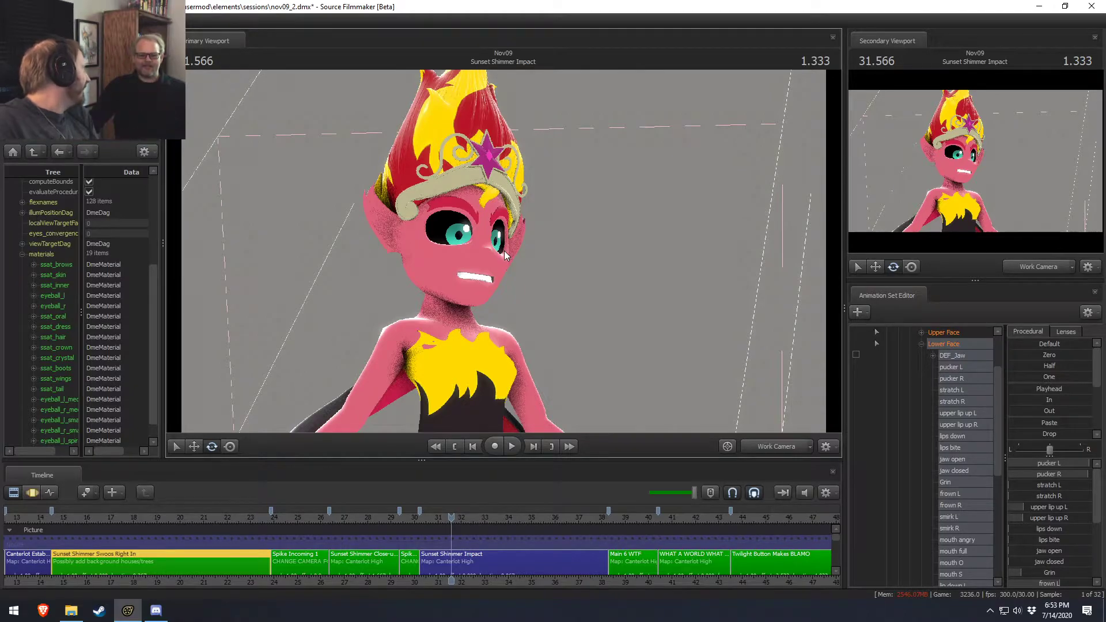
left_click_drag(413, 368, 397, 364)
key("s")
key("w")
left_click_drag(503, 251, 503, 251)
key("s")
key("w")
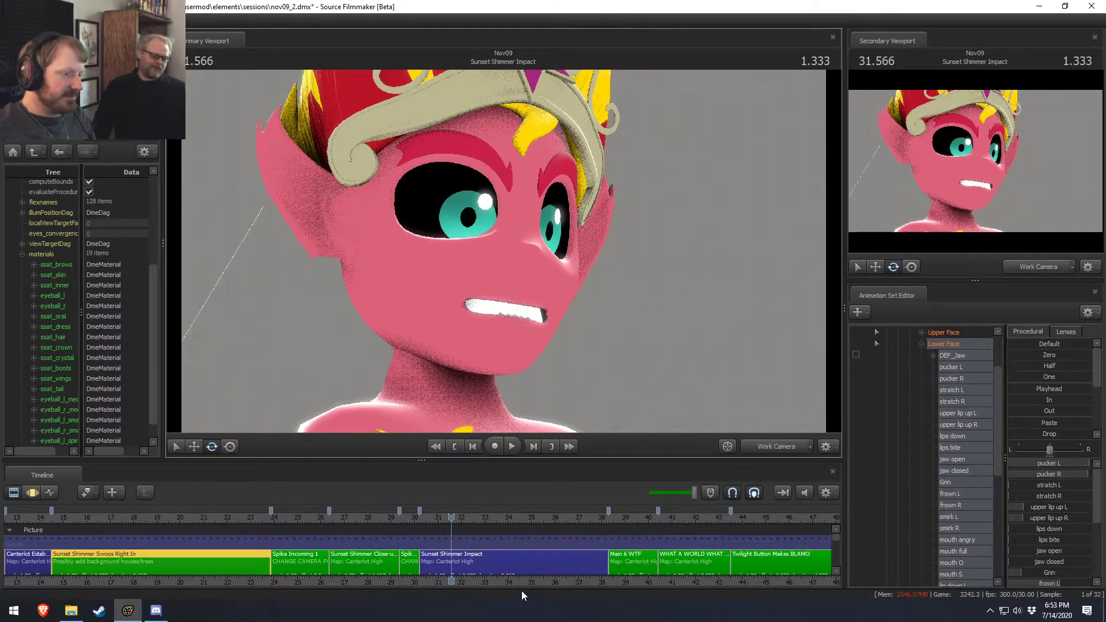
Open the Sunset Shimmer Impact shot in the Motion Editor and move the playhead to about 31.97 s.
double_click(567, 570)
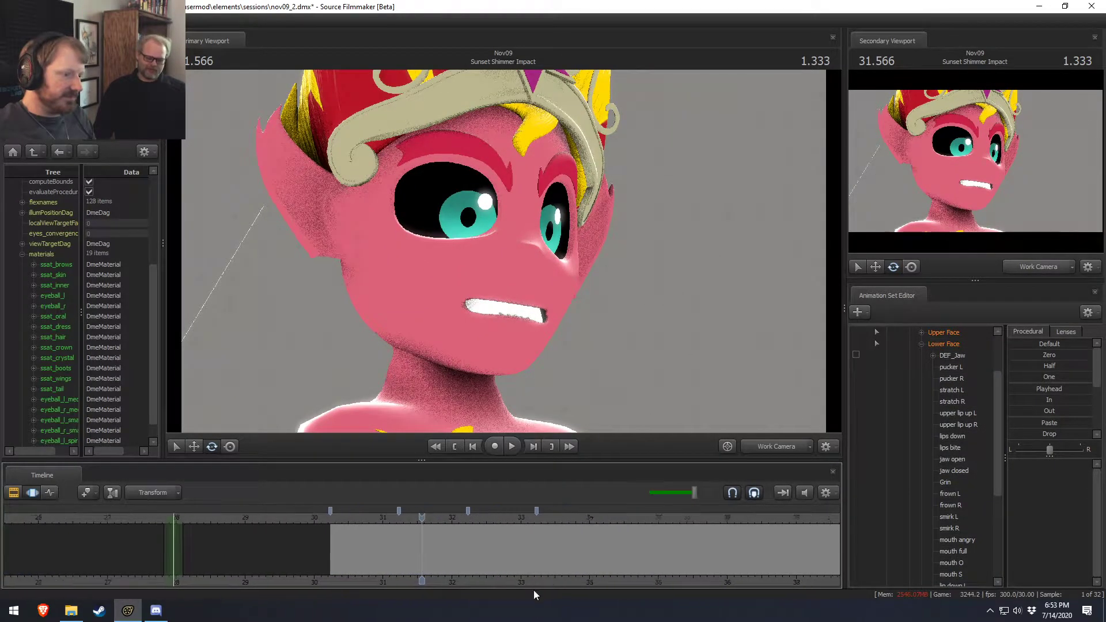
left_click(125, 561)
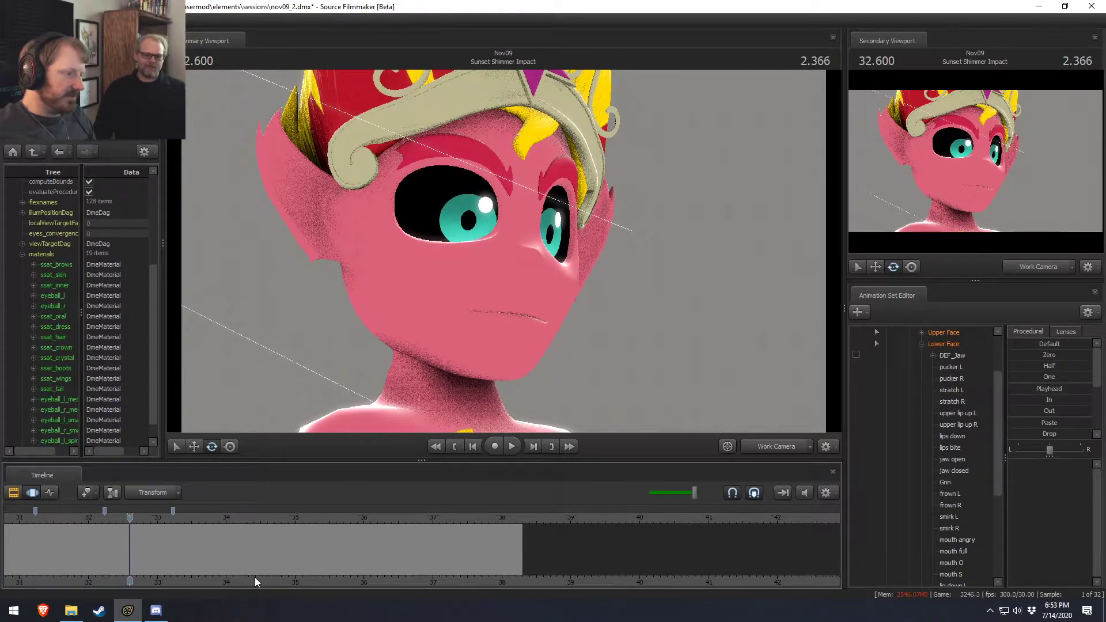
middle_click_drag(252, 577, 358, 565)
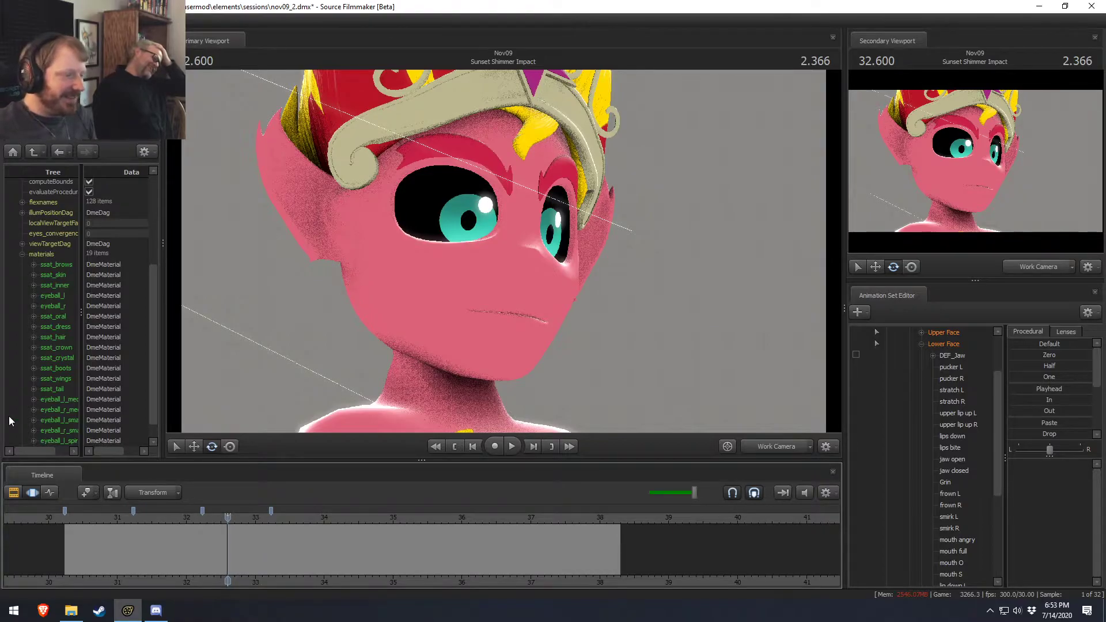
mouse_move(129, 569)
left_mouse_down()
mouse_move(81, 557)
mouse_move(184, 556)
left_mouse_up()
scroll(185, 556, "up", 2)
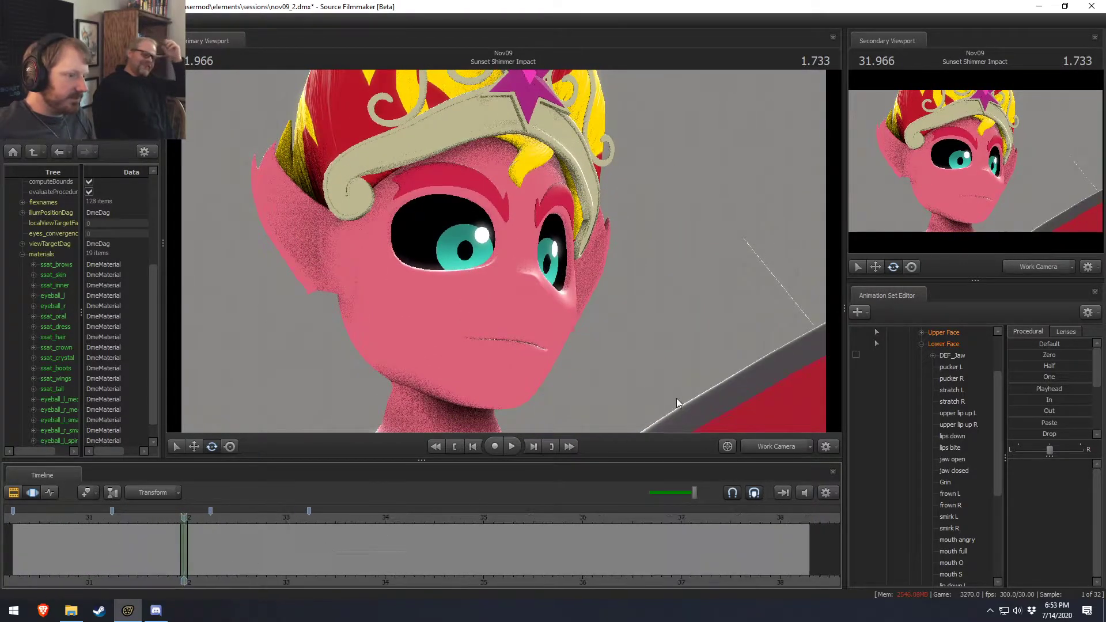
Reframe the work camera closer and lower on Sunset Shimmer's mouth and shoulders.
key("w")
mouse_move(504, 251)
left_mouse_down()
mouse_move(503, 230)
mouse_move(503, 265)
mouse_move(497, 253)
left_mouse_up()
key("s")
key("w")
key("s")
left_click_drag(557, 193, 558, 194)
key("w")
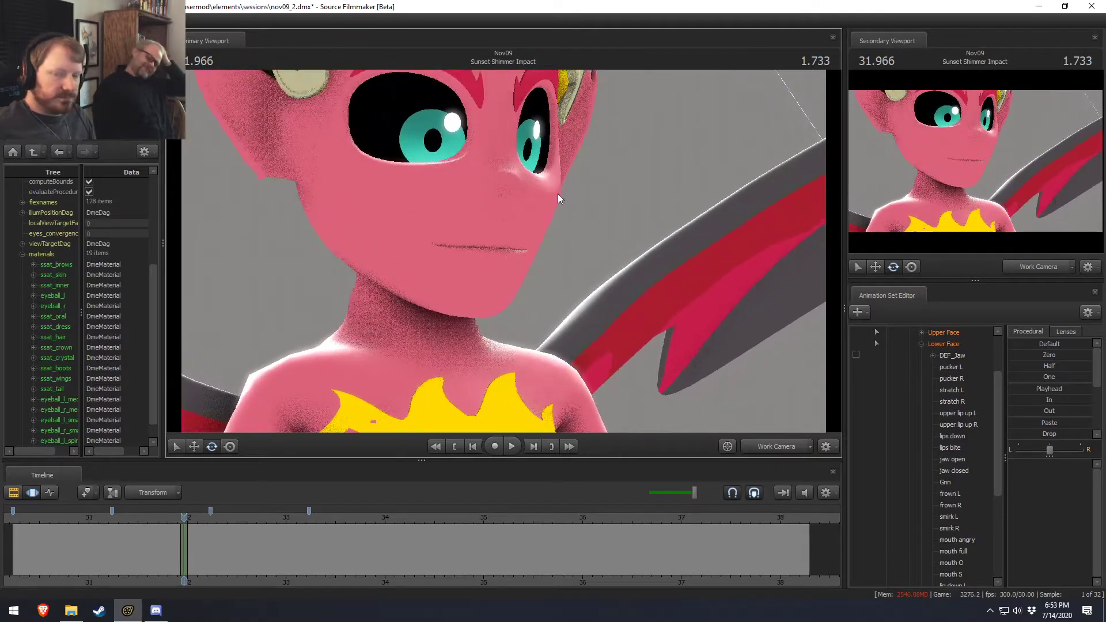
Preview the mouth motion before 31.97 s and move the playhead and time selection to 31.8 s.
key("shift")
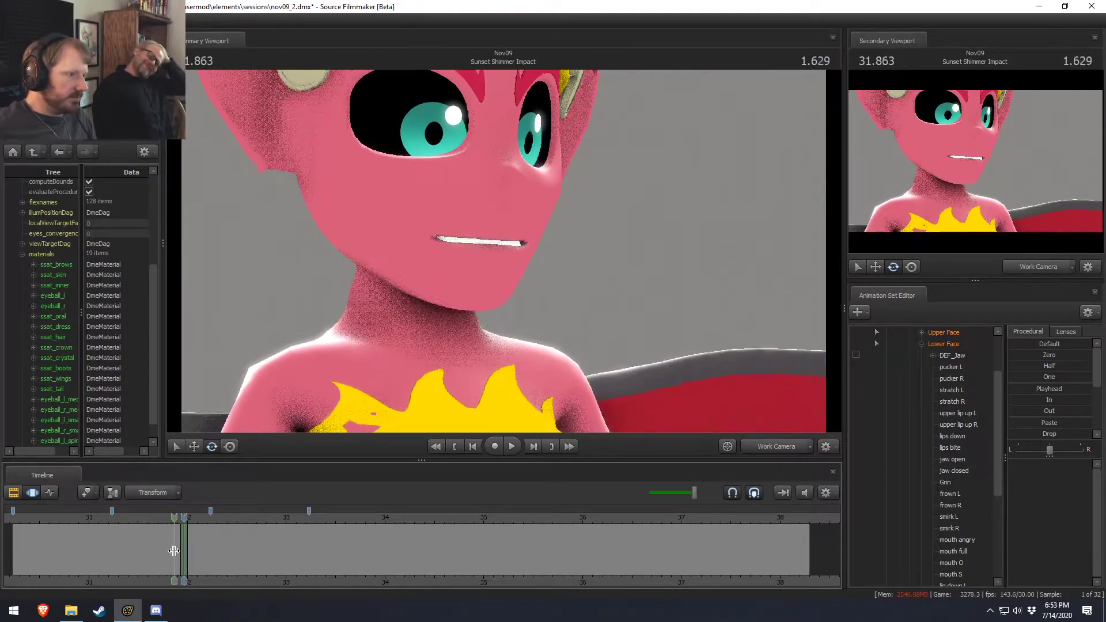
scroll(176, 552, "up", 2)
key("shift")
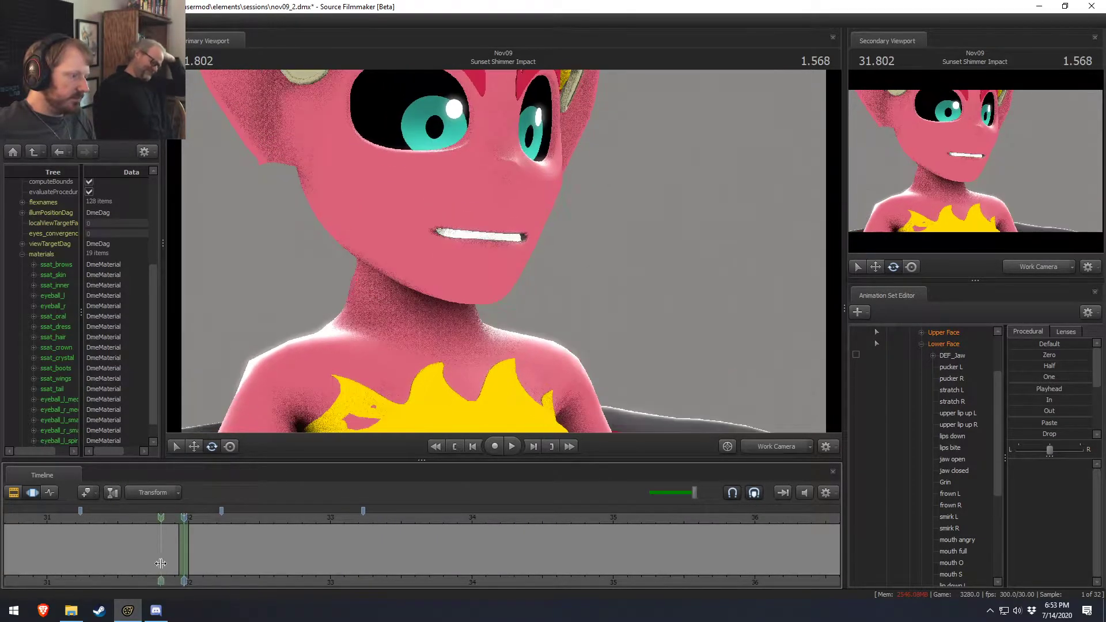
left_click(164, 552, "shift")
scroll(413, 584, "up", 1)
scroll(266, 570, "up", 2)
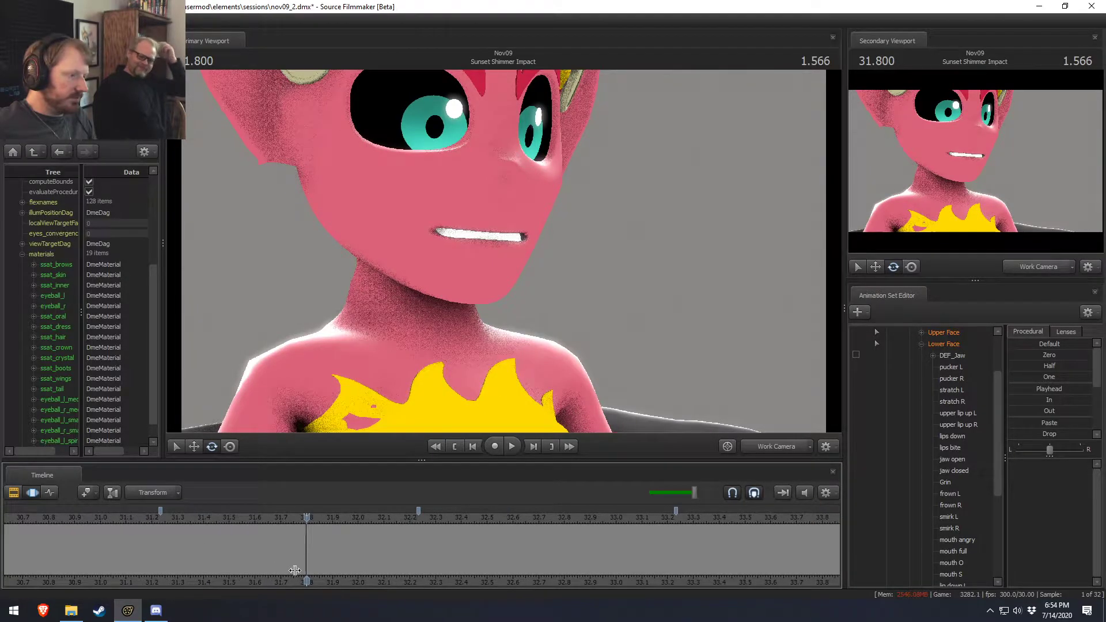
key("shift")
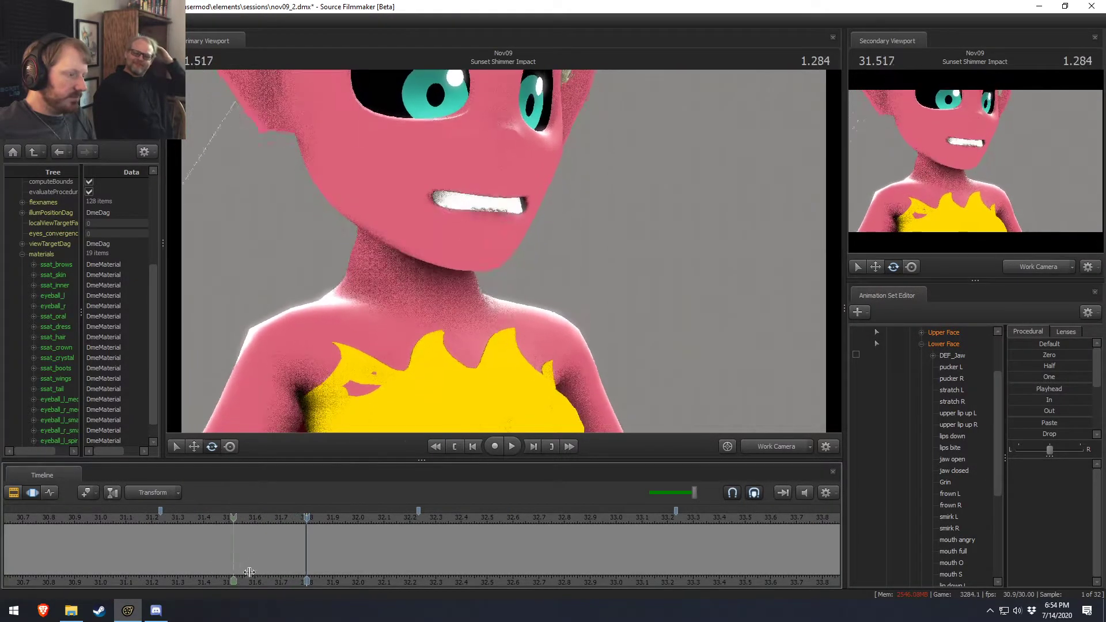
Scrub and play back the Impact shot's dialogue from around 31.2 s to check the mouth timing.
key("space")
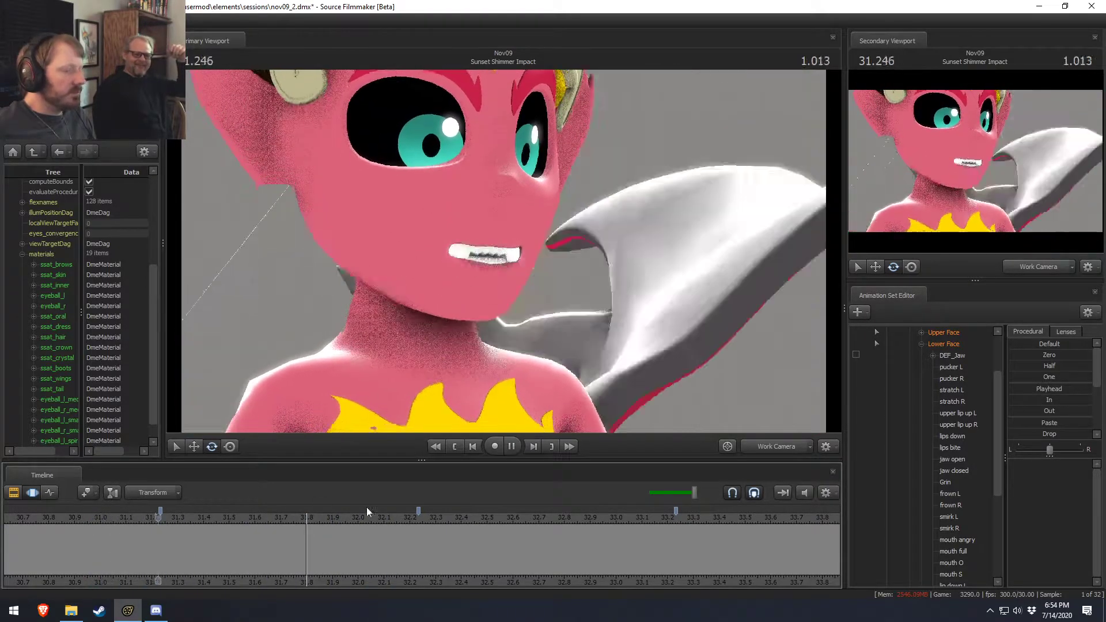
key("space")
mouse_move(160, 565)
left_mouse_down()
mouse_move(313, 561)
mouse_move(232, 570)
mouse_move(293, 573)
mouse_move(185, 570)
mouse_move(296, 578)
mouse_move(129, 554)
mouse_move(152, 550)
left_mouse_up()
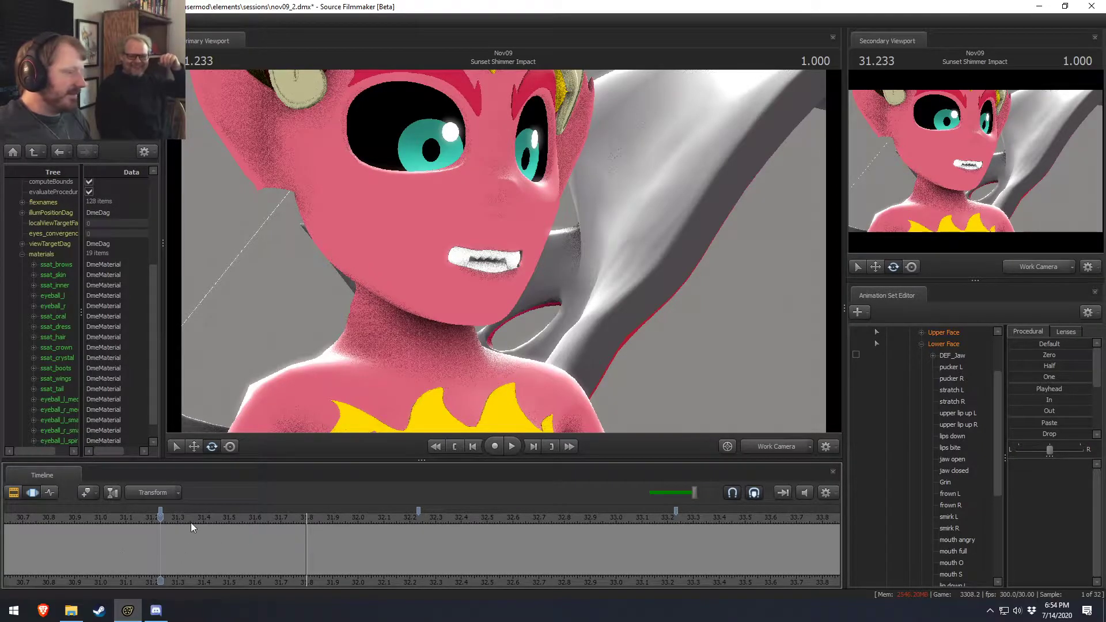
left_click(101, 520)
key("space")
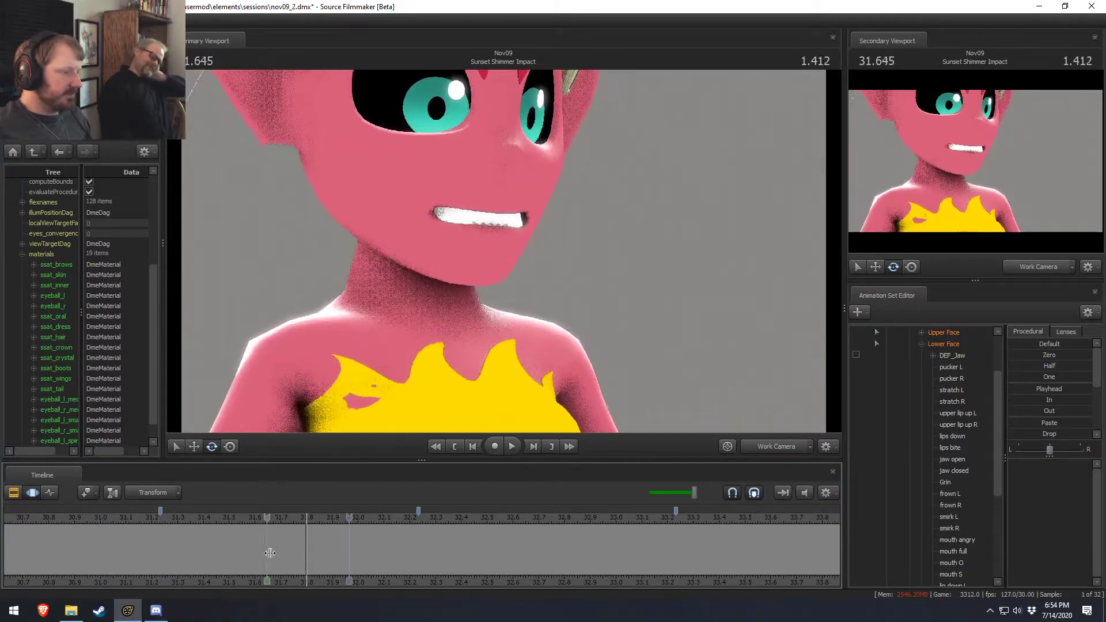
Move the playhead to 31.9 s, create a falloff time selection around it, and select Sunset Shimmer's Lower Face controls.
left_click_drag(298, 560, 332, 562)
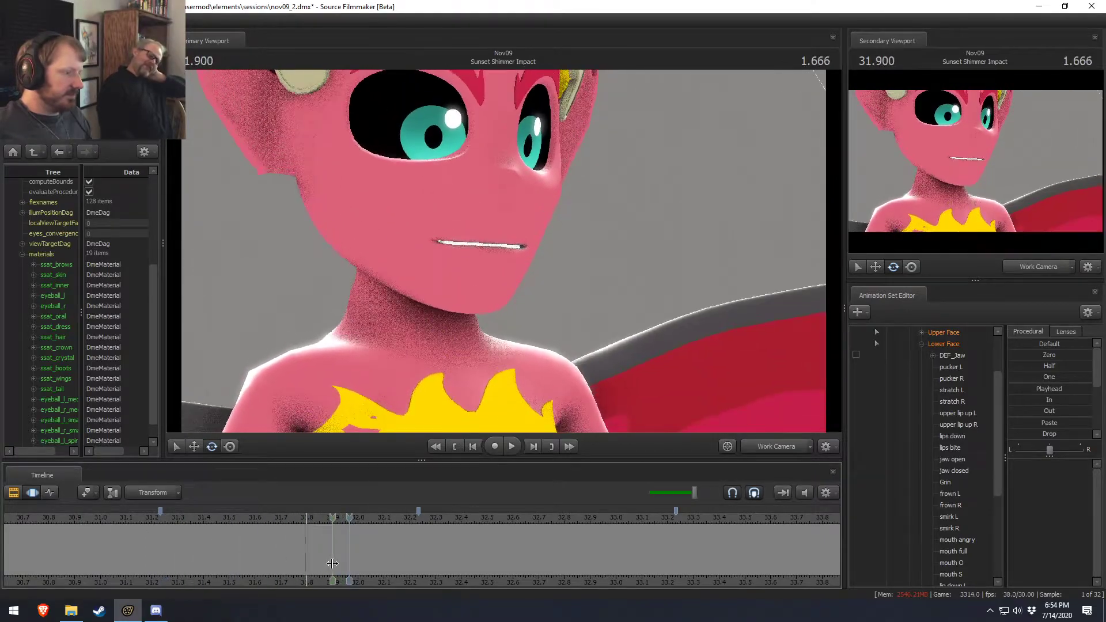
scroll(332, 562, "up", 4, "shift")
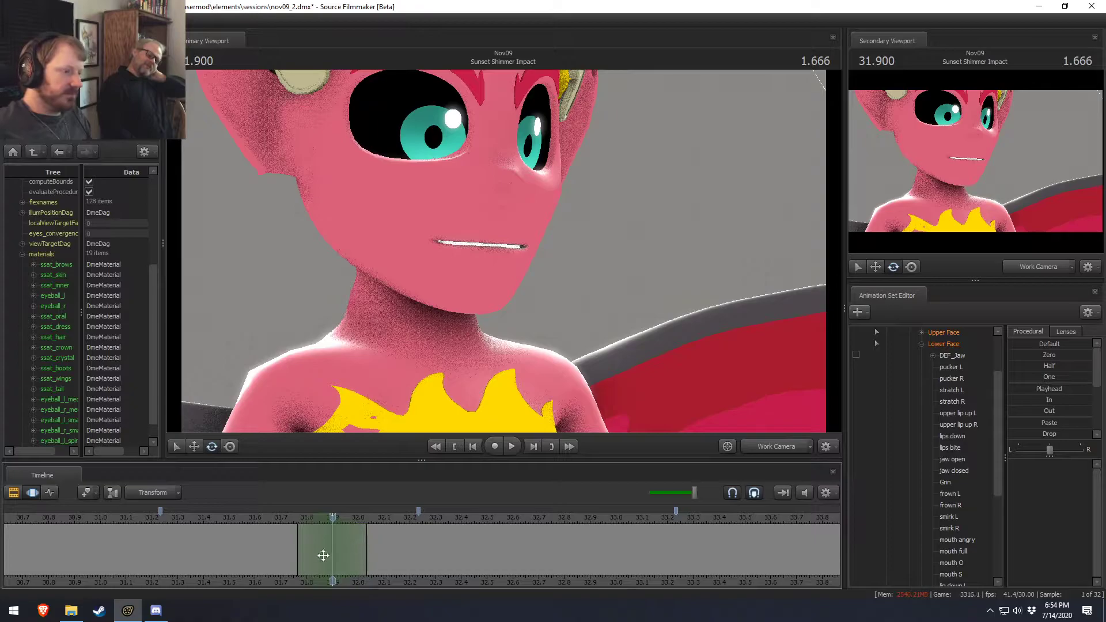
left_click(963, 346)
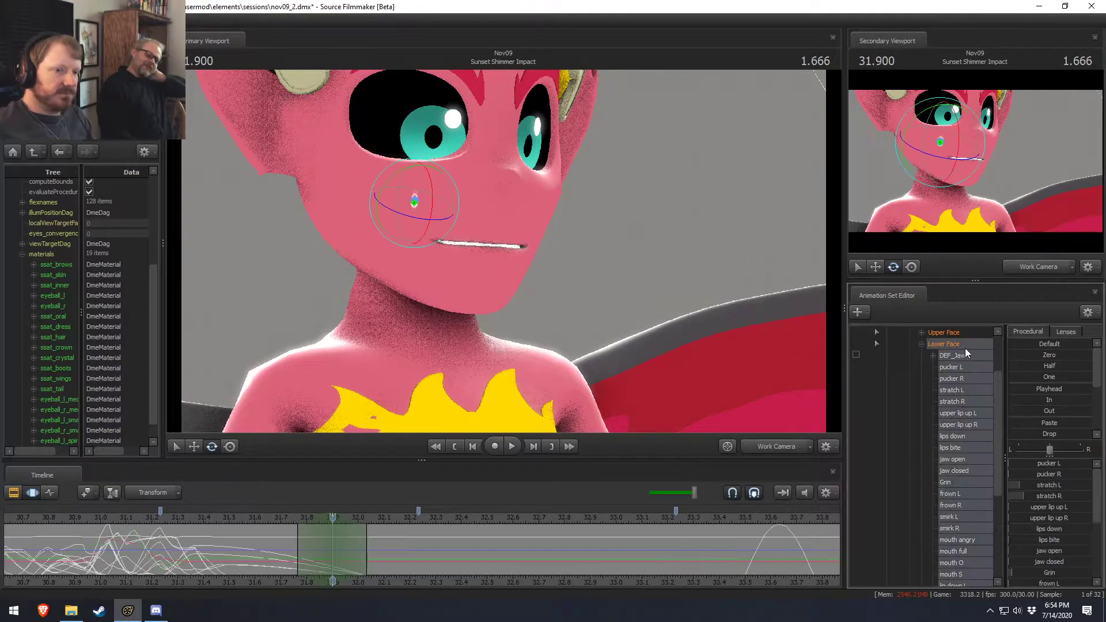
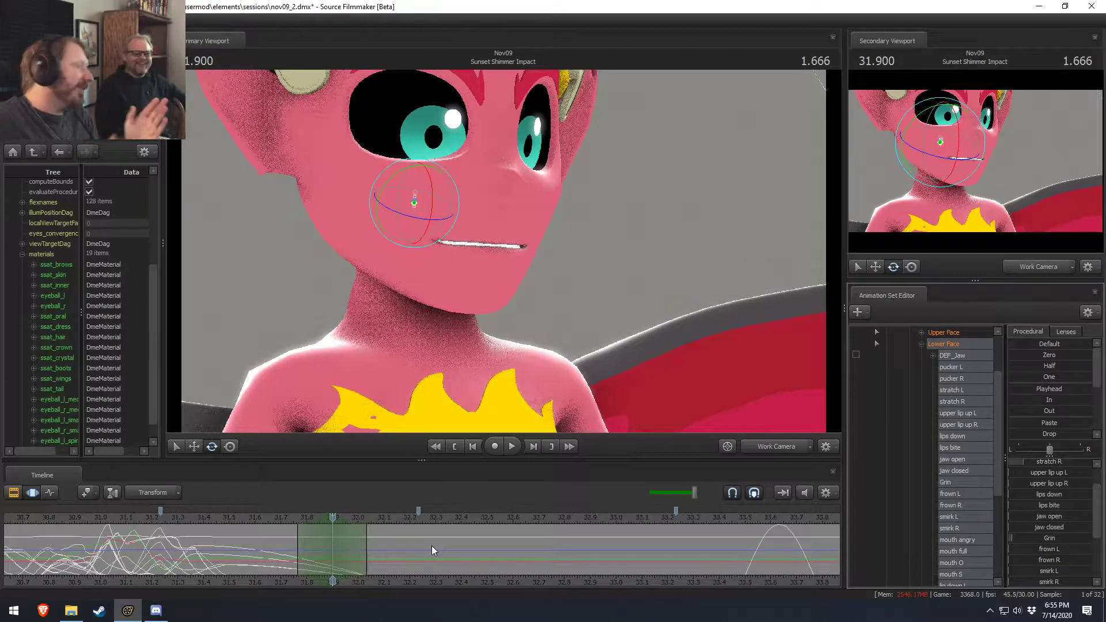
Try raising jaw open in the time selection around 31.9 s, preview the mouth motion, and undo the change.
mouse_move(334, 569)
left_mouse_down()
mouse_move(257, 558)
mouse_move(333, 549)
left_mouse_up()
scroll(1049, 561, "up", 1)
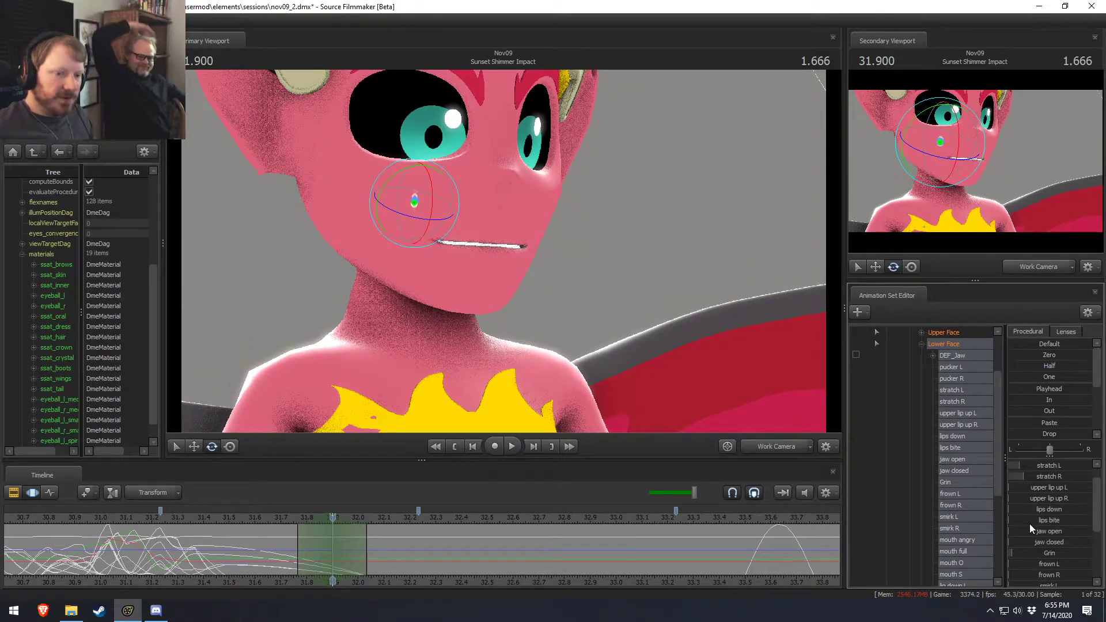
scroll(1029, 523, "up", 2)
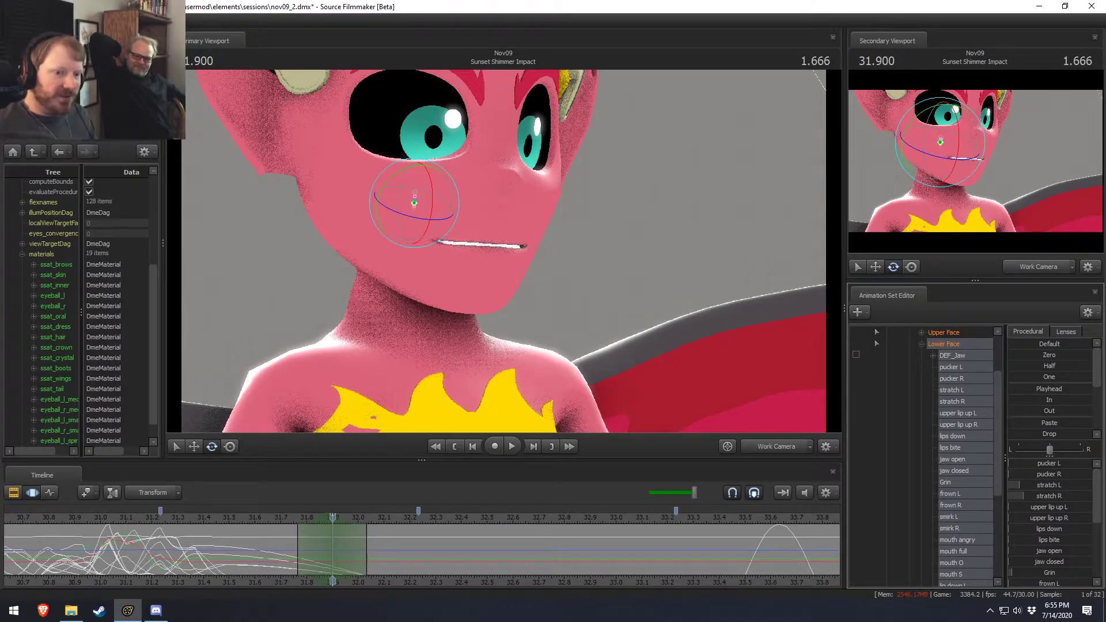
scroll(1032, 549, "down", 3)
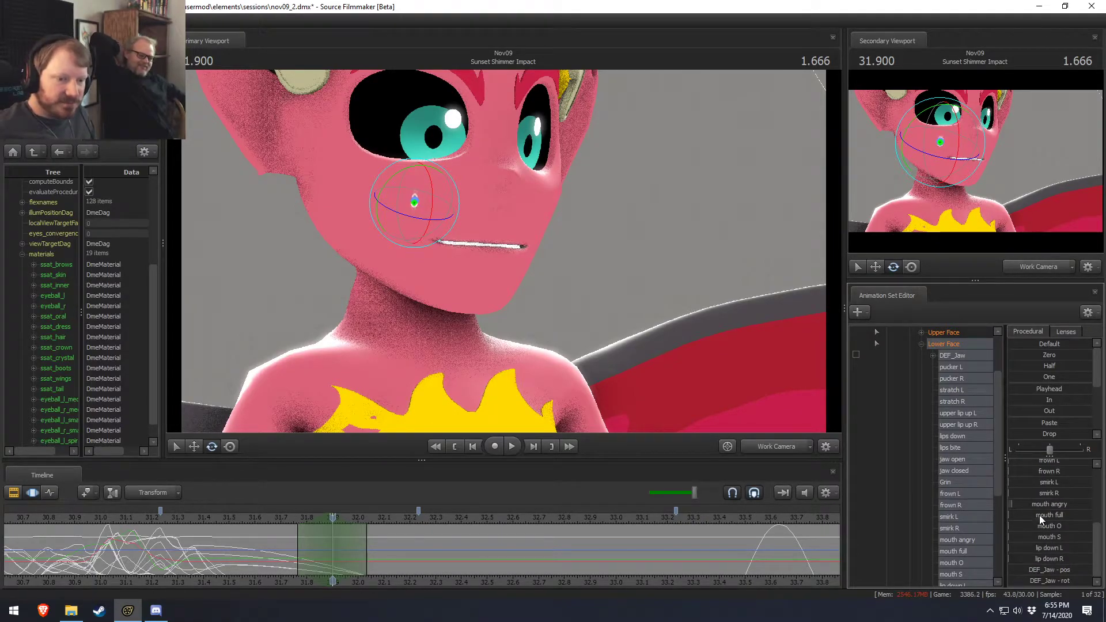
scroll(1031, 524, "up", 2)
left_click_drag(1037, 497, 1089, 509)
key("shift")
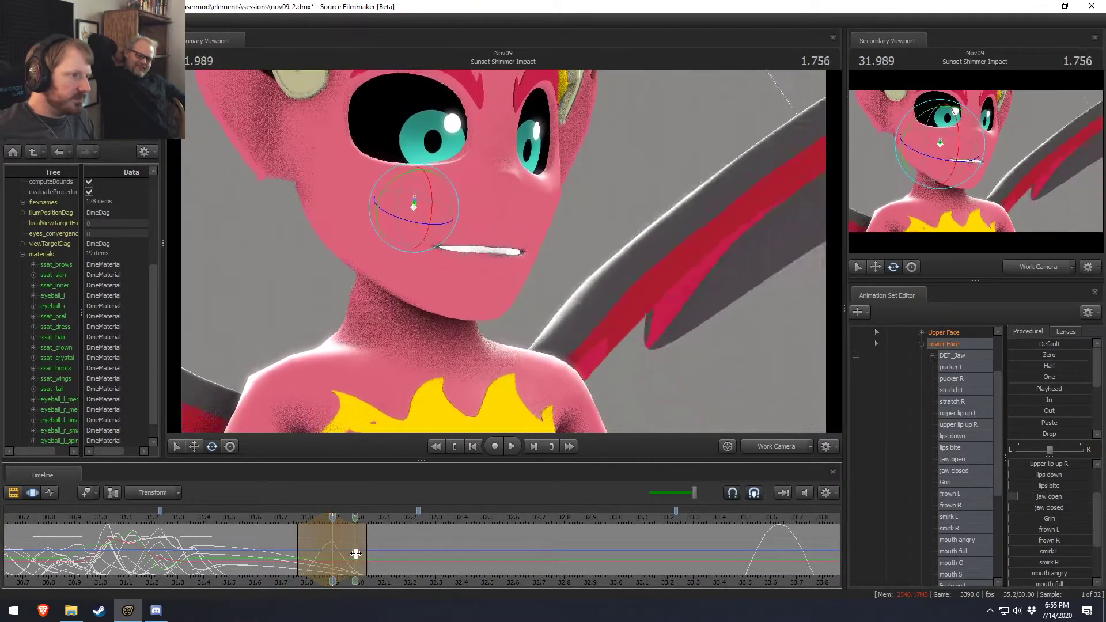
key("shift")
key("ctrl+z")
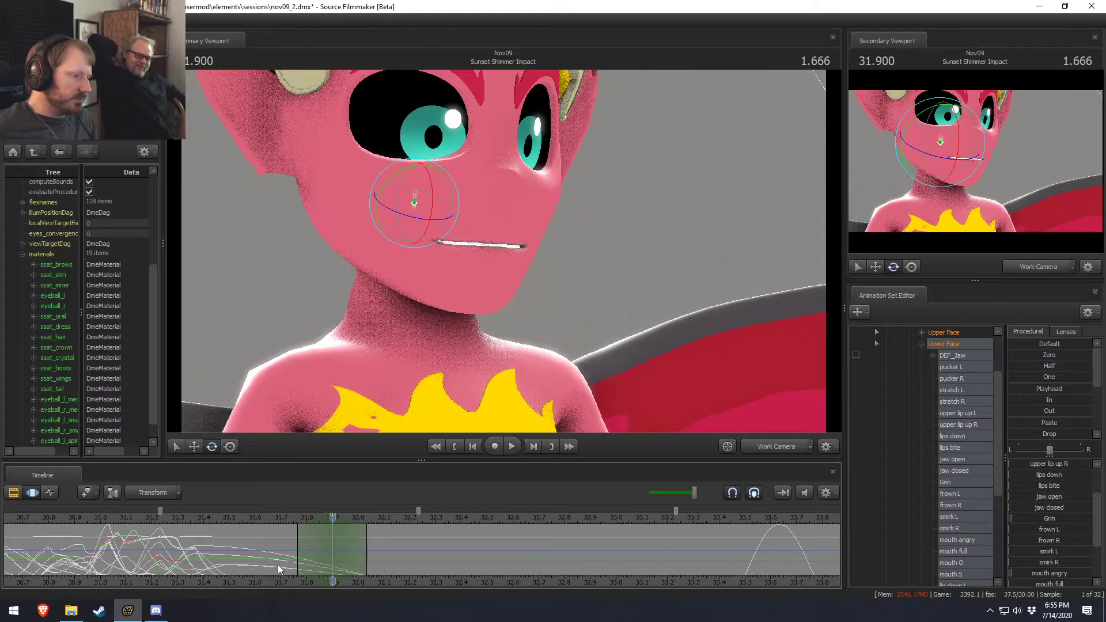
Compress the trailing Lower Face curves so the mouth motion settles by about 31.77 s.
left_click_drag(366, 567, 264, 572, "shift")
left_click_drag(367, 560, 298, 563, "alt")
key("ctrl+z")
key("ctrl+z")
scroll(324, 566, "up", 3, "shift")
key("shift")
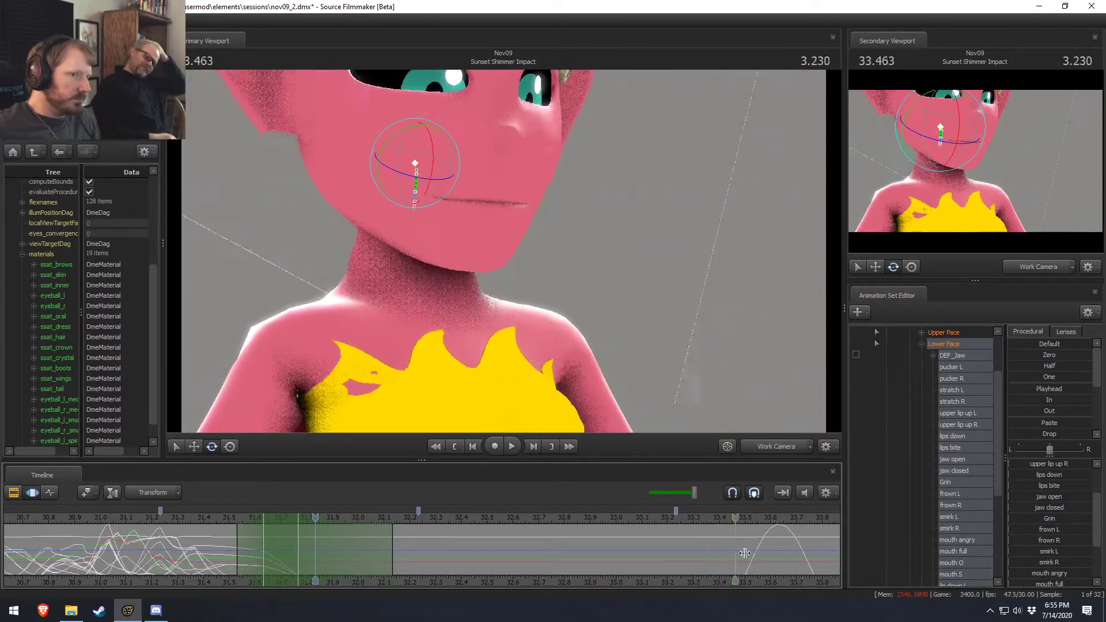
Play back the Impact shot from about 33 s to check the facial expression change.
scroll(741, 535, "down", 4)
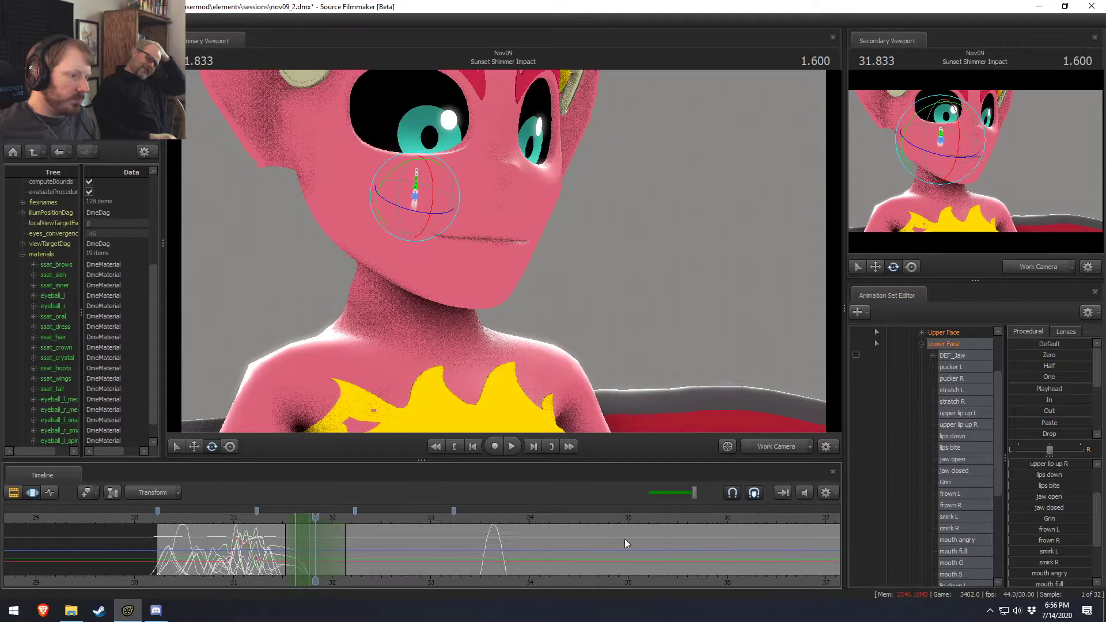
left_click(434, 517)
key("space")
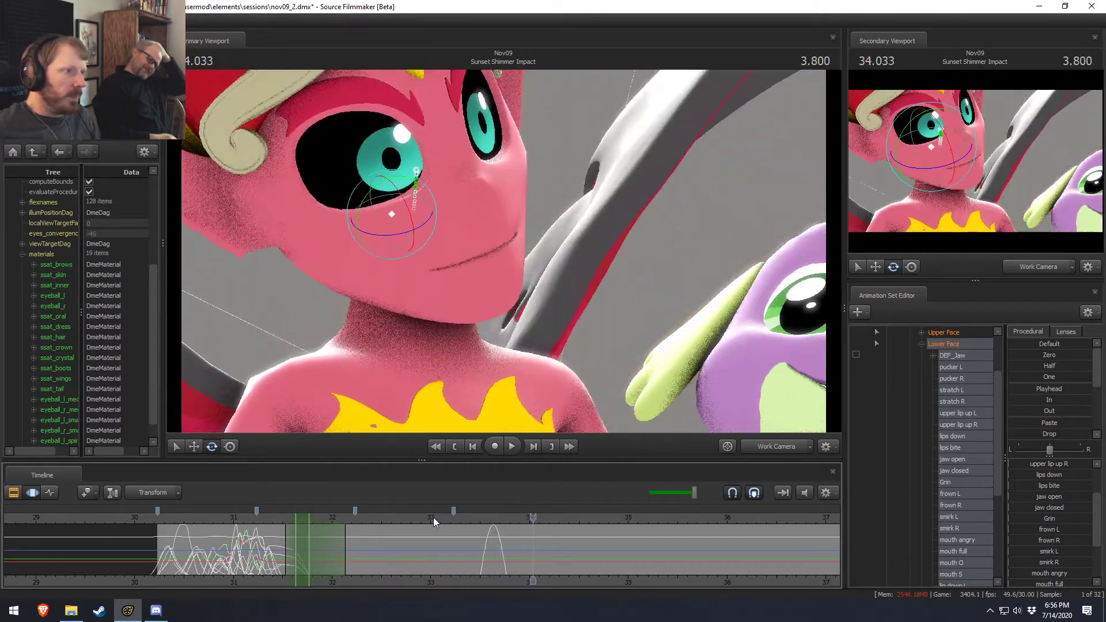
Select the Upper Face and Lower Face controls and stretch the time around 33.2 s to delay the following expression by about 0.1 s.
mouse_move(465, 543)
left_mouse_down("shift")
mouse_move(437, 542)
mouse_move(499, 539)
mouse_move(452, 548)
left_mouse_up("shift")
key("ctrl+z")
scroll(965, 371, "up", 2)
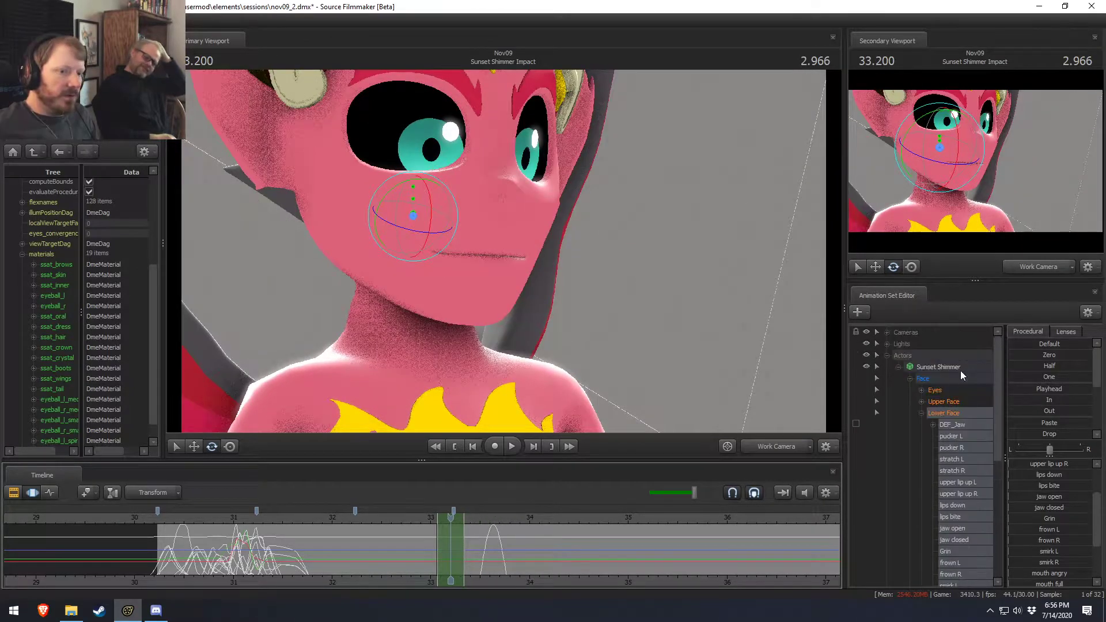
left_click(942, 400)
left_click(953, 414, "ctrl")
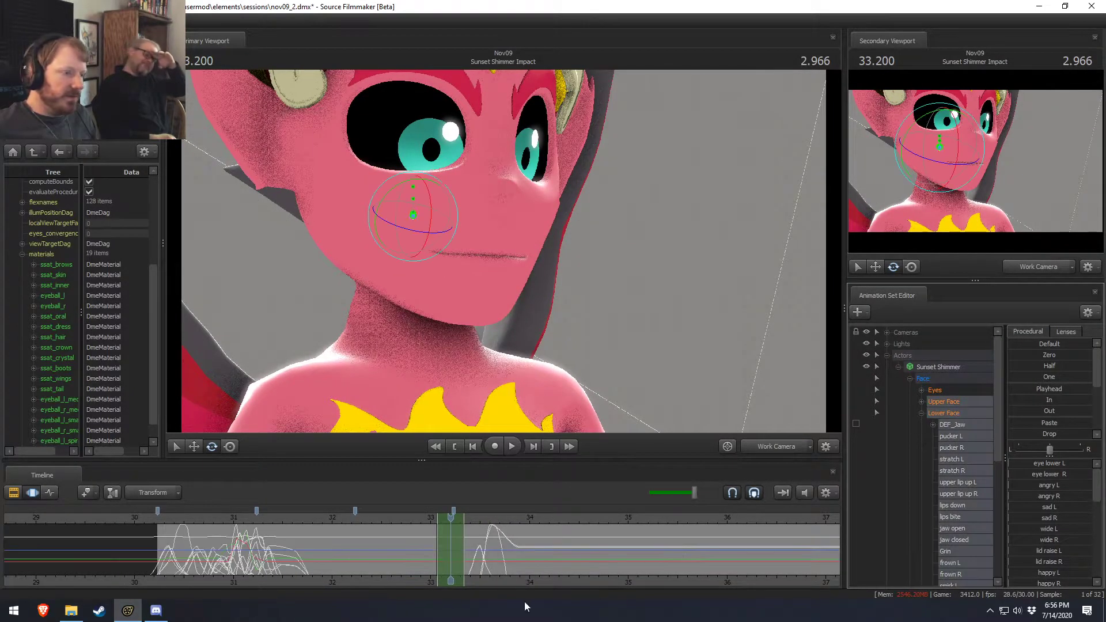
left_click_drag(465, 549, 476, 546)
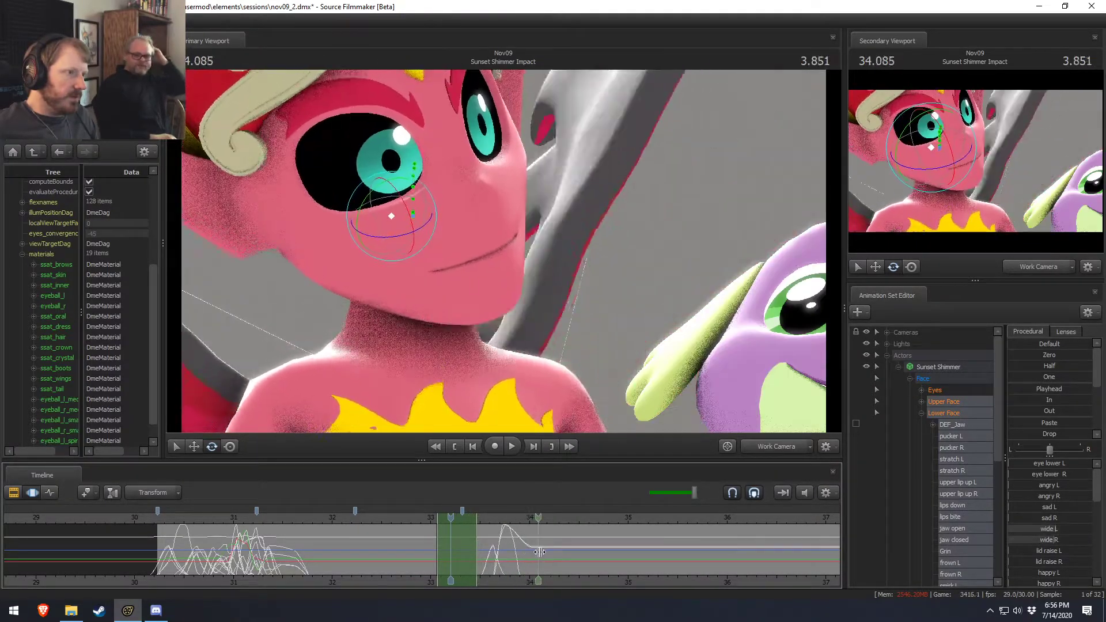
Return to the end of the mouth curves and centre a time selection of about 31.67 to 32.0 s on 31.833 s.
scroll(329, 569, "up", 6)
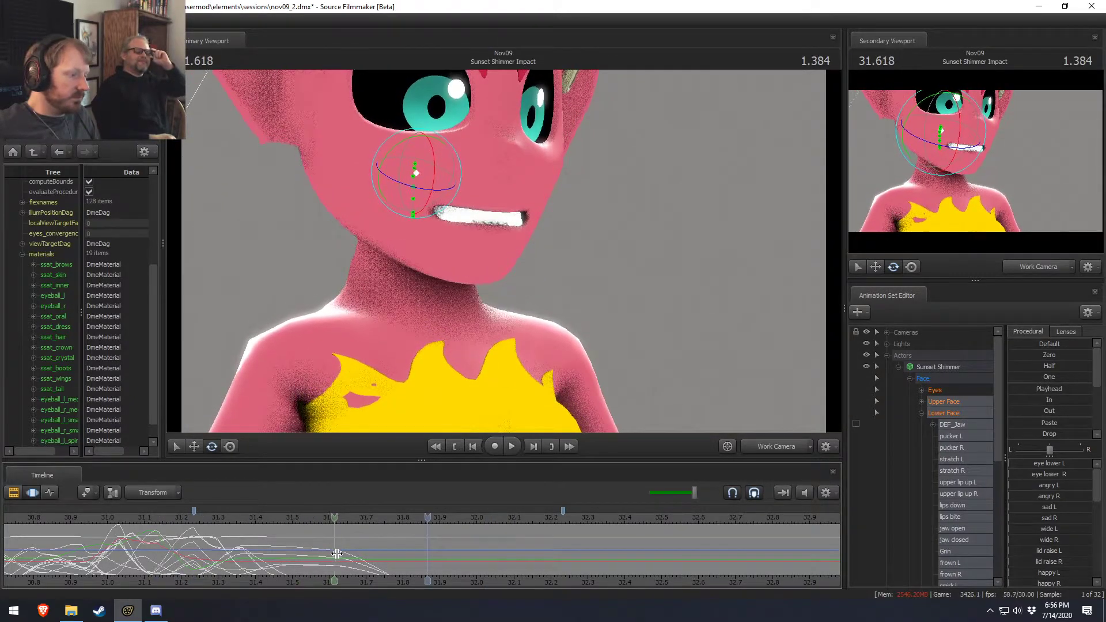
left_click(393, 561)
scroll(393, 561, "up", 5)
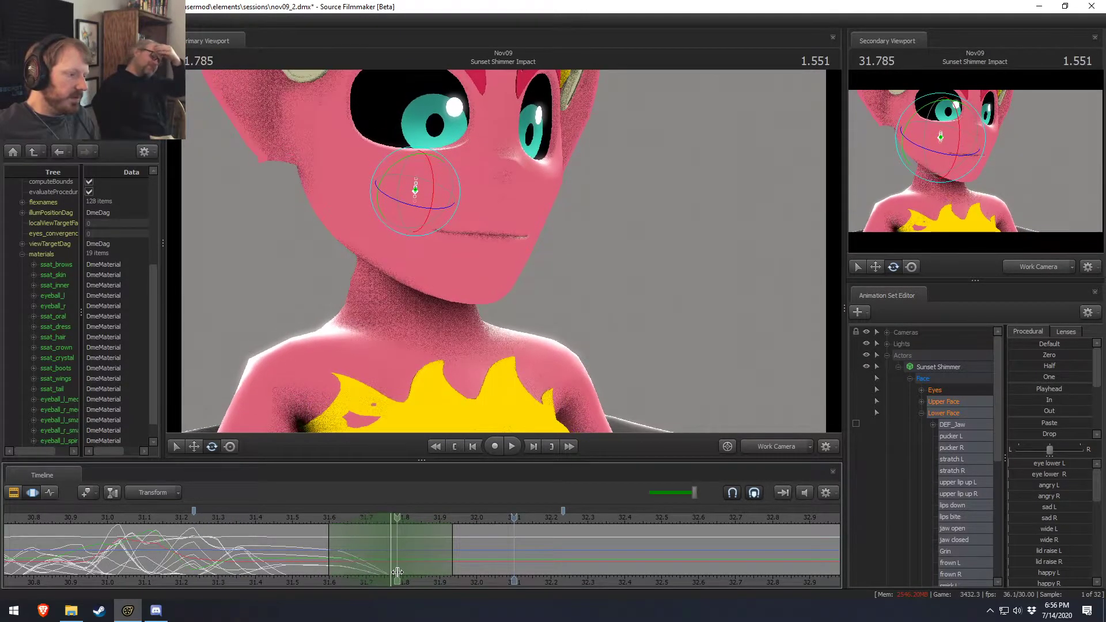
left_click_drag(409, 571, 455, 578)
scroll(1047, 518, "down", 2)
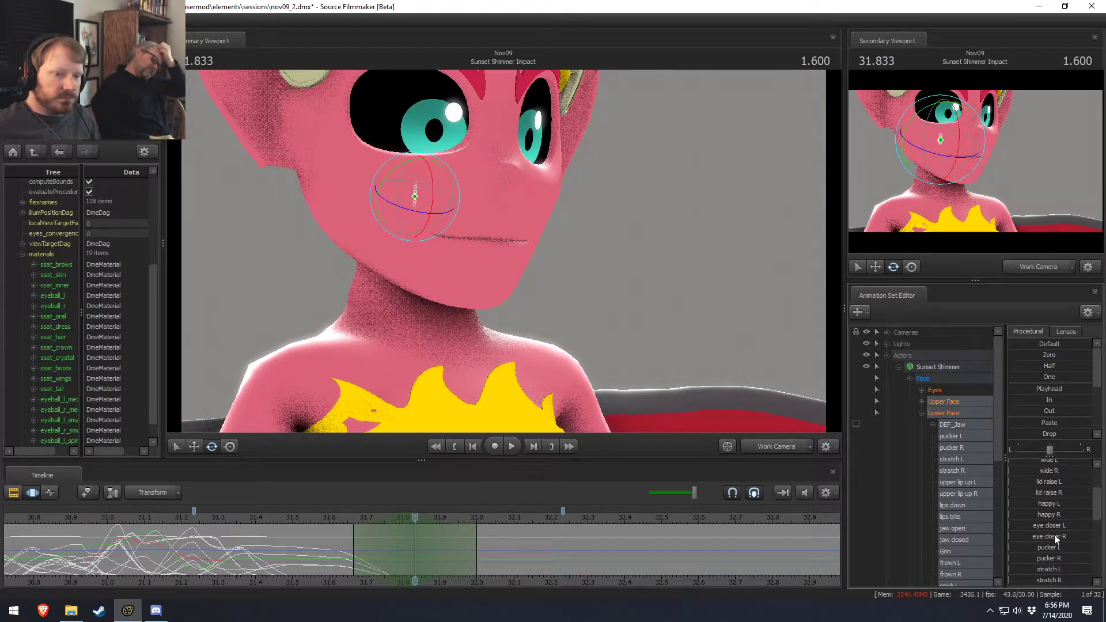
Raise jaw open for the Lower Face at 31.833 s and check the mouth shape from the side.
left_click(958, 413)
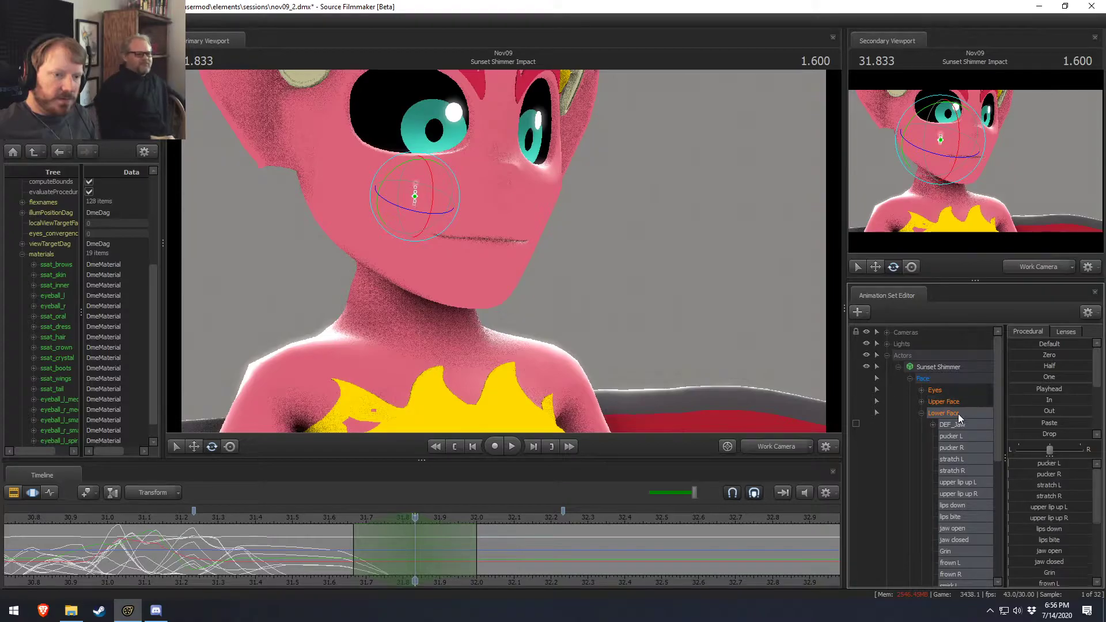
scroll(1047, 507, "down", 1)
left_click_drag(1048, 516, 1102, 516)
left_click_drag(428, 179, 504, 251)
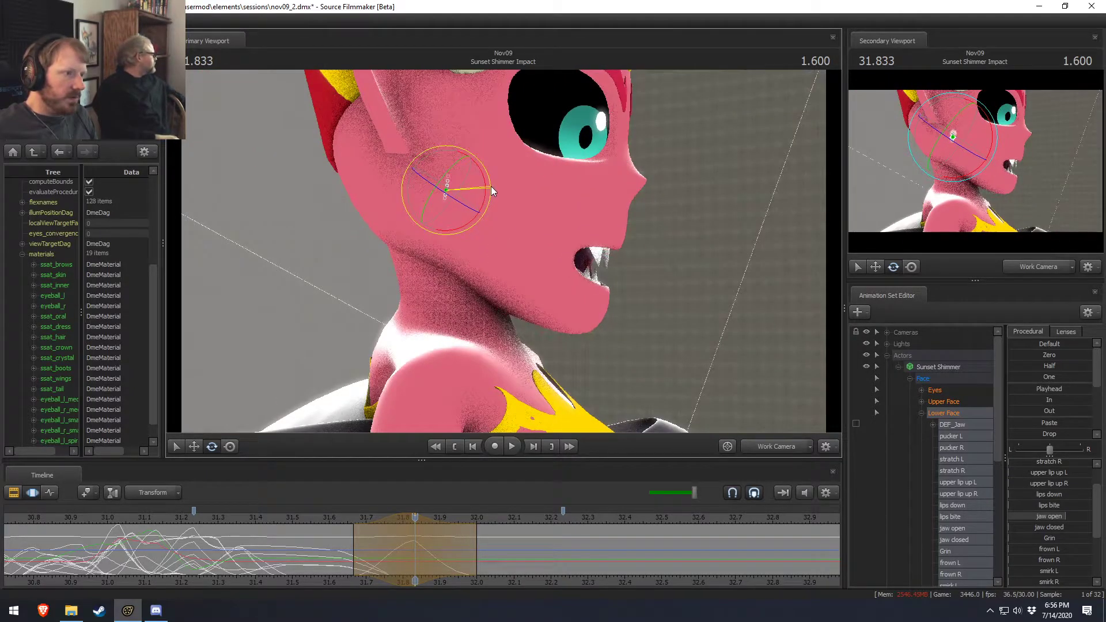
left_click_drag(492, 186, 451, 333, "alt")
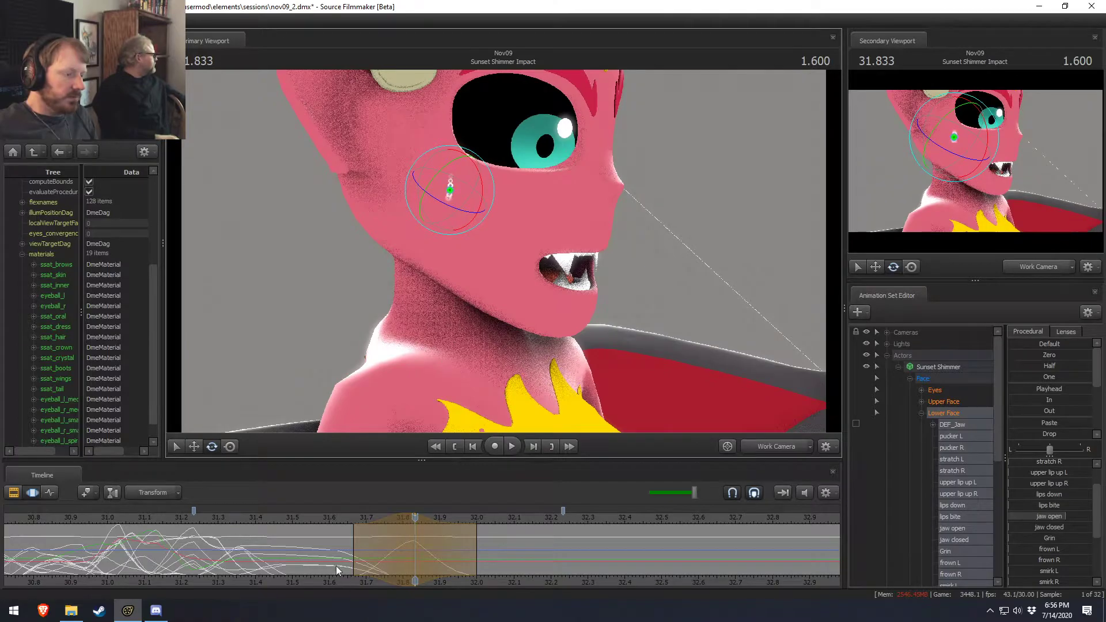
key("shift")
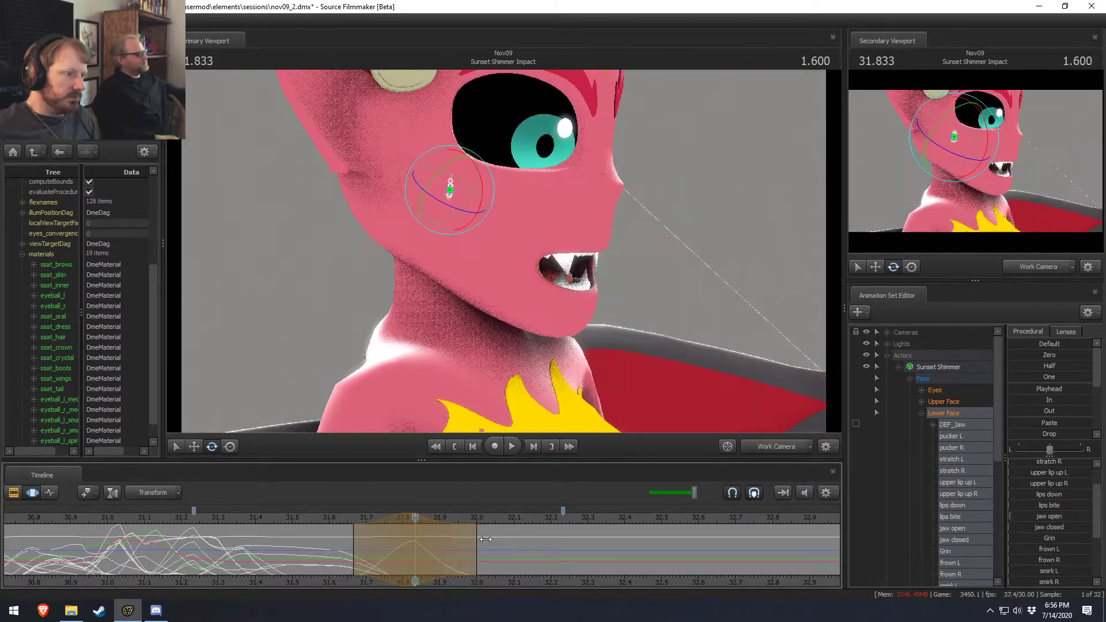
Set a time selection of about 31.63 to 31.9 s centred on 31.766 s and rotate the jaw further open.
left_click(399, 552, "shift")
scroll(397, 553, "up", 3)
left_click(394, 555, "shift")
scroll(395, 555, "up", 4)
left_click_drag(461, 266, 503, 249, "alt")
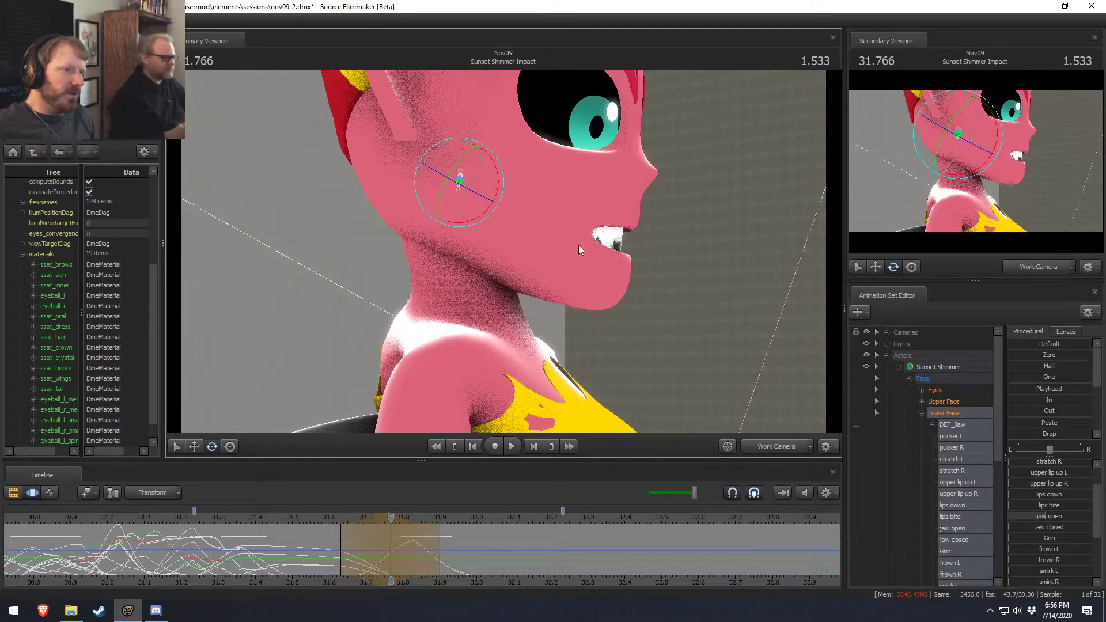
left_click_drag(507, 144, 635, 212)
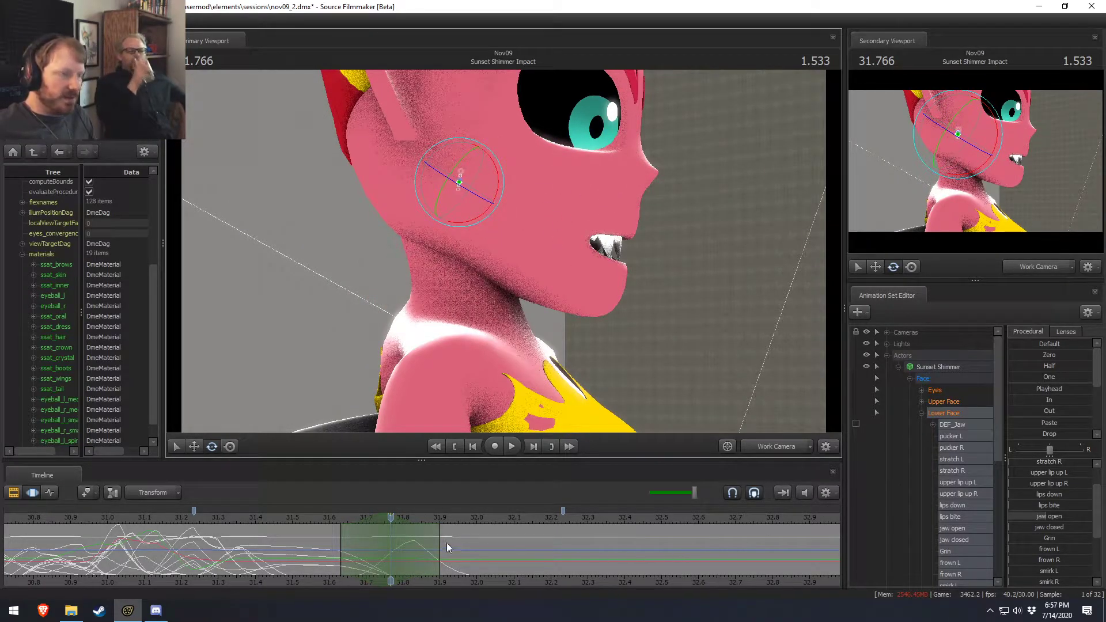
Preview the jaw motion and raise pucker L and pucker R to about halfway at 31.766 s.
key("shift")
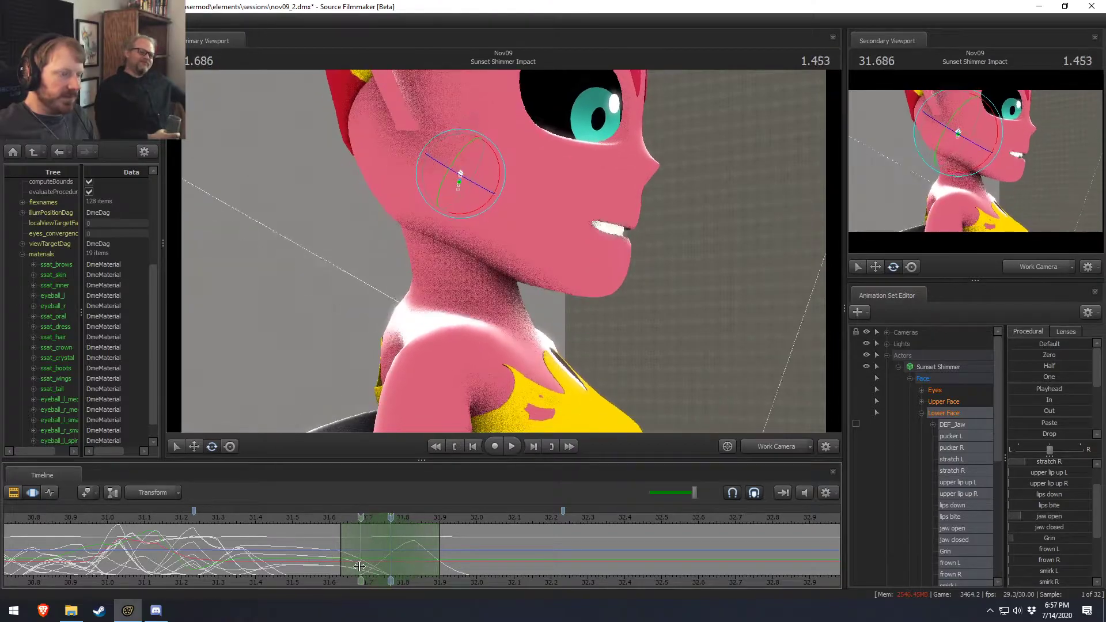
scroll(1043, 527, "up", 1)
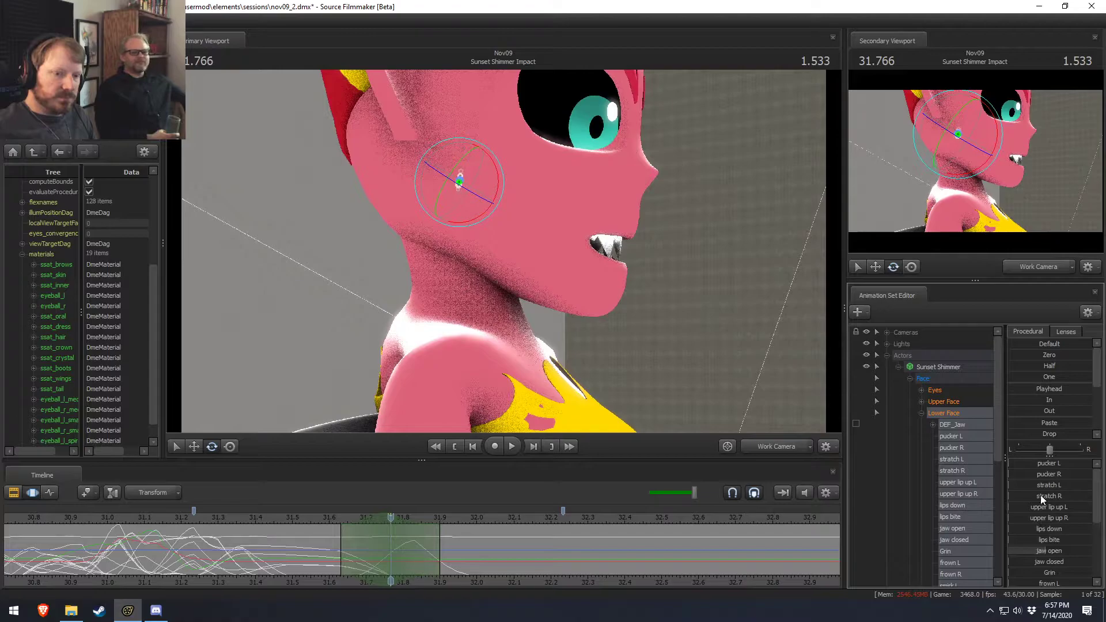
left_click_drag(1041, 474, 1089, 474)
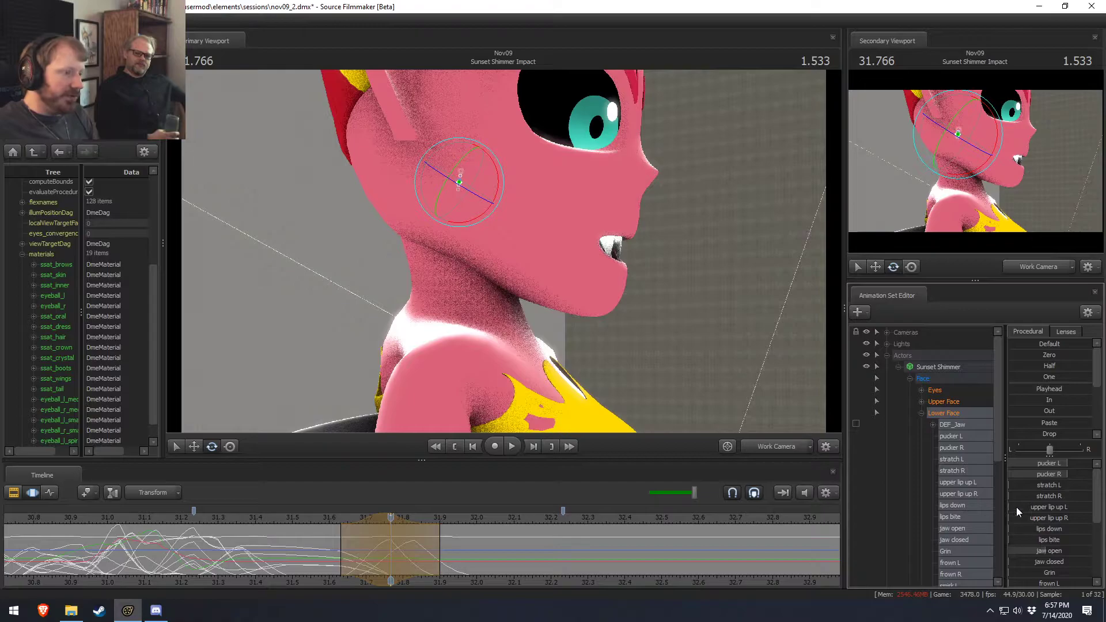
Centre the time selection on 31.9 s, try a jaw rotation and undo it, and raise jaw open instead.
left_click_drag(339, 548, 440, 560)
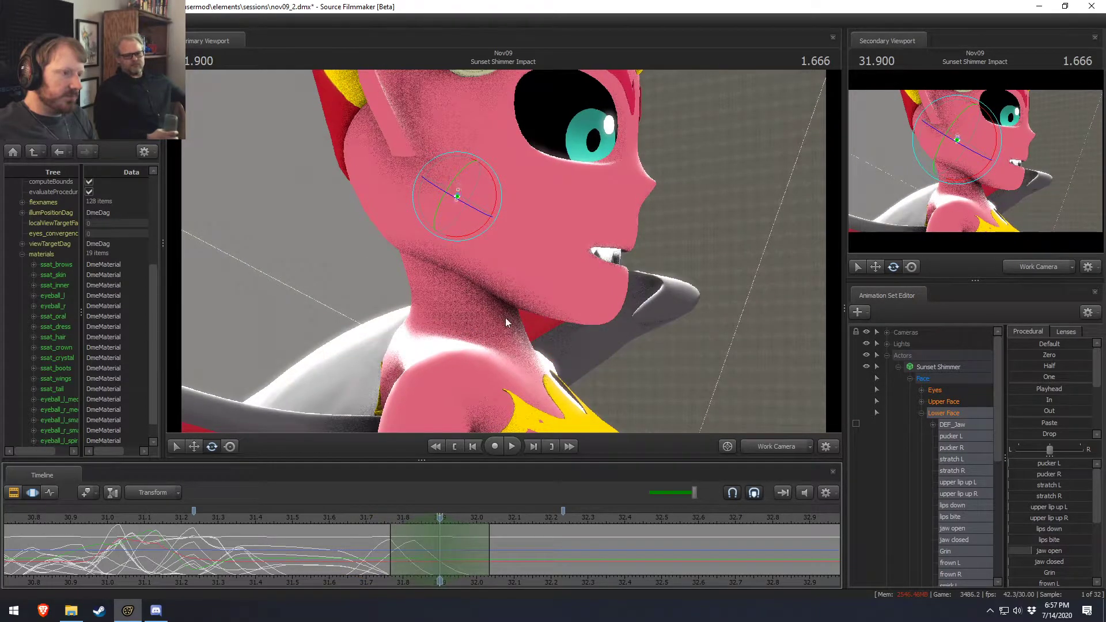
left_click_drag(499, 193, 502, 194)
key("ctrl+z")
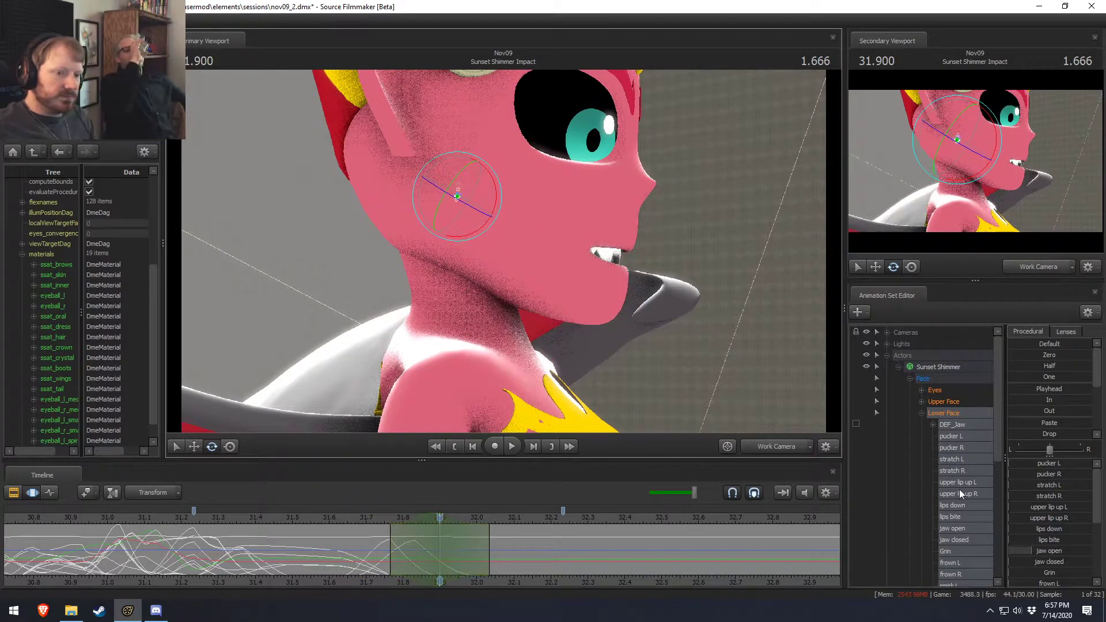
scroll(1062, 550, "down", 1)
left_click_drag(1054, 516, 1085, 516)
Centre the time selection on 32.0 s and raise mouth angry, Grin, frown L and frown R partway.
left_click_drag(428, 543, 473, 554)
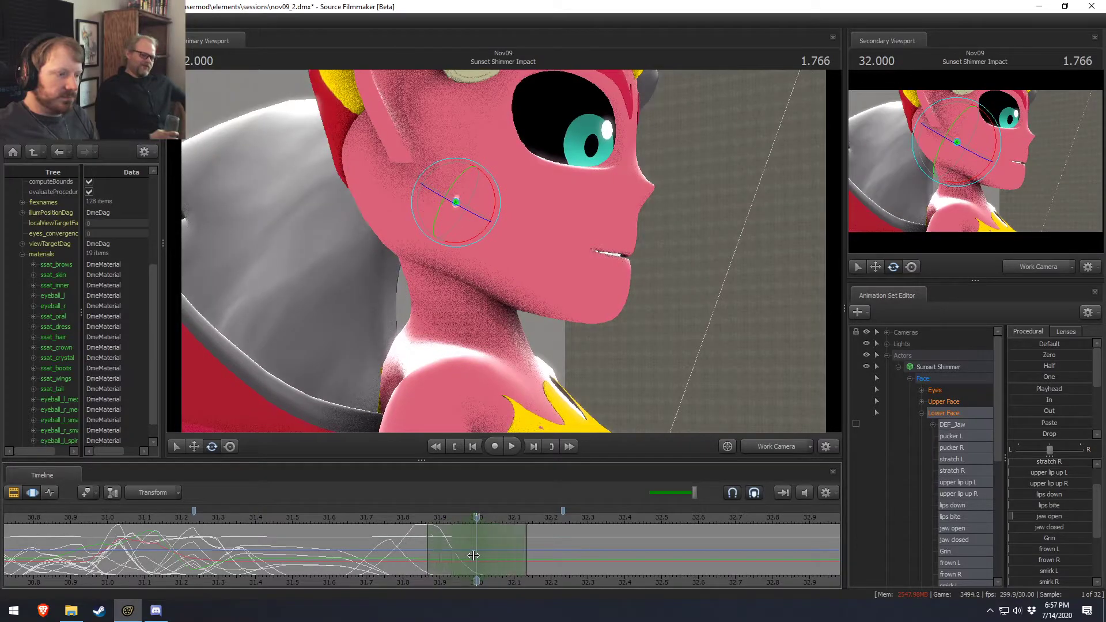
left_click_drag(736, 305, 636, 308, "alt")
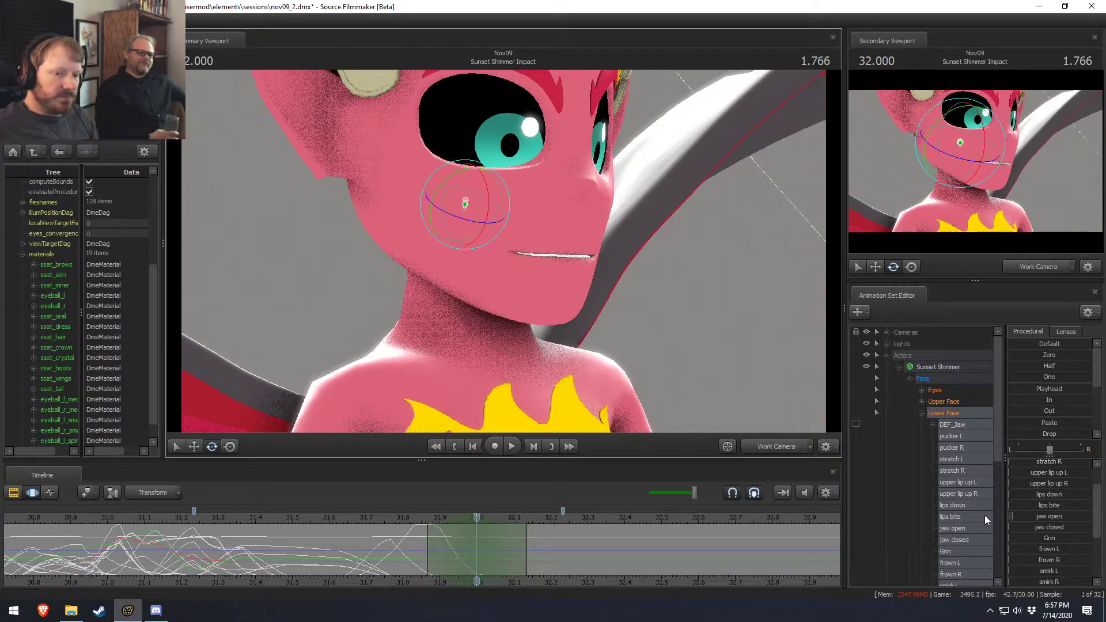
scroll(1045, 517, "down", 3)
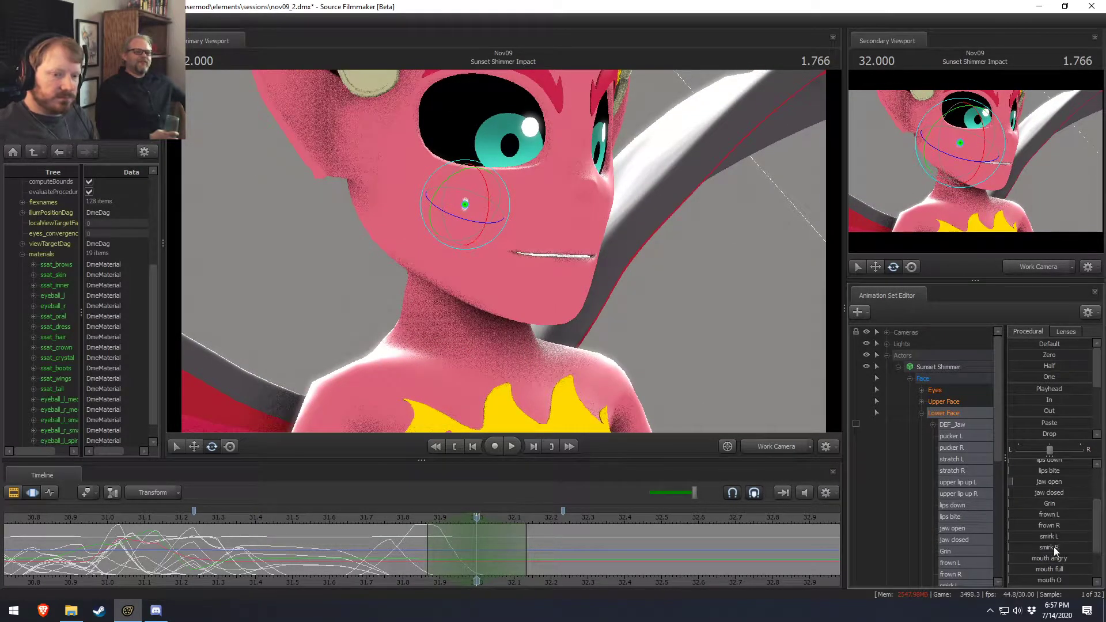
left_click_drag(1013, 558, 1035, 558)
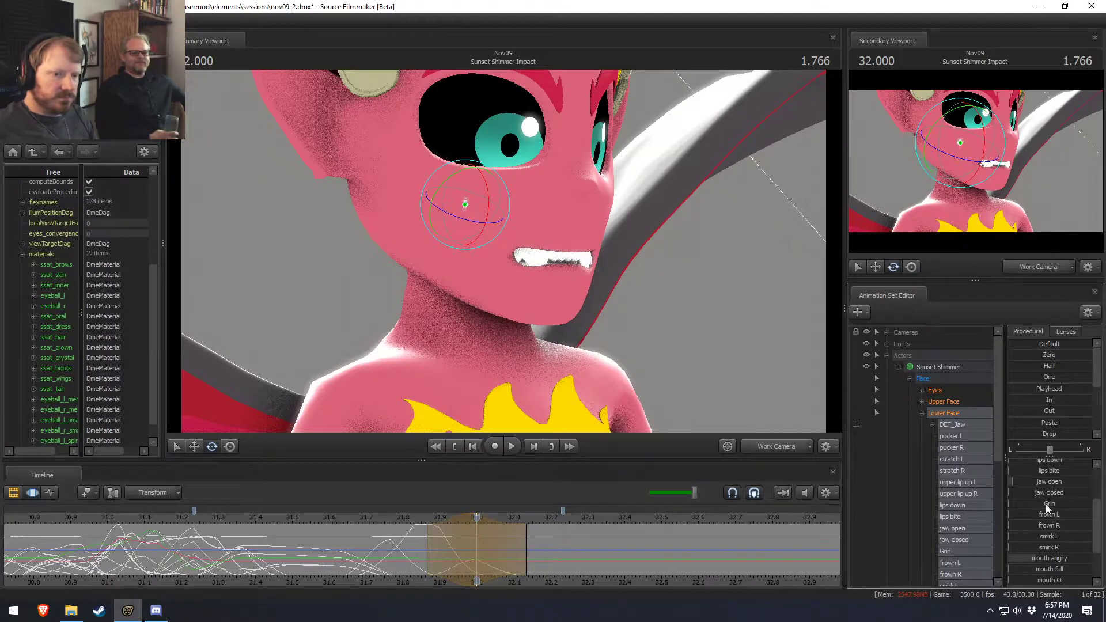
left_click_drag(1047, 505, 1065, 504)
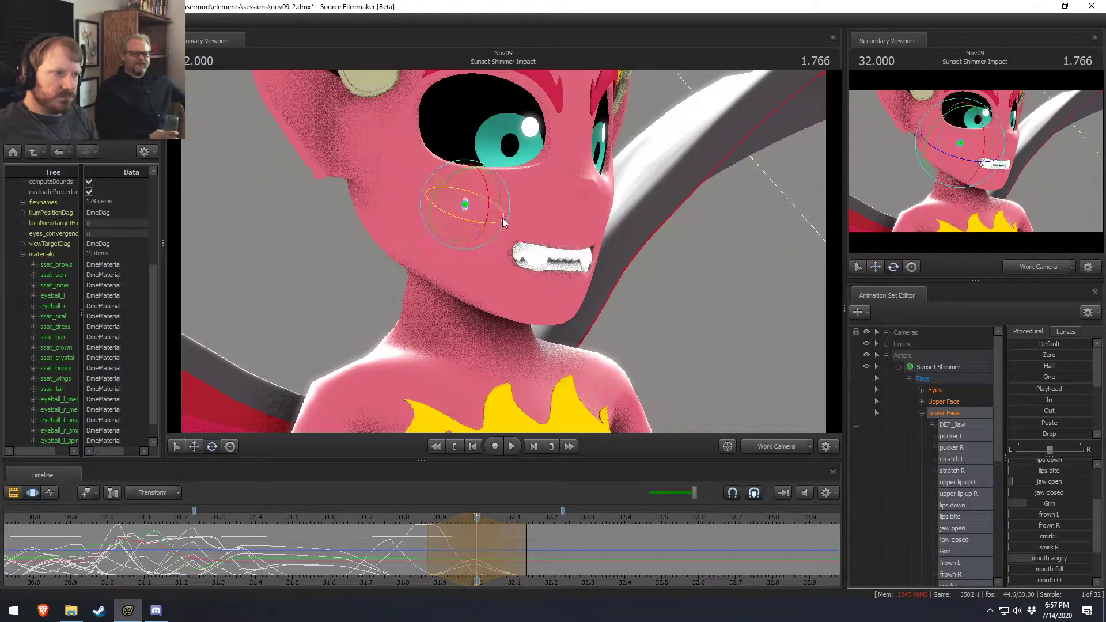
left_click_drag(488, 199, 520, 265)
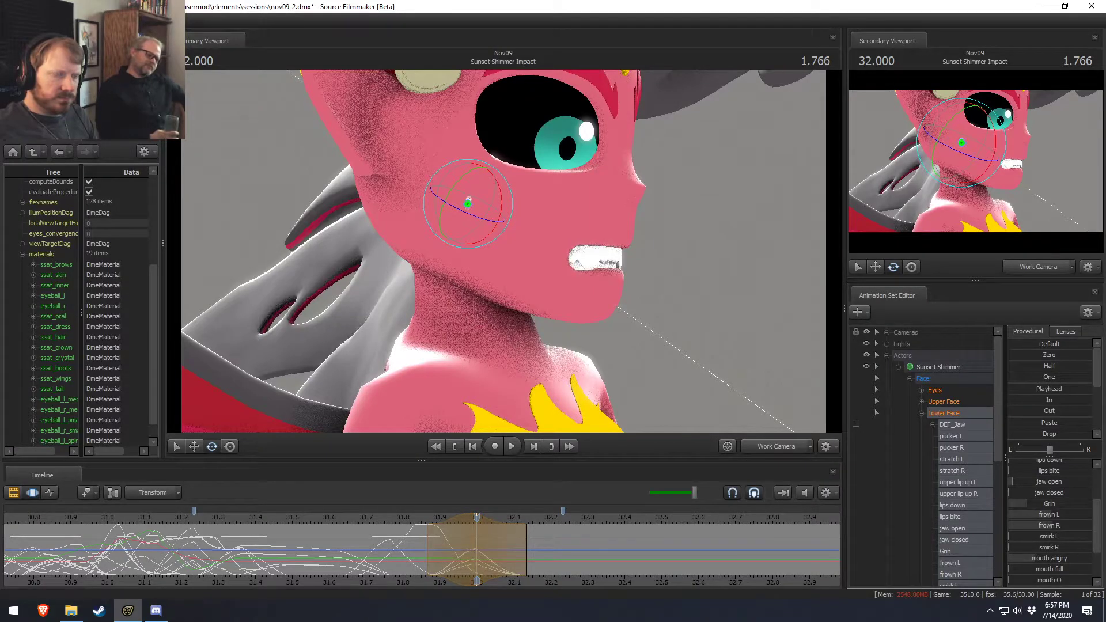
middle_click_drag(617, 260, 547, 257, "alt")
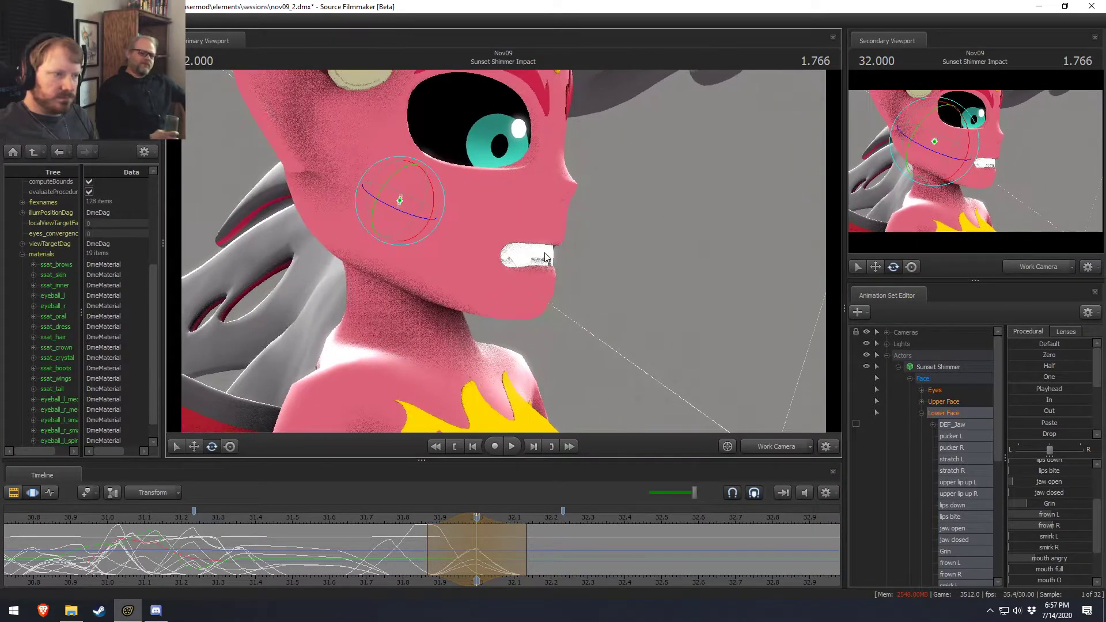
key("shift")
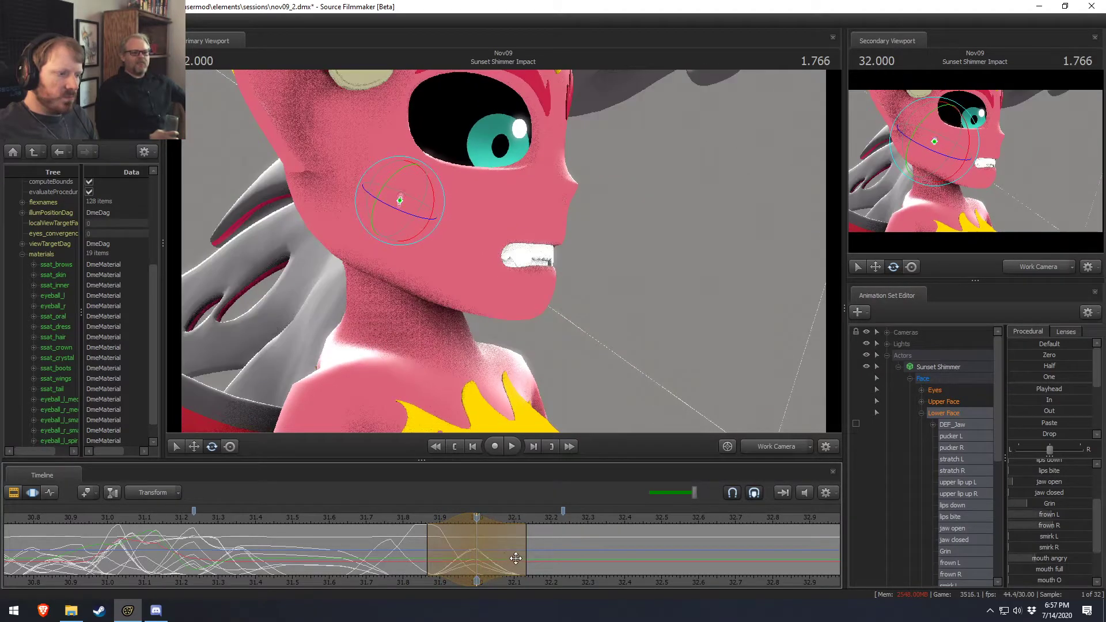
Widen the time selection to about 31.93 to 32.43 s and play back the mouth motion from before 31.866 s.
key("F2")
key("F3")
left_click_drag(522, 556, 602, 553)
scroll(523, 549, "up", 2, "shift")
left_click_drag(526, 548, 563, 548)
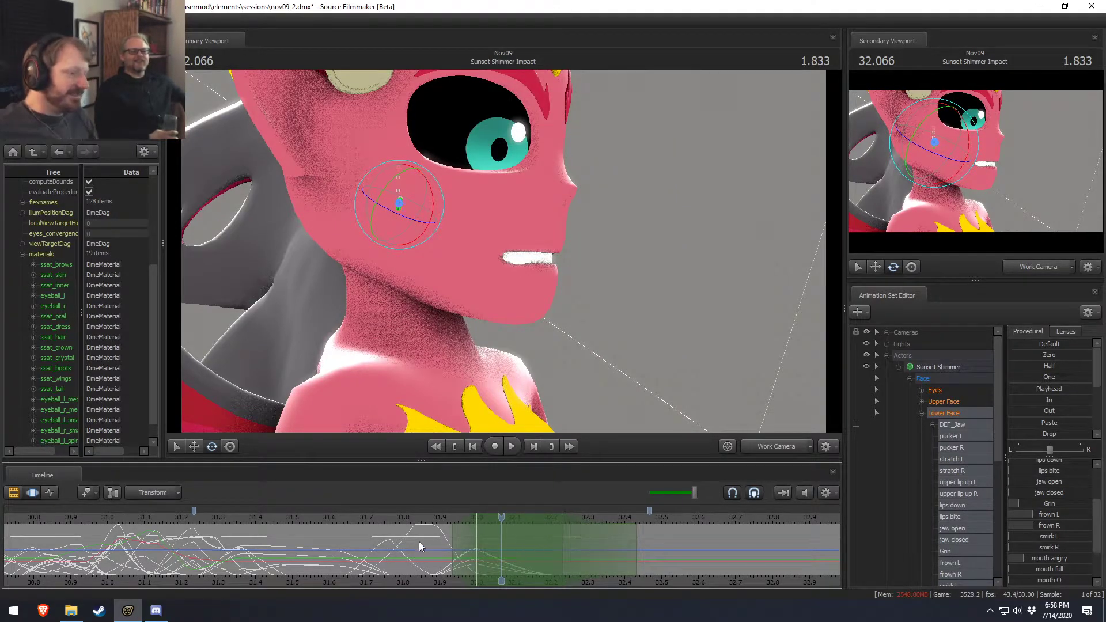
left_click(423, 519)
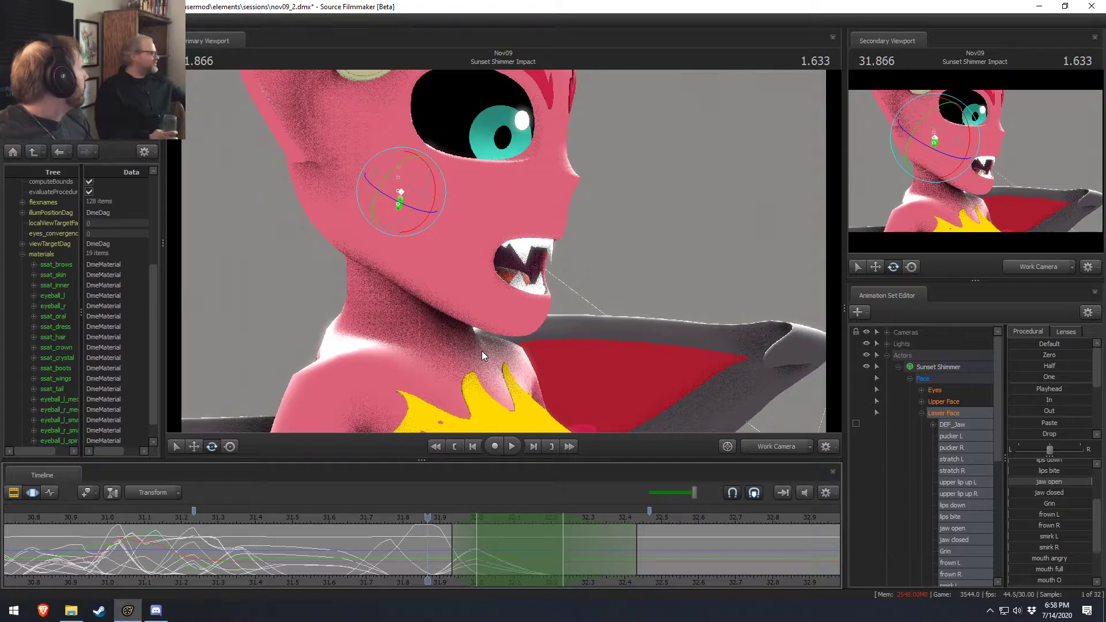
left_click(378, 513)
key("space")
key("space")
Centre the time selection on 32.233 s, spanning about 32.07 to 32.4 s, and raise pucker L and pucker R.
left_click_drag(421, 546, 562, 556)
scroll(554, 563, "up", 3, "shift")
left_click(562, 556, "shift")
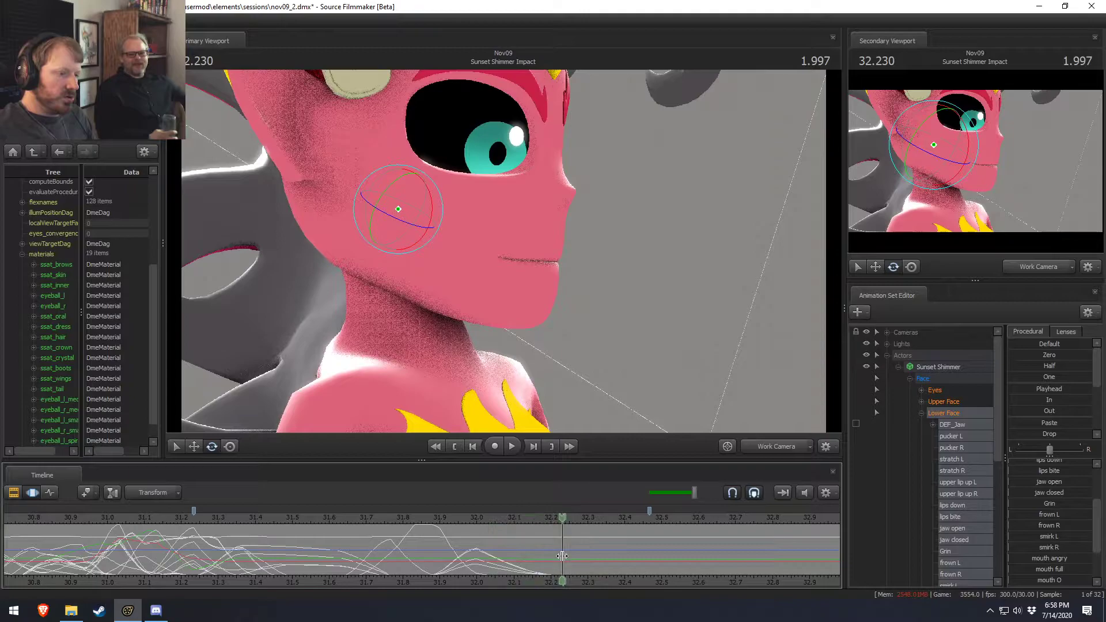
scroll(562, 555, "up", 4, "shift")
scroll(562, 555, "up", 1, "shift")
scroll(1023, 550, "down", 2)
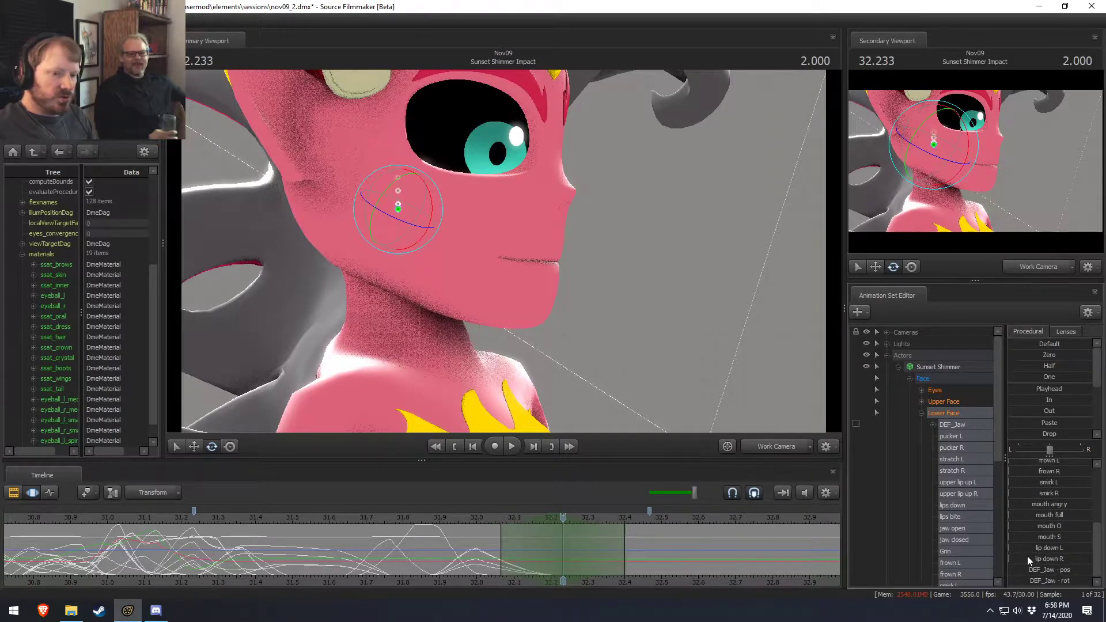
scroll(1039, 542, "up", 4)
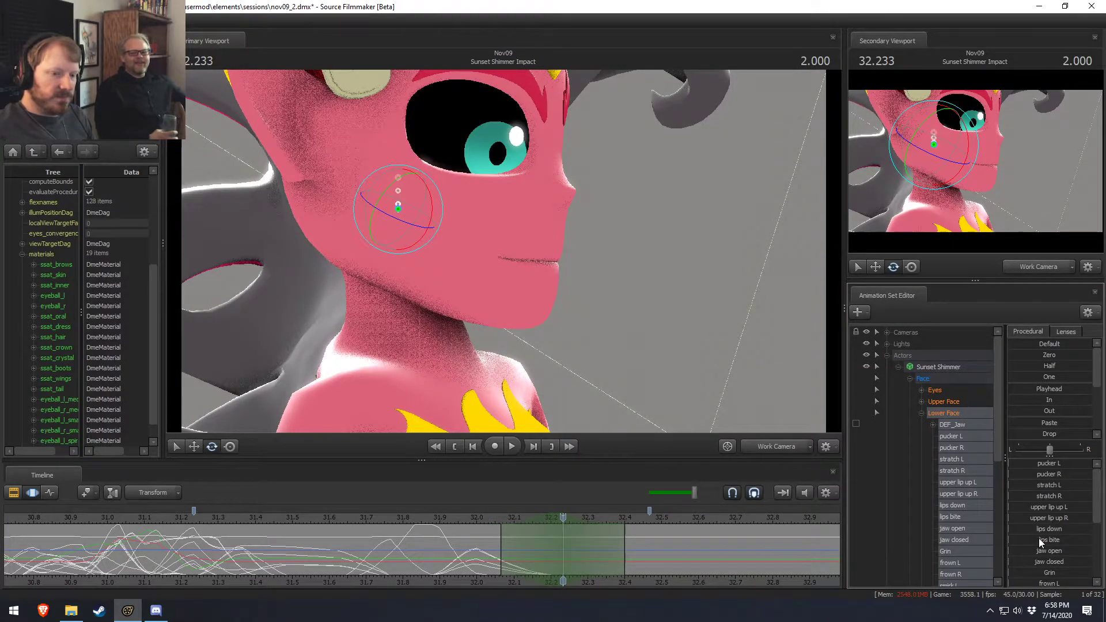
left_click_drag(1034, 473, 1048, 476)
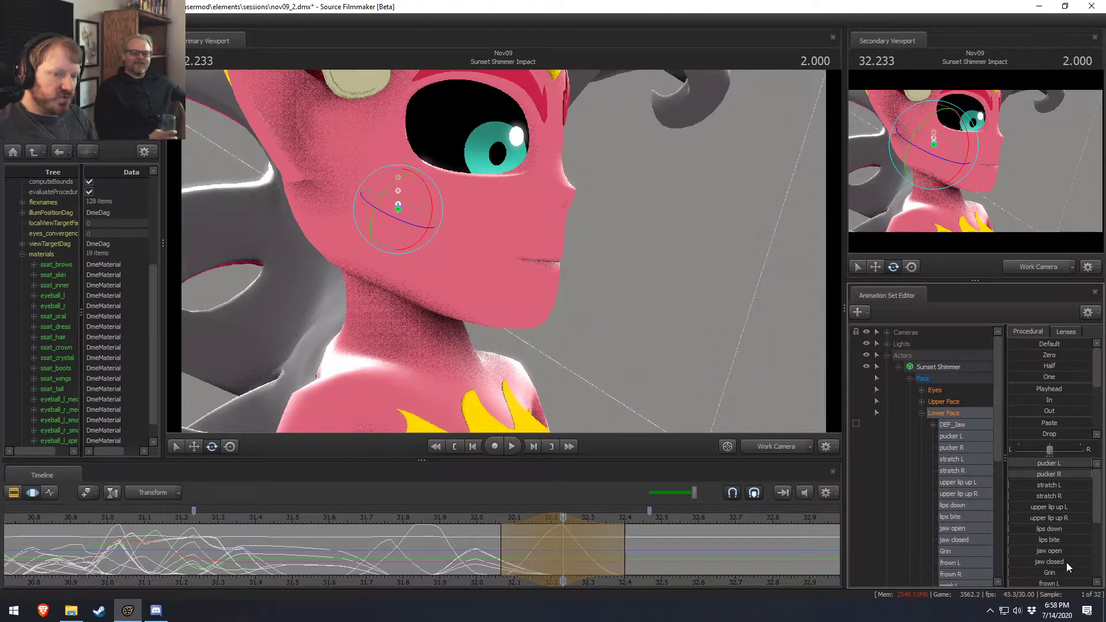
Raise lips bite, frown L and frown R partway and Grin slightly at 32.233 s.
scroll(1045, 558, "down", 2)
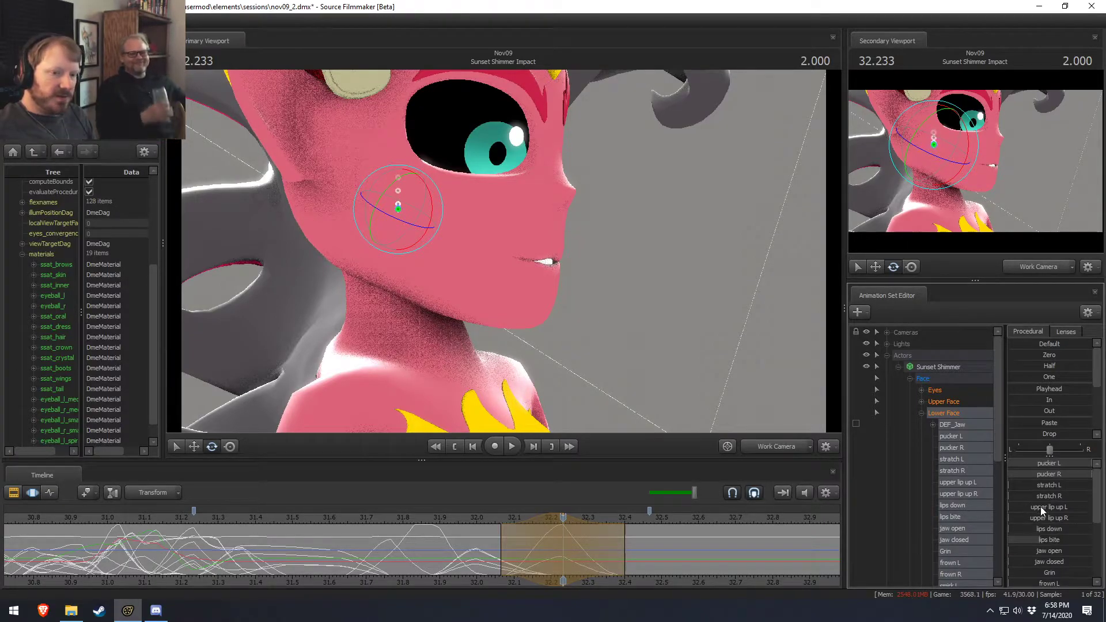
scroll(1046, 490, "down", 1)
mouse_move(1049, 469)
left_mouse_down()
mouse_move(1063, 469)
mouse_move(1055, 477)
left_mouse_up()
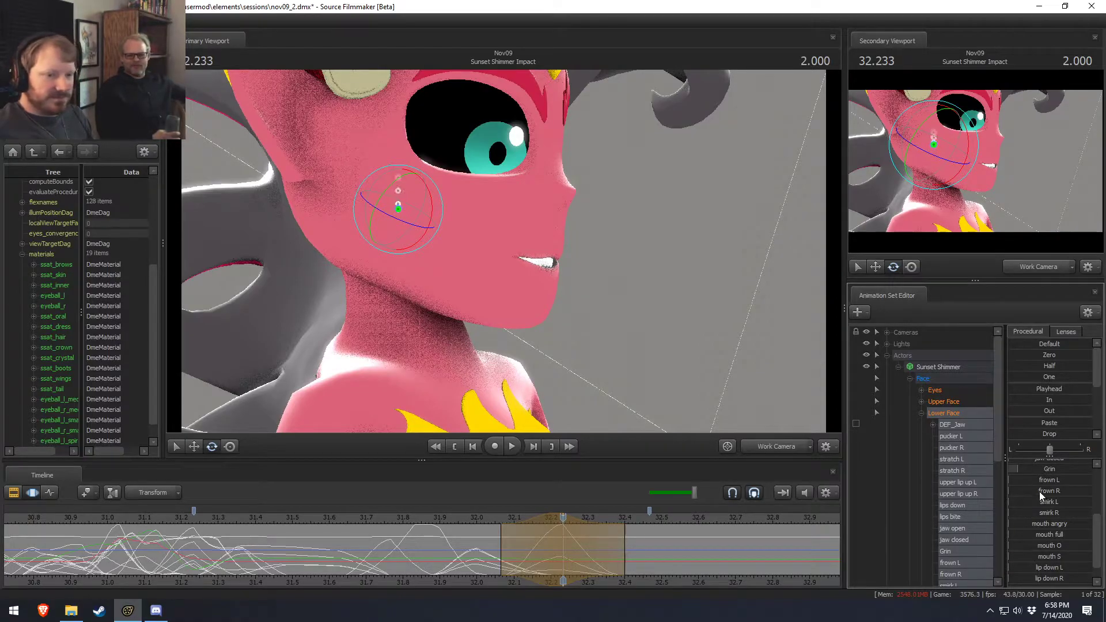
scroll(1039, 492, "up", 2)
scroll(1039, 492, "down", 2)
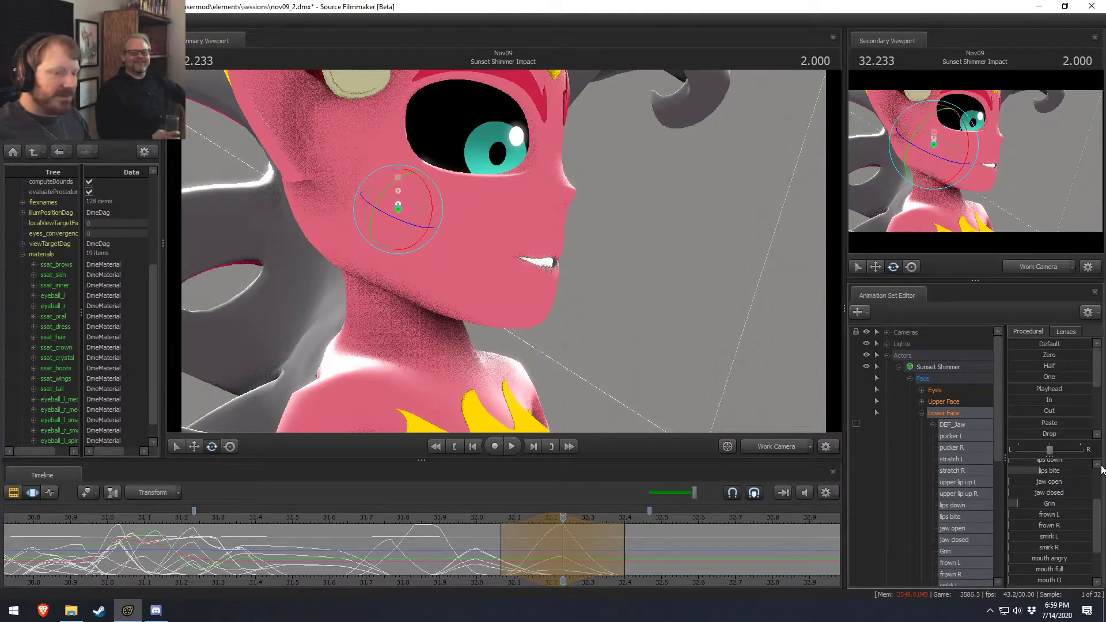
left_click_drag(745, 381, 587, 338, "alt")
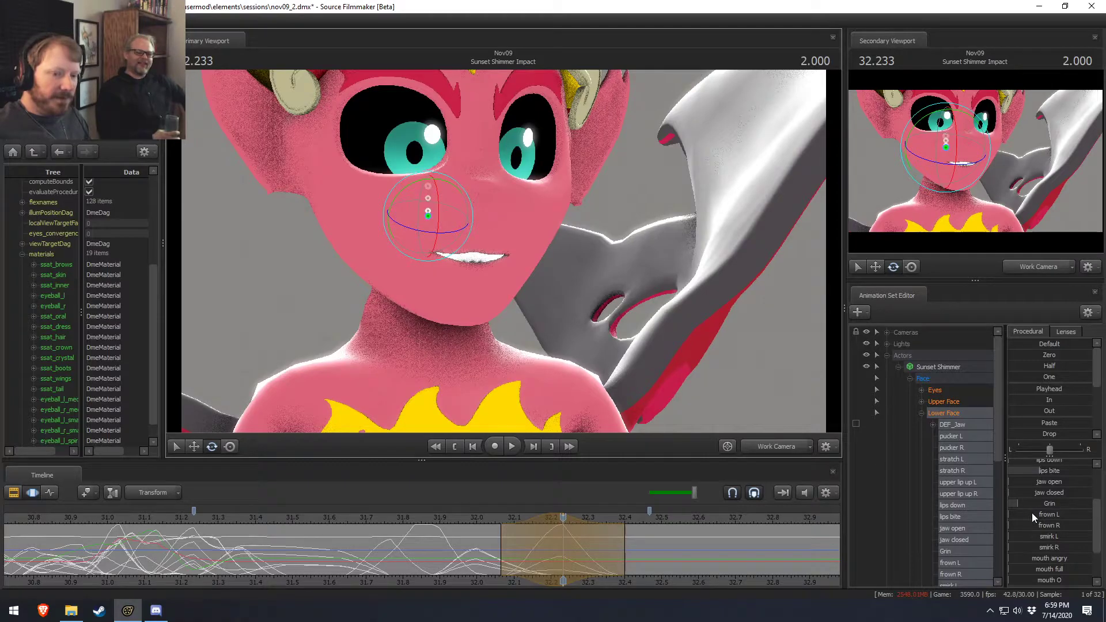
left_click_drag(1067, 514, 1092, 526)
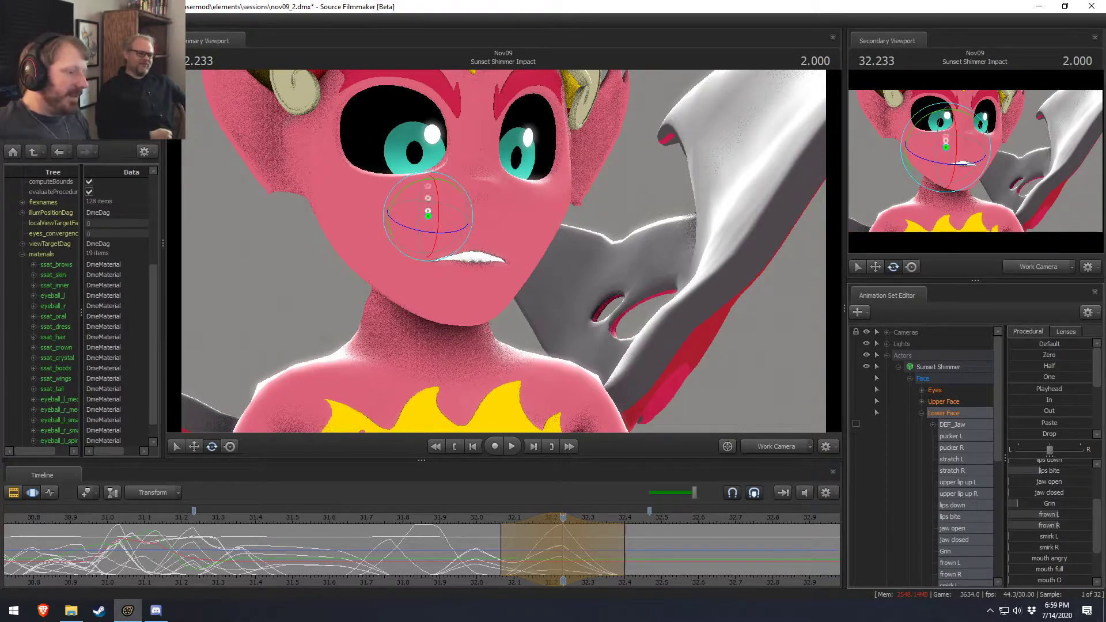
Centre a time selection of about 32.2 to 32.47 s on 32.333 s, raise jaw open about halfway and rotate the jaw.
left_click_drag(477, 567, 600, 555)
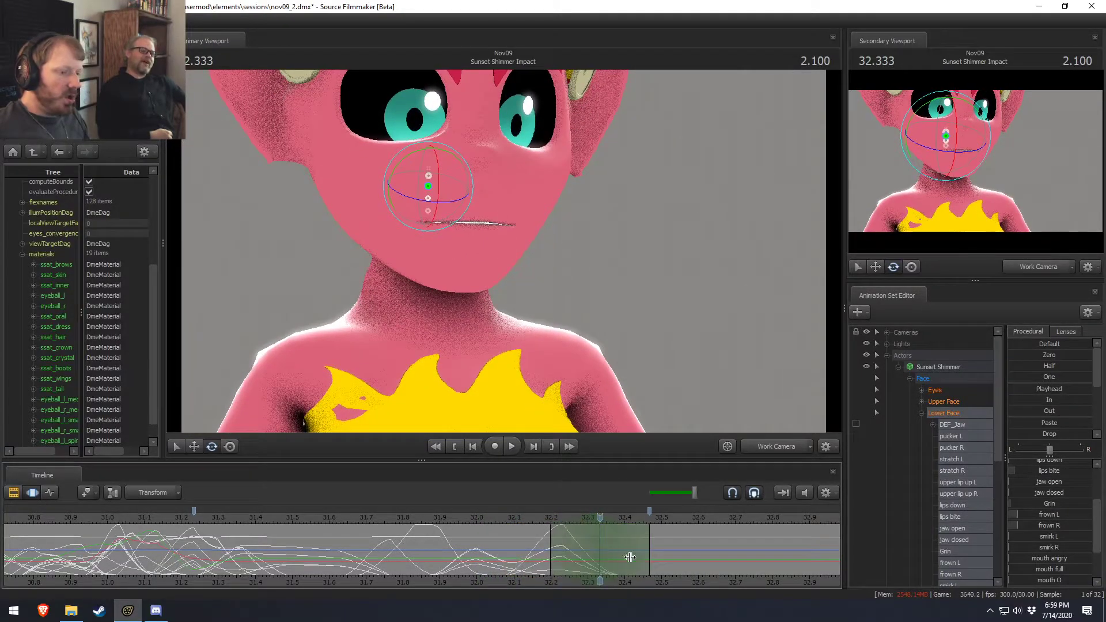
scroll(1044, 478, "up", 2)
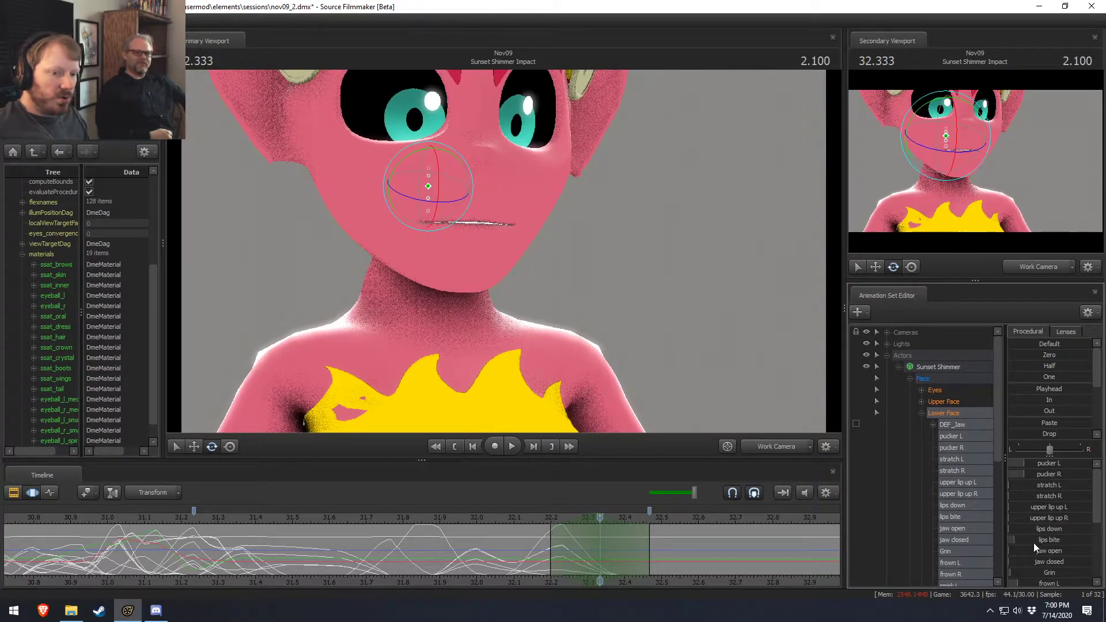
left_click_drag(1039, 552, 1058, 552)
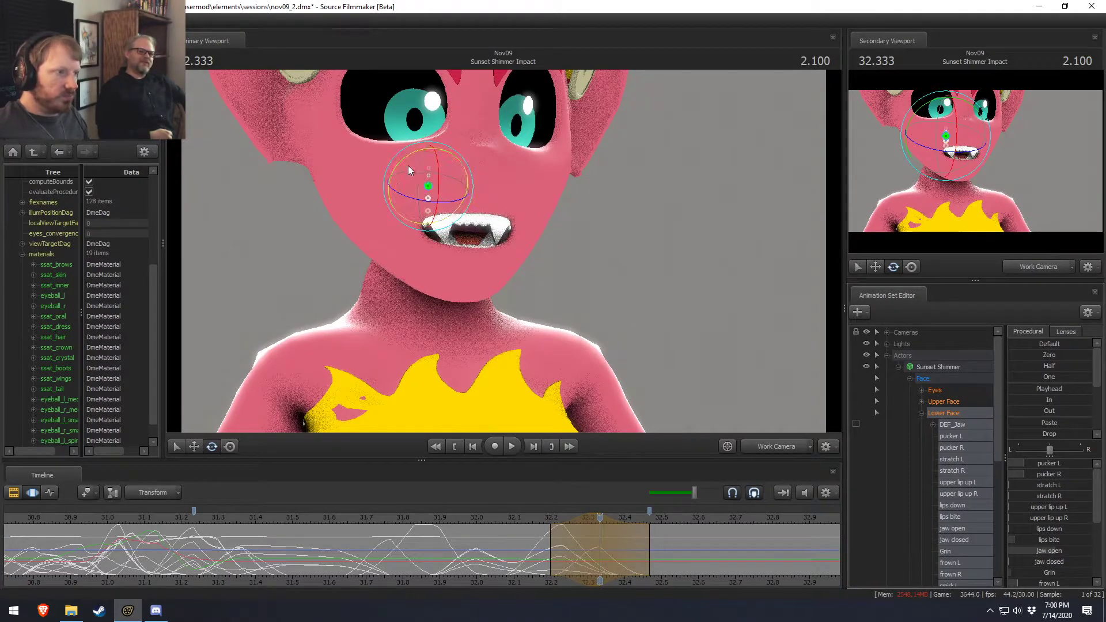
left_click_drag(442, 160, 448, 147)
Set a time selection around 32.5 s spanning about 32.3 to 32.73 s, with its hold from about 32.43 to 32.6 s.
middle_click_drag(664, 584, 507, 567)
mouse_move(491, 557)
left_mouse_down()
mouse_move(528, 555)
mouse_move(504, 553)
left_mouse_up()
left_click_drag(392, 546, 390, 545)
left_click_drag(503, 557, 538, 550)
scroll(538, 550, "up", 4, "shift")
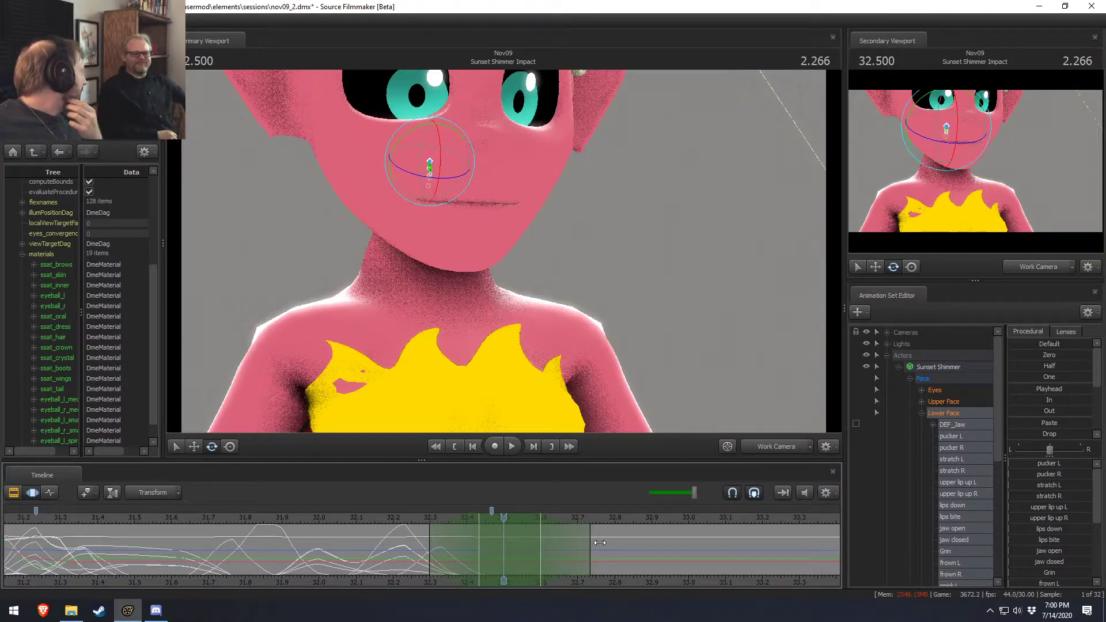
Raise pucker L and pucker R fully at 32.5 s and move the selection's falloff start to about 32.33 s.
scroll(600, 543, "up", 1)
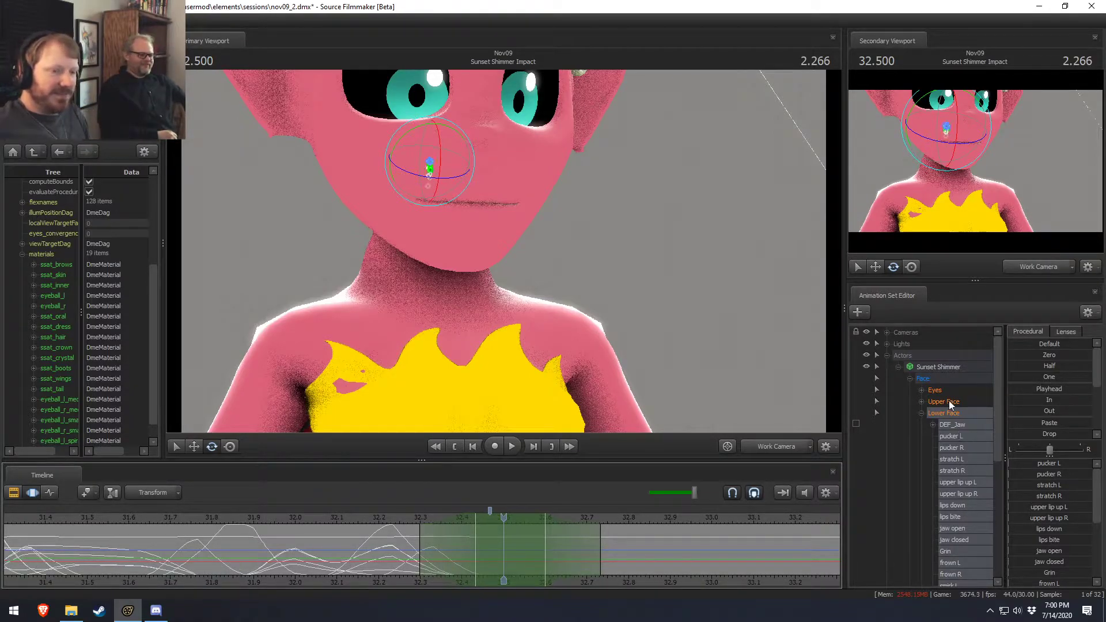
scroll(1047, 552, "down", 1)
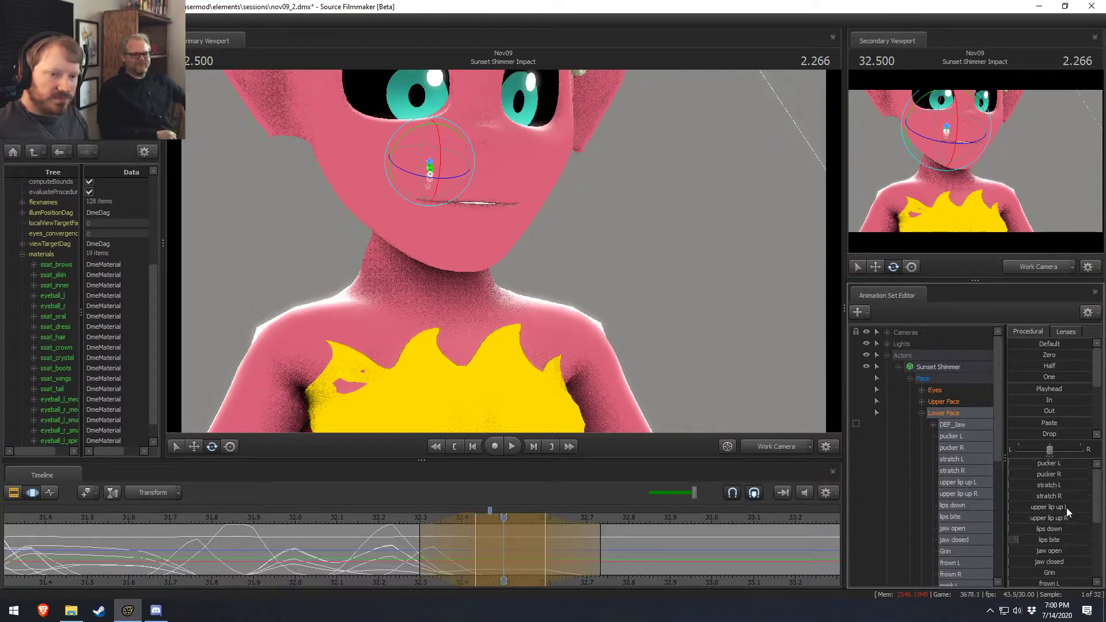
scroll(1042, 472, "up", 1)
left_click_drag(1042, 473, 1097, 486)
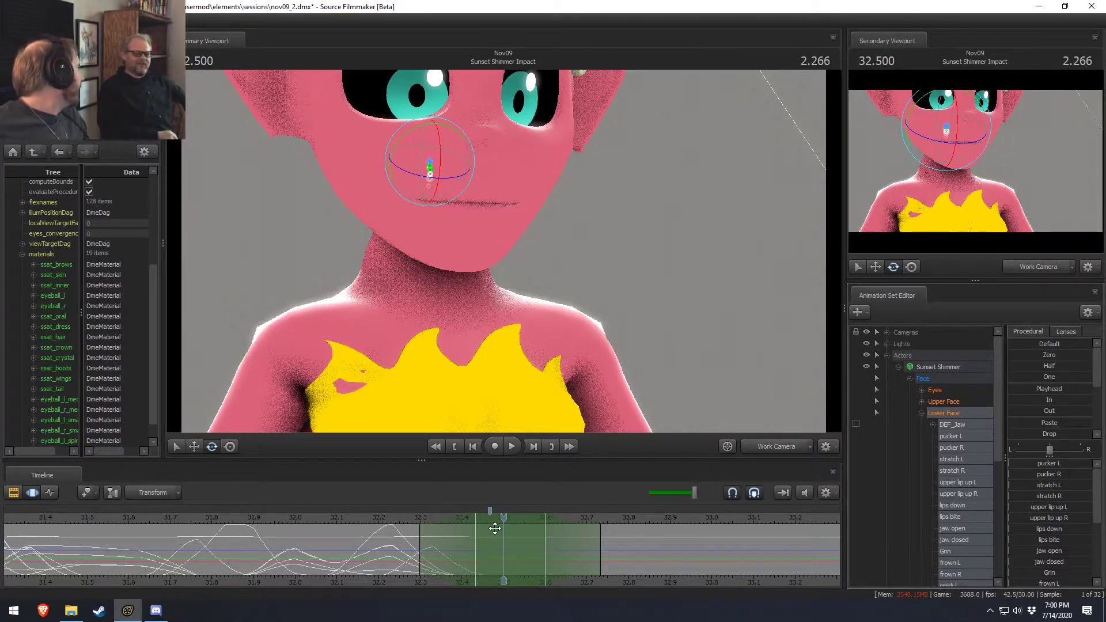
left_click_drag(1029, 475, 1090, 464)
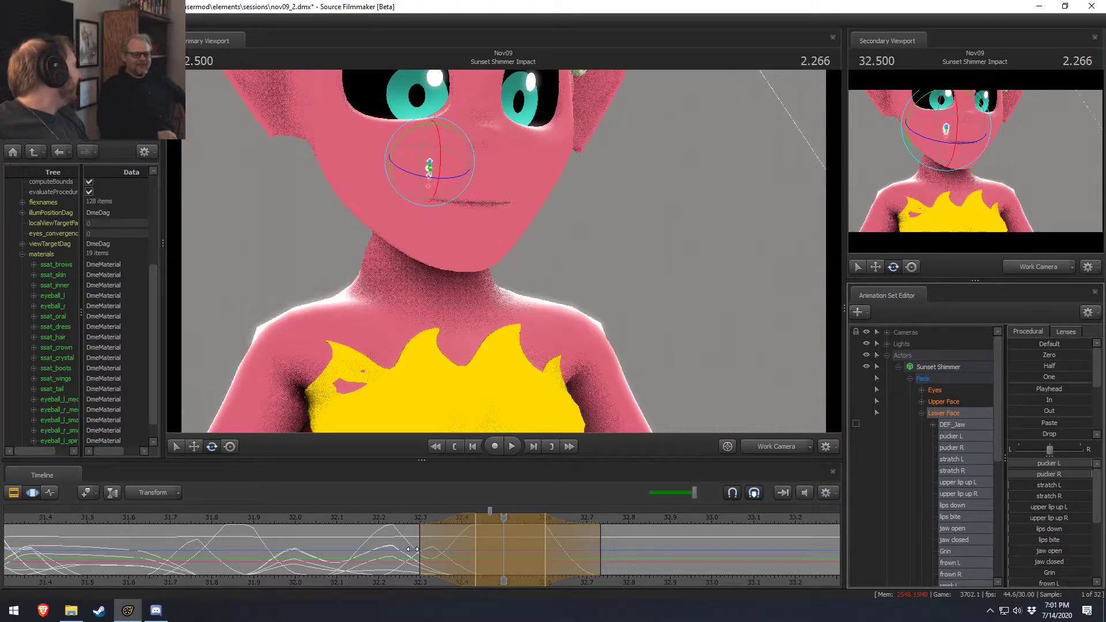
left_click_drag(440, 538, 449, 541)
key("shift")
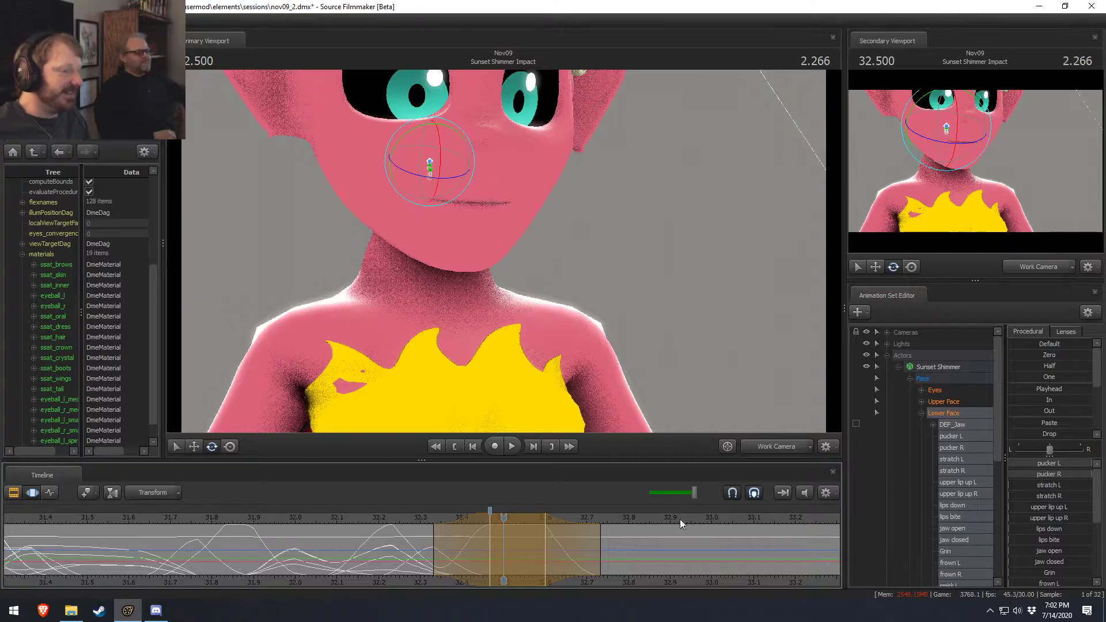
Centre a time selection of about 32.3 to 32.6 s on 32.433 s and raise mouth O to about halfway.
mouse_move(392, 545)
left_mouse_down()
mouse_move(511, 568)
mouse_move(389, 564)
mouse_move(545, 559)
left_mouse_up()
left_click(475, 561, "shift")
scroll(475, 560, "up", 5, "shift")
scroll(476, 561, "down", 1, "shift")
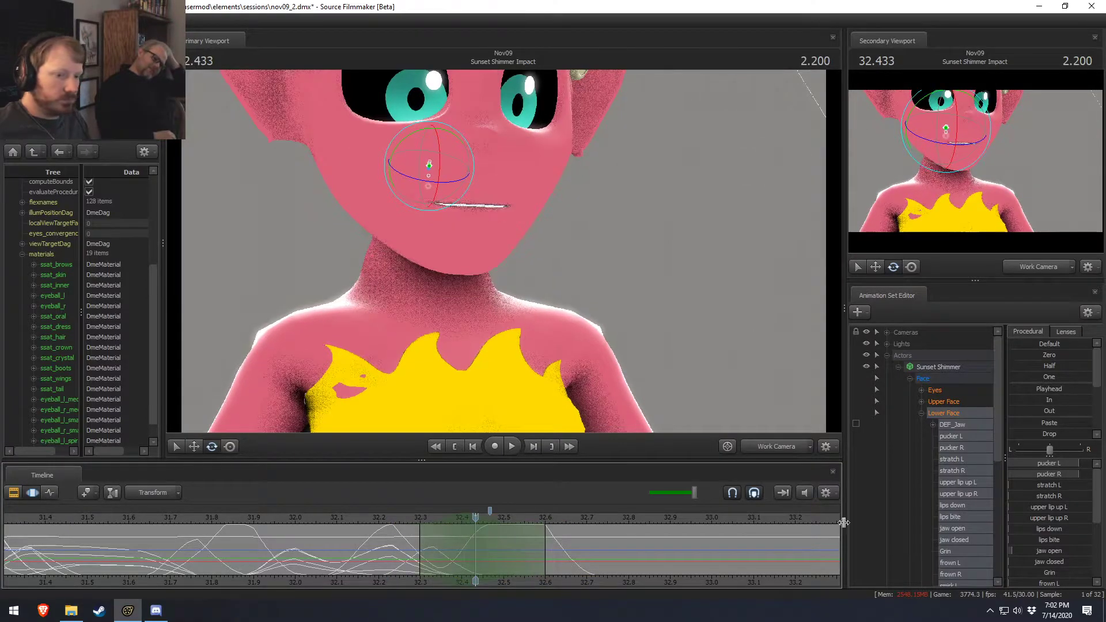
scroll(1036, 548, "down", 3)
left_click_drag(1042, 549, 1056, 549)
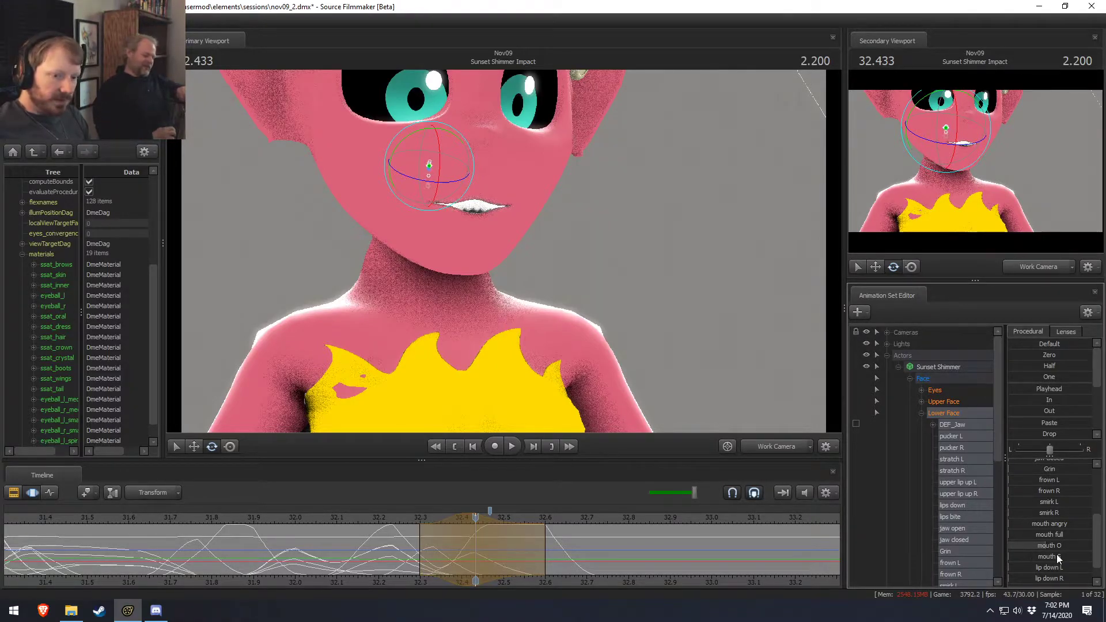
Centre the time selection on 32.3 s, spanning about 32.2 to 32.47 s, and try rotating the jaw.
left_click(425, 553)
left_click_drag(425, 552, 490, 541)
key("Escape")
left_click(421, 557, "shift")
left_click_drag(439, 199, 438, 189)
left_click_drag(803, 352, 846, 353, "alt")
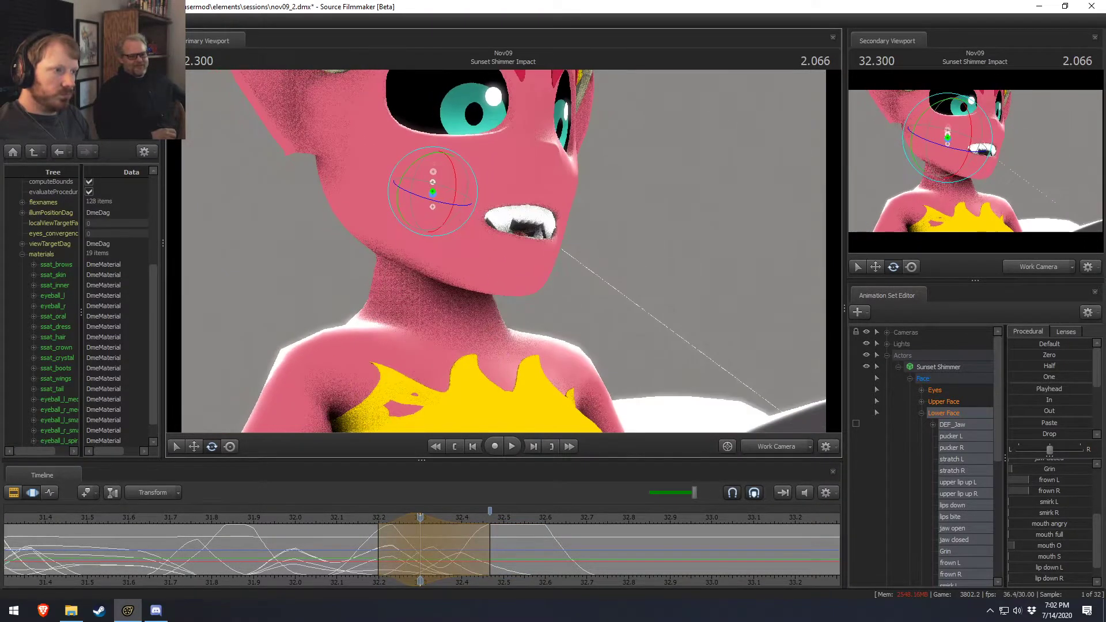
left_click_drag(451, 176, 478, 205)
Lower jaw open, rotate the jaw further closed at 32.3 s and check the mouth shape from the side.
scroll(1045, 495, "up", 3)
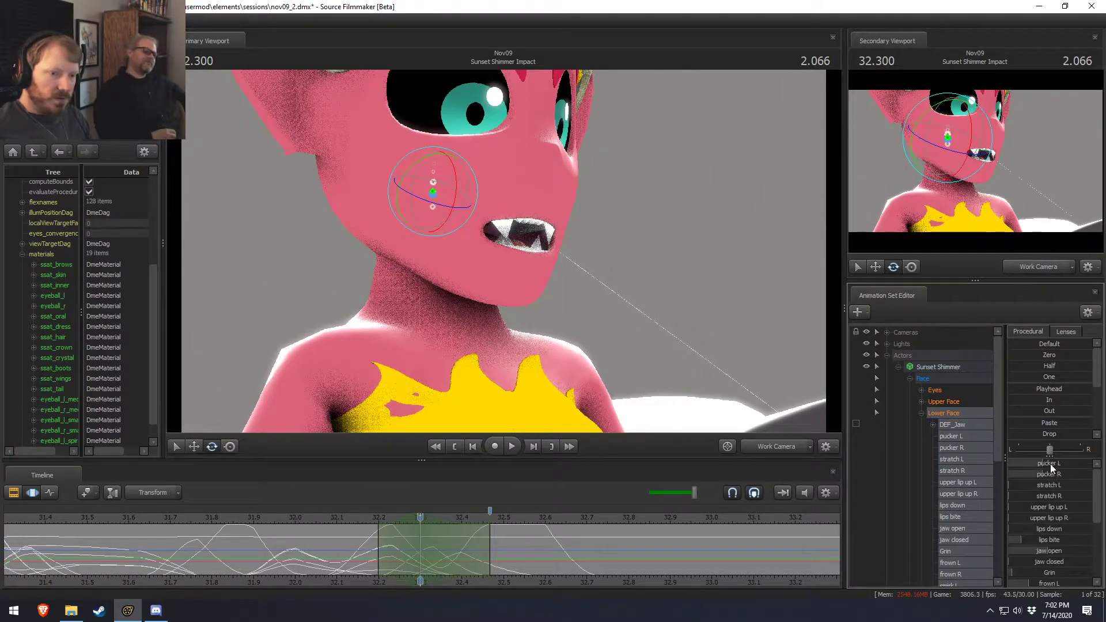
left_click_drag(1052, 551, 1032, 553)
left_click_drag(455, 182, 473, 171)
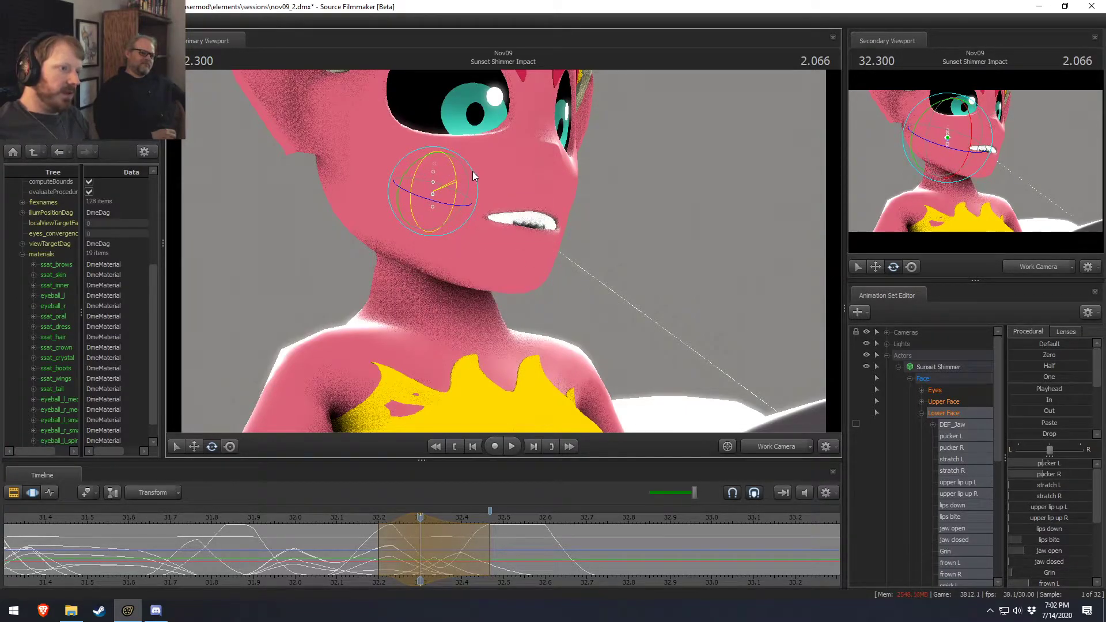
left_click_drag(612, 241, 504, 254)
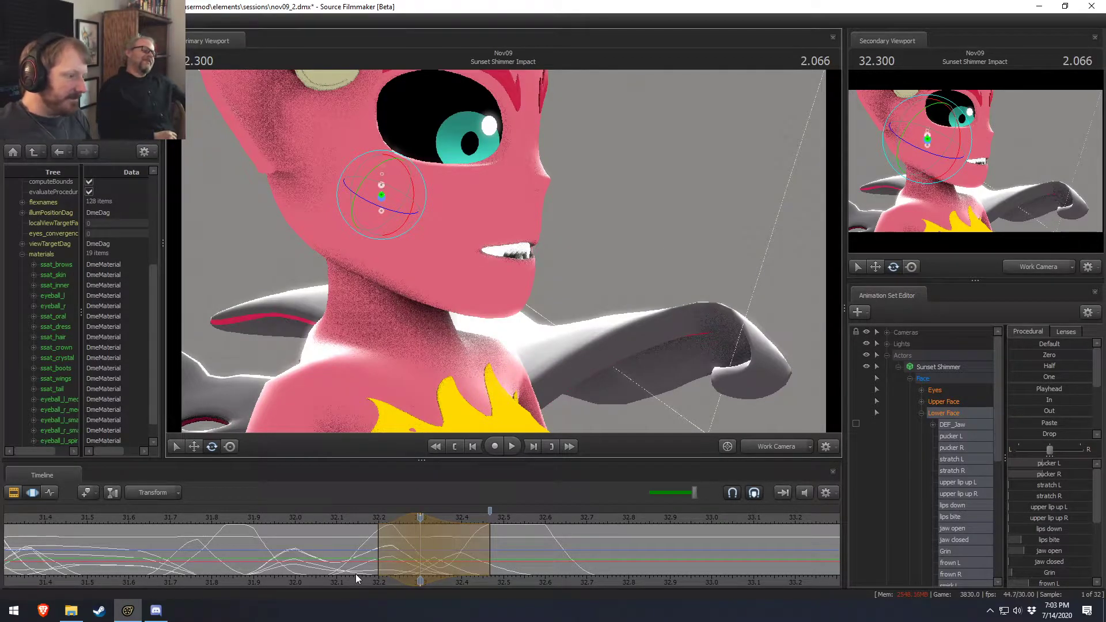
key("shift")
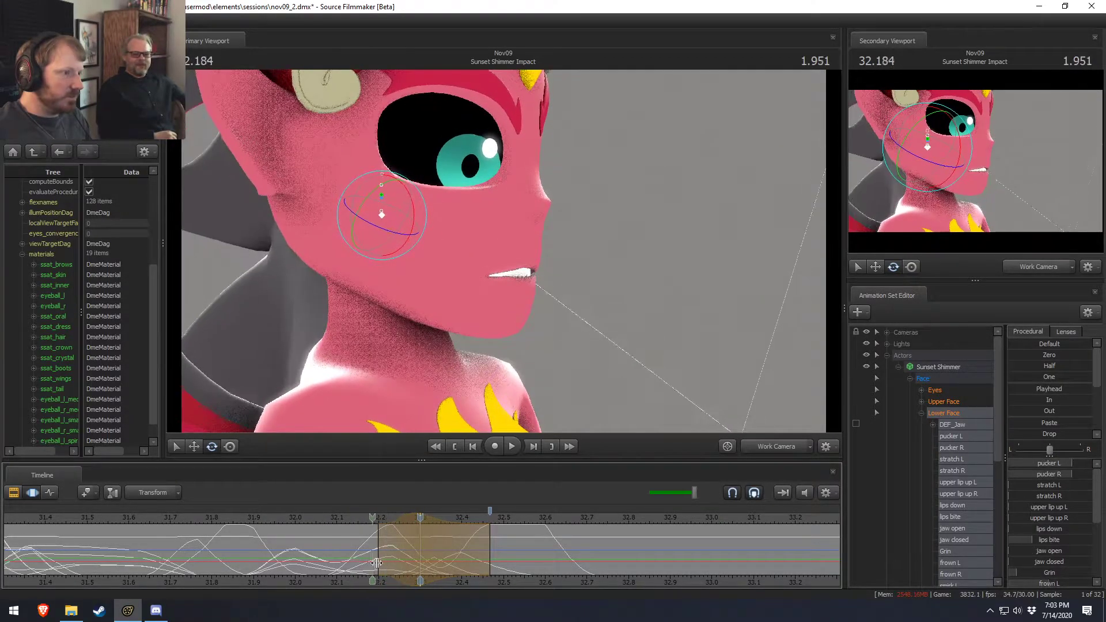
Shift the time selection to about 32.27 to 32.53 s, check the mouth around 32.3 s and clear the selection.
left_click_drag(402, 521, 428, 522)
key("shift")
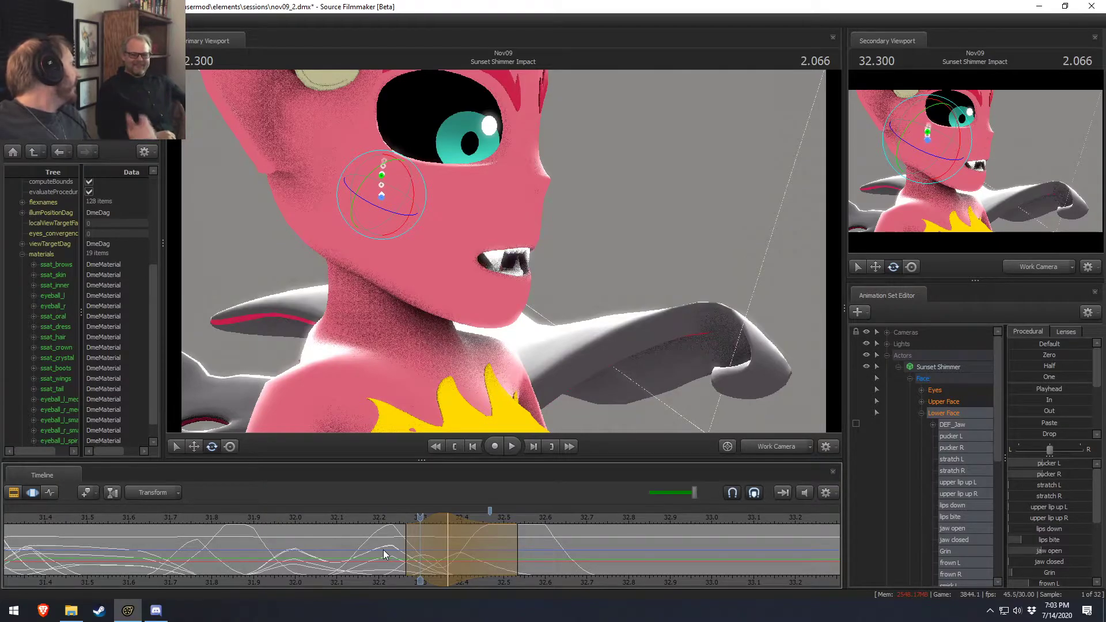
key("shift")
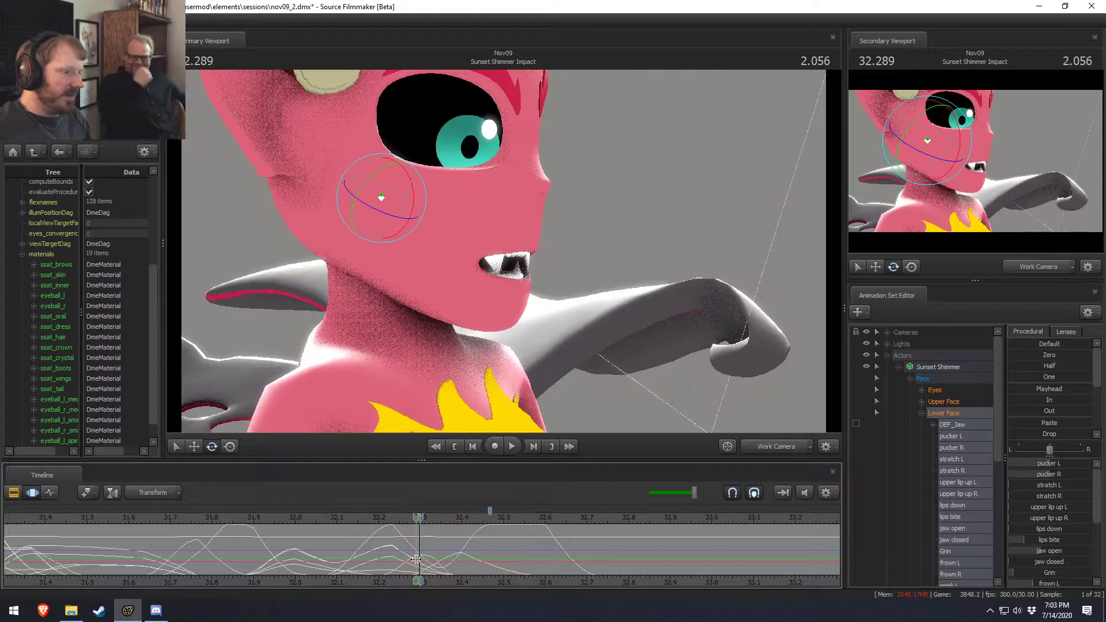
key("Escape")
Centre a time selection on 32.3 s, raise Grin, lower jaw open slightly and move the selection's falloff start to about 32.2 s.
left_click_drag(605, 323, 538, 246)
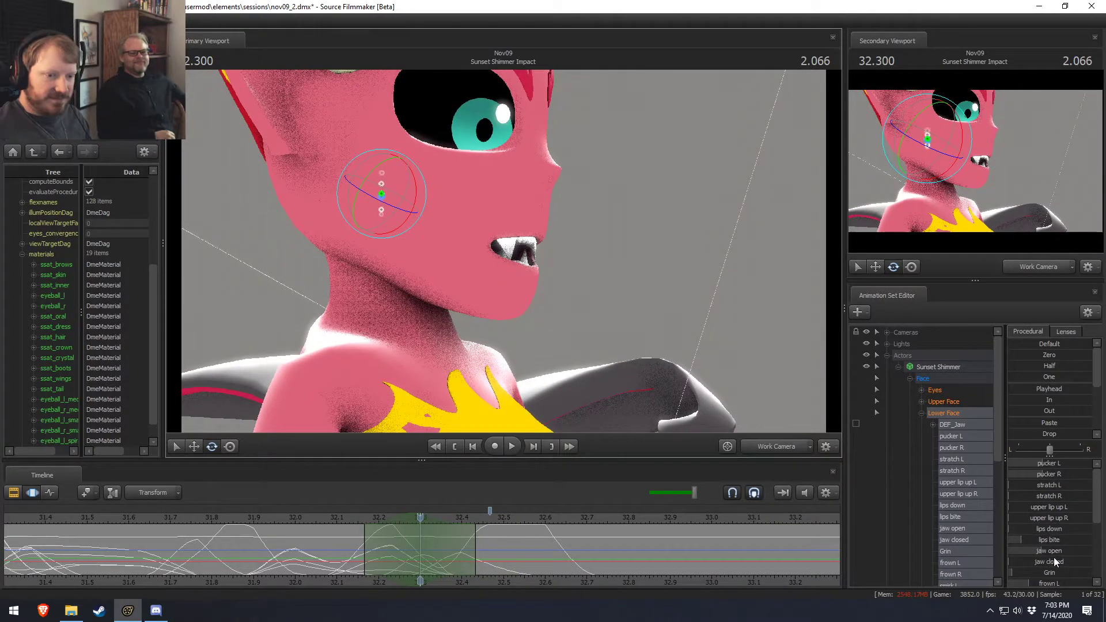
left_click_drag(1047, 575, 1066, 575)
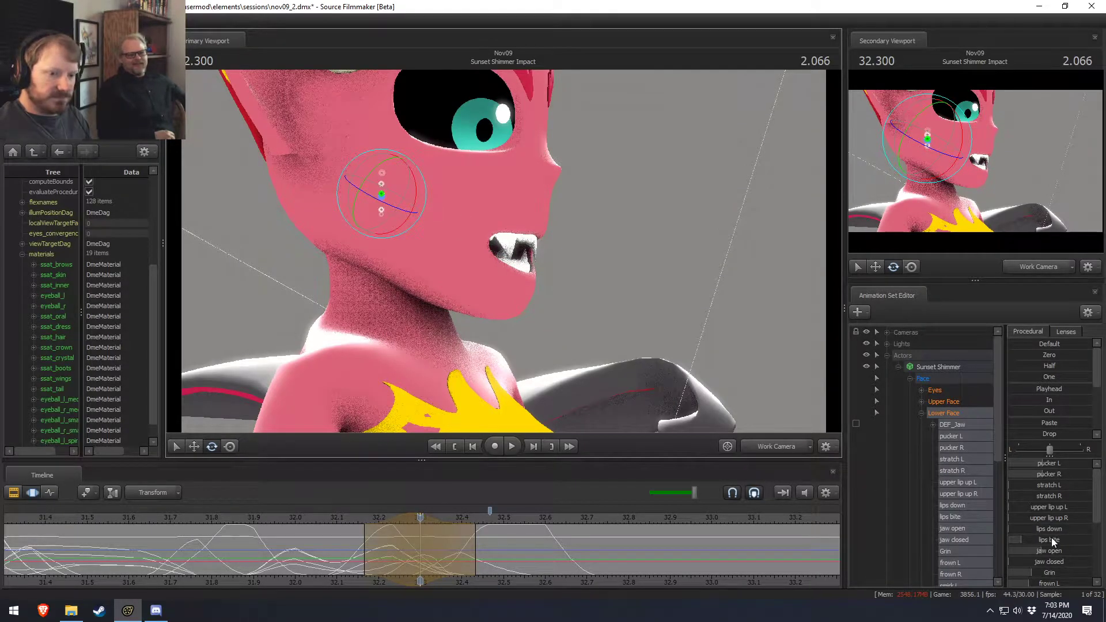
left_click_drag(1056, 552, 1039, 552)
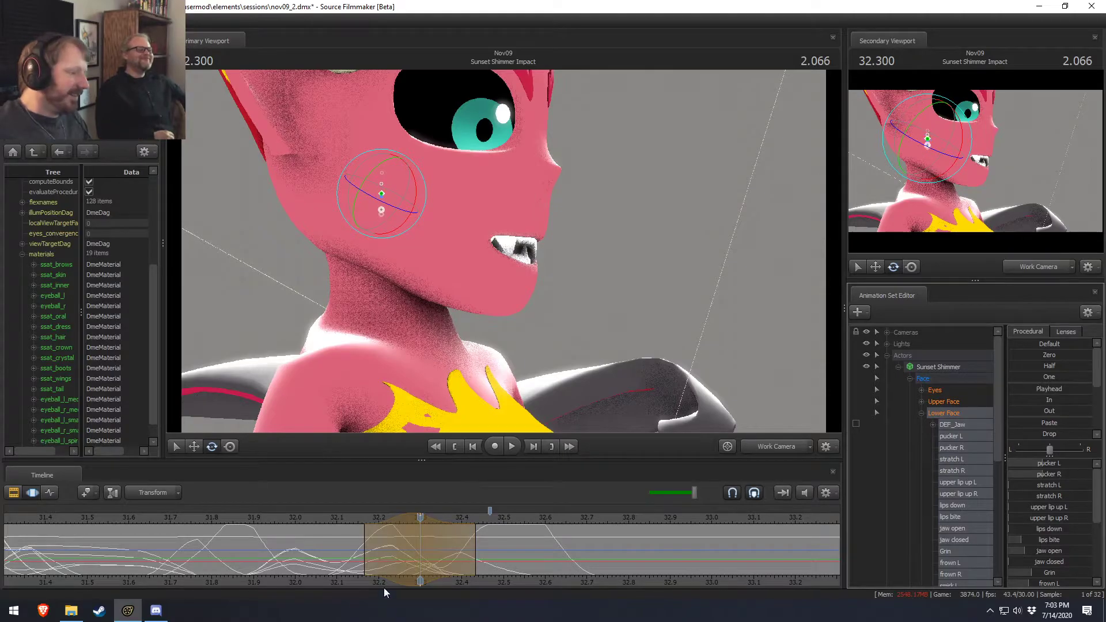
key("shift")
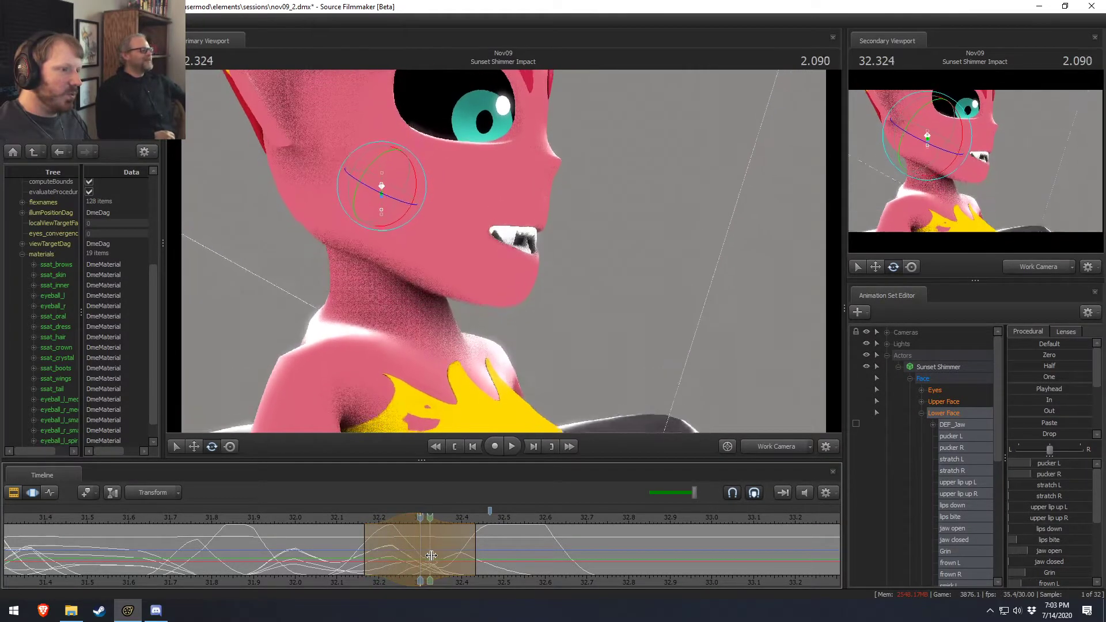
left_click_drag(359, 547, 377, 547, "shift")
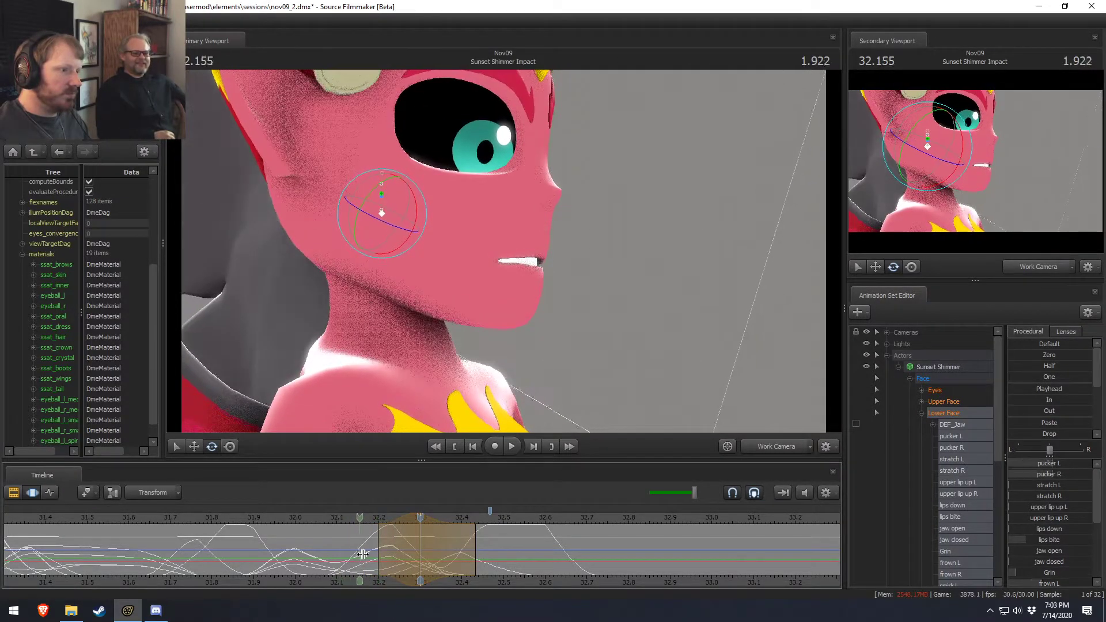
Try tightening the mouth animation's timing between about 32.03 and 32.3 s and undo the attempt.
left_click(373, 555, "shift")
left_click(364, 556, "shift")
scroll(363, 556, "up", 5, "shift")
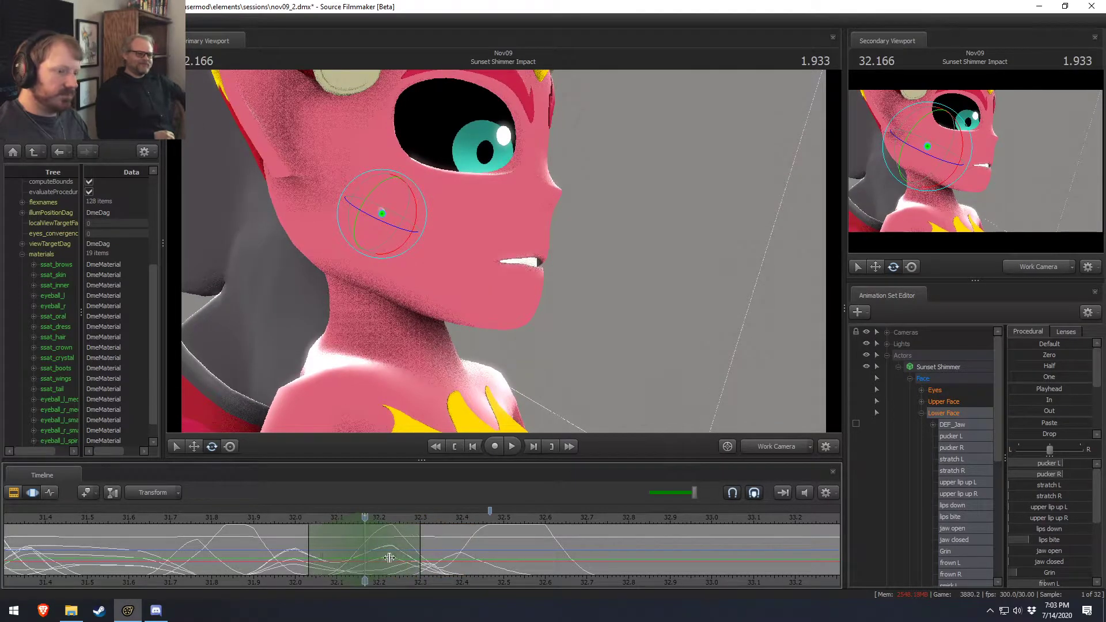
scroll(1035, 548, "down", 1)
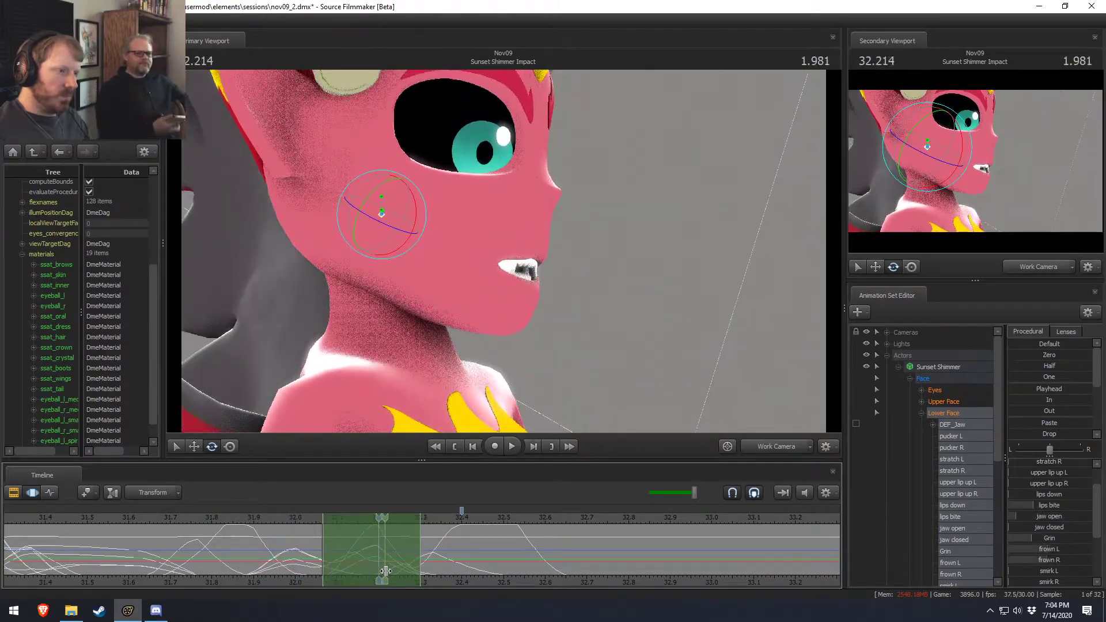
key("ctrl+z")
key("ctrl+z")
key("ctrl+z")
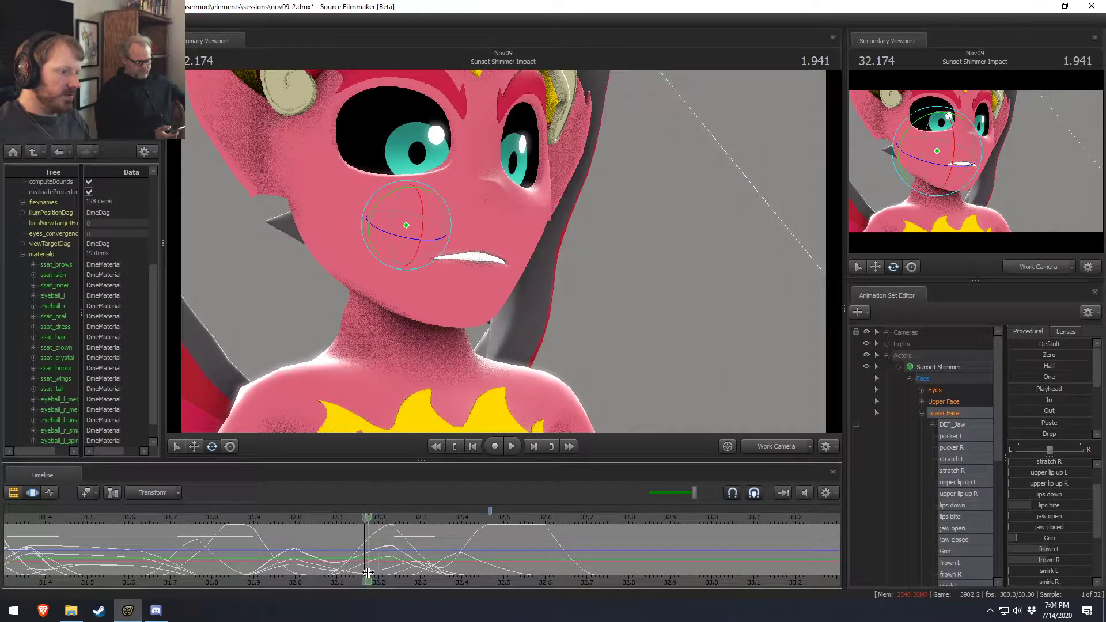
Stretch the lower-face animation from about 31.9 to 32.2 s so it ends at 32.3 s and compress the following section.
left_click_drag(338, 567, 252, 560, "shift")
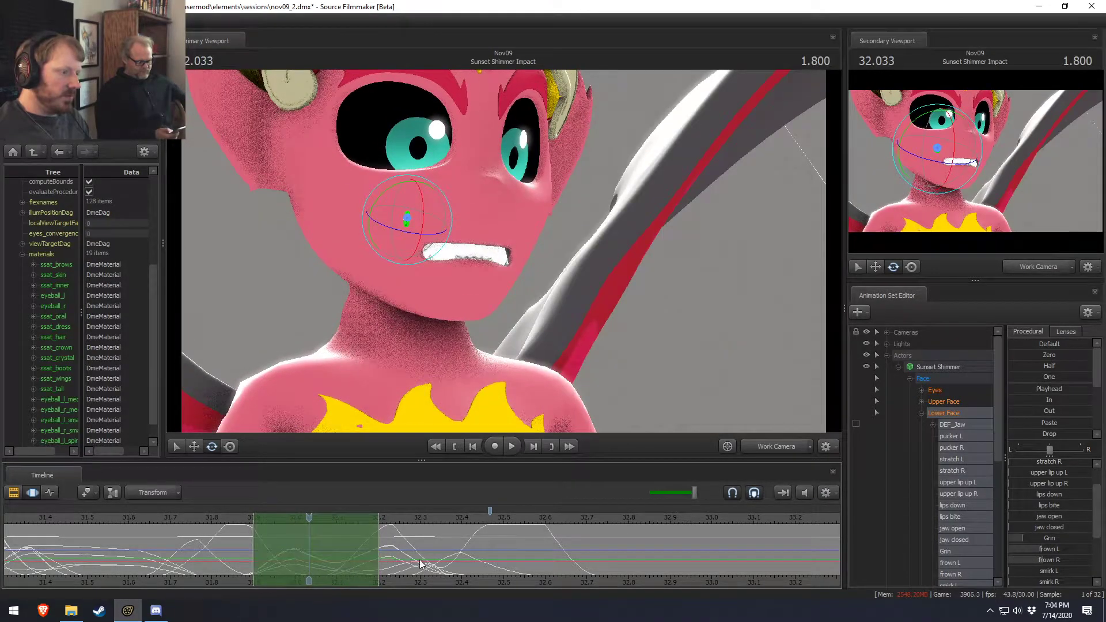
left_click_drag(379, 552, 420, 553, "alt")
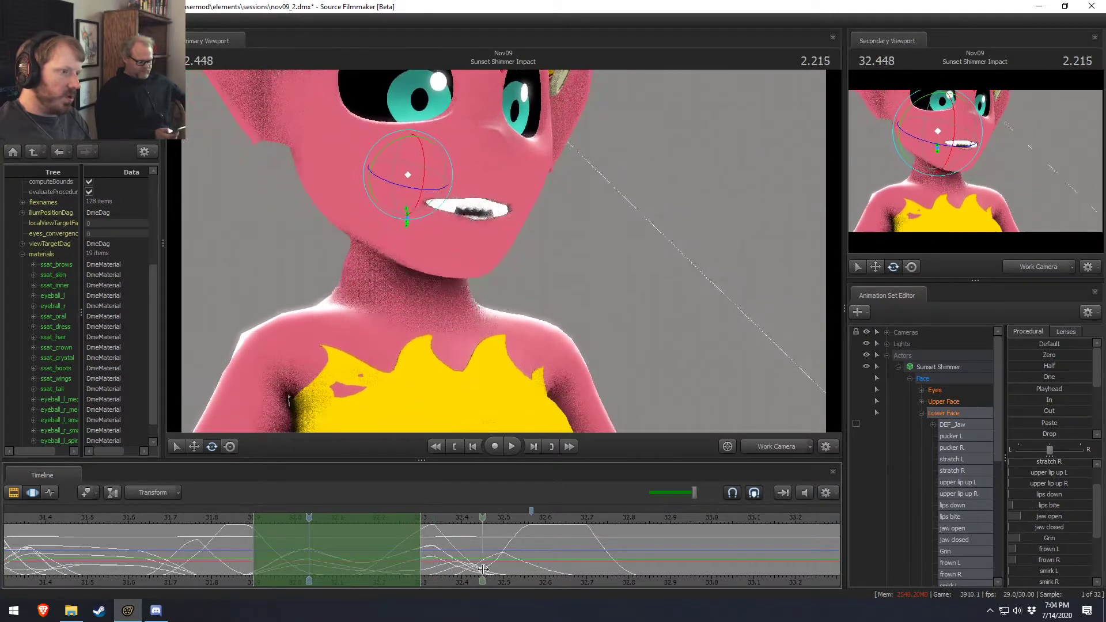
left_click_drag(505, 566, 456, 553, "shift")
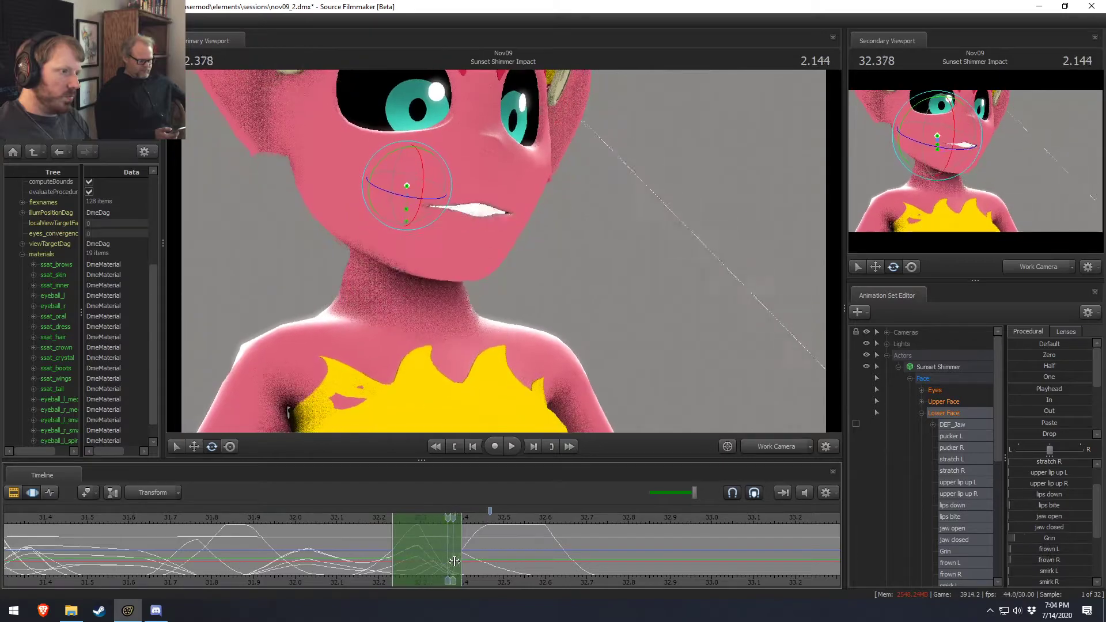
Nudge the jaw at 32.3 s and select about 32.17 to 32.43 s with falloffs reaching about 32.1 and 32.5 s.
left_click(417, 558)
scroll(416, 558, "up", 4, "shift")
left_click_drag(427, 192, 429, 191)
left_click_drag(377, 554, 461, 551)
key("Return")
left_click_drag(364, 558, 474, 559, "shift")
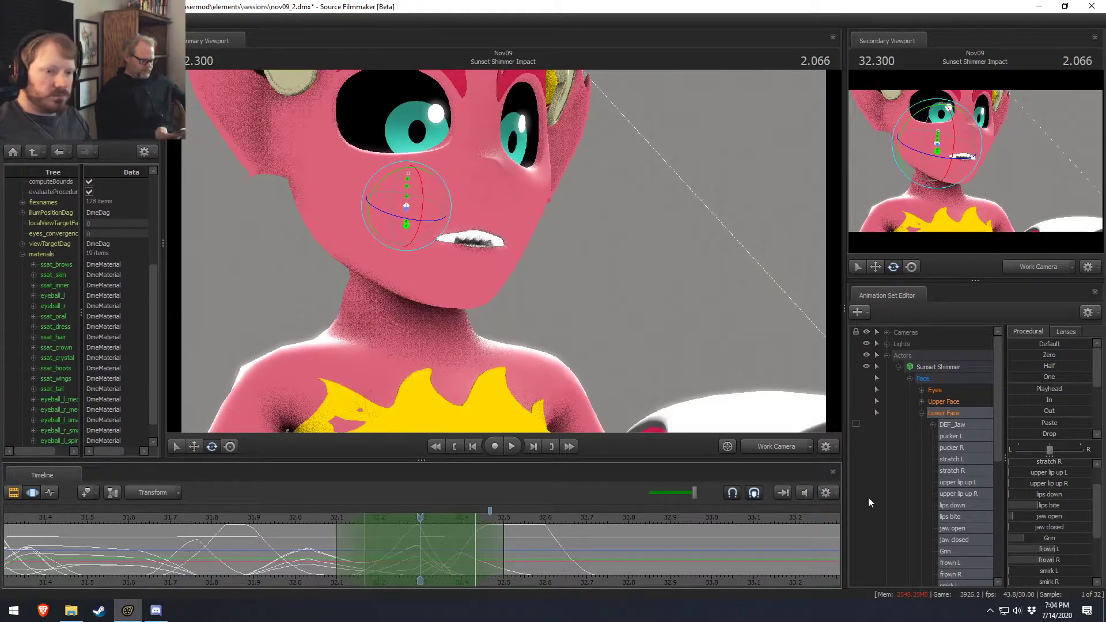
Select about 32.03 to 33.07 s and flatten the lower-face animation with the Out preset.
left_click_drag(309, 561, 1098, 401, "shift")
left_click_drag(739, 573, 309, 567, "shift")
left_click_drag(1048, 411, 1050, 412)
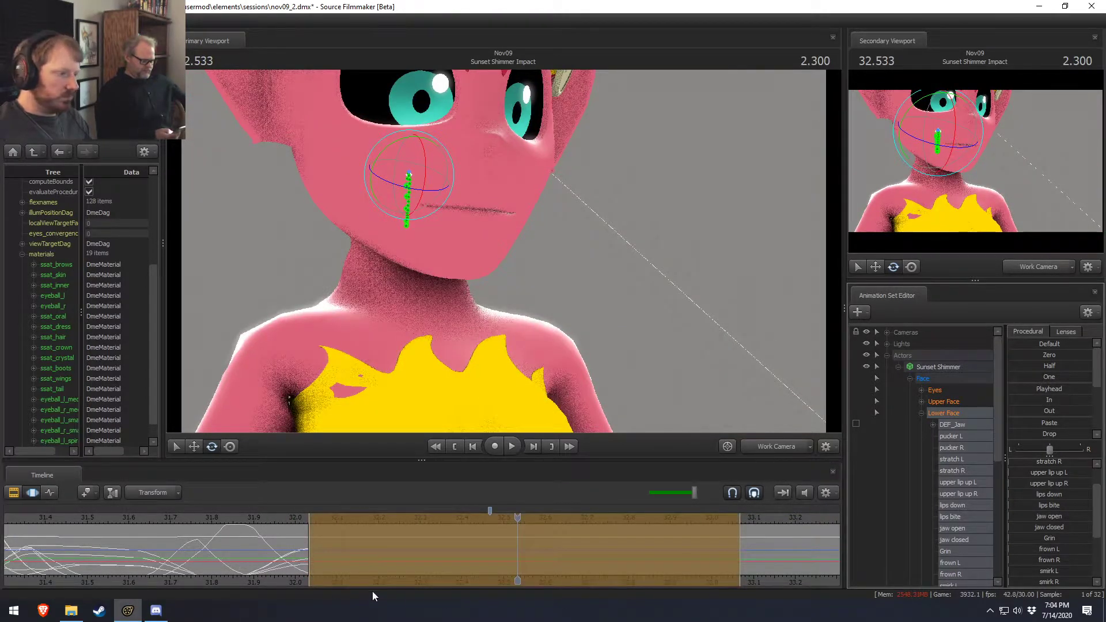
Smooth the transition at about 32.03 s with the Spline preset, using a selection with falloffs from about 31.93 to 32.13 s.
left_click_drag(297, 553, 320, 553, "shift")
scroll(318, 553, "up", 2, "shift")
scroll(1034, 420, "down", 1)
scroll(1033, 421, "down", 2)
left_click_drag(1021, 427, 1051, 428)
left_click_drag(295, 550, 280, 554)
key("shift")
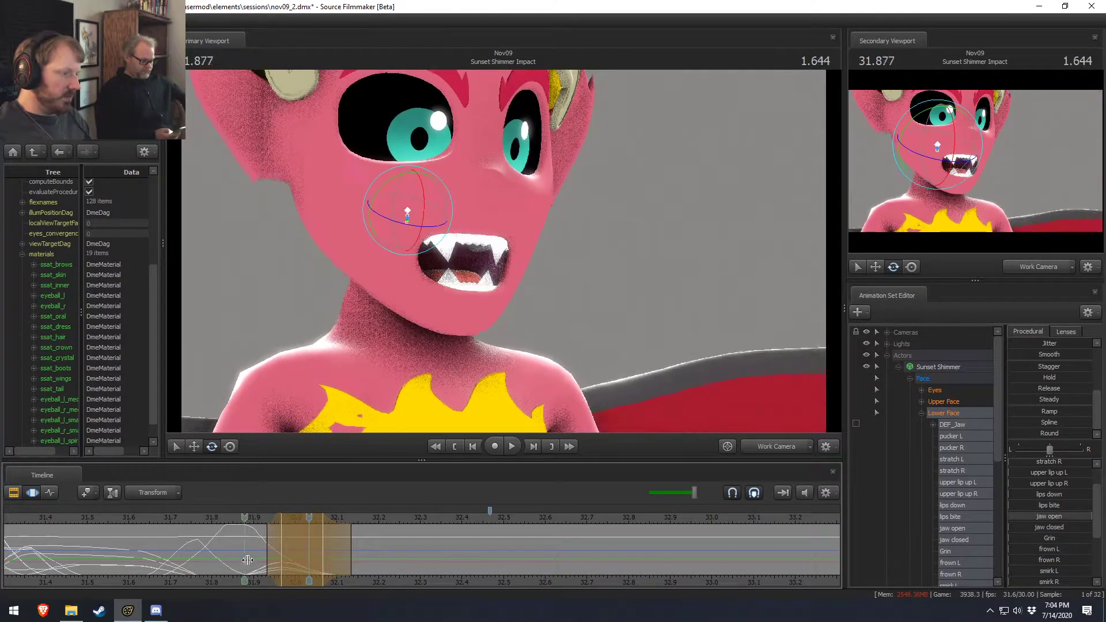
Centre a time selection of about 31.9 to 32.23 s on 32.066 s and raise mouth angry to bare the teeth.
left_click(320, 565, "shift")
scroll(321, 564, "up", 3, "shift")
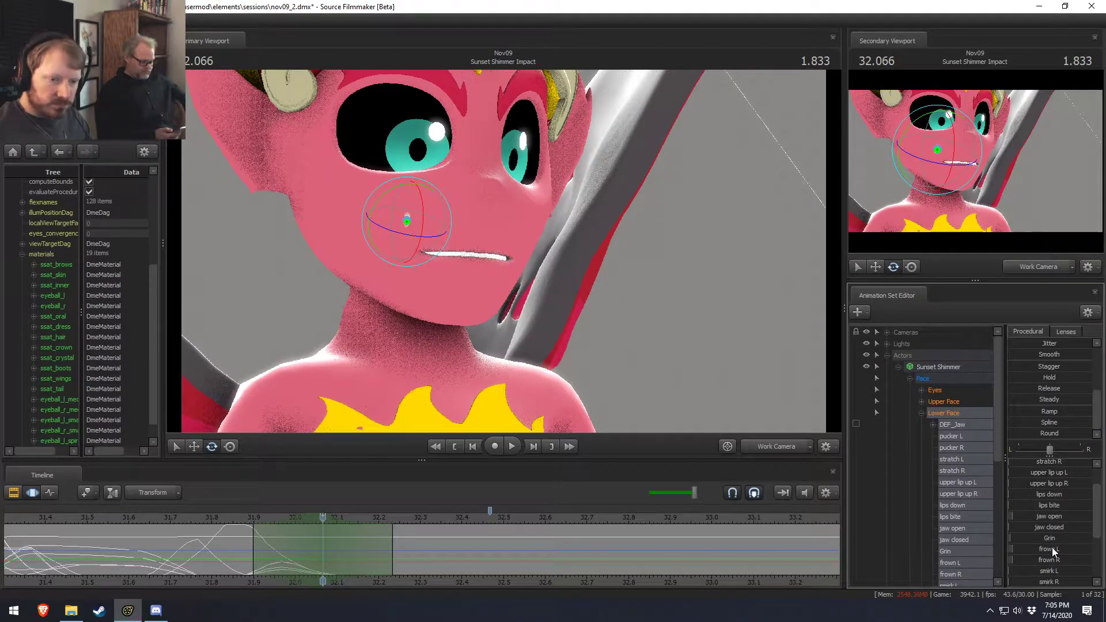
scroll(1039, 557, "down", 2)
left_click_drag(1033, 524, 1055, 525)
scroll(1055, 541, "up", 2)
scroll(1054, 540, "up", 1)
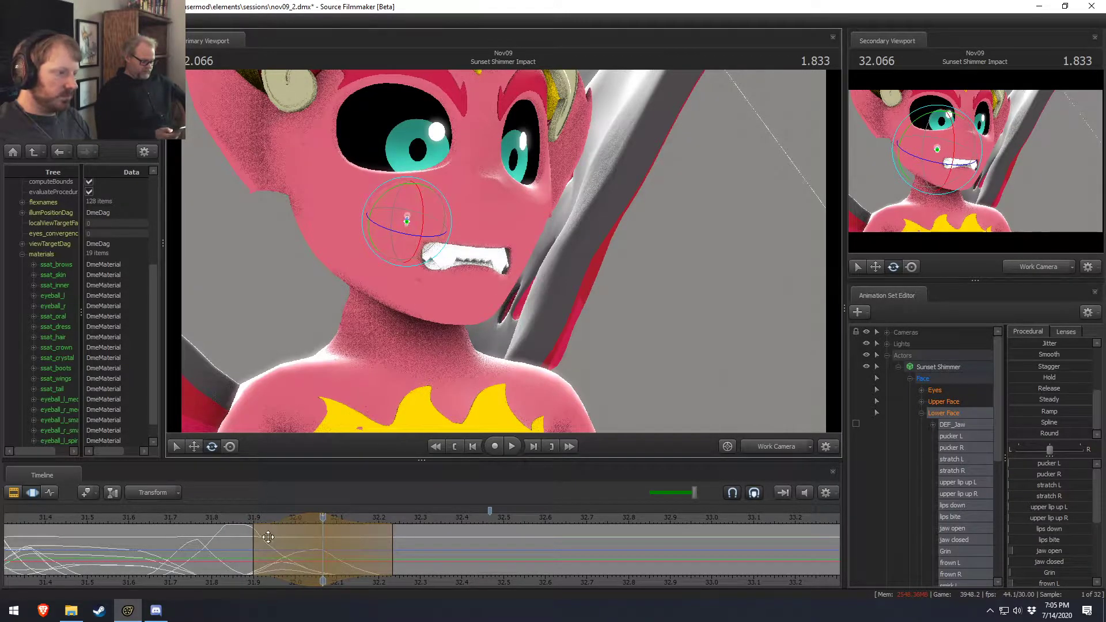
key("shift")
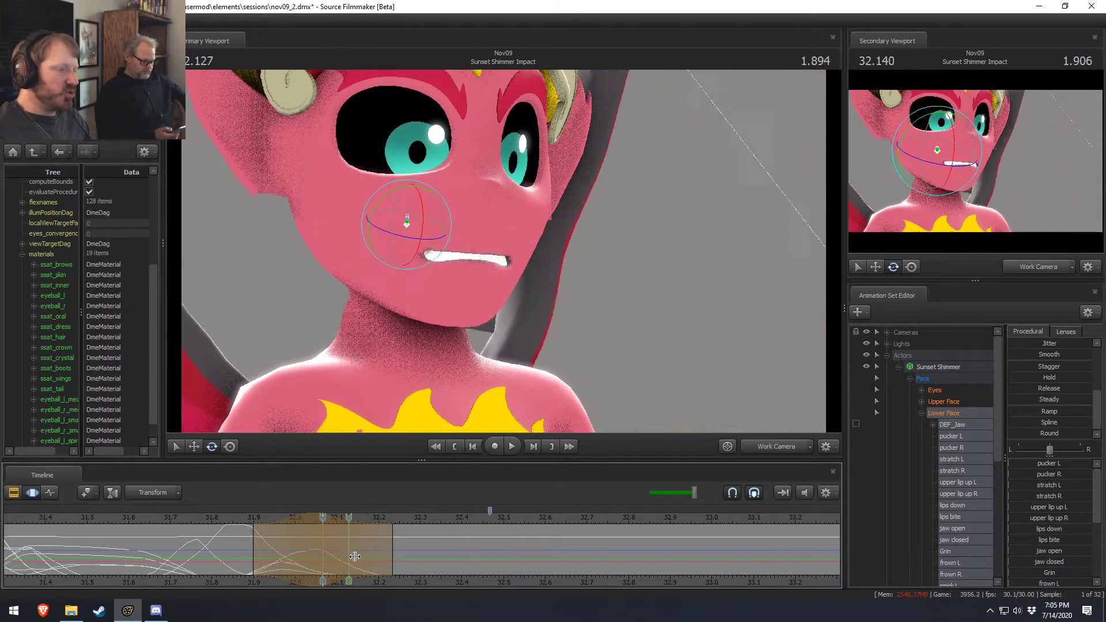
Centre a time selection of about 32.07 to 32.4 s on 32.233 s, raise both puckers fully and add some Grin and frown.
left_click(391, 557, "shift")
scroll(391, 558, "up", 5)
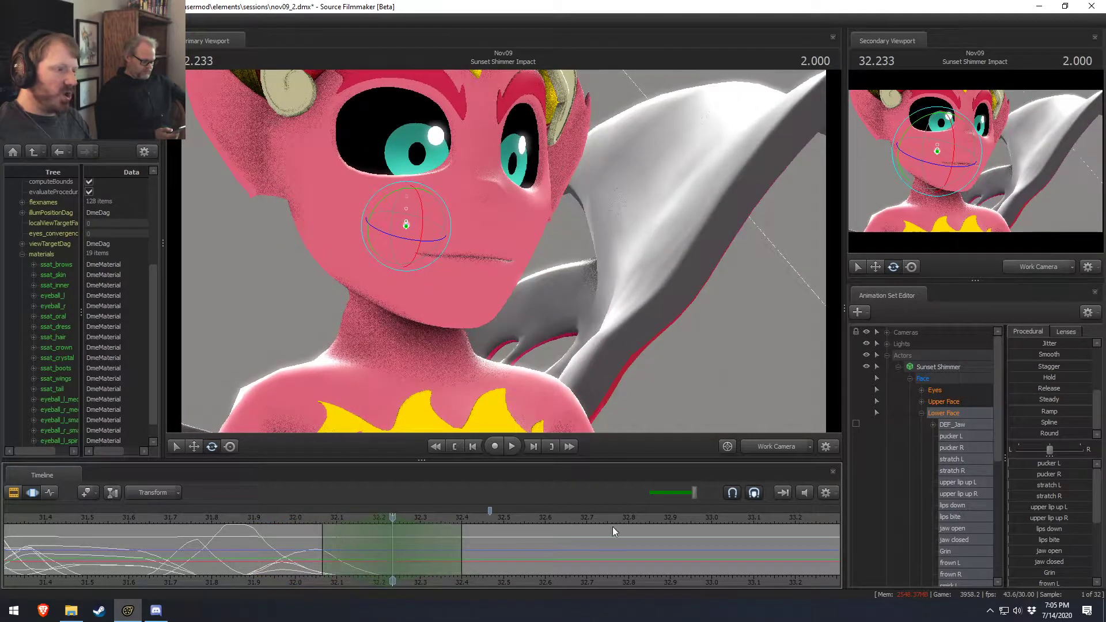
scroll(1058, 547, "down", 3)
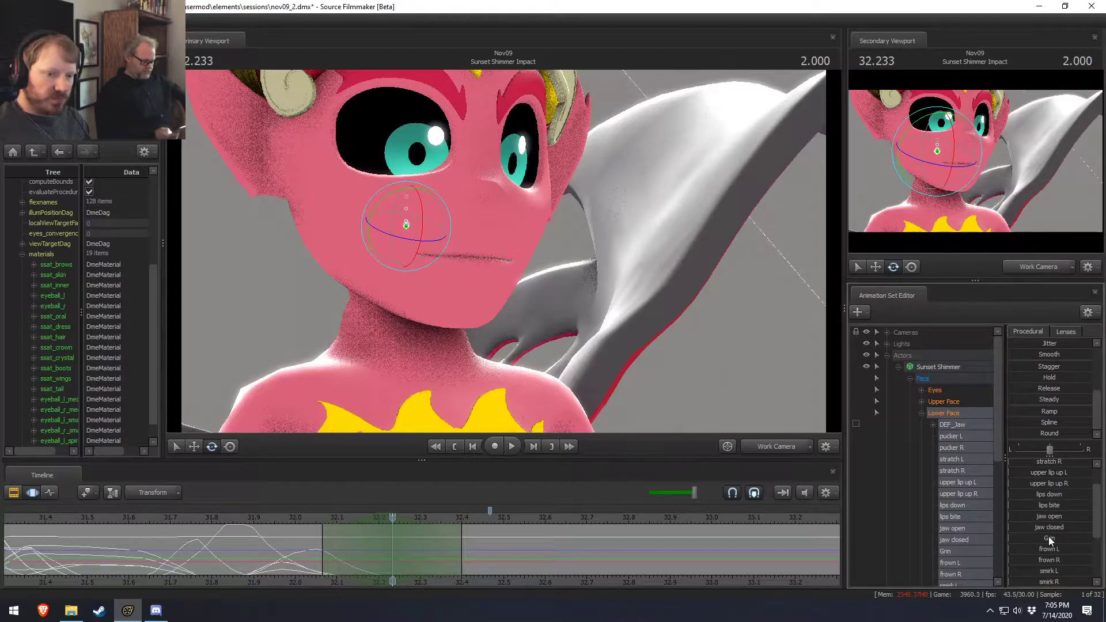
scroll(1038, 538, "up", 2)
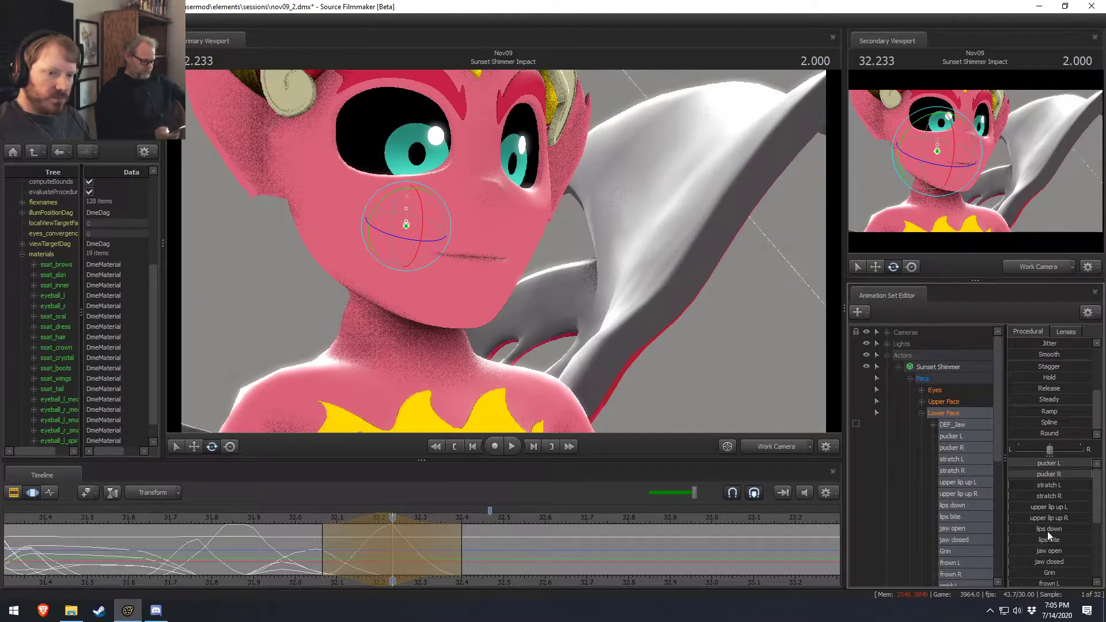
scroll(1050, 559, "down", 3)
left_click_drag(1049, 539, 1091, 559)
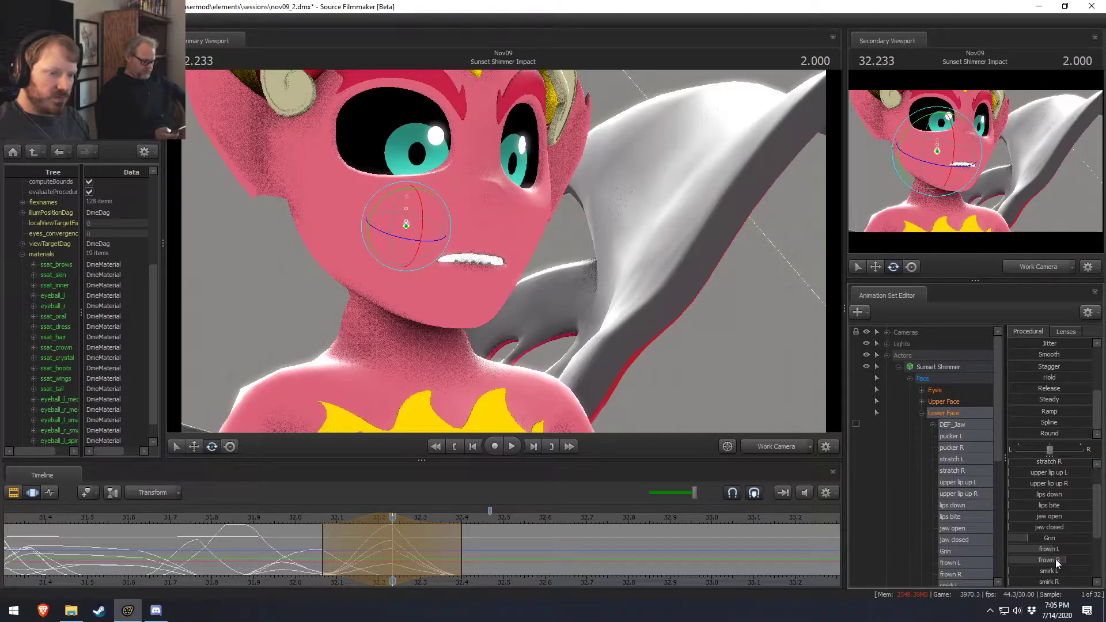
Raise mouth angry to nearly halfway at 32.233 s and reduce Grin and both frown sliders.
scroll(1054, 569, "down", 6)
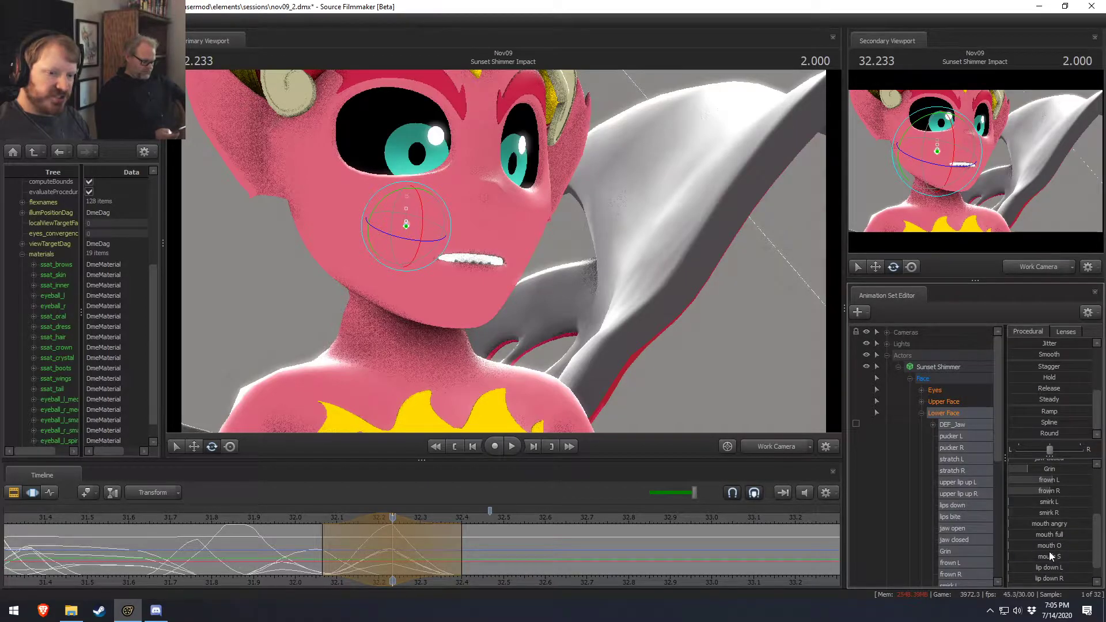
left_click_drag(1059, 526, 1026, 537)
scroll(1054, 496, "up", 6)
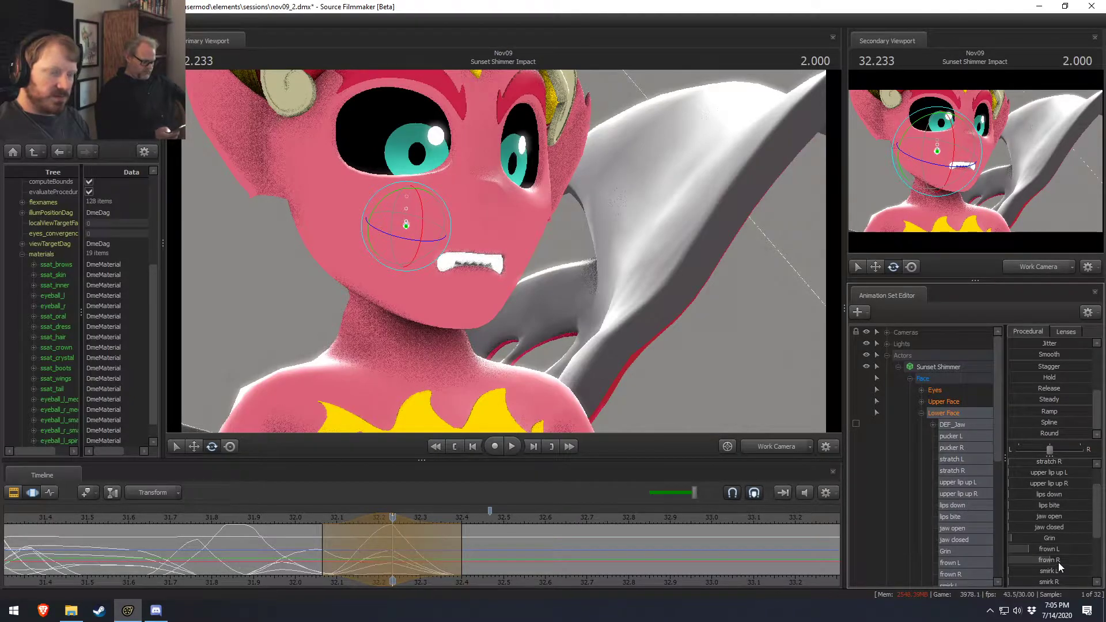
Raise mouth S at 32.233 s, check the shape from the side and extend the selection's falloff start to about 32.0 s.
scroll(1055, 566, "down", 2)
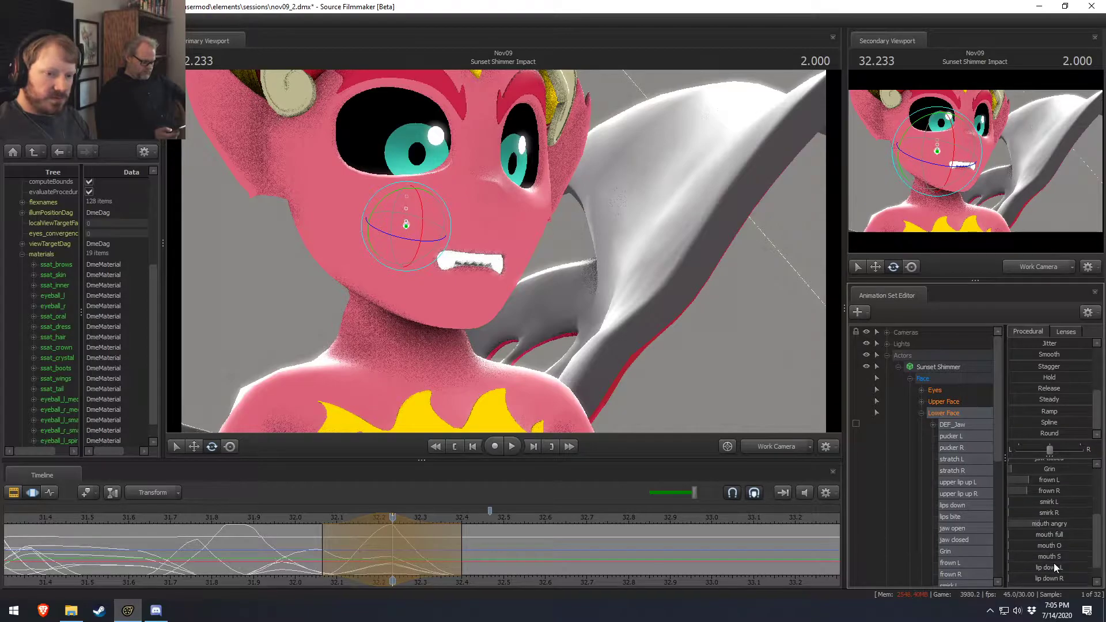
left_click_drag(520, 292, 625, 296, "alt")
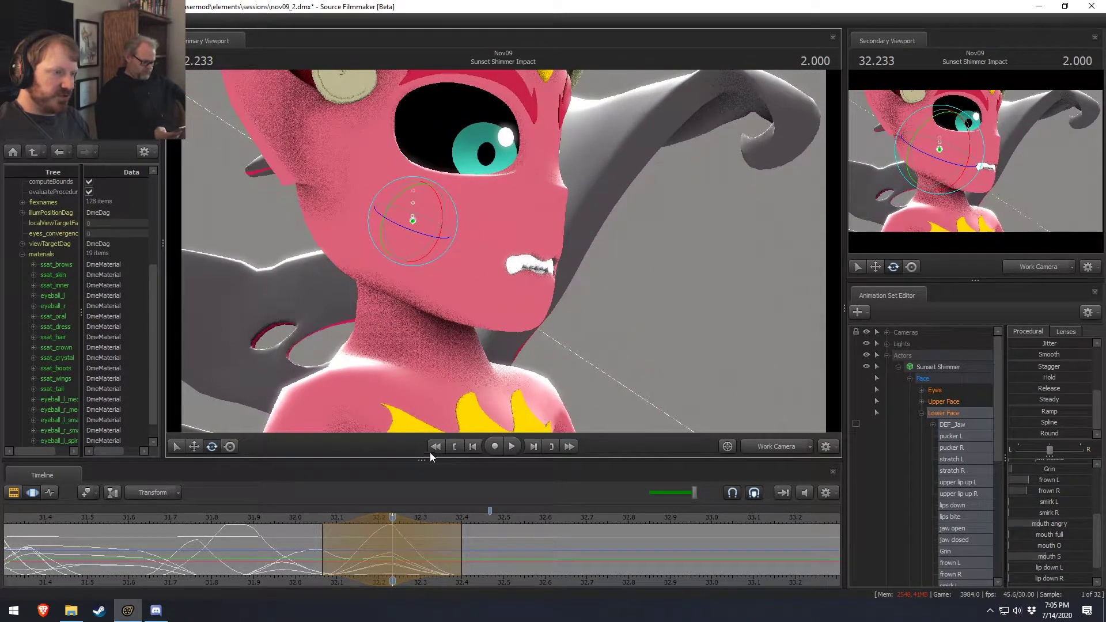
key("shift")
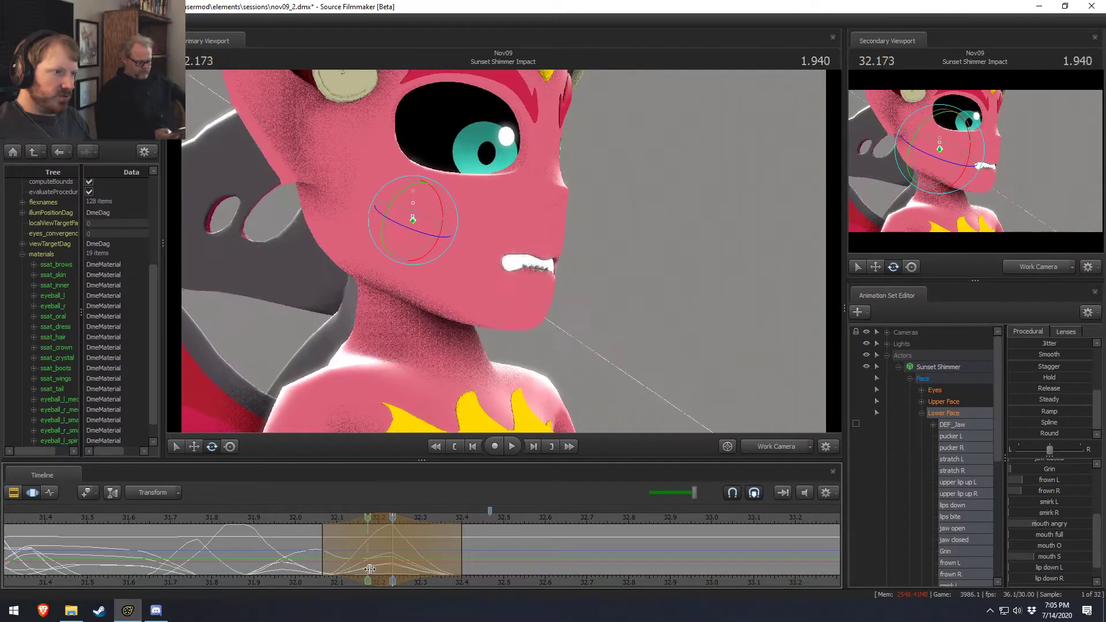
left_click_drag(323, 566, 294, 567)
key("shift")
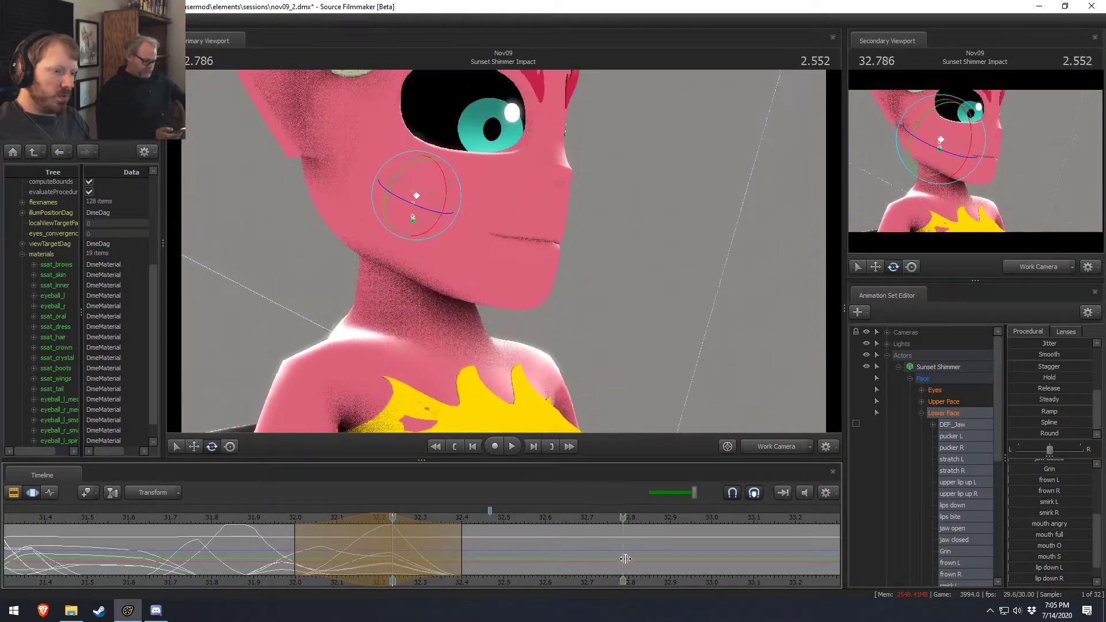
Select about 32.67 to 32.93 s with falloffs reaching about 32.5 and 33.07 s for the next mouth shape.
scroll(725, 557, "down", 2)
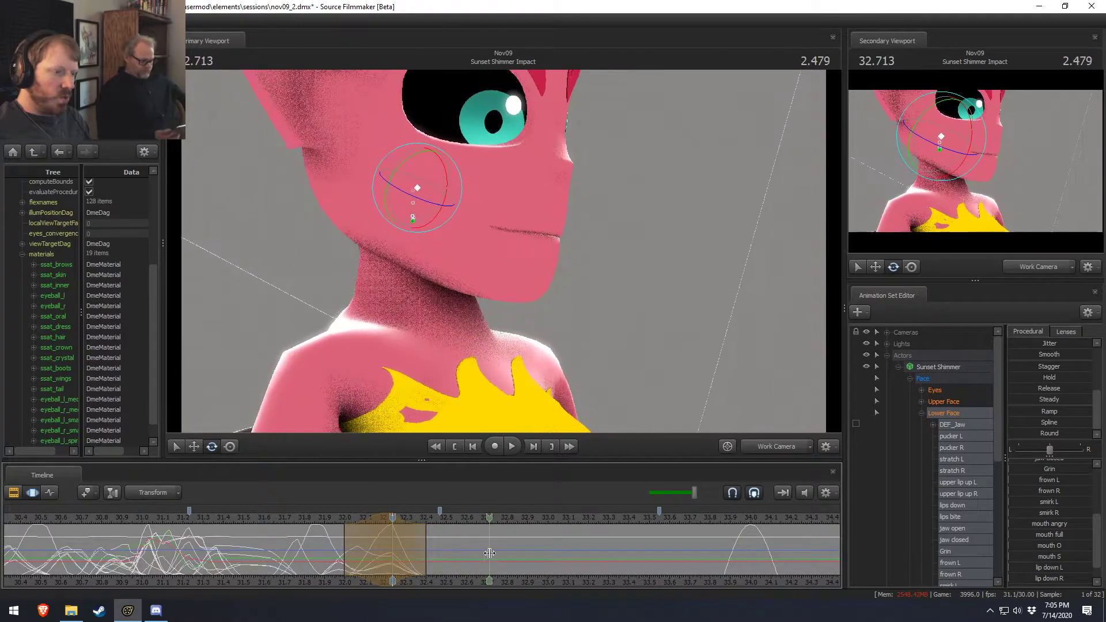
left_click(489, 553)
left_click_drag(473, 547, 535, 556, "shift")
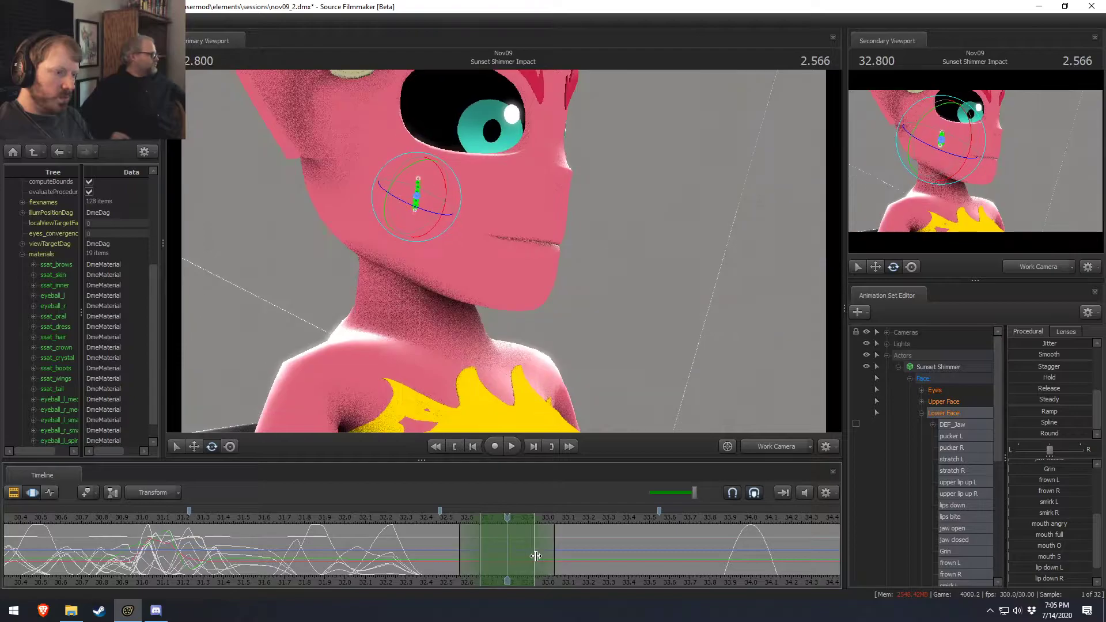
mouse_move(453, 554)
left_mouse_down("shift")
mouse_move(433, 554)
mouse_move(445, 557)
left_mouse_up("shift")
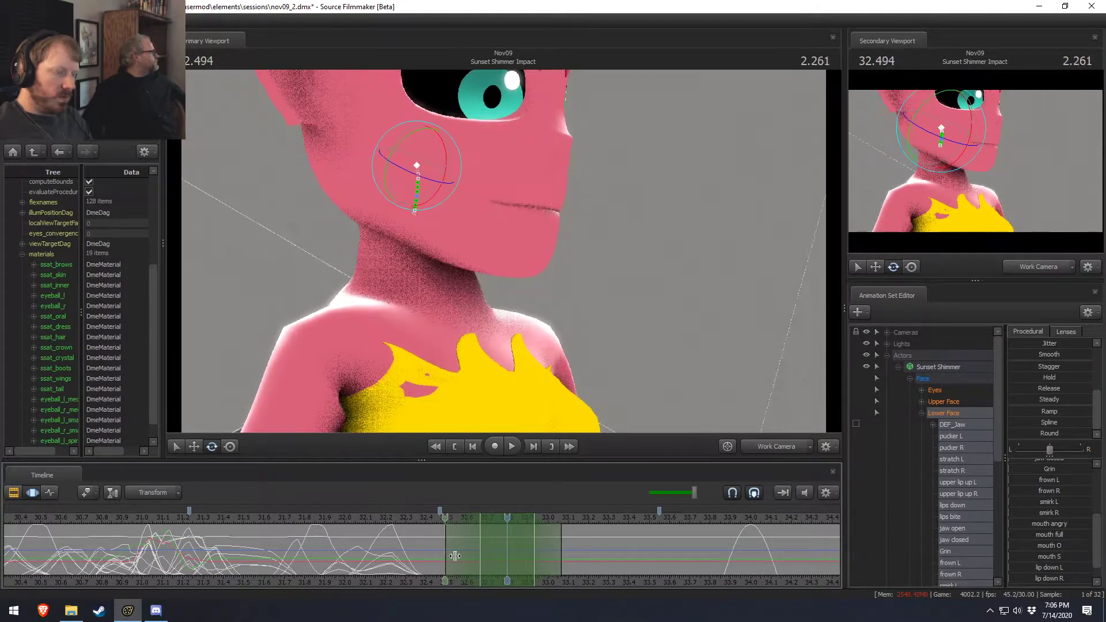
left_click_drag(755, 378, 720, 378, "alt")
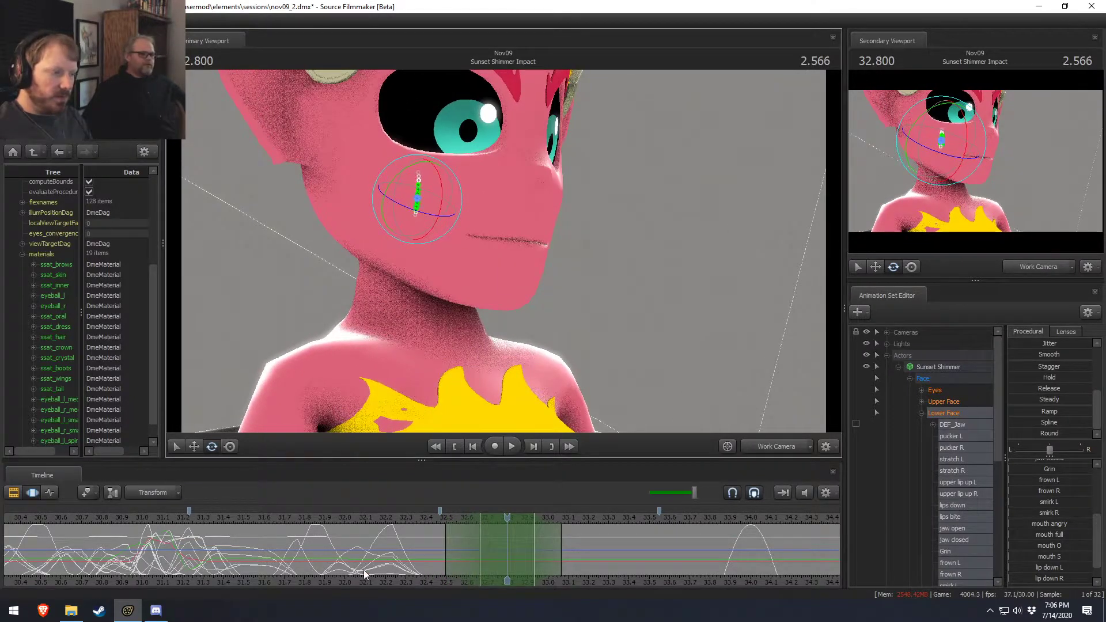
Extend the selection's falloff start to about 32.43 s and raise mouth O to about halfway at 32.833 s.
mouse_move(453, 566)
left_mouse_down("shift")
mouse_move(485, 563)
mouse_move(455, 560)
left_mouse_up("shift")
left_click_drag(399, 514, 514, 525)
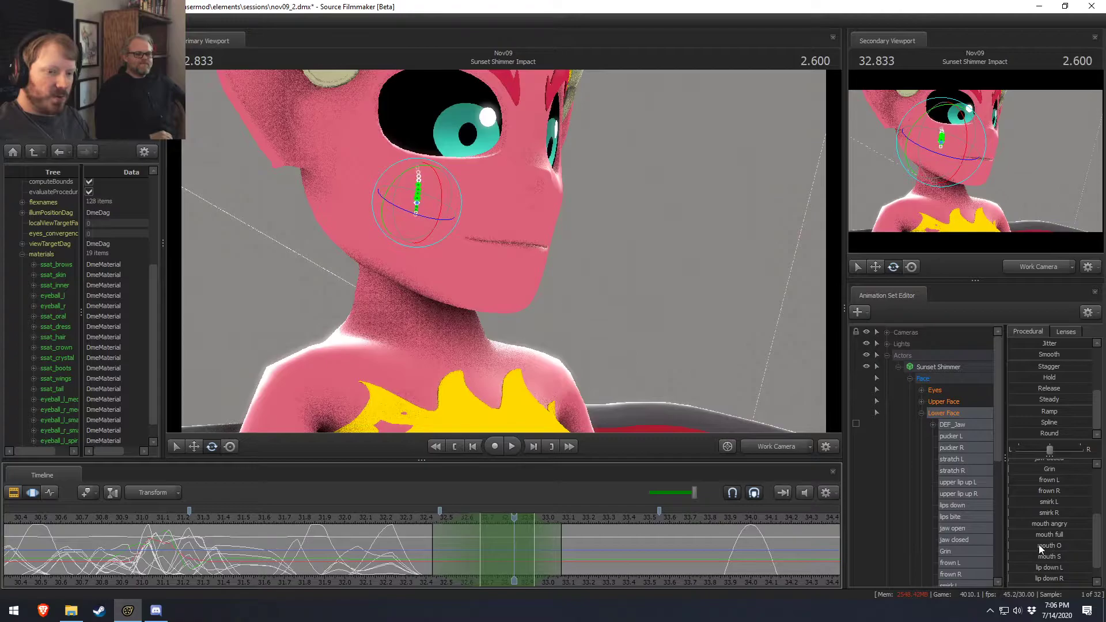
left_click_drag(1039, 544, 1053, 544)
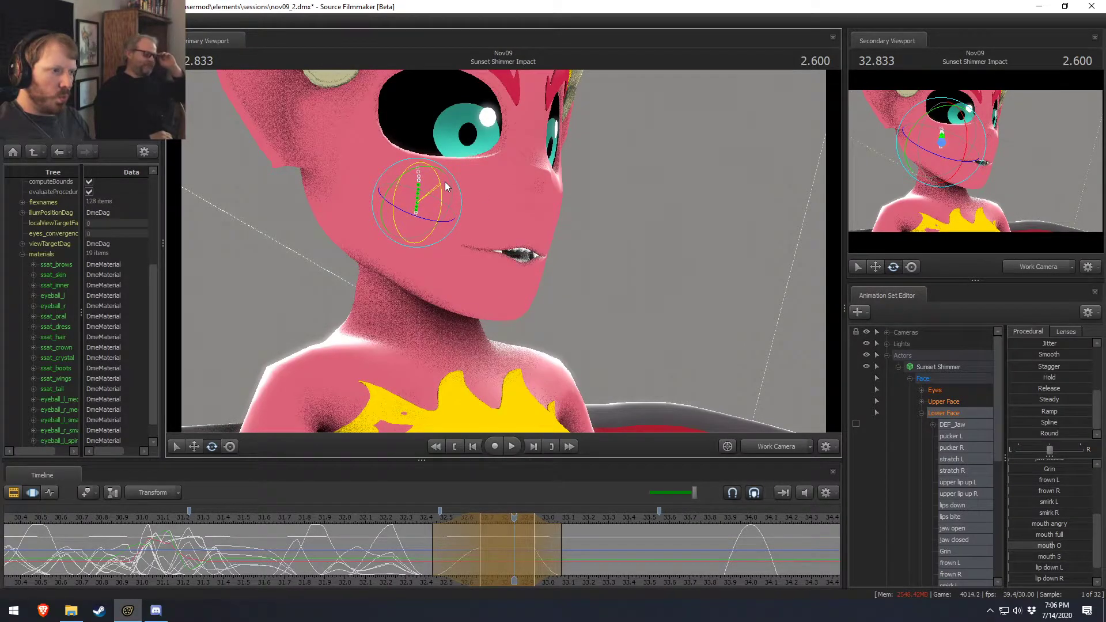
Raise frown L and frown R to about a third at 32.833 s and check the mouth from the front.
scroll(1038, 496, "up", 2)
scroll(1032, 527, "up", 1)
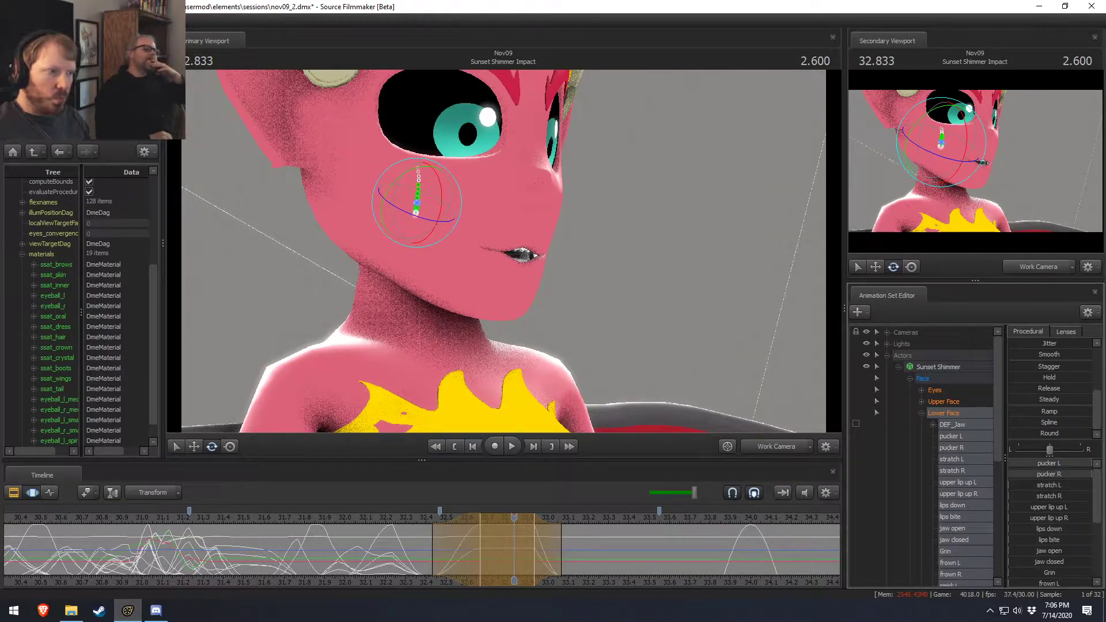
scroll(1062, 501, "down", 3)
scroll(1036, 533, "up", 1)
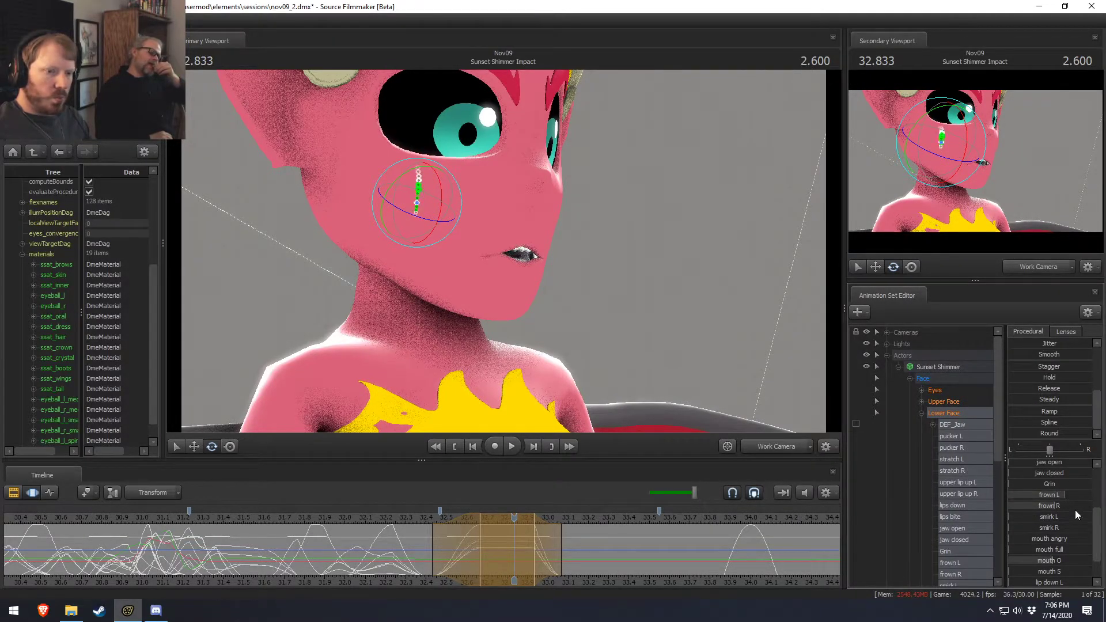
left_click_drag(518, 318, 451, 314, "alt")
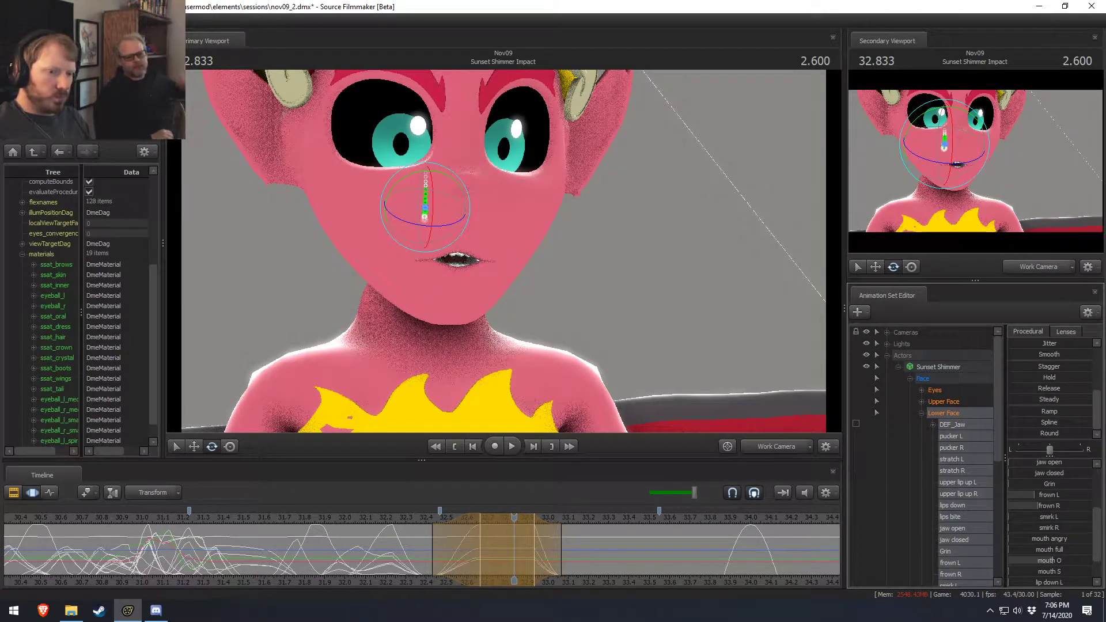
Select about 32.23 to 32.6 s around 32.366 s and raise jaw open to over halfway and mouth angry to nearly halfway.
left_click_drag(231, 540, 466, 550)
key("Escape")
left_click_drag(1042, 461, 1069, 461)
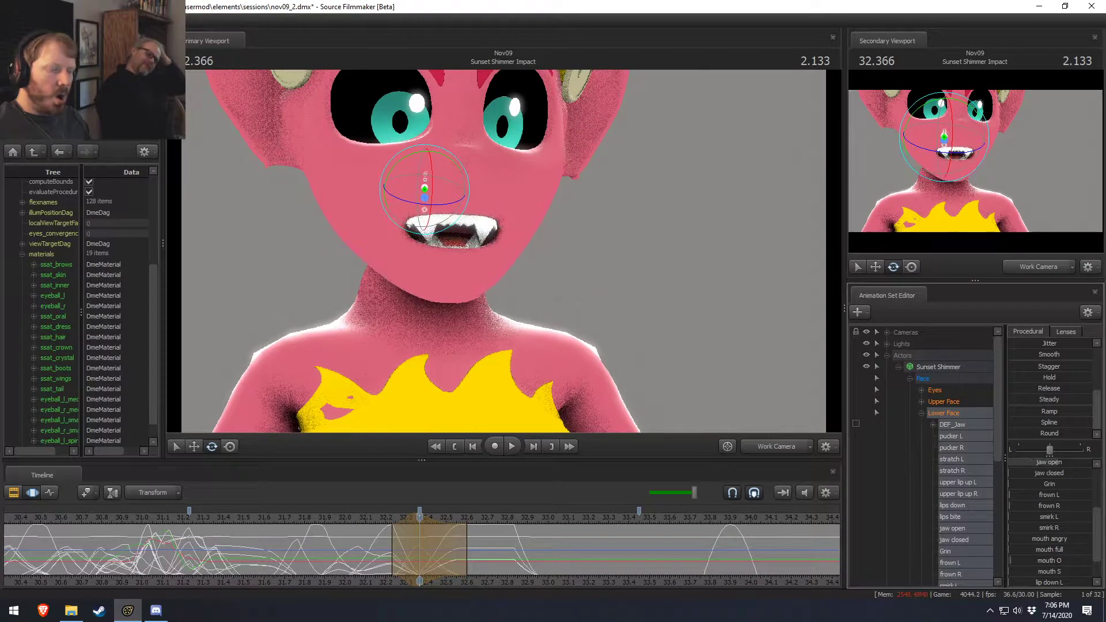
scroll(1054, 535, "down", 1)
scroll(1048, 501, "up", 2)
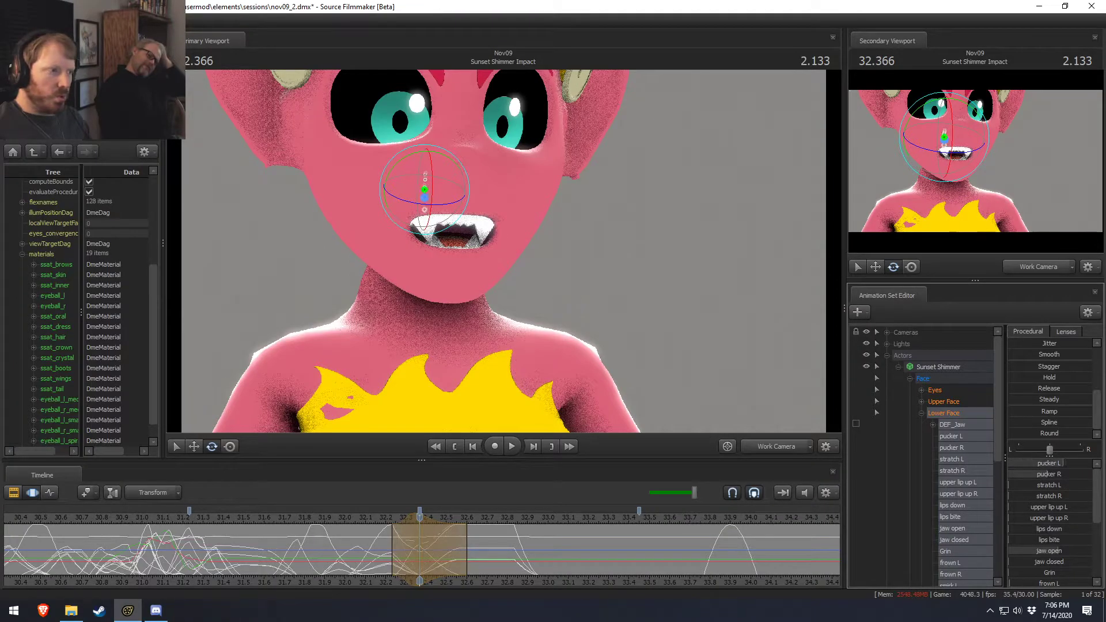
scroll(1047, 548, "down", 2)
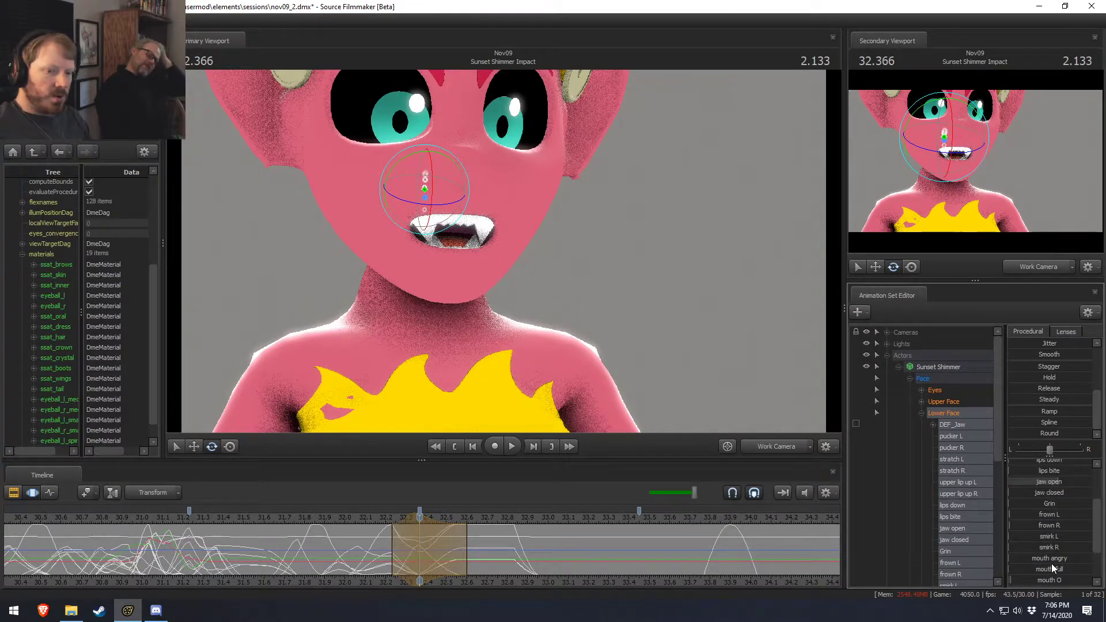
left_click_drag(1052, 561, 1071, 561)
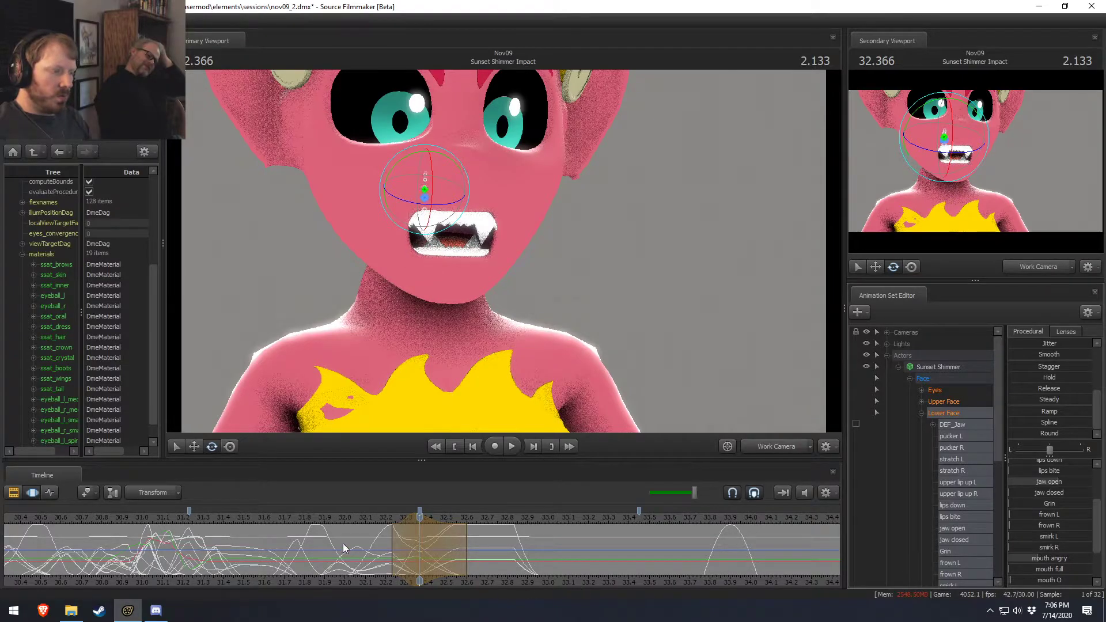
Reselect about 32.17 to 32.47 s around 32.3 s and open the jaw wider while viewing the face from the side.
key("shift")
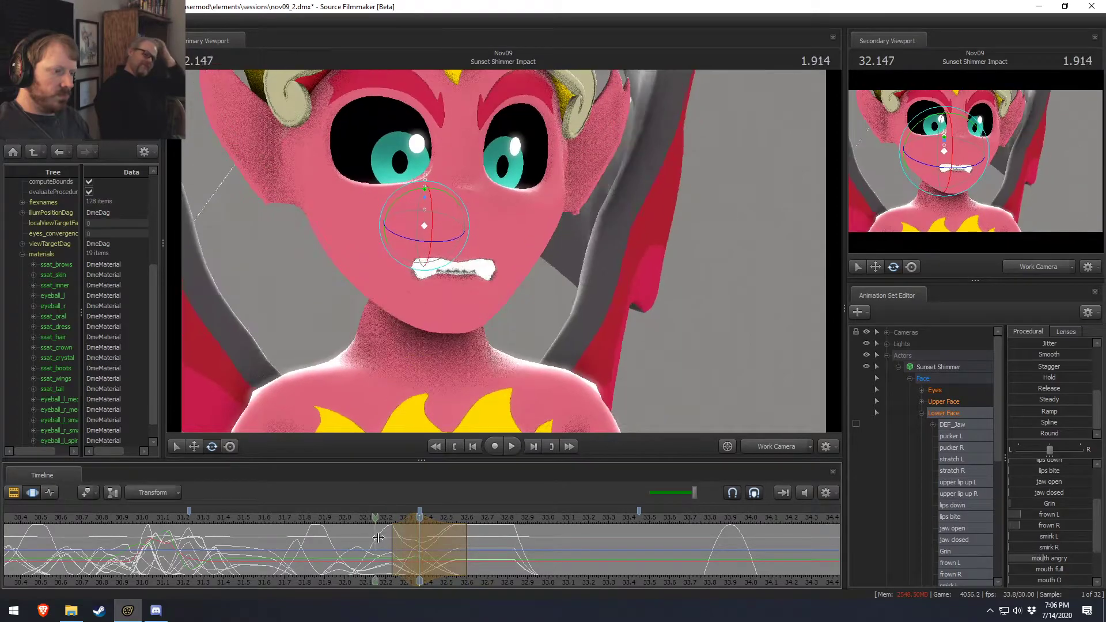
key("shift")
left_click_drag(399, 524, 387, 524)
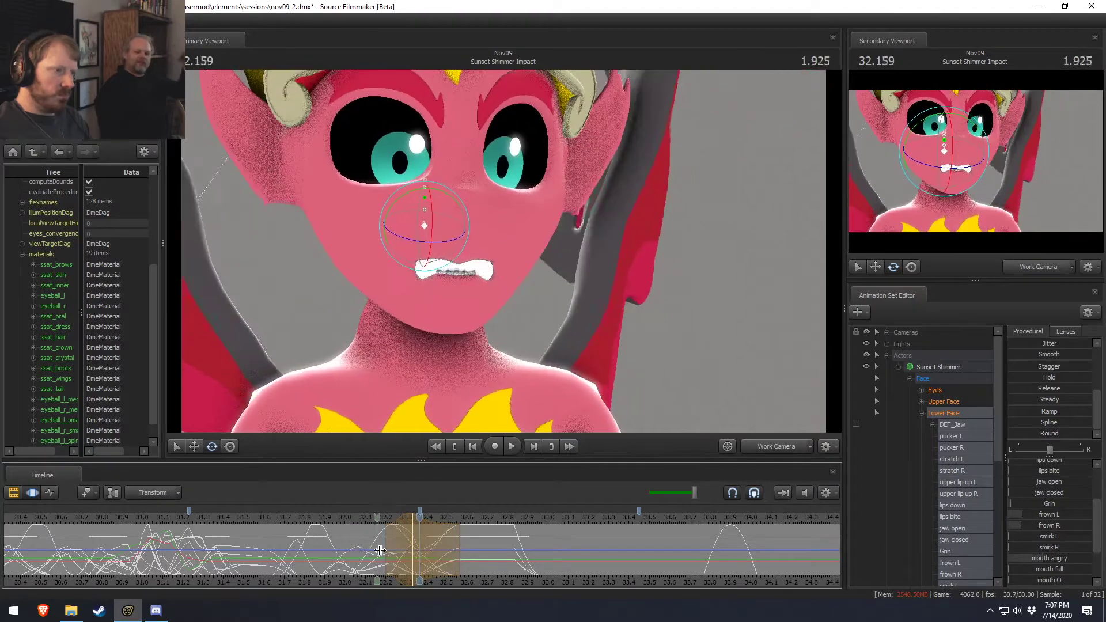
left_click_drag(408, 550, 409, 551, "shift")
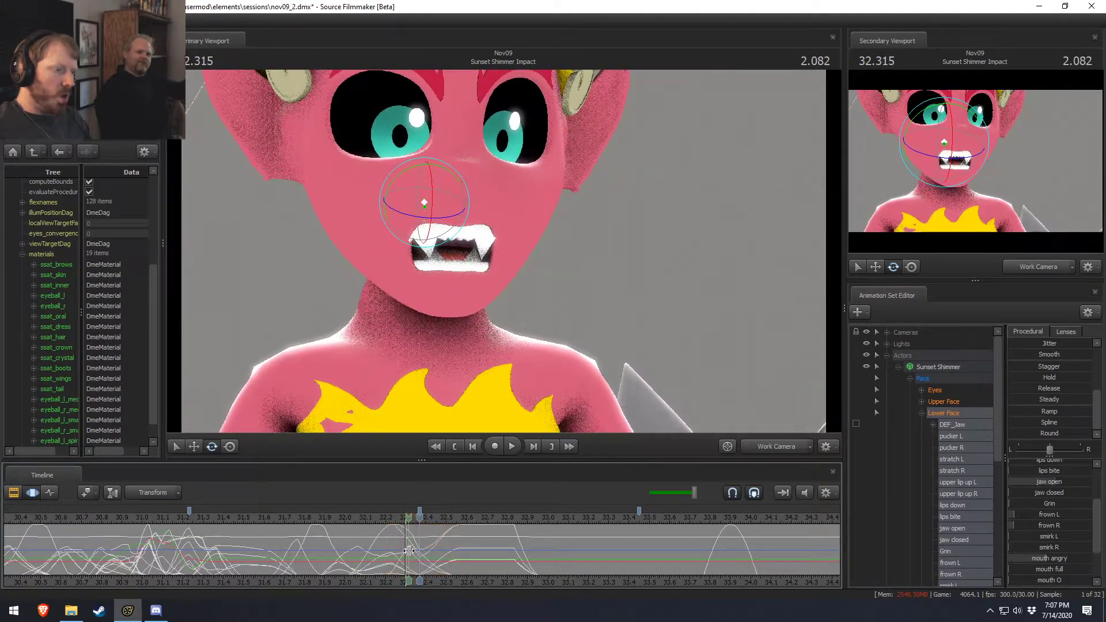
double_click(408, 551, "shift")
left_click_drag(507, 334, 582, 224)
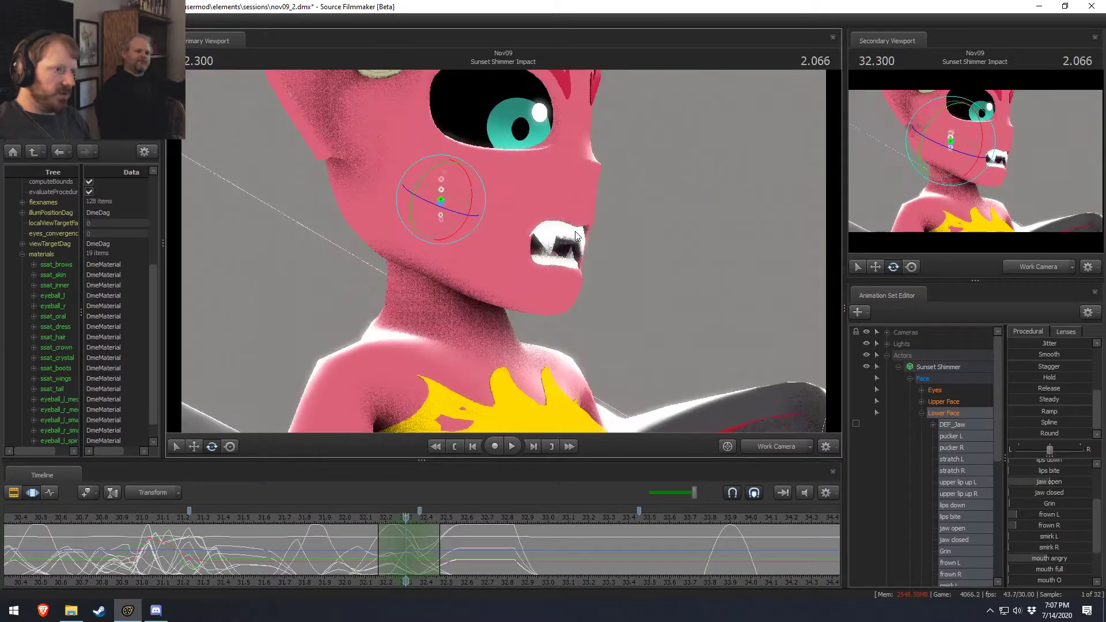
left_click_drag(461, 187, 474, 189)
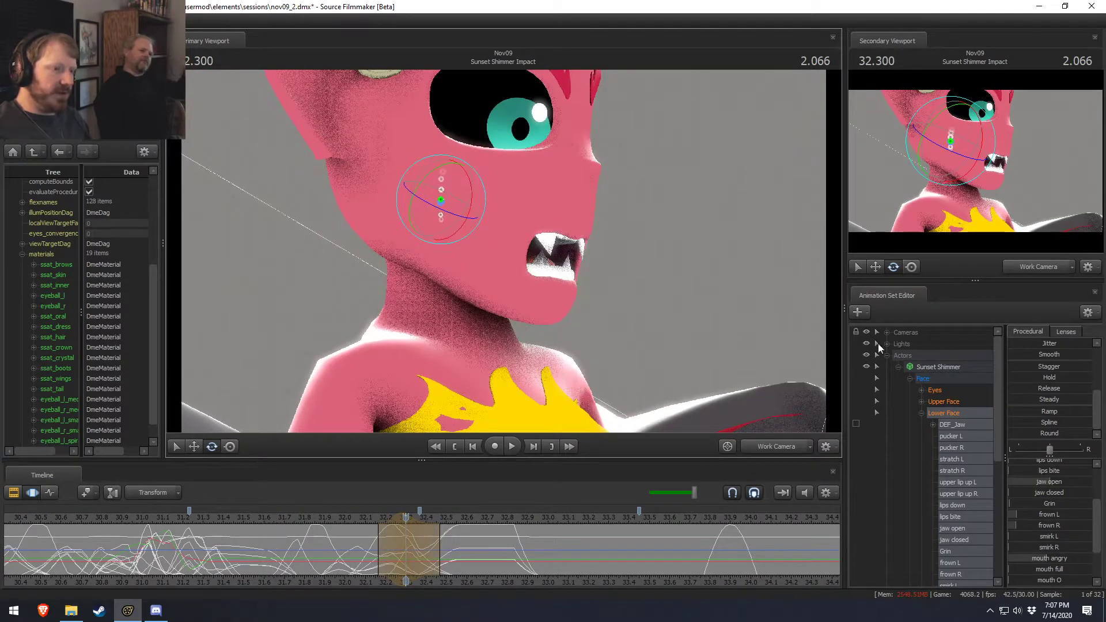
Try adjusting lips down at 32.3 s and undo the change.
scroll(1054, 571, "down", 2)
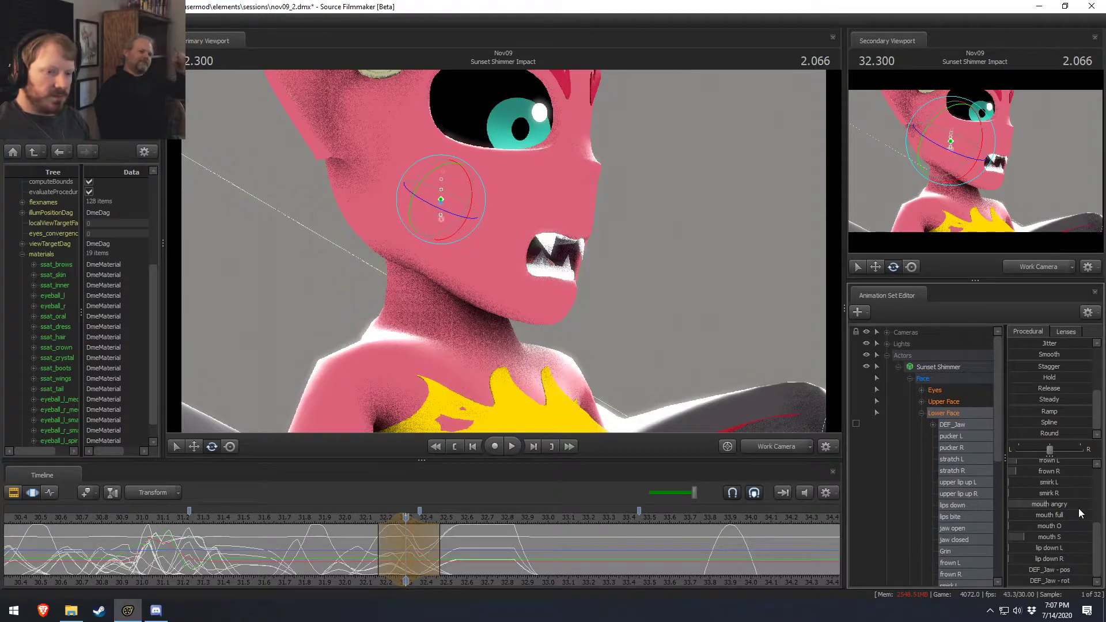
scroll(1074, 514, "up", 4)
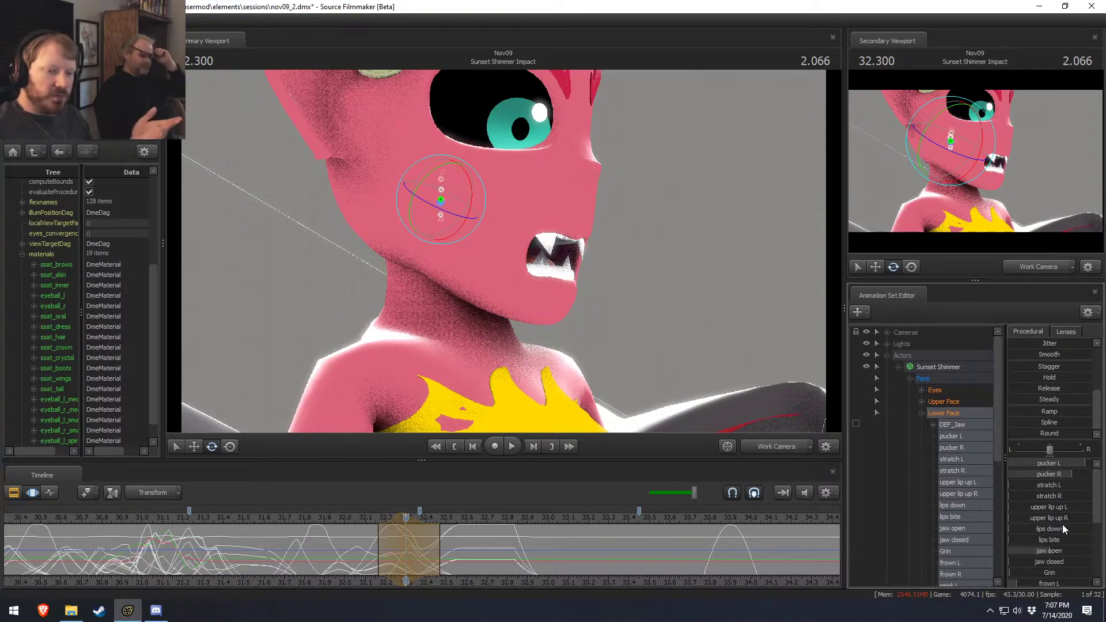
left_click_drag(1067, 528, 1059, 541)
key("ctrl+z")
key("ctrl+z")
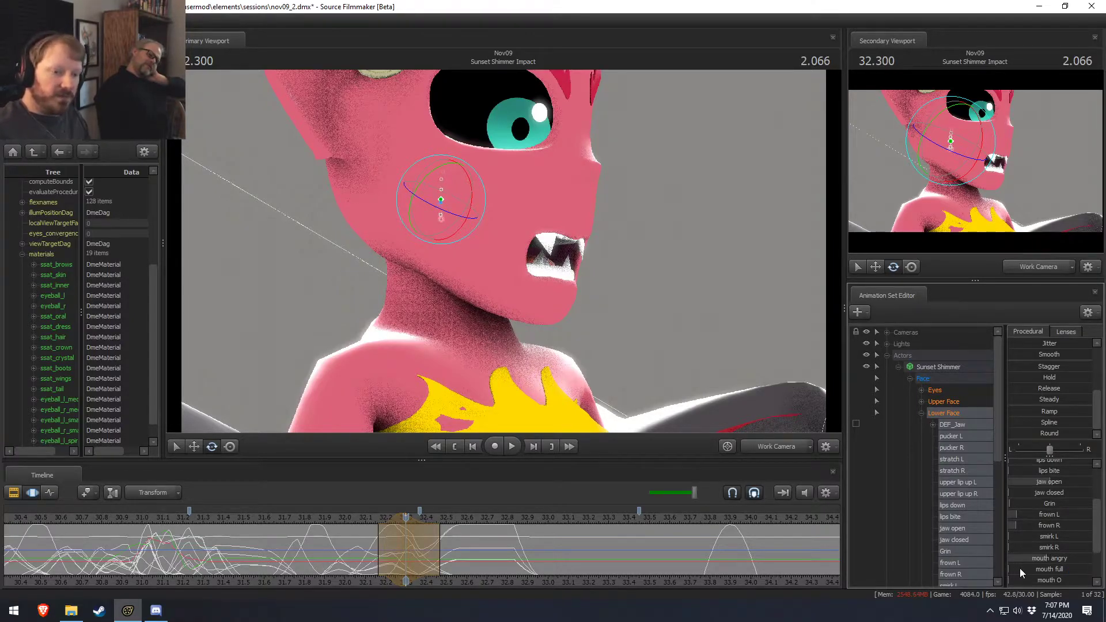
Nudge mouth O, and smooth pucker L and pucker R strongly over about 32.04 to 32.5 s.
left_click_drag(1050, 580, 1055, 580)
mouse_move(431, 531)
left_mouse_down()
mouse_move(346, 538)
mouse_move(440, 544)
mouse_move(366, 548)
mouse_move(399, 548)
left_mouse_up()
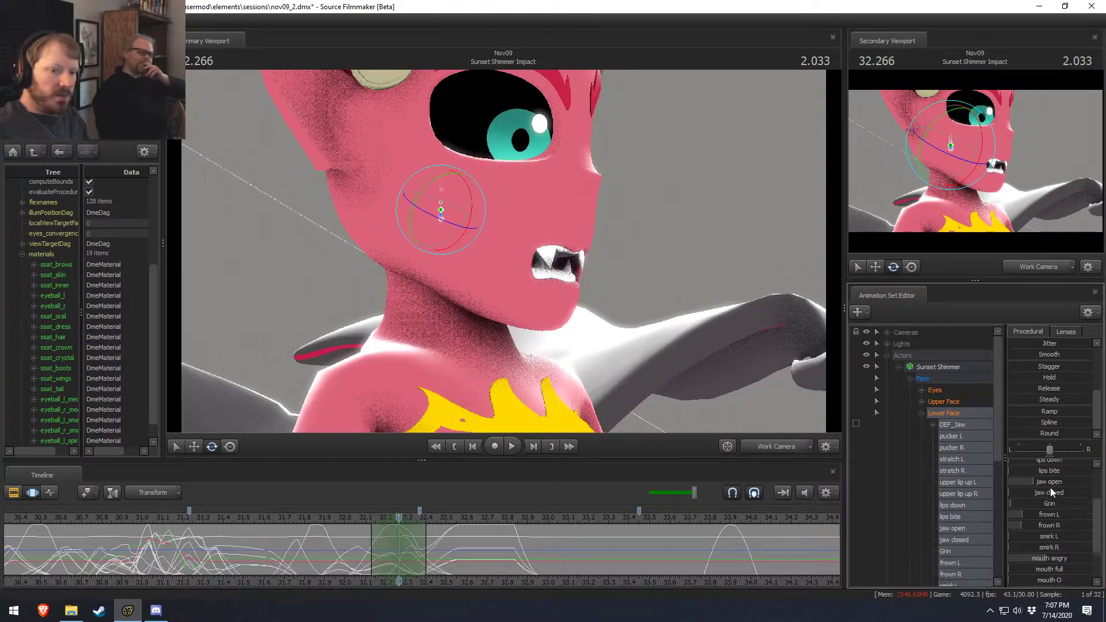
scroll(1048, 492, "up", 2)
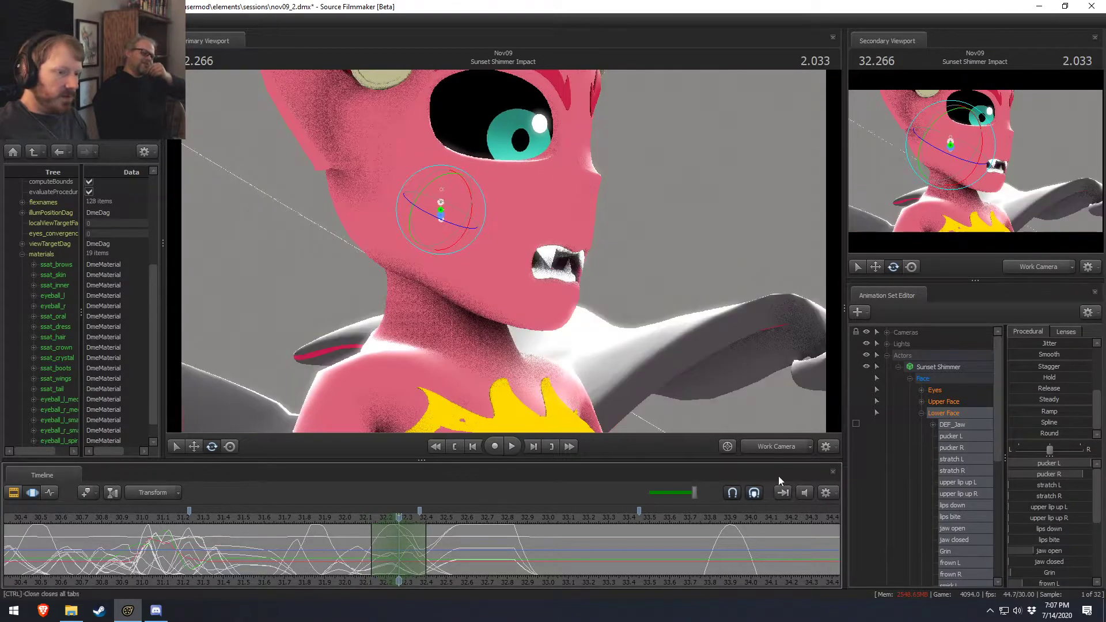
left_click(961, 447)
left_click(963, 438, "ctrl")
left_click_drag(382, 548, 352, 564)
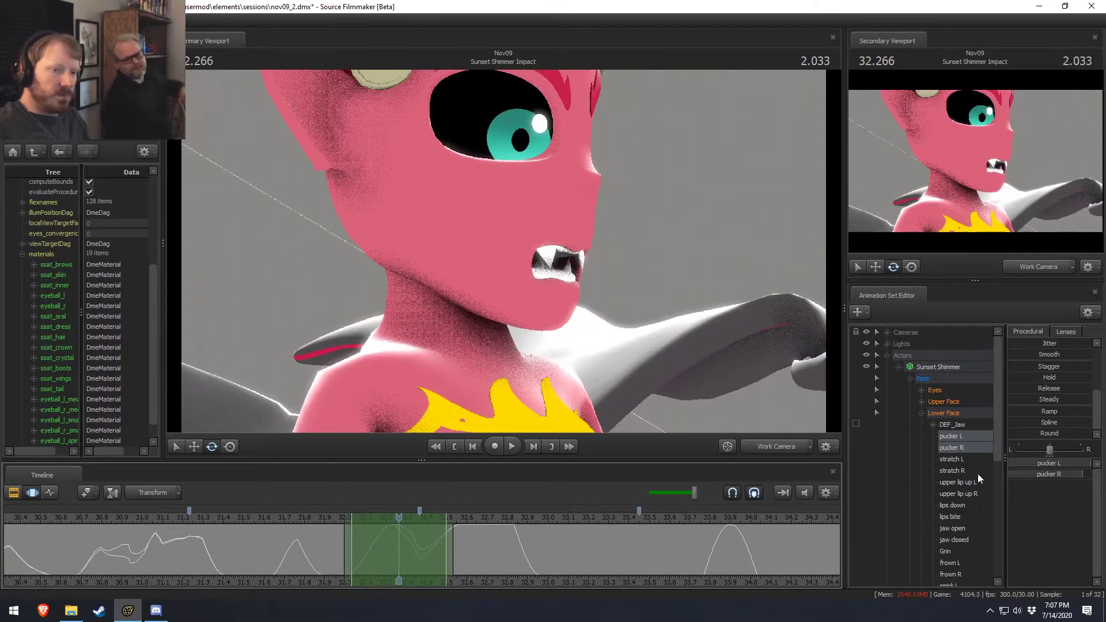
left_click_drag(1044, 355, 1086, 356)
Scrub through the smoothed pucker motion around 32.3 s and examine the mouth shape from the front.
left_click_drag(355, 555, 411, 572)
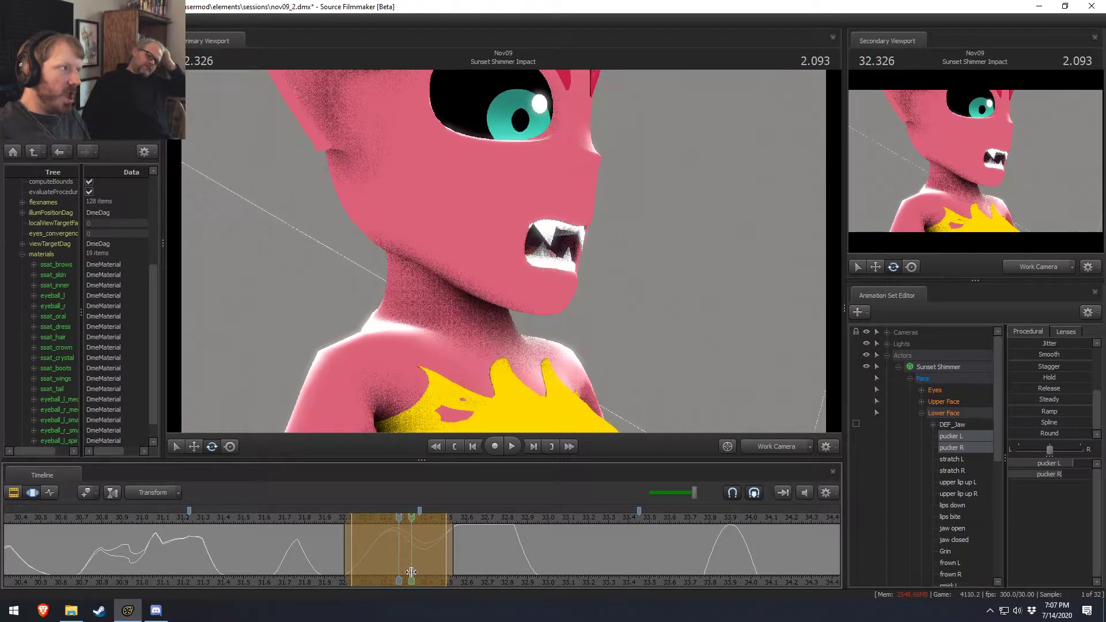
mouse_move(411, 572)
left_mouse_down()
mouse_move(448, 568)
mouse_move(319, 562)
mouse_move(428, 562)
mouse_move(380, 563)
mouse_move(403, 563)
left_mouse_up()
left_click(421, 570)
left_click(403, 562)
scroll(403, 562, "up", 4)
left_click_drag(552, 345, 691, 346)
left_click_drag(408, 509, 862, 425)
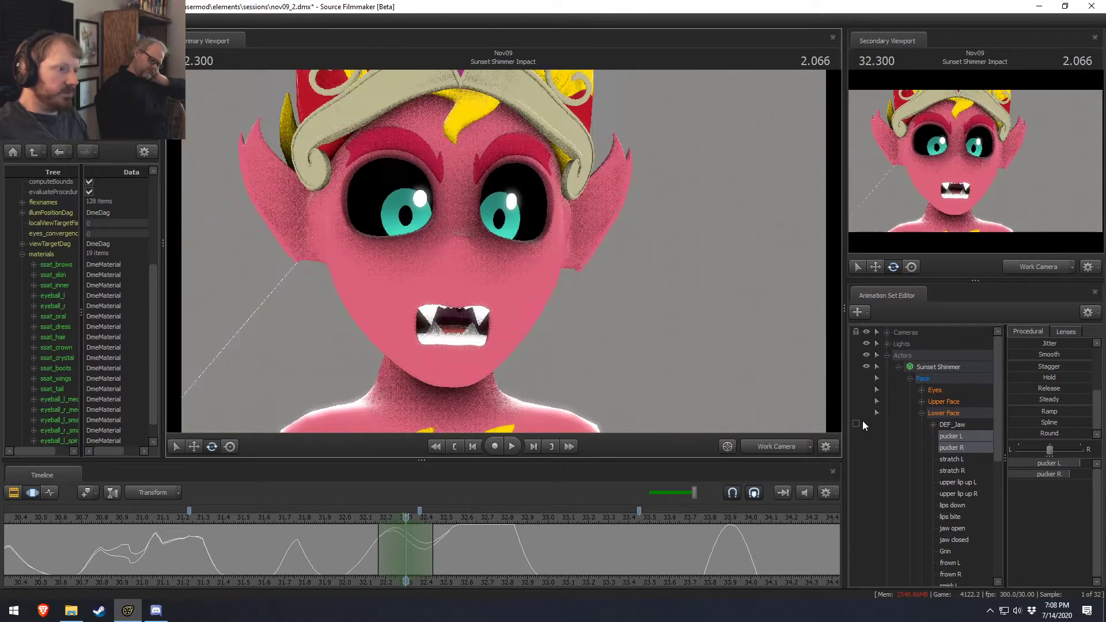
Blend all Lower Face controls toward Out over about 32.24 to 32.7 s, extending the falloff start to about 32.06 s.
left_click(945, 414)
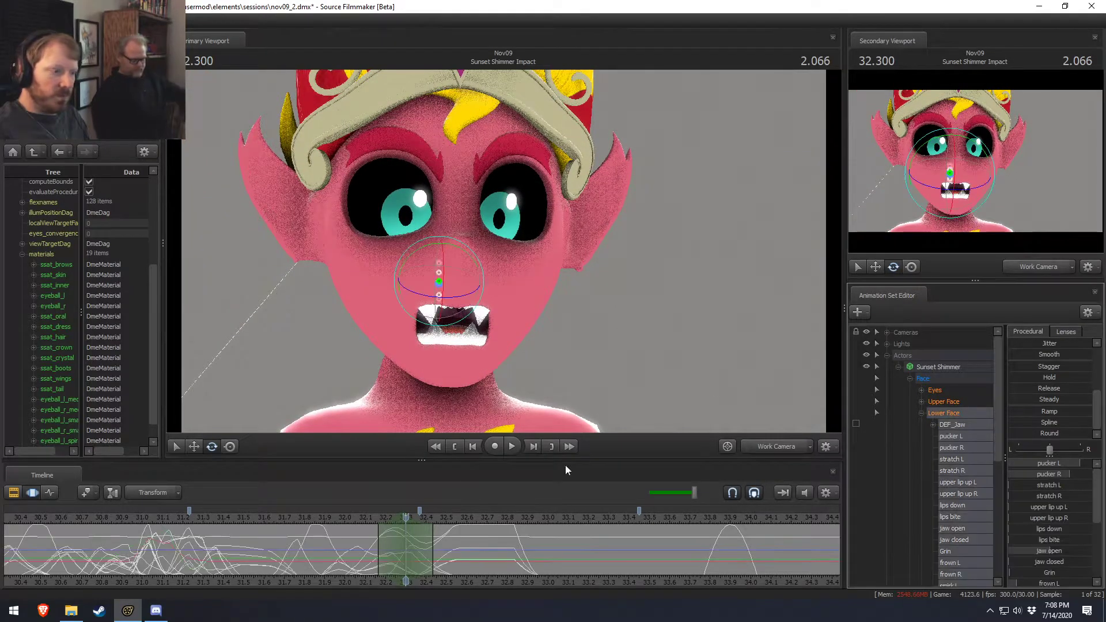
left_click(466, 536)
key("shift")
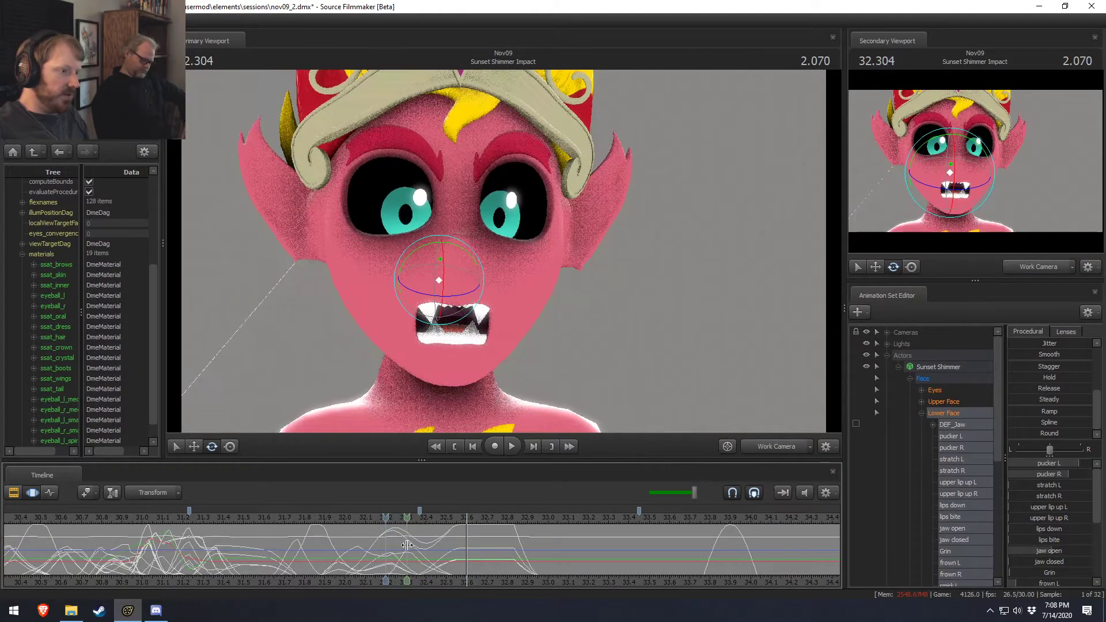
left_click_drag(487, 550, 393, 554)
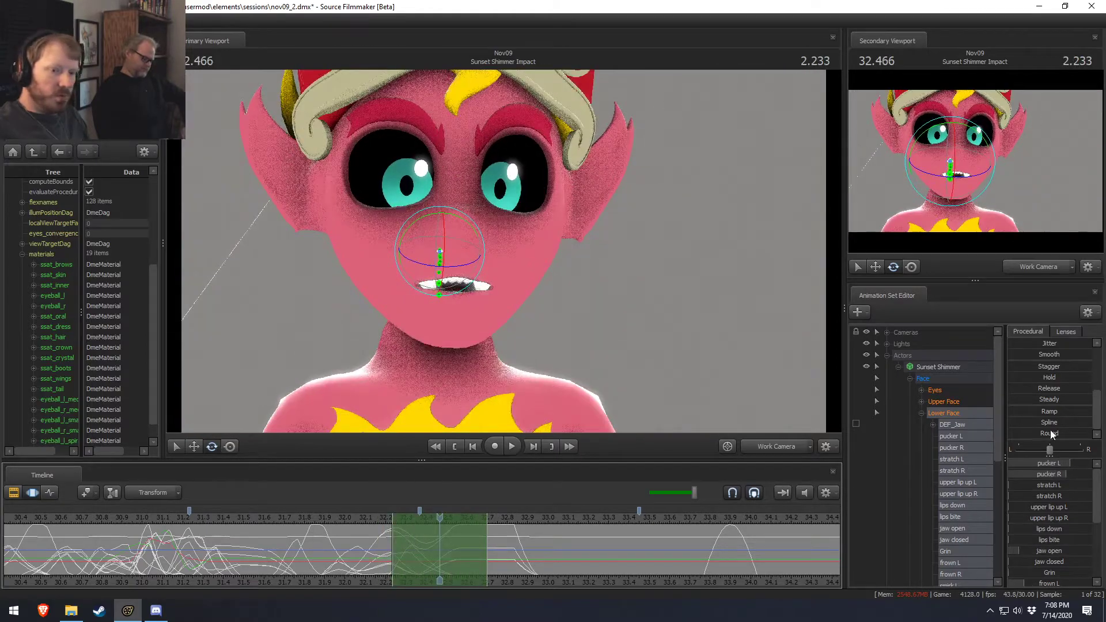
scroll(1043, 402, "up", 4)
left_click(1043, 410)
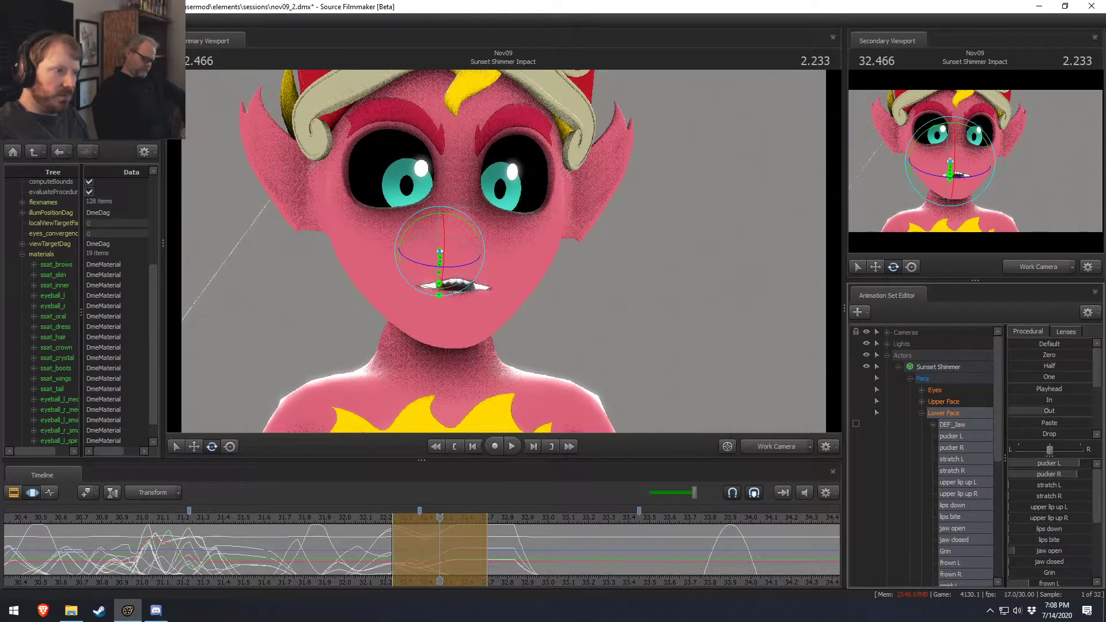
left_click_drag(387, 552, 358, 553)
Play back and scrub the blended mouth motion between about 32.2 and 32.6 s.
key("space")
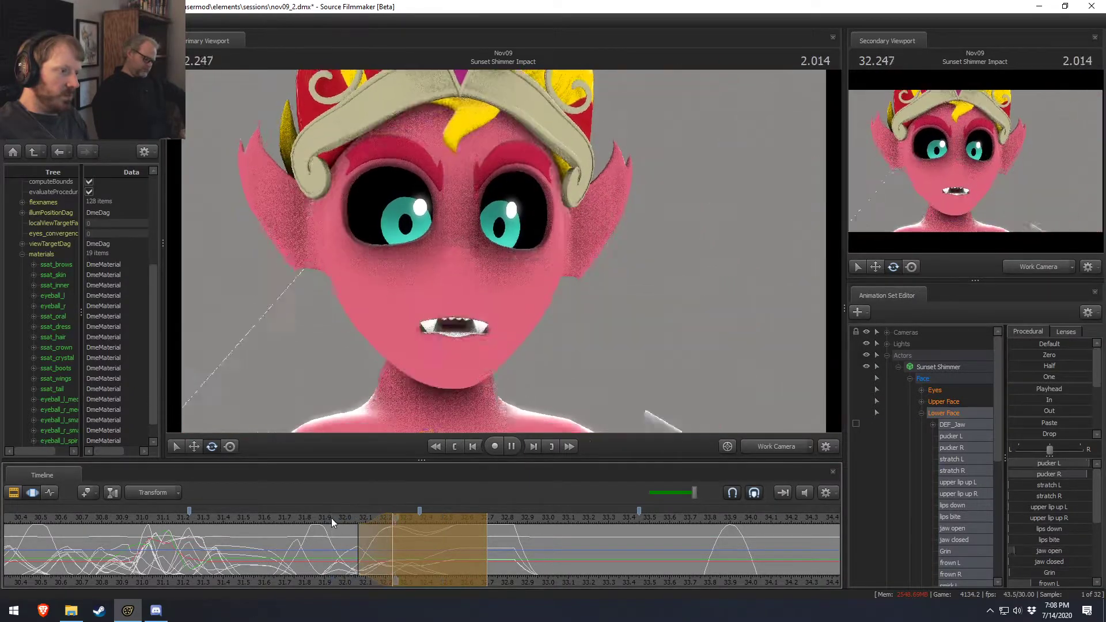
key("space")
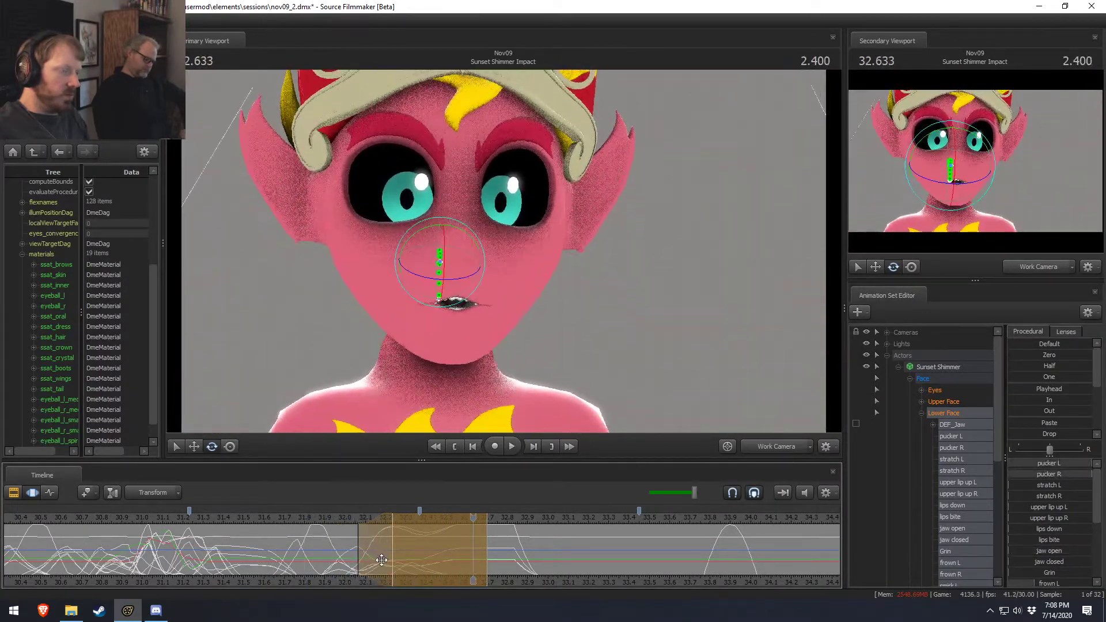
key("shift")
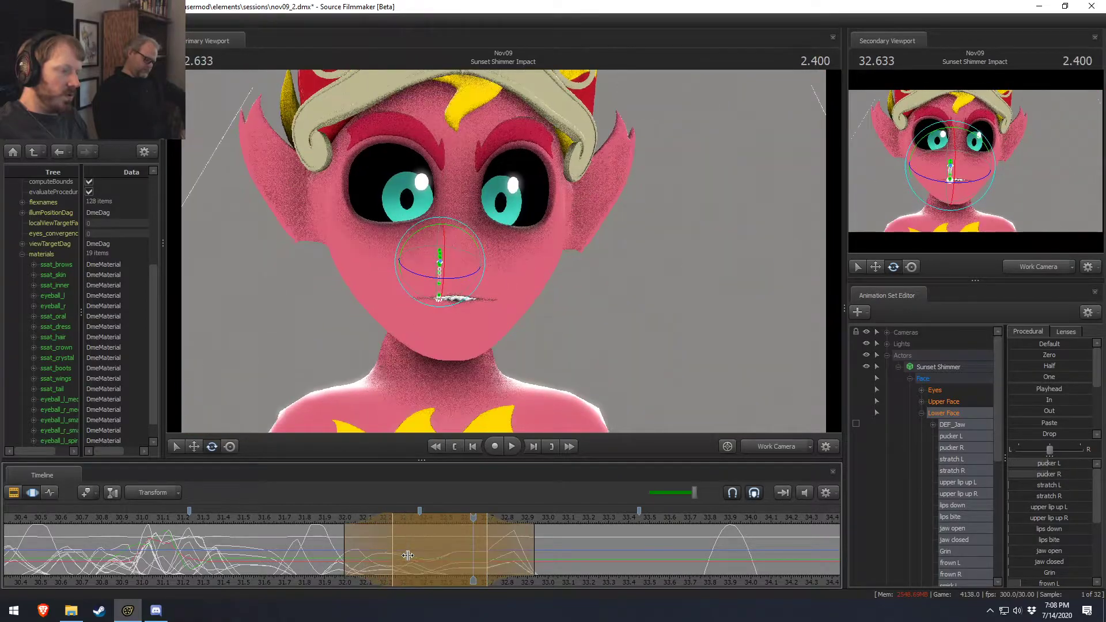
key("shift")
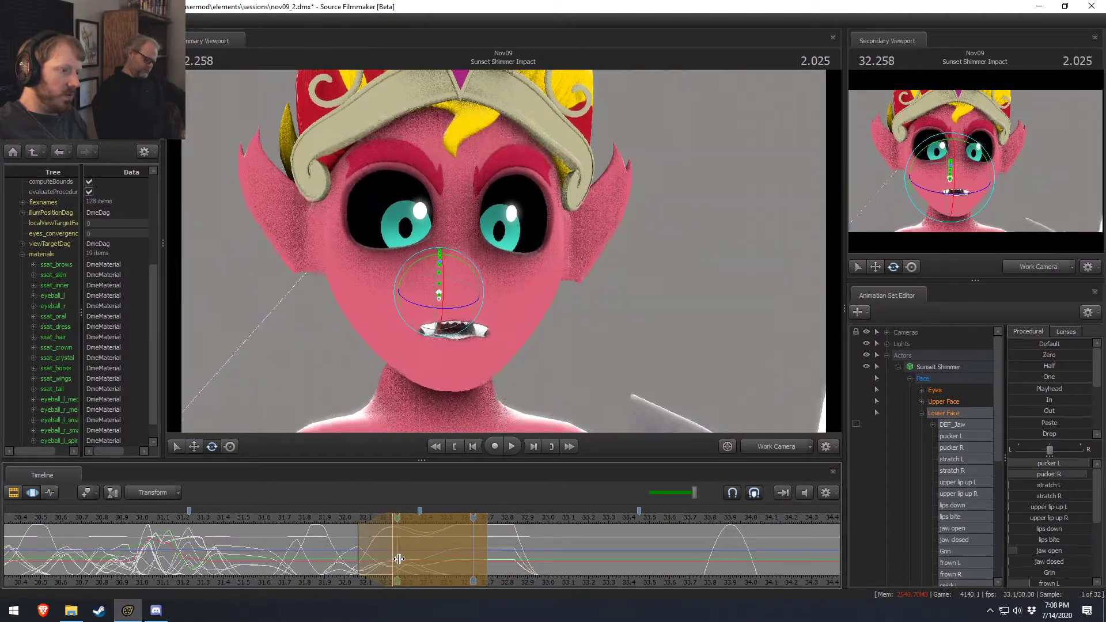
Select about 32.17 to 32.43 s around 32.3 s and raise only jaw open to nearly two thirds.
left_click(411, 557, "shift")
key("Left")
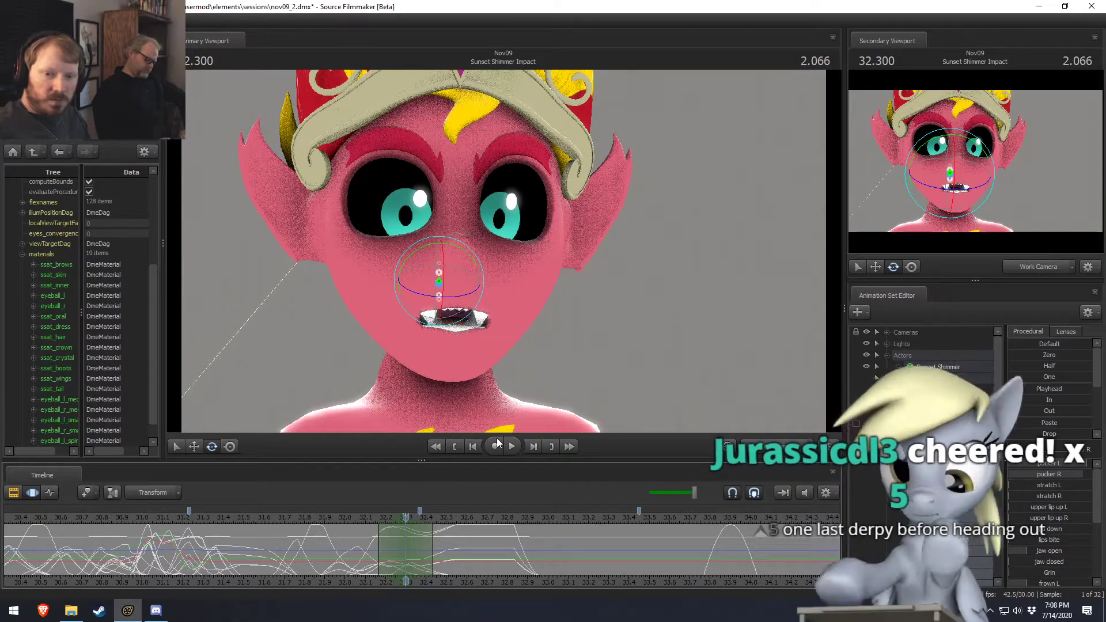
mouse_move(500, 257)
left_mouse_down("alt")
mouse_move(582, 253)
mouse_move(499, 256)
left_mouse_up("alt")
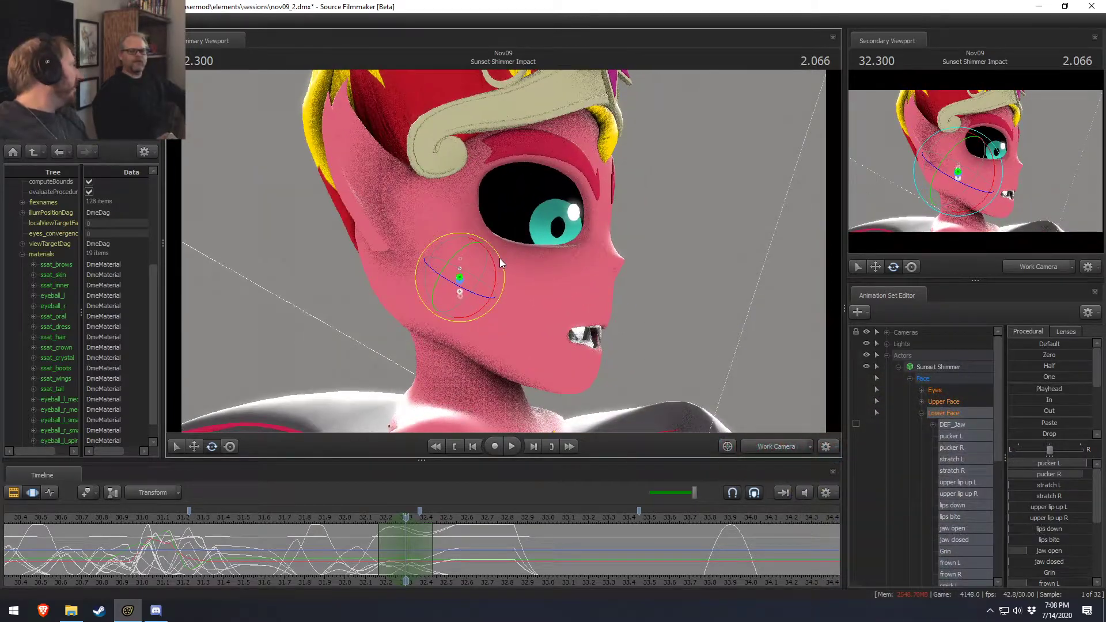
key("ctrl")
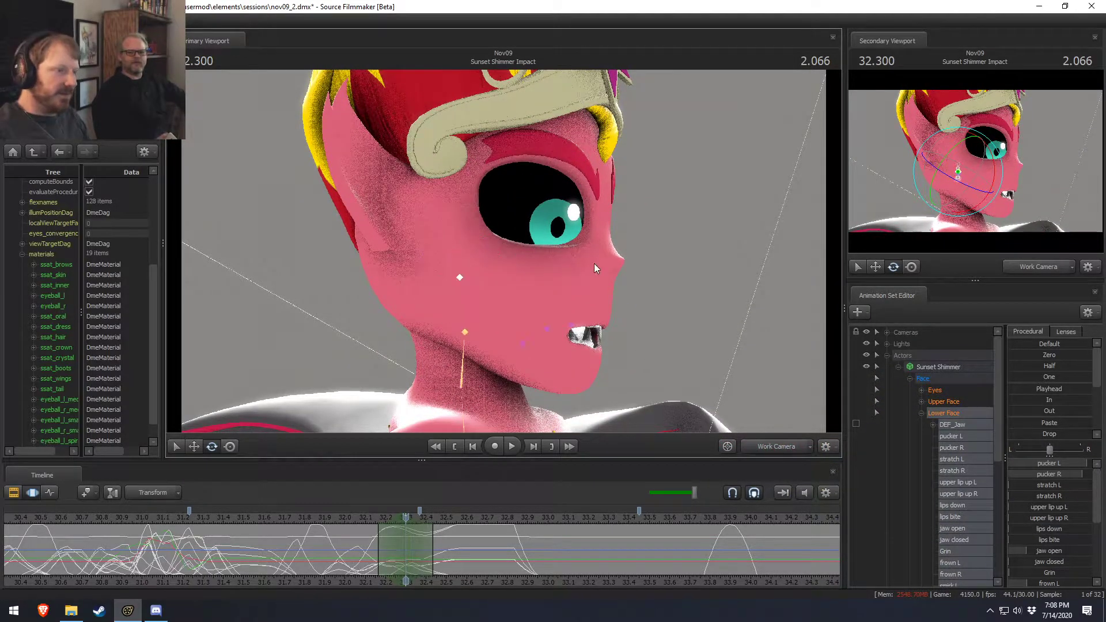
left_click(595, 268)
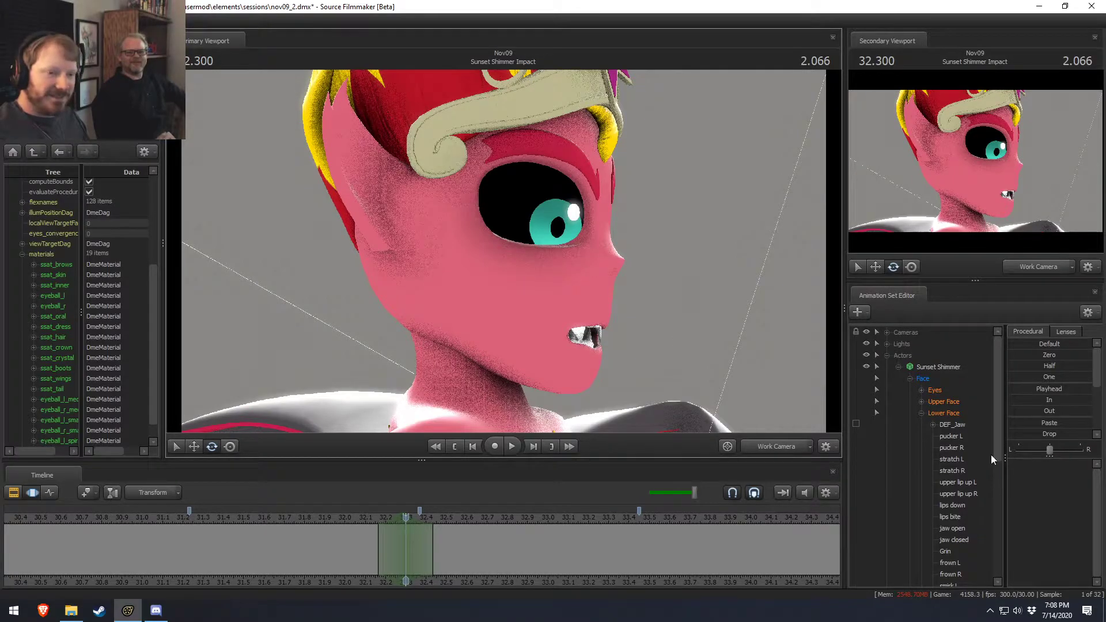
left_click(951, 424)
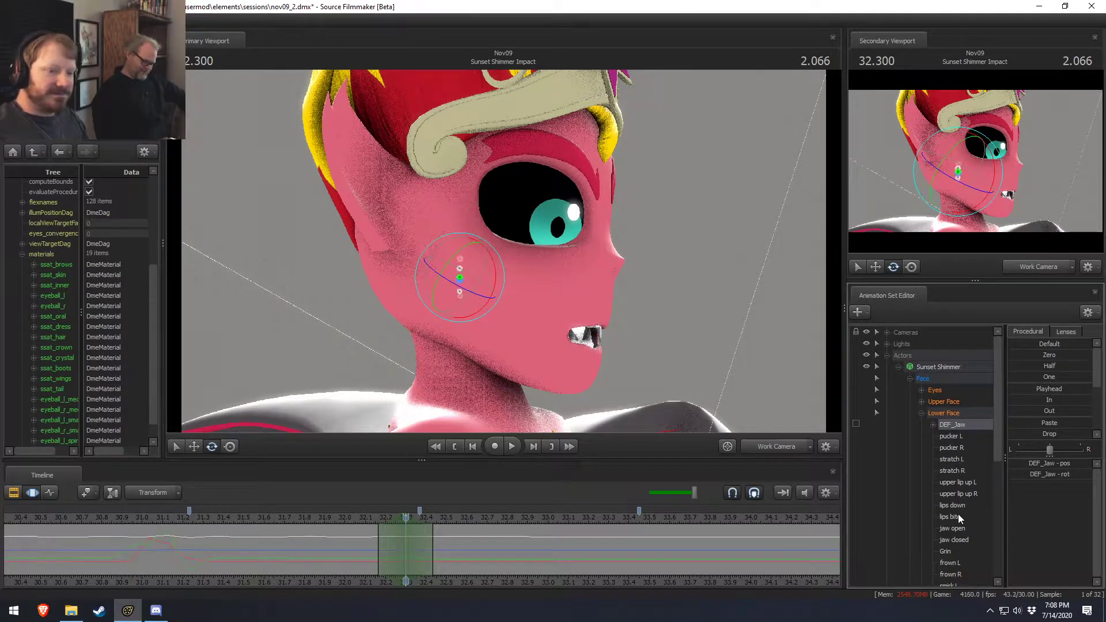
left_click(951, 527)
left_click_drag(598, 349, 528, 258)
left_click_drag(1026, 464, 1062, 463)
Play back the lip sync through the line and check the jaw motion from a three-quarter view.
key("space")
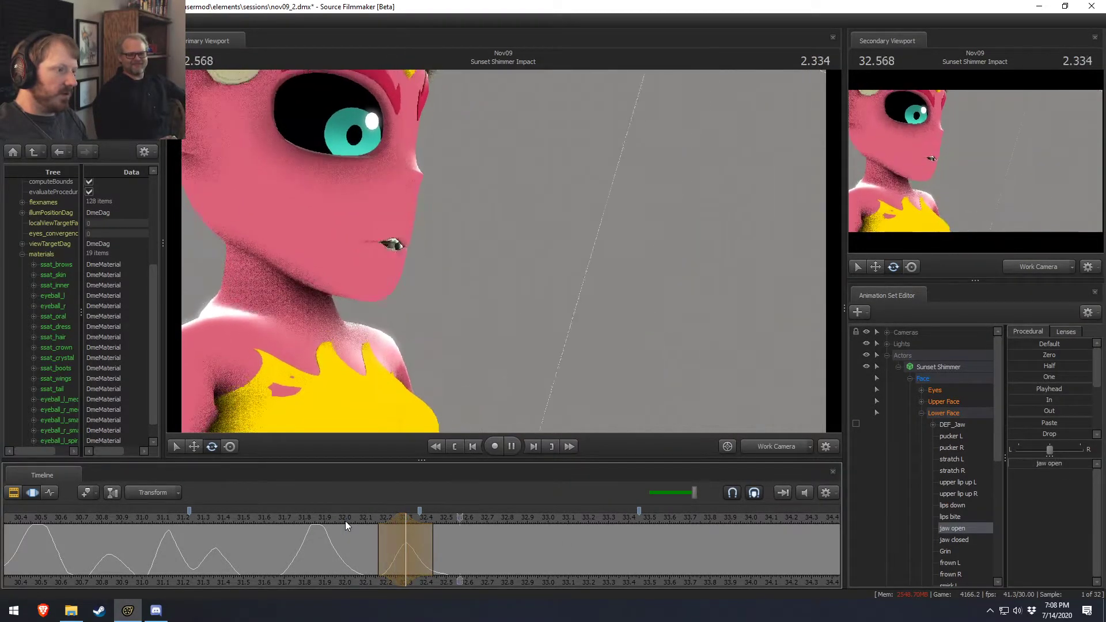
key("space")
left_click_drag(450, 311, 509, 260)
key("space")
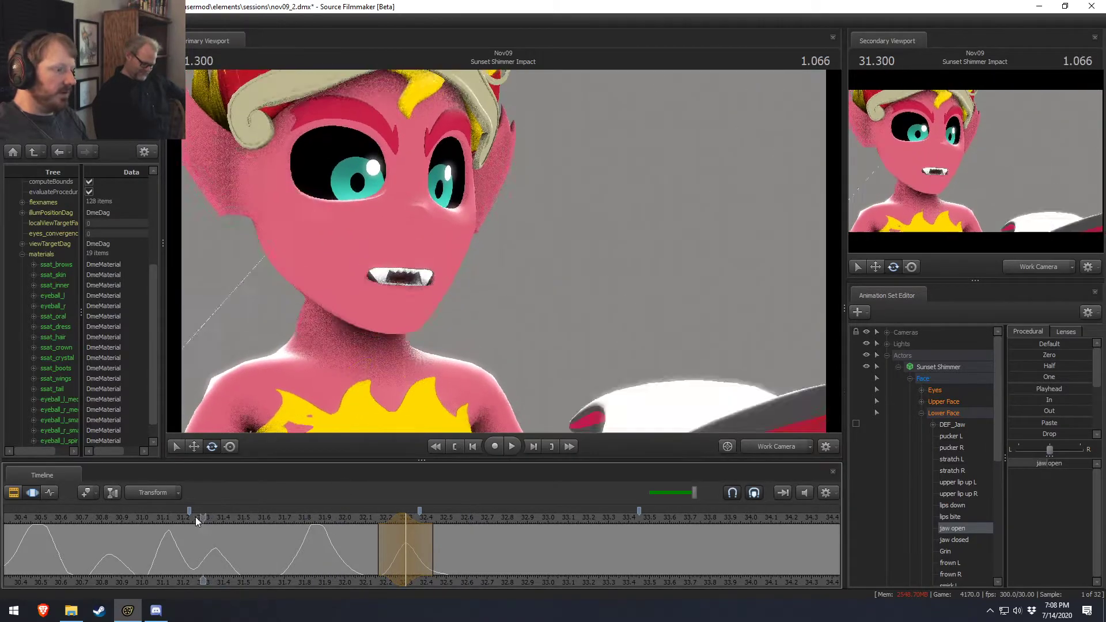
Select all Lower Face controls and play back the lip sync from about 31.5 s to 32.7 s.
key("space")
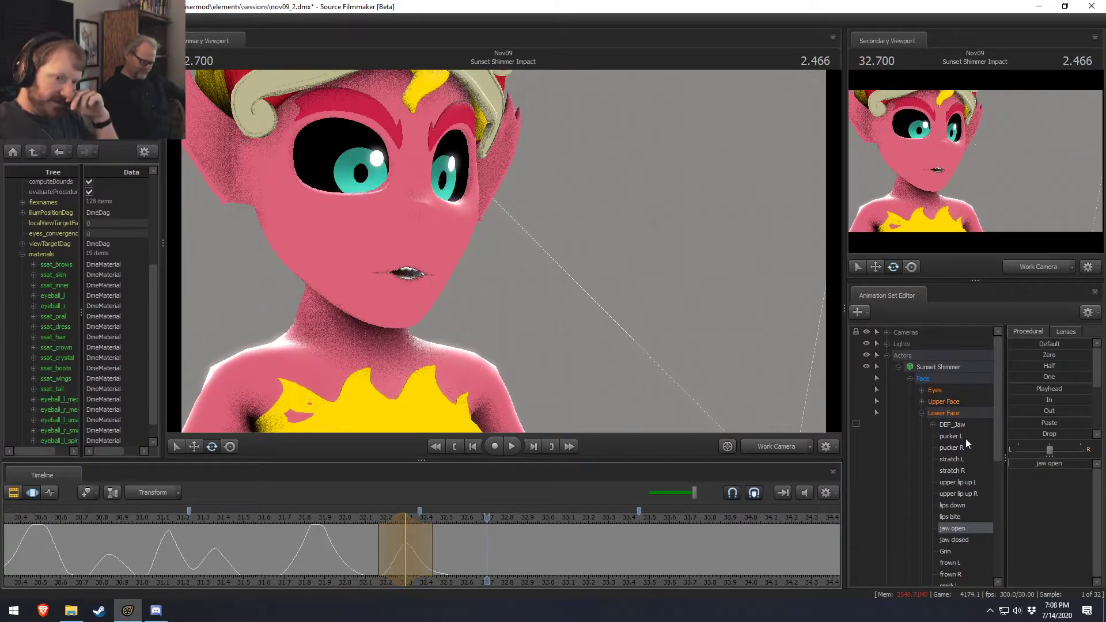
left_click(948, 413)
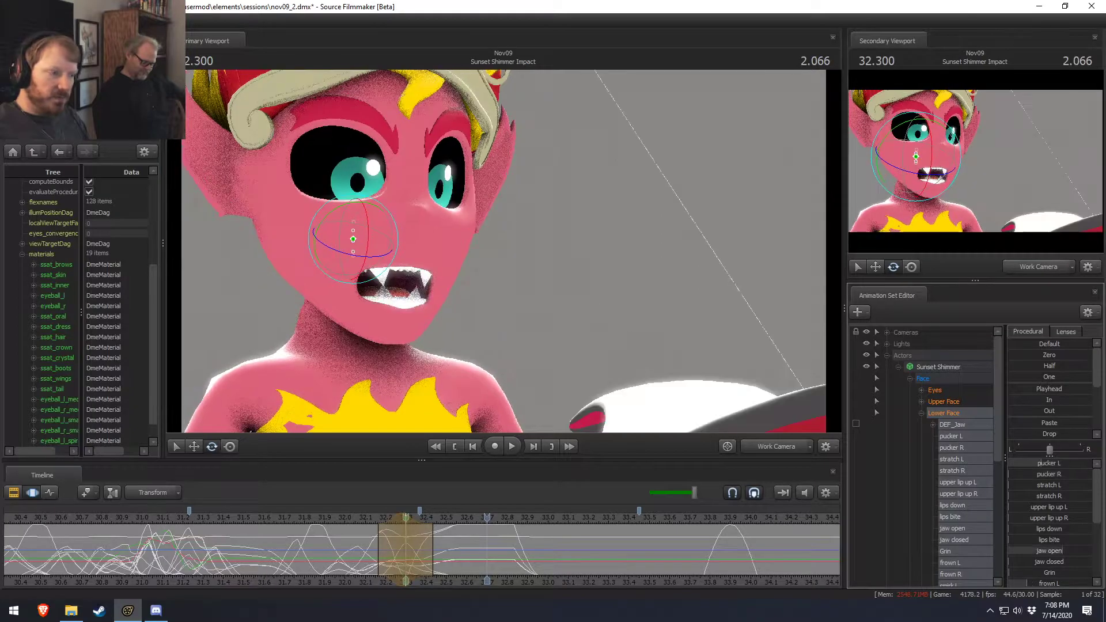
key("space")
left_click_drag(332, 516, 233, 509)
key("space")
key("space")
key("space")
key("space")
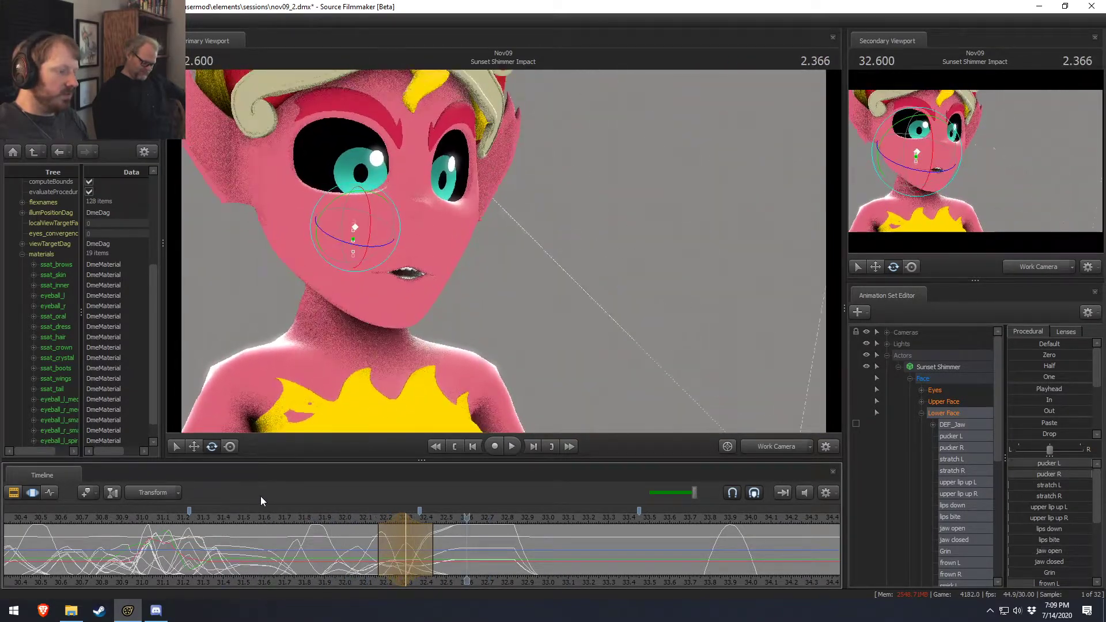
Lower pucker to zero over the selection around 32.3 s and replay the line to about 32.7 s.
key("ctrl+z")
mouse_move(1018, 464)
left_mouse_down()
mouse_move(1031, 464)
mouse_move(1004, 464)
left_mouse_up()
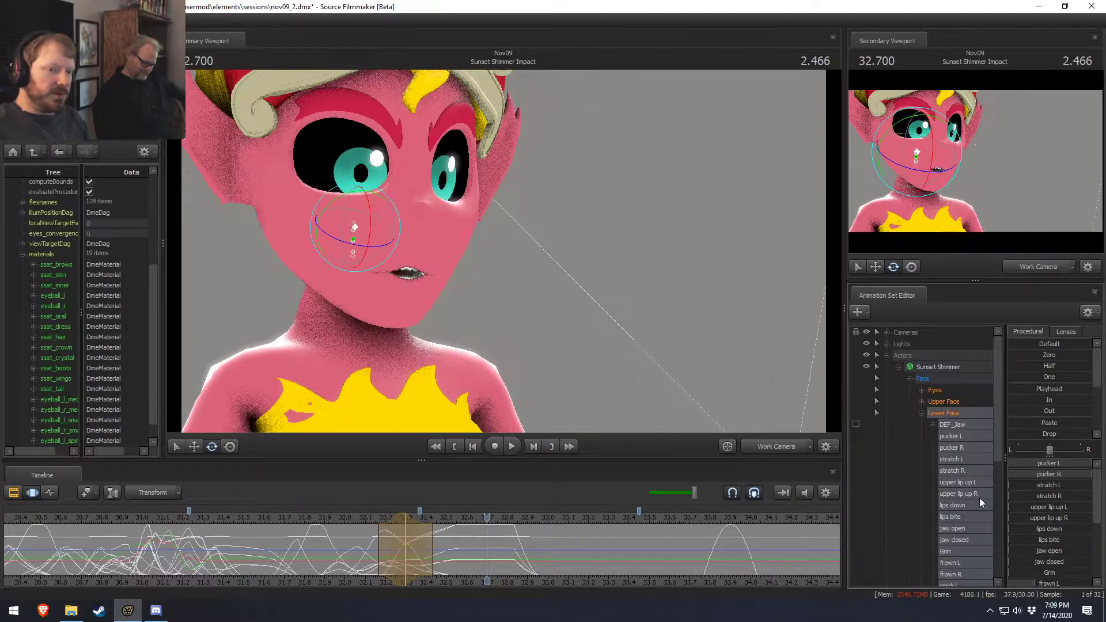
left_click(328, 518)
key("space")
key("space")
left_click_drag(332, 517, 162, 514)
key("space")
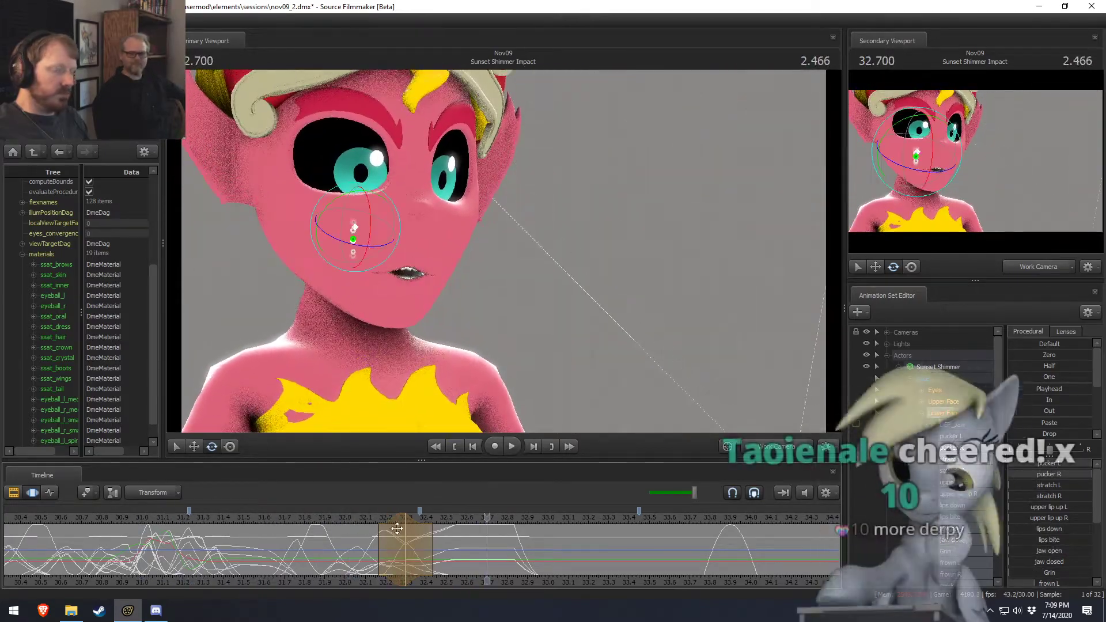
left_click(563, 535)
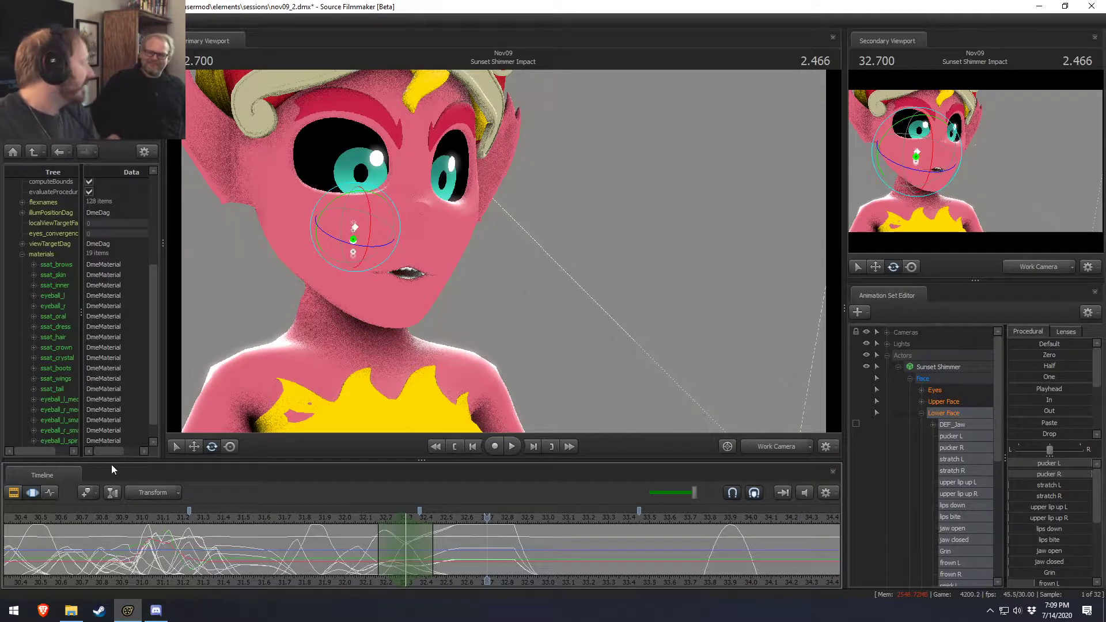
left_click(330, 517)
key("space")
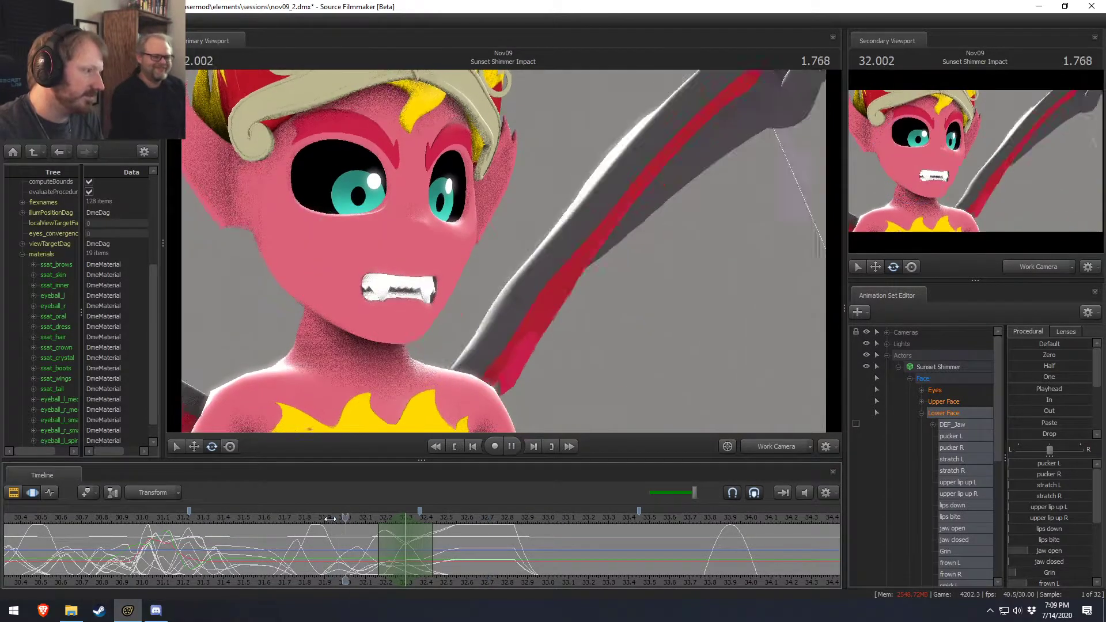
key("space")
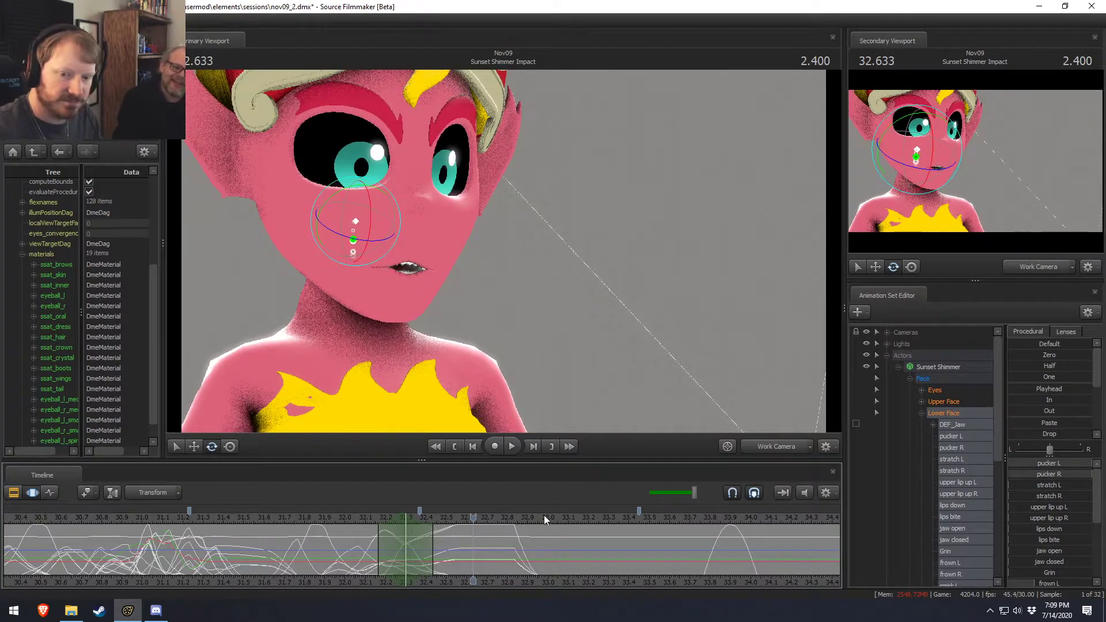
Smooth all Lower Face controls over about 32.47 to 32.94 s, with falloff reaching about 32.37 and 33.03 s.
middle_click_drag(686, 581, 506, 569)
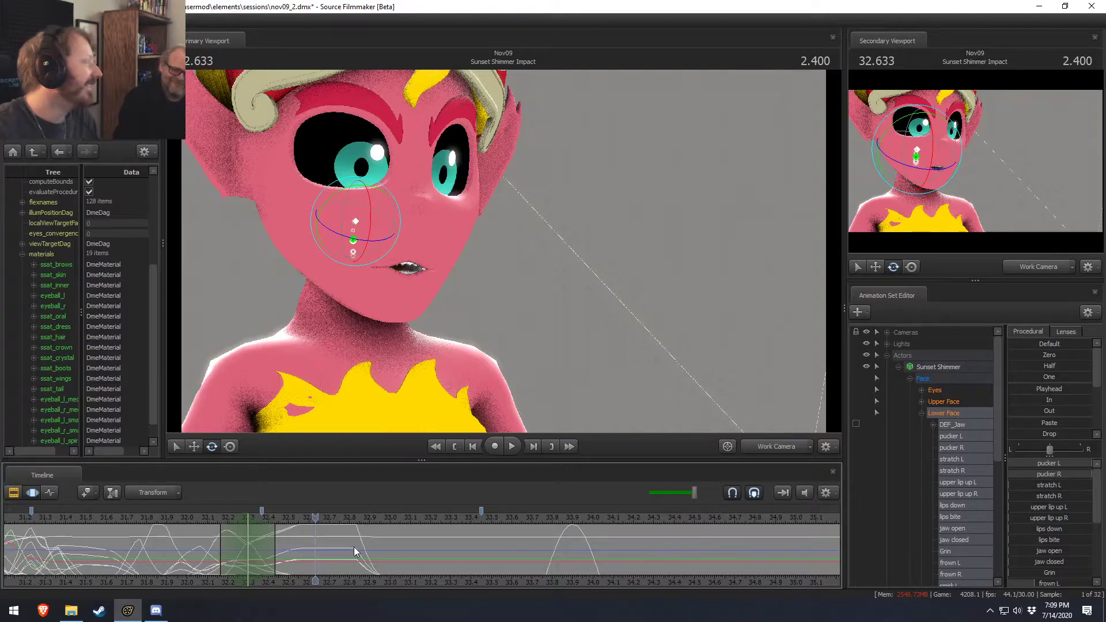
key("shift")
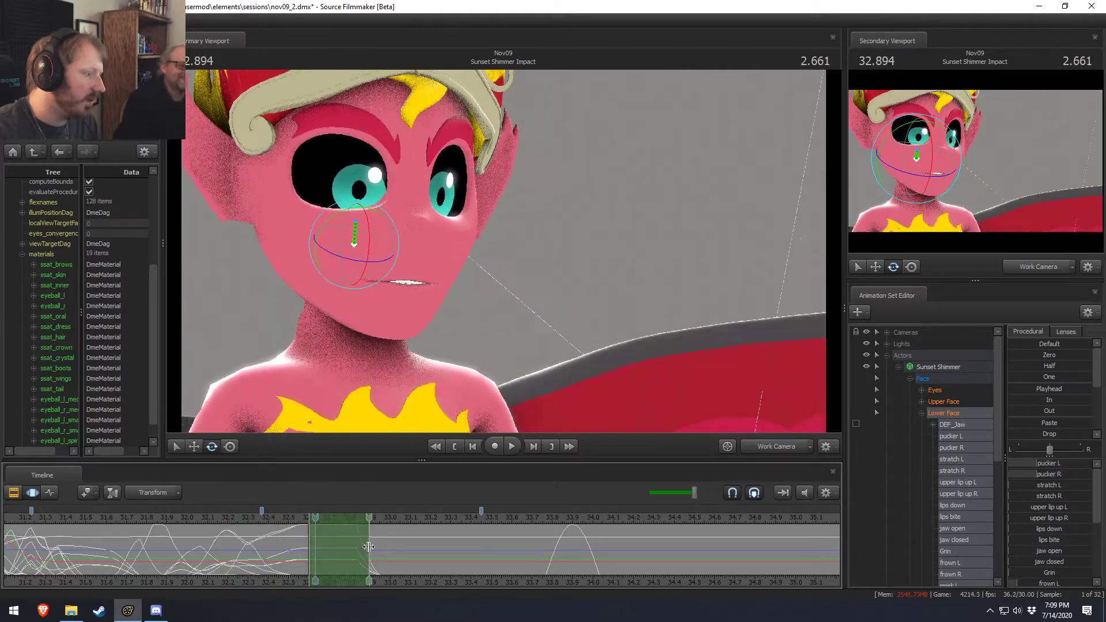
left_click_drag(368, 552, 381, 553, "shift")
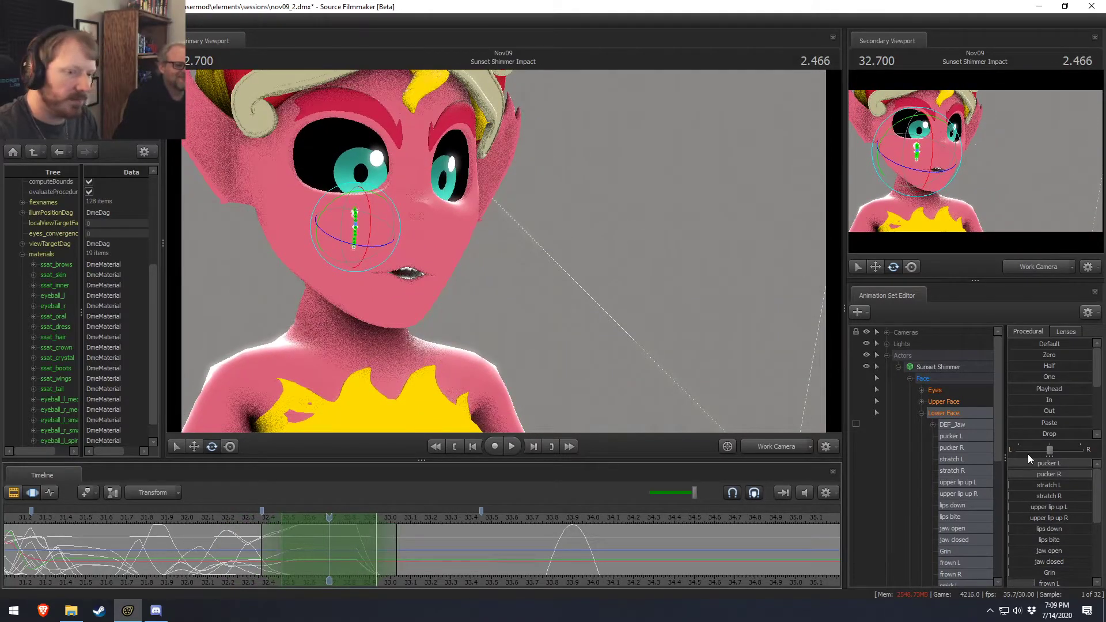
scroll(1031, 422, "down", 3)
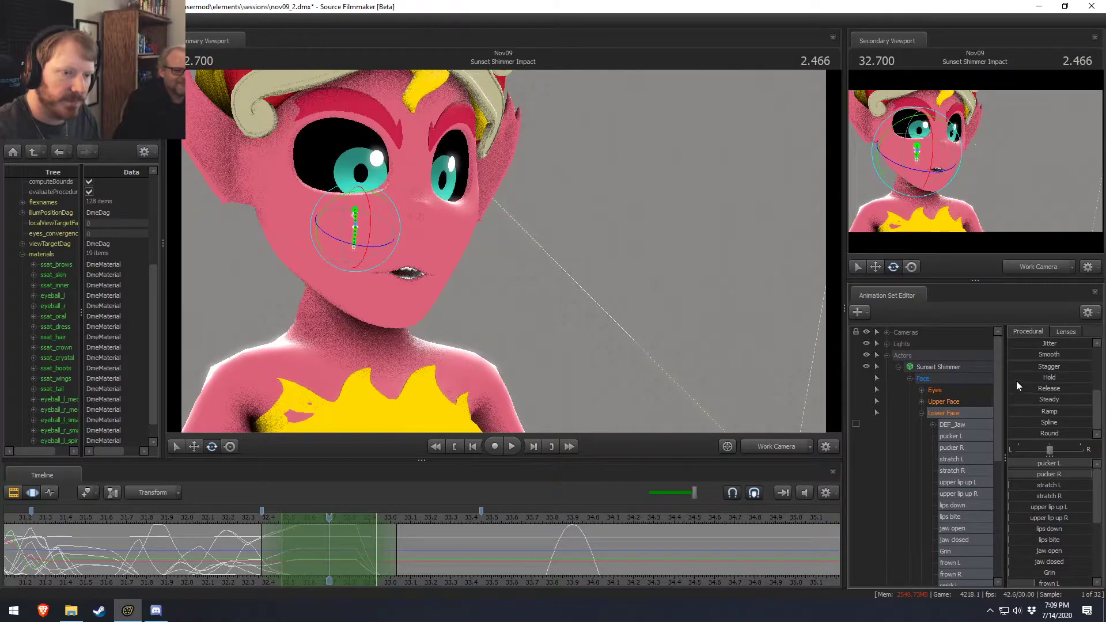
left_click(1024, 355)
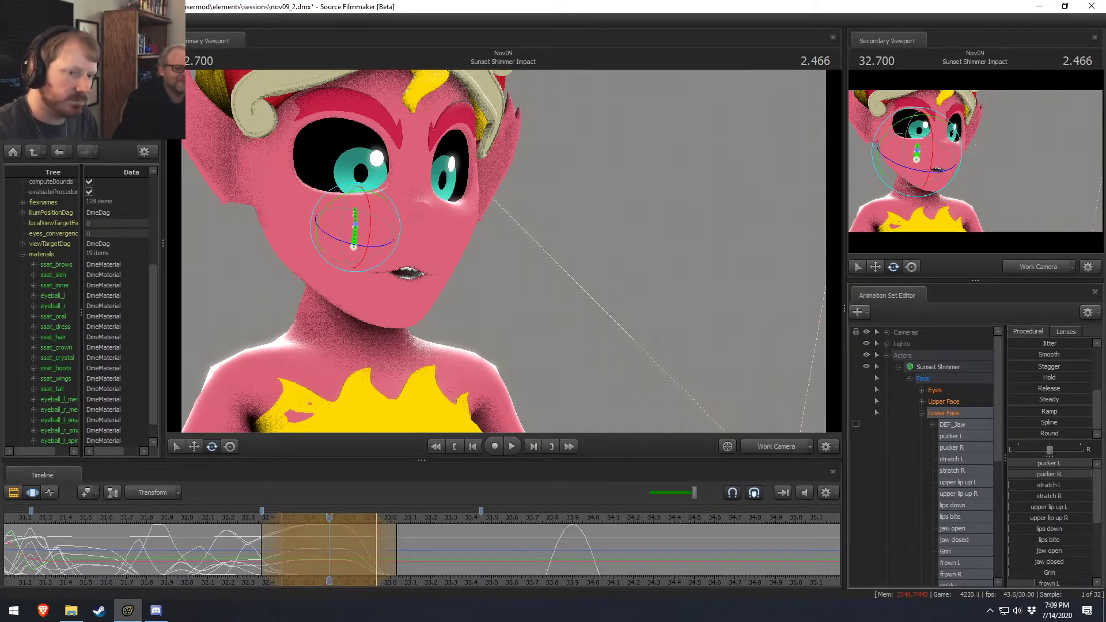
left_click_drag(1010, 363, 1104, 365)
key("F2")
key("F3")
left_click_drag(218, 513, 389, 569)
key("Escape")
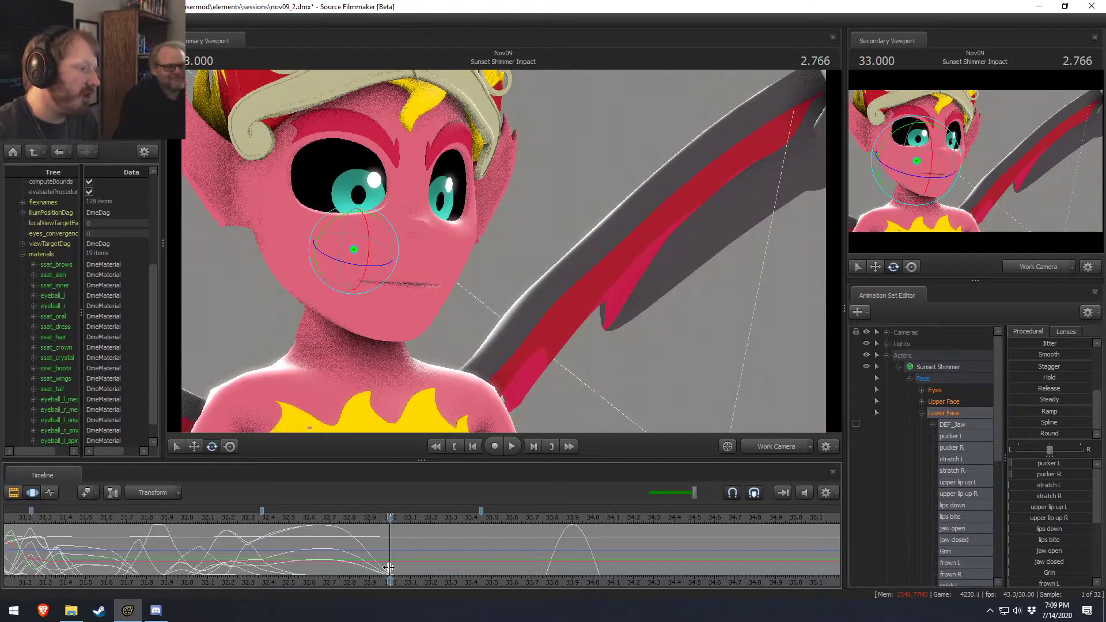
Select about 32.84 to 33.17 s around 33.0 s and rotate Sunset Shimmer's jaw slightly.
left_click(388, 562)
scroll(387, 562, "up", 4)
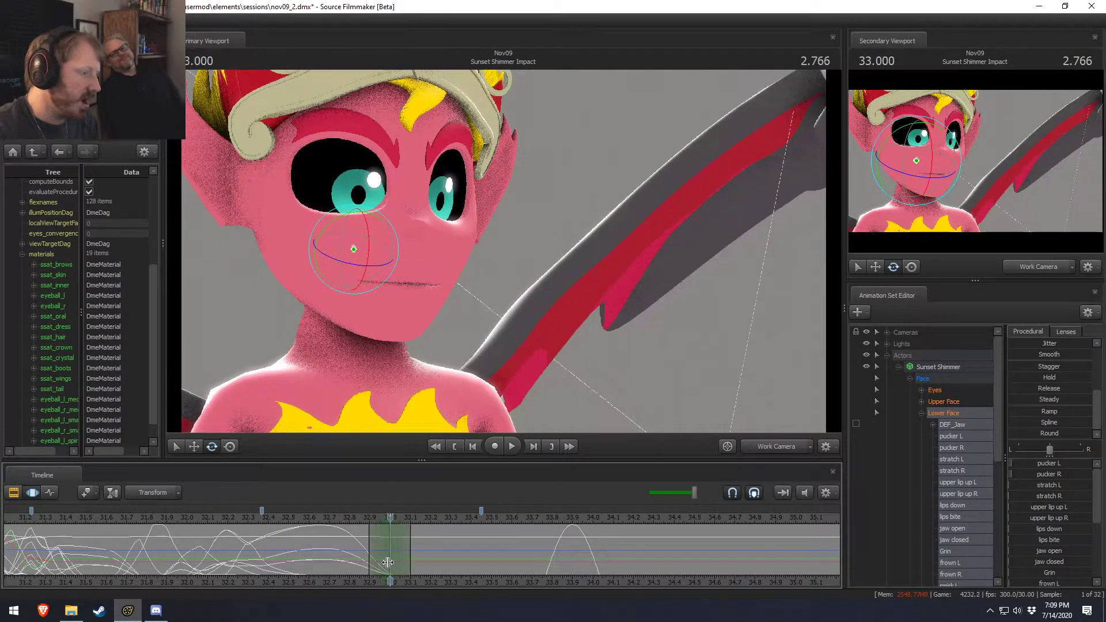
left_click_drag(419, 403, 495, 400, "alt")
left_click_drag(449, 225, 502, 251, "alt")
left_click_drag(409, 225, 385, 227)
key("w")
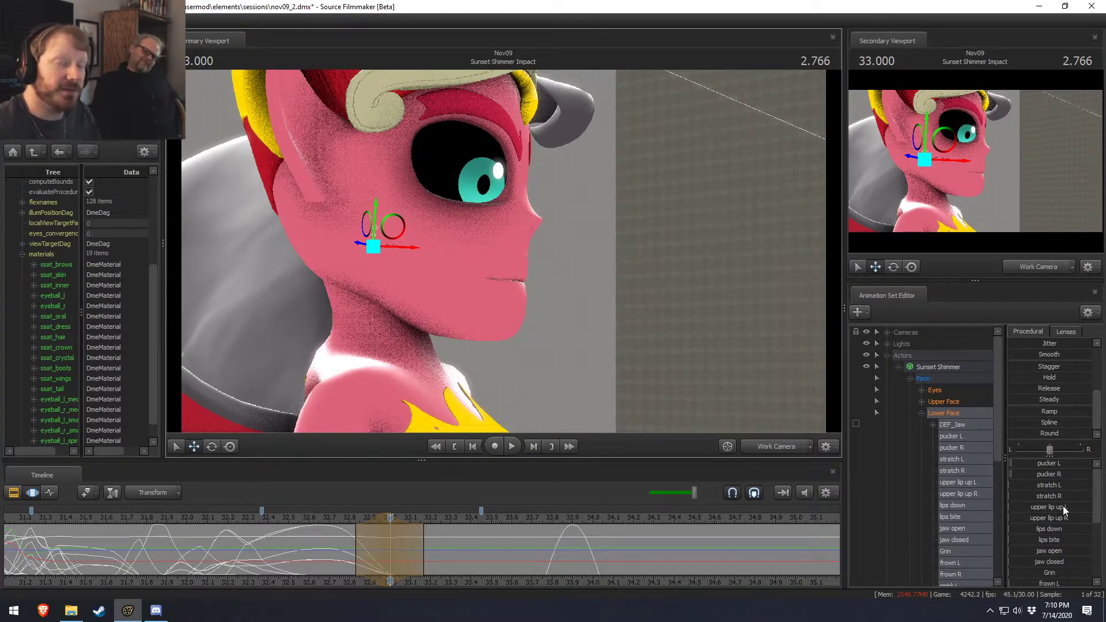
Open the mouth at 33.0 s with jaw open at about 30%, repositioning the jaw to match.
scroll(1044, 518, "down", 3)
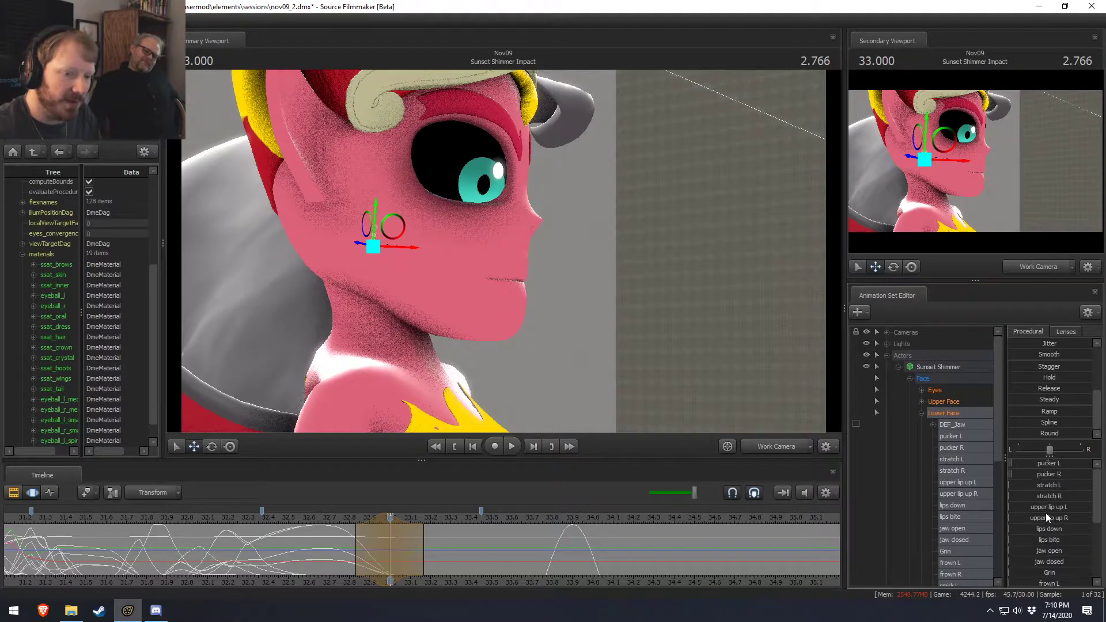
left_click_drag(1049, 516, 1102, 528)
key("e")
left_click_drag(409, 240, 388, 230)
key("w")
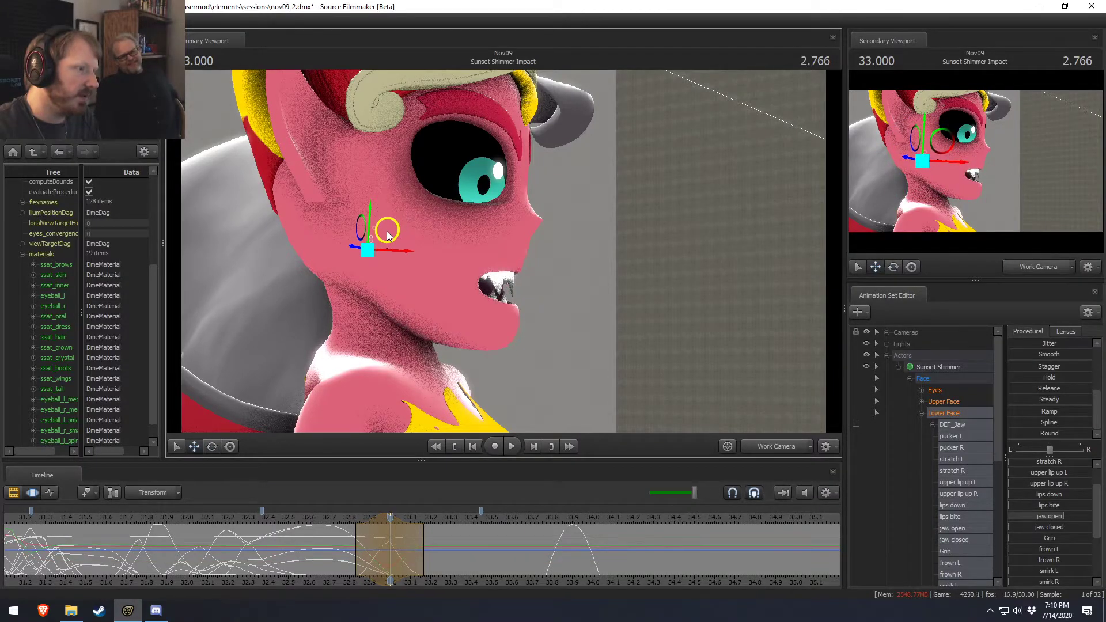
left_click_drag(320, 551, 390, 549)
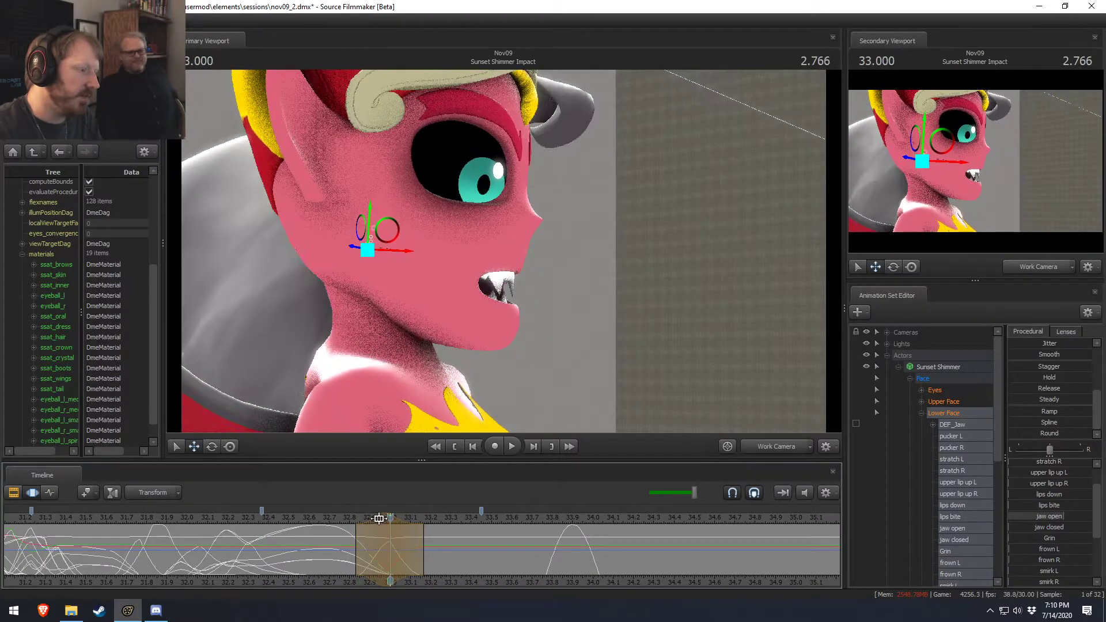
key("e")
left_click_drag(1063, 516, 1032, 516)
key("w")
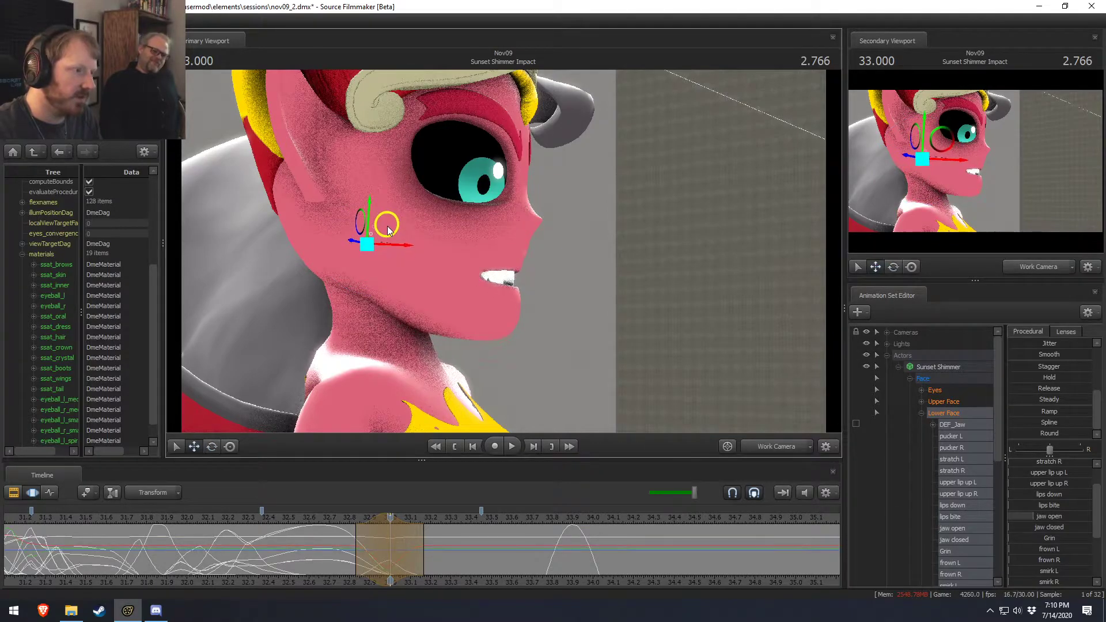
Select about 33.07 to 33.57 s around 33.2 s, adjust the jaw pose and set lips bite to about 30%.
left_click_drag(337, 546, 504, 558)
scroll(430, 561, "up", 5, "shift")
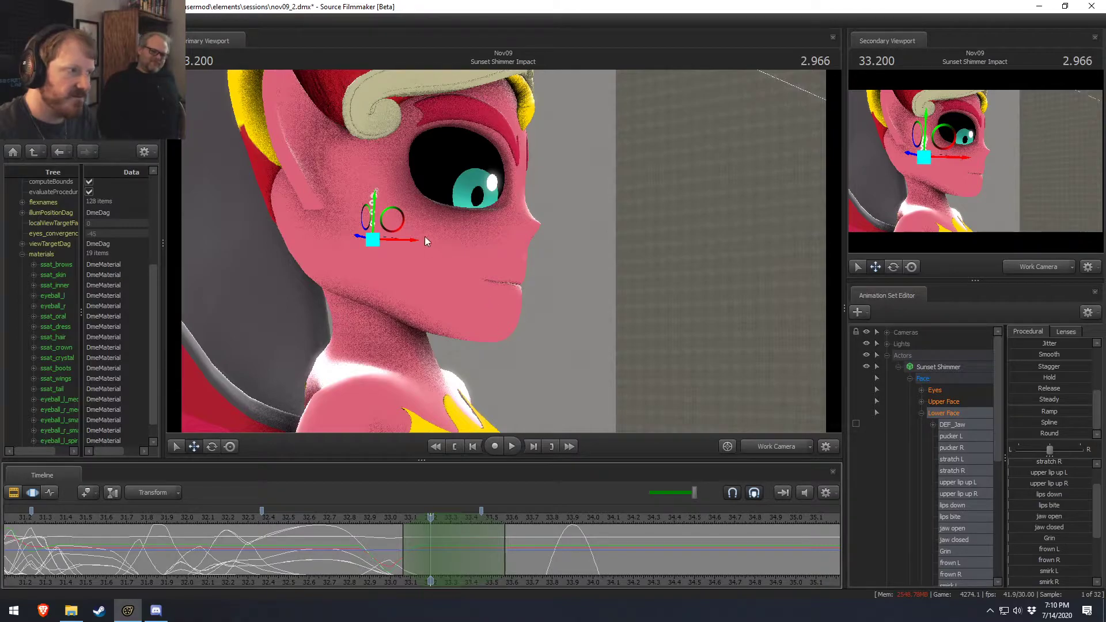
left_click_drag(398, 220, 395, 223)
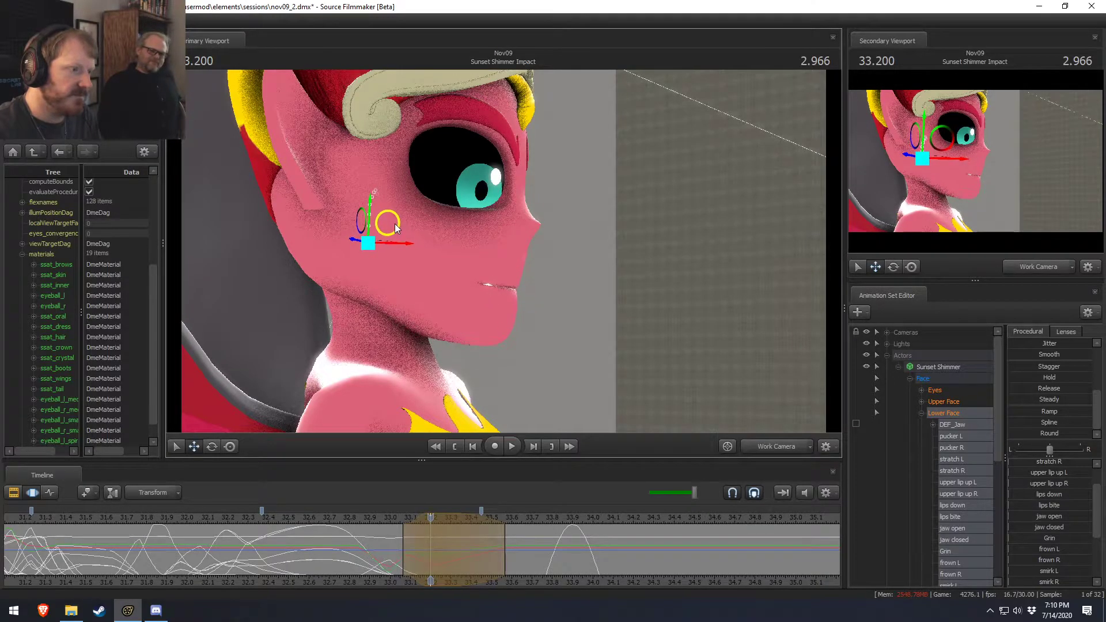
left_click_drag(1056, 510, 1031, 510)
key("e")
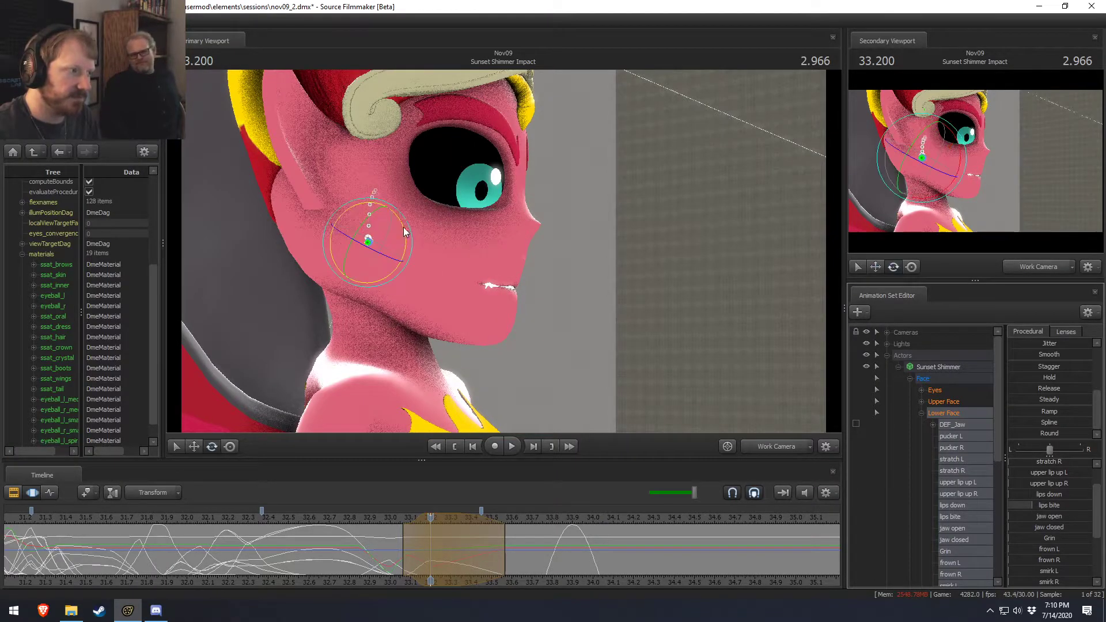
key("w")
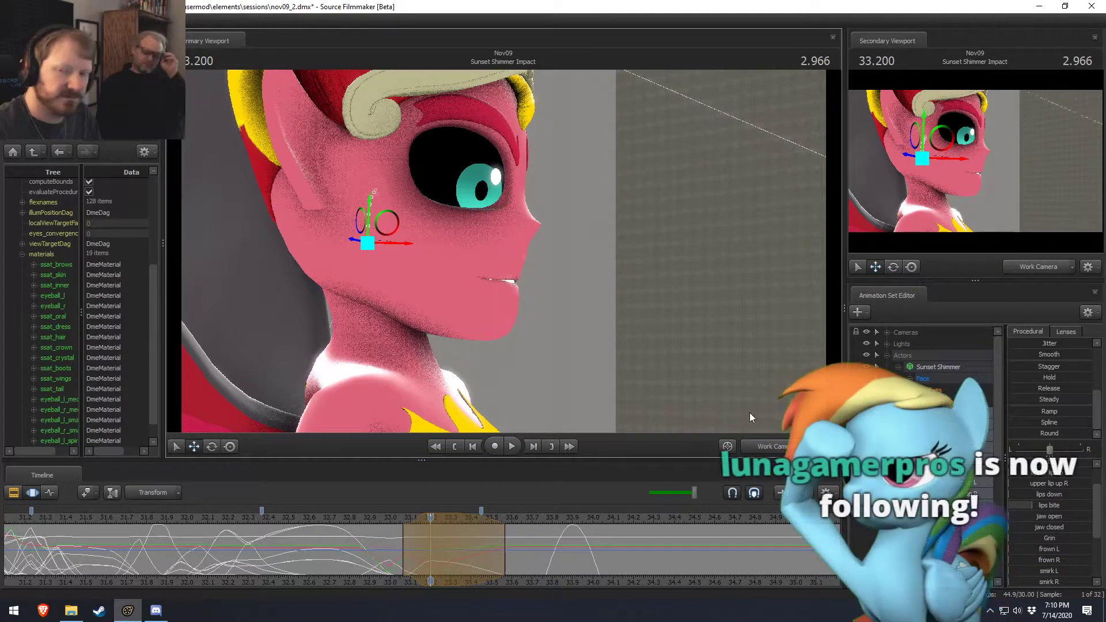
Raise frown L and frown R to about 30% over the selection around 33.2 s.
left_click_drag(572, 249, 509, 249, "alt")
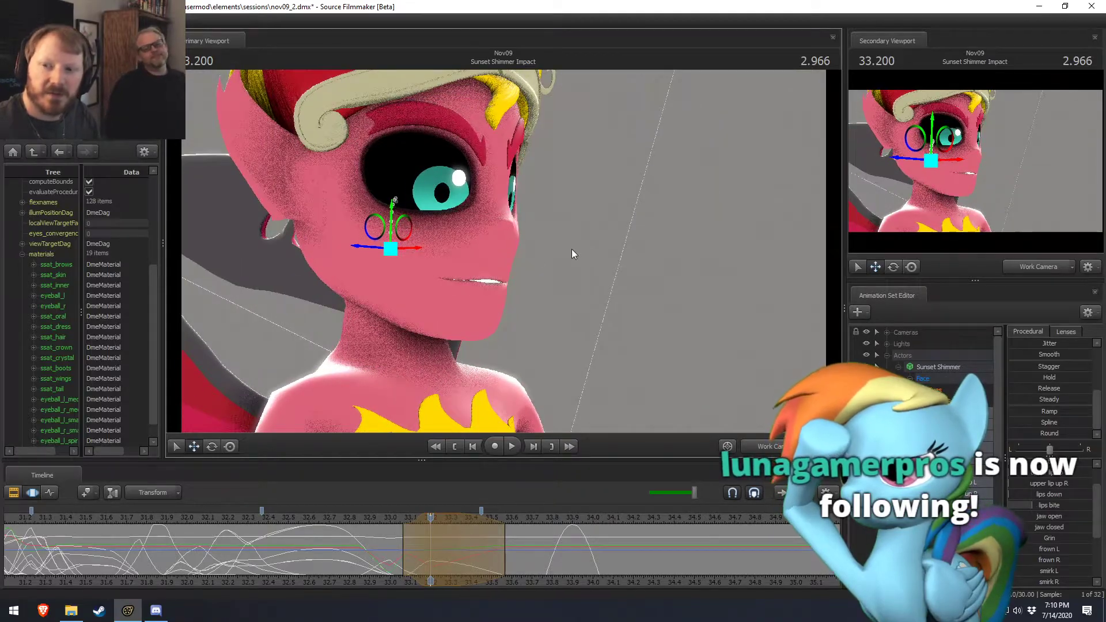
left_click_drag(510, 298, 467, 299, "alt")
mouse_move(482, 251)
left_mouse_down("alt")
mouse_move(467, 251)
mouse_move(499, 253)
mouse_move(484, 253)
left_mouse_up("alt")
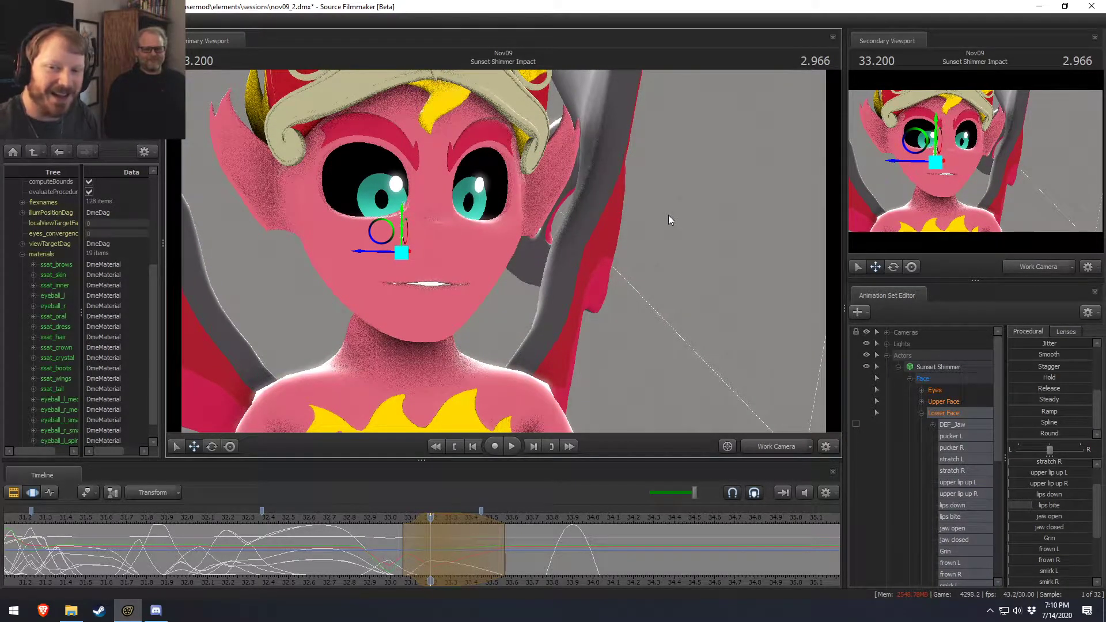
left_click_drag(512, 283, 504, 254, "alt")
mouse_move(430, 554)
left_mouse_down()
mouse_move(382, 555)
mouse_move(431, 566)
left_mouse_up()
scroll(1043, 547, "down", 3)
left_click_drag(1047, 536, 1068, 559)
Raise pucker L and pucker R to about half around 33.2 s and commit the mouth shape.
scroll(1075, 508, "up", 3)
scroll(1050, 533, "up", 3)
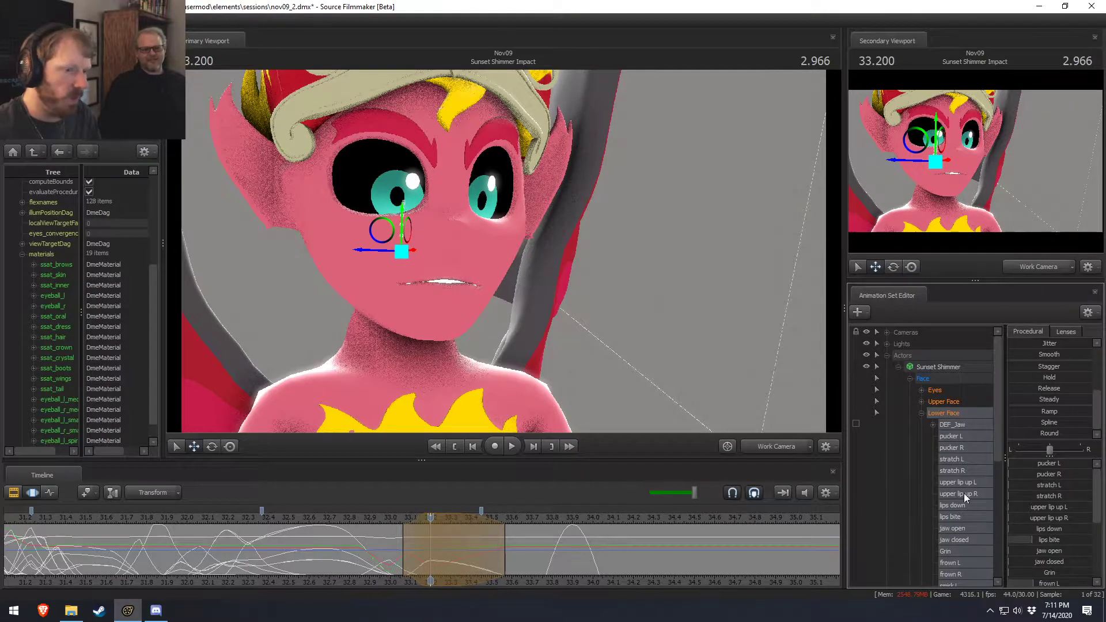
left_click_drag(1029, 479, 1053, 479)
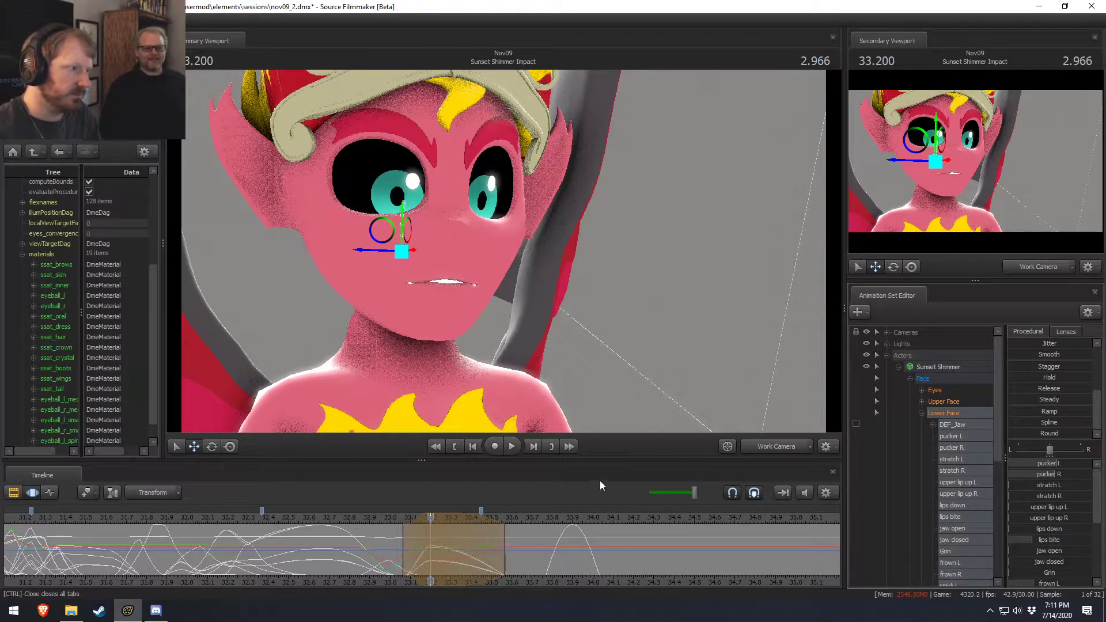
scroll(1046, 554, "down", 3)
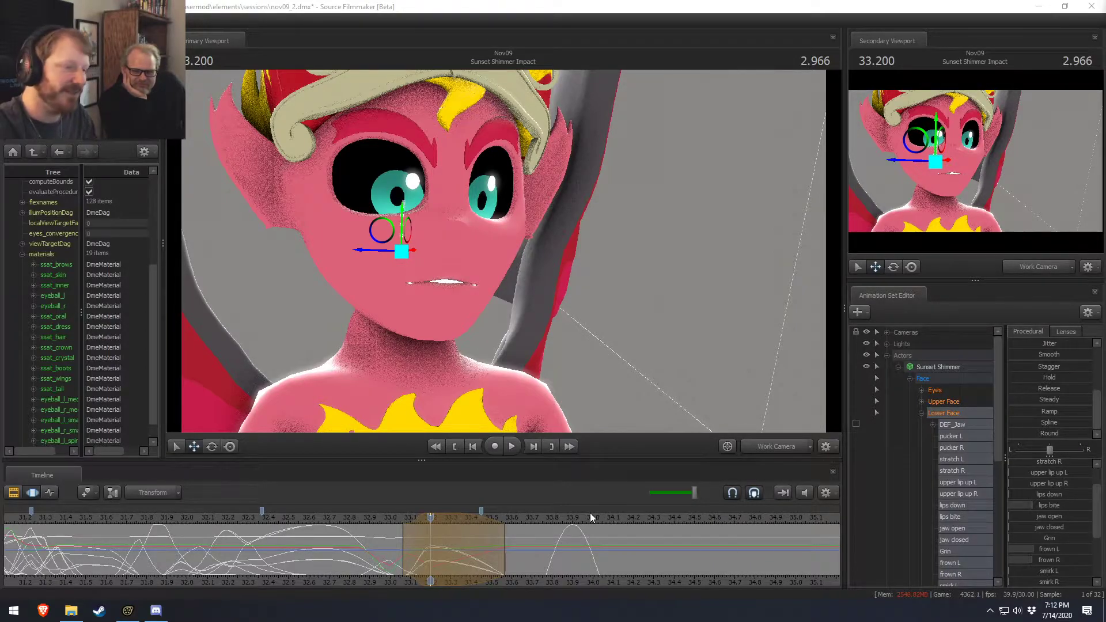
left_click(401, 555)
key("F2")
key("F3")
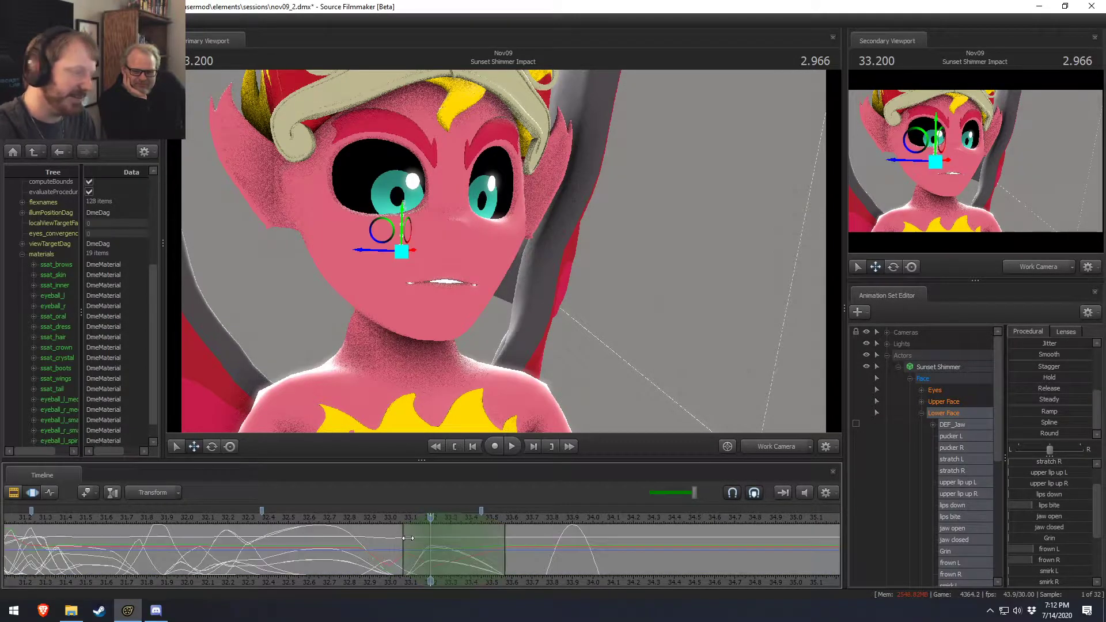
key("F2")
key("F3")
Select about 32.87 to 33.27 s around 33.07 s and raise jaw open to about two thirds.
key("shift")
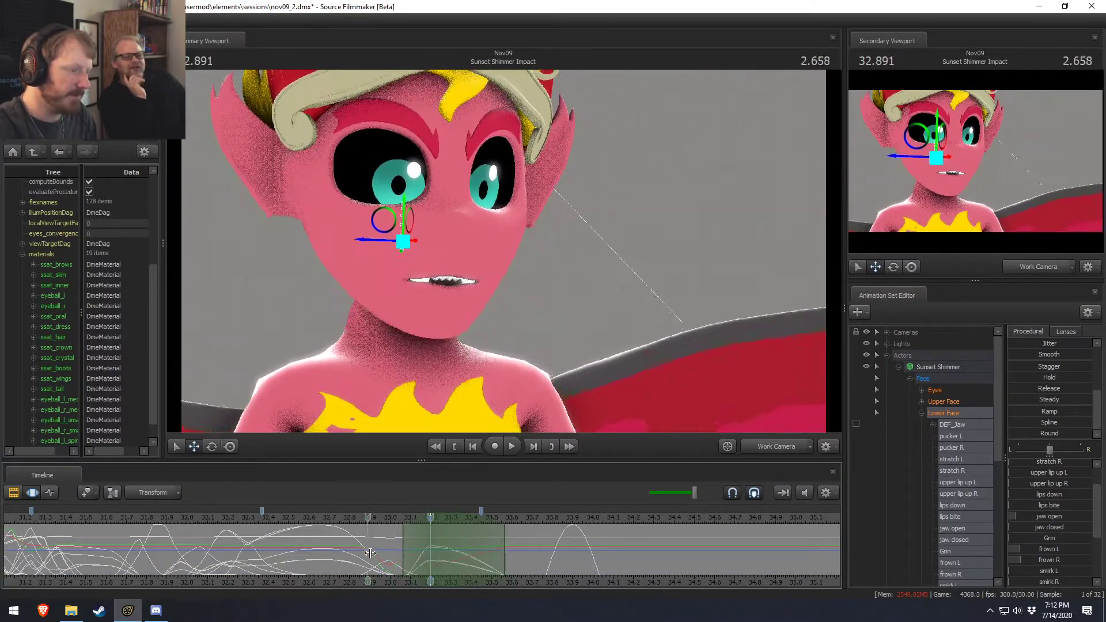
left_click(402, 554)
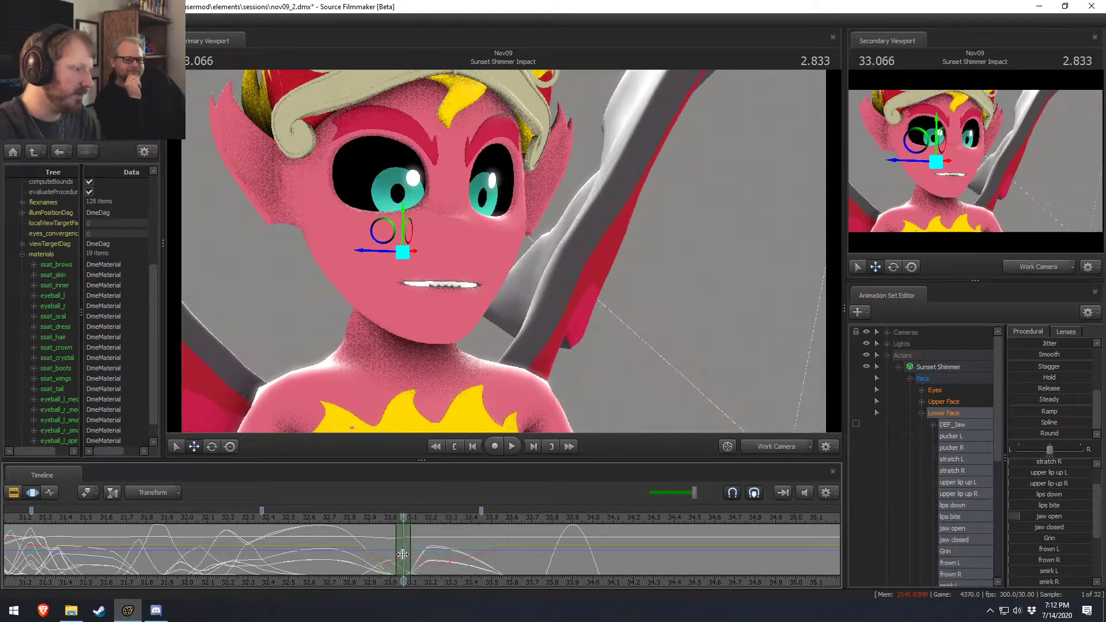
scroll(402, 554, "up", 1, "shift")
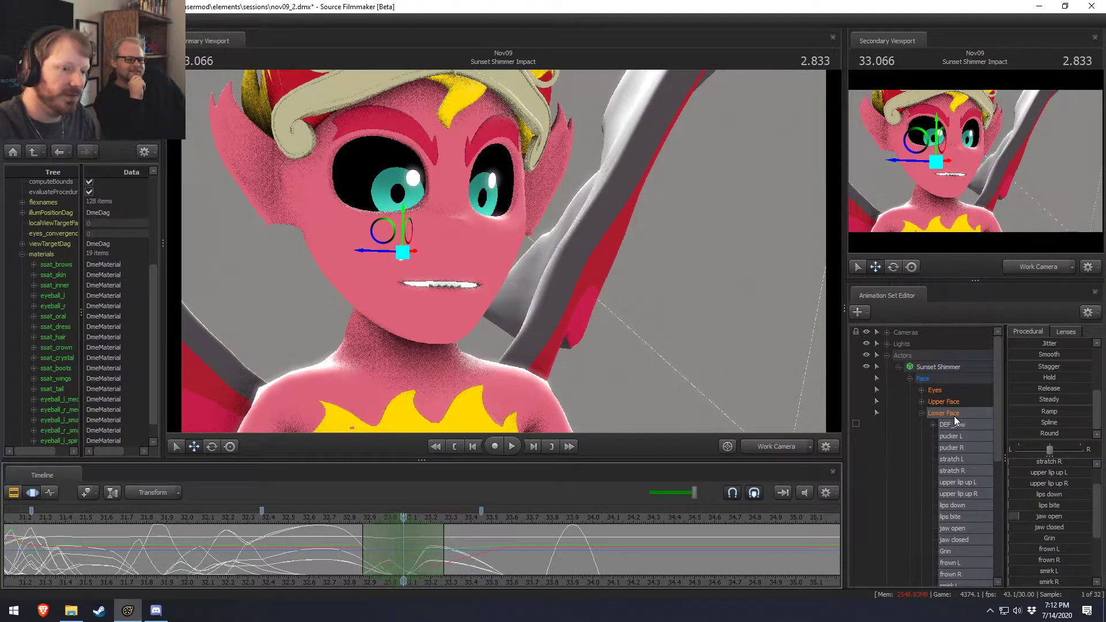
scroll(1033, 494, "up", 1)
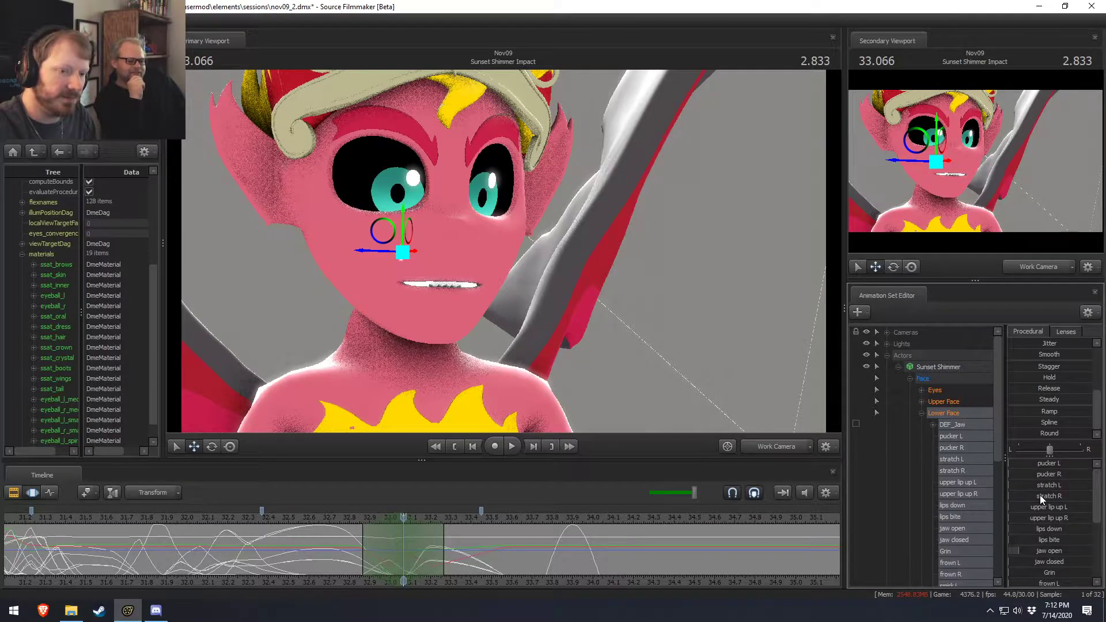
left_click_drag(1036, 550, 1054, 551)
left_click_drag(1044, 551, 1067, 550)
key("e")
left_click_drag(472, 270, 445, 254, "alt")
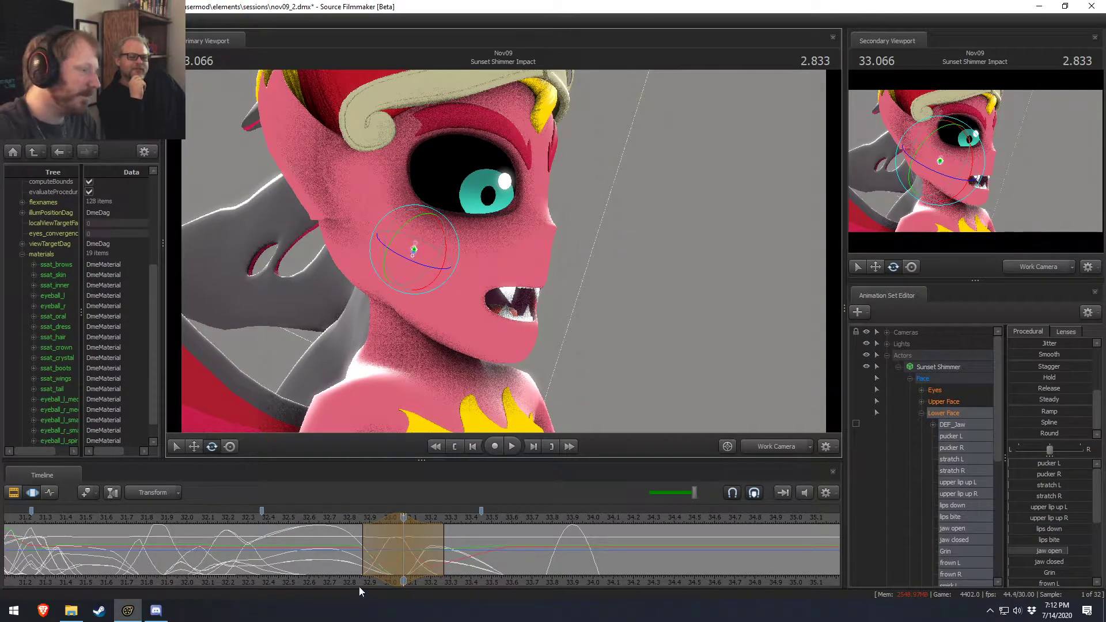
Extend the start of the selection around 33.07 s to about 32.63 s and play the lip sync from about 32.1 s.
left_click(303, 518)
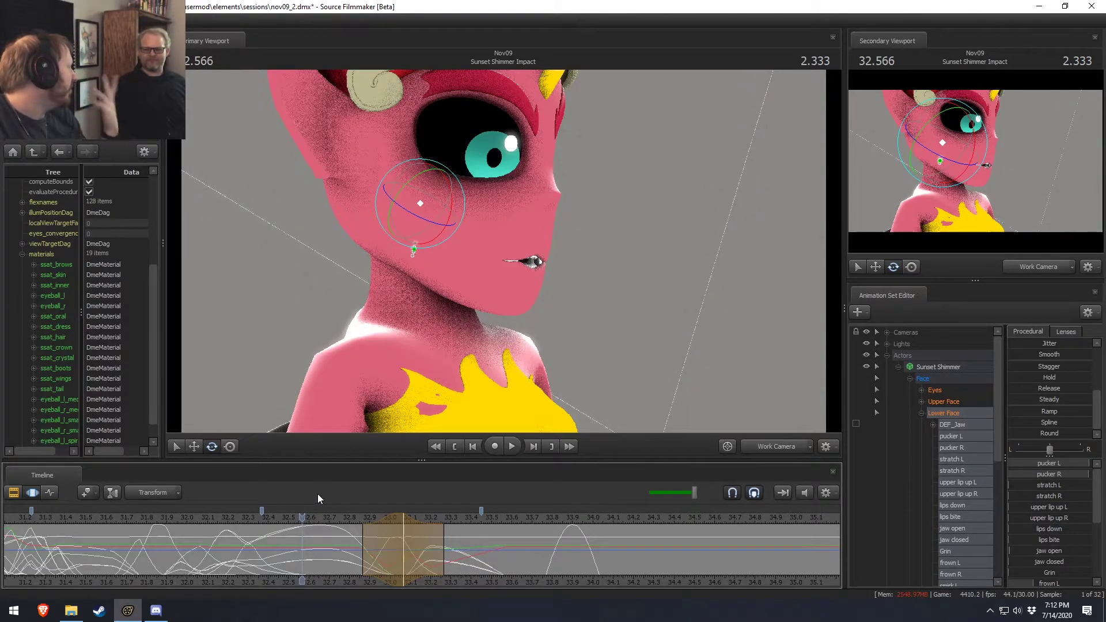
left_click_drag(302, 519, 191, 520)
key("space")
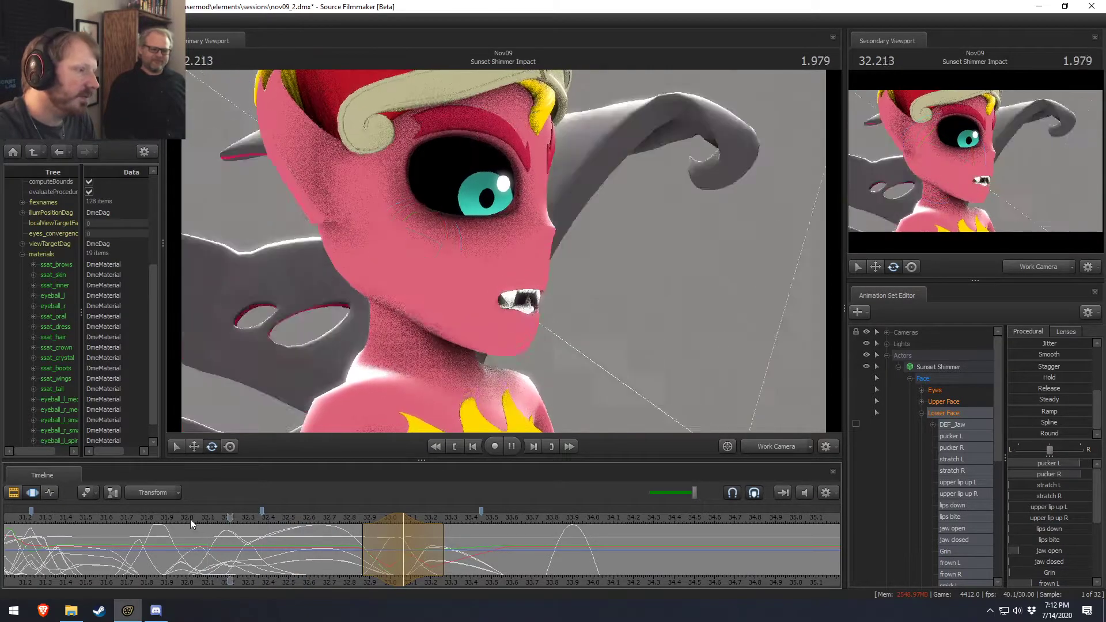
key("space")
left_click_drag(358, 551, 315, 552)
left_click(220, 517)
key("space")
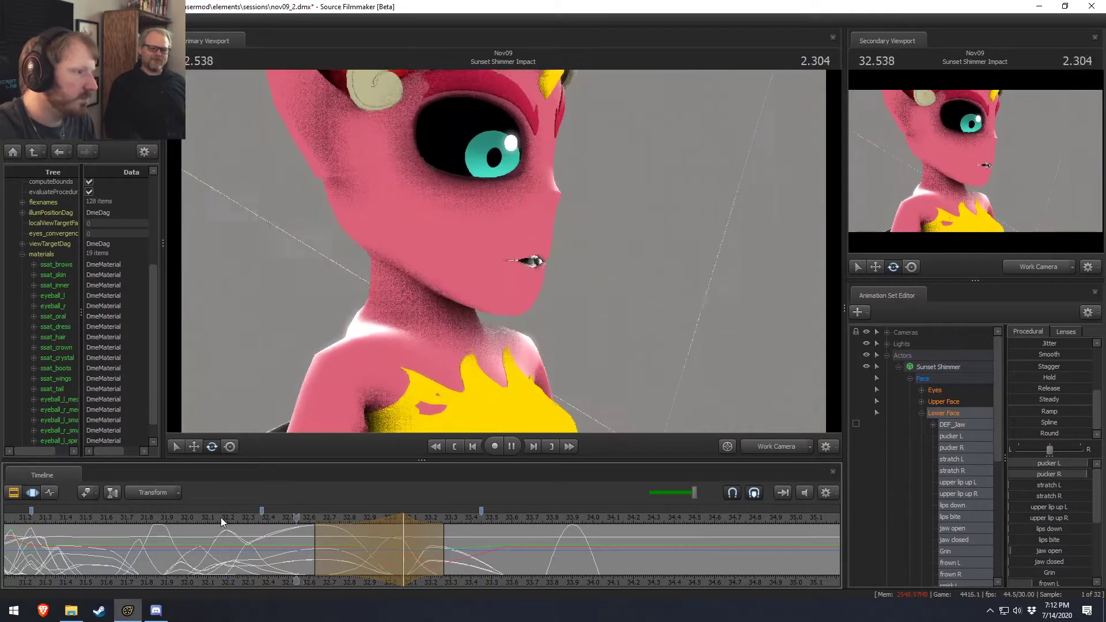
key("space")
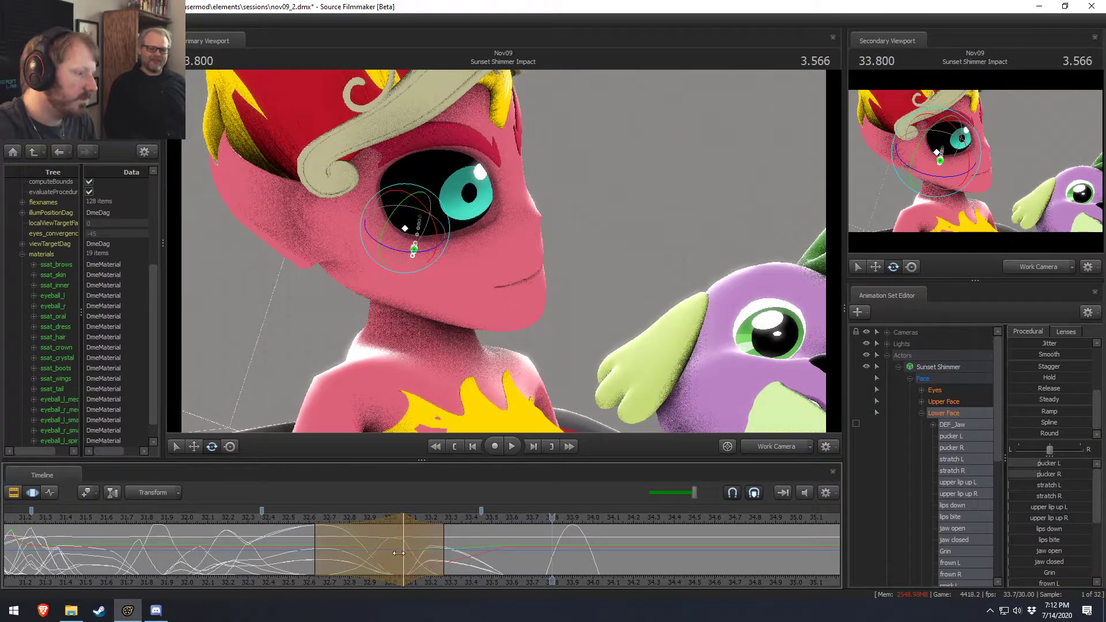
Select about 32.83 to 33.17 s around 33.0 s, raise jaw open to nearly full, and play back the mouth motion.
left_click(371, 557)
left_click_drag(371, 558, 392, 562)
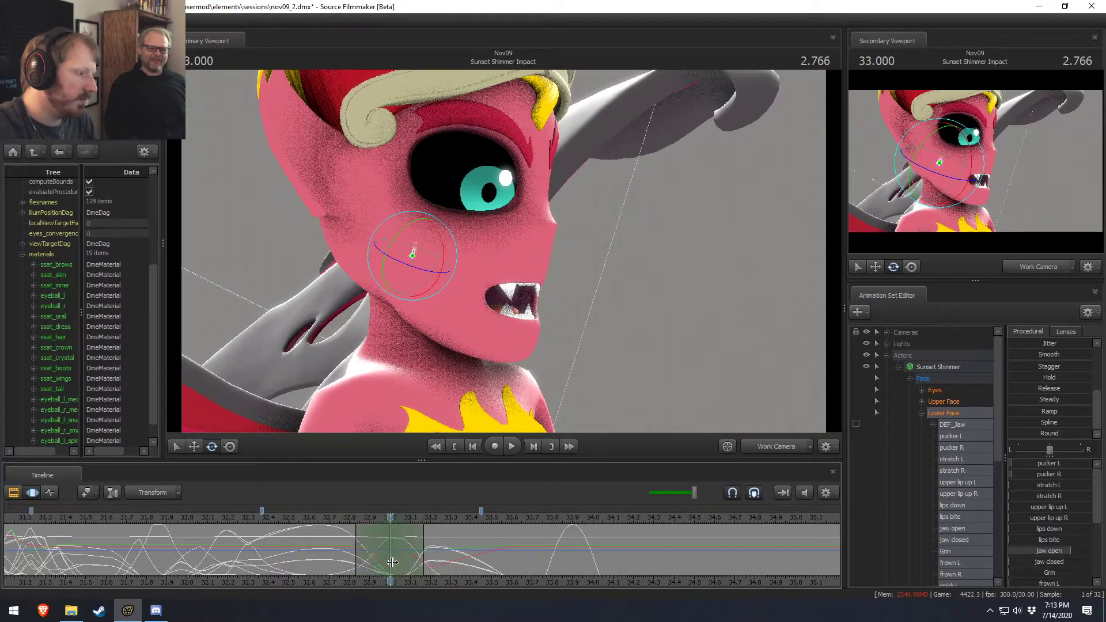
key("w")
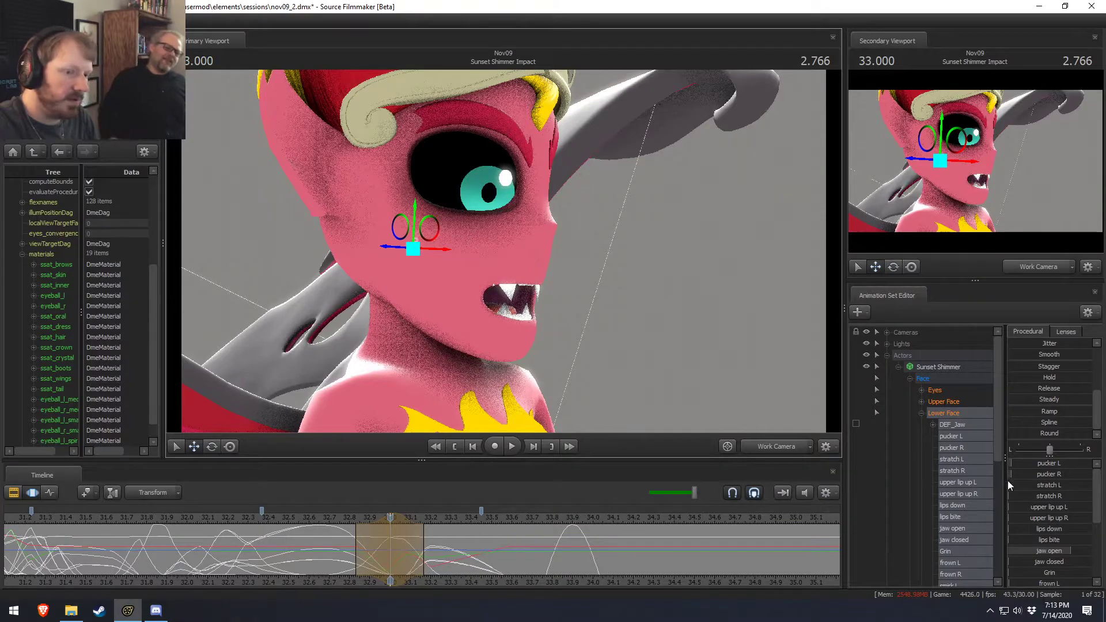
left_click_drag(1060, 551, 1082, 552)
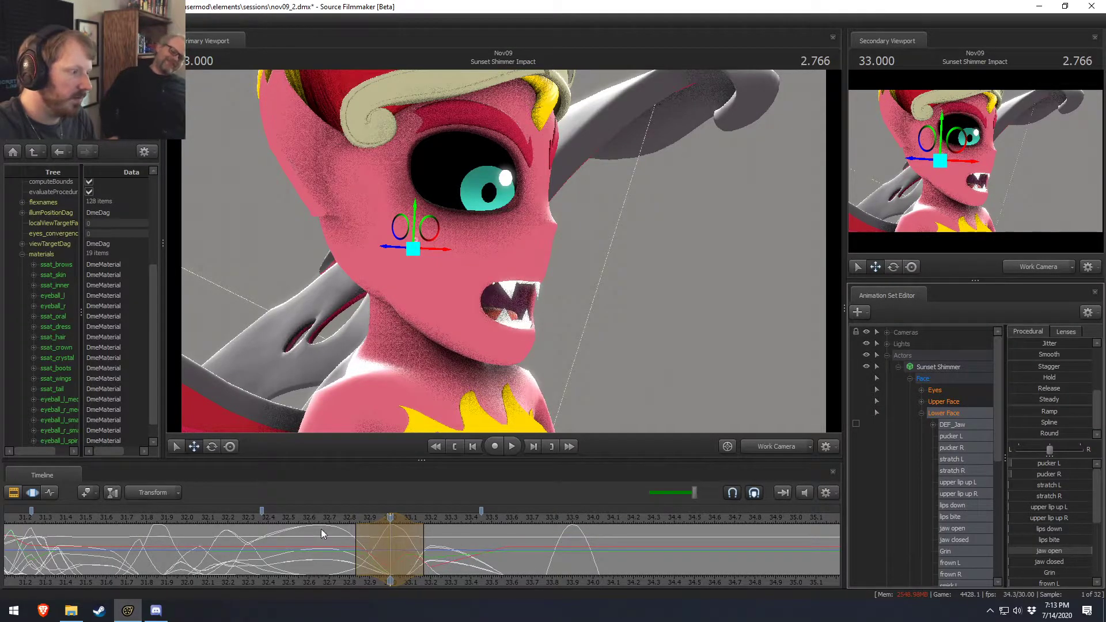
key("space")
key("space")
Select about 32.77 to 33.1 s around 32.93 s, rotate the jaw slightly, and play back the change.
left_click_drag(345, 554, 378, 560)
scroll(379, 560, "up", 1)
key("e")
left_click_drag(444, 229, 445, 224)
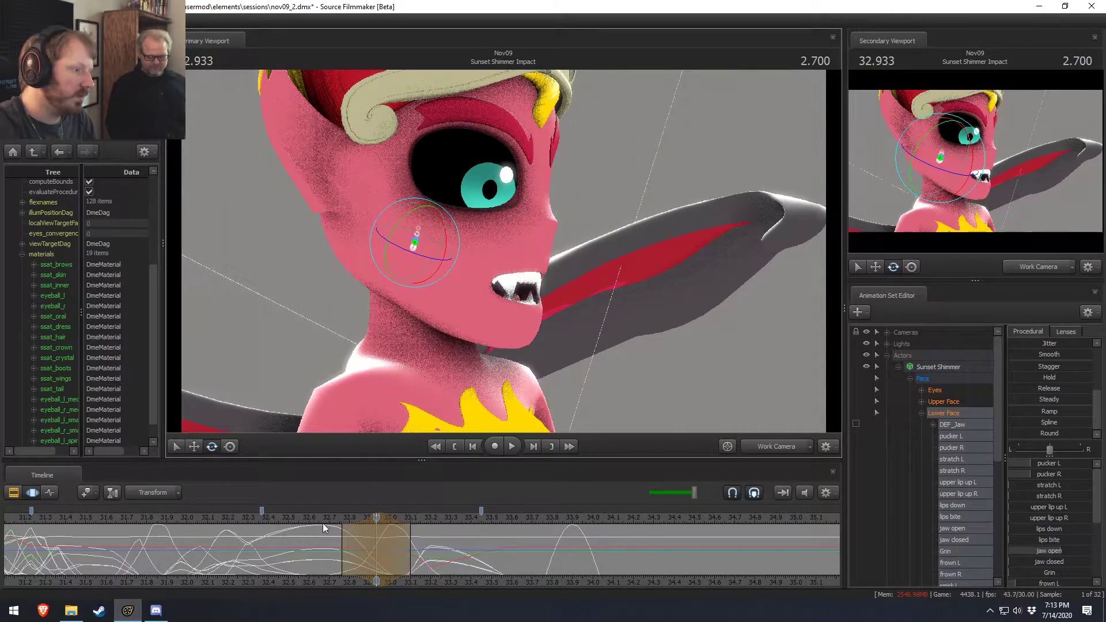
key("space")
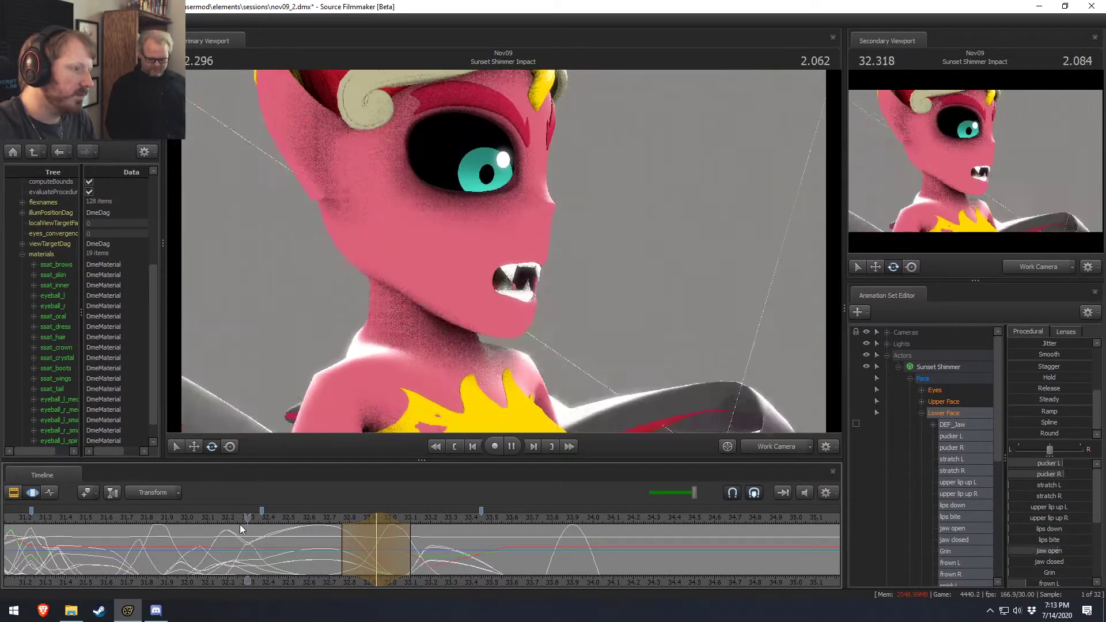
key("space")
key("space")
key("space")
Select about 32.87 to 33.2 s around 33.03 s and adjust the jaw's position from a side view.
key("shift")
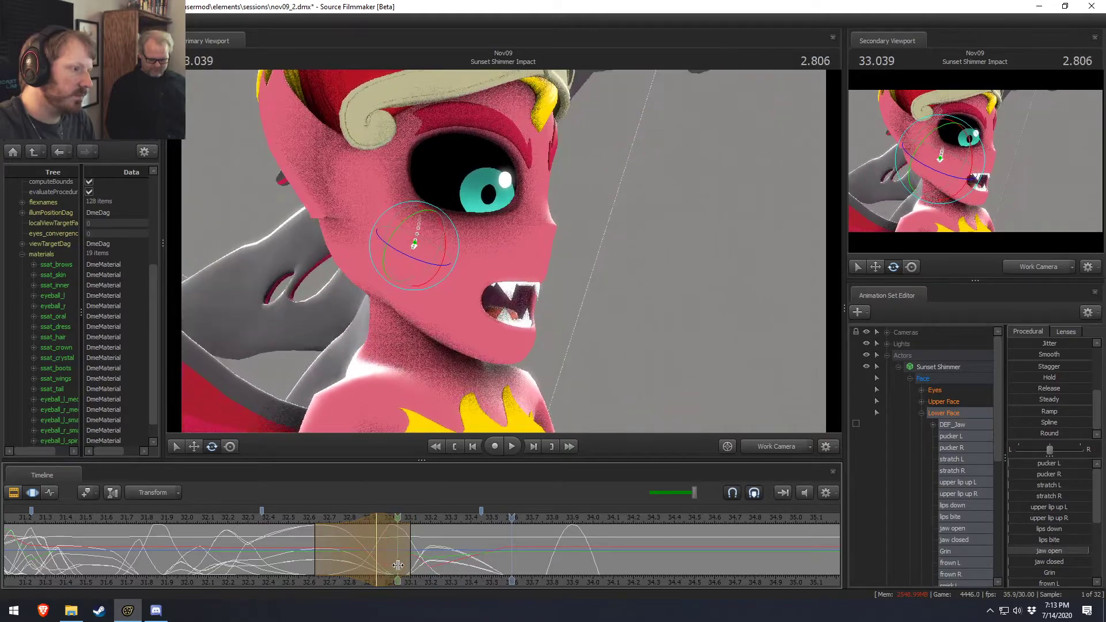
left_click(398, 565, "shift")
scroll(398, 565, "up", 5, "shift")
left_click_drag(460, 256, 507, 250, "alt")
mouse_move(451, 216)
left_mouse_down()
mouse_move(458, 228)
mouse_move(439, 211)
left_mouse_up()
key("w")
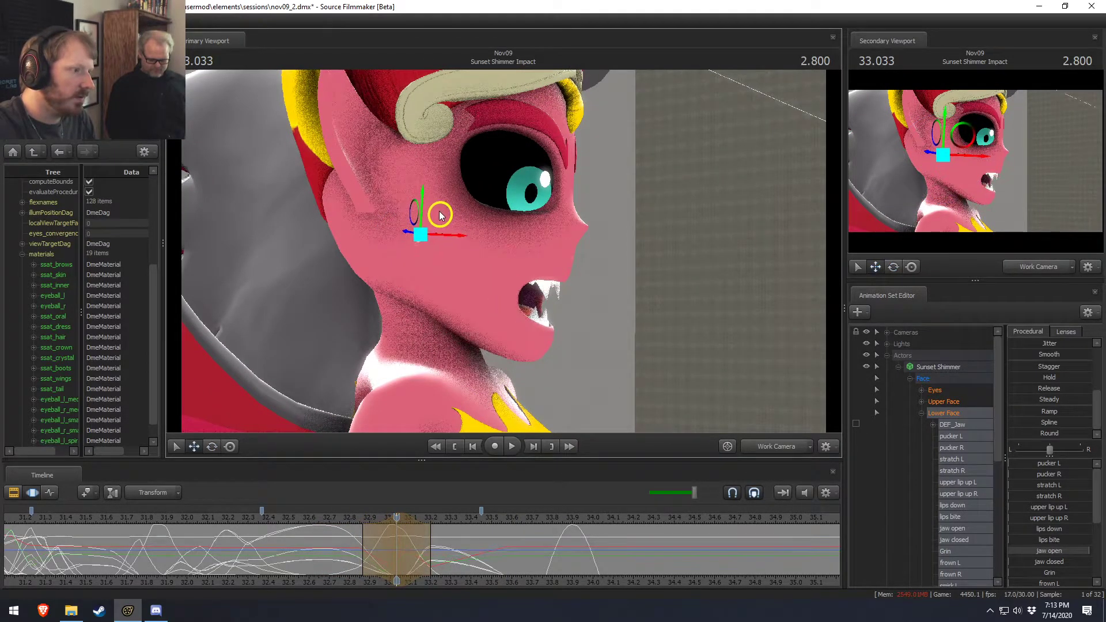
key("space")
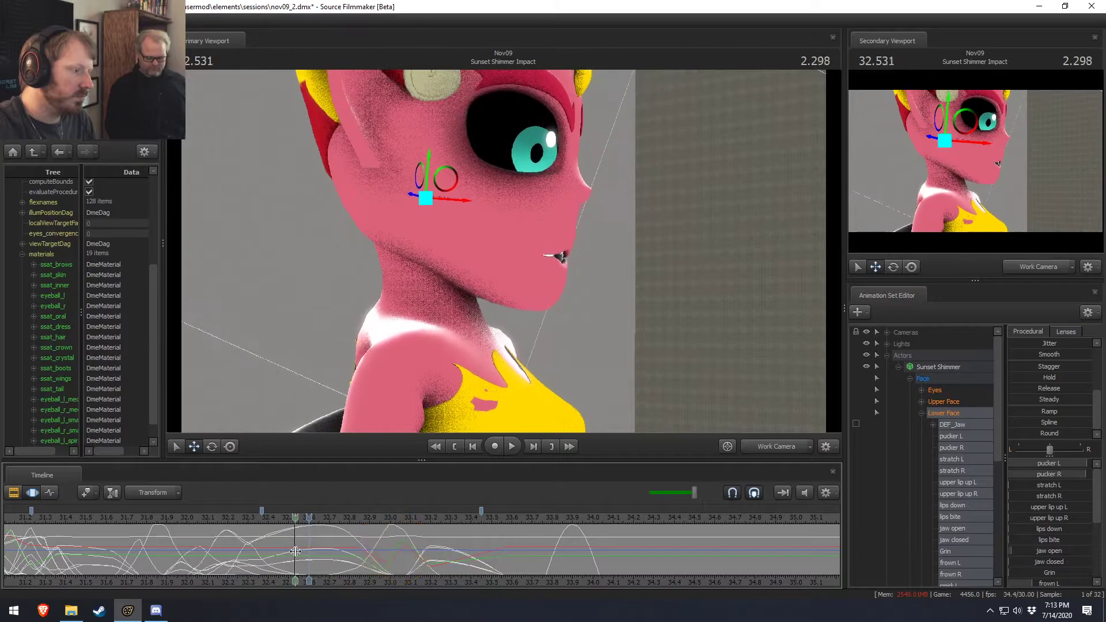
Reposition the jaw over a hold of about 32.53 to 32.7 s with falloffs reaching about 32.2 and 33.03 s, and commit it.
left_click(331, 550)
scroll(332, 550, "up", 5)
key("e")
left_click_drag(455, 220, 502, 244, "alt")
key("w")
left_click_drag(441, 183, 439, 195)
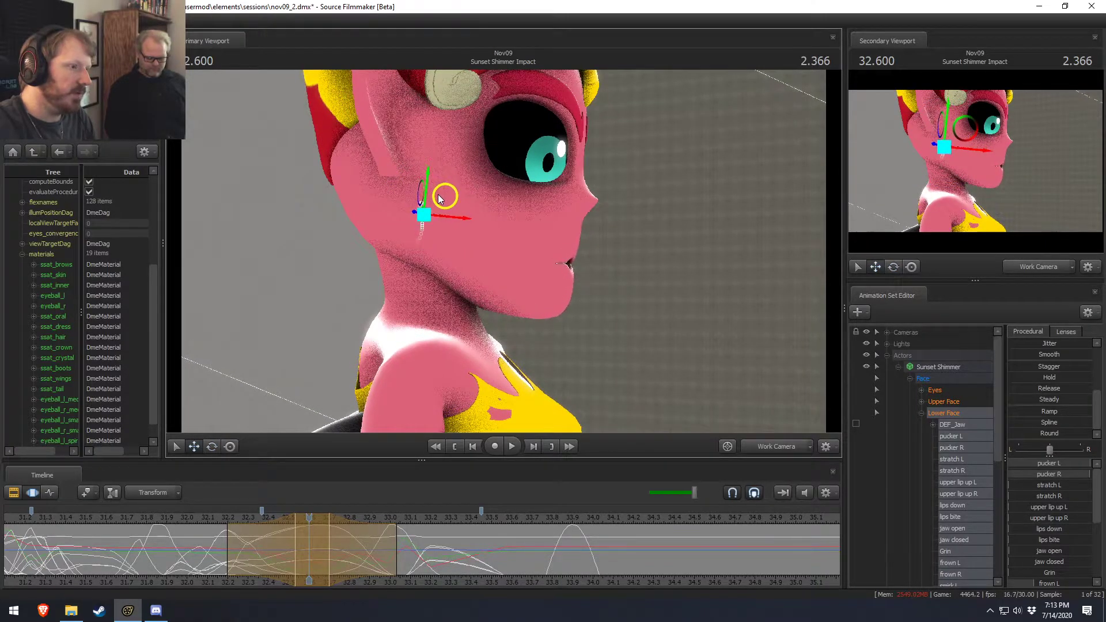
key("space")
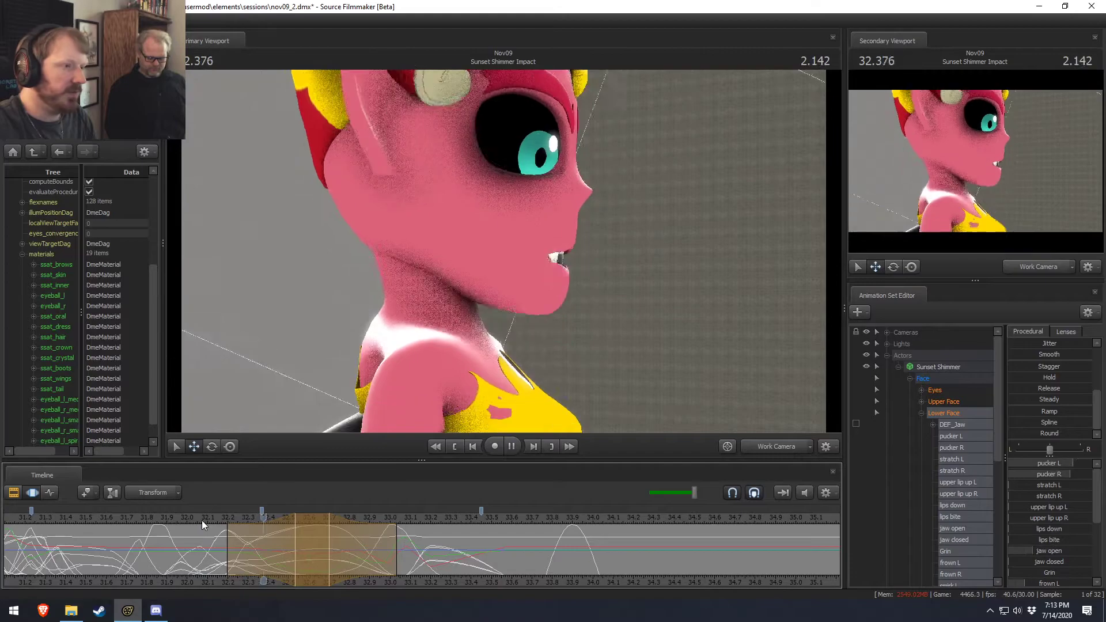
key("space")
key("shift")
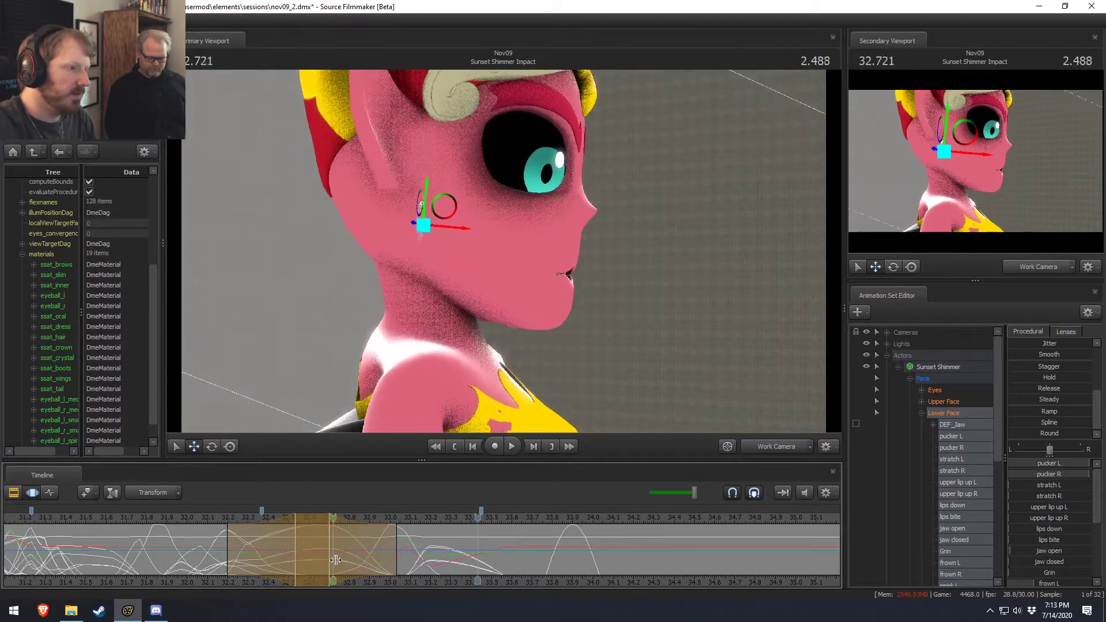
left_click(425, 557, "shift")
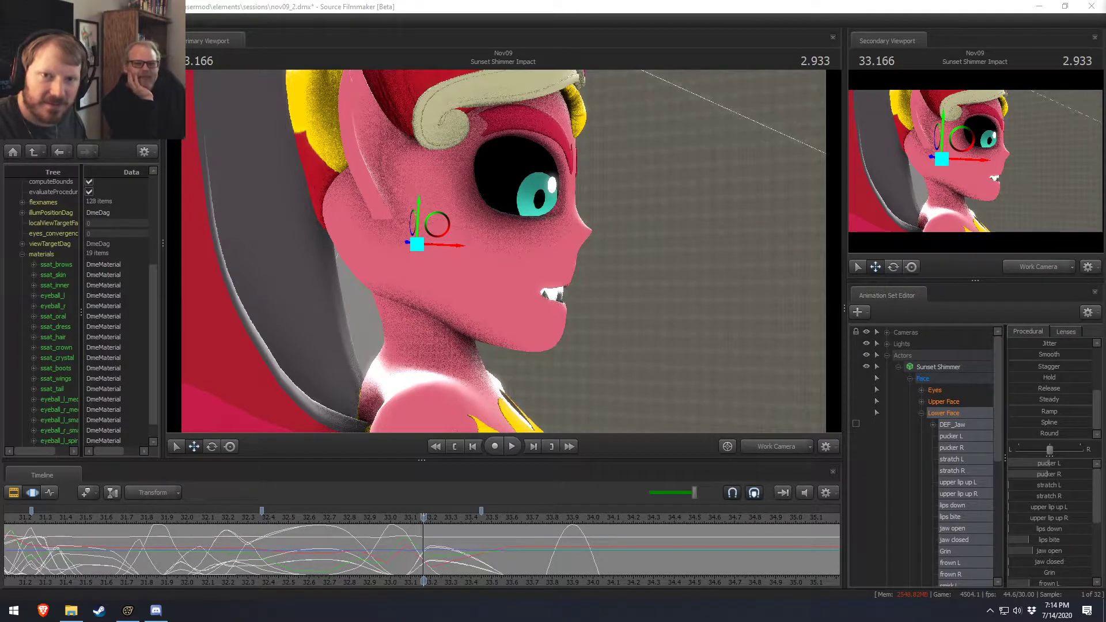
Bring up the Streamlabs OBS stream chat to read the messages, move it away, and return to Source Filmmaker.
left_click_drag(1105, 7, 1019, 19)
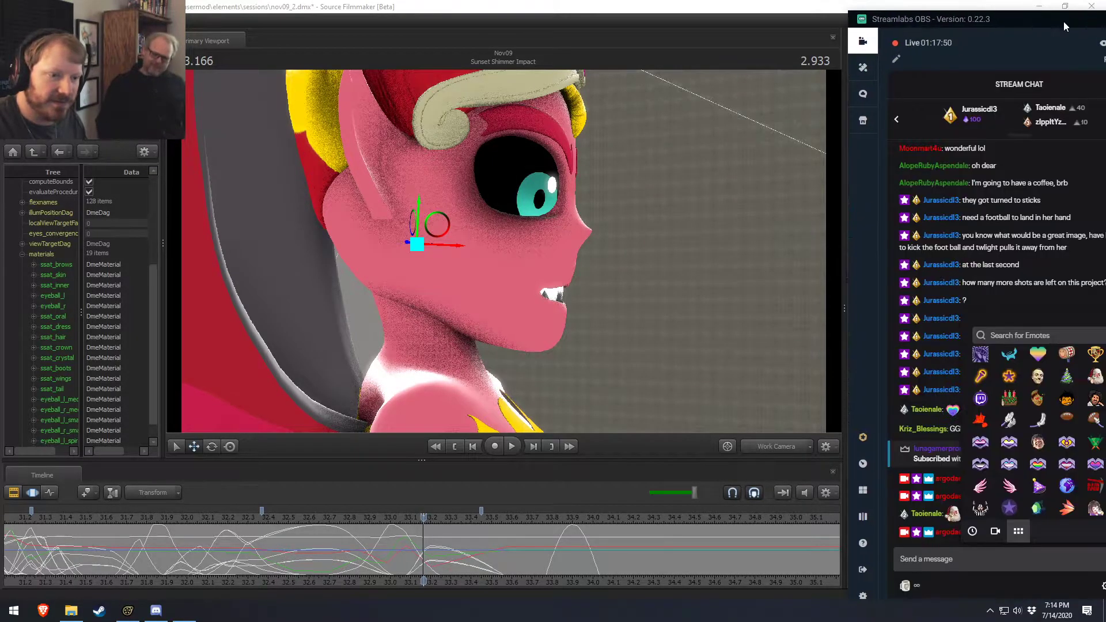
left_click(1031, 297)
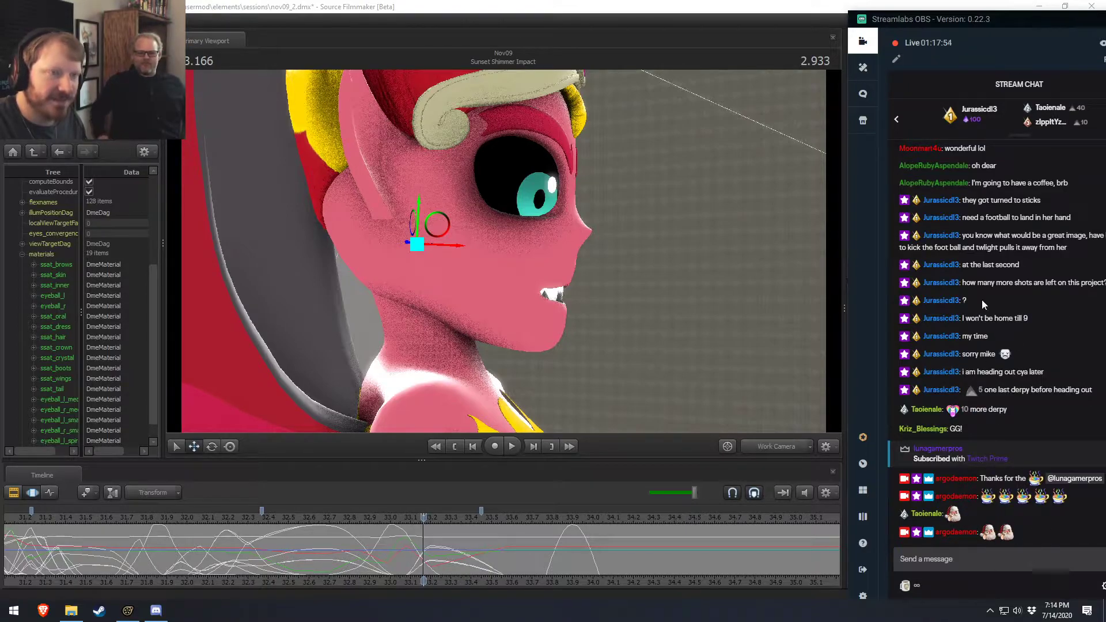
left_click_drag(976, 27, 1104, 118)
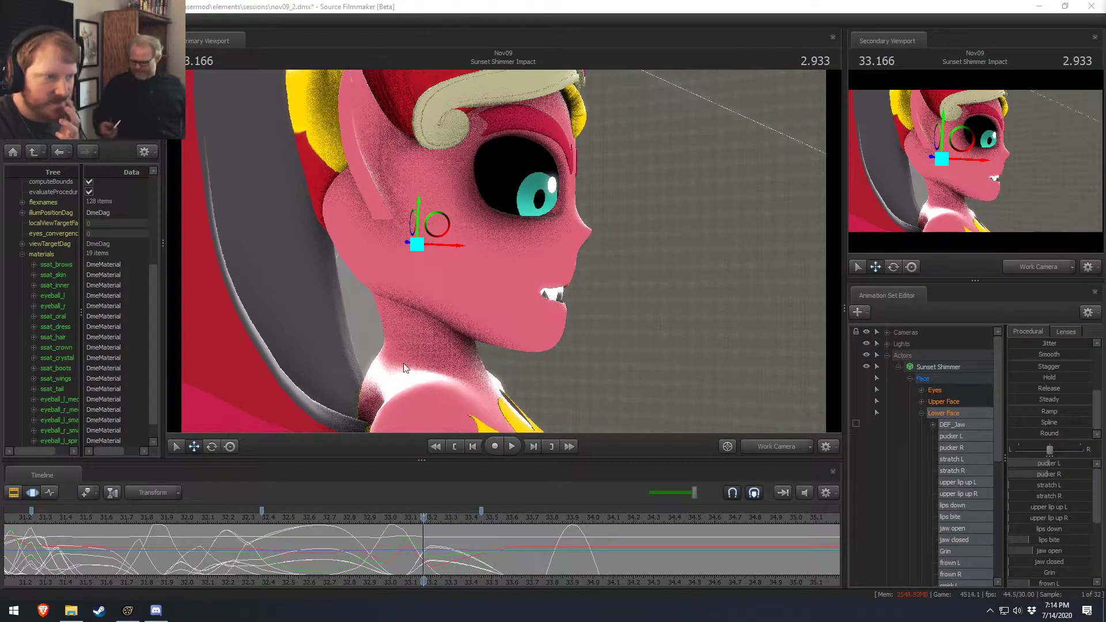
left_click(503, 252)
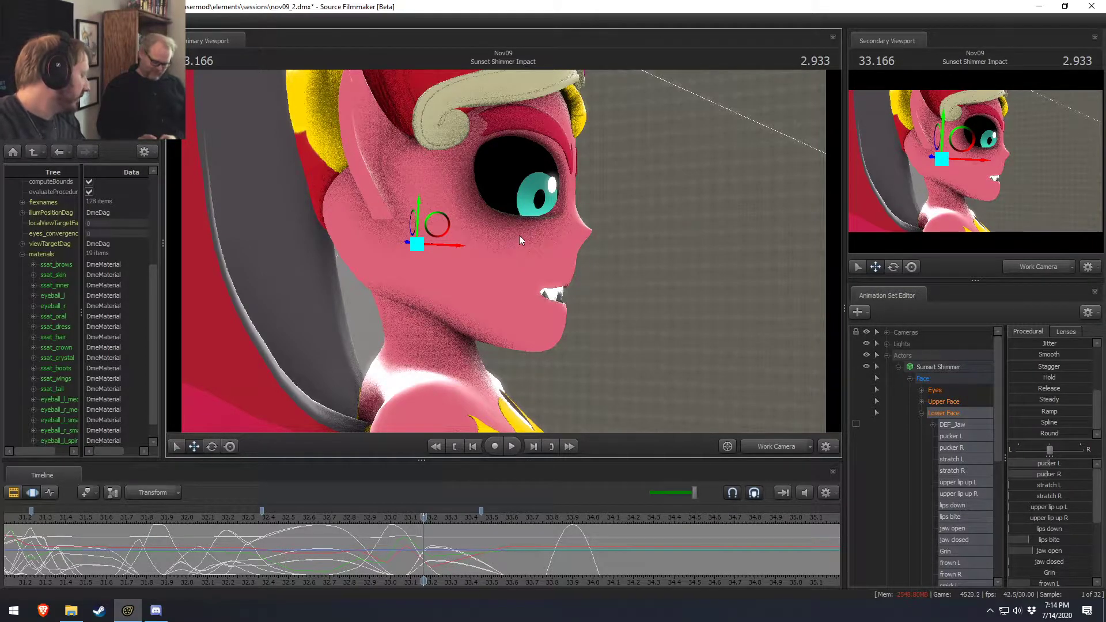
Play the lip sync from about 32.1 s and switch the primary viewport to the Main Camera.
left_click_drag(323, 517, 208, 513)
key("space")
scroll(261, 514, "down", 5)
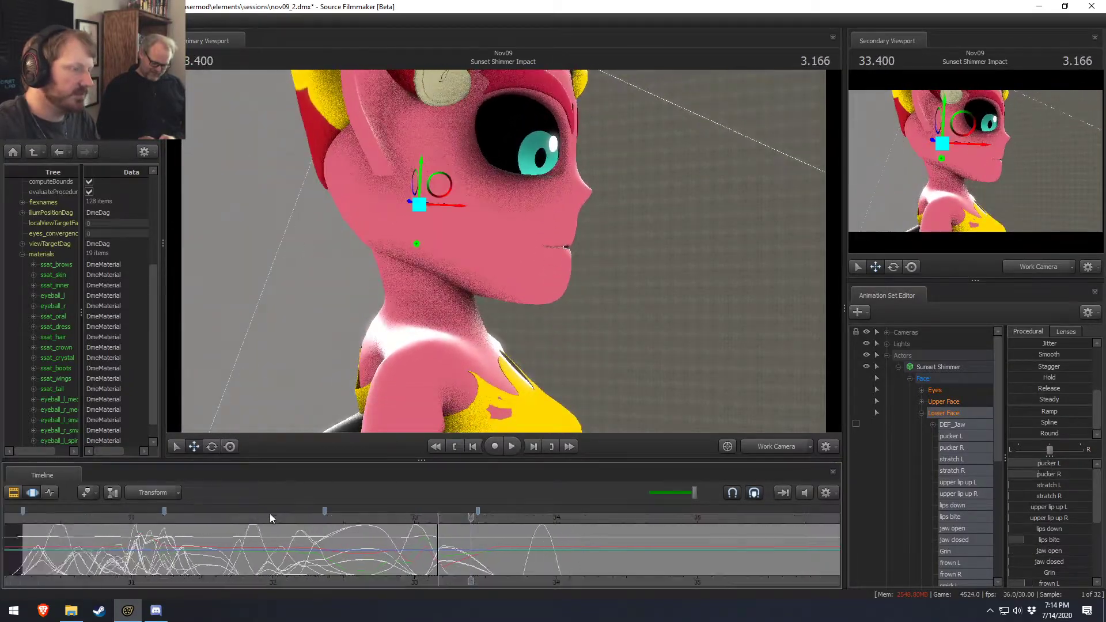
left_click(599, 339)
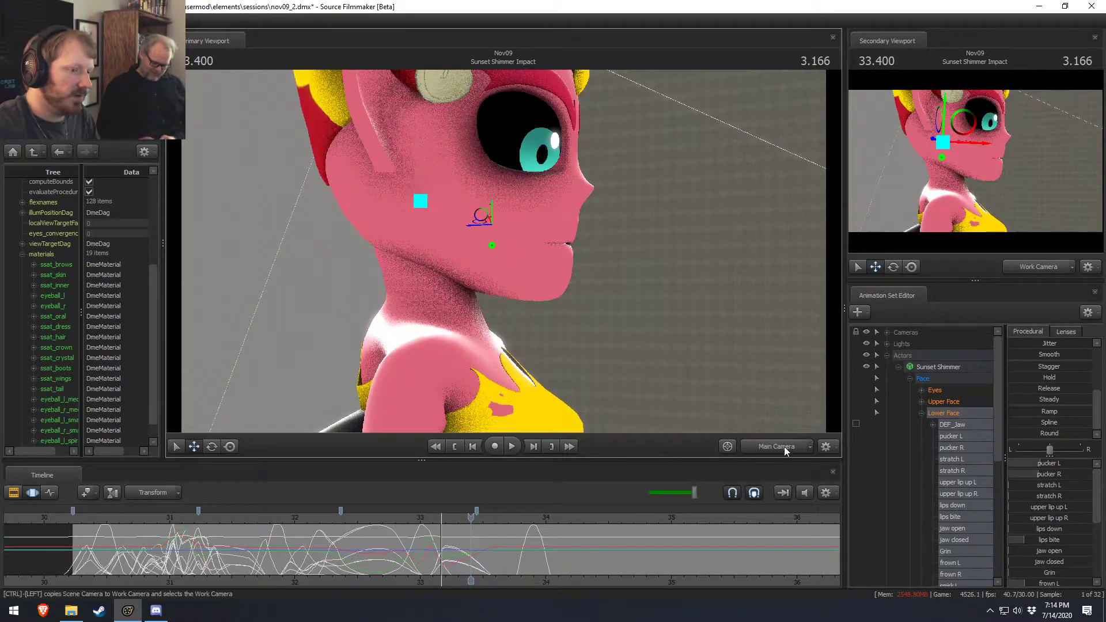
left_click(785, 448)
Review the shot's opening mouth movement through the Main Camera by playing from about 30.3 s.
scroll(169, 514, "down", 1)
left_click(121, 516)
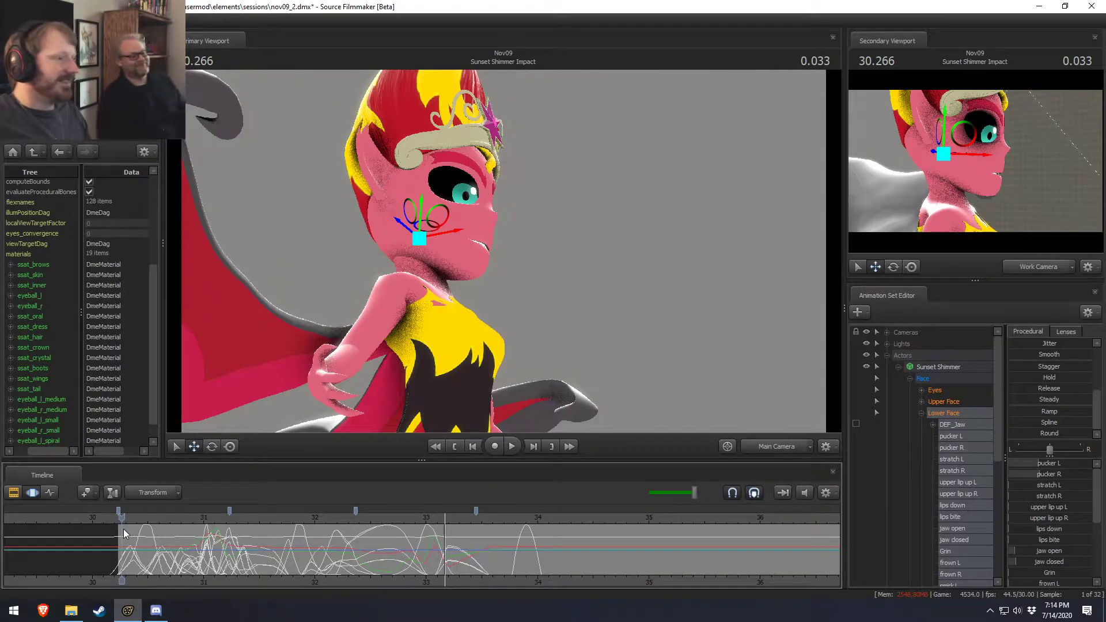
key("space")
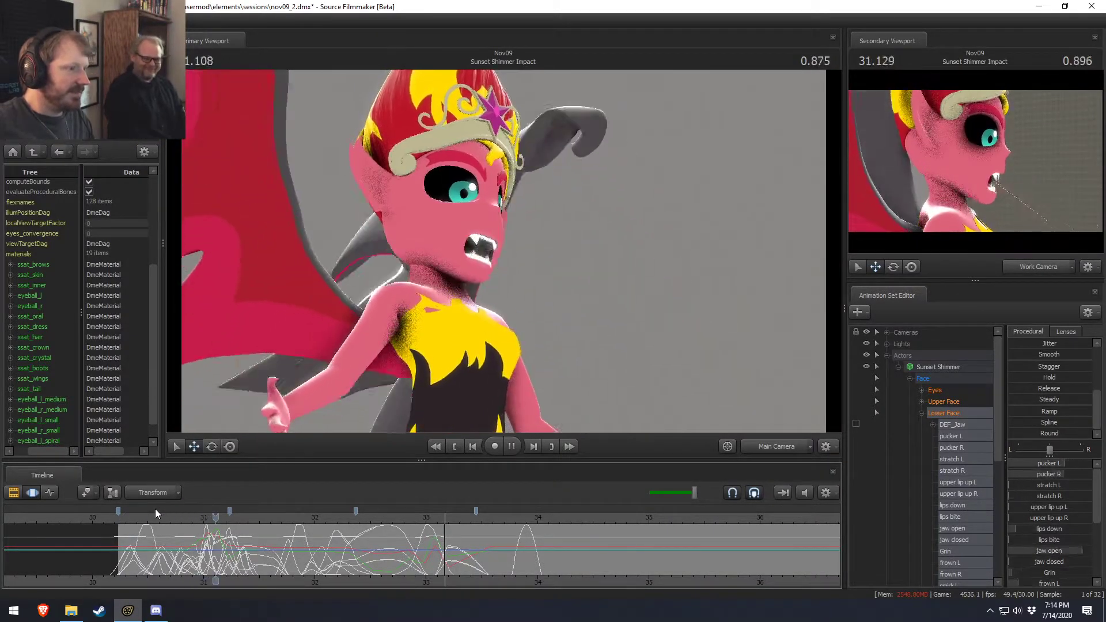
left_click(129, 517)
key("space")
key("space")
scroll(114, 559, "up", 4)
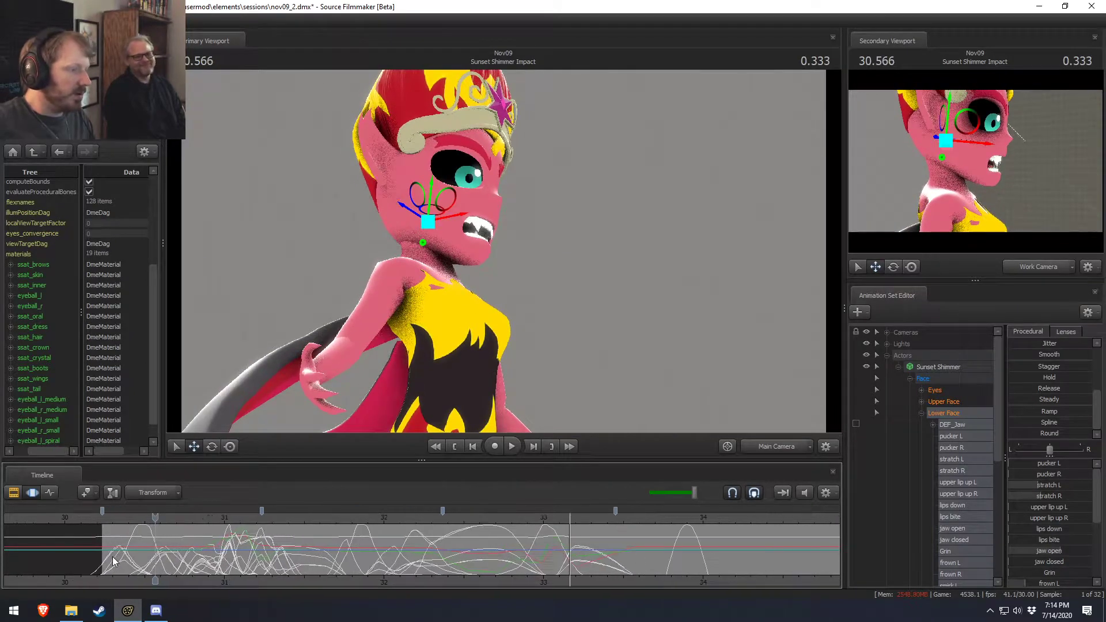
Select about 30.2 to 30.6 s around 30.4 s and adjust the jaw pose in a Work Camera close-up.
key("shift")
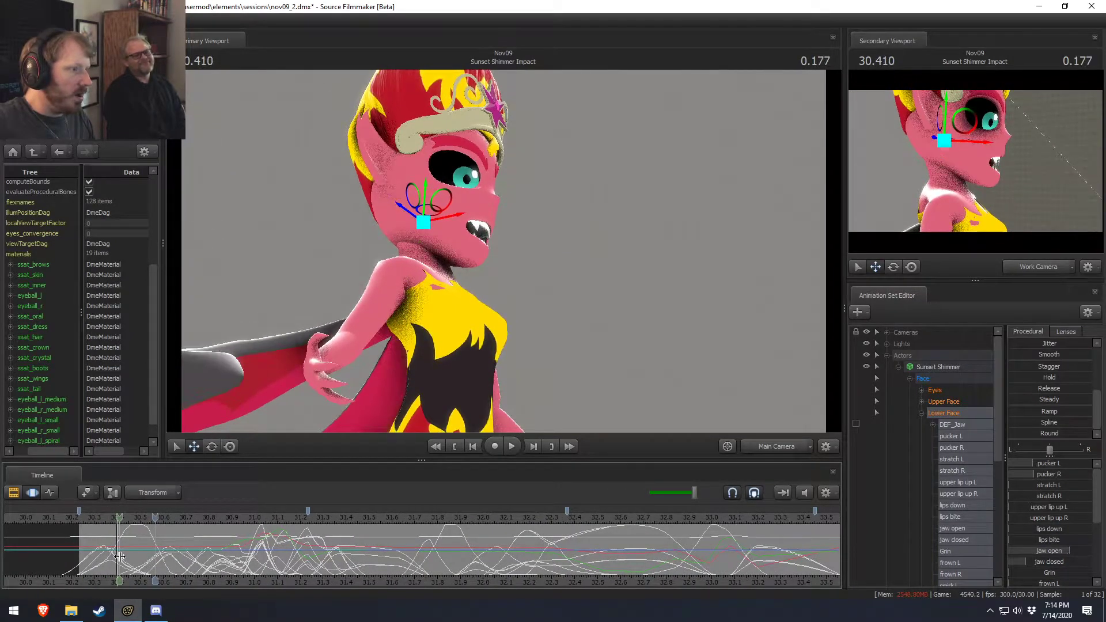
left_click(116, 556, "shift")
scroll(117, 558, "up", 5, "shift")
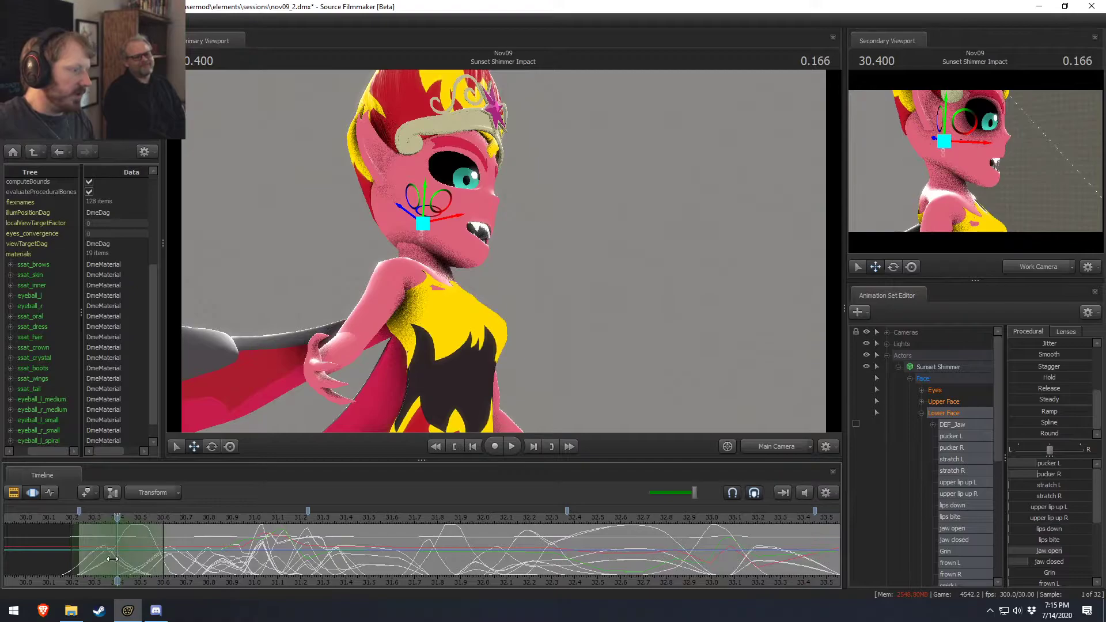
left_click(725, 443, "ctrl")
key("d")
left_click_drag(726, 350, 516, 232)
key("w")
key("e")
key("w")
key("e")
key("w")
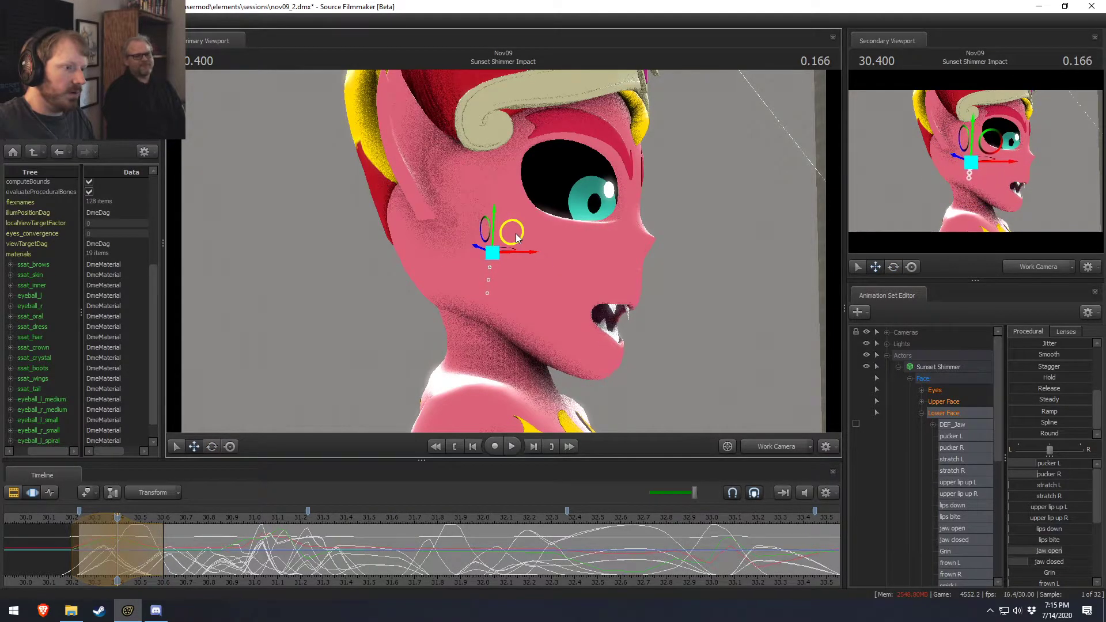
Play the shot's opening from about 30.15 s through the Main Camera and return to the pose near 30.4 s.
left_click(54, 521)
key("space")
key("space")
left_click(59, 517)
key("space")
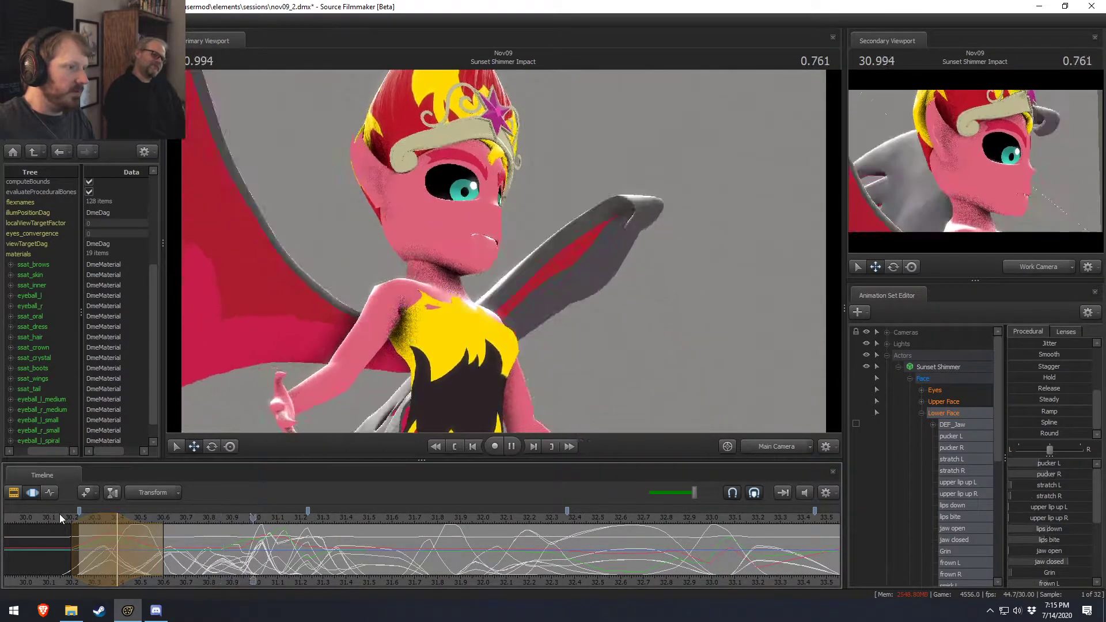
key("space")
left_click_drag(60, 527, 117, 536)
Select about 30.27 to 30.53 s around 30.4 s and raise jaw open to about 90%.
mouse_move(1063, 550)
left_mouse_down()
mouse_move(1091, 551)
mouse_move(1062, 551)
left_mouse_up()
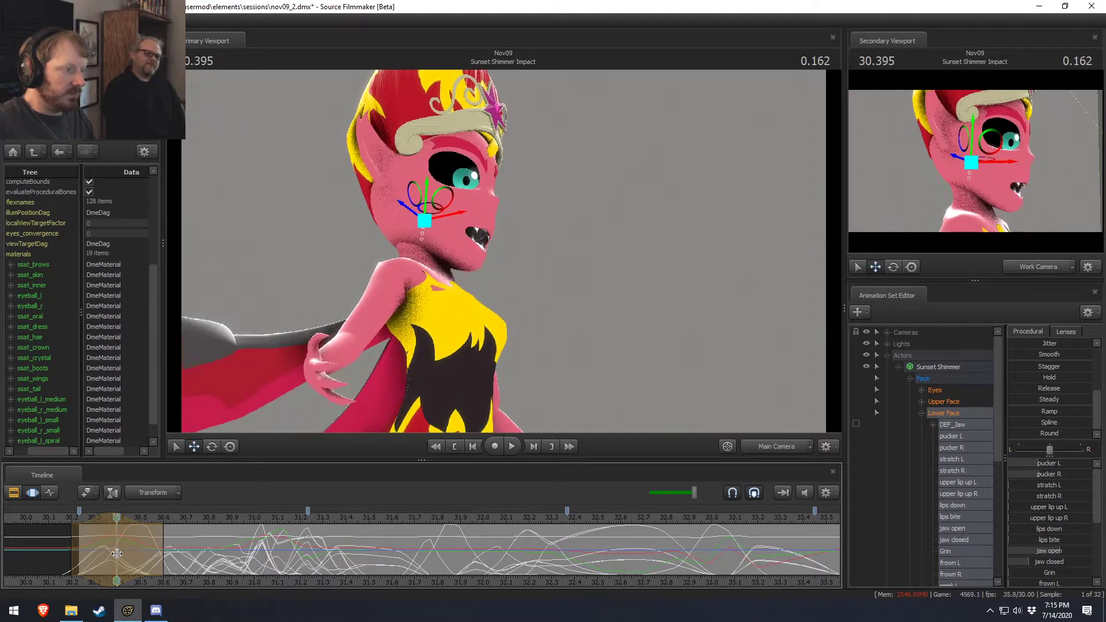
left_click(117, 552)
scroll(117, 553, "up", 5, "shift")
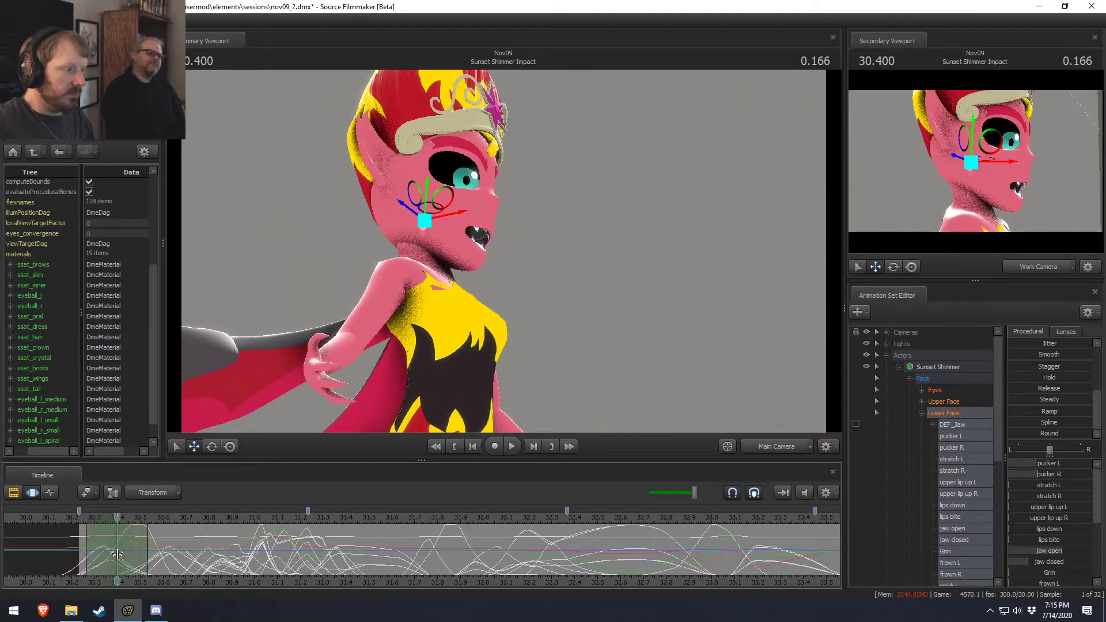
left_click_drag(1054, 553, 1066, 552)
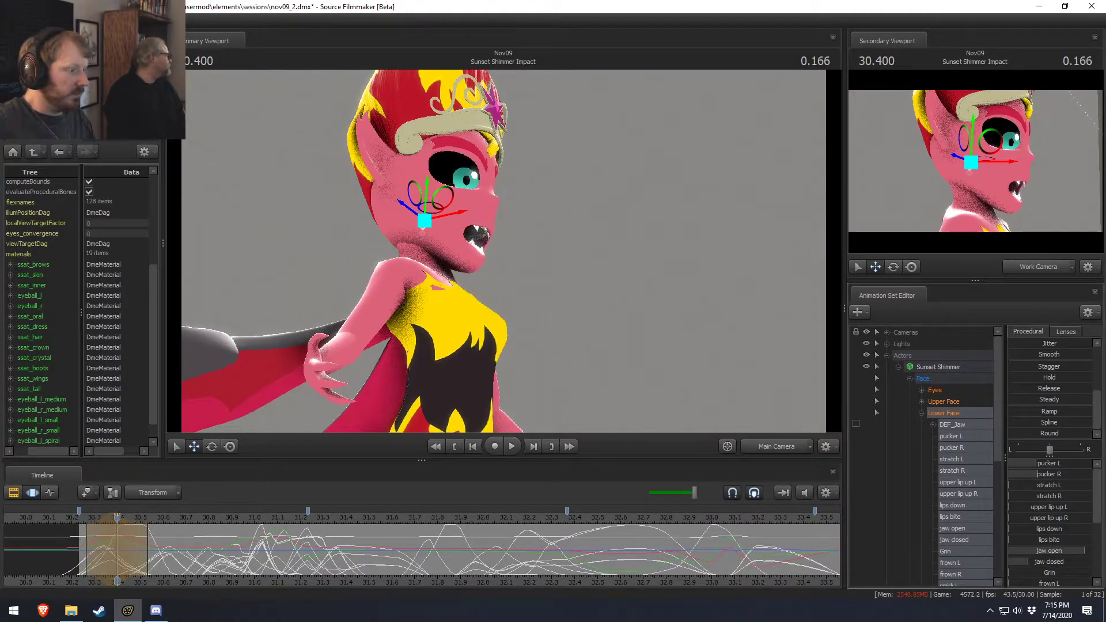
Play the whole shot from about 30.2 s in the Clip Editor and Motion Editor to review the full lip sync.
left_click_drag(78, 578, 247, 556)
left_click(73, 521)
key("F2")
key("space")
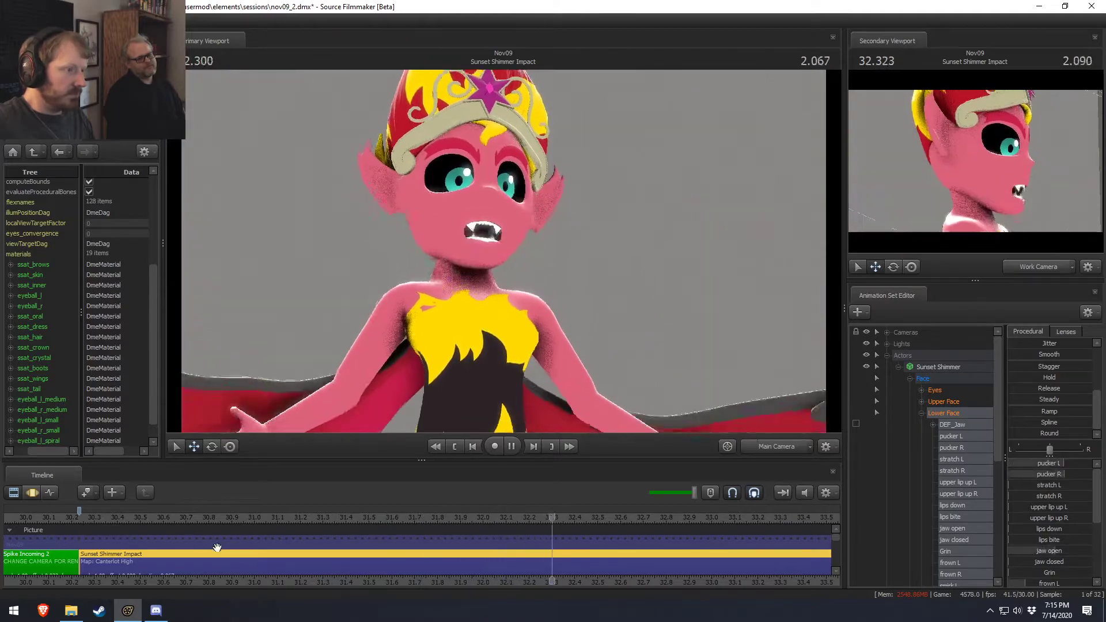
key("space")
scroll(649, 534, "down", 3)
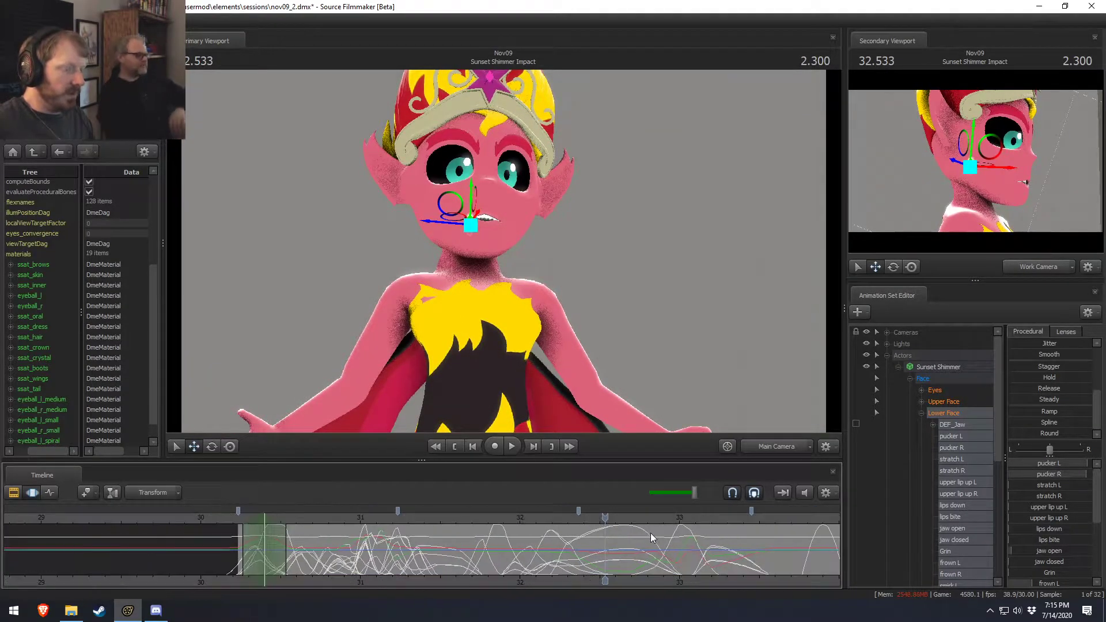
key("space")
key("space")
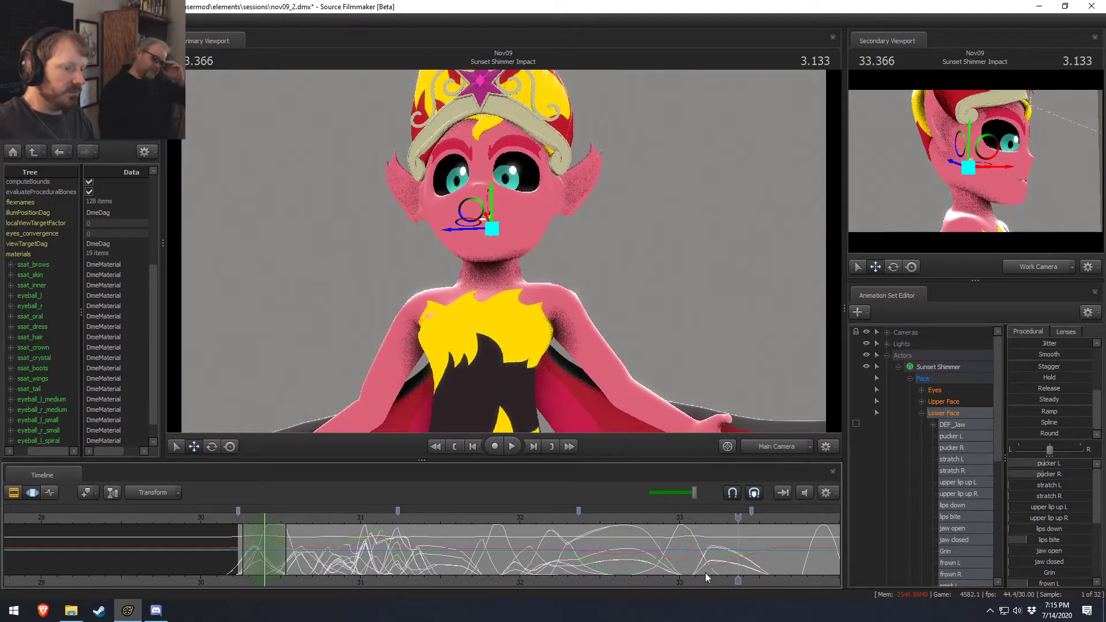
Play the end of the shot repeatedly from about 33.4 s to 34.2 s to review the face when Spike lands.
scroll(707, 576, "down", 3)
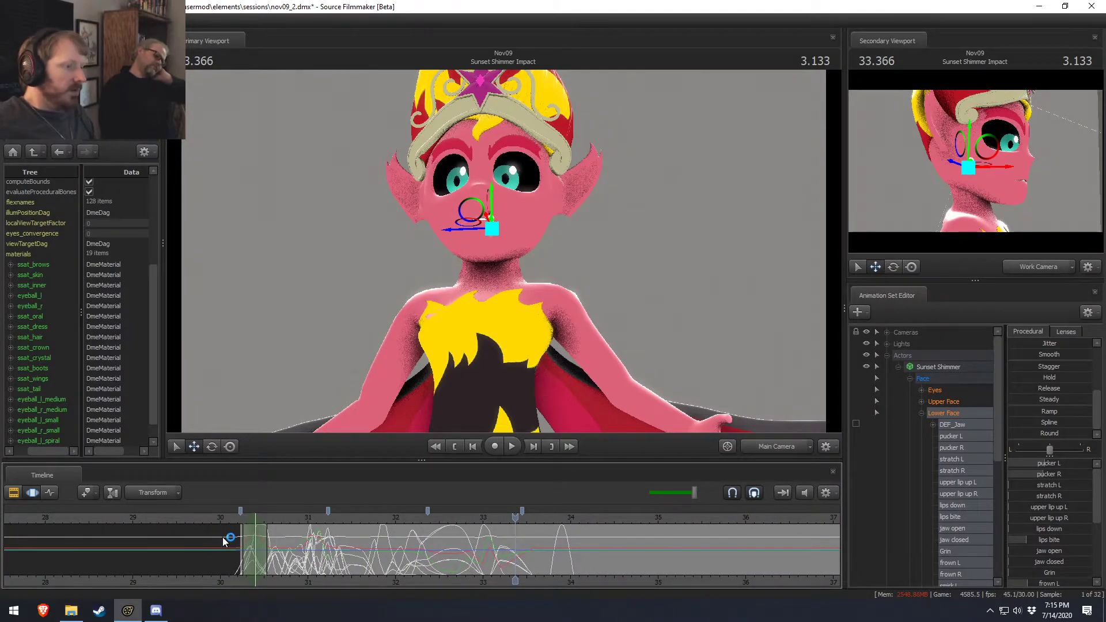
key("space")
key("space")
left_click(547, 518)
key("space")
left_click(543, 520)
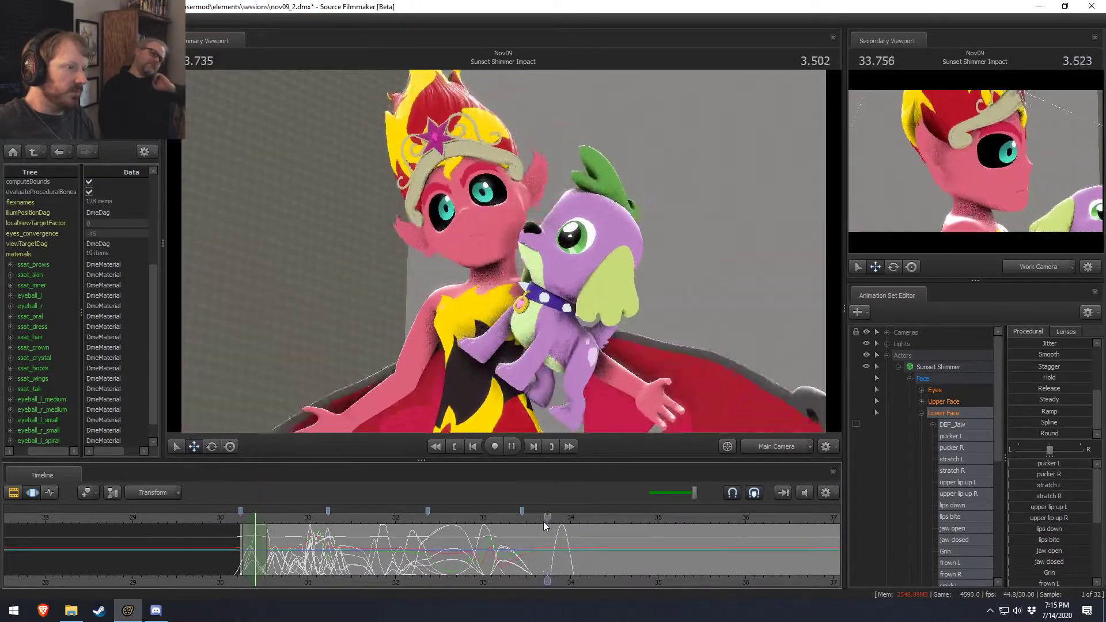
key("space")
left_click(543, 521)
key("space")
key("space")
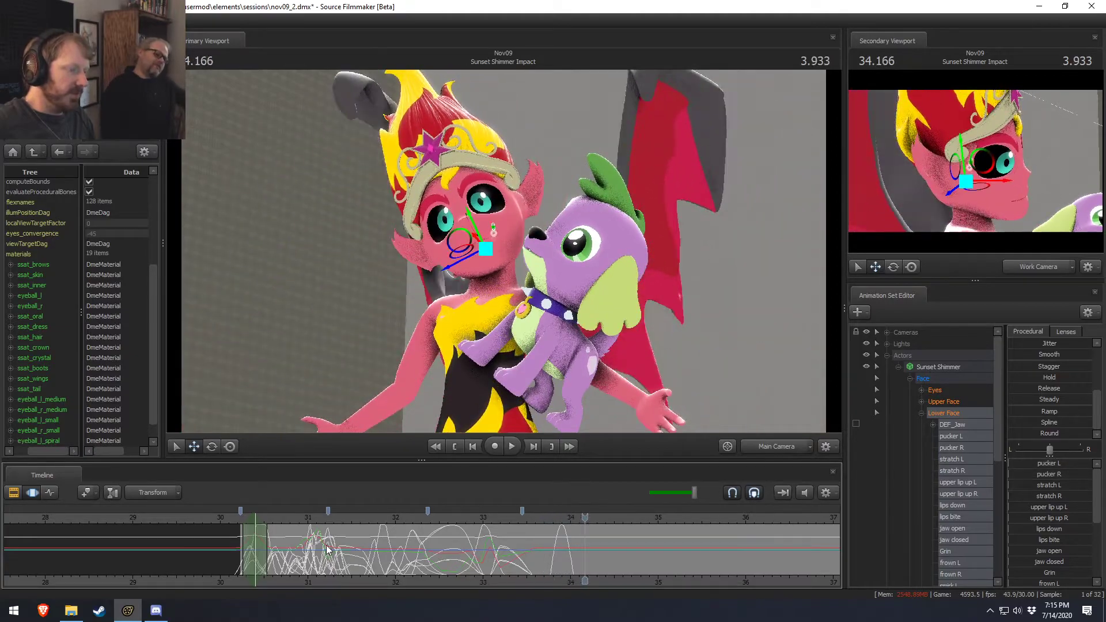
Play the shot's opening from about 30.2 s and stop at 30.7 s.
left_click(240, 518)
key("space")
key("space")
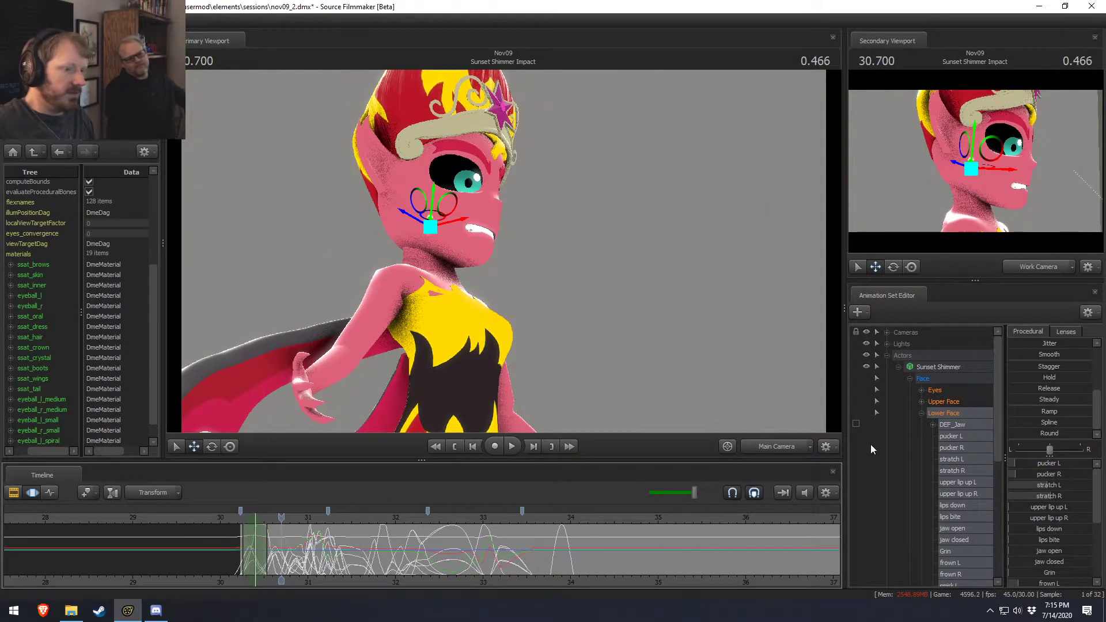
Try a lopsided angry look over the whole shot with the Upper Face angry L, eye lower L, sad R and wide R shapes.
left_click(777, 447)
left_click_drag(699, 385, 551, 297, "alt")
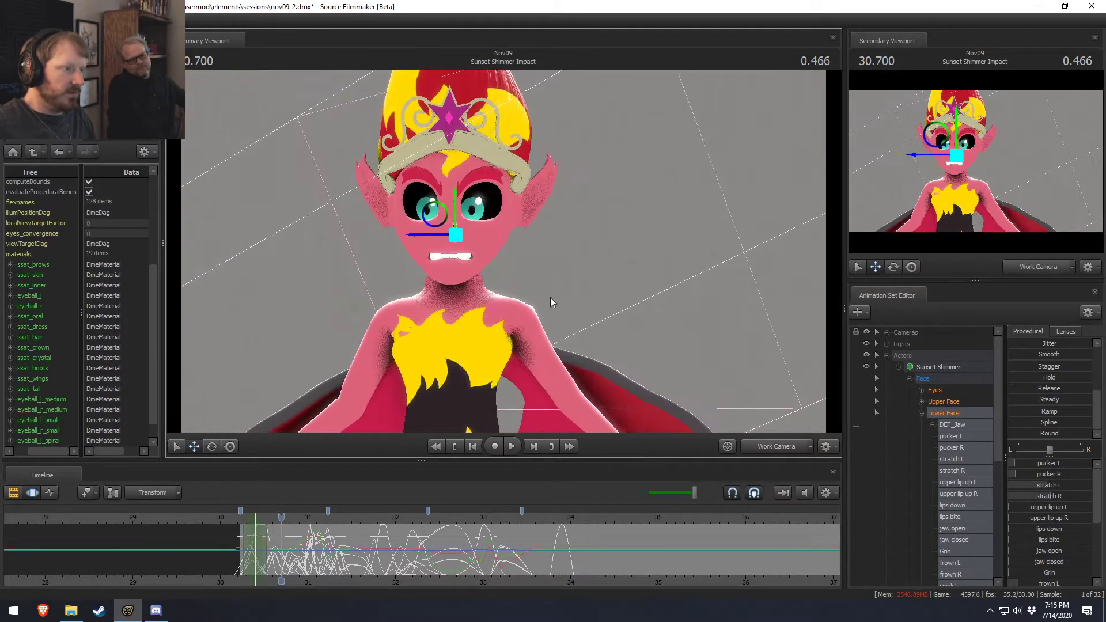
left_click(350, 564)
key("ctrl+a")
left_click(921, 413)
left_click(921, 402)
left_click(968, 404)
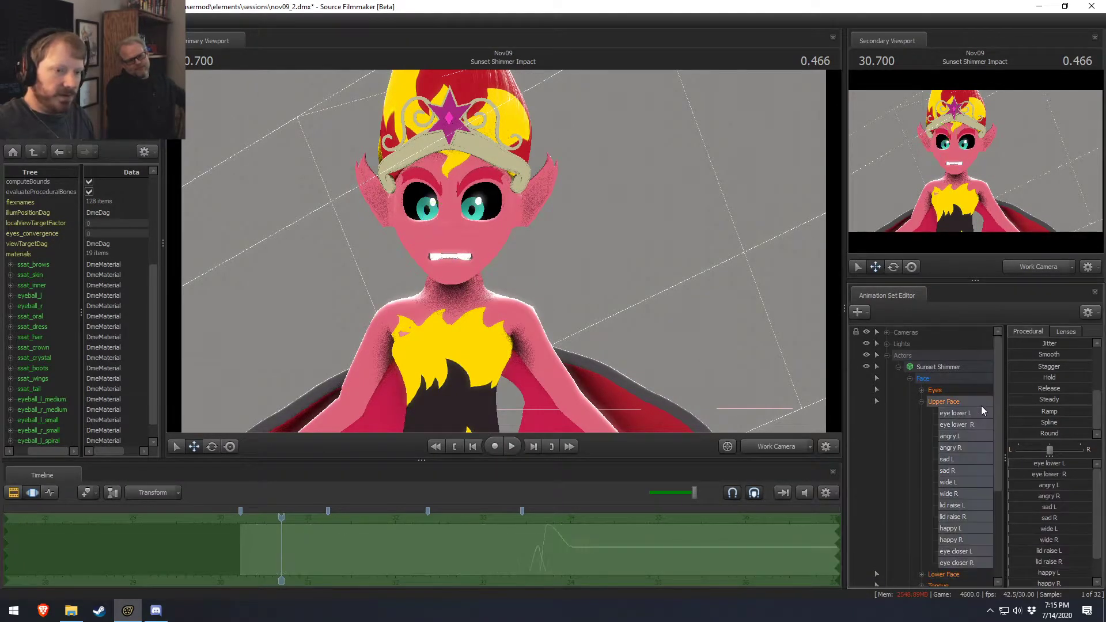
left_click_drag(1025, 486, 1091, 486)
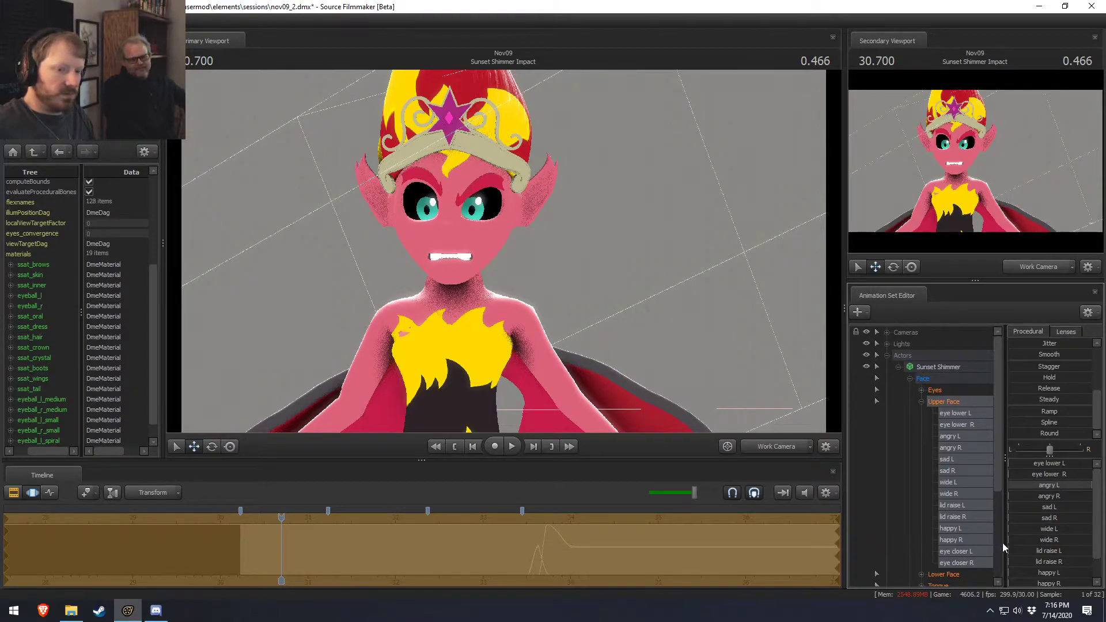
left_click_drag(1030, 464, 1037, 464)
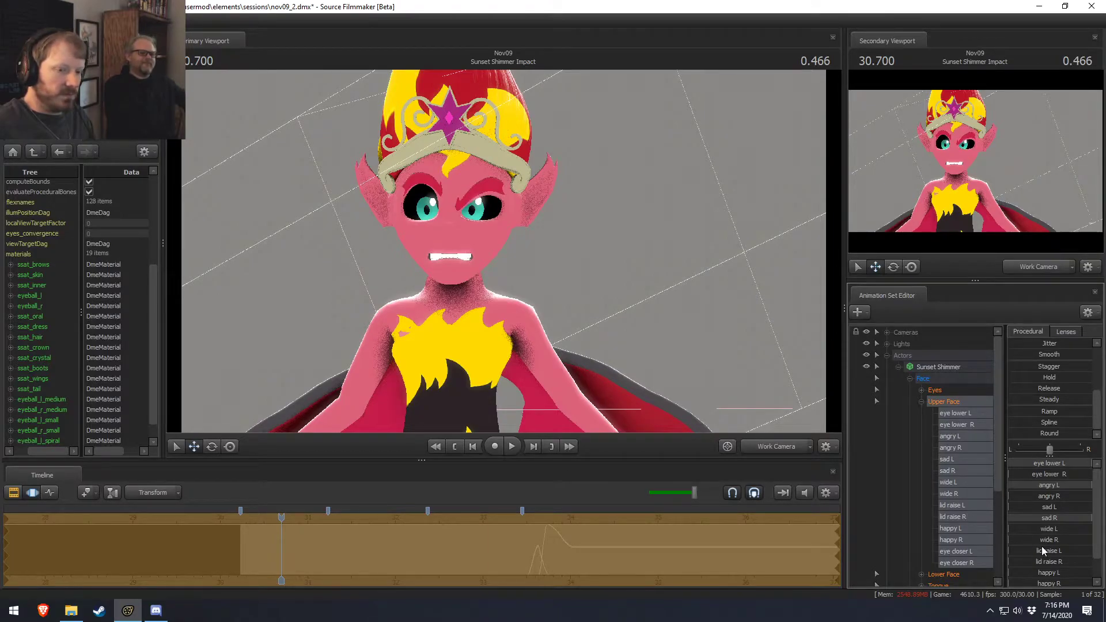
left_click_drag(1045, 564, 1058, 600)
left_click_drag(523, 372, 461, 262)
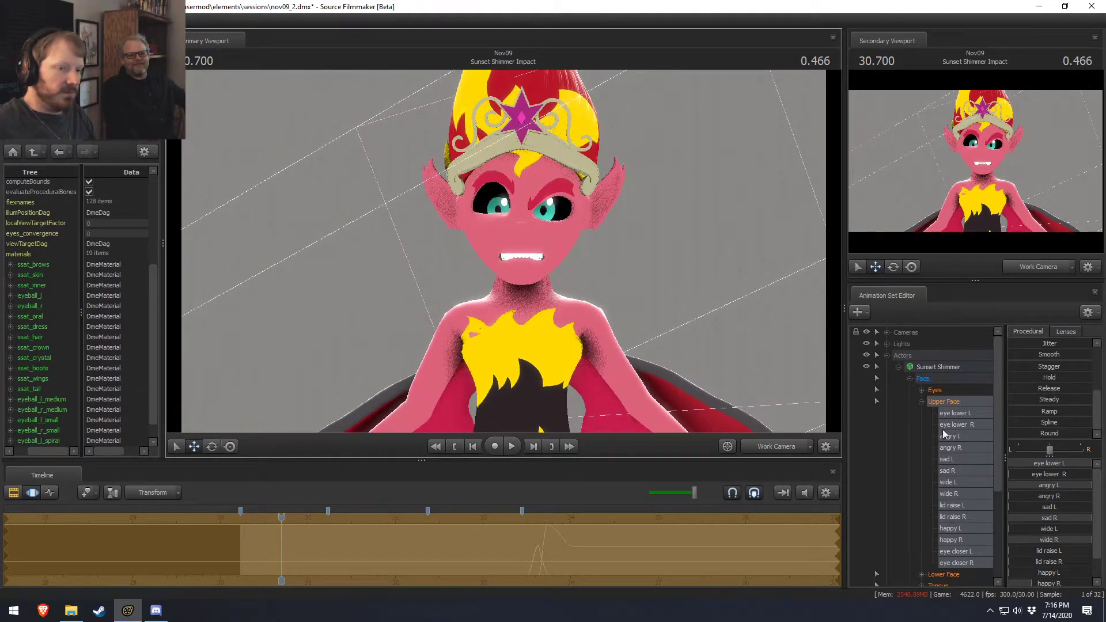
Try skewing the Lower Face controls into a crooked, tilted mouth across the entire time range.
left_click(946, 575)
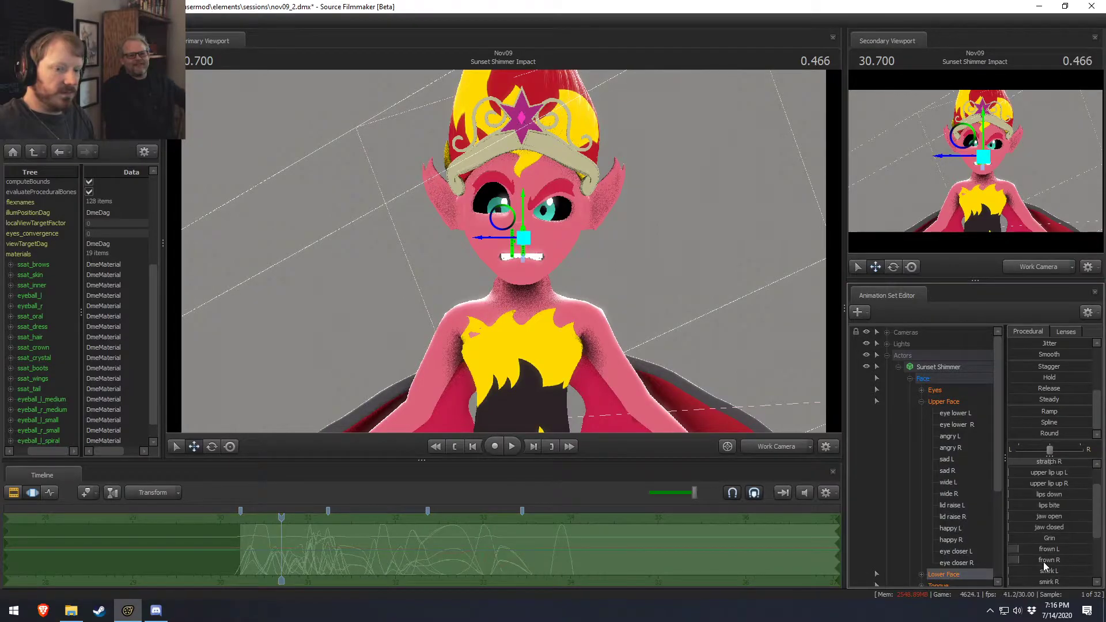
left_click_drag(1026, 464, 1092, 464)
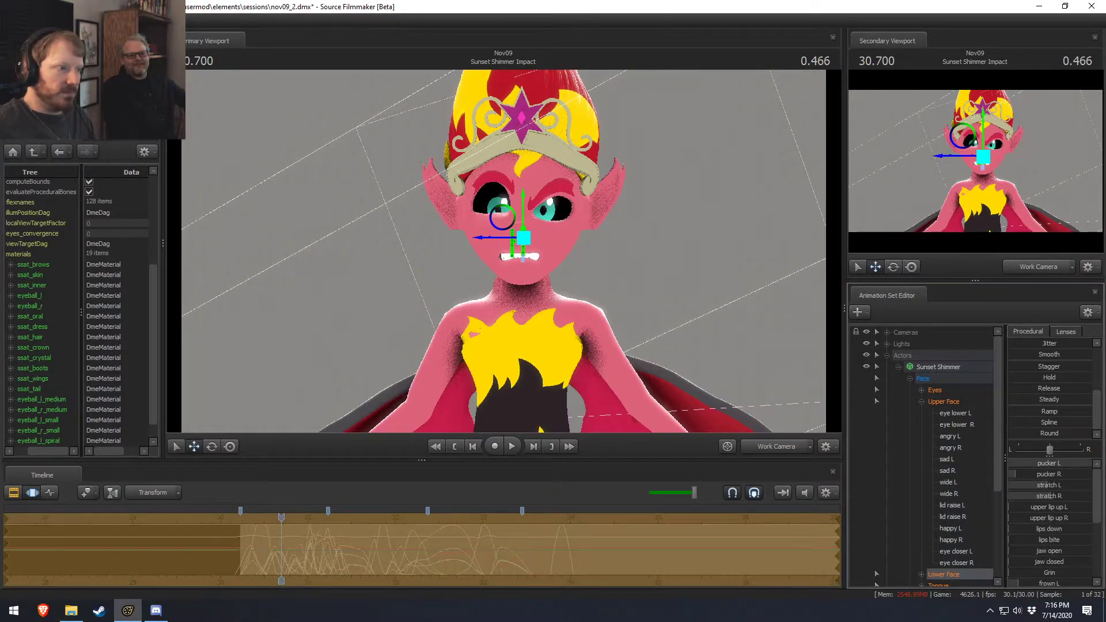
key("ctrl+z")
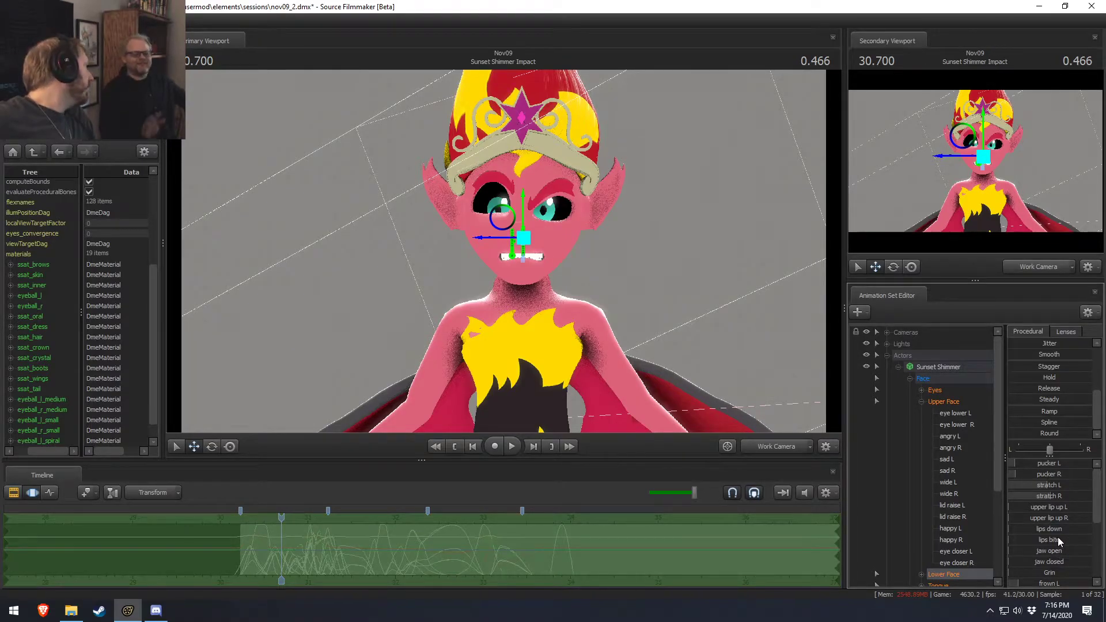
key("e")
left_click_drag(560, 222, 532, 221)
key("w")
key("F2")
key("F3")
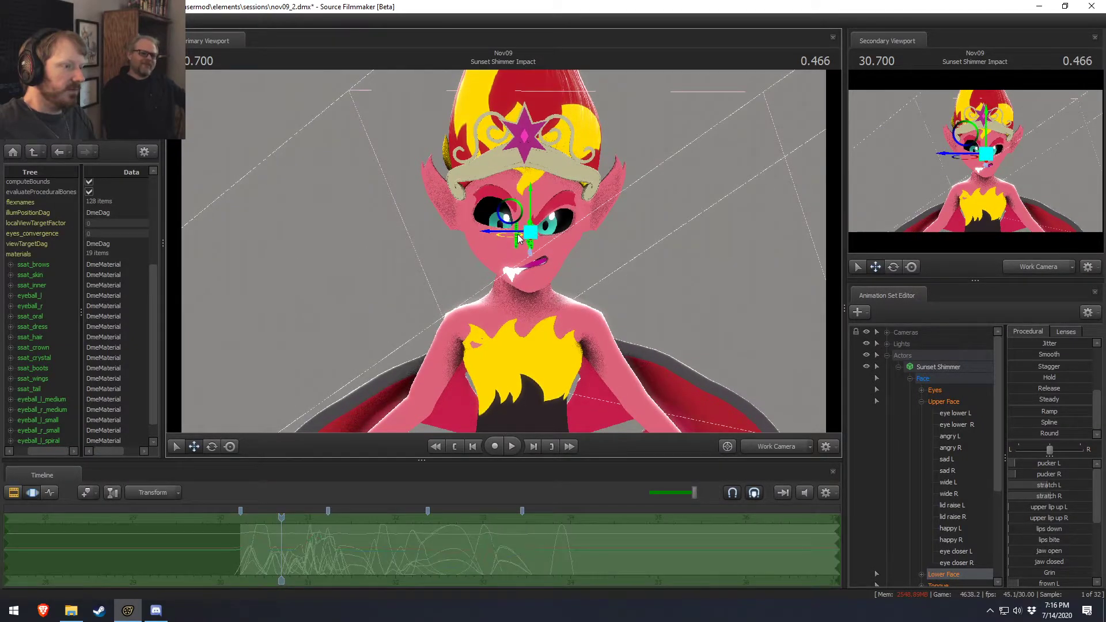
Inspect the crooked face in a Work Camera close-up and play the shot from about 30.27 s through the Main Camera.
left_click_drag(528, 223, 542, 288, "alt")
key("F2")
key("w")
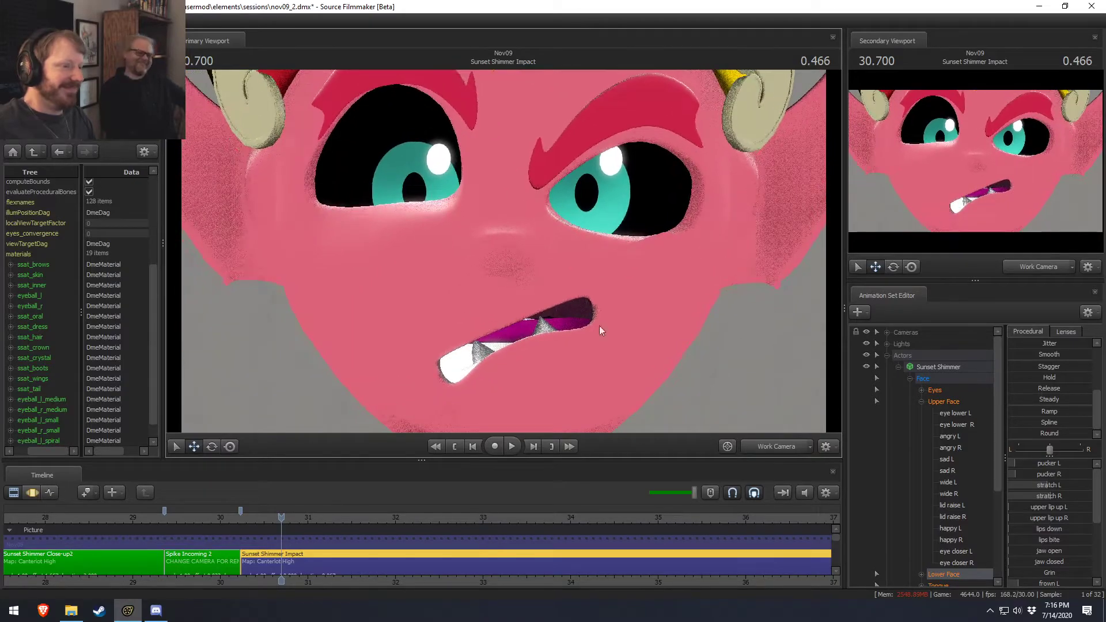
scroll(288, 550, "down", 2)
left_click(252, 518)
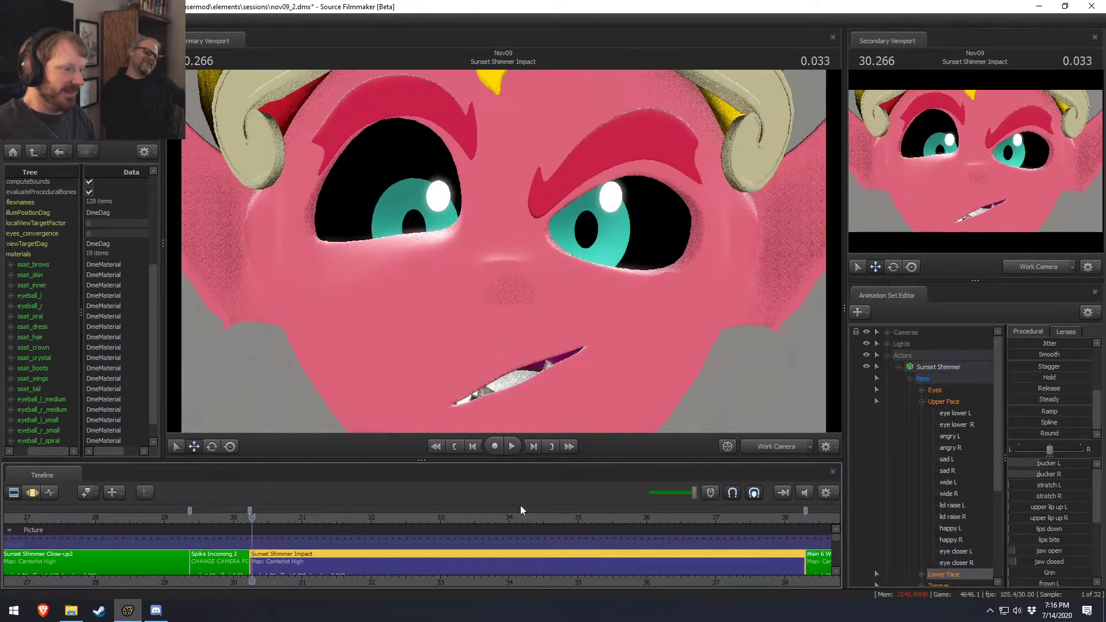
left_click(775, 447)
key("space")
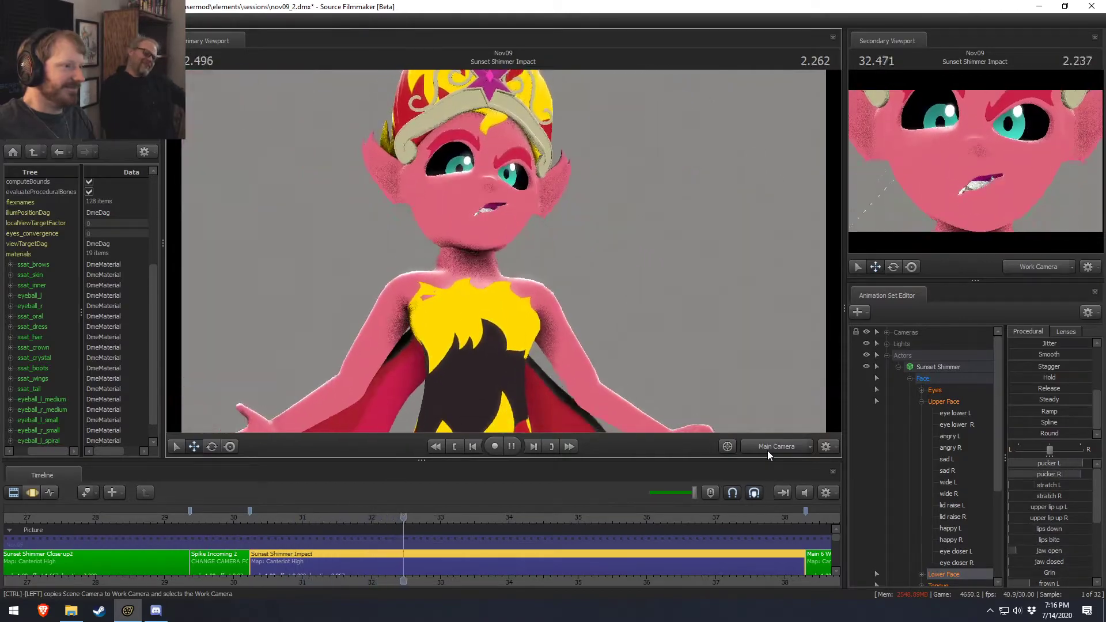
key("space")
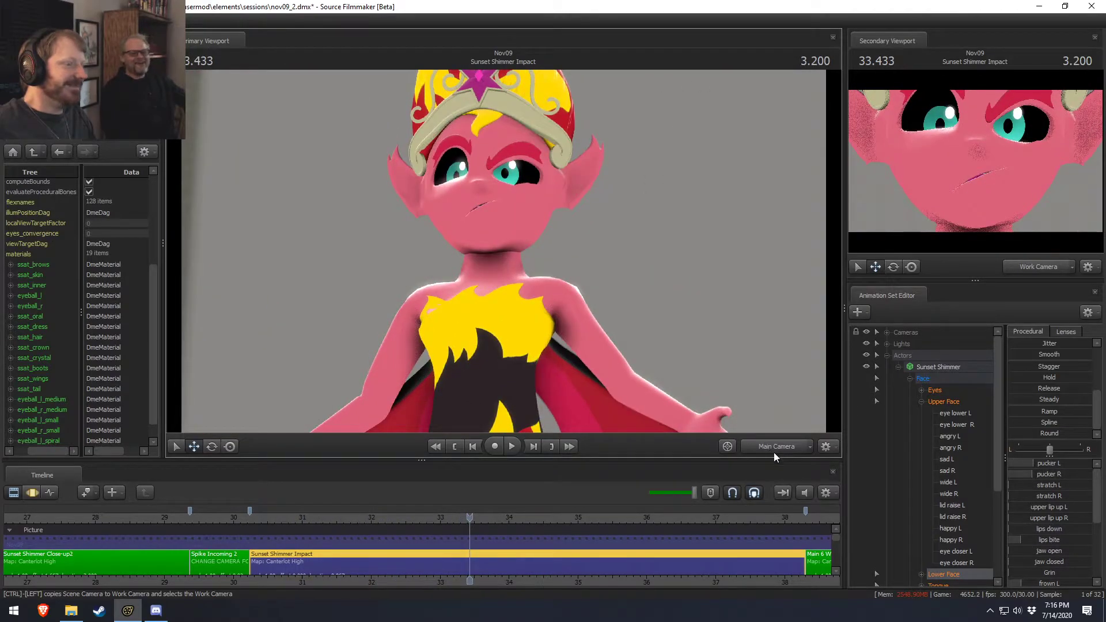
Examine the skewed mouth at 33.43 s up close through the Work Camera.
left_click(773, 451)
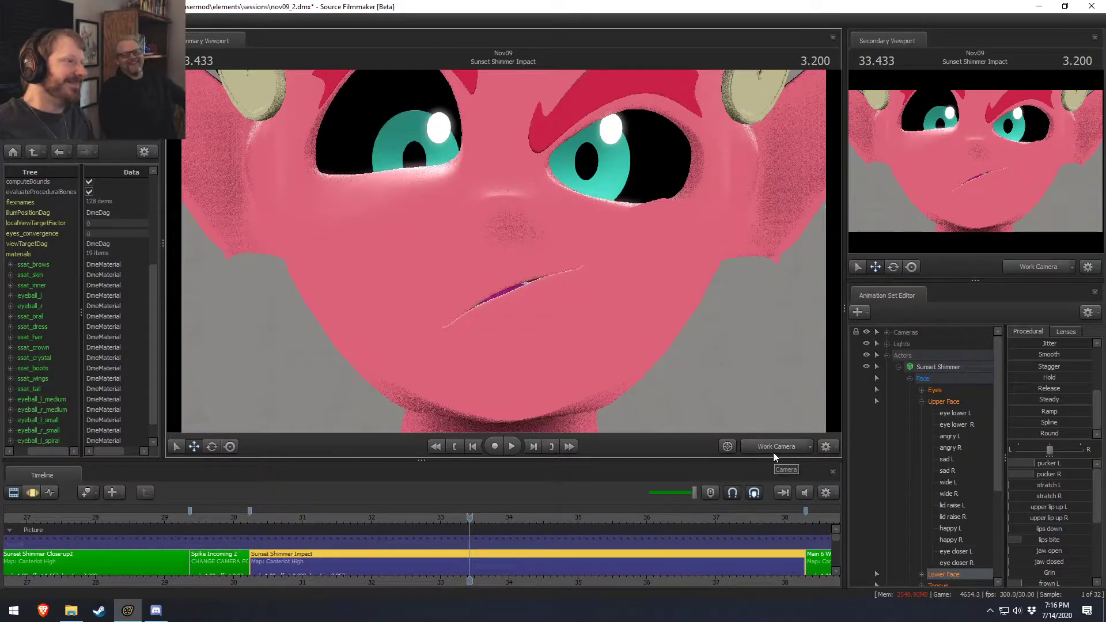
left_click_drag(524, 379, 521, 336)
key("w")
key("s")
left_click_drag(504, 251, 497, 260)
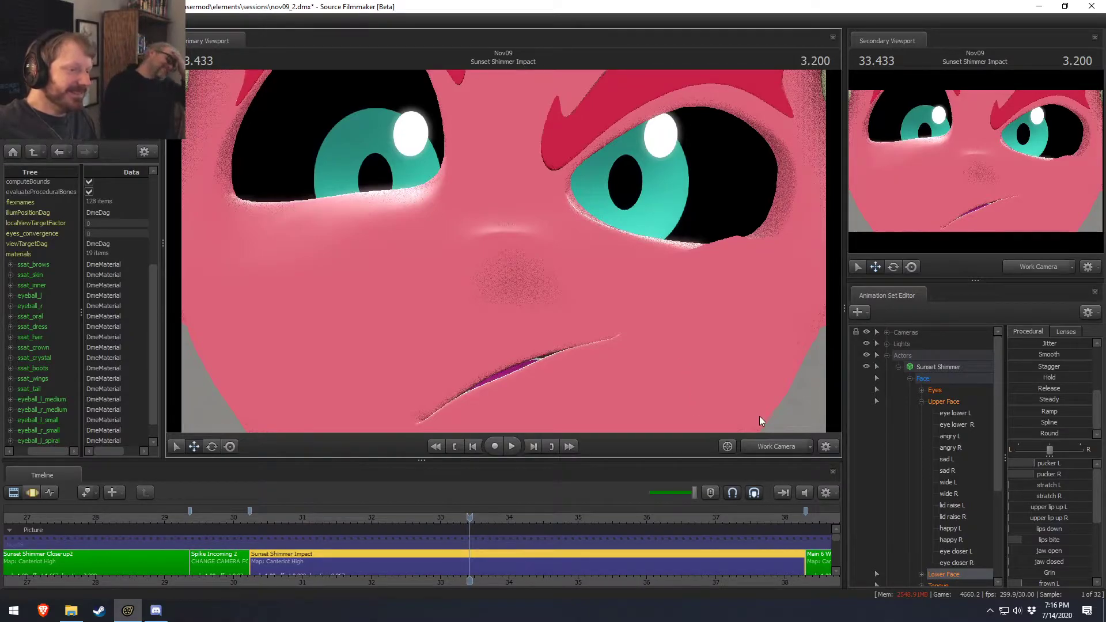
Undo the exaggerated Upper Face and Lower Face edits in the Motion Editor and return to the Main Camera.
key("F3")
key("ctrl+z")
left_click(786, 452)
key("ctrl+z")
key("ctrl+z")
key("ctrl+z")
key("ctrl+z")
key("ctrl+z")
key("ctrl+z")
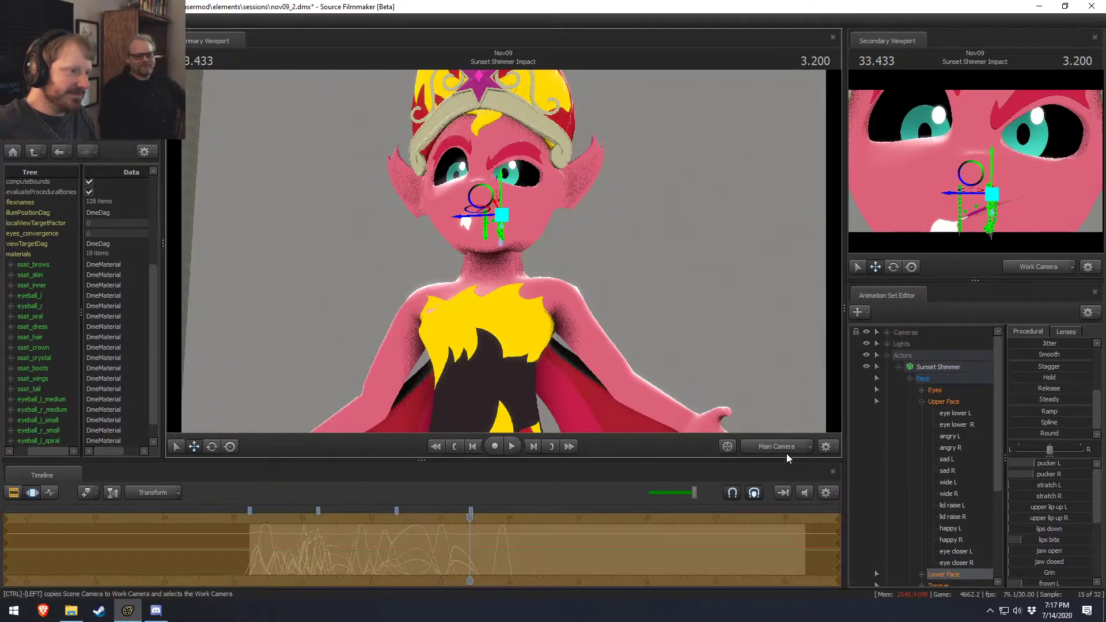
key("ctrl+z")
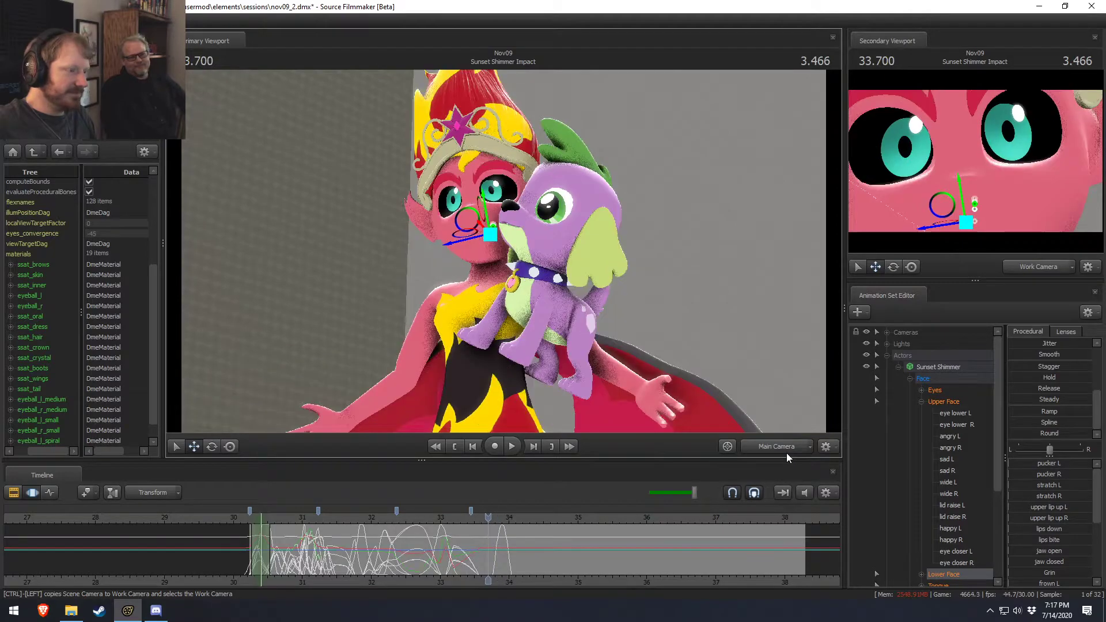
Play the shot from its start through the Main Camera twice to review the lip sync between about 30.2 and 33.4 s.
left_click_drag(292, 526, 242, 525)
key("space")
key("space")
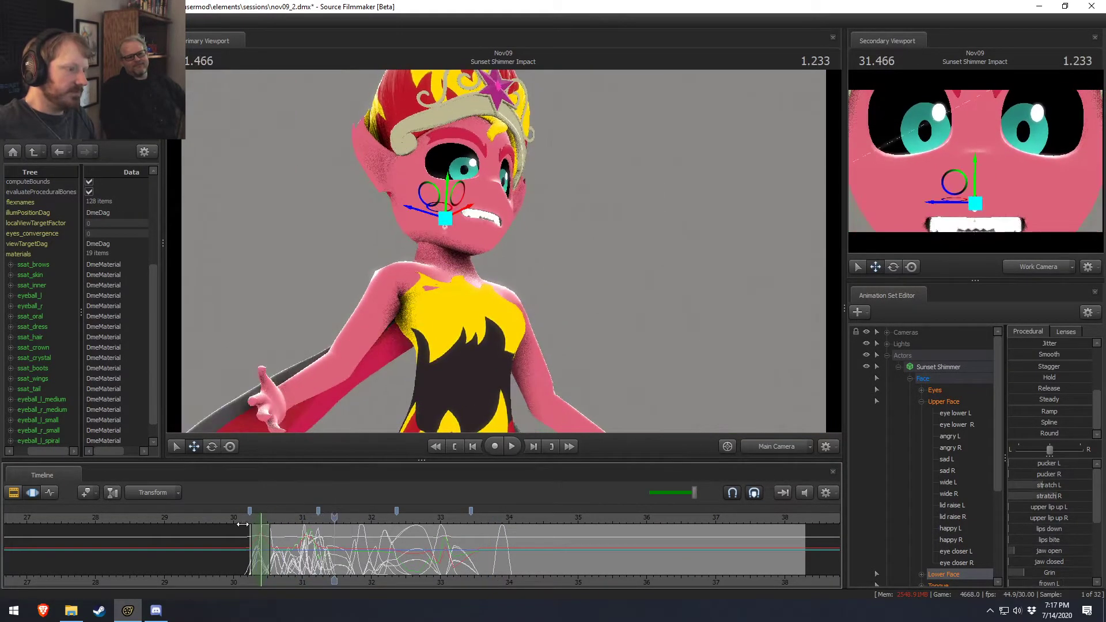
key("space")
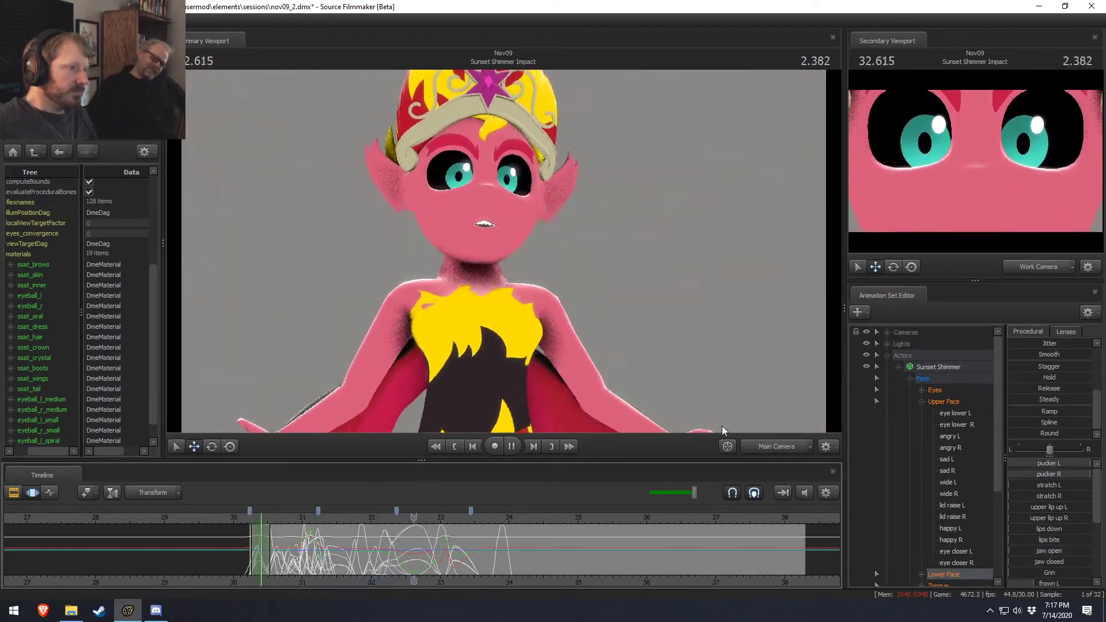
key("space")
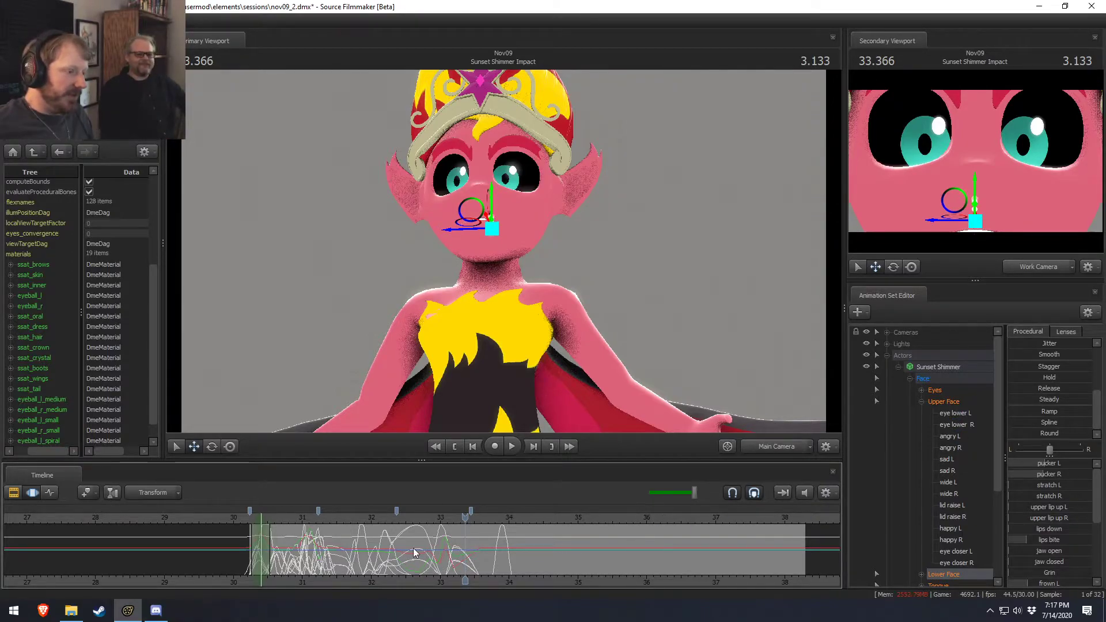
scroll(403, 553, "down", 3)
scroll(401, 553, "up", 5)
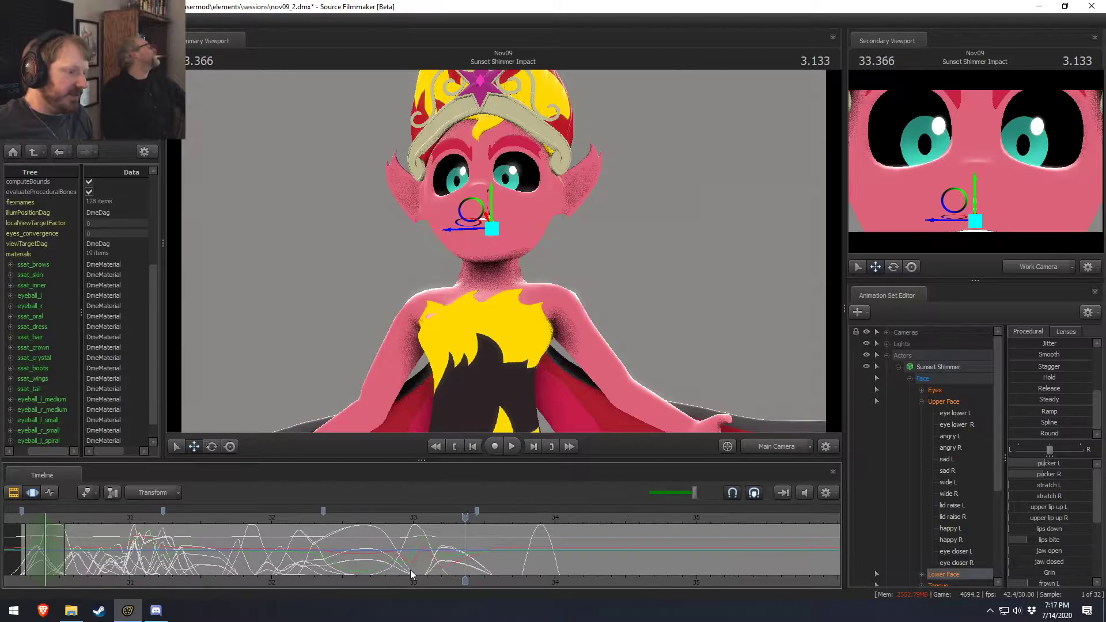
left_click(23, 520)
key("space")
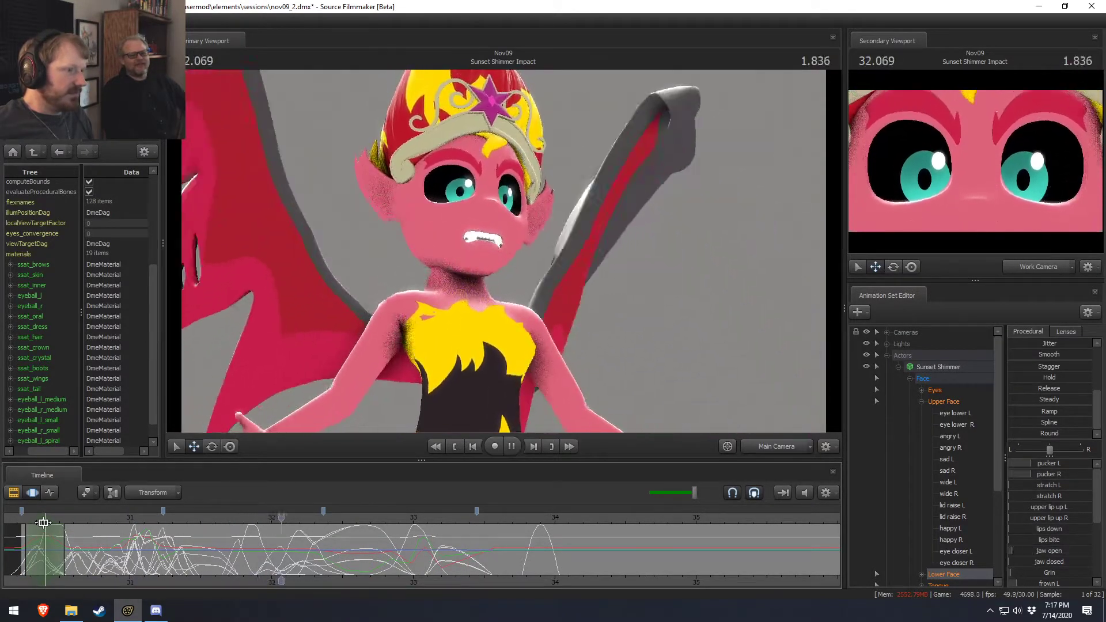
key("space")
Select about 32.2 to 32.45 s around 32.33 s and widen the mouth with the stretch L and stretch R shapes.
scroll(282, 571, "up", 2)
mouse_move(282, 570)
left_mouse_down()
mouse_move(225, 569)
mouse_move(285, 567)
mouse_move(274, 567)
left_mouse_up()
left_click(275, 567)
scroll(275, 567, "up", 4, "shift")
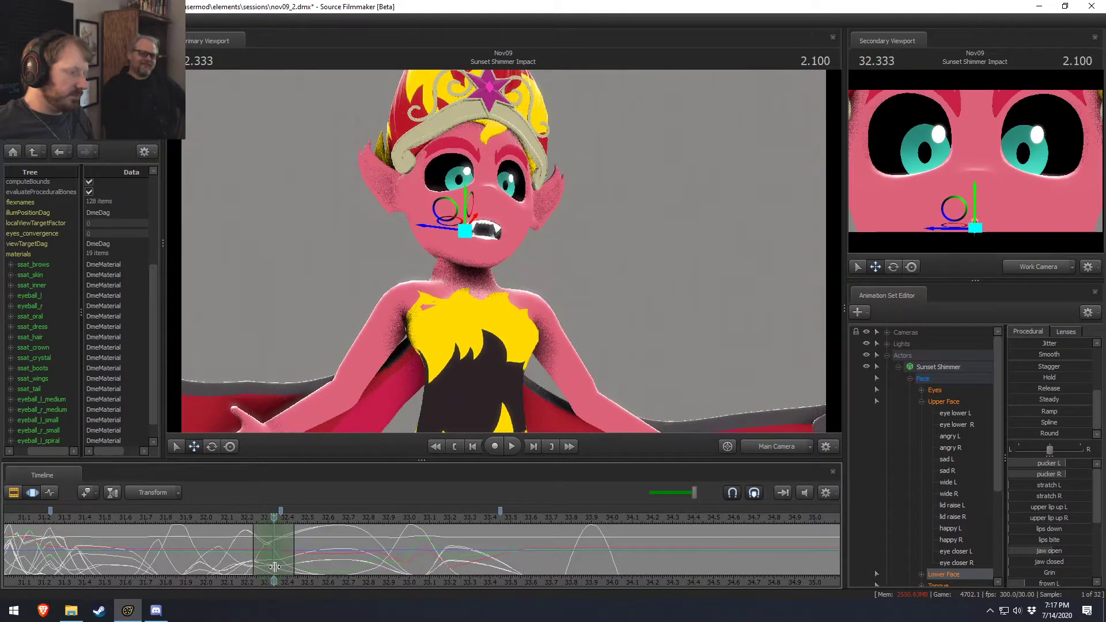
left_click_drag(1066, 475, 1092, 486)
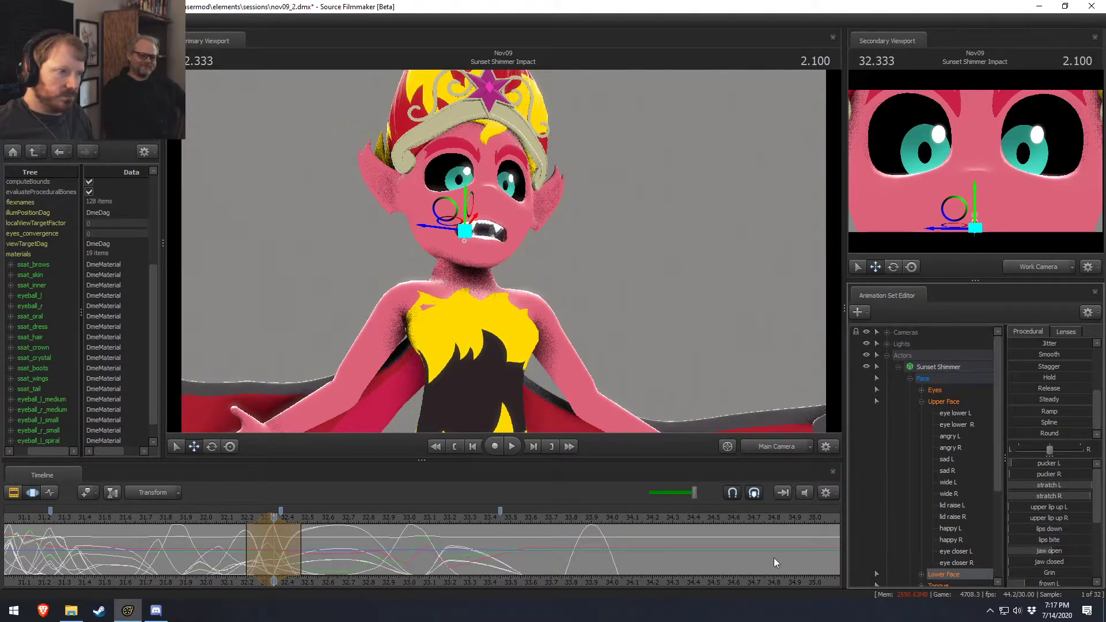
Replay the line up to about 32.67 s and widen the time selection to about 32.07 to 32.43 s around 32.3 s.
left_click(197, 520)
key("space")
key("space")
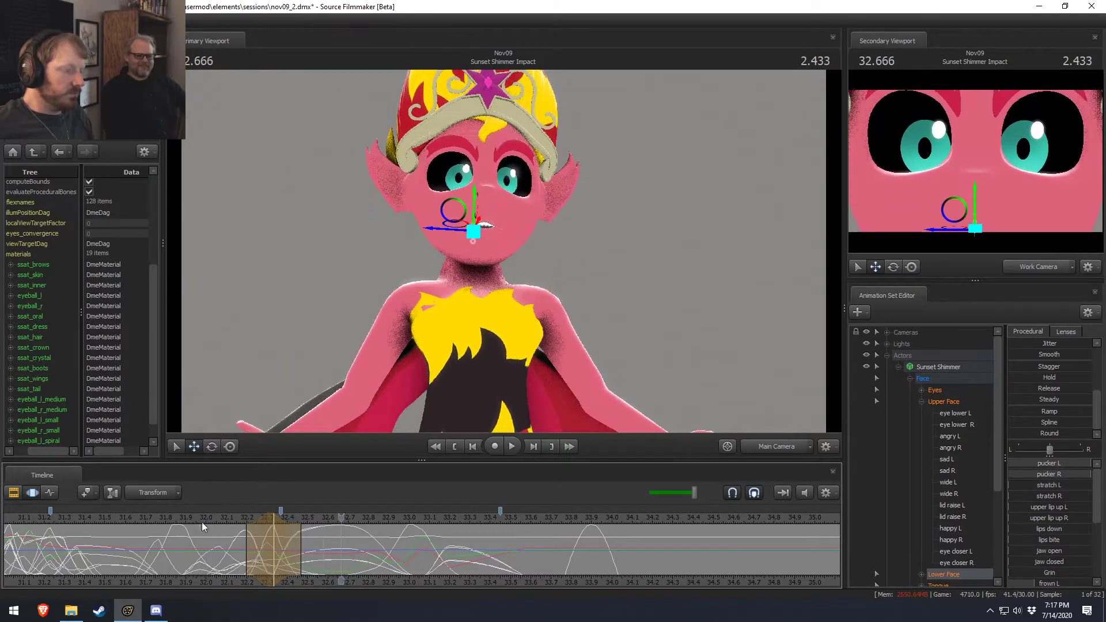
key("space")
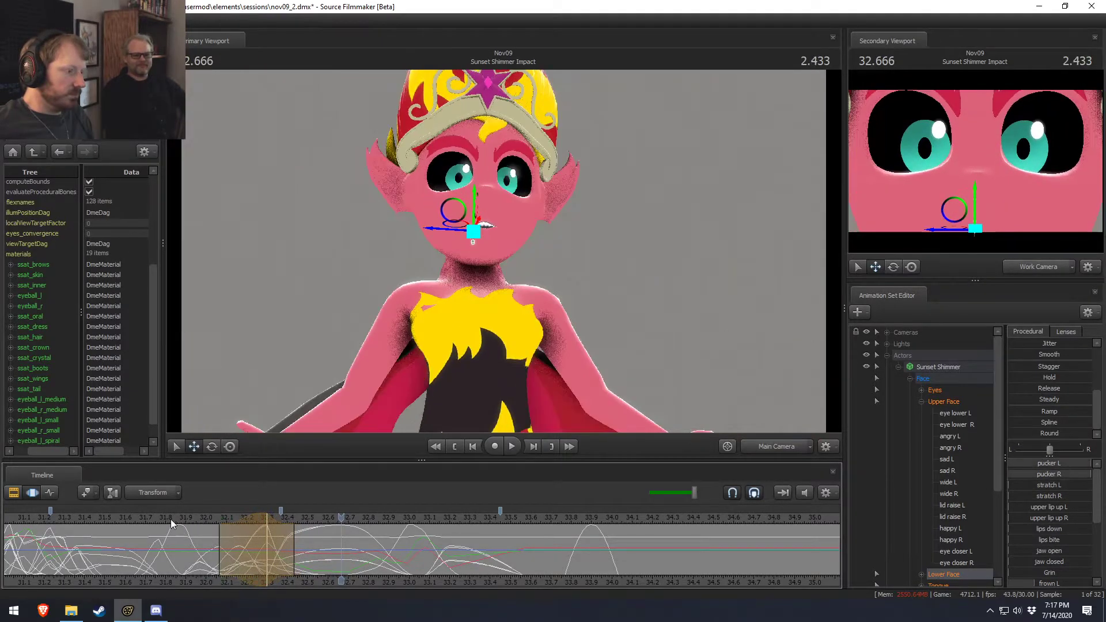
key("space")
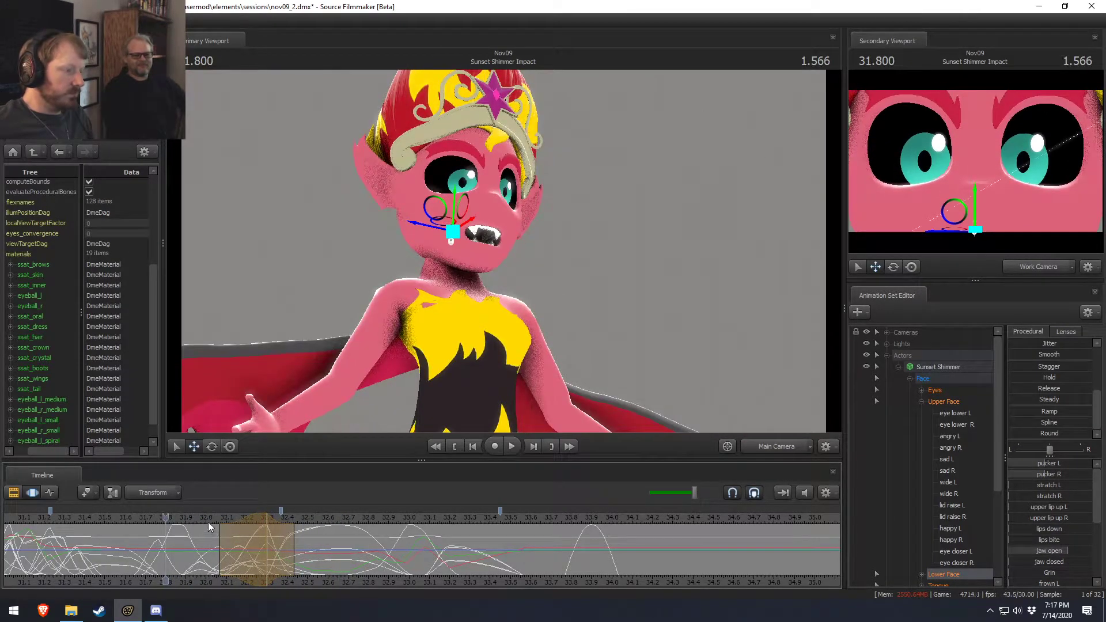
left_click_drag(252, 522, 266, 537)
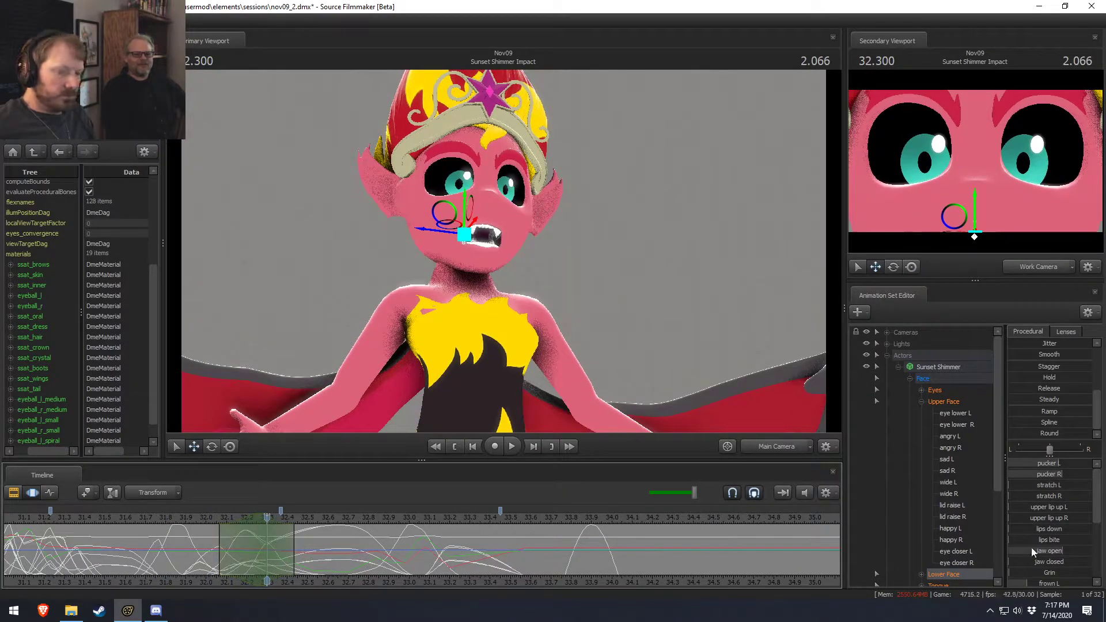
scroll(1028, 516, "down", 3)
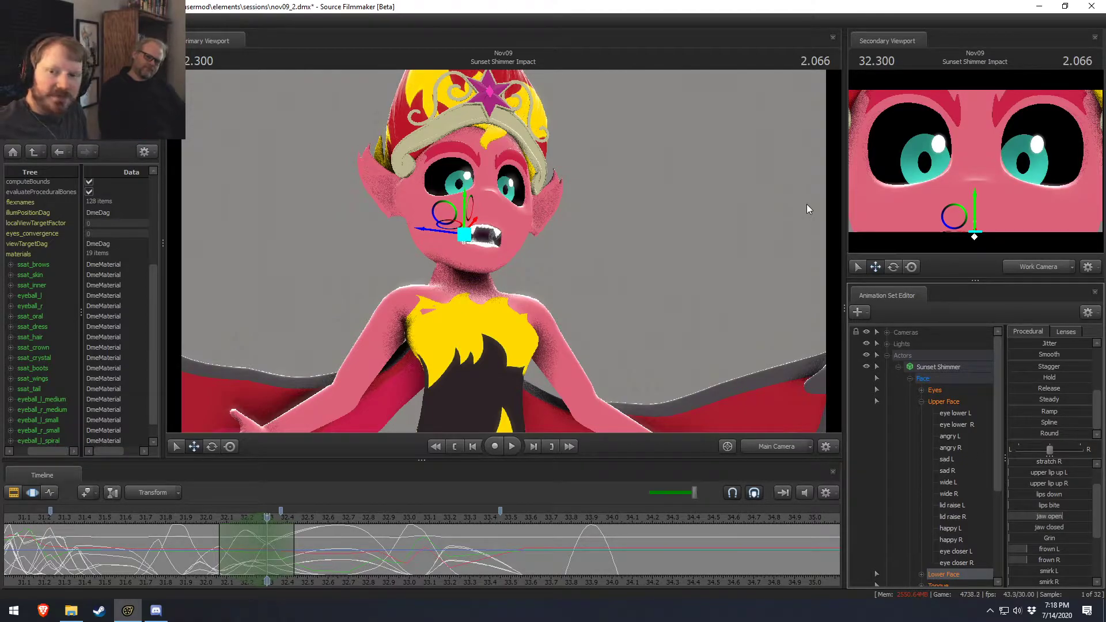
Compare the open-mouth poses at 31.8 s and 31.9 s.
left_click(159, 522)
left_click_drag(162, 521, 168, 522)
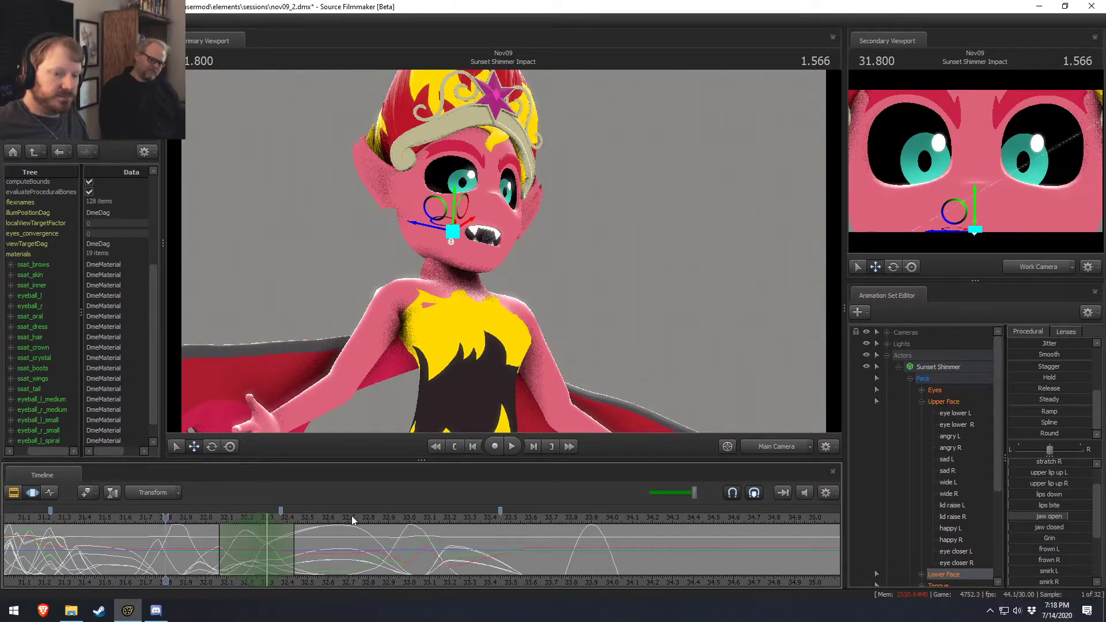
left_click(185, 522)
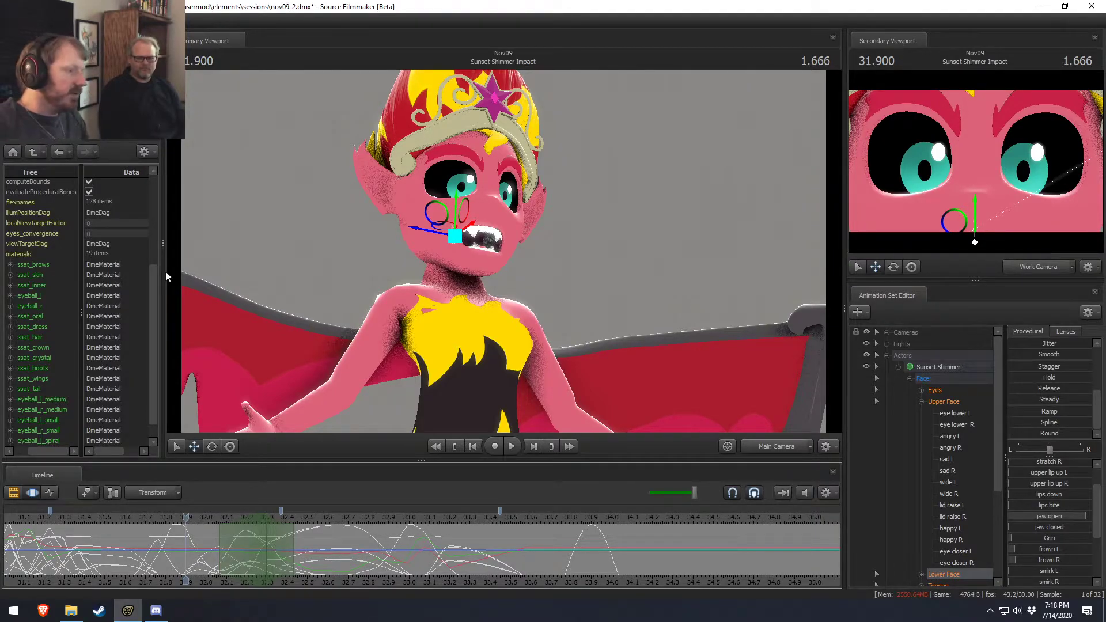
Play the Sunset Shimmer Impact shot from 31.9 s to about 32.9 s to review the lip sync.
key("space")
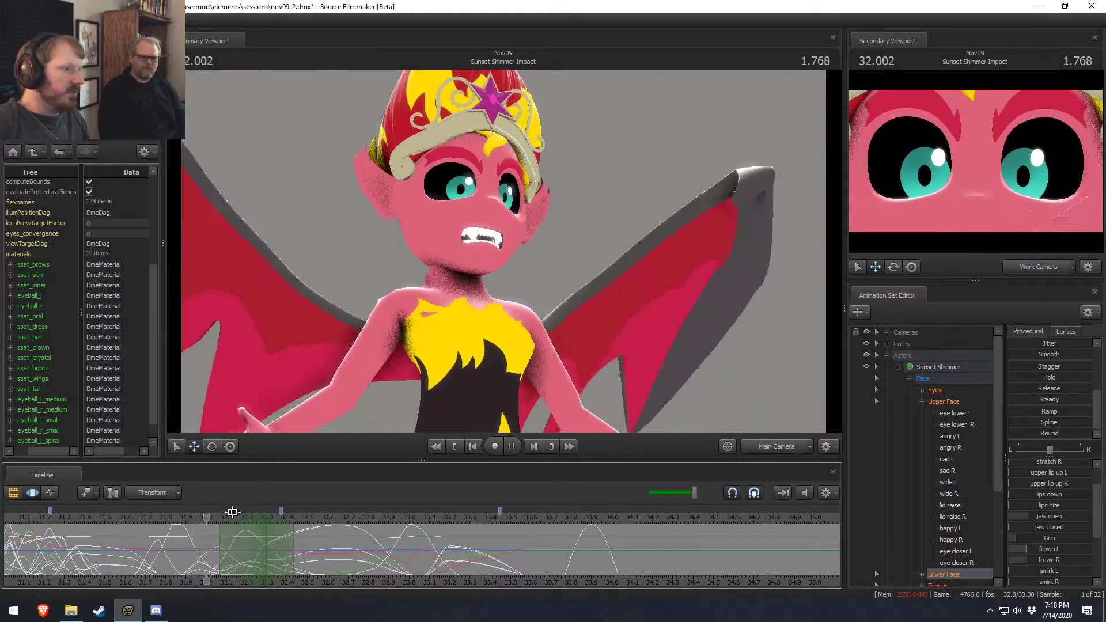
key("space")
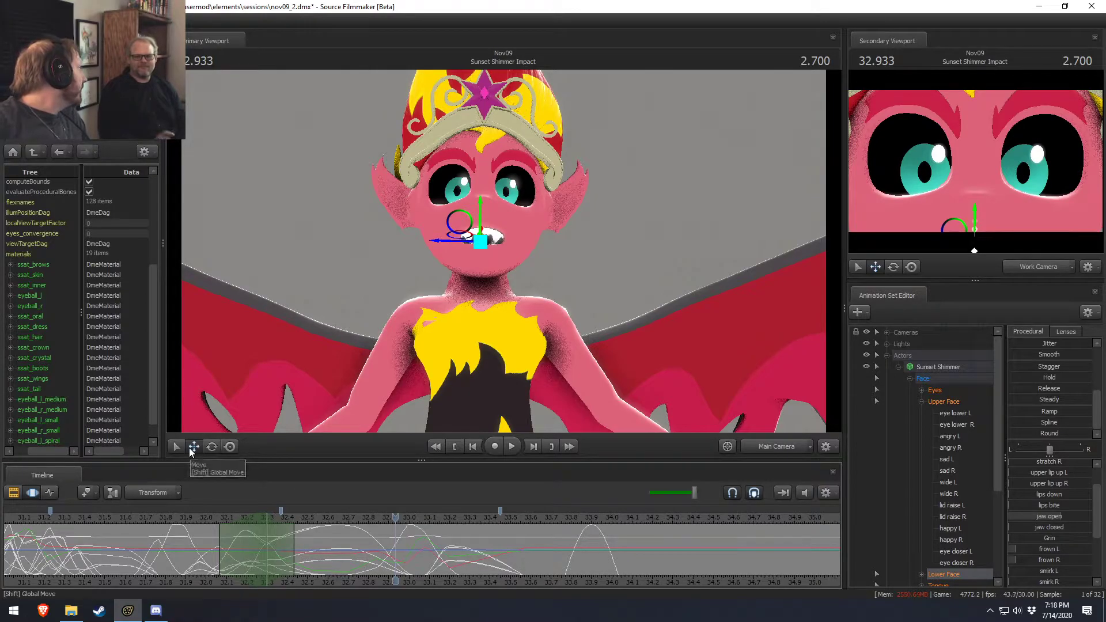
Switch to File Explorer to watch Rathalos - Karaoke.mp4 from the Pony SFM Rathalos videos folder, and return to Source Filmmaker.
left_click(71, 611)
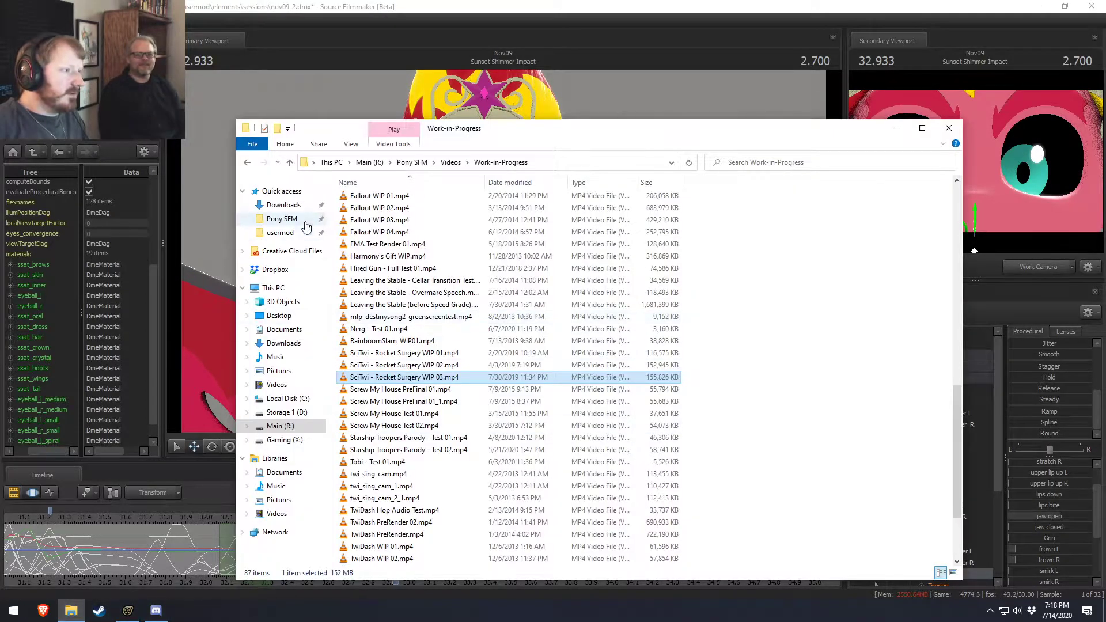
left_click(450, 162)
double_click(387, 260)
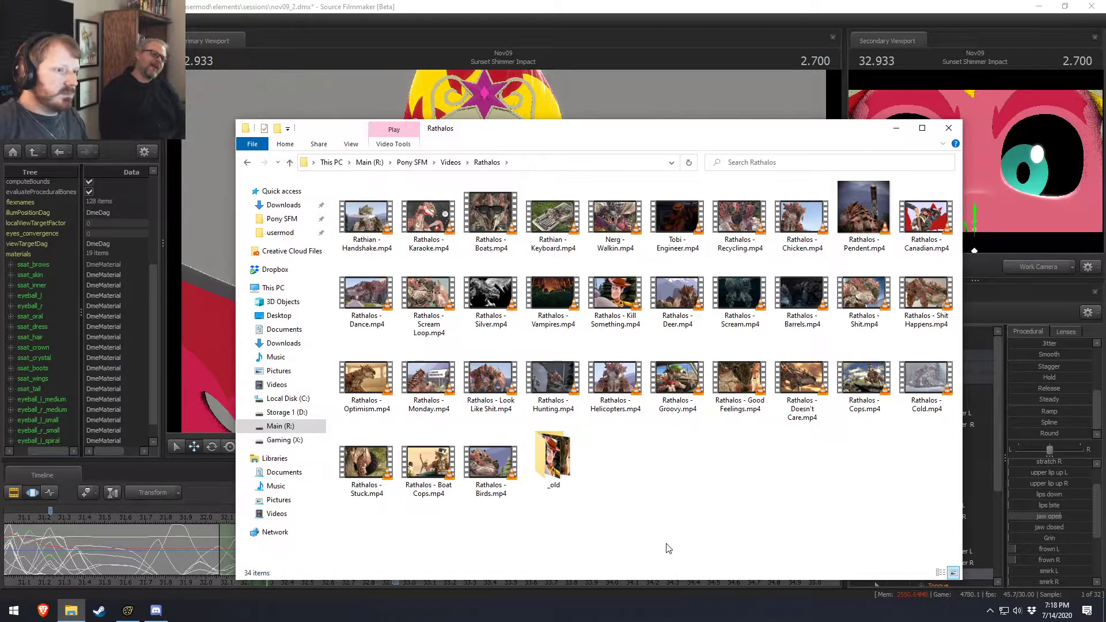
double_click(435, 236)
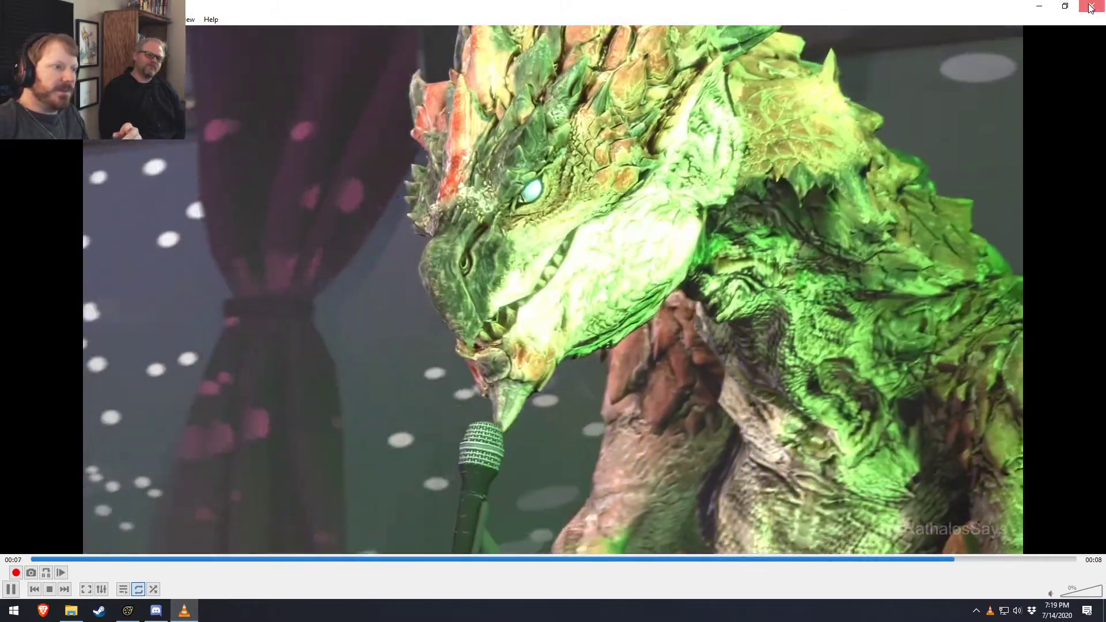
left_click(1091, 7)
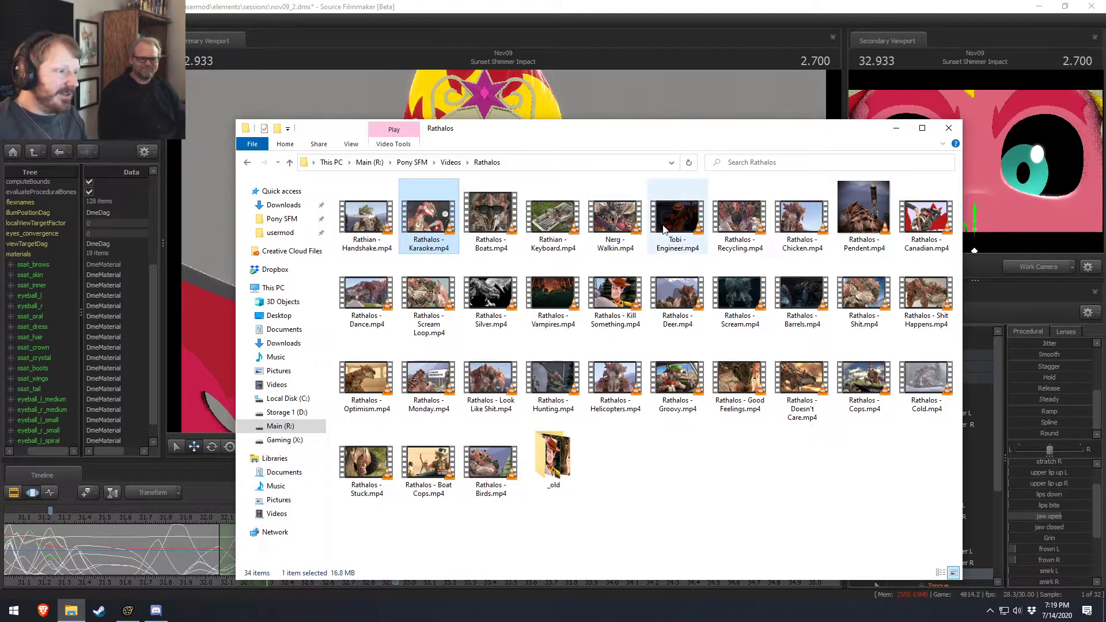
left_click(474, 3)
Scrub through Sunset Shimmer's mouth poses between about 31.6 and 32.6 s and clear the time selection.
left_click_drag(195, 512, 171, 521)
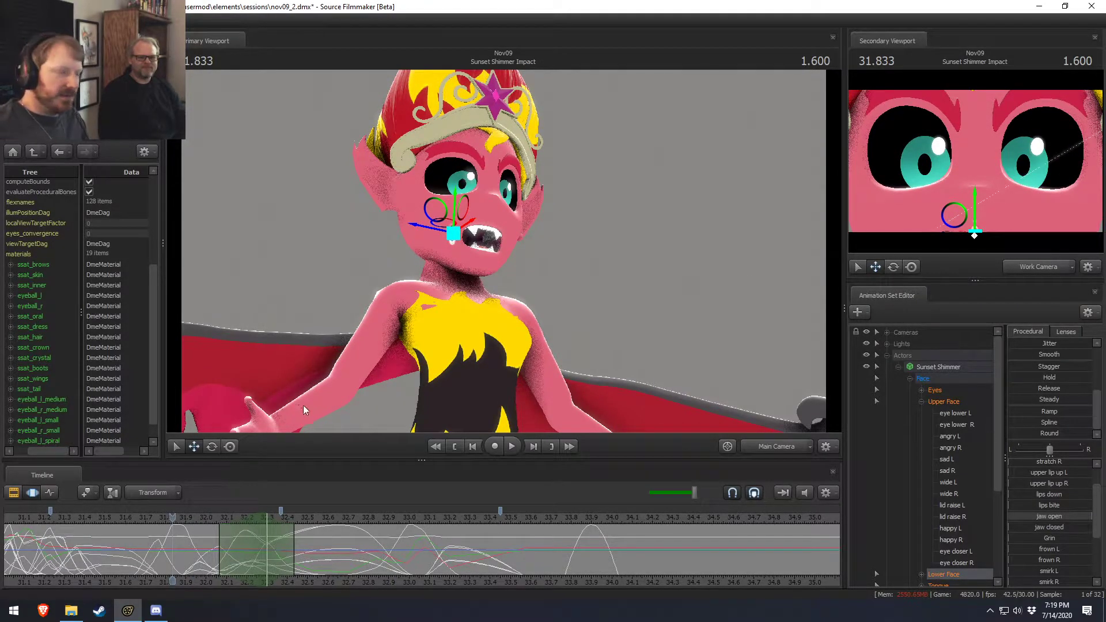
left_click_drag(166, 530, 334, 547)
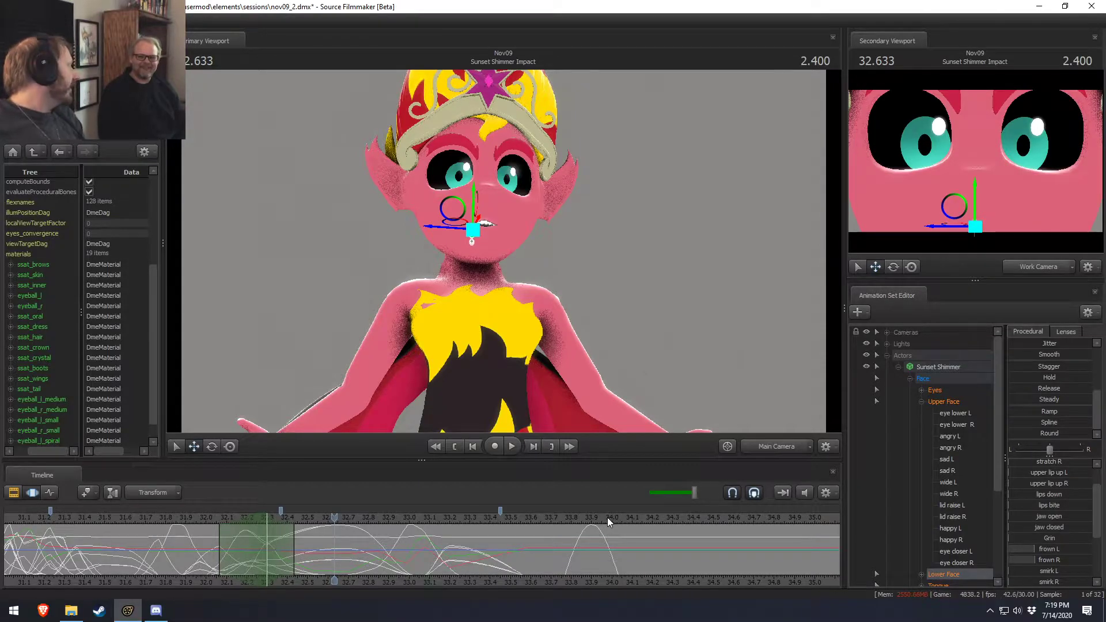
mouse_move(334, 535)
left_mouse_down()
mouse_move(223, 534)
mouse_move(261, 554)
left_mouse_up()
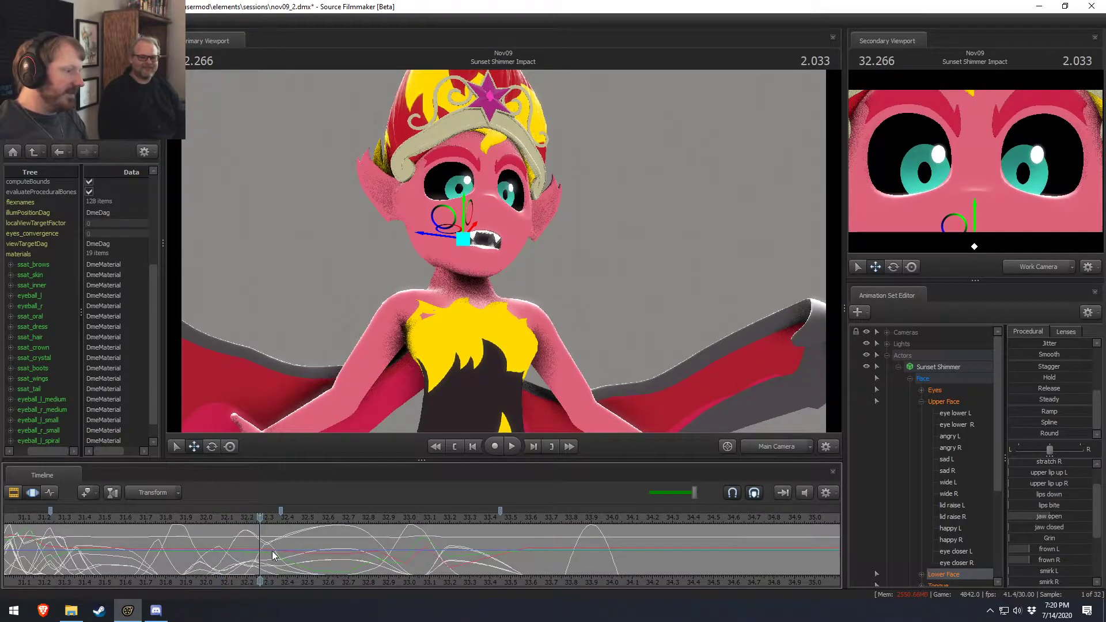
left_click_drag(309, 580, 299, 581)
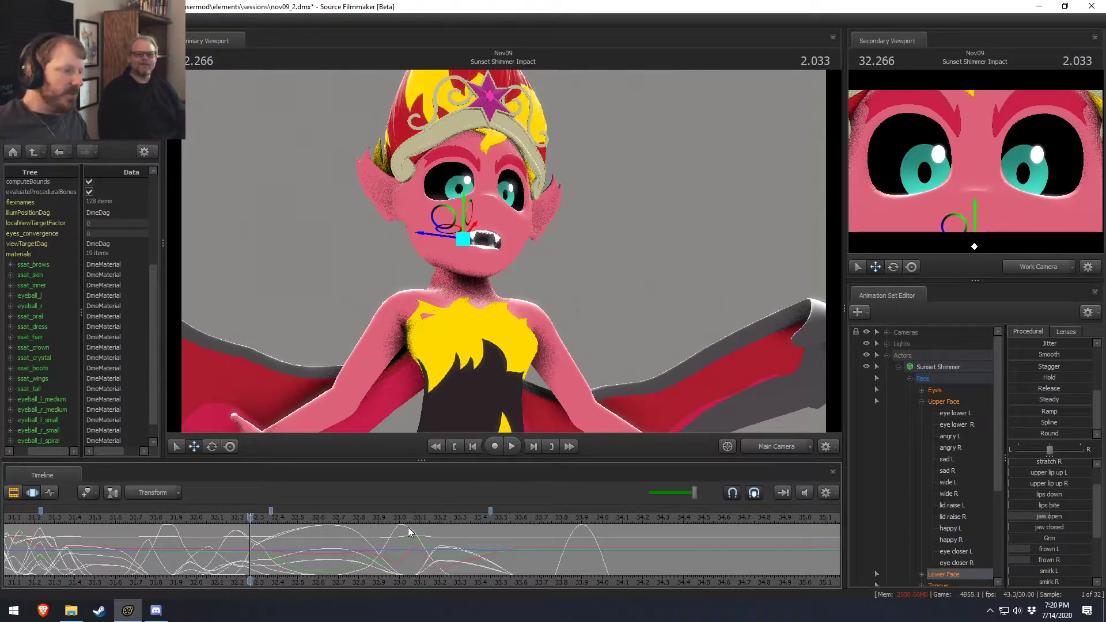
left_click(321, 518)
left_click_drag(321, 519, 318, 520)
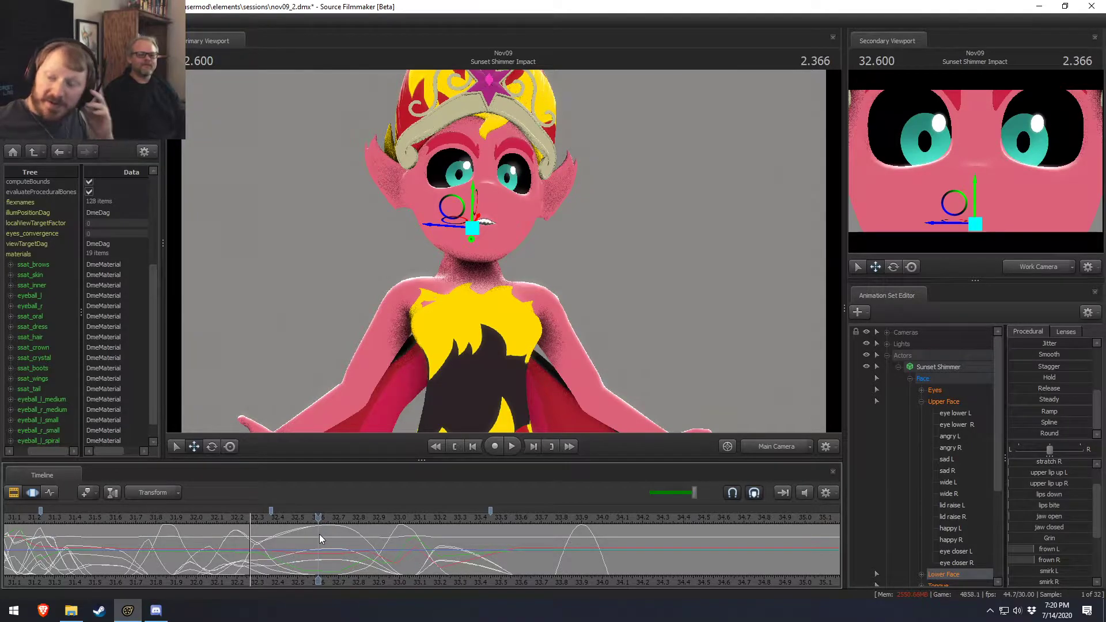
key("shift")
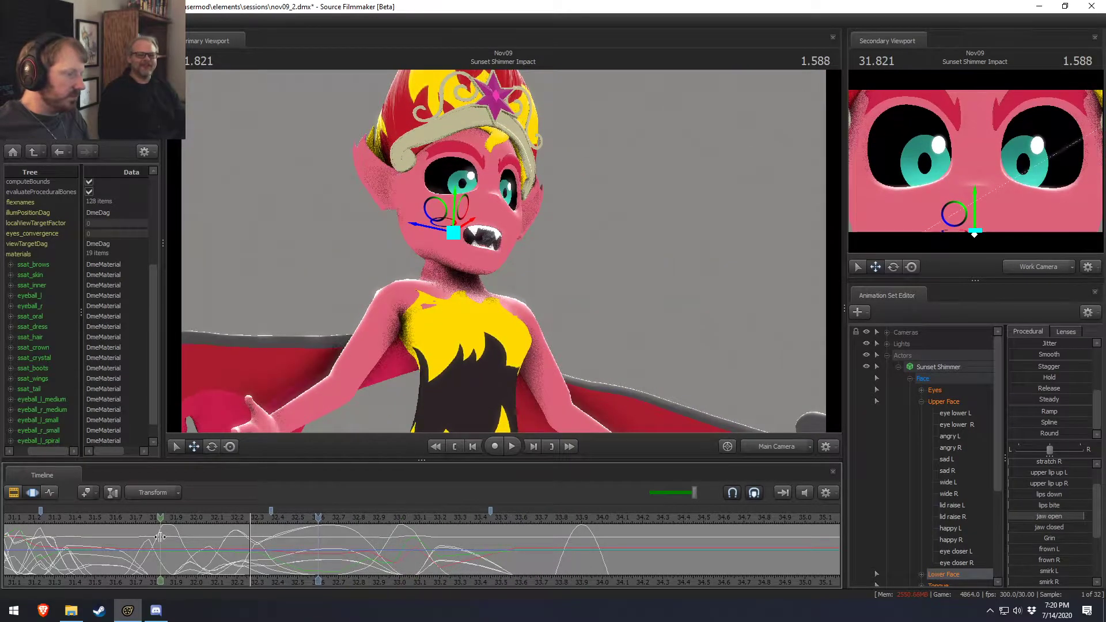
scroll(161, 550, "down", 3)
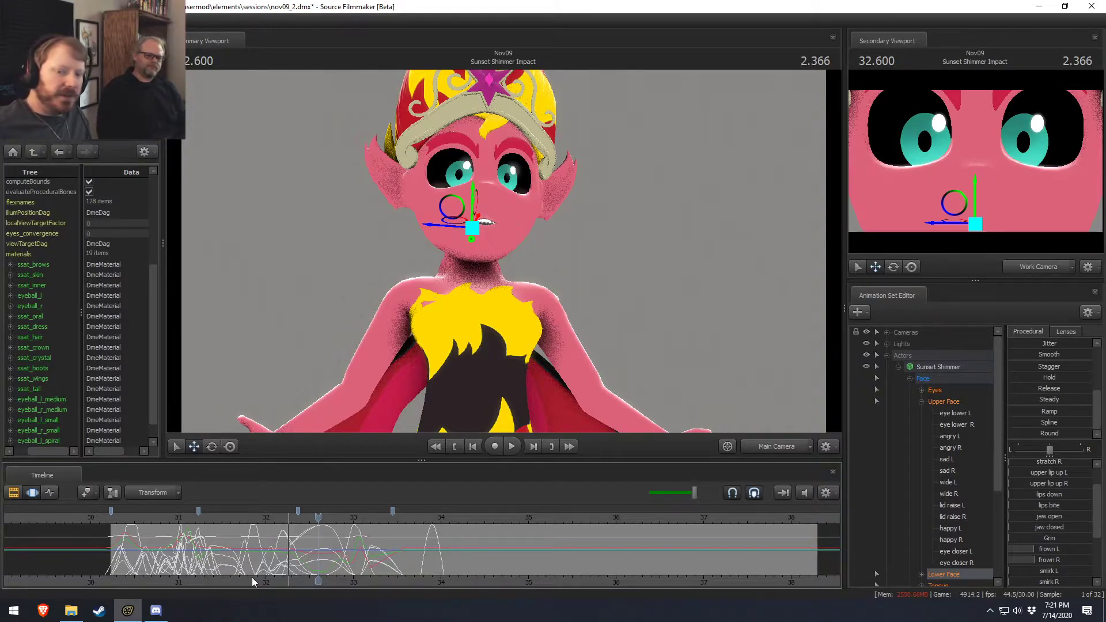
left_click(117, 525)
left_click_drag(117, 524, 171, 557)
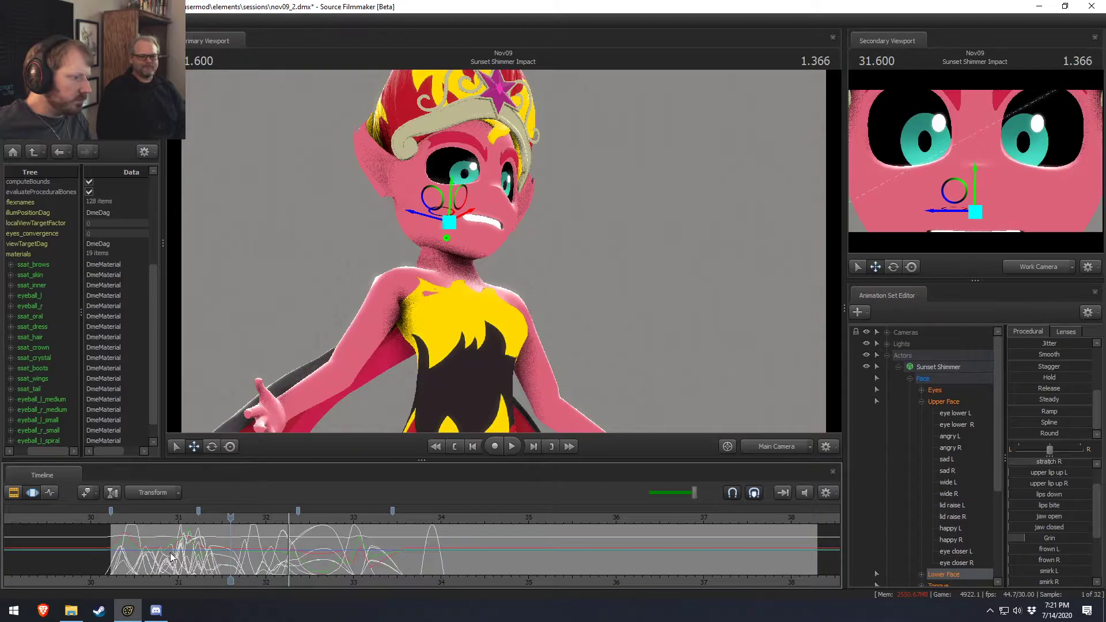
Switch to the Clip Editor and review the Sunset Shimmer Swoos Right In shot between about 22.3 and 23.5 s.
key("F2")
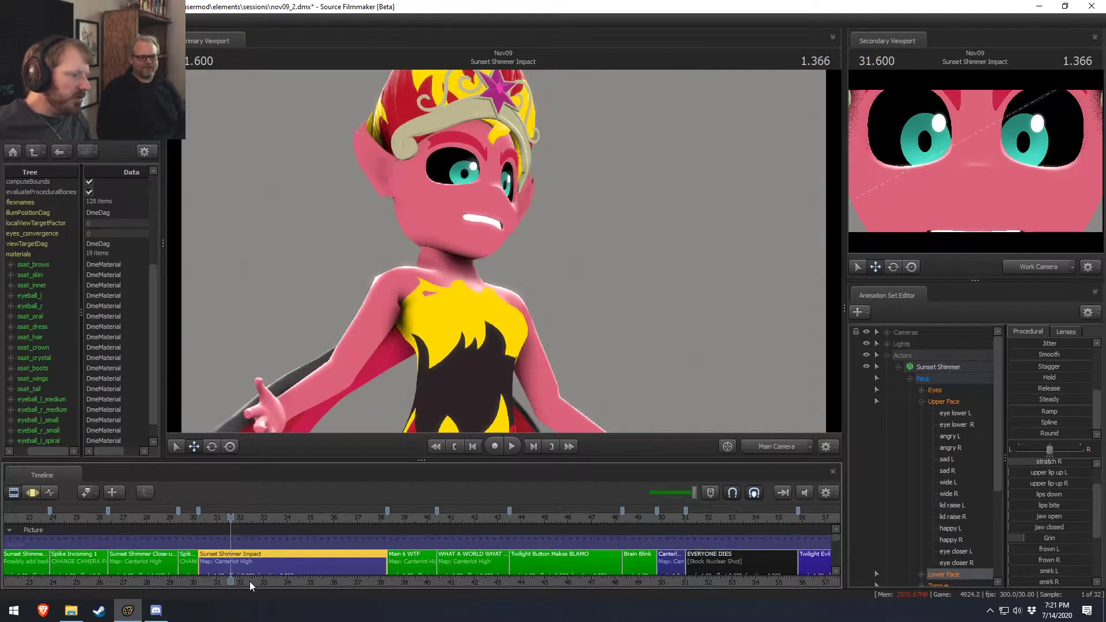
middle_click_drag(250, 582, 652, 550)
left_click_drag(236, 520, 426, 523)
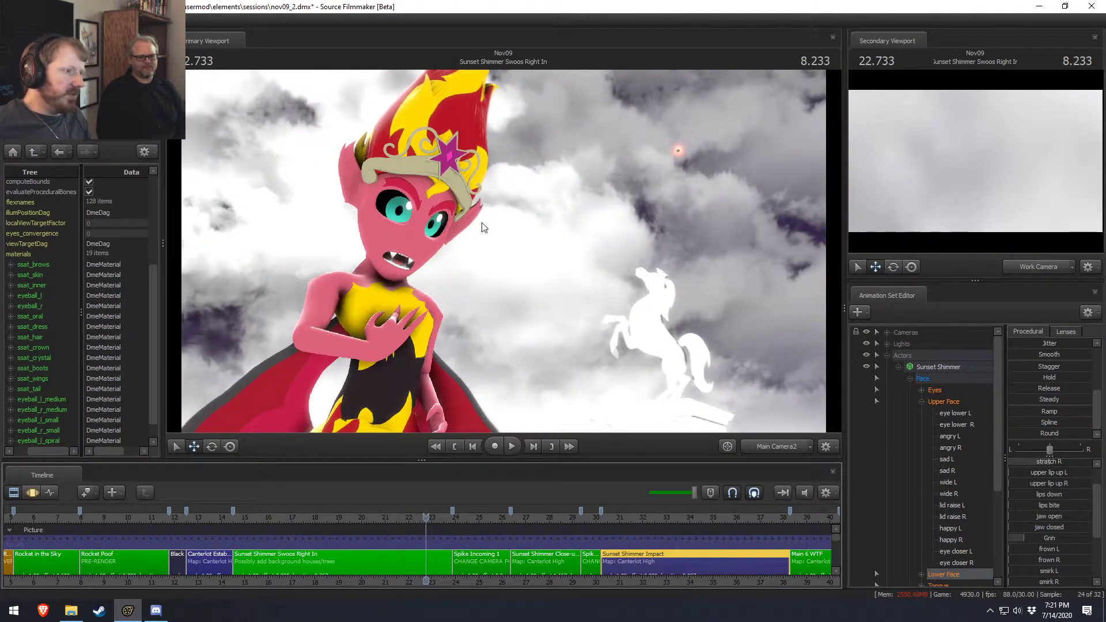
key("space")
key("space")
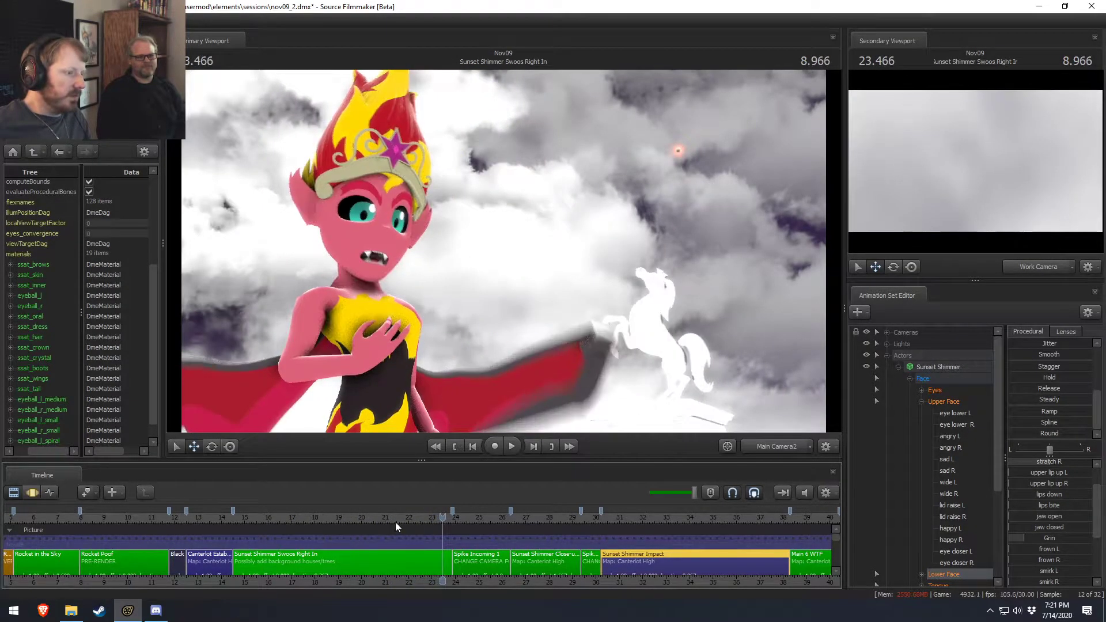
left_click(391, 518)
key("space")
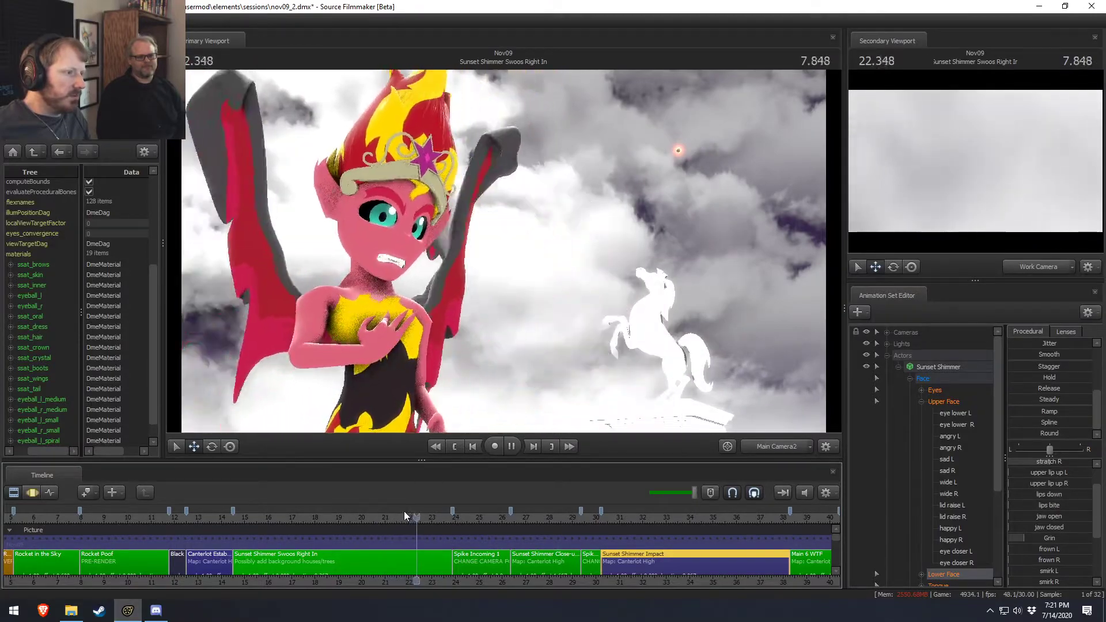
key("space")
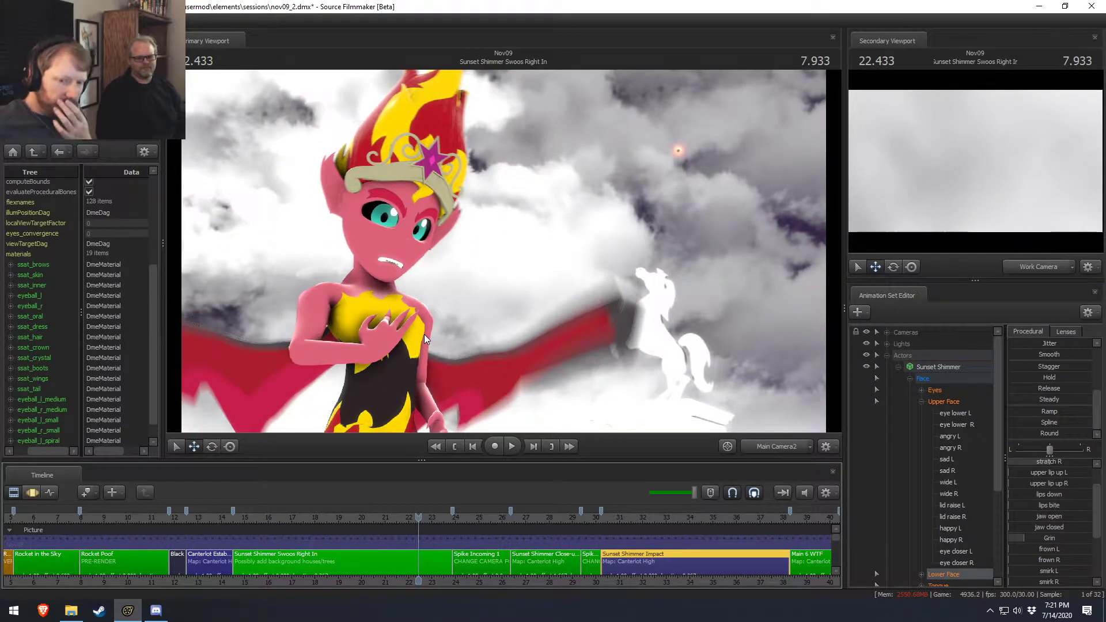
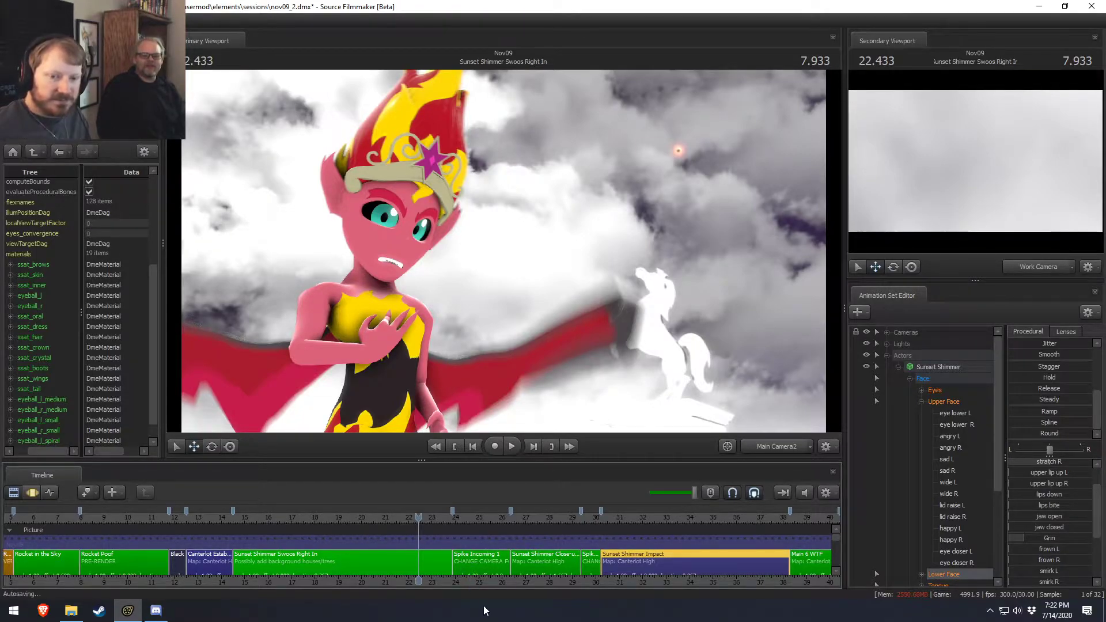
Play the opening of the Sunset Shimmer Impact shot and pull the Work Camera back to frame her whole figure.
left_click(413, 517)
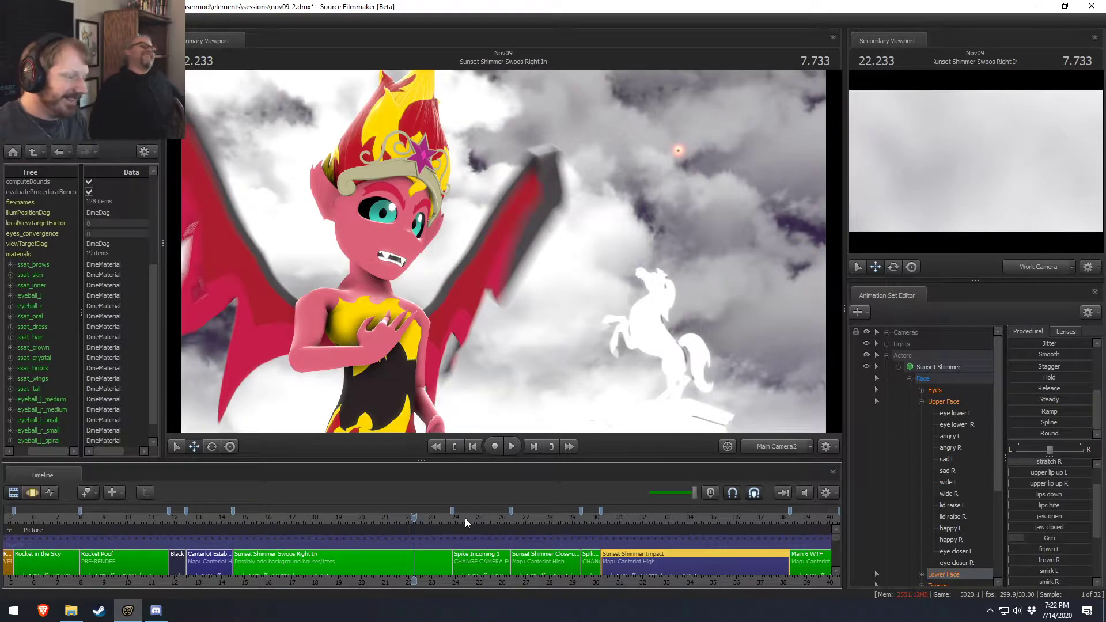
left_click_drag(459, 521, 611, 535)
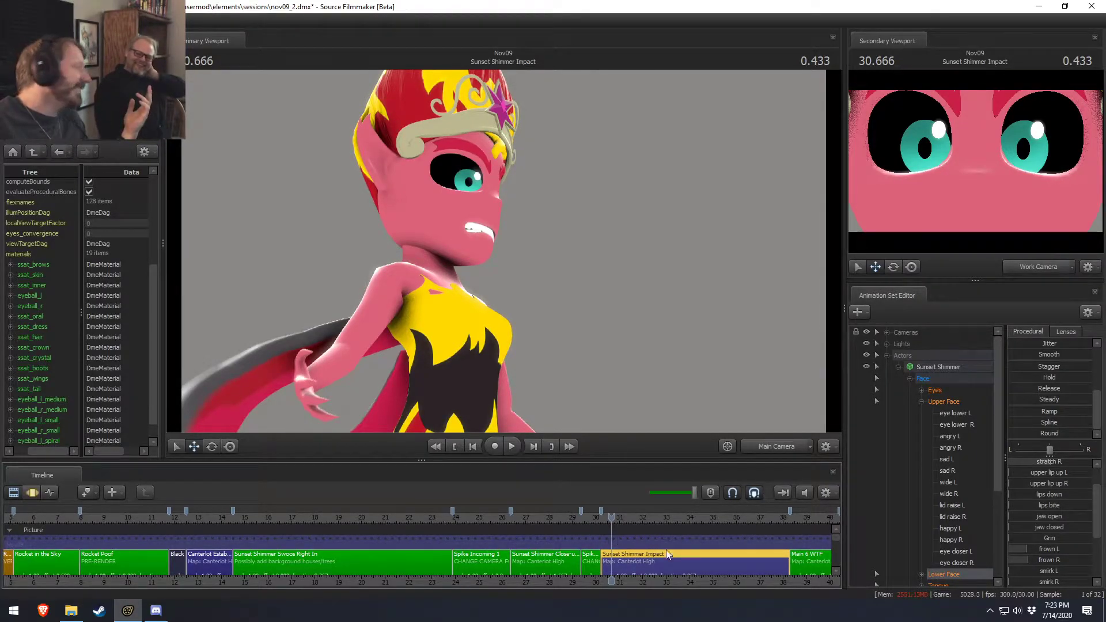
left_click_drag(635, 581, 534, 576)
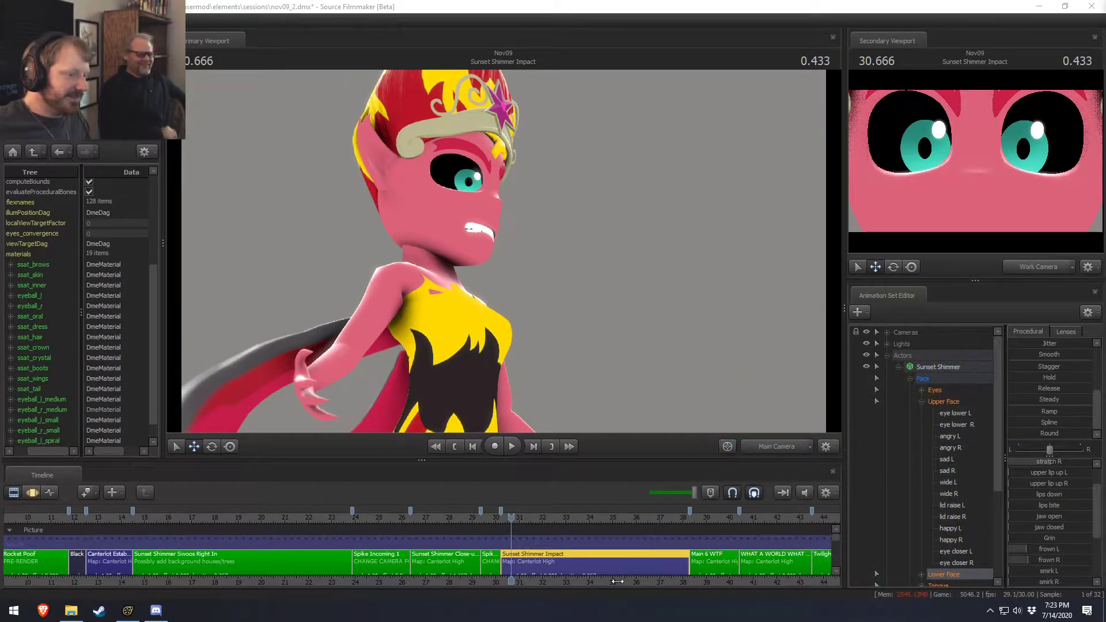
scroll(409, 564, "up", 3)
scroll(389, 565, "up", 1)
left_click_drag(302, 516, 291, 518)
key("space")
key("space")
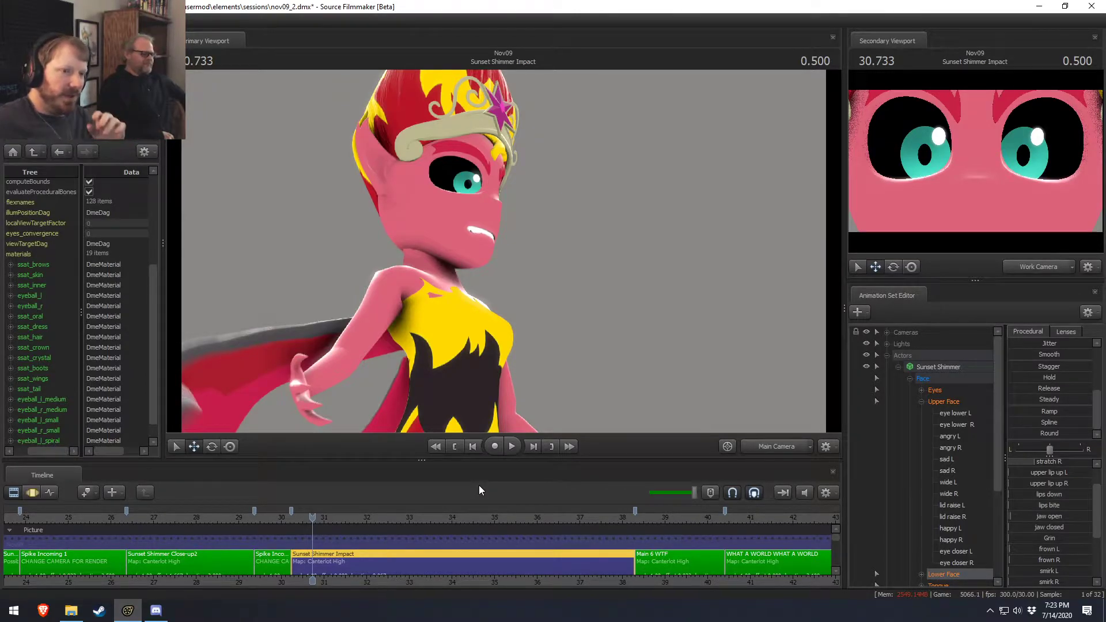
key("s")
left_click_drag(978, 189, 978, 161)
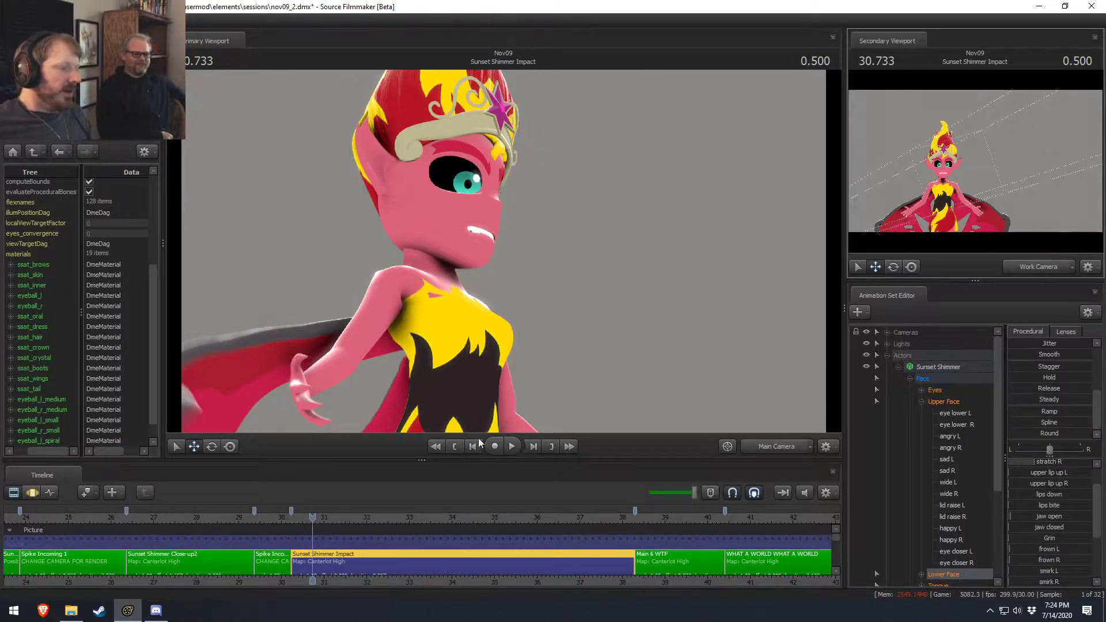
Select the Sunset Shimmer Swoos Right In shot and play it from about 18.1 to 23.7 s.
scroll(277, 537, "down", 4)
scroll(277, 537, "down", 1)
left_click(130, 519)
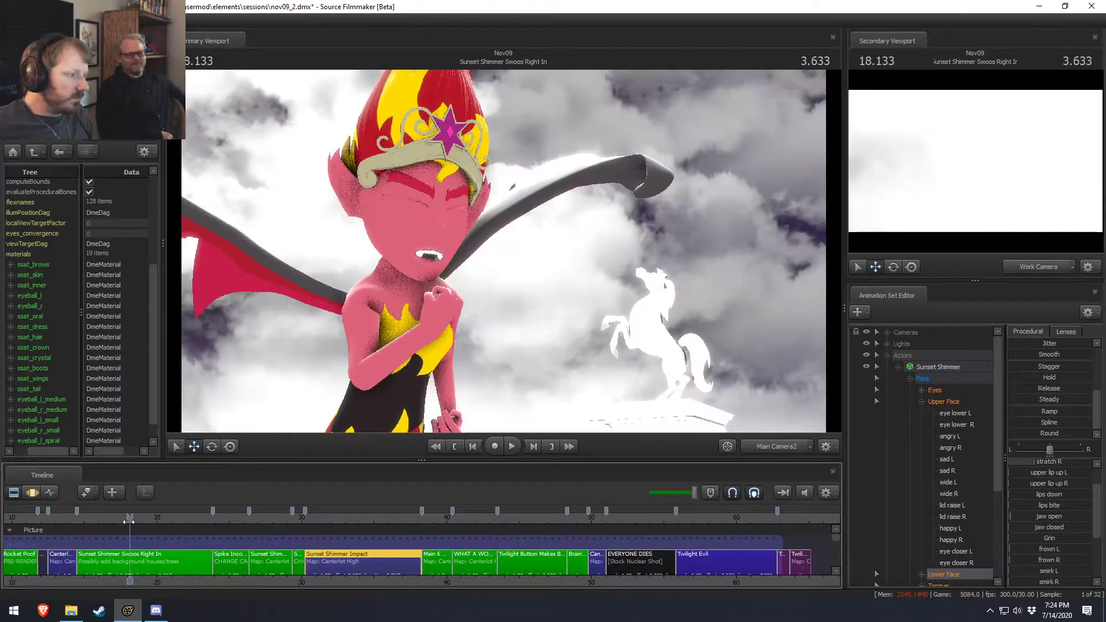
left_click(144, 565)
key("space")
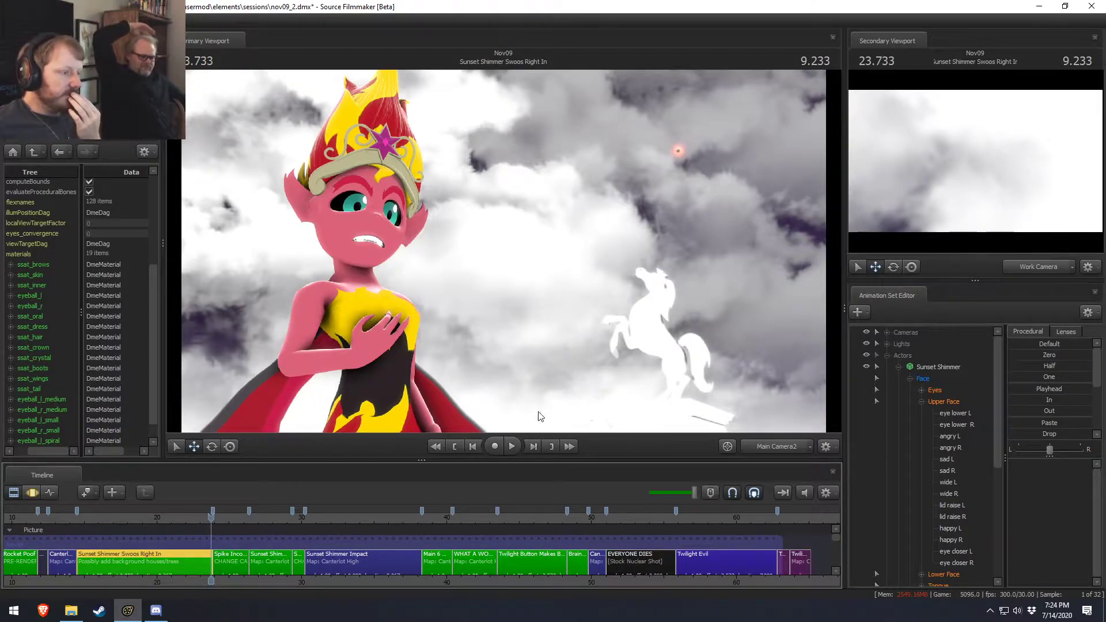
Replay the Sunset Shimmer Close-up2 shot several times to examine her hand and face motion up to about 28.6 s.
left_click(250, 522)
key("space")
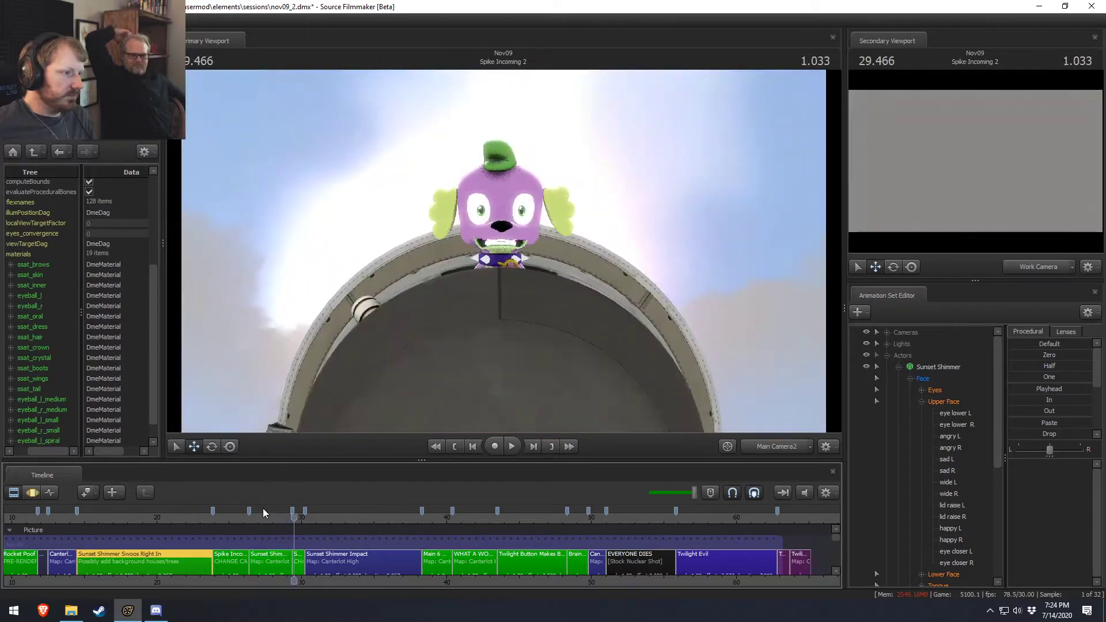
left_click(254, 517)
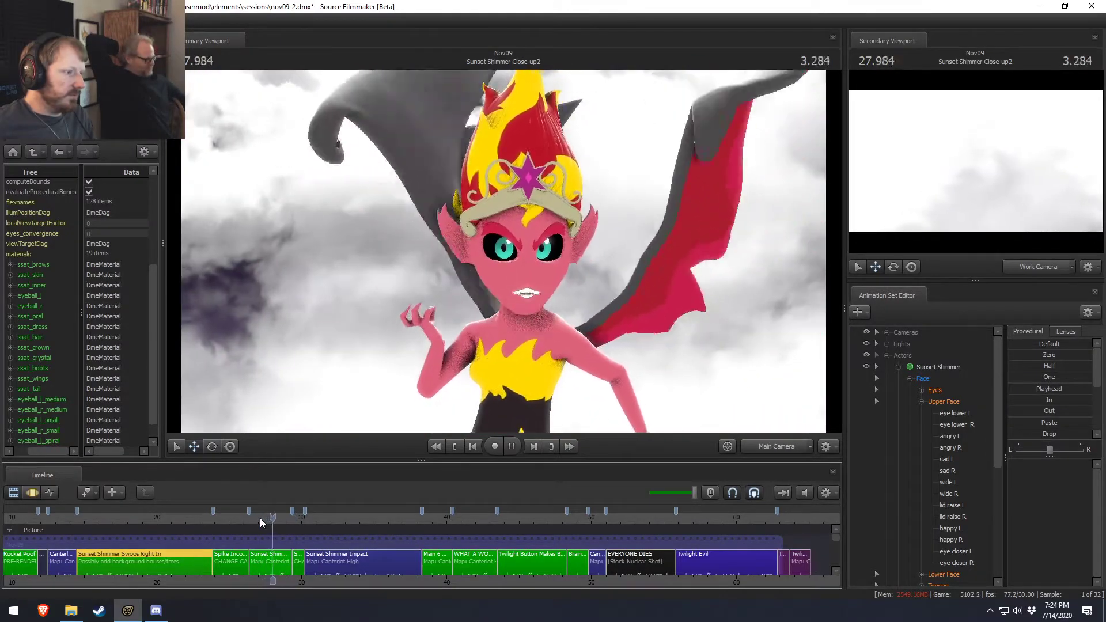
key("space")
left_click(256, 517)
key("space")
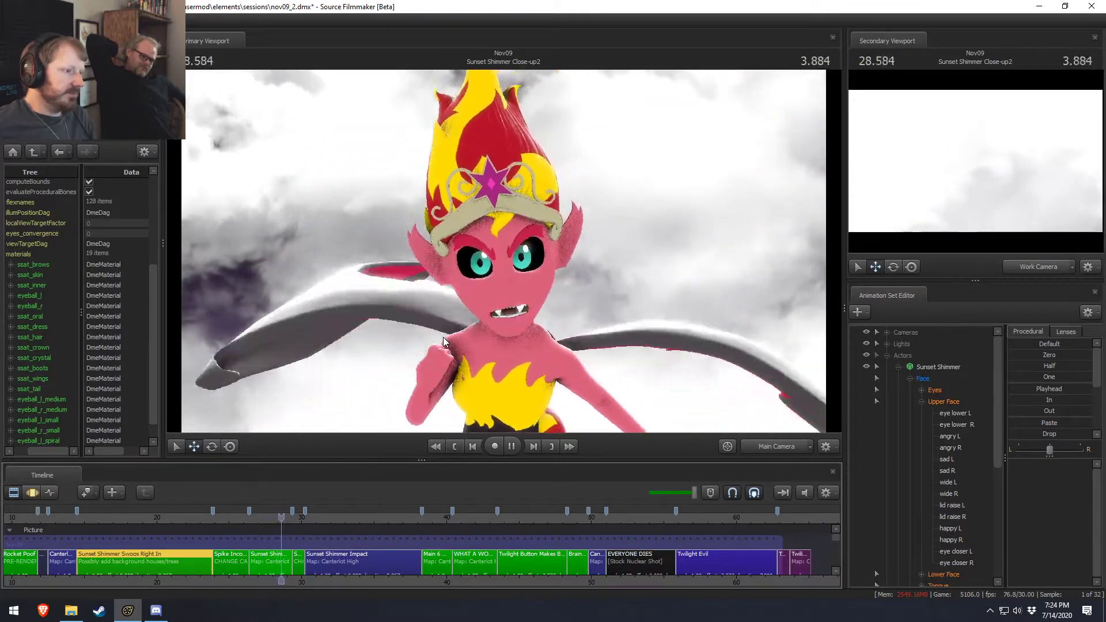
key("space")
left_click_drag(288, 518, 257, 521)
key("space")
key("space")
Open the Sunset Shimmer Close-up2 shot in the Motion Editor with the playhead at about 28.37 s.
scroll(268, 554, "up", 5)
left_click(267, 554)
scroll(270, 556, "up", 3)
key("F3")
scroll(275, 558, "up", 3)
left_click_drag(276, 556, 355, 544)
scroll(385, 559, "up", 2)
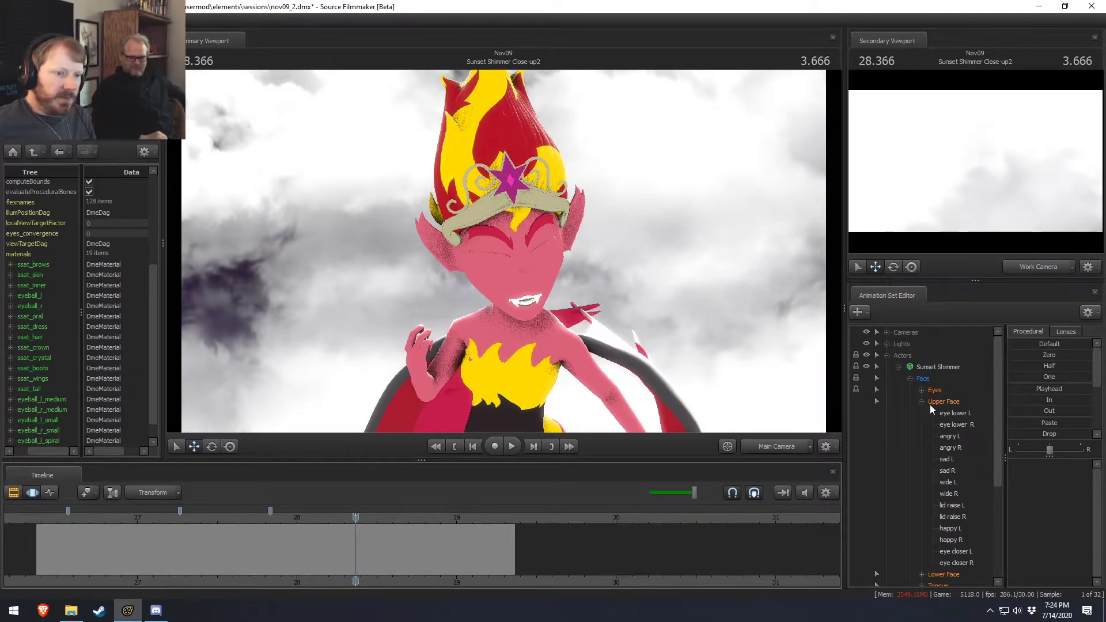
Expand Sunset Shimmer's Fingers group and select the RightFingers controls, showing its individual finger bones.
scroll(931, 532, "down", 4)
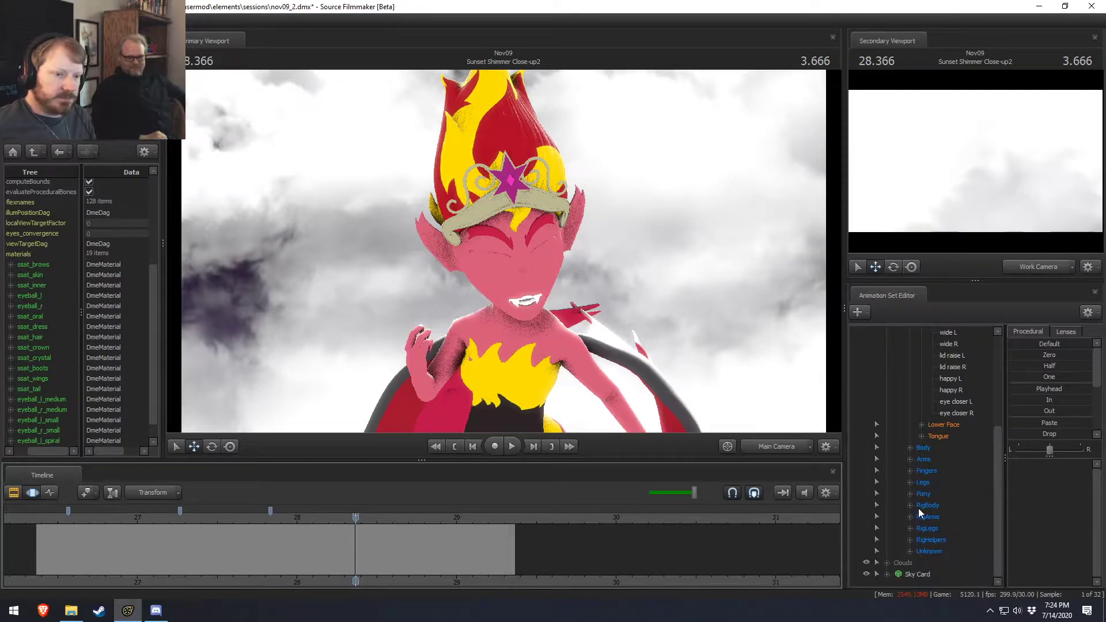
left_click(910, 459)
scroll(933, 508, "down", 3)
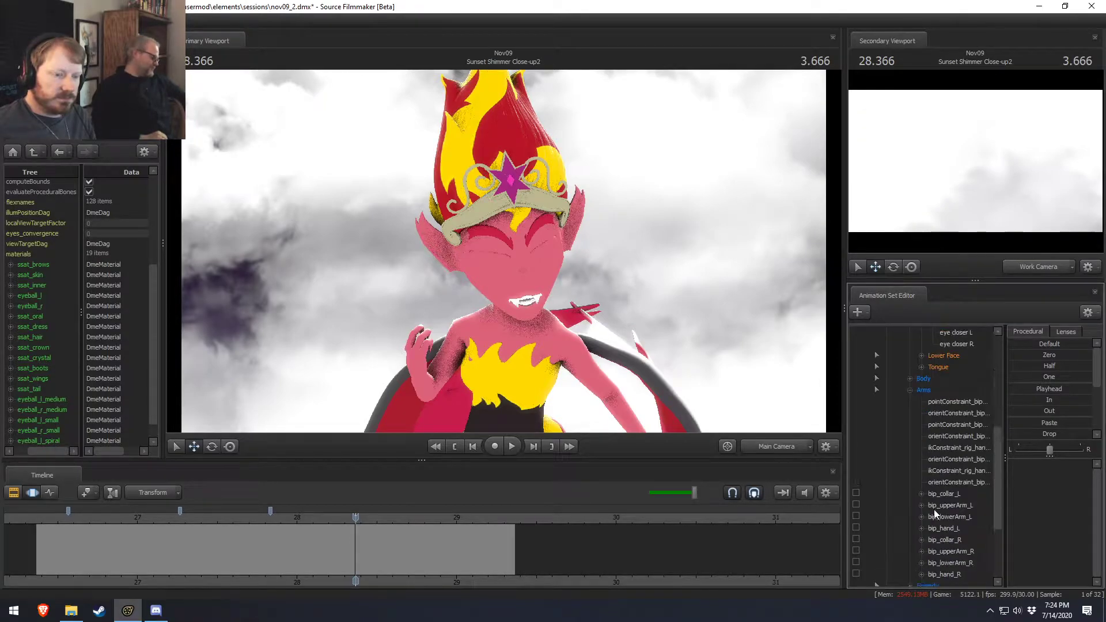
left_click(908, 356)
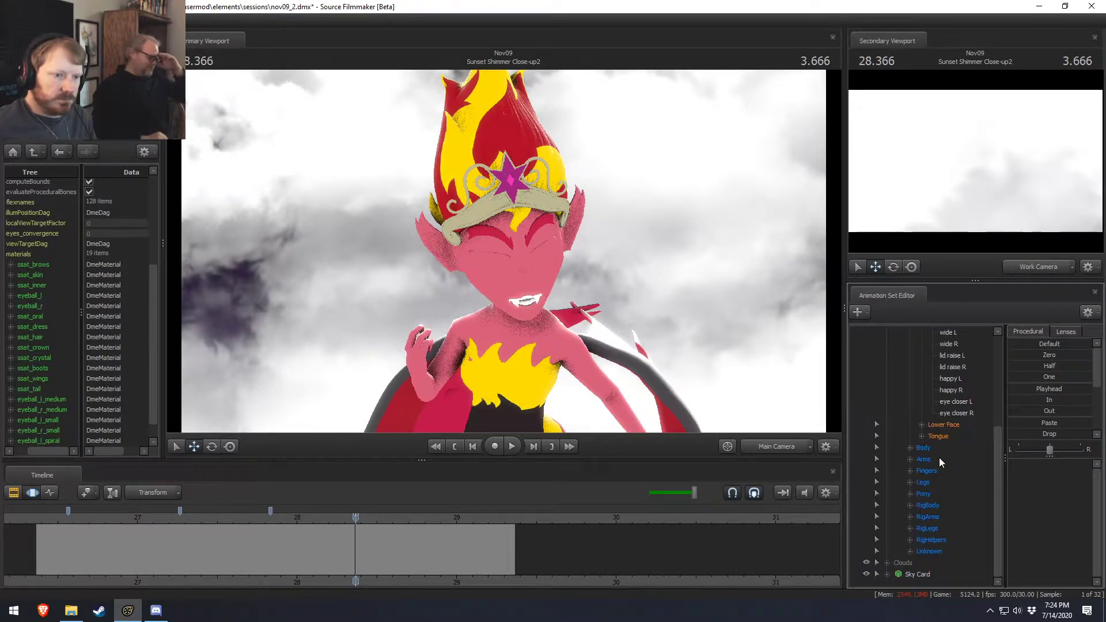
left_click(910, 470)
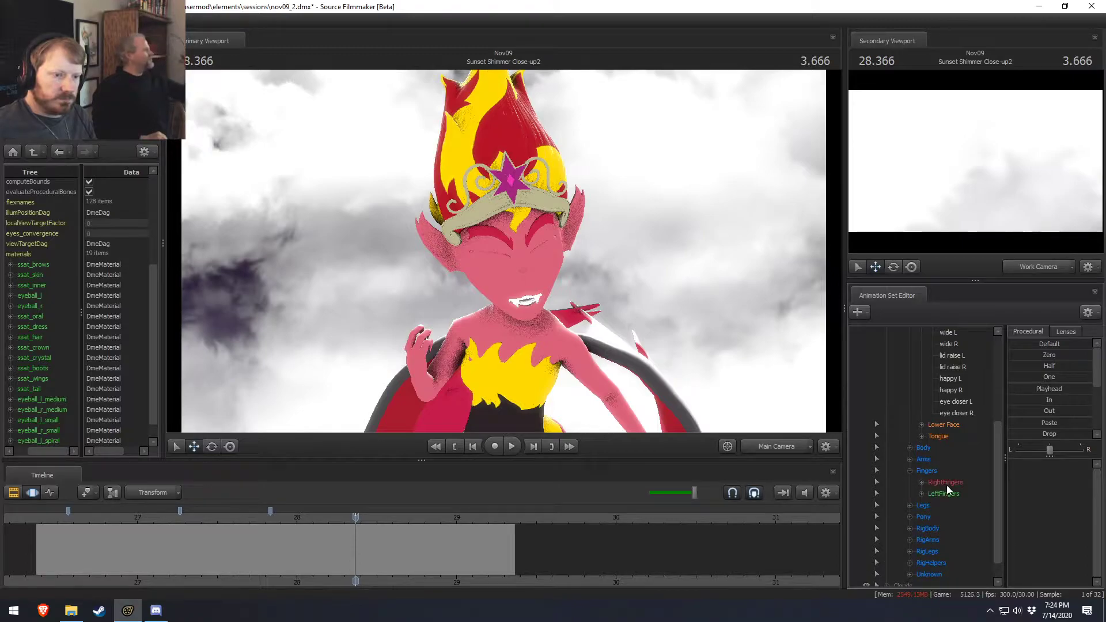
left_click(946, 485)
left_click(921, 483)
Scrub to 28.4 s and select only the right index and middle finger bones, bip_index_0_R through bip_middle_2_R.
scroll(618, 557, "up", 5)
scroll(364, 554, "up", 1)
mouse_move(364, 554)
left_mouse_down()
mouse_move(313, 554)
mouse_move(375, 554)
left_mouse_up()
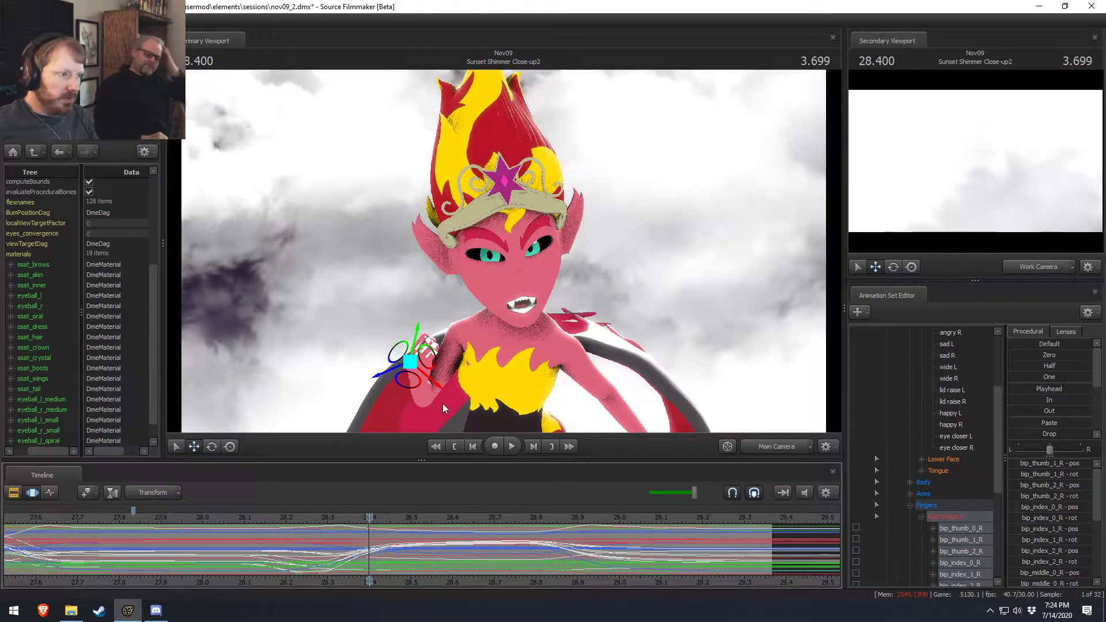
scroll(972, 533, "down", 2)
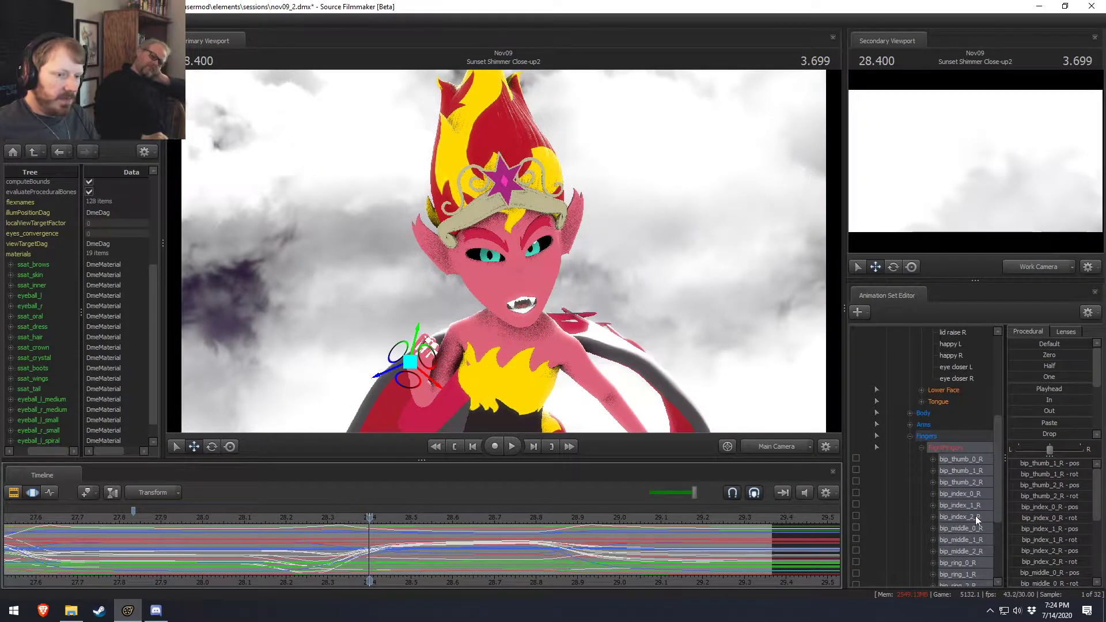
left_click(973, 493)
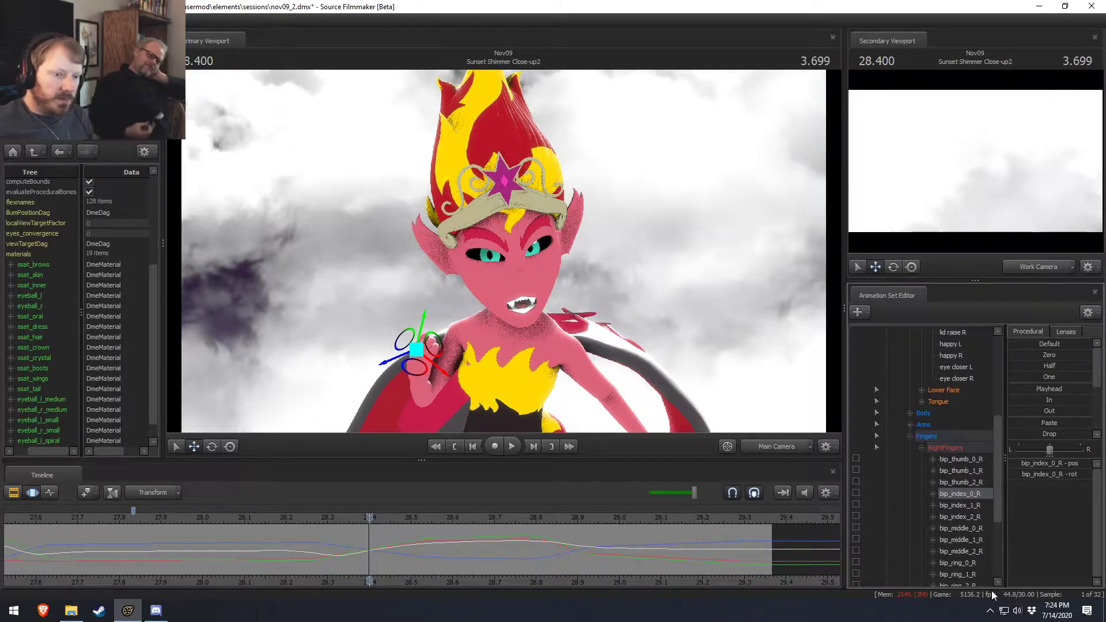
left_click(975, 551)
left_click(957, 494, "shift")
Set a time selection of about 28.27 to 28.5 s with falloff from about 28.1 to 28.73 s.
left_click_drag(255, 564, 395, 568, "shift")
left_click(249, 569)
left_click_drag(249, 568, 417, 568)
scroll(417, 567, "up", 5, "shift")
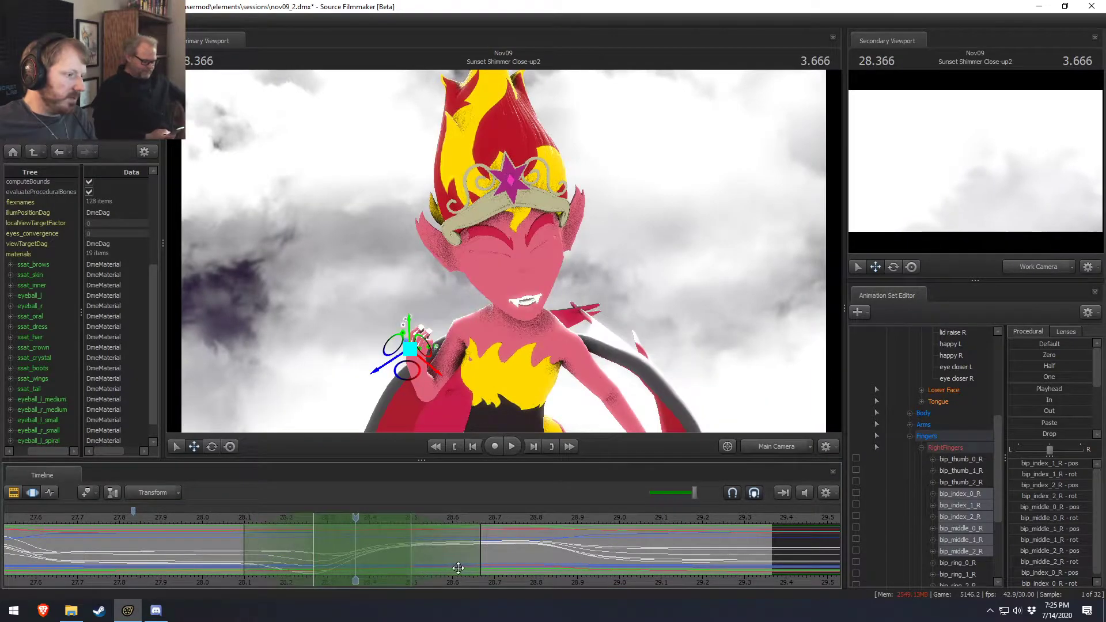
left_click_drag(481, 557, 508, 556)
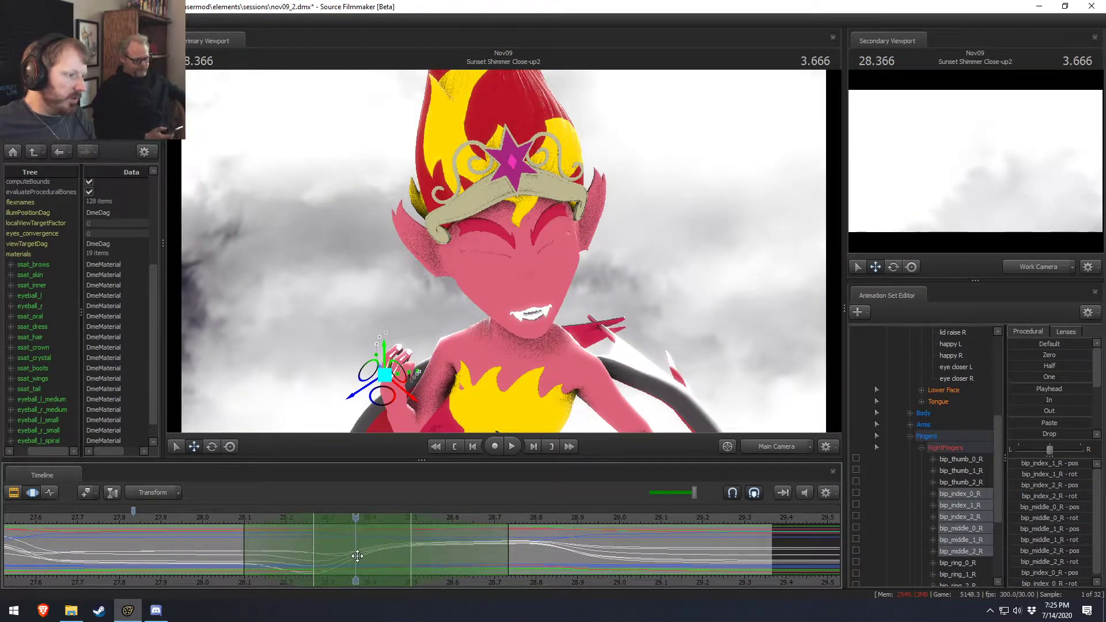
Stagger the right-hand finger motion slightly later around 28.4 s, moving the index and middle bones together, and the index bones further on their own.
left_click_drag(353, 554, 370, 554)
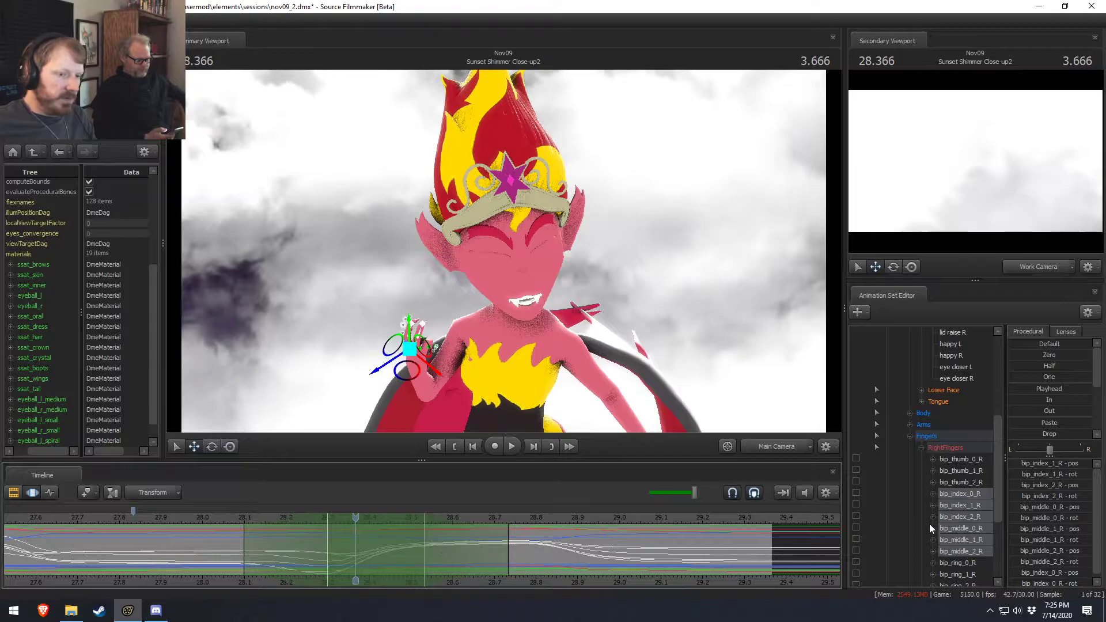
left_click_drag(962, 529, 961, 552, "ctrl")
left_click_drag(382, 562, 390, 563)
left_click_drag(282, 553, 397, 560, "shift")
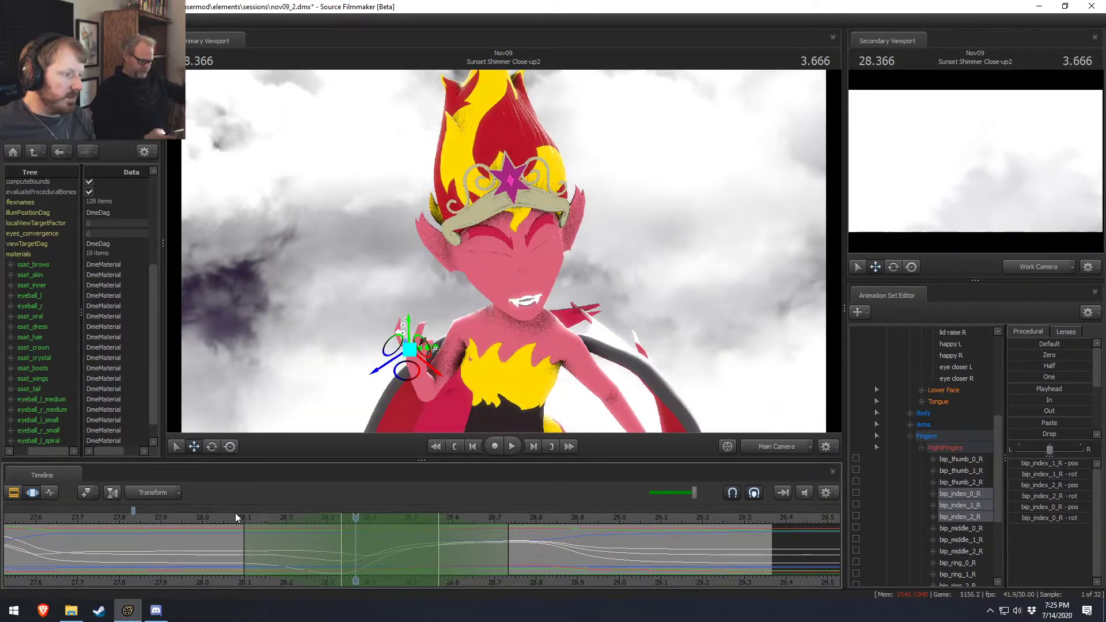
Reframe the hand closer through the Work Camera and play back the gesture in the Clip Editor.
left_click(217, 517)
left_click(767, 448, "ctrl")
left_click_drag(680, 358, 662, 406)
key("F2")
left_click(157, 522)
key("space")
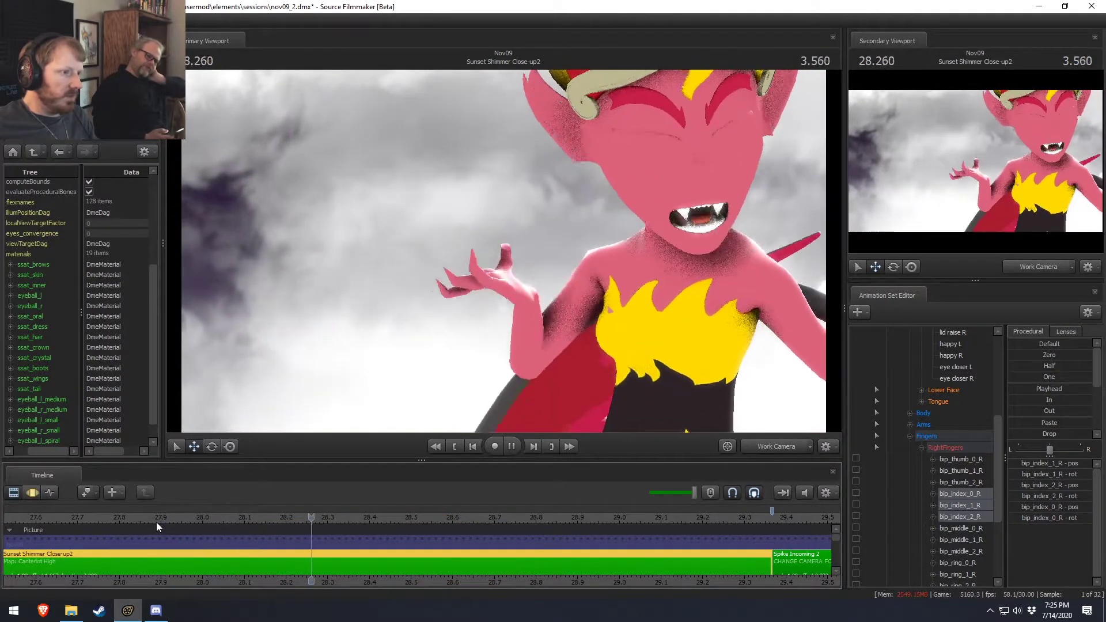
Scrub the index finger motion to about 28.365 s in the Motion Editor and play the rest of the shot.
key("F3")
left_click(313, 557)
left_click_drag(313, 557, 355, 547)
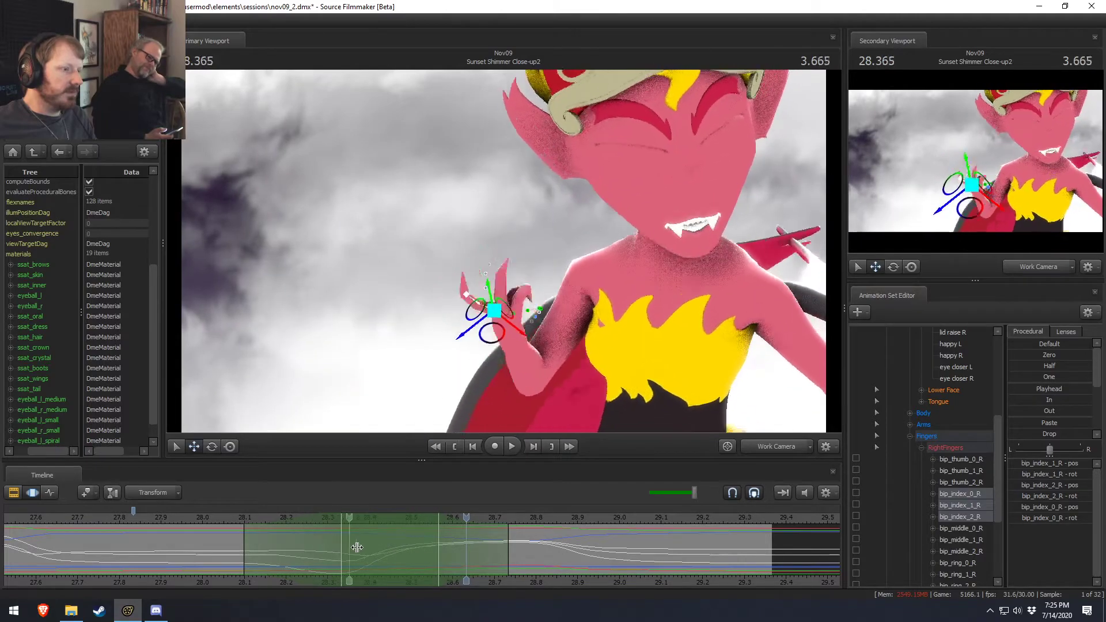
key("space")
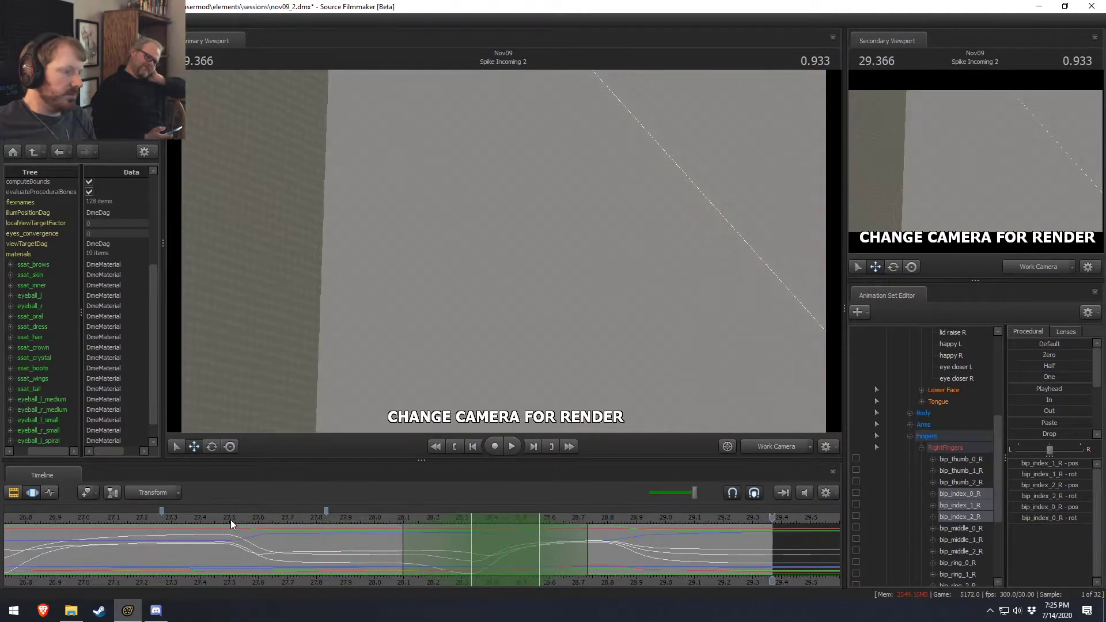
Play back the close-up shot through the Main Camera to review the hand gesture.
left_click(164, 520)
left_click(767, 451)
scroll(562, 515, "down", 2)
key("space")
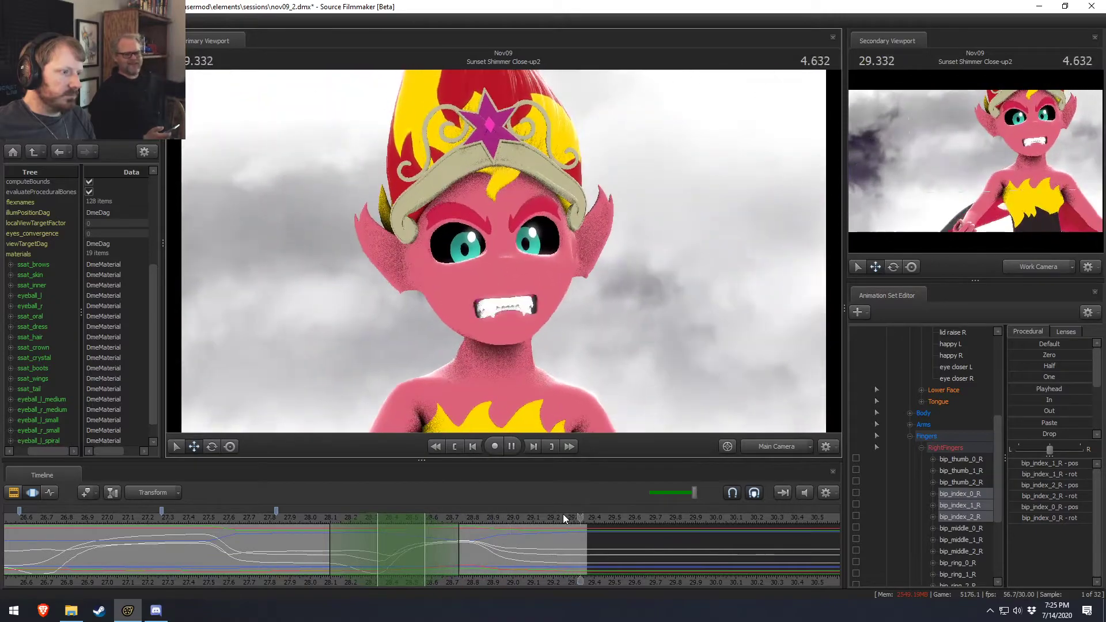
scroll(574, 540, "down", 2)
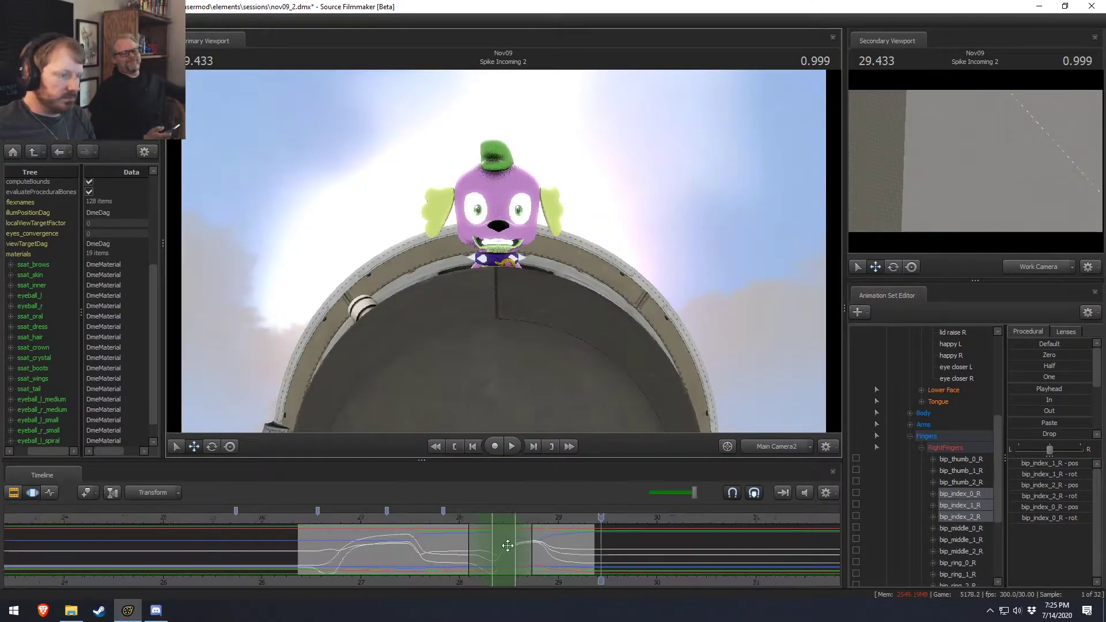
Locate the Sunset Shimmer Close-up2 clip among its neighbours in the Clip Editor and play it from its start.
key("ctrl+1")
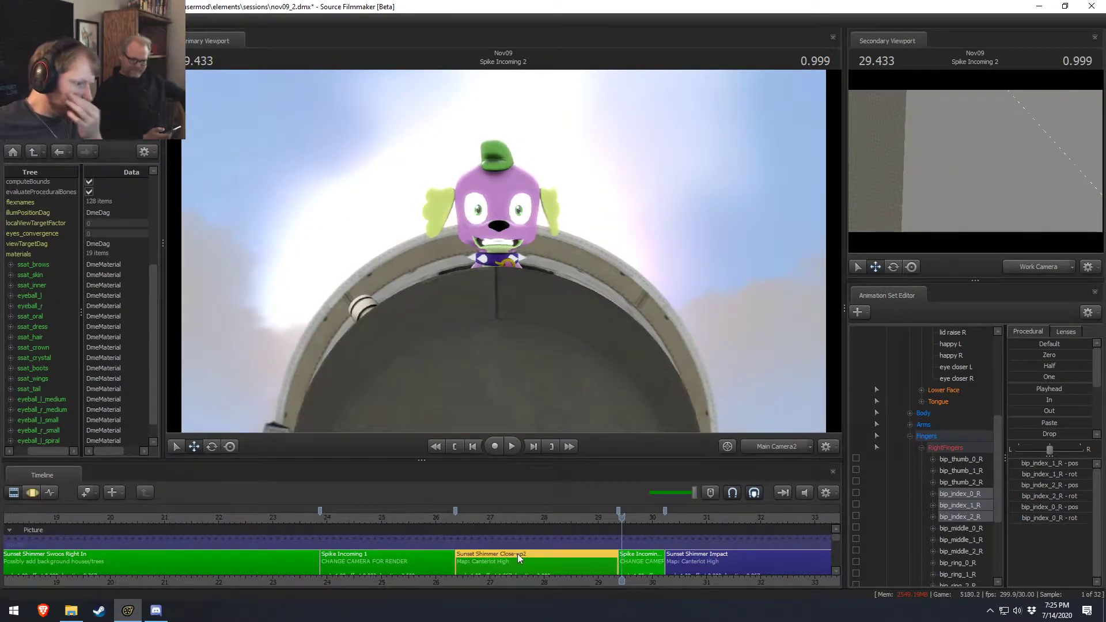
scroll(530, 562, "down", 5)
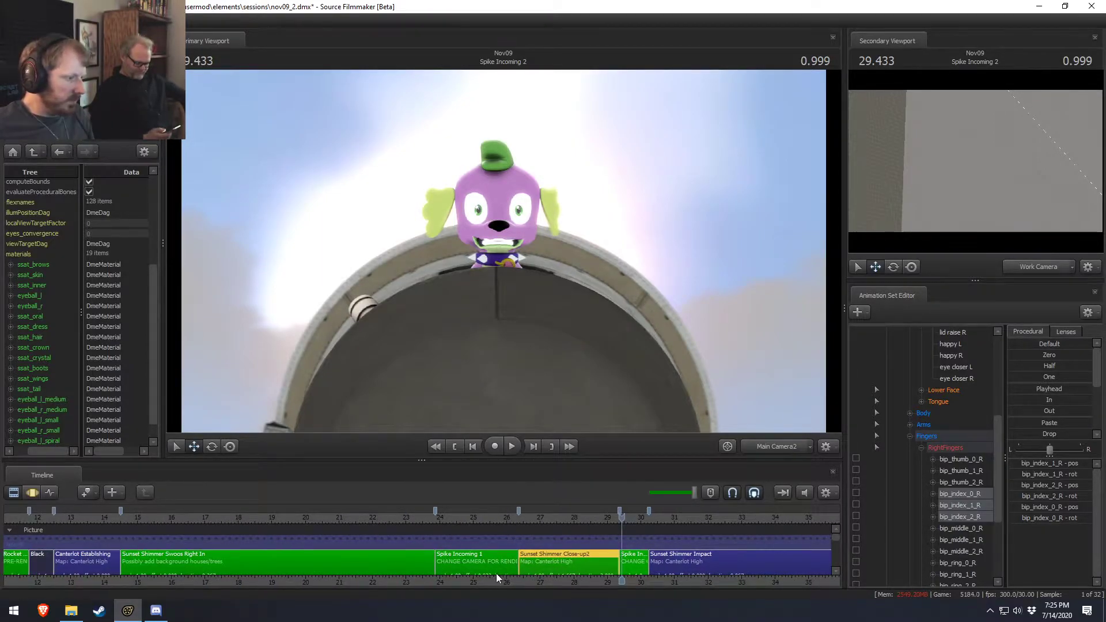
left_click(491, 565)
scroll(589, 560, "up", 4)
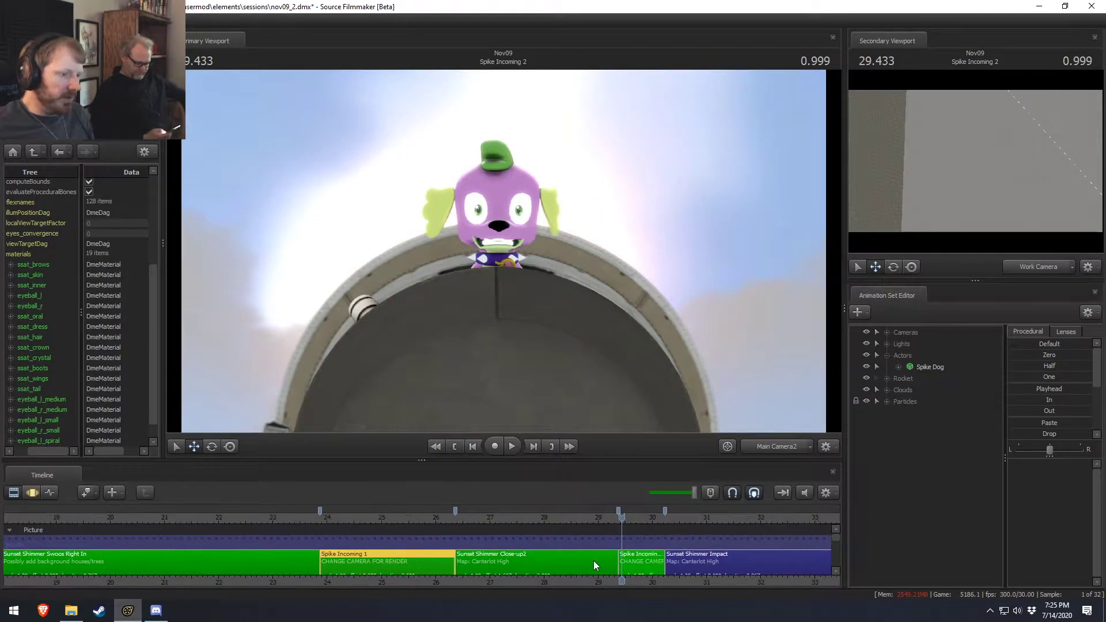
left_click(503, 561)
scroll(495, 559, "down", 3)
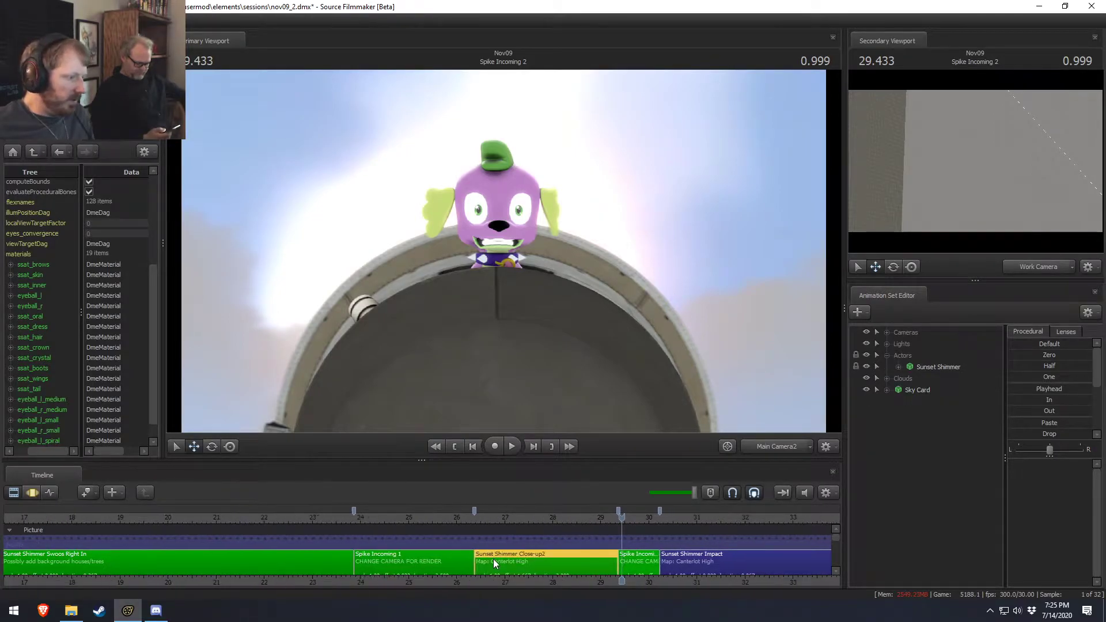
scroll(555, 566, "down", 3)
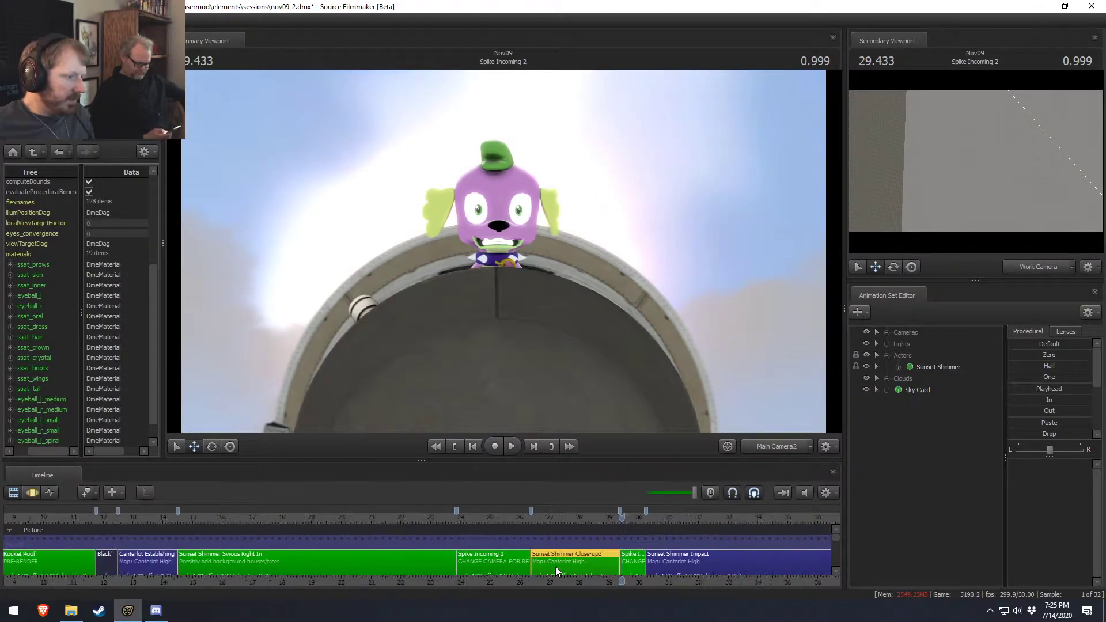
scroll(557, 567, "up", 4)
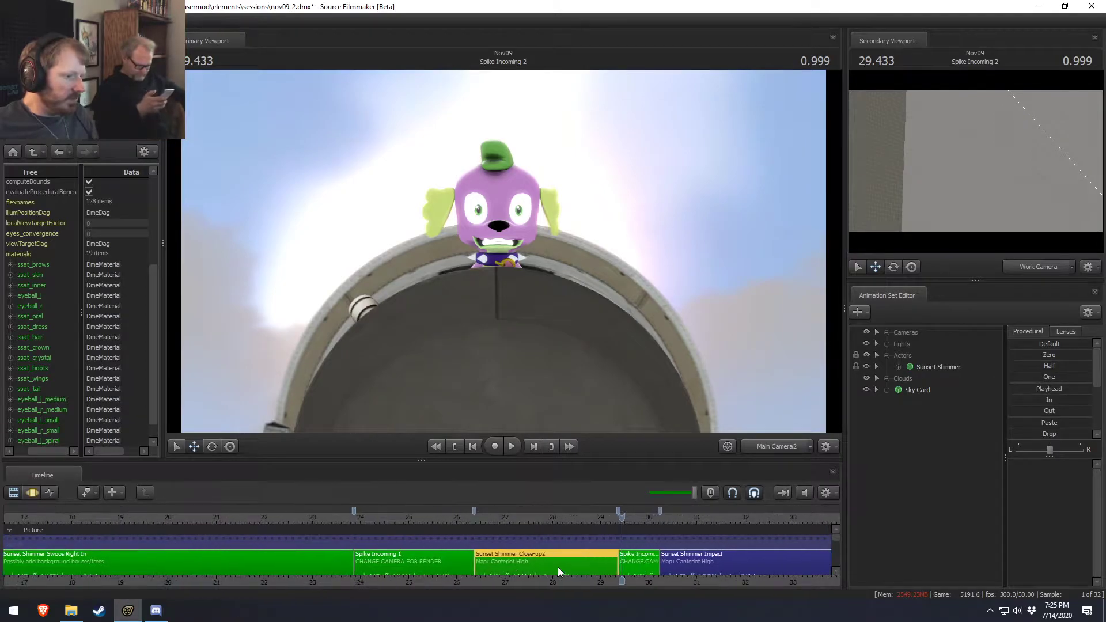
left_click(482, 517)
key("space")
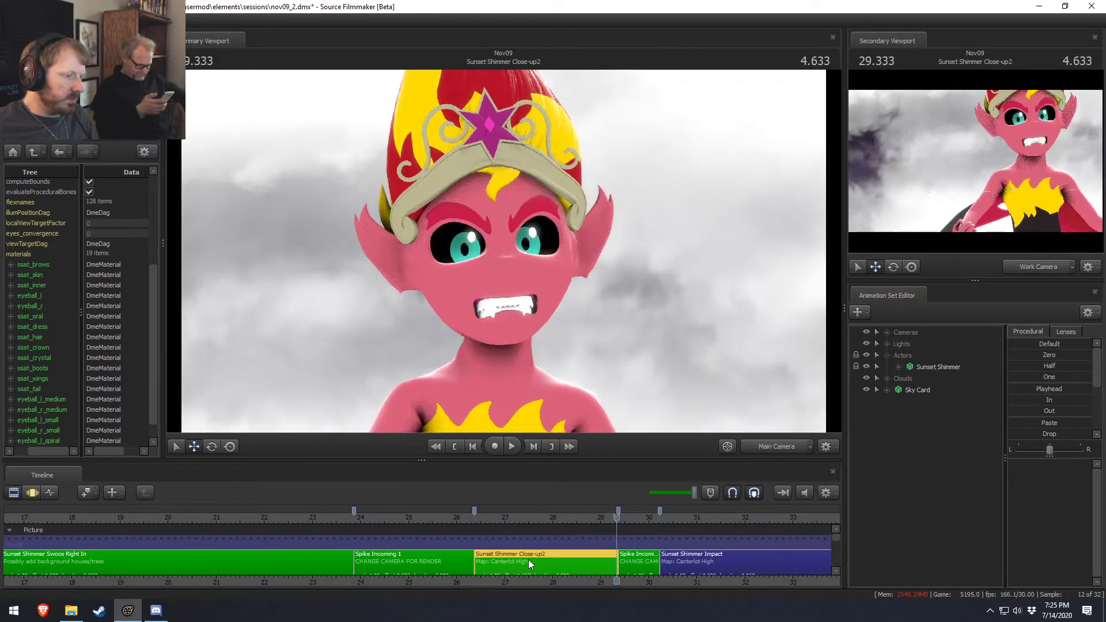
Rename the Sunset Shimmer Close-up2 clip to "Sunset Shimmer Continues Monologue".
right_click(538, 558)
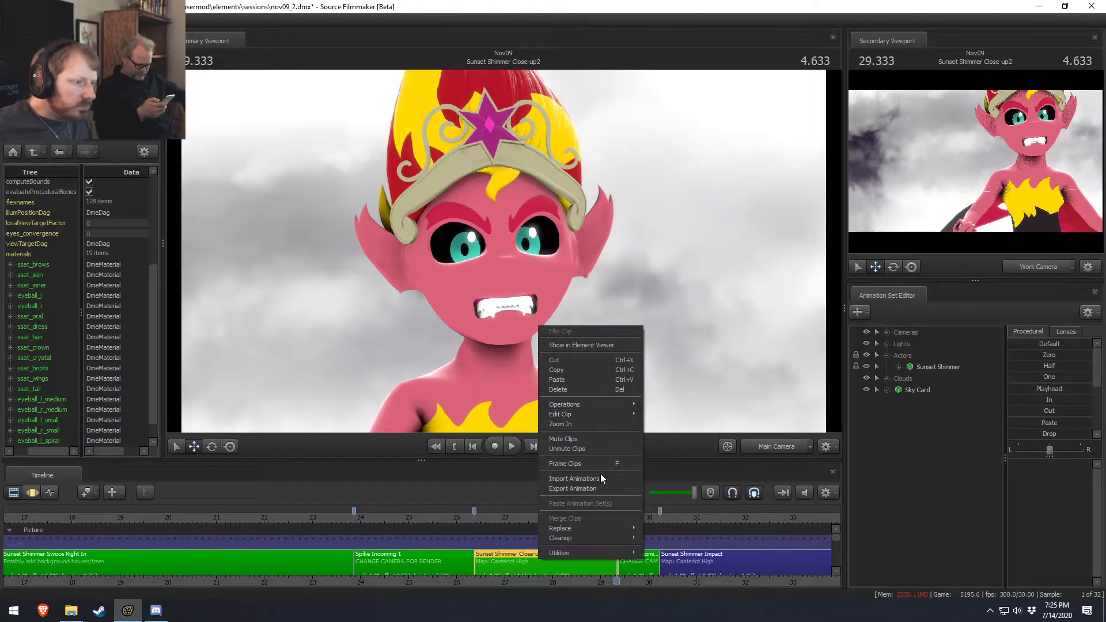
left_click(707, 411)
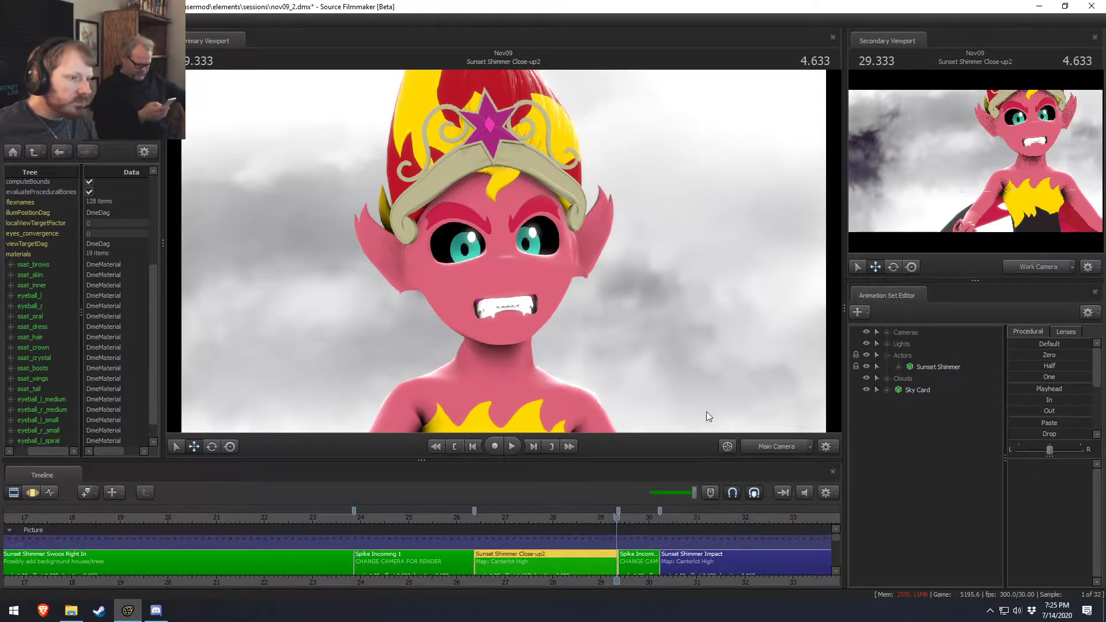
left_click(577, 262)
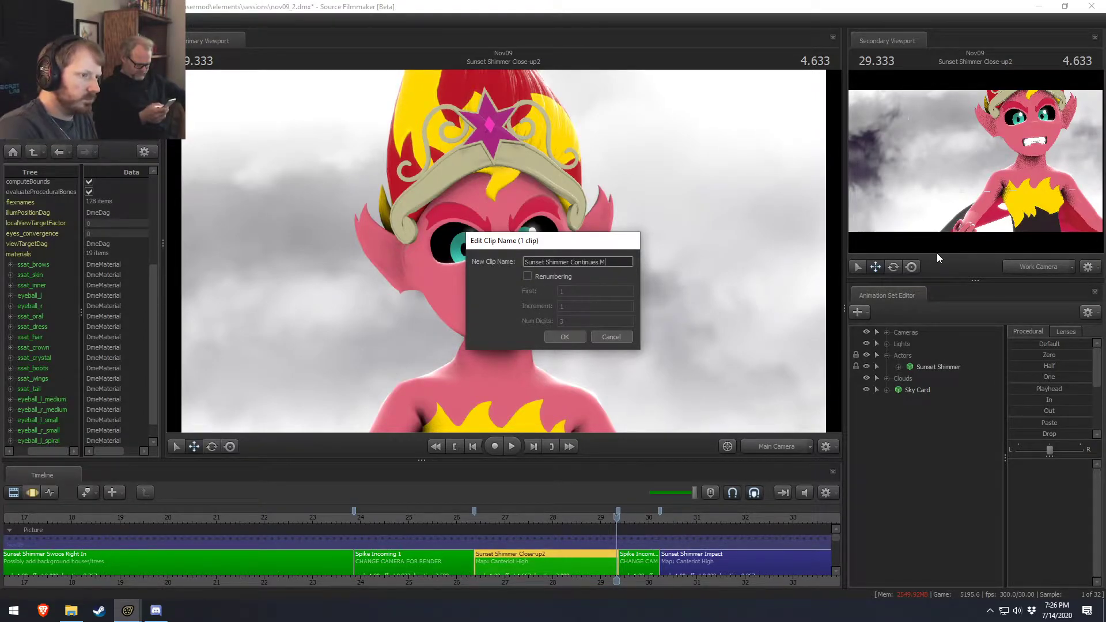
type("ue")
key("Return")
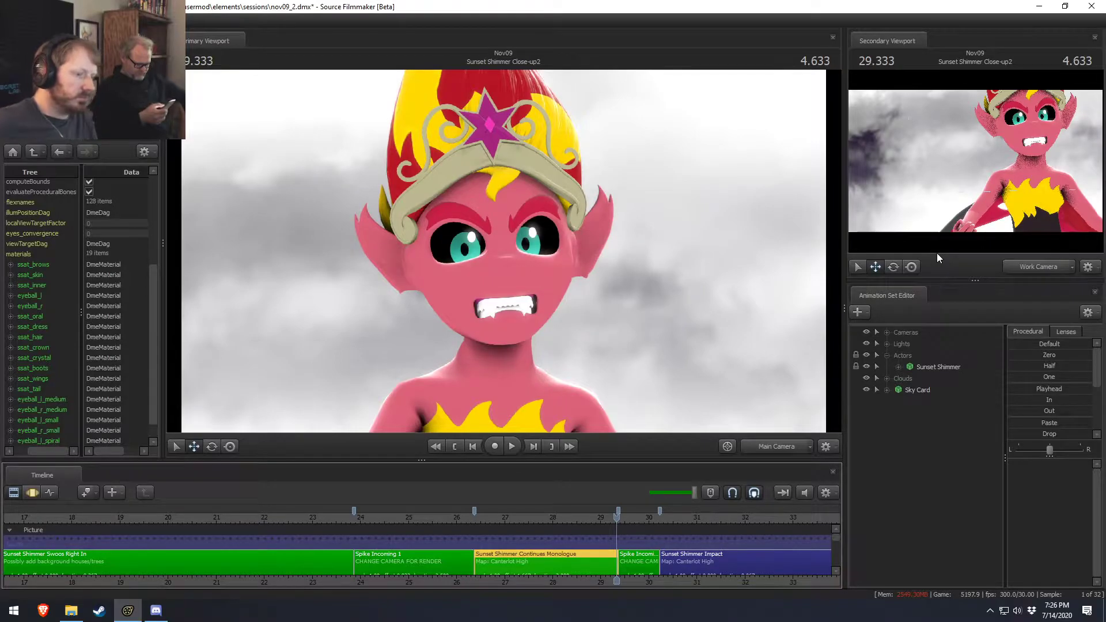
Move the playhead to the start of the Sunset Shimmer Impact clip and look over the surrounding clips.
scroll(640, 565, "down", 2)
scroll(641, 579, "up", 4)
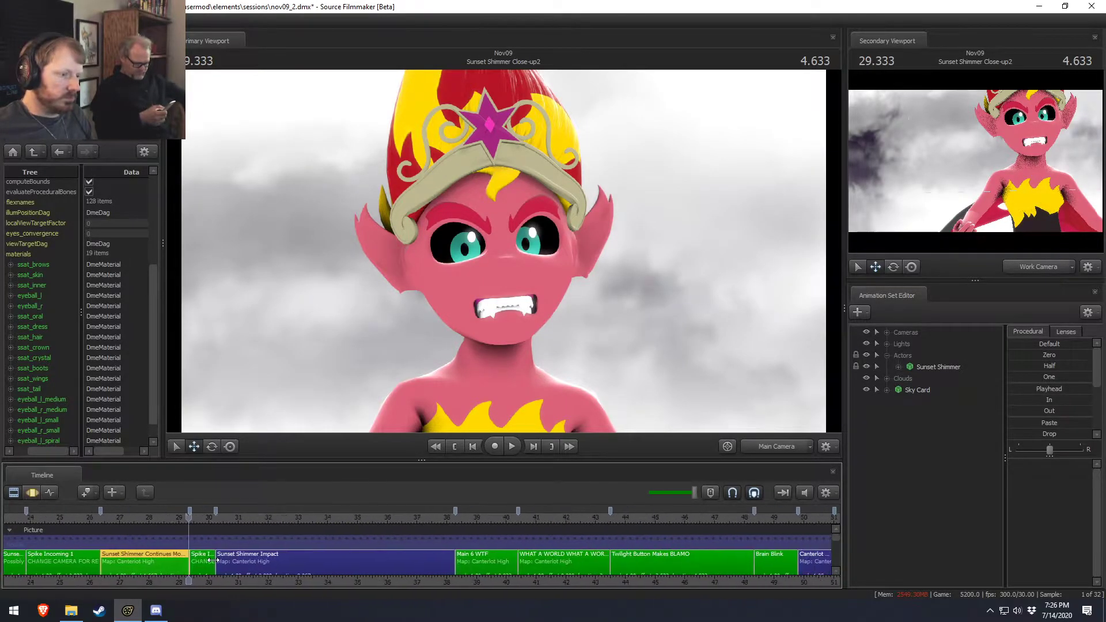
left_click(292, 519)
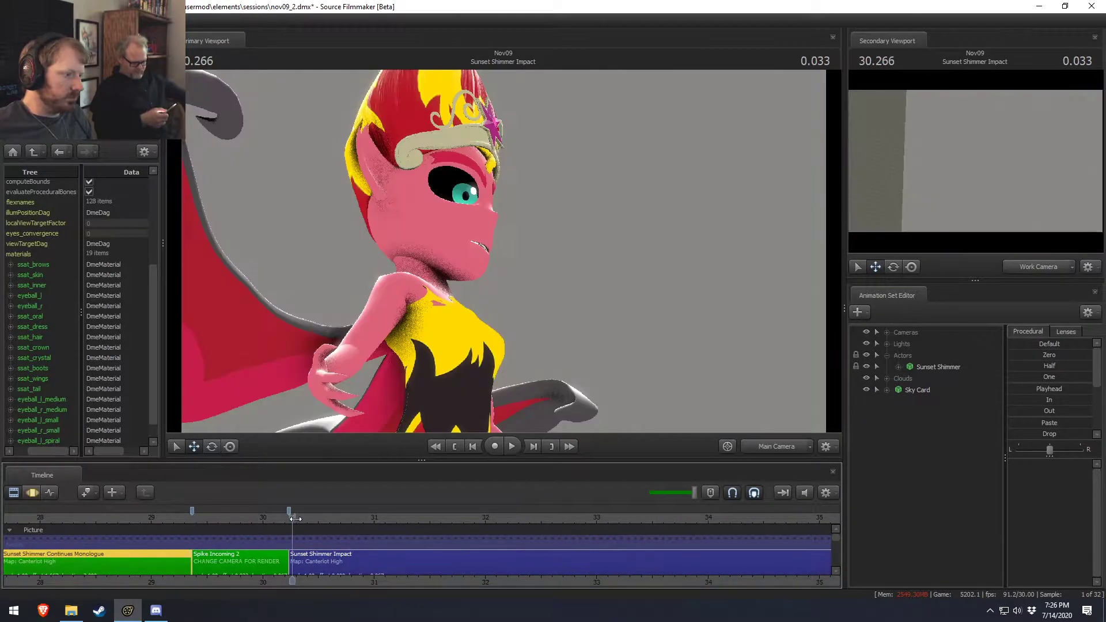
left_click(335, 567)
scroll(332, 569, "down", 8)
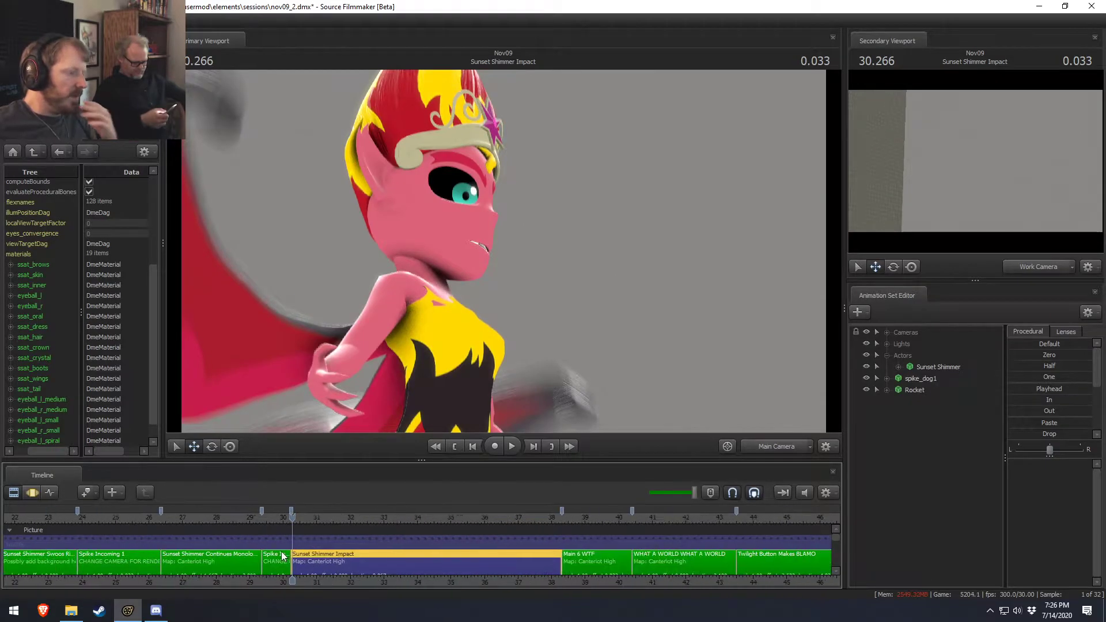
left_click(119, 547)
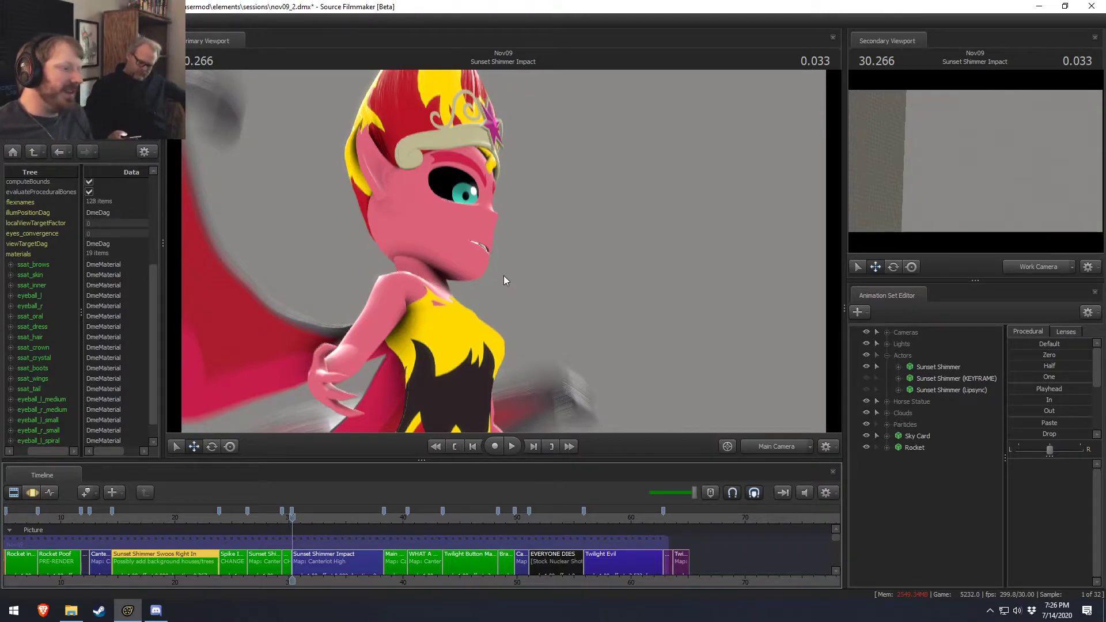
Open the Sunset Shimmer Impact clip in the Motion Editor and place the playhead at about 30.566 s.
left_click(341, 566)
scroll(341, 567, "up", 5)
key("F3")
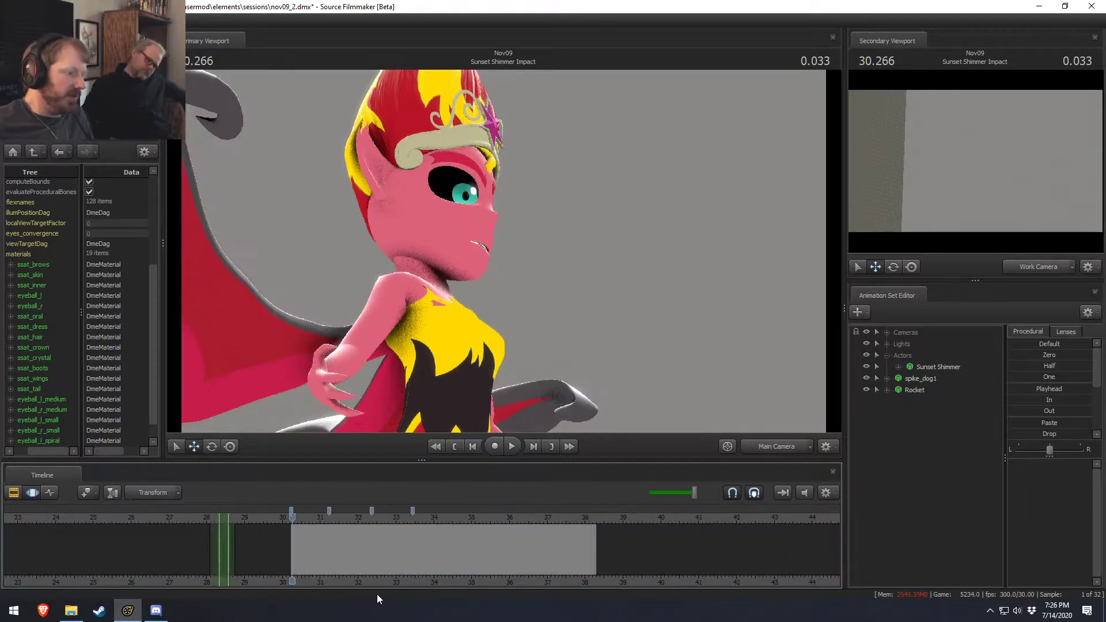
left_click_drag(294, 546, 305, 538)
Delete all four bookmarks from the Sunset Shimmer Impact shot.
left_click(329, 511)
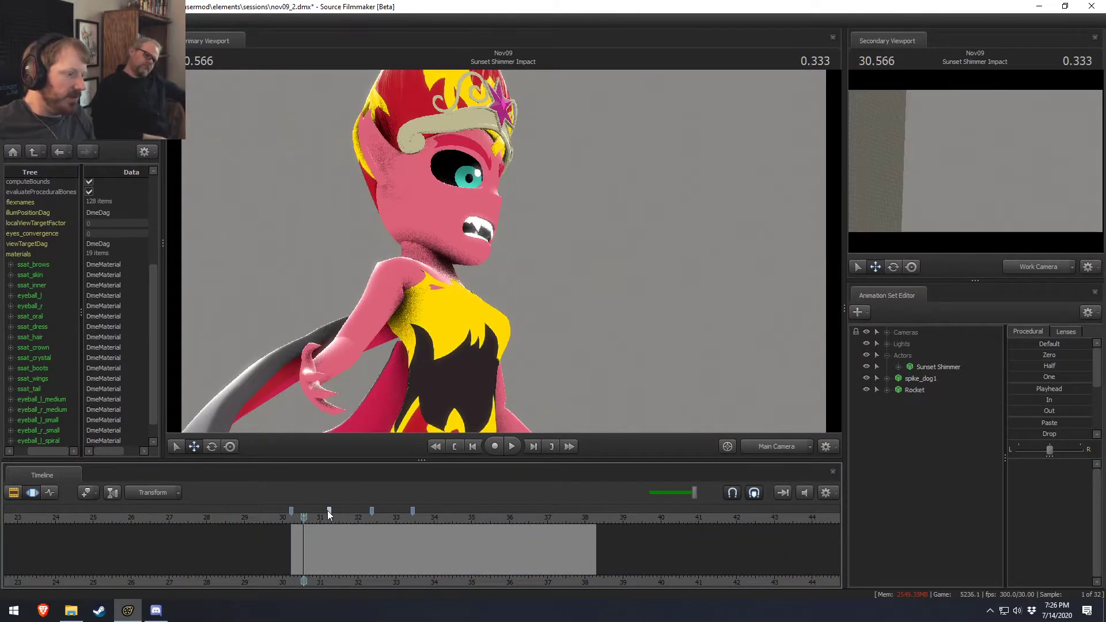
left_click(291, 510)
left_click(413, 511, "shift")
right_click(412, 510)
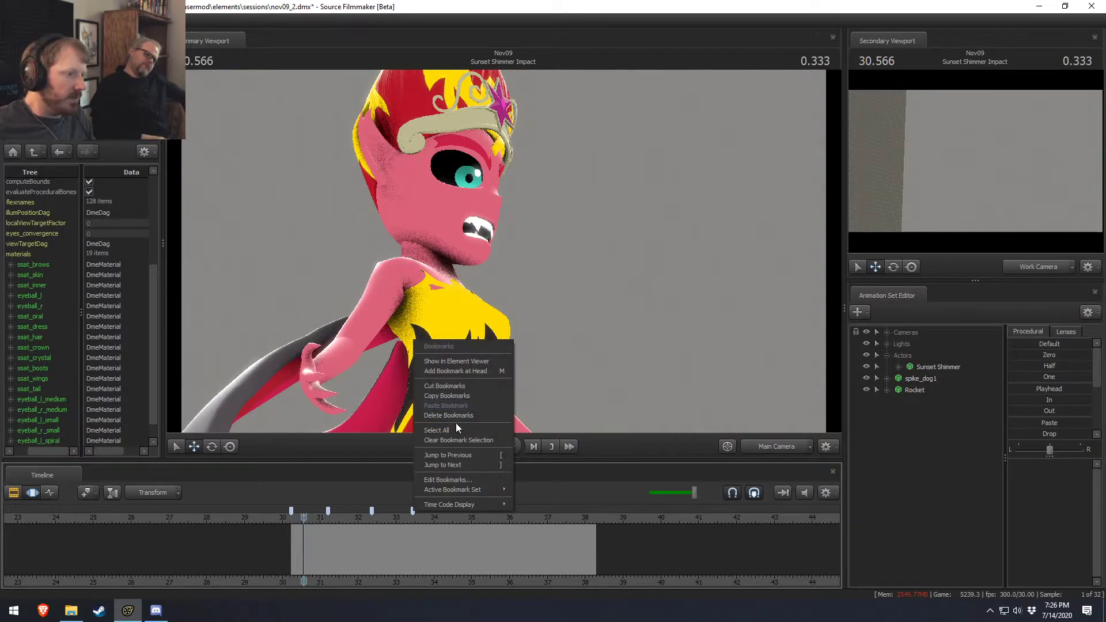
left_click(454, 416)
Select Sunset Shimmer's rig_head over the entire timeline and rotate the head towards the camera with a sideways tilt.
scroll(349, 567, "up", 4)
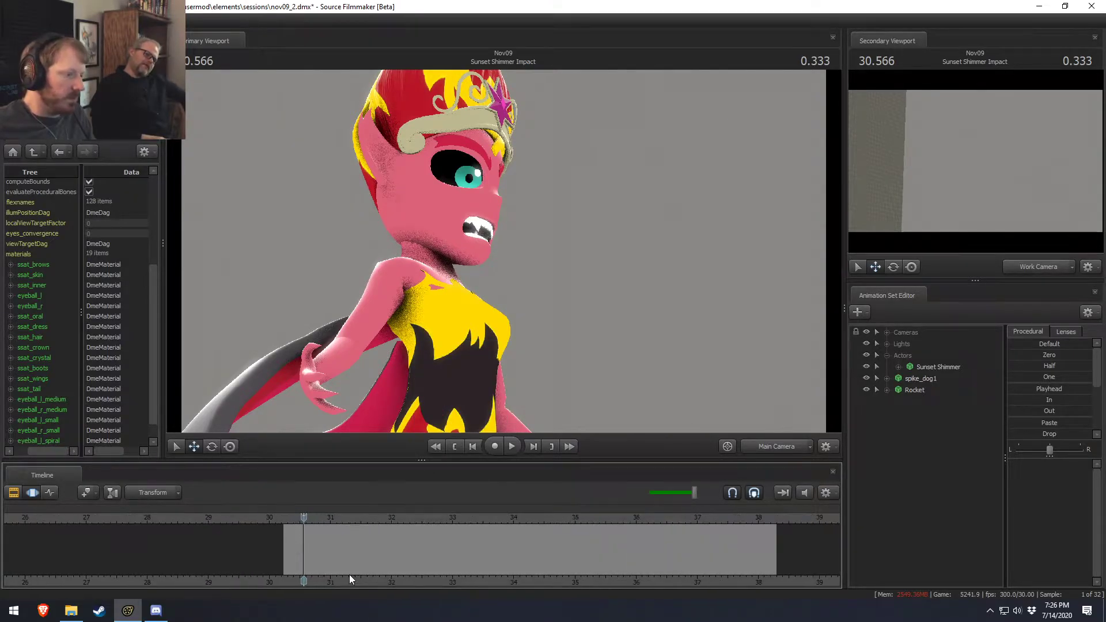
middle_click_drag(325, 580, 259, 590)
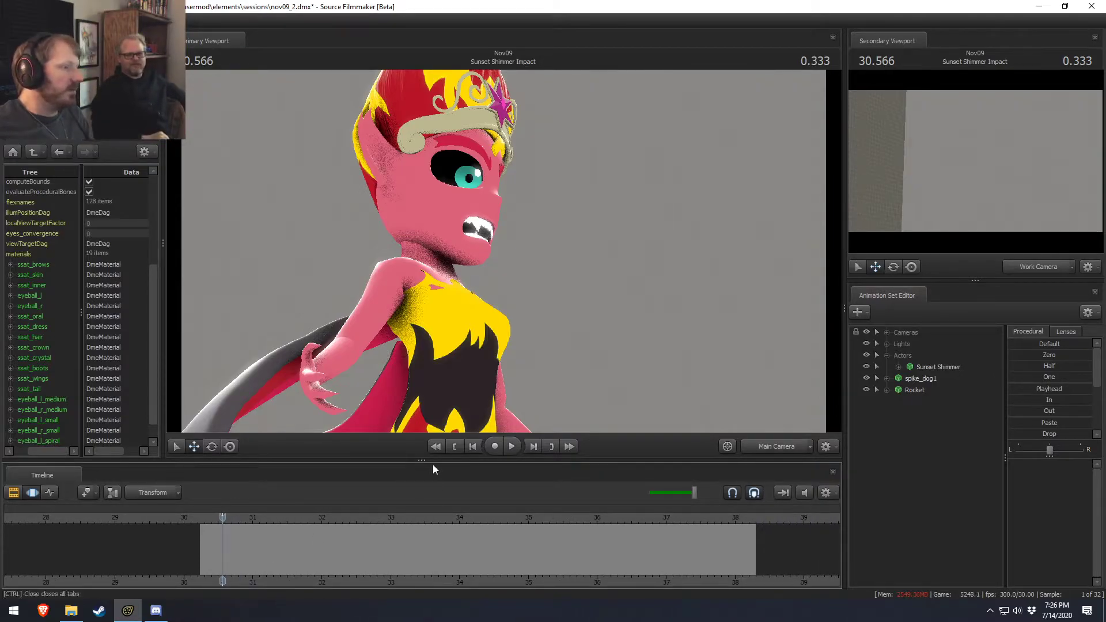
left_click(378, 222)
left_click(399, 546)
key("ctrl+a")
key("e")
left_click_drag(426, 265, 400, 247)
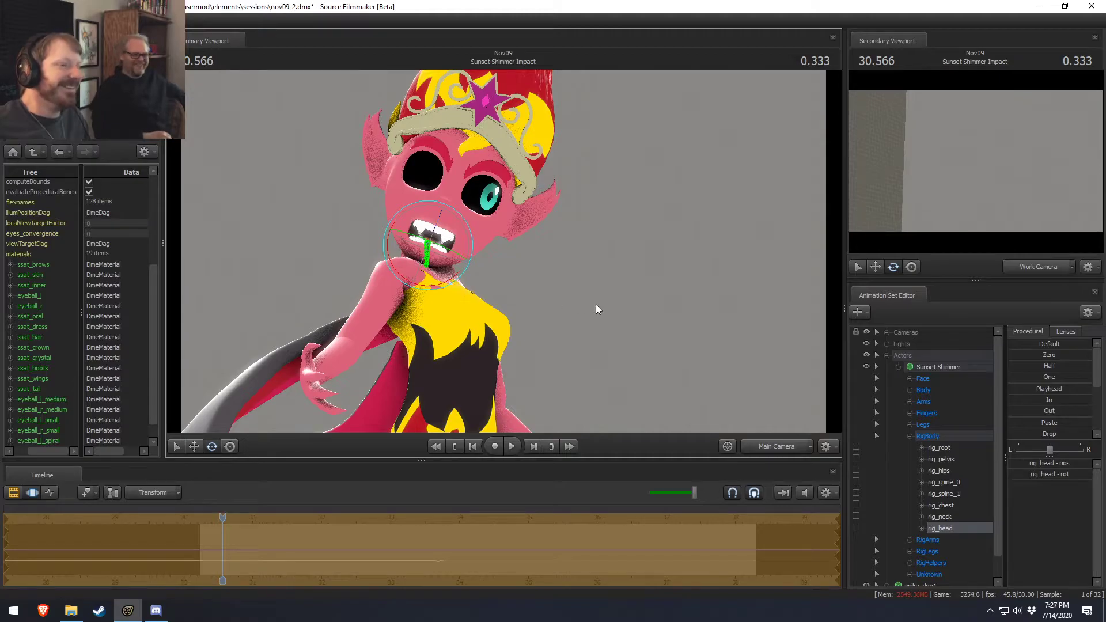
Adjust eyes_rightleft and eyes_convergence in the Face controls so both of Sunset Shimmer's pupils show.
left_click(923, 379)
left_click_drag(1062, 477, 1092, 463)
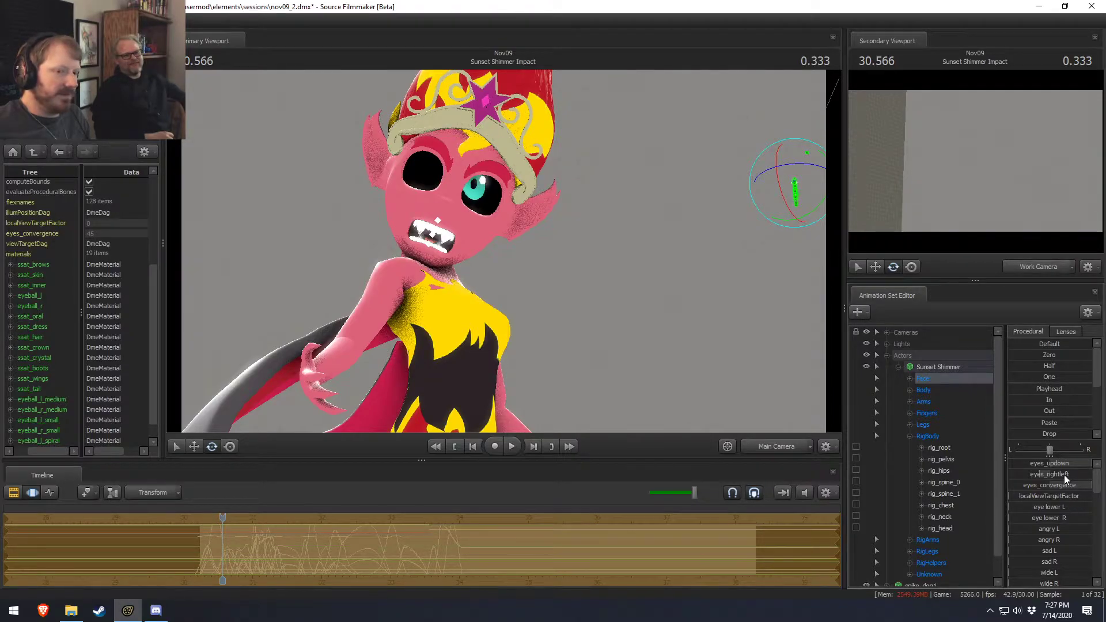
mouse_move(1068, 474)
left_mouse_down()
mouse_move(1058, 474)
mouse_move(1099, 474)
mouse_move(1028, 464)
mouse_move(1059, 464)
mouse_move(1044, 486)
mouse_move(1026, 486)
mouse_move(1054, 485)
mouse_move(1023, 485)
mouse_move(1075, 486)
mouse_move(1009, 486)
mouse_move(1073, 485)
left_mouse_up()
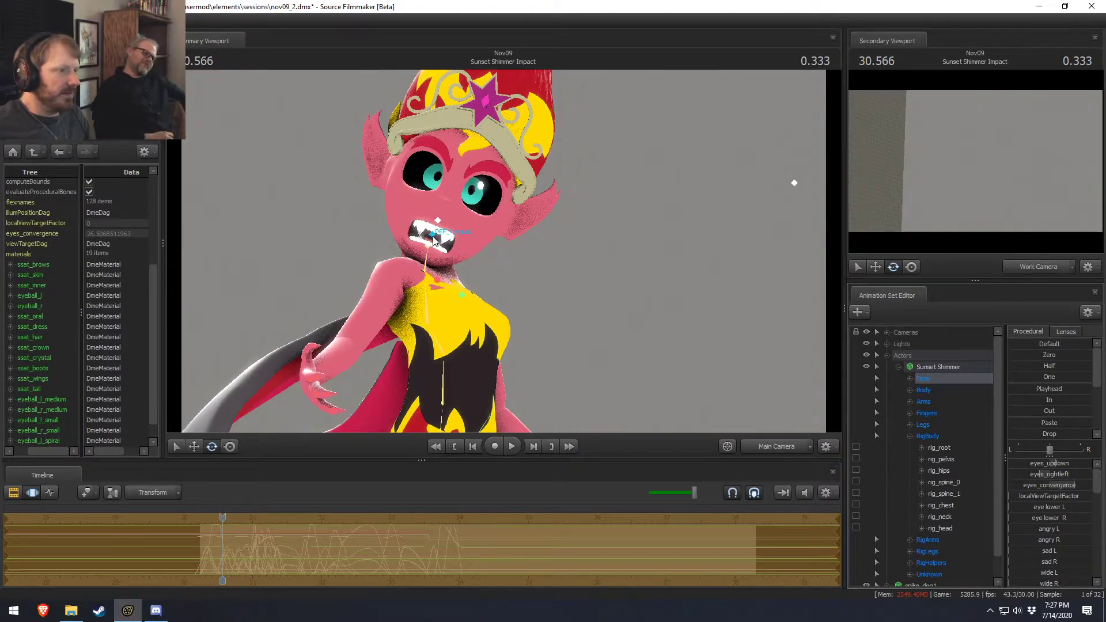
Rotate and reposition the DEF_Jaw control to twist Sunset Shimmer's jaw sideways, checking the pose in the Clip Editor.
left_click(436, 222)
left_click_drag(484, 213, 493, 240)
key("F2")
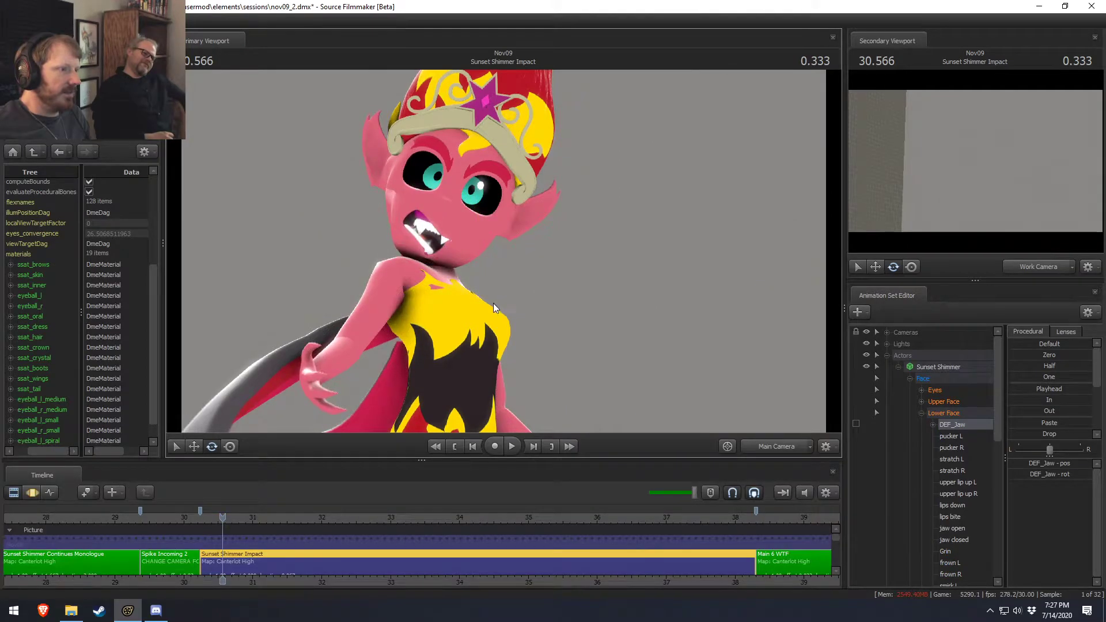
key("F3")
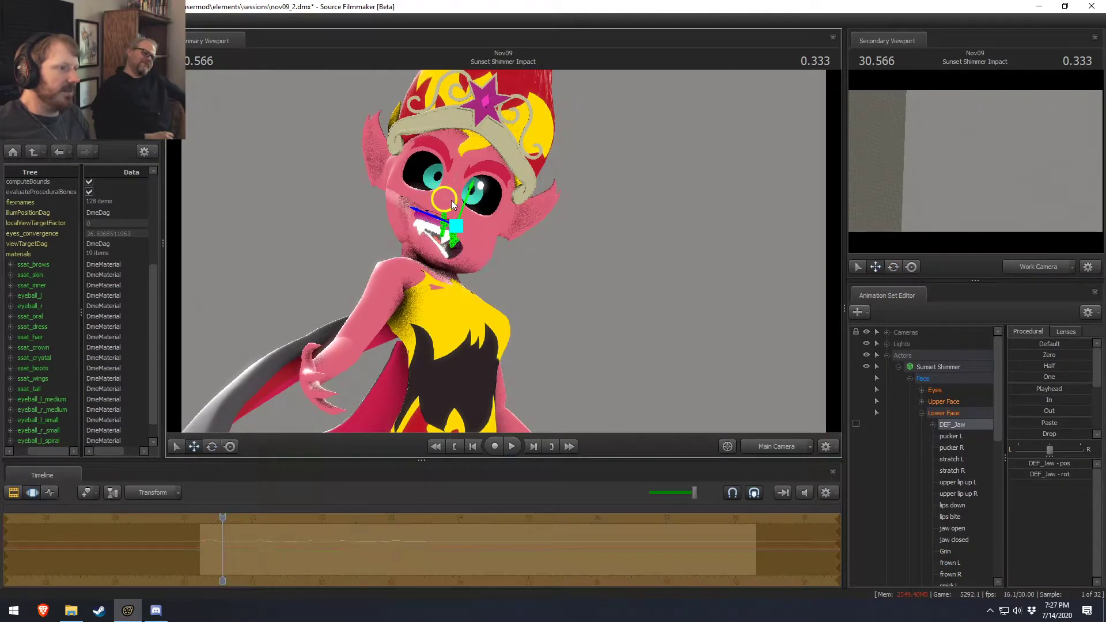
key("F2")
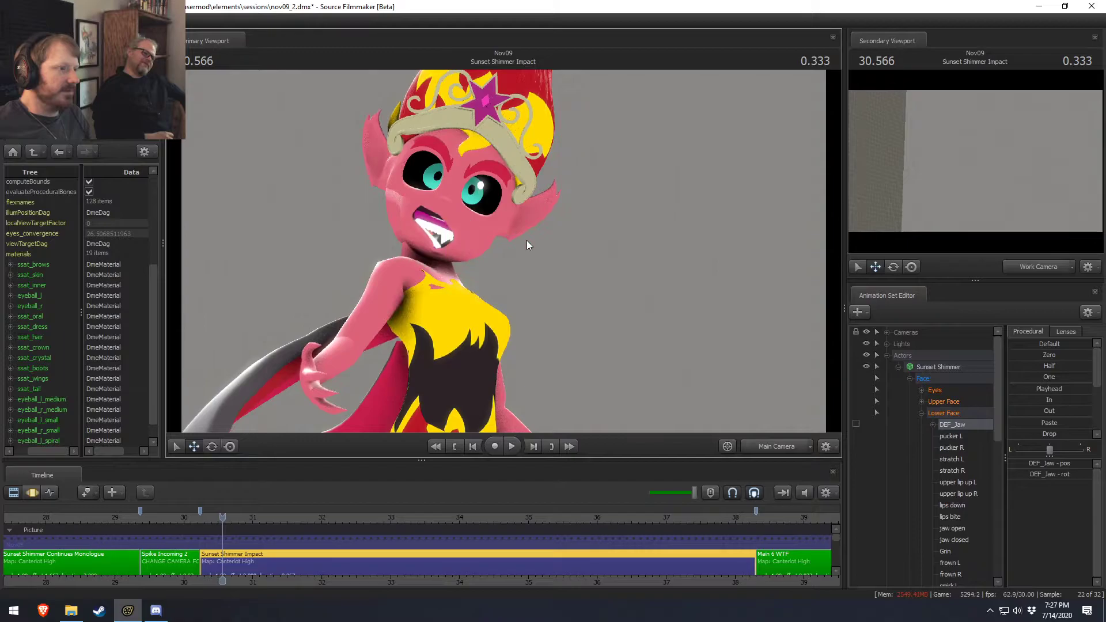
Set jaw open to zero in Sunset Shimmer's Lower Face controls and reposition the jaw, comparing the pose in the Clip Editor.
left_click(953, 414)
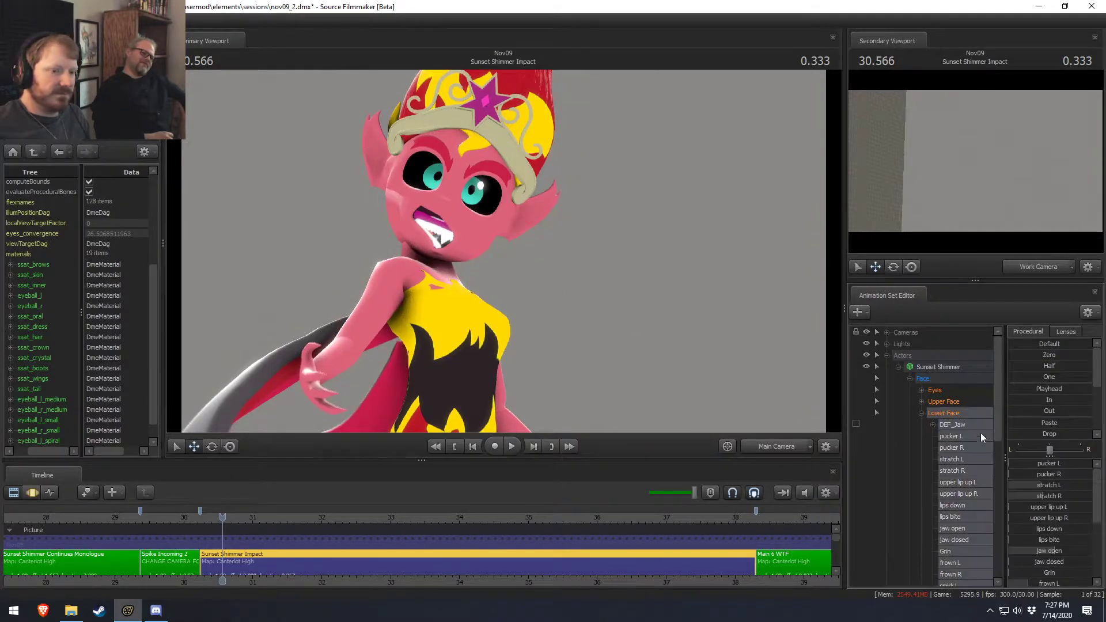
key("F3")
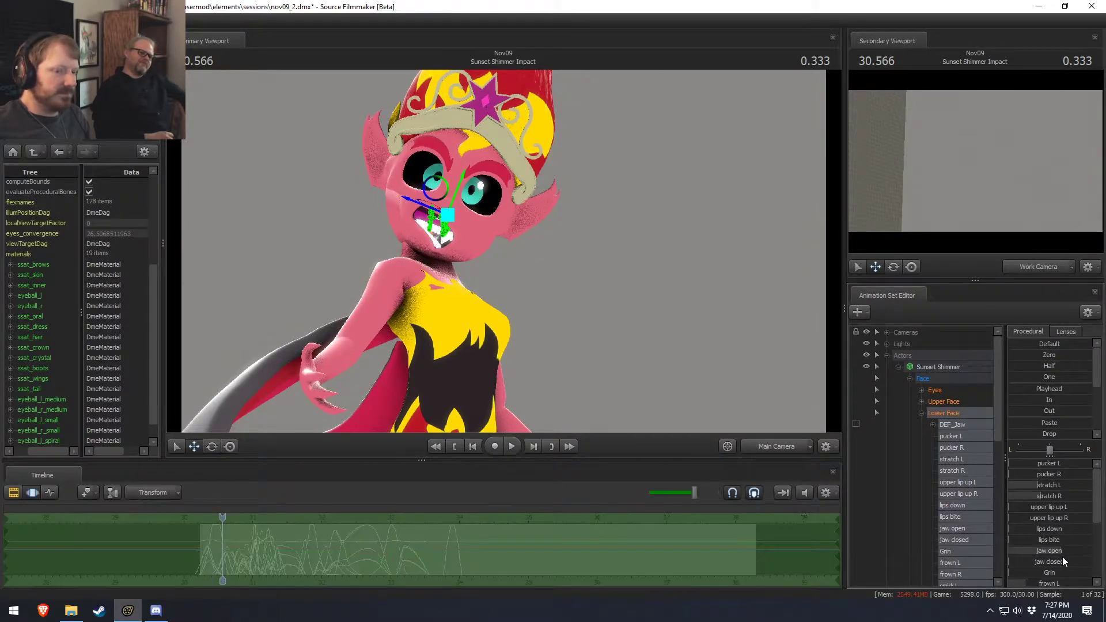
key("F2")
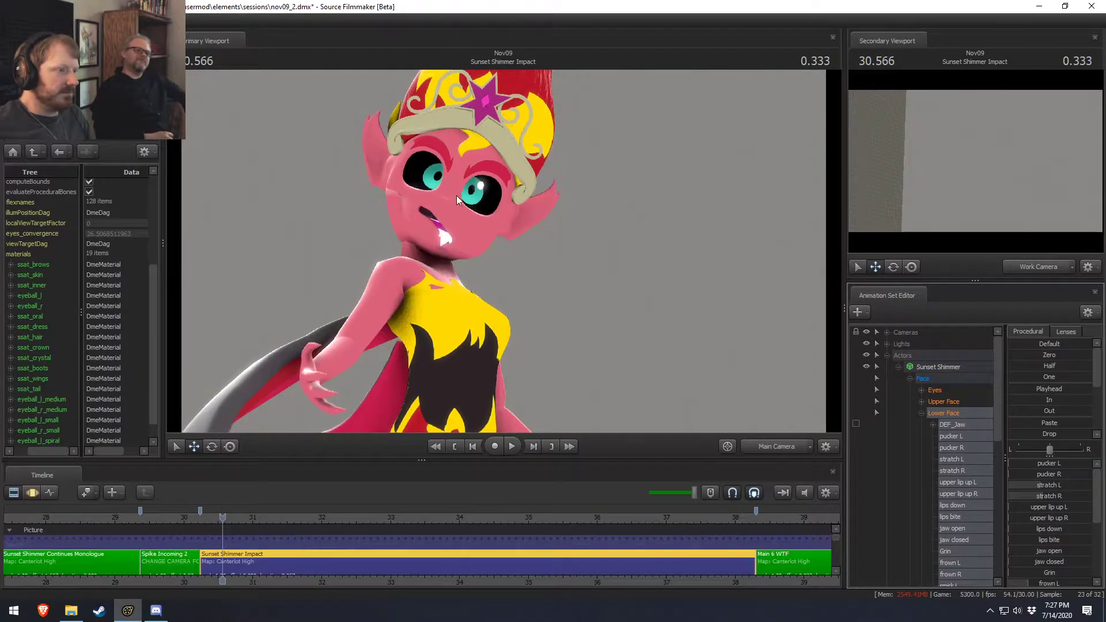
key("F3")
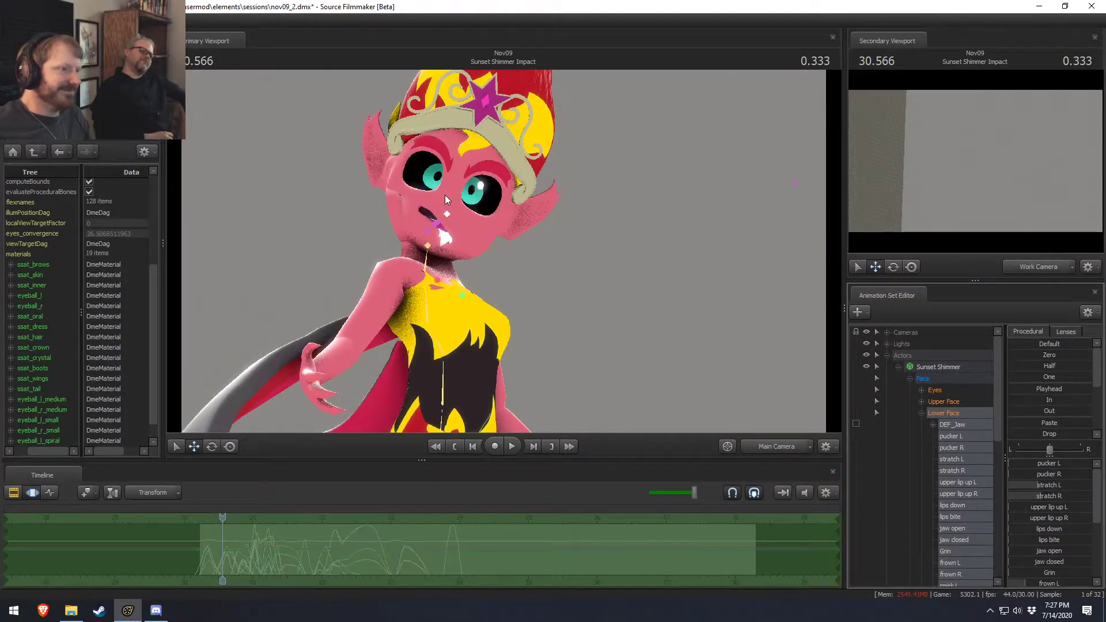
key("F2")
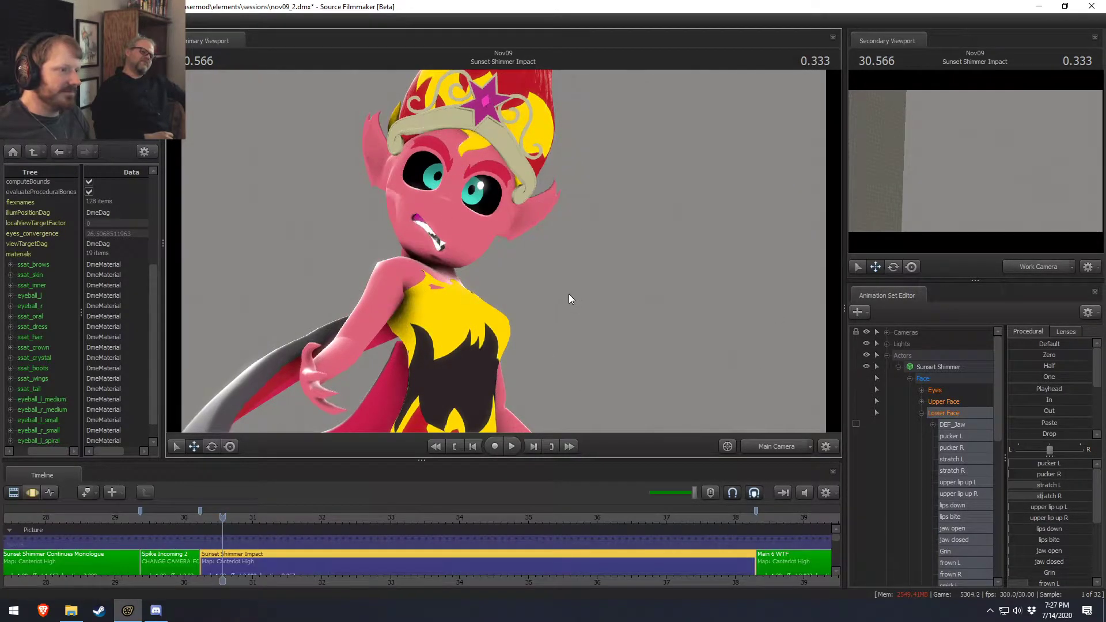
key("F3")
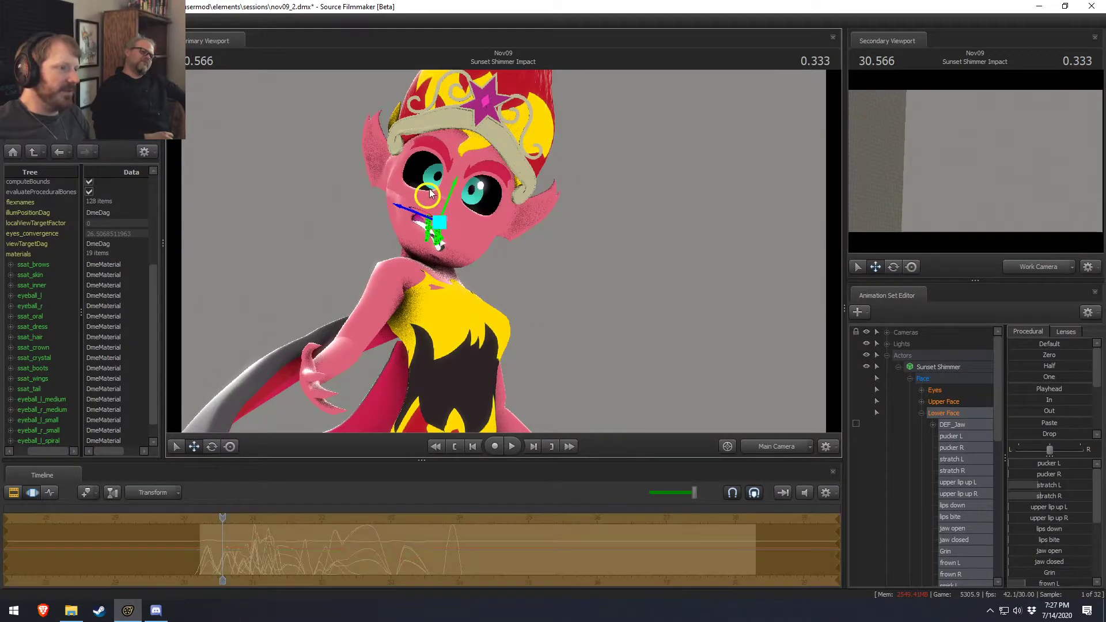
Shift and rotate the jaw sideways across Sunset Shimmer's face, checking the pose in the Clip Editor.
mouse_move(427, 184)
left_mouse_down()
mouse_move(412, 174)
mouse_move(415, 203)
left_mouse_up()
key("e")
key("w")
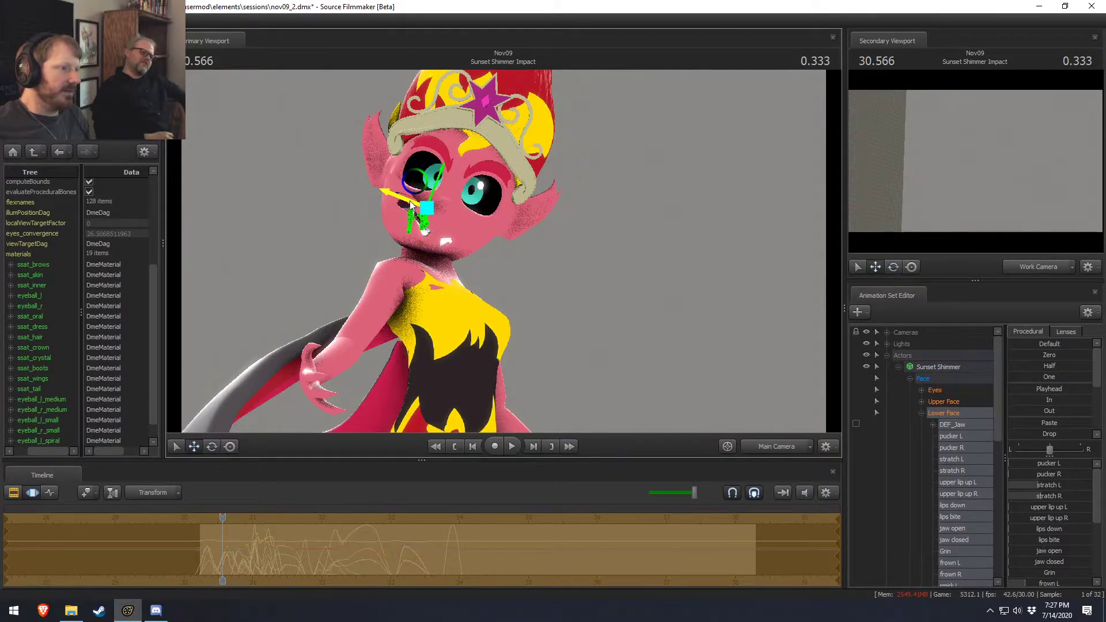
mouse_move(410, 202)
left_mouse_down()
mouse_move(442, 199)
mouse_move(435, 192)
mouse_move(428, 208)
left_mouse_up()
key("e")
key("w")
key("F2")
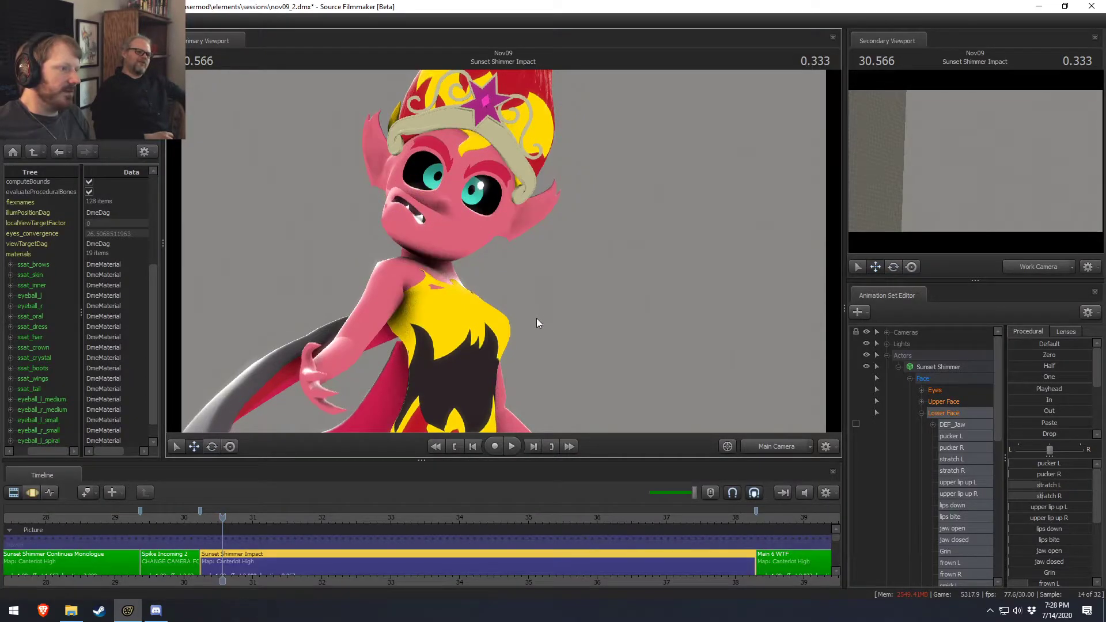
Switch the primary viewport to the Work Camera and try another adjustment of Sunset Shimmer's jaw.
left_click(774, 446)
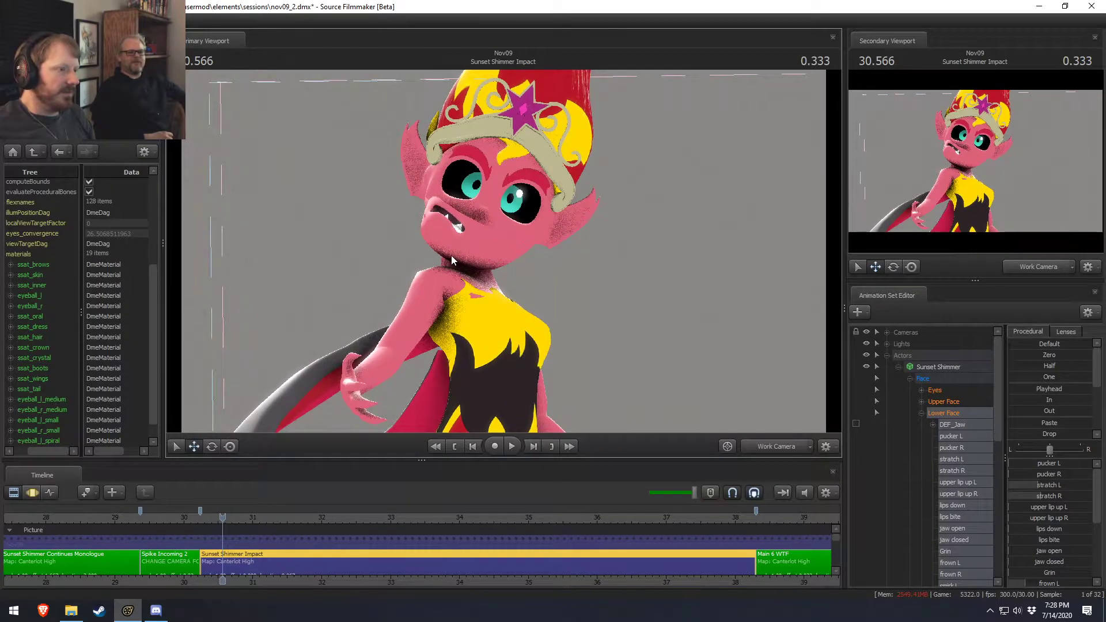
key("F3")
key("e")
left_click_drag(464, 232, 485, 244)
Undo the recent series of edits to Sunset Shimmer's jaw.
key("ctrl+z")
key("ctrl+z")
key("ctrl+z")
key("ctrl+z")
key("ctrl+z")
key("ctrl+z")
key("ctrl+z")
key("ctrl+z")
key("ctrl+z")
key("ctrl+z")
key("ctrl+z")
key("ctrl+z")
key("ctrl+z")
key("ctrl+z")
key("ctrl+z")
key("ctrl+z")
key("ctrl+z")
key("ctrl+z")
key("ctrl+z")
key("ctrl+z")
key("ctrl+z")
key("ctrl+z")
key("ctrl+z")
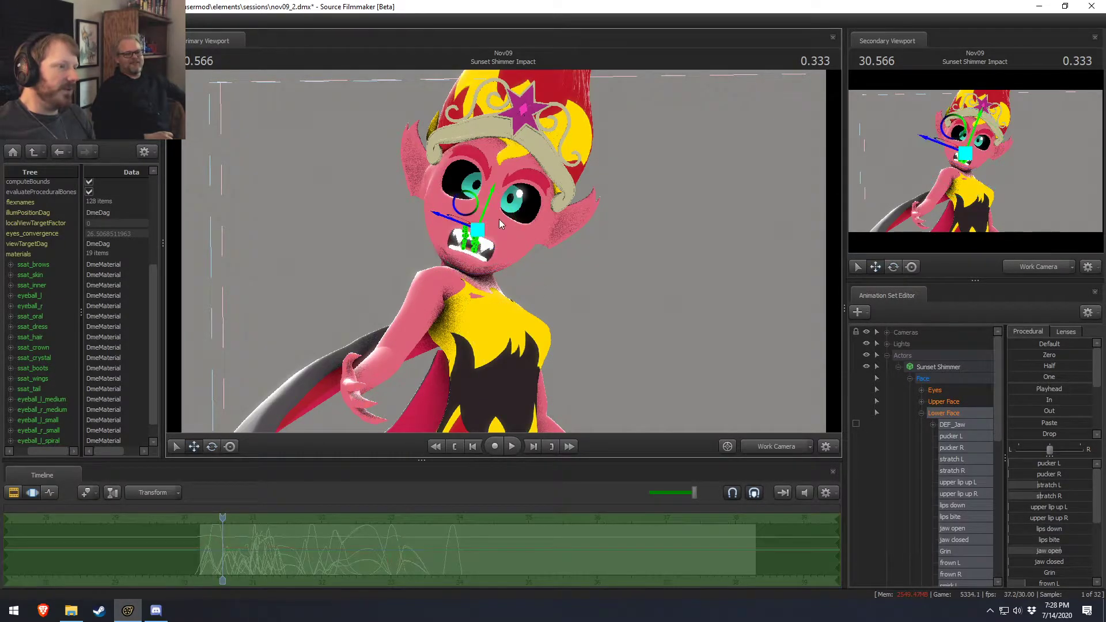
Move Sunset Shimmer's jaw to a new position and add a scale control to DEF_Jaw.
left_click_drag(465, 227, 466, 189)
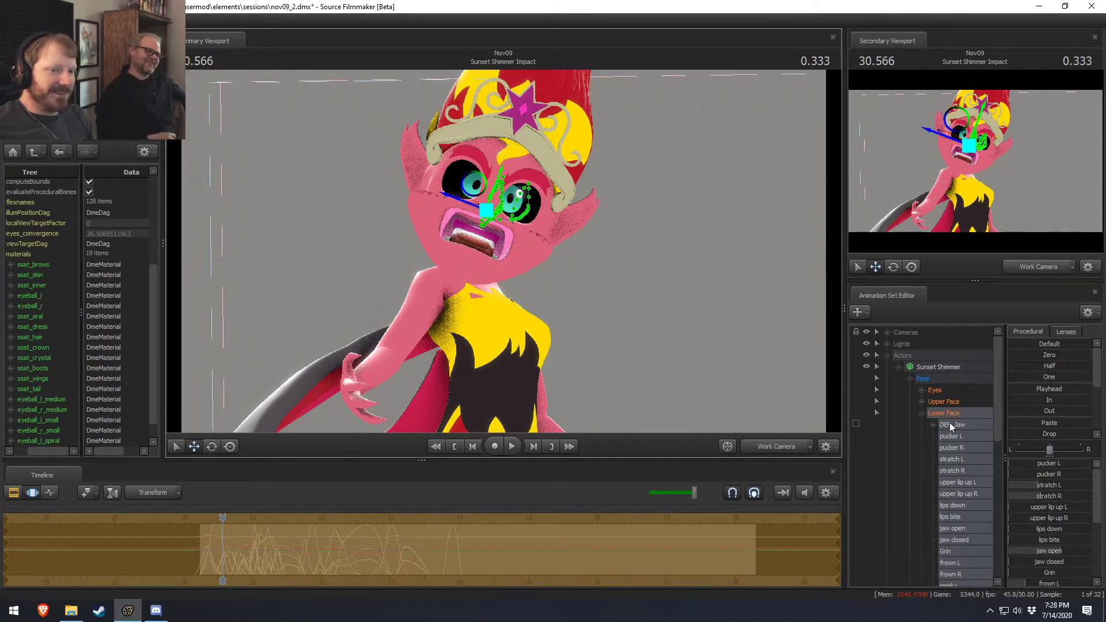
scroll(945, 432, "down", 2)
right_click(960, 354)
left_click(955, 355)
right_click(955, 355)
left_click(987, 384)
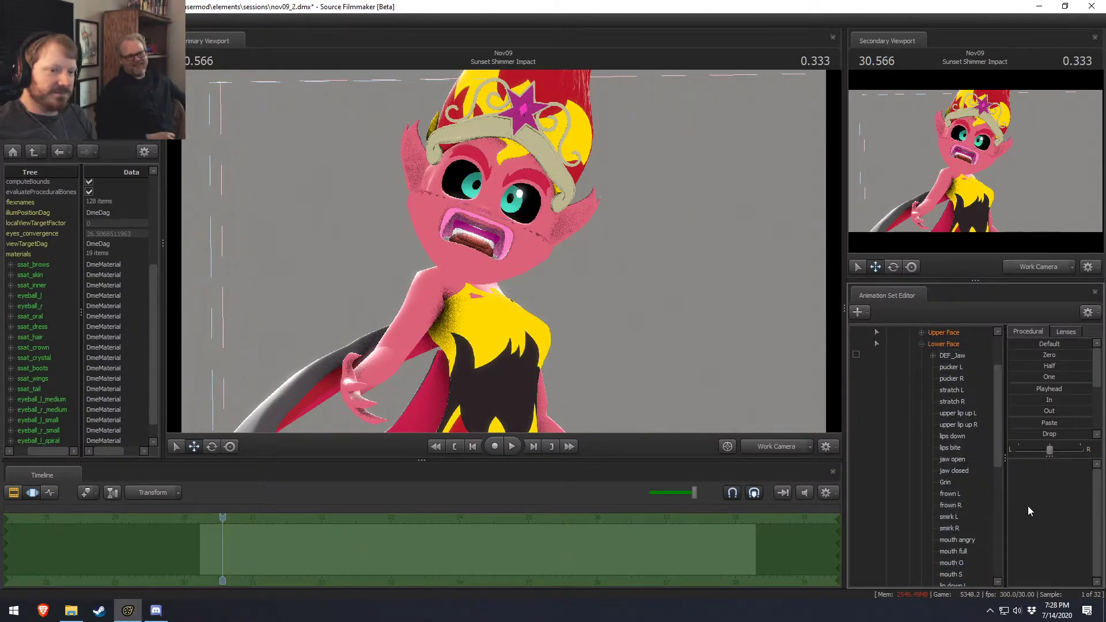
Adjust DEF_Jaw_scale in the Lower Face controls to shrink Sunset Shimmer's jaw over the entire timeline.
scroll(997, 525, "down", 4)
left_click(962, 470)
left_click_drag(1046, 467, 1048, 463)
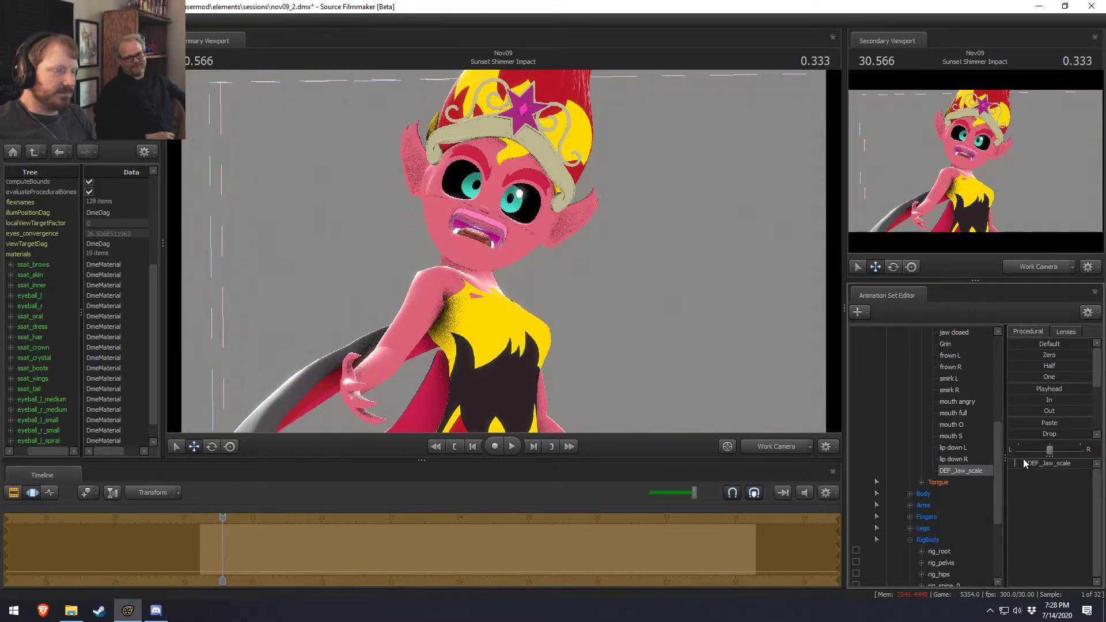
Select DEF_Jaw and tweak its position on the face, checking the mouth in the Clip Editor.
scroll(943, 448, "up", 6)
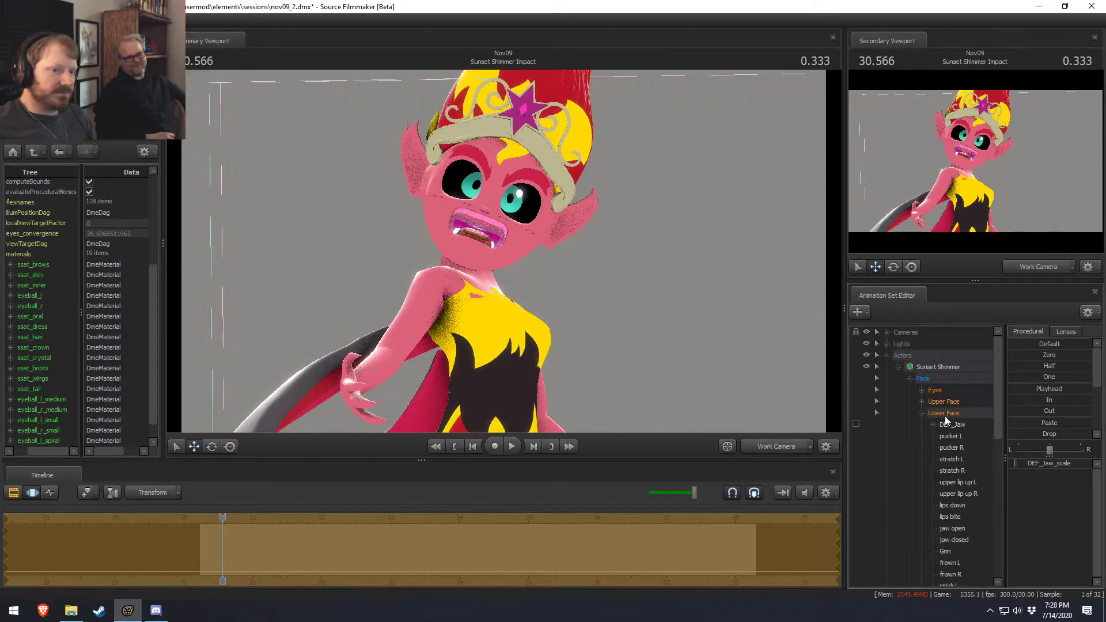
left_click(948, 424)
left_click_drag(479, 195, 477, 197)
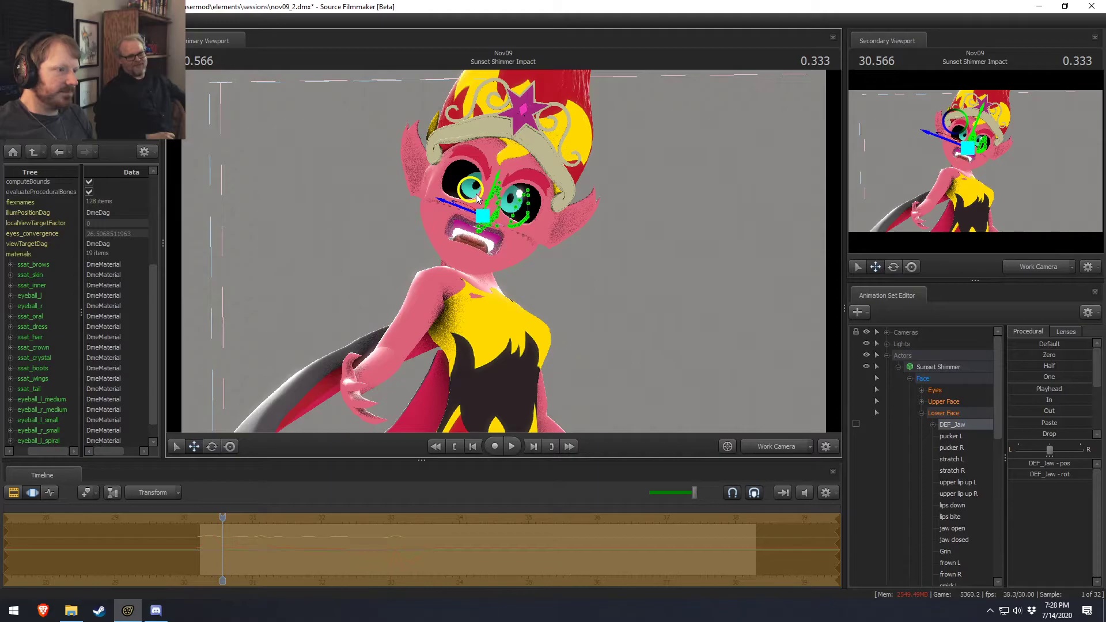
key("F2")
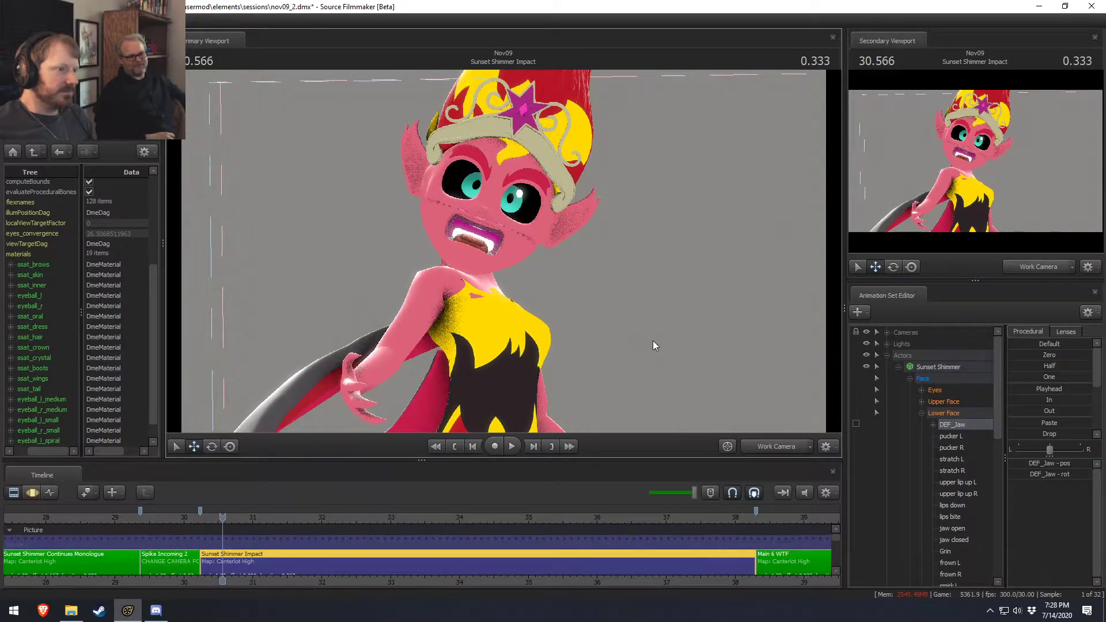
Lower DEF_Jaw_scale further and shift DEF_Jaw slightly down the face, checking the result in the Clip Editor.
scroll(955, 427, "down", 5)
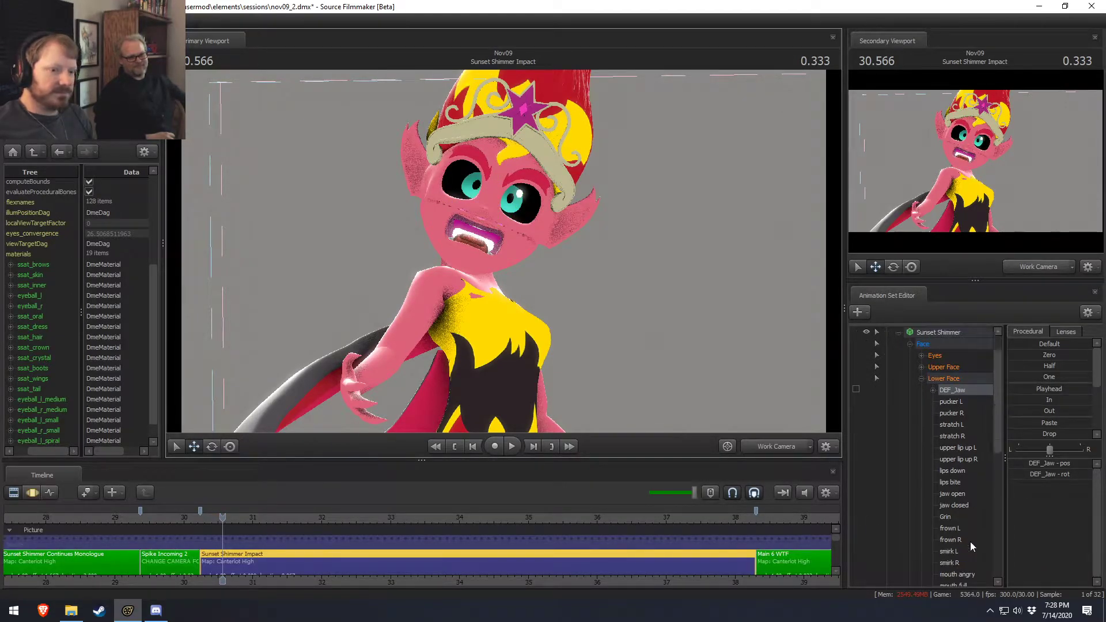
left_click(960, 505)
key("F3")
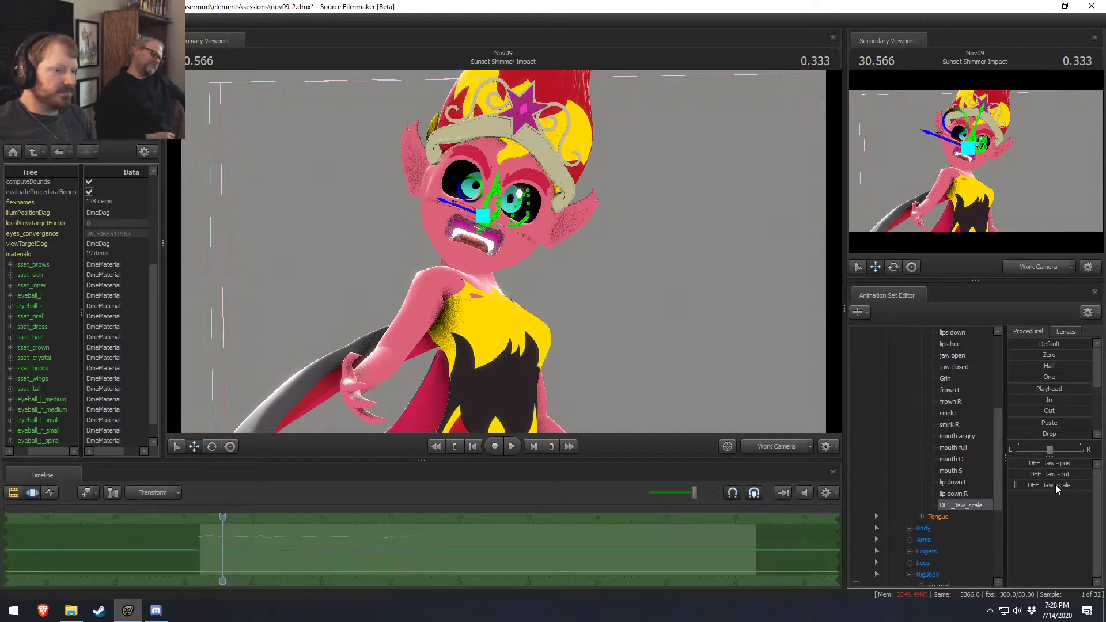
left_click_drag(1015, 485, 1013, 485)
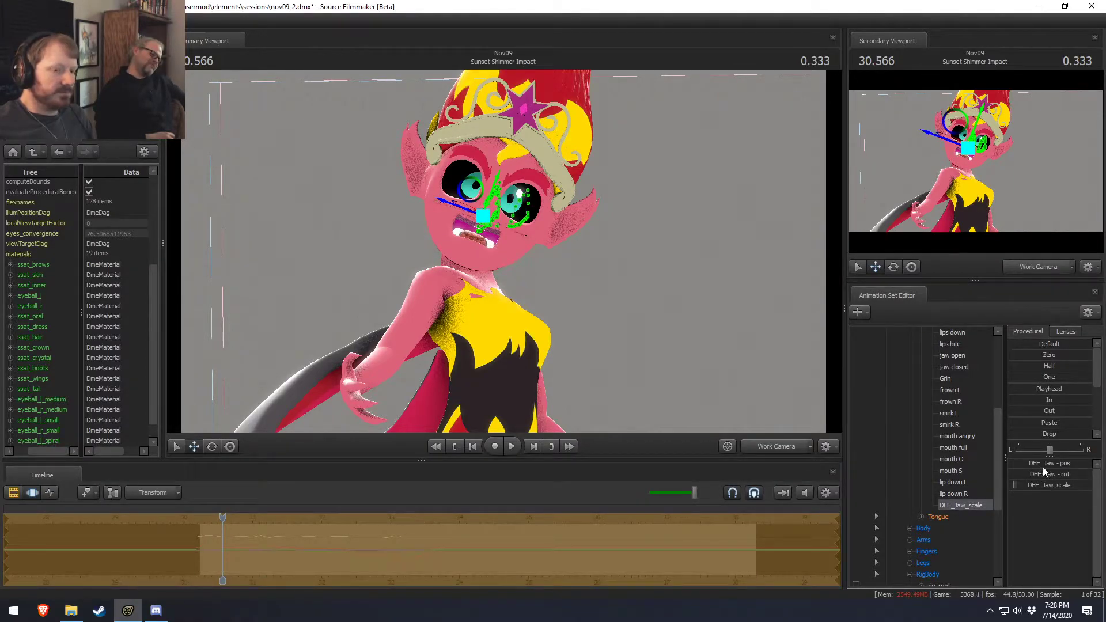
left_click_drag(465, 191, 465, 202)
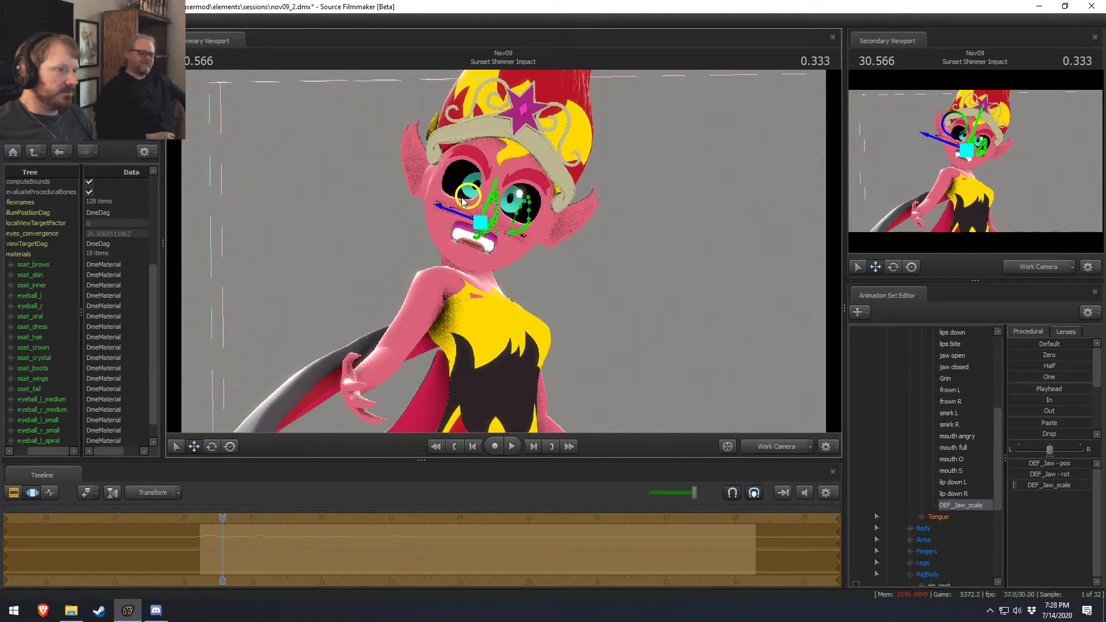
key("ctrl+1")
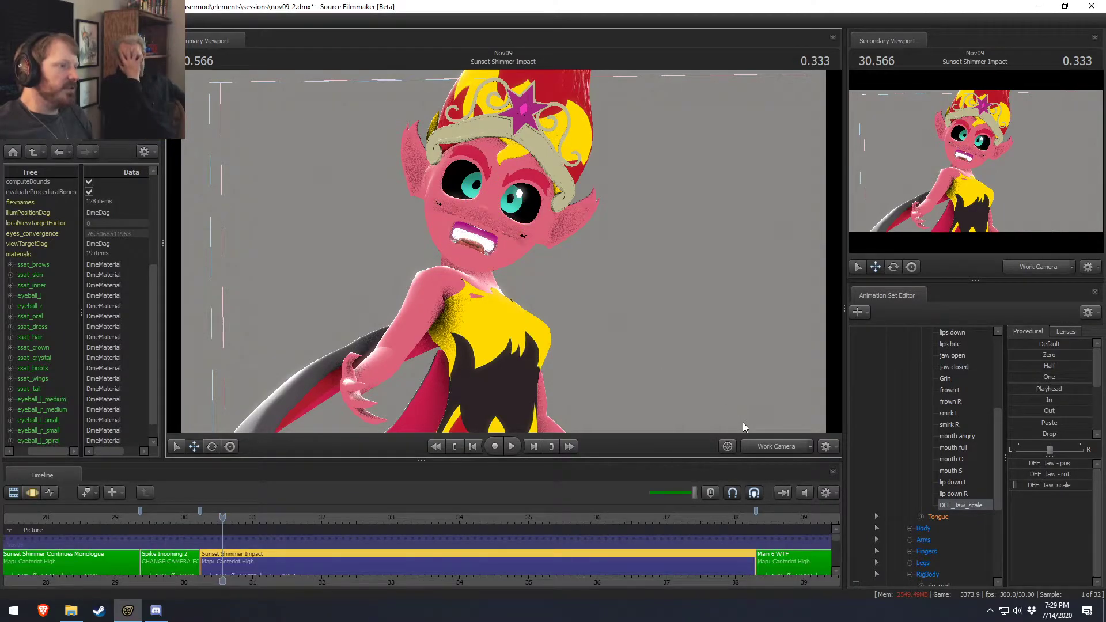
Orbit around Sunset Shimmer and play back the Impact shot to examine the jaw's shape from several angles.
left_click_drag(648, 325, 518, 277, "alt")
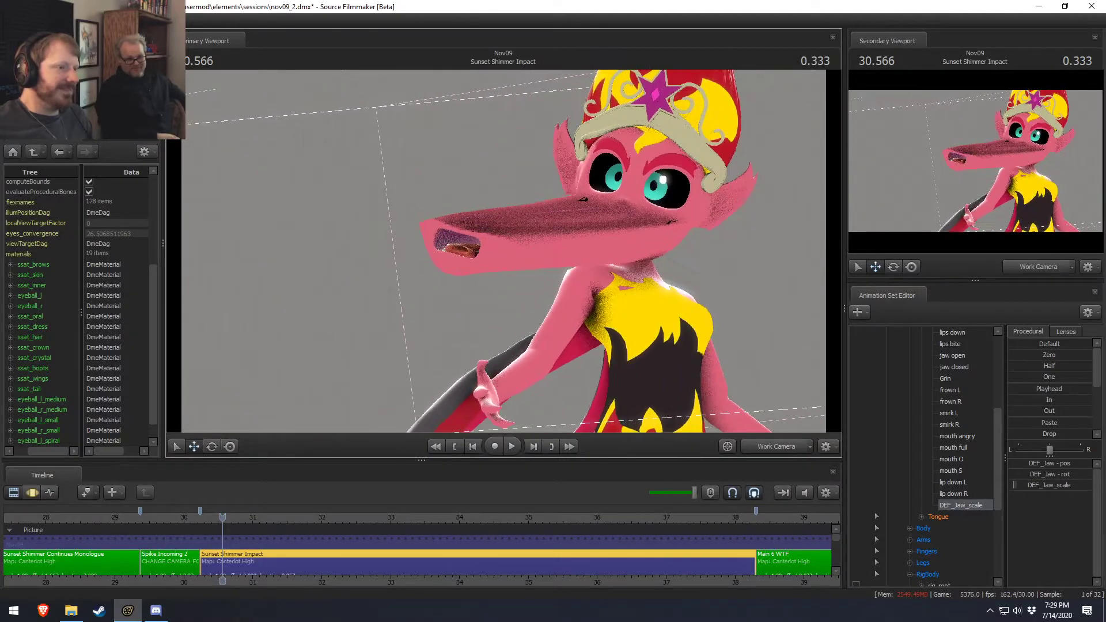
left_click_drag(692, 392, 791, 393, "alt")
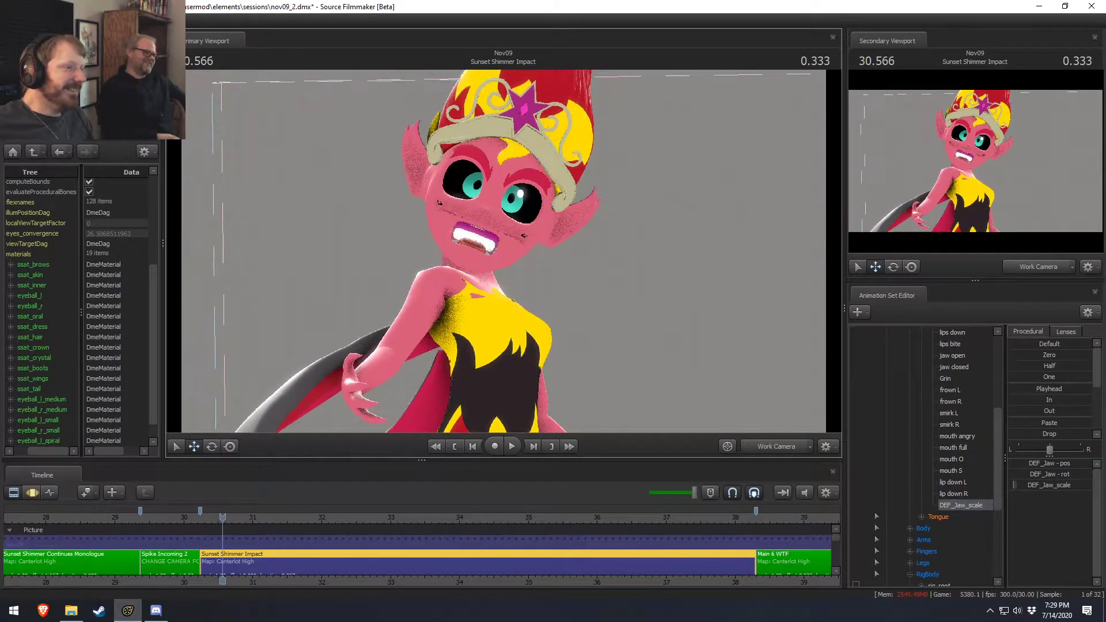
left_click_drag(529, 260, 599, 368, "alt")
key("space")
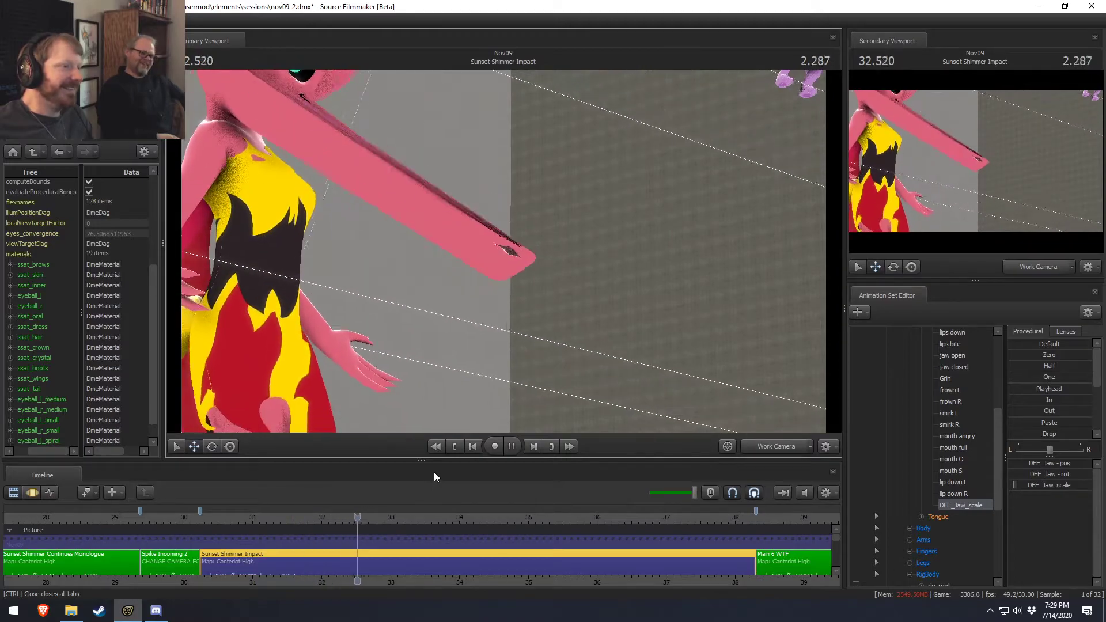
left_click(202, 518)
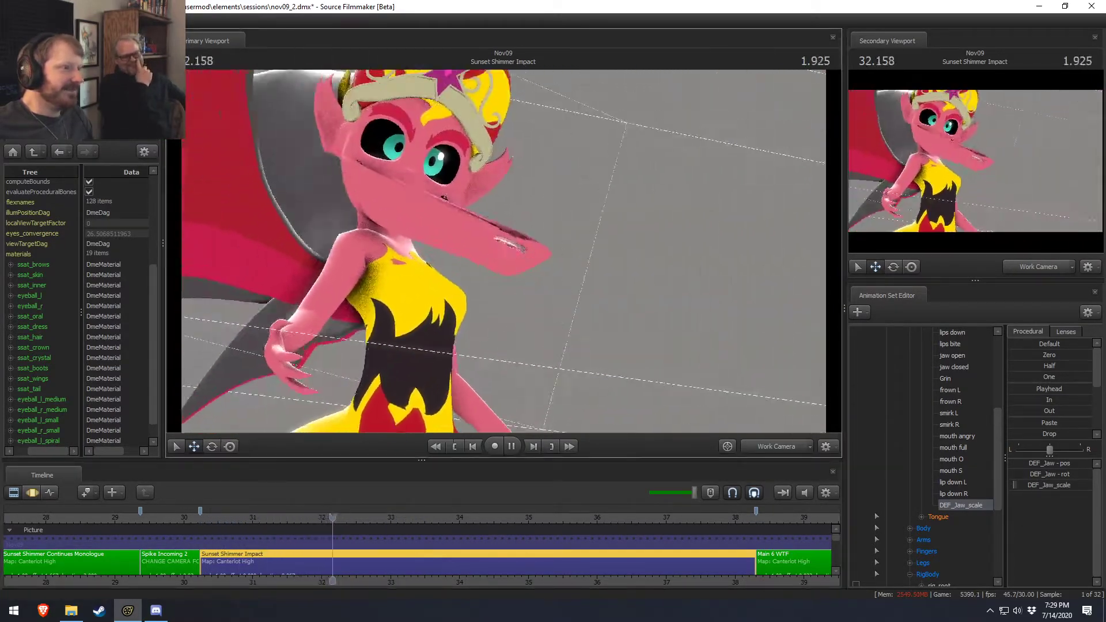
key("space")
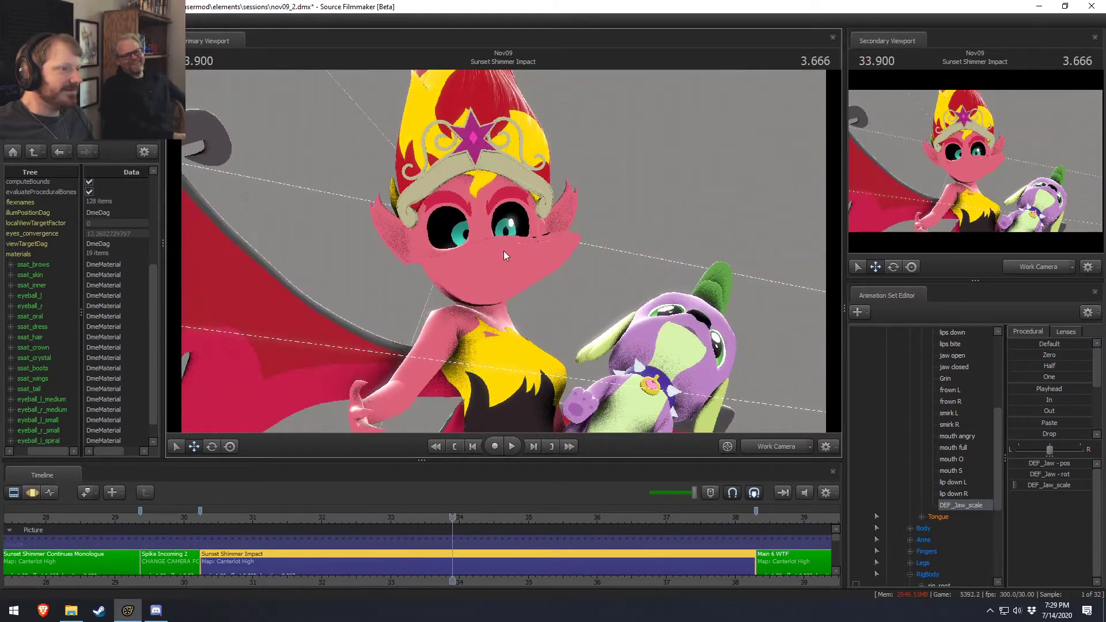
key("space")
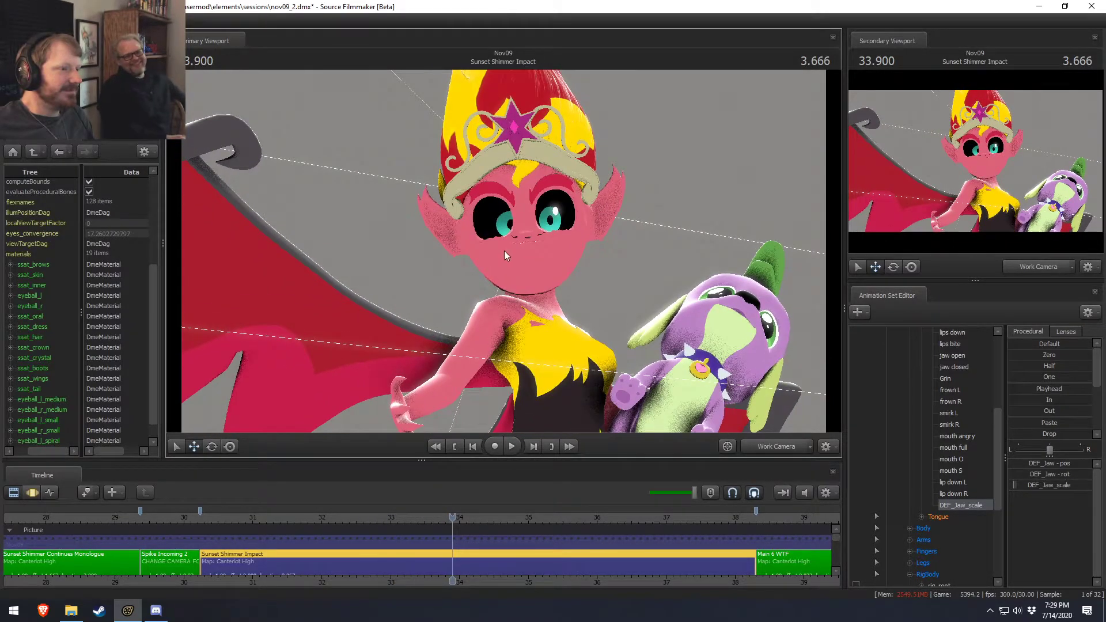
key("space")
At 32.933 in the timeline, lower jaw open in the Lower Face controls to close the mouth, comparing with undo and redo.
left_click_drag(434, 520, 386, 520)
left_click_drag(493, 347, 544, 340)
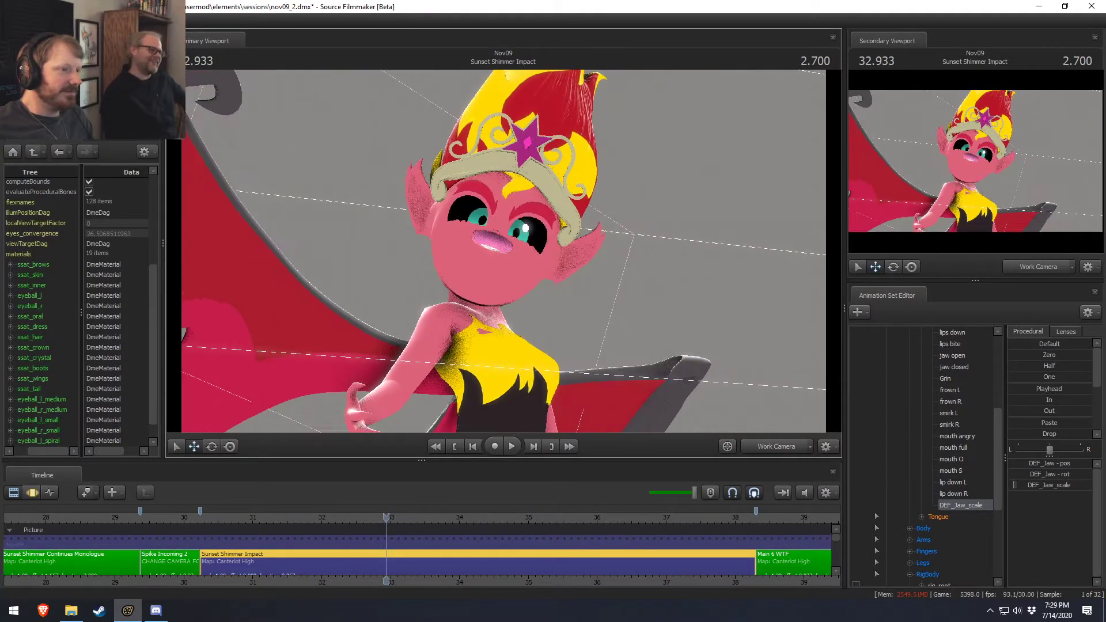
mouse_move(512, 248)
left_mouse_down()
mouse_move(514, 235)
mouse_move(503, 251)
left_mouse_up()
key("w")
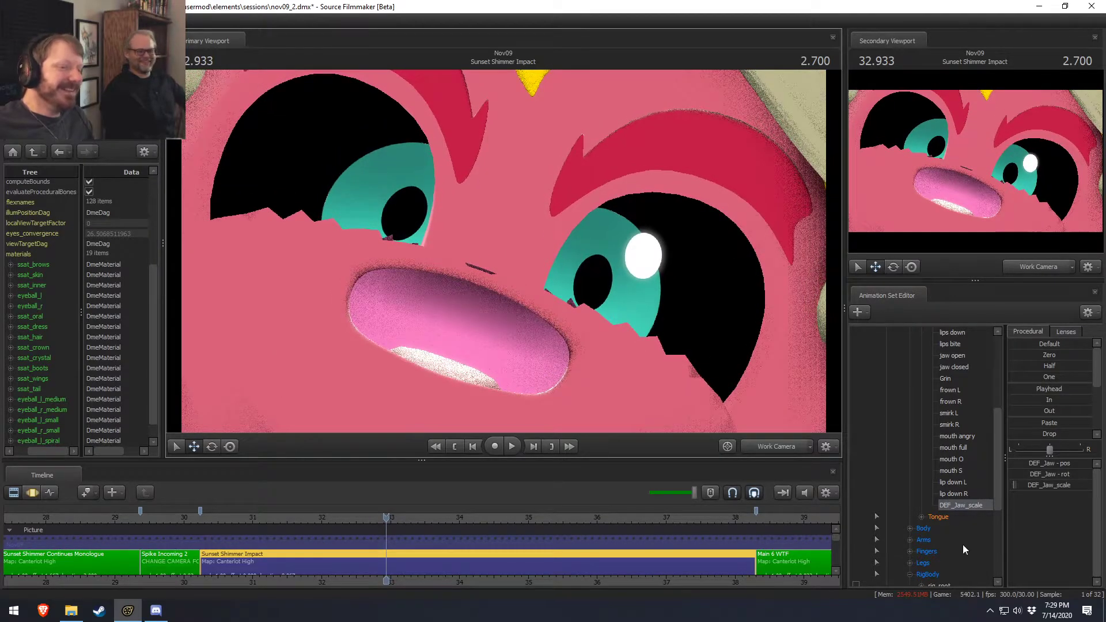
scroll(923, 474, "up", 5)
left_click(950, 413)
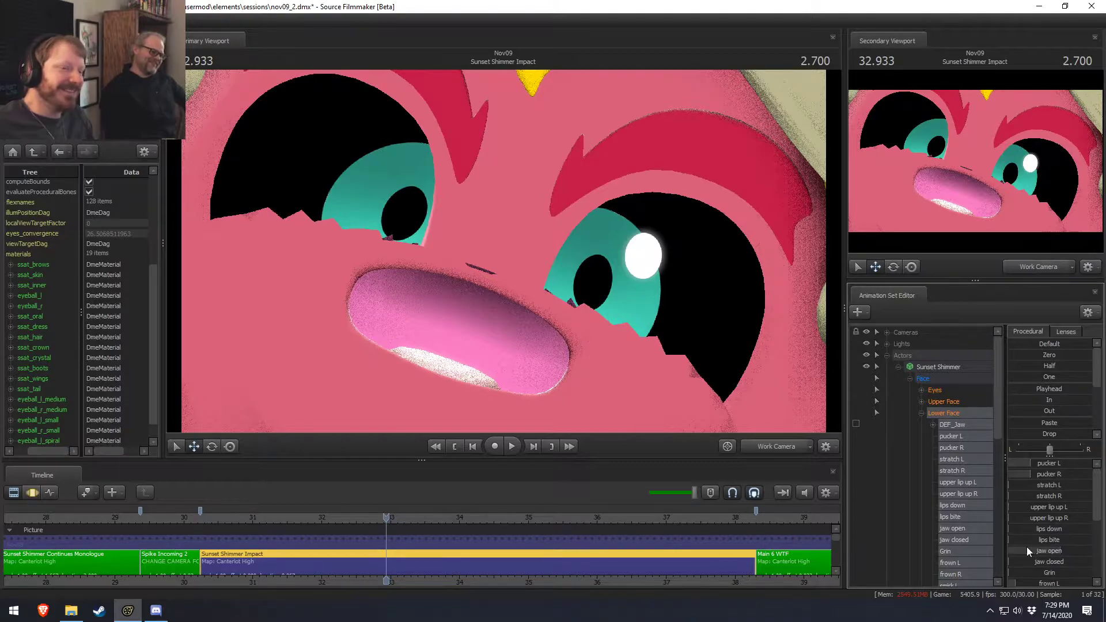
key("F3")
left_click_drag(1069, 552, 1012, 552)
key("ctrl+z")
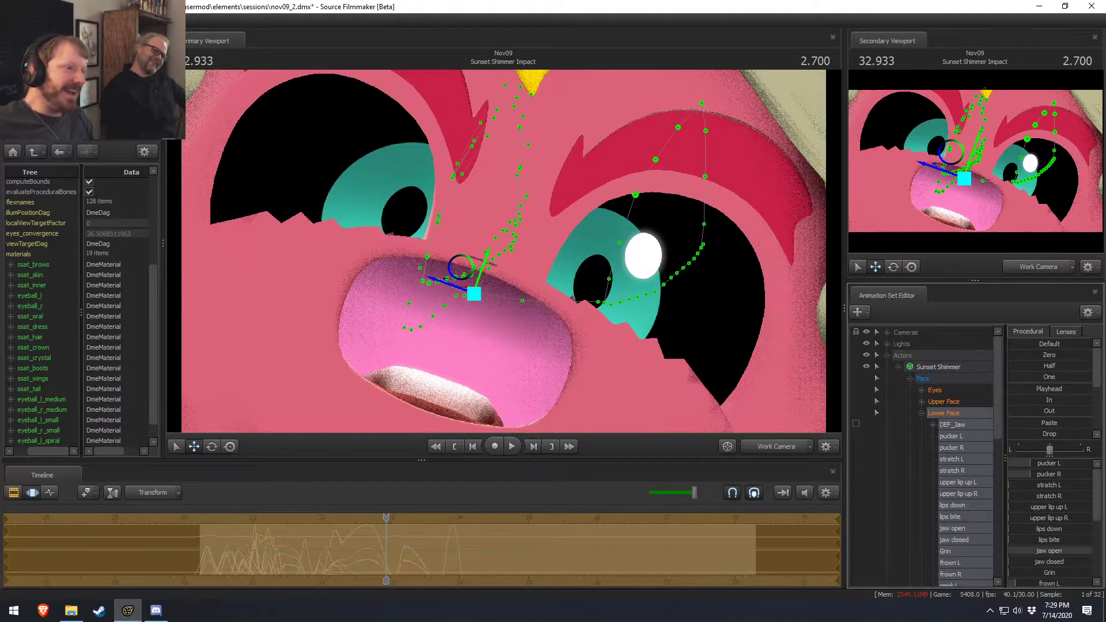
key("ctrl+y")
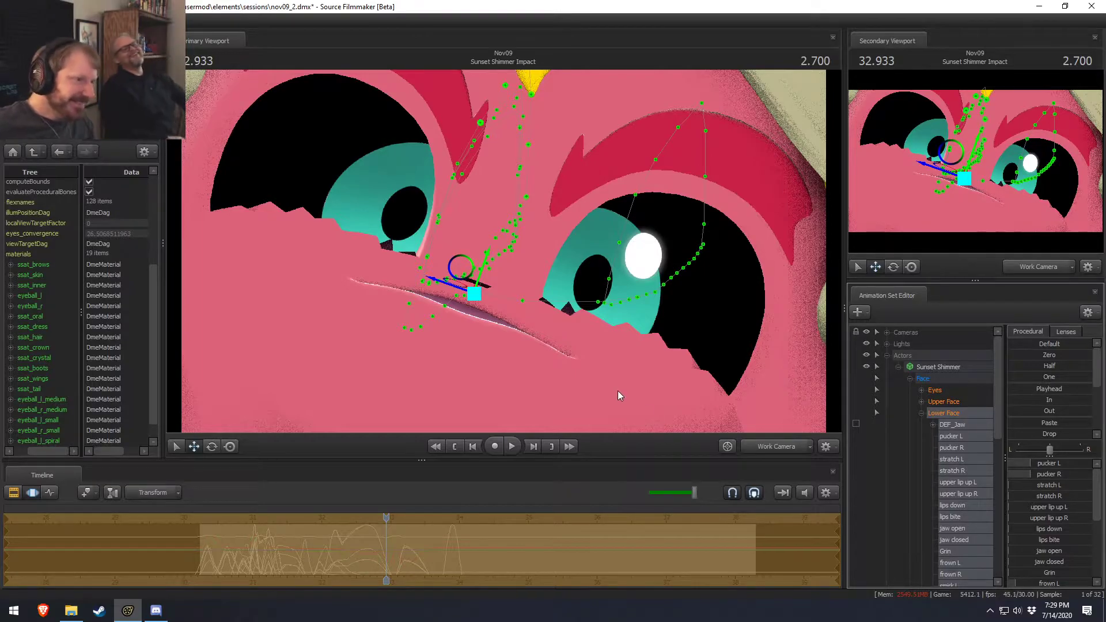
Select only the jaw open control and set it to zero over the entire timeline.
key("F2")
key("F3")
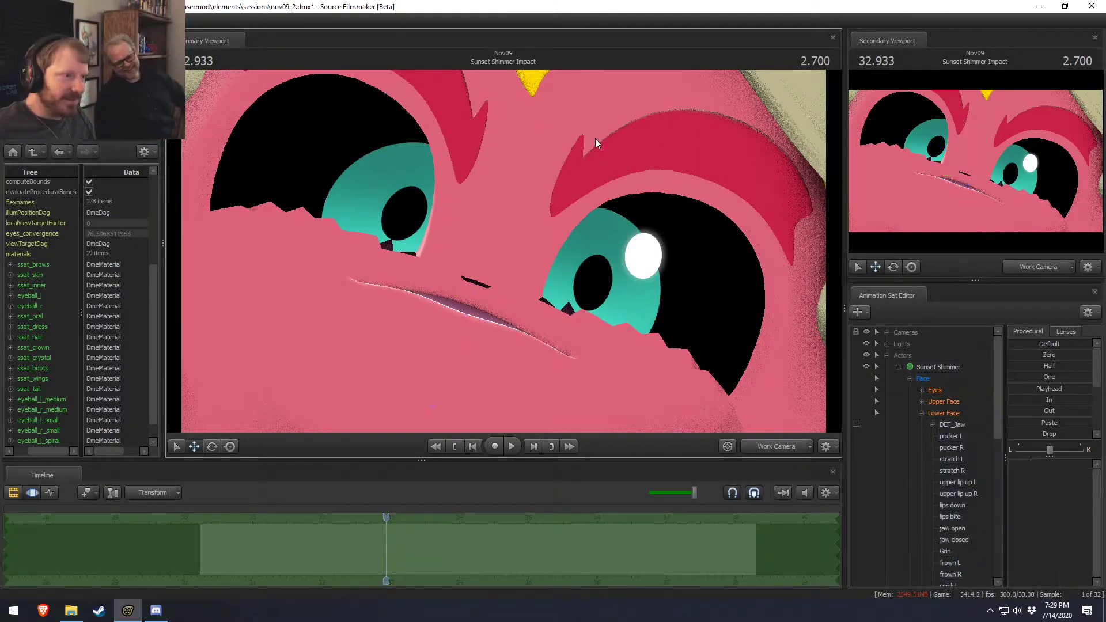
left_click(952, 528)
left_click_drag(1047, 465, 1008, 463)
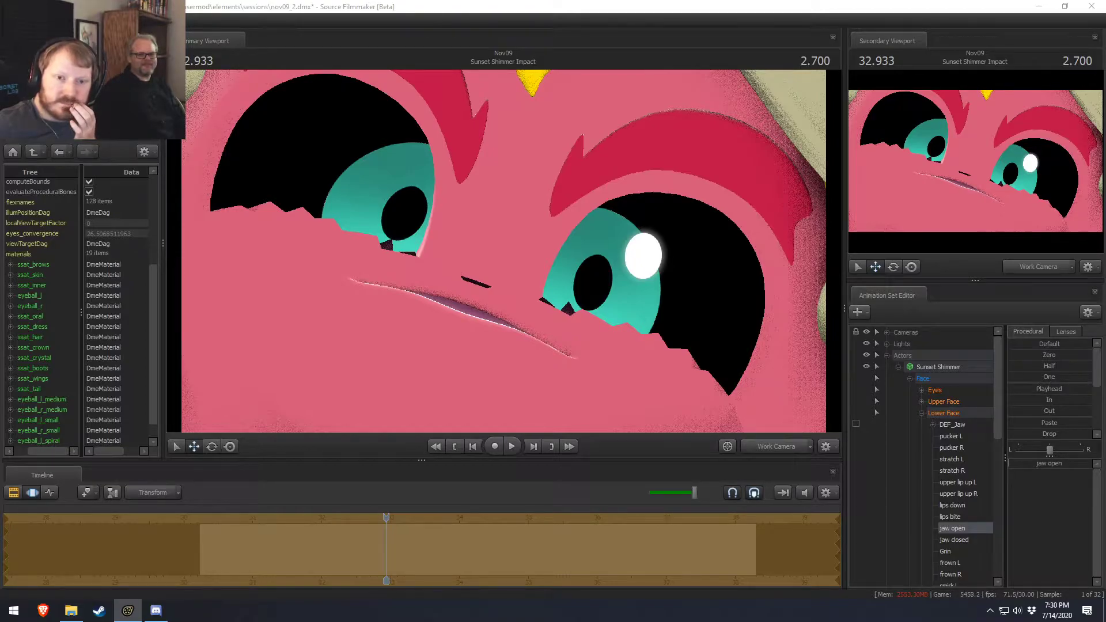
Switch to the browser, widen its window, and sample the "Kirby's Suction Power 4Kids Sound Effects" video from the search results.
left_click_drag(1105, 242, 414, 64)
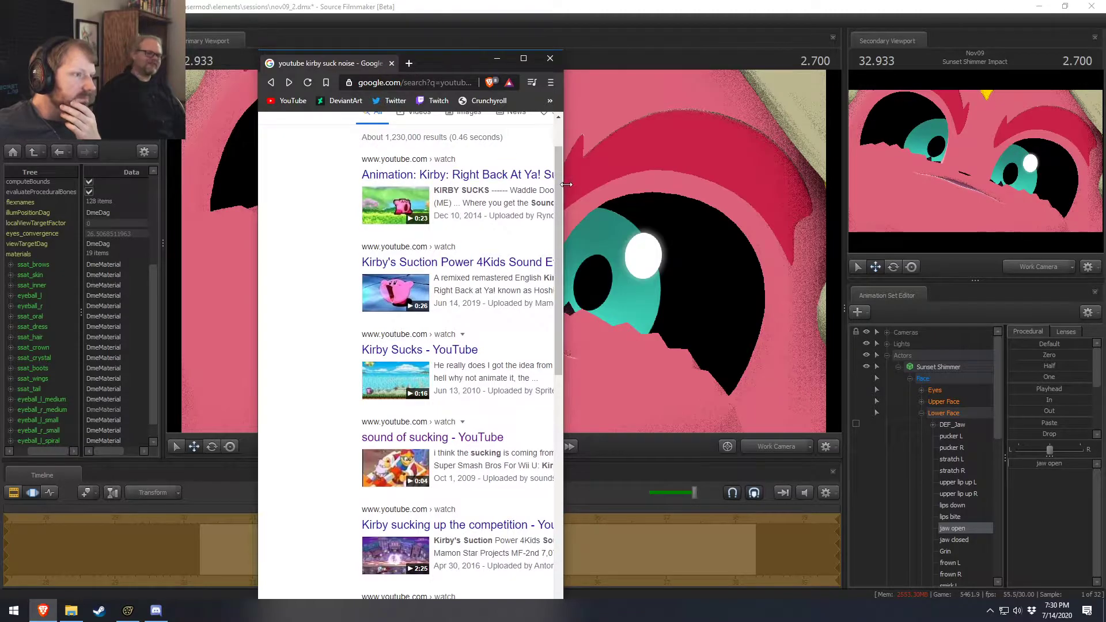
left_click_drag(566, 184, 1054, 254)
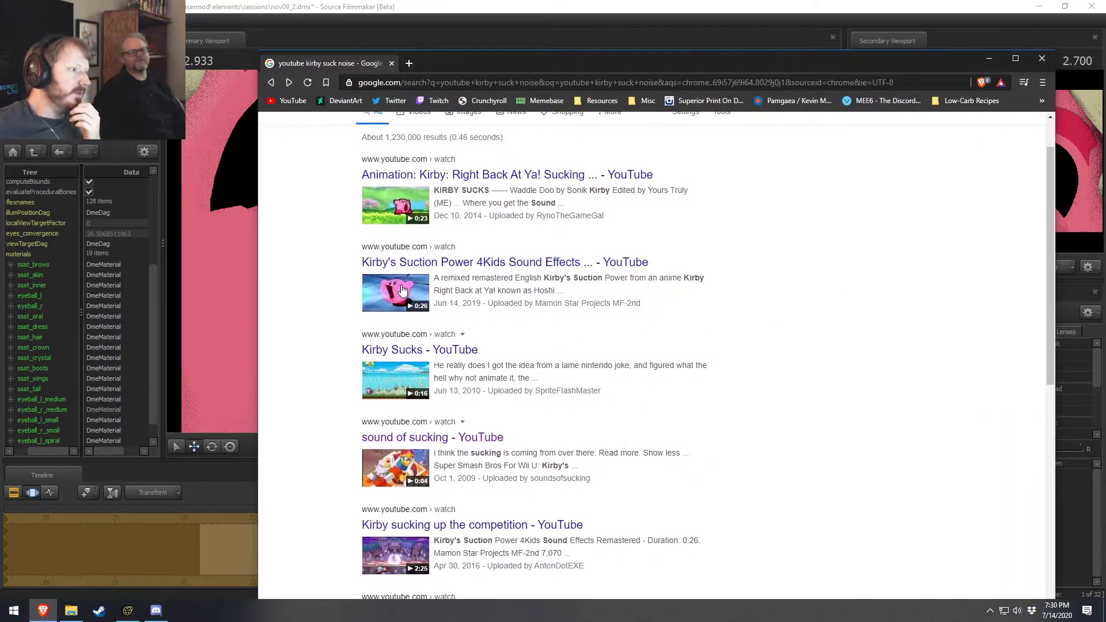
left_click(461, 263)
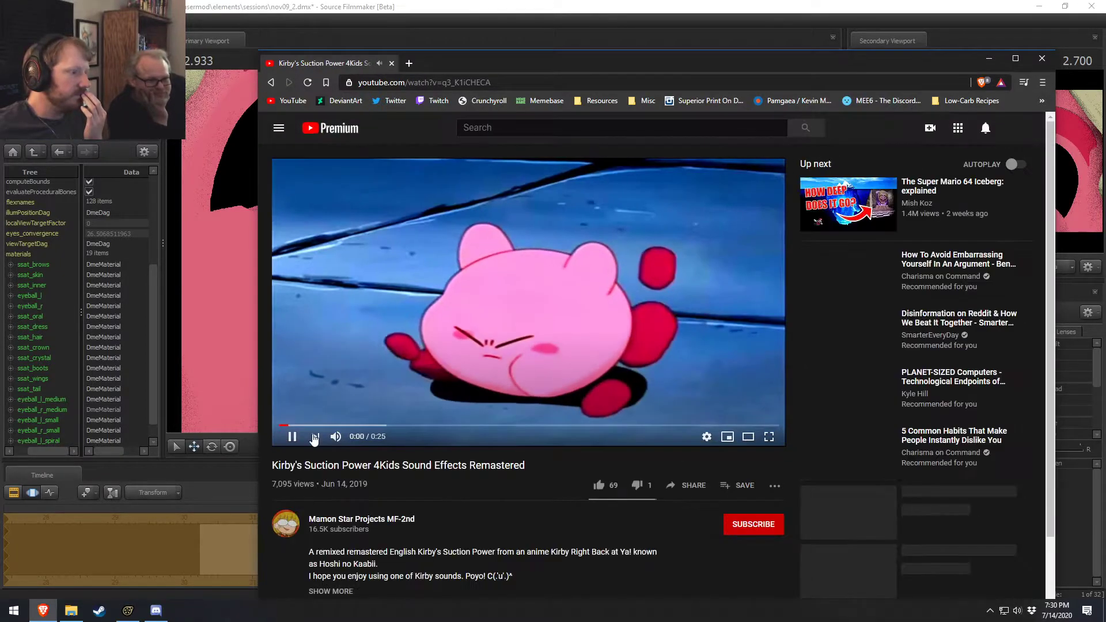
left_click(292, 436)
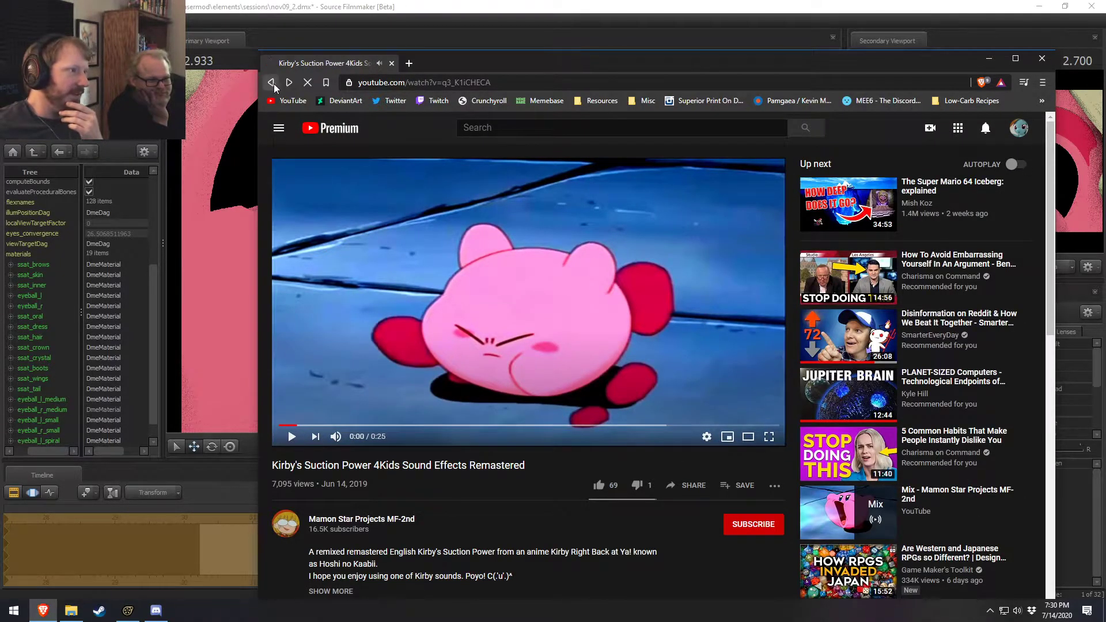
Go back to the results and search Google for "kirby suck noise" without the word youtube.
left_click(271, 83)
left_click_drag(486, 142, 205, 149)
left_click(352, 149)
double_click(376, 135)
key("BackSpace")
key("Return")
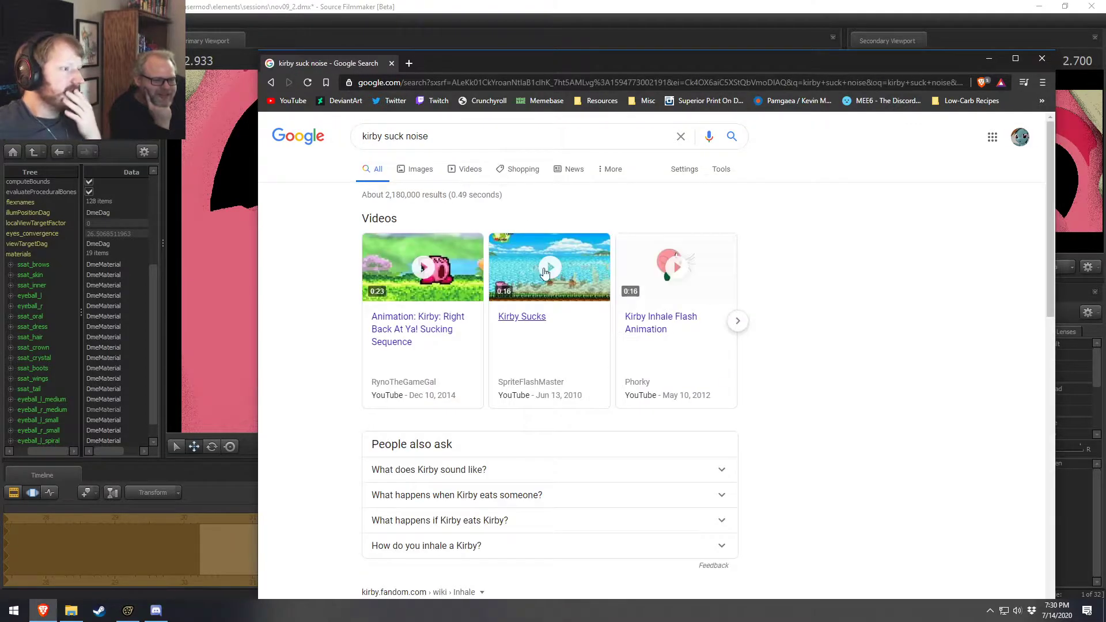
Look through the Kirby Wiki's Inhale article for a suction sound, then return to Source Filmmaker.
scroll(882, 284, "down", 3)
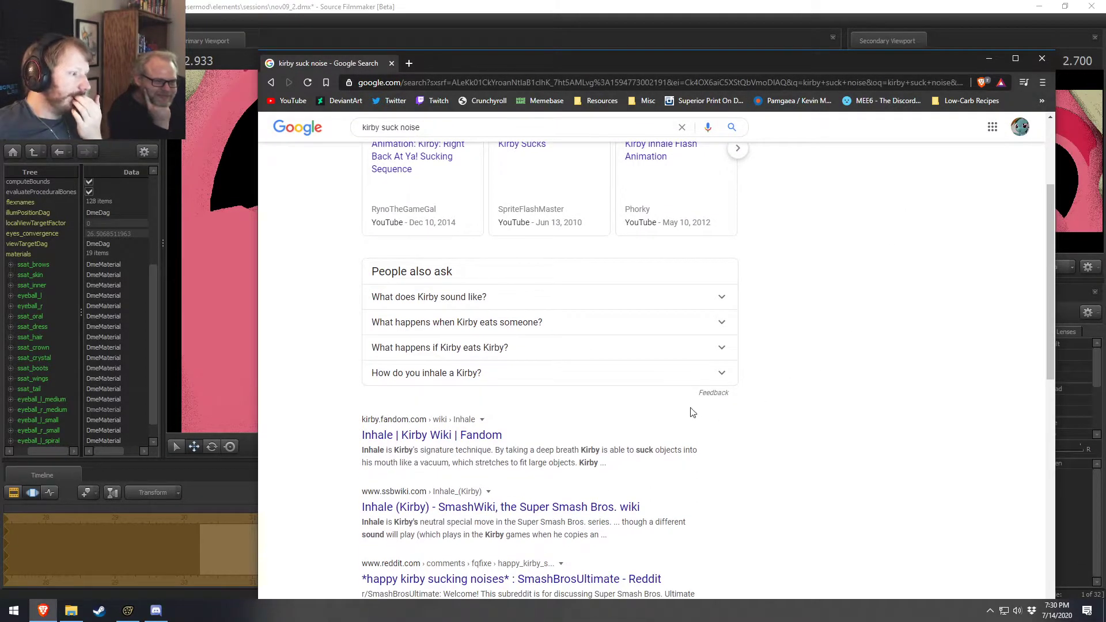
left_click(467, 436)
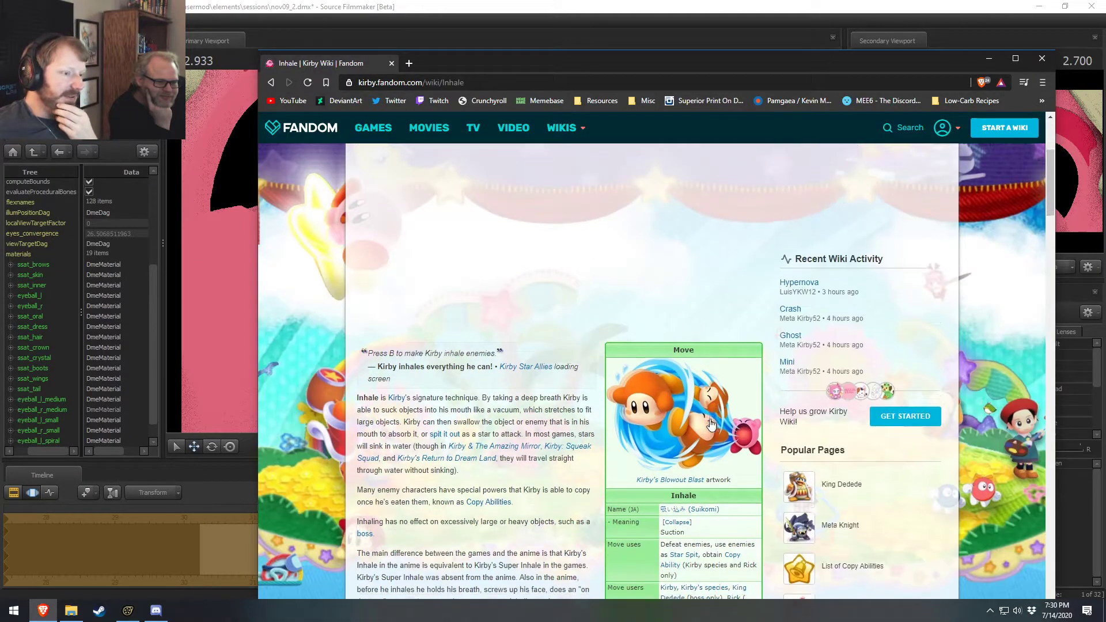
scroll(712, 424, "down", 15)
scroll(685, 427, "down", 10)
scroll(587, 417, "down", 13)
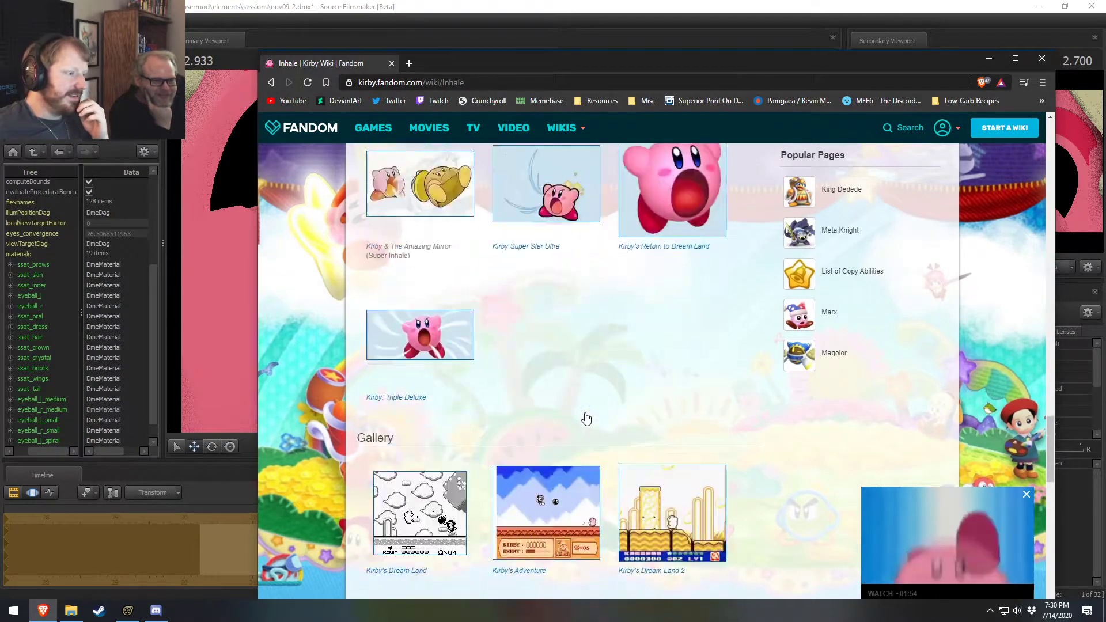
scroll(585, 418, "up", 20)
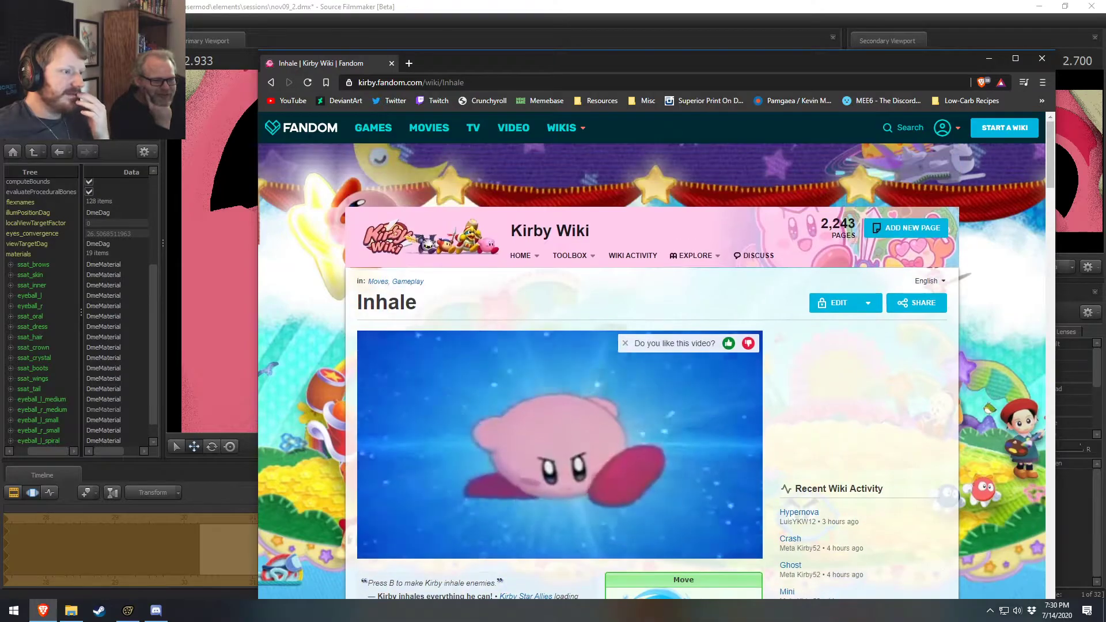
scroll(520, 409, "down", 5)
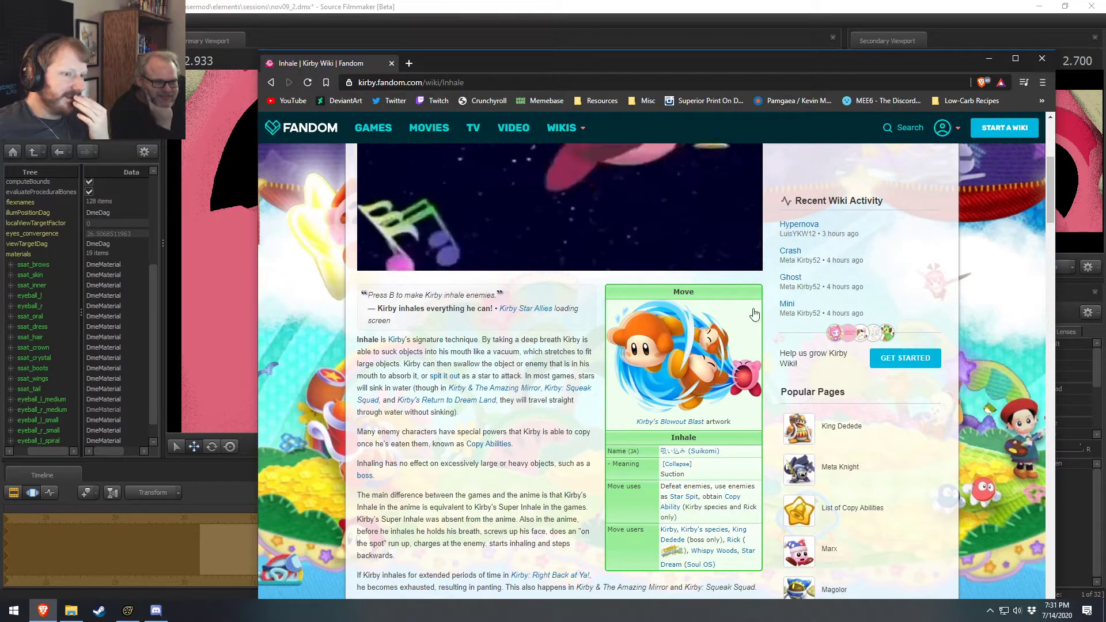
scroll(748, 315, "up", 5)
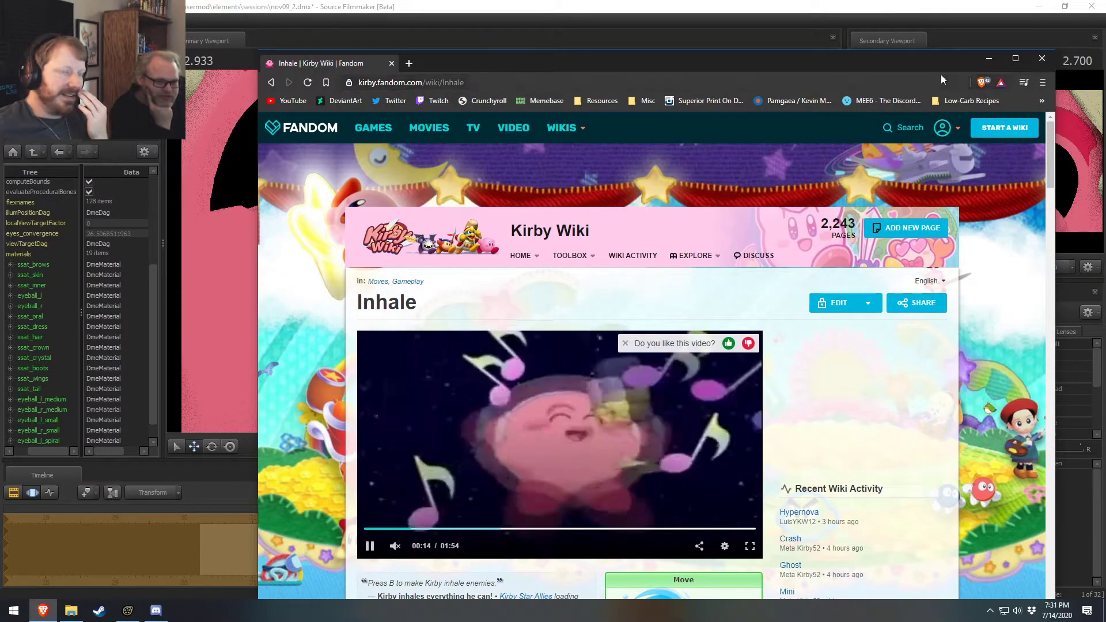
left_click(989, 59)
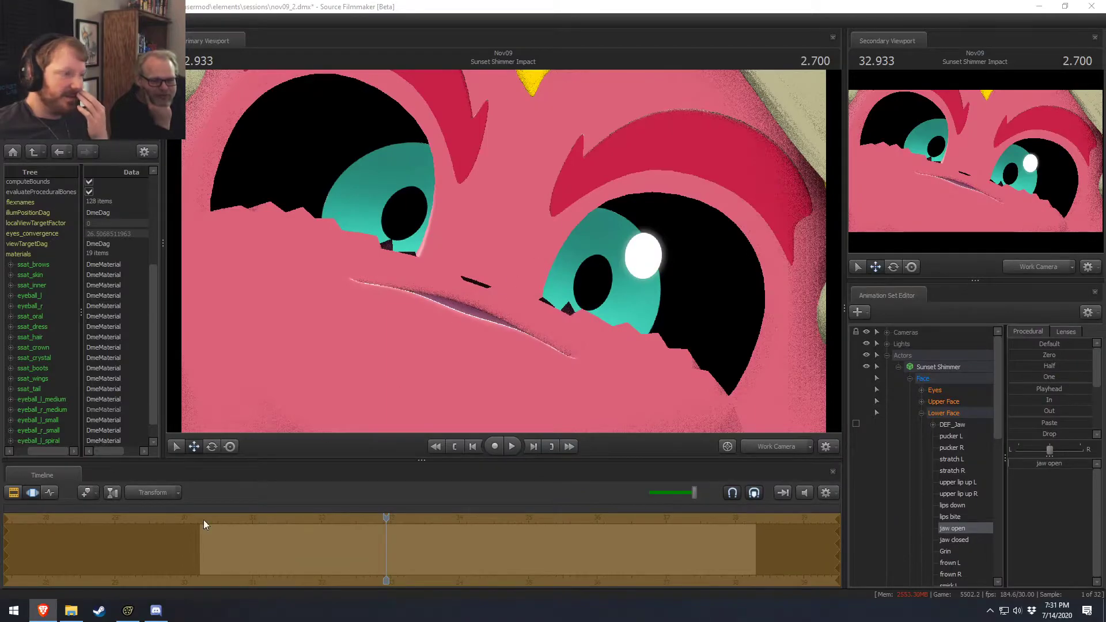
Try adjusting jaw open on its own and together with stretch L and stretch R to reshape the mouth.
mouse_move(1049, 465)
left_mouse_down()
mouse_move(1082, 464)
mouse_move(1051, 464)
left_mouse_up()
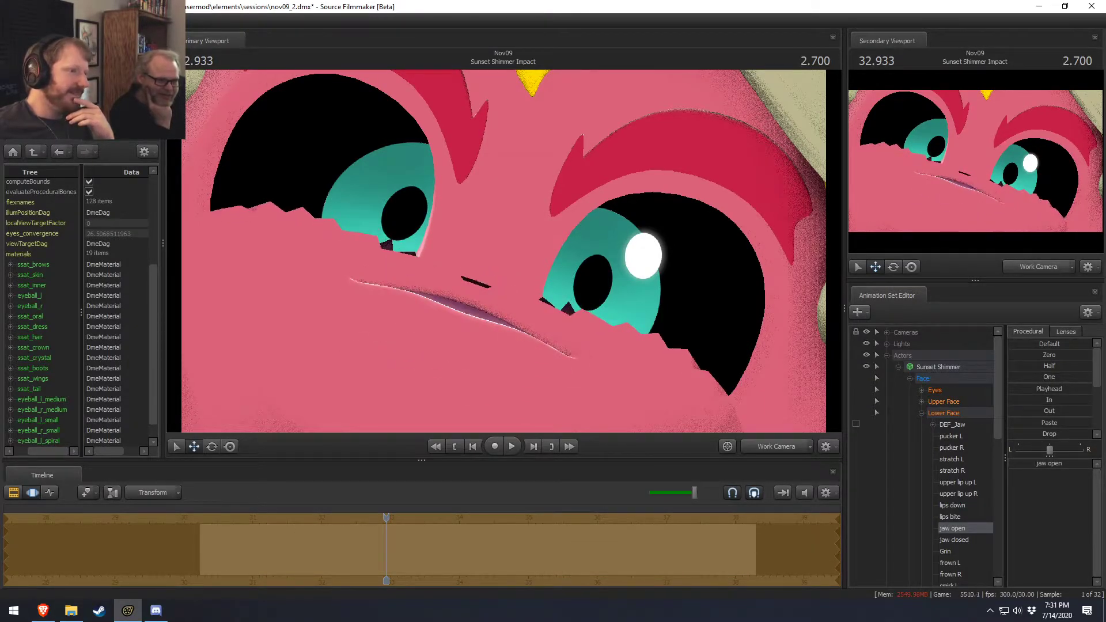
mouse_move(1049, 463)
left_mouse_down()
mouse_move(1085, 464)
mouse_move(1037, 464)
left_mouse_up()
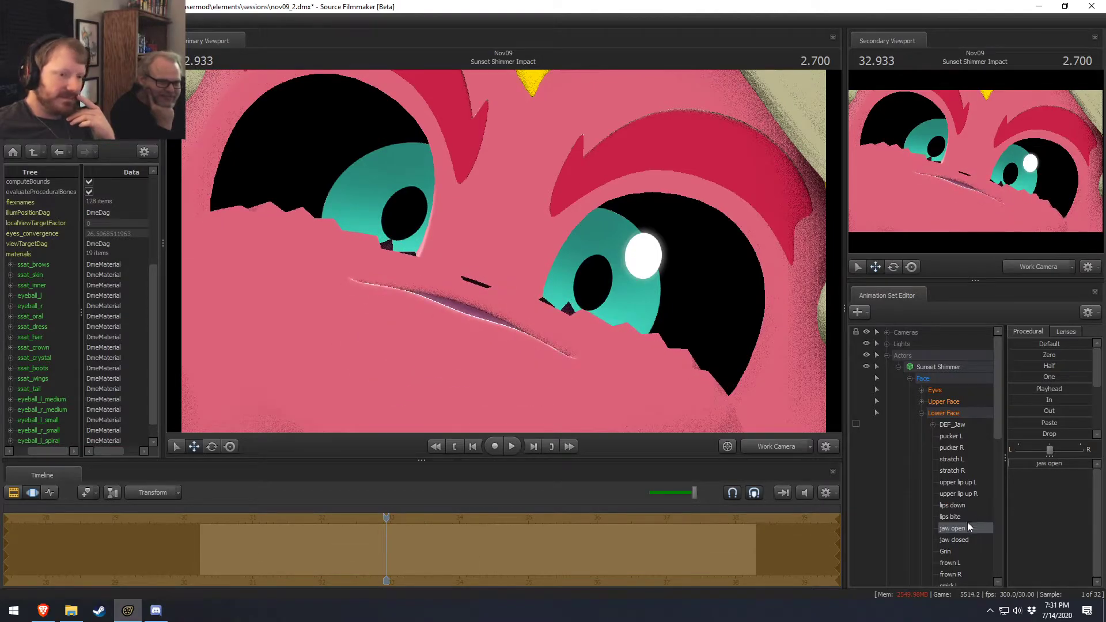
key("ctrl+z")
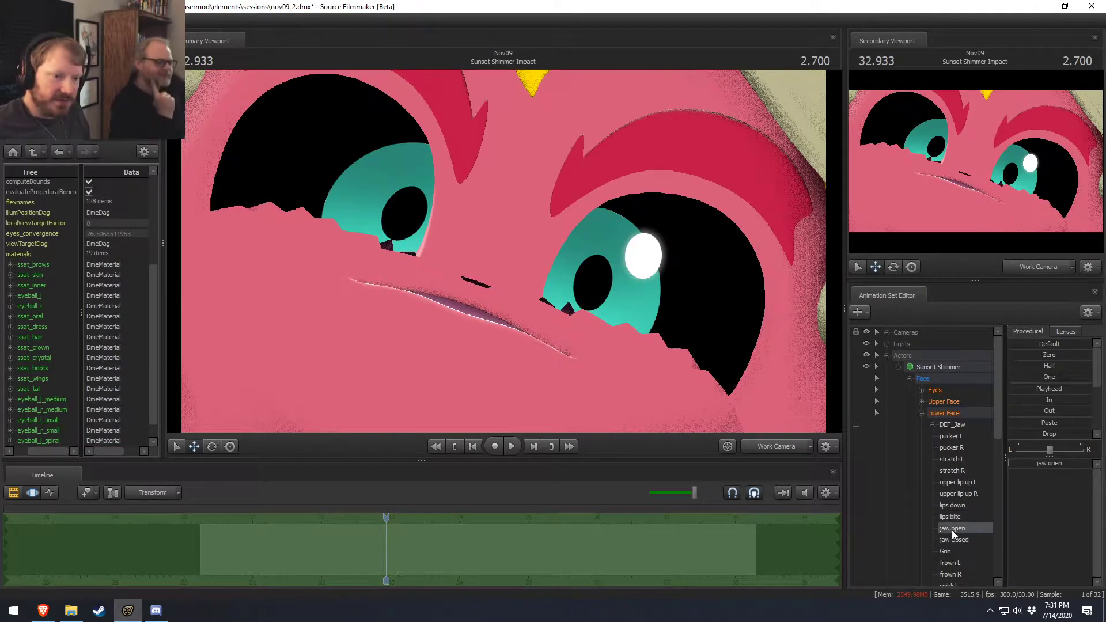
left_click(958, 459, "ctrl")
left_click(956, 471, "ctrl")
left_click(1045, 399)
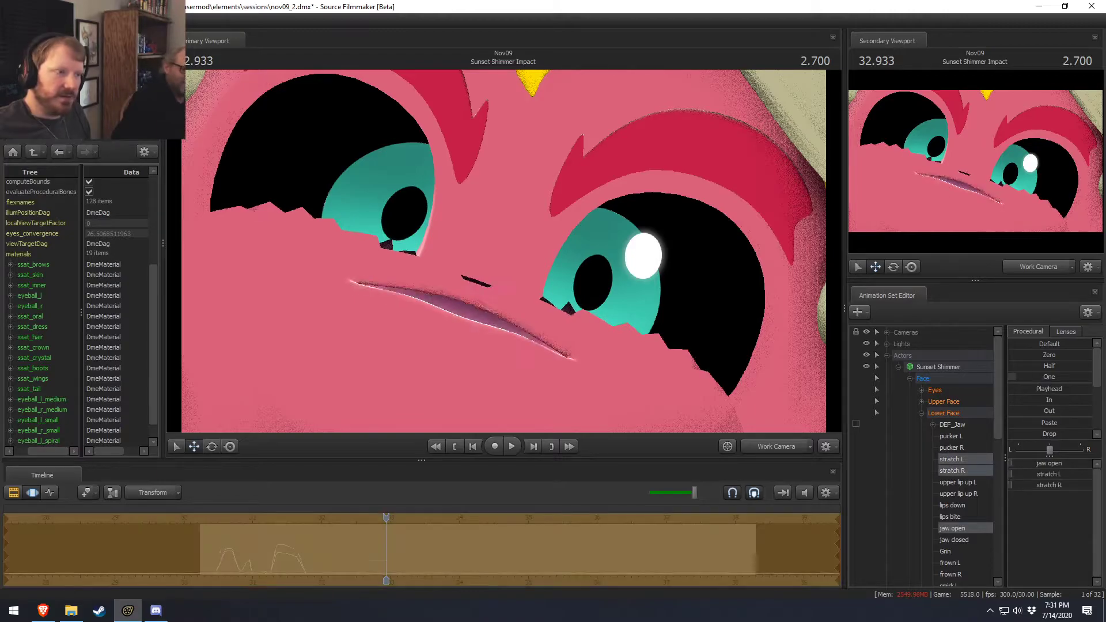
left_click_drag(1045, 399, 827, 445)
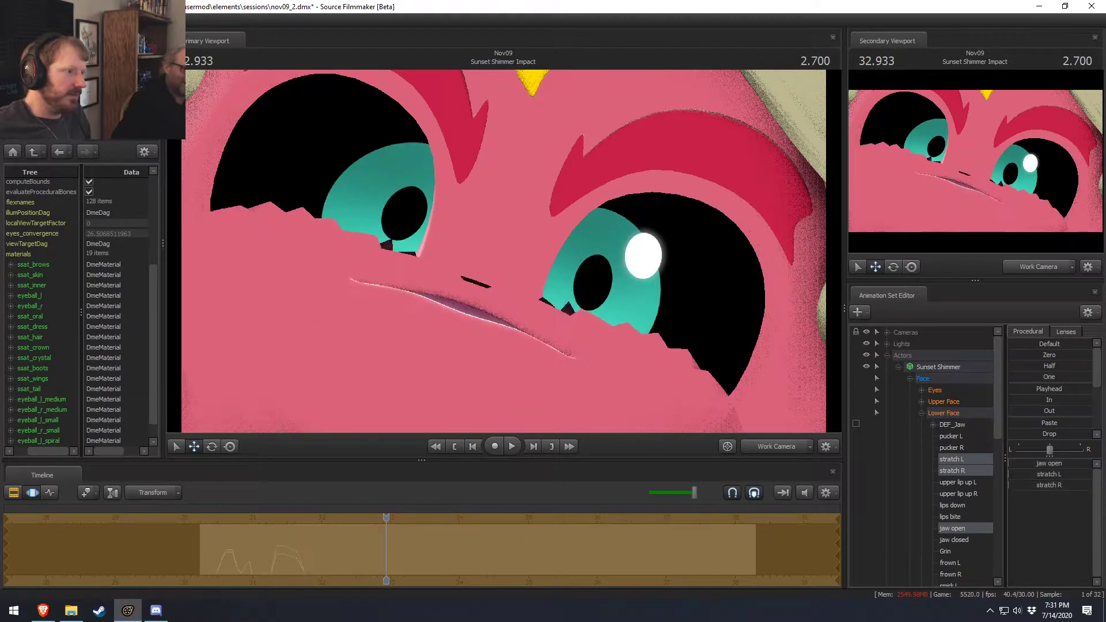
key("ctrl+z")
Try narrowing the mouth with pucker L and pucker R plus the stretch and jaw open controls, then undo these mouth edits.
left_click(962, 506)
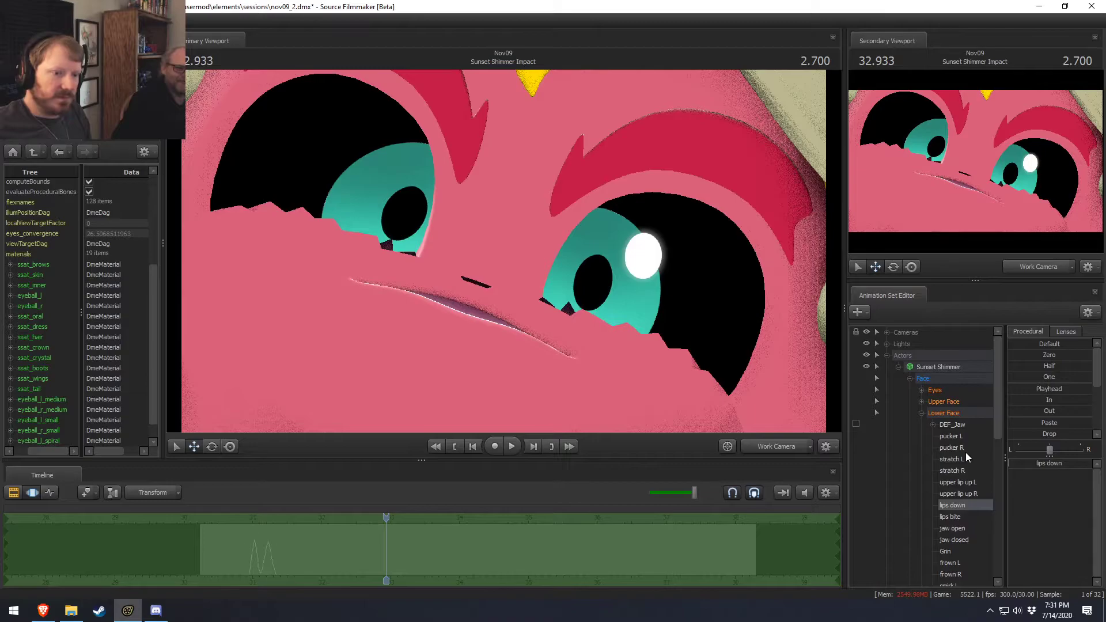
left_click(965, 450)
left_click(965, 437, "ctrl")
left_click_drag(1039, 465, 997, 476)
left_click(969, 460)
left_click(966, 471, "ctrl")
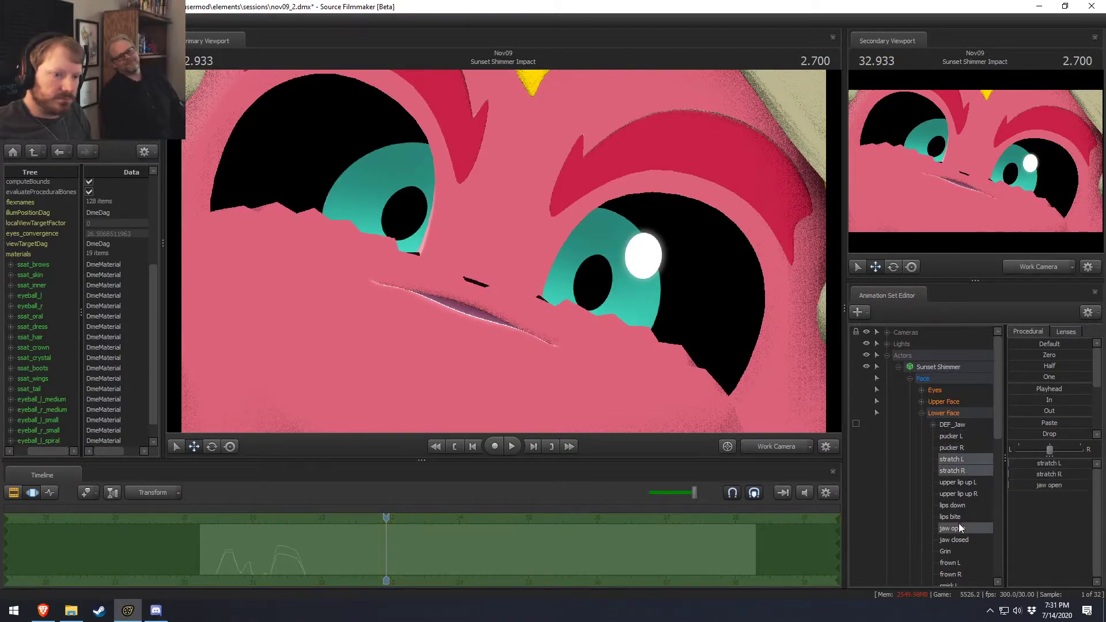
mouse_move(1028, 377)
left_mouse_down()
mouse_move(1089, 378)
mouse_move(1009, 378)
left_mouse_up()
key("ctrl+z")
key("ctrl+z")
key("ctrl+z")
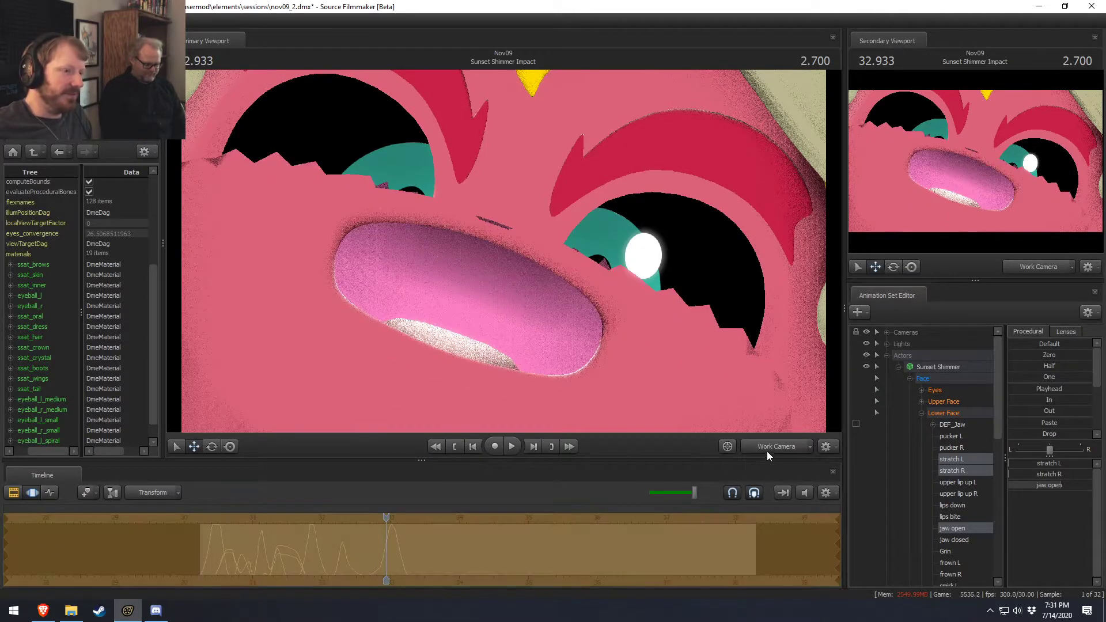
Show the main camera in the primary viewport and undo Sunset Shimmer's jaw distortion, eye and head pose changes.
left_click(766, 451)
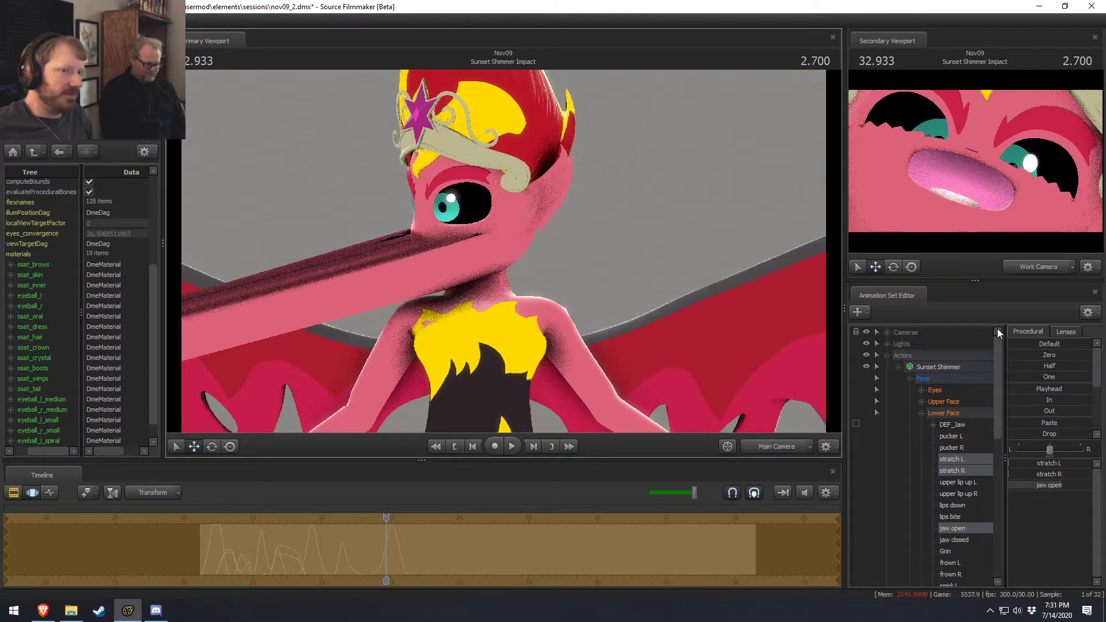
left_click(970, 229)
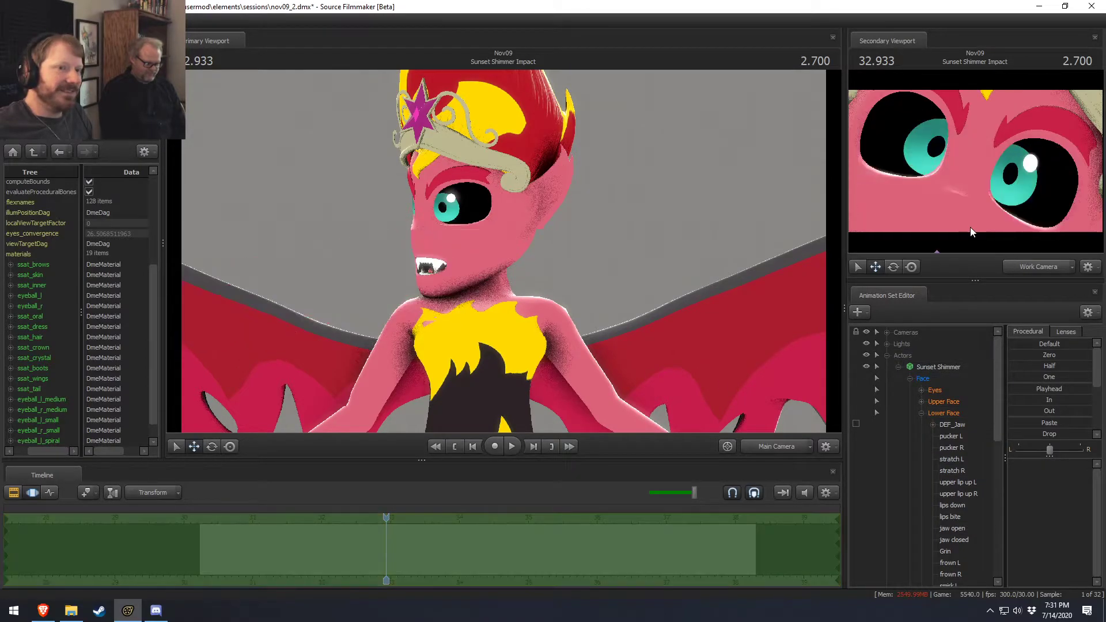
key("ctrl+z")
key("ctrl+z")
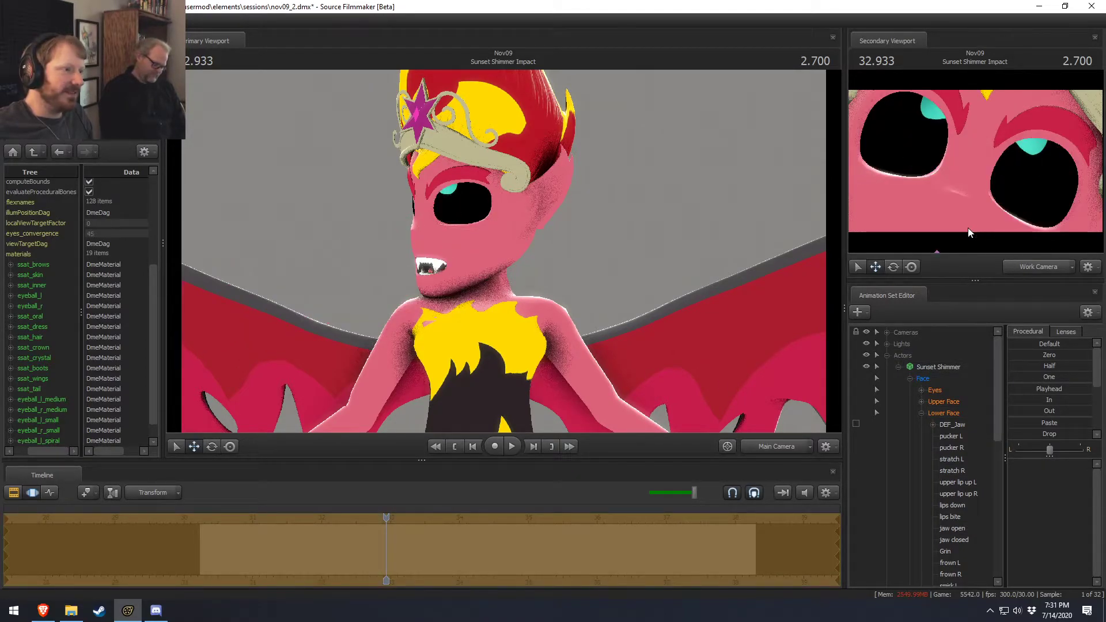
key("ctrl+z")
key("ctrl+z")
left_click(773, 450)
left_click(772, 450)
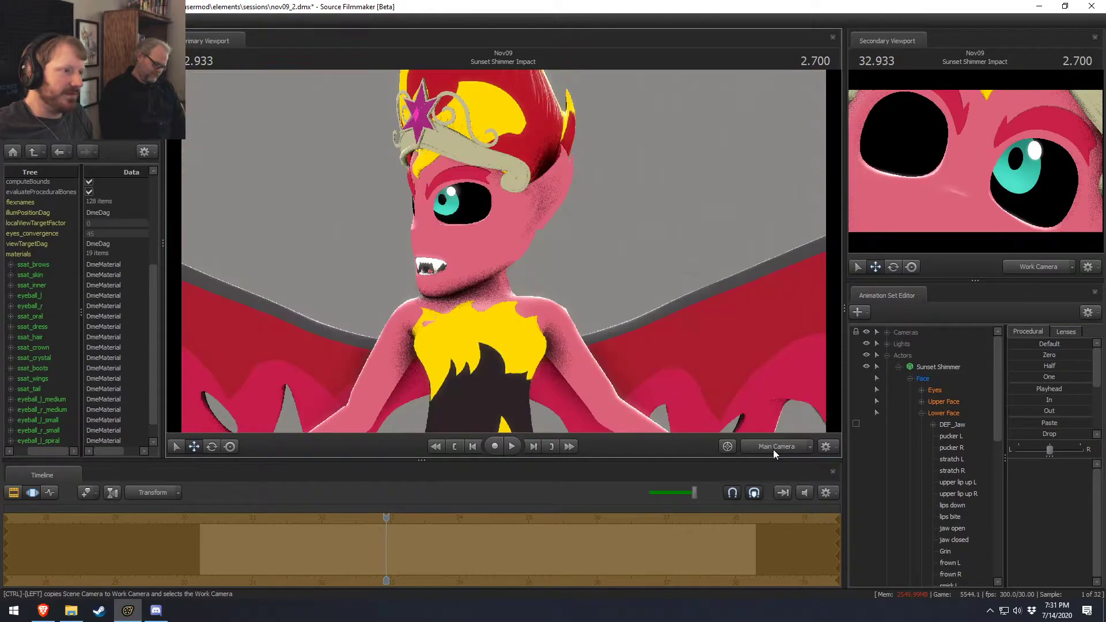
key("ctrl+z")
key("ctrl+z")
key("ctrl+z")
key("ctrl+z")
key("ctrl+z")
key("ctrl+z")
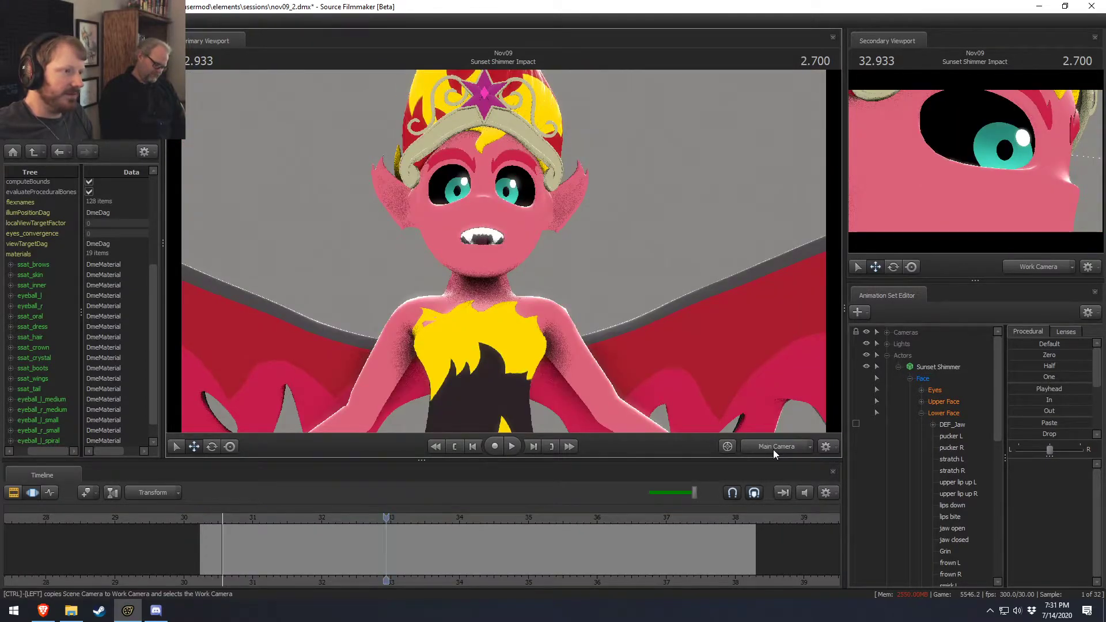
Play back the beginning of the Sunset Shimmer Impact shot in the Clip Editor to examine her performance, ending at 30.433.
key("space")
key("space")
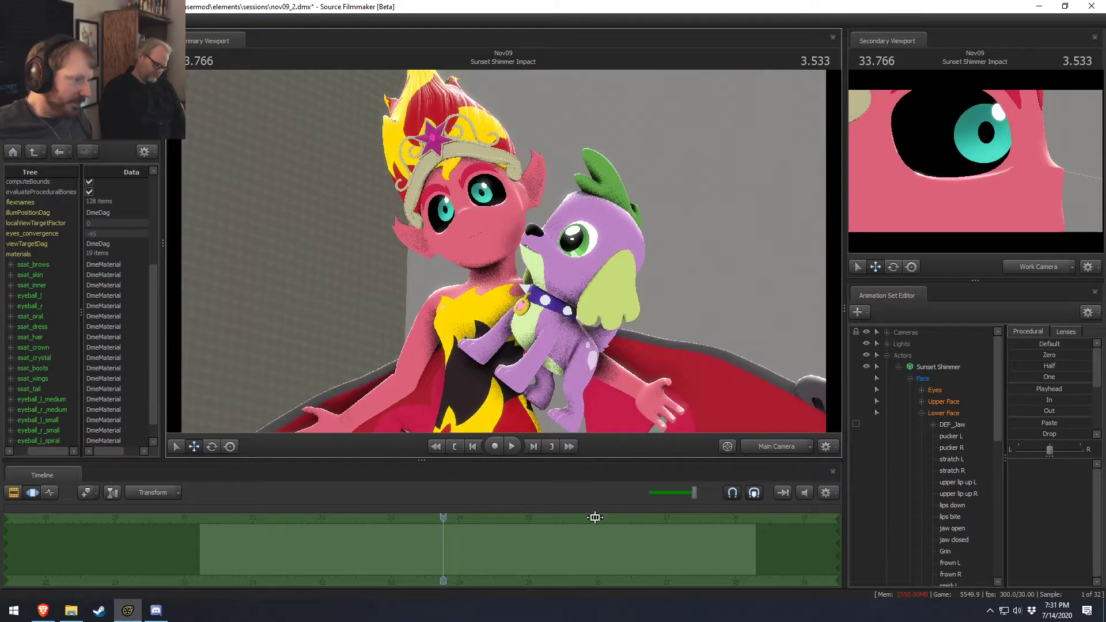
key("F2")
left_click(208, 517)
key("space")
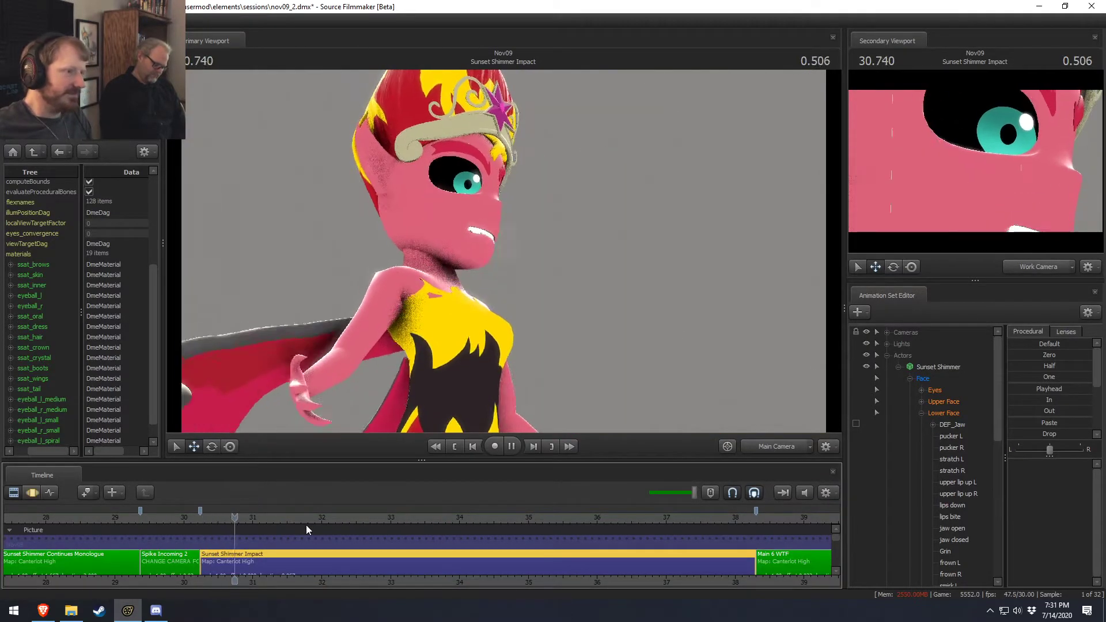
key("space")
left_click(217, 517)
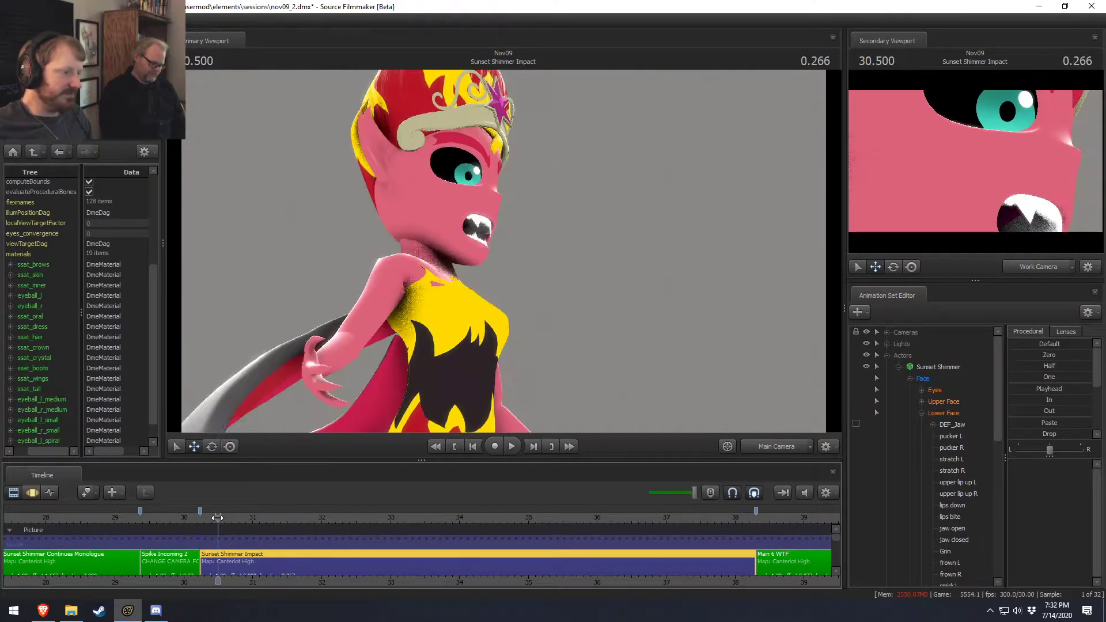
key("space")
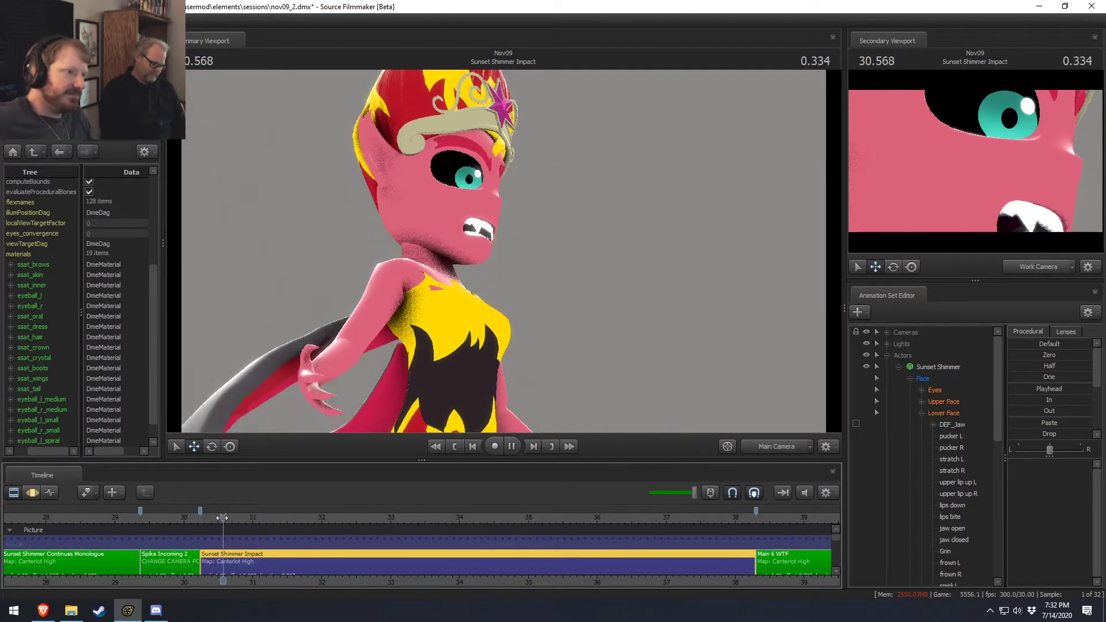
key("space")
left_click(213, 518)
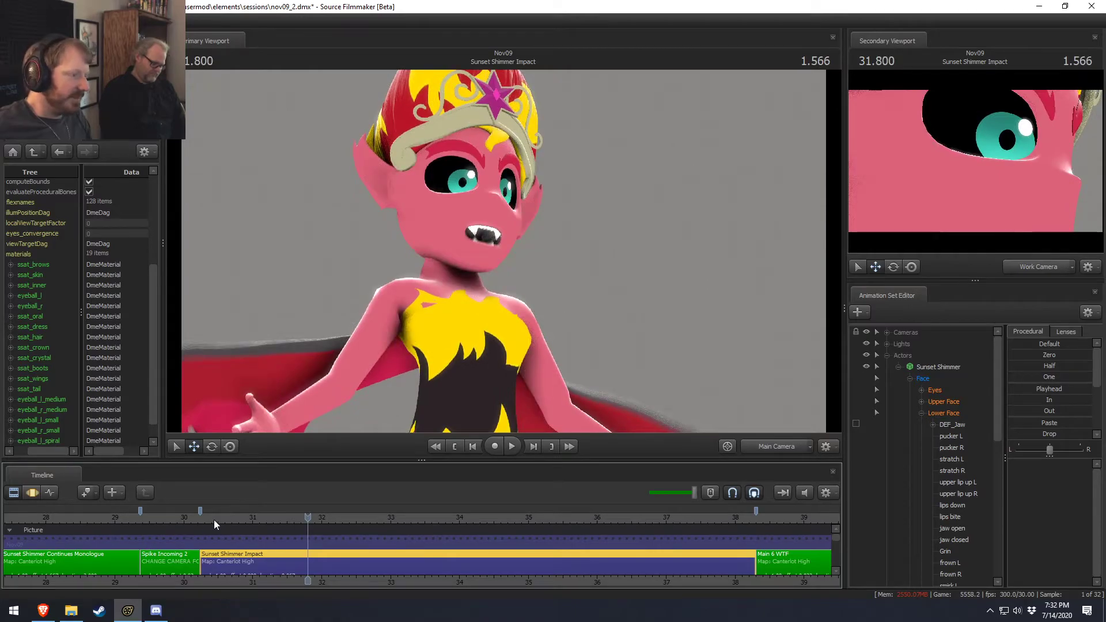
In the Motion Editor, use the work camera to move Sunset Shimmer's rig_hand_R lower and closer to her hip over the entire timeline.
key("F3")
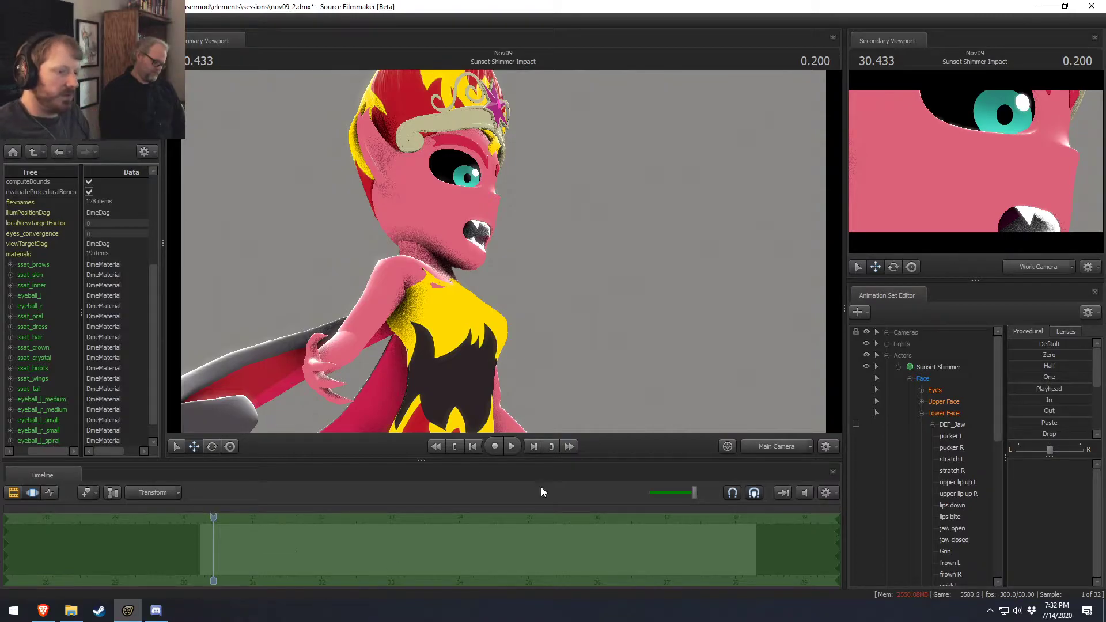
left_click(797, 451, "ctrl")
left_click_drag(504, 251, 503, 251)
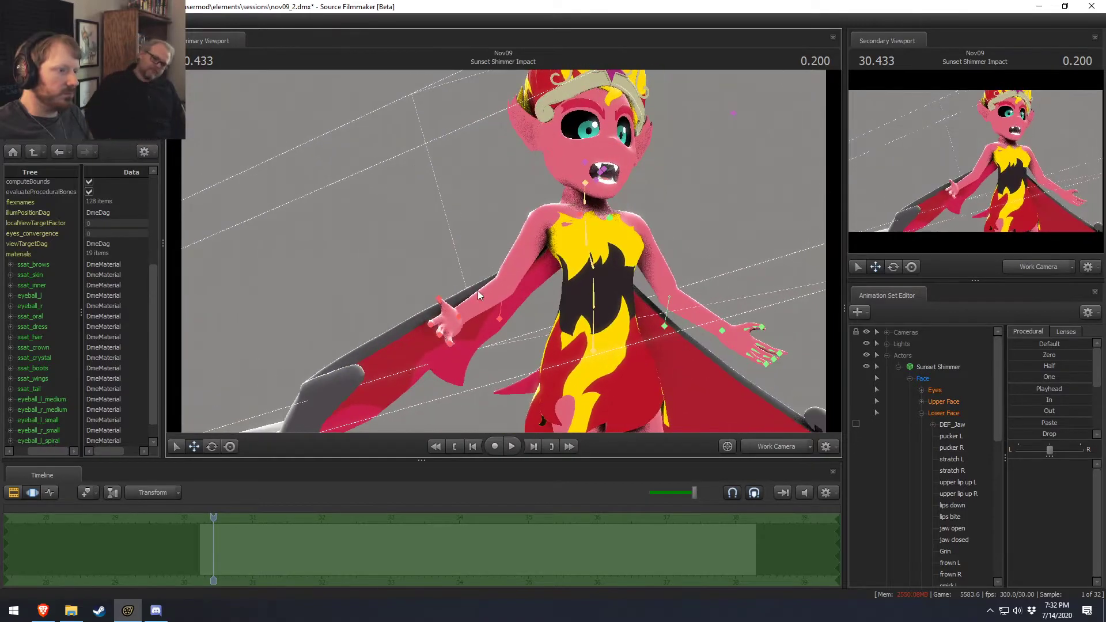
left_click(459, 319)
left_click_drag(463, 319, 634, 345)
left_click_drag(507, 303, 490, 318)
mouse_move(490, 311)
left_mouse_down("alt")
mouse_move(484, 297)
mouse_move(503, 312)
left_mouse_up("alt")
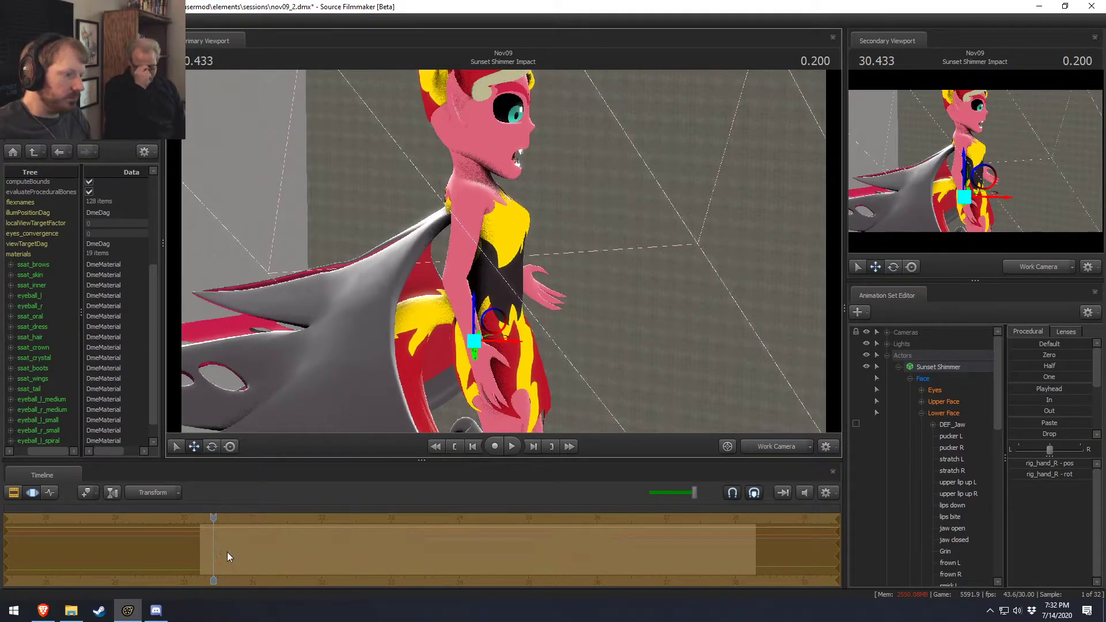
Play the shot to check the repositioned right hand and set the secondary viewport to the main camera.
key("space")
key("space")
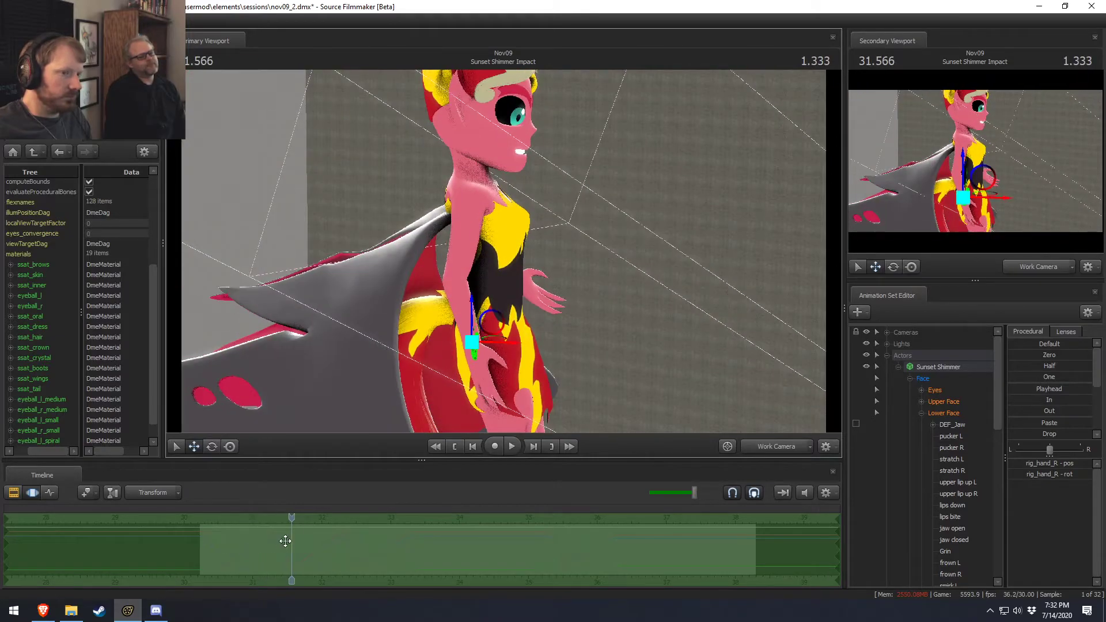
left_click(1038, 268)
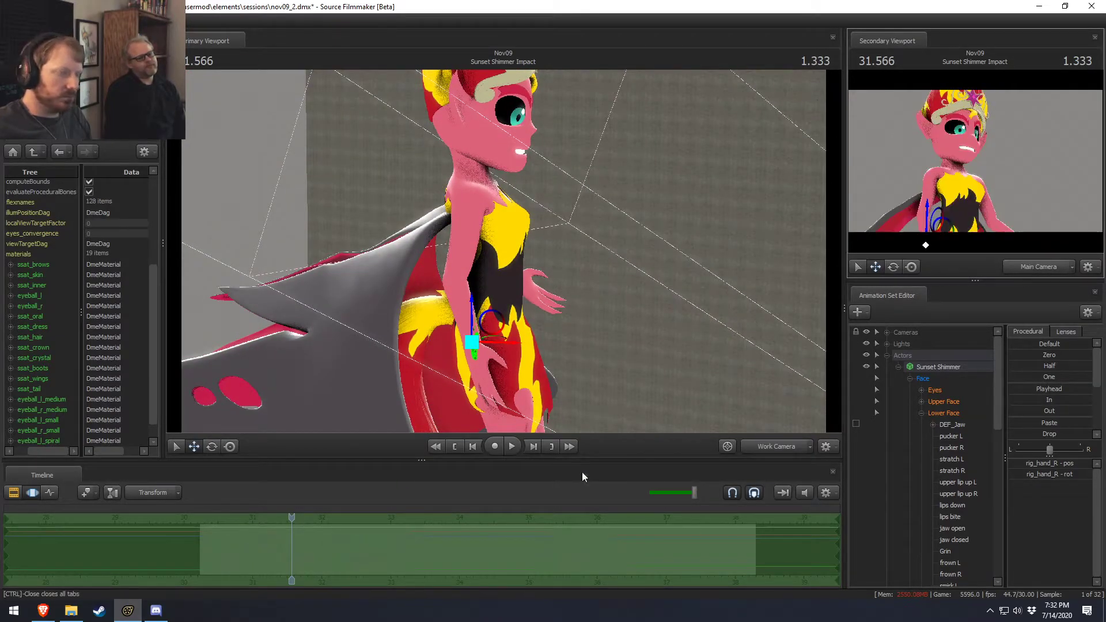
Try raising Sunset Shimmer's rig_hand_L in front of her torso and rotating it over the entire timeline.
left_click_drag(251, 558, 227, 543)
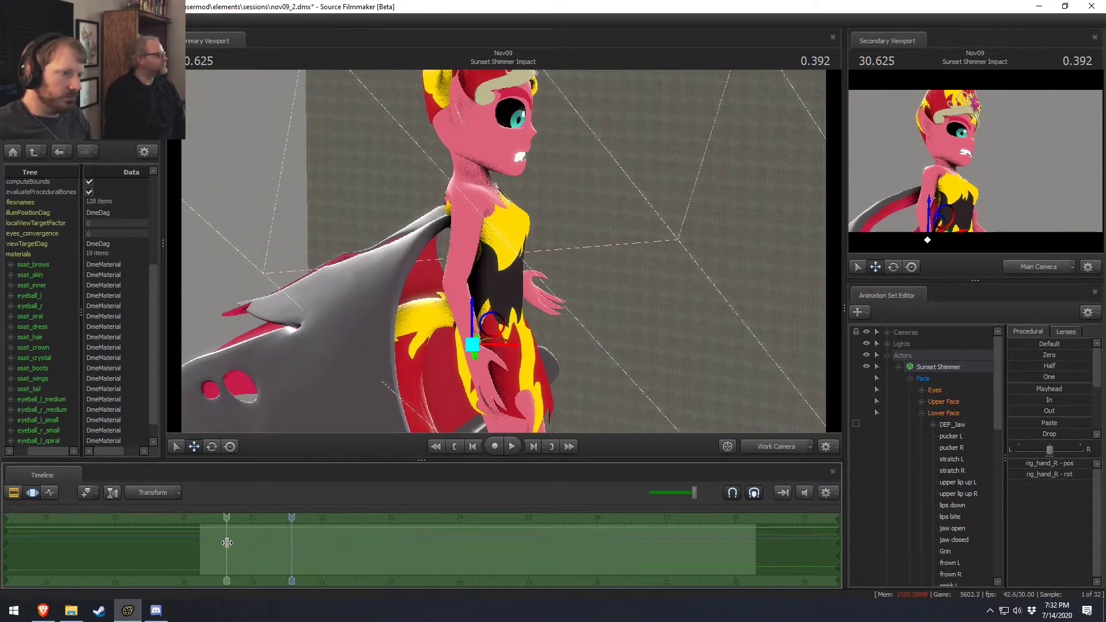
key("shift")
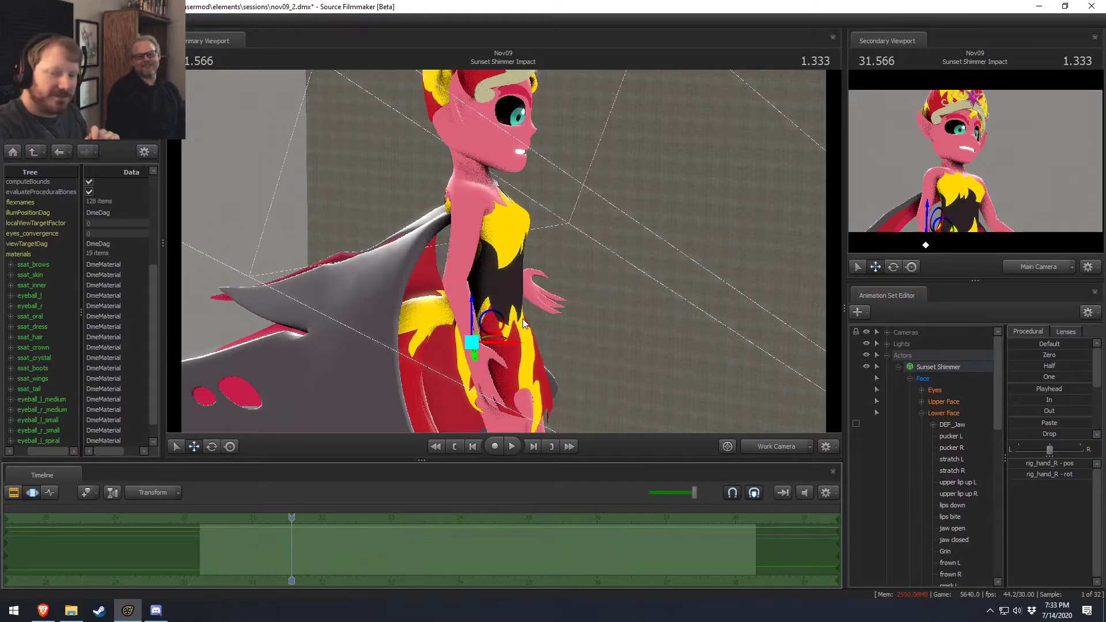
left_click_drag(522, 319, 351, 319, "alt")
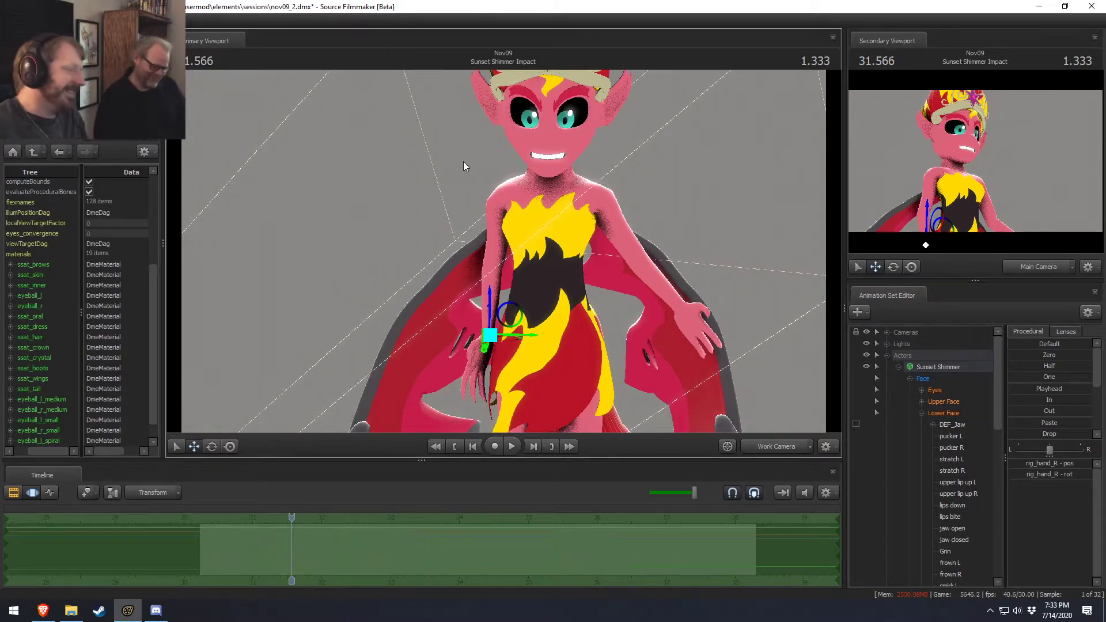
left_click_drag(502, 188, 525, 244, "alt")
key("w")
left_click(490, 309, "ctrl")
key("e")
left_click_drag(500, 310, 402, 186)
key("w")
left_click_drag(402, 185, 527, 221, "alt")
key("e")
mouse_move(514, 277)
left_mouse_down()
mouse_move(541, 245)
mouse_move(516, 241)
mouse_move(609, 251)
mouse_move(518, 276)
mouse_move(533, 302)
mouse_move(550, 288)
mouse_move(493, 303)
left_mouse_up()
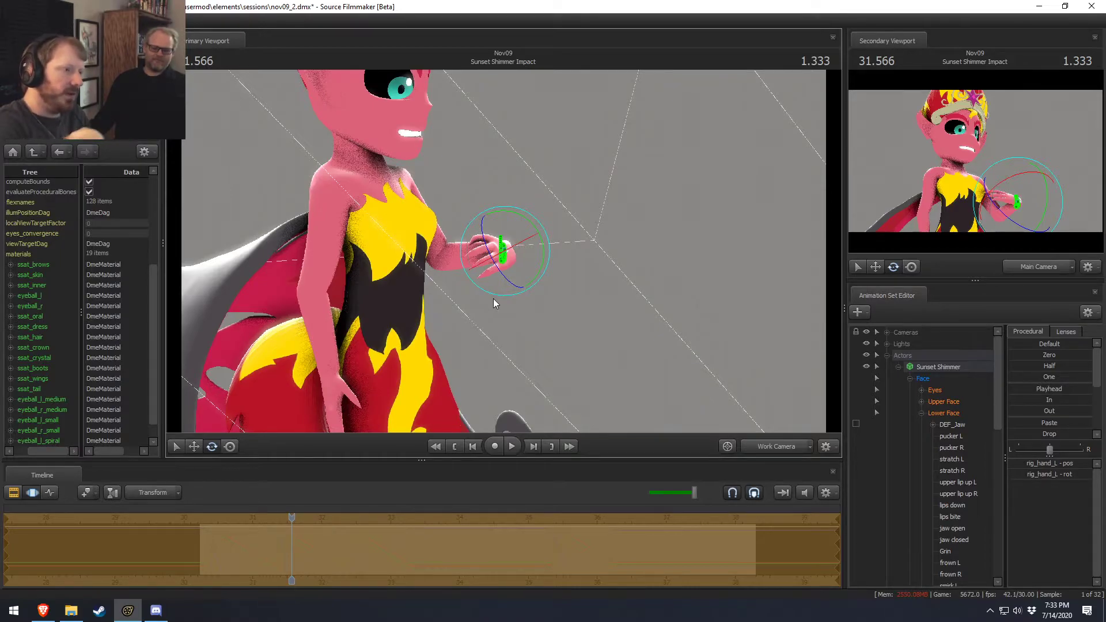
Try moving rig_elbow_L outward and up beside the forearm to fix the bend of the raised left arm.
key("ctrl")
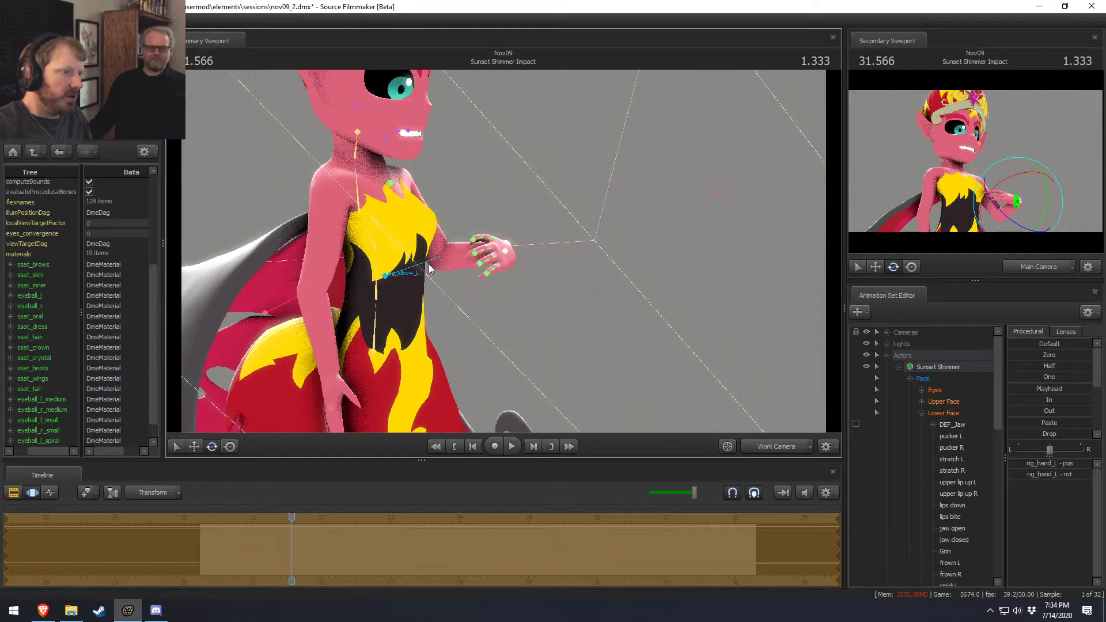
left_click(392, 276)
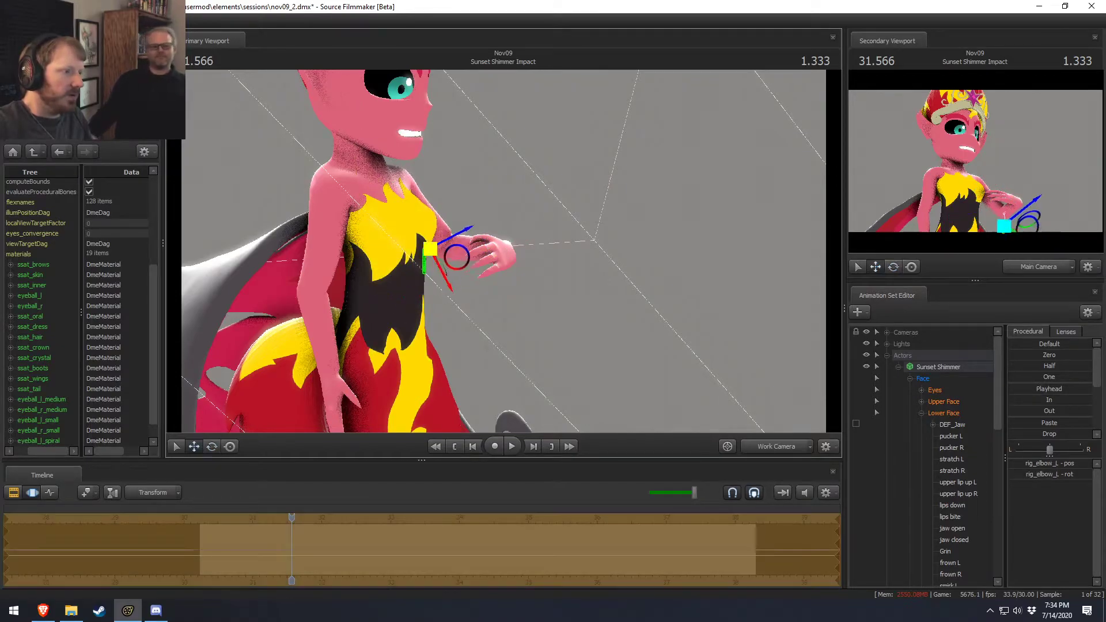
left_click_drag(455, 217, 472, 208)
left_click_drag(520, 269, 553, 269, "alt")
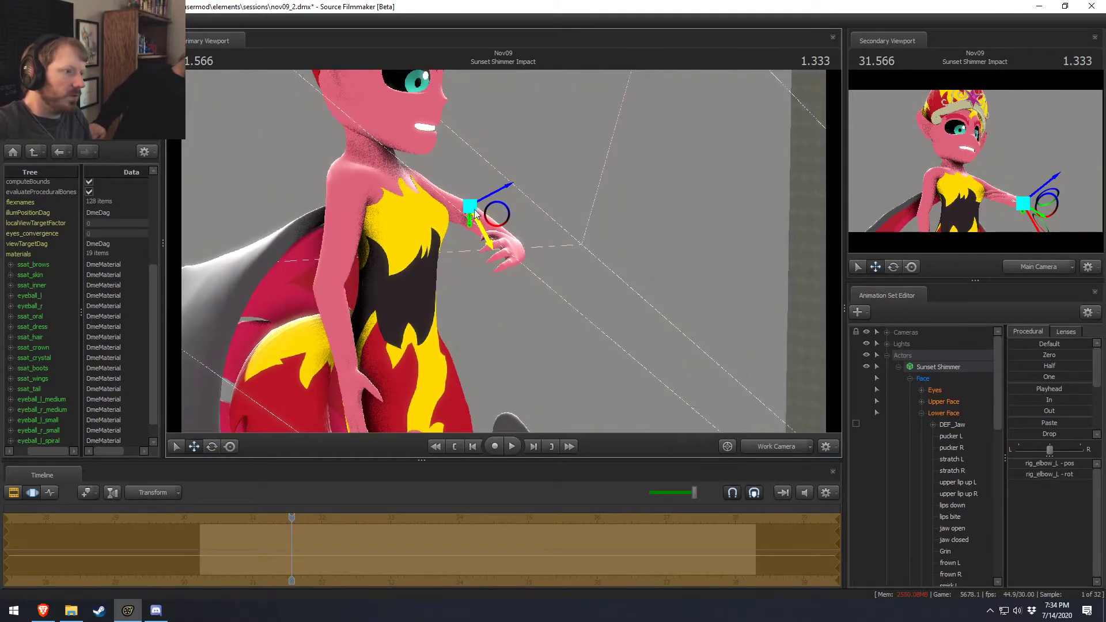
left_click_drag(473, 208, 468, 221)
left_click(514, 251, "ctrl")
left_click_drag(590, 241, 511, 268, "alt")
key("e")
Undo the left hand and elbow changes as well as the earlier repositioning of the right hand.
key("ctrl+z")
key("ctrl+z")
key("ctrl+z")
key("ctrl+z")
key("ctrl+z")
key("ctrl+z")
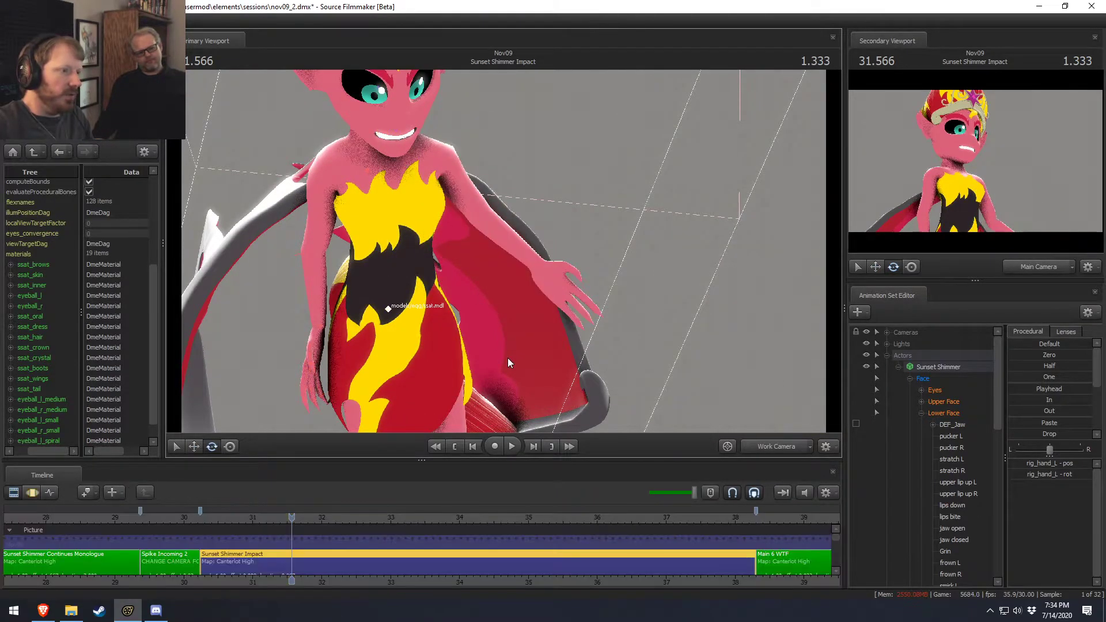
key("ctrl+z")
key("ctrl+z")
key("ctrl+z")
key("ctrl+z")
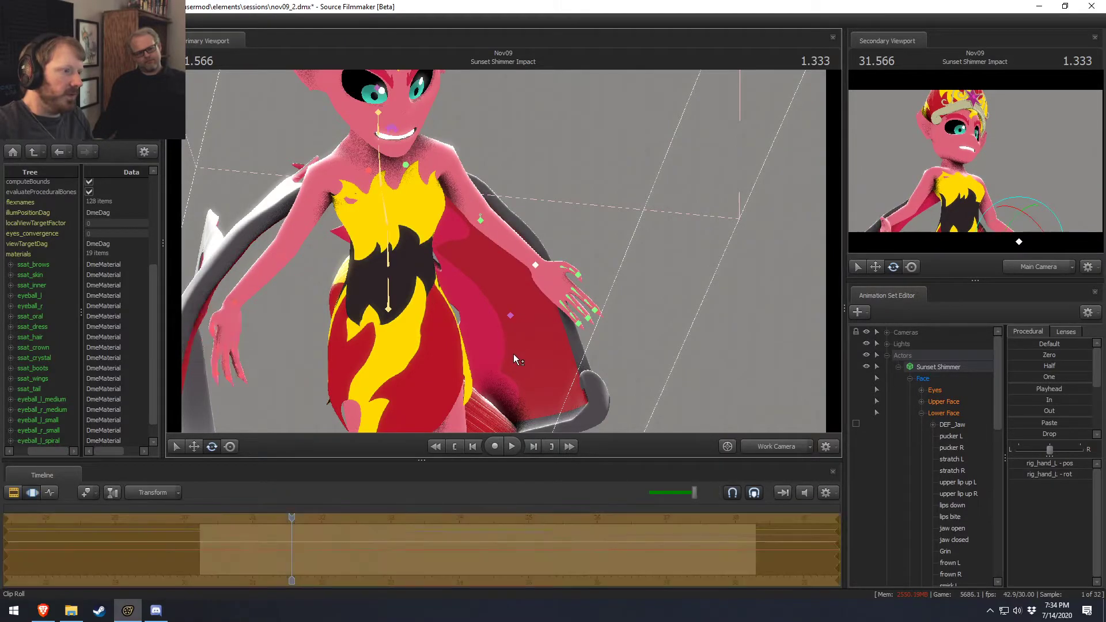
key("ctrl+z")
Limit the Motion Editor time selection to about 30.6–32.1 near the shot's start and place the playhead at 31.300.
key("shift")
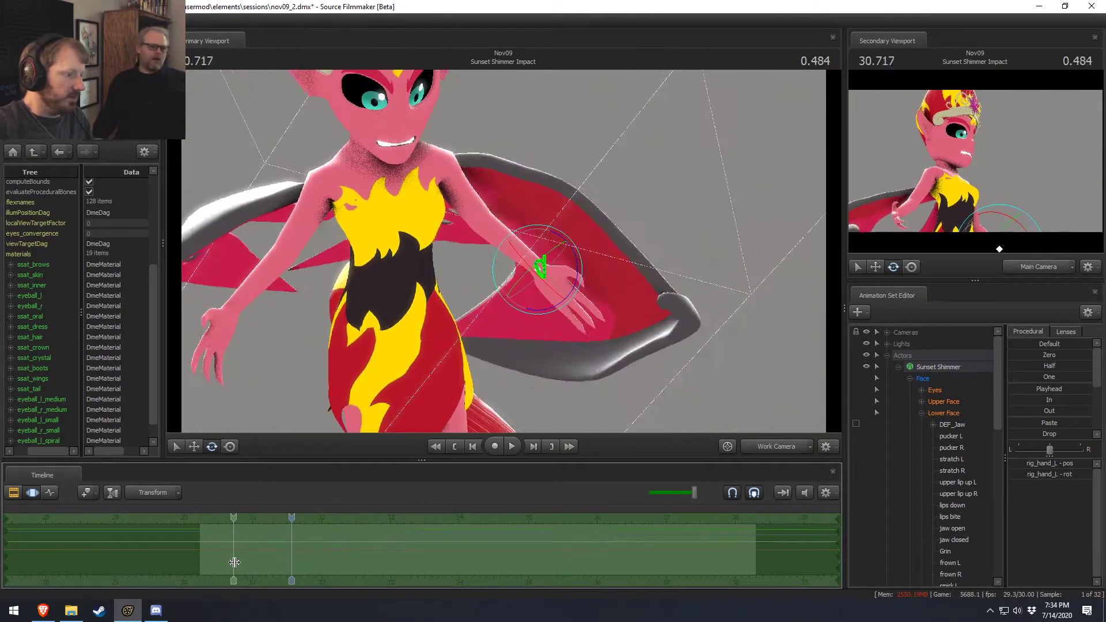
left_click_drag(227, 565, 328, 565, "shift")
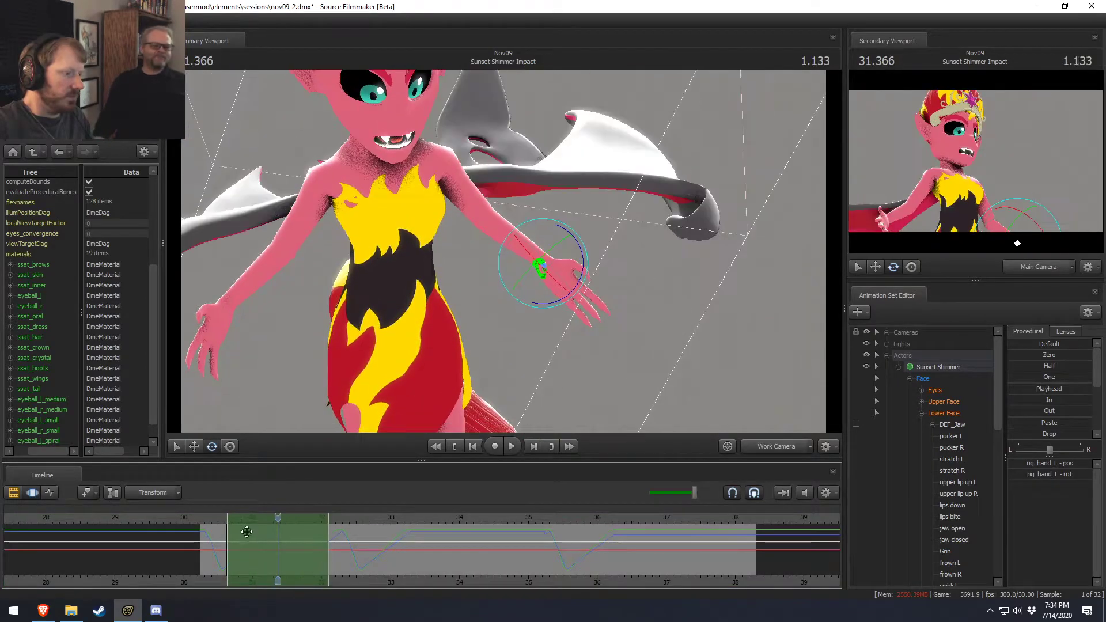
key("Left")
key("Left")
left_click_drag(386, 413, 484, 394)
mouse_move(504, 252)
left_mouse_down()
mouse_move(518, 248)
mouse_move(506, 253)
left_mouse_up()
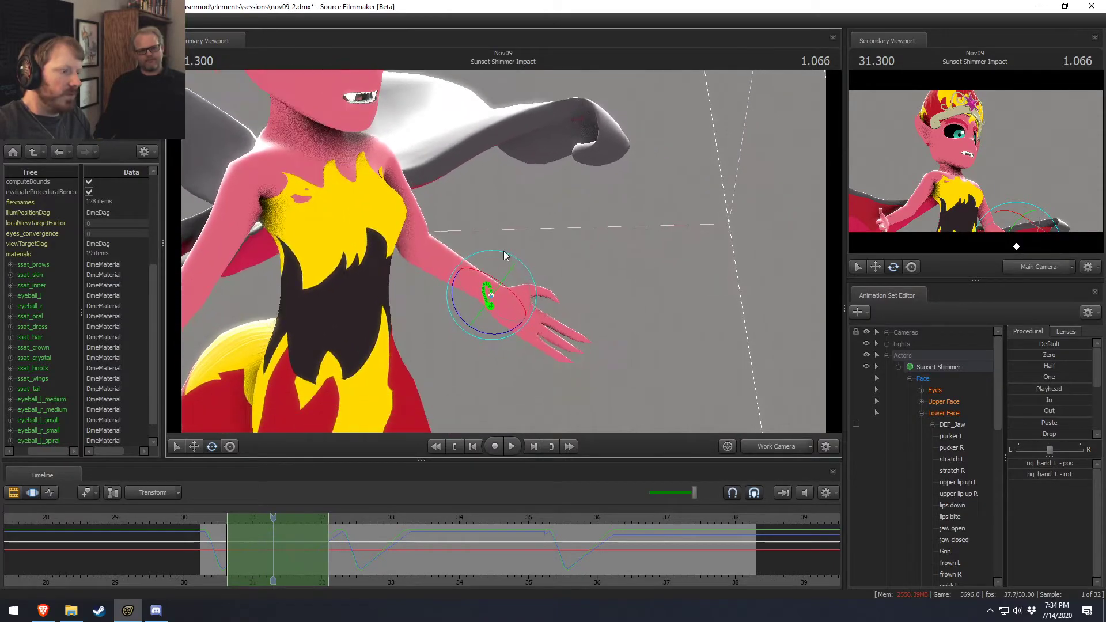
key("s")
left_click_drag(373, 325, 503, 252)
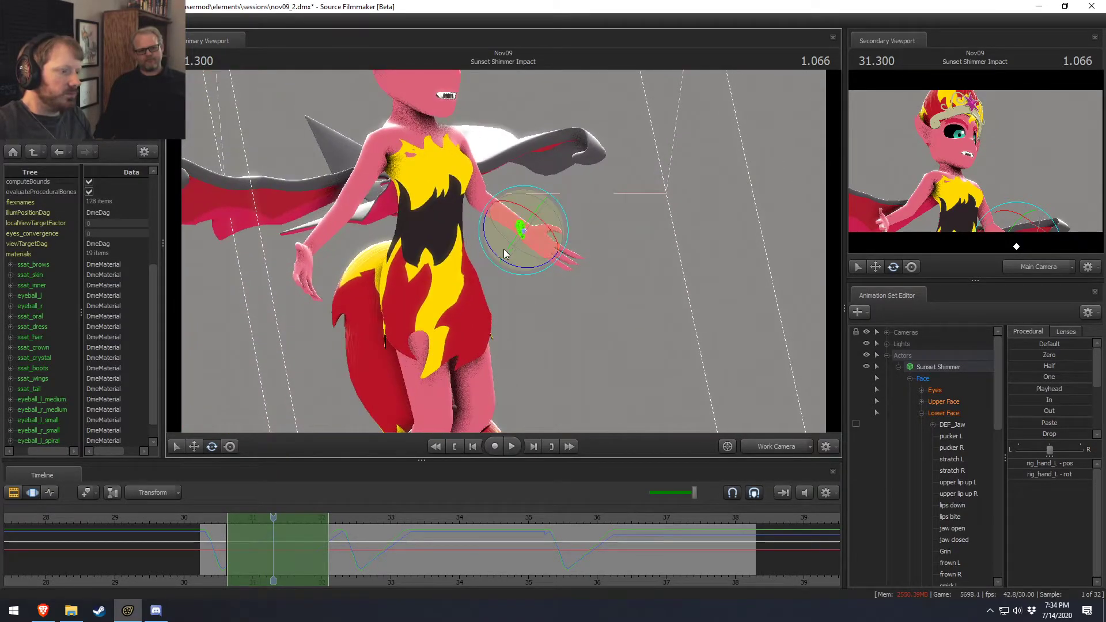
left_click_drag(314, 583, 380, 561)
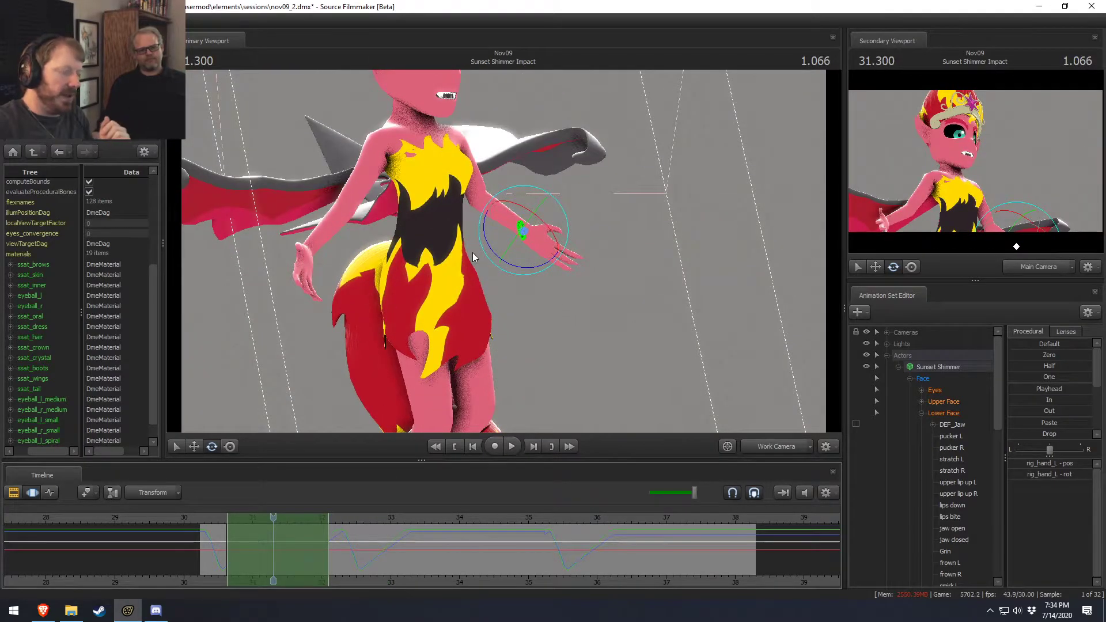
mouse_move(561, 525)
left_mouse_down()
mouse_move(548, 534)
mouse_move(567, 537)
mouse_move(468, 540)
mouse_move(727, 521)
left_mouse_up()
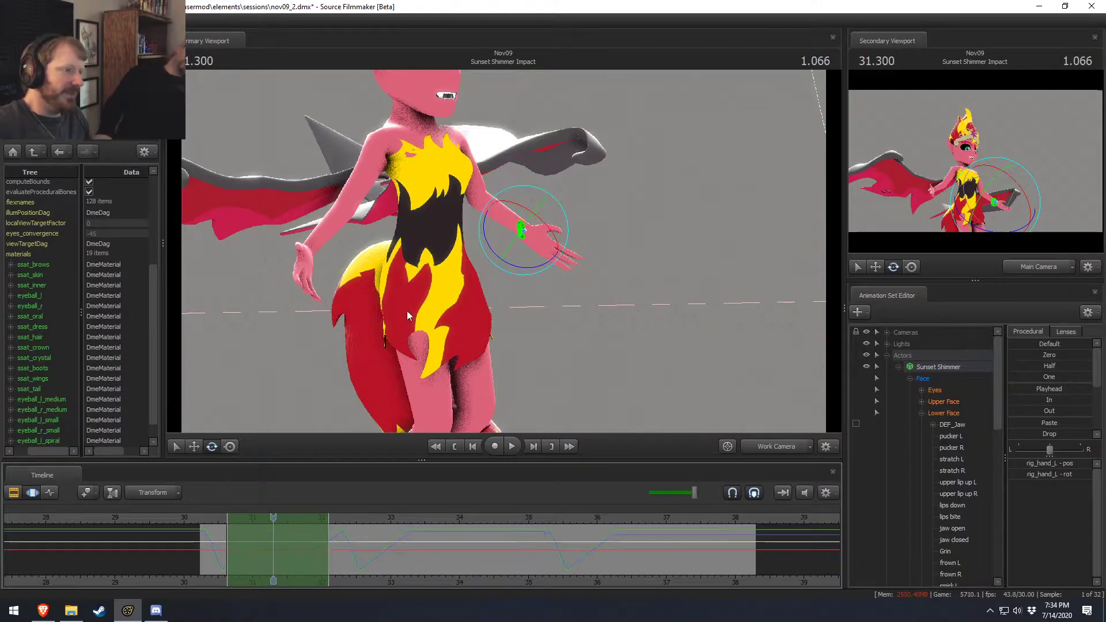
Raise rig_hand_L in front of Sunset Shimmer's torso and rotate it within the time selection.
left_click_drag(425, 161, 501, 248)
key("w")
key("w")
left_click_drag(435, 360, 497, 259, "alt")
key("e")
key("w")
left_click_drag(497, 259, 597, 262, "alt")
Move rig_elbow_L forward from behind her tail to the side of her waist, undoing the last extra adjustment.
left_click(694, 245, "ctrl")
left_click_drag(694, 246, 510, 251, "alt")
left_click(623, 203)
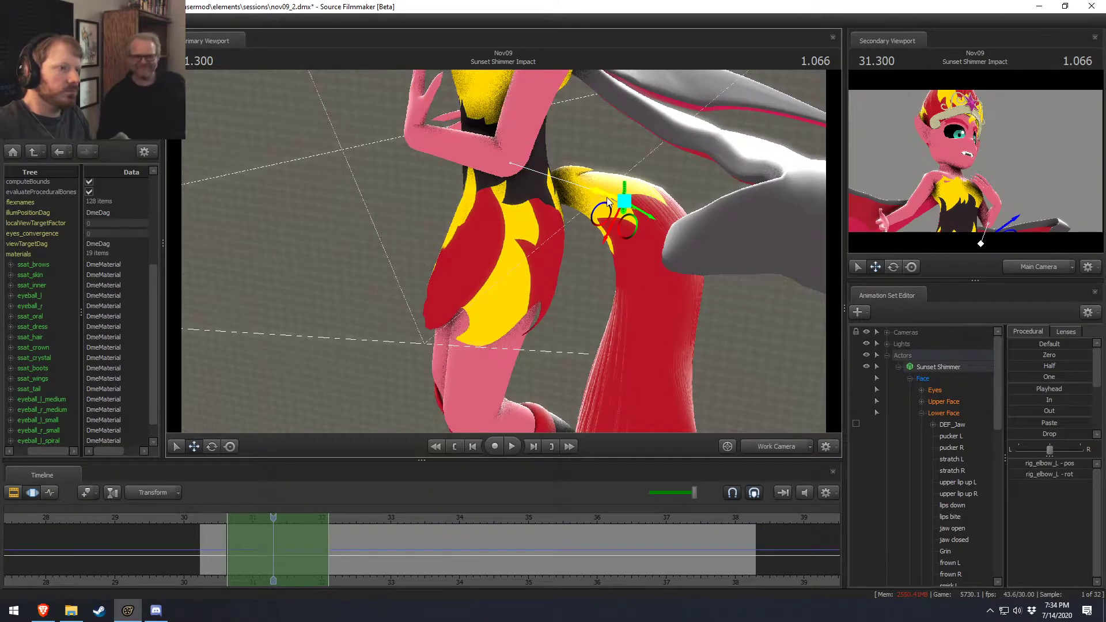
left_click_drag(620, 208, 502, 157)
left_click_drag(532, 257, 504, 250, "alt")
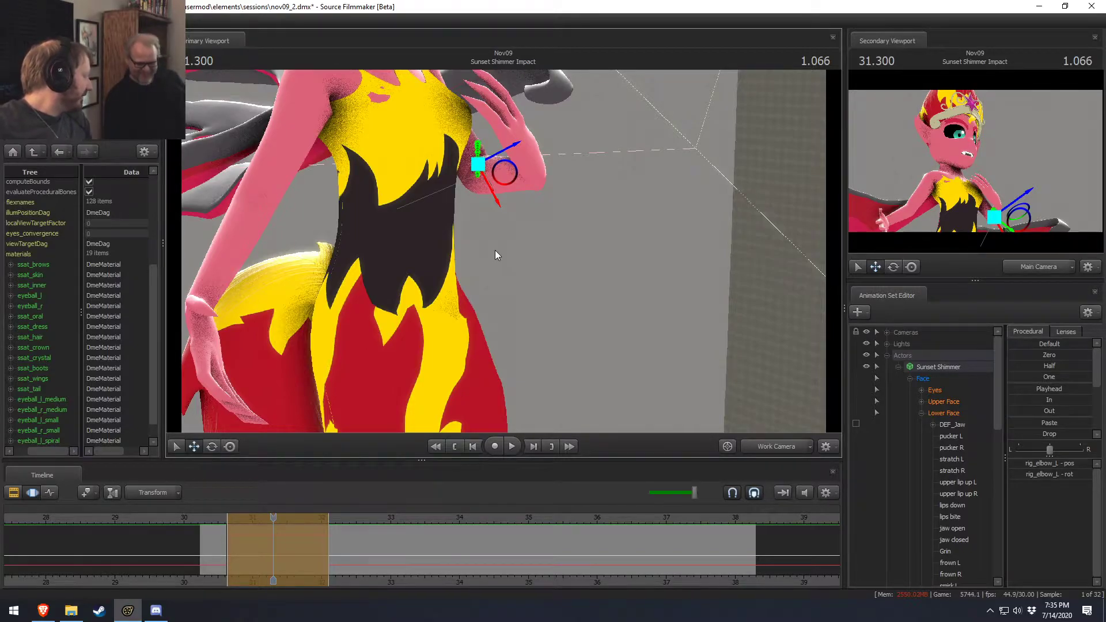
left_click_drag(567, 174, 530, 222)
left_click_drag(518, 185, 501, 248)
left_click_drag(677, 310, 533, 195, "alt")
key("ctrl+z")
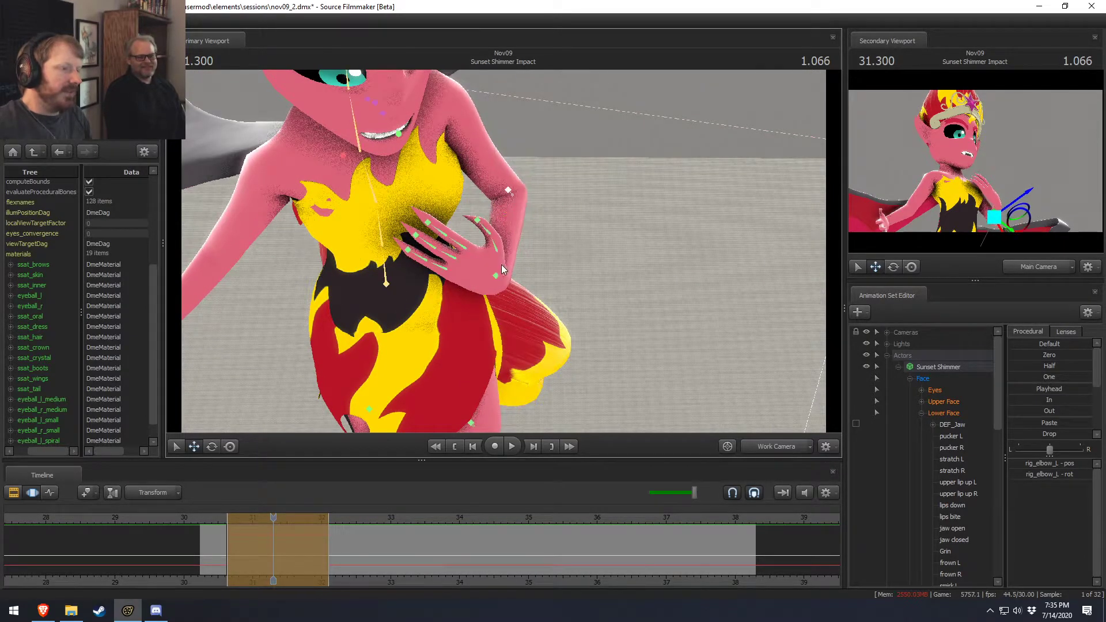
Refine the position and rotation of rig_hand_L so the hand points up in front of her chest, and adjust the left elbow.
left_click(498, 280, "ctrl")
left_click_drag(524, 292, 481, 313)
key("e")
key("w")
left_click(498, 211, "ctrl")
left_click_drag(499, 211, 476, 172, "alt")
Select the left index finger bone and look through Sunset Shimmer's Fingers, RigBody, RigHelpers and Unknown control groups.
left_click(426, 188, "ctrl")
key("e")
left_click(457, 167, "ctrl")
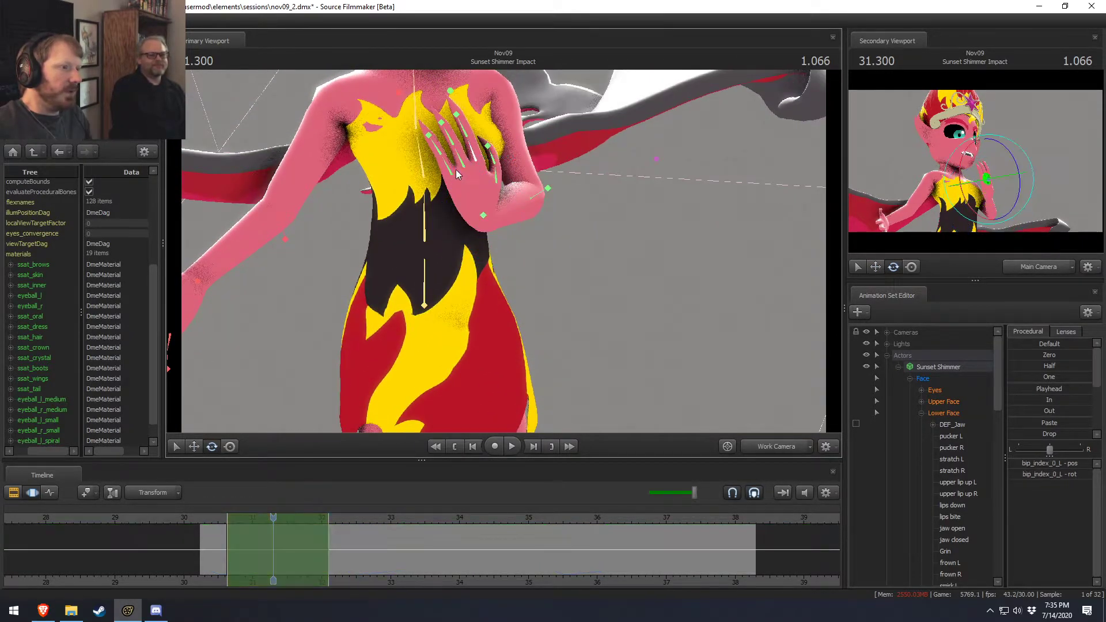
left_click(927, 414)
left_click(923, 413)
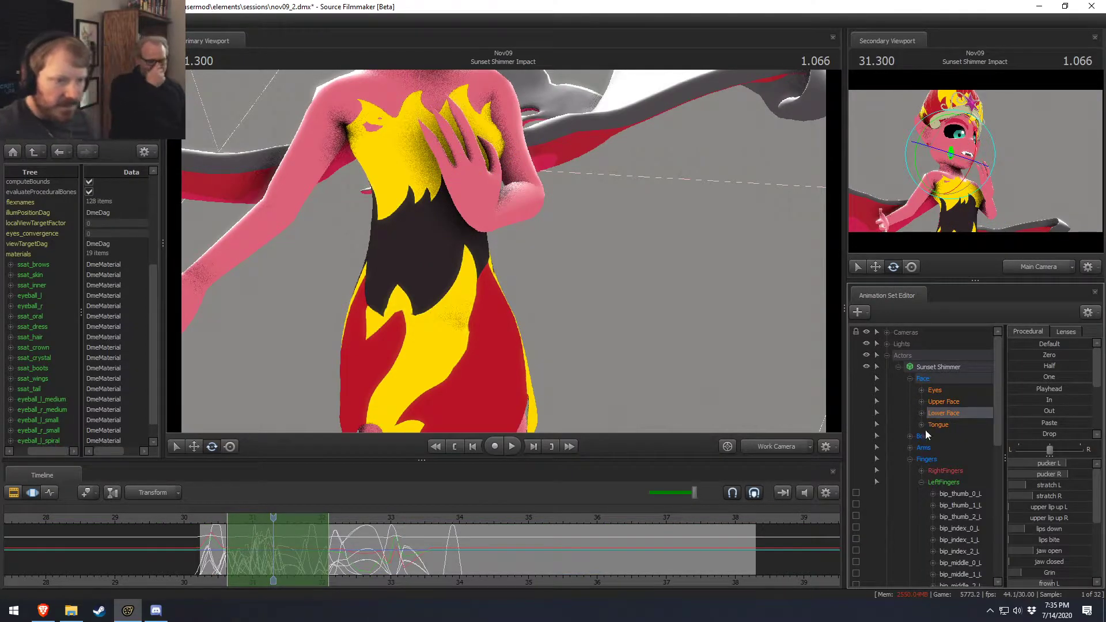
left_click(921, 482)
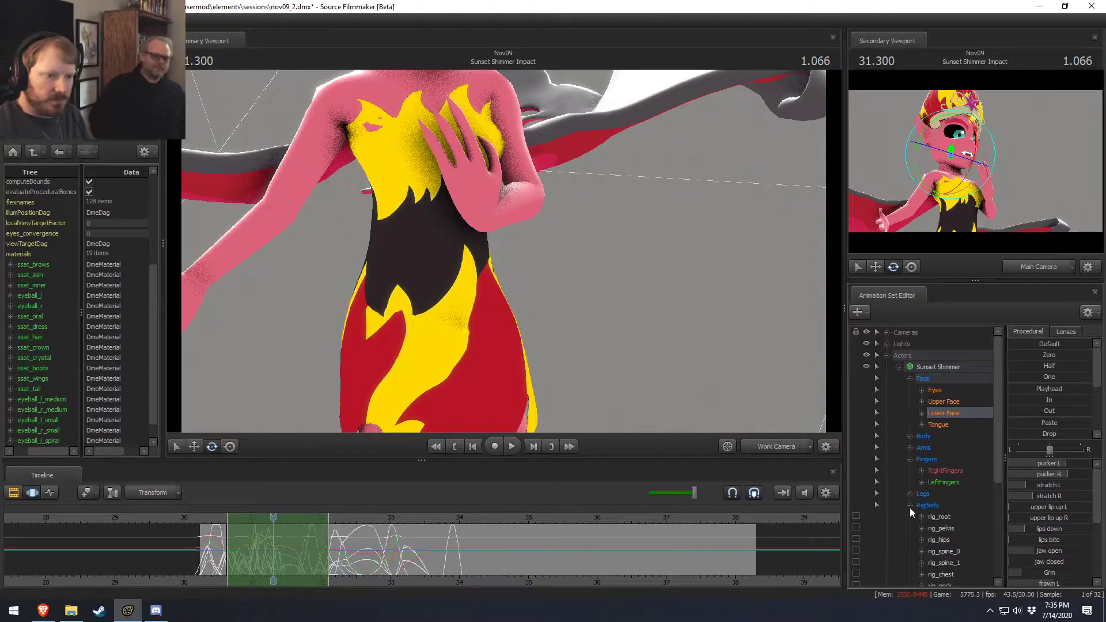
left_click(910, 505)
left_click(910, 459)
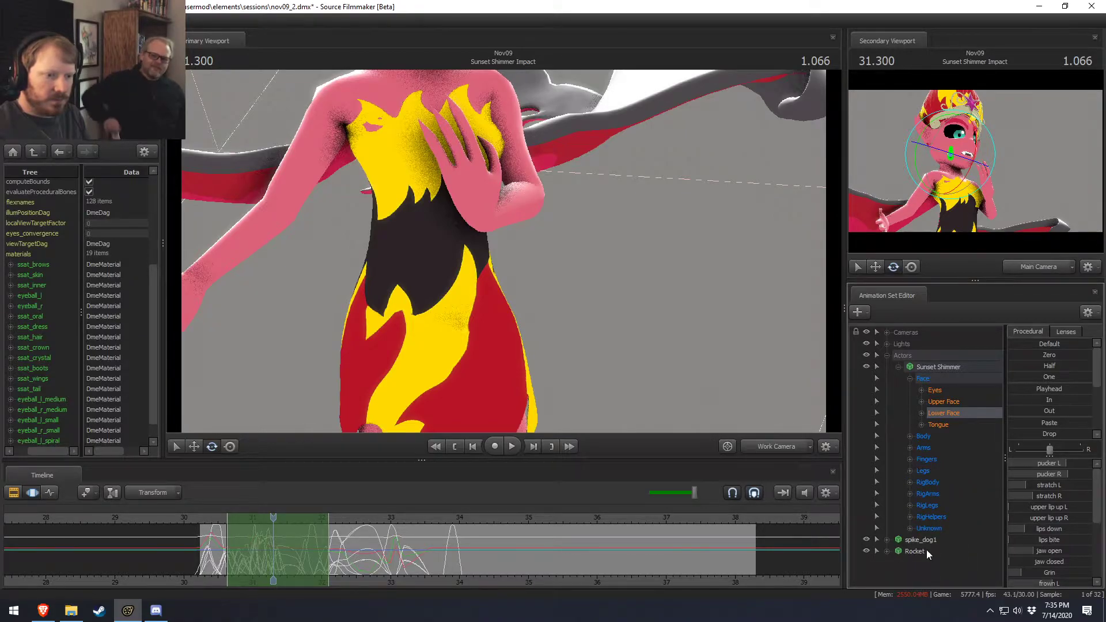
left_click(910, 513)
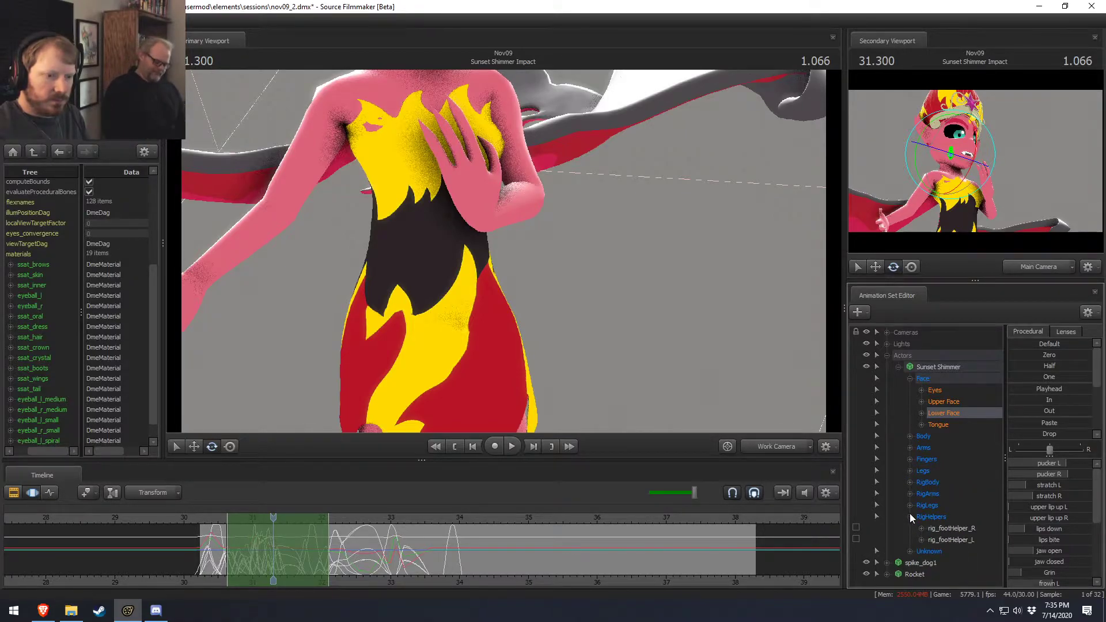
scroll(913, 535, "down", 10)
scroll(910, 535, "up", 3)
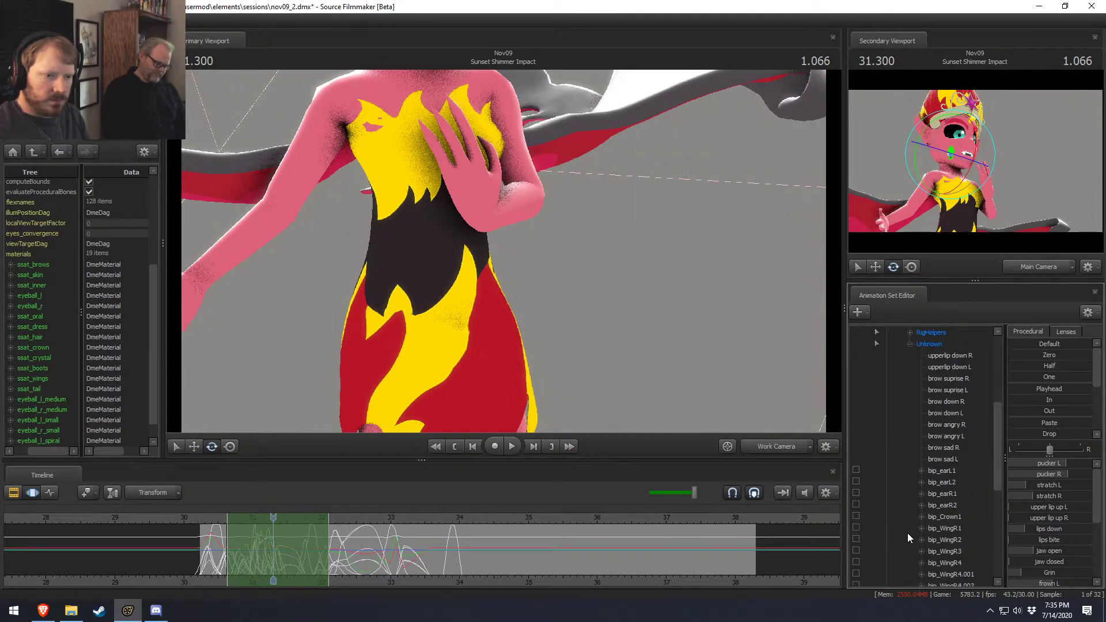
scroll(932, 521, "up", 3)
left_click(912, 448)
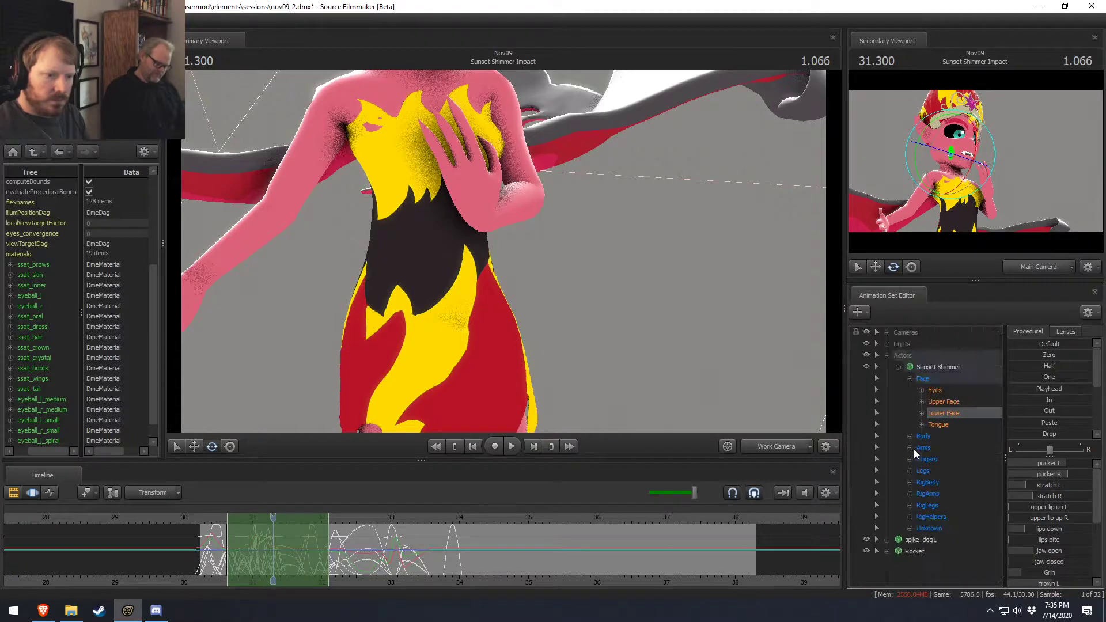
Look into the RigArms group and check the Show Hidden Controls option of the Animation Set Editor.
left_click(908, 496)
left_click(909, 492)
right_click(927, 585)
left_click(898, 571)
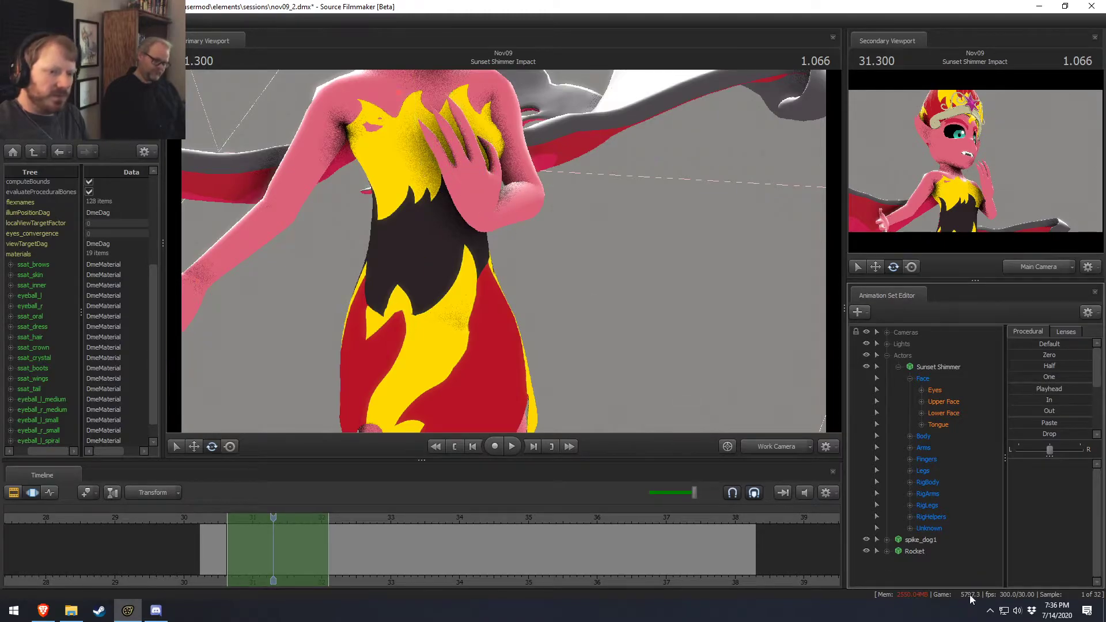
right_click(955, 561)
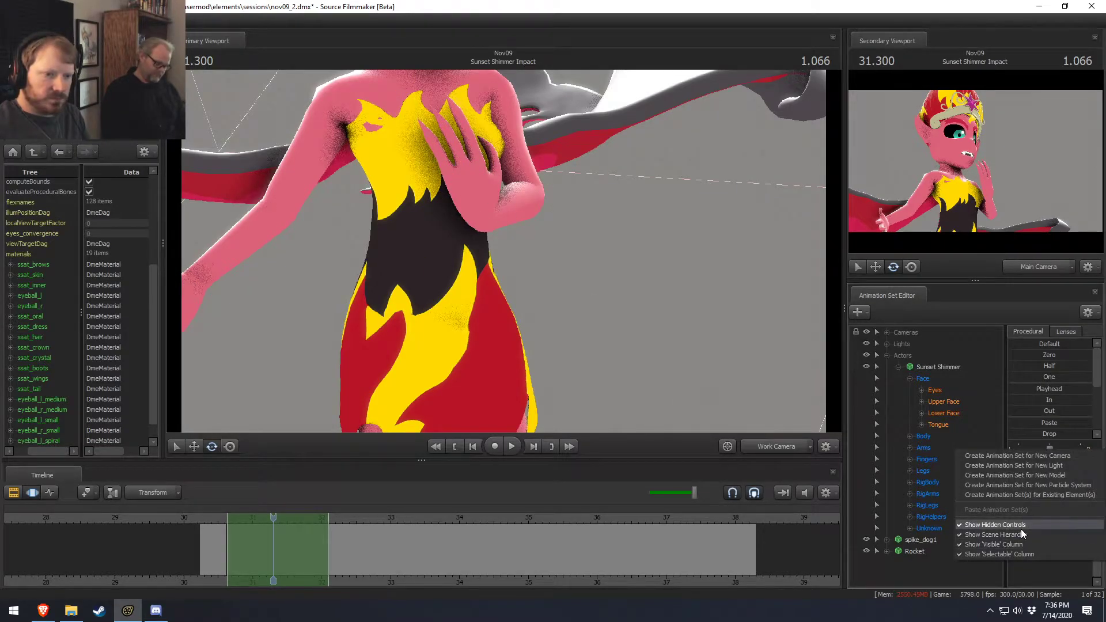
left_click(1020, 529)
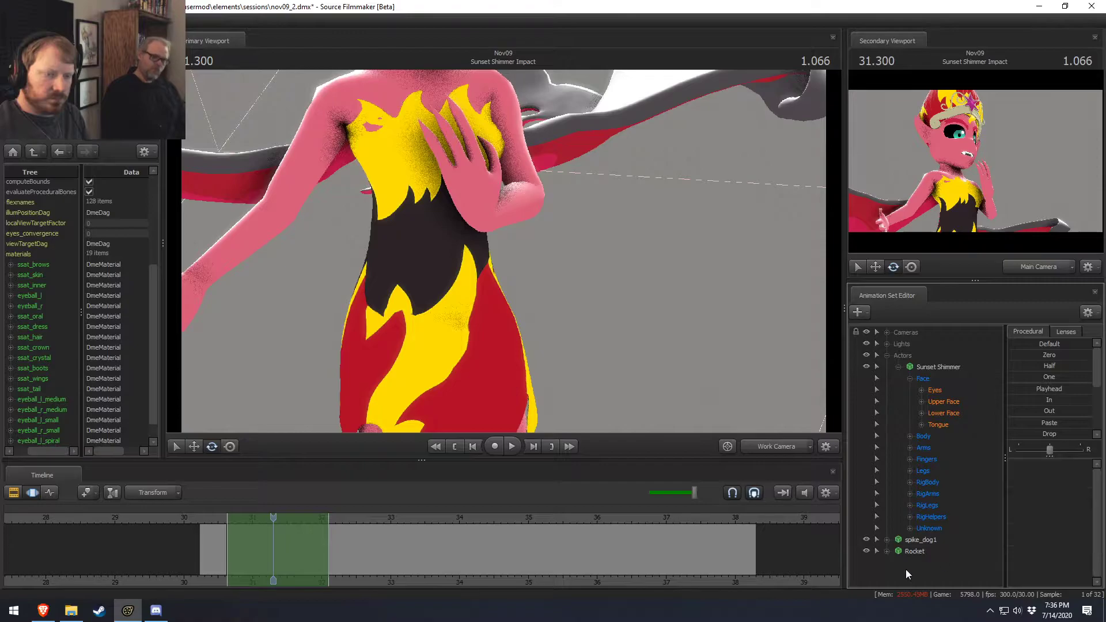
Examine the controls inside Sunset Shimmer's Arms and Body groups, then collapse both groups.
left_click(910, 447)
scroll(918, 476, "down", 1)
scroll(917, 478, "up", 1)
left_click(910, 446)
left_click(910, 436)
scroll(911, 441, "down", 4)
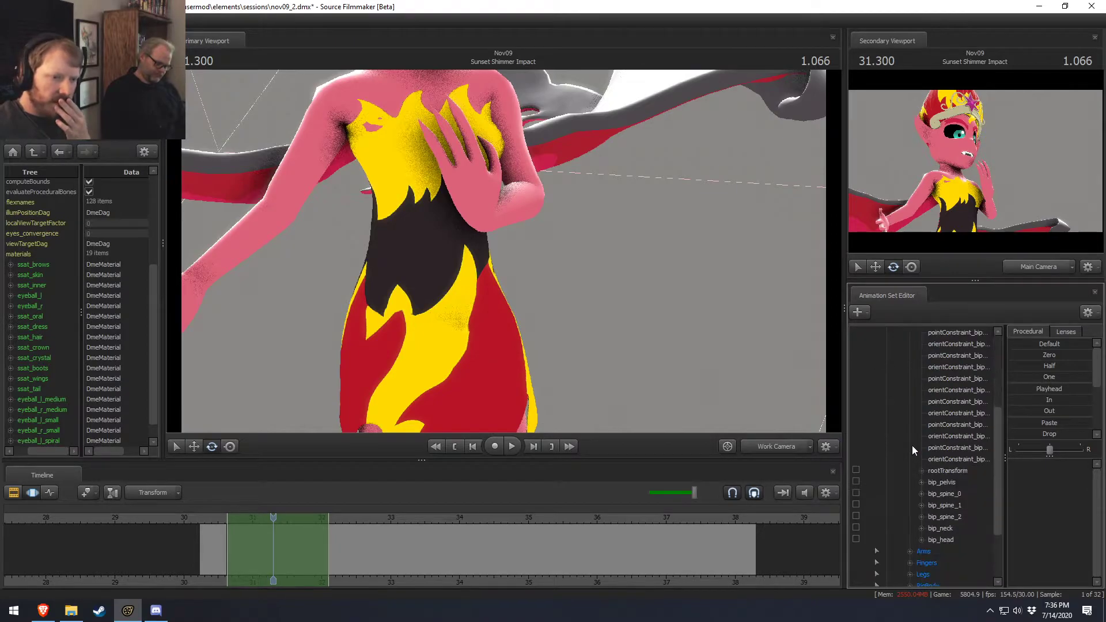
scroll(913, 432, "up", 5)
left_click(910, 436)
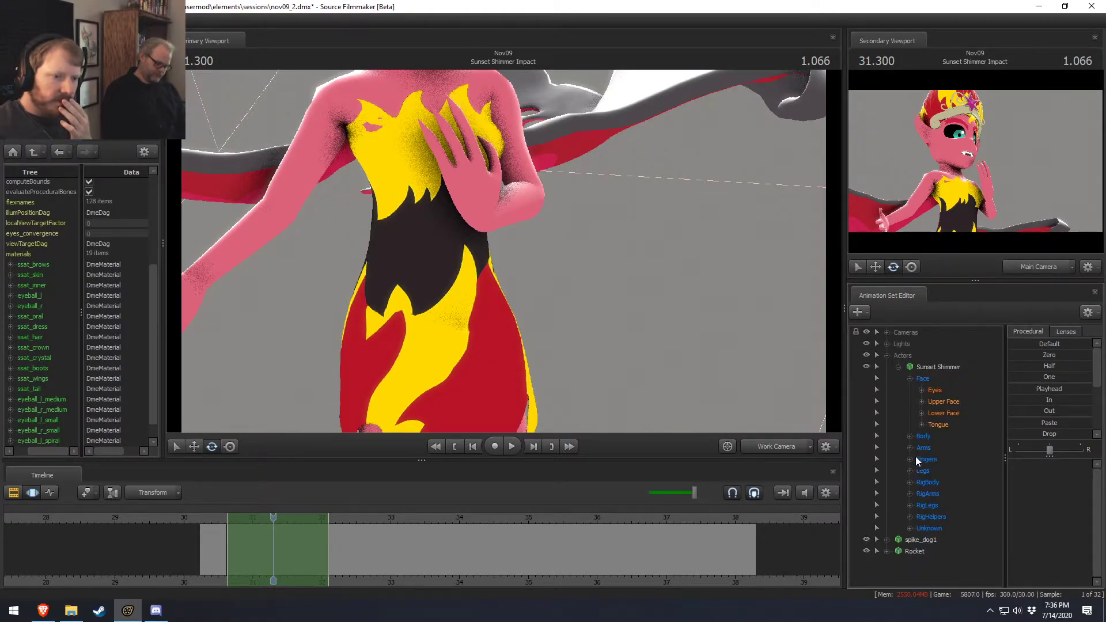
Look through Sunset Shimmer's RigBody, RigArms, RigLegs and RigHelpers control groups.
left_click(910, 481)
scroll(909, 479, "down", 2)
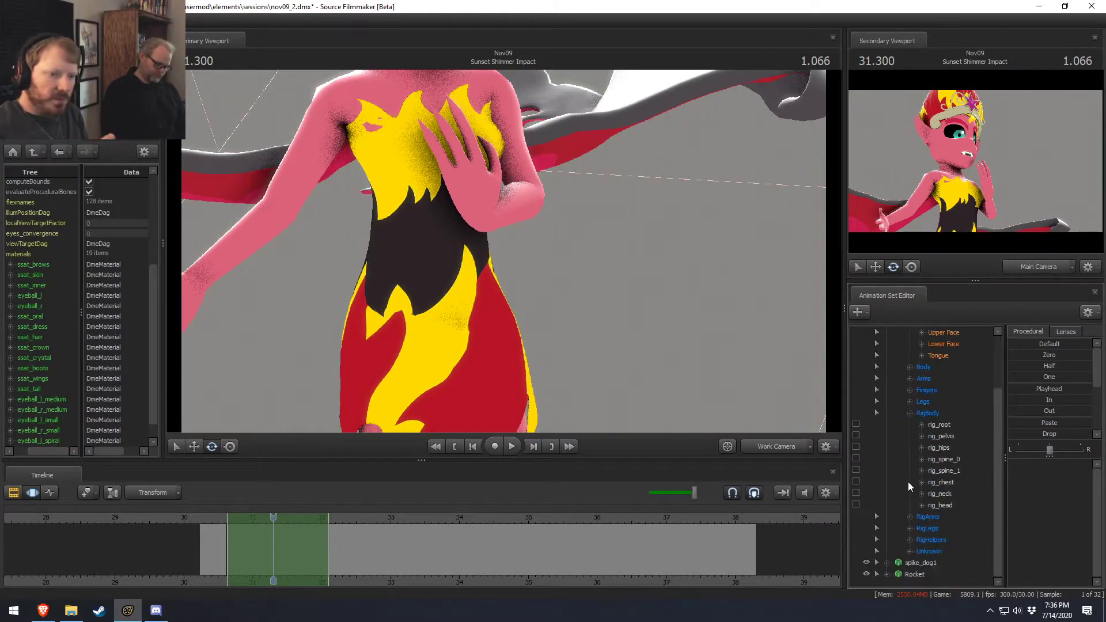
left_click(909, 414)
left_click(910, 493)
scroll(922, 498, "down", 2)
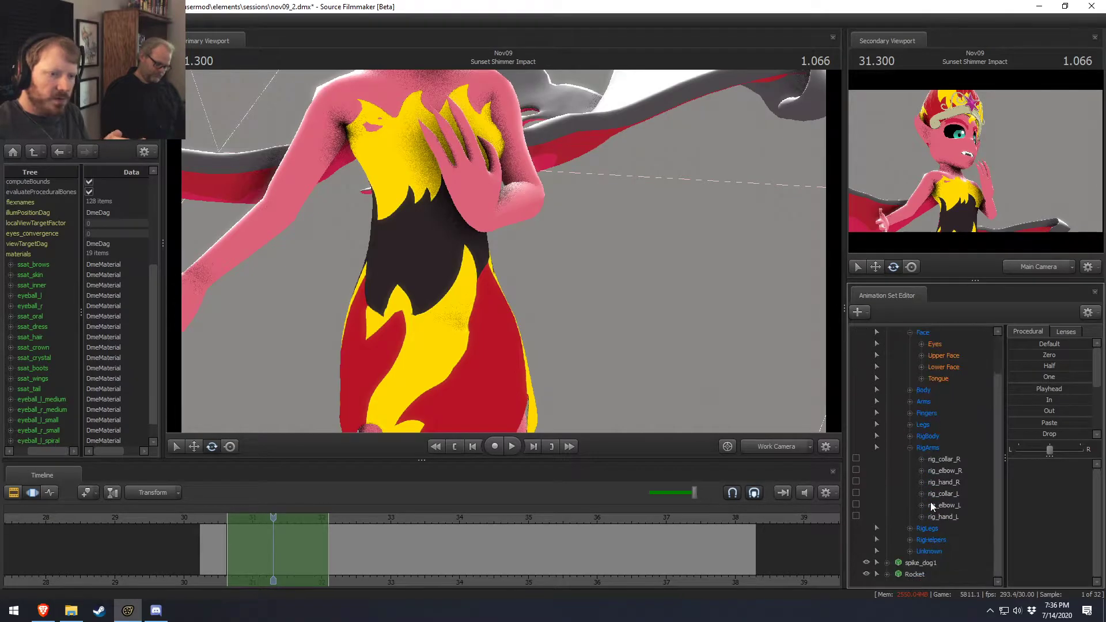
left_click(909, 448)
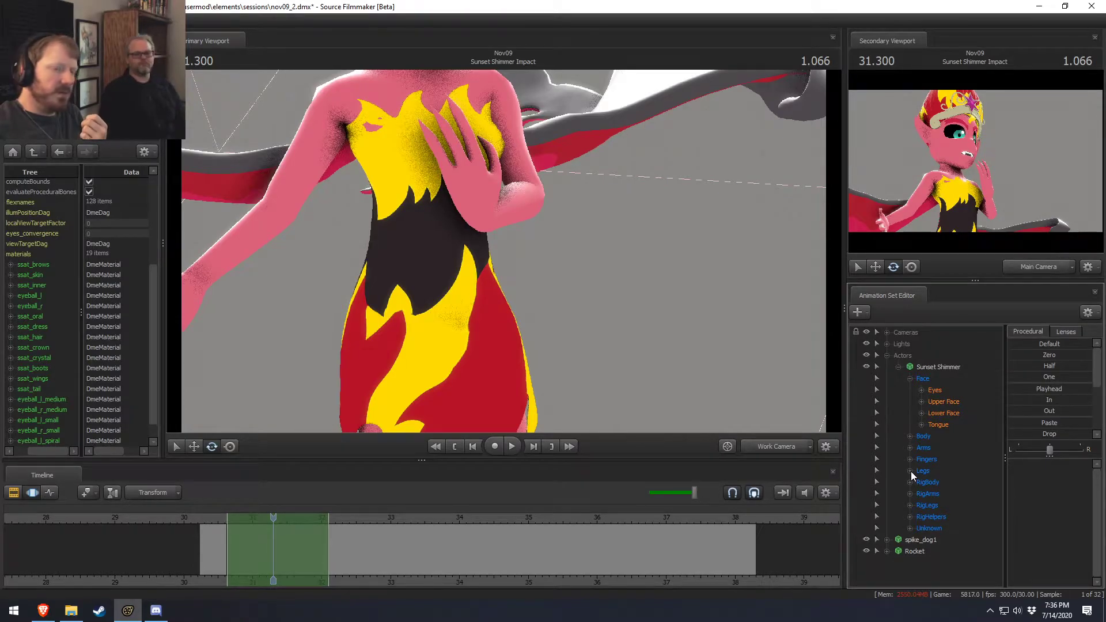
left_click(910, 505)
left_click(909, 505)
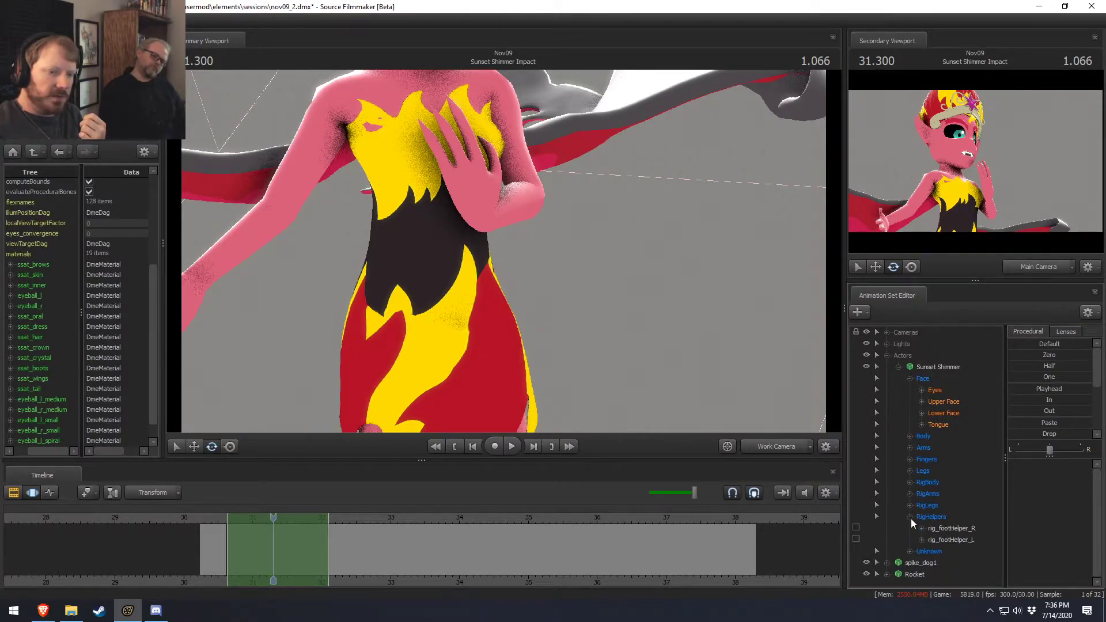
Examine the controls in the Unknown group, selecting several brow and upper lip controls, and collapse the group.
left_click(911, 524)
scroll(914, 524, "down", 10)
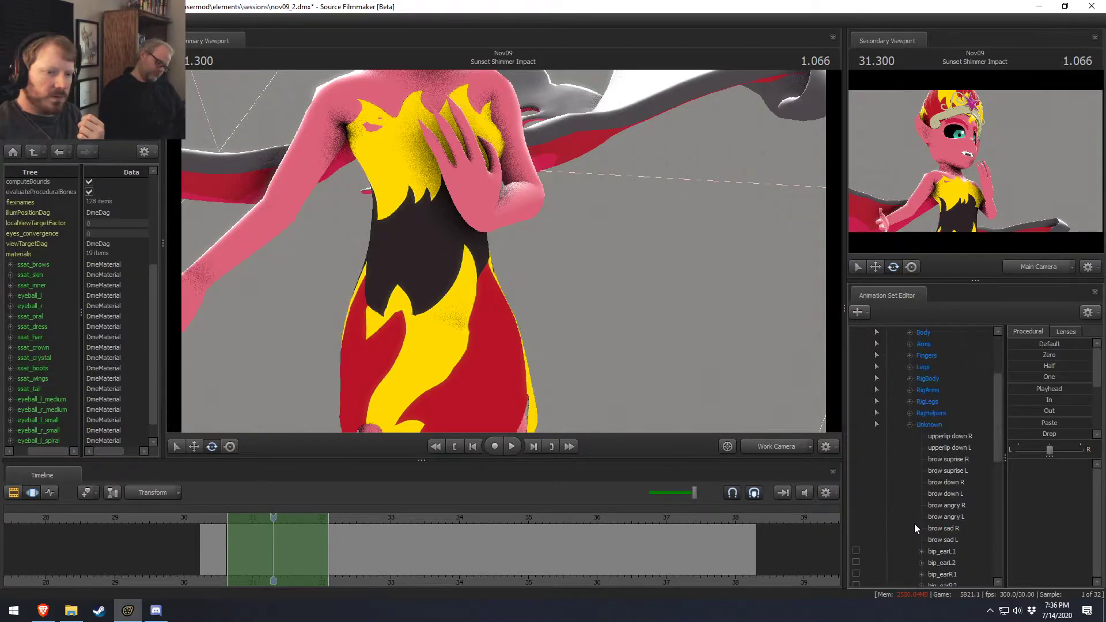
scroll(938, 496, "down", 5)
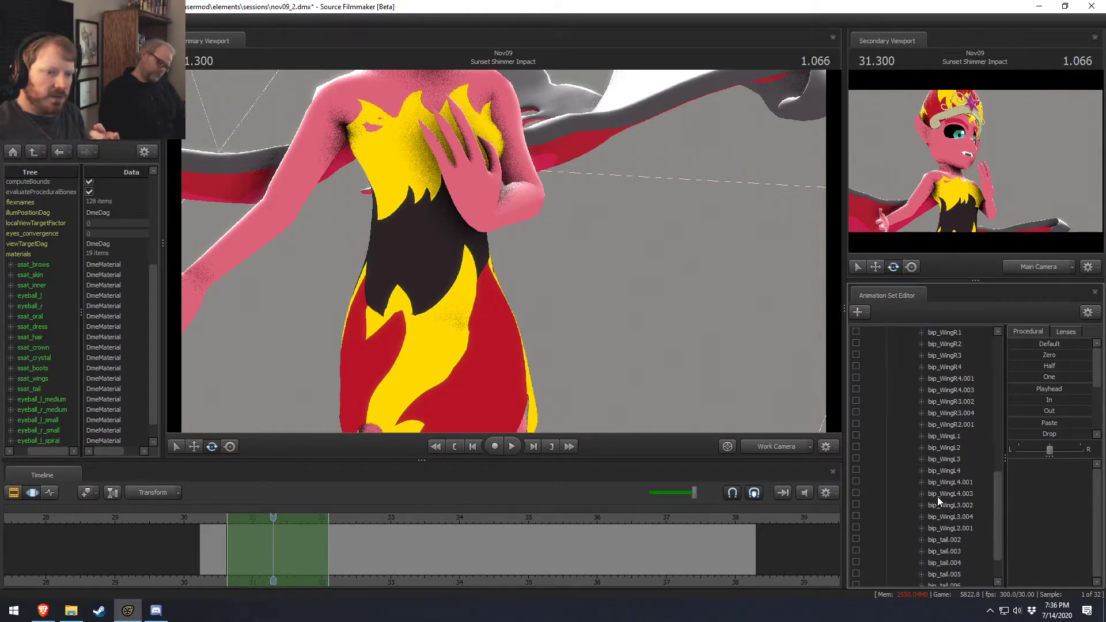
scroll(953, 530, "up", 12)
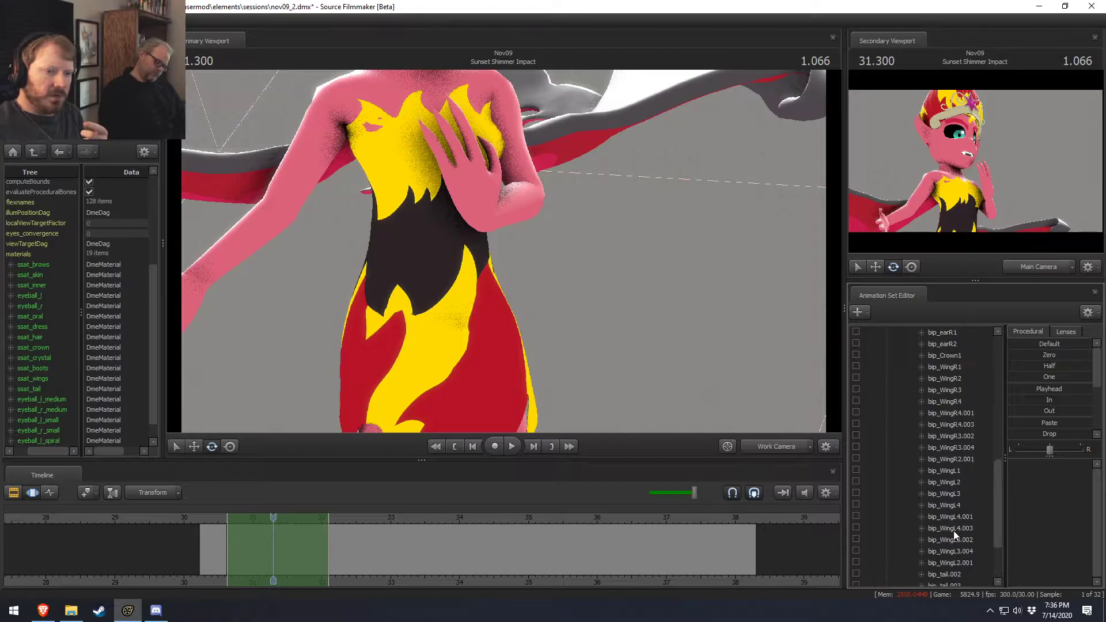
scroll(950, 525, "up", 3)
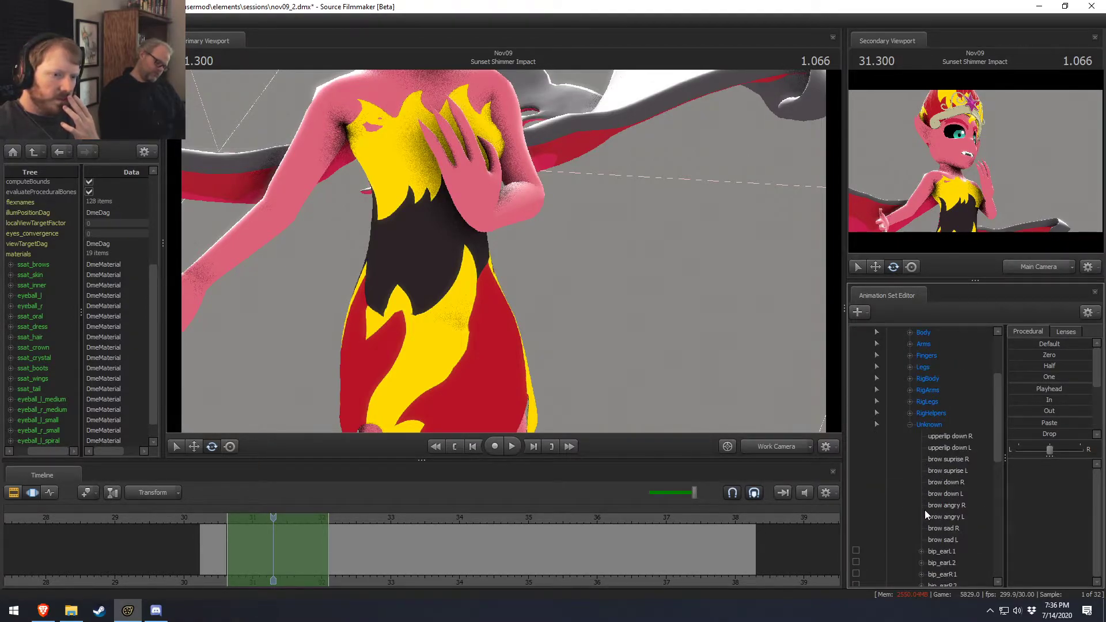
left_click(956, 471)
left_click(955, 505)
left_click(952, 518)
left_click(948, 536)
left_click(950, 448)
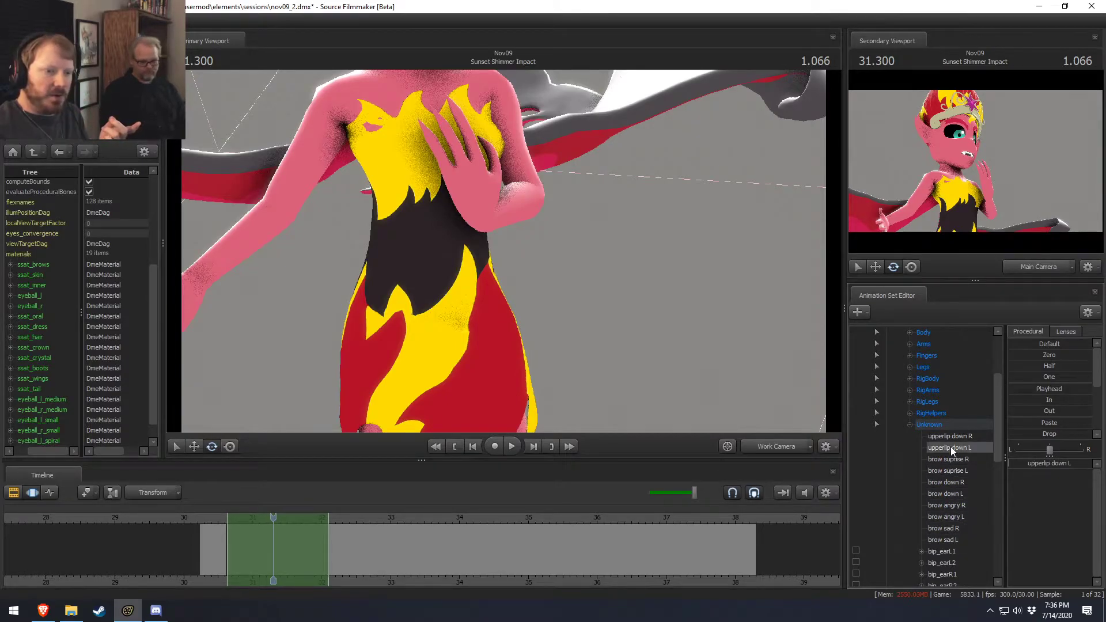
left_click(950, 437)
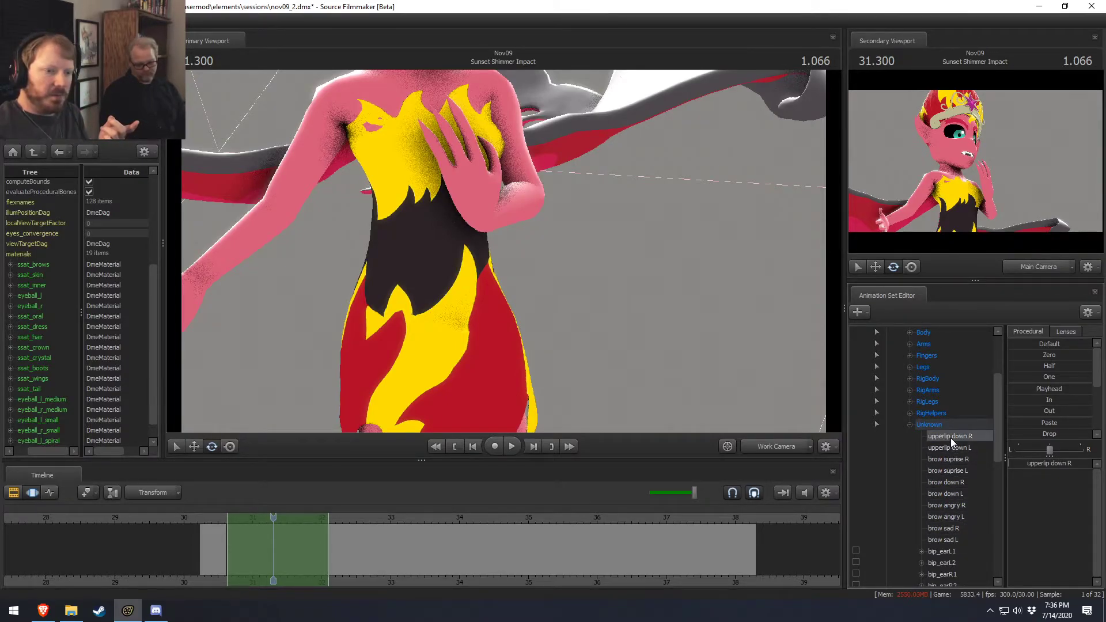
left_click(909, 424)
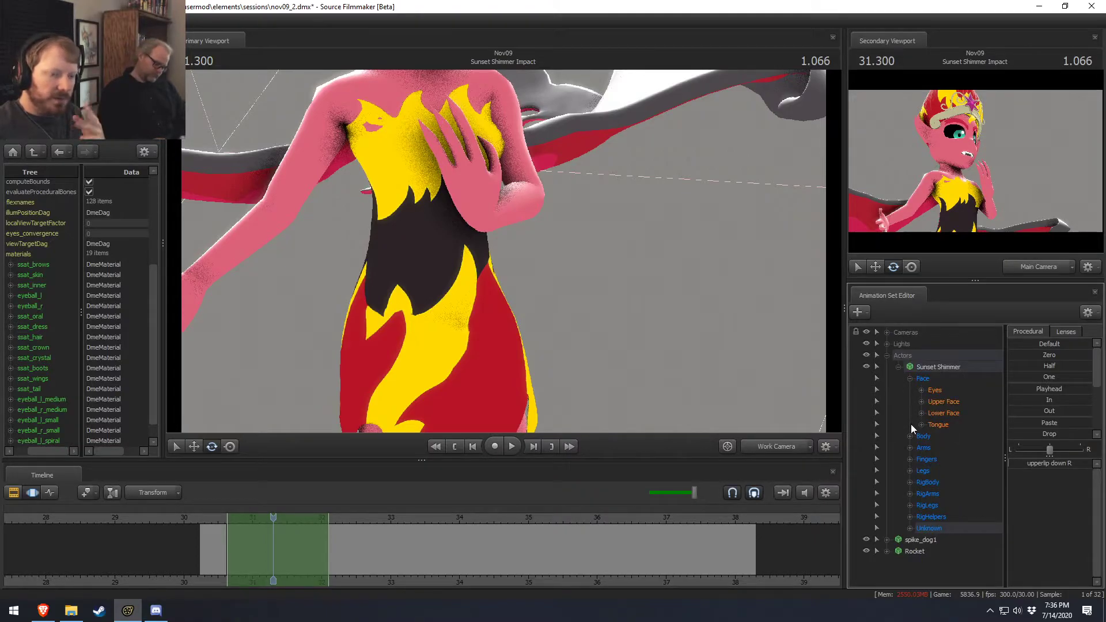
Check the contents of the RigArms, Body and Arms groups and collapse each one.
left_click(910, 493)
scroll(967, 514, "down", 2)
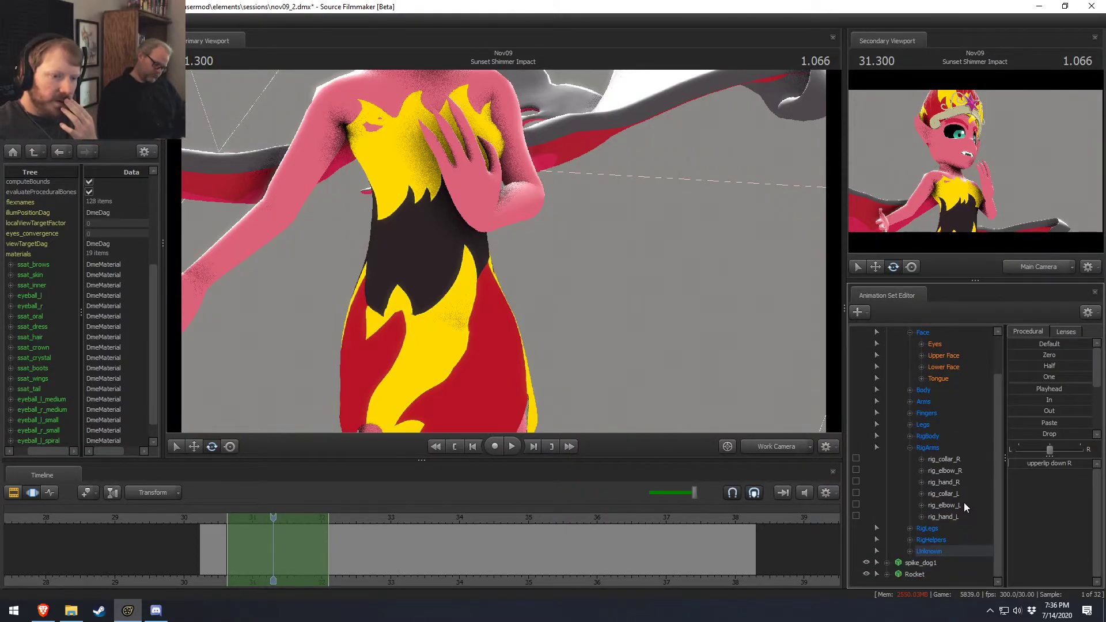
left_click(909, 448)
left_click(910, 435)
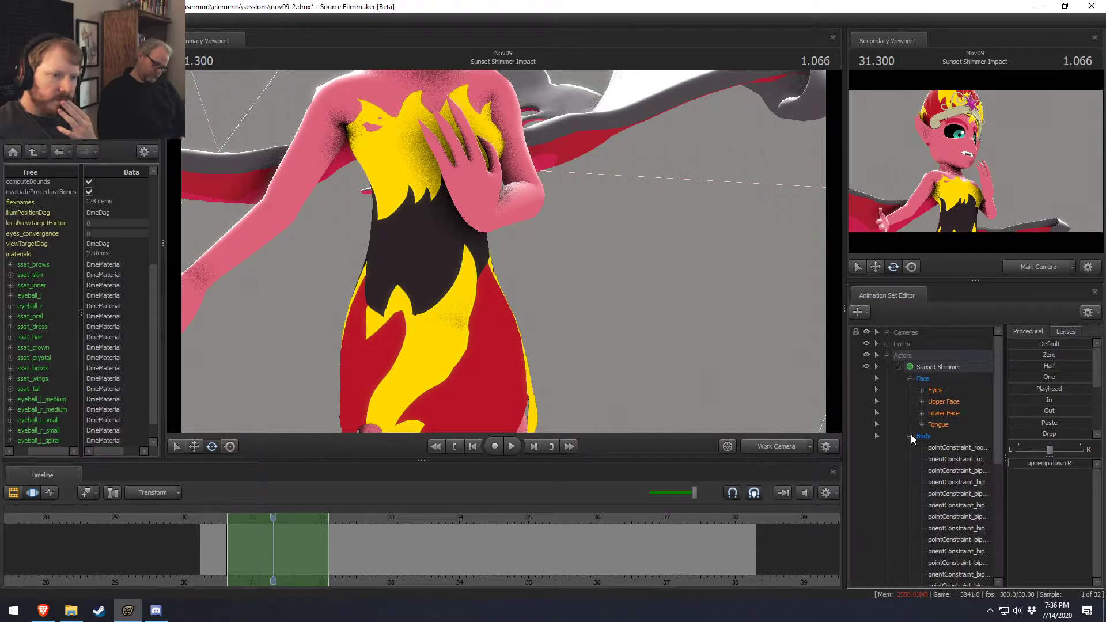
scroll(926, 458, "down", 3)
scroll(925, 455, "up", 3)
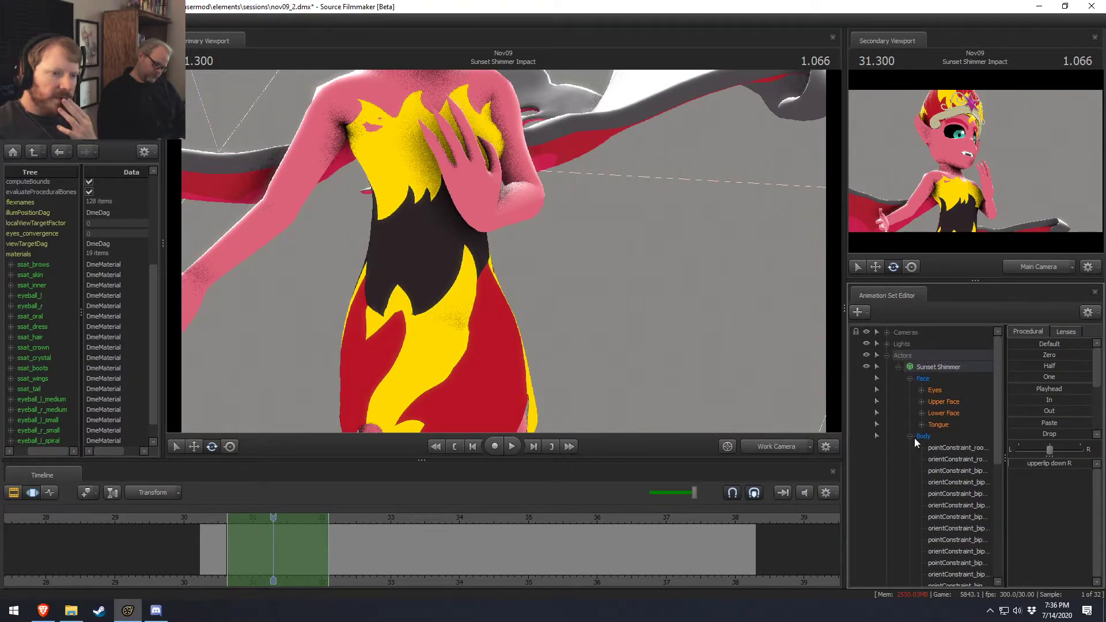
left_click(910, 436)
left_click(909, 450)
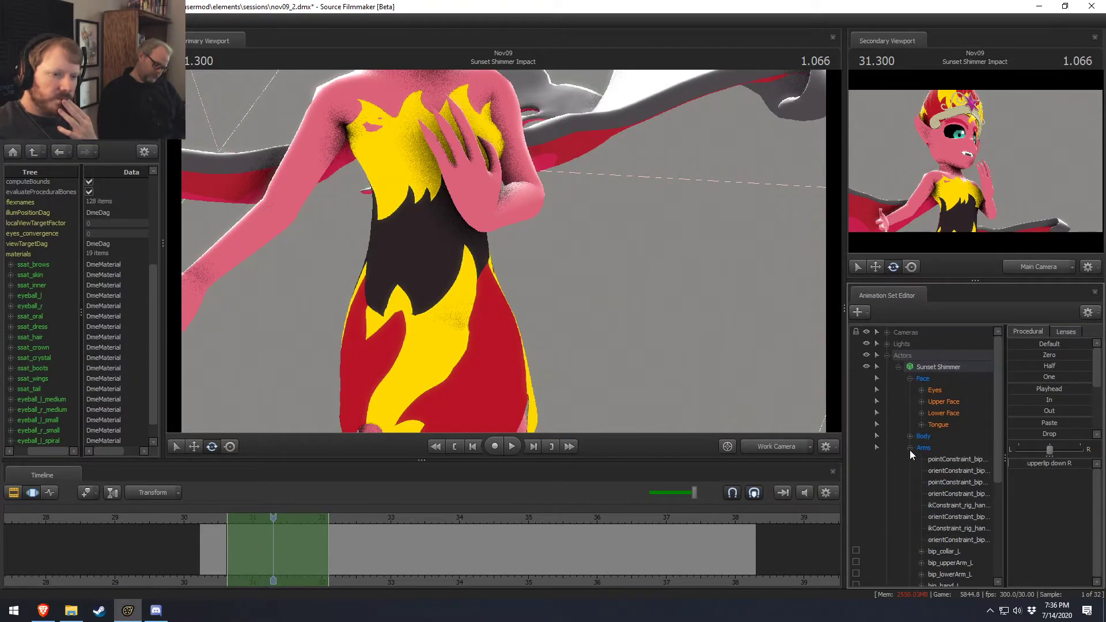
scroll(910, 453, "down", 2)
scroll(910, 452, "up", 2)
left_click(910, 448)
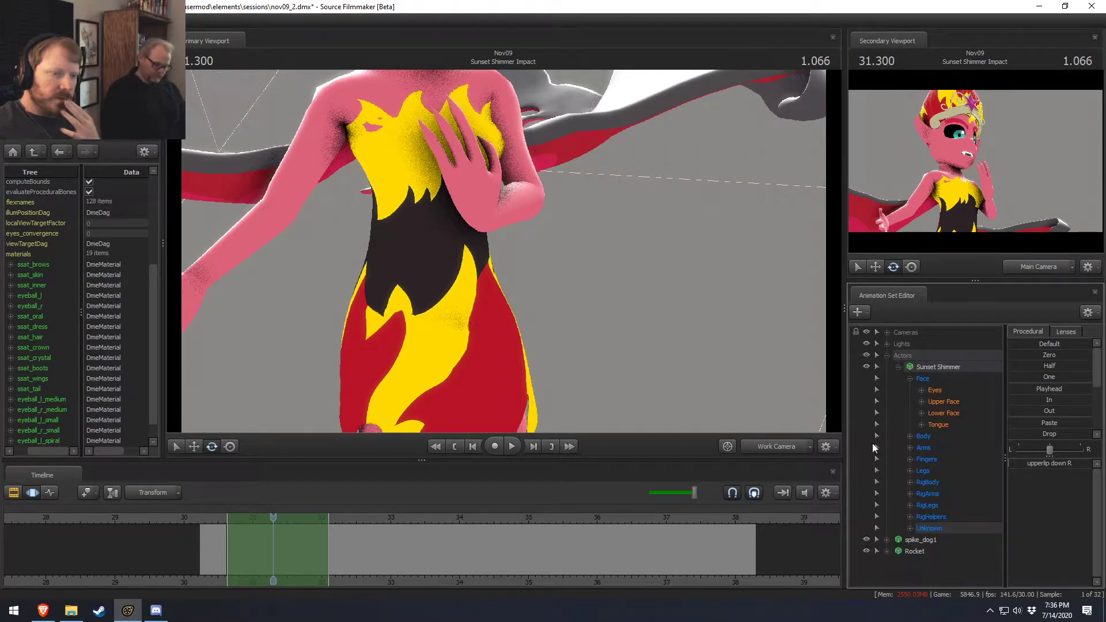
Recheck the Arms group, then expand Fingers so that only the LeftFingers bones are listed.
left_click_drag(384, 224, 498, 255)
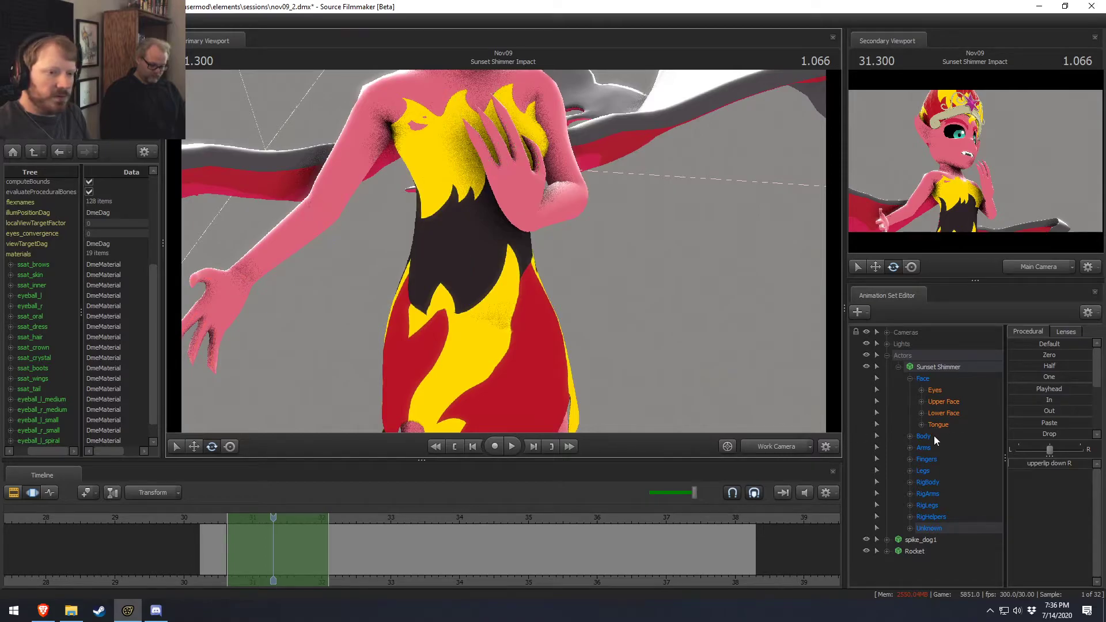
left_click(910, 449)
scroll(921, 459, "down", 3)
scroll(921, 458, "up", 2)
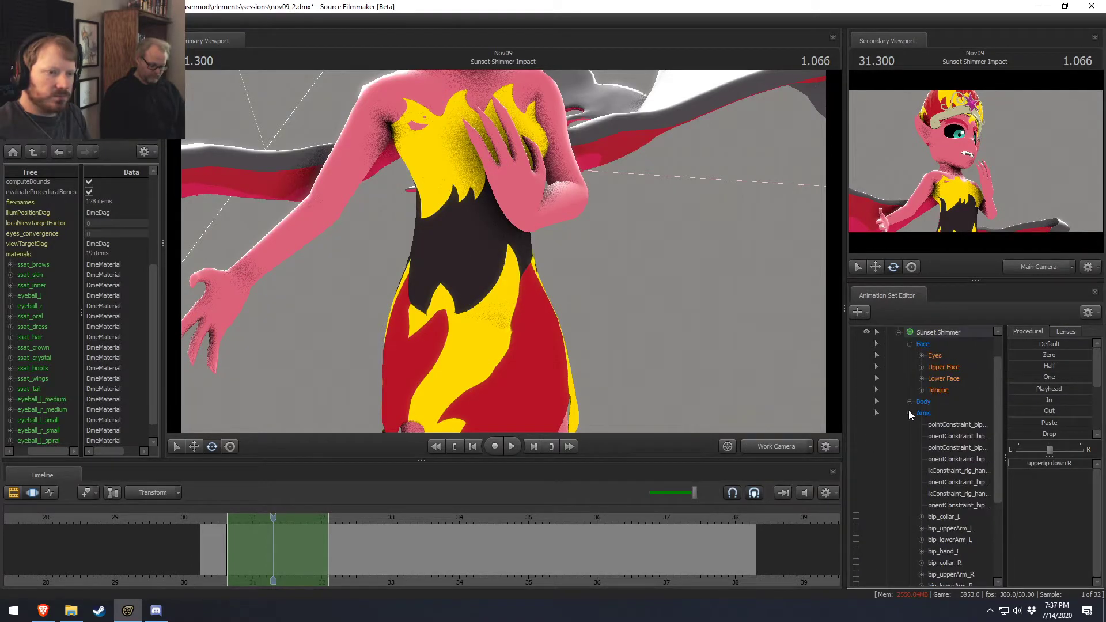
left_click(909, 412)
left_click(910, 459)
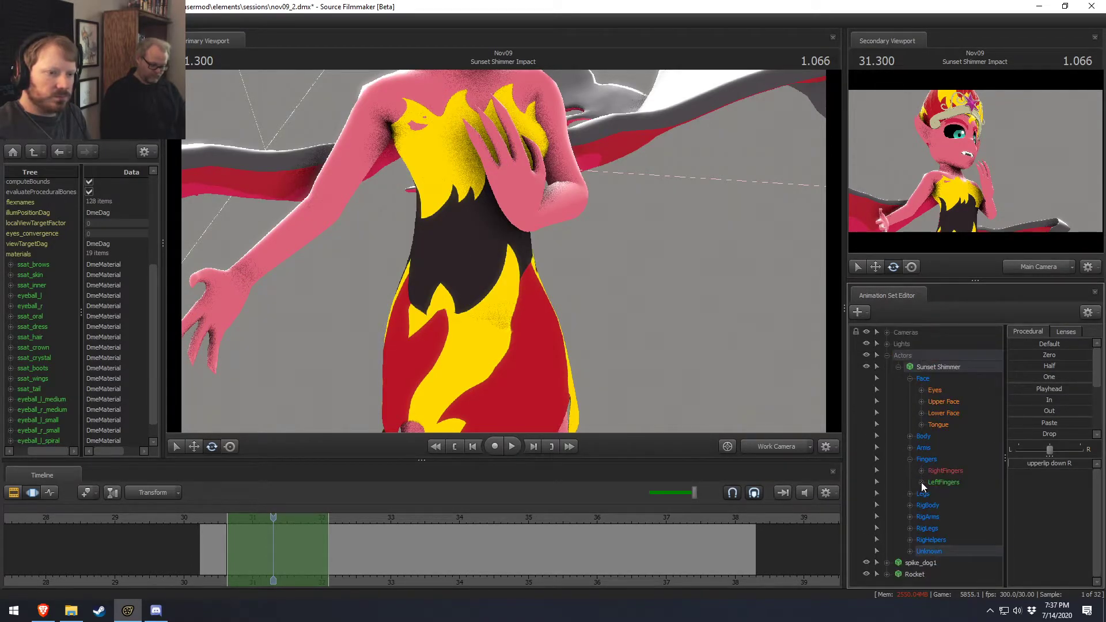
left_click(921, 482)
left_click(920, 471)
scroll(958, 482, "down", 3)
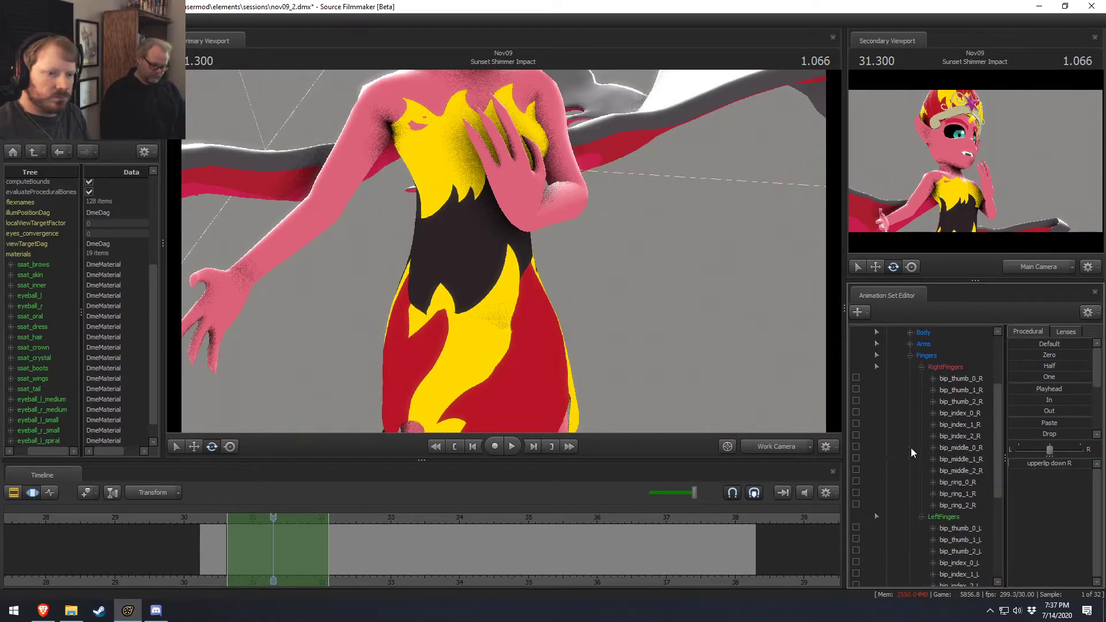
left_click(921, 366)
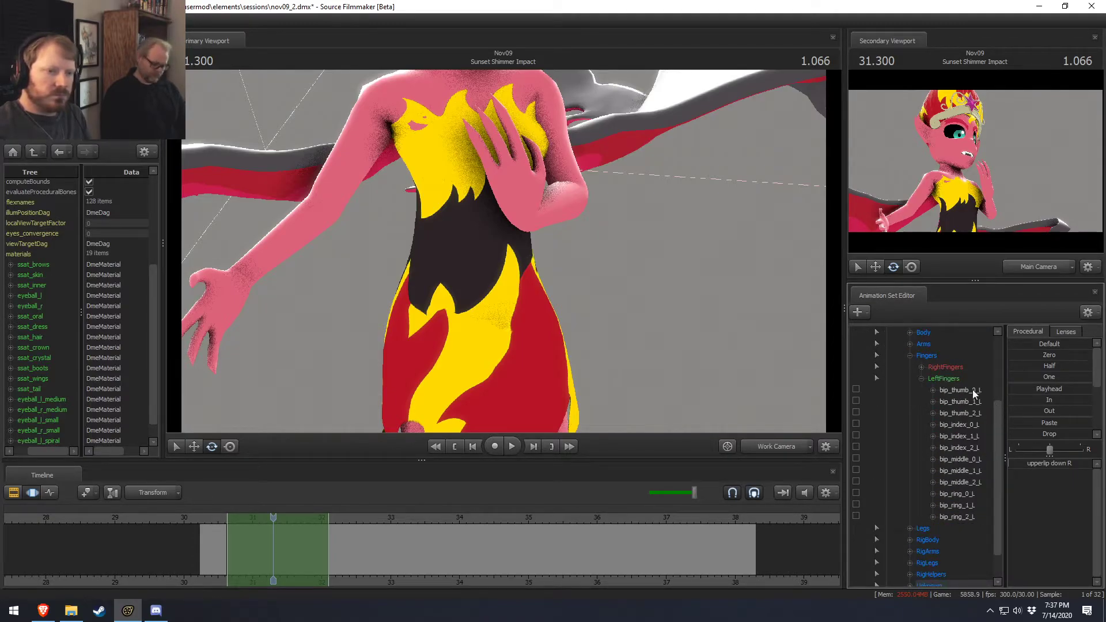
Select bip_ring_0_L, bip_middle_0_L and bip_index_0_L together and rotate these base joints of the left fingers.
left_click_drag(679, 334, 841, 245)
key("w")
key("s")
key("w")
left_click_drag(507, 251, 489, 256)
key("d")
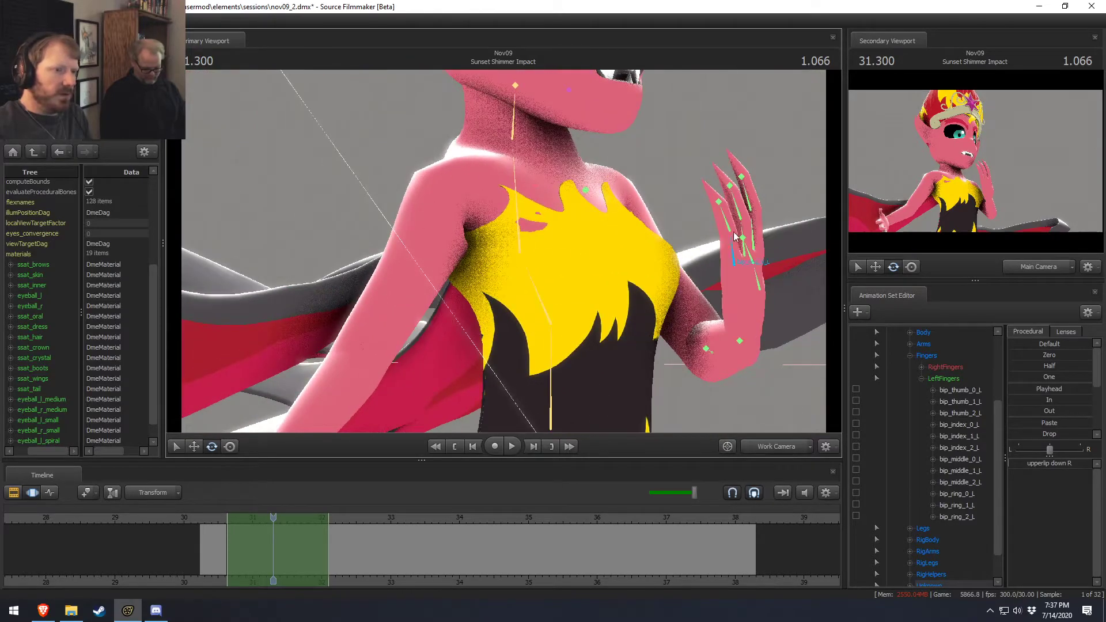
left_click(724, 264)
left_click(765, 241, "ctrl")
left_click(732, 264, "ctrl")
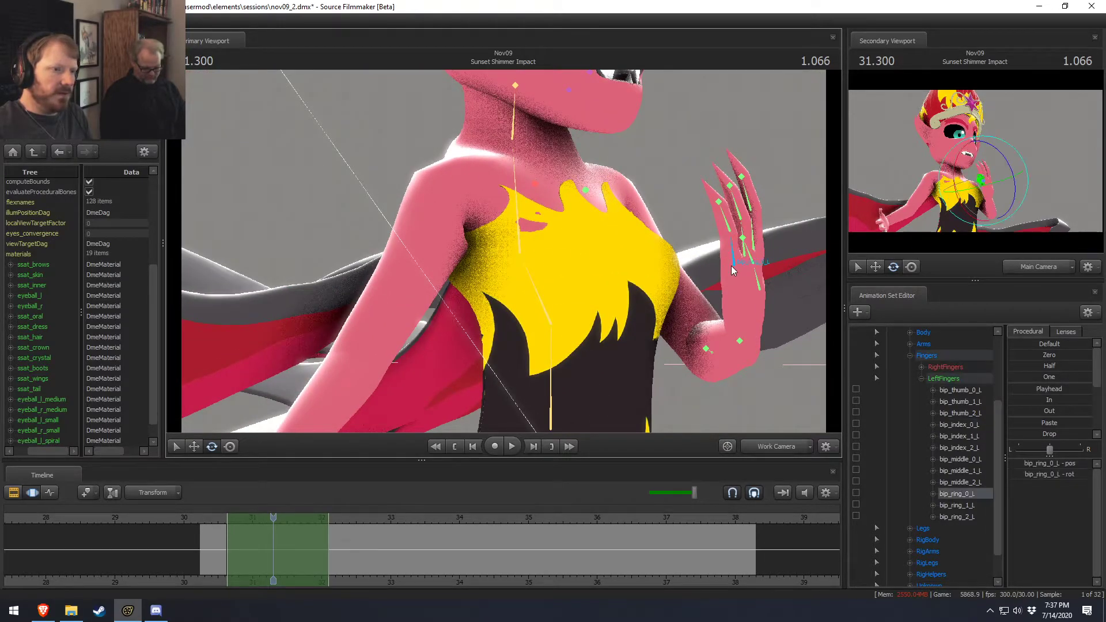
left_click(744, 253, "ctrl+shift")
left_click(753, 247, "ctrl+shift")
left_click_drag(669, 292, 531, 235, "alt")
left_click_drag(728, 249, 719, 245)
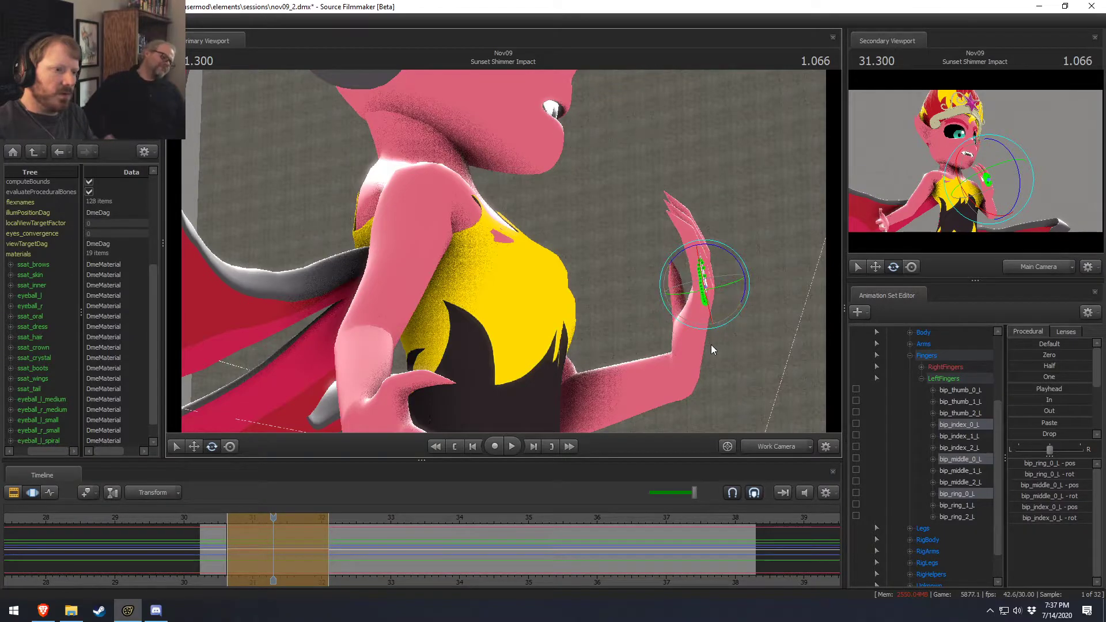
left_click_drag(687, 319, 639, 282, "alt")
mouse_move(507, 247)
left_mouse_down("alt")
mouse_move(460, 254)
mouse_move(506, 247)
left_mouse_up("alt")
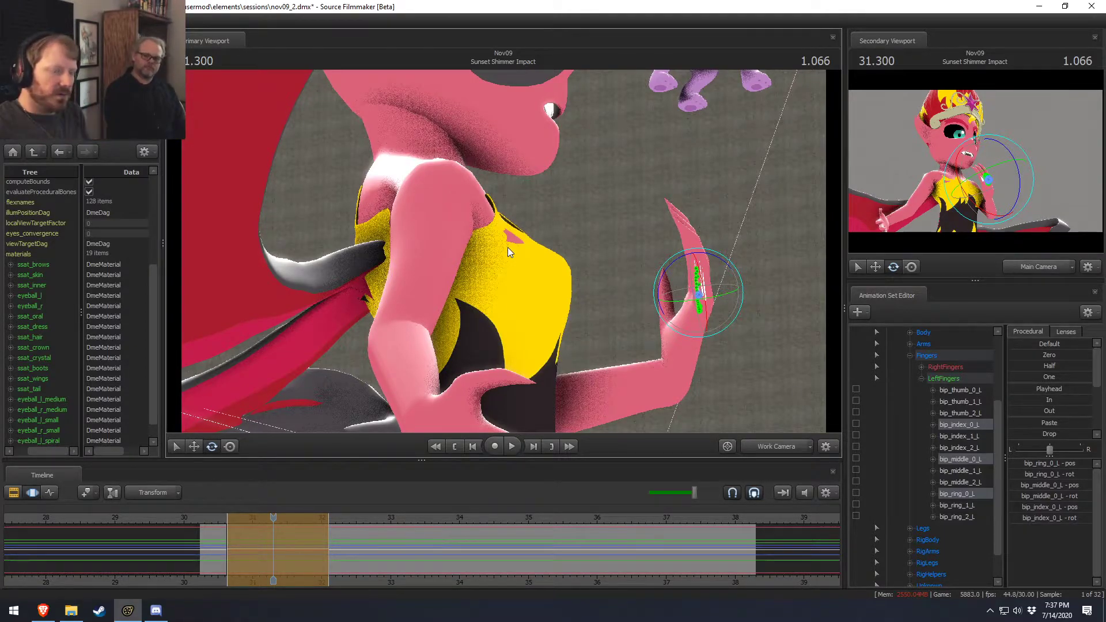
left_click_drag(426, 355, 694, 281, "alt")
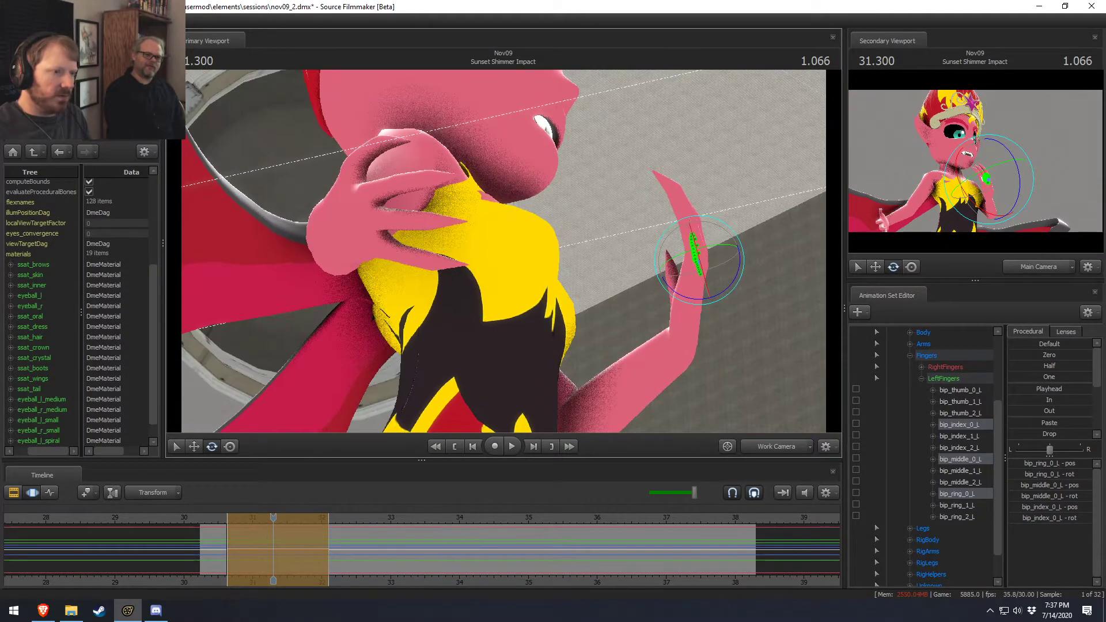
Select rig_hand_L and rotate the left hand at the wrist, checking its angle to the chest from several sides.
left_click(693, 336)
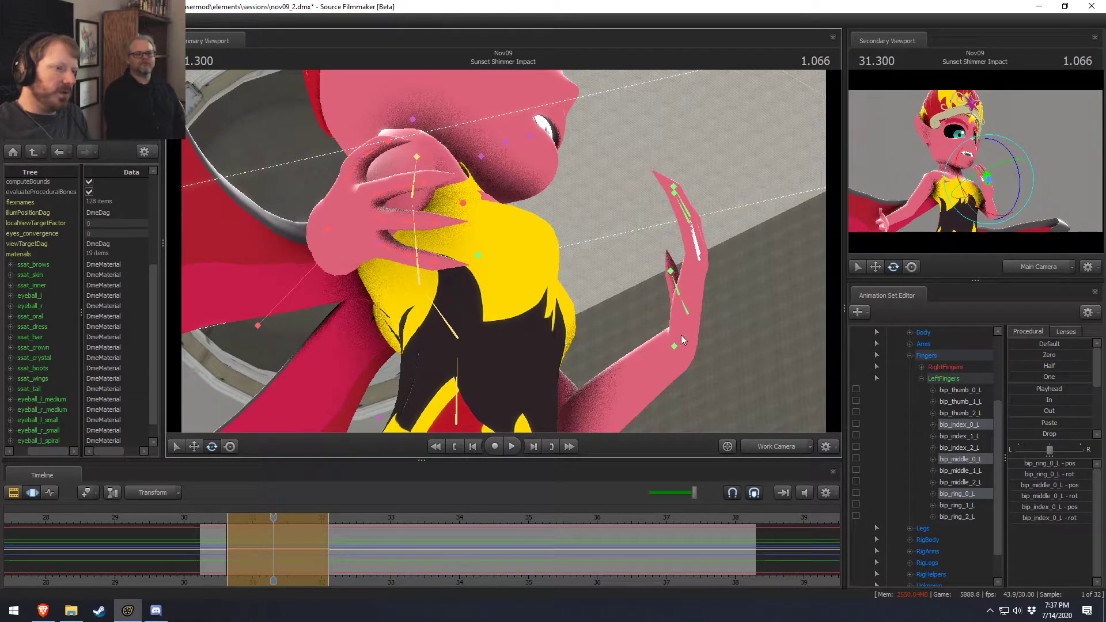
left_click(682, 331)
left_click(687, 353)
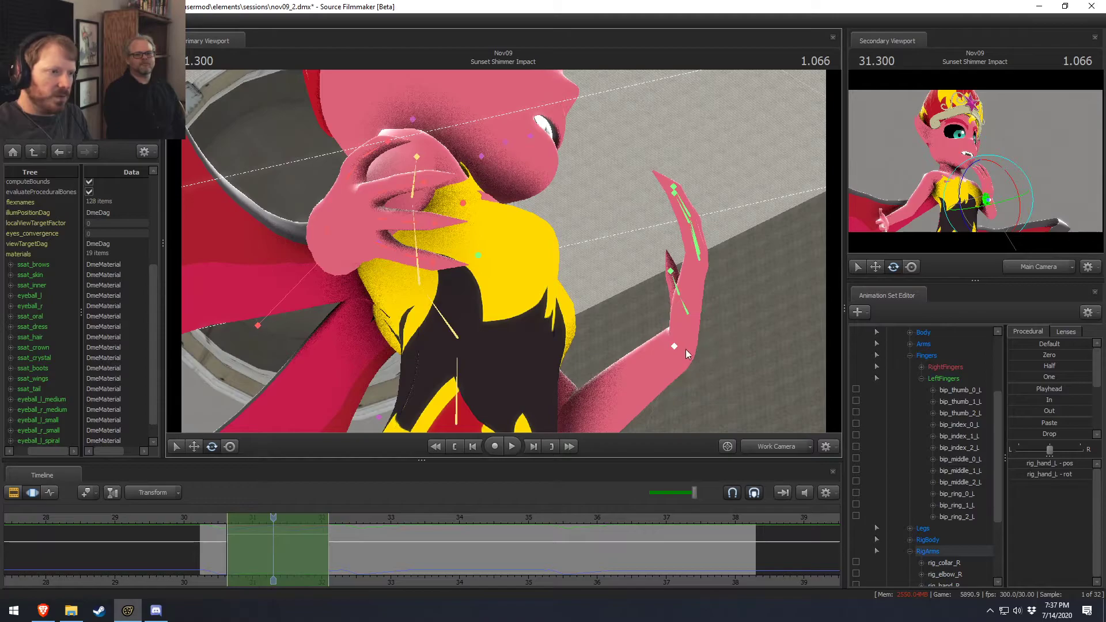
left_click_drag(661, 313, 628, 369)
left_click_drag(566, 231, 566, 296, "alt")
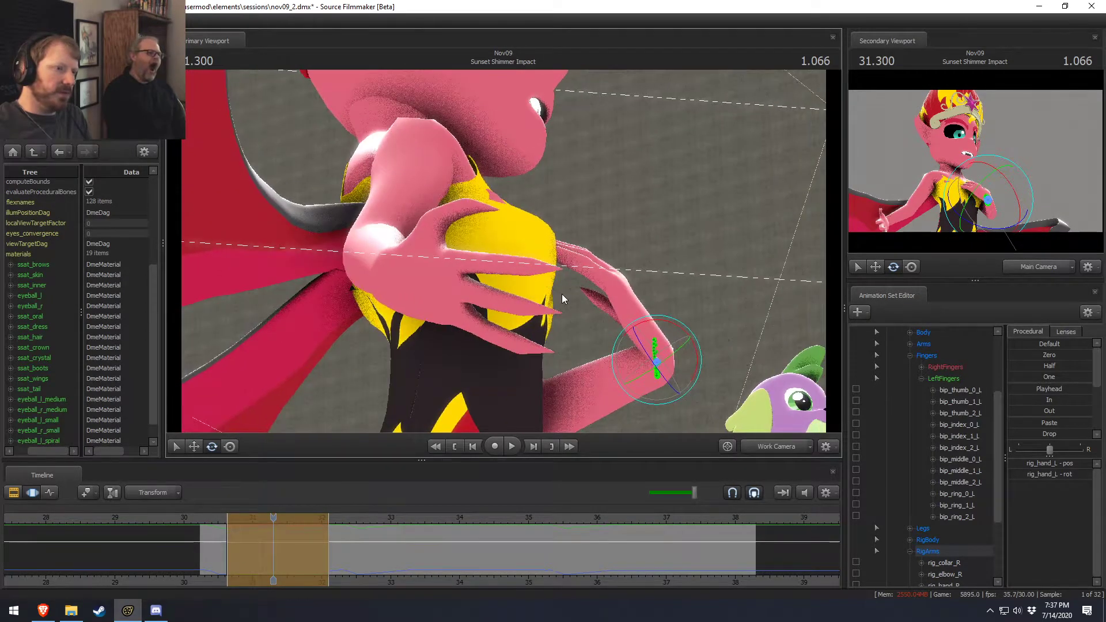
left_click_drag(641, 277, 734, 367, "alt")
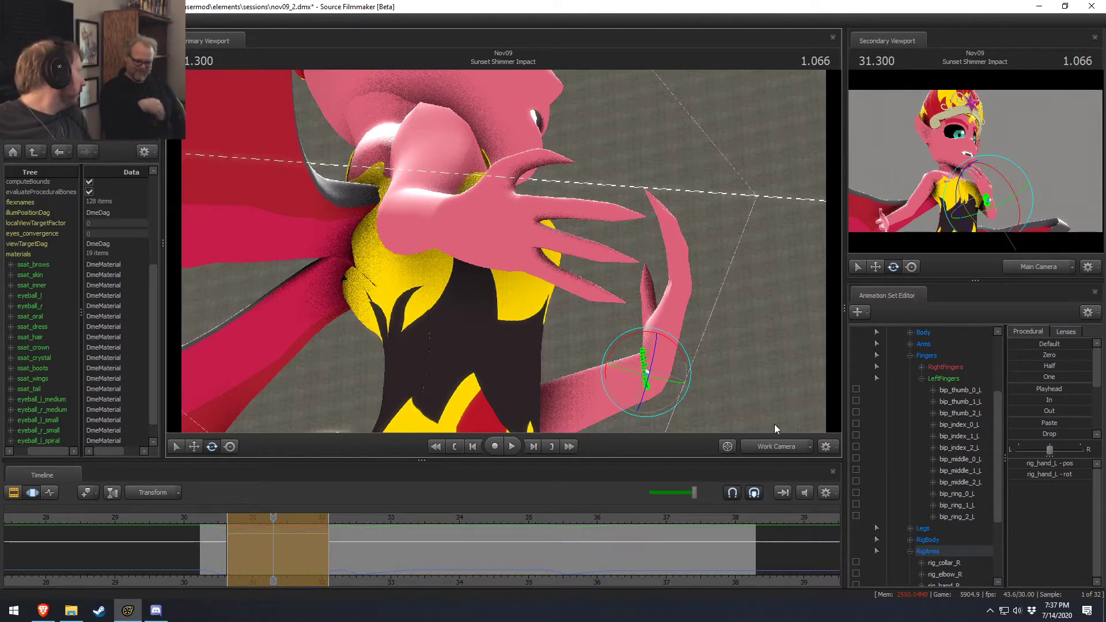
left_click_drag(681, 348, 503, 255)
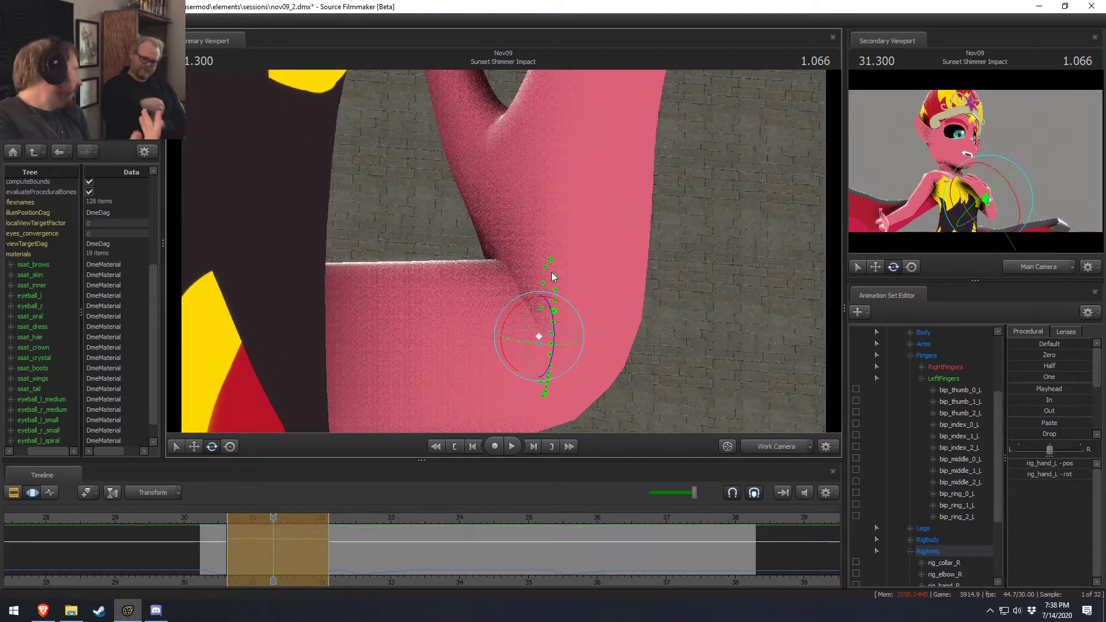
left_click_drag(664, 265, 664, 265, "alt")
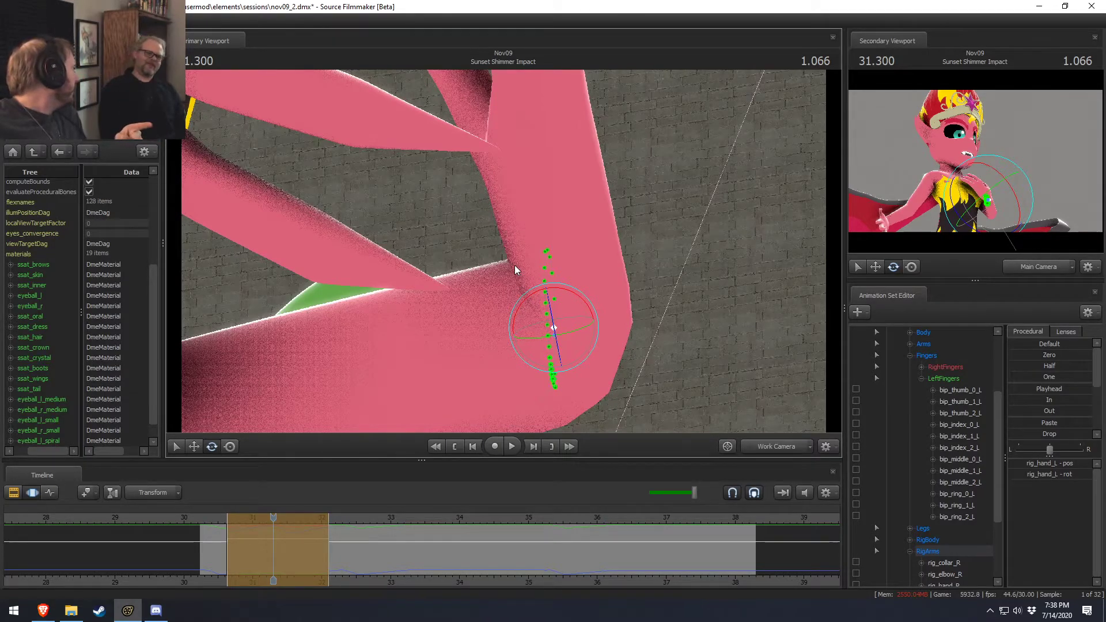
left_click_drag(506, 168, 452, 230, "alt")
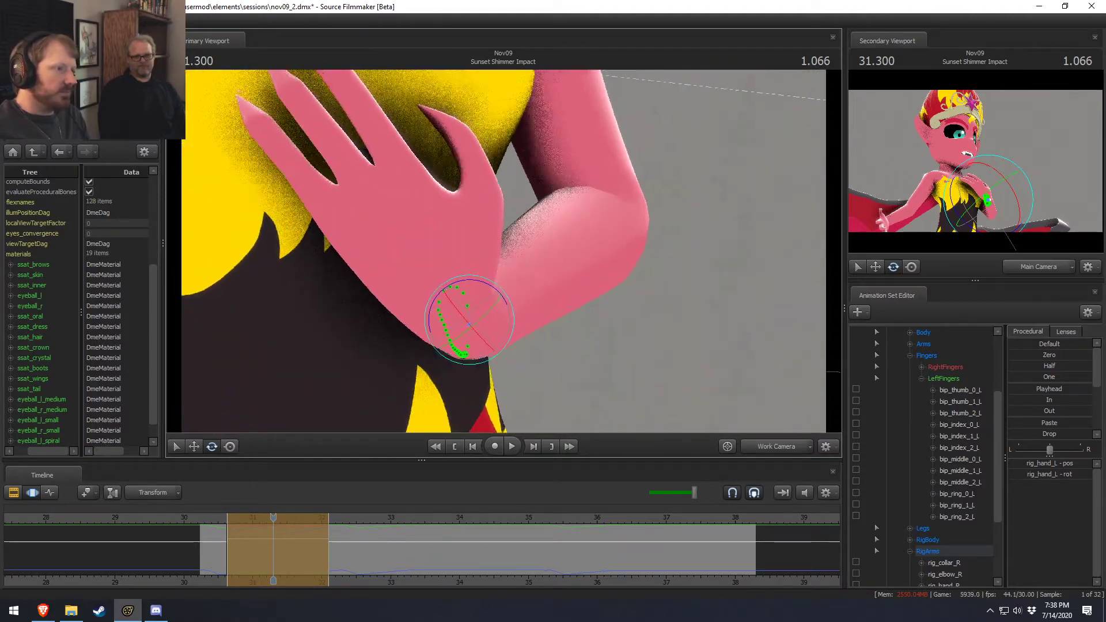
Rotate the second joints of the left index and middle fingers, bip_index_1_L and bip_middle_1_L, together.
right_click_drag(452, 230, 403, 231, "alt")
mouse_move(403, 231)
left_mouse_down("alt")
mouse_move(415, 225)
mouse_move(403, 225)
left_mouse_up("alt")
right_click_drag(403, 226, 472, 220, "alt")
left_click_drag(530, 259, 671, 264)
left_click_drag(512, 241, 544, 219, "alt")
left_click_drag(483, 187, 521, 212, "ctrl")
left_click_drag(521, 211, 504, 249, "alt")
left_click_drag(497, 205, 528, 217, "ctrl")
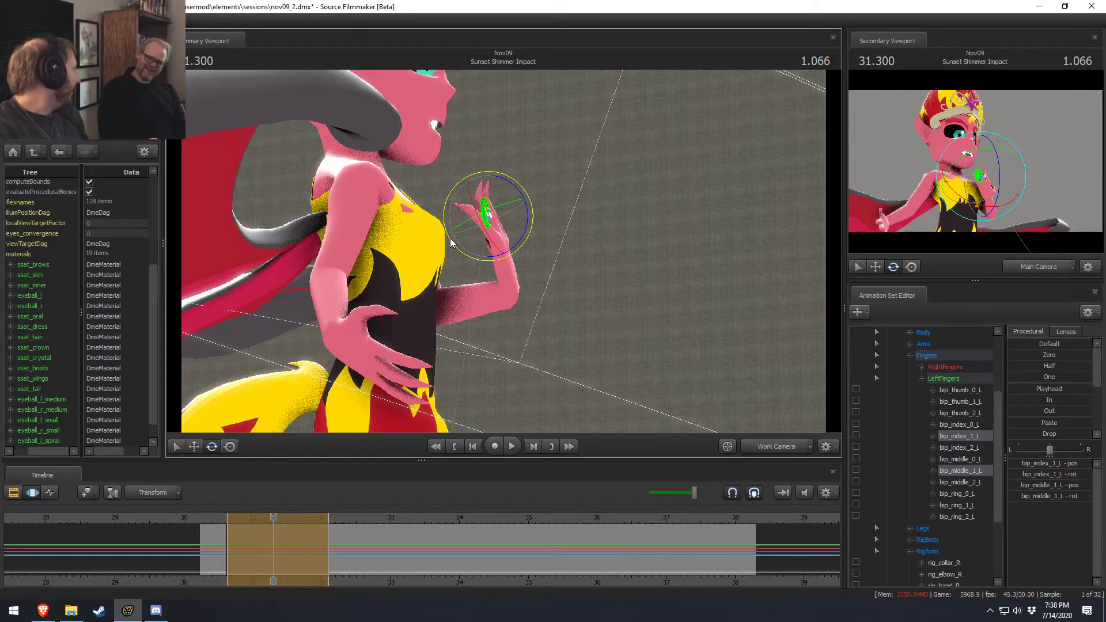
Select bip_index_0_L and rotate the base joint of the left index finger, checking the hand from the front and side.
key("ctrl")
left_click(500, 240, "ctrl")
left_click(499, 237, "ctrl")
left_click_drag(500, 238, 488, 194, "alt")
left_click(493, 232, "ctrl")
left_click(501, 231, "ctrl+shift")
left_click_drag(490, 197, 361, 251, "alt")
right_click_drag(360, 252, 552, 254, "alt")
left_click(495, 233)
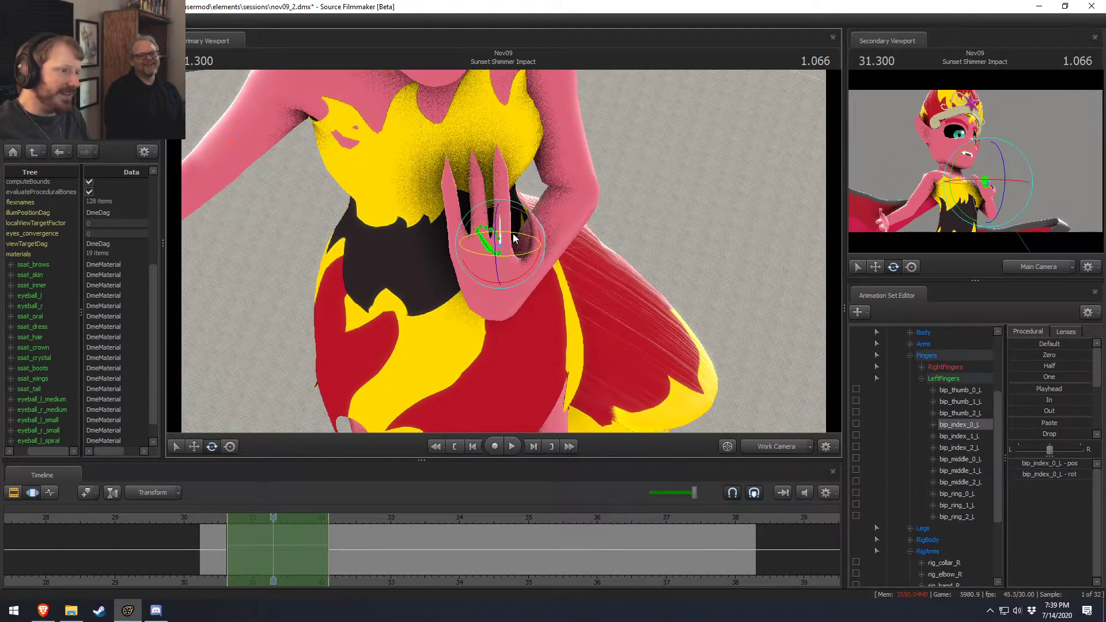
left_click_drag(541, 235, 540, 227)
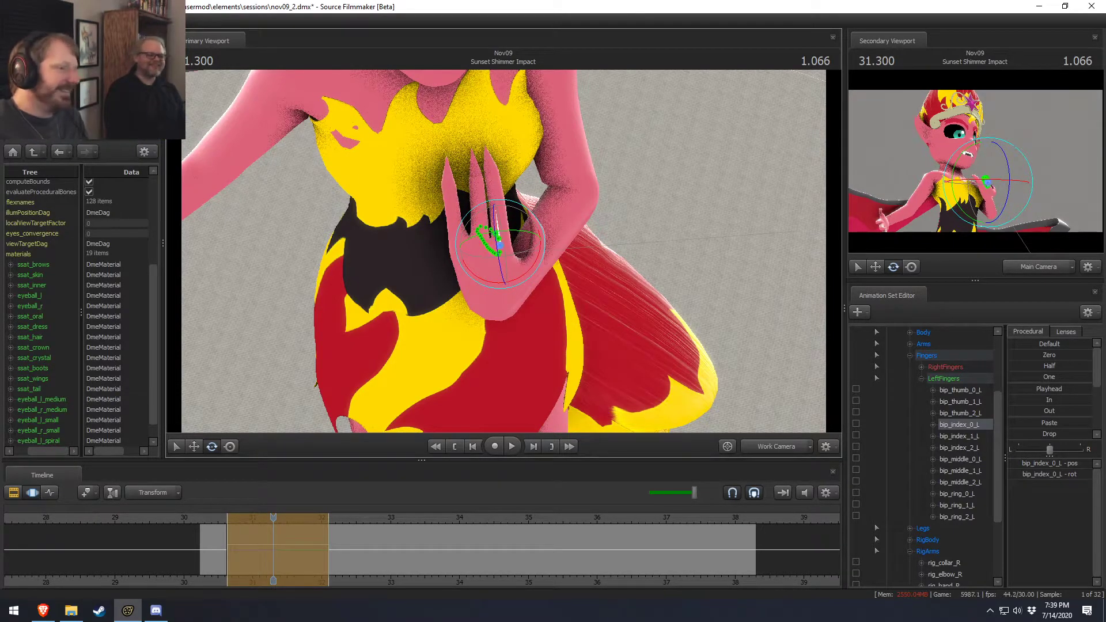
left_click_drag(316, 160, 479, 259, "alt")
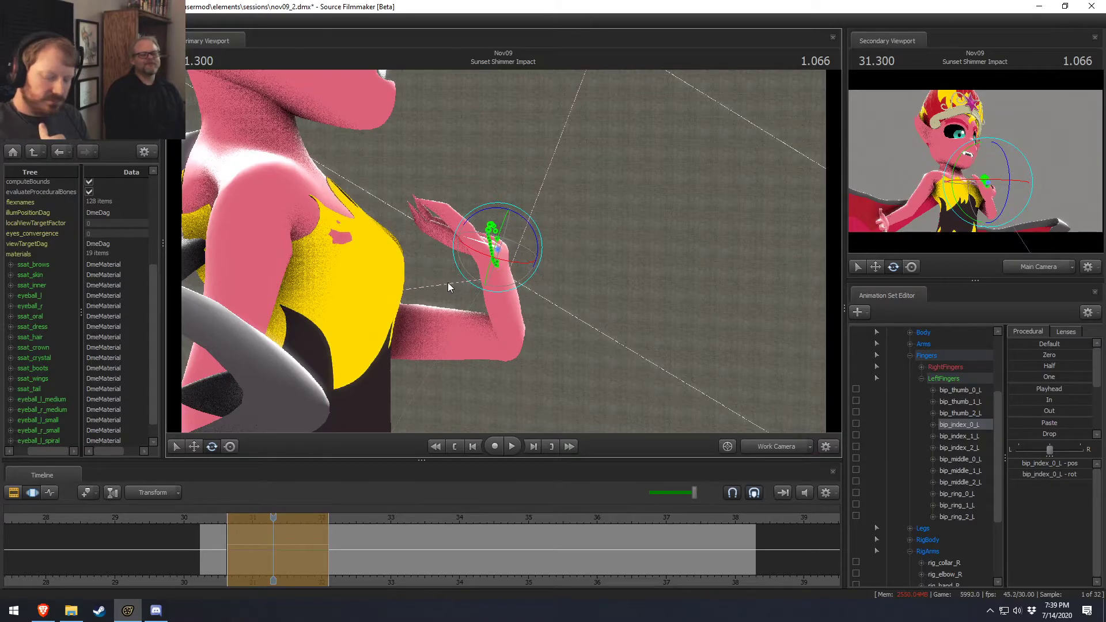
left_click_drag(448, 282, 403, 288, "alt")
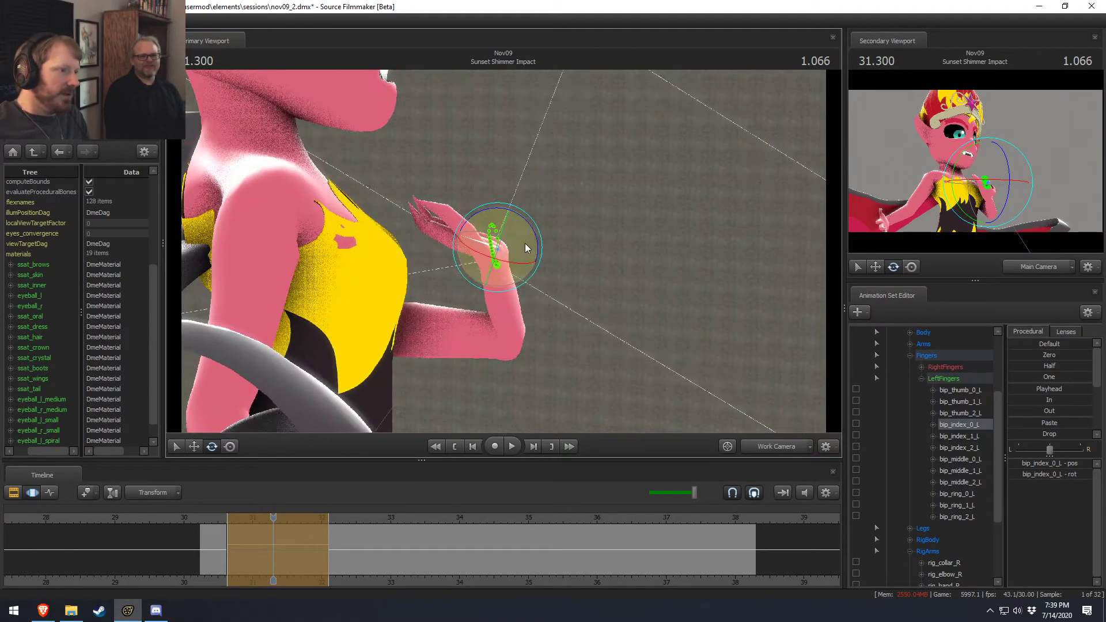
Add a scale control to bip_ring_0_L and select it for adjusting the left ring finger's scale.
key("ctrl")
mouse_move(494, 245)
left_mouse_down("alt")
mouse_move(455, 227)
mouse_move(505, 255)
left_mouse_up("alt")
left_click(457, 237, "ctrl")
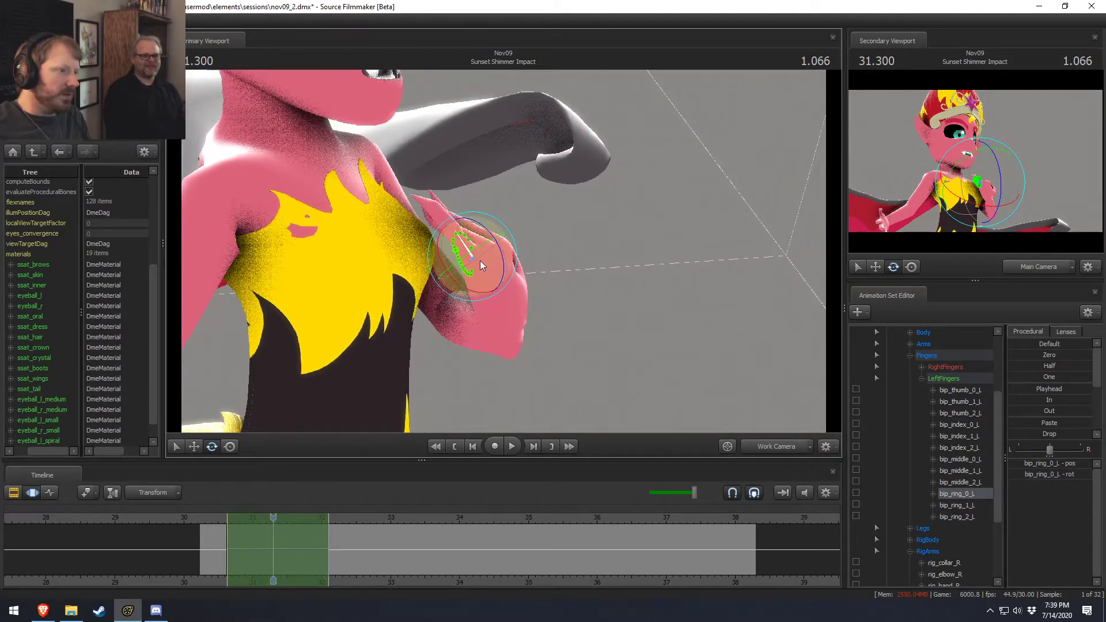
right_click(481, 263)
mouse_move(510, 275)
right_click(957, 495)
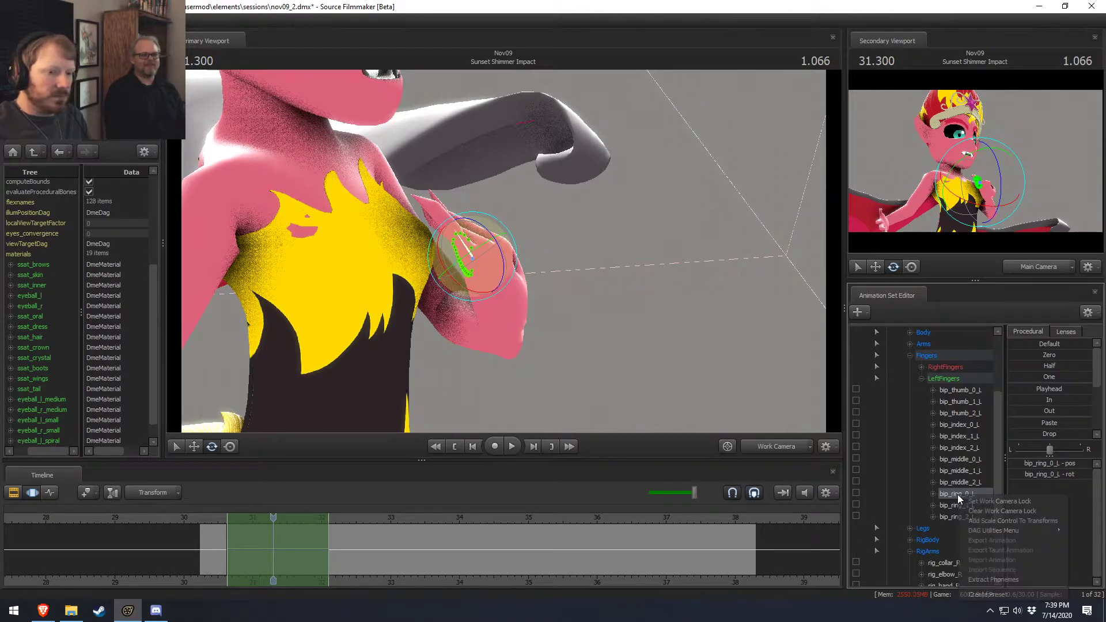
left_click(986, 518)
left_click(962, 528)
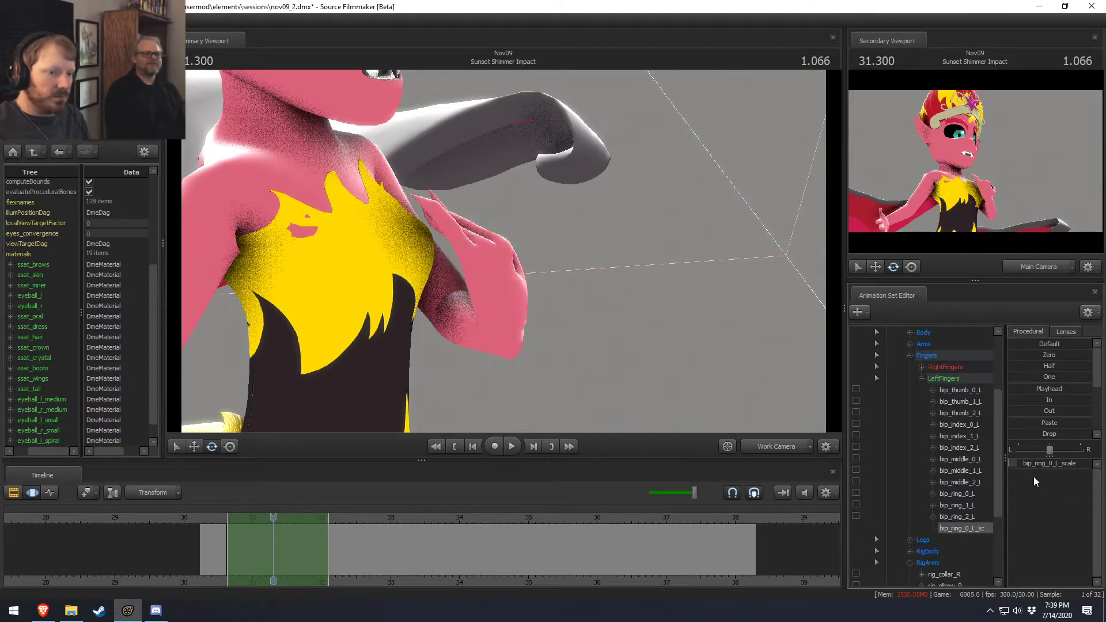
left_click_drag(1048, 463, 1048, 463)
Rotate bip_ring_0_L at the left ring finger's base, and rotate bip_index_1_L and bip_middle_1_L together.
left_click_drag(653, 270, 503, 253)
left_click(517, 218)
left_click_drag(548, 215, 550, 203)
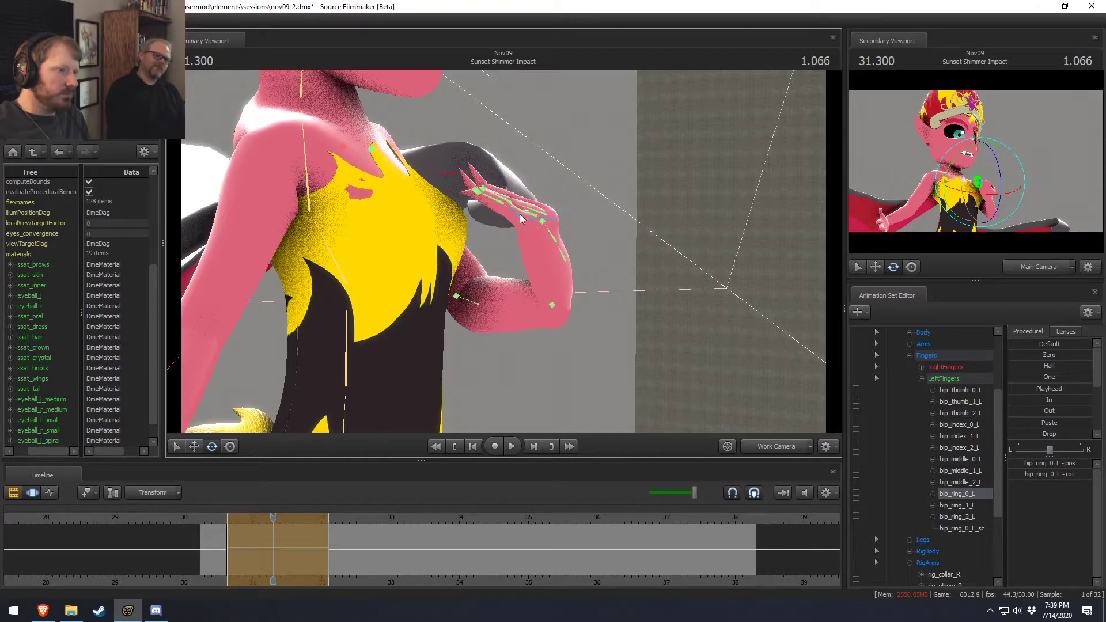
left_click(505, 202)
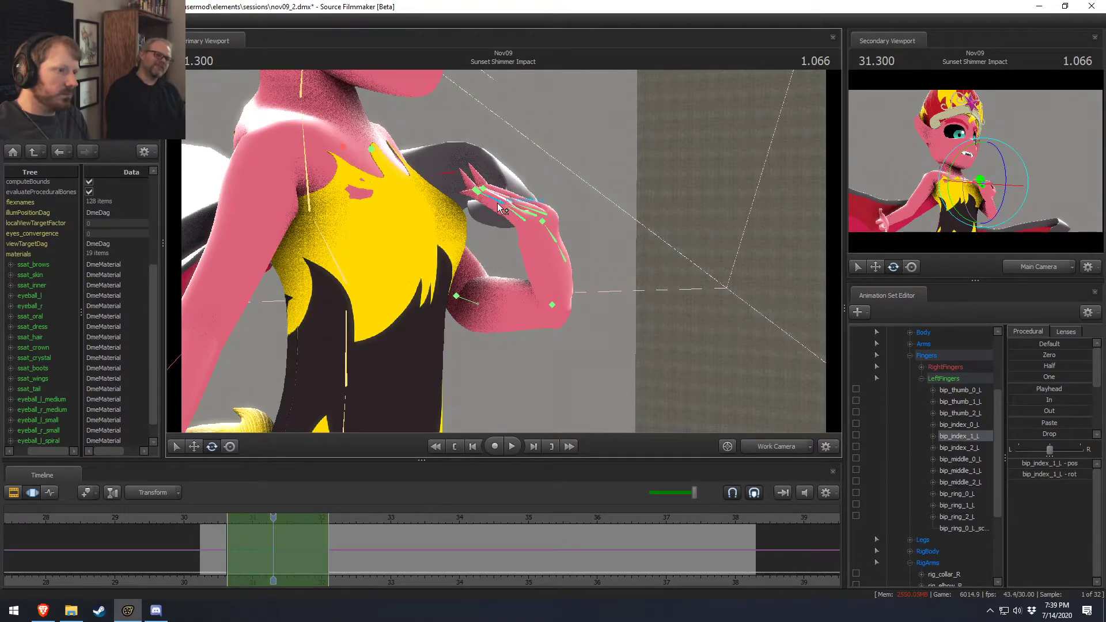
left_click(505, 204, "ctrl+shift")
left_click_drag(535, 188, 536, 201)
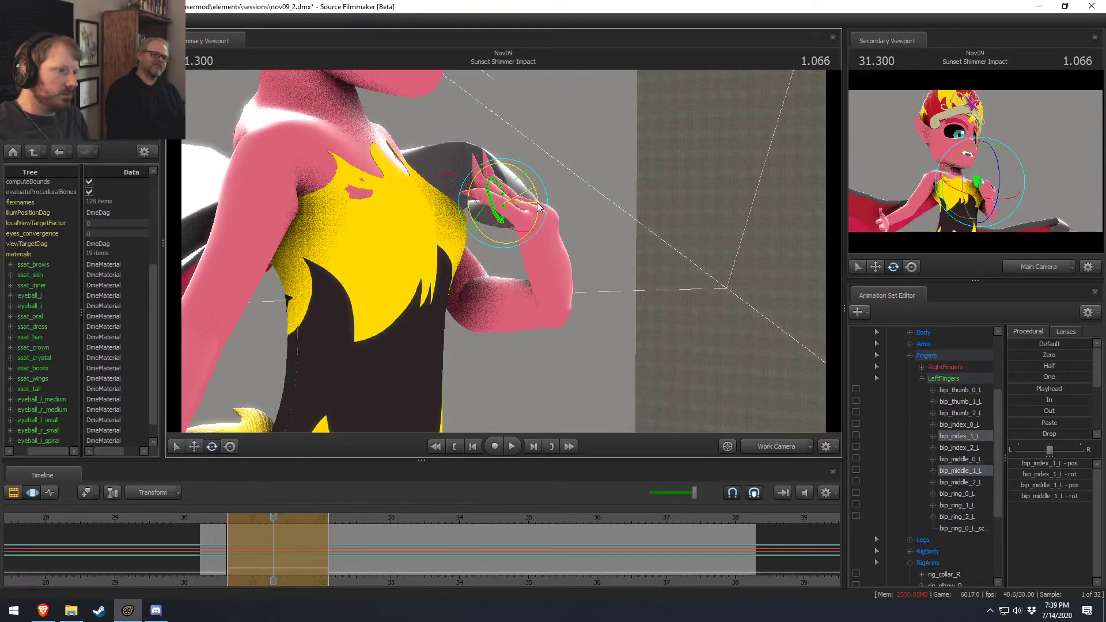
Select rig_hand_L and move the left hand upward in front of the chest.
left_click(540, 219, "ctrl")
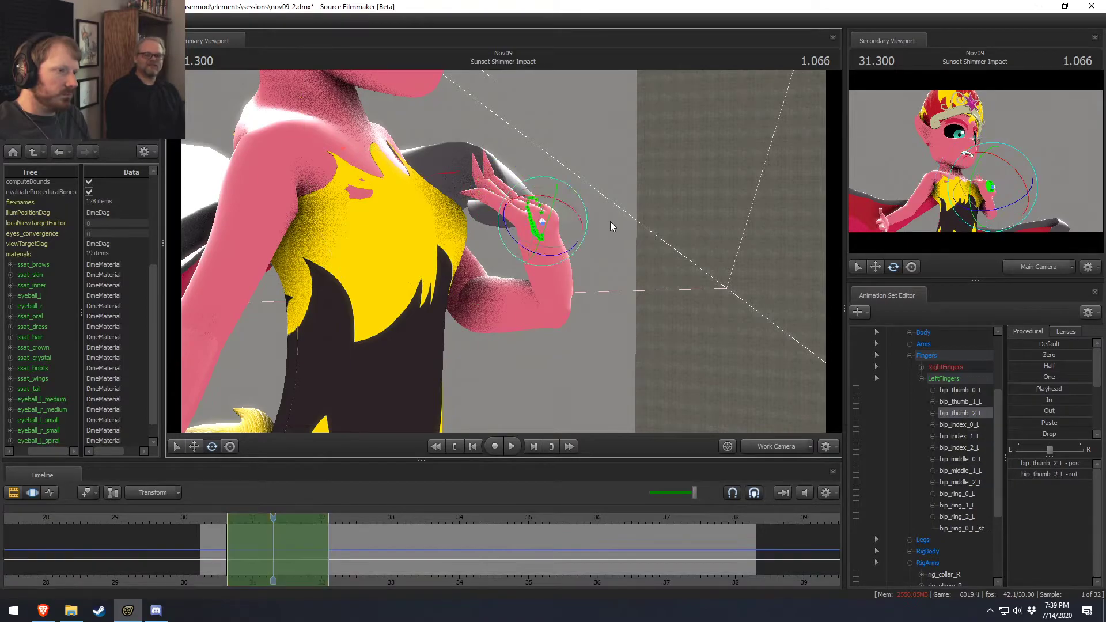
key("w")
left_click_drag(578, 230, 533, 276, "alt")
left_click(559, 304, "ctrl")
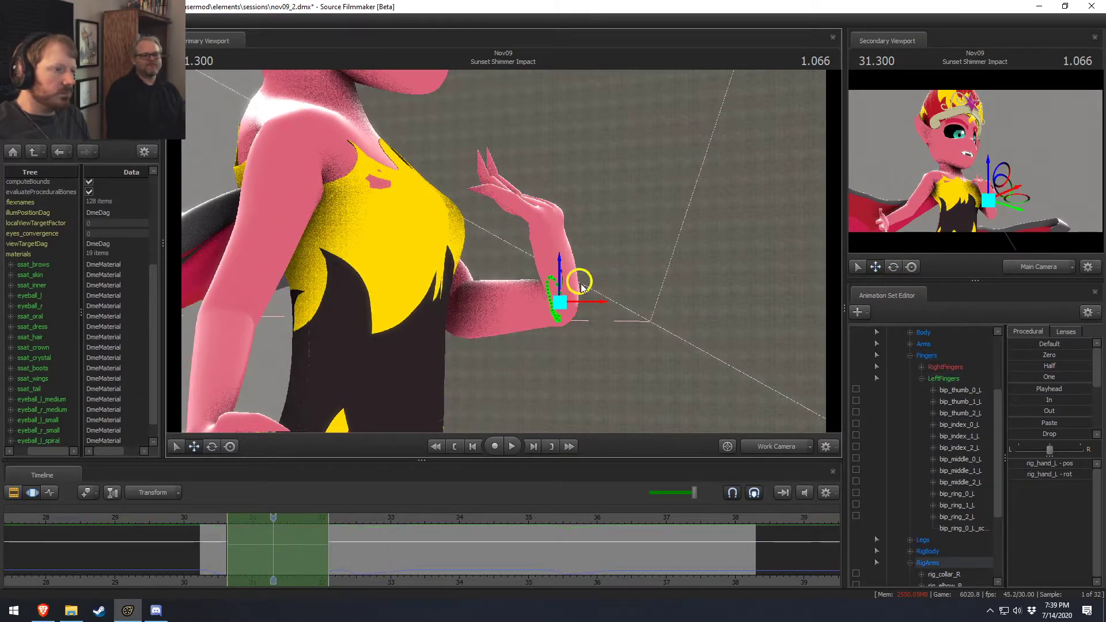
left_click_drag(572, 290, 579, 213)
key("e")
key("w")
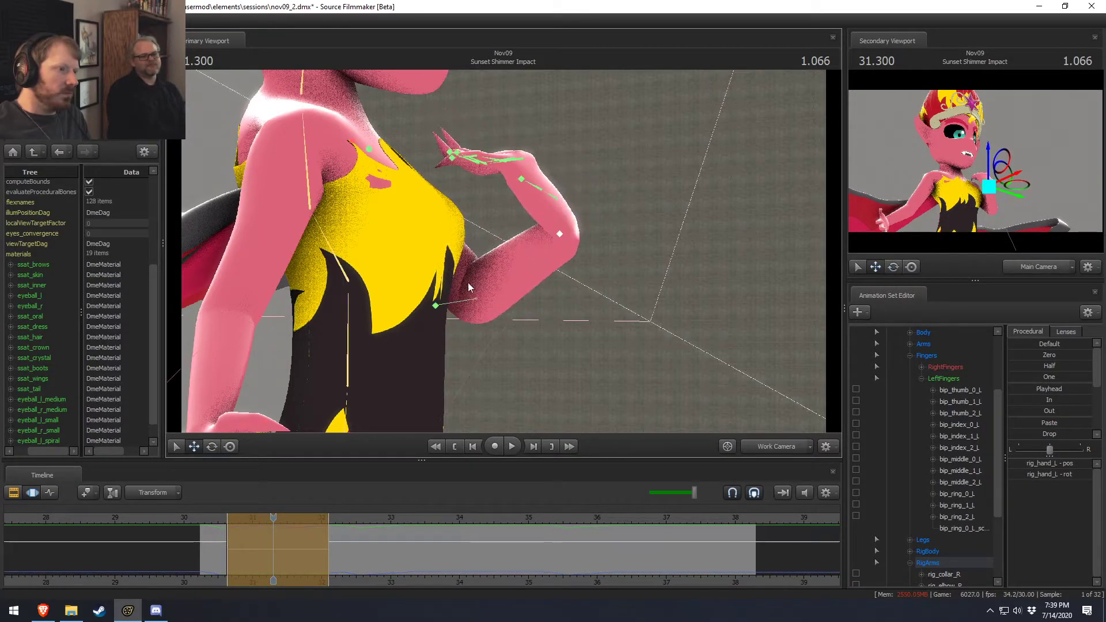
Reposition the left elbow control, and rotate rig_hand_L so the fingers point toward the chest.
left_click(451, 306)
left_click_drag(452, 309, 529, 243)
left_click_drag(553, 197, 472, 267, "alt")
left_click(334, 301)
left_click_drag(337, 299, 537, 326, "alt")
key("w")
key("e")
key("w")
key("e")
left_click_drag(470, 311, 487, 326)
mouse_move(500, 326)
left_mouse_down("alt")
mouse_move(509, 349)
mouse_move(496, 349)
mouse_move(496, 331)
left_mouse_up("alt")
Check the left elbow control from the front, then move rig_hand_L to refine the hand's position at the chest.
key("ctrl")
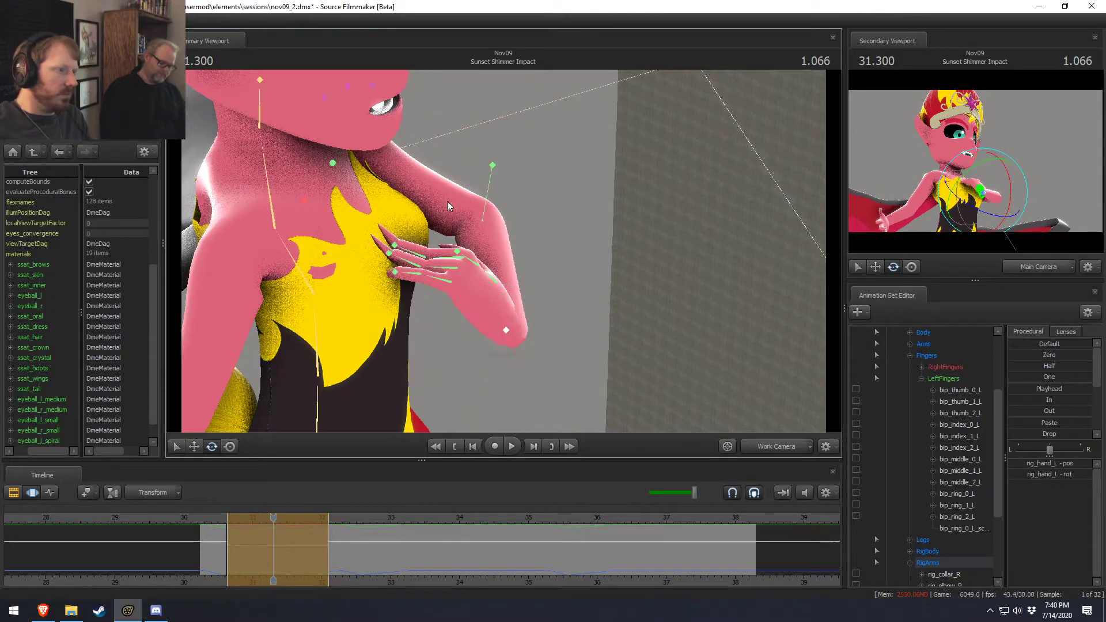
left_click(492, 166, "ctrl")
left_click_drag(514, 166, 435, 239, "alt")
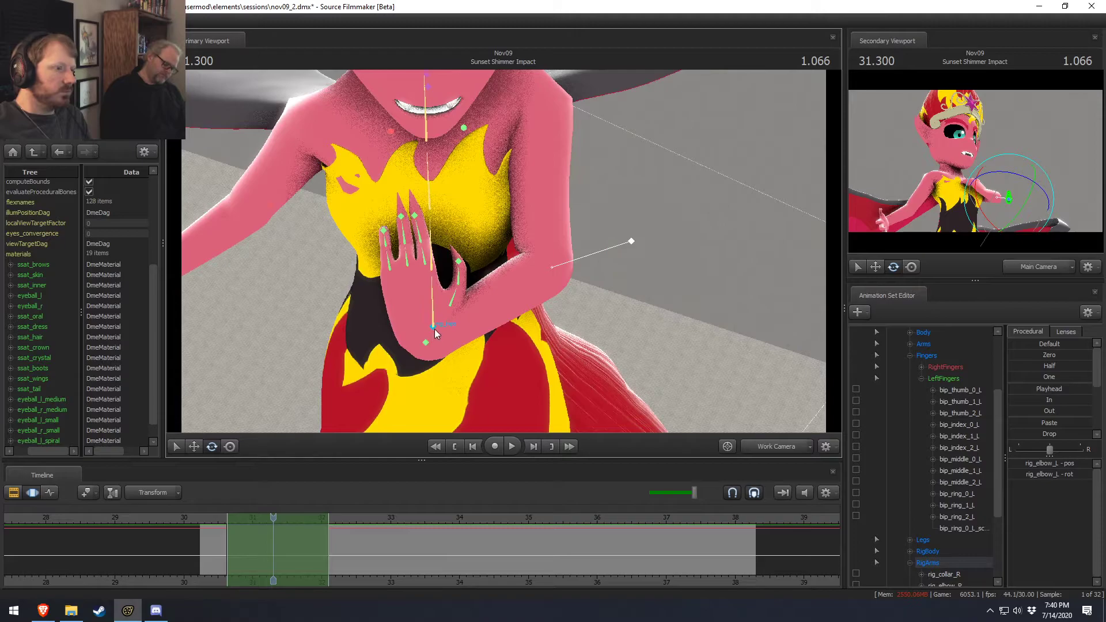
left_click(427, 343, "ctrl")
left_click_drag(444, 361, 503, 252)
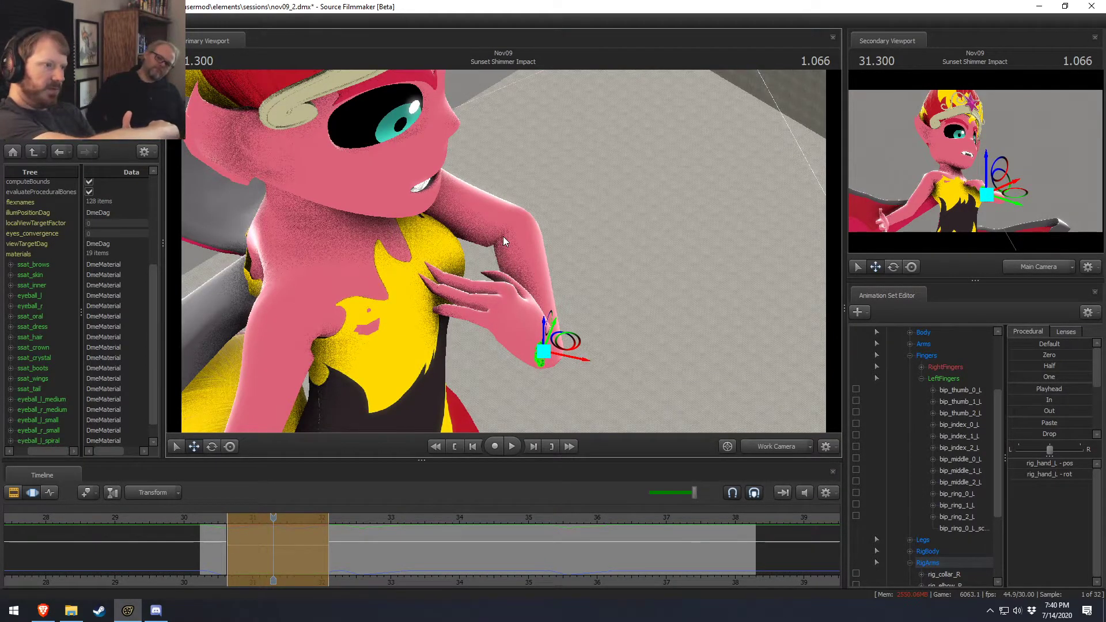
Select the left collar control and rotate it to adjust the left shoulder.
key("ctrl")
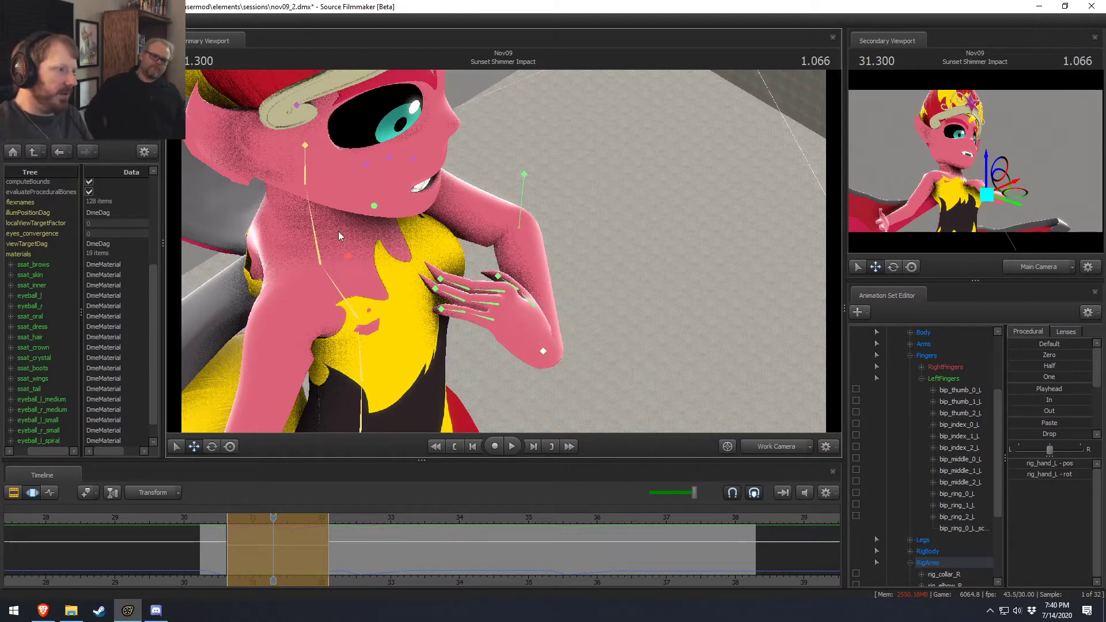
left_click(376, 209, "ctrl")
key("e")
mouse_move(403, 221)
left_mouse_down()
mouse_move(389, 224)
mouse_move(391, 198)
mouse_move(406, 206)
left_mouse_up()
left_click_drag(558, 260, 567, 222)
Move rig_elbow_L downward so the left elbow drops beside the torso.
left_click_drag(502, 232, 599, 272, "alt")
left_click(664, 271)
left_click_drag(676, 271, 521, 363)
left_click_drag(504, 251, 504, 299, "alt")
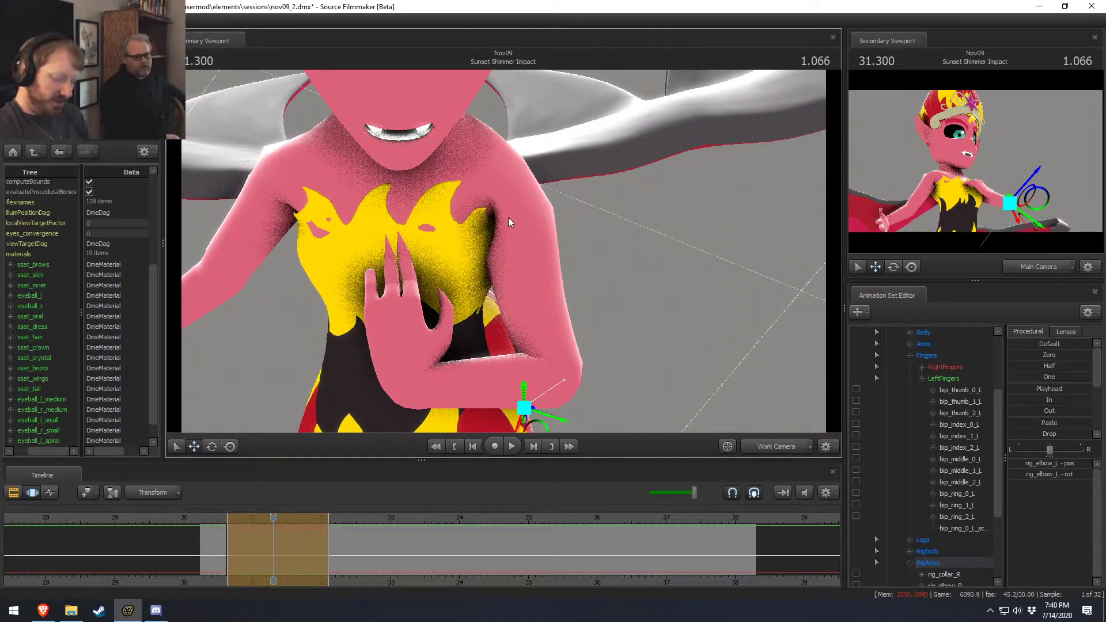
Rotate rig_hand_L to tilt the left hand across the chest.
key("ctrl")
left_click(415, 384, "ctrl")
key("e")
left_click_drag(453, 372, 451, 362)
Select bip_index_0_L and bip_middle_0_L together and rotate the base joints of these two left fingers.
key("ctrl")
left_click(389, 302, "ctrl")
left_click(375, 303, "ctrl+shift")
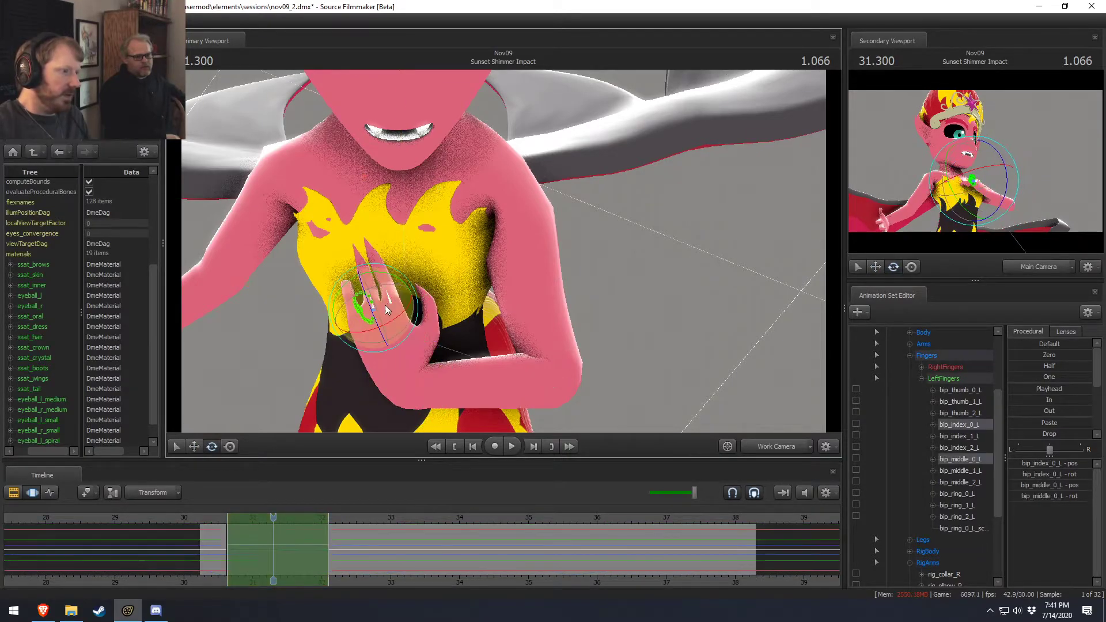
left_click_drag(416, 289, 419, 302)
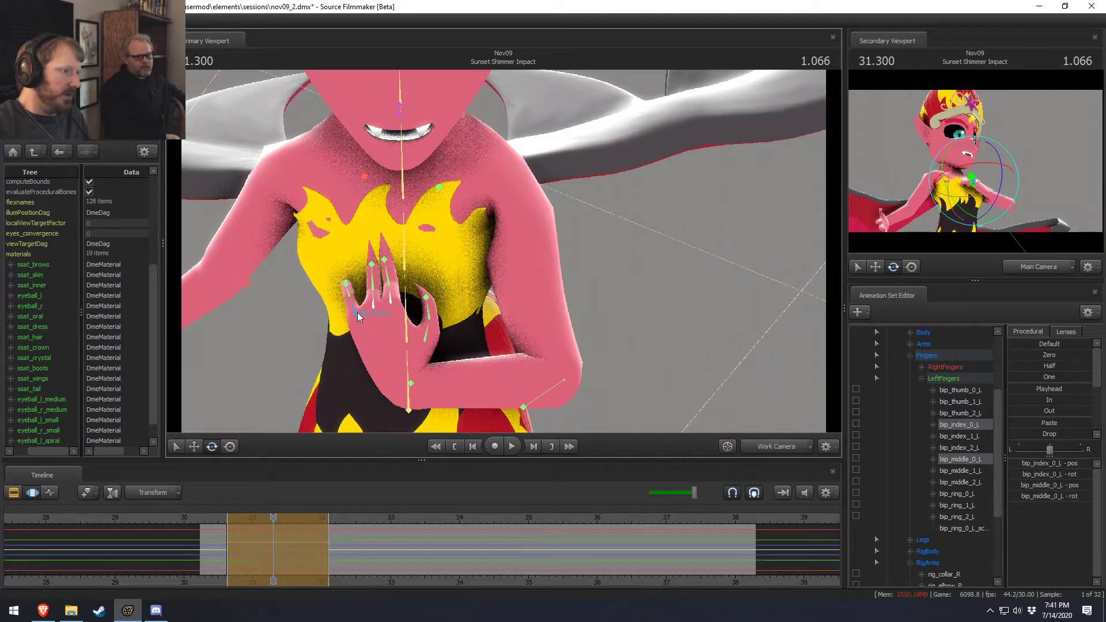
Rotate bip_ring_0_L to angle the left ring finger, and adjust the neighbouring finger joints against the chest.
left_click(356, 313, "ctrl")
left_click_drag(356, 313, 358, 315)
left_click_drag(503, 251, 499, 243)
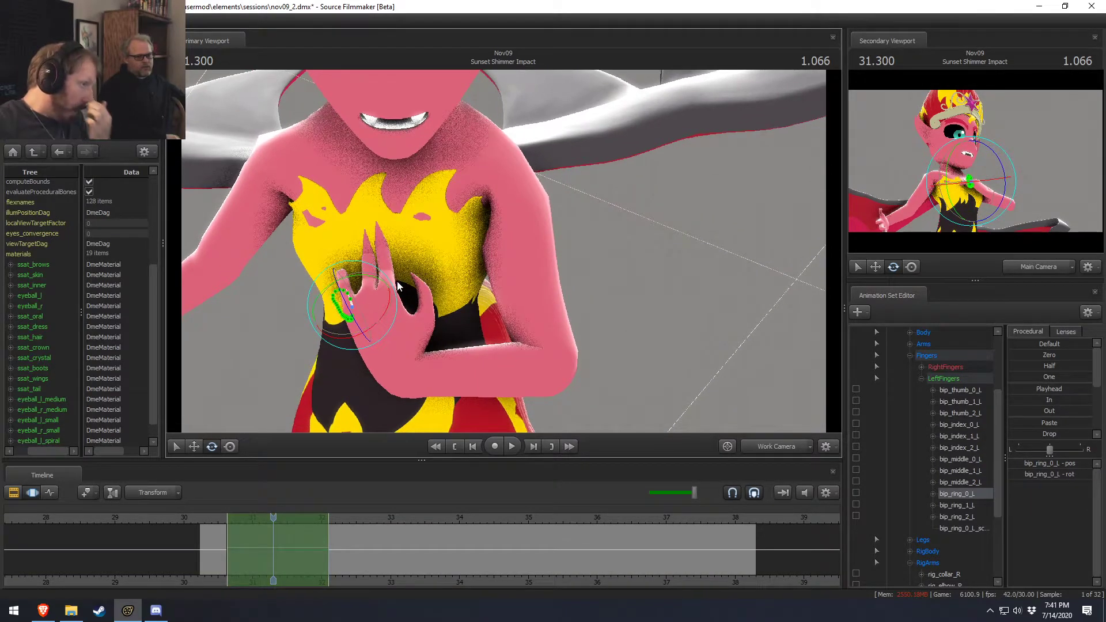
left_click_drag(392, 285, 507, 249)
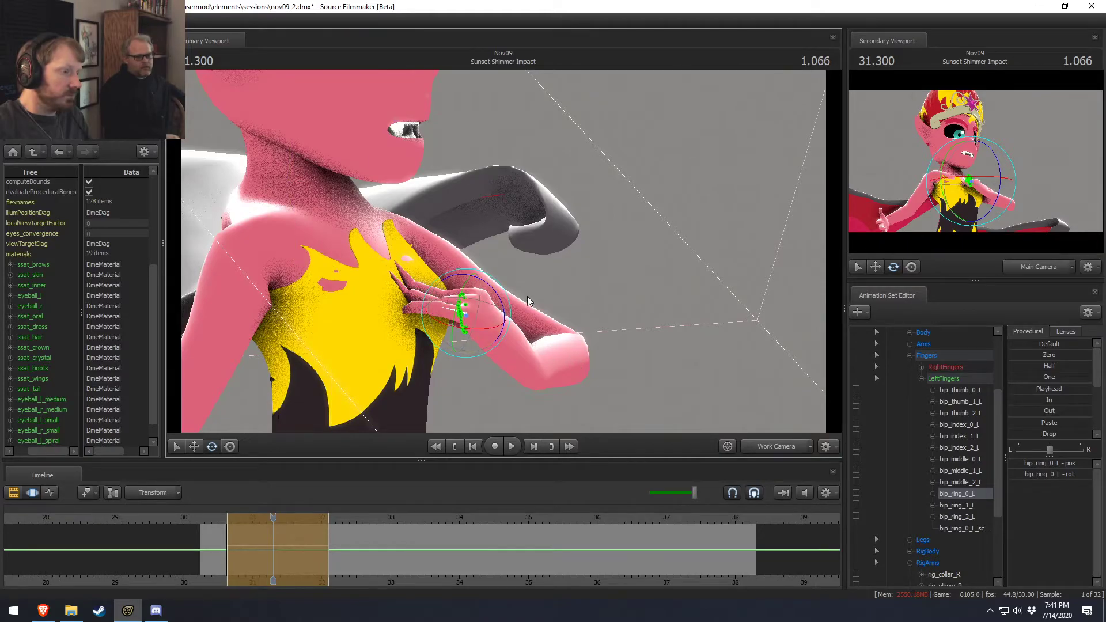
left_click_drag(525, 297, 485, 267)
left_click_drag(449, 314, 531, 251)
left_click(435, 289, "ctrl")
left_click(425, 287, "ctrl+shift")
left_click(465, 311)
Select bip_thumb_0_L and bip_thumb_1_L together and rotate the left thumb.
left_click(573, 283, "ctrl")
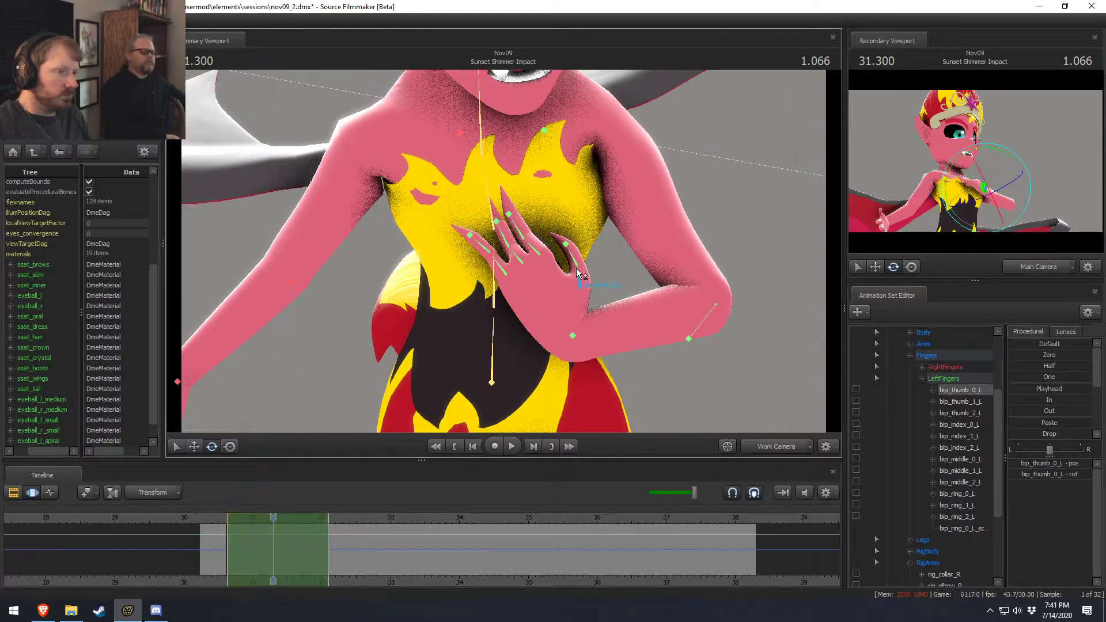
left_click(576, 266, "ctrl+shift")
left_click_drag(597, 246, 576, 282)
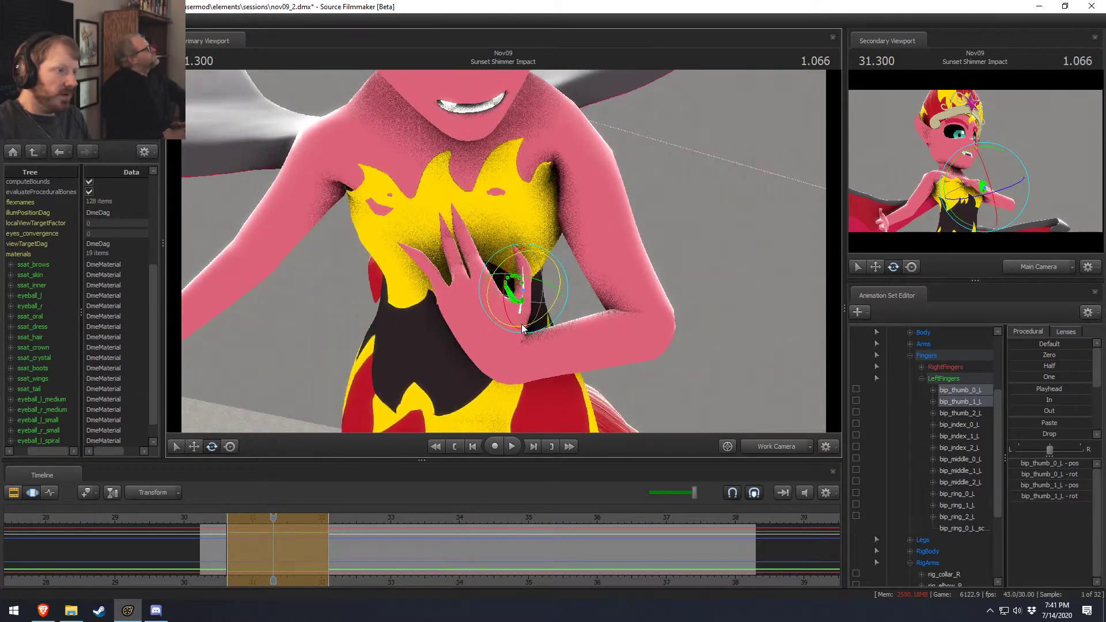
Select bip_middle_0_L and bip_index_0_L together and refine the rotation of both finger bases.
left_click(461, 280, "ctrl")
left_click(479, 272, "ctrl+shift")
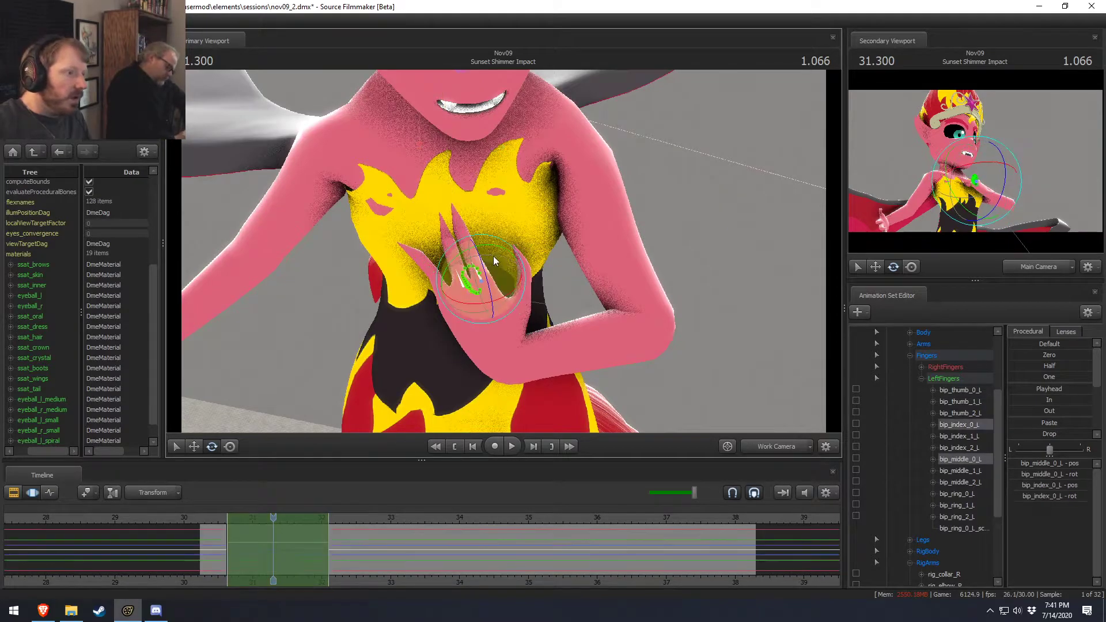
left_click_drag(520, 256, 477, 282)
Rotate bip_ring_1_L and bip_ring_2_L to shape the outer joints of the left ring finger.
left_click(444, 295, "ctrl")
mouse_move(478, 282)
left_mouse_down("alt")
mouse_move(516, 284)
mouse_move(481, 281)
mouse_move(517, 234)
mouse_move(496, 271)
mouse_move(459, 295)
mouse_move(476, 276)
mouse_move(465, 278)
left_mouse_up("alt")
left_click(436, 278, "ctrl")
left_click(485, 287, "ctrl")
left_click(470, 253, "ctrl")
left_click_drag(489, 241, 475, 240)
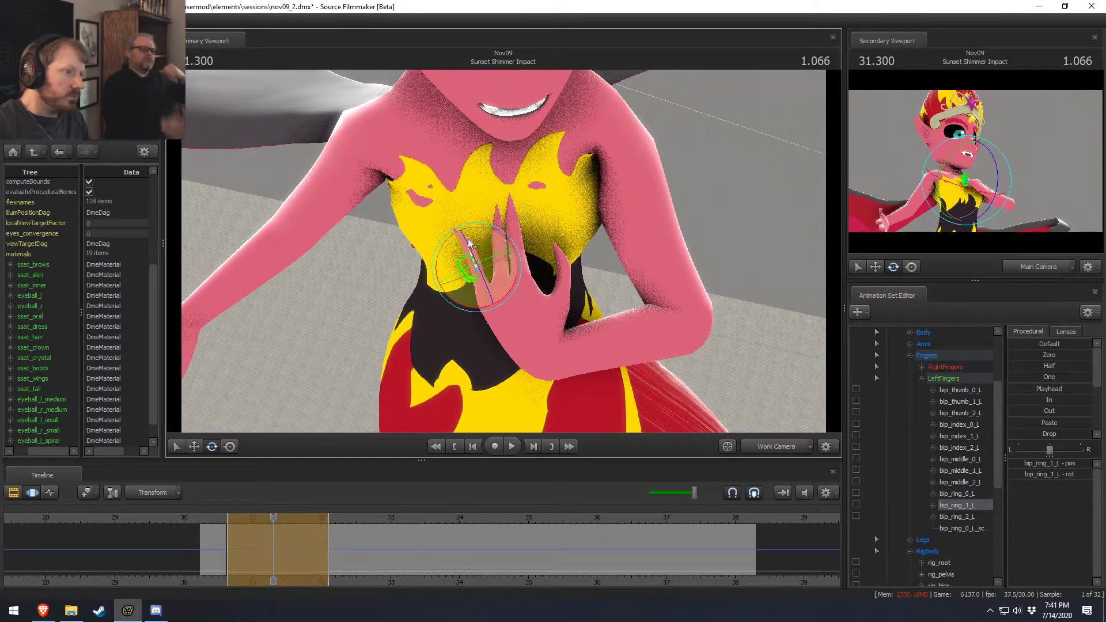
left_click(464, 245, "ctrl")
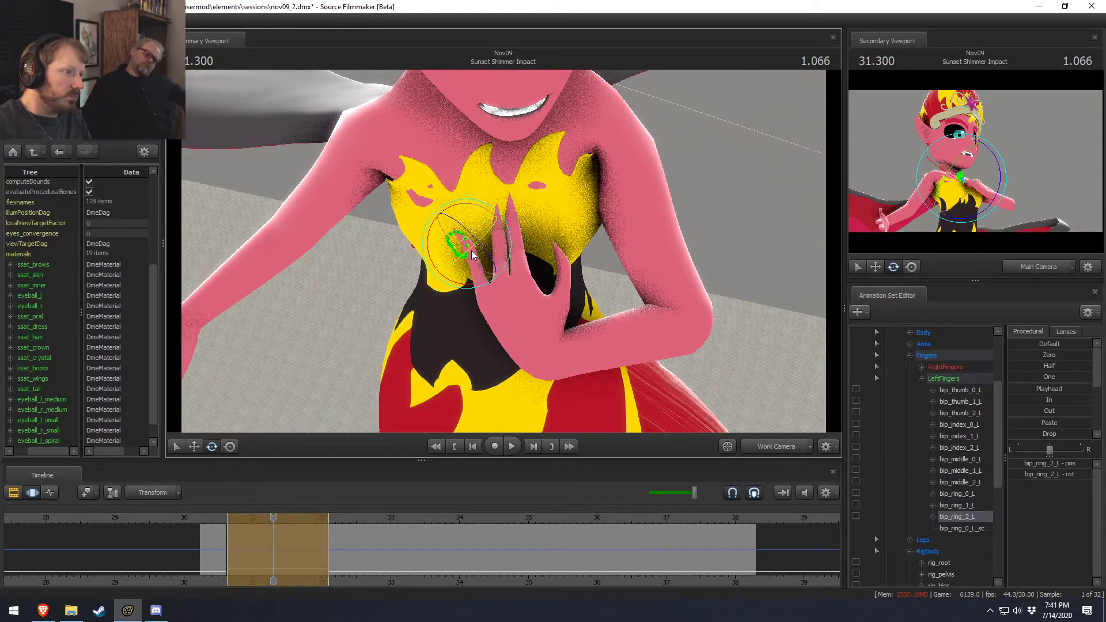
Rotate bip_ring_0_L from a side view to adjust the left ring finger's base.
left_click_drag(534, 302, 475, 282, "alt")
left_click(525, 271, "ctrl")
left_click_drag(545, 244, 538, 240)
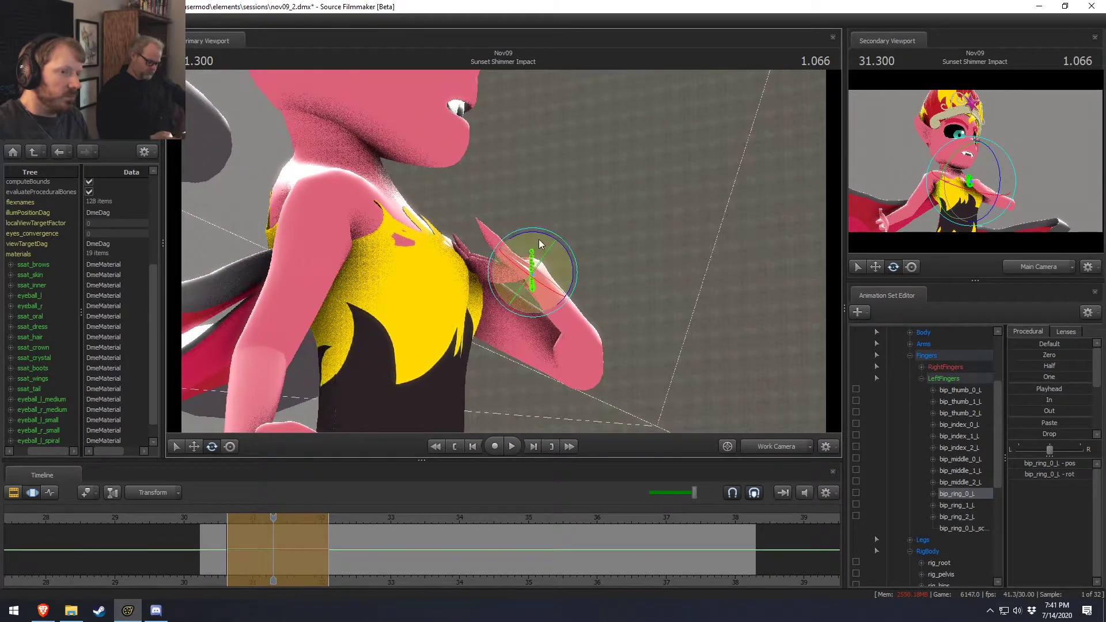
Play back the shot from its start through the Main Camera to review the left arm's motion.
key("space")
mouse_move(504, 250)
left_mouse_down("alt")
mouse_move(449, 253)
mouse_move(504, 250)
left_mouse_up("alt")
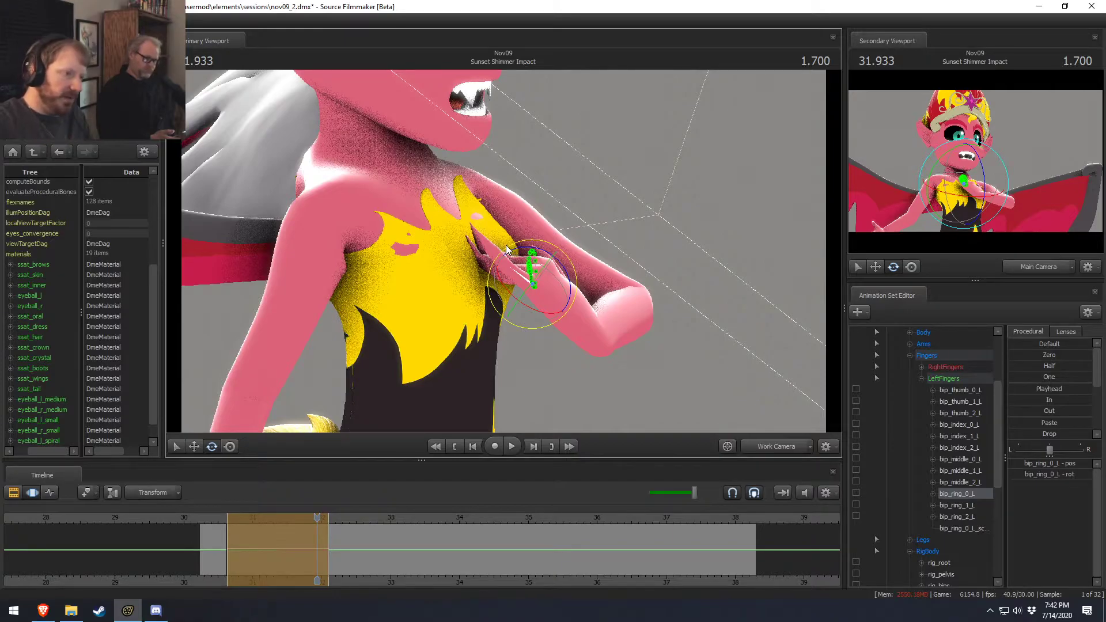
mouse_move(507, 249)
left_mouse_down("alt")
mouse_move(455, 251)
mouse_move(520, 252)
left_mouse_up("alt")
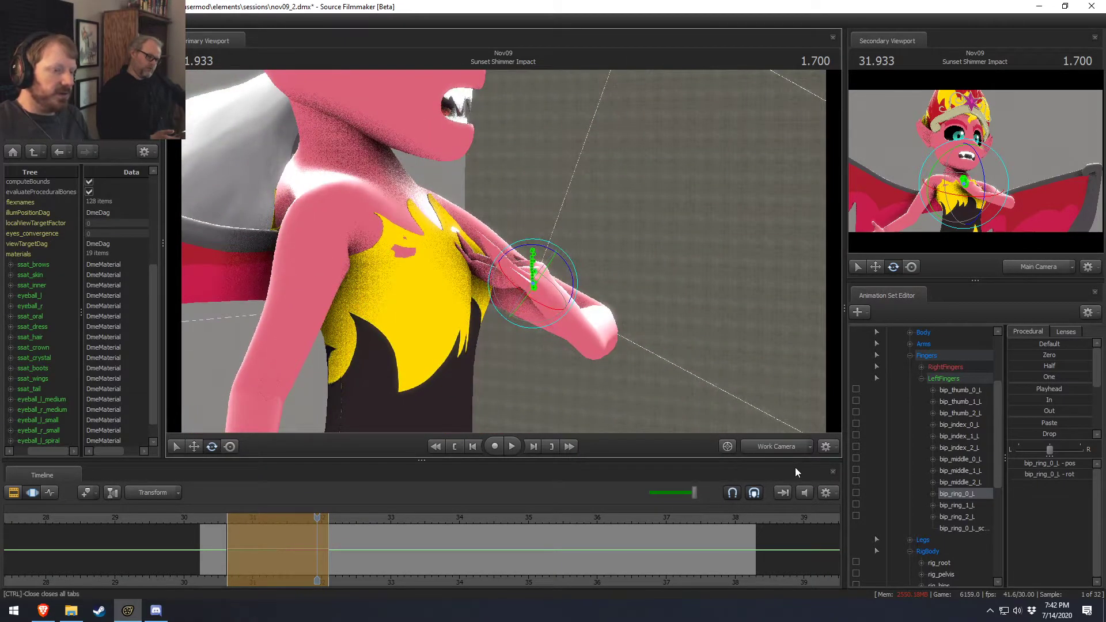
left_click(779, 443)
left_click(203, 521)
key("space")
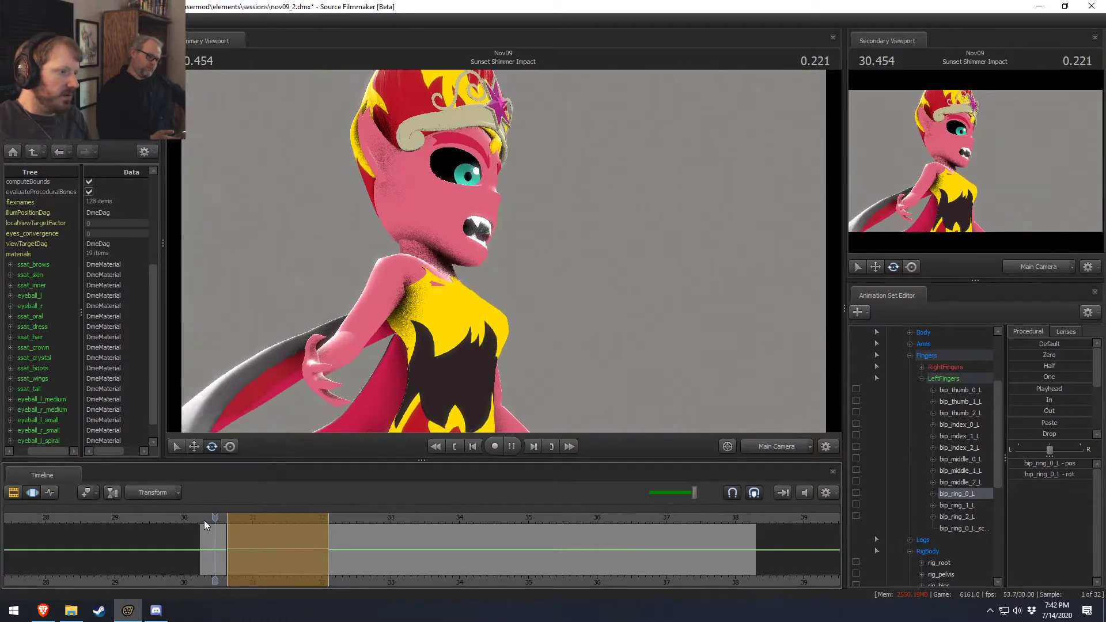
key("space")
key("space")
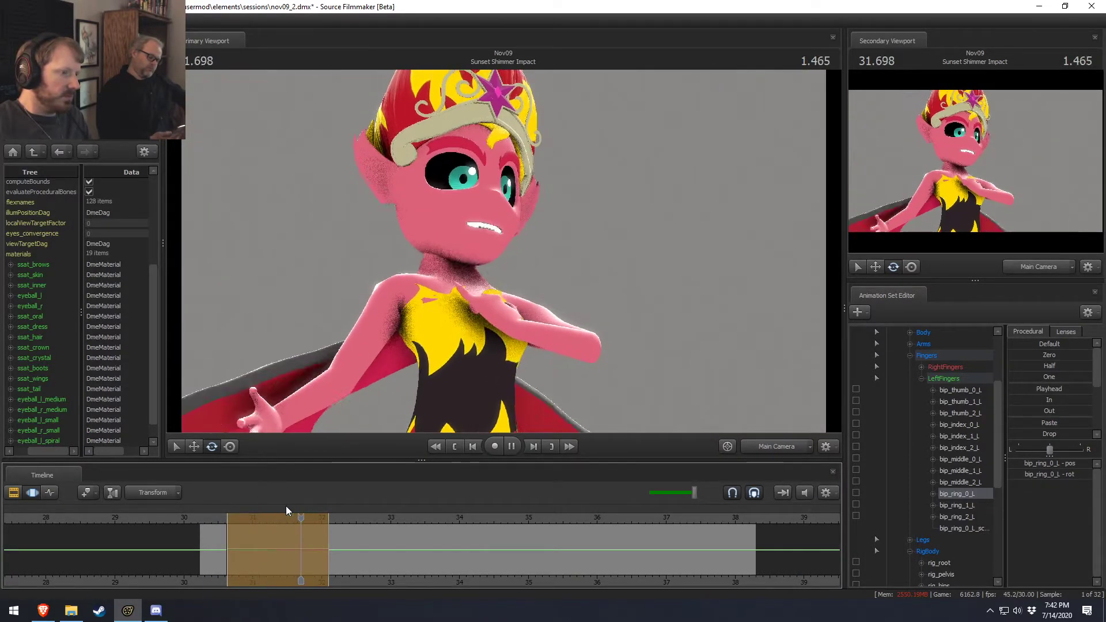
key("space")
From the Work Camera, select rig_hand_L, rig_pelvis and rig_spine_0 together and try rotating them.
left_click(796, 443)
key("s")
left_click_drag(504, 251, 547, 271)
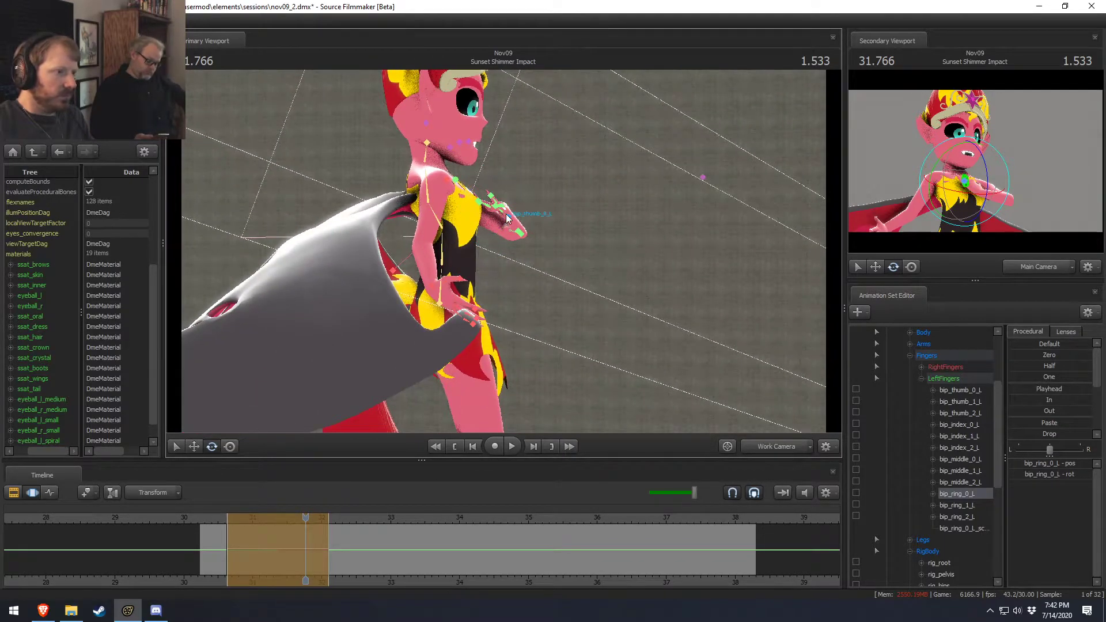
left_click(520, 232, "ctrl")
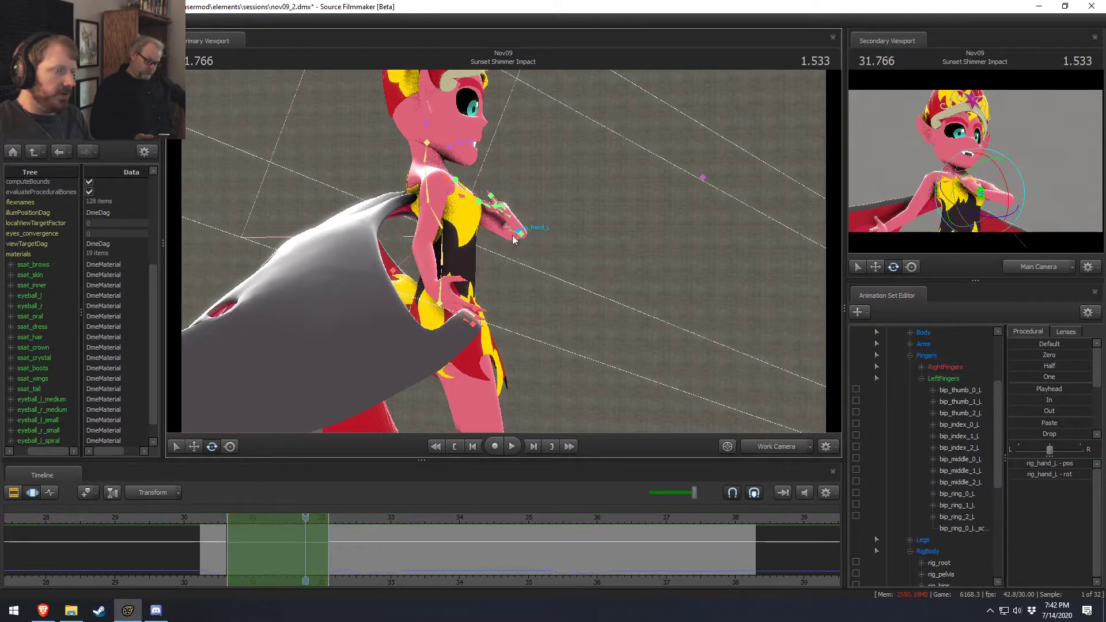
left_click(440, 283, "ctrl+shift")
left_click(443, 256, "ctrl+shift")
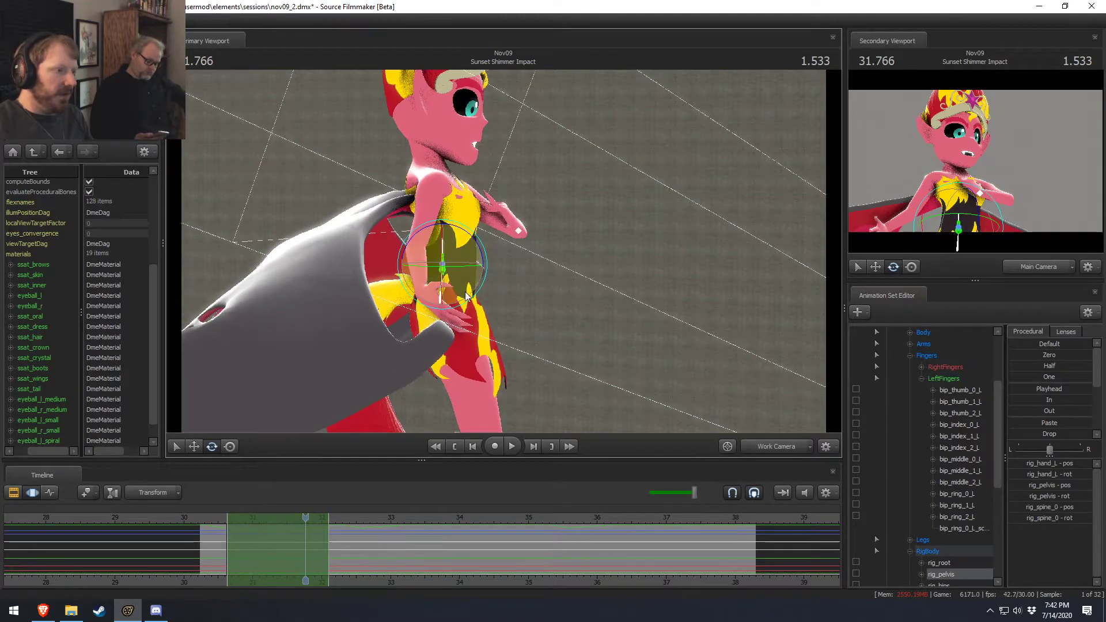
left_click_drag(482, 264, 469, 244)
key("ctrl+z")
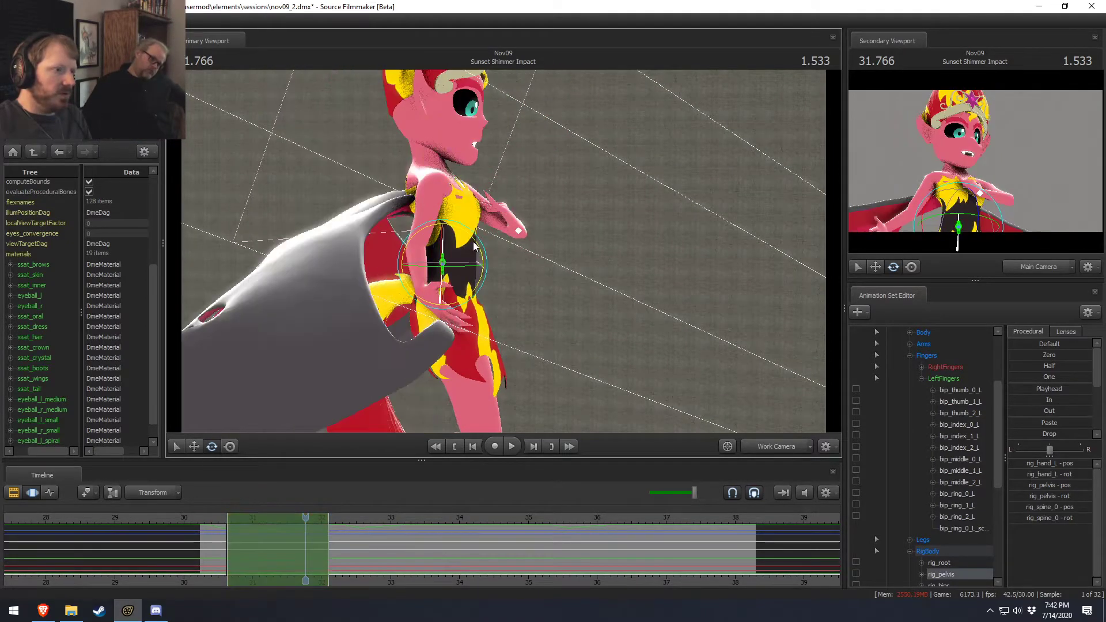
Change the rotate manipulator's mode option and rotate the selected pelvis and lower spine so the torso leans forward.
right_click(464, 249)
mouse_move(497, 274)
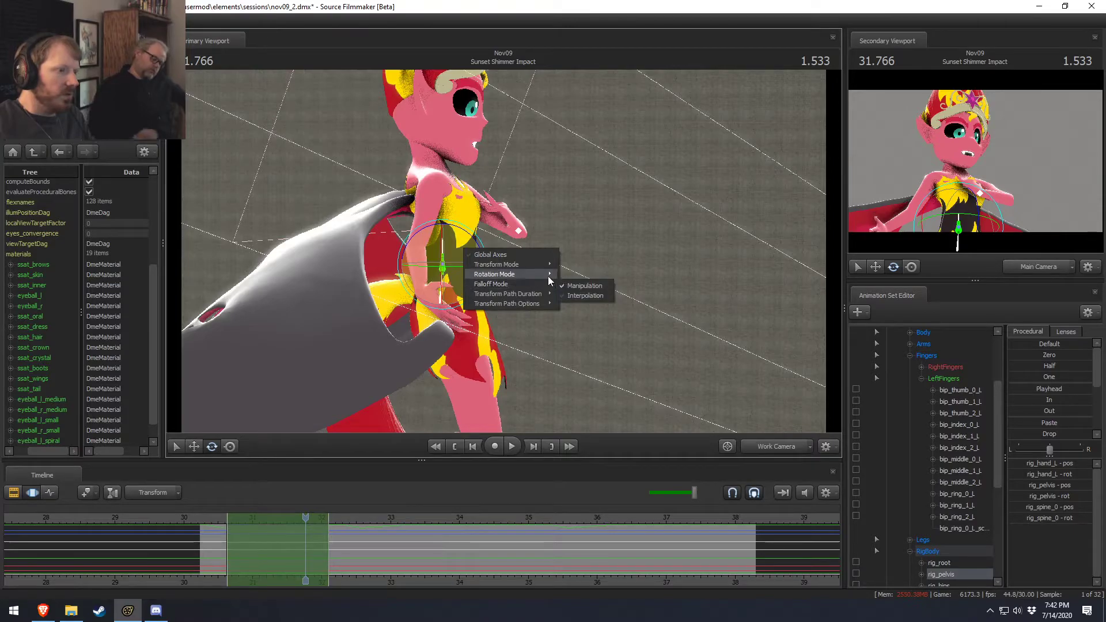
left_click(575, 276)
left_click_drag(458, 220, 487, 257)
key("w")
key("ctrl")
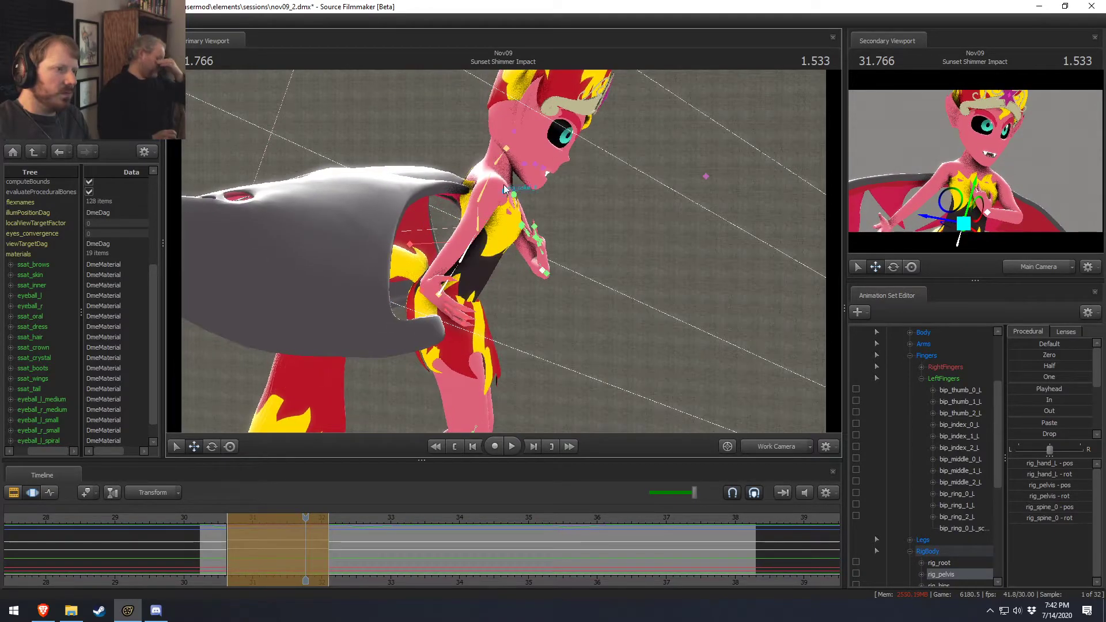
left_click(456, 271, "ctrl")
key("e")
left_click_drag(473, 273, 479, 276)
key("ctrl+z")
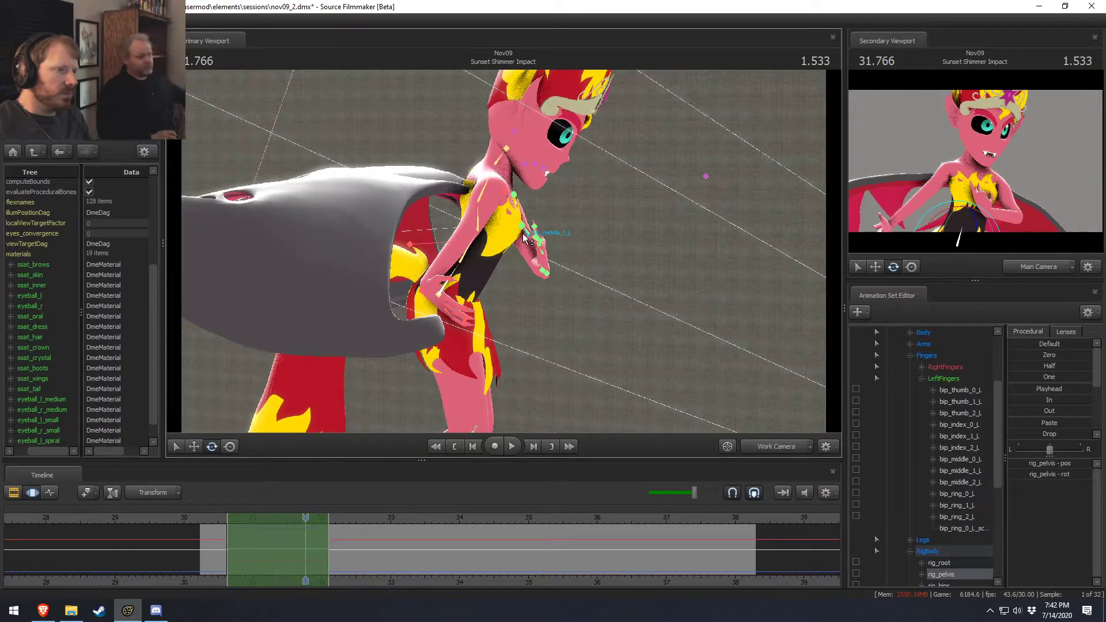
Select rig_spine_0 and rig_hand_L, then add the upper spine and rotate it to bend the torso further forward.
left_click(517, 233, "ctrl")
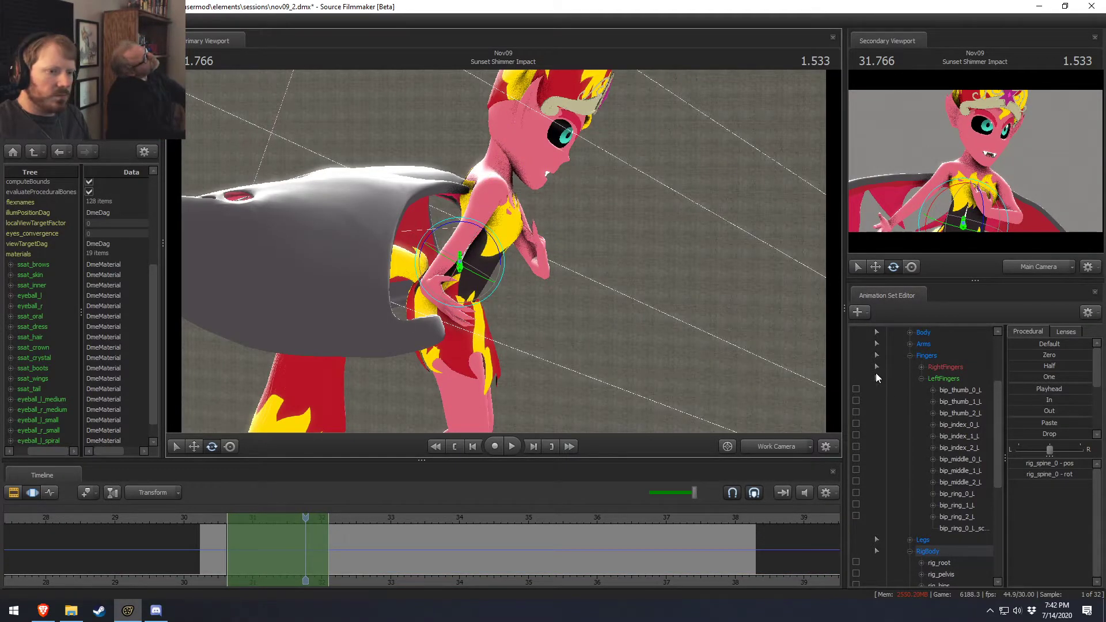
left_click(539, 272, "ctrl+shift")
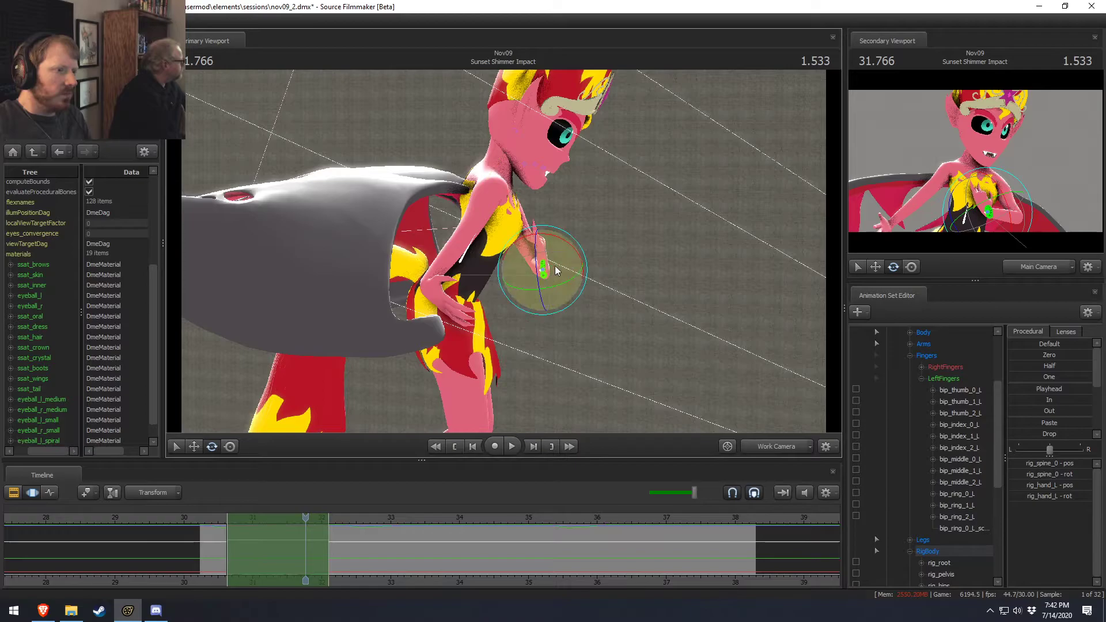
left_click_drag(575, 248, 478, 295)
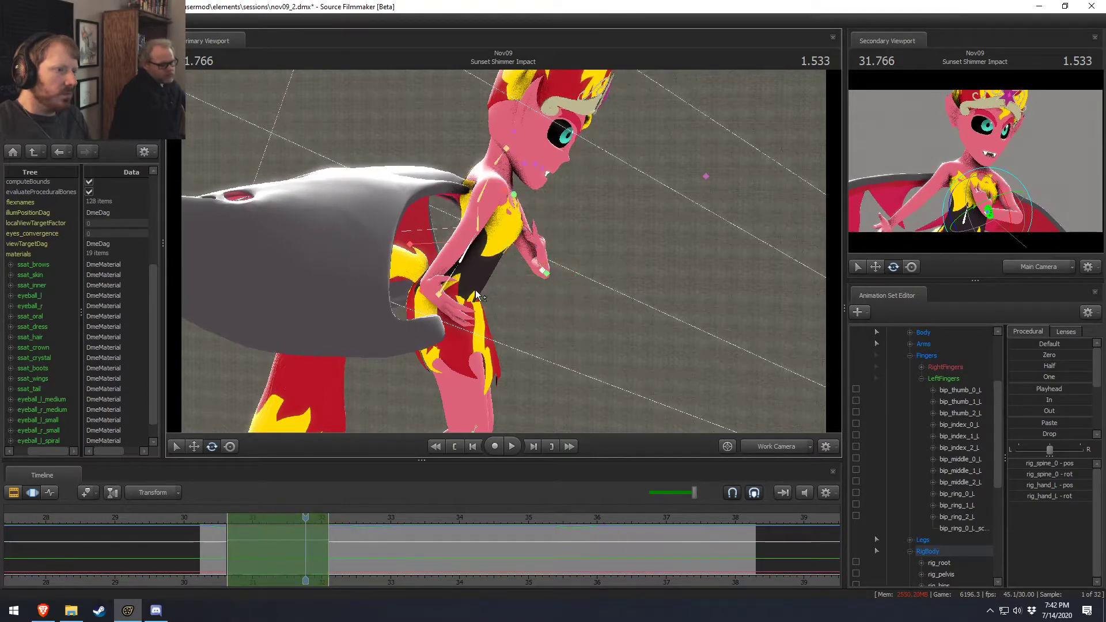
left_click(468, 257, "ctrl+shift")
left_click(467, 257, "ctrl+shift")
left_click_drag(505, 253, 507, 264)
Refine the rotation of rig_chest and rig_head to lift the head out of the lean, and play back the motion.
left_click(487, 205)
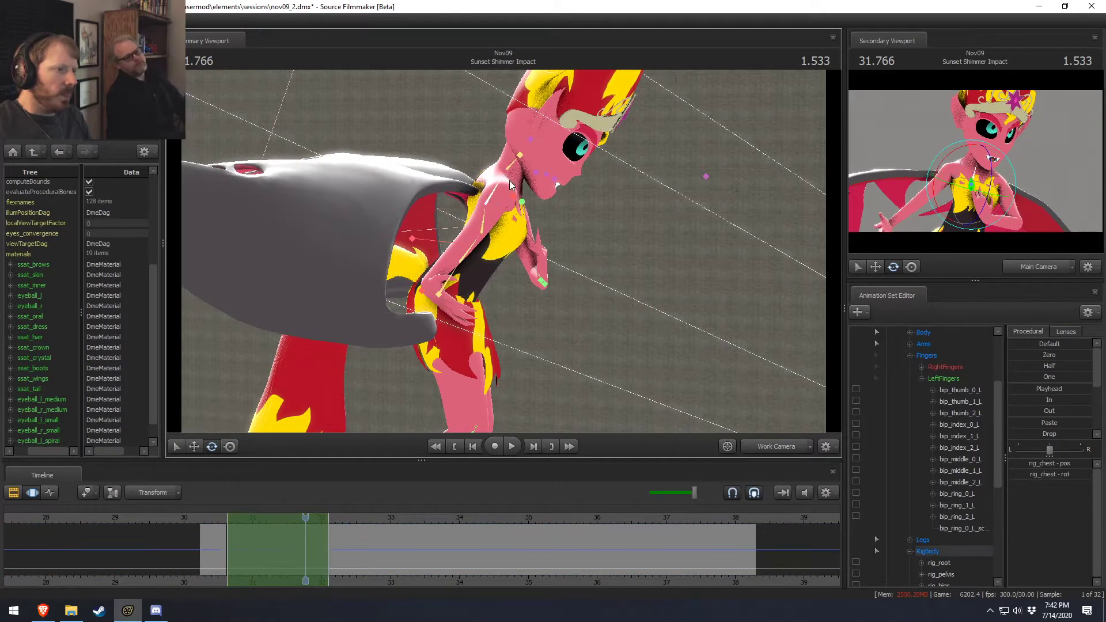
left_click_drag(530, 202, 546, 258)
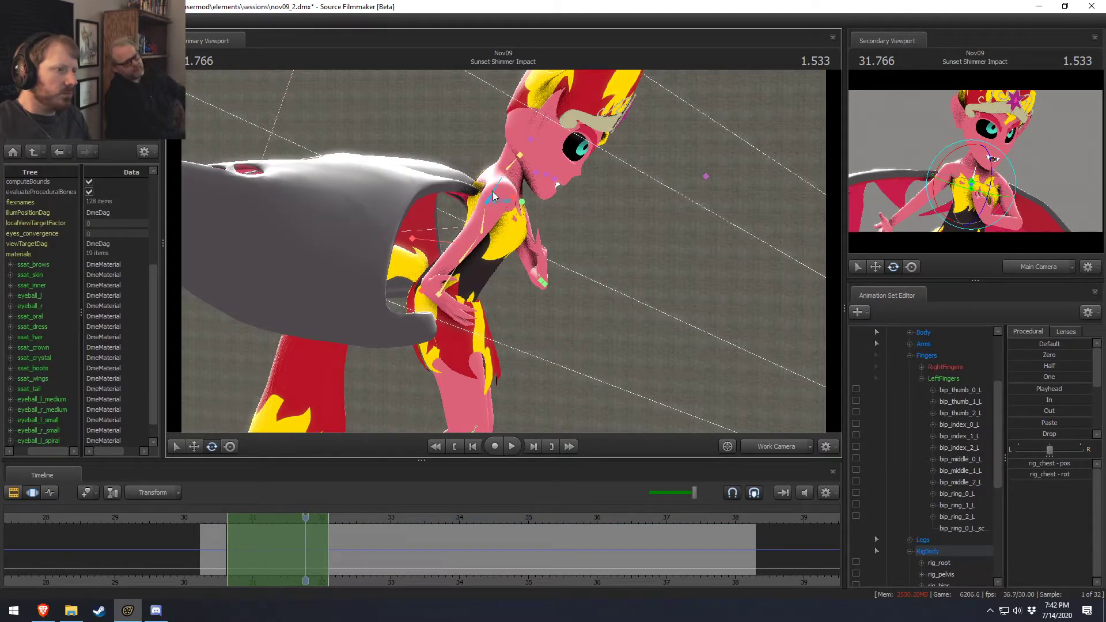
key("ctrl+z")
left_click_drag(493, 193, 556, 144)
left_click(511, 167)
key("w")
left_click(528, 156, "ctrl")
key("e")
left_click(206, 516)
key("space")
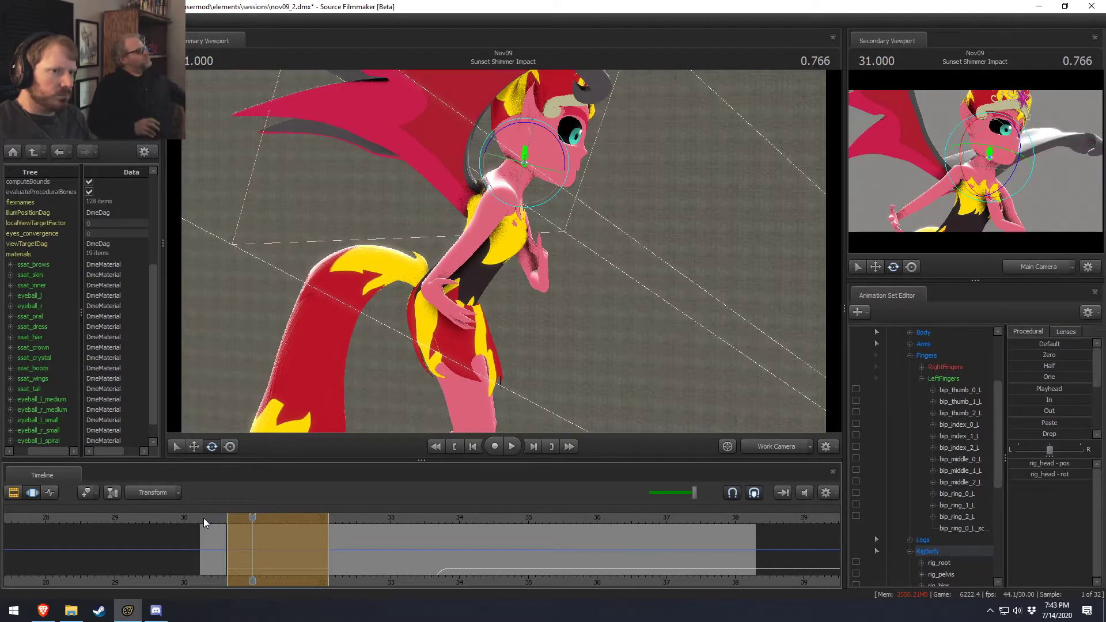
Select rig_spine_0 together with rig_hand_L and adjust the lower spine's rotation at 31.000.
left_click_drag(392, 399, 421, 381, "alt")
left_click(459, 276, "ctrl")
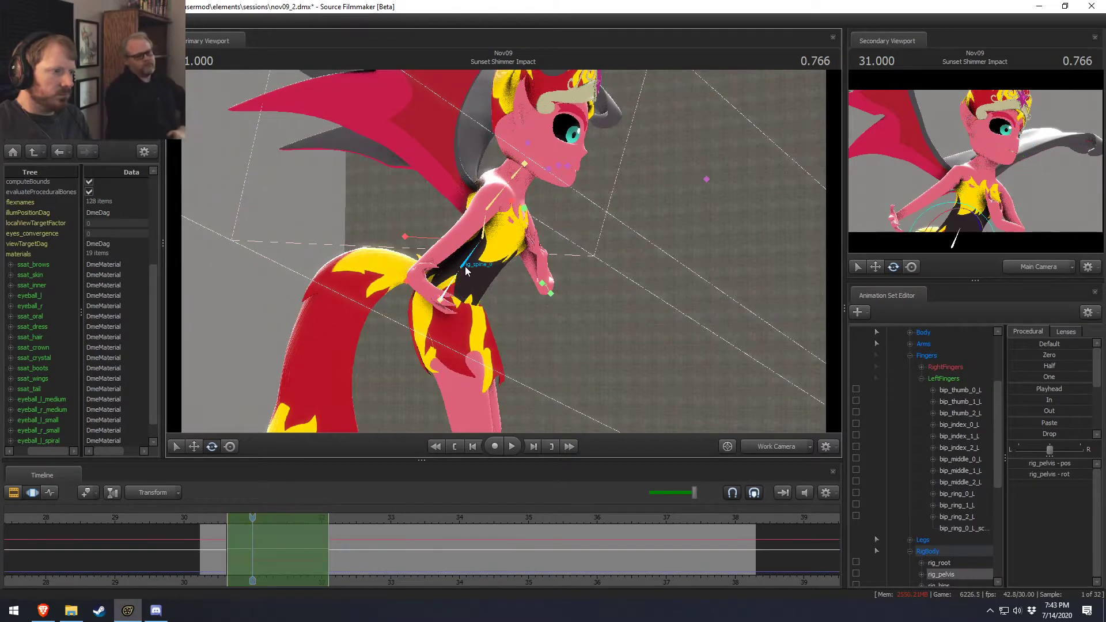
left_click(465, 266, "ctrl")
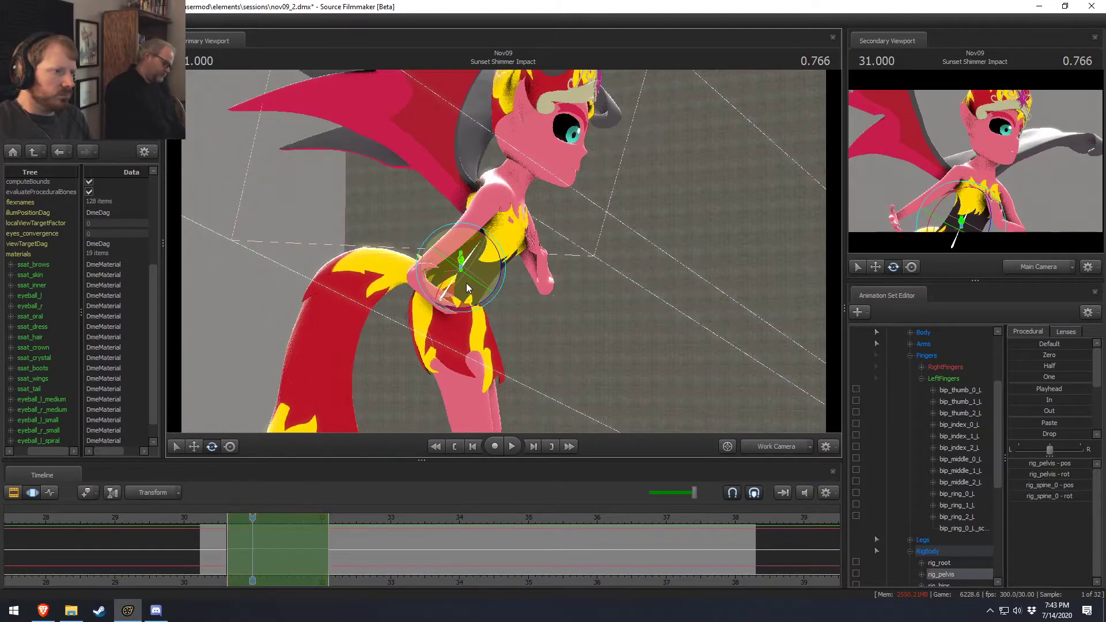
left_click(461, 264, "ctrl")
left_click(482, 230, "ctrl")
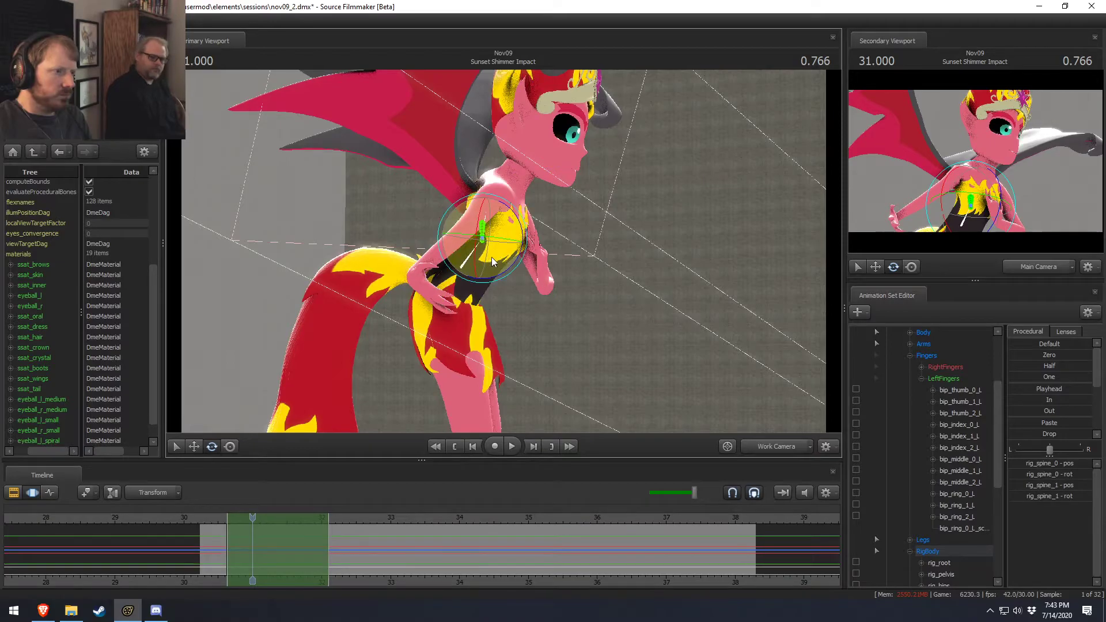
left_click(540, 282, "ctrl")
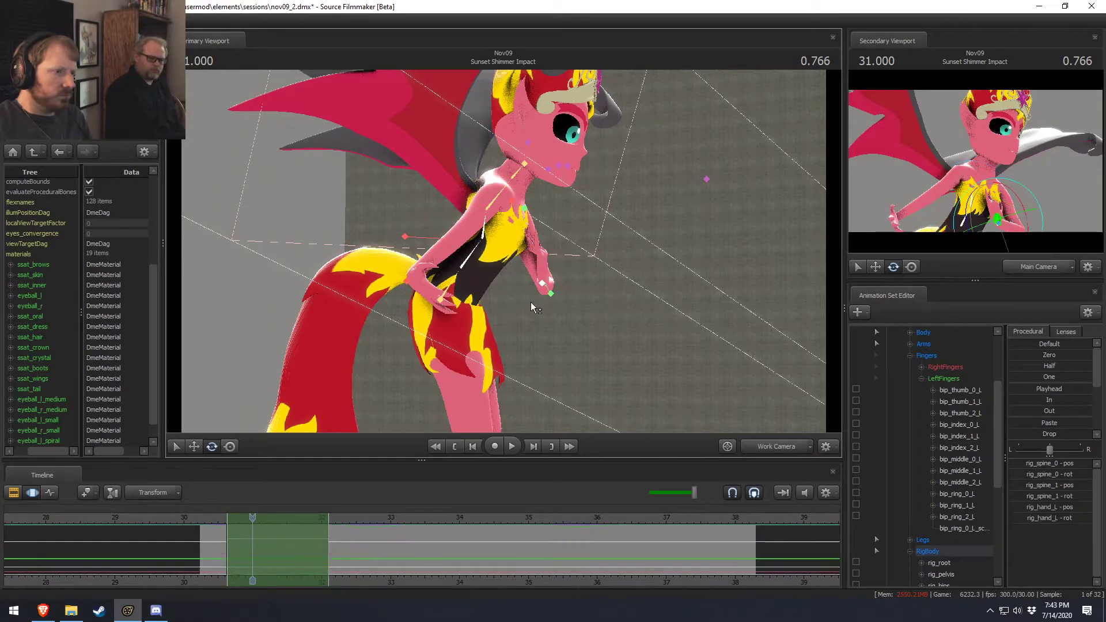
left_click(540, 284, "ctrl")
left_click(483, 237, "ctrl")
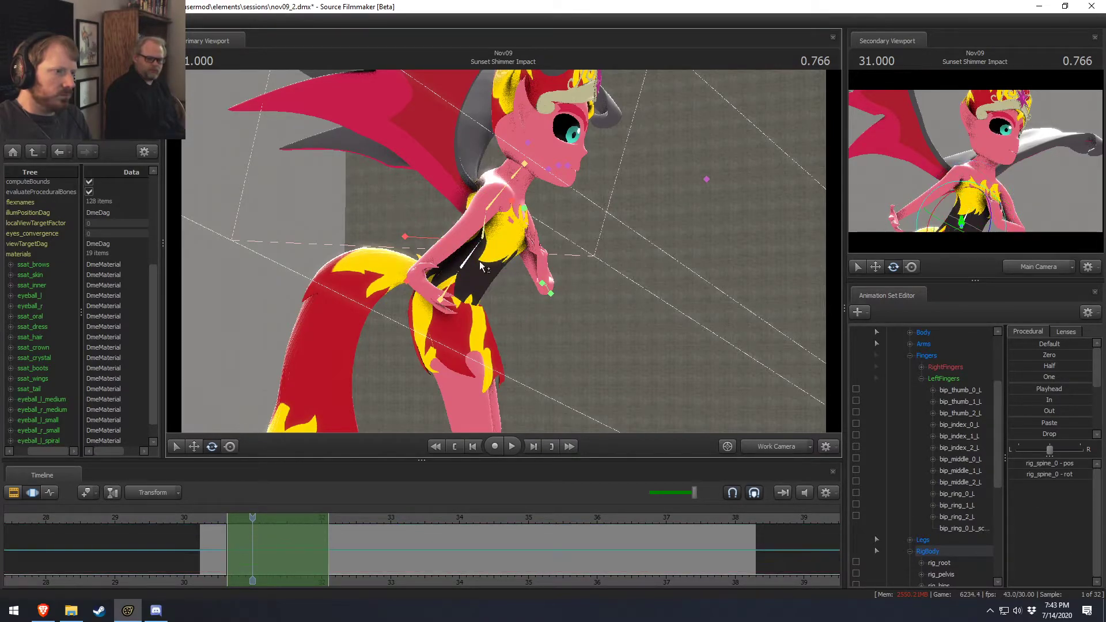
left_click_drag(461, 279, 466, 276)
left_click(541, 282, "ctrl")
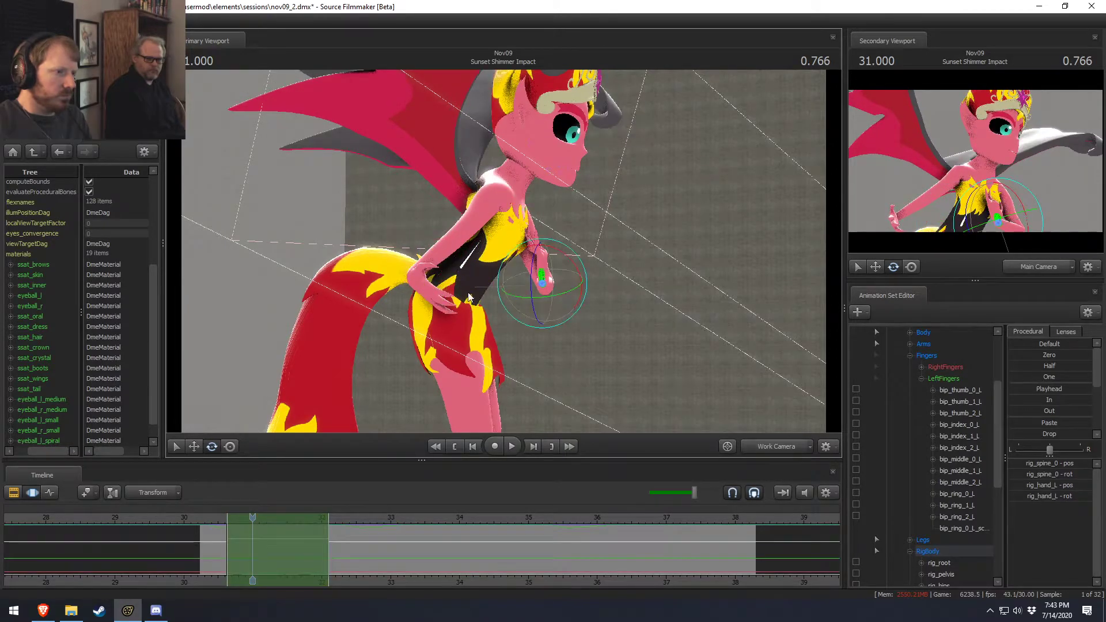
left_click_drag(480, 298, 499, 230)
Add rig_spine_1 to the left hand selection and rotate it to refine the upper body's bend.
left_click(539, 284, "ctrl")
left_click(485, 239, "ctrl+shift")
left_click_drag(491, 264, 490, 227)
Select rig_neck and rig_head from the front, change the manipulator's rotation mode, and turn the head slightly.
left_click_drag(576, 194, 504, 224, "alt")
left_click(508, 173)
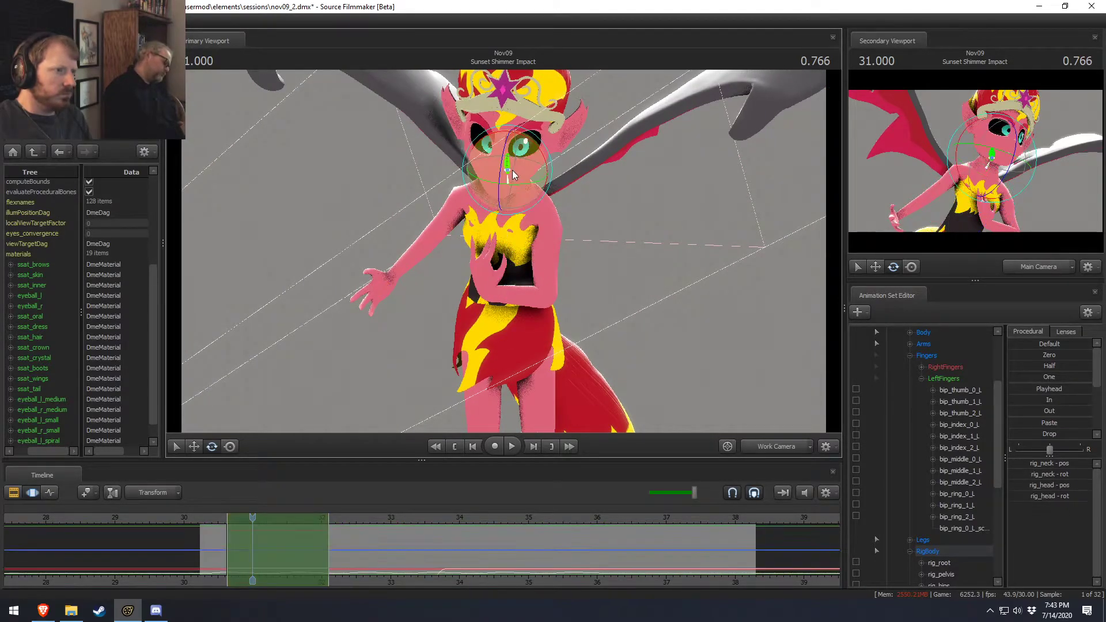
right_click(512, 169)
mouse_move(570, 197)
left_click(632, 208)
mouse_move(529, 168)
left_mouse_down()
mouse_move(548, 164)
mouse_move(527, 153)
mouse_move(521, 188)
mouse_move(525, 167)
left_mouse_up()
Rotate and move rig_hand_R to lower the right arm beside the hip, and play back the motion.
left_click_drag(545, 231, 650, 228, "alt")
left_click(349, 284, "ctrl")
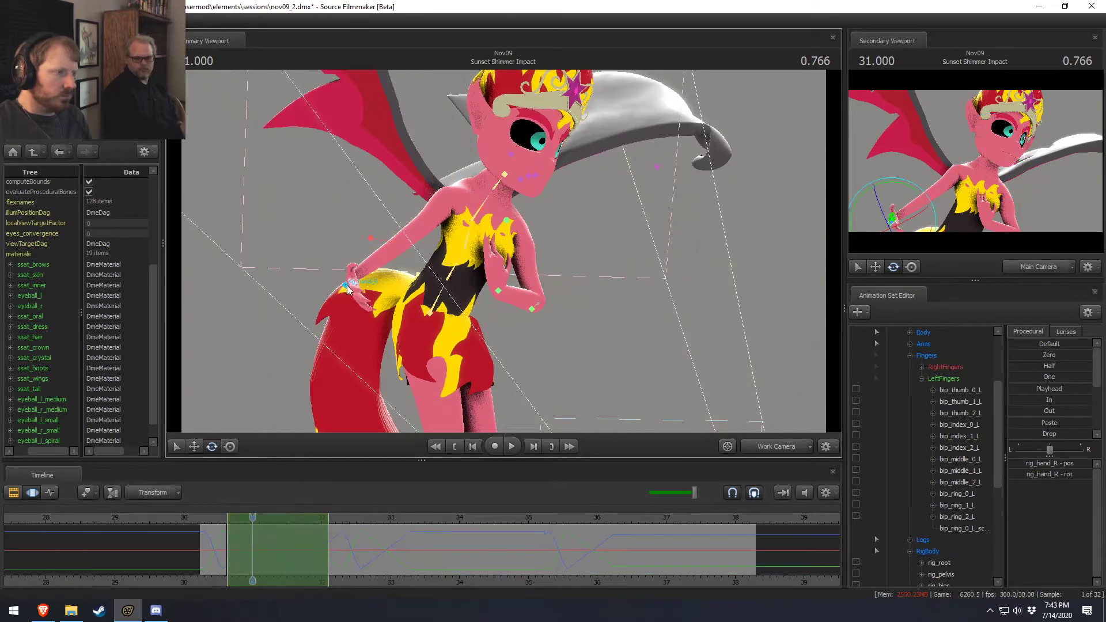
left_click_drag(352, 286, 260, 291, "alt")
left_click_drag(385, 304, 435, 266)
key("w")
key("e")
key("w")
left_click_drag(508, 270, 629, 321)
key("e")
left_click_drag(527, 337, 501, 295)
key("w")
key("space")
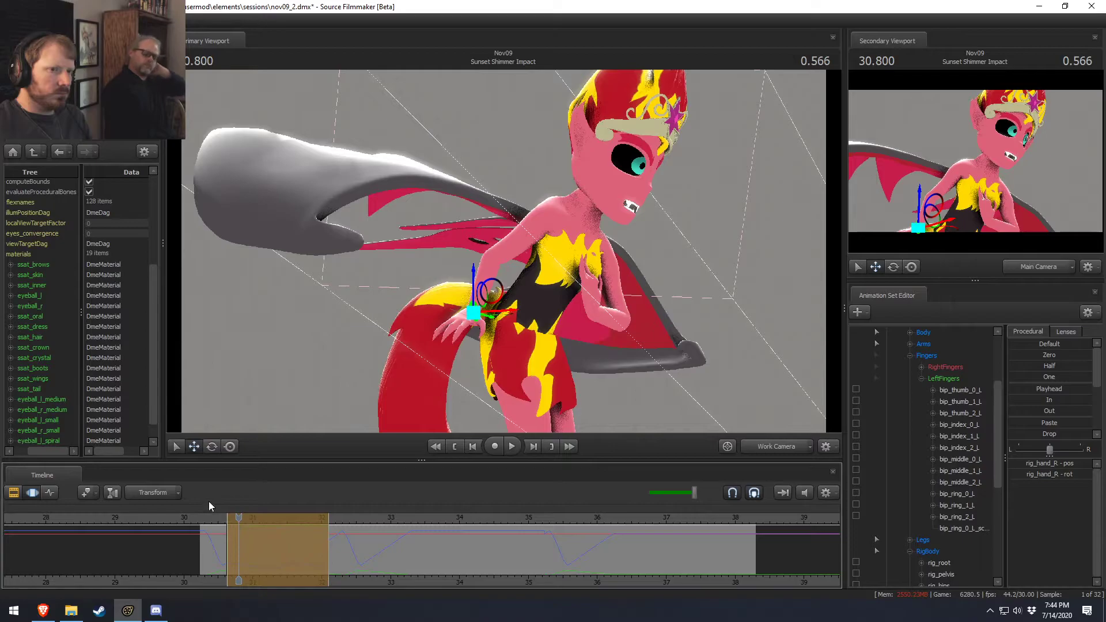
From a frontal view, refine the placement of rig_hand_L in front of the chest and play back the shot.
left_click_drag(551, 296, 387, 288, "alt")
key("w")
left_click_drag(521, 354, 584, 344)
left_click(553, 340, "ctrl")
left_click(211, 521)
key("space")
key("space")
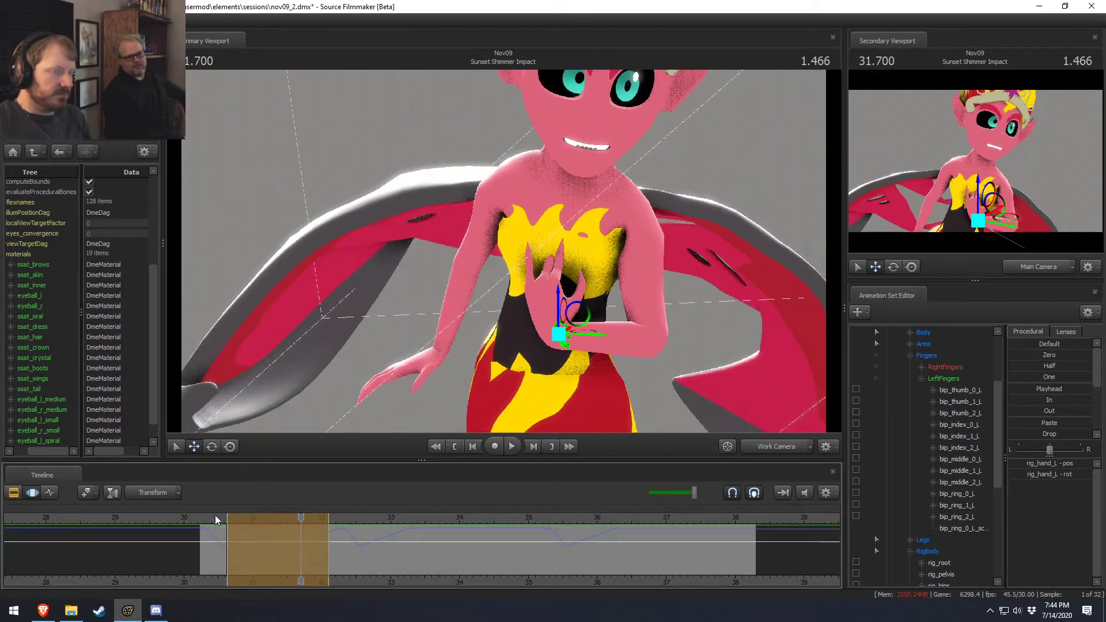
Scrub and repeatedly play back the start of the shot to examine the hand and body motion.
left_click_drag(215, 515, 313, 544)
key("Return")
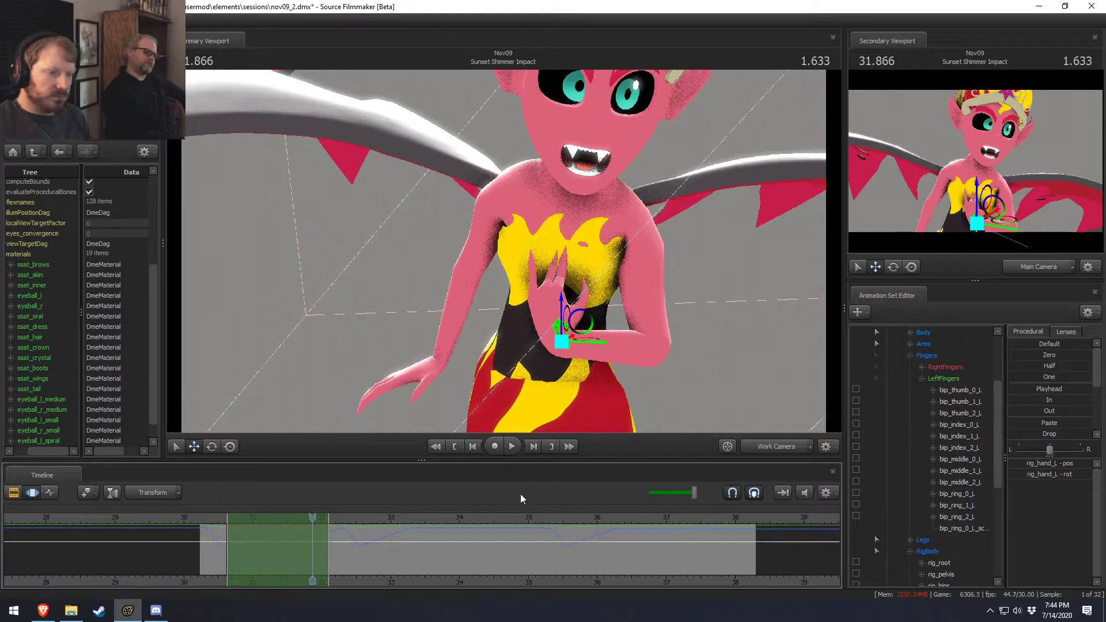
left_click_drag(312, 517, 280, 520)
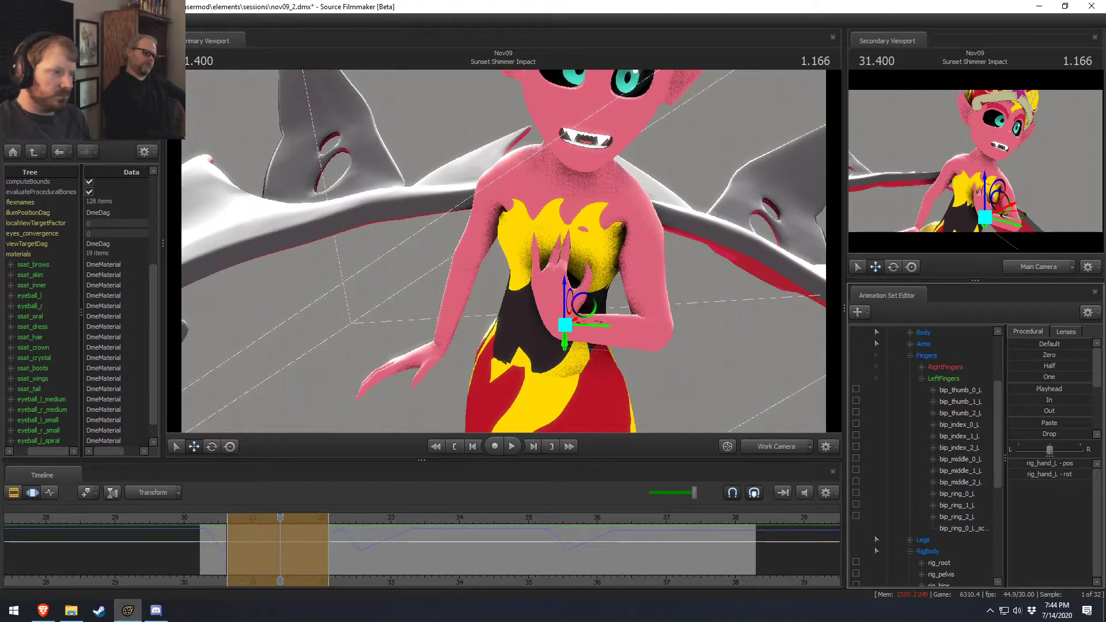
left_click(210, 520)
key("space")
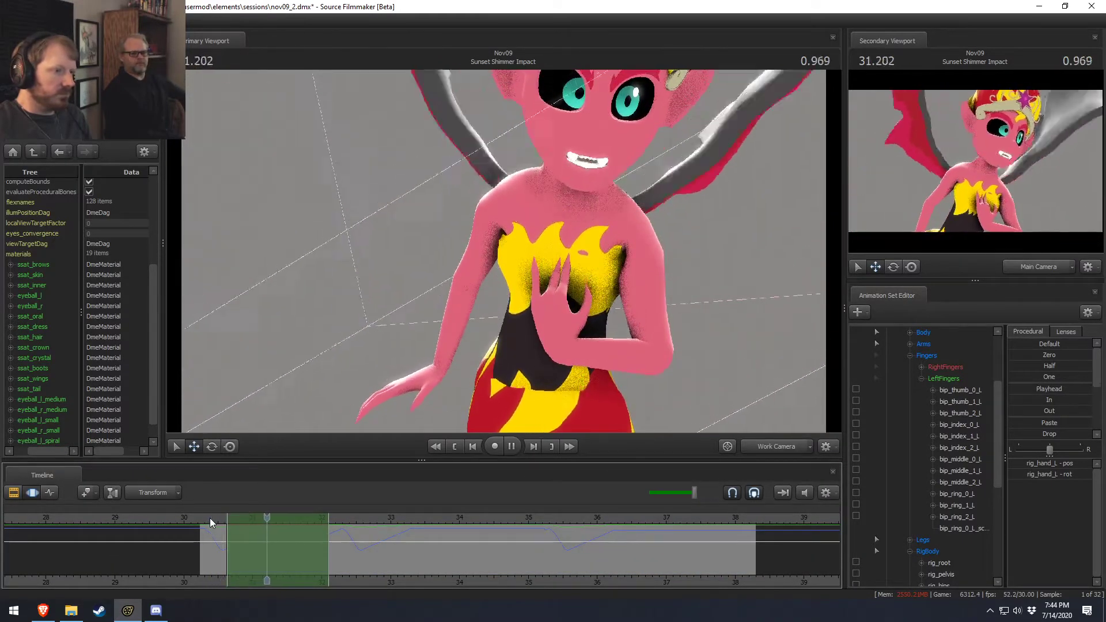
key("space")
left_click(208, 517)
key("space")
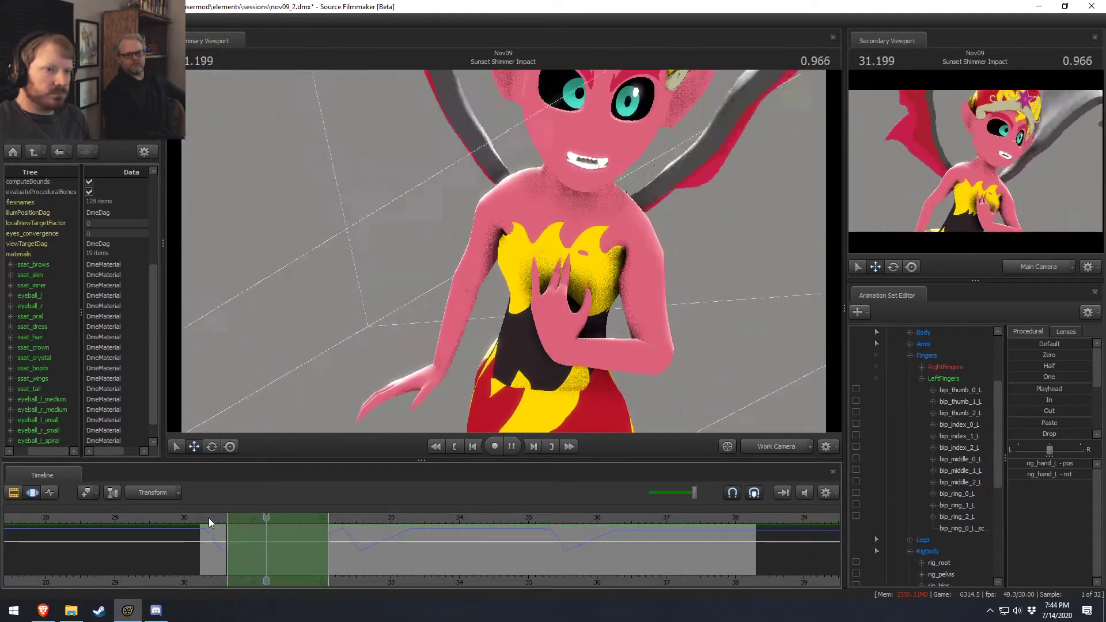
key("space")
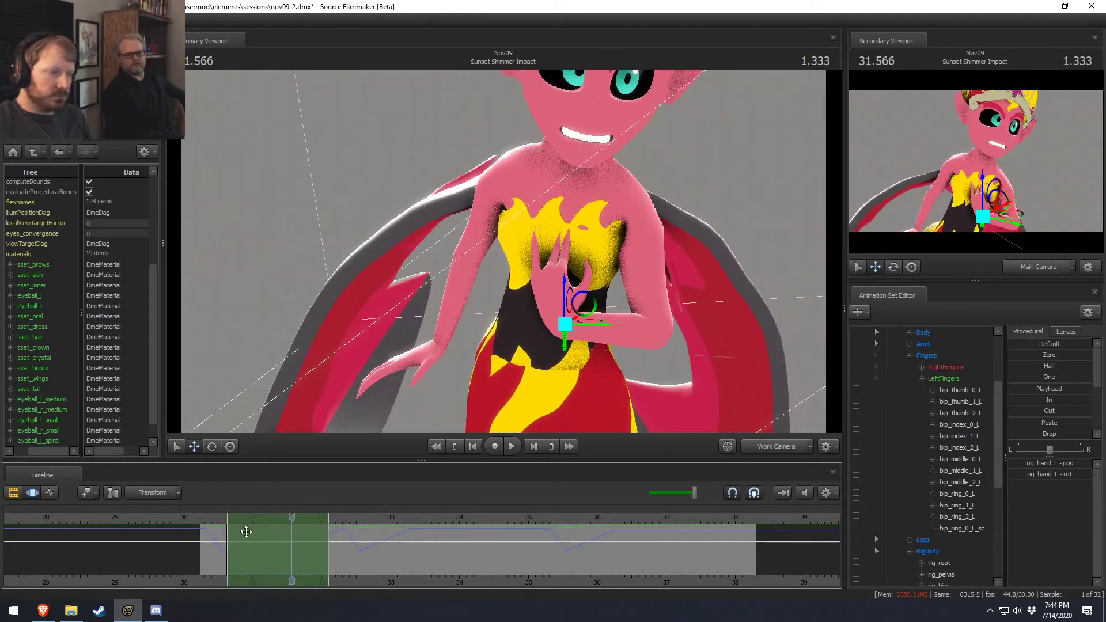
left_click(212, 518)
key("space")
key("space")
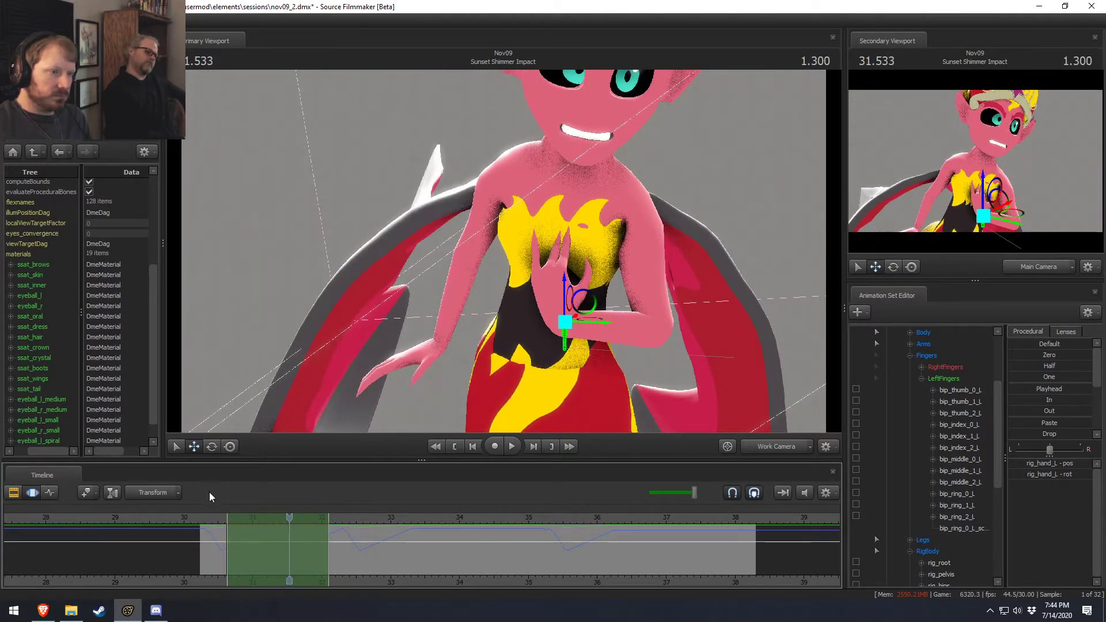
Collapse the time selection to about 30.6 seconds and extend its start indefinitely backward.
mouse_move(213, 519)
left_mouse_down()
mouse_move(291, 536)
mouse_move(179, 530)
mouse_move(221, 532)
left_mouse_up()
left_click(225, 533, "shift")
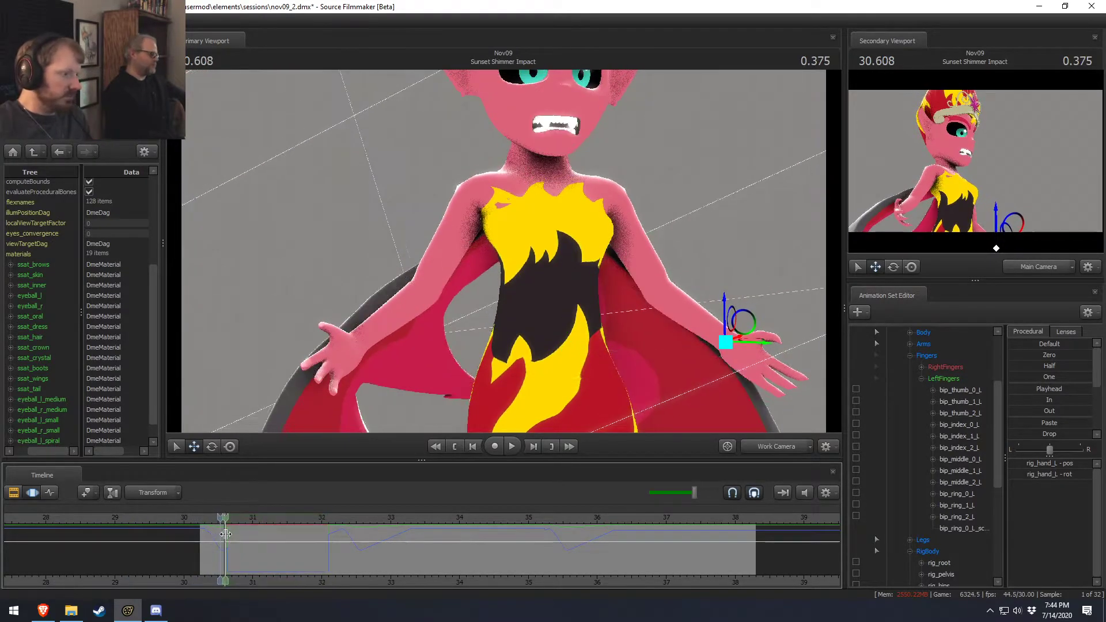
key("[")
scroll(234, 538, "up", 2)
scroll(233, 537, "up", 1)
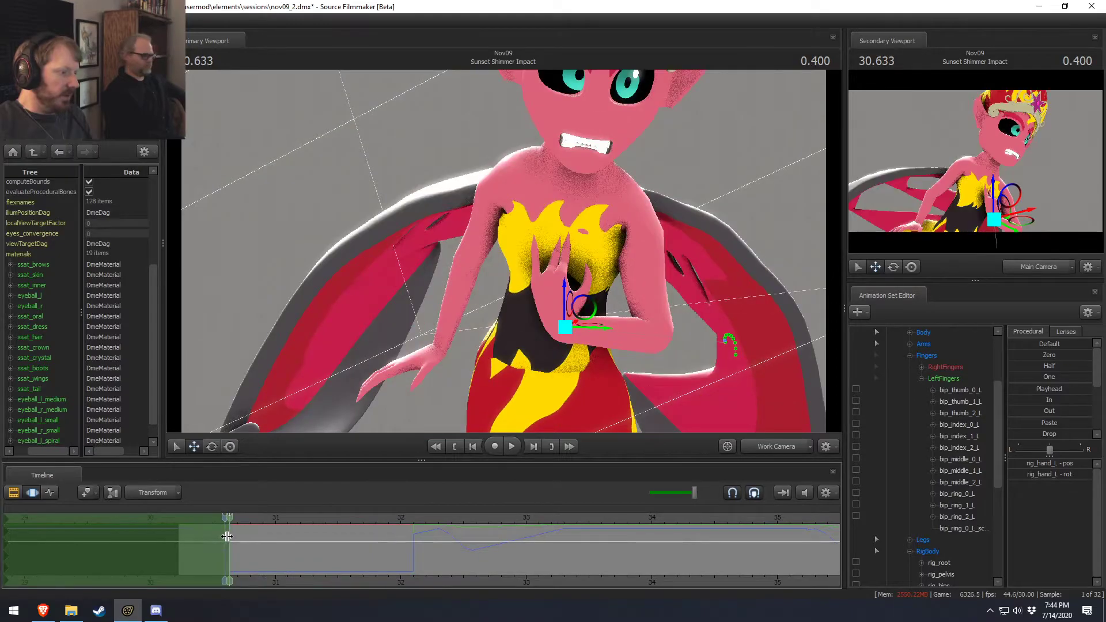
Scrub the shot near 31 seconds and collapse the time selection to about 31.4 seconds.
left_click_drag(274, 542, 279, 538)
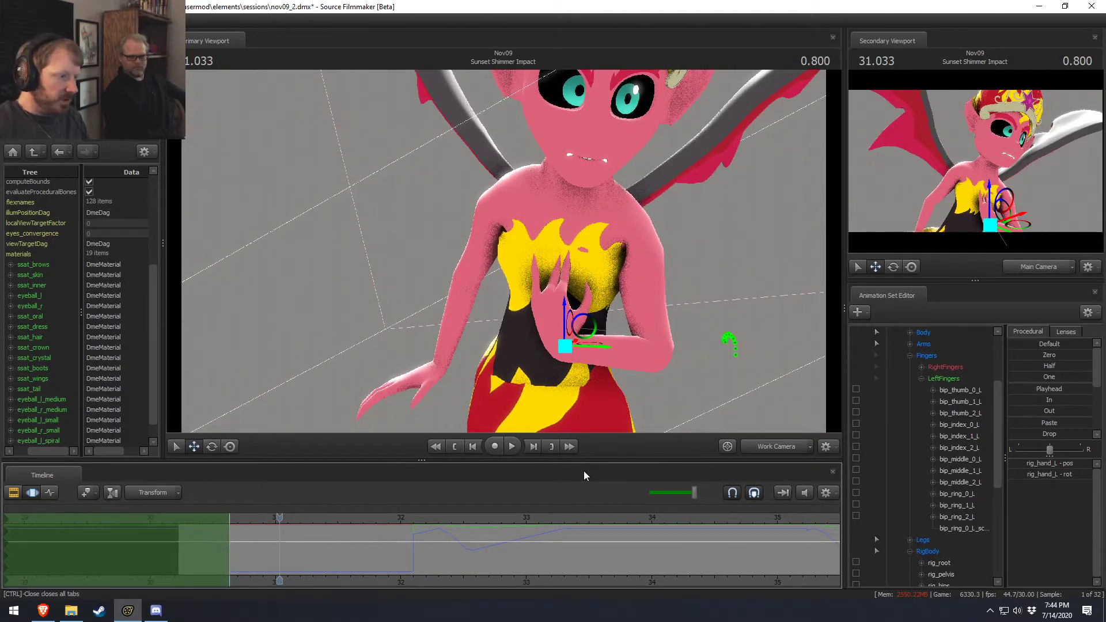
left_click_drag(172, 540, 200, 538)
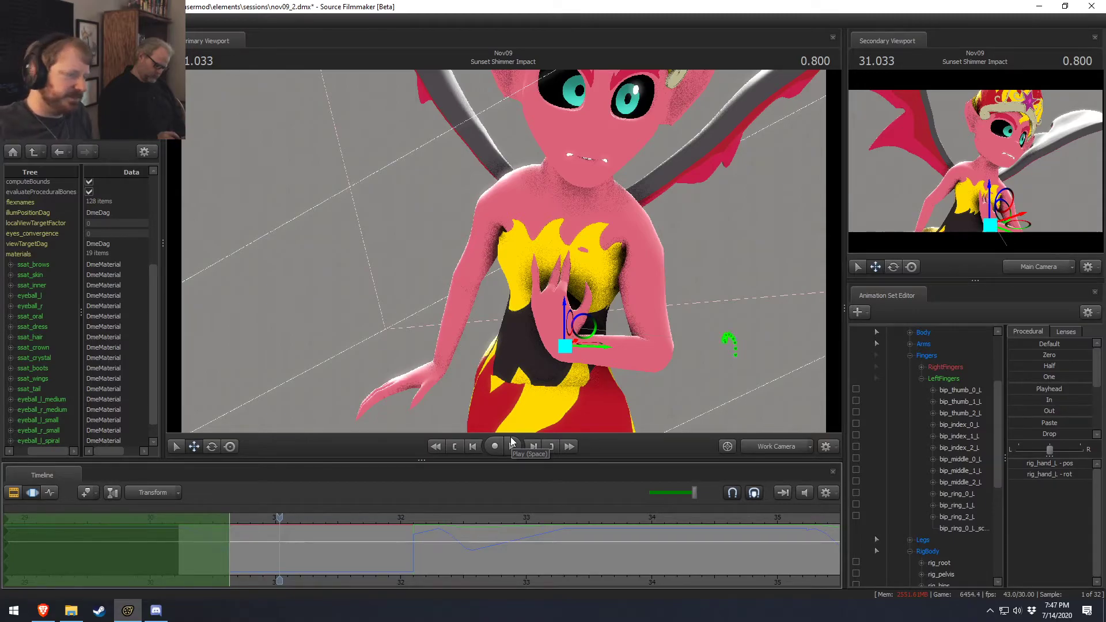
left_click_drag(257, 520, 276, 522)
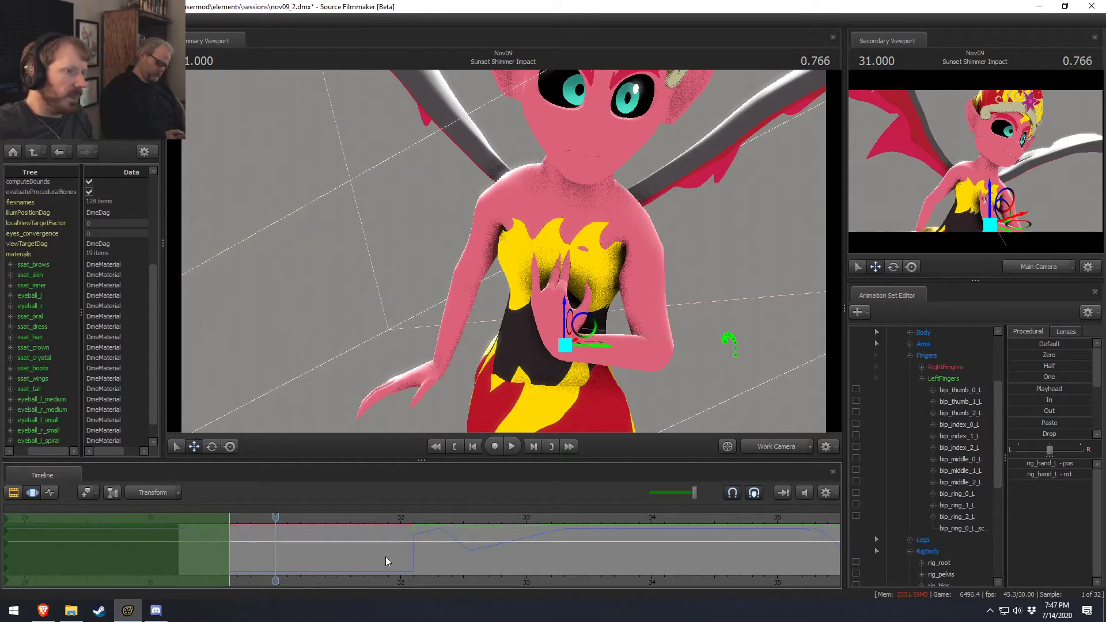
key("shift")
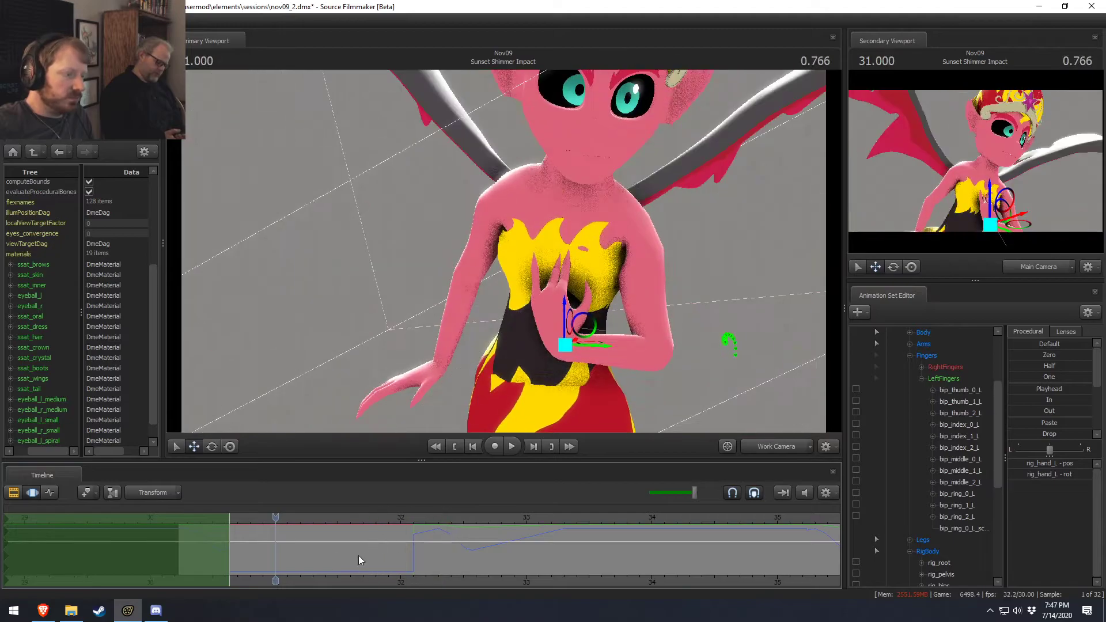
key("shift")
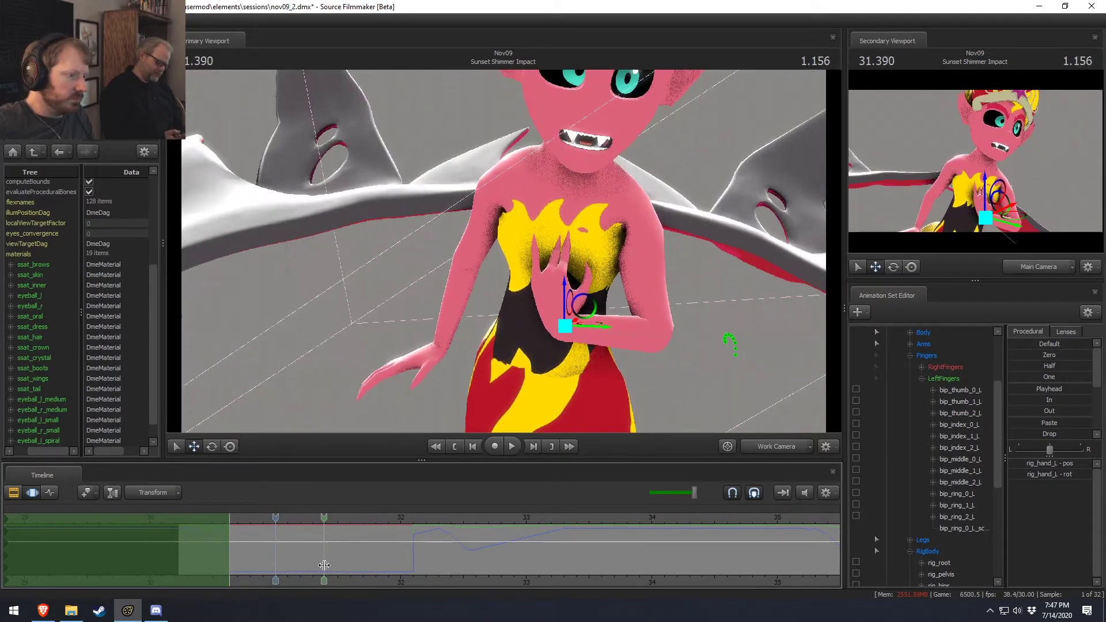
left_click(330, 564)
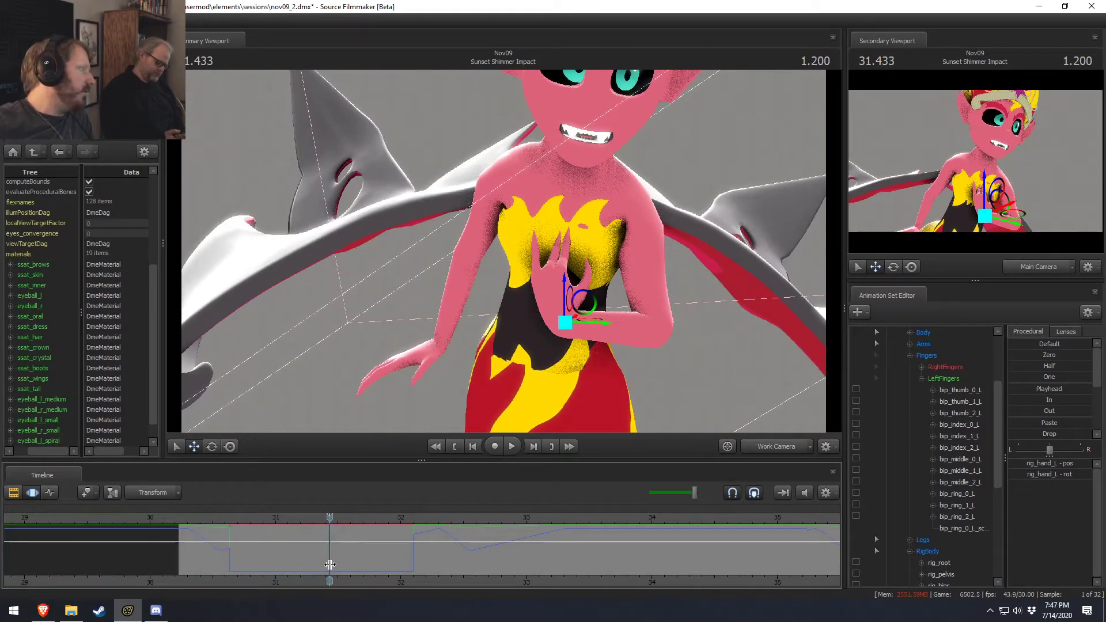
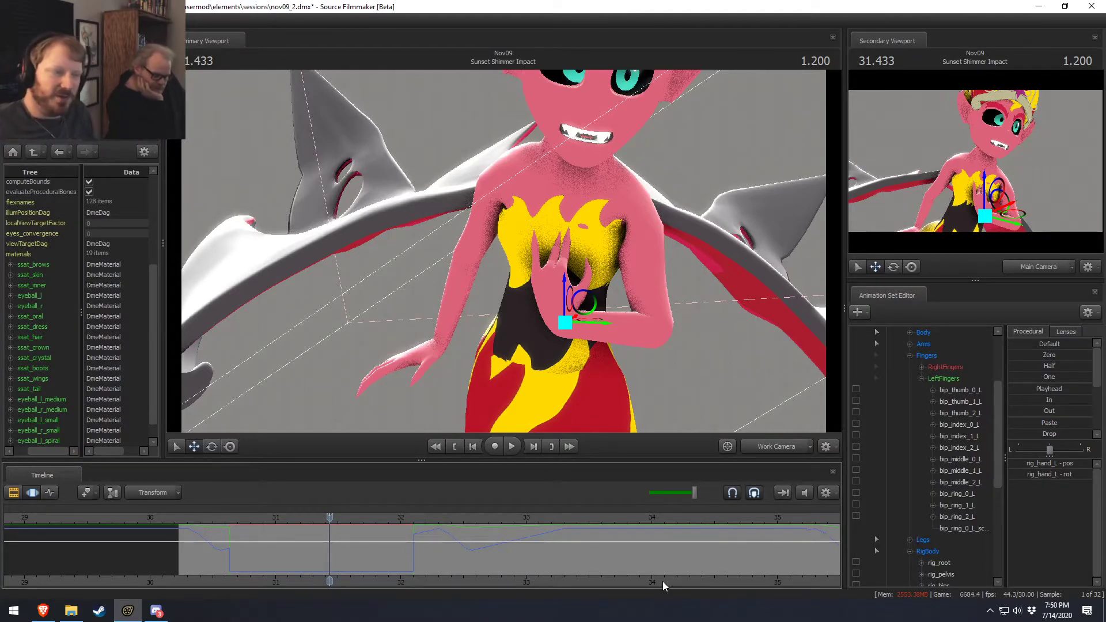
Play back the motion from the start of the shot and select the time range from about 31.3 to 32.1 seconds.
left_click(186, 524)
key("space")
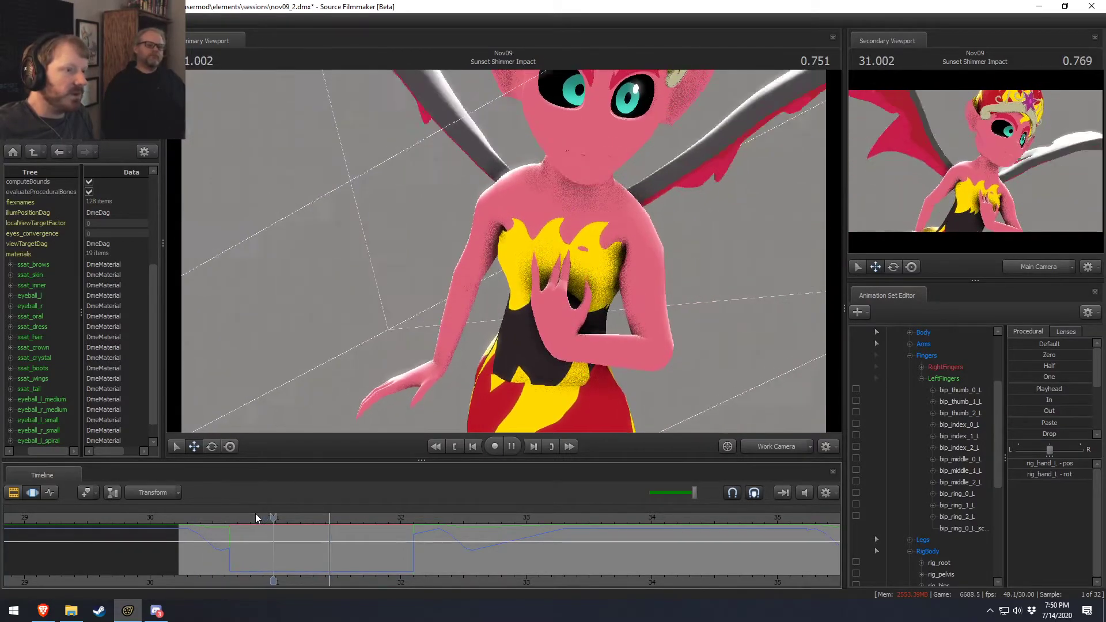
key("space")
key("shift")
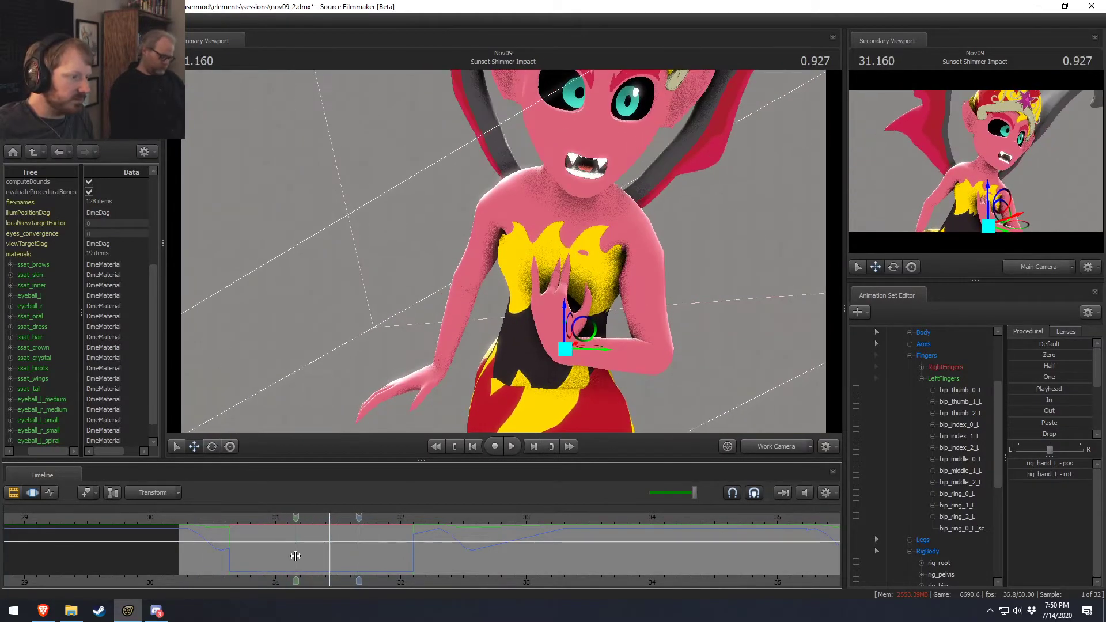
left_click_drag(415, 556, 310, 561, "shift")
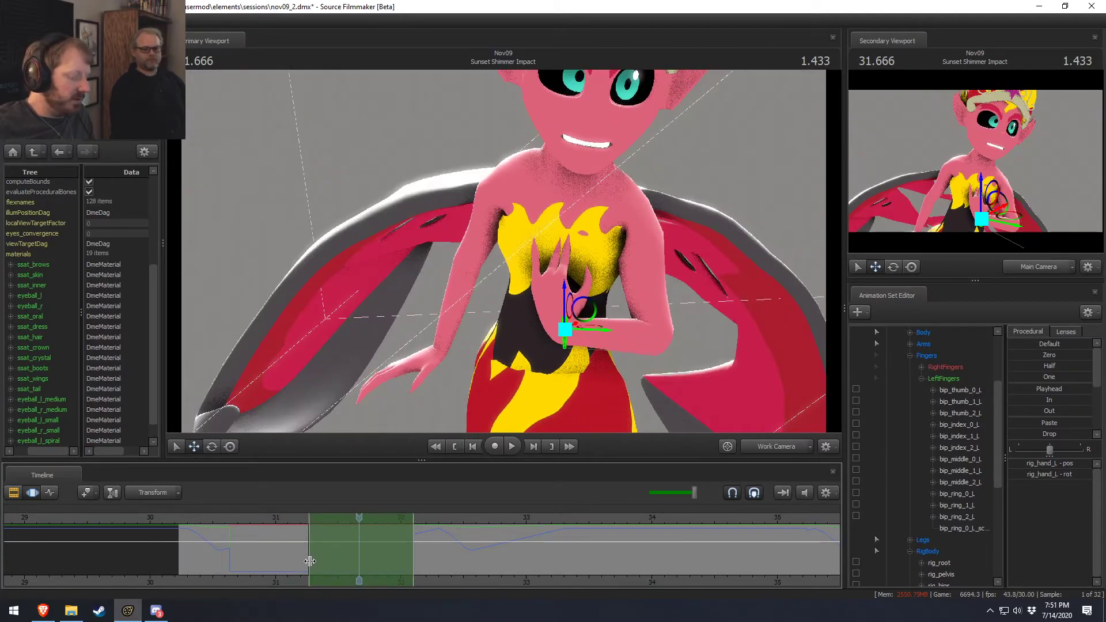
Bookmark the timeline at about 30.6, 31.3 and 32.1 seconds and scrub between the marked times.
left_click(230, 521)
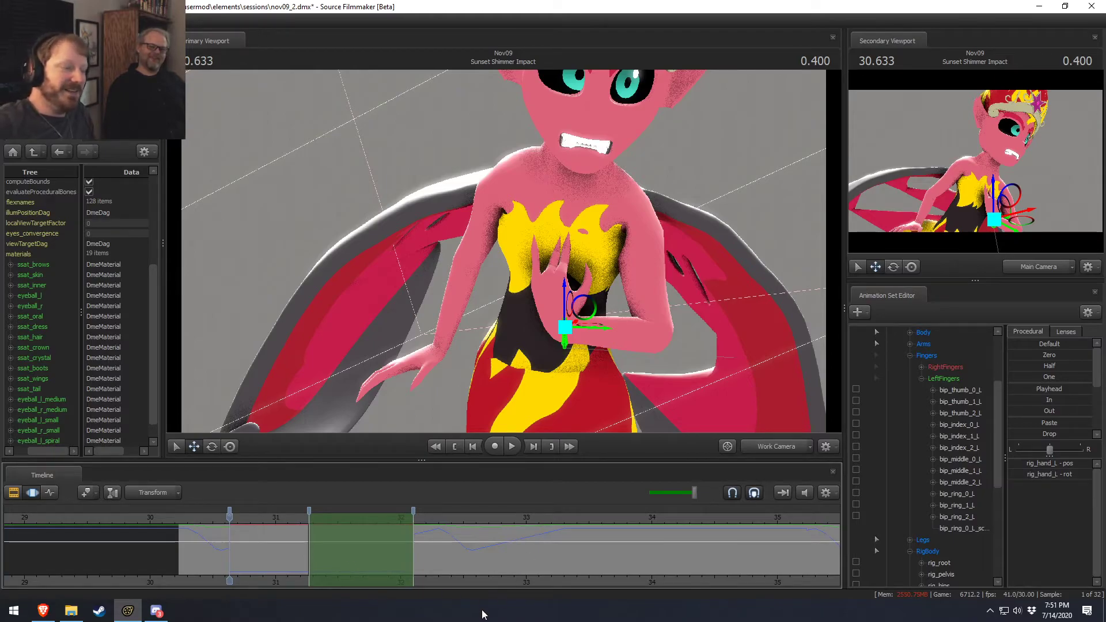
left_click(301, 520)
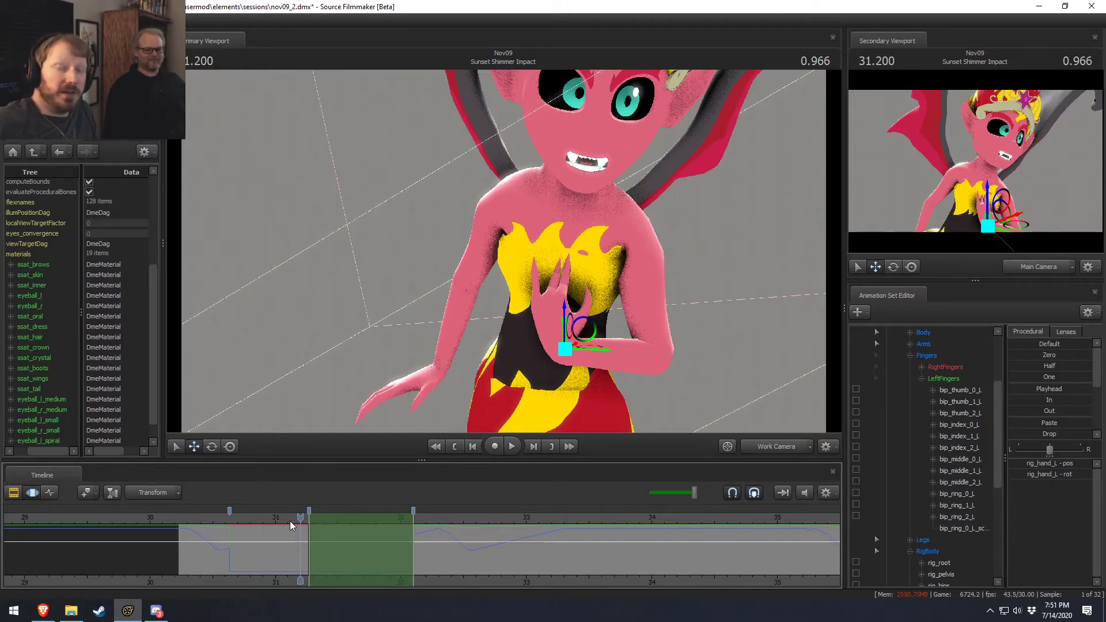
scroll(293, 525, "up", 1)
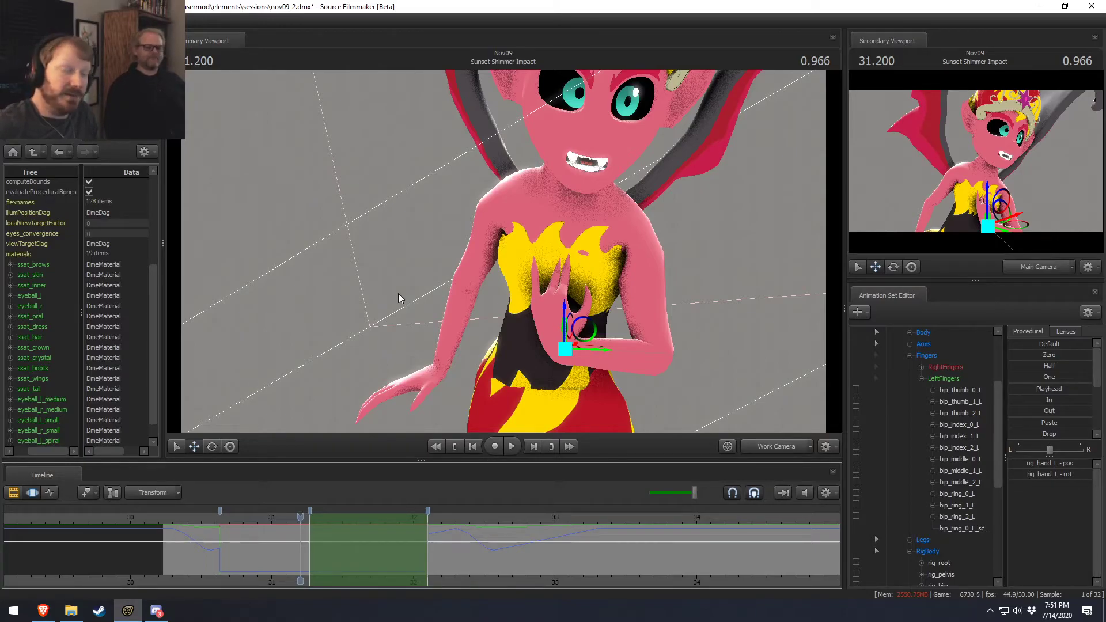
left_click_drag(237, 520, 220, 523)
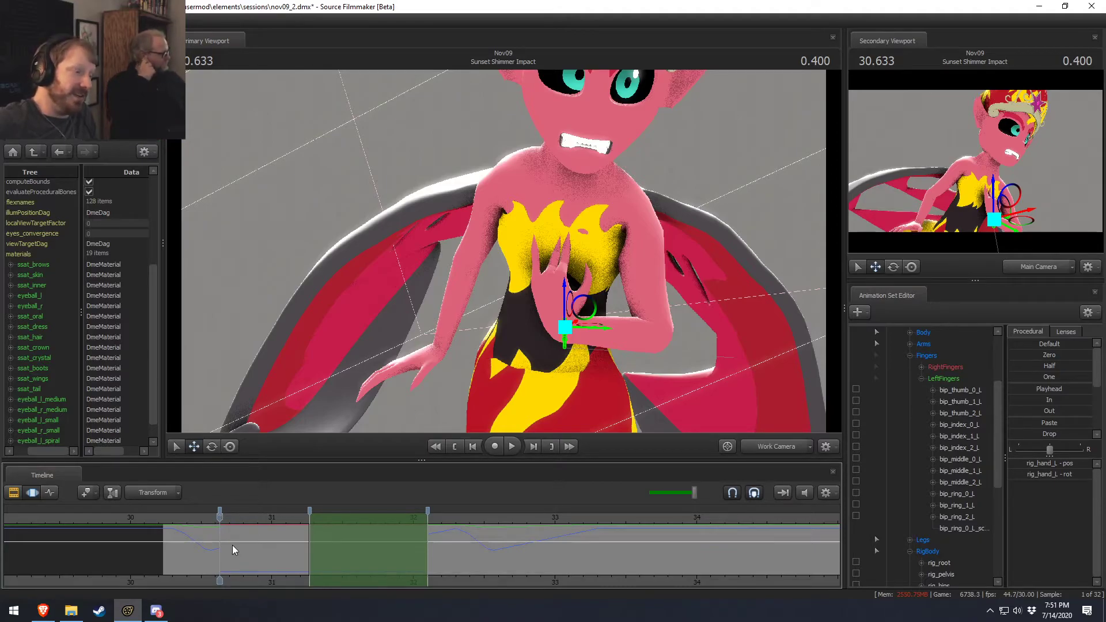
left_click(253, 544)
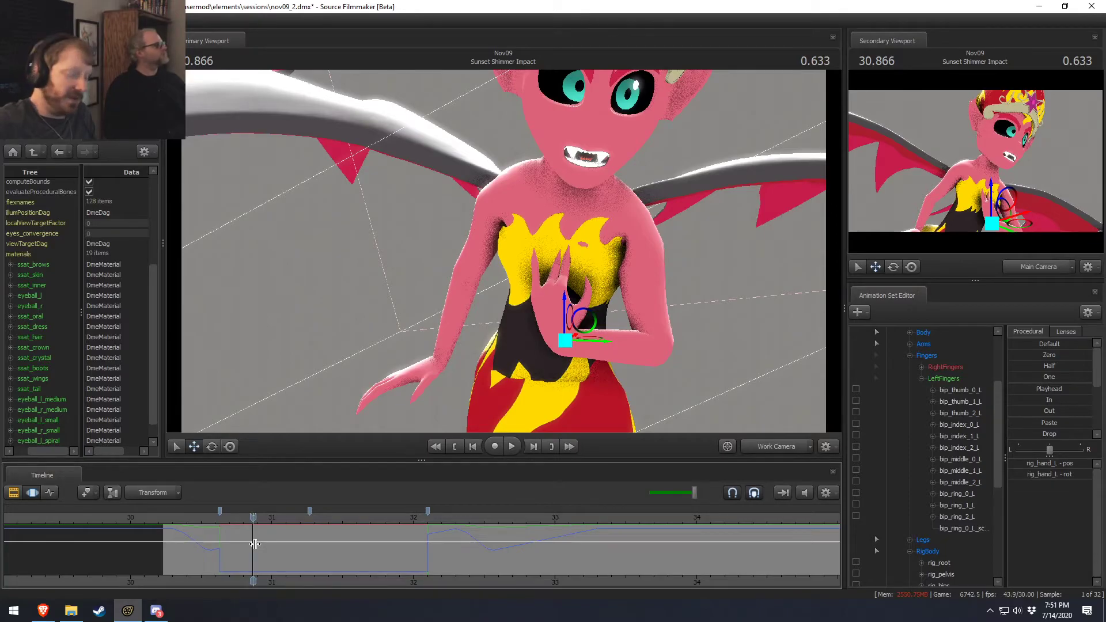
key("ctrl+z")
key("shift")
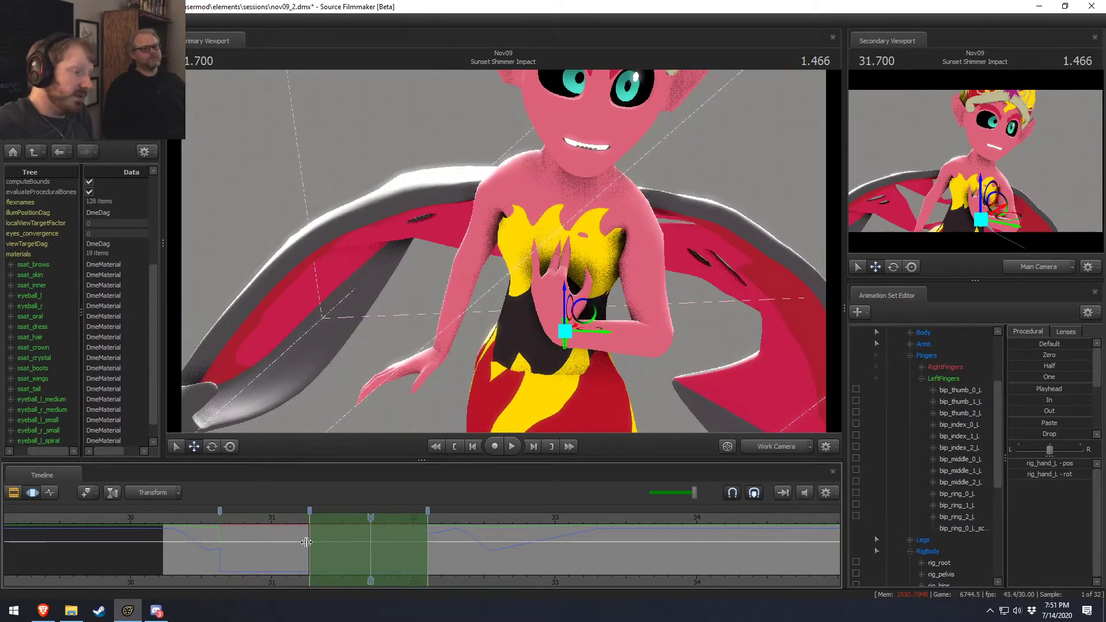
key("shift")
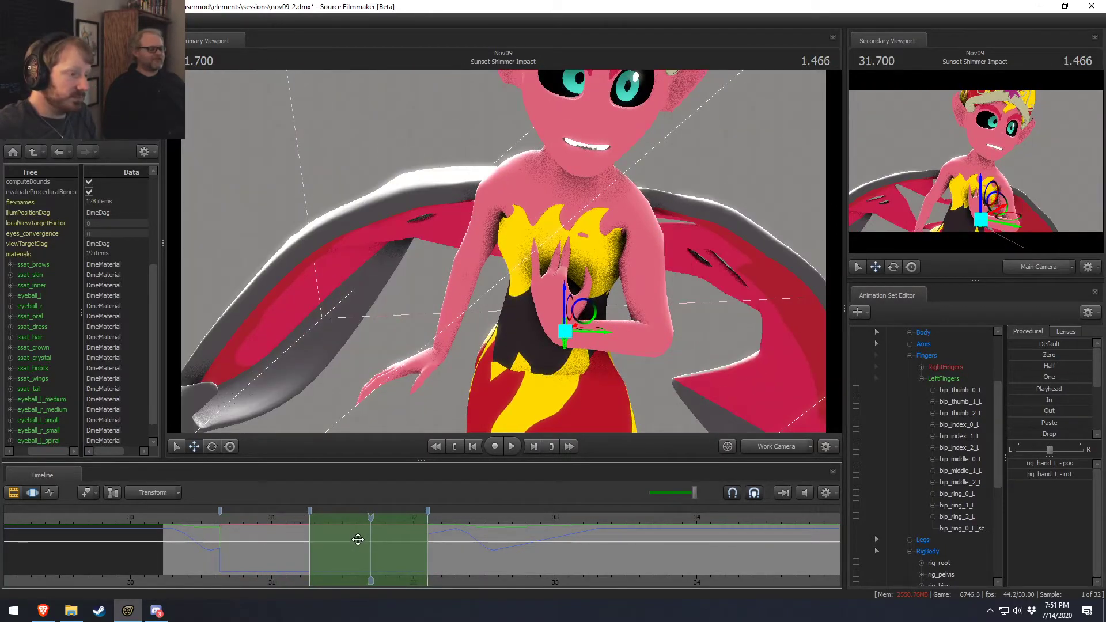
Blend all Sunset Shimmer controls in the selected range partway toward the 30.466-second pose with the Playhead preset, and inspect about 31.7 seconds.
left_click(196, 519)
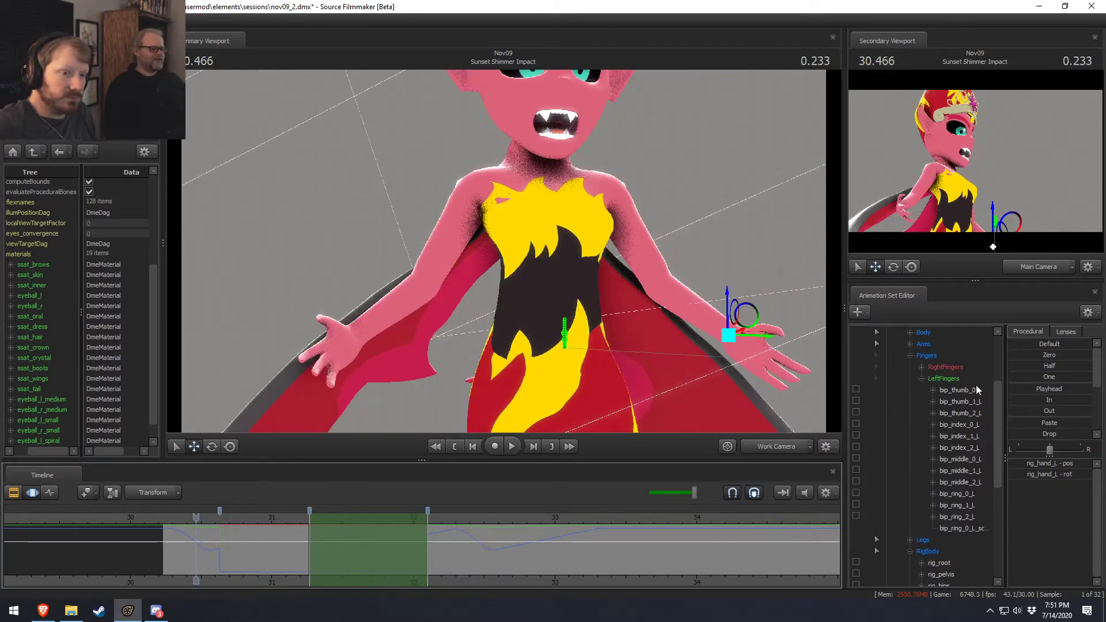
scroll(949, 375, "up", 3)
left_click(945, 368)
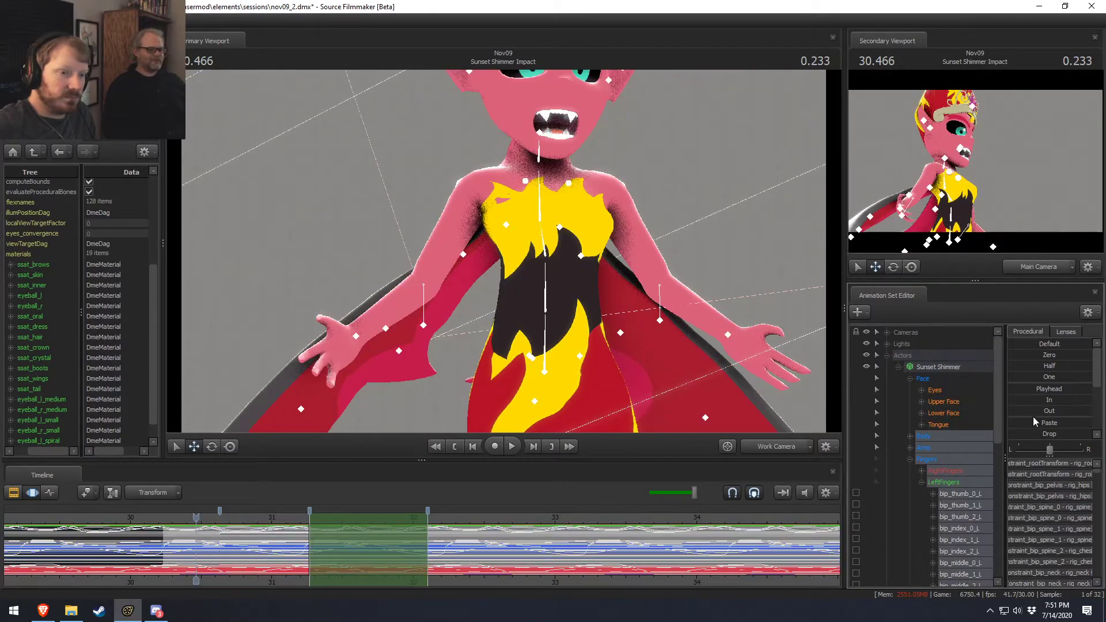
left_click_drag(1049, 391, 1073, 401)
left_click_drag(297, 522, 366, 521)
key("F2")
key("F3")
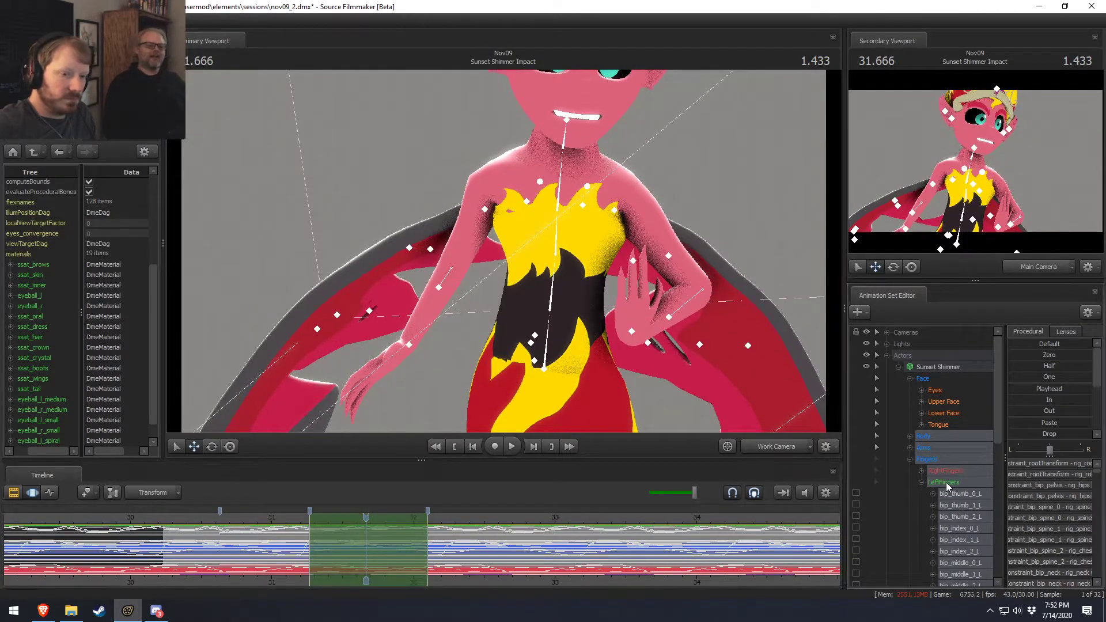
Select LeftFingers and rig_hand_L and apply the In preset fully to bring the left hand back to the chest over the selected range.
double_click(949, 484)
scroll(960, 510, "down", 4)
left_click(942, 344)
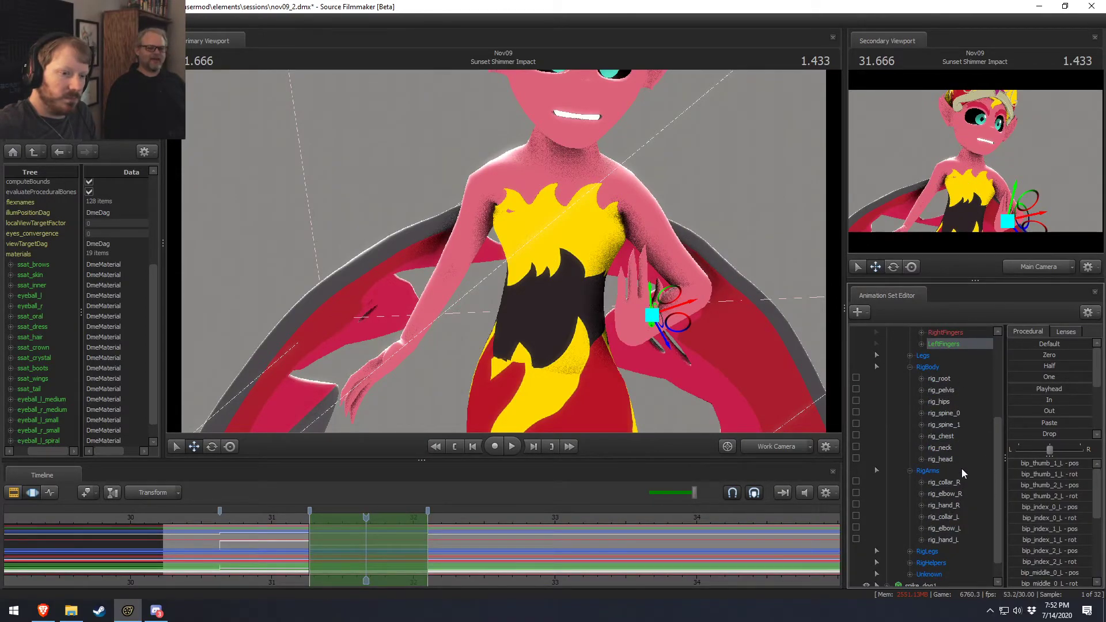
left_click(945, 539)
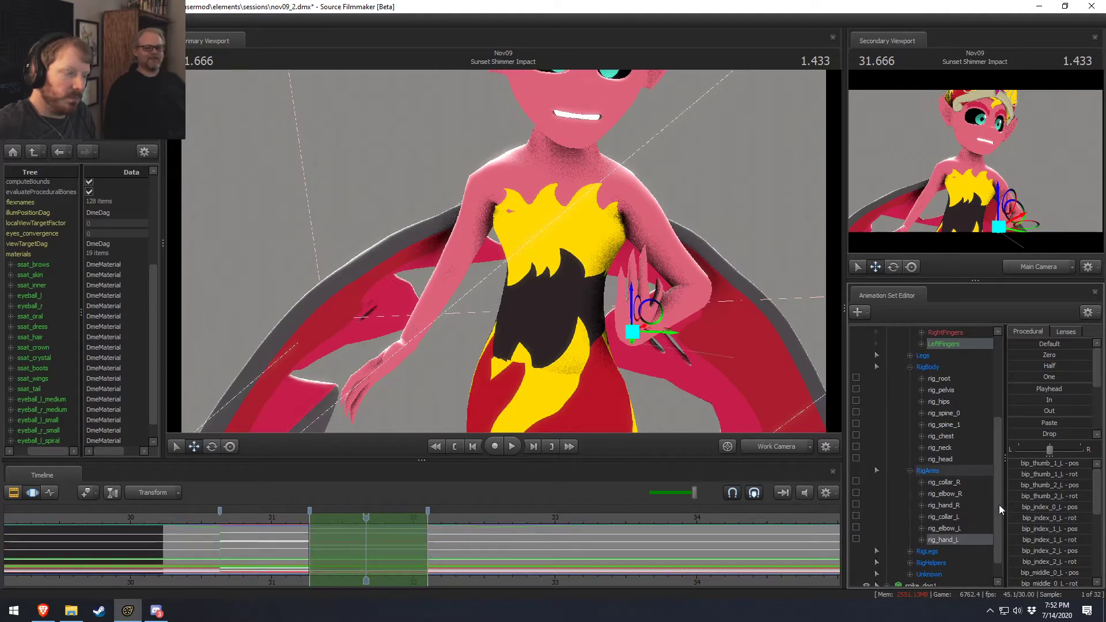
left_click(1049, 400)
left_click_drag(1019, 400, 1091, 400)
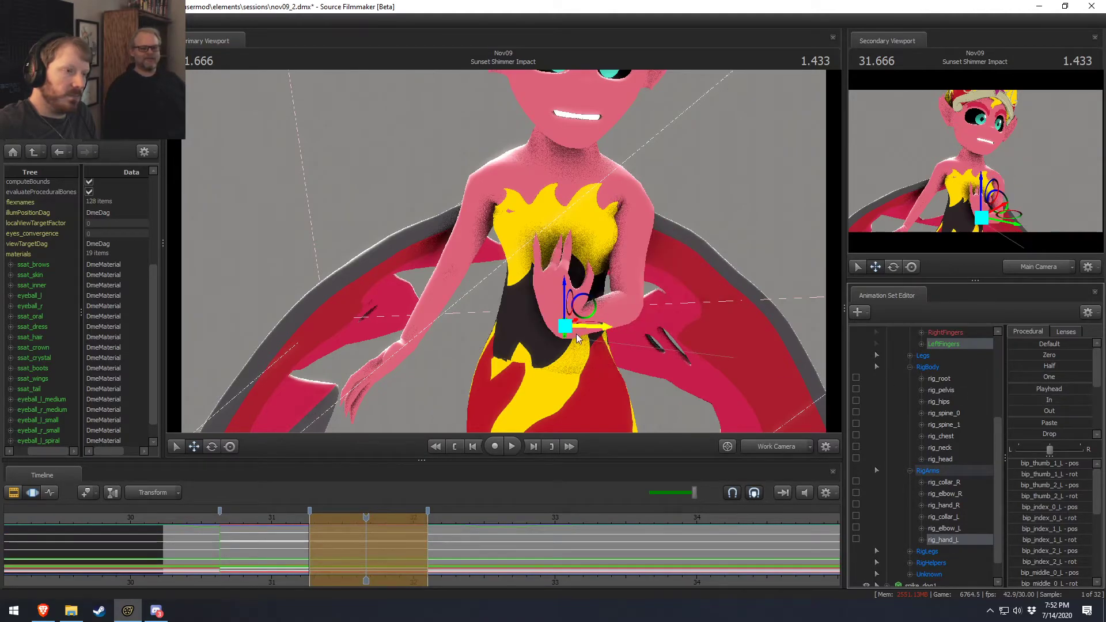
Play back the left-hand motion from another angle and reposition rig_elbow_L over the range from about 31.3 to 32.1 seconds.
left_click_drag(518, 325, 594, 325, "alt")
left_click(277, 516)
key("space")
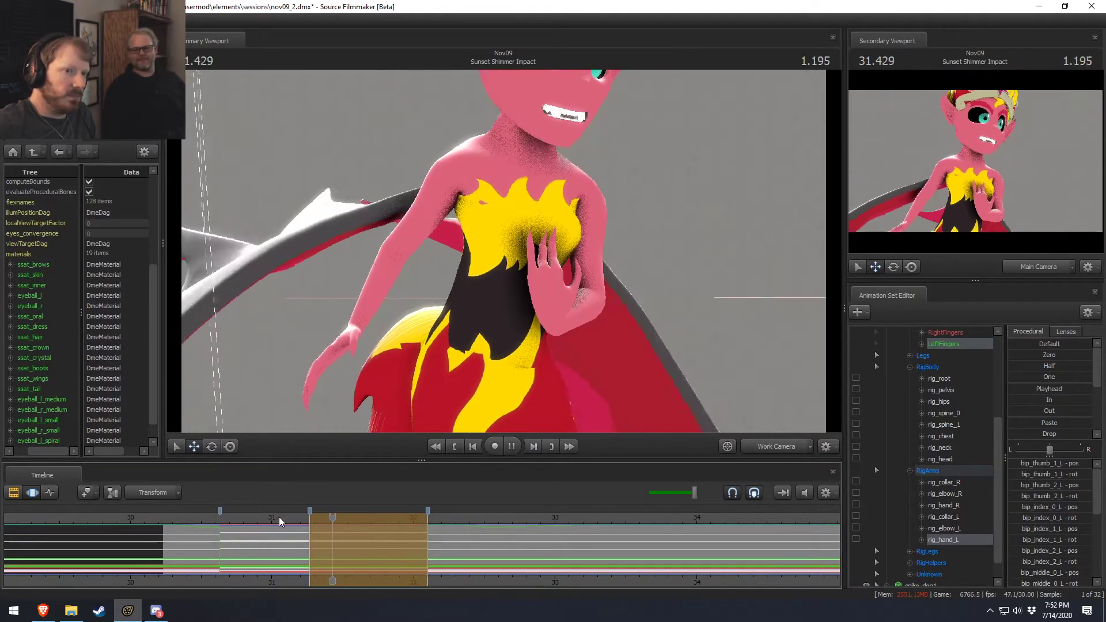
key("space")
left_click(618, 315, "ctrl")
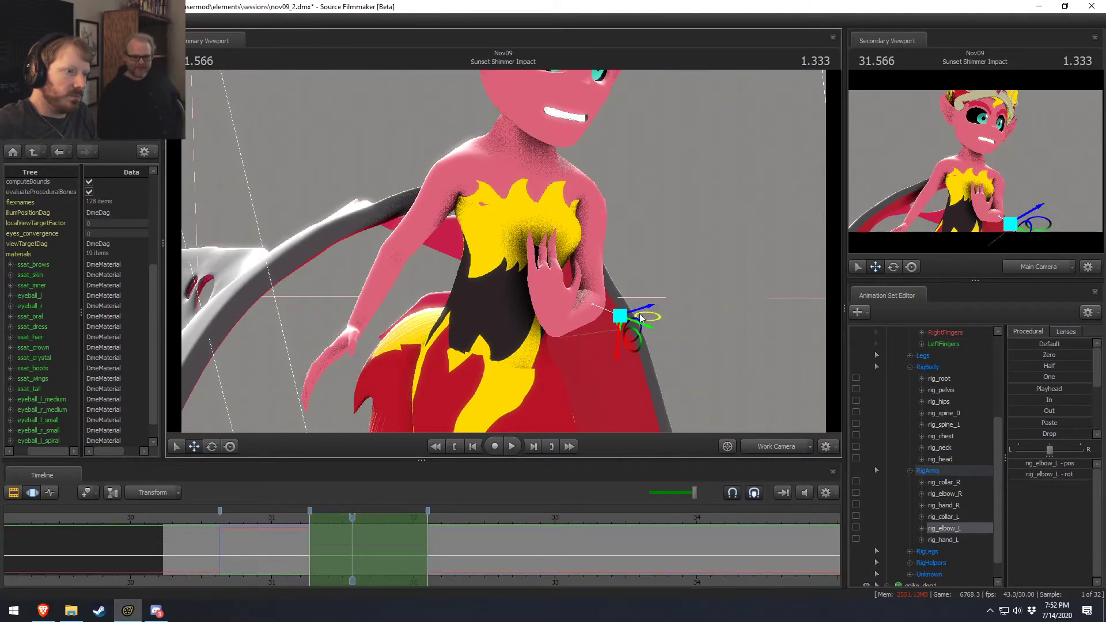
left_click_drag(654, 332, 691, 334, "alt")
left_click_drag(582, 323, 528, 334)
Select the range from about 30.6 to 31.3 seconds and reposition rig_elbow_L, checking the arm from front and side views.
left_click(334, 516)
double_click(303, 531)
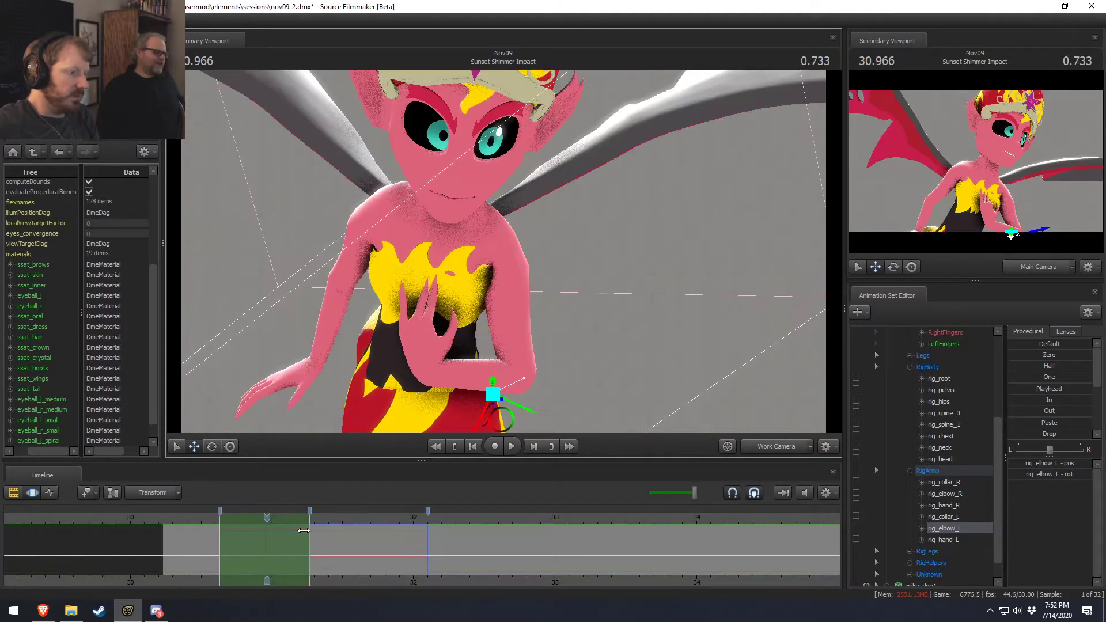
left_click_drag(515, 364, 504, 251, "alt")
left_click_drag(488, 385, 526, 394)
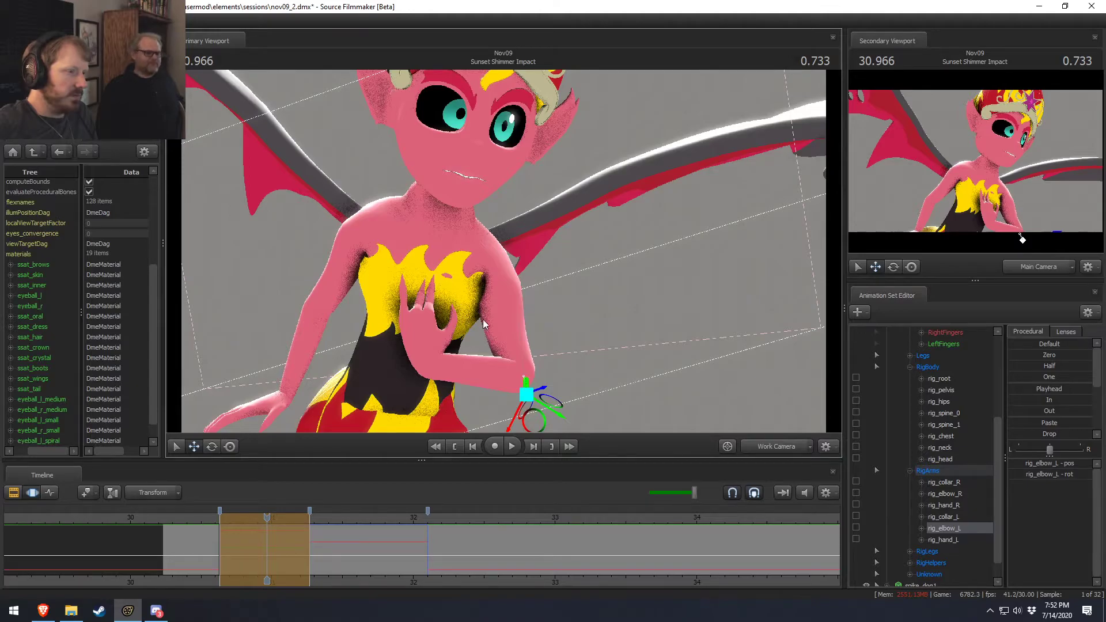
left_click_drag(480, 322, 513, 318, "alt")
left_click_drag(487, 395, 465, 398)
key("F2")
key("F3")
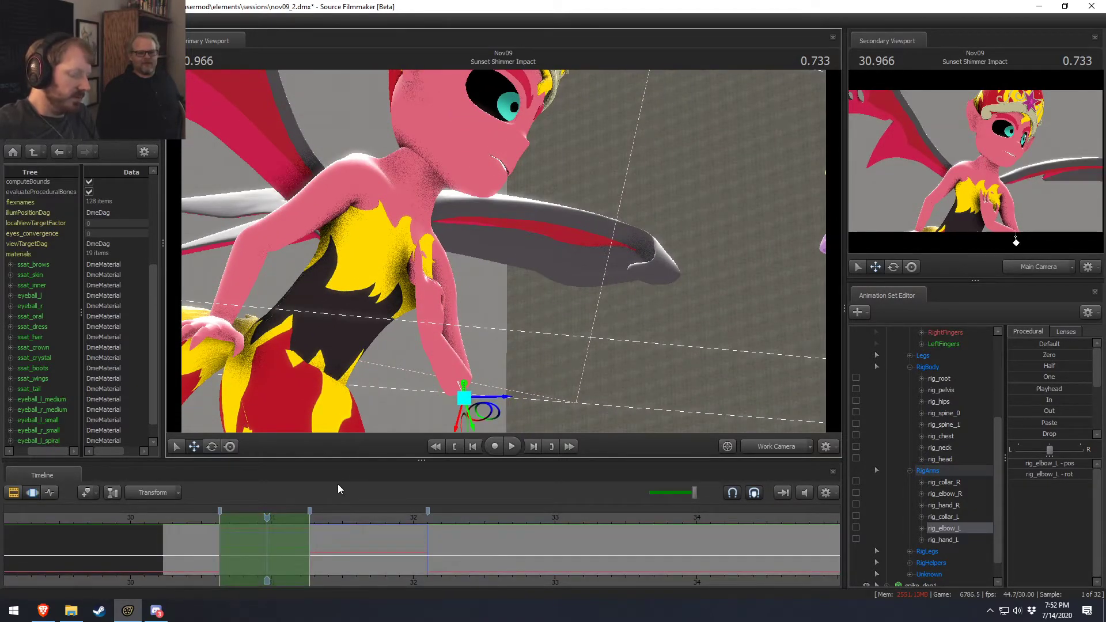
Return to the range from about 31.3 to 32.1 seconds, and move and rotate rig_hand_L outward toward her left side.
key("Down")
left_click_drag(370, 517, 376, 517)
left_click_drag(499, 346, 476, 345, "alt")
mouse_move(496, 274)
left_mouse_down("alt")
mouse_move(461, 276)
mouse_move(495, 274)
left_mouse_up("alt")
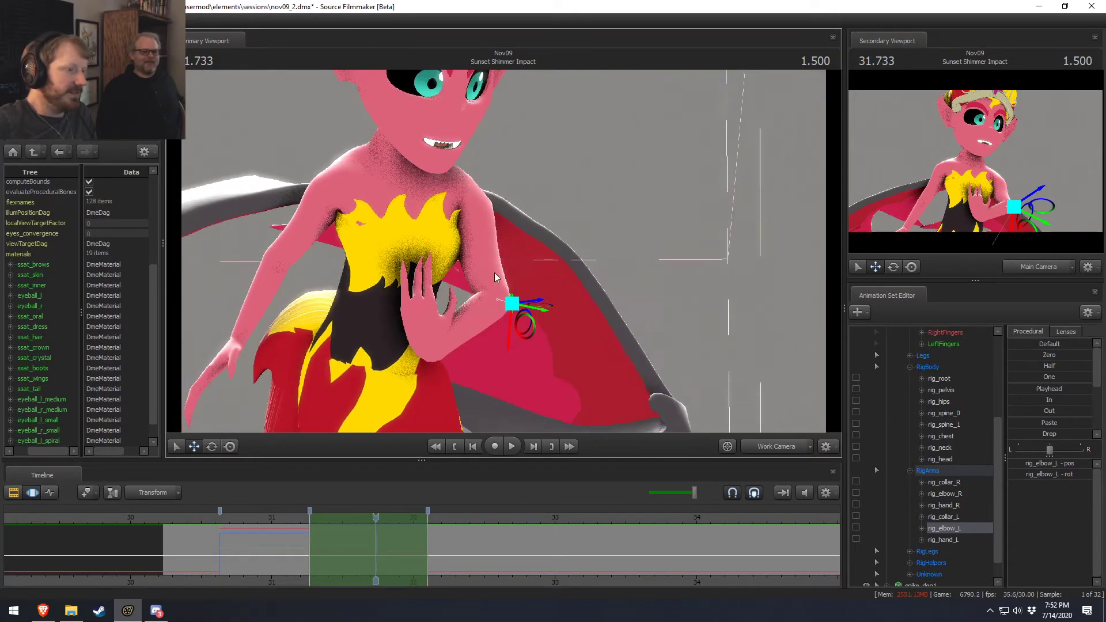
left_click_drag(589, 247, 541, 249, "alt")
left_click(422, 346, "ctrl")
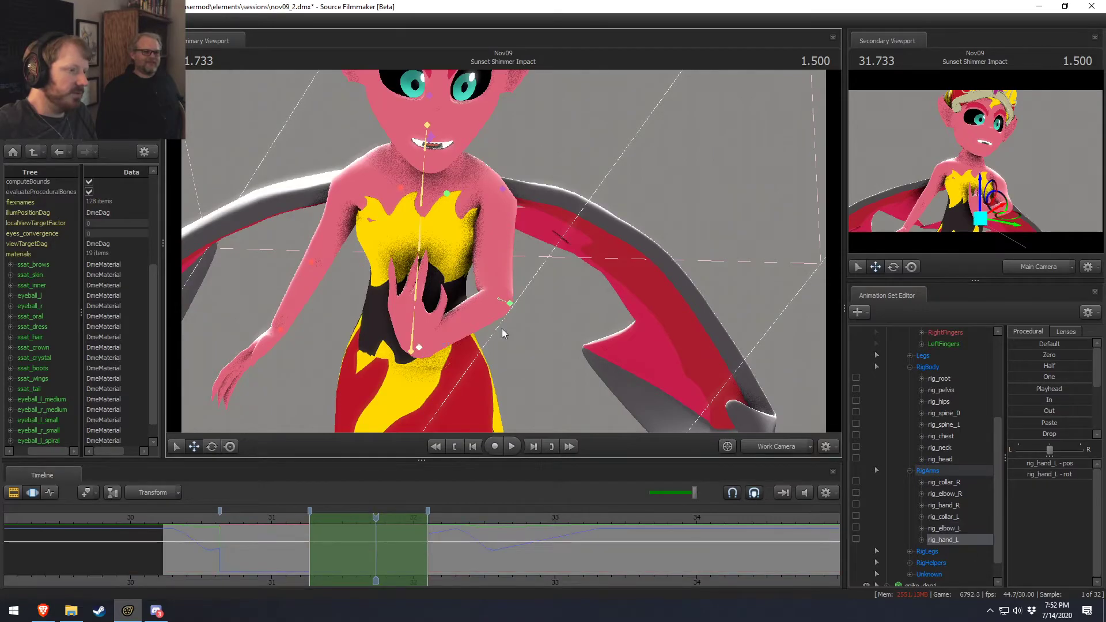
left_click_drag(481, 341, 443, 338)
key("e")
mouse_move(528, 341)
left_mouse_down()
mouse_move(524, 332)
mouse_move(508, 354)
mouse_move(531, 324)
left_mouse_up()
key("w")
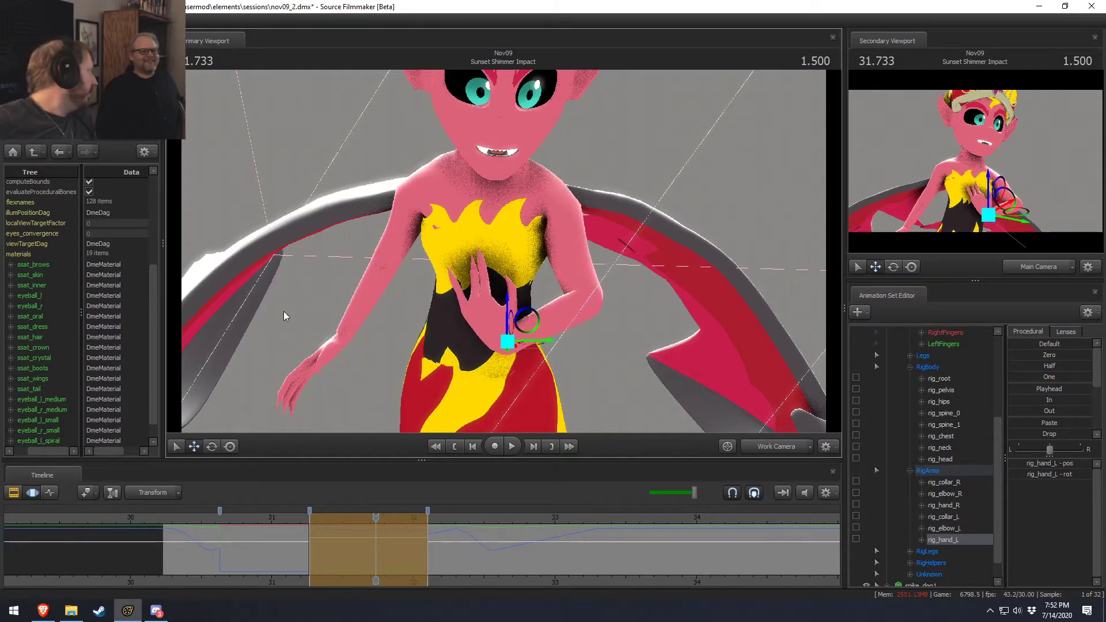
Fine-tune the position of rig_hand_L from a higher frontal view and play back the transition around 31.3 seconds.
left_click_drag(283, 311, 392, 311, "alt")
left_click_drag(426, 256, 502, 259, "alt")
mouse_move(530, 320)
left_mouse_down()
mouse_move(514, 330)
mouse_move(455, 323)
mouse_move(530, 336)
left_mouse_up()
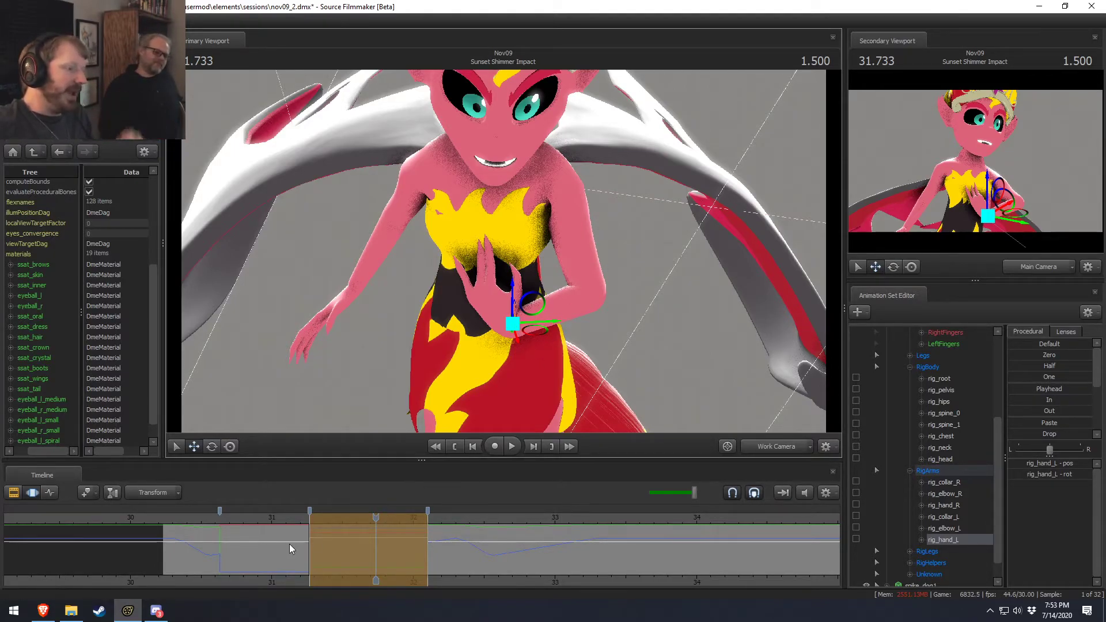
left_click(306, 517)
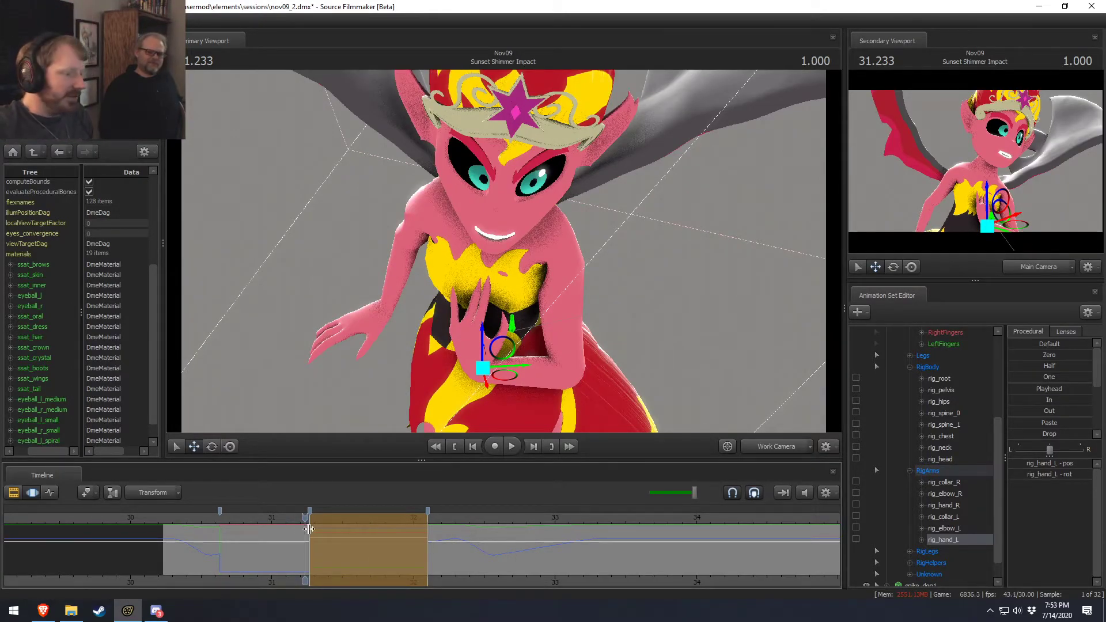
left_click(285, 518)
key("space")
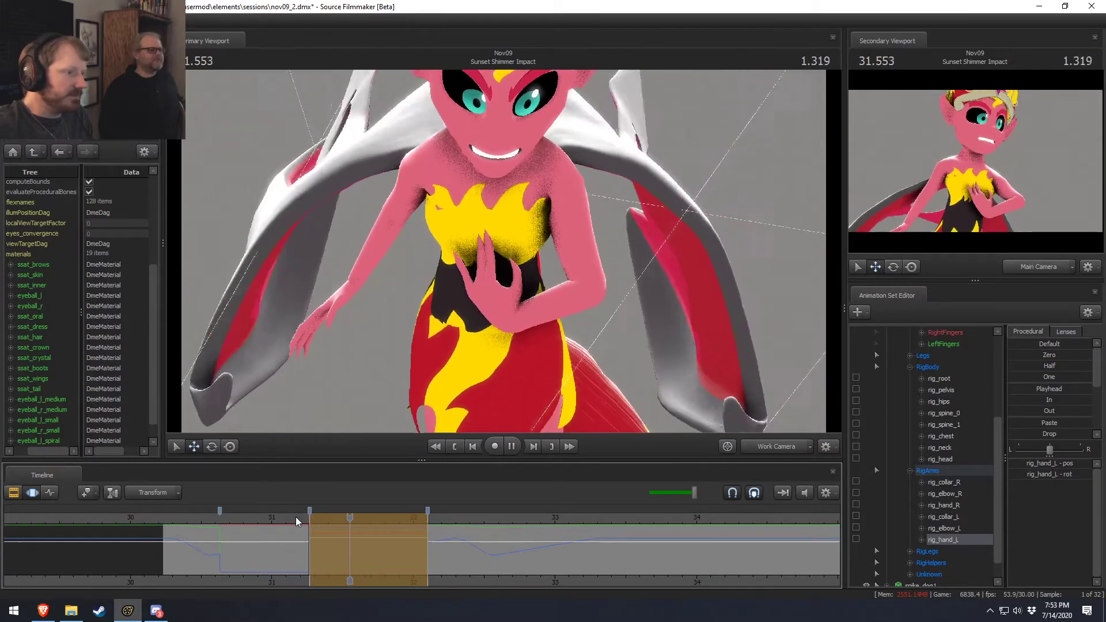
key("space")
left_click(293, 521)
key("space")
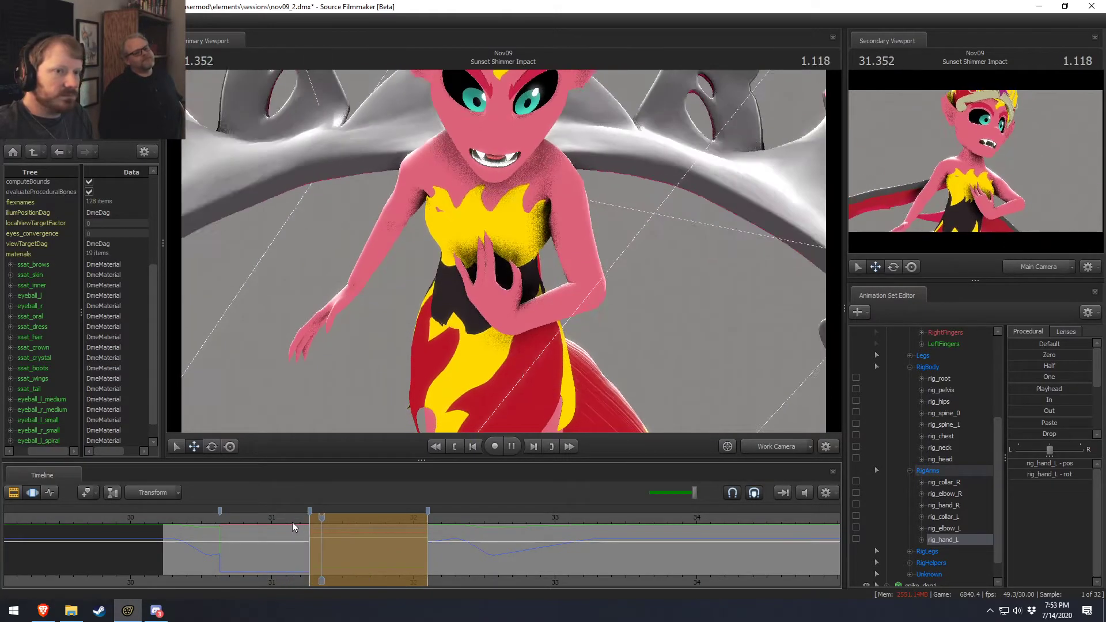
Play back the transition around 31.3 seconds from a side view of the character.
key("space")
left_click_drag(364, 398, 500, 254)
left_click(257, 527)
key("space")
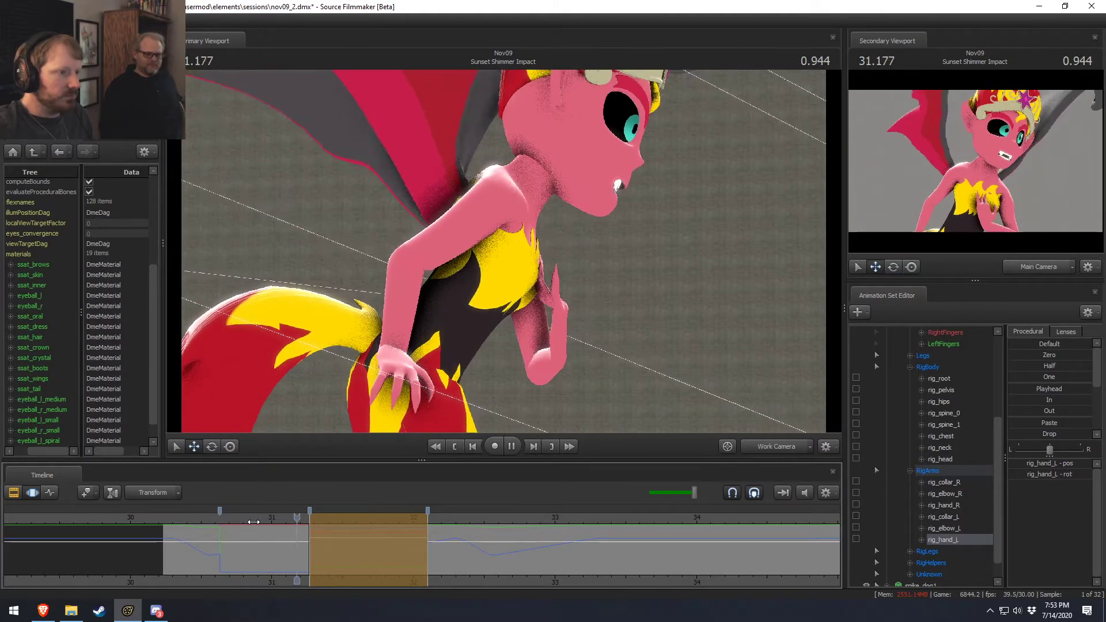
key("space")
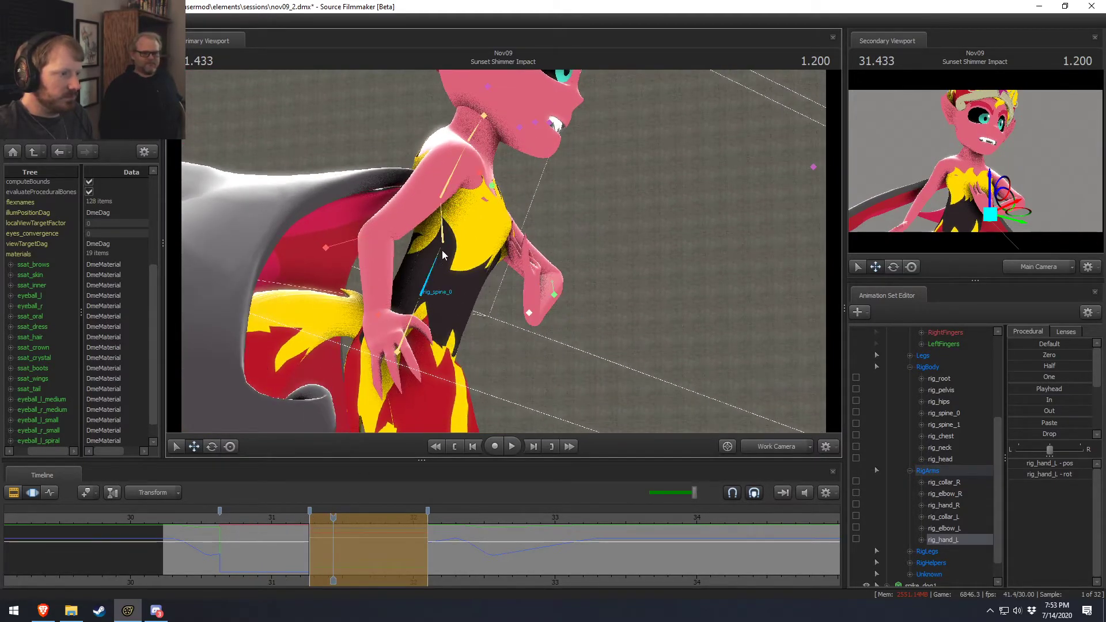
Rotate rig_chest over the range from about 31.3 to 32.1 seconds in the side view.
left_click(471, 136, "ctrl")
left_click(457, 161, "ctrl")
key("e")
left_click_drag(483, 186, 456, 189)
key("w")
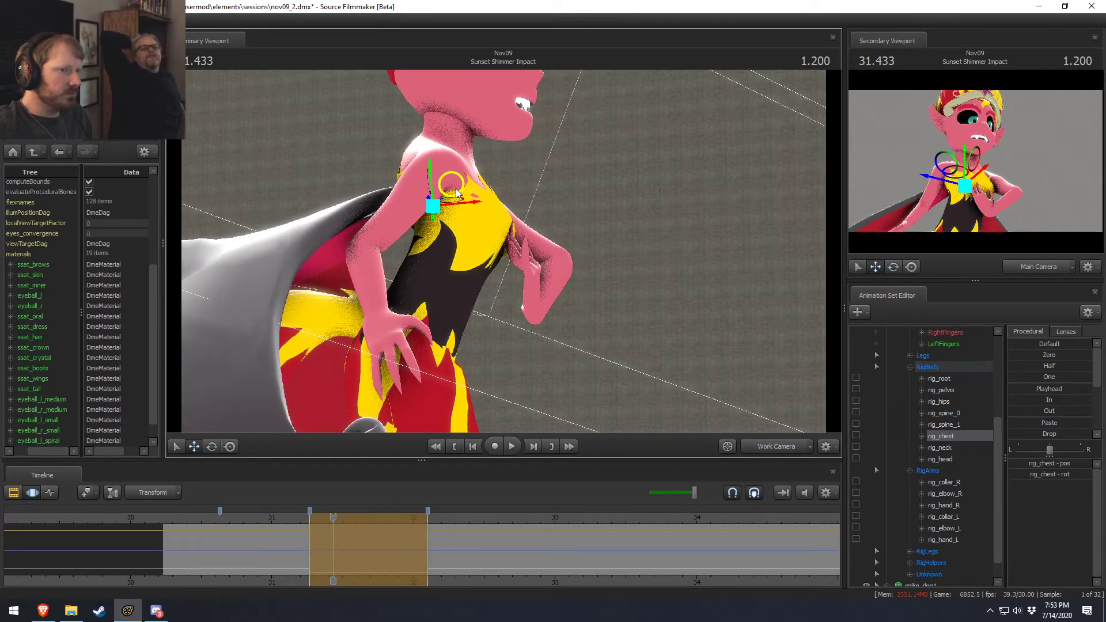
Rotate rig_head over the range from about 31.3 to 32.1 seconds, checking the angle from the side and front.
key("e")
left_click(485, 126, "ctrl")
left_click_drag(485, 126, 466, 88)
left_click(450, 115, "ctrl")
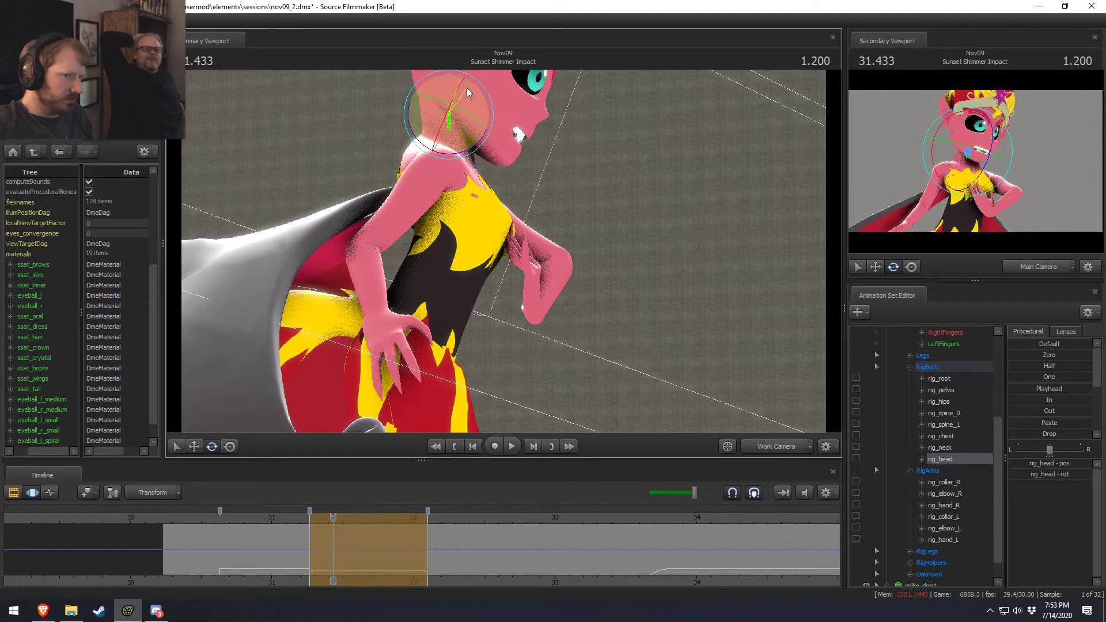
left_click_drag(464, 131, 429, 118)
left_click_drag(503, 250, 502, 240)
left_click_drag(518, 133, 515, 115)
mouse_move(565, 143)
left_mouse_down()
mouse_move(582, 123)
mouse_move(567, 128)
left_mouse_up()
Play back the transition from before 31 seconds and fine-tune the rig_head rotation from the front.
left_click(226, 520)
key("space")
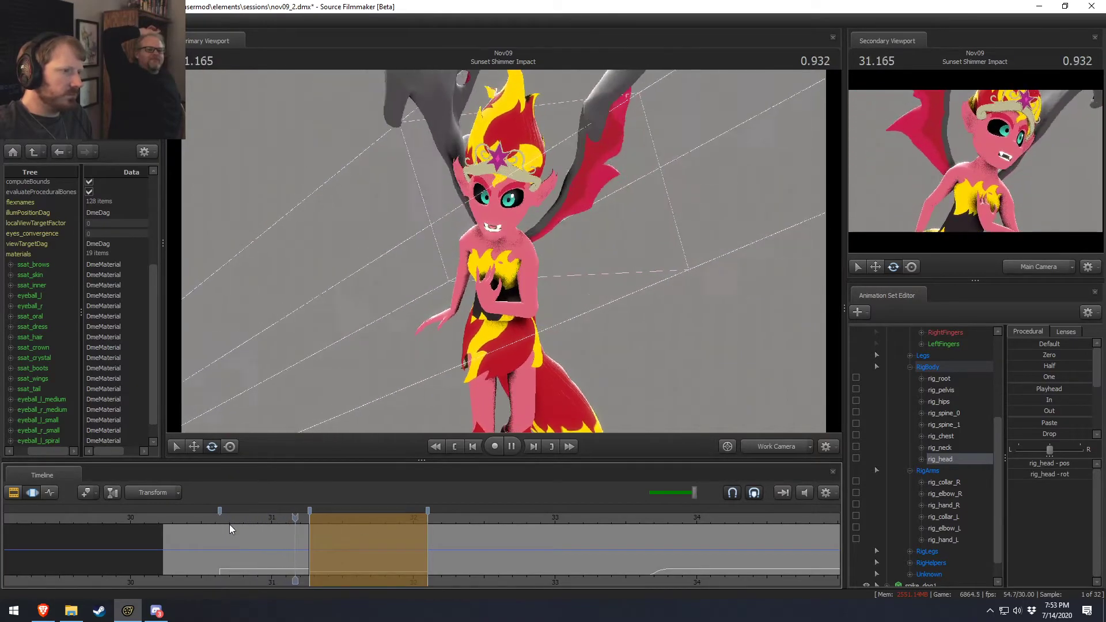
key("space")
left_click_drag(488, 215, 487, 219)
left_click_drag(525, 185, 524, 197)
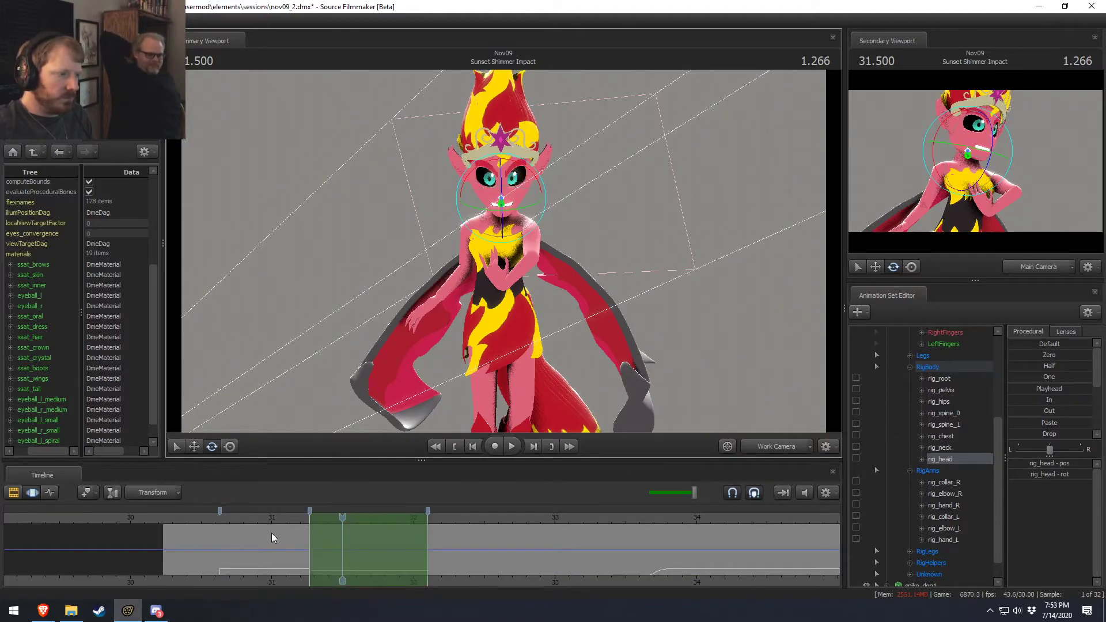
left_click_drag(241, 518, 248, 517)
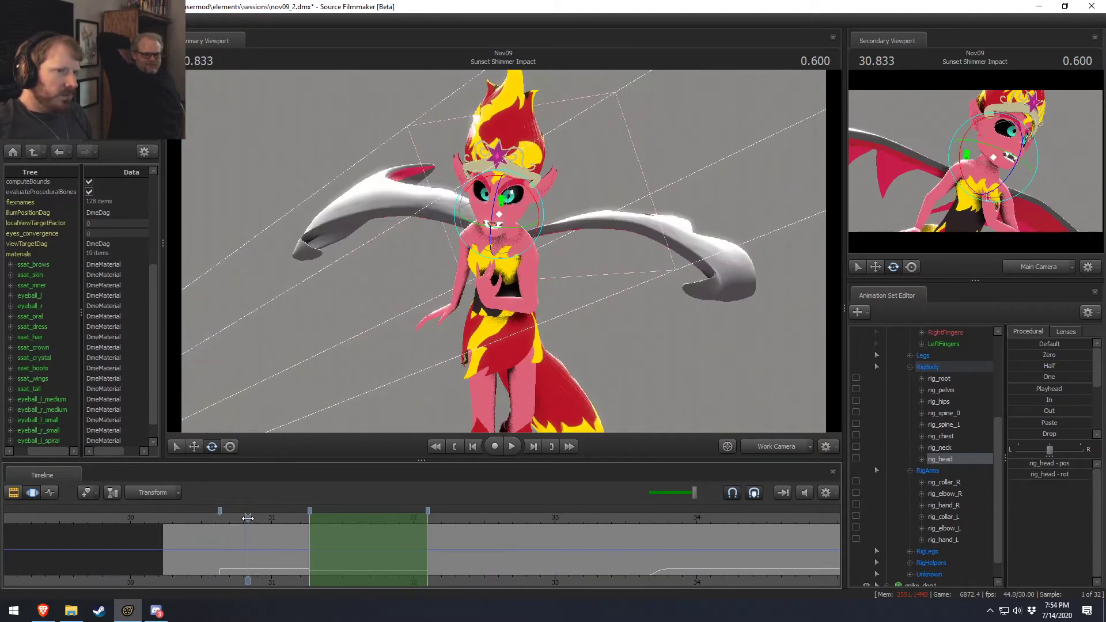
key("space")
Select Sunset Shimmer's Eyes controls and move the view target much farther out in front of her across the entire timeline.
left_click_drag(530, 430, 552, 428)
scroll(983, 440, "up", 1)
scroll(979, 438, "up", 3)
left_click(934, 390)
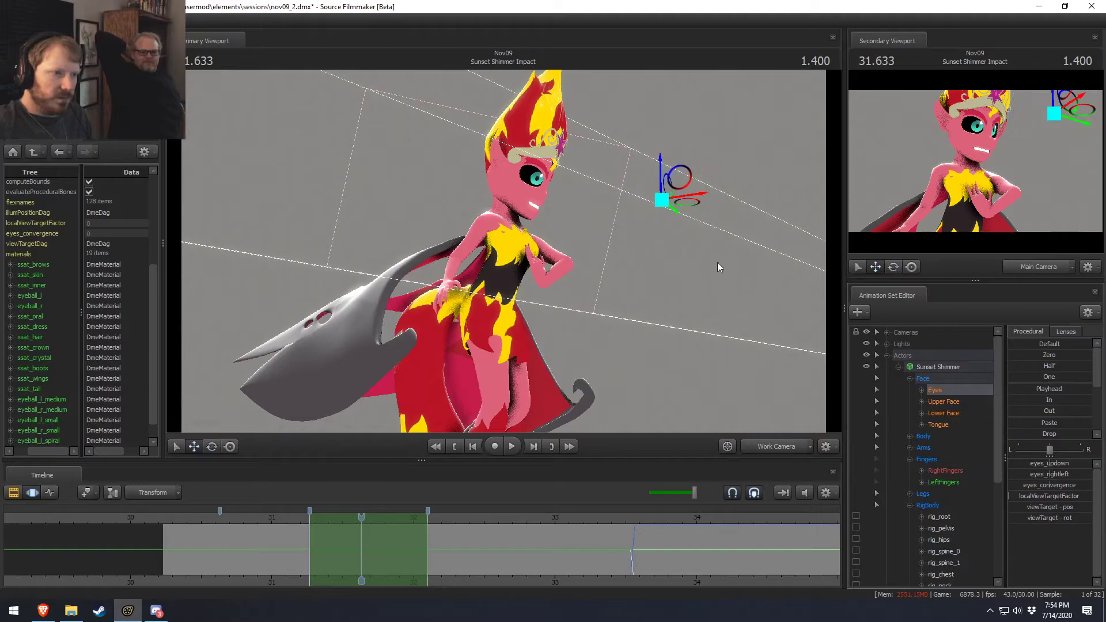
left_click_drag(627, 270, 662, 277)
key("s")
middle_click_drag(533, 564, 533, 564)
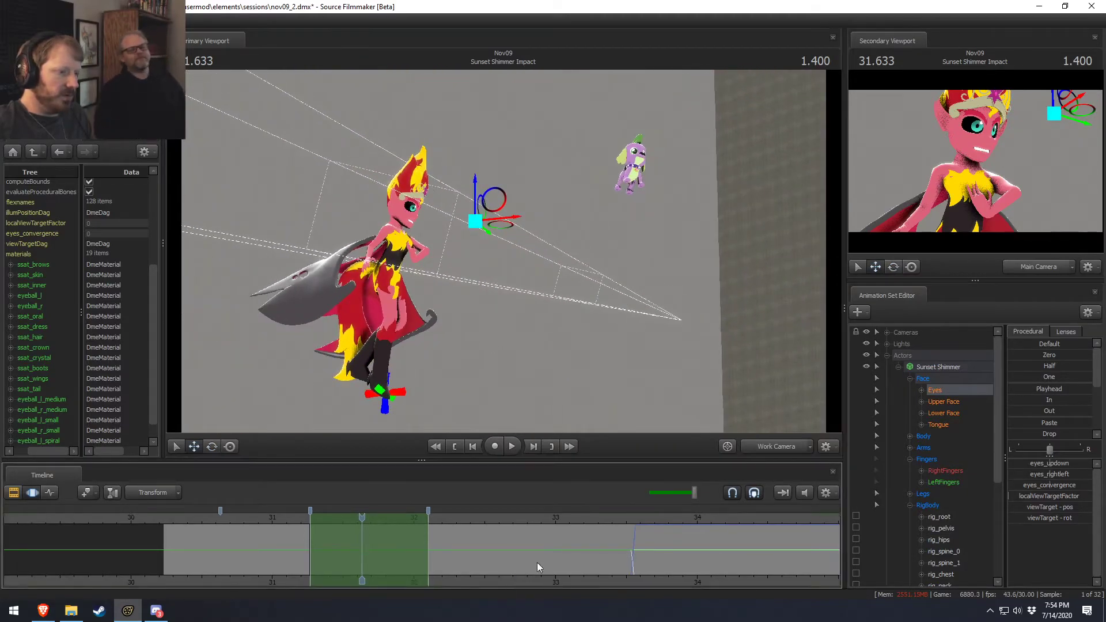
left_click(533, 565)
left_click_drag(494, 200, 810, 320)
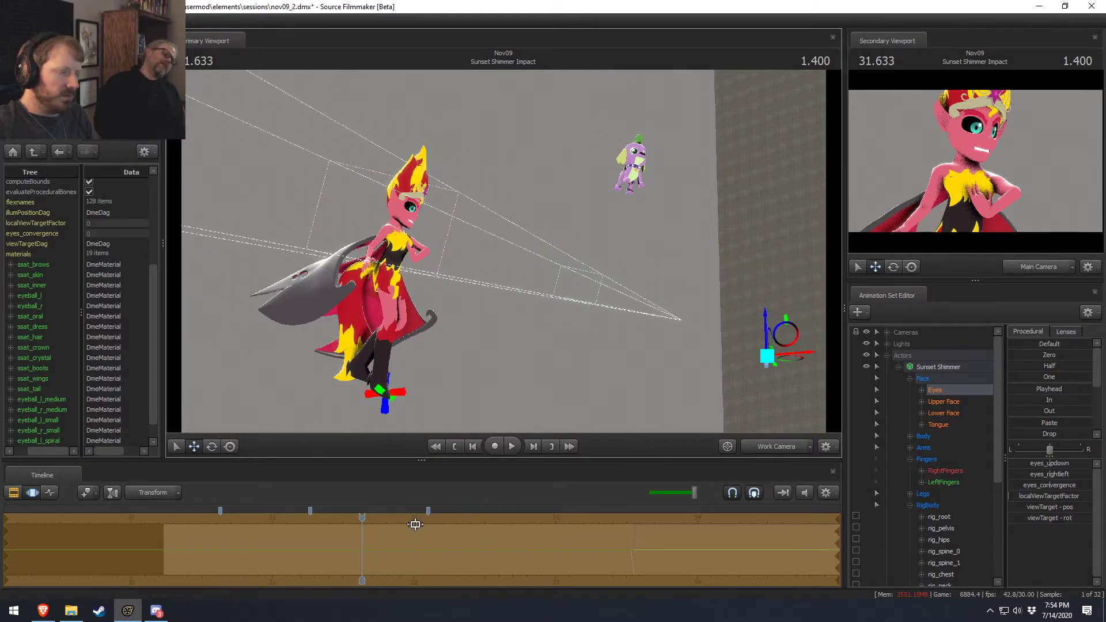
Play back the shot from about 30.5 seconds to check the eye direction, viewing the character from the front.
key("F2")
left_click(202, 517)
key("space")
key("space")
key("F3")
left_click_drag(461, 282, 462, 282)
key("F2")
key("F3")
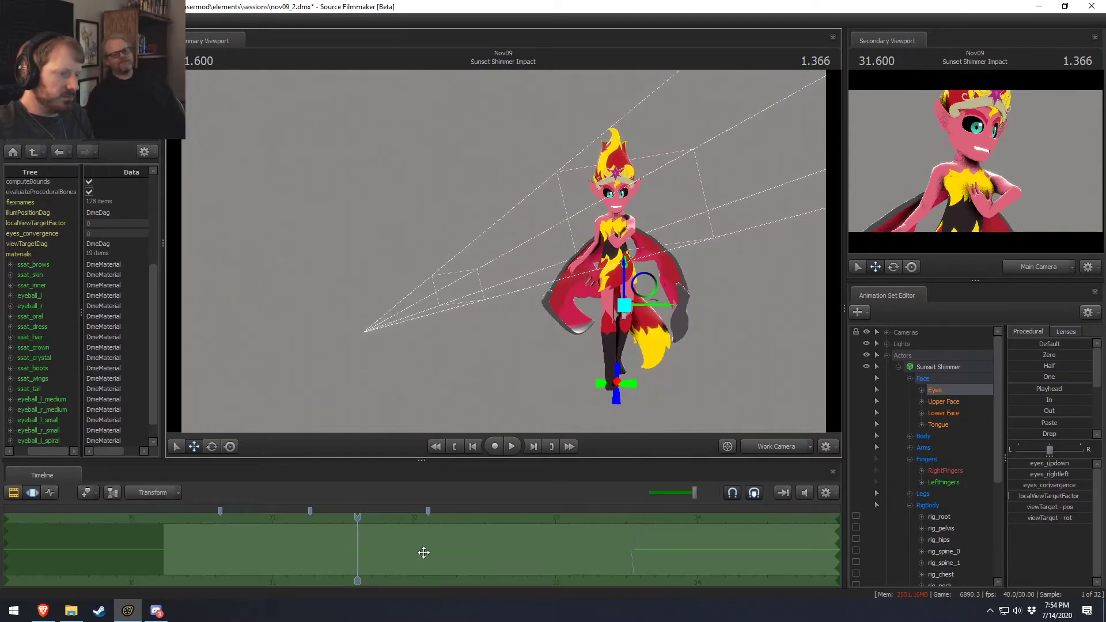
Restore the range from about 31.3 to 32.1 seconds and slightly raise eye closer L and eye closer R in Upper Face.
key("Down")
key("Up")
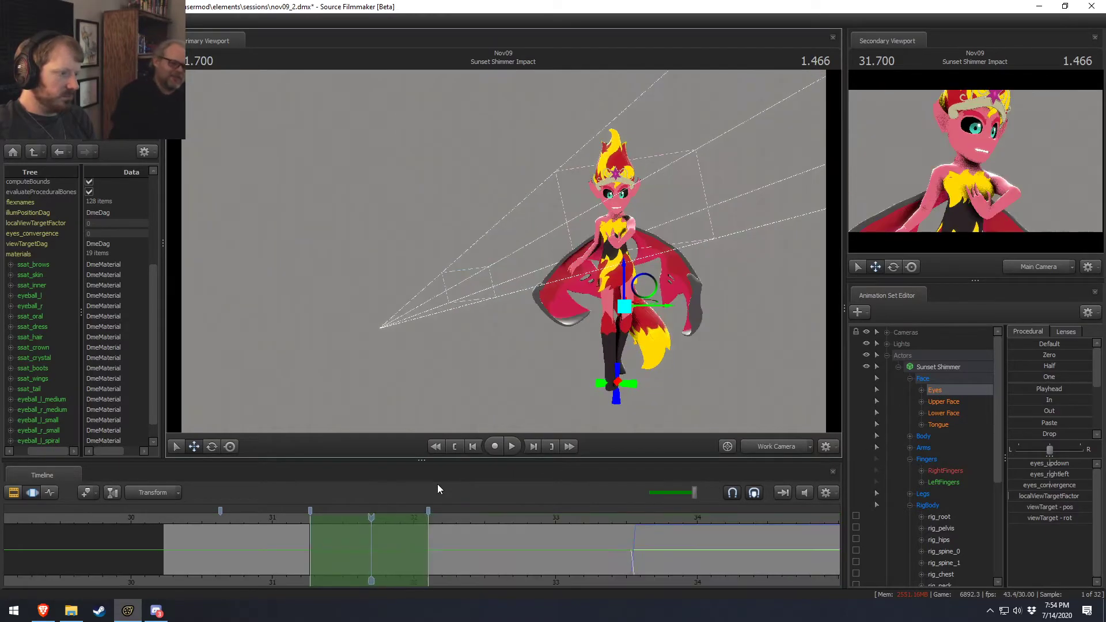
left_click_drag(600, 401, 828, 314)
key("w")
left_click(957, 403)
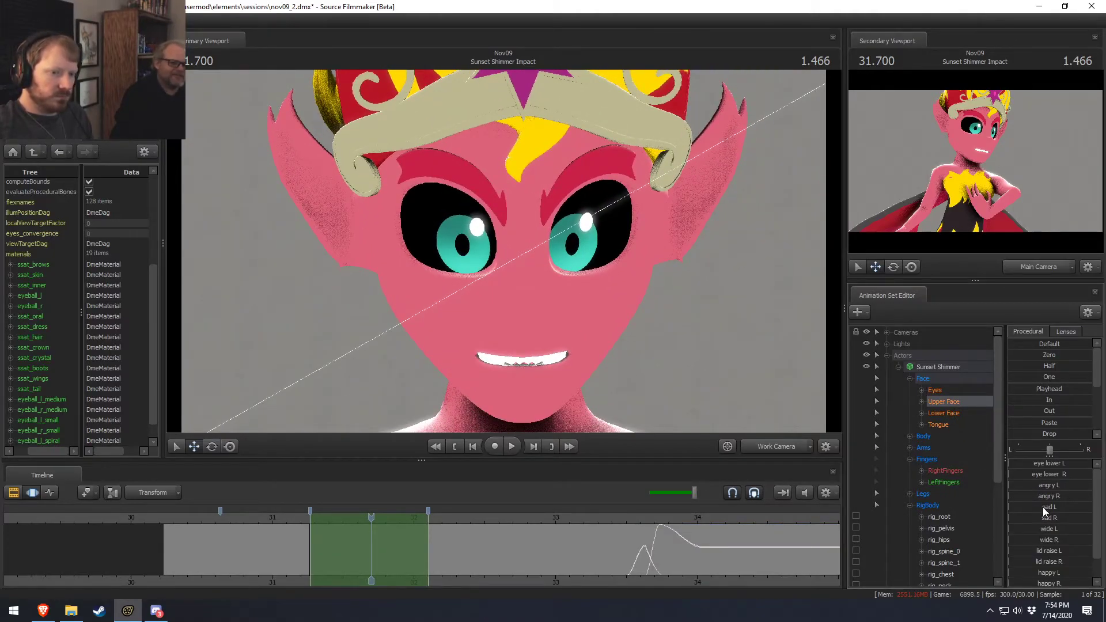
scroll(1055, 575, "down", 2)
mouse_move(1053, 569)
left_mouse_down()
mouse_move(1072, 569)
mouse_move(1054, 582)
left_mouse_up()
left_click(486, 544)
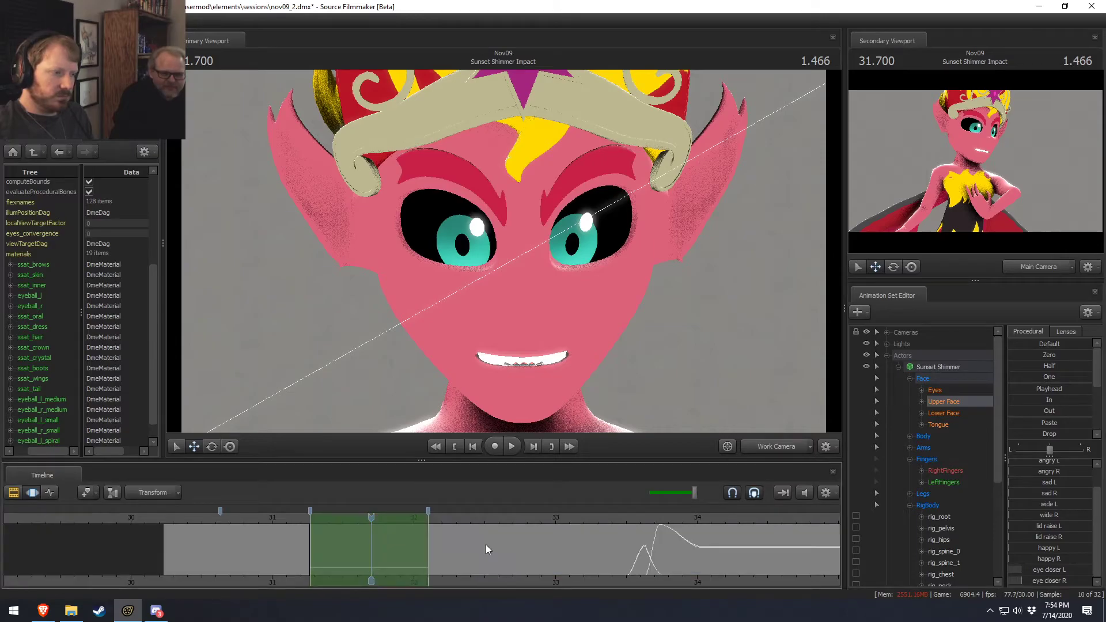
Select the entire timeline and increase the angry L and angry R brow values.
key("shift")
key("ctrl+a")
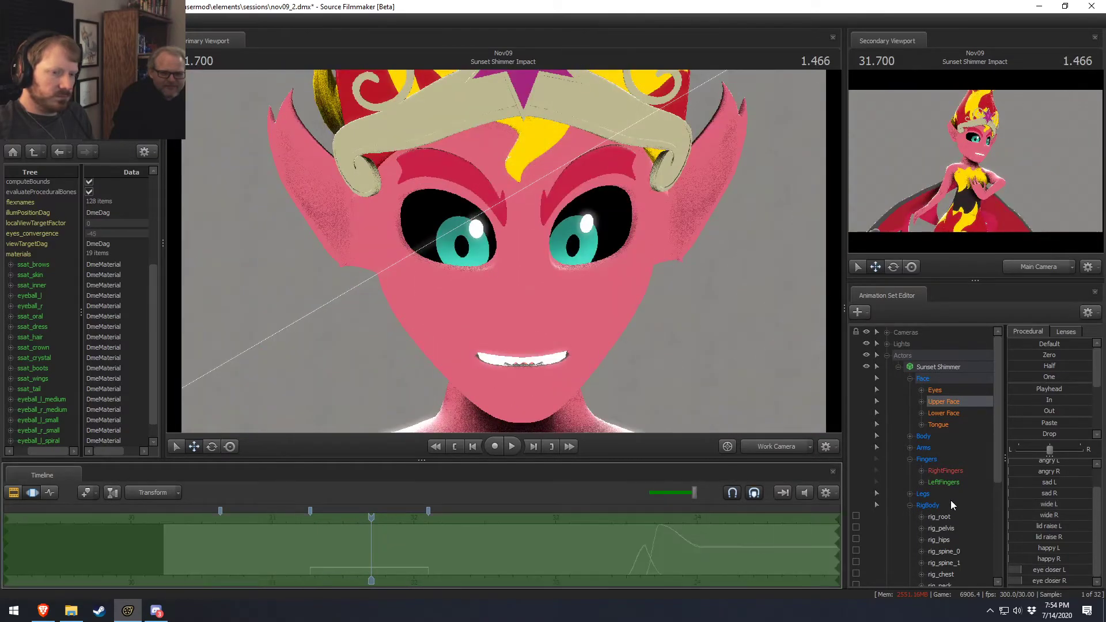
left_click_drag(1030, 472, 1075, 465)
Play back the facial expression from about 30.4 seconds and inspect it through Main Camera.
key("F2")
left_click(182, 517)
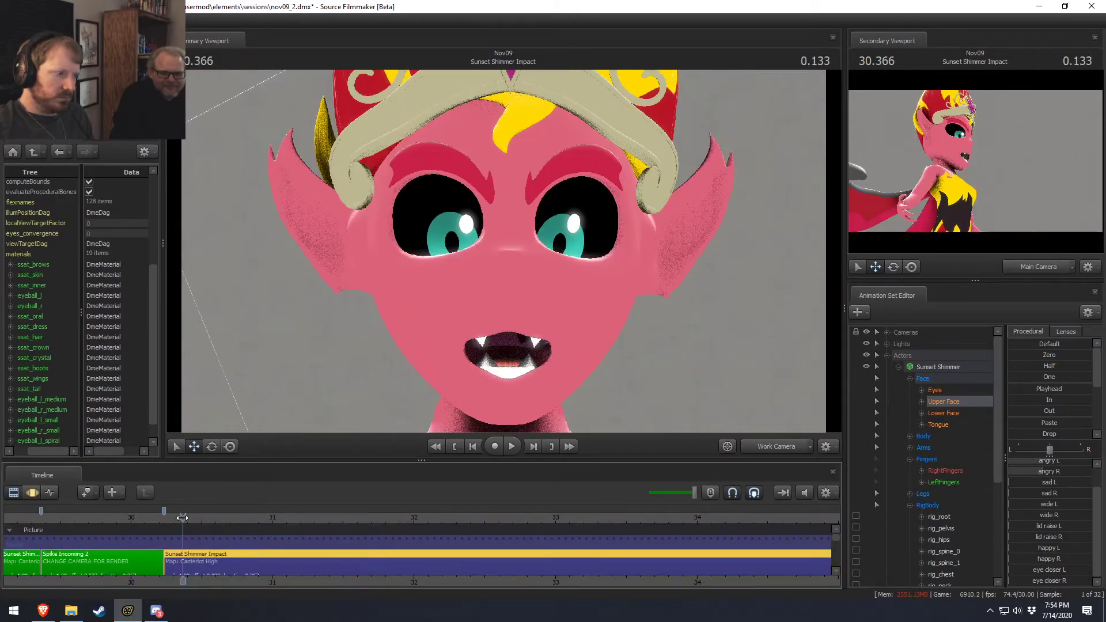
key("space")
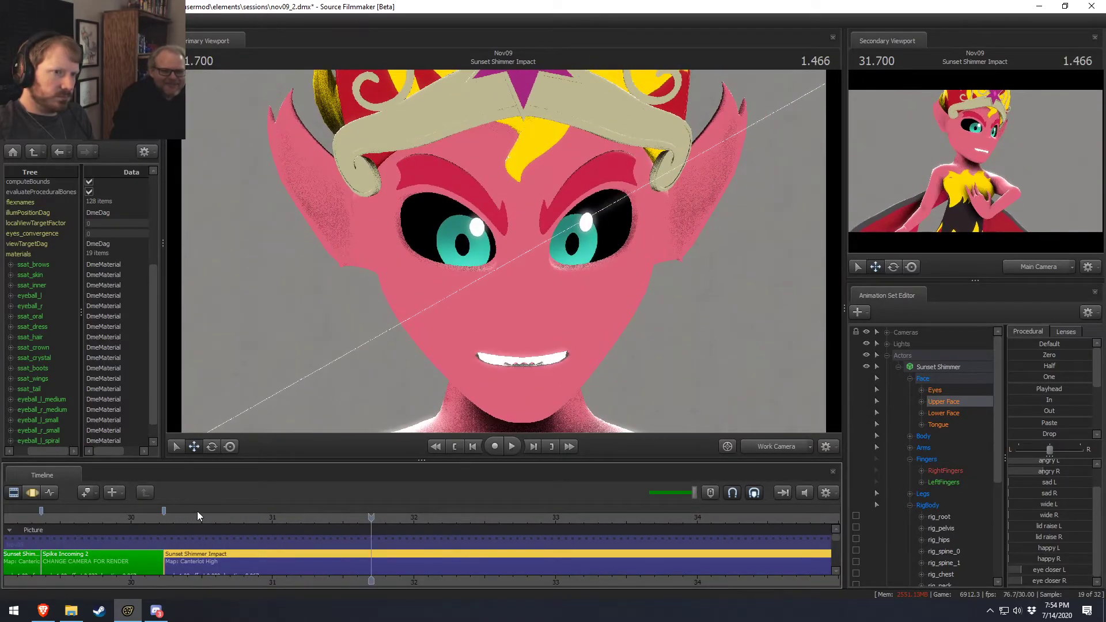
left_click(783, 447)
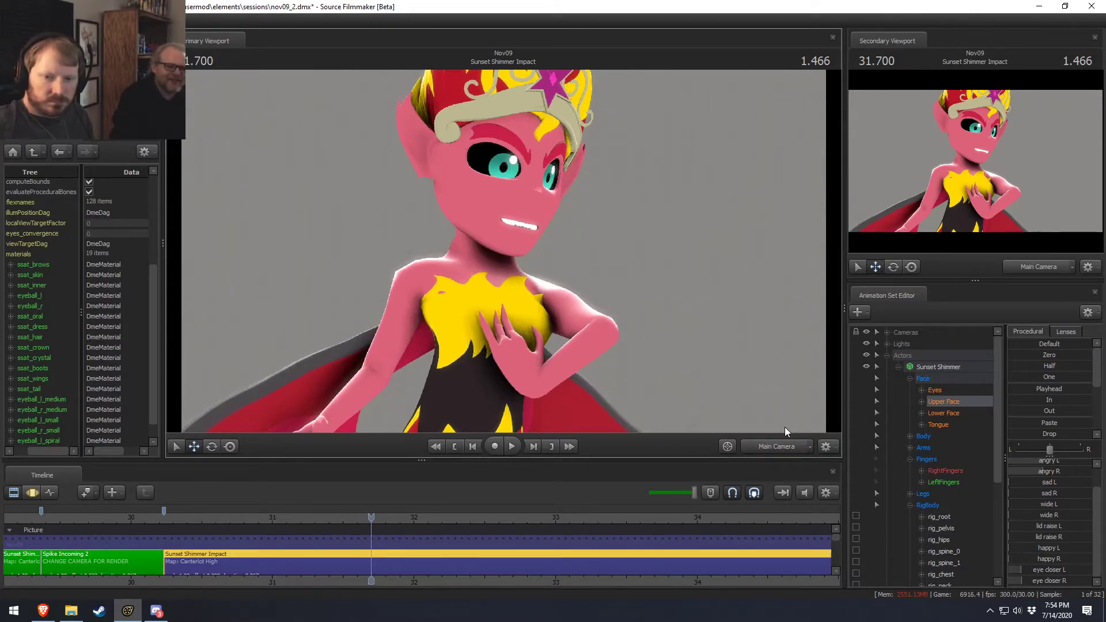
key("F3")
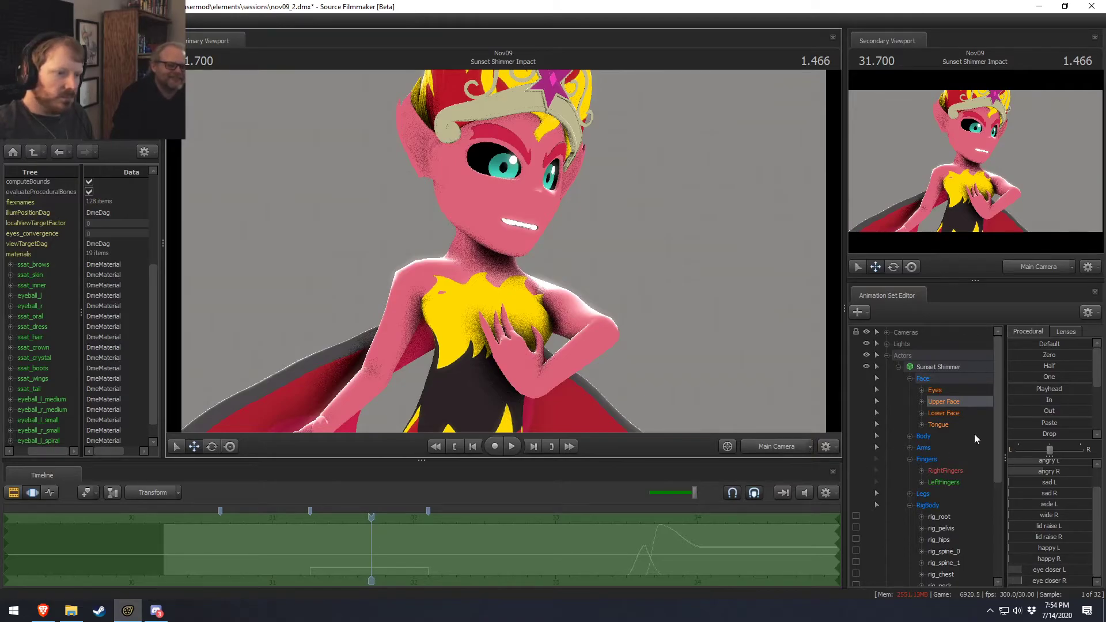
left_click(755, 447, "ctrl")
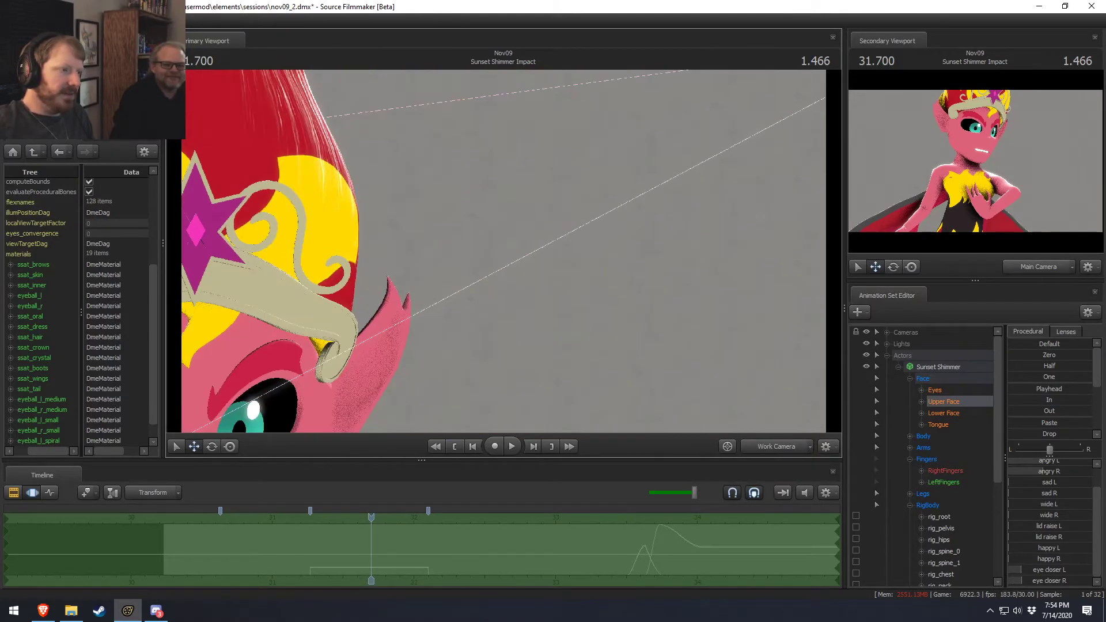
Select rig_head from a frontal Work Camera view and rotate it across the entire timeline.
key("s")
mouse_move(504, 251)
left_mouse_down()
mouse_move(509, 210)
mouse_move(503, 251)
mouse_move(515, 268)
mouse_move(505, 244)
left_mouse_up()
key("w")
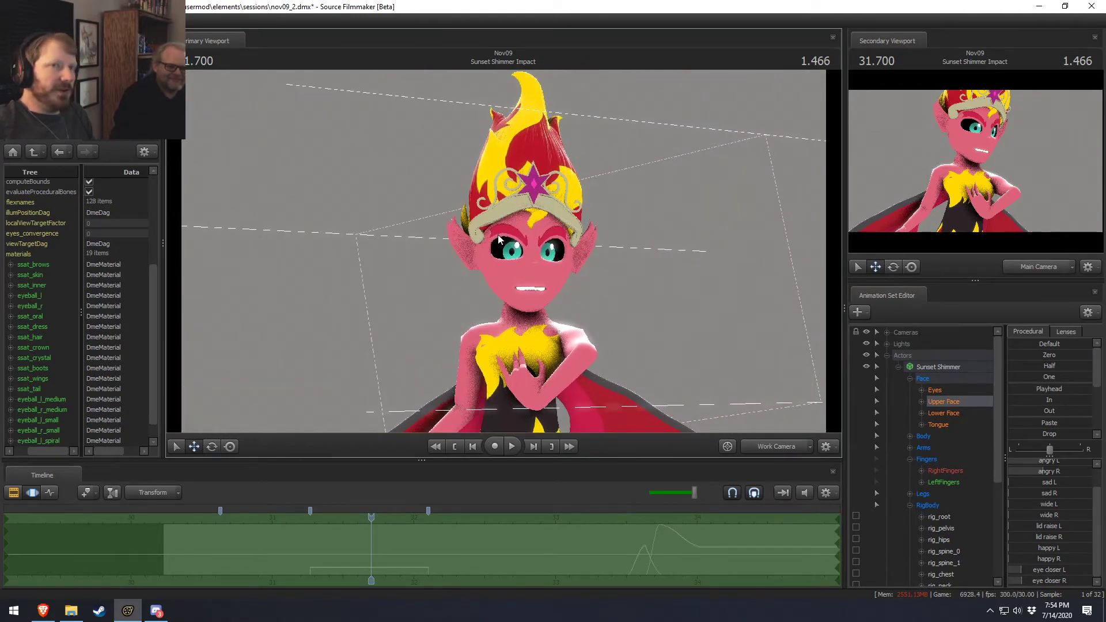
key("ctrl")
left_click(525, 302)
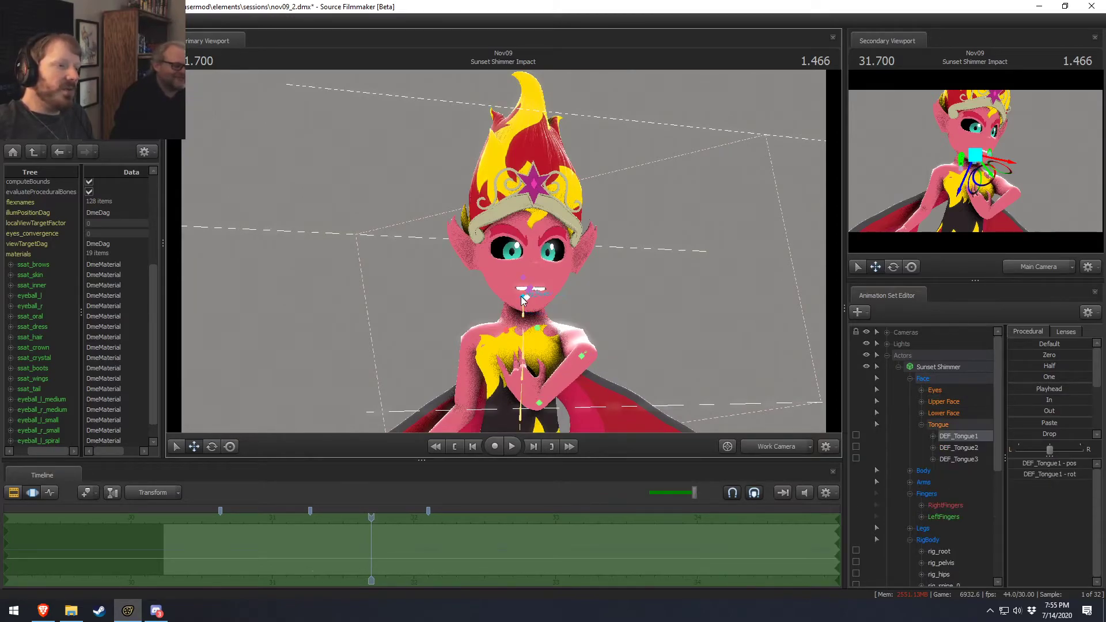
left_click_drag(520, 312, 524, 315)
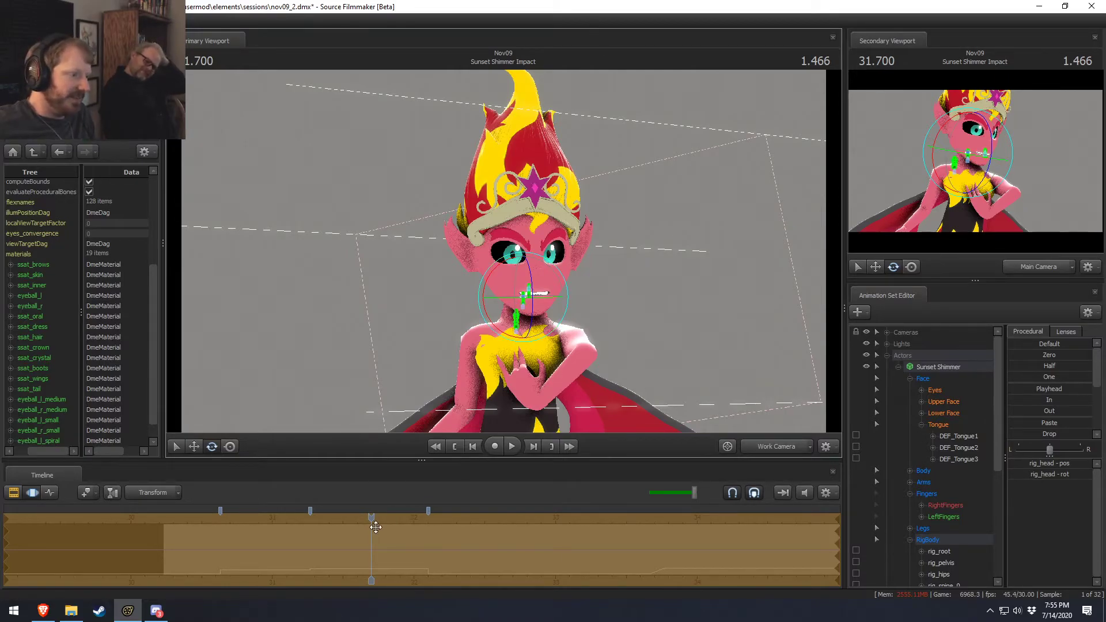
Scrub and play back the head motion from about 31.2 seconds onward.
left_click_drag(356, 531, 323, 547)
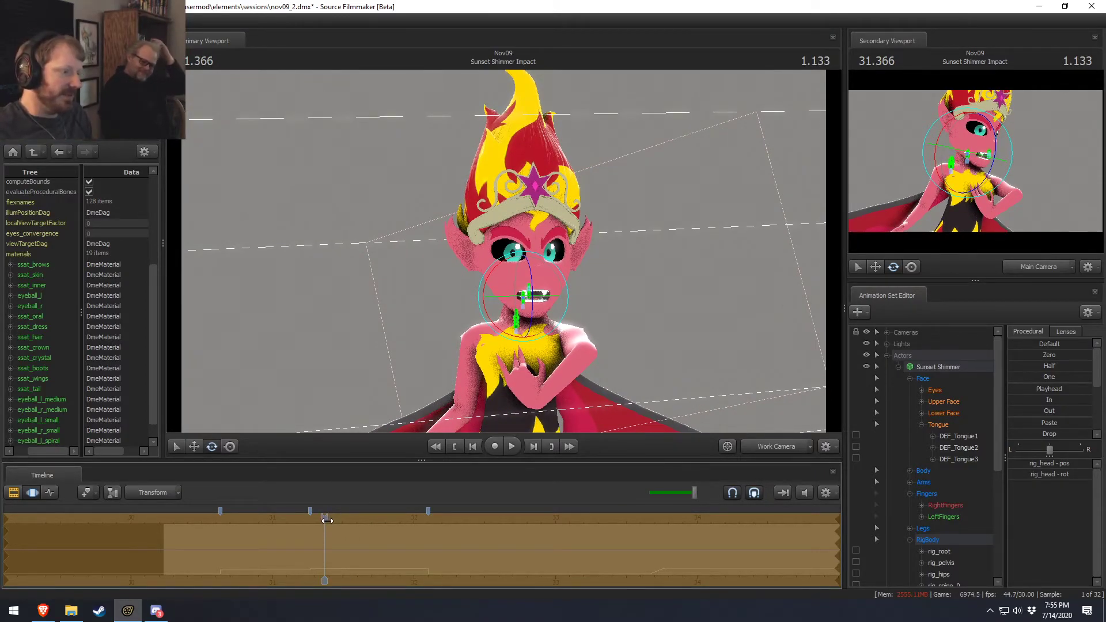
key("space")
key("space")
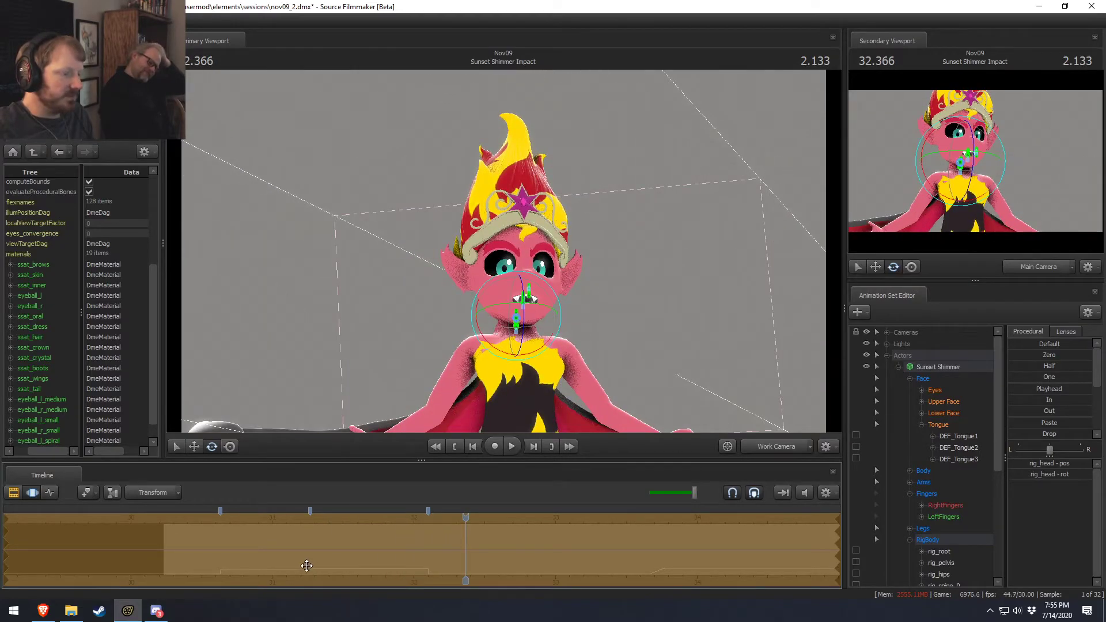
key("F2")
left_click(299, 522)
key("space")
key("space")
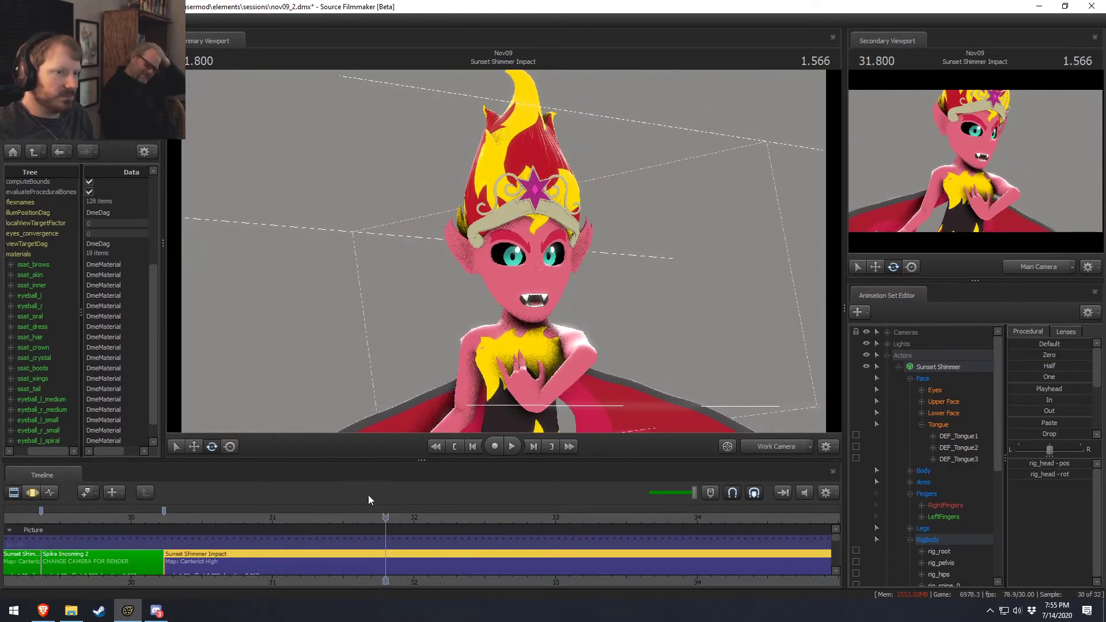
Select the range from about 31.3 to 32.1 seconds and move rig_elbow_L downward and outward.
left_click_drag(505, 231, 505, 251)
key("F3")
key("F2")
key("F3")
double_click(419, 519, "shift")
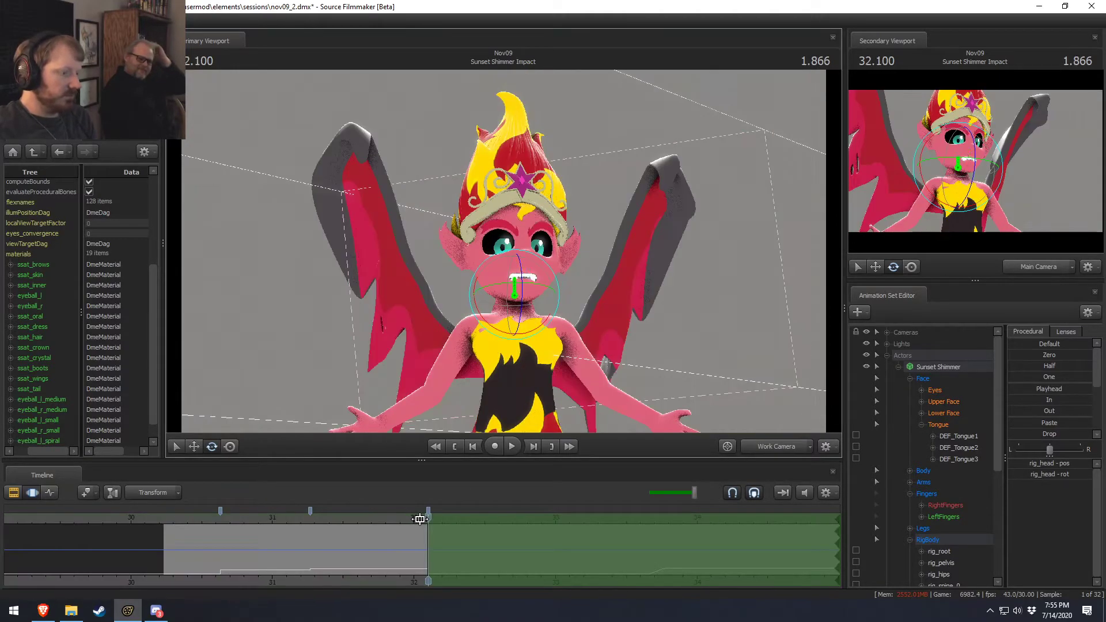
left_click(571, 330)
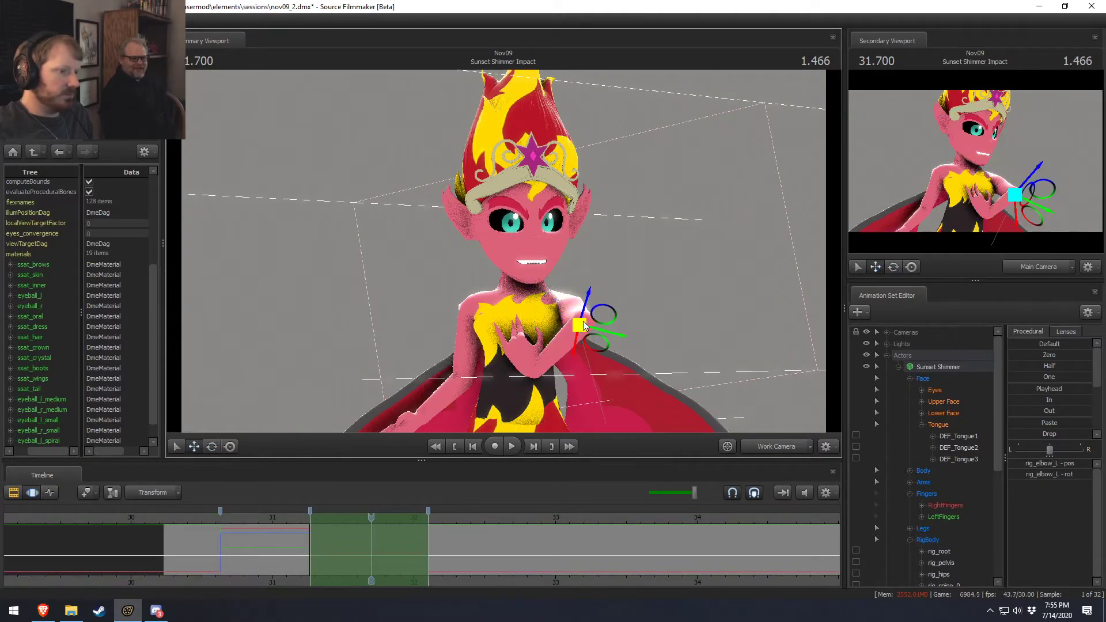
left_click_drag(578, 327, 685, 421)
key("a")
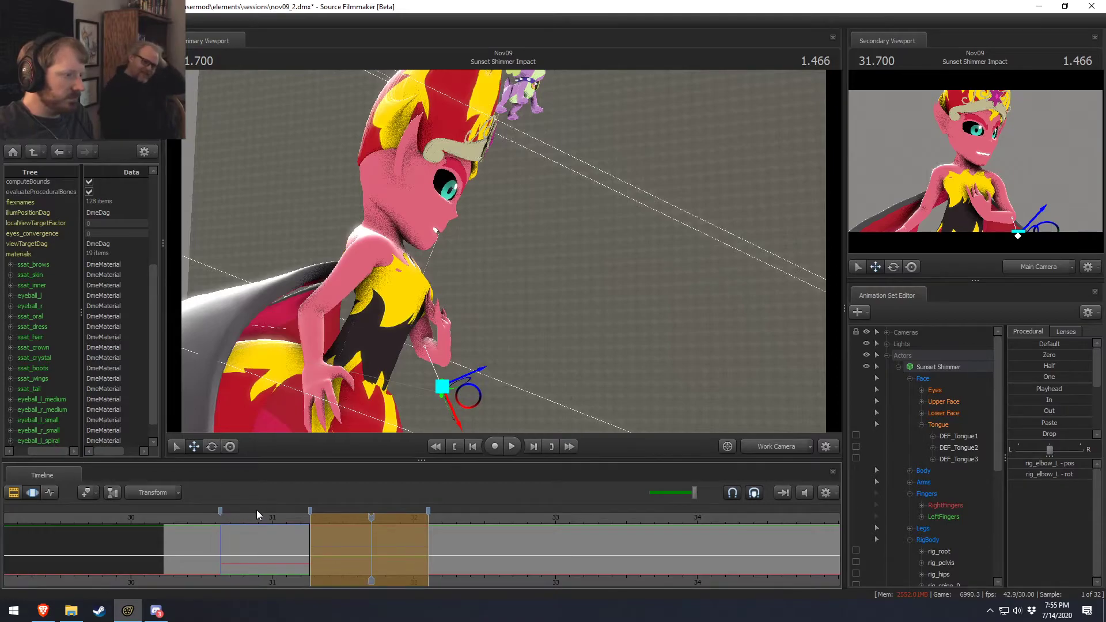
Play back the left elbow motion from the side and three-quarter views, starting before 31 seconds.
left_click(257, 512)
key("space")
key("space")
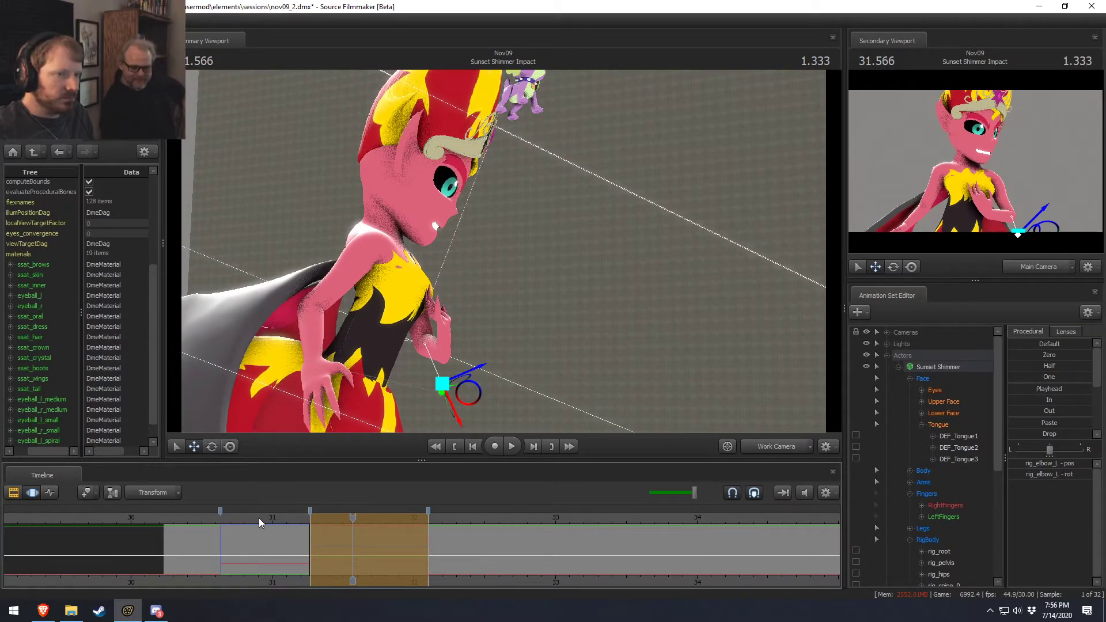
left_click_drag(315, 328, 503, 250)
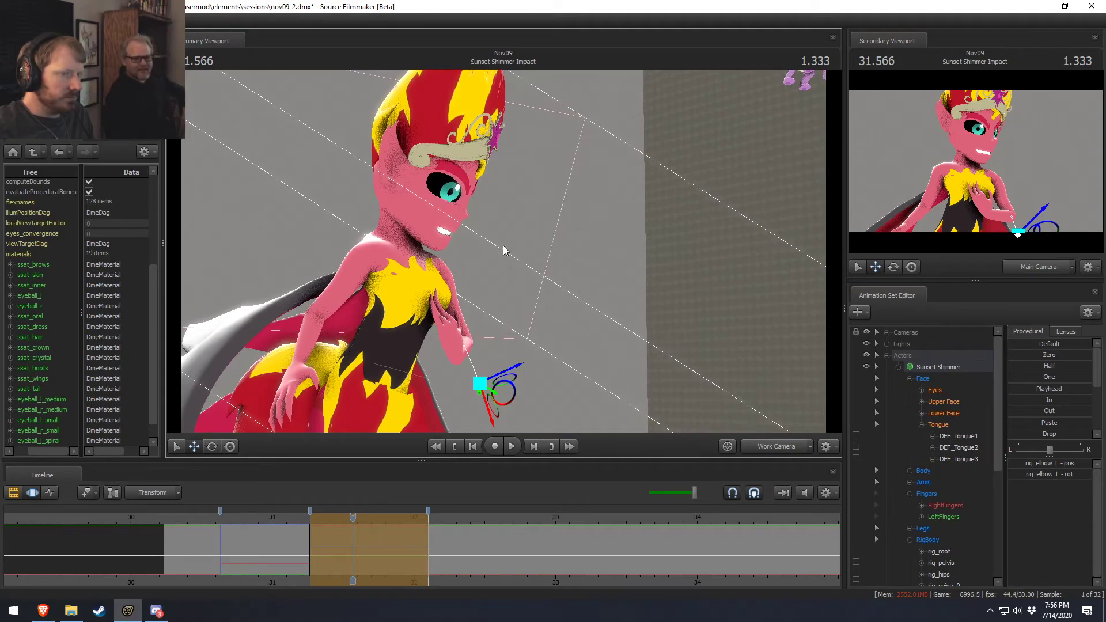
left_click_drag(299, 512, 193, 520)
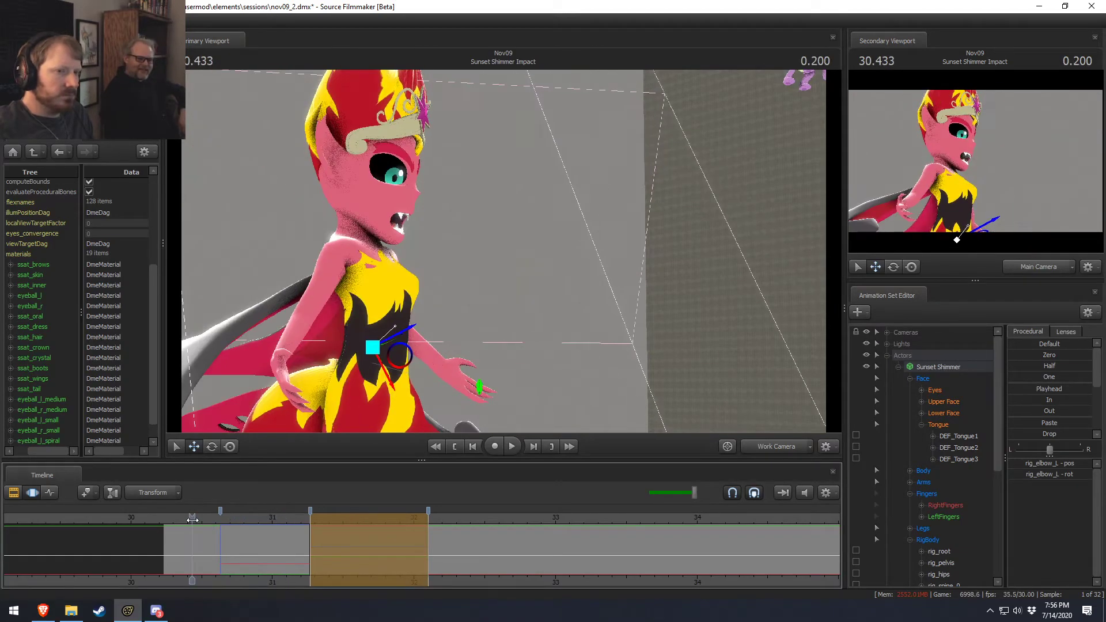
key("space")
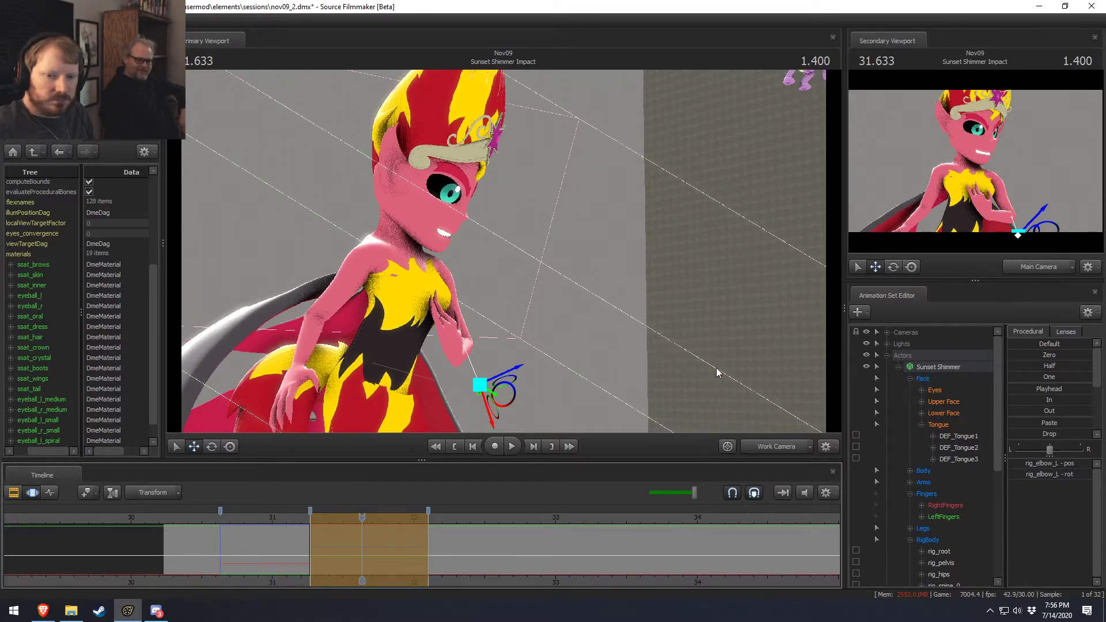
Select rig_hand_L and play back its motion from about 31.2 seconds.
left_click(455, 355, "ctrl")
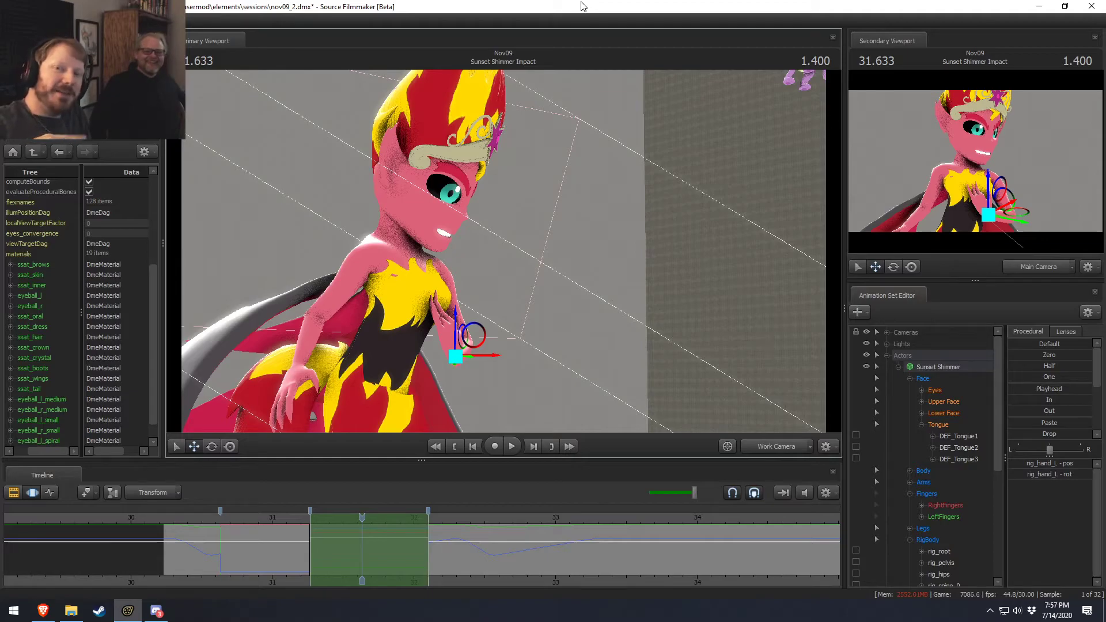
left_click(295, 515)
key("space")
key("space")
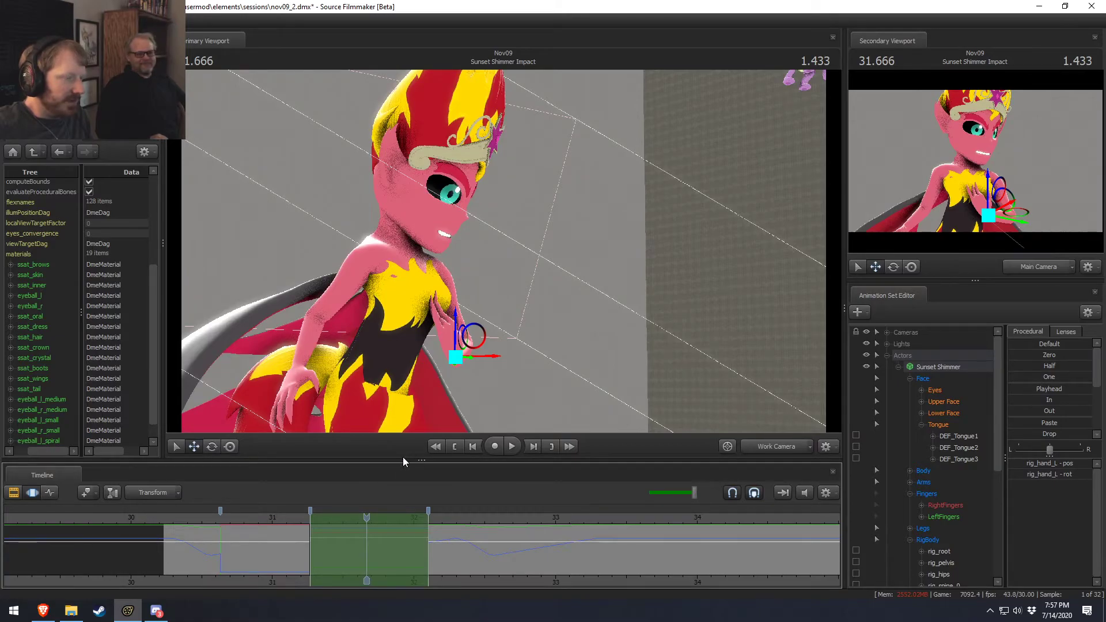
Rotate rig_hand_L over the selected range from about 31.3 to 32.1 seconds, checking it from the side and front.
left_click_drag(337, 388, 432, 383, "alt")
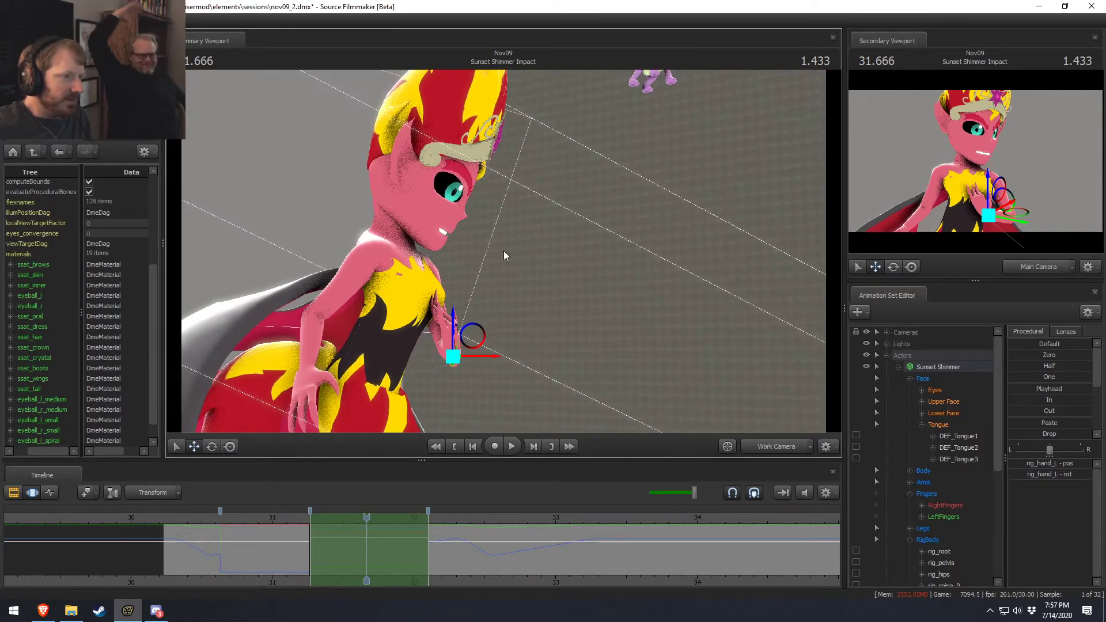
left_click_drag(475, 349, 403, 354, "alt")
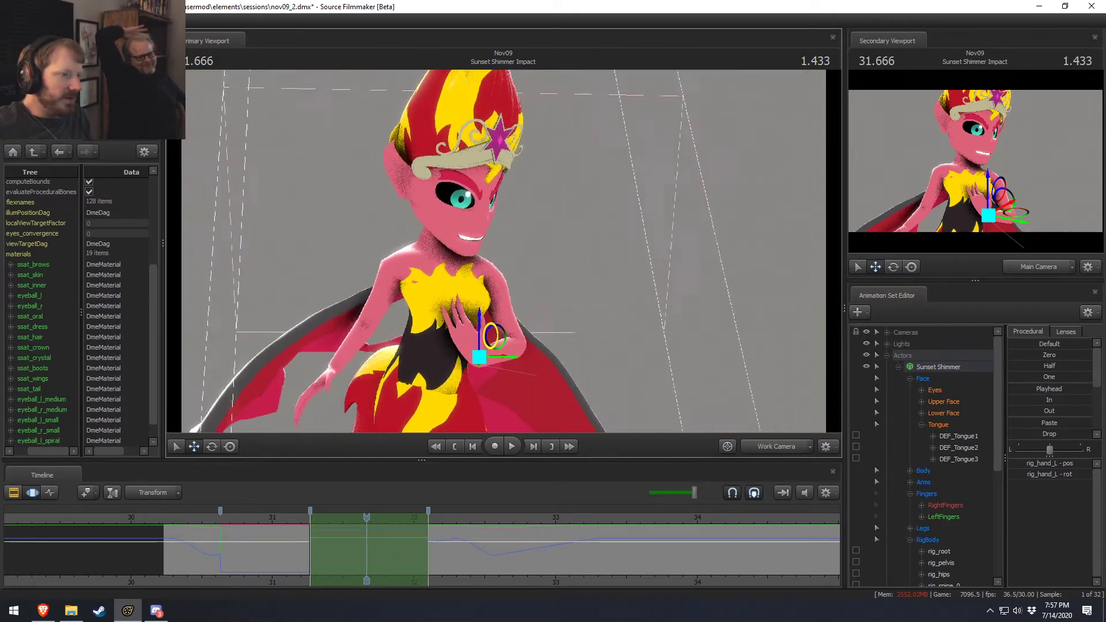
key("e")
left_click_drag(535, 372, 536, 345)
key("w")
Play back the earlier shots from about 28.7 and 20.5 seconds to find a hand pose worth reusing.
key("F2")
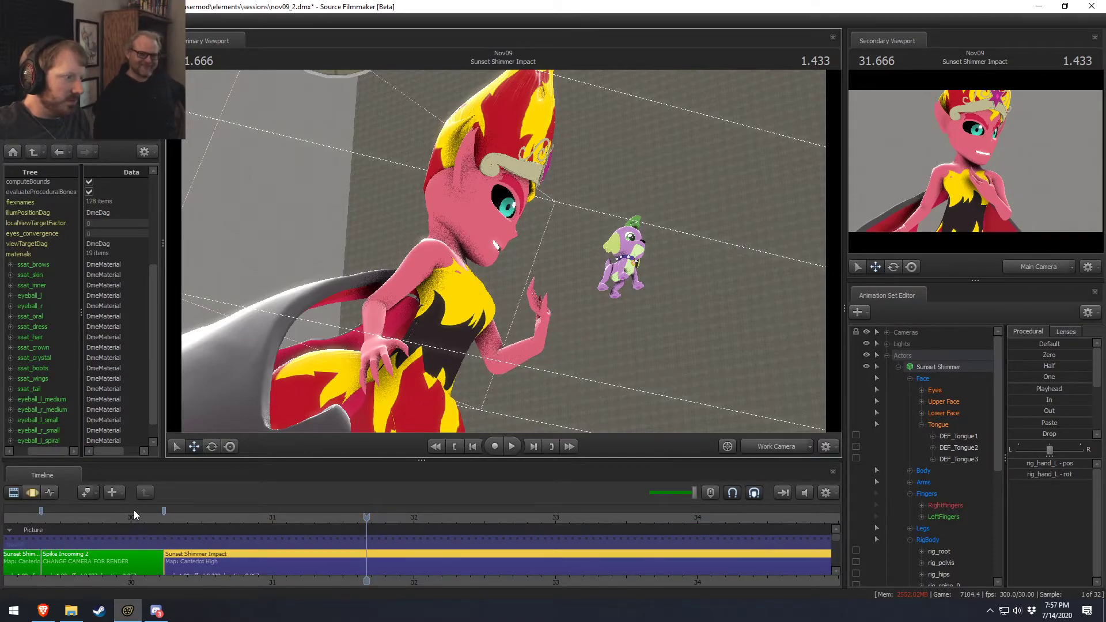
scroll(143, 520, "down", 4)
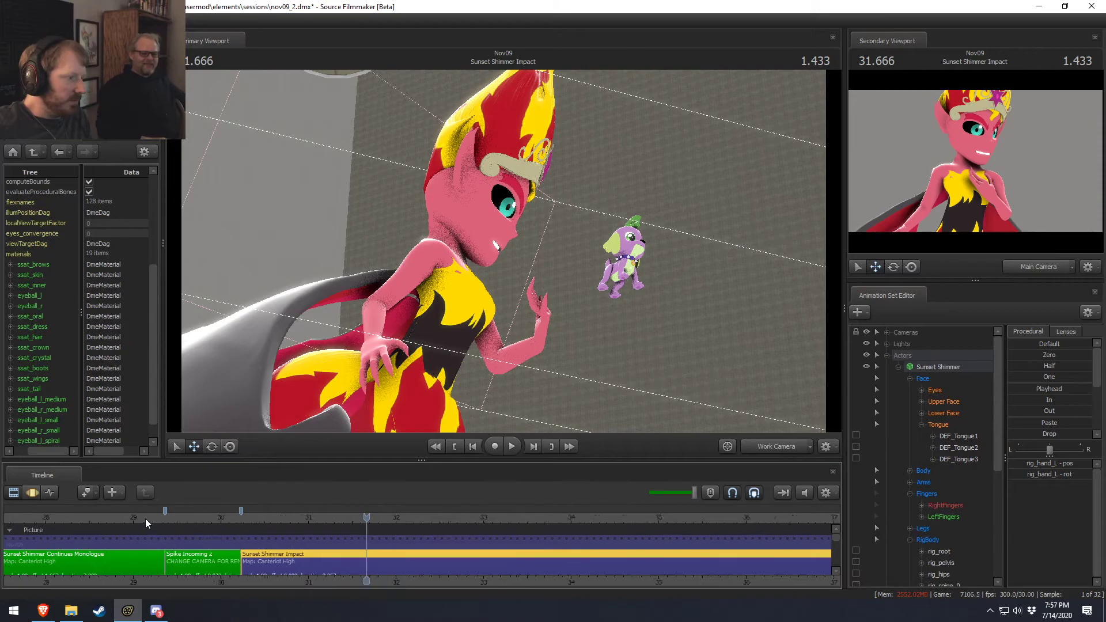
left_click(146, 518)
key("space")
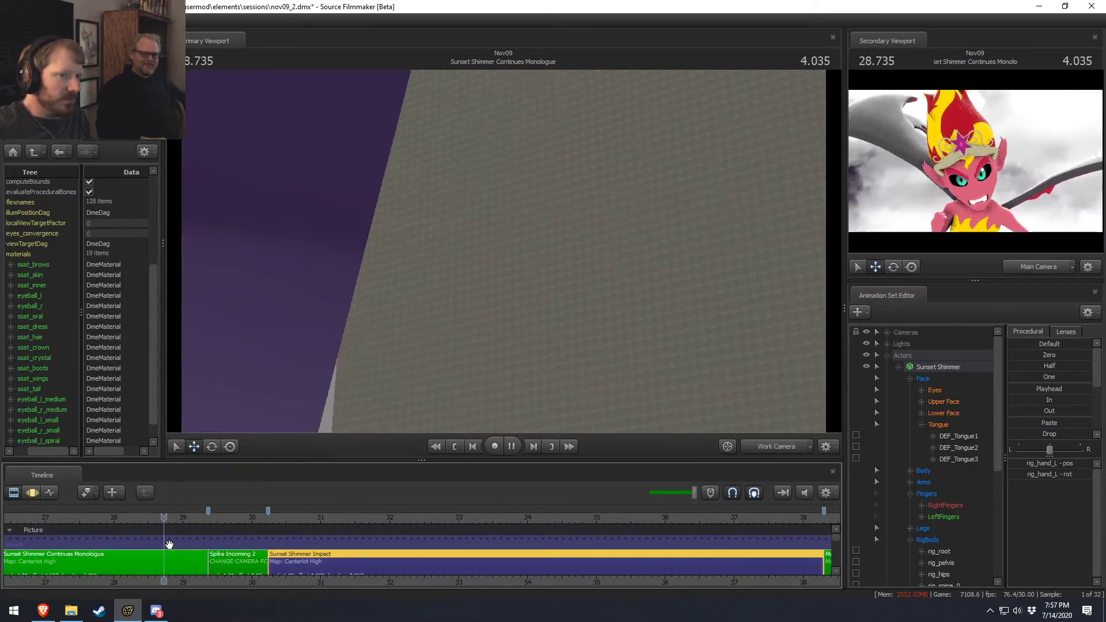
key("space")
scroll(172, 545, "down", 3)
scroll(171, 545, "down", 4)
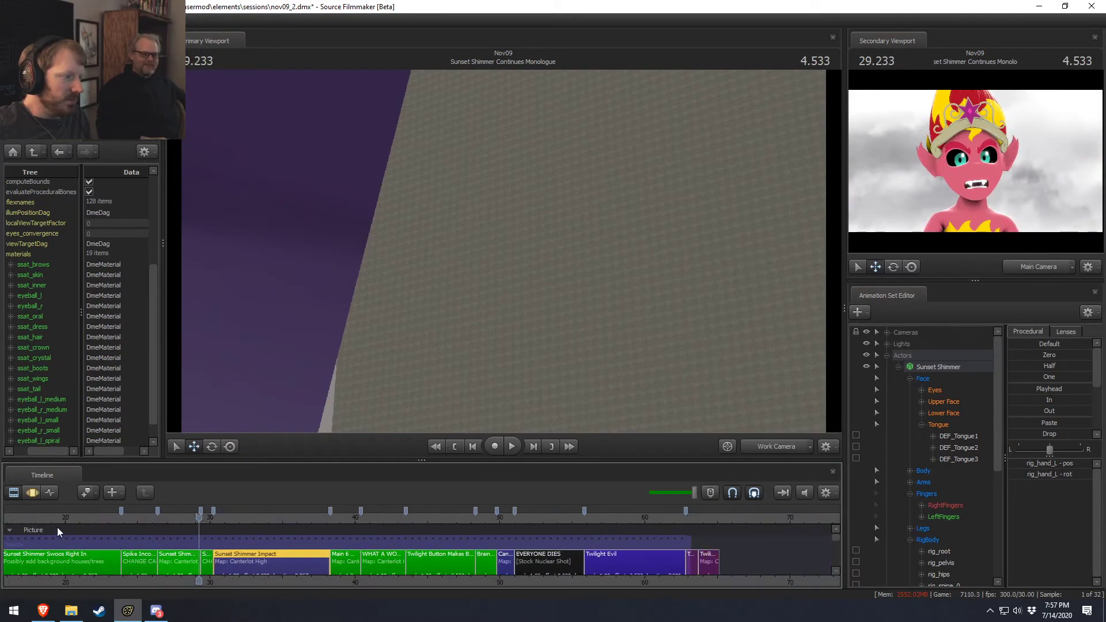
left_click(58, 519)
key("space")
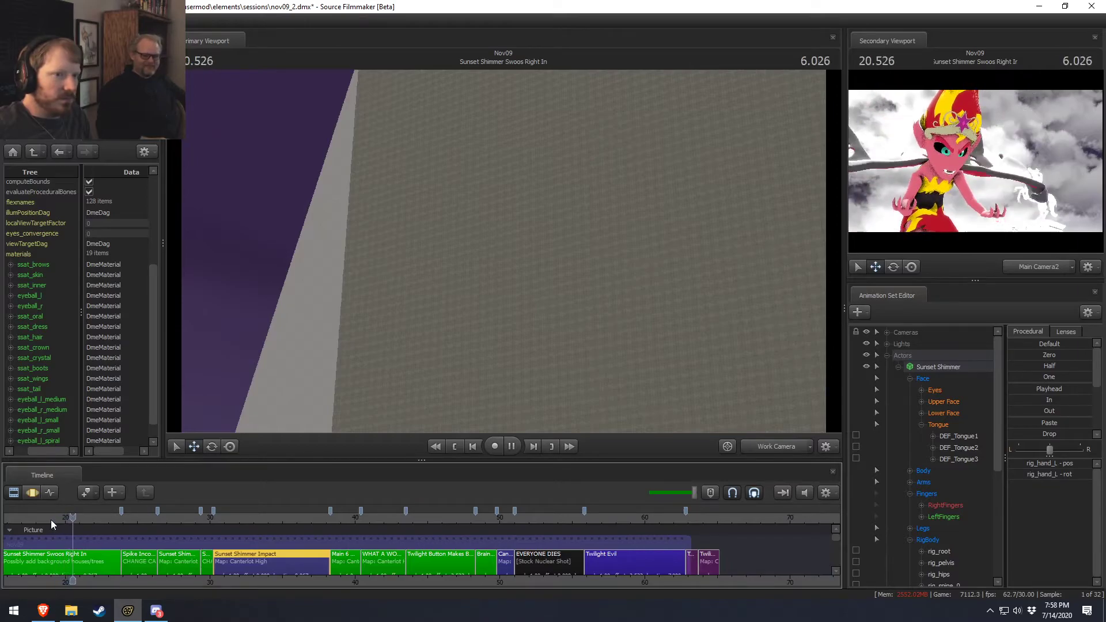
key("space")
Play back the Sunset Shimmer Swoos Right In shot from about 17 seconds and examine the clenched left fist.
left_click(52, 570)
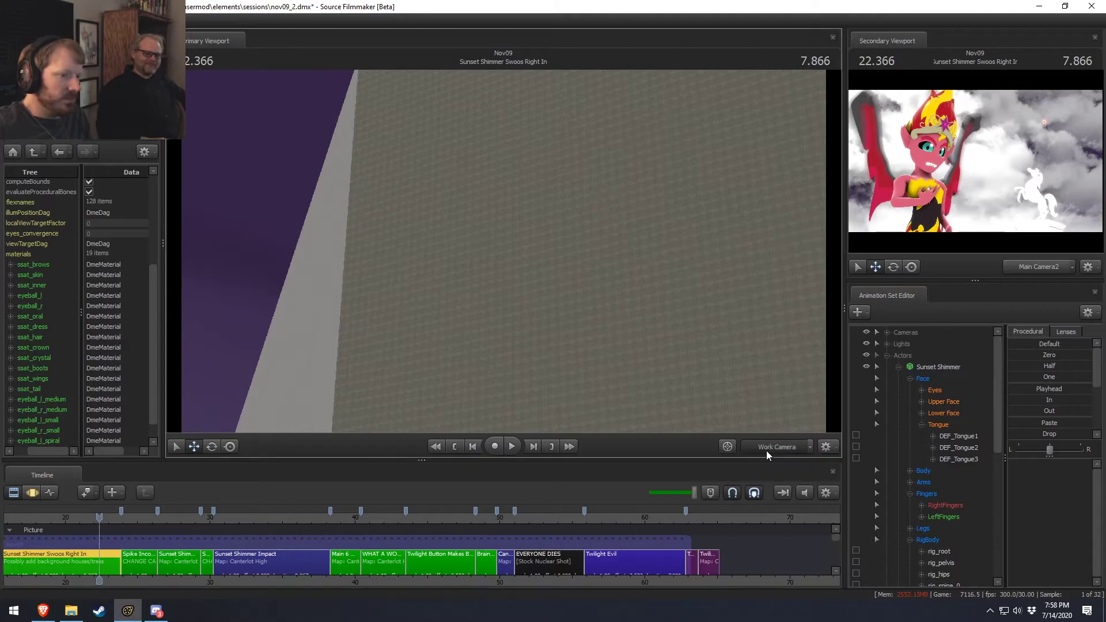
key("space")
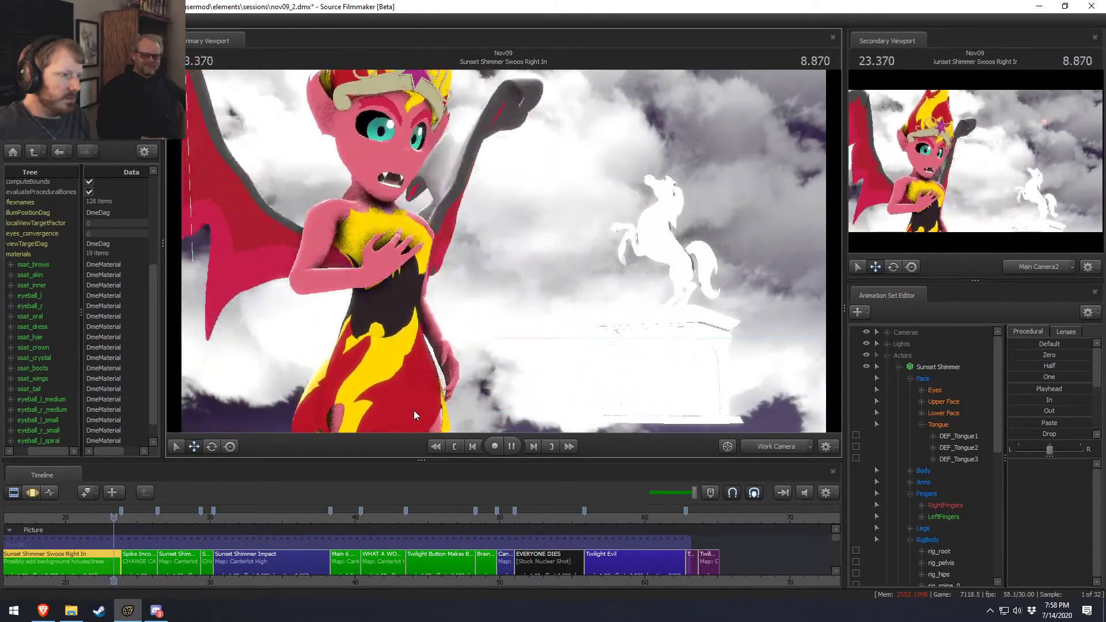
key("space")
scroll(138, 506, "down", 4)
left_click(59, 518)
key("space")
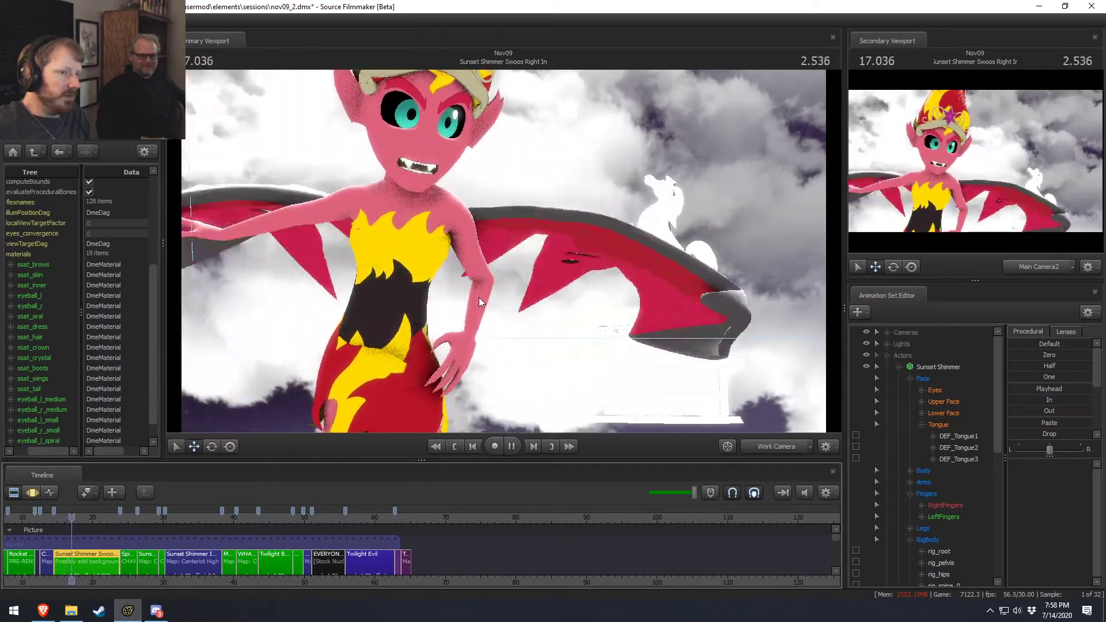
key("space")
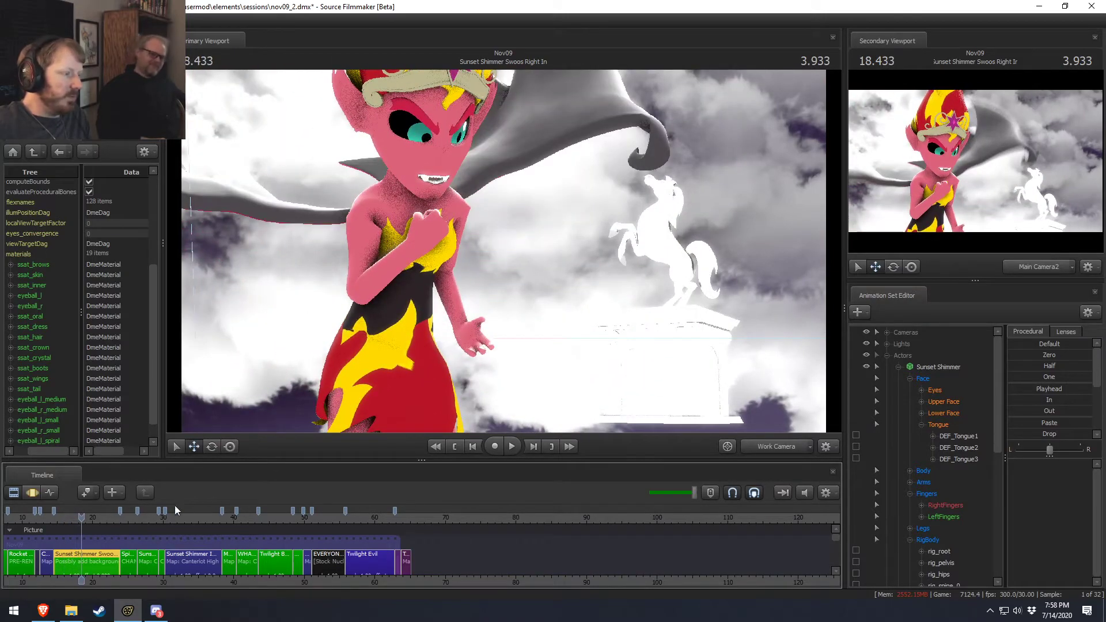
left_click(72, 516)
key("space")
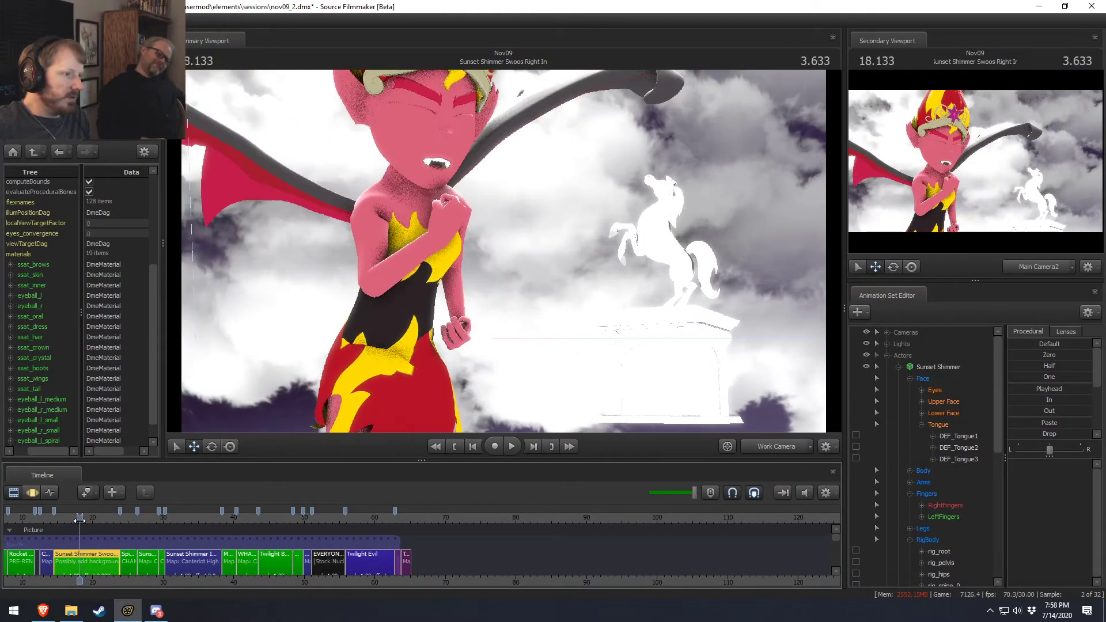
Select LeftFingers in the Sunset Shimmer Swoos Right In shot with the fist range from about 17.8 to 18 seconds.
key("F3")
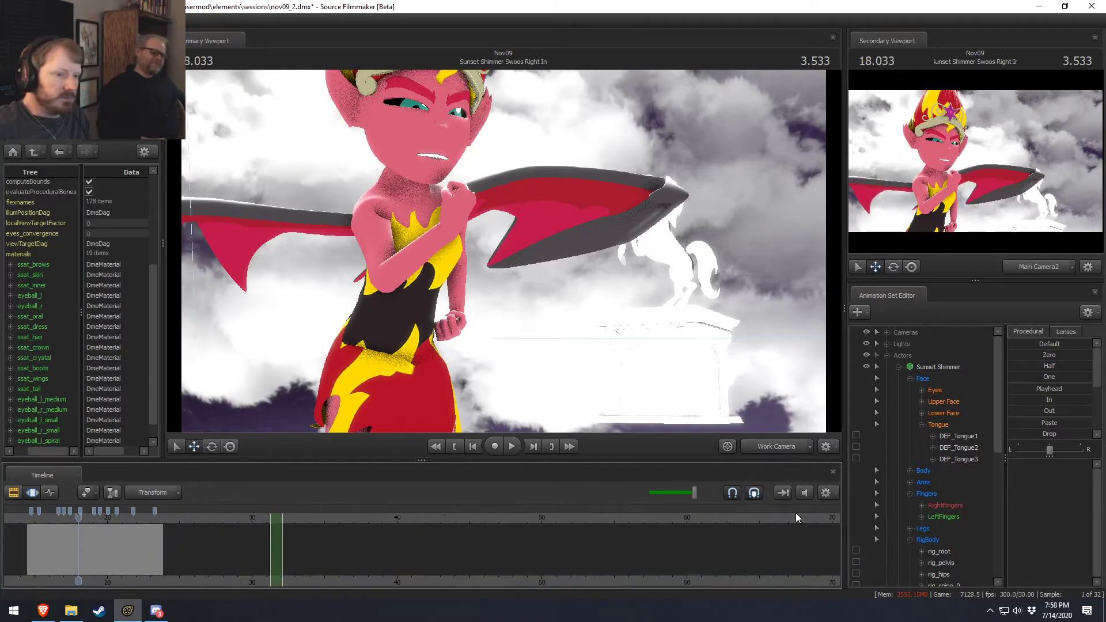
left_click(948, 505)
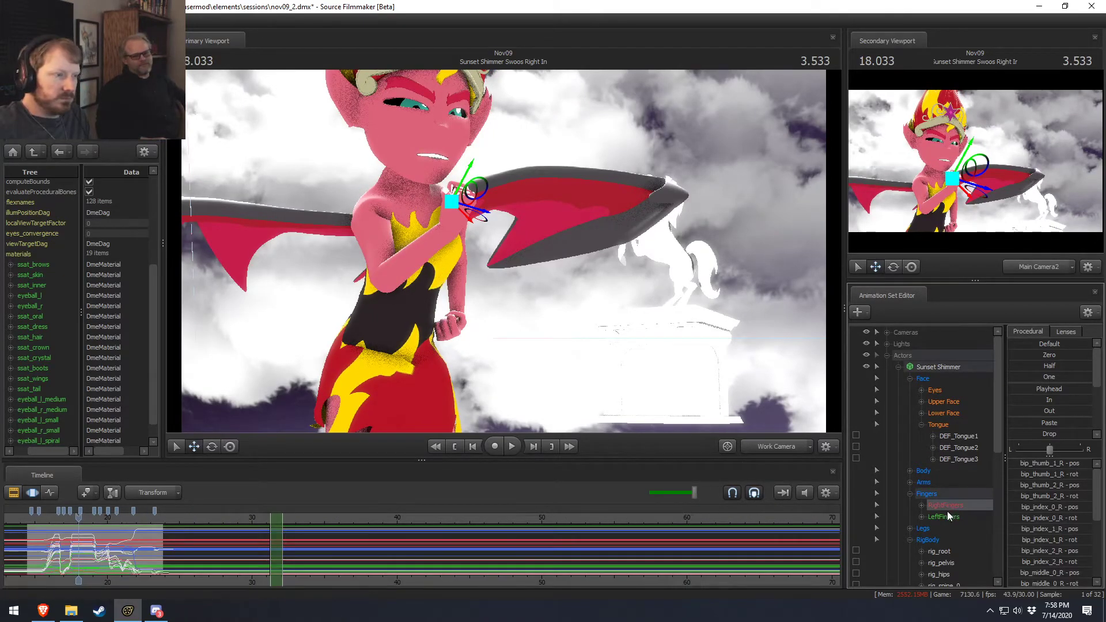
left_click(947, 513)
key("F2")
key("F3")
scroll(109, 570, "up", 8)
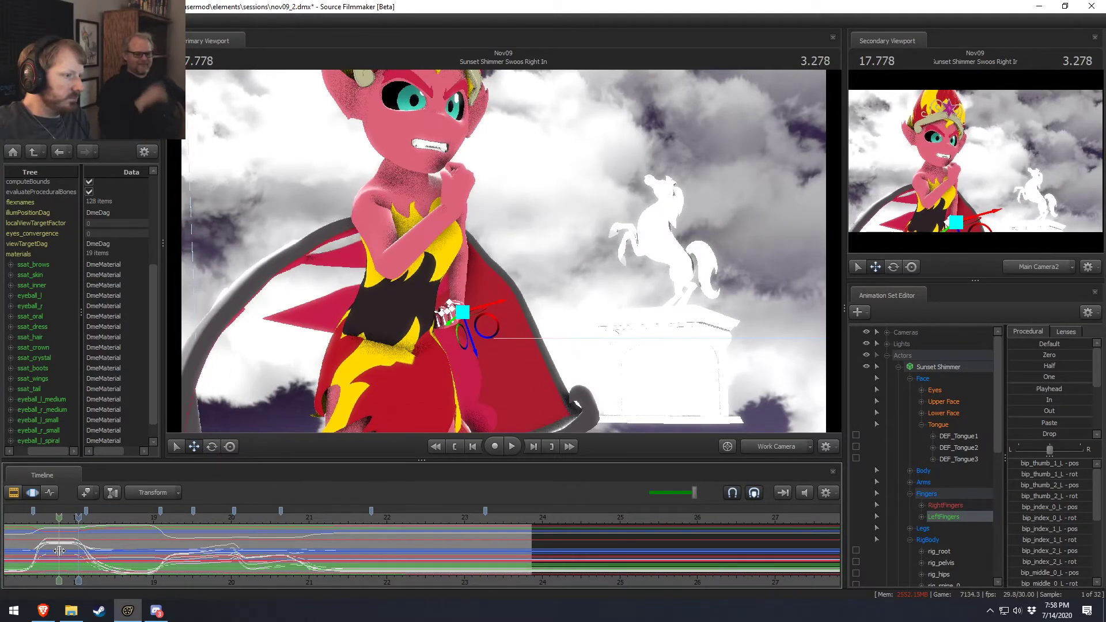
left_click_drag(52, 554, 74, 556, "shift")
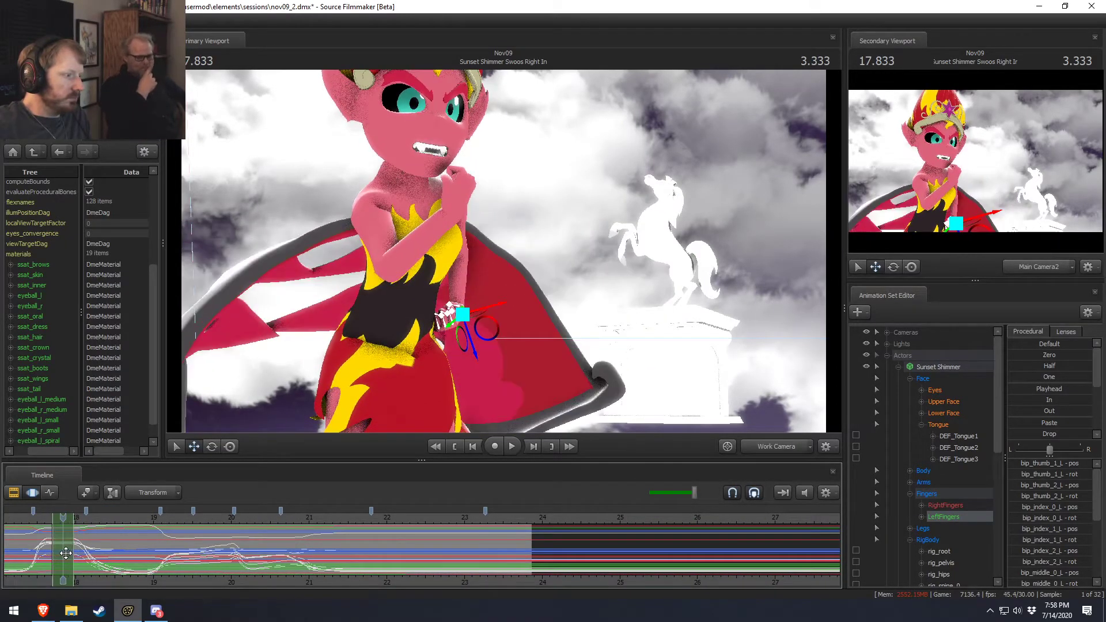
Return to the Sunset Shimmer Impact shot, view it through the Main Camera and collapse the Face control group.
key("F2")
scroll(281, 521, "down", 5)
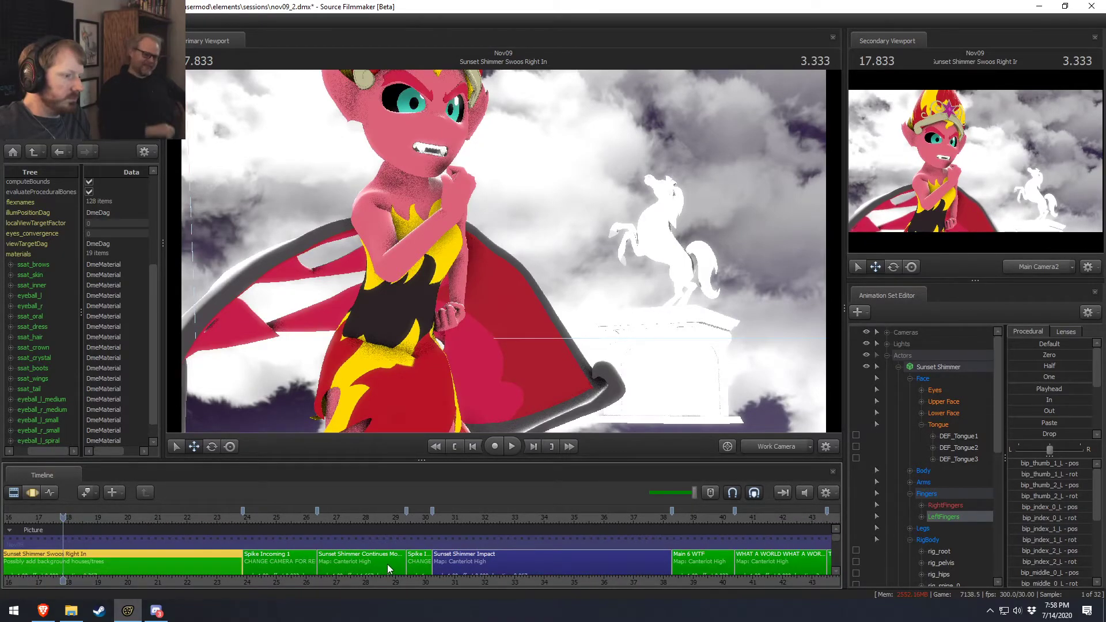
left_click(490, 558)
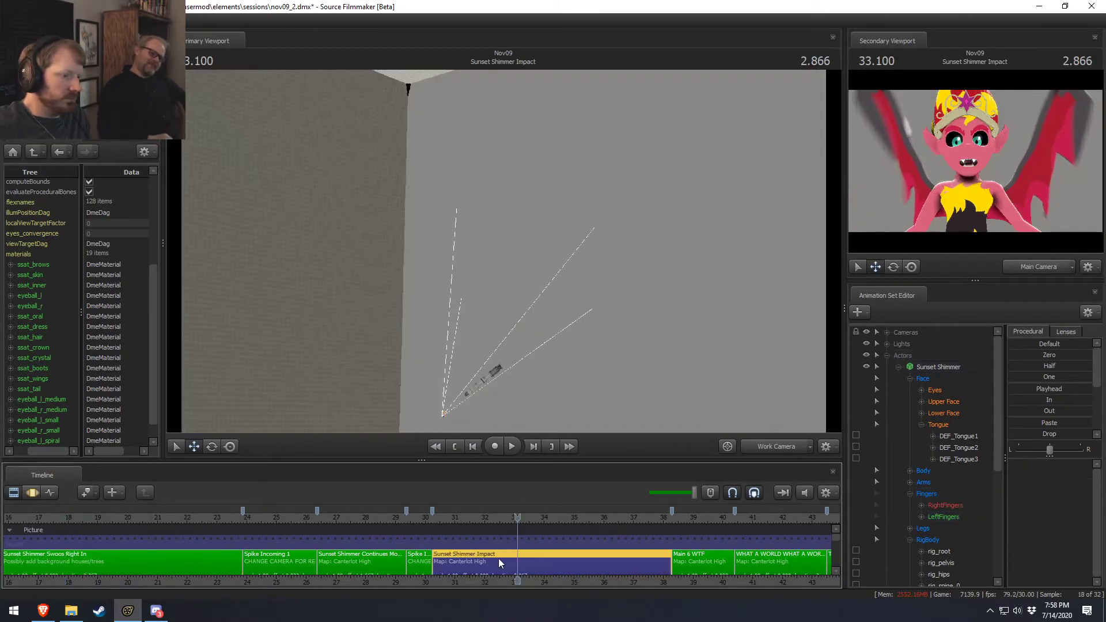
left_click(748, 447)
left_click(922, 424)
left_click(910, 379)
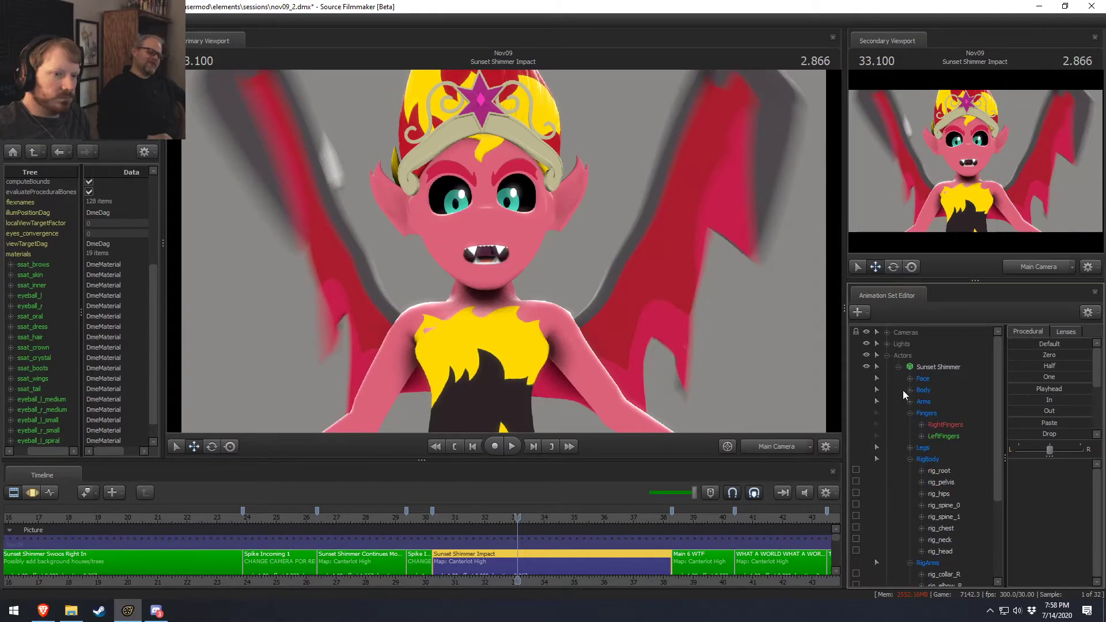
Select LeftFingers in the Sunset Shimmer Impact shot, expand its bones and view both hands through the Work Camera.
key("F3")
scroll(528, 557, "up", 1)
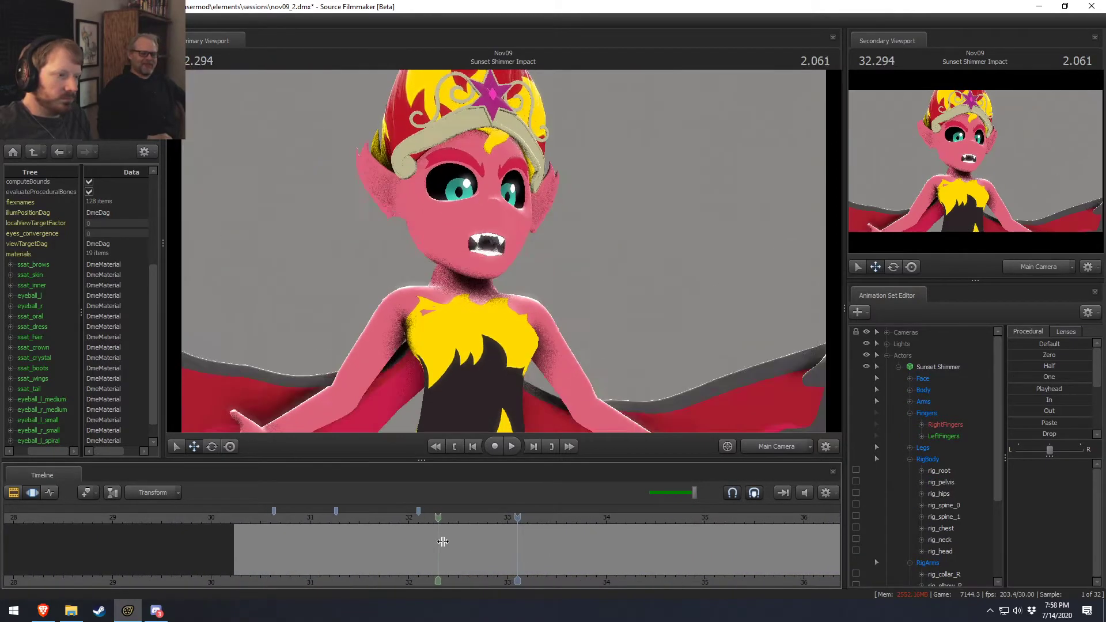
left_click(495, 551, "shift")
left_click(937, 435)
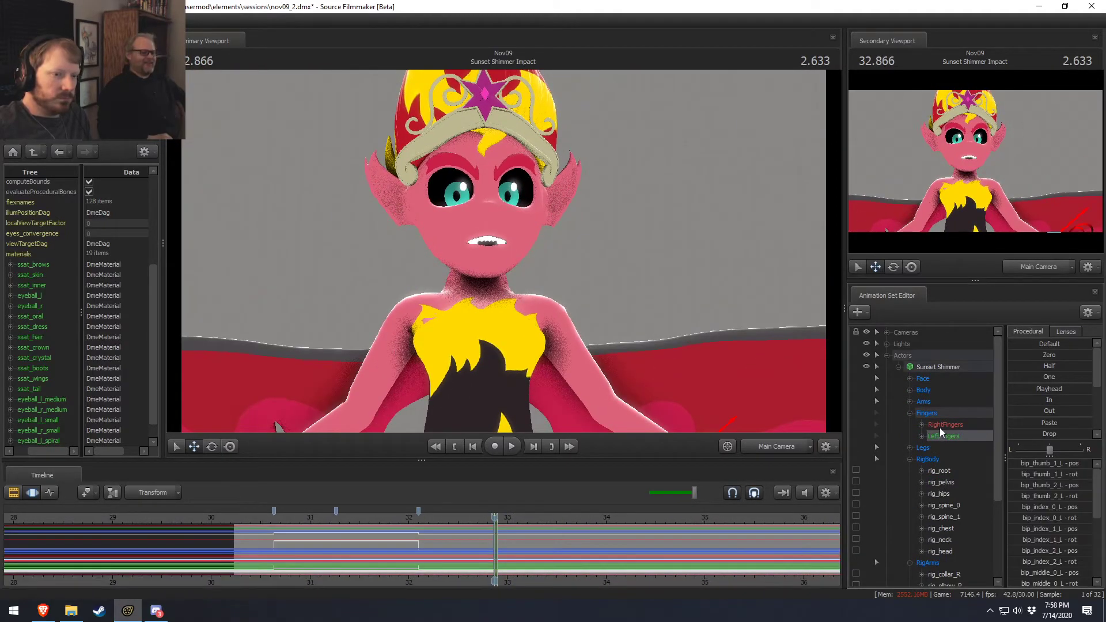
left_click(921, 436)
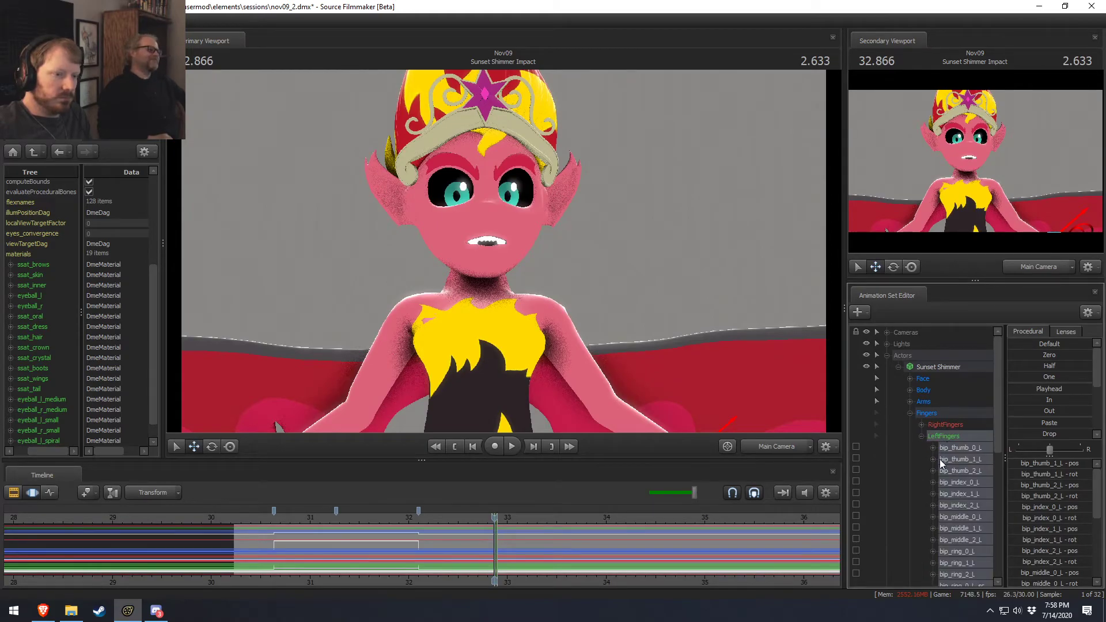
left_click(796, 445)
left_click_drag(691, 357, 743, 391)
key("s")
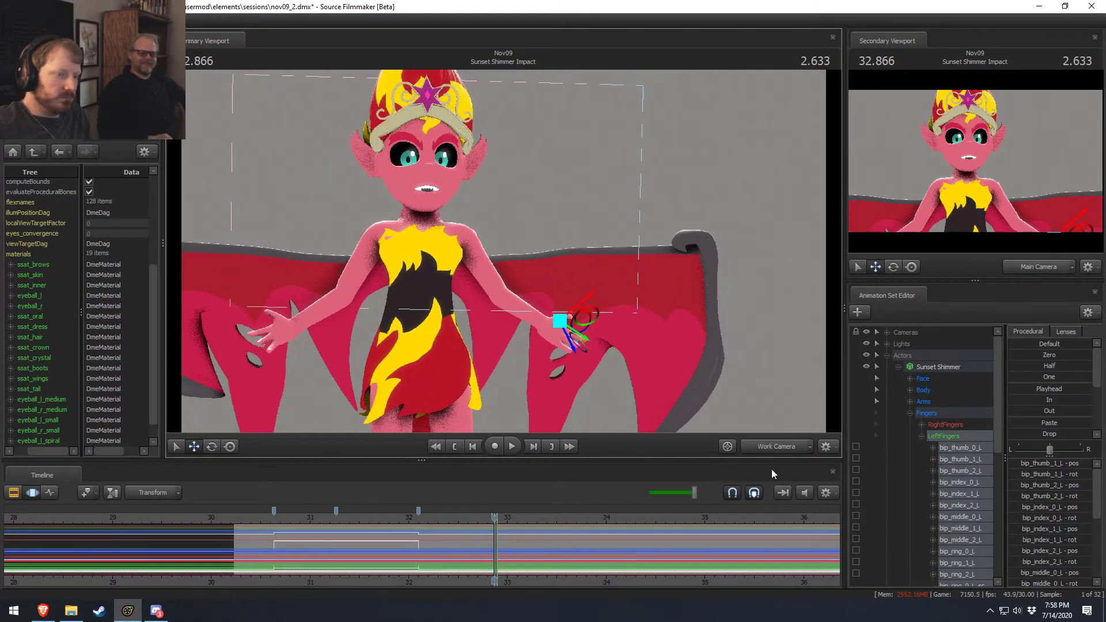
scroll(873, 539, "down", 4)
scroll(443, 541, "up", 1)
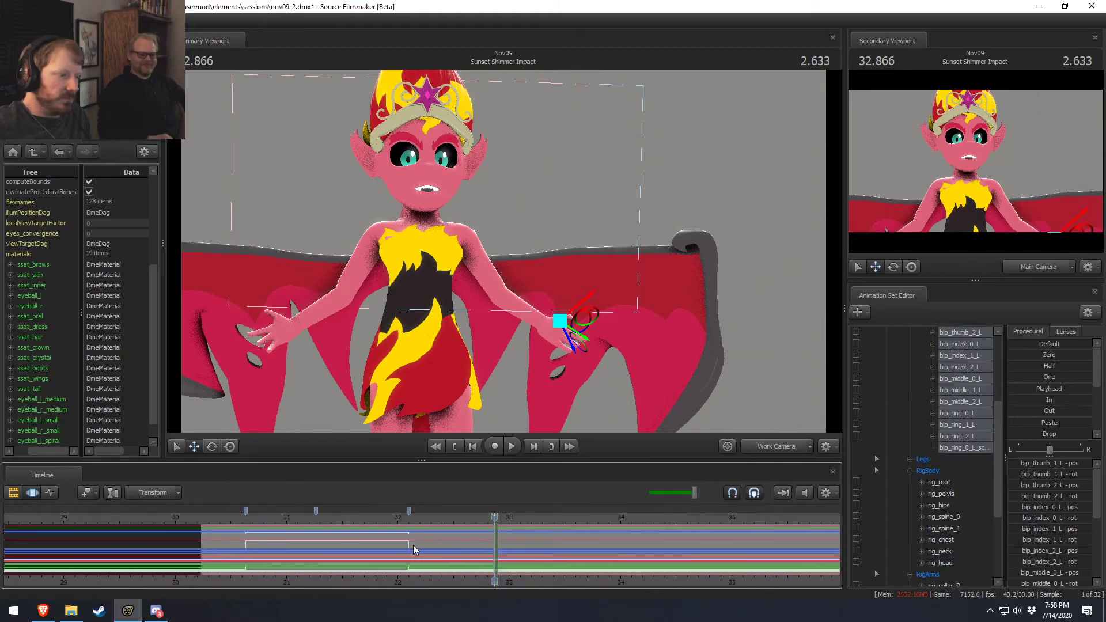
Apply the clenched fist pose to LeftFingers over the range from about 31.3 to 32.1 seconds.
left_click(362, 542)
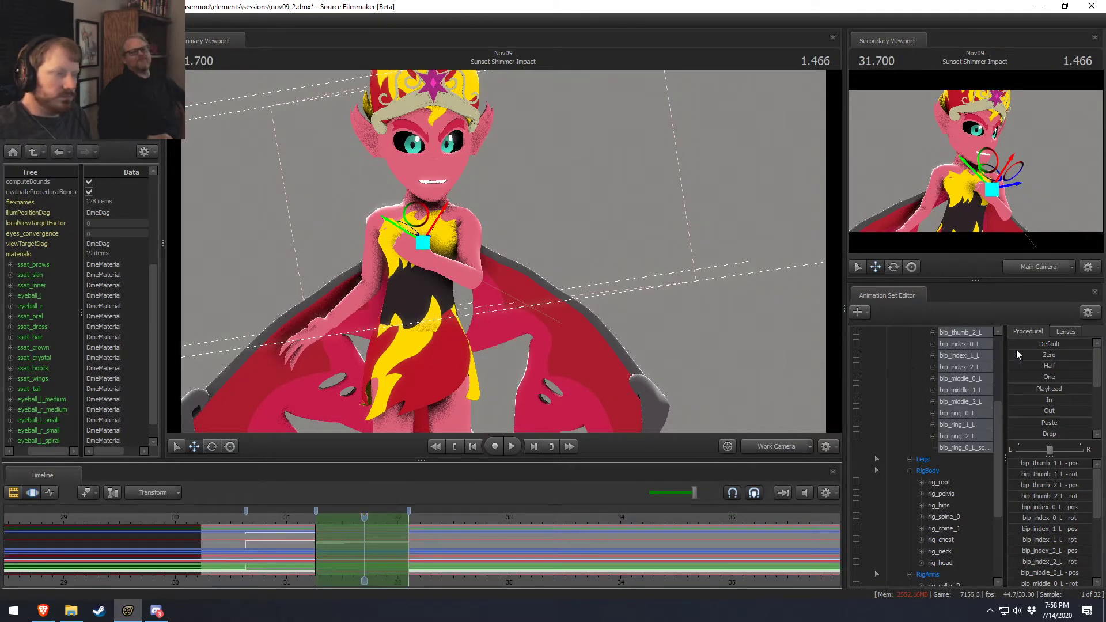
double_click(1038, 387)
key("F2")
key("F3")
Play back the left fist motion from about 30.7 seconds in a side view.
left_click_drag(576, 259, 680, 254, "alt")
left_click_drag(519, 265, 516, 245)
left_click(256, 519)
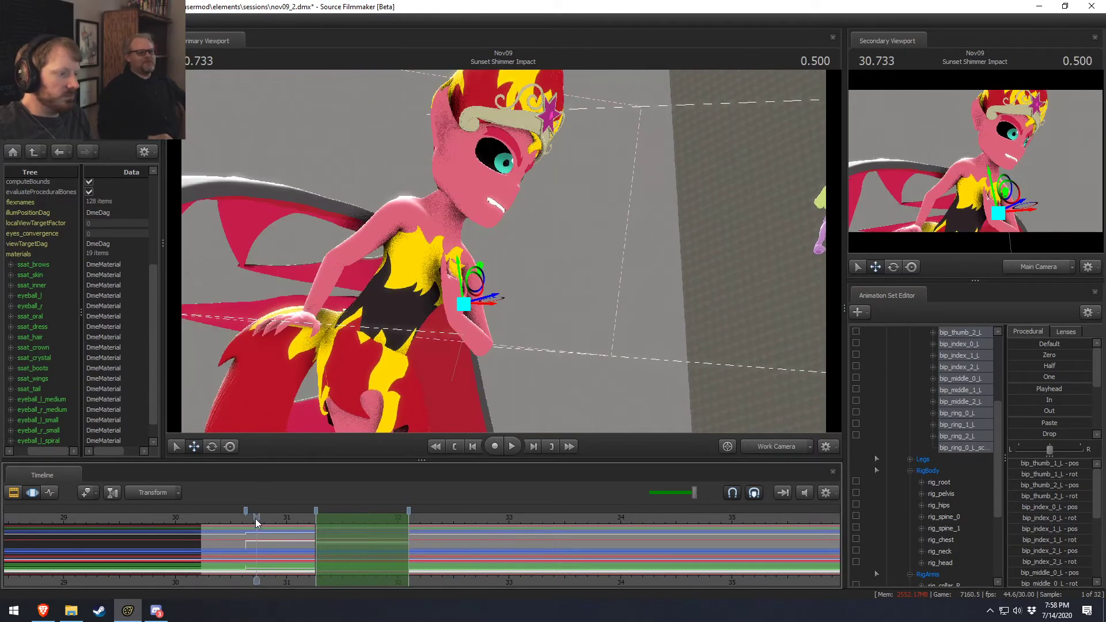
key("space")
key("space")
left_click_drag(541, 281, 605, 271, "alt")
Select rig_hand_L and rotate the fist slightly over the second pose's range, checking it from side and front.
key("e")
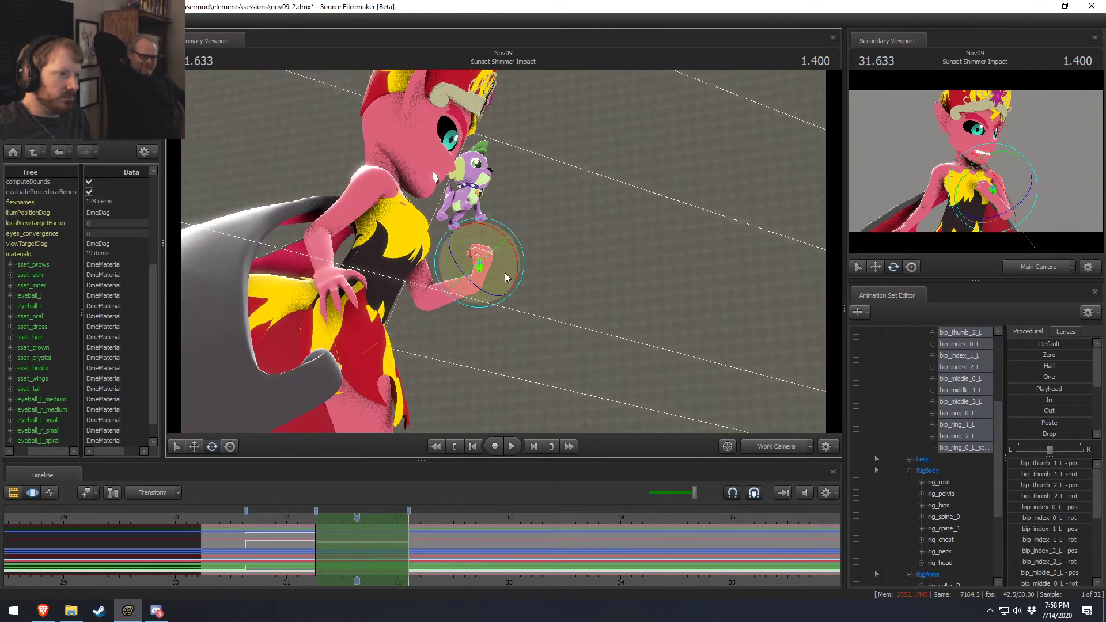
left_click(471, 280, "ctrl")
left_click_drag(516, 263, 511, 264)
left_click_drag(579, 277, 557, 250, "alt")
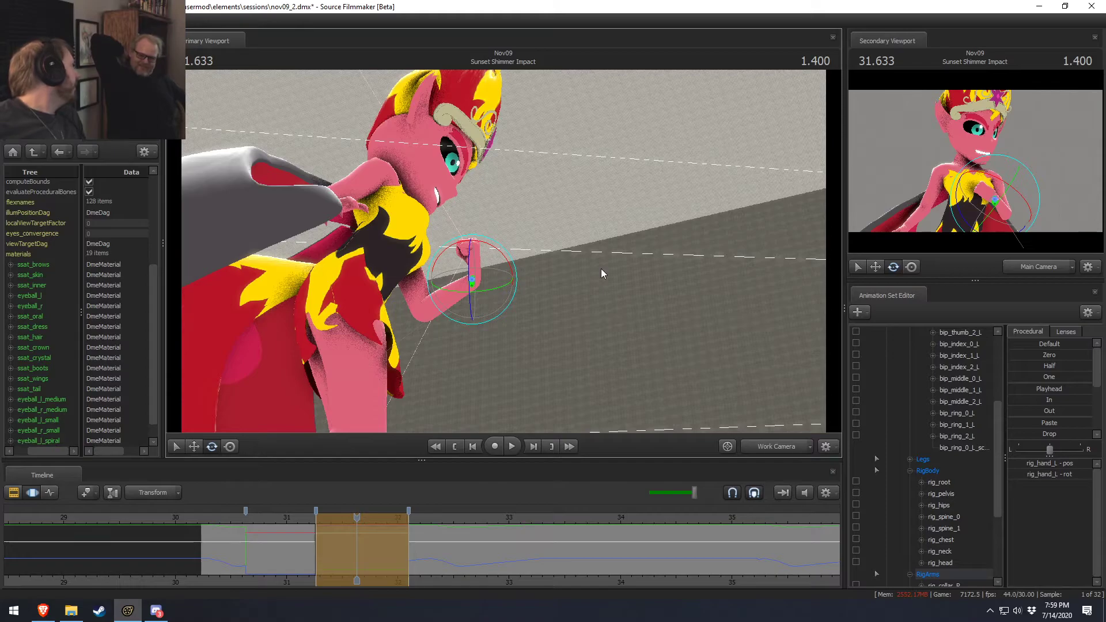
left_click_drag(600, 269, 484, 268)
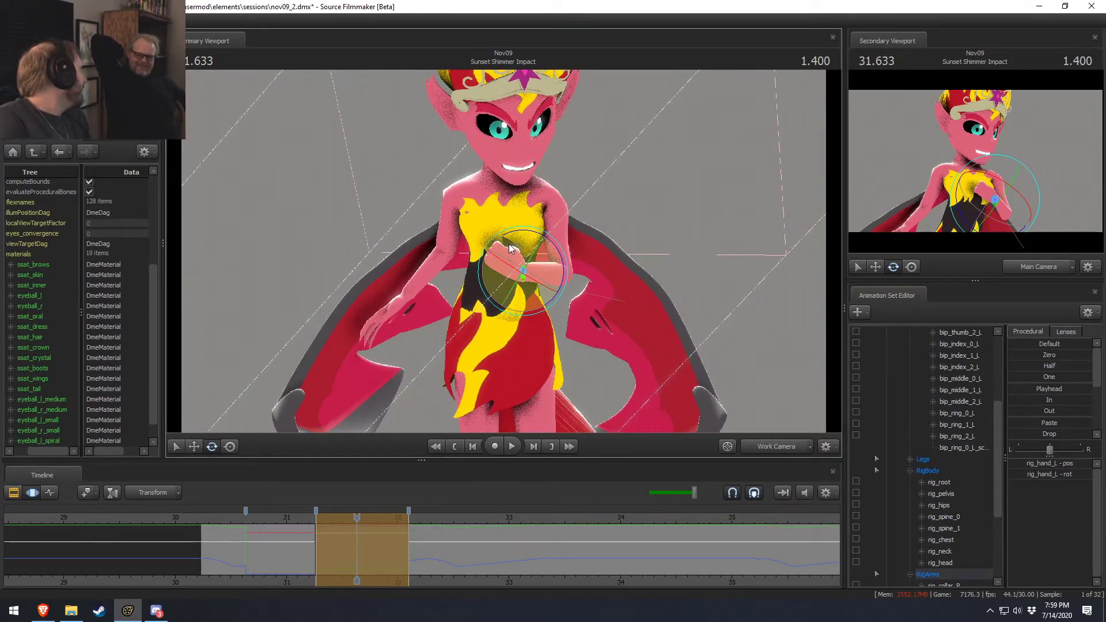
left_click_drag(461, 232, 538, 250)
Move the left arm so the fist rises toward the chin over the second pose's range.
key("w")
left_click_drag(538, 250, 469, 274, "alt")
left_click(565, 305, "ctrl")
left_click_drag(567, 306, 553, 271, "alt")
left_click_drag(417, 258, 456, 254, "alt")
Rotate rig_hand_L slightly in the raised pose and play back the arm motion from about 30.9 seconds.
left_click(561, 231, "ctrl")
key("e")
left_click_drag(569, 235, 563, 240)
left_click(271, 515)
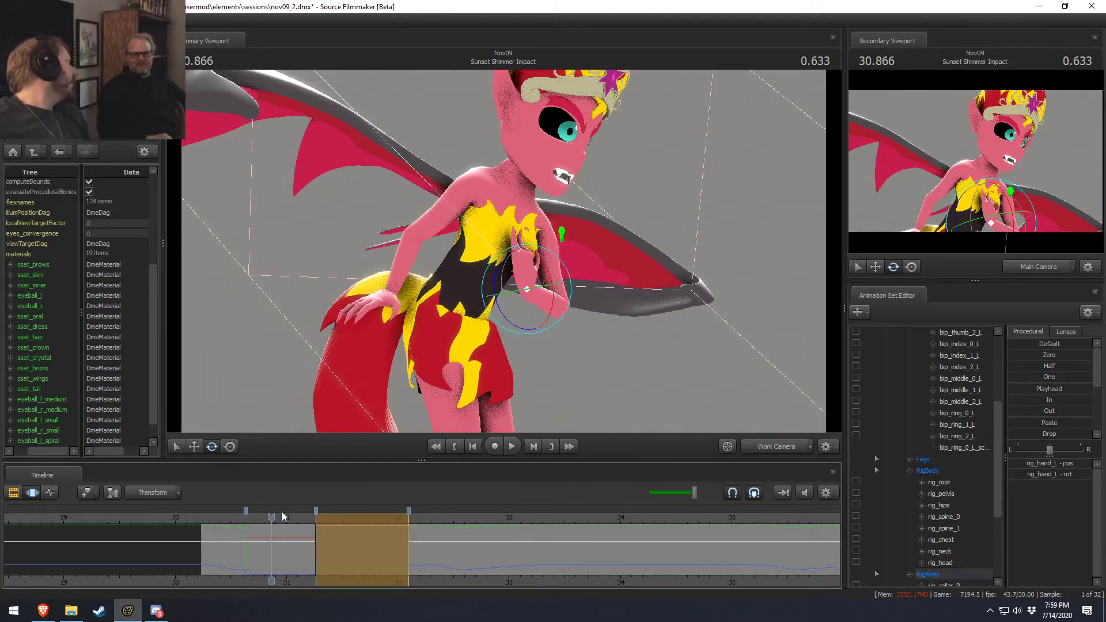
key("space")
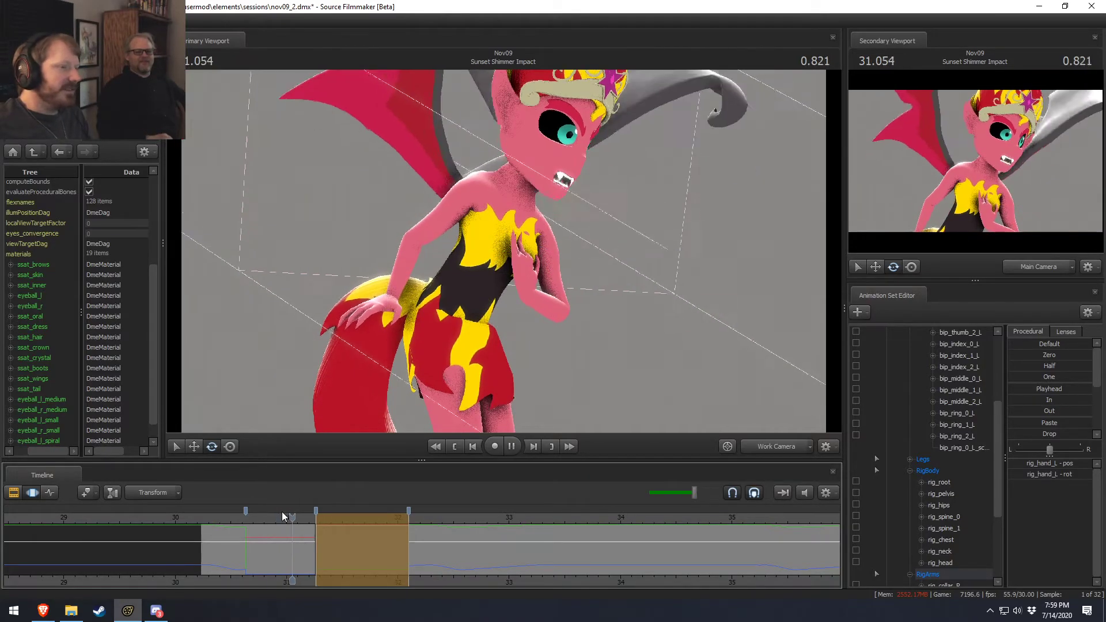
key("space")
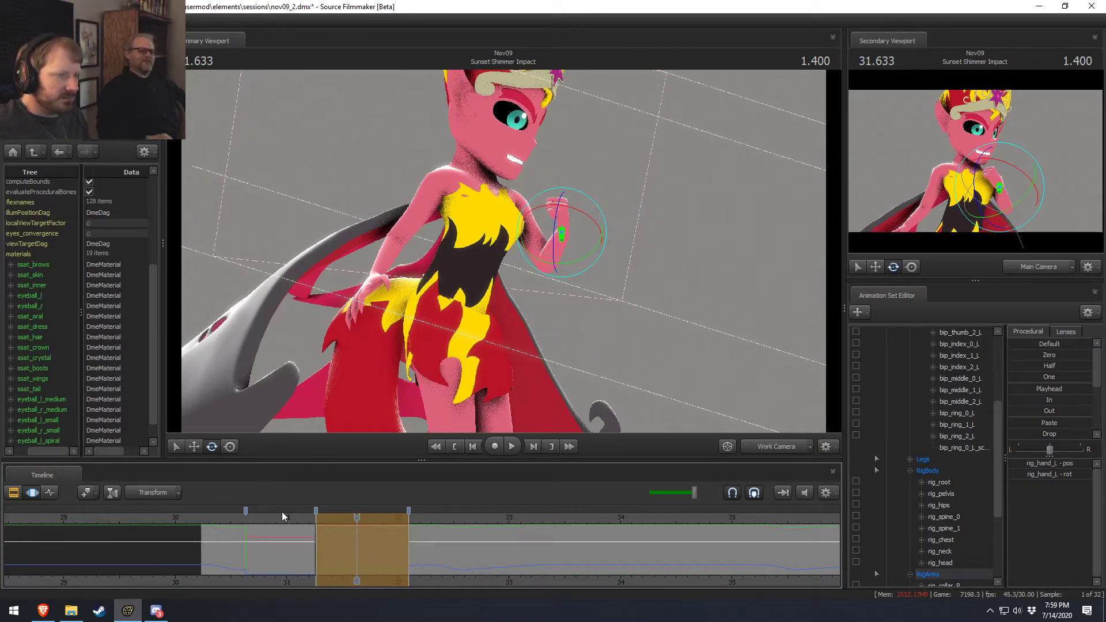
Rotate rig_head slightly over the range from about 31.3 to 32.1 seconds and review the shot from about 30.8 seconds.
left_click_drag(407, 413, 311, 410, "alt")
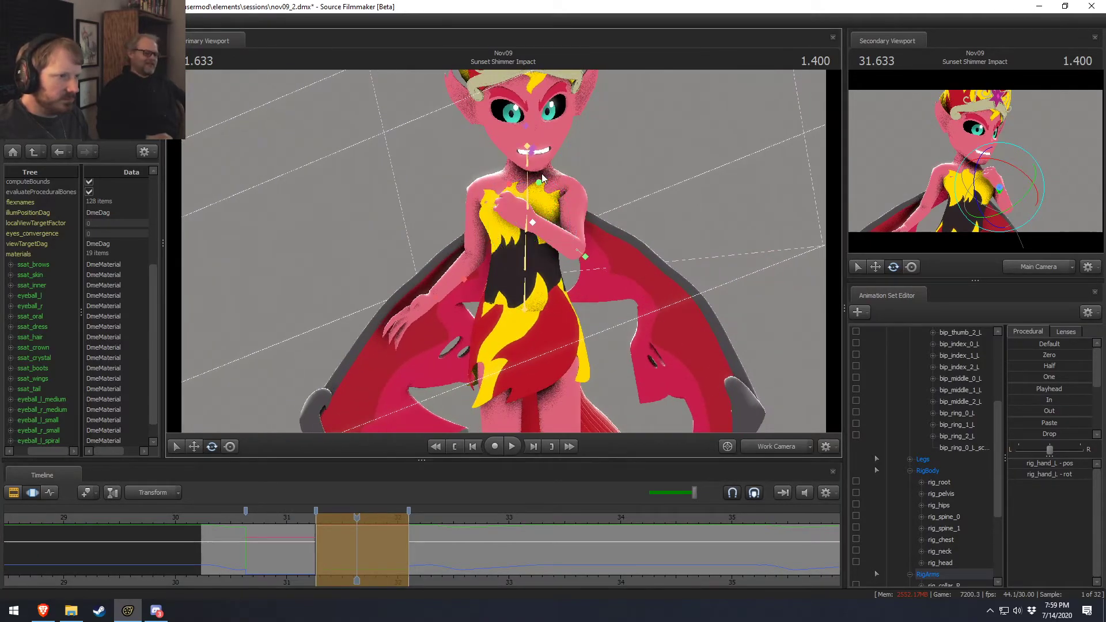
left_click(557, 148)
left_click_drag(556, 144, 535, 136)
left_click(525, 144)
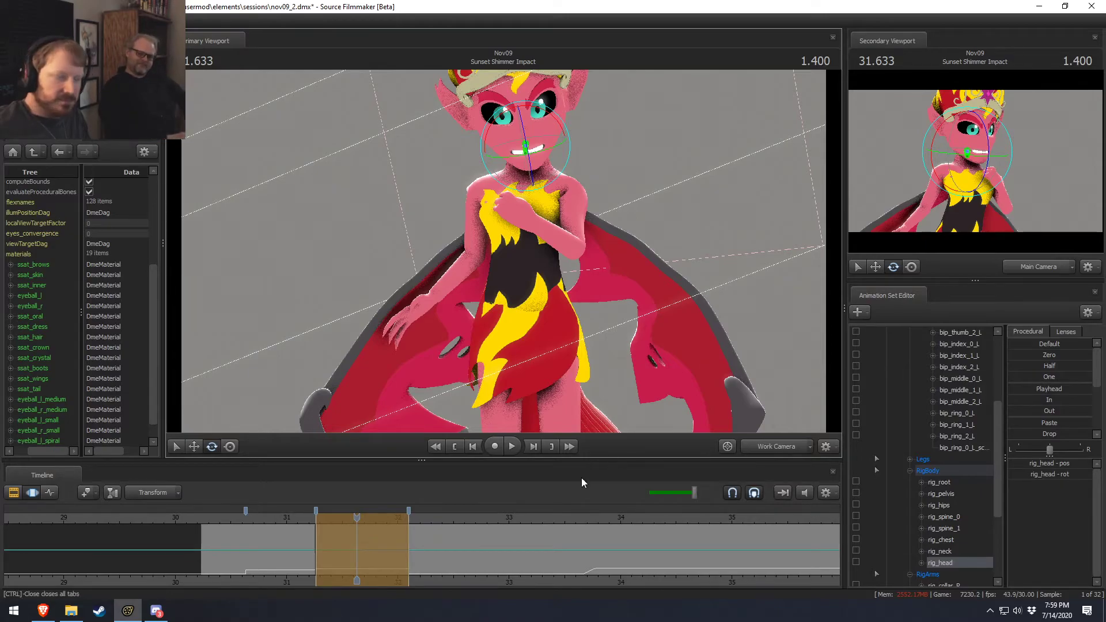
left_click(264, 518)
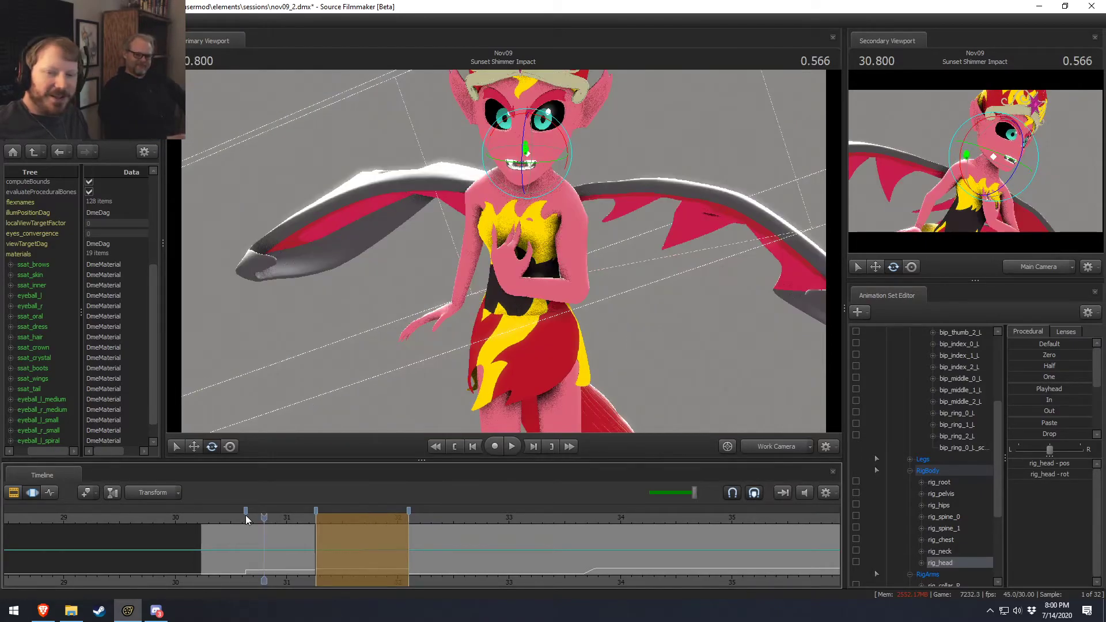
Play back the shot from about 30.8 seconds and move rig_elbow_L slightly in the second pose.
key("space")
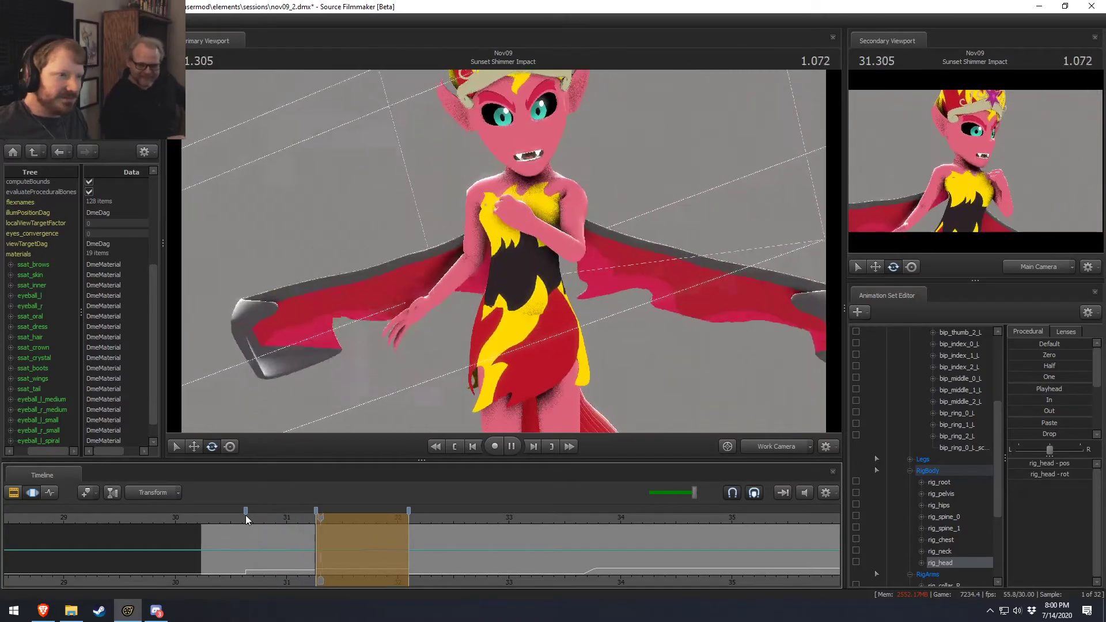
left_click(221, 520)
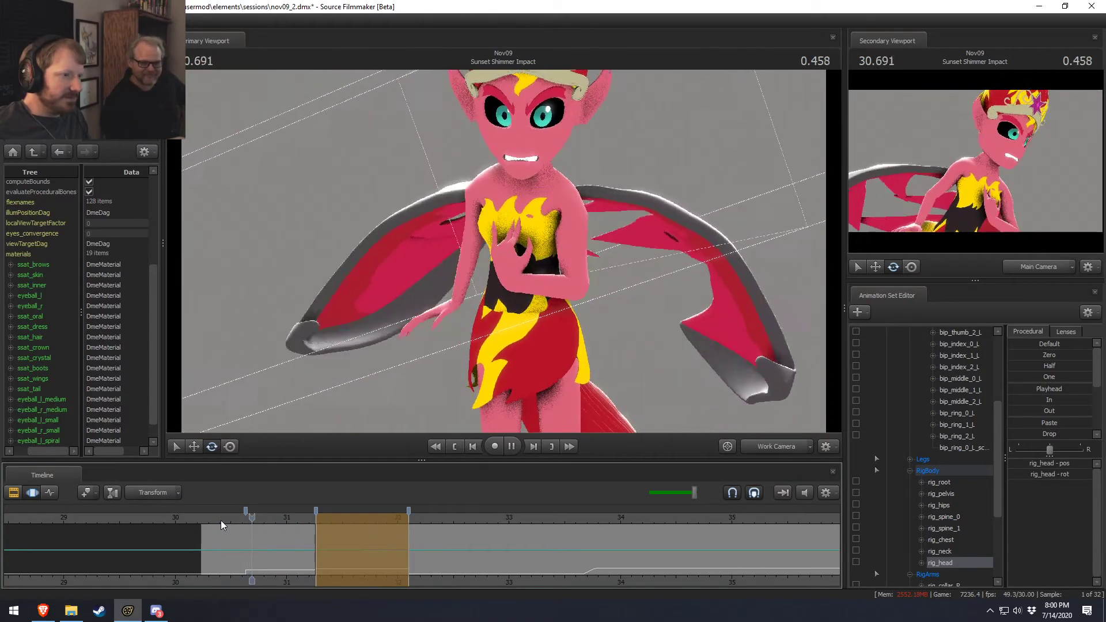
key("space")
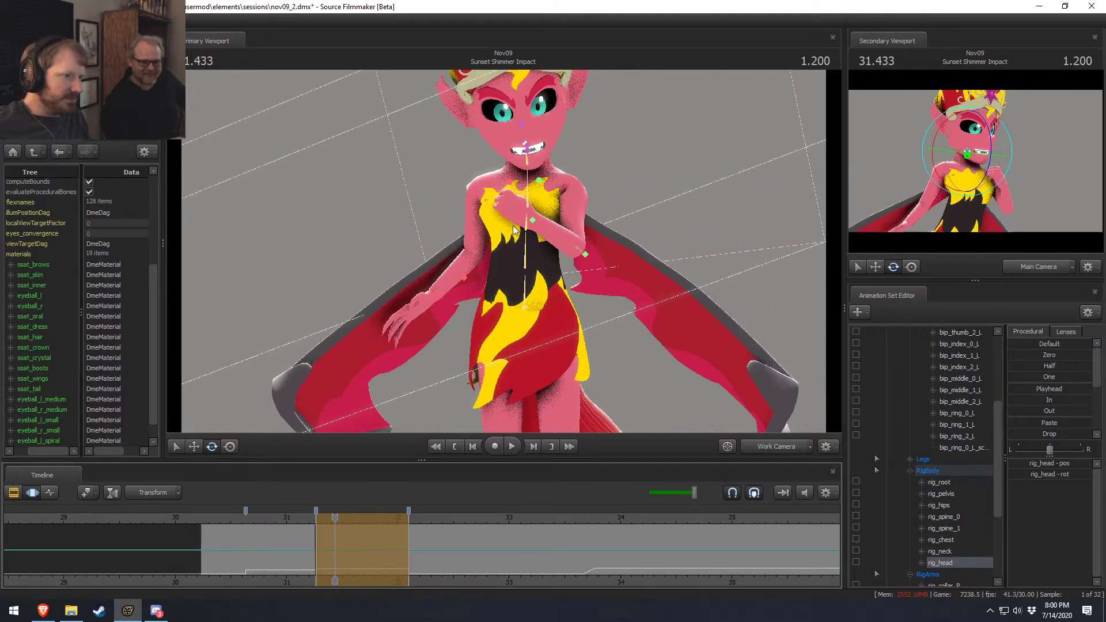
left_click(535, 222)
left_click_drag(535, 221, 581, 257)
left_click(584, 256)
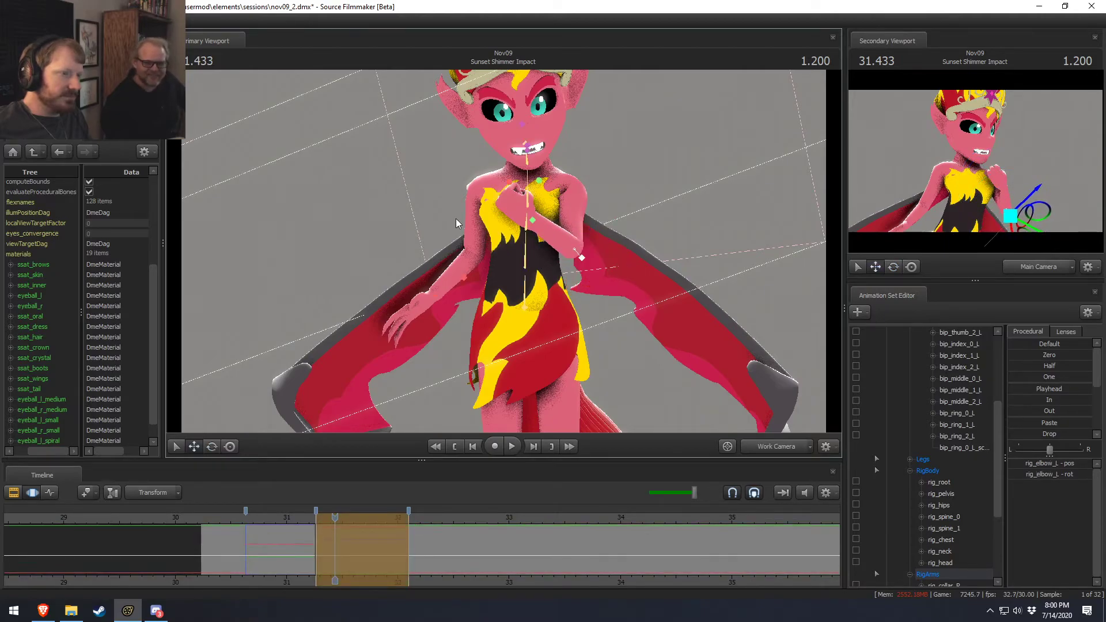
Reposition rig_hand_L over the second pose's range so the fist sits at the chest, and replay from about 30.9 seconds.
left_click(526, 223, "ctrl")
left_click_drag(517, 275, 412, 344, "alt")
left_click_drag(529, 258, 541, 172)
left_click_drag(541, 173, 451, 356, "alt")
left_click(277, 517)
key("space")
key("space")
left_click(276, 517)
key("space")
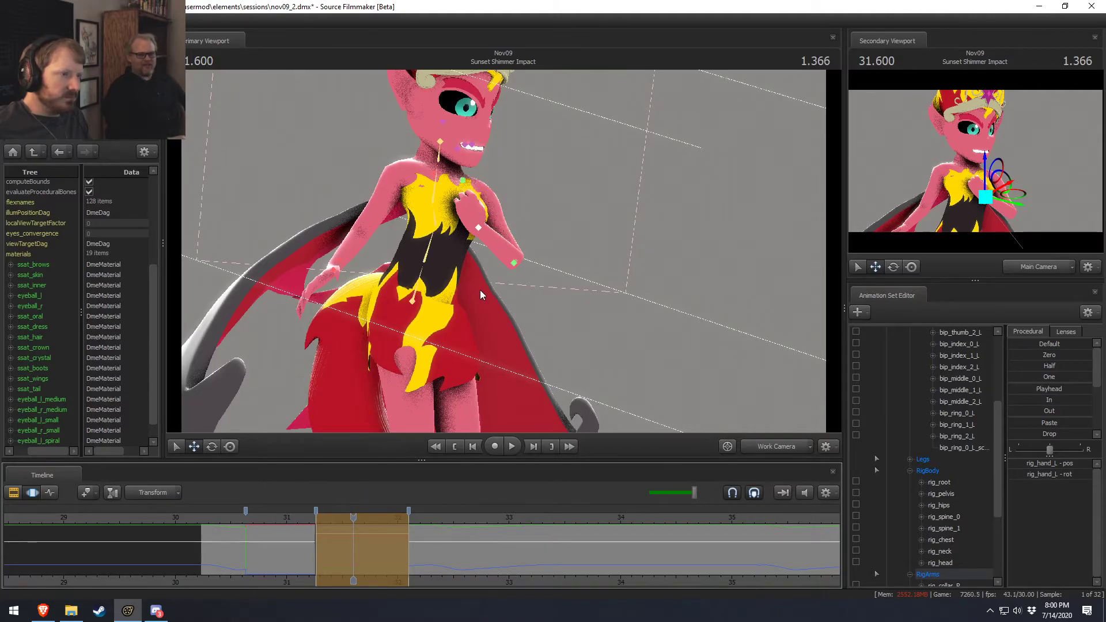
Move rig_elbow_L down and inward beneath the fist over the second pose's range and replay from about 30.9 seconds.
left_click(521, 264)
left_click_drag(525, 264, 501, 275)
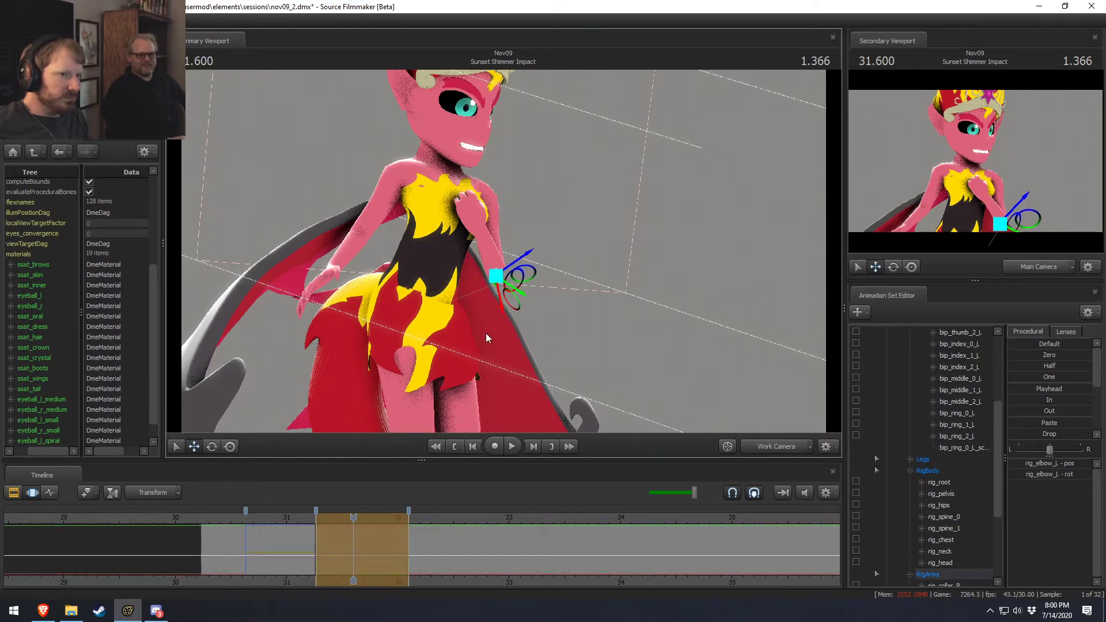
left_click_drag(353, 518, 275, 523)
key("space")
key("space")
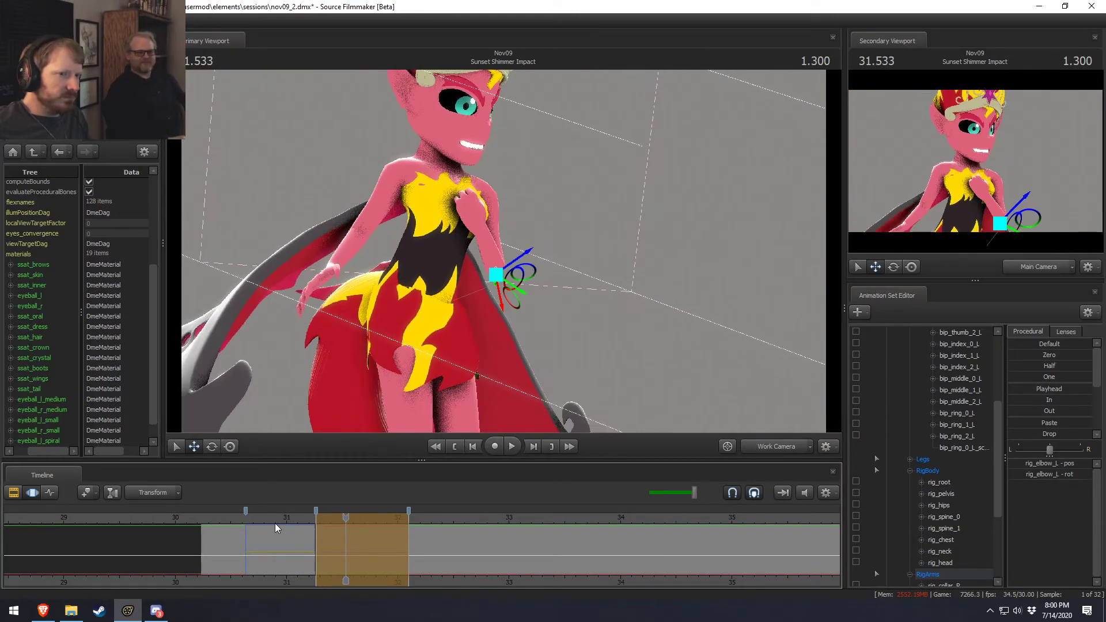
Rotate rig_hand_R and move it forward and up beside the hip over the second pose's range.
left_click_drag(308, 355, 380, 345, "alt")
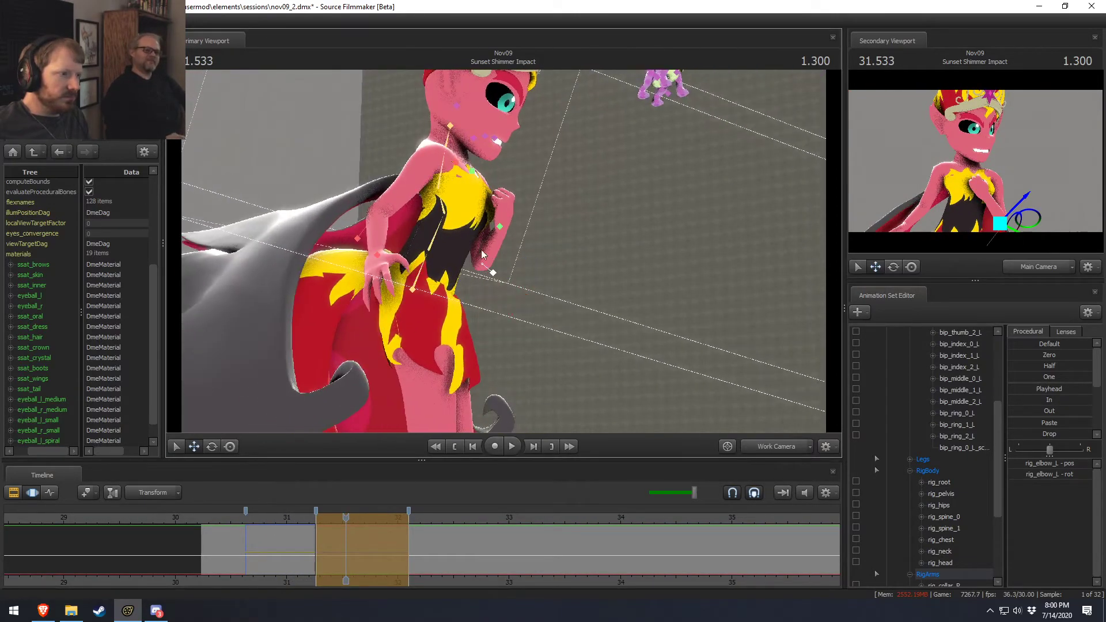
left_click(380, 259, "ctrl")
key("e")
left_click_drag(369, 272, 407, 265)
key("w")
left_click_drag(494, 228, 494, 243, "alt")
left_click_drag(410, 240, 431, 229)
key("e")
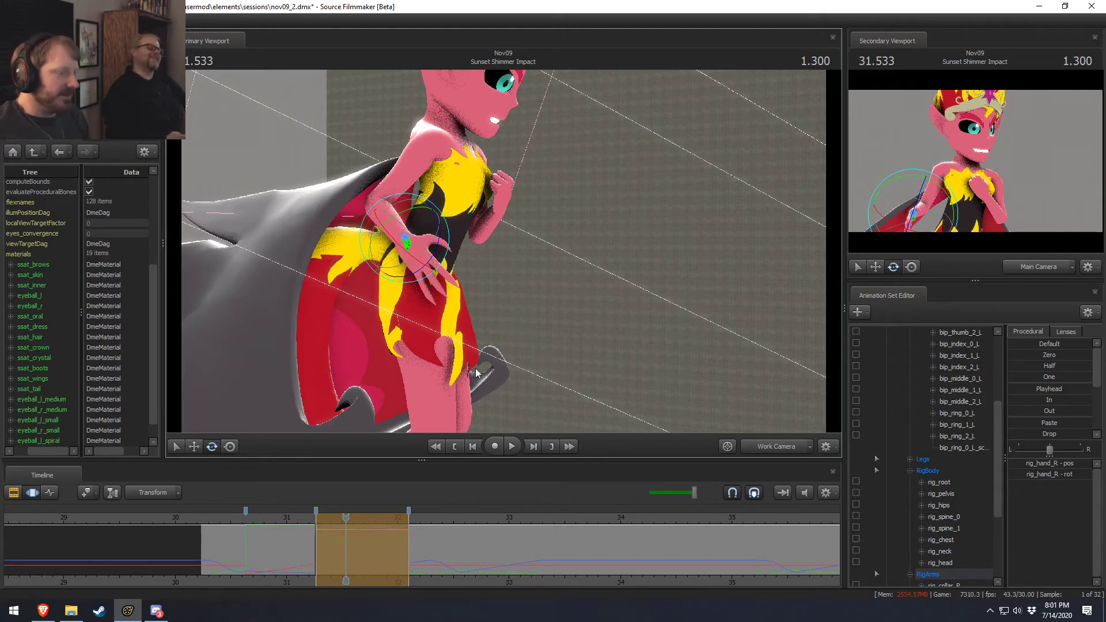
Raise rig_elbow_L slightly and adjust the rotation of rig_hand_L from the side view.
left_click(464, 244)
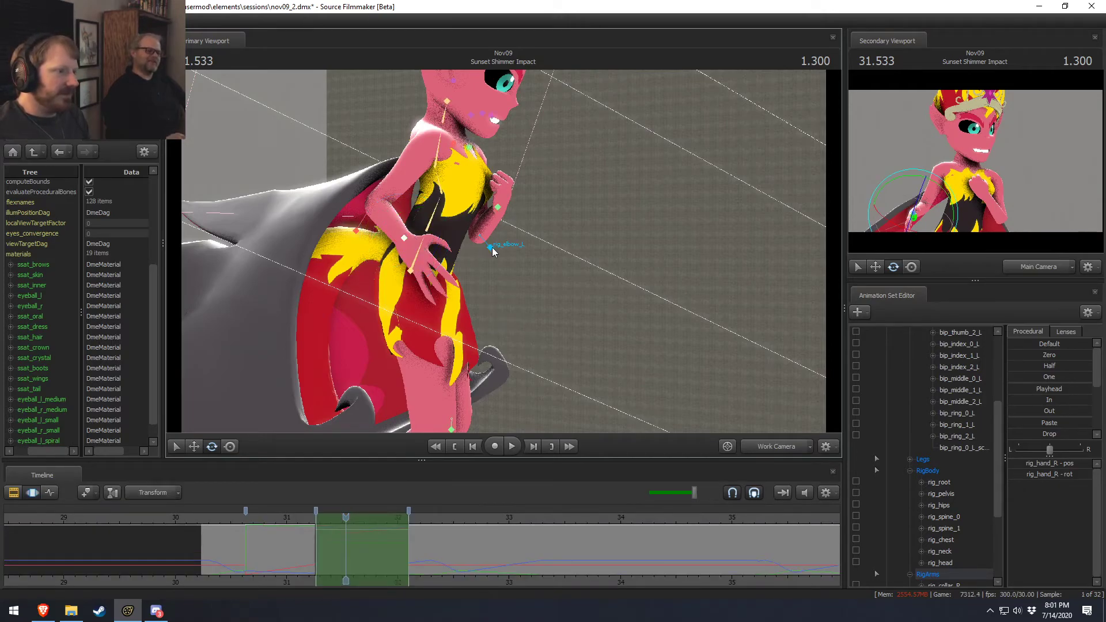
left_click_drag(495, 249, 495, 223)
left_click(498, 214)
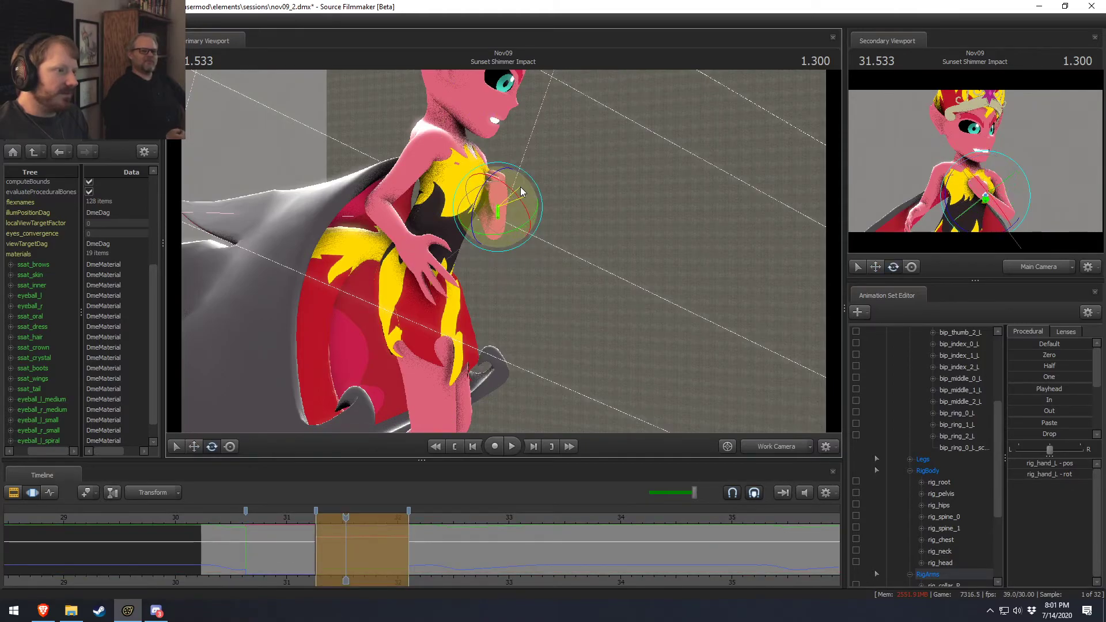
left_click_drag(309, 521, 272, 519)
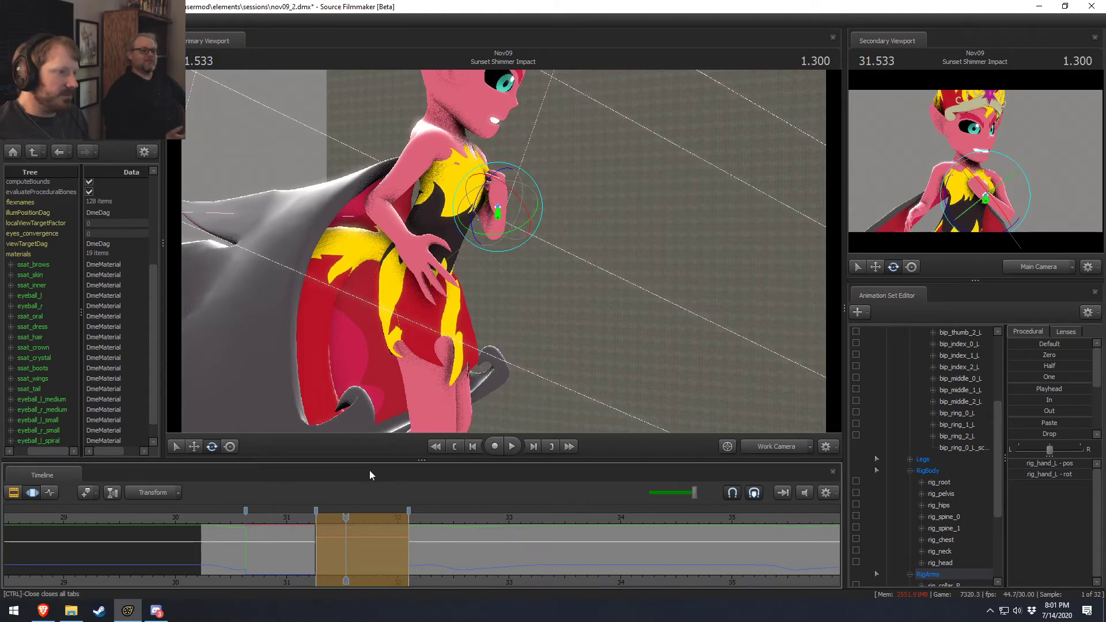
Adjust rig_elbow_L and rotate the left fist from the front view, playing back the arm motion from about 30.8 seconds.
left_click_drag(485, 344, 498, 238, "alt")
left_click(546, 230)
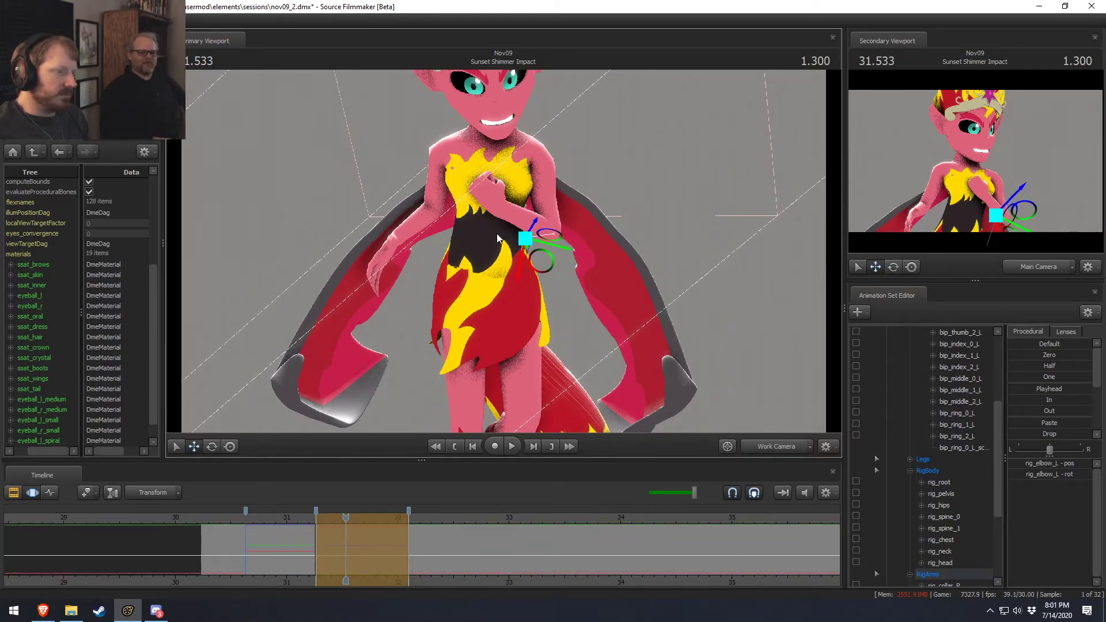
left_click(500, 185)
key("e")
left_click_drag(499, 187, 475, 210)
left_click(282, 520)
key("space")
key("space")
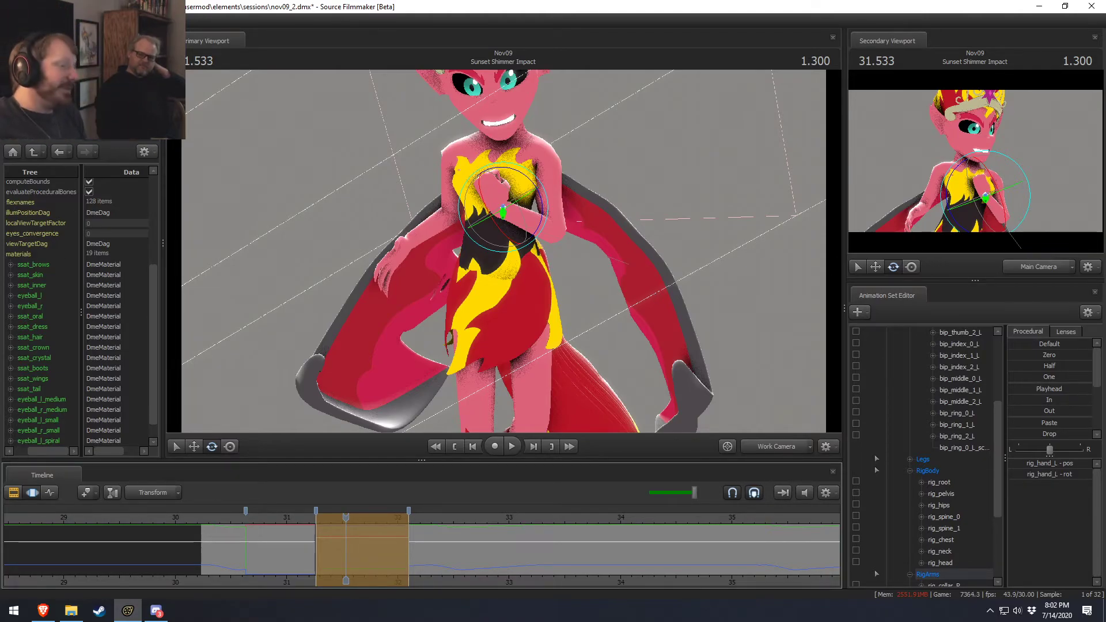
left_click(263, 520)
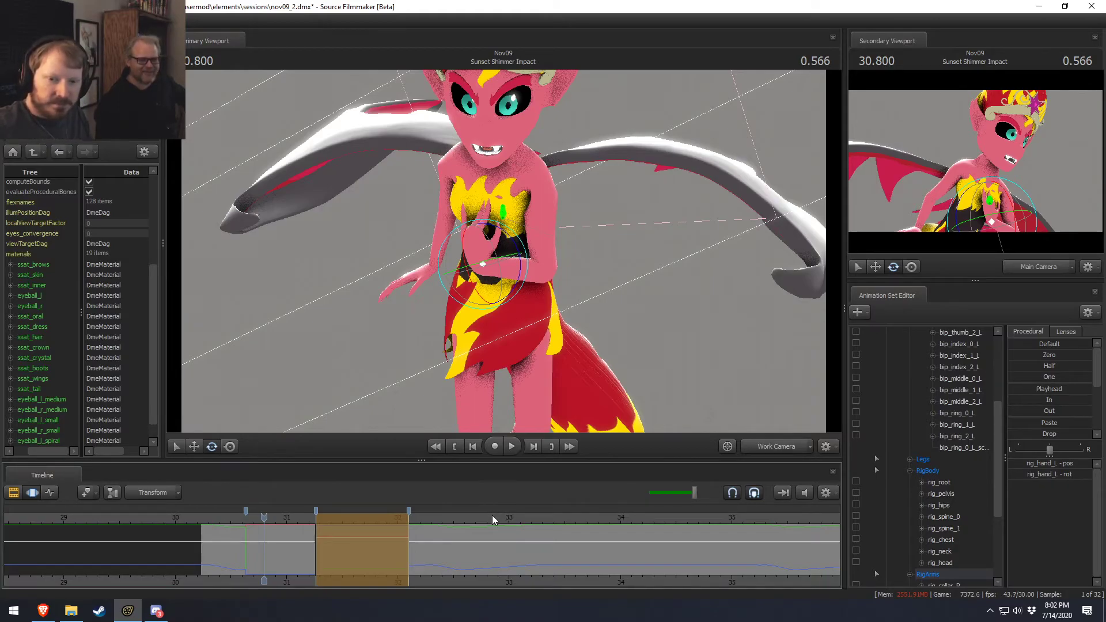
key("space")
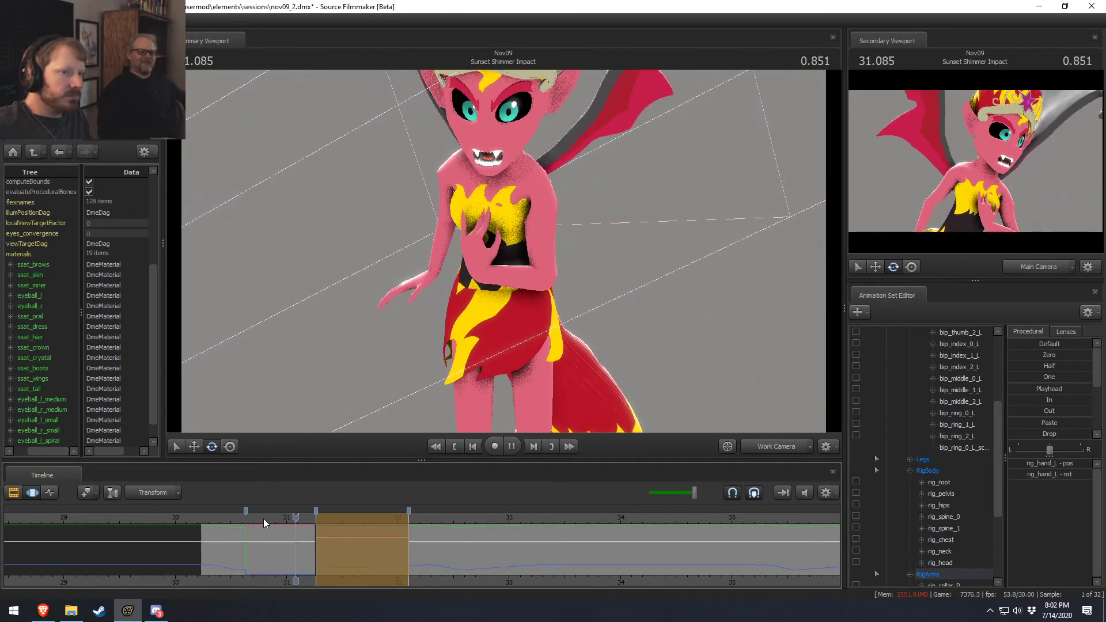
Reposition and rotate rig_hand_R near the hip over the second pose's range, checking it from side and front.
left_click_drag(475, 282, 567, 279, "alt")
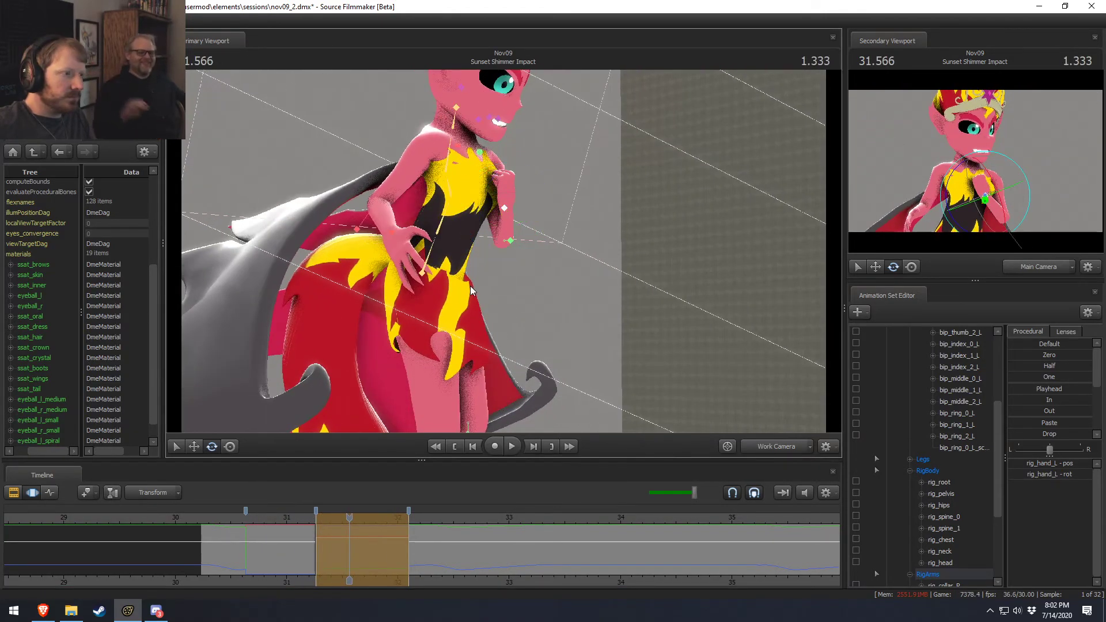
left_click(391, 230, "ctrl")
left_click_drag(391, 231, 526, 219, "alt")
key("w")
key("e")
key("w")
left_click_drag(466, 248, 461, 218, "alt")
key("e")
key("w")
left_click_drag(533, 219, 504, 226, "alt")
key("e")
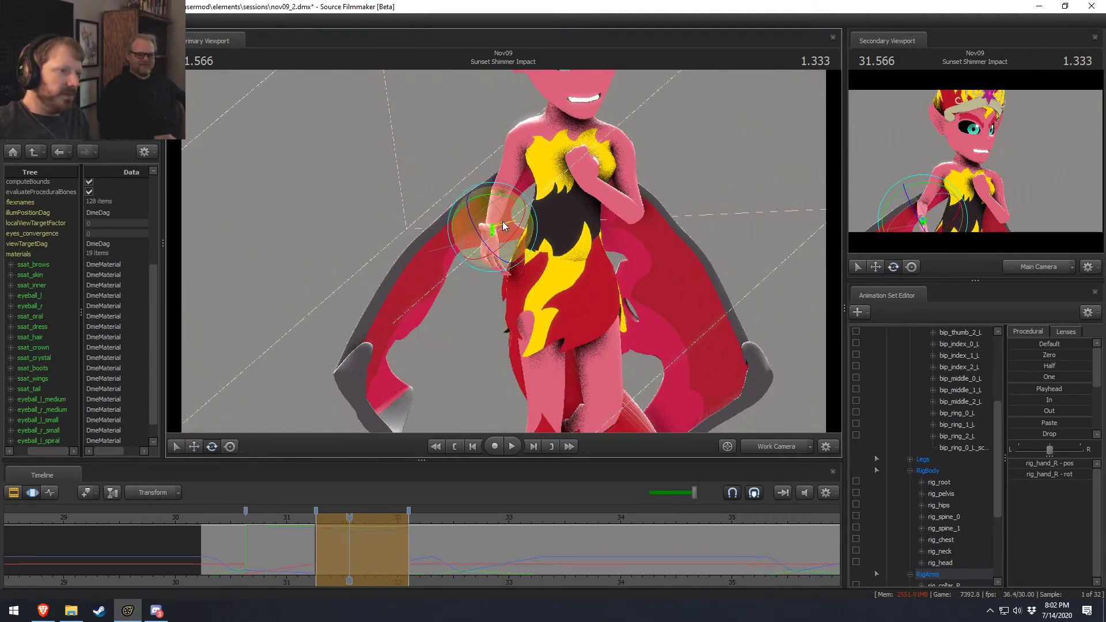
Play back the transition into the second pose from about 30.8 seconds to examine the right hand's motion.
left_click(264, 520)
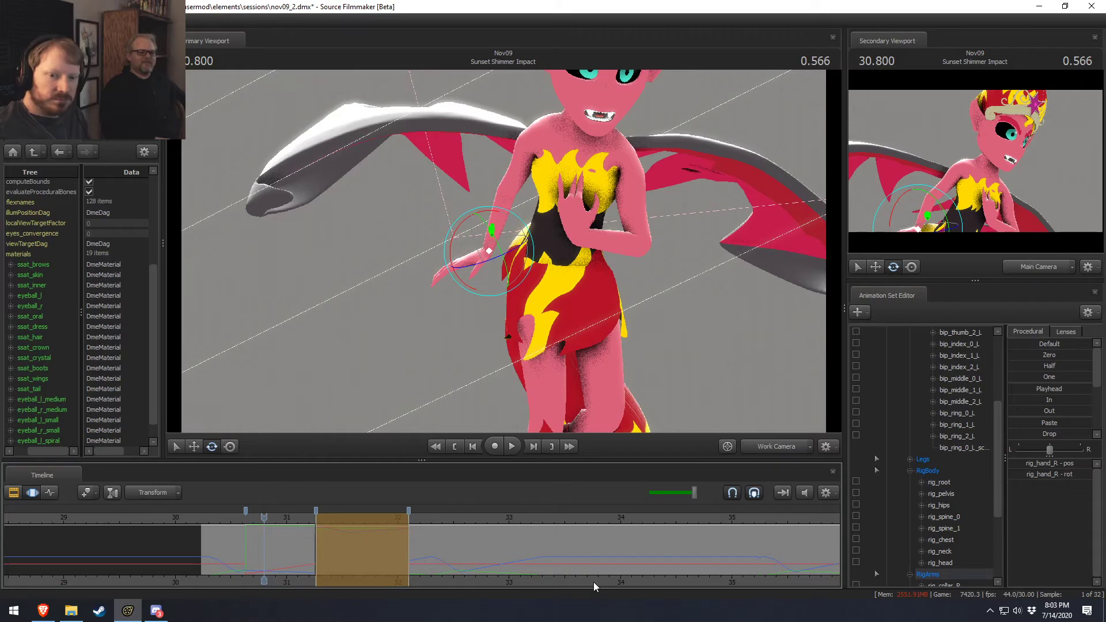
key("space")
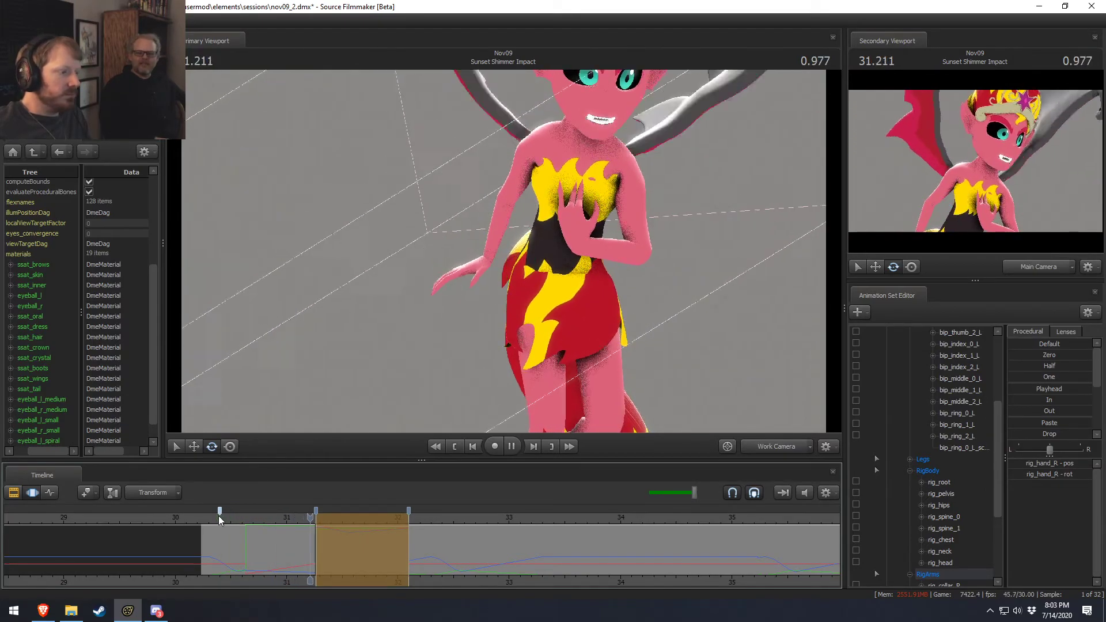
left_click(219, 522)
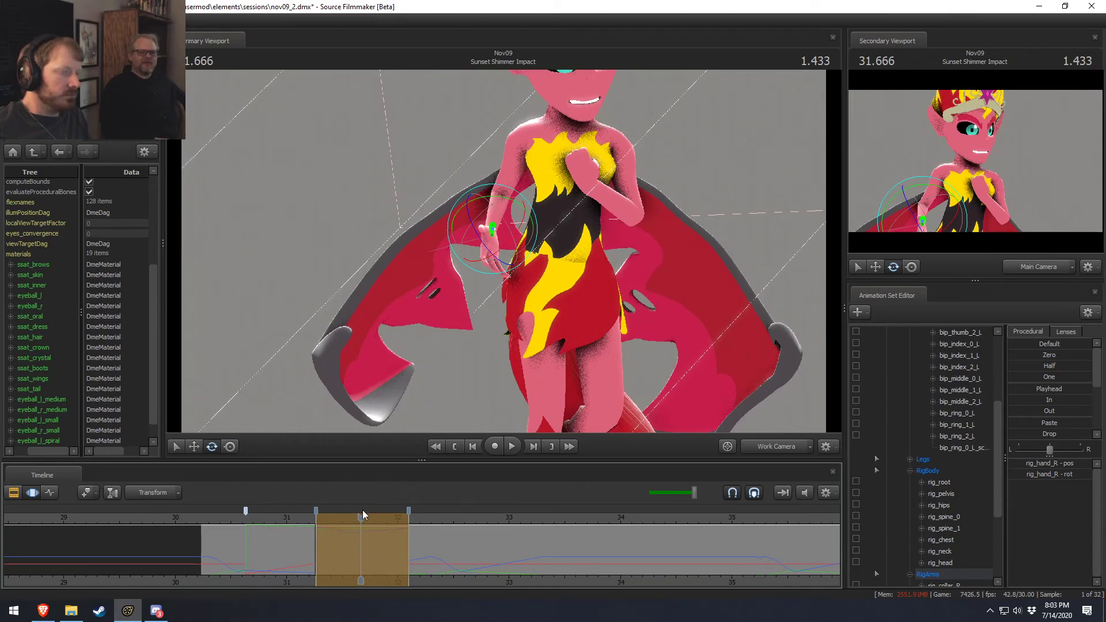
key("space")
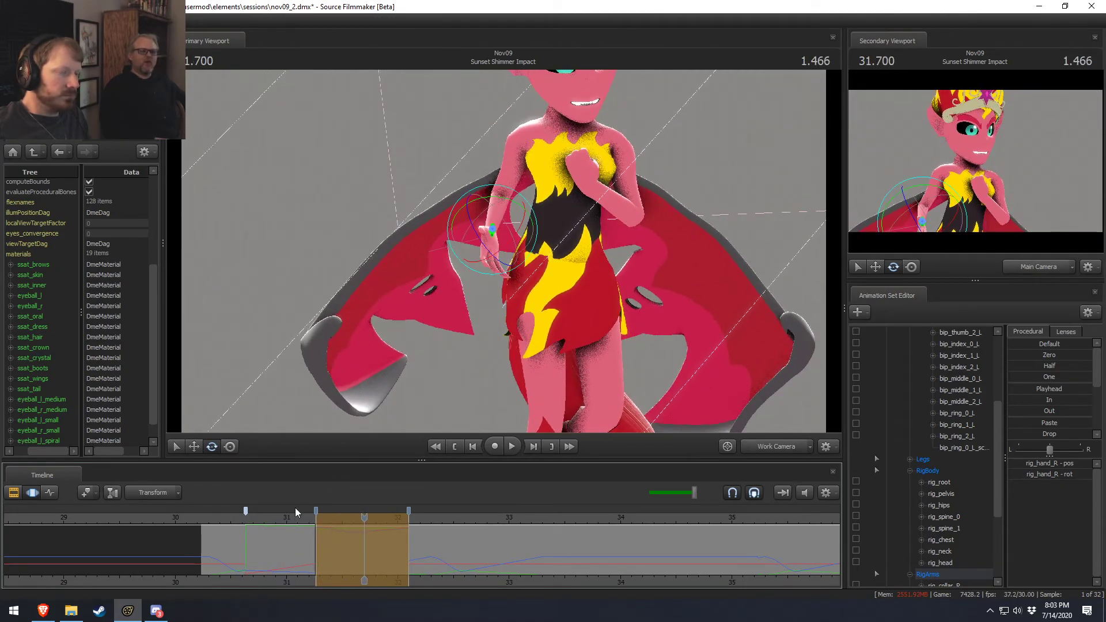
Move rig_hand_R toward the front of the hip and rotate its wrist in the second pose.
left_click_drag(435, 406, 393, 403, "alt")
left_click_drag(499, 223, 556, 221)
key("w")
key("e")
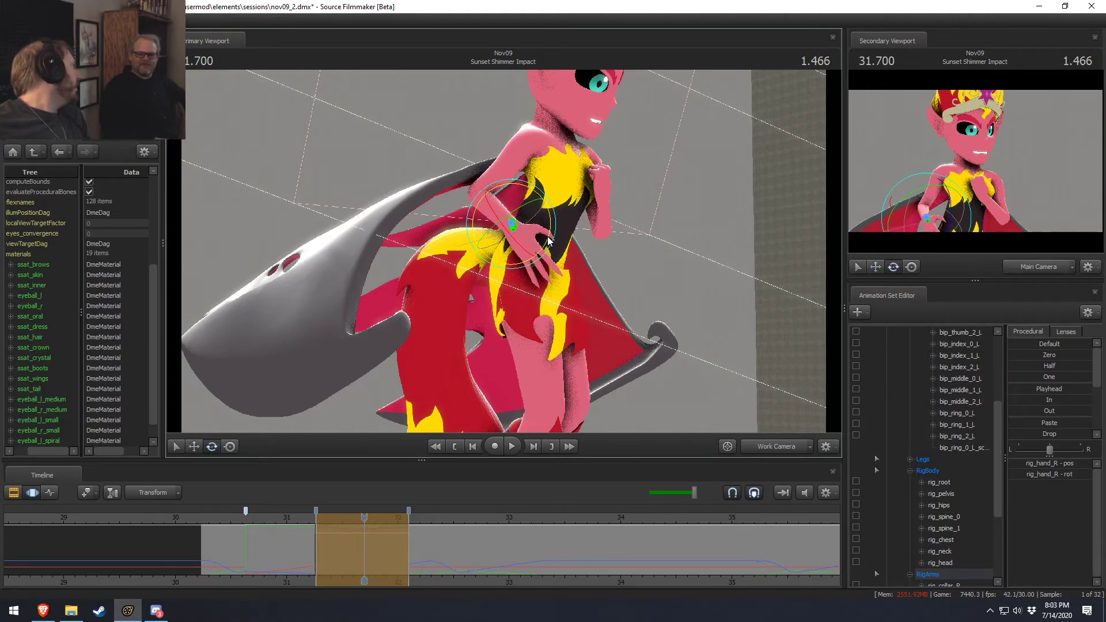
left_click_drag(547, 247, 549, 260)
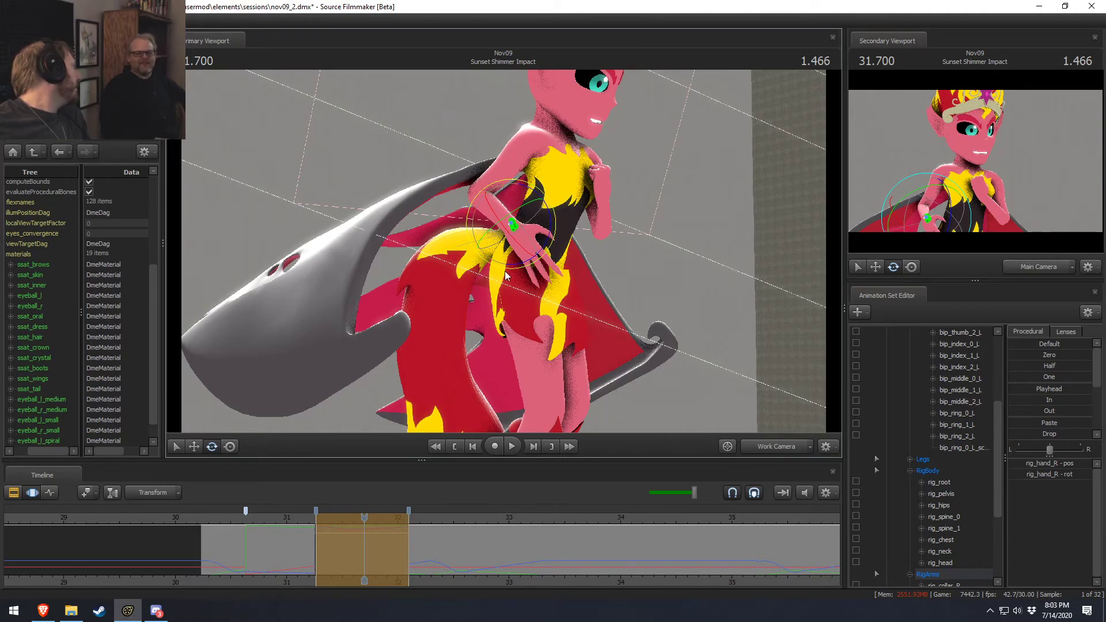
left_click_drag(448, 267, 371, 262, "alt")
left_click_drag(512, 256, 499, 271)
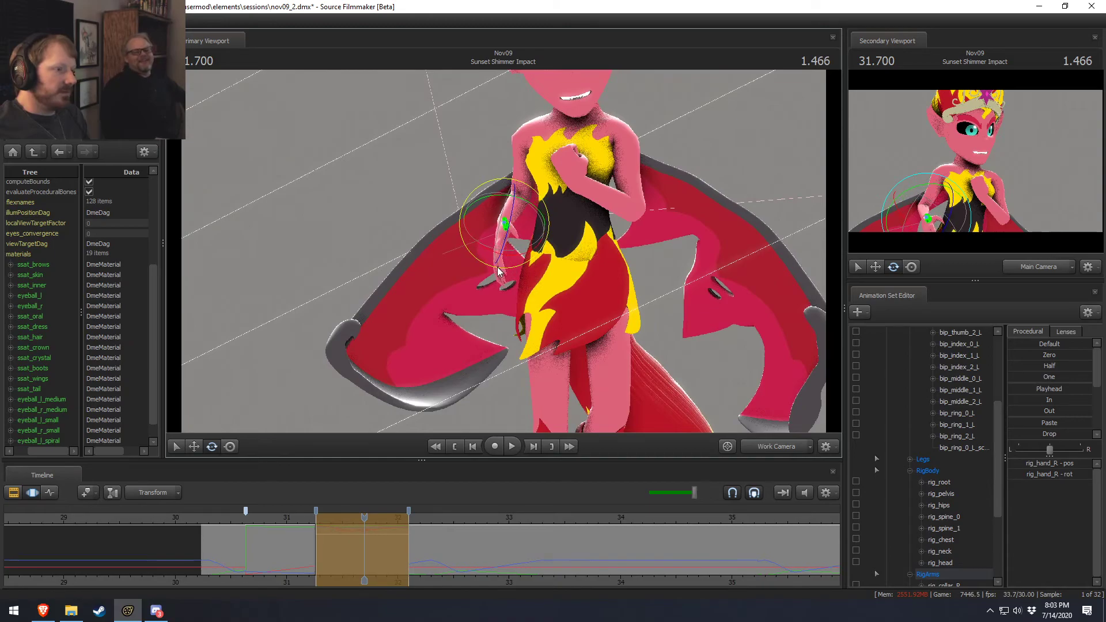
Replay the shot from about 30.6 seconds to check the revised right-hand pose.
left_click(279, 521)
key("space")
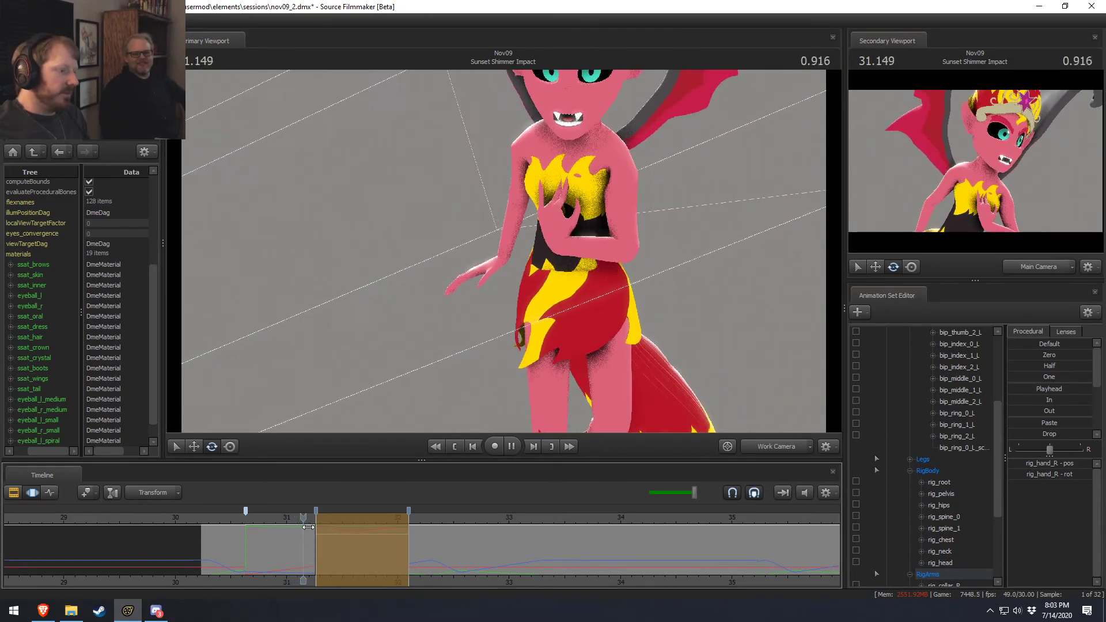
key("space")
left_click_drag(247, 519, 239, 519)
key("space")
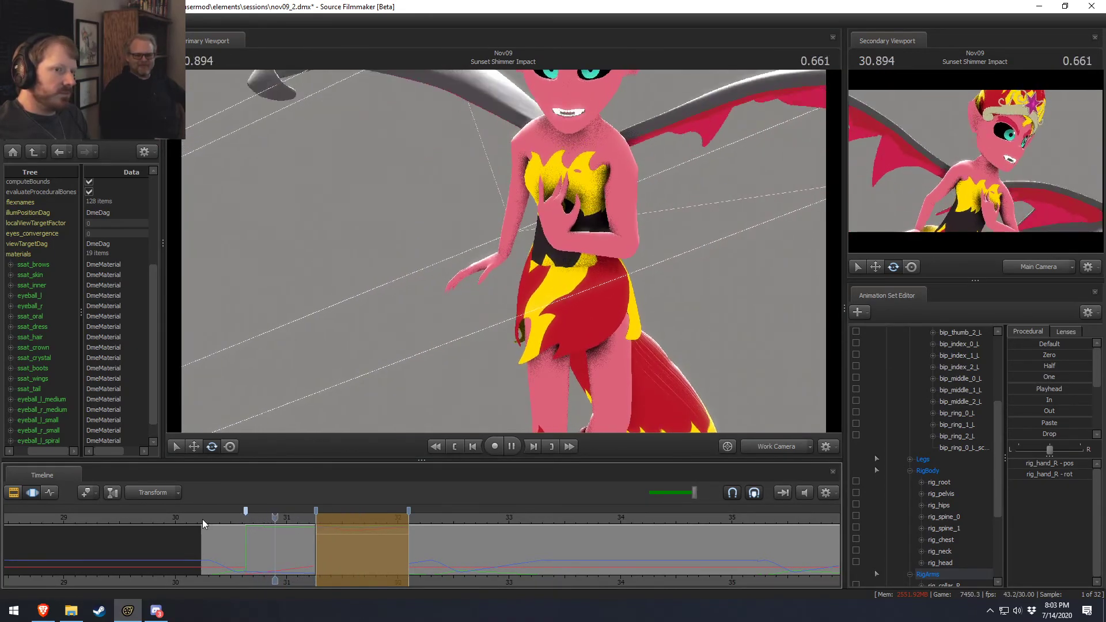
key("space")
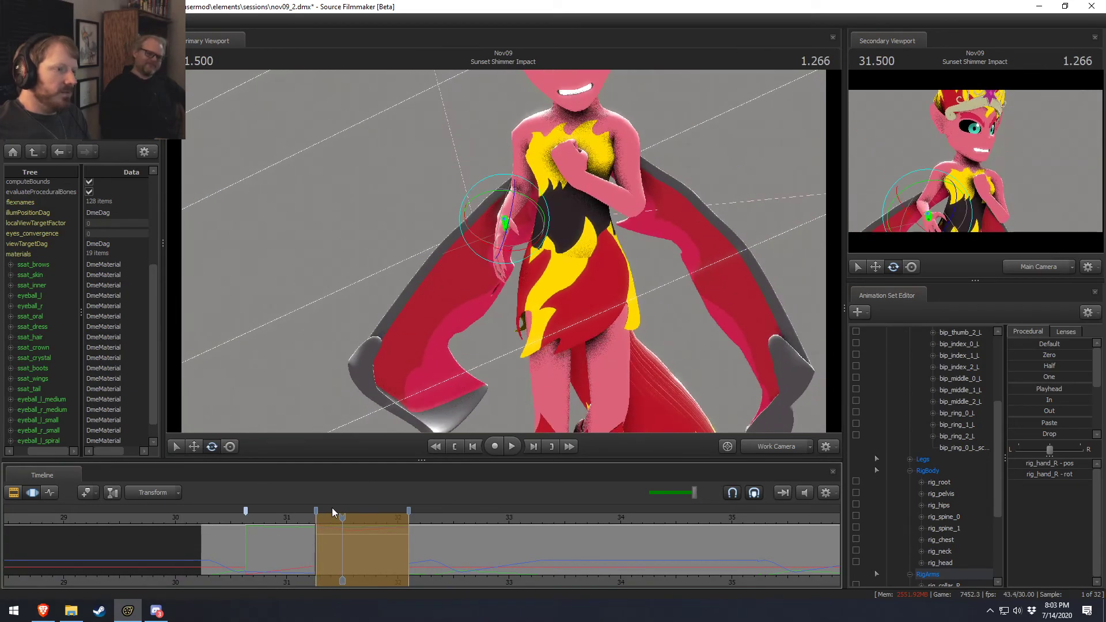
Make the RightFingers controls selectable in the viewport for posing the right hand.
key("ctrl")
left_click(504, 257)
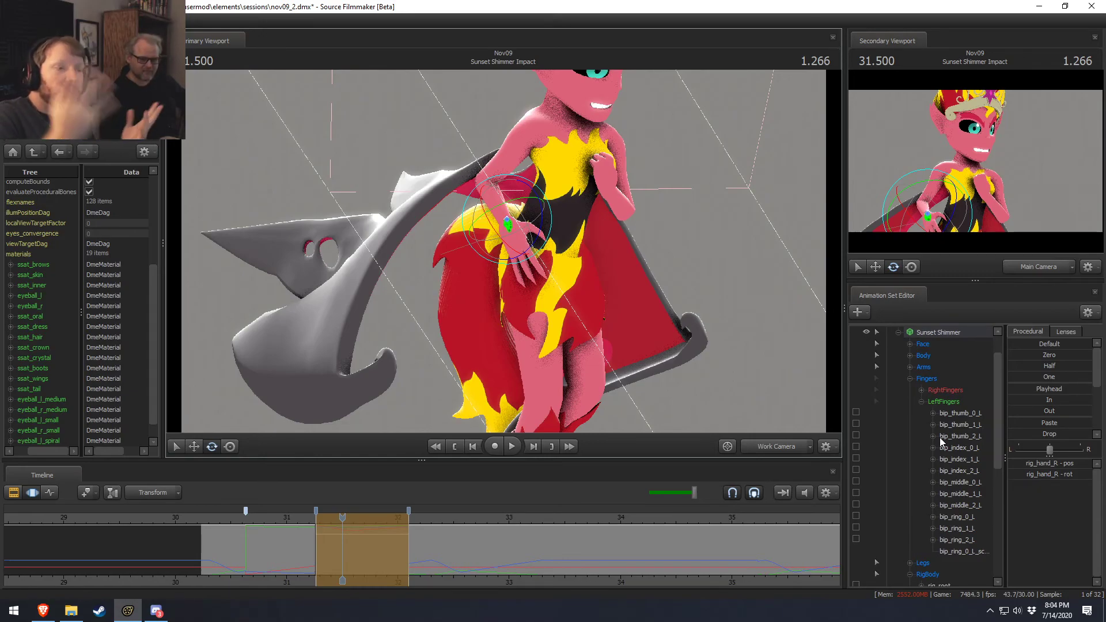
left_click_drag(627, 312, 685, 348, "alt")
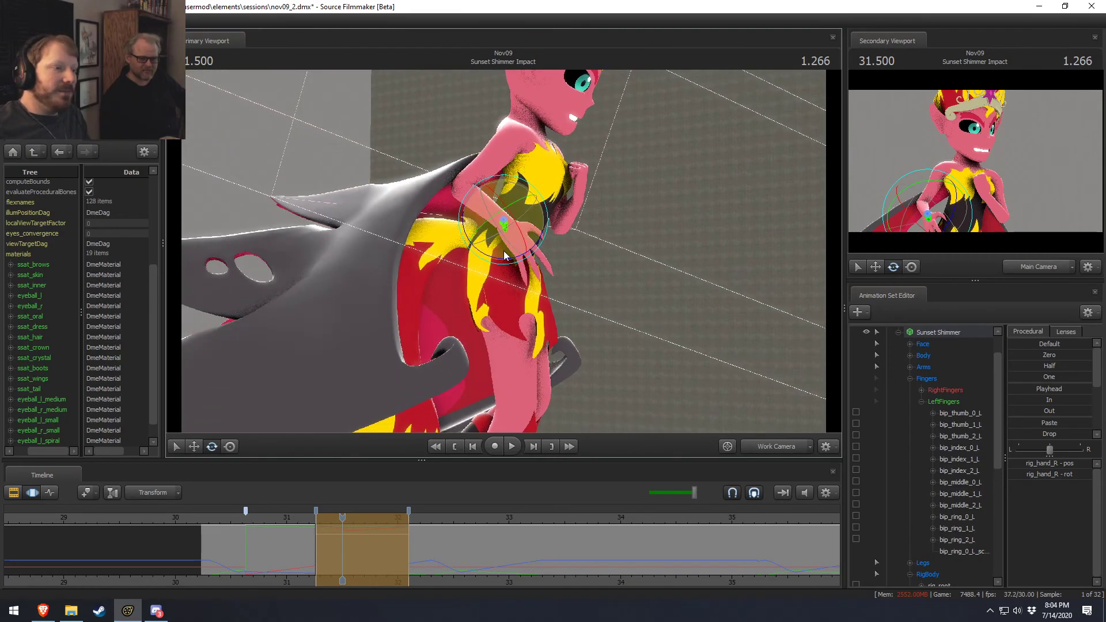
left_click_drag(519, 259, 500, 260, "alt")
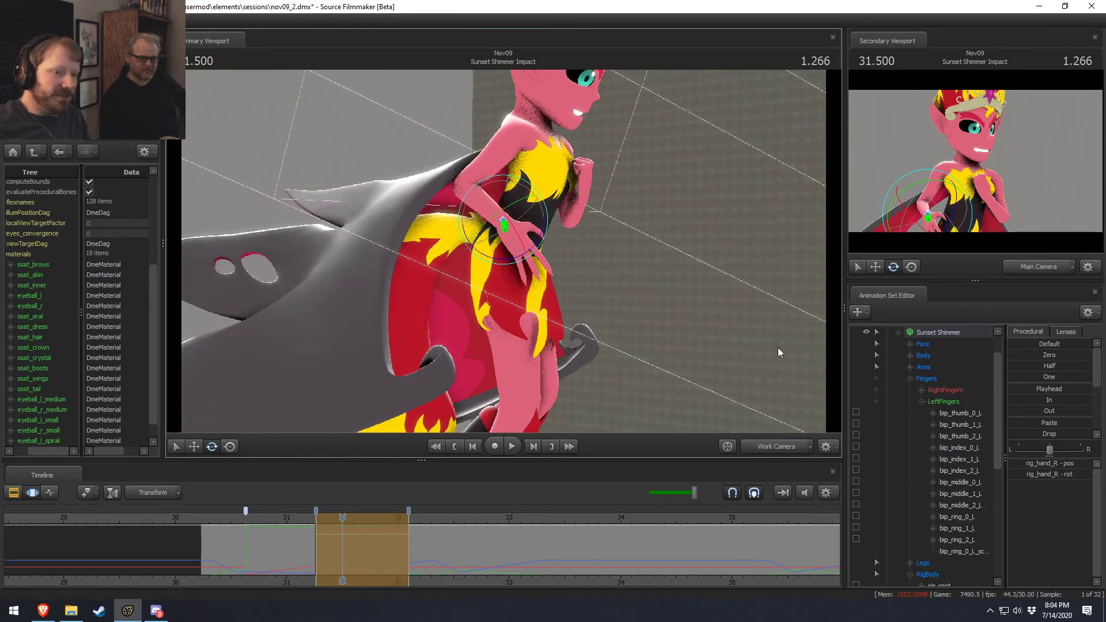
left_click(877, 389)
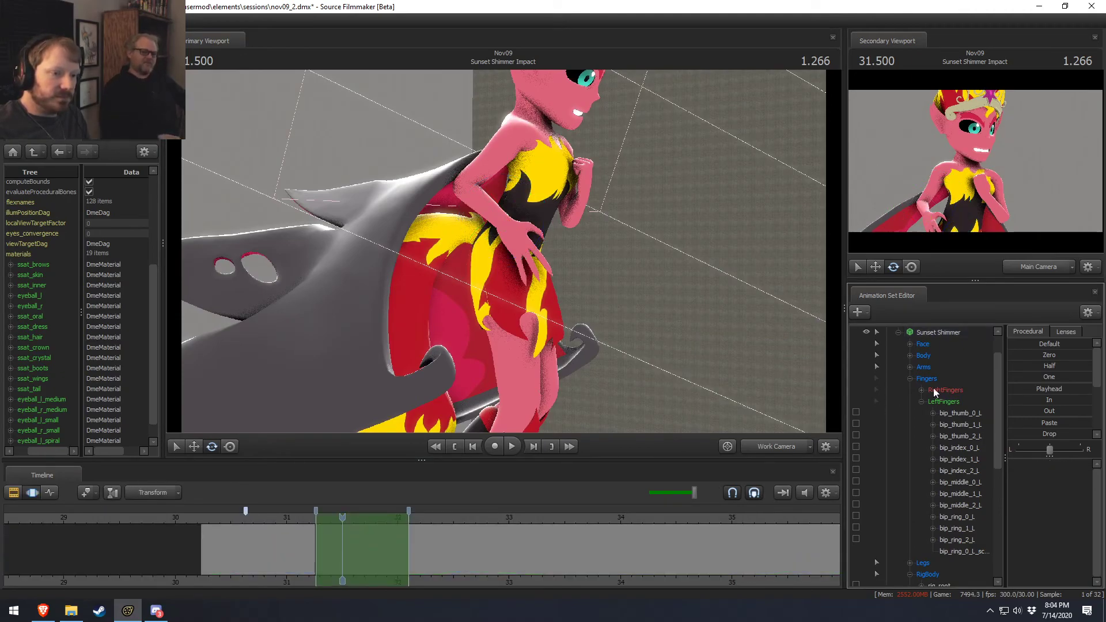
Rotate the right finger bases, including bip_ring_0_R and bip_thumb_0_R, over the second pose's range and play back from about 30.6 seconds.
left_click(520, 257, "ctrl")
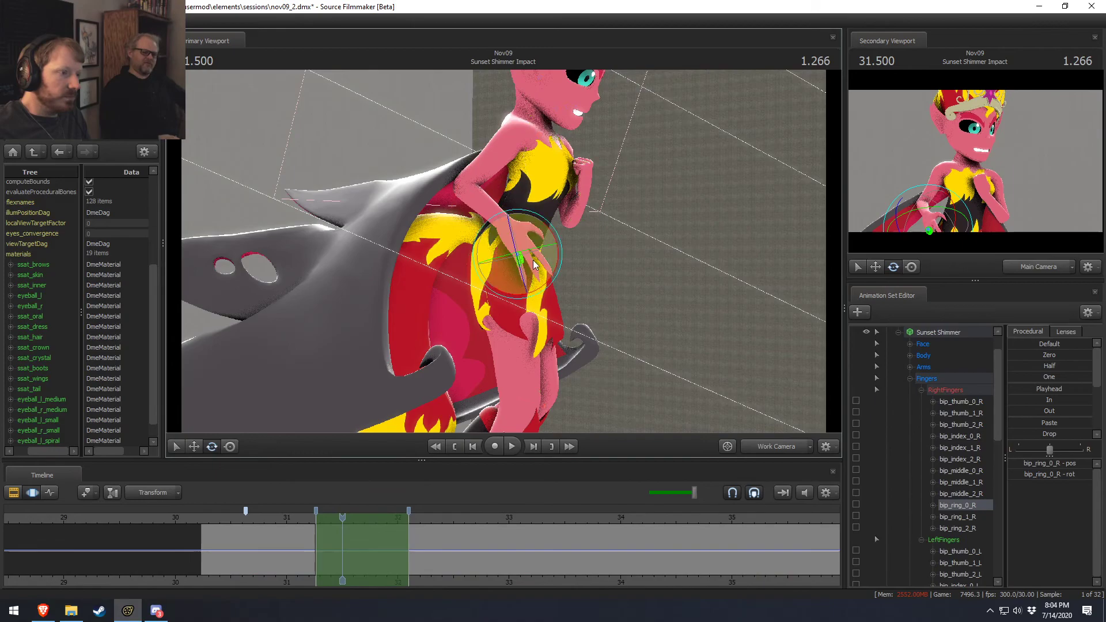
left_click_drag(561, 254, 570, 248)
left_click(537, 252, "ctrl")
left_click(524, 229, "ctrl")
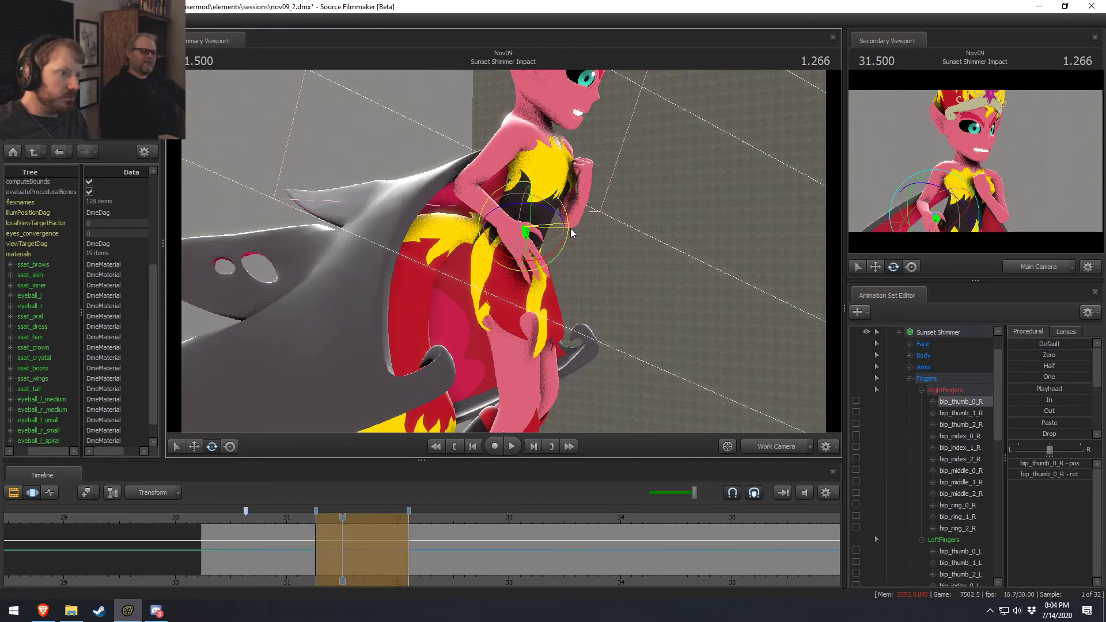
left_click(244, 516)
key("space")
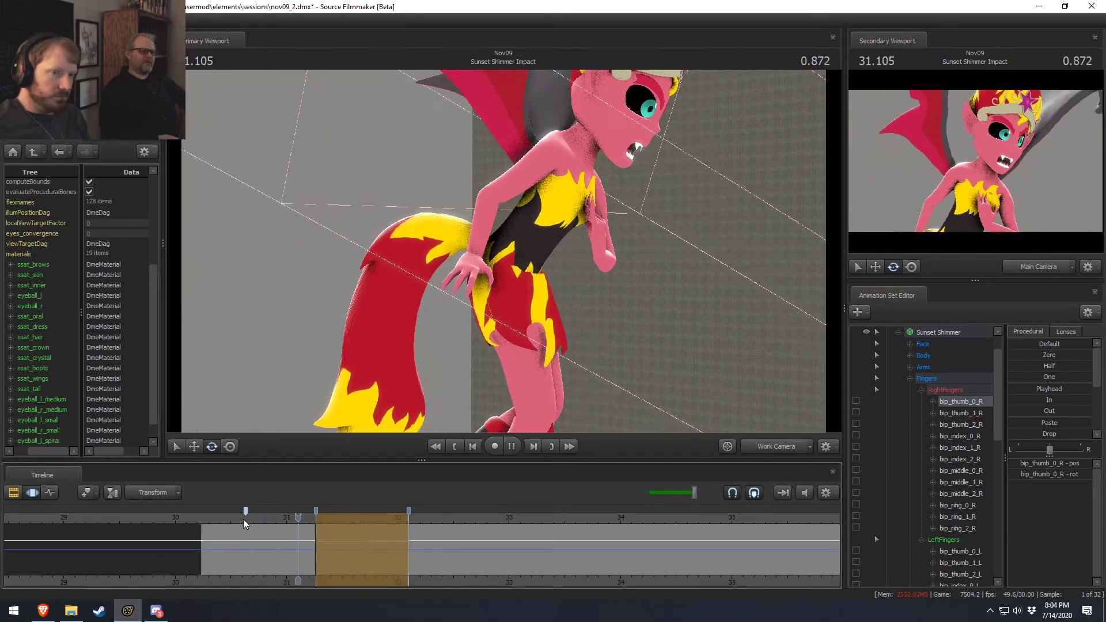
Move rig_elbow_R inward toward the body over the second pose's time range.
key("space")
left_click_drag(542, 324, 461, 317, "alt")
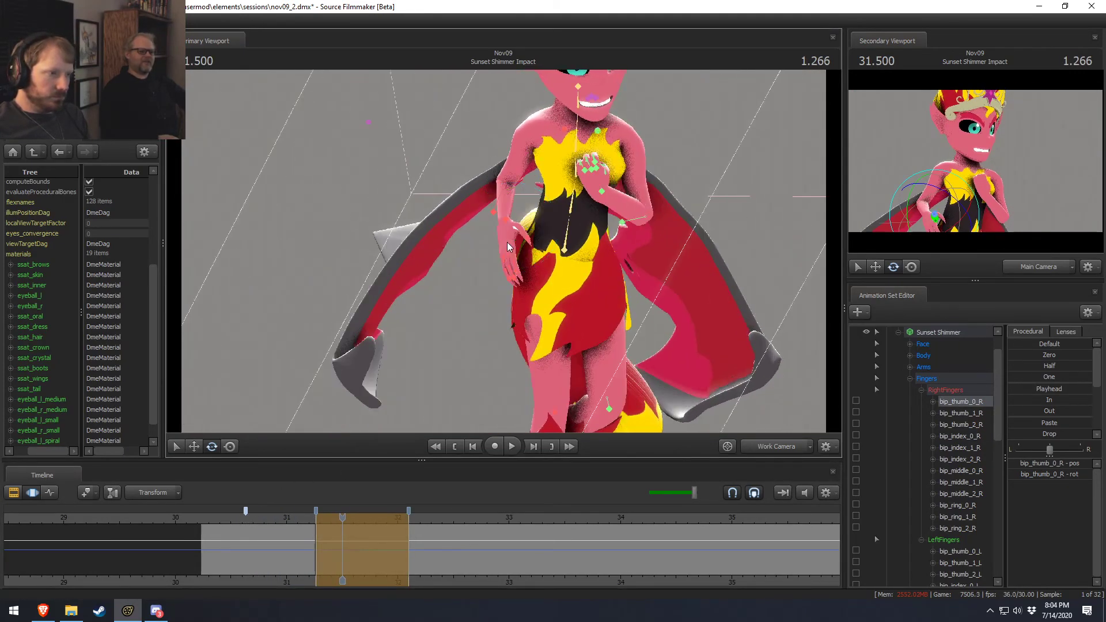
left_click(497, 216, "ctrl")
left_click_drag(497, 218, 596, 209, "alt")
key("w")
left_click_drag(501, 211, 535, 194, "alt")
Rotate rig_hand_R slightly at the wrist beside the hip in the second pose.
left_click(511, 219, "ctrl")
key("e")
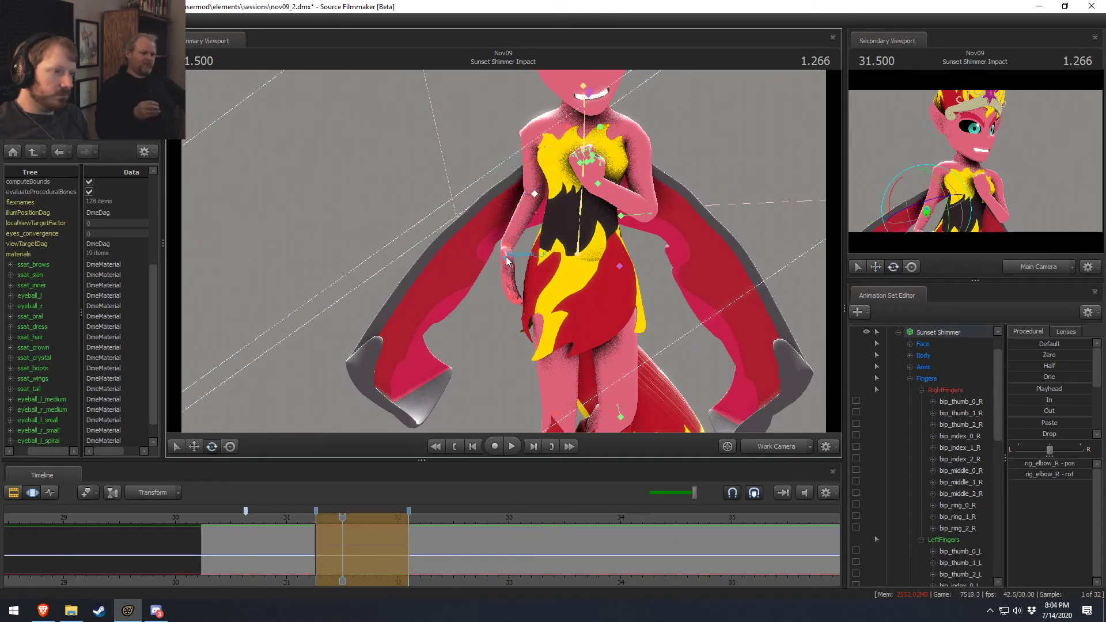
left_click(509, 252, "ctrl")
left_click_drag(559, 248, 556, 254)
Play the shot in the Clip Editor from about 30.7 seconds to check the adjusted right arm.
left_click_drag(261, 517, 257, 520)
key("F2")
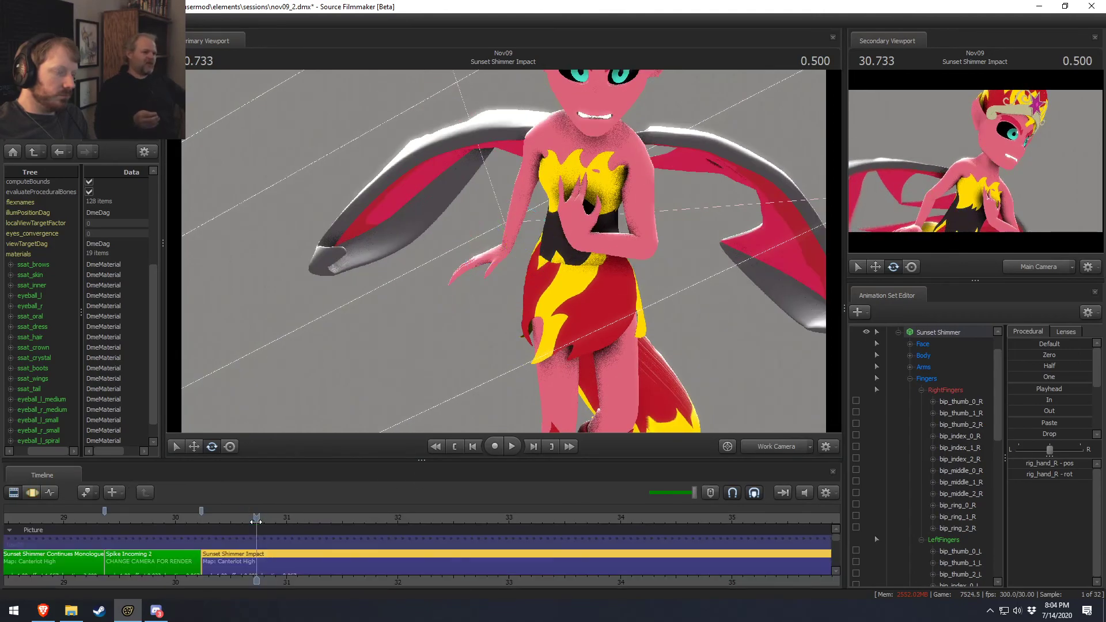
key("space")
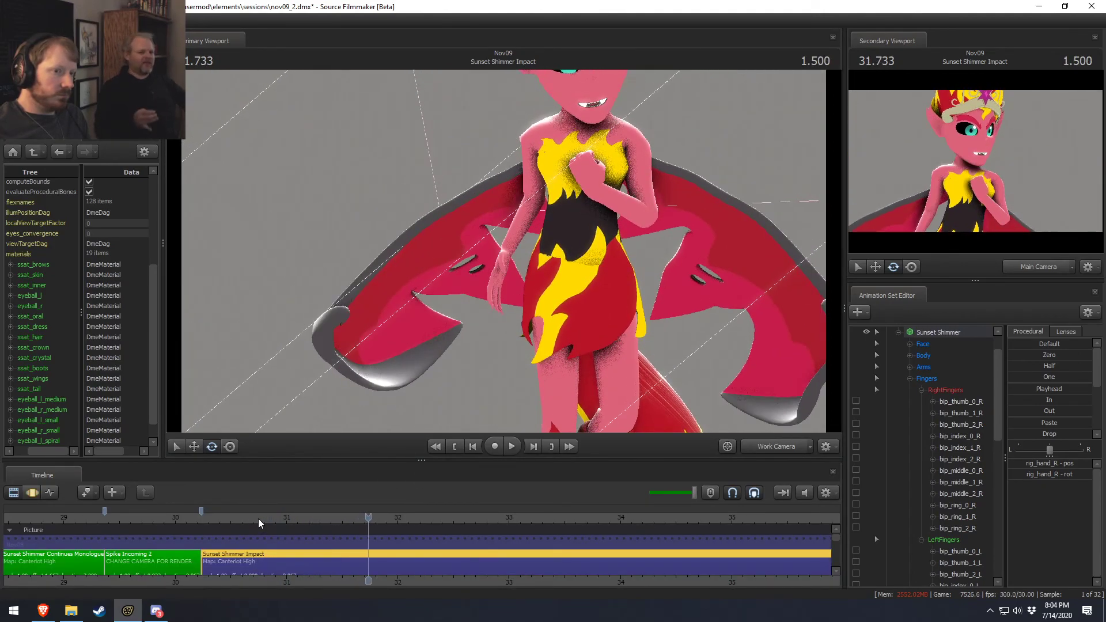
Shift rig_hand_R forward, away from the hip, and rotate its wrist over the second pose's time range.
left_click_drag(449, 276, 490, 276, "alt")
key("F3")
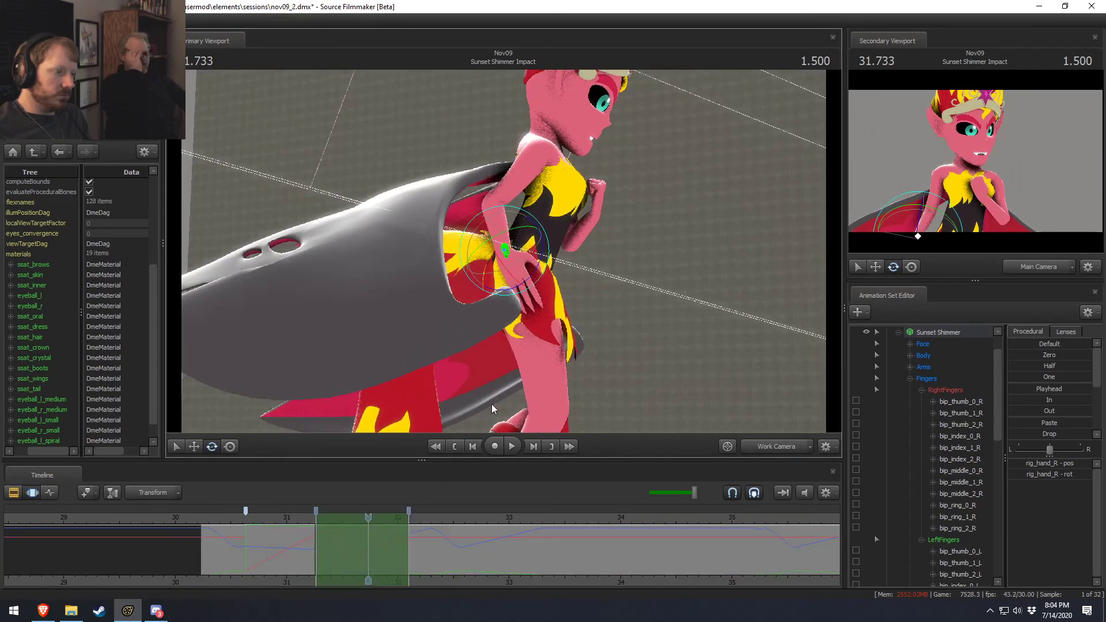
key("w")
left_click_drag(528, 246, 561, 223)
key("e")
left_click_drag(533, 225, 514, 296)
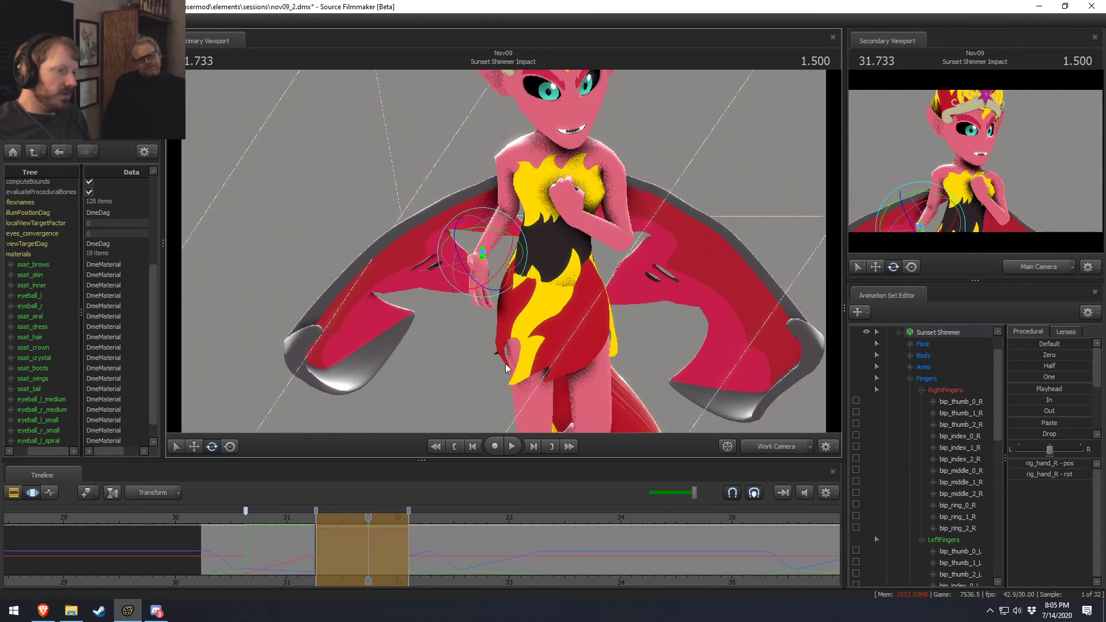
Play back the shot from about 30.4 seconds to check the right hand and save the nov09_2.dmx session.
left_click(219, 520)
key("space")
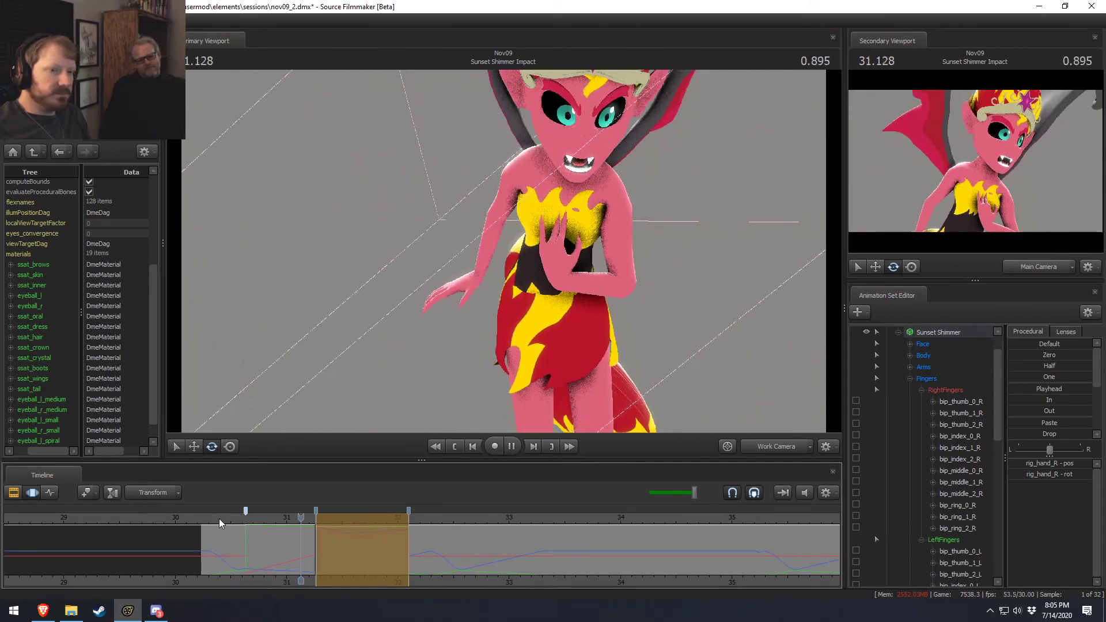
key("space")
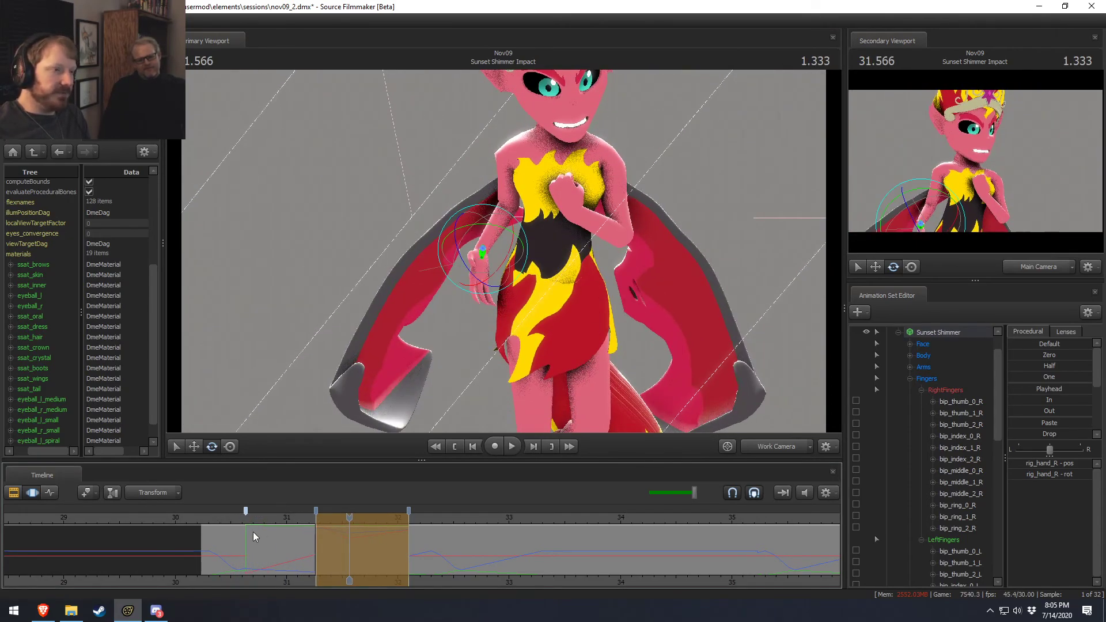
key("ctrl+s")
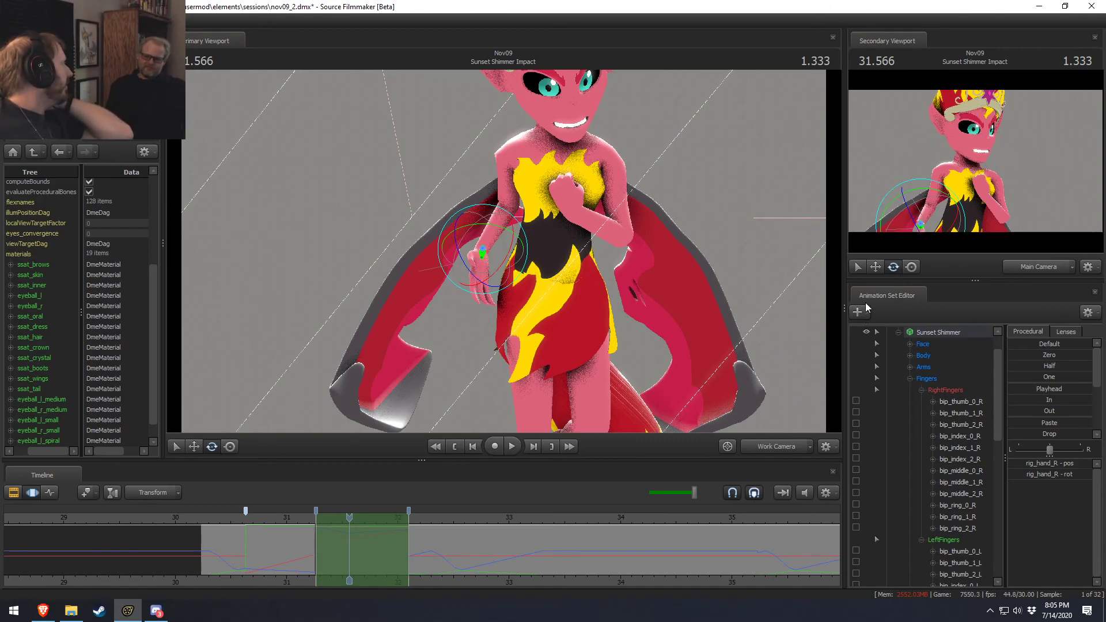
key("ctrl+s")
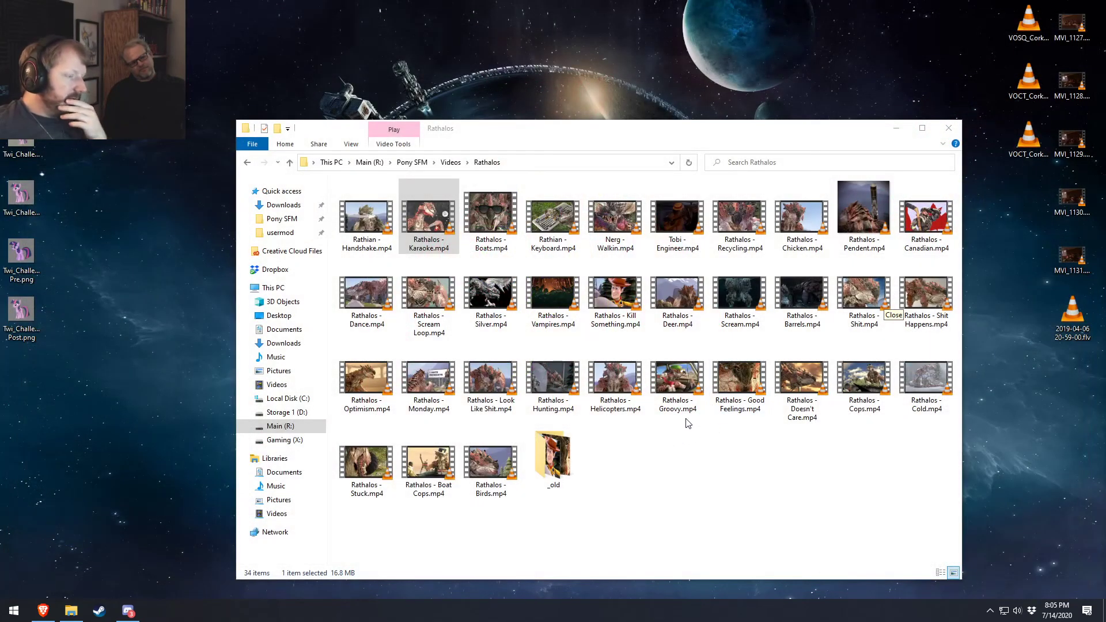
Close the Rathalos folder window and delete the four Twi_Challenge images from the desktop.
left_click(737, 475)
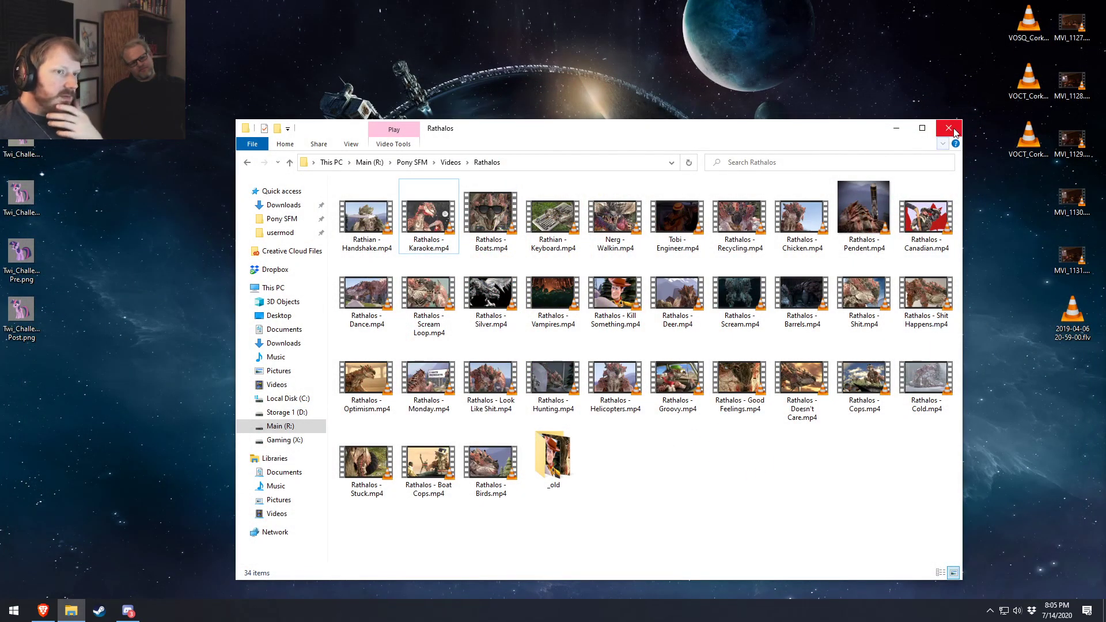
left_click(950, 129)
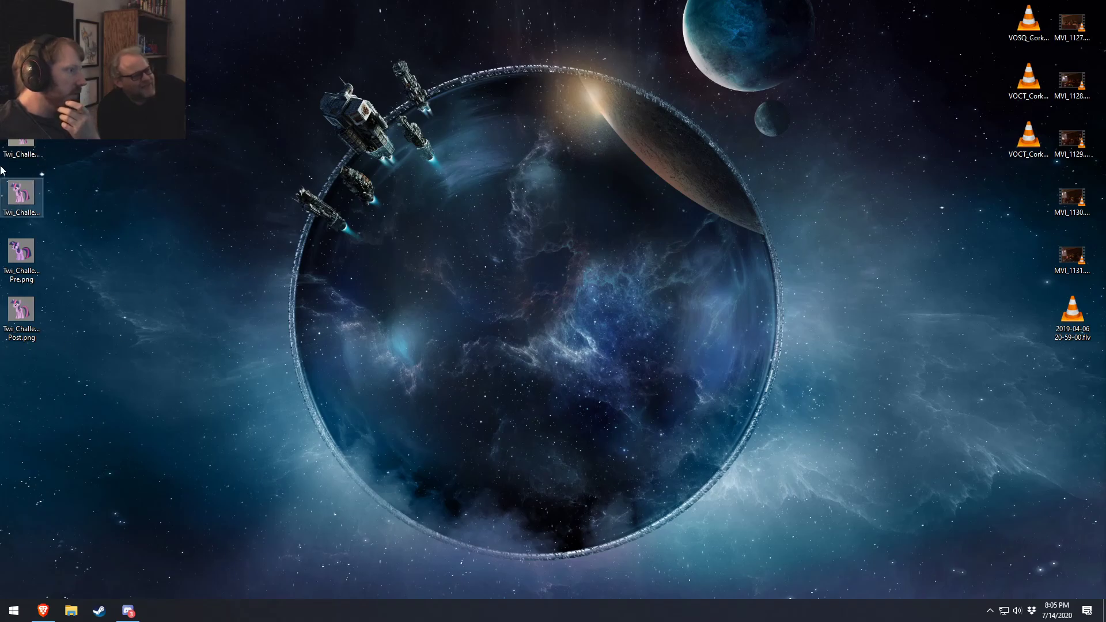
left_click_drag(66, 463, 22, 212)
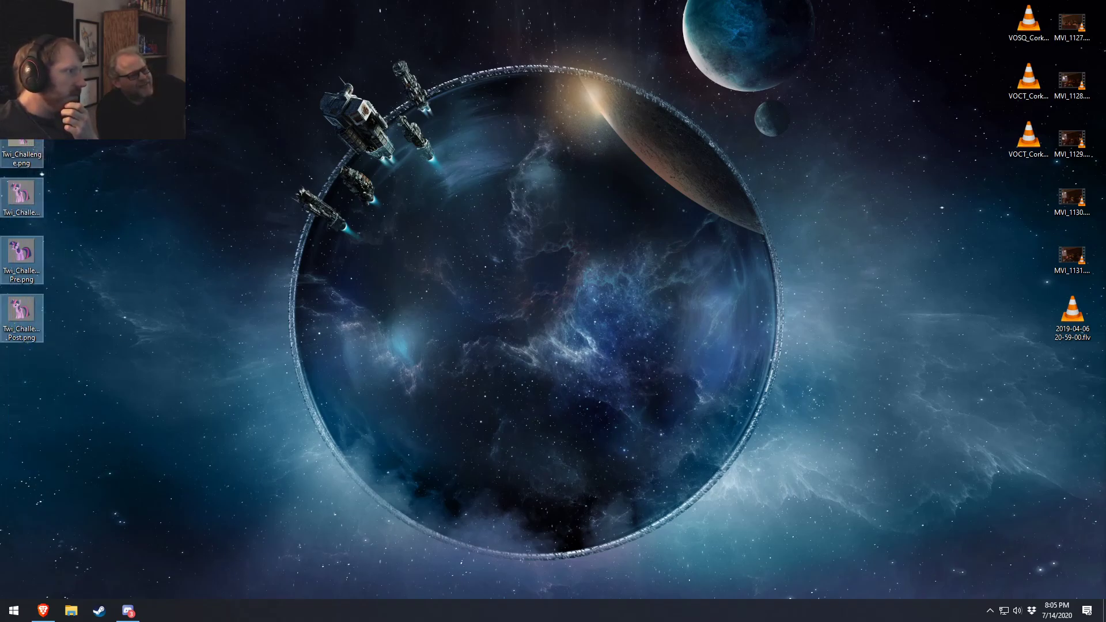
key("Delete")
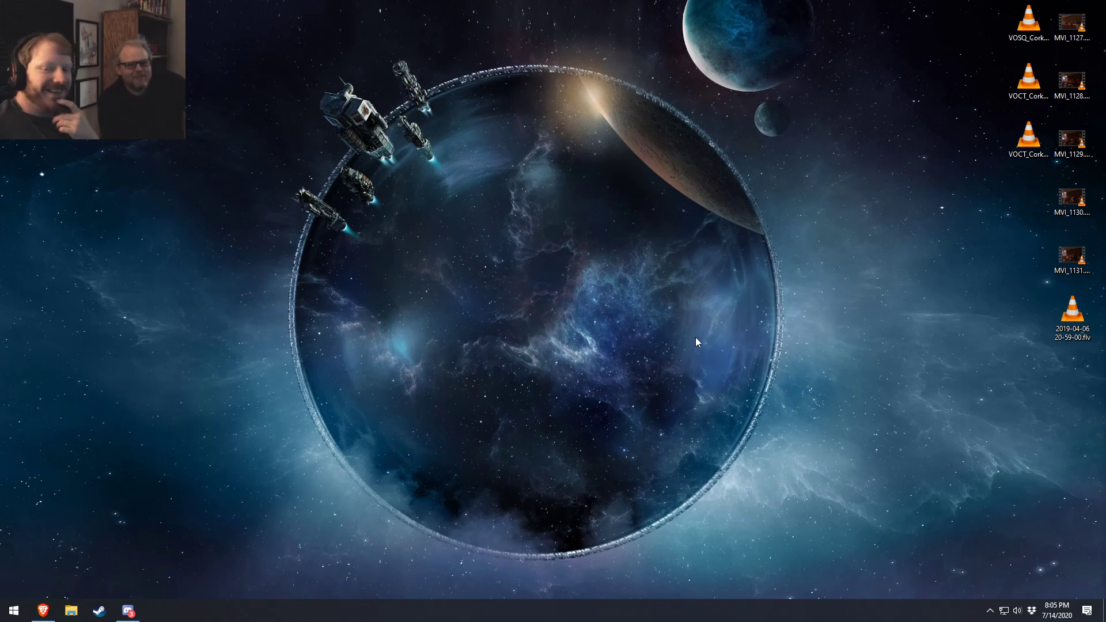